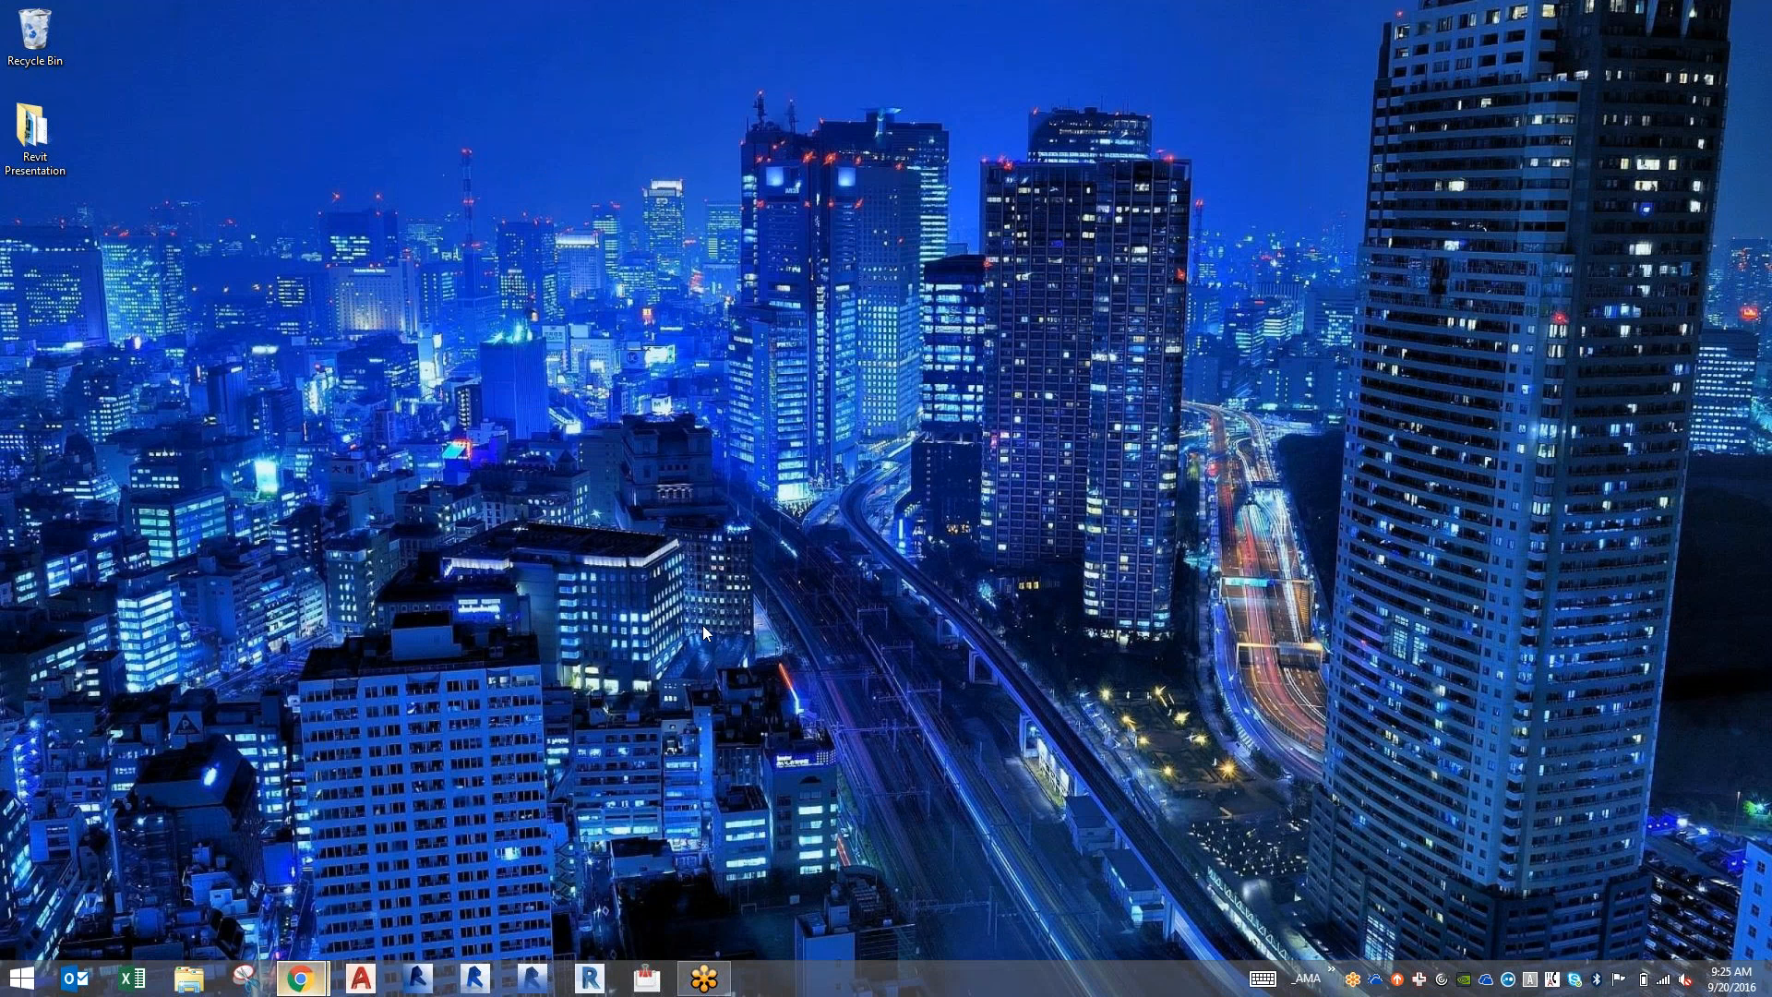
Bring up the browser window downloading the MMC Portland - Revit Model.zip archive, and minimize the browser once the archive is open.
mouse_move(314, 983)
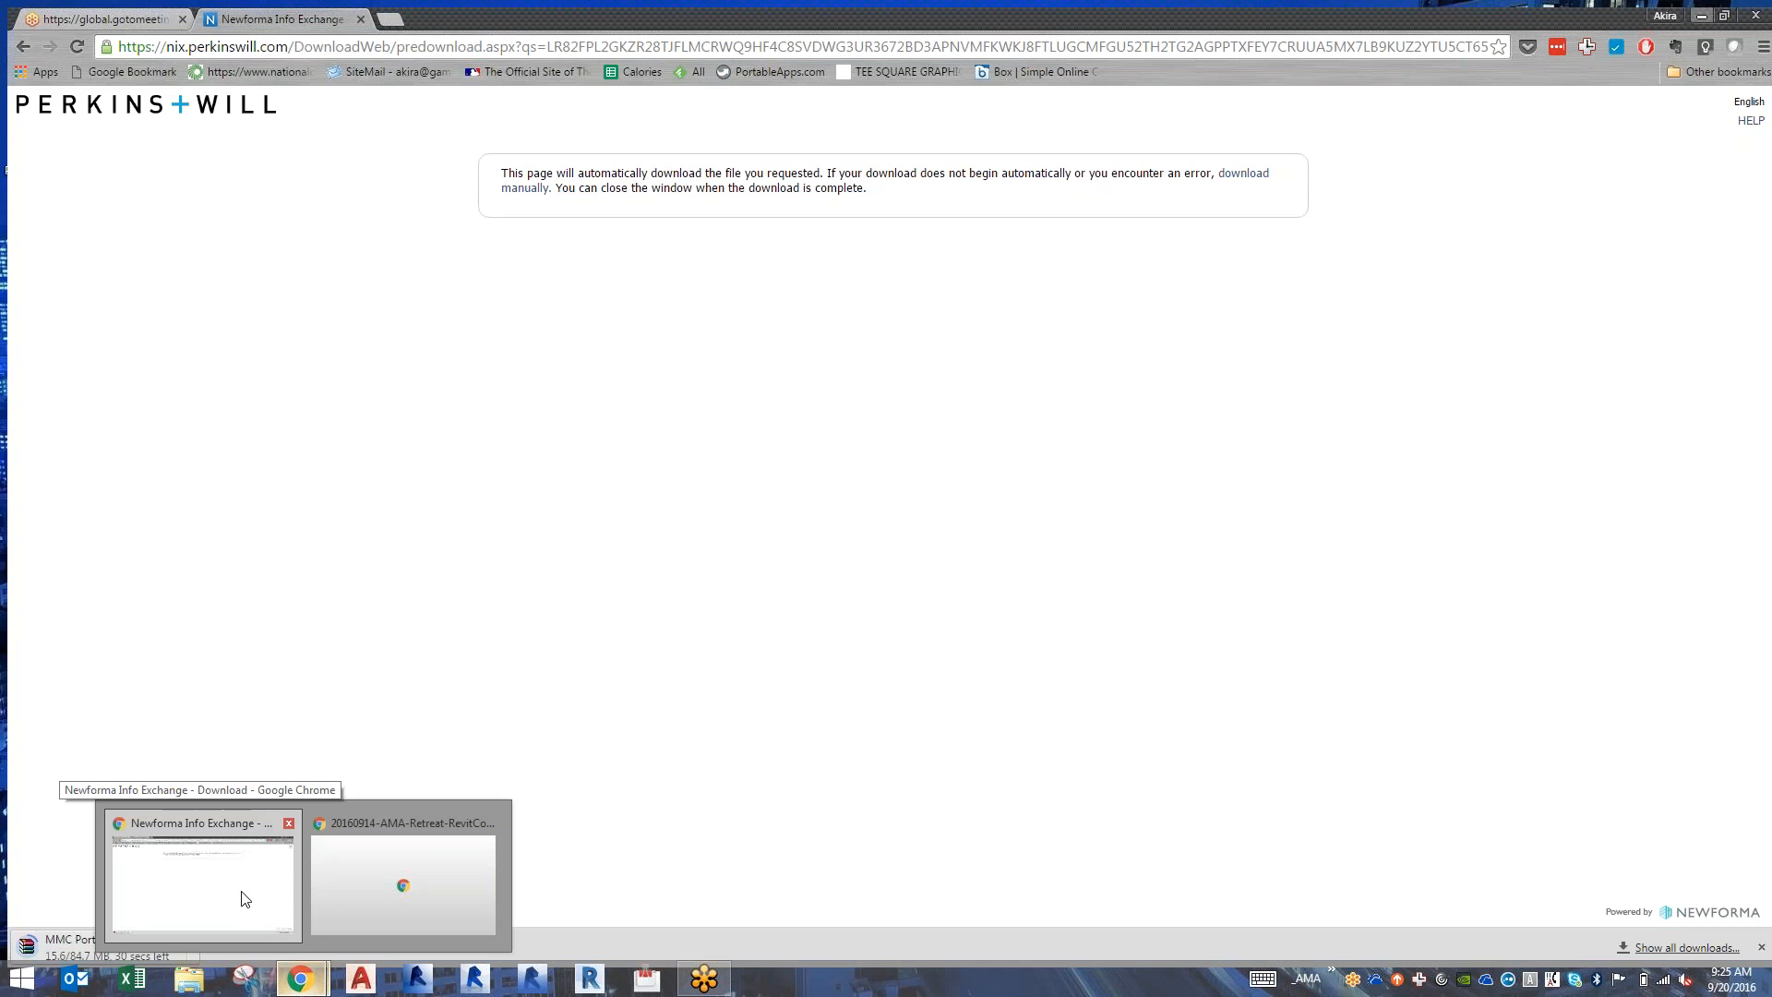
click(243, 899)
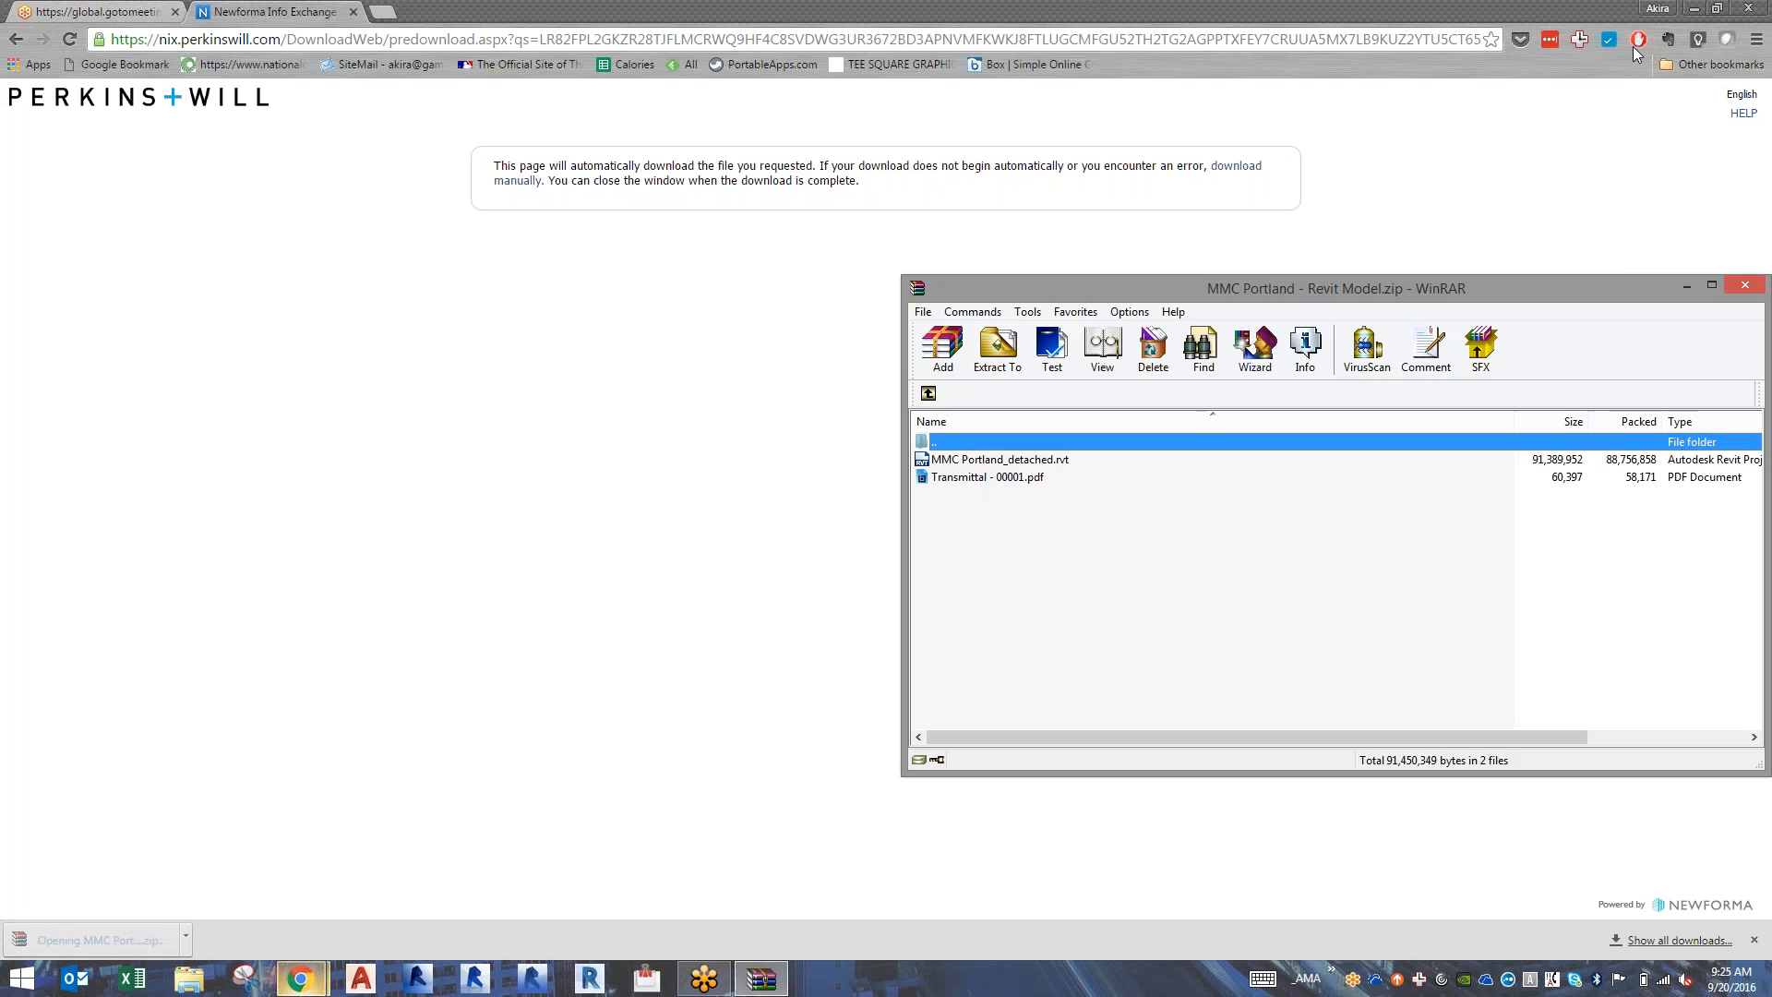
click(1688, 9)
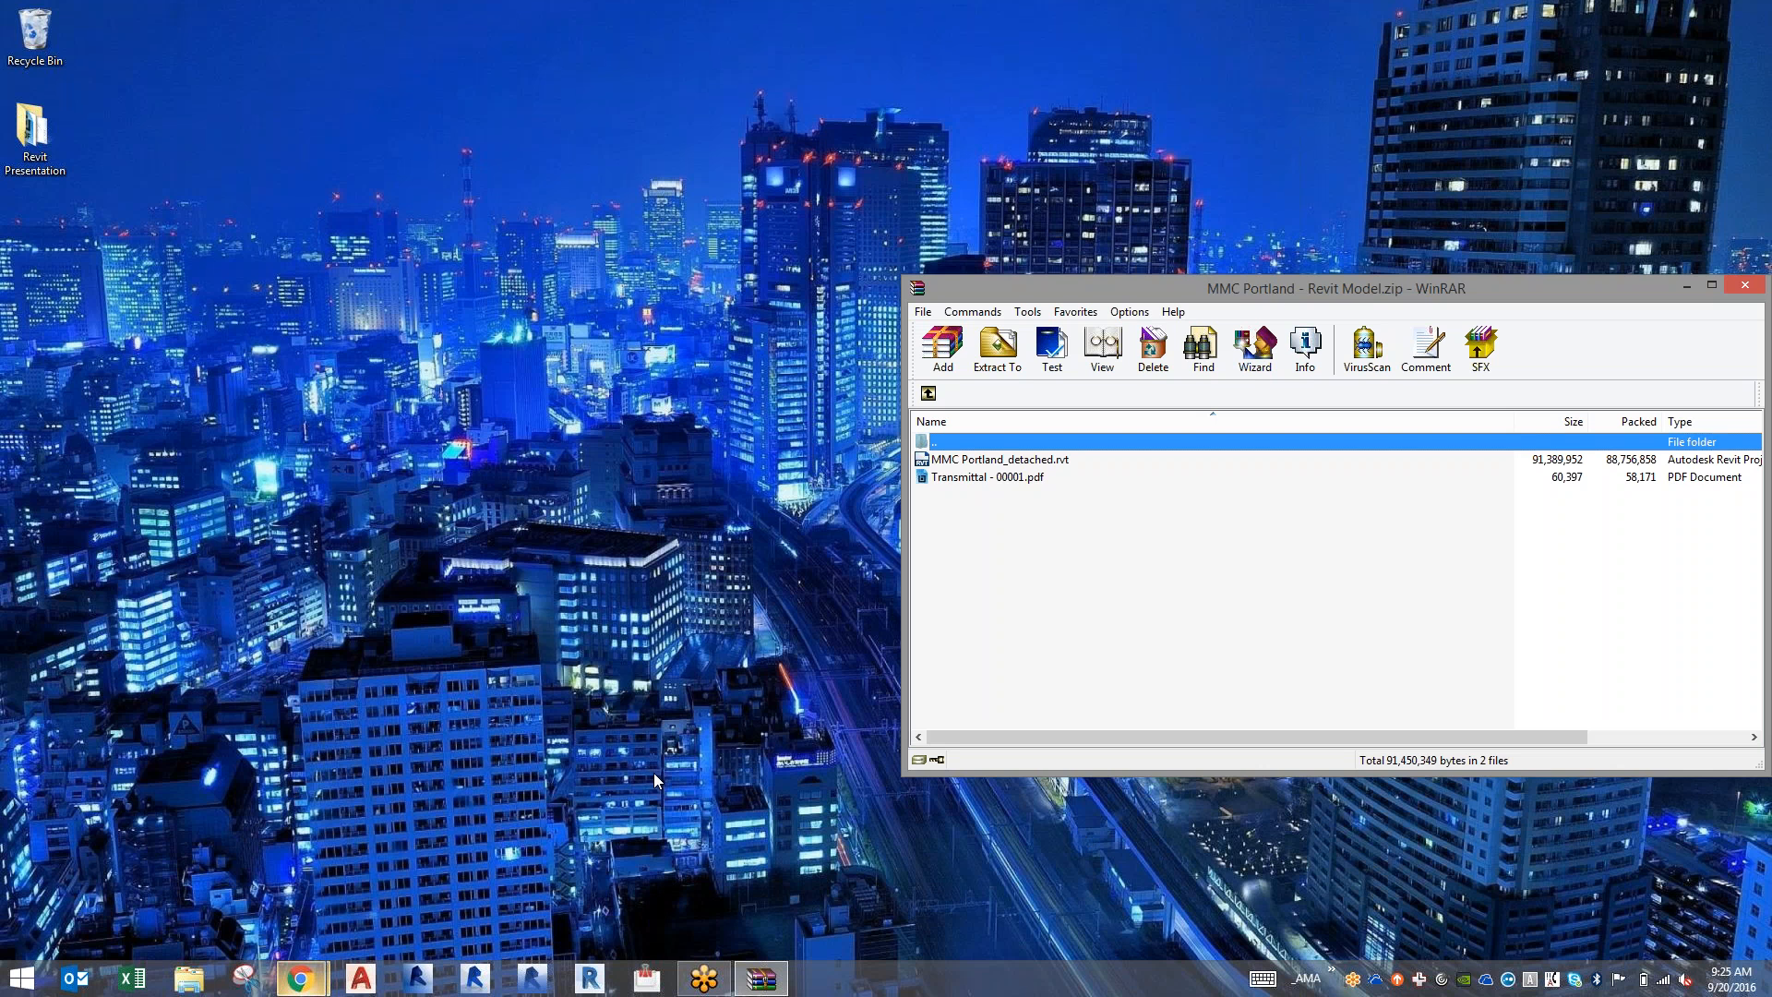
Open a file browser window at the Projects M folder on the LIO drive and look through its project folders.
key(super+e)
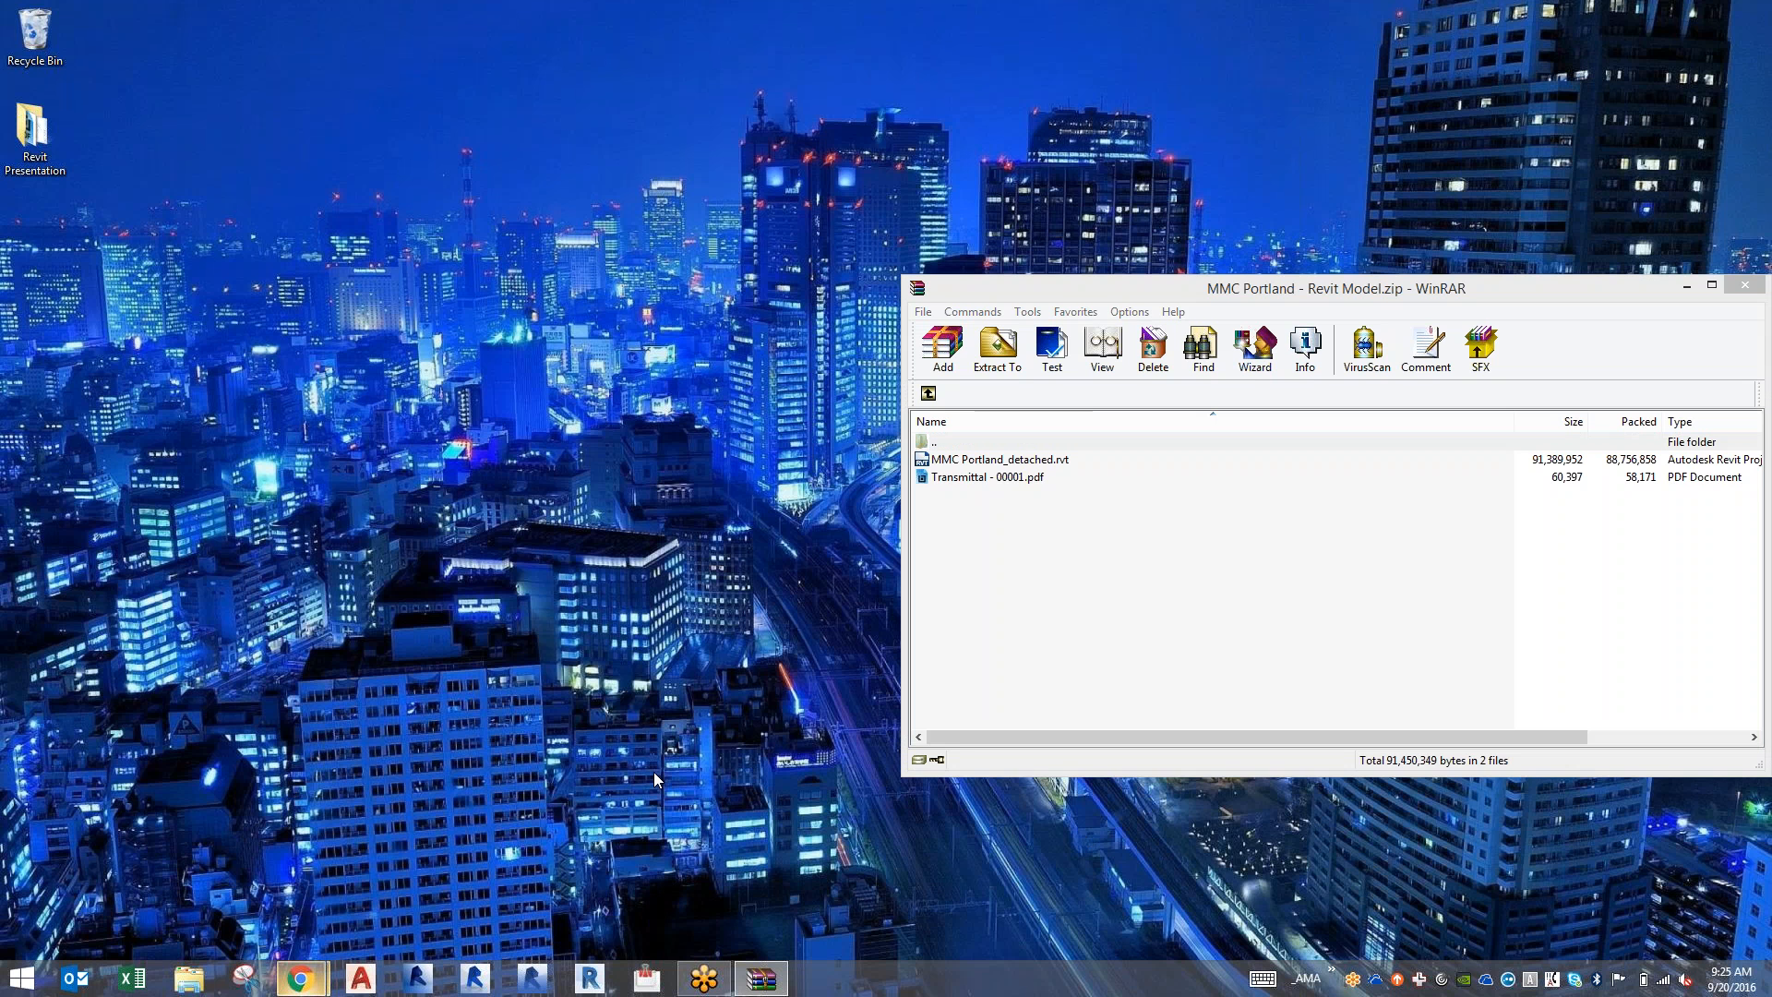
drag(1192, 201, 632, 166)
click(534, 375)
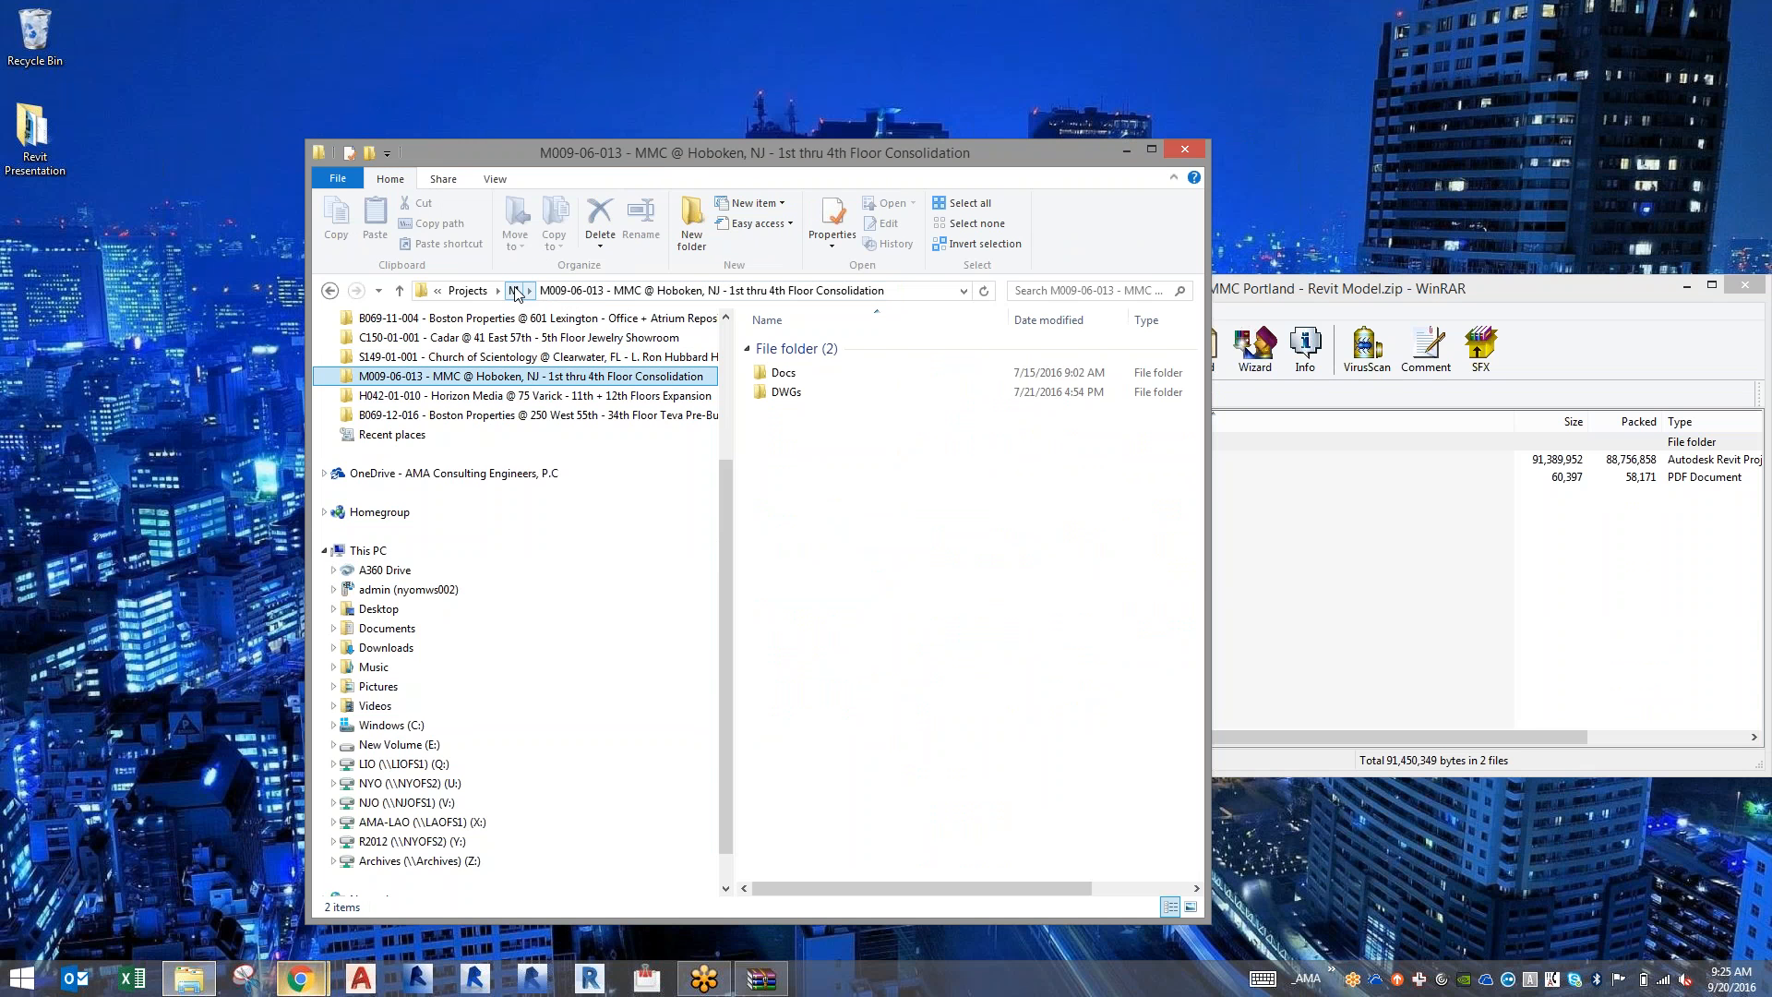
click(515, 291)
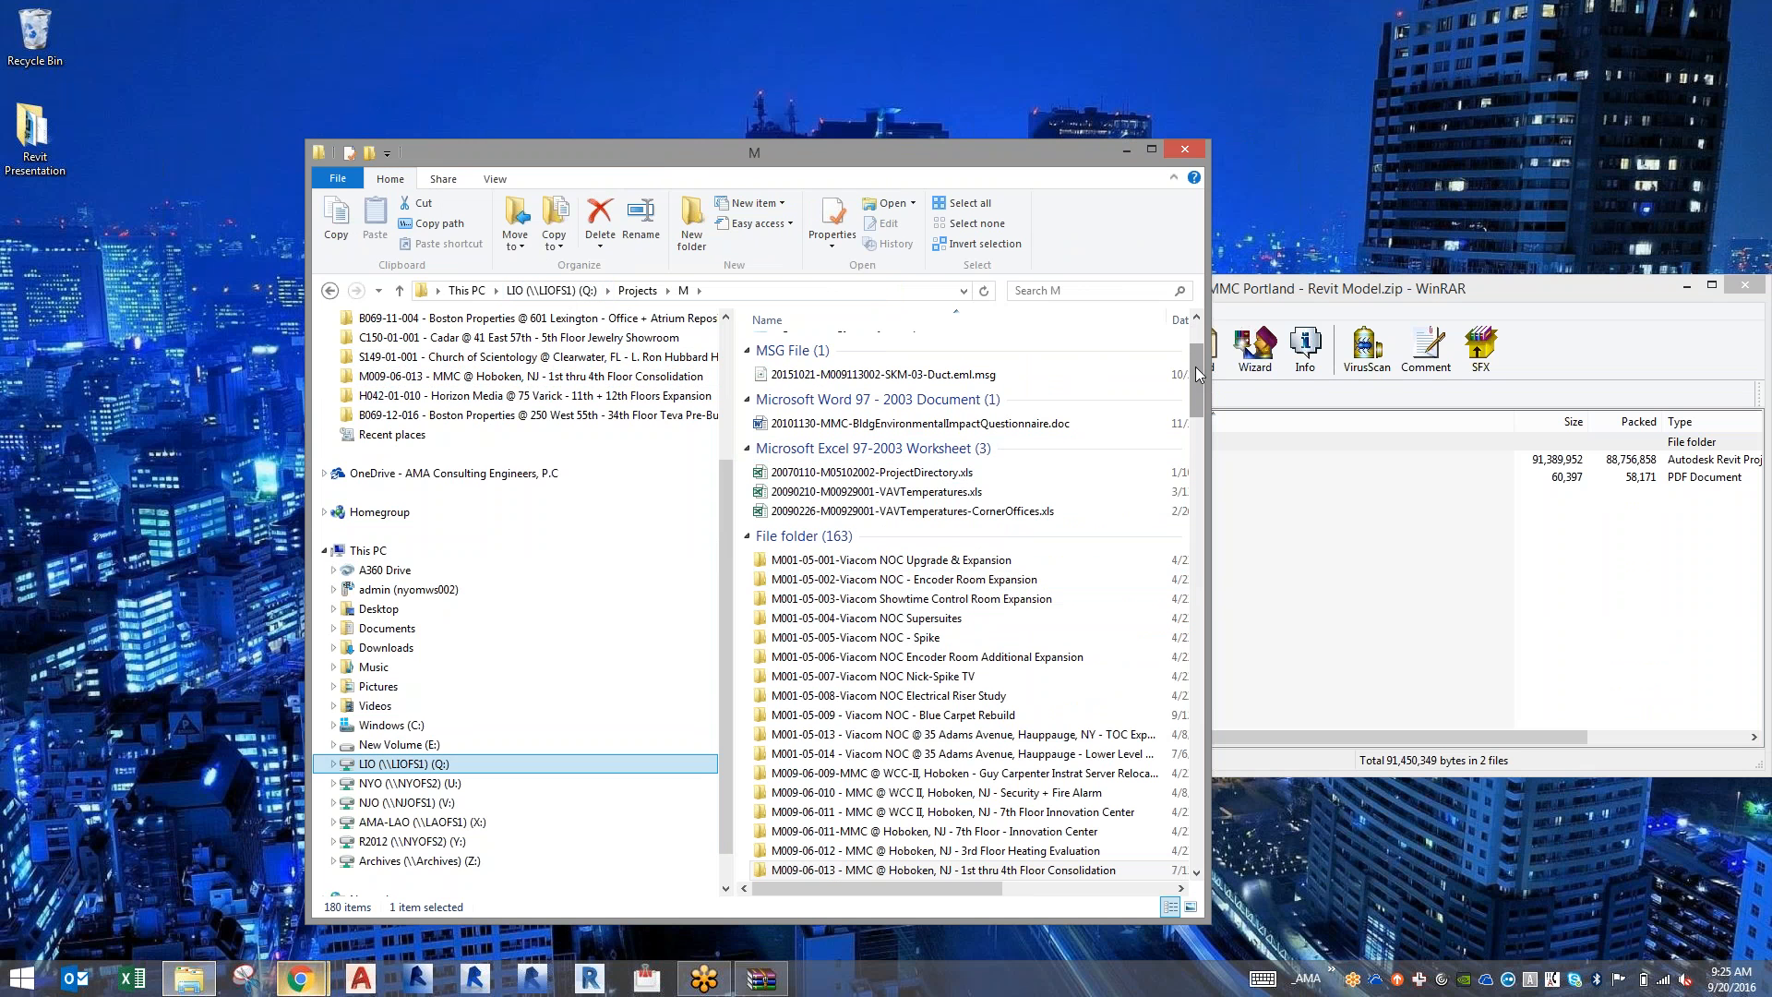
drag(1194, 367, 1185, 755)
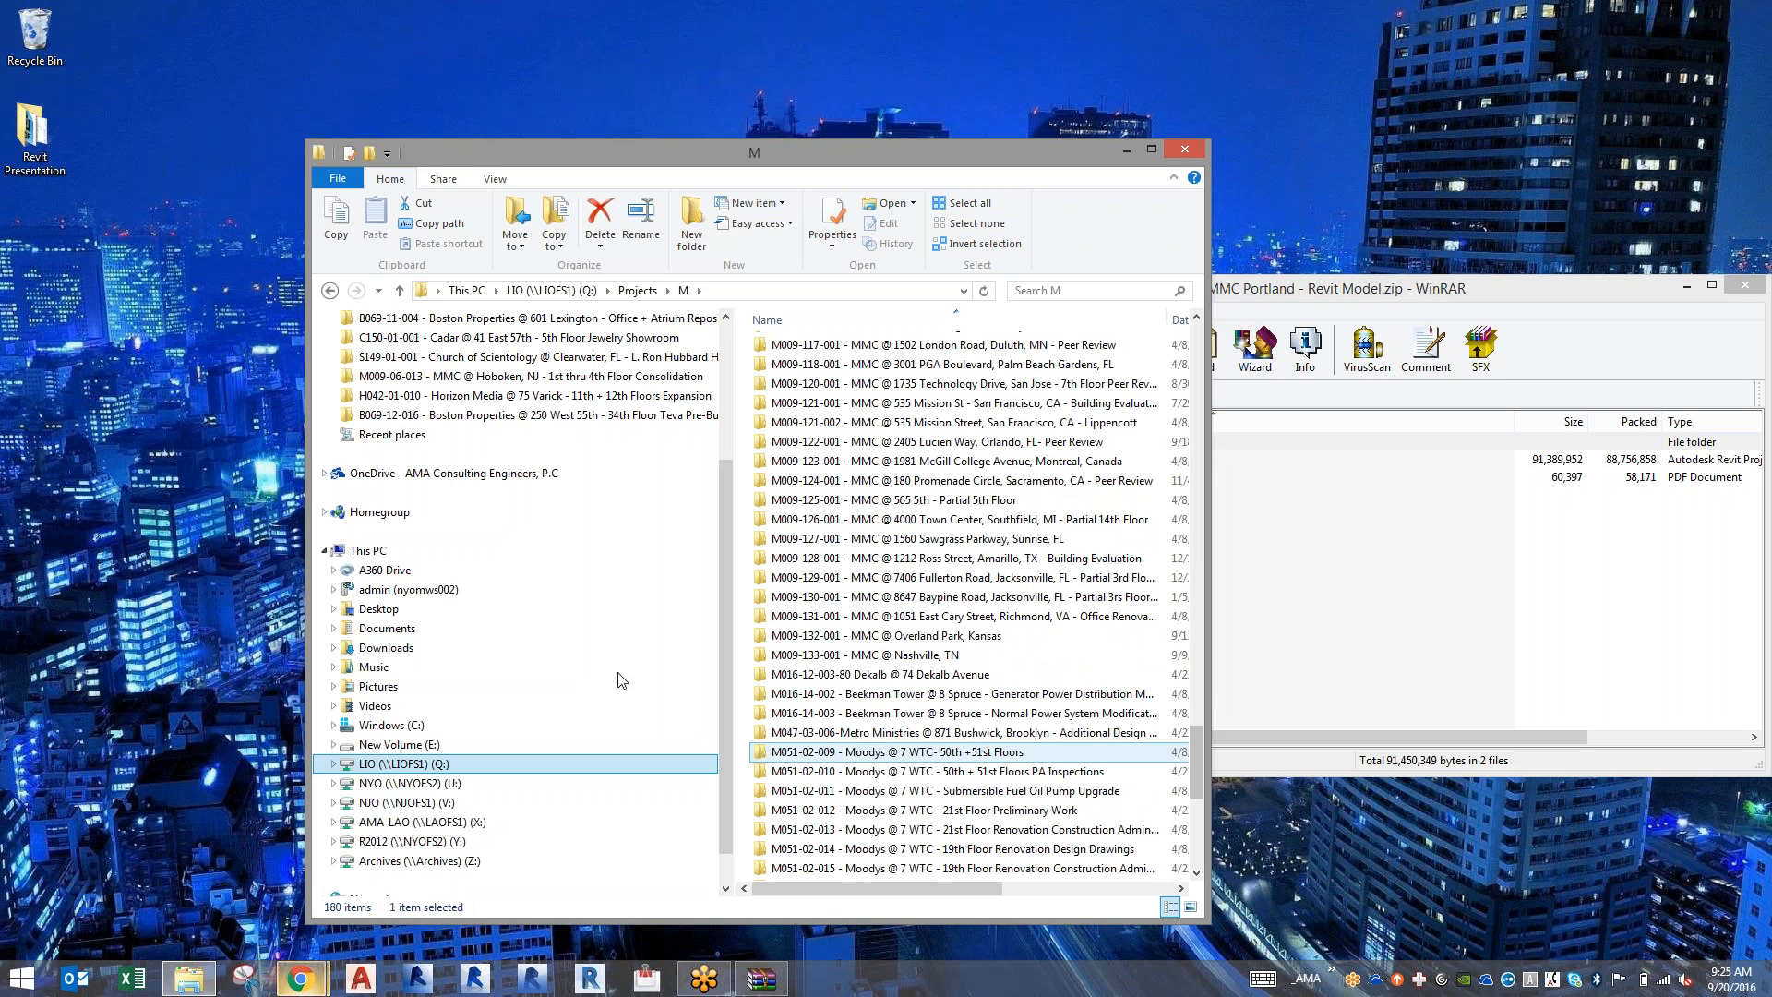
Launch Outlook and extract MMC Portland_detached.rvt and Transmittal - 00001.pdf from the archive to the desktop.
click(77, 978)
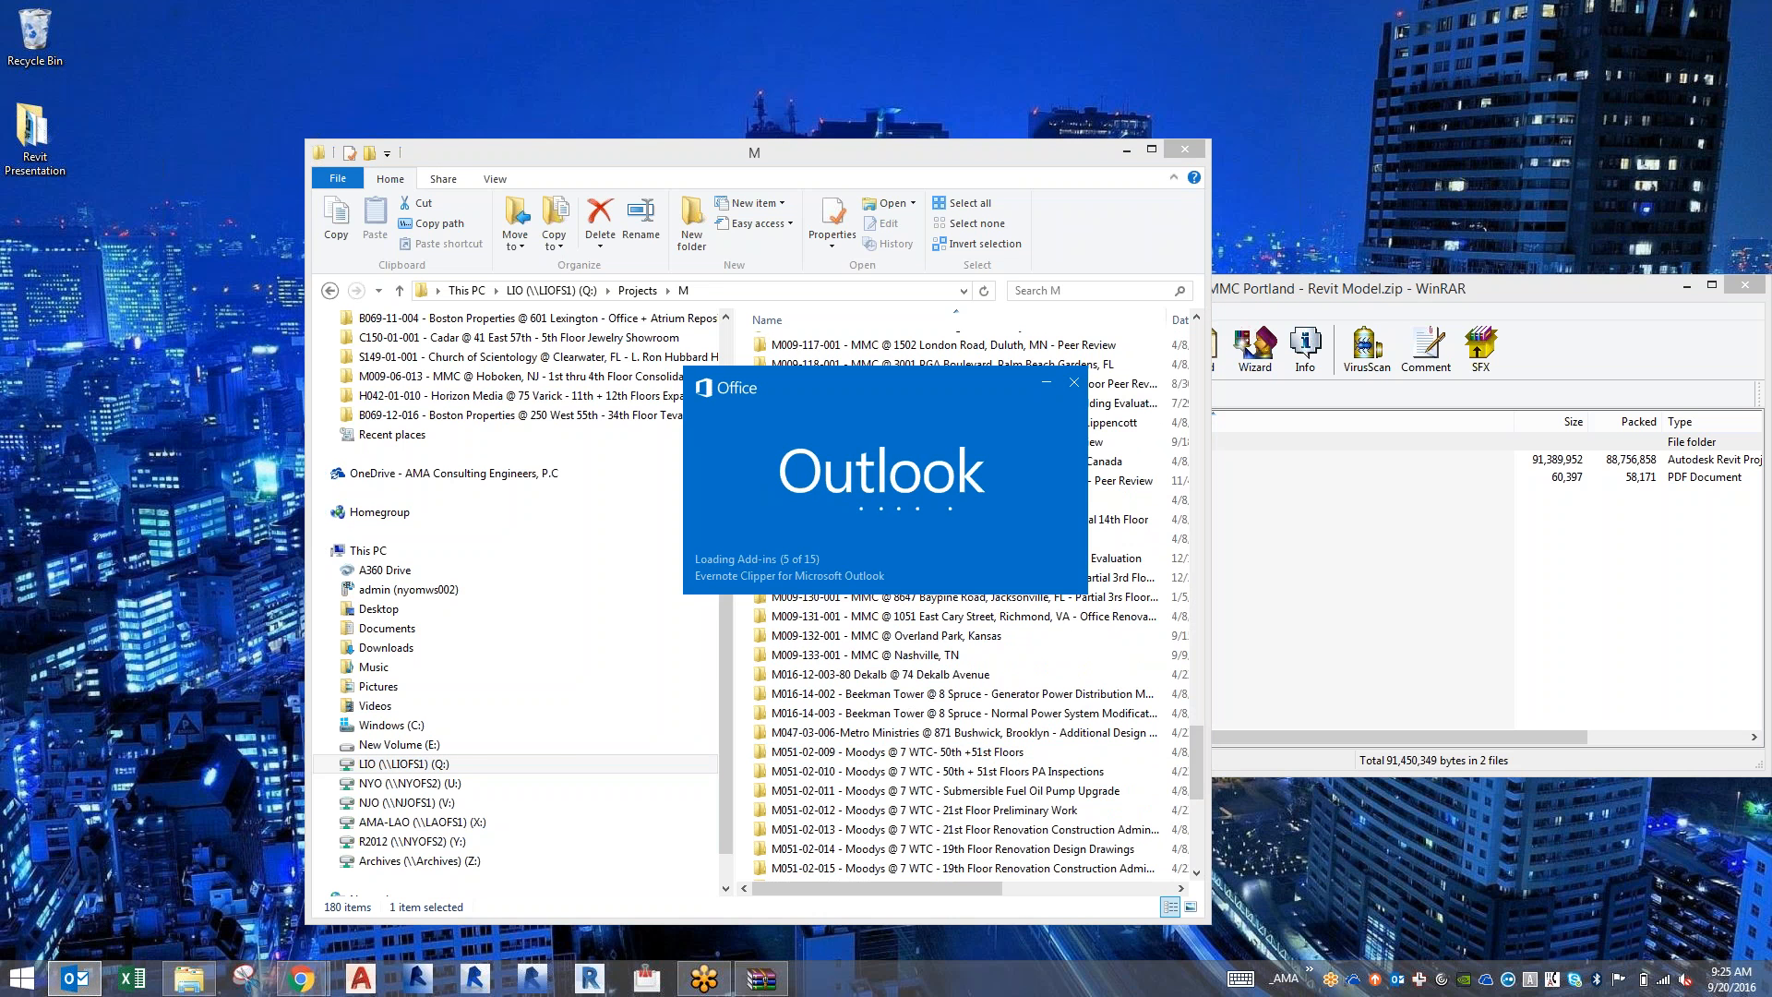
click(1282, 568)
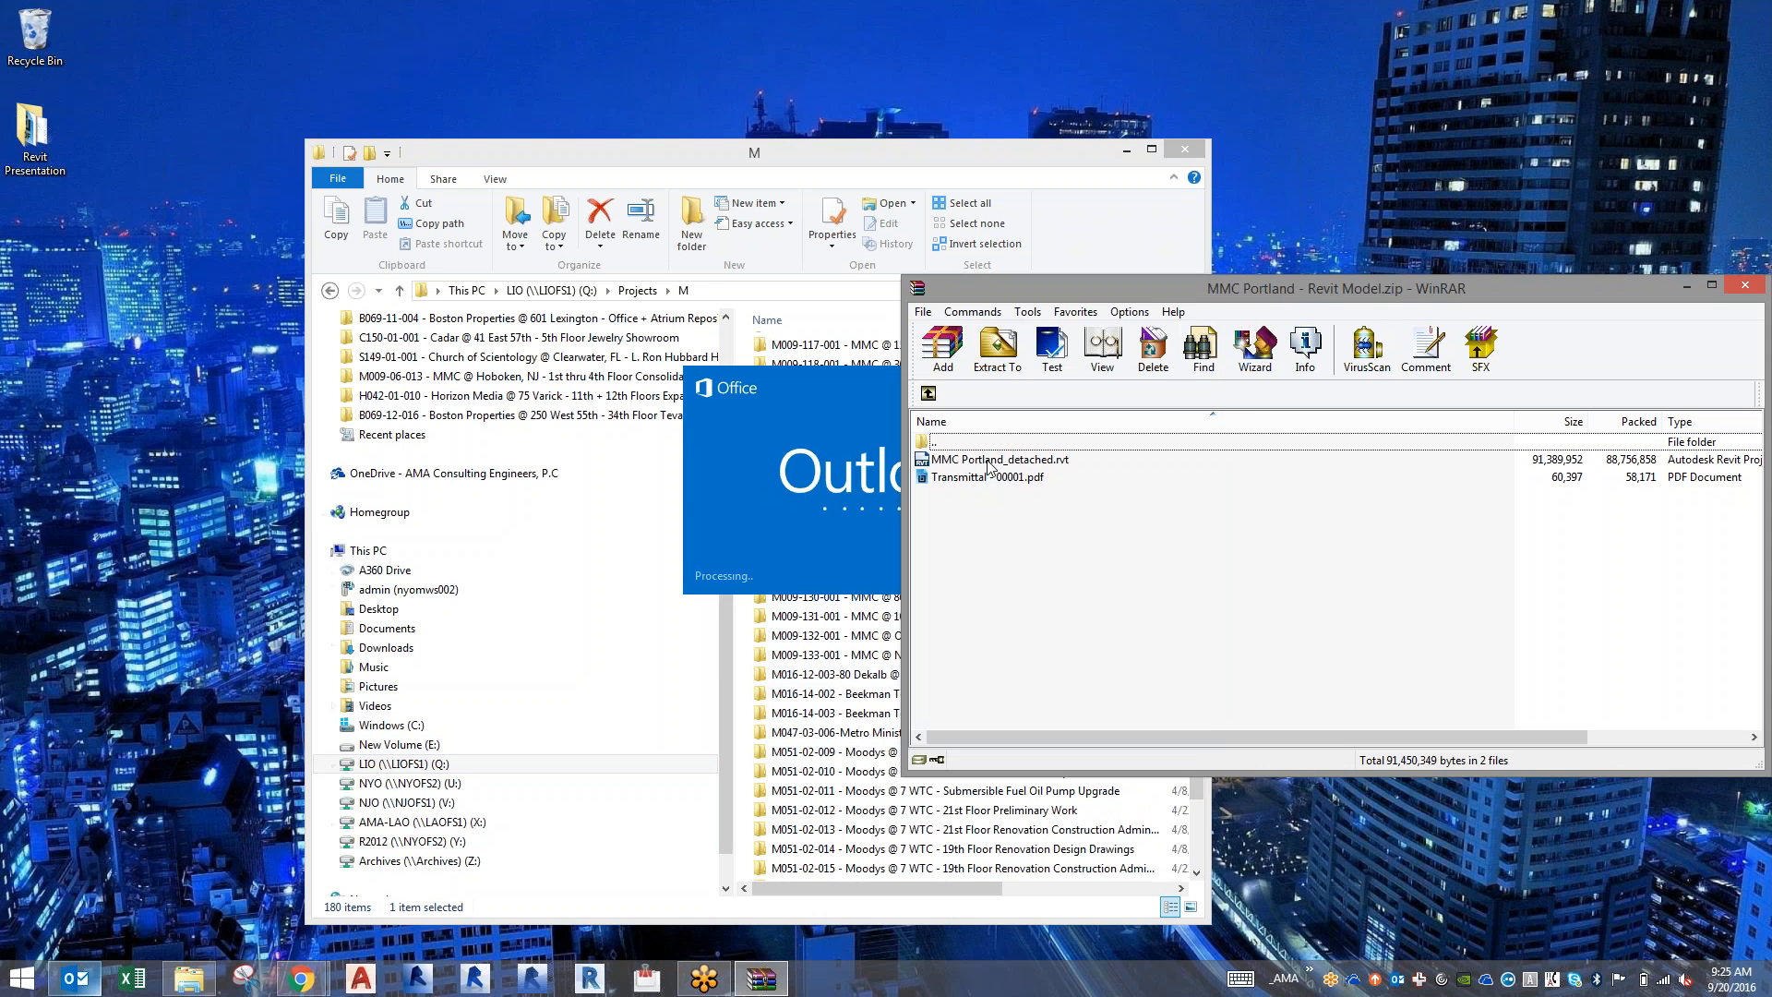
drag(1005, 498, 59, 447)
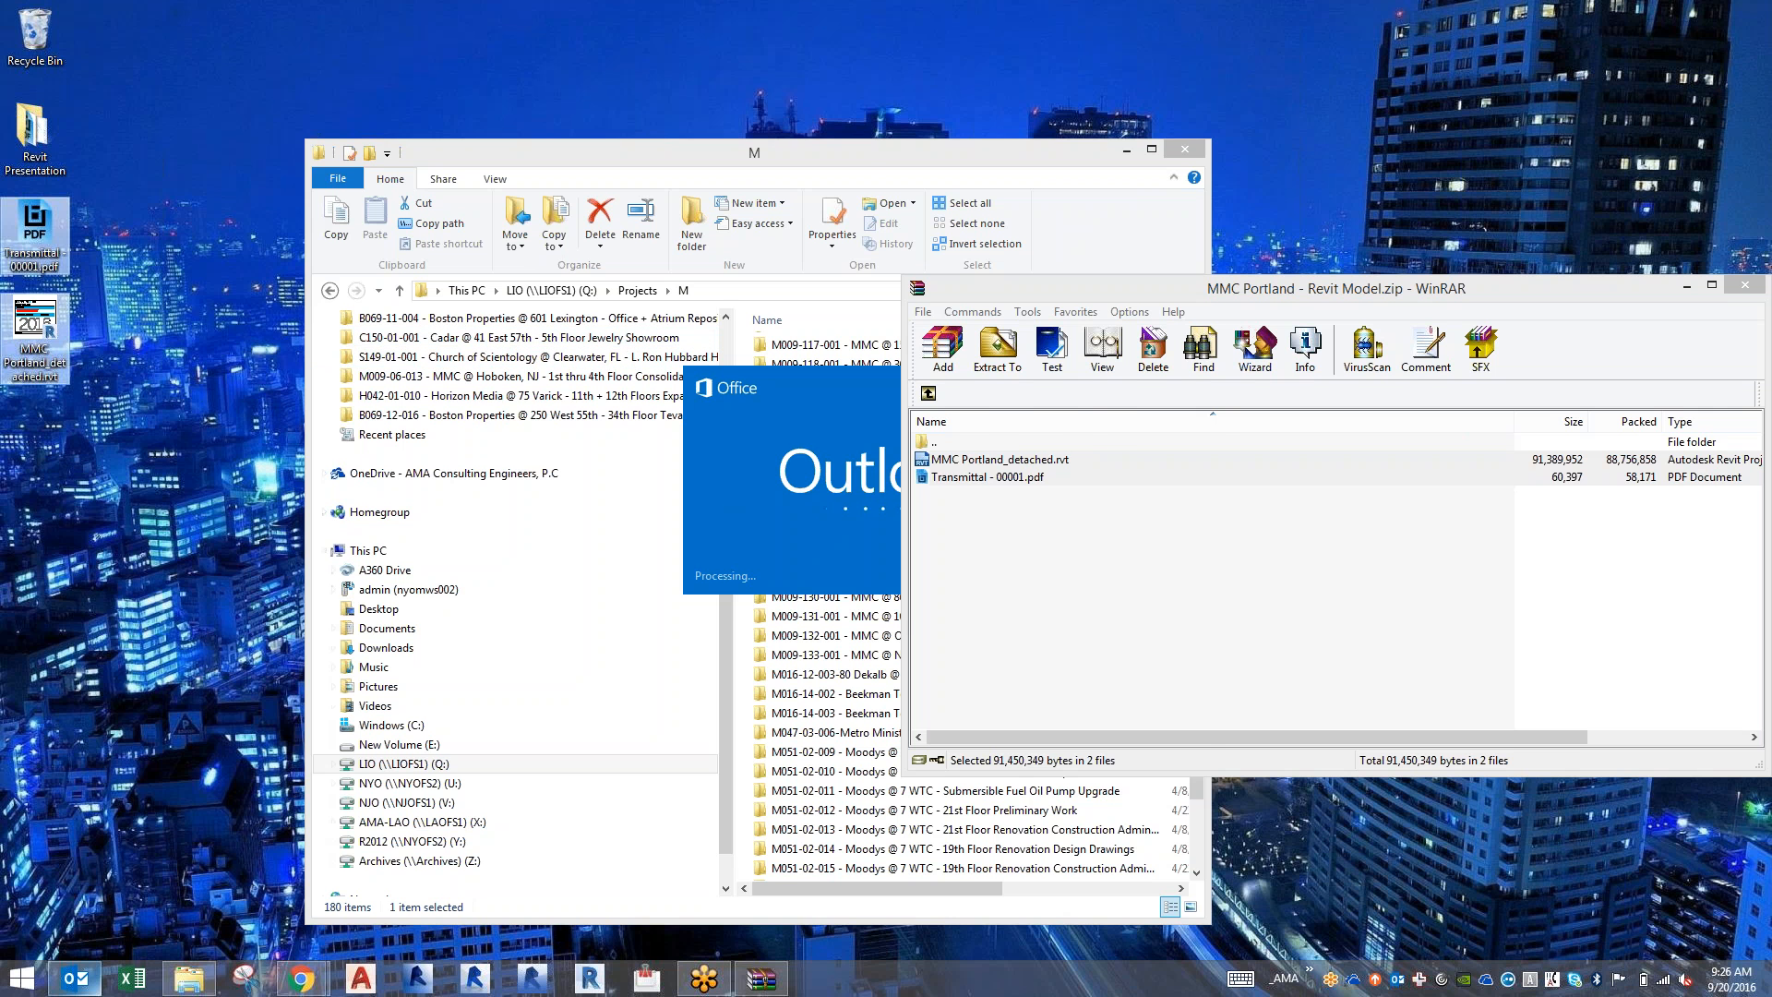
Search the M projects folder for "portland".
click(870, 150)
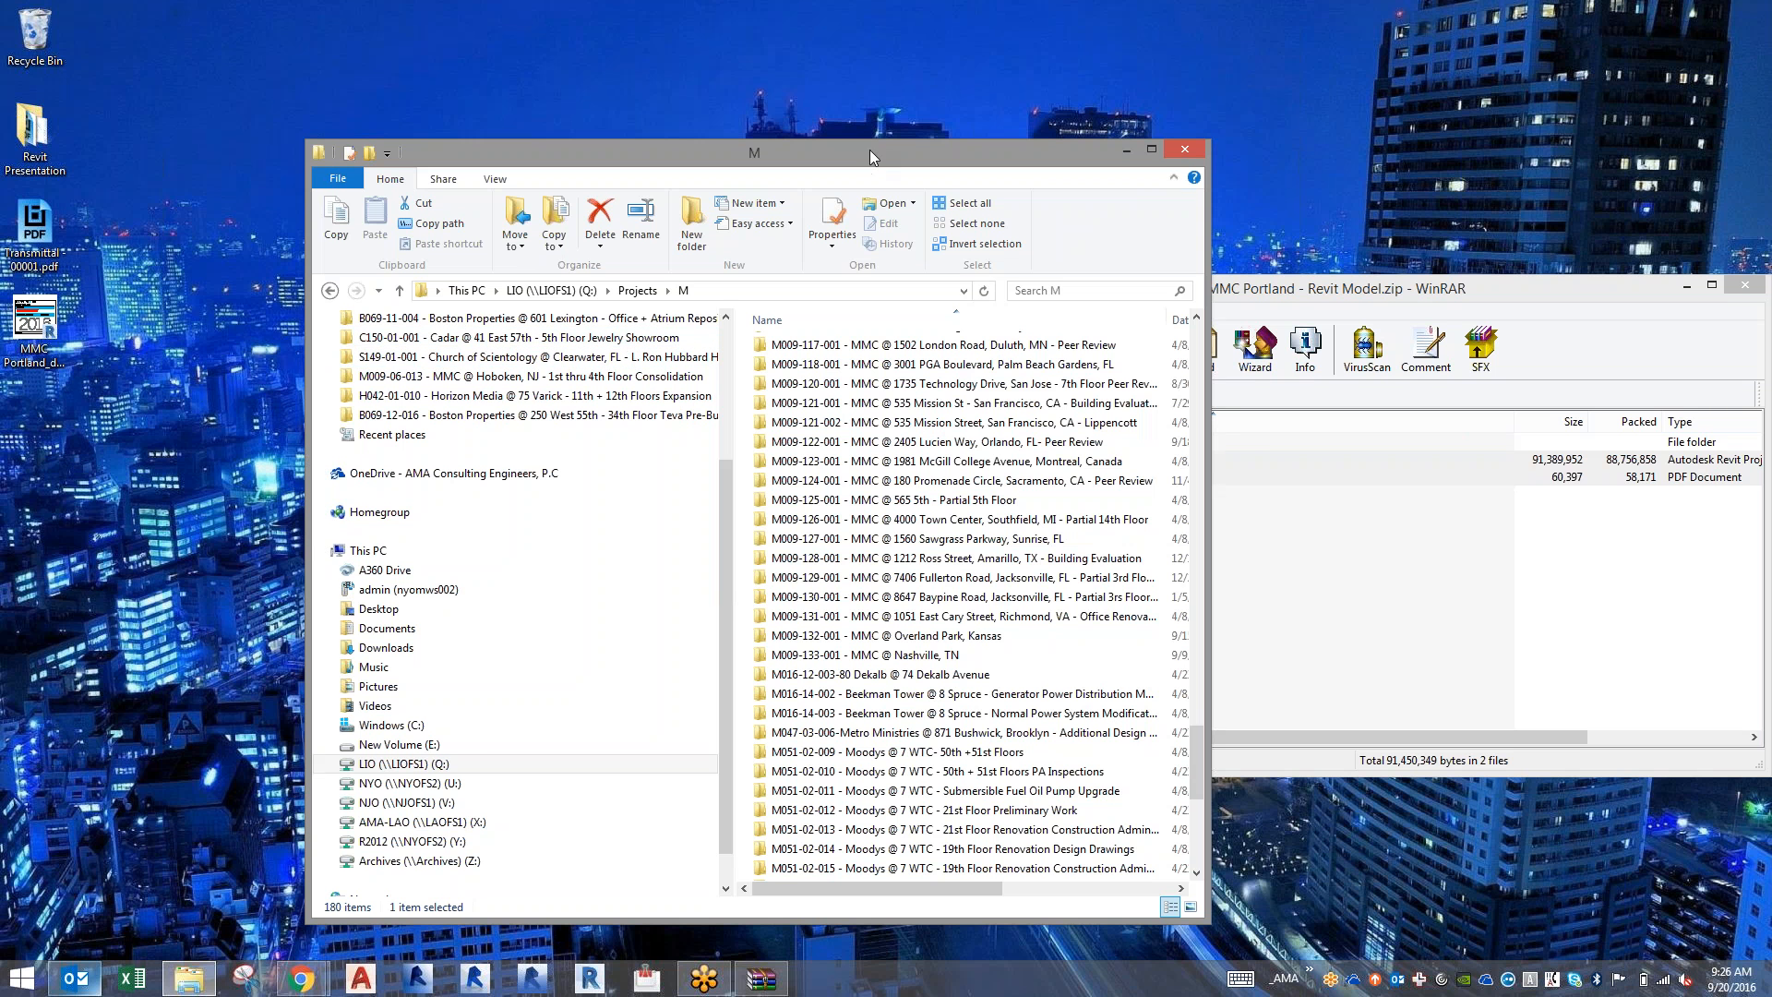
click(1070, 291)
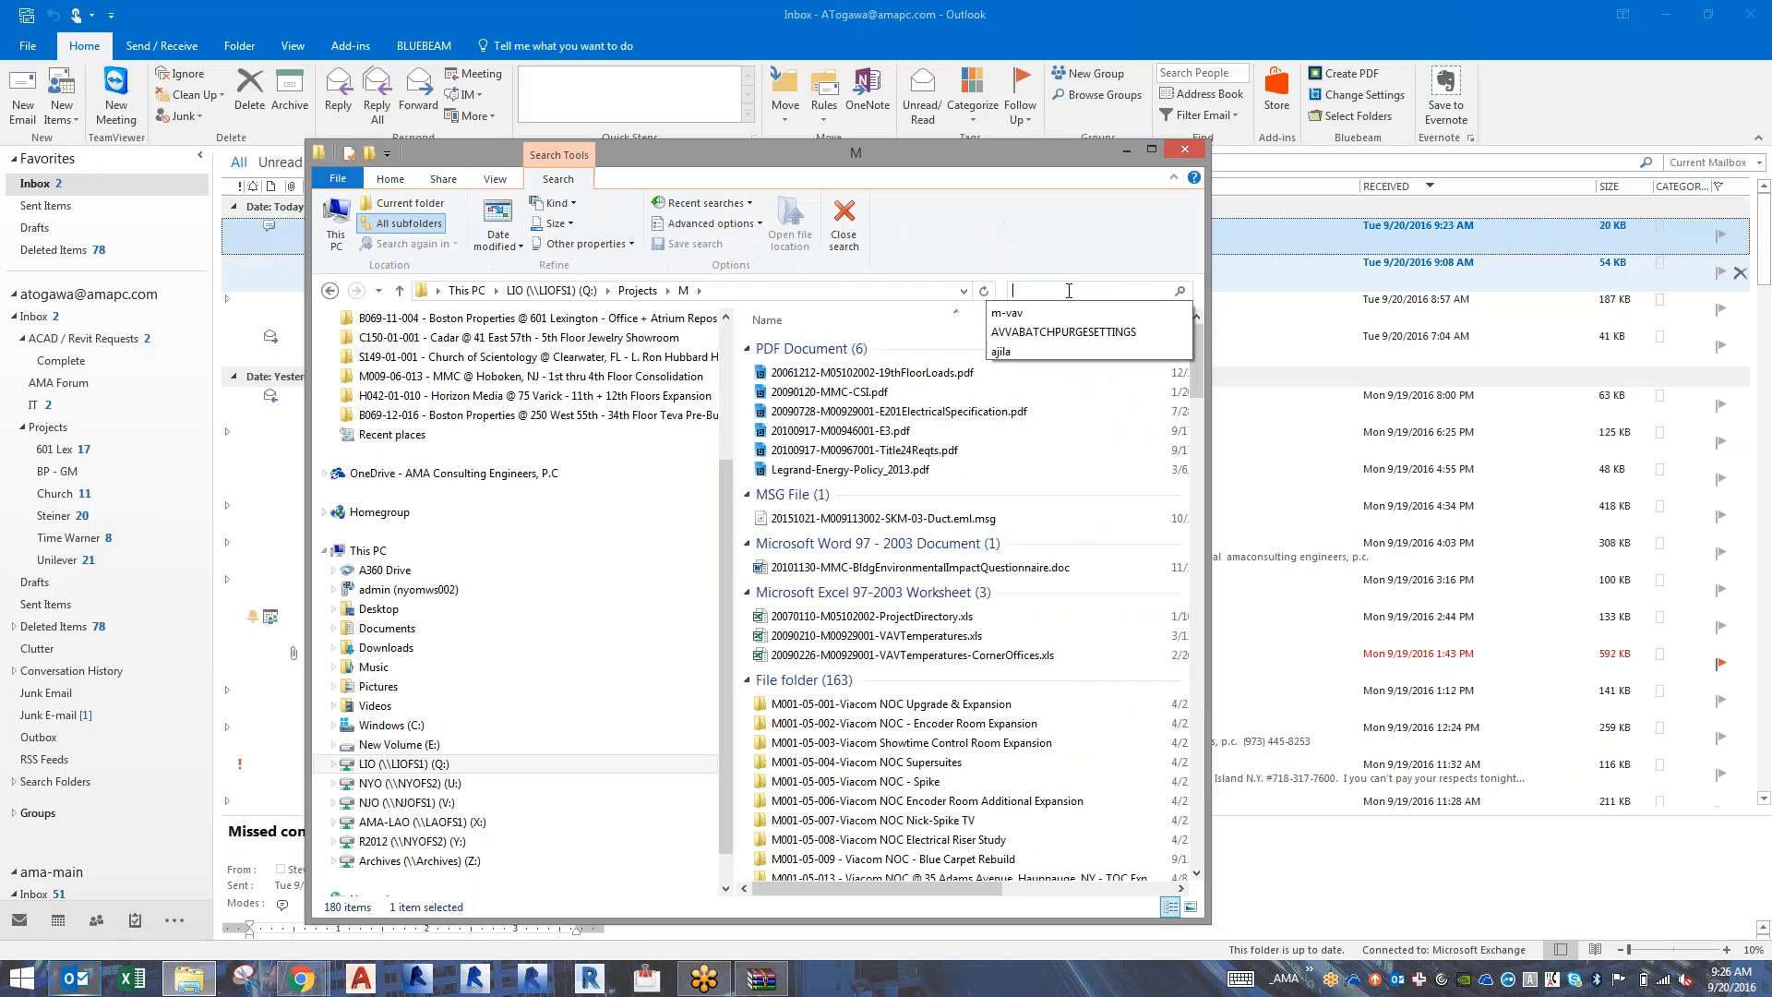
text(portland)
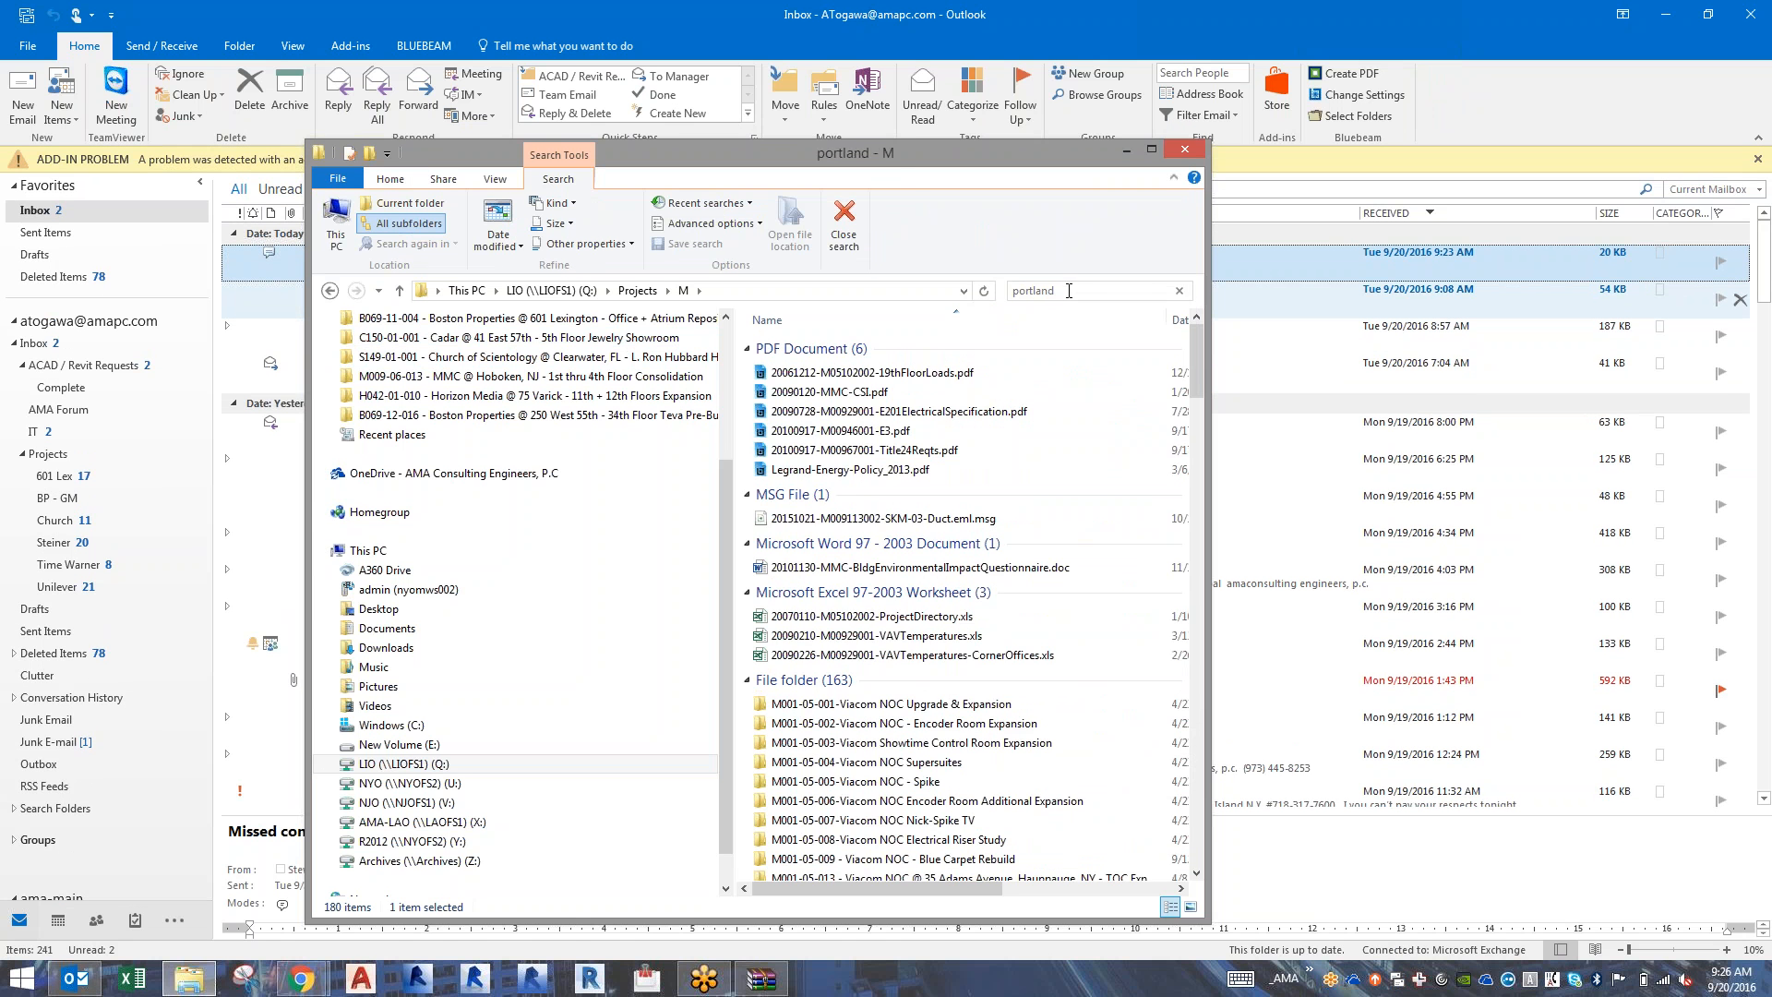
Switch to Outlook, search the mailbox for "portland", view the MMC-Portland REVIT model file transfer message, and close Outlook.
click(1075, 11)
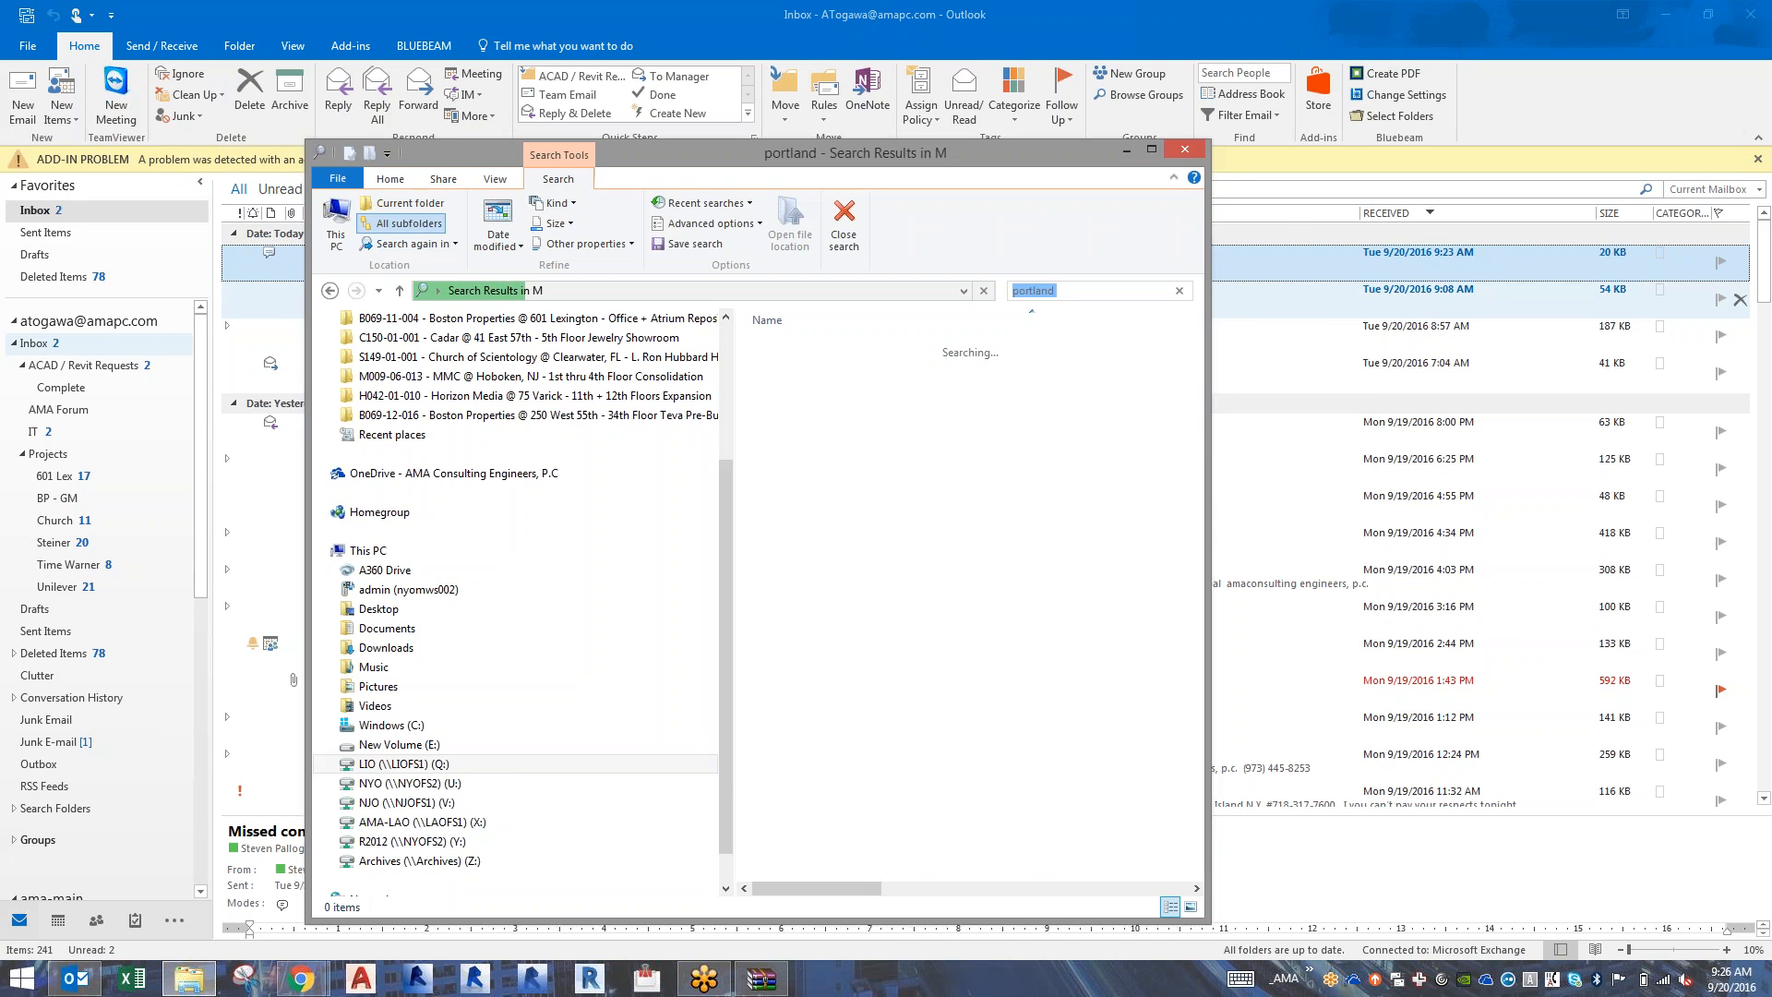
key(alt+Tab)
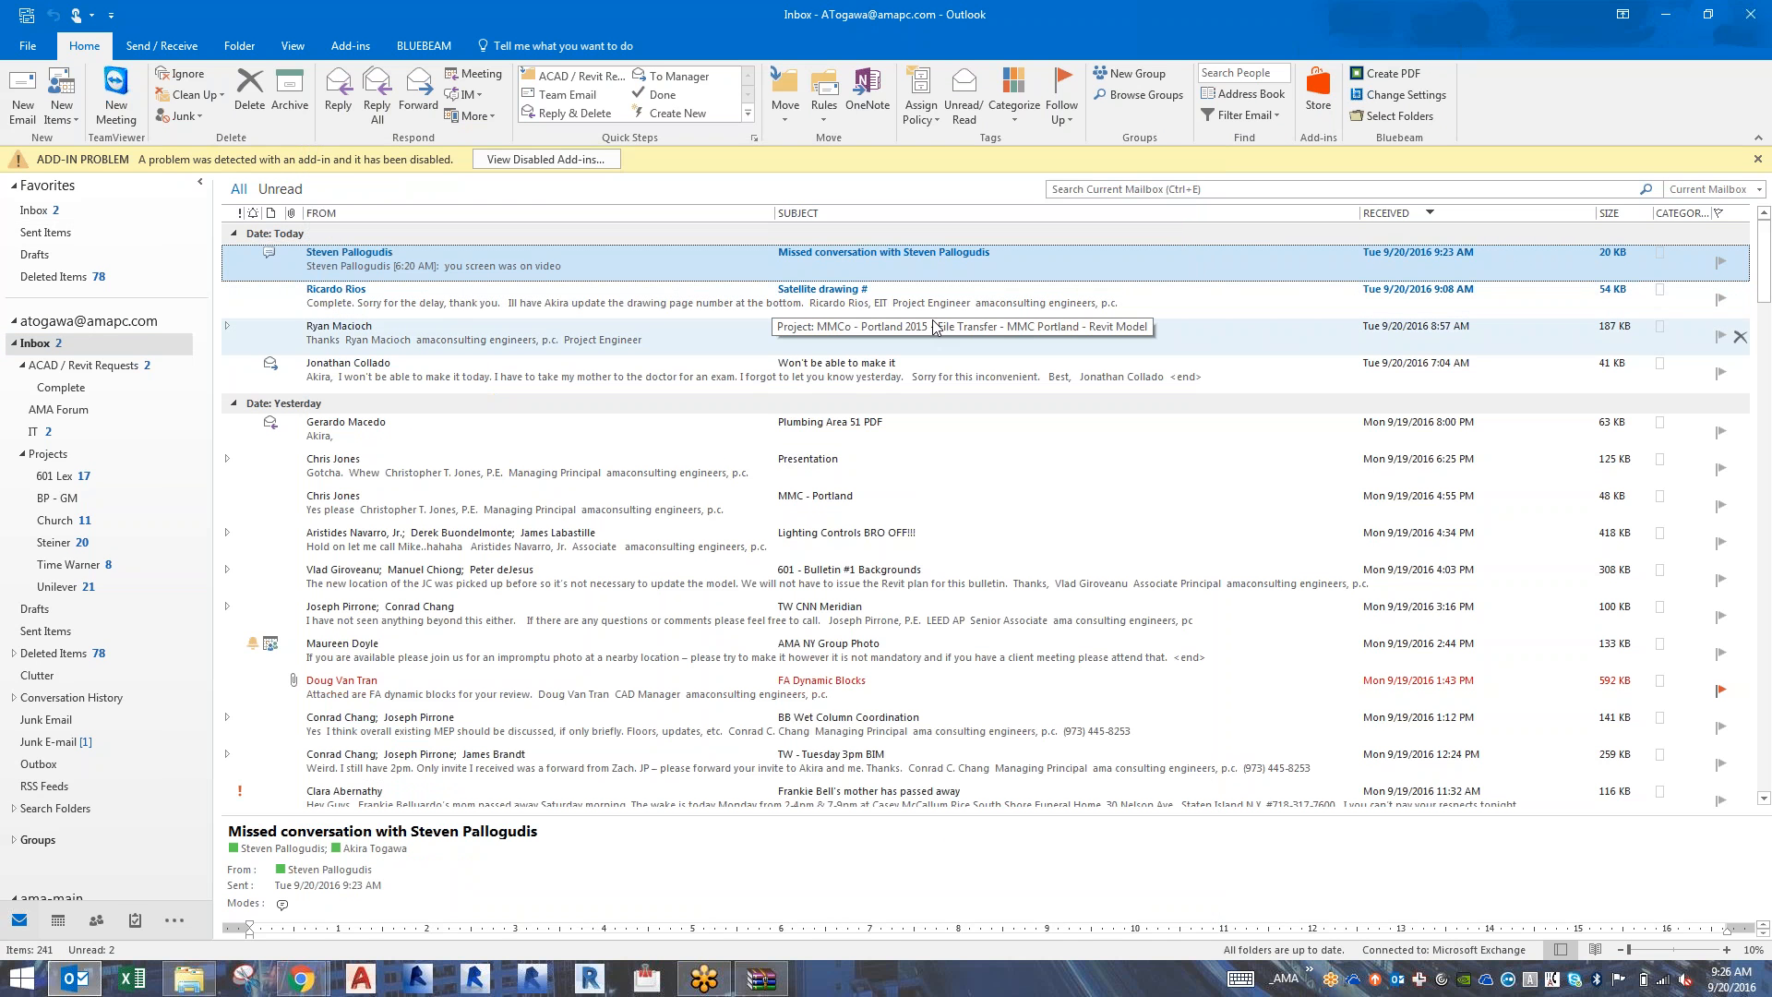
click(1432, 192)
text(portland)
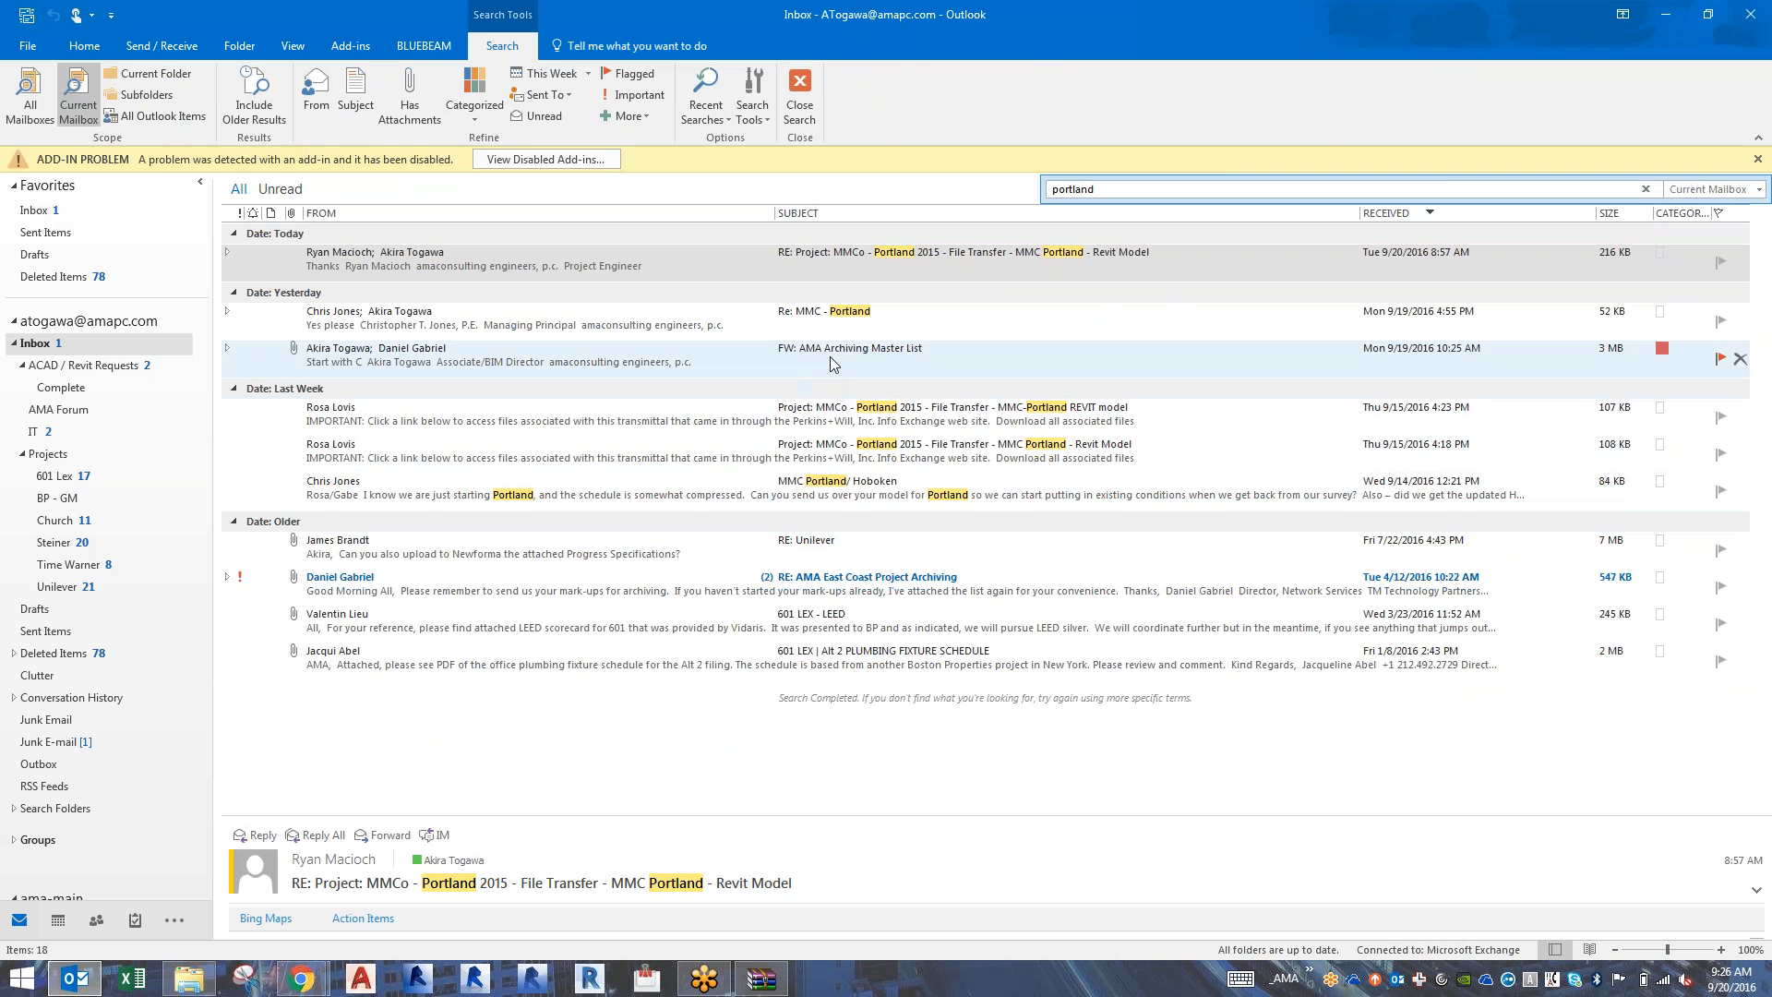
click(829, 423)
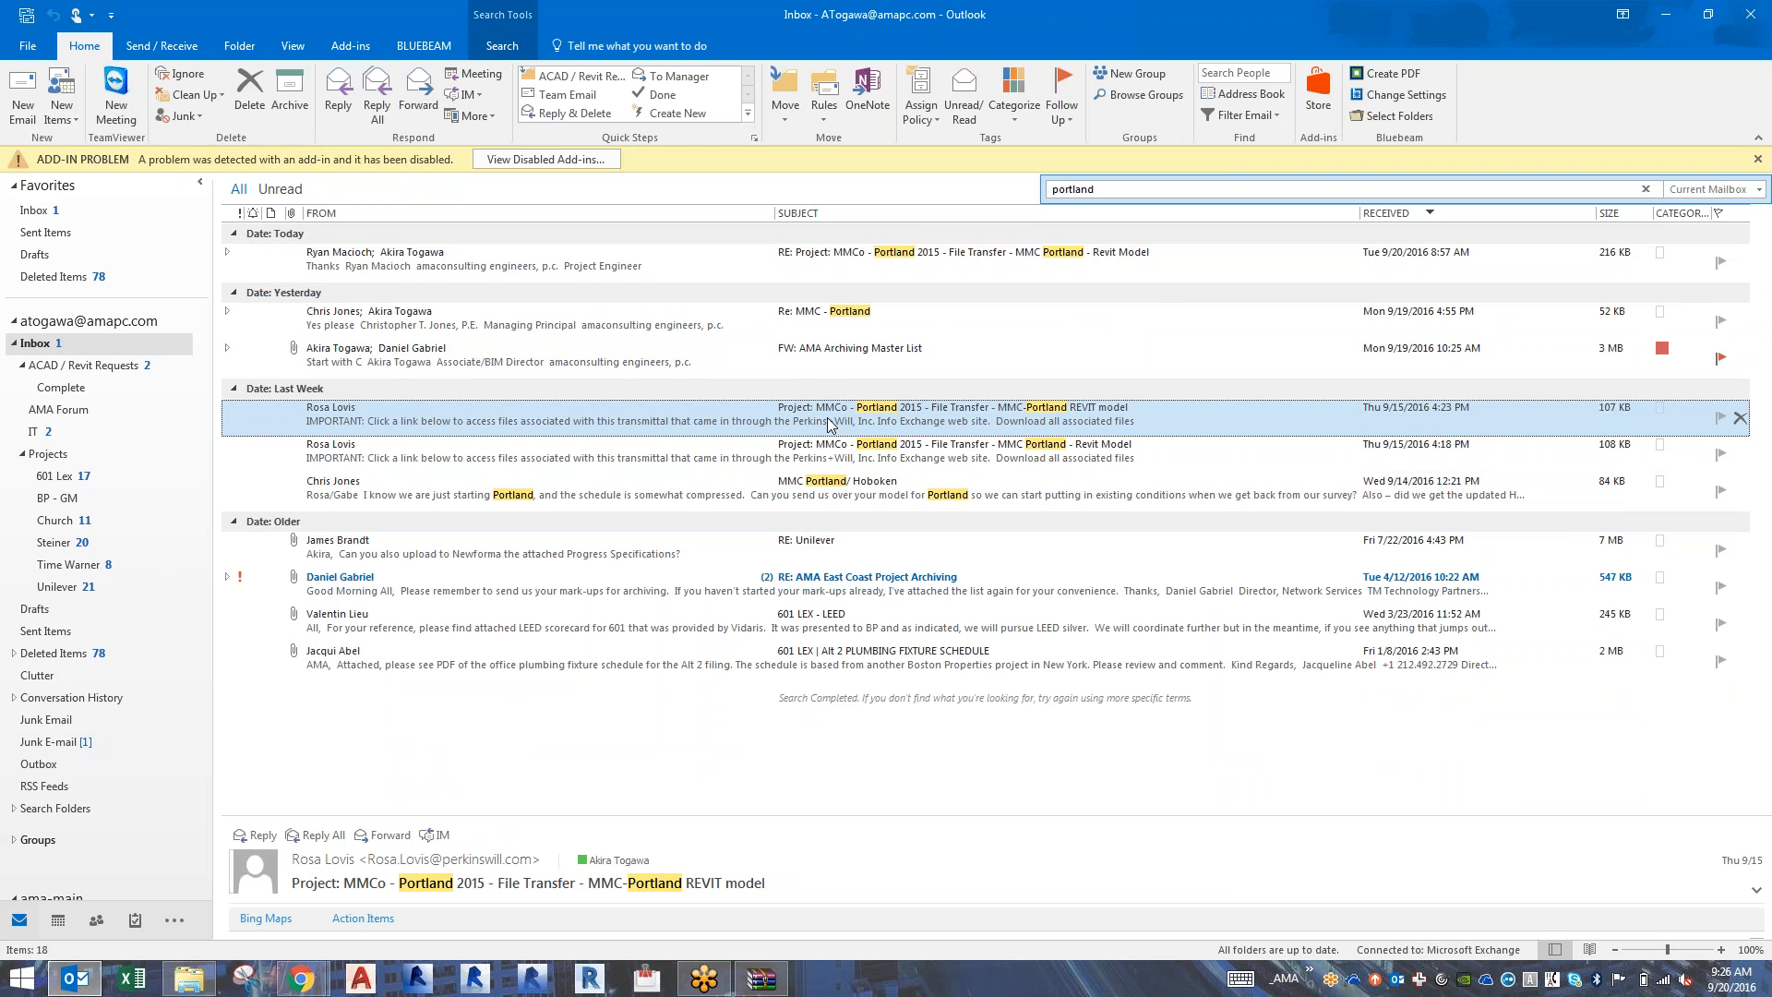
click(1762, 16)
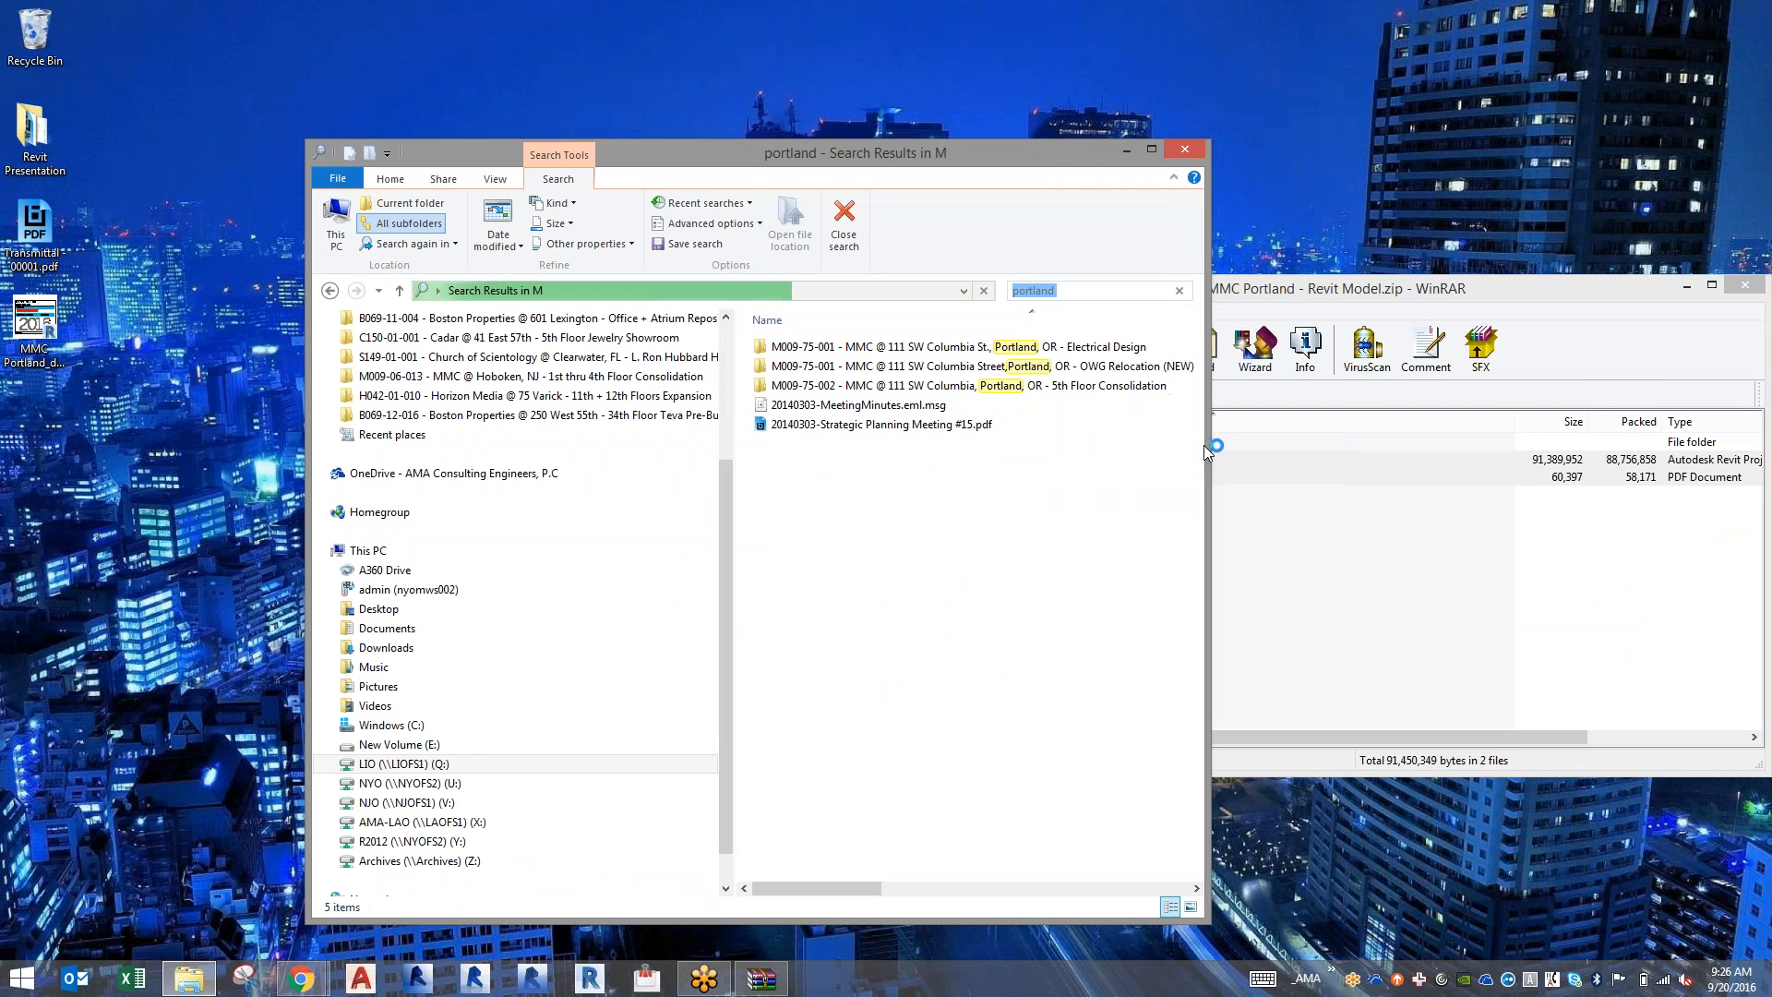
Widen the search results window and open the DWGs > Arch > Orig folder of project M009-75-002, the Portland 5th Floor Consolidation.
drag(1206, 450, 1384, 452)
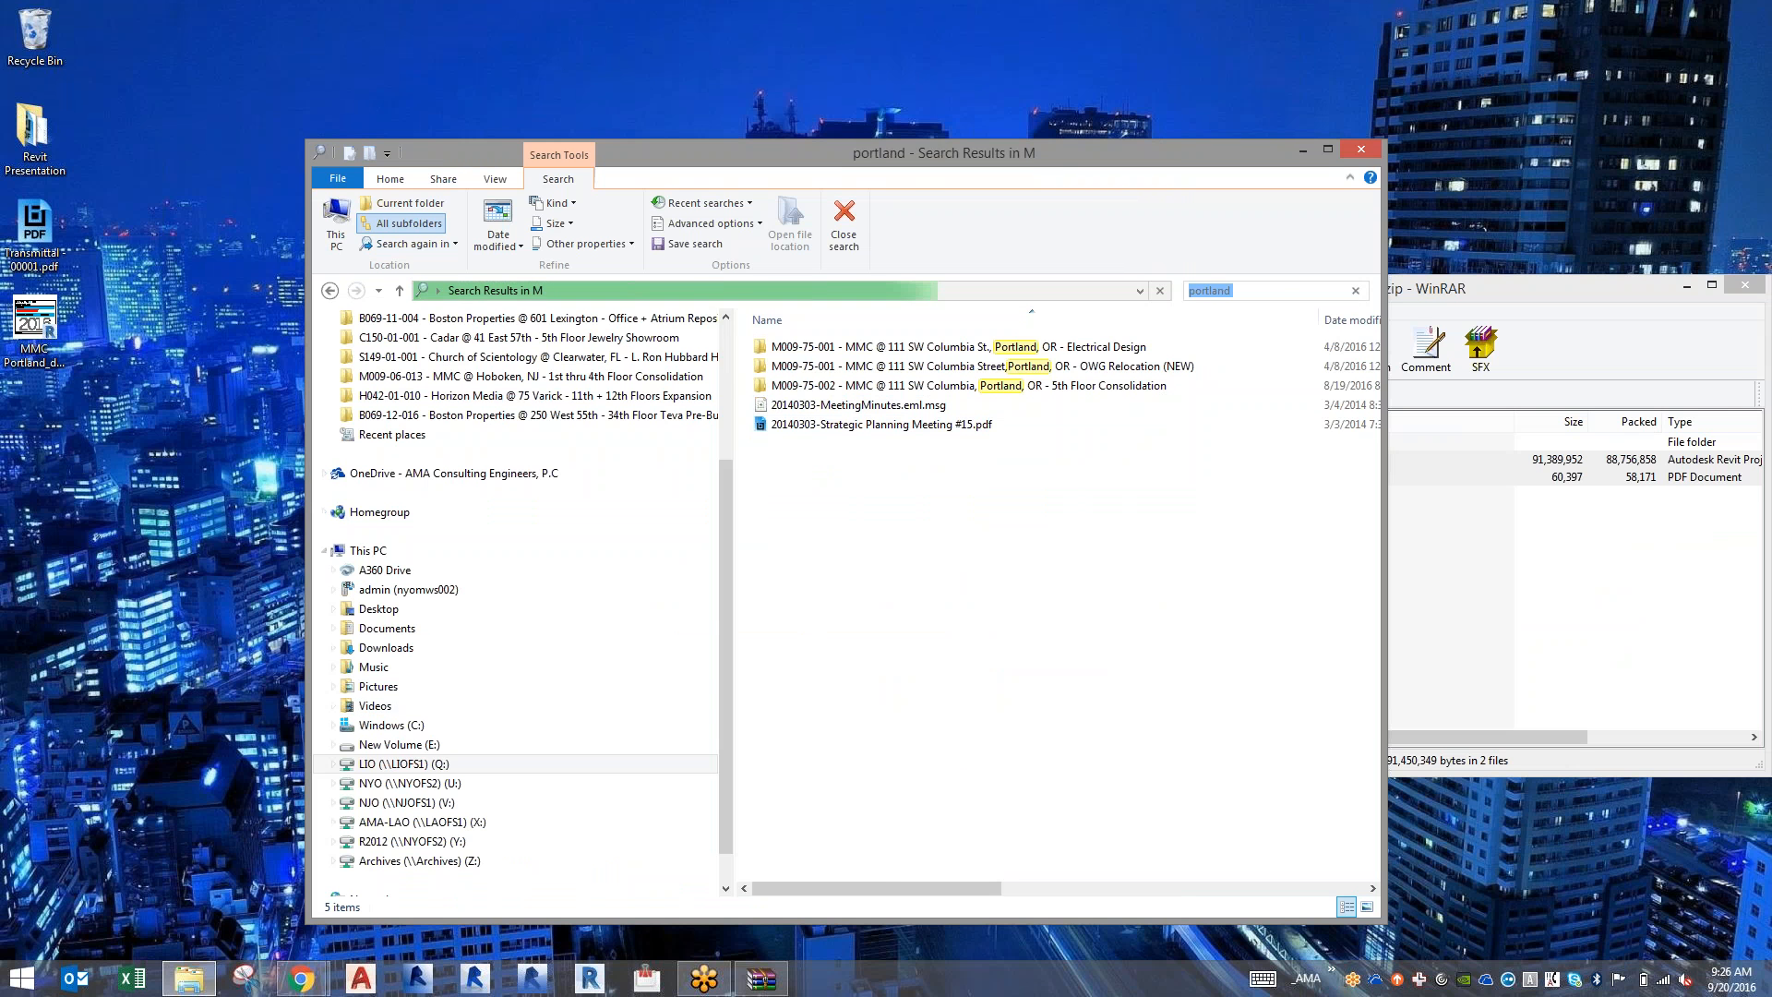
double_click(867, 384)
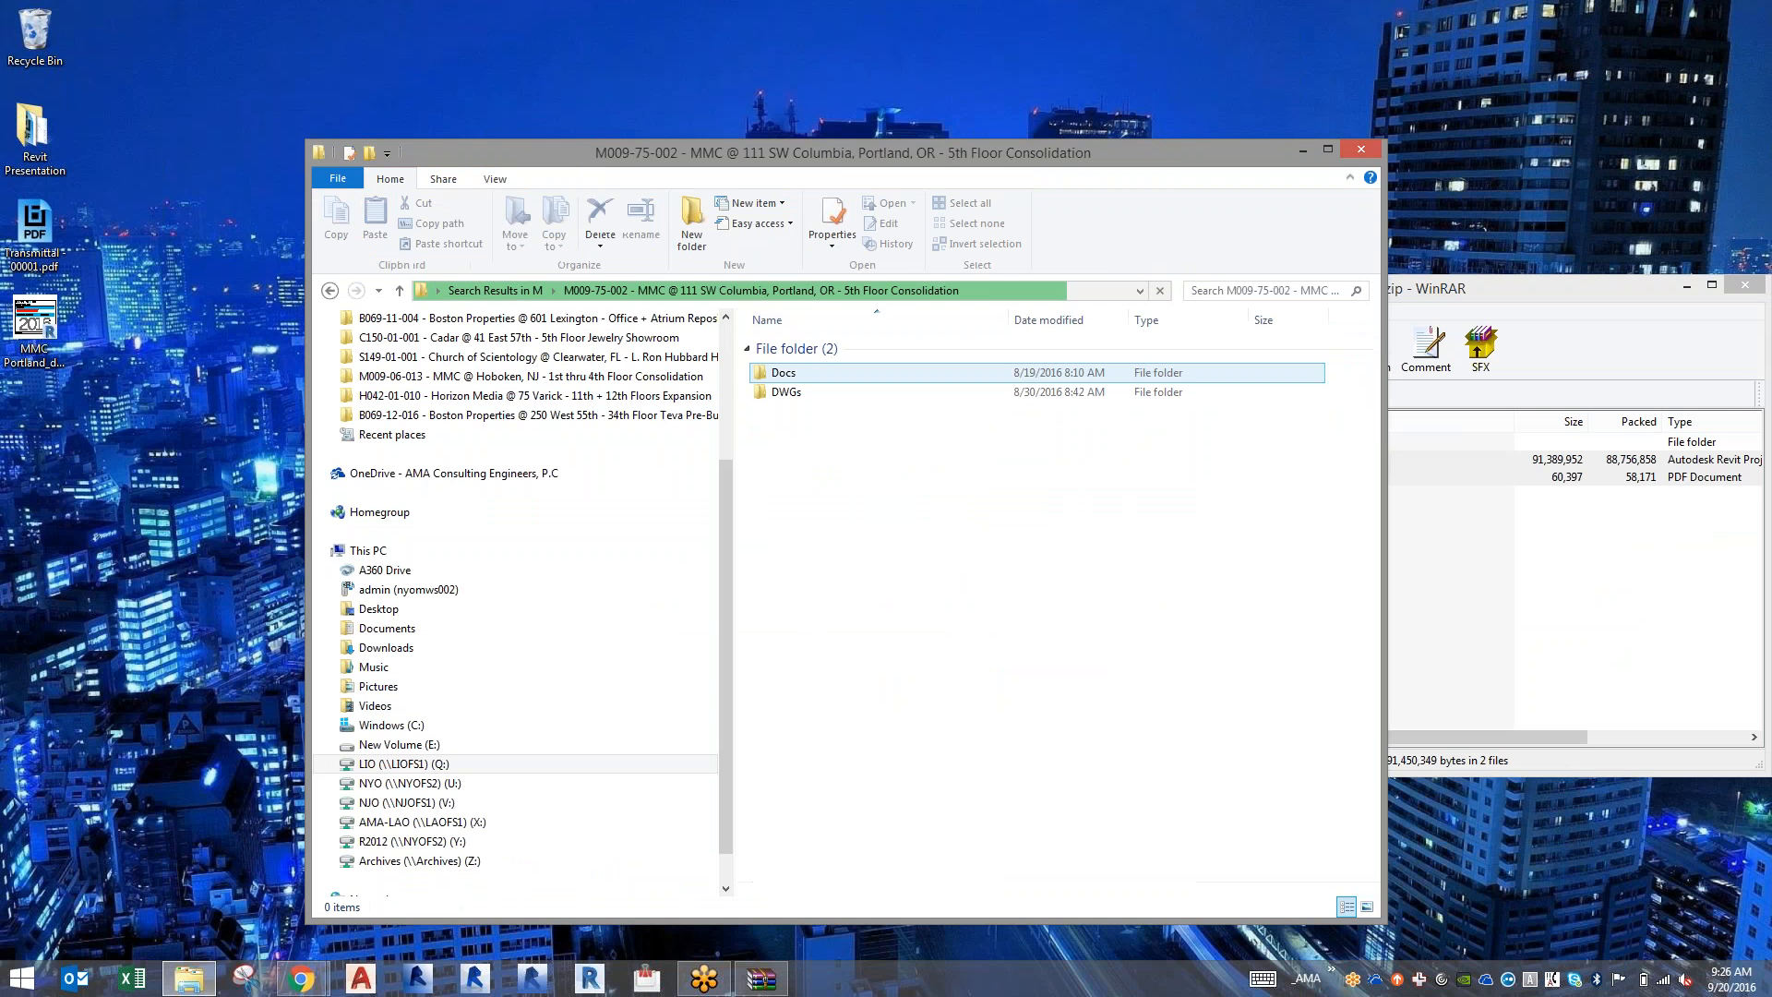
double_click(870, 393)
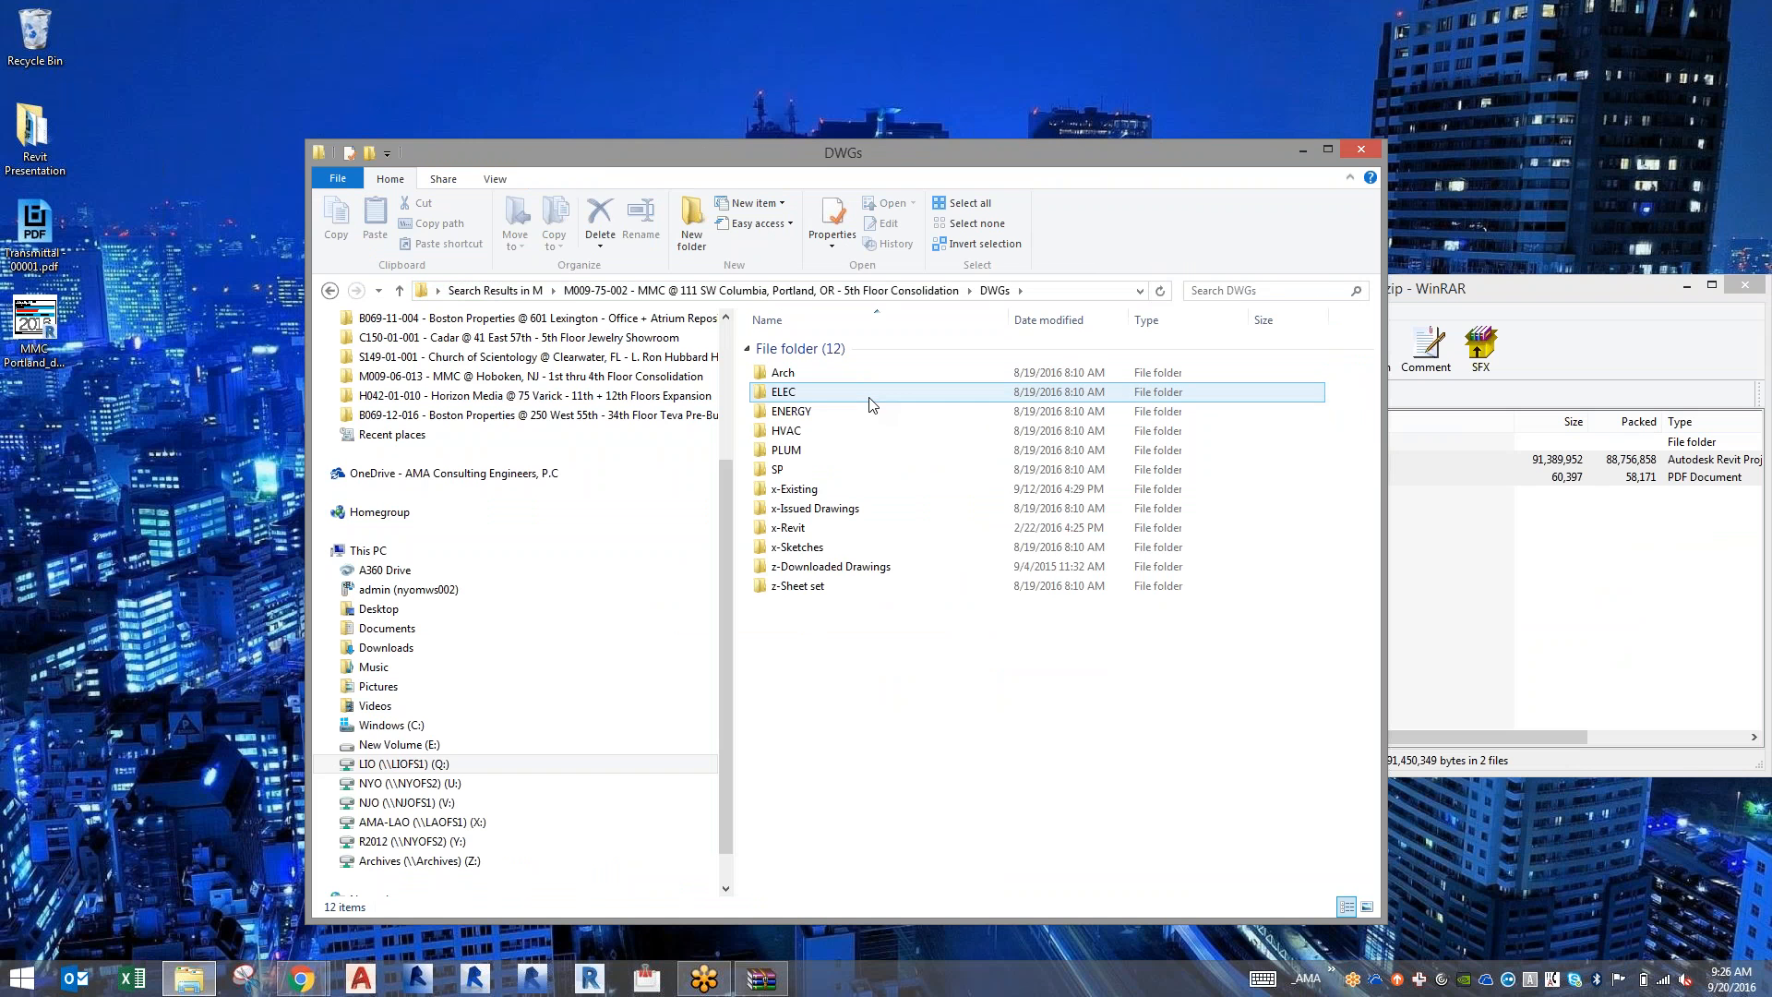
double_click(869, 374)
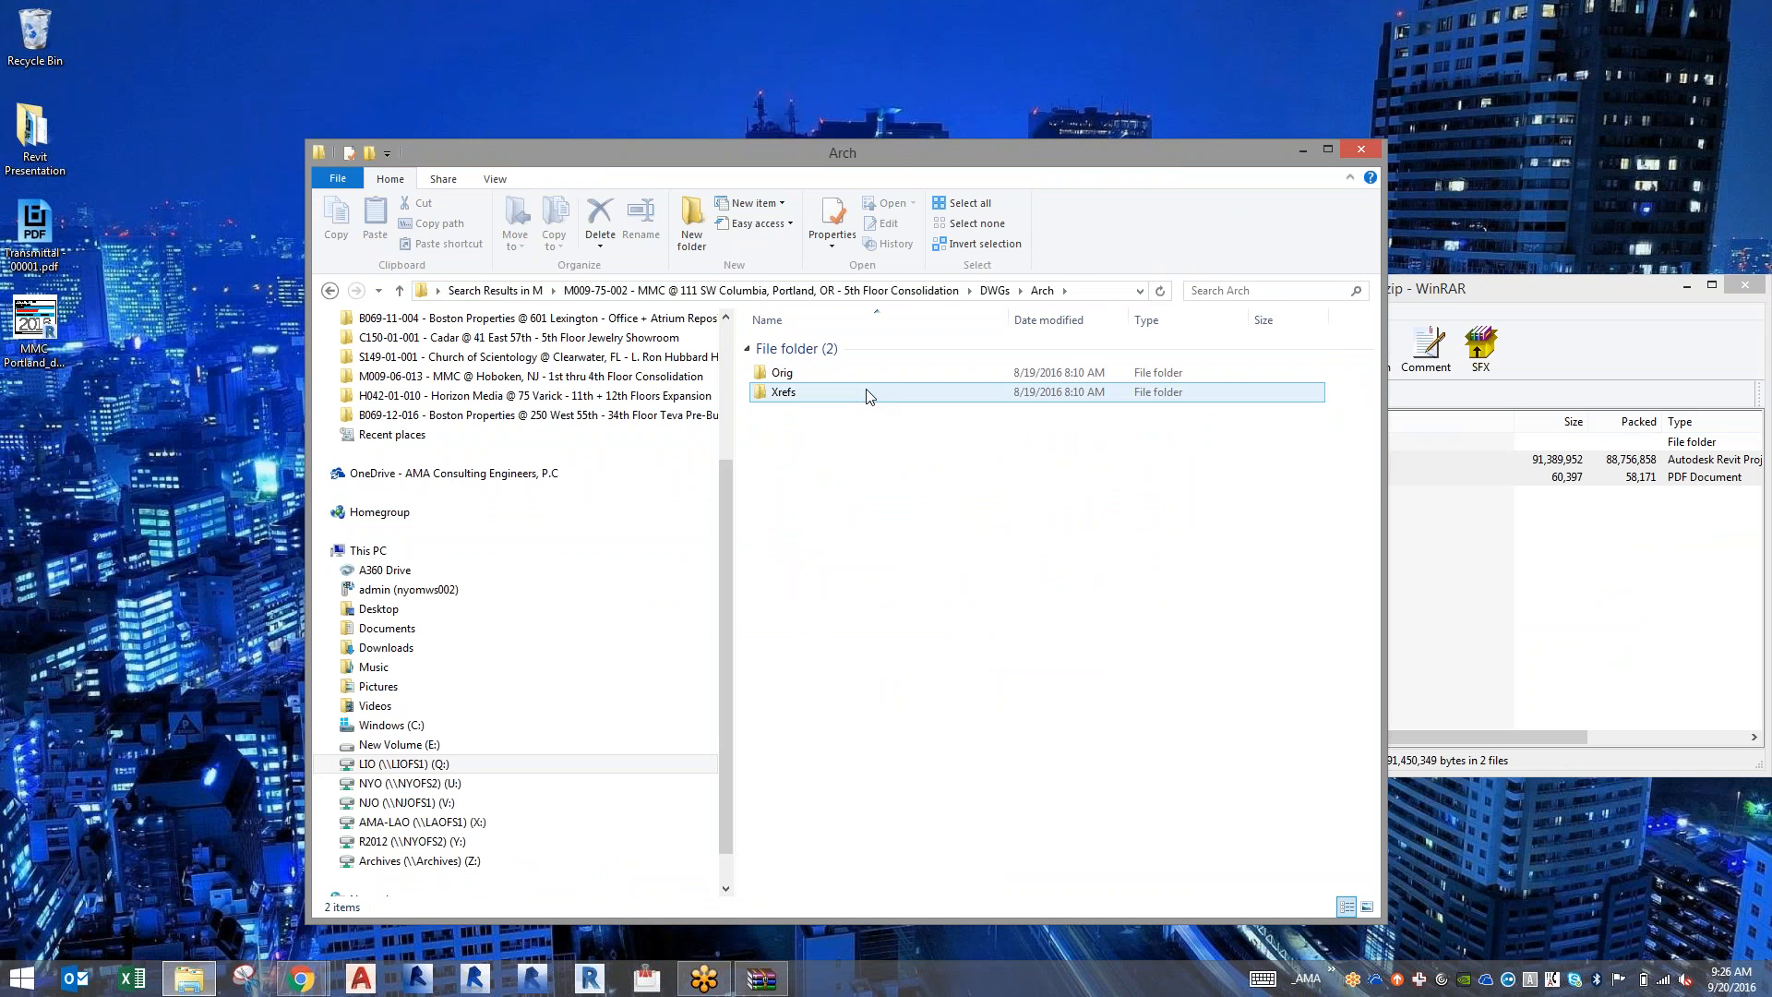
double_click(869, 374)
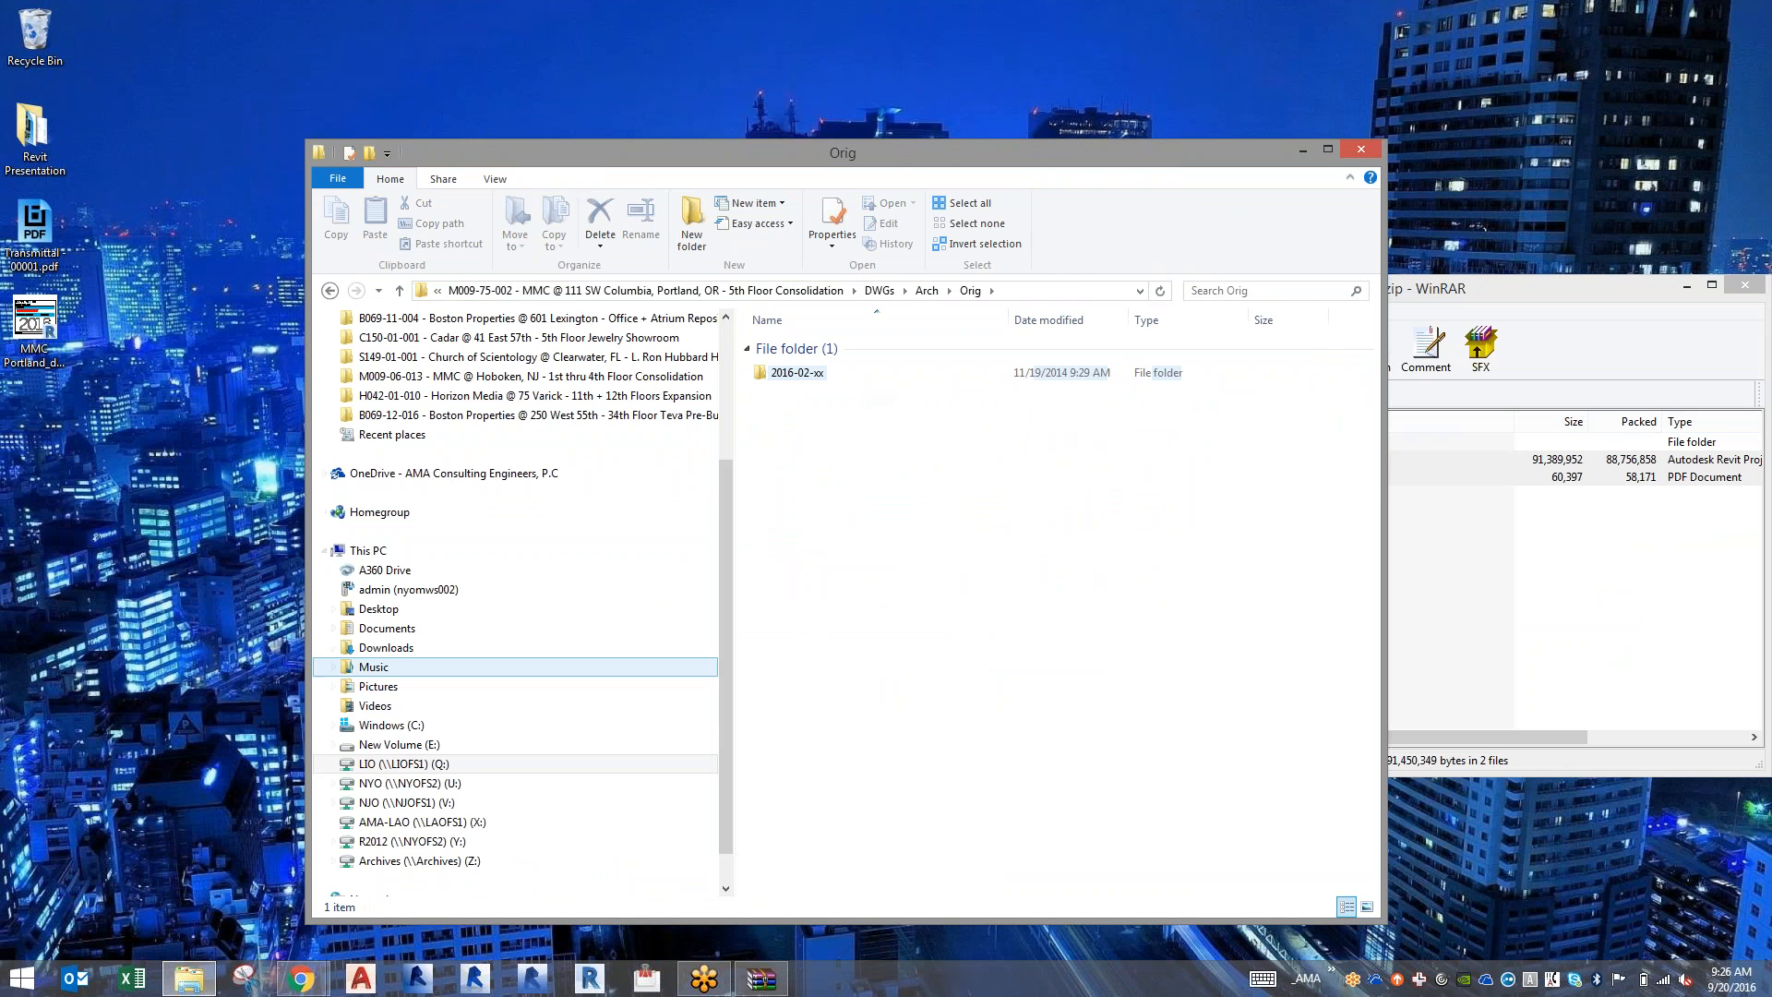
Launch Outlook again and start Internet Explorer.
click(70, 986)
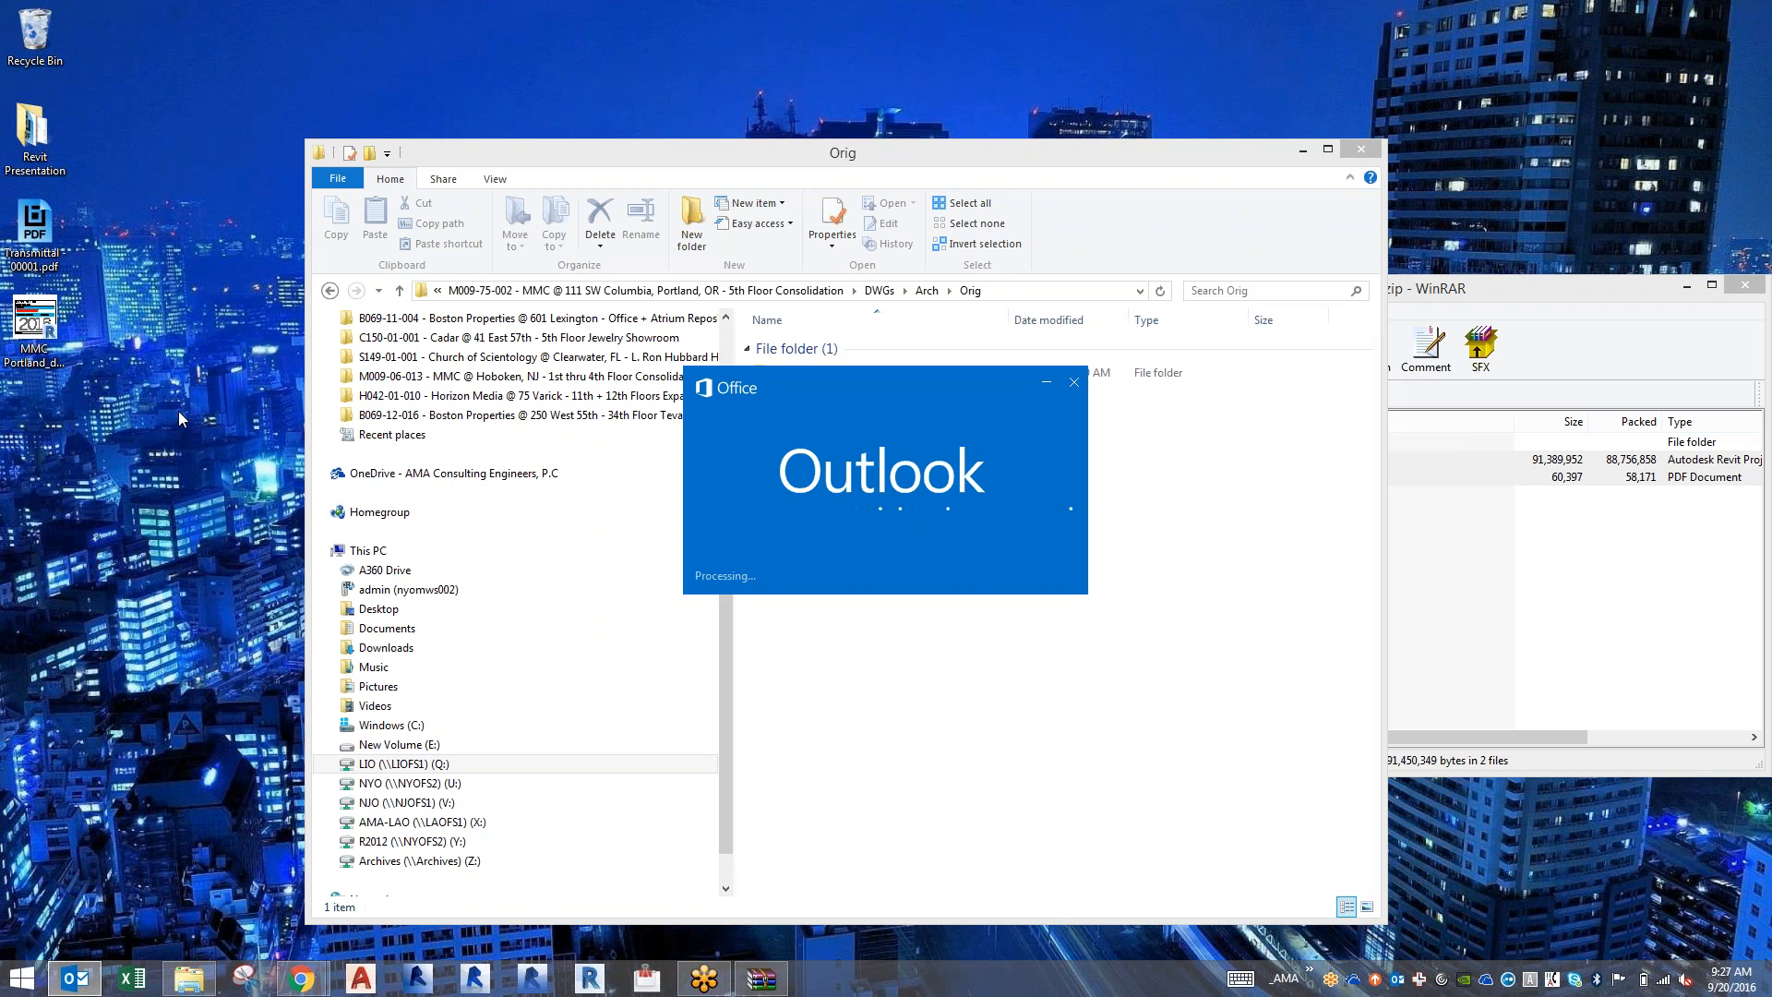
key(super)
text(inter)
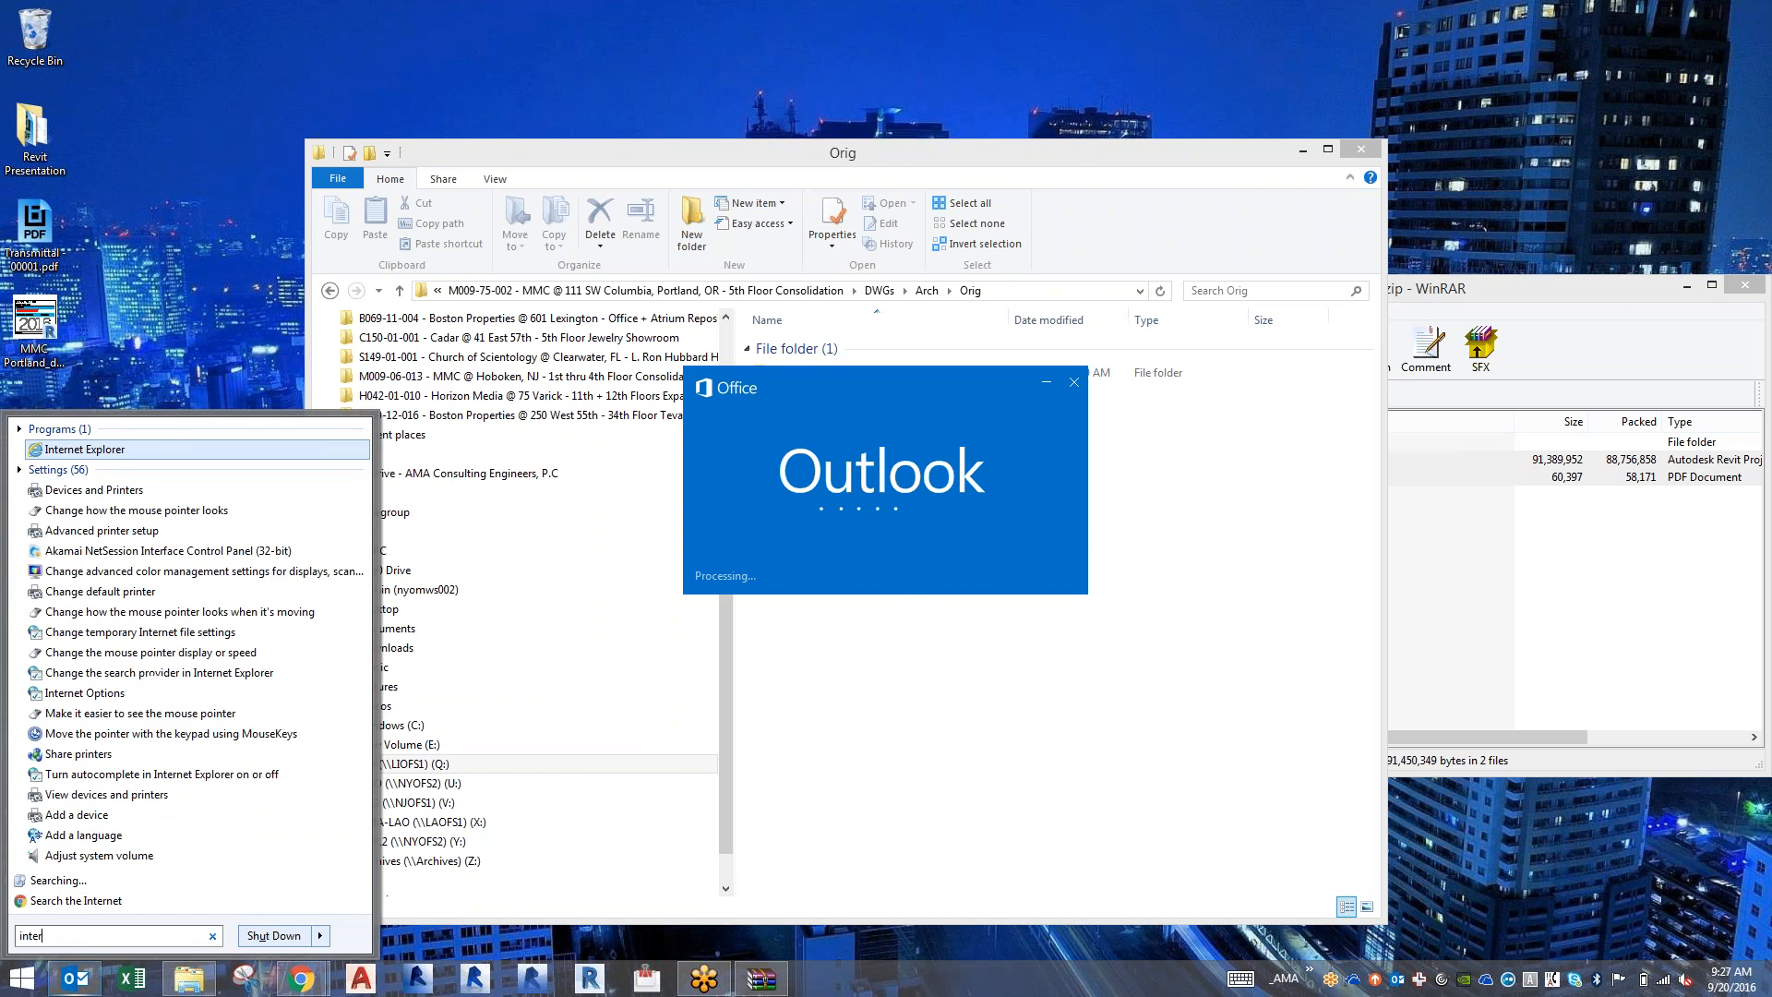
key(Return)
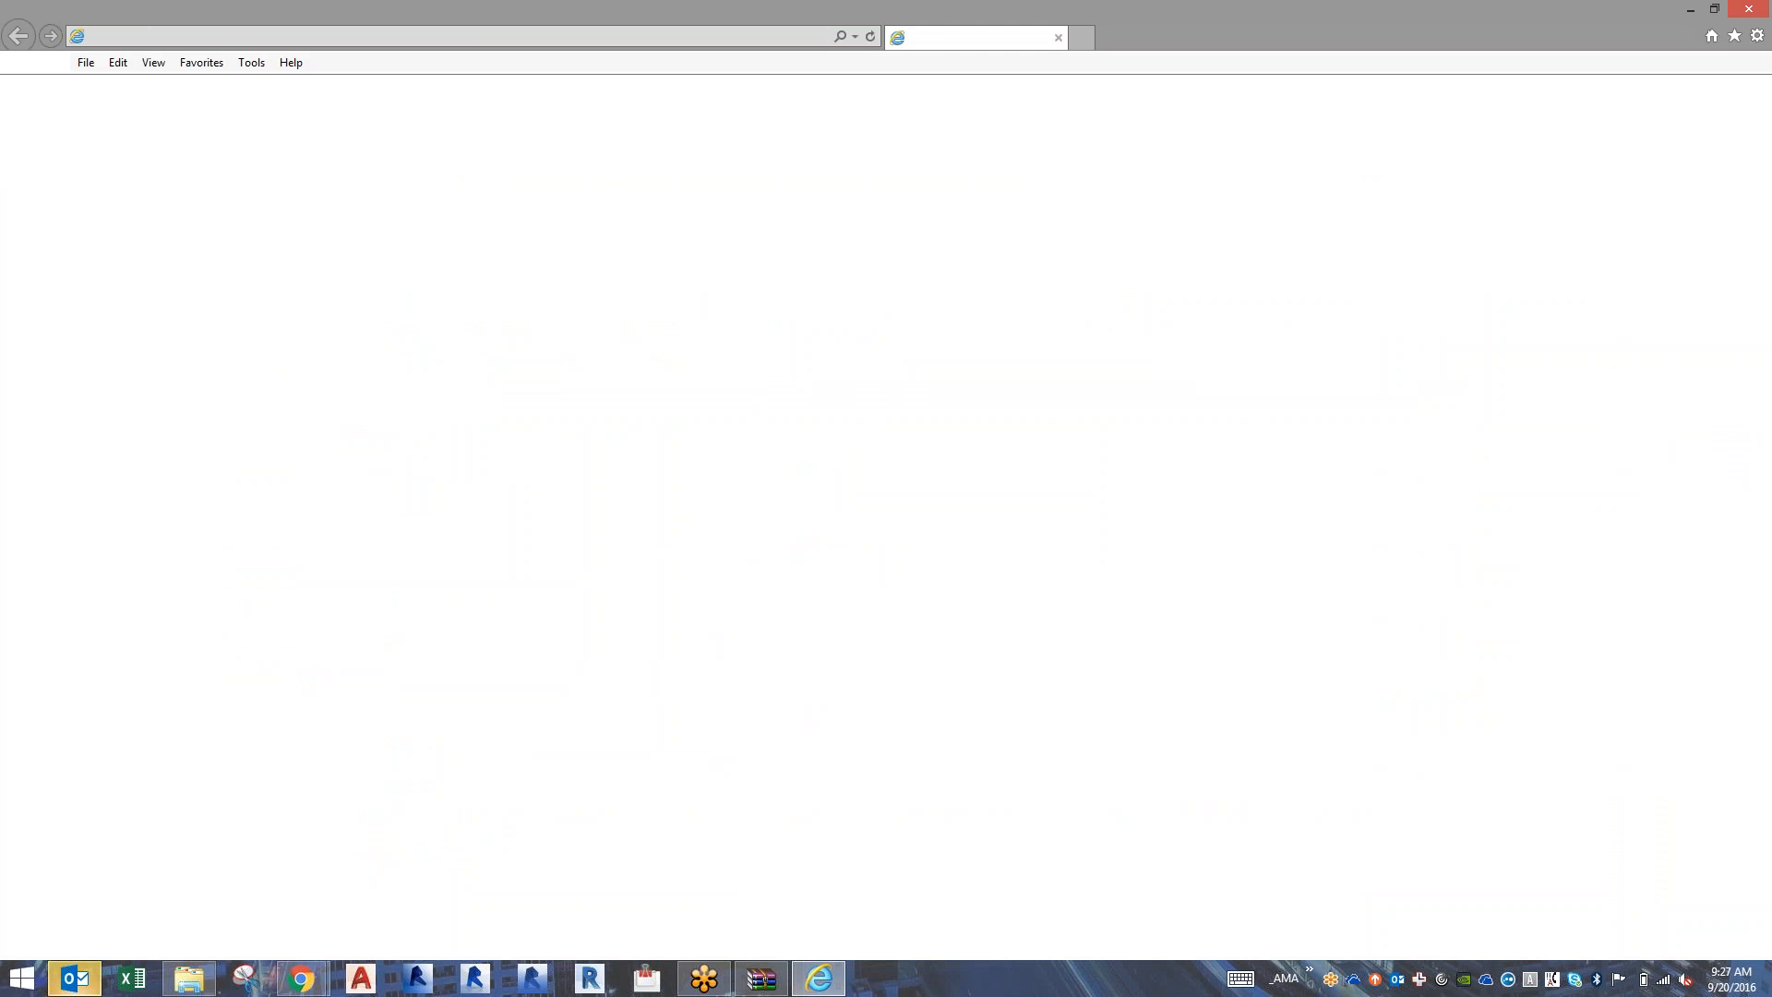
Switch to the Outlook inbox and select the "TW CNN Meridian" message.
key(alt+Tab)
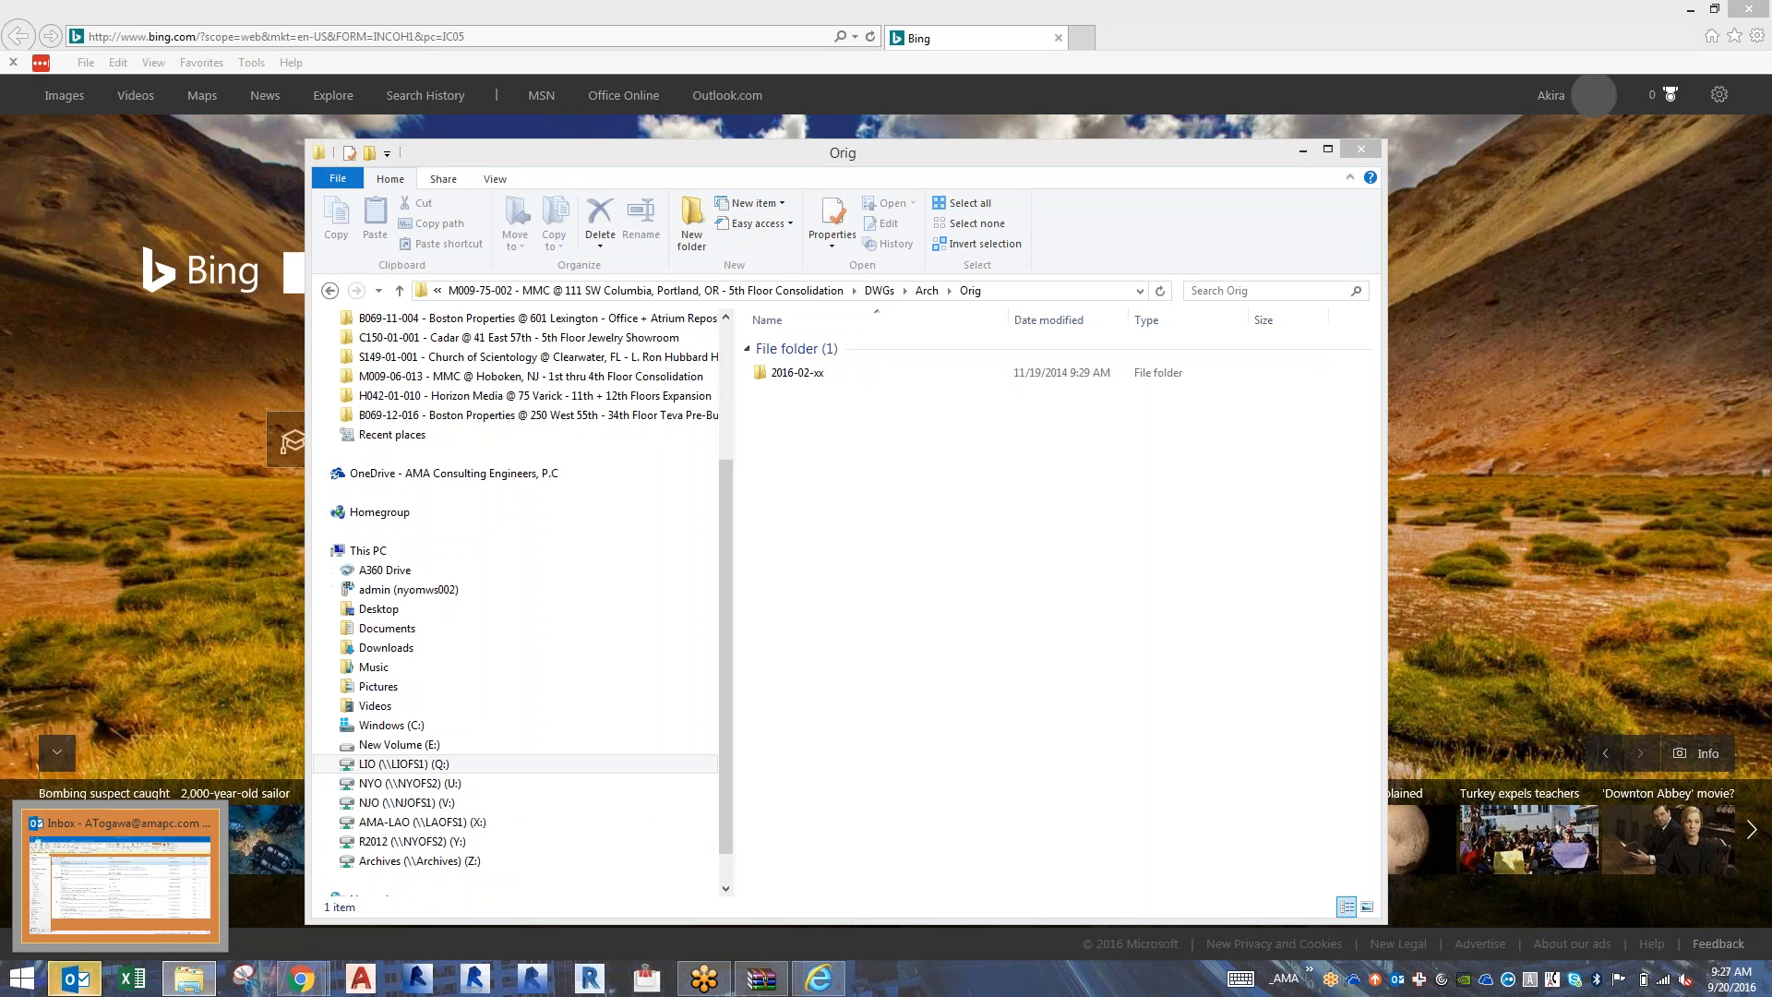
click(74, 978)
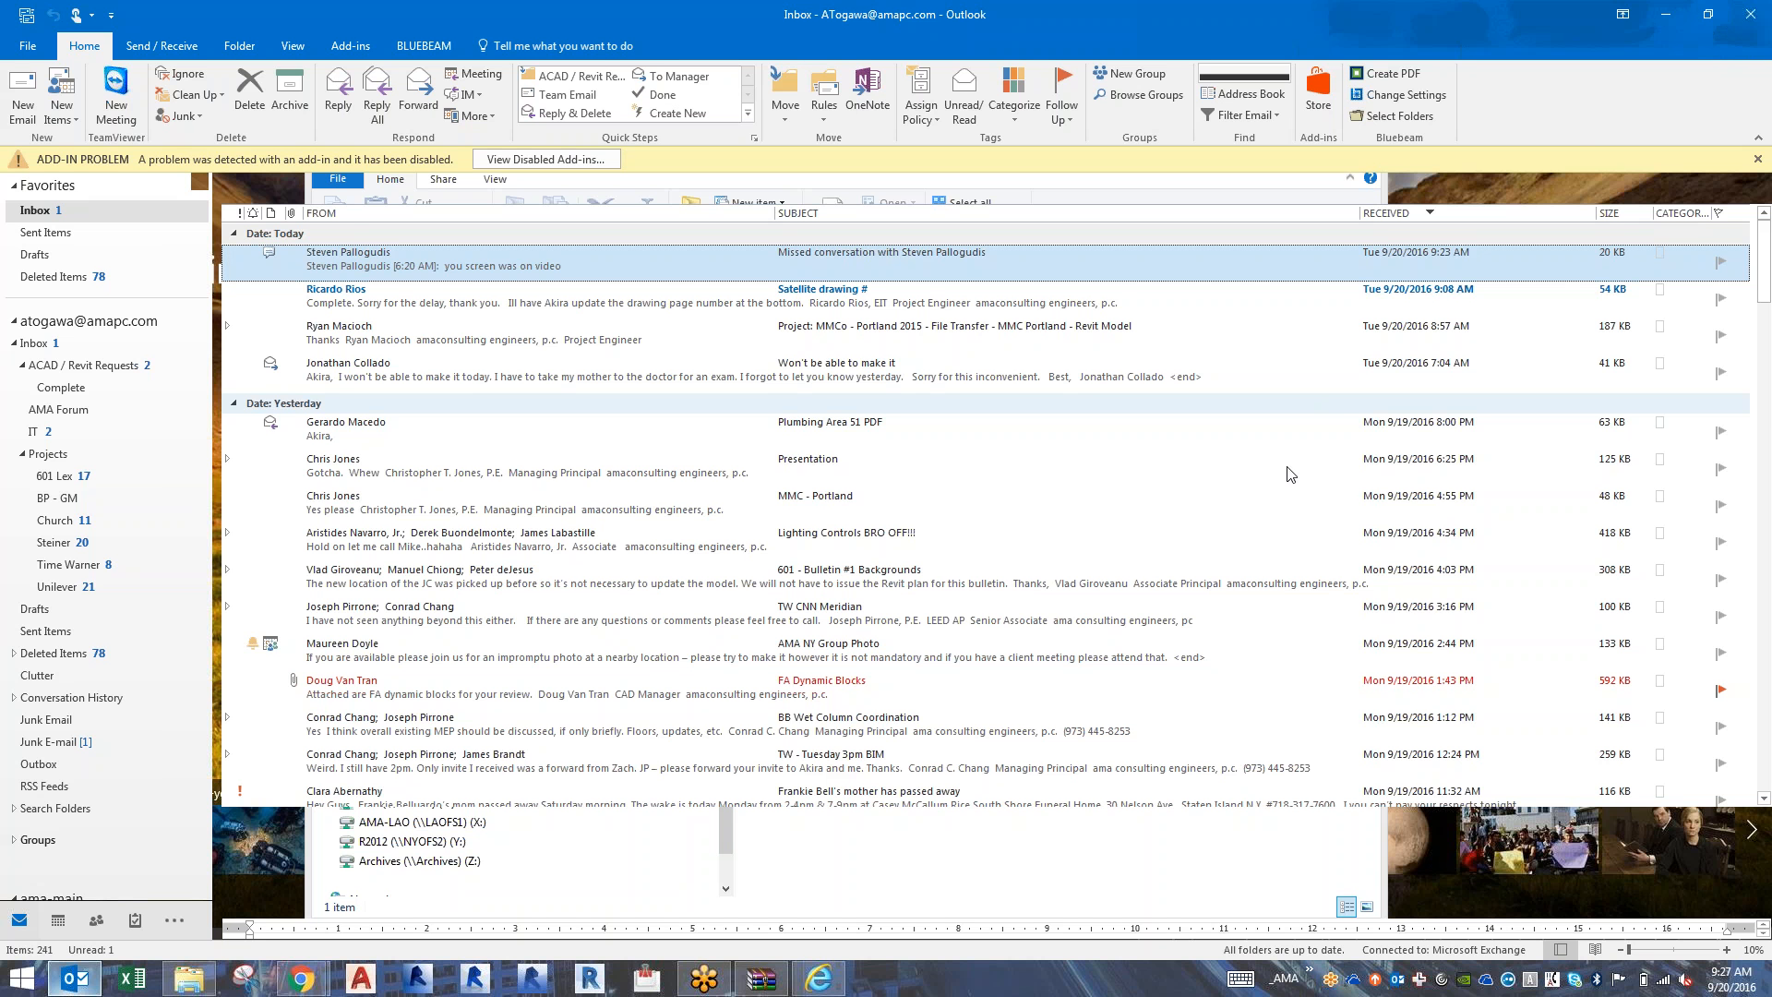
click(1218, 611)
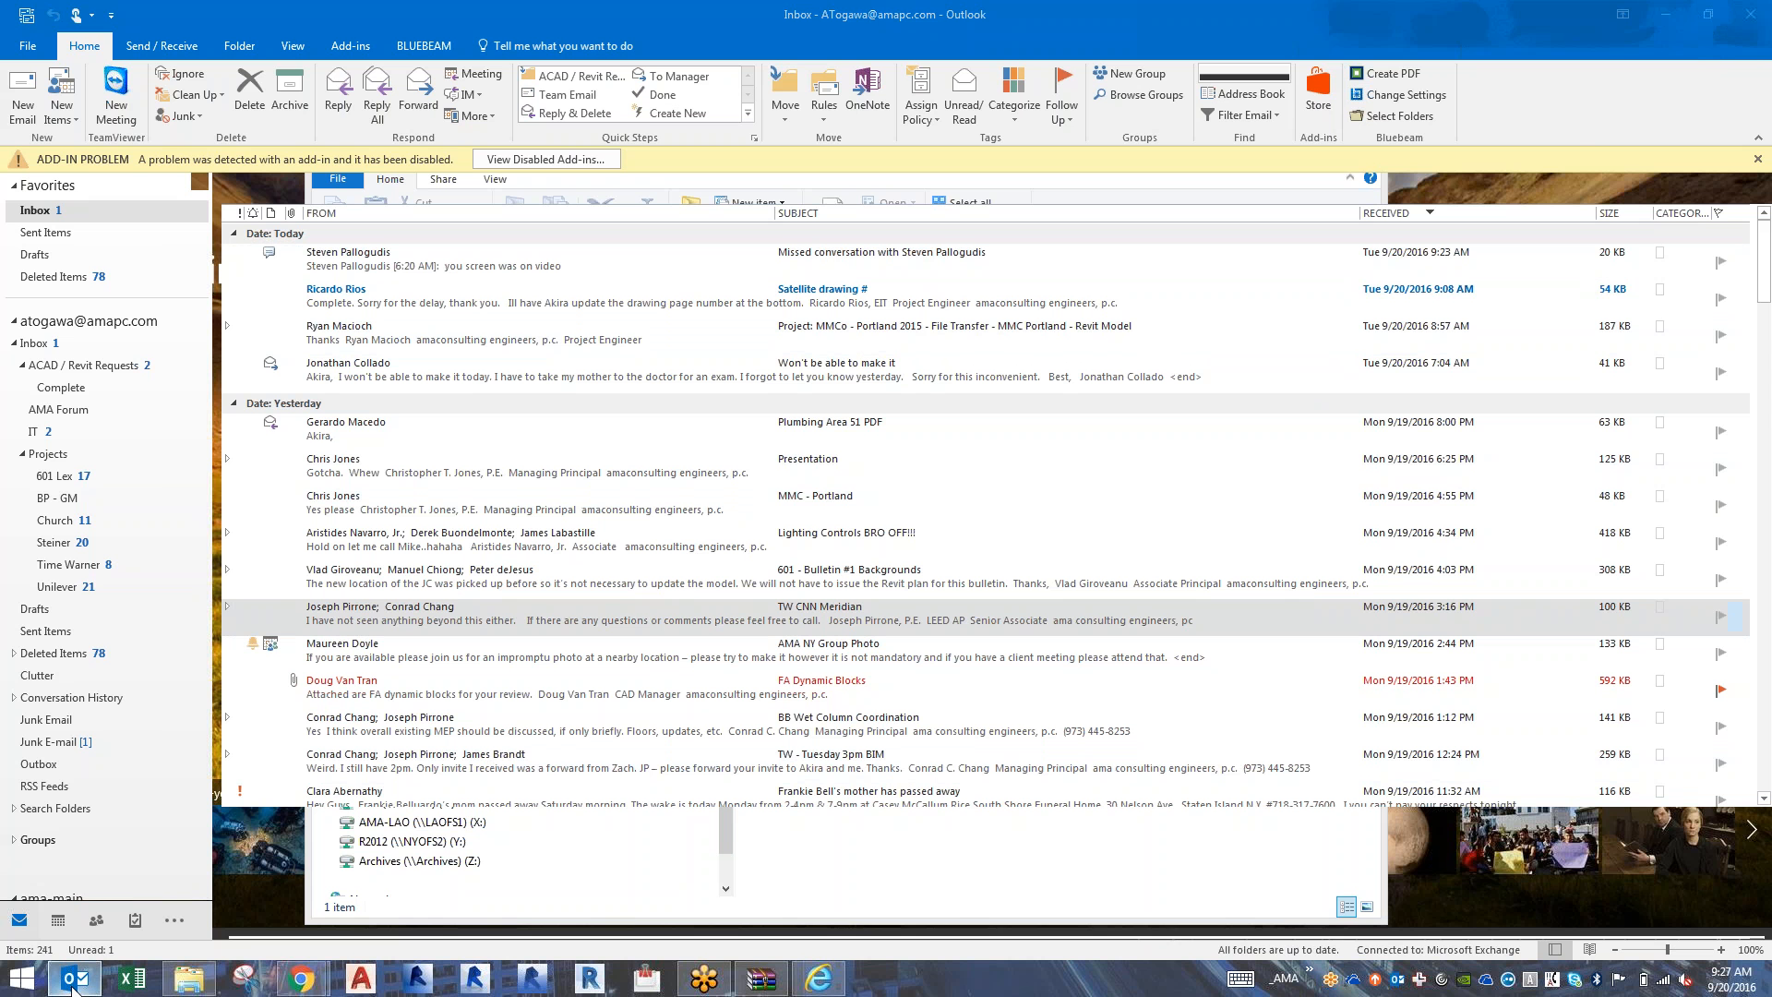
click(821, 980)
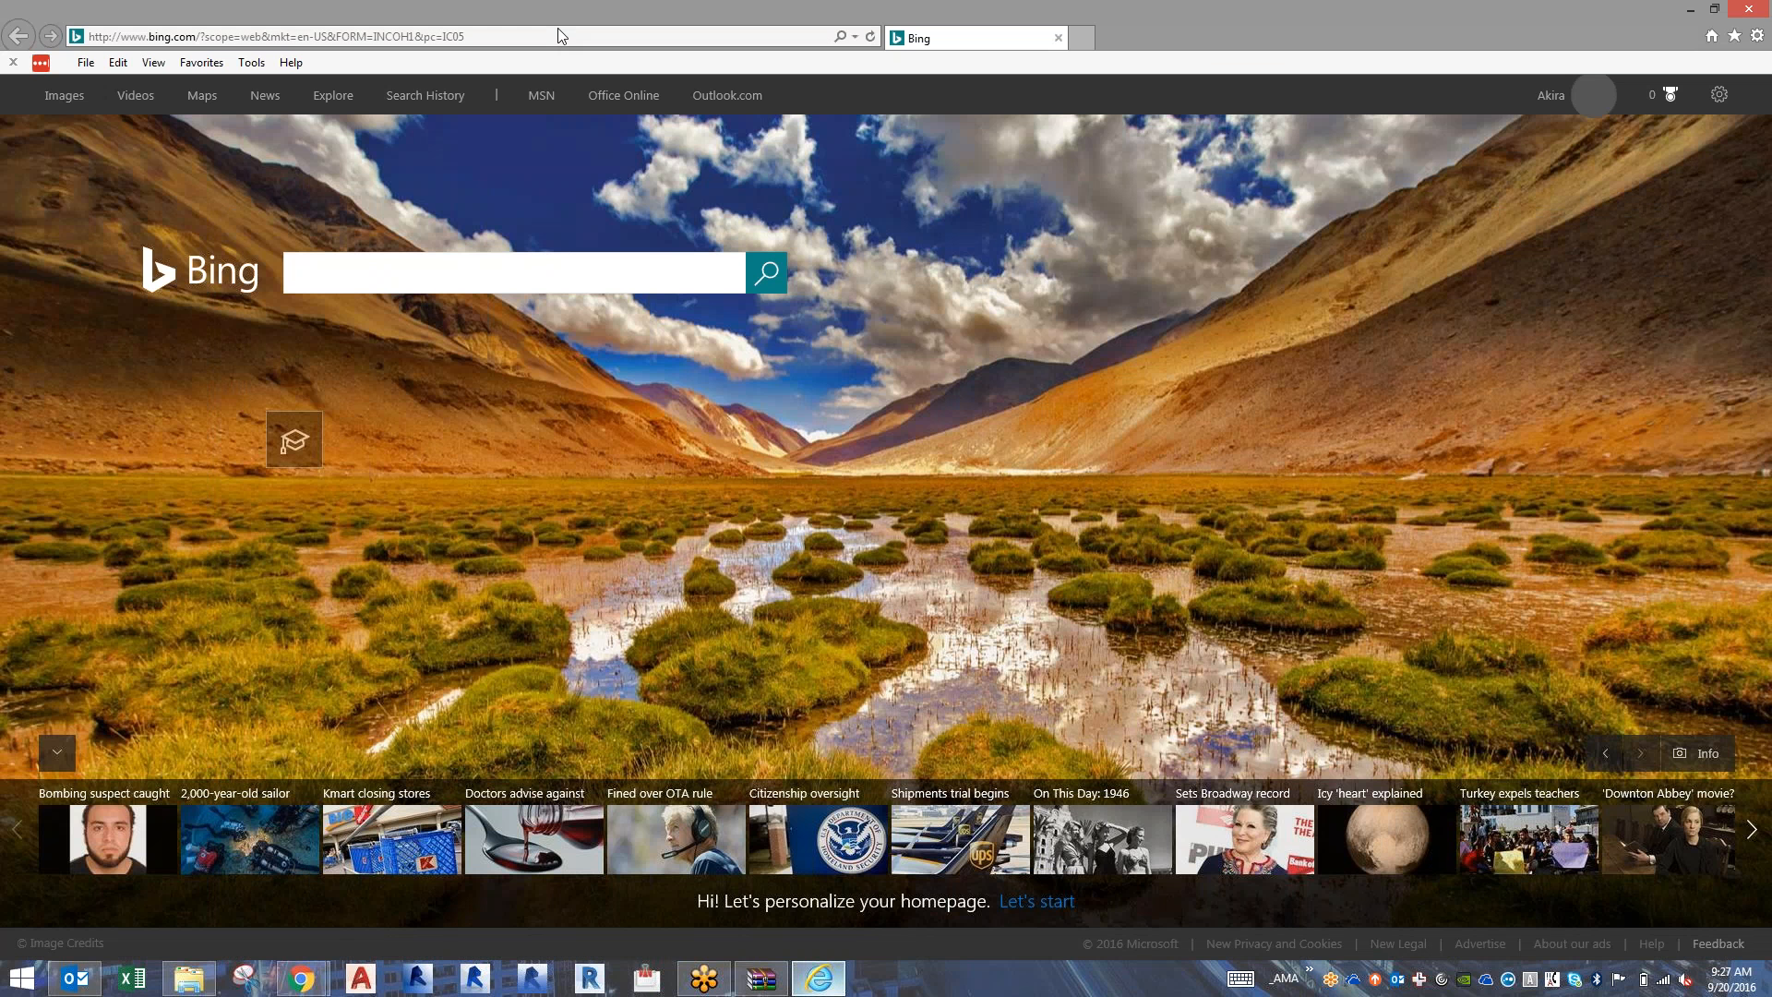
click(559, 35)
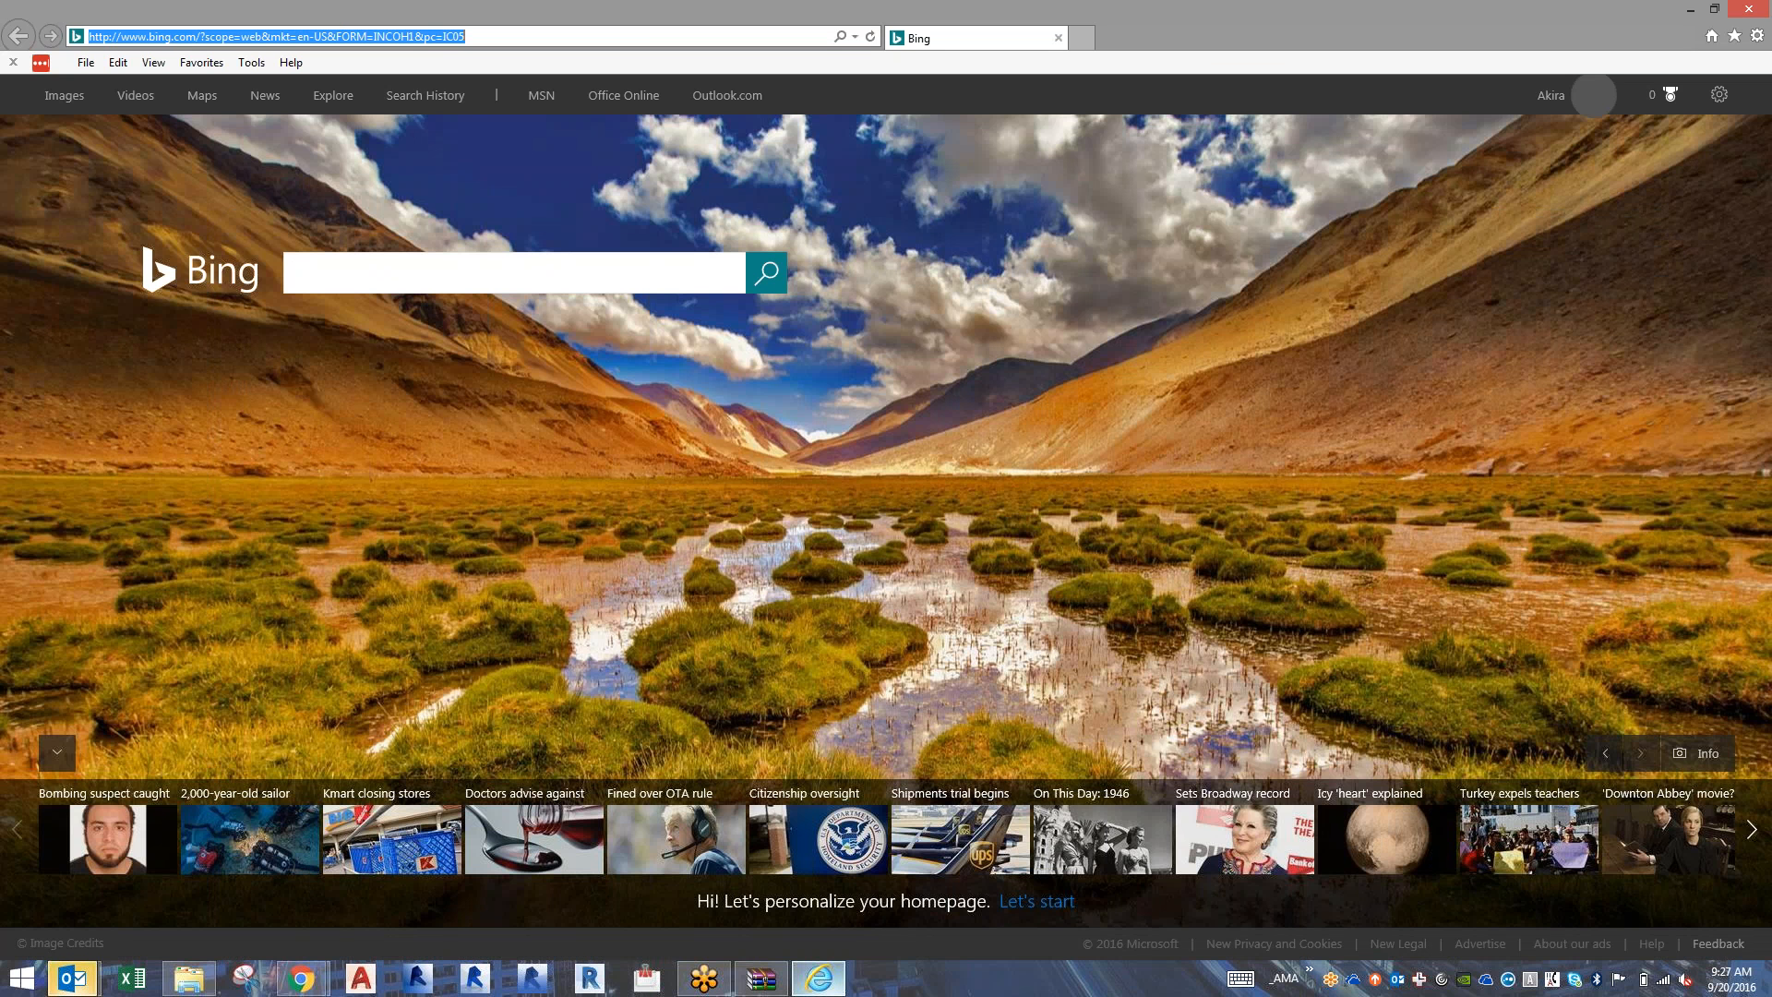
text(liofs1/)
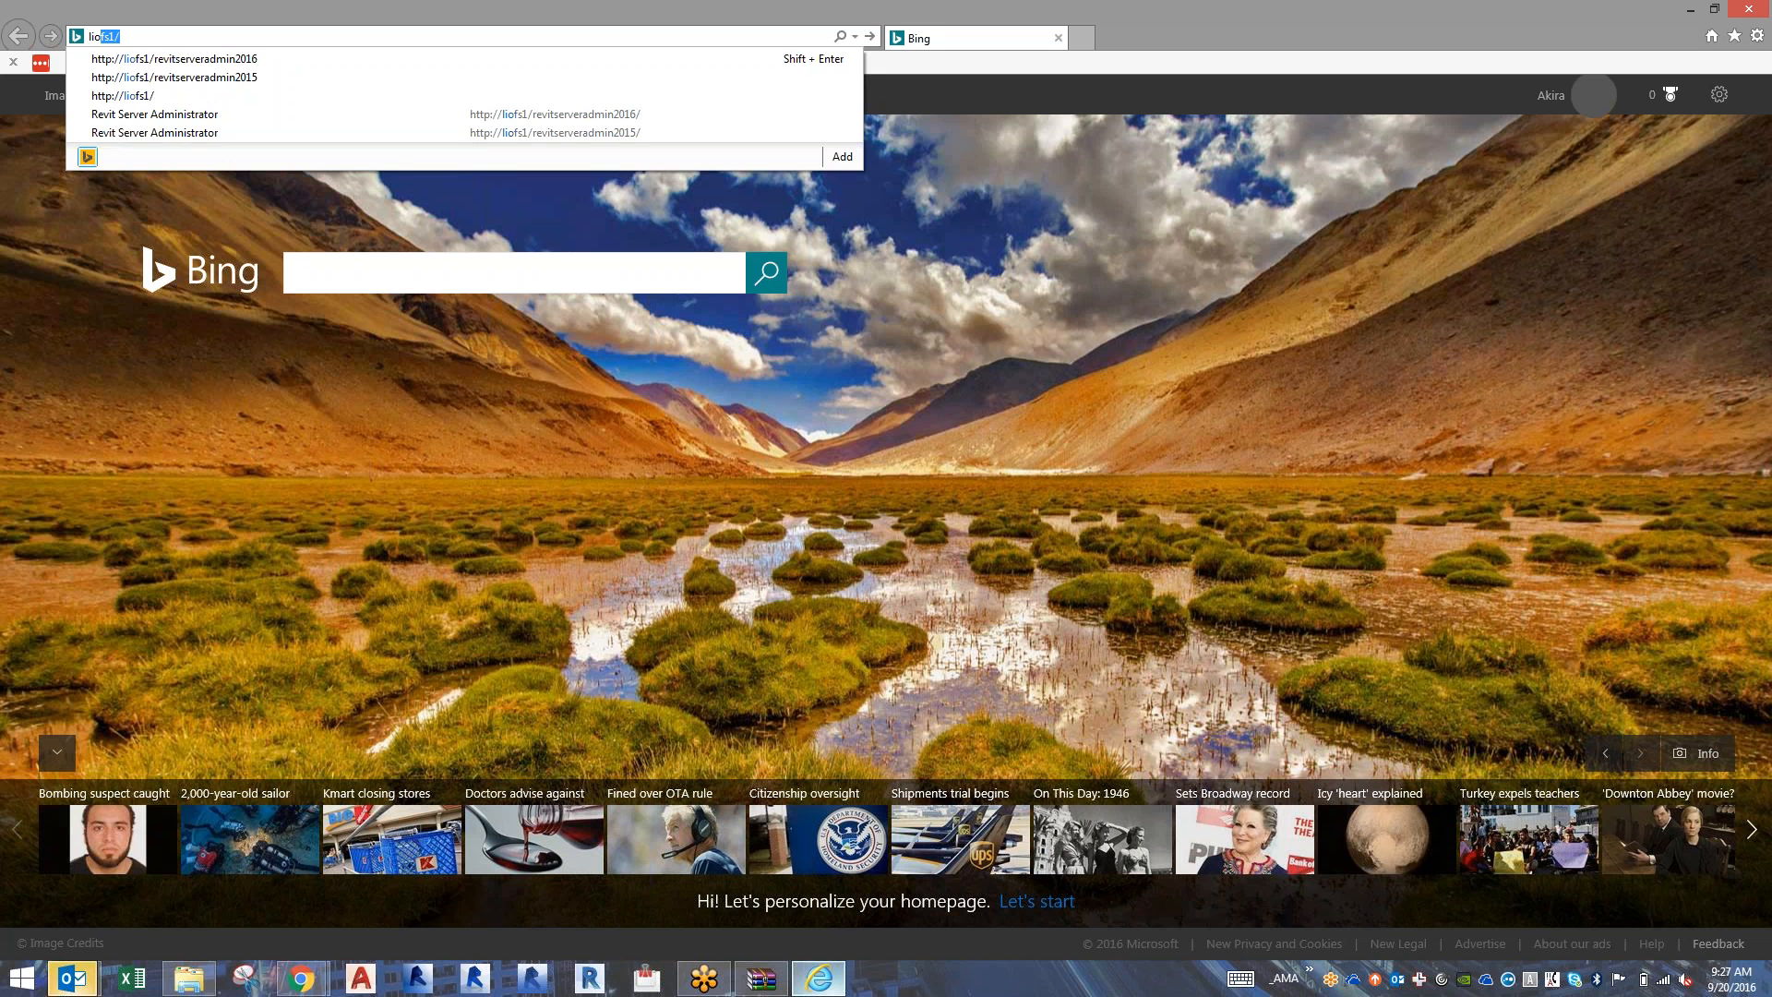
key(Down)
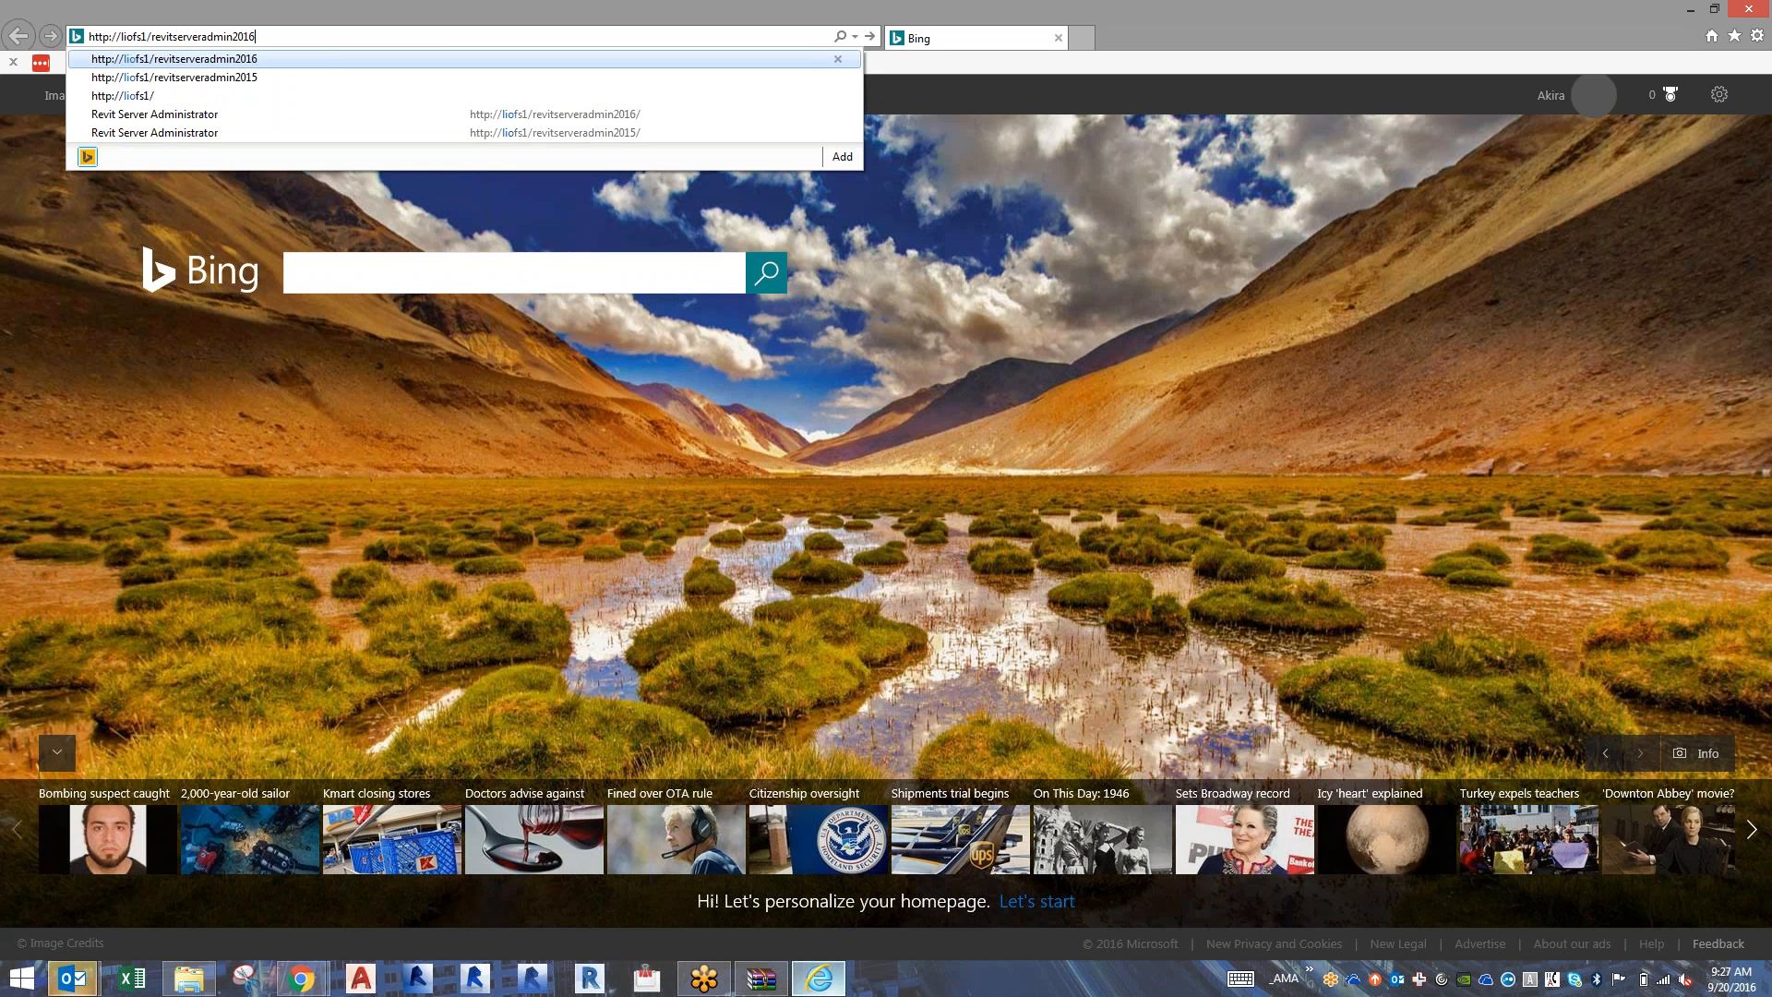
key(Down)
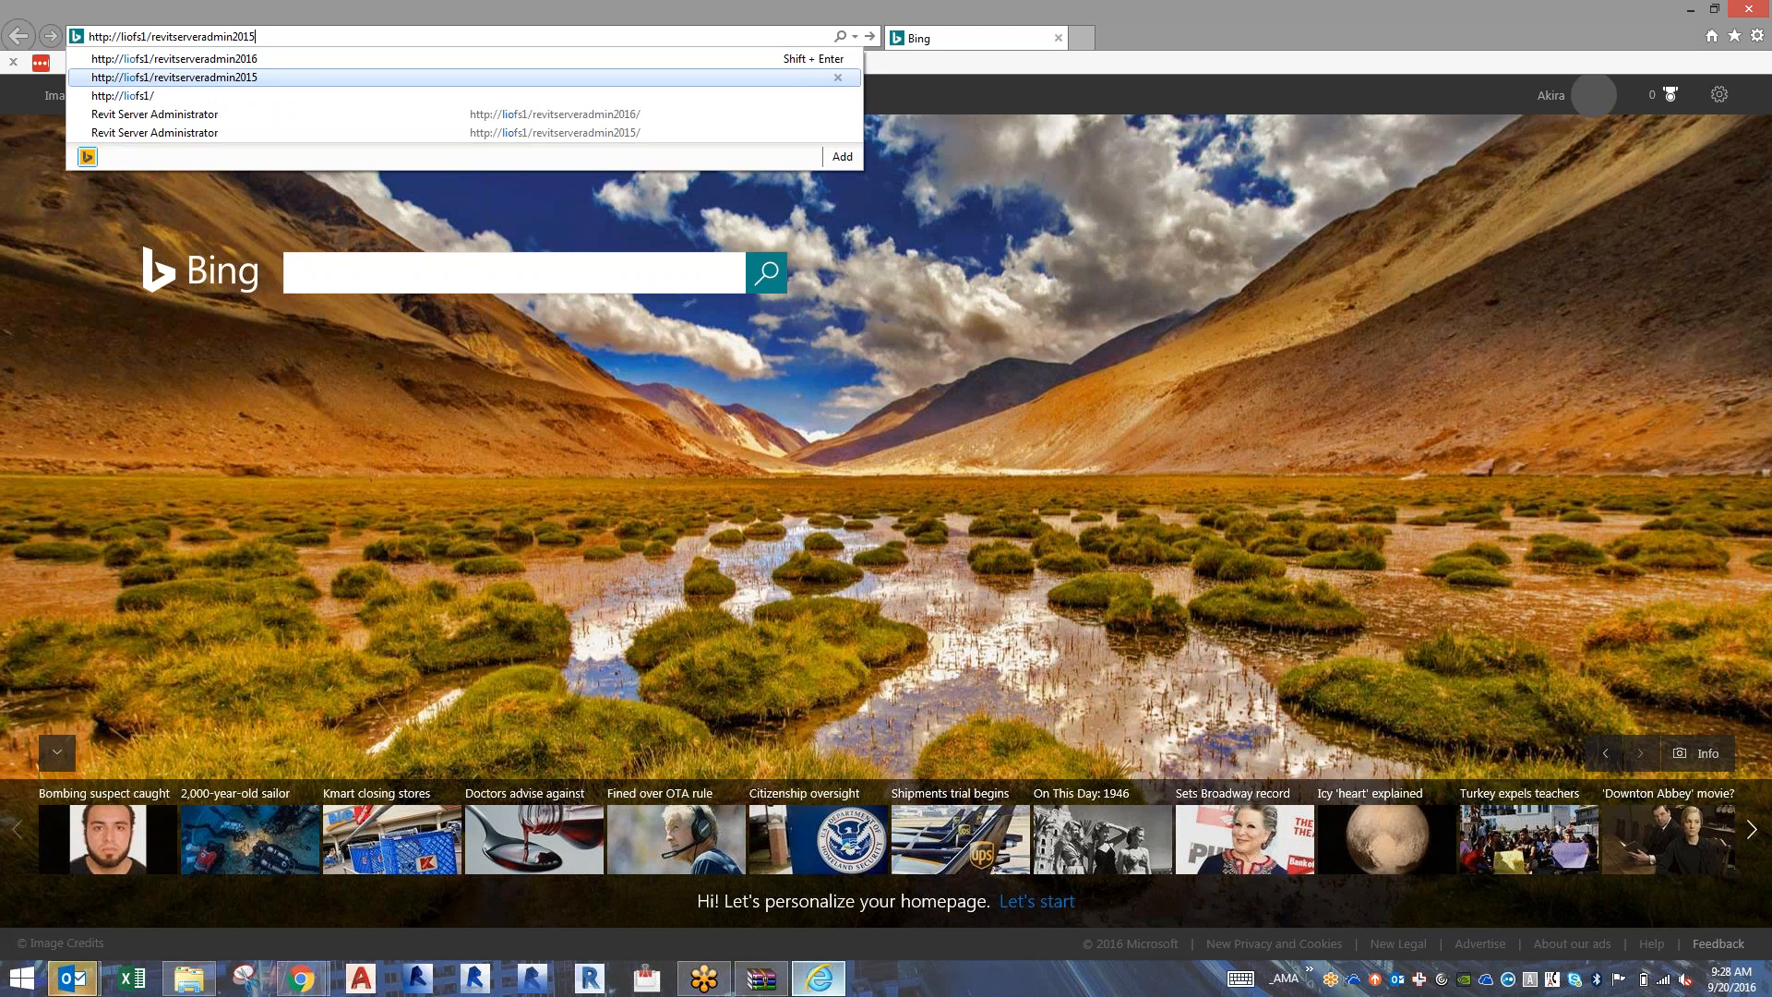
click(1697, 13)
click(1692, 12)
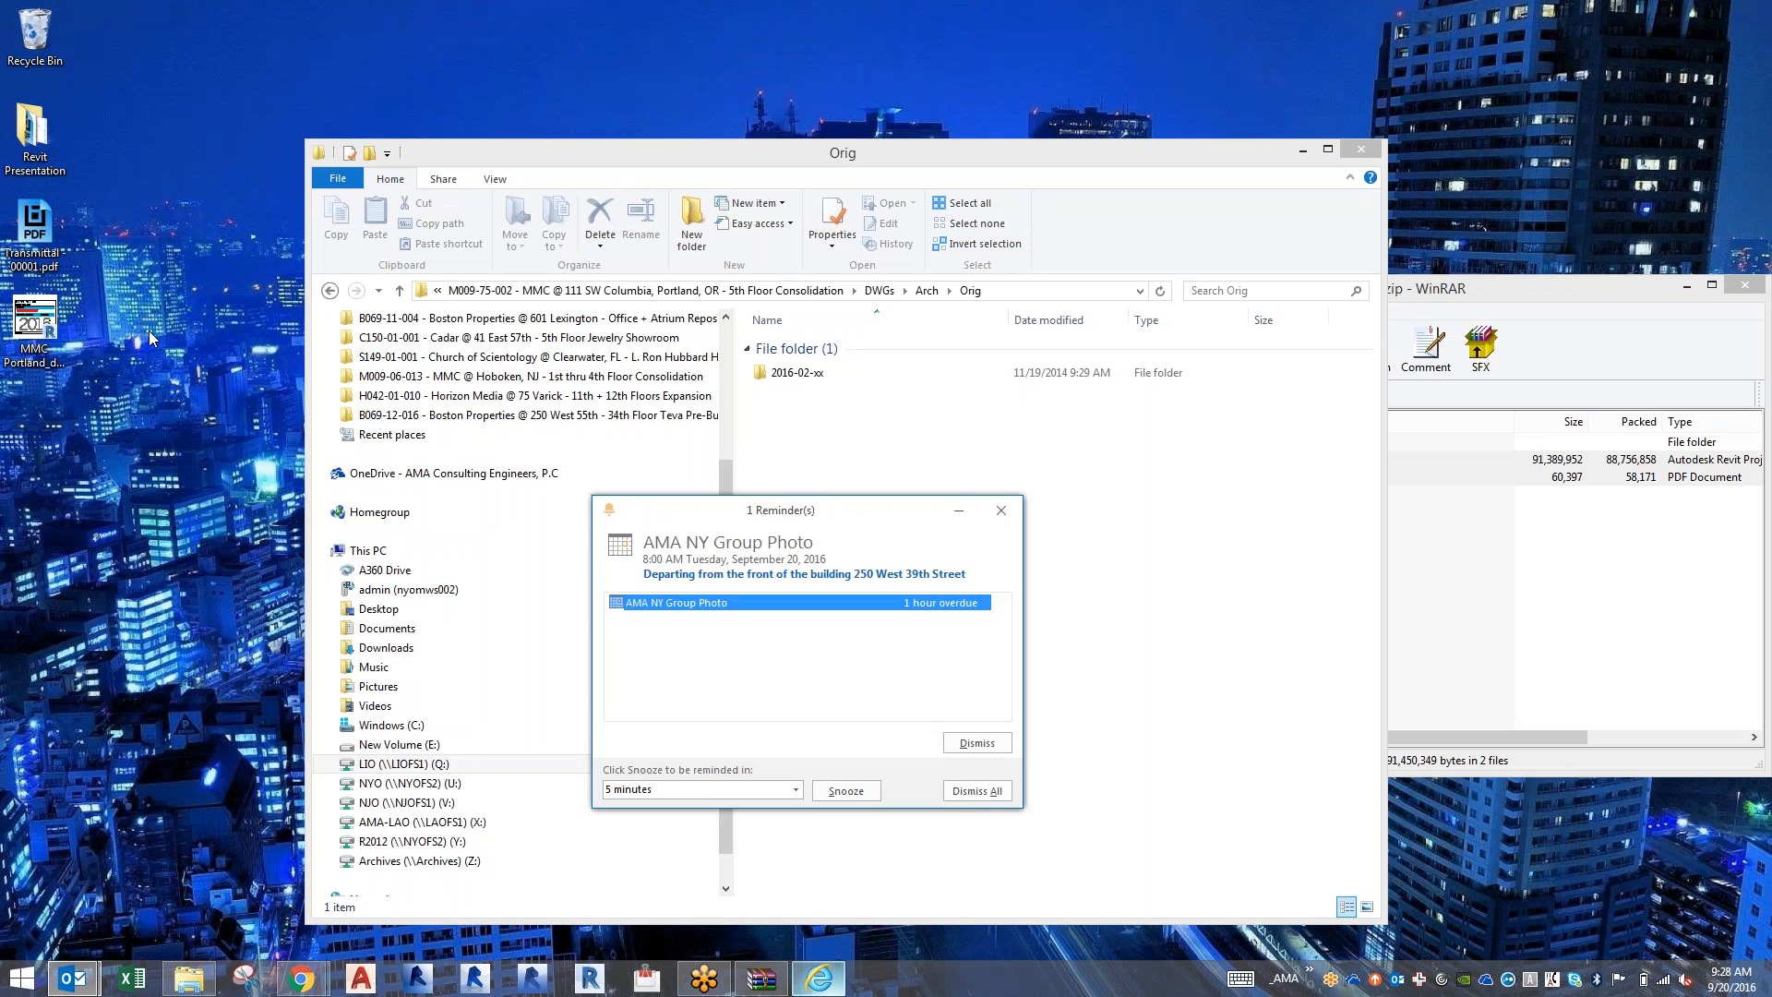
Open the MMC Portland_detached model from the desktop in Revit 2016 and close the overdue meeting reminder.
click(53, 335)
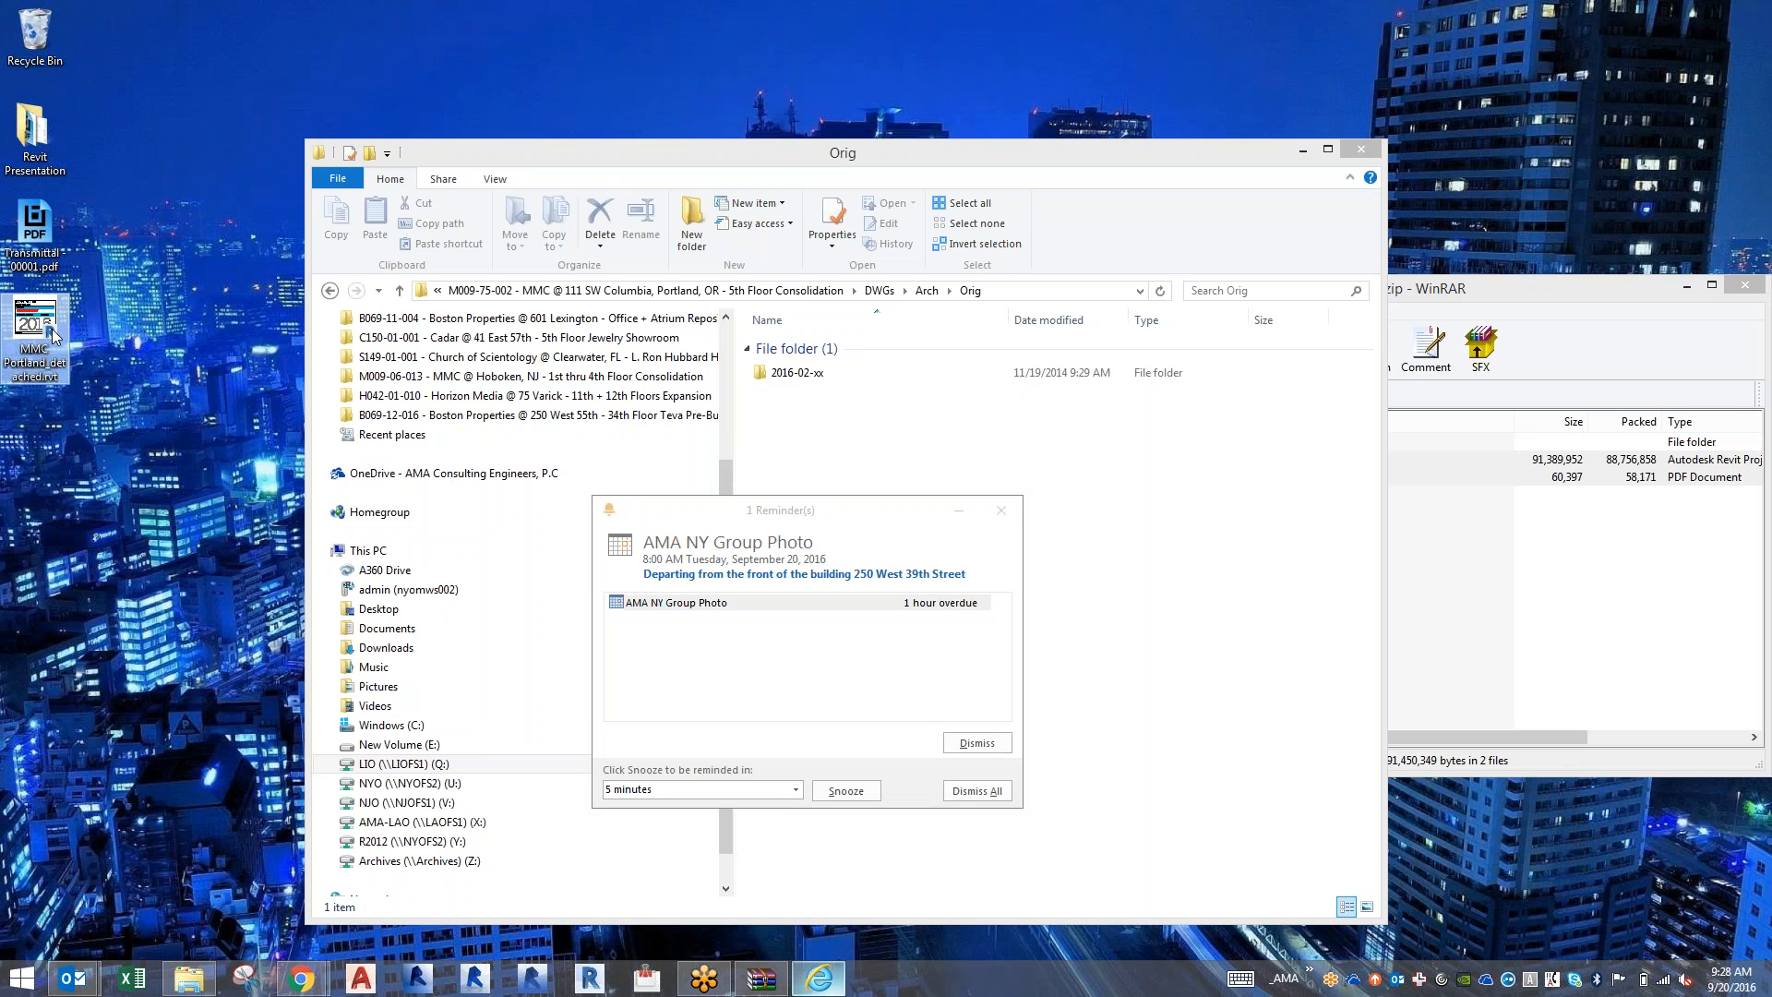
click(1002, 510)
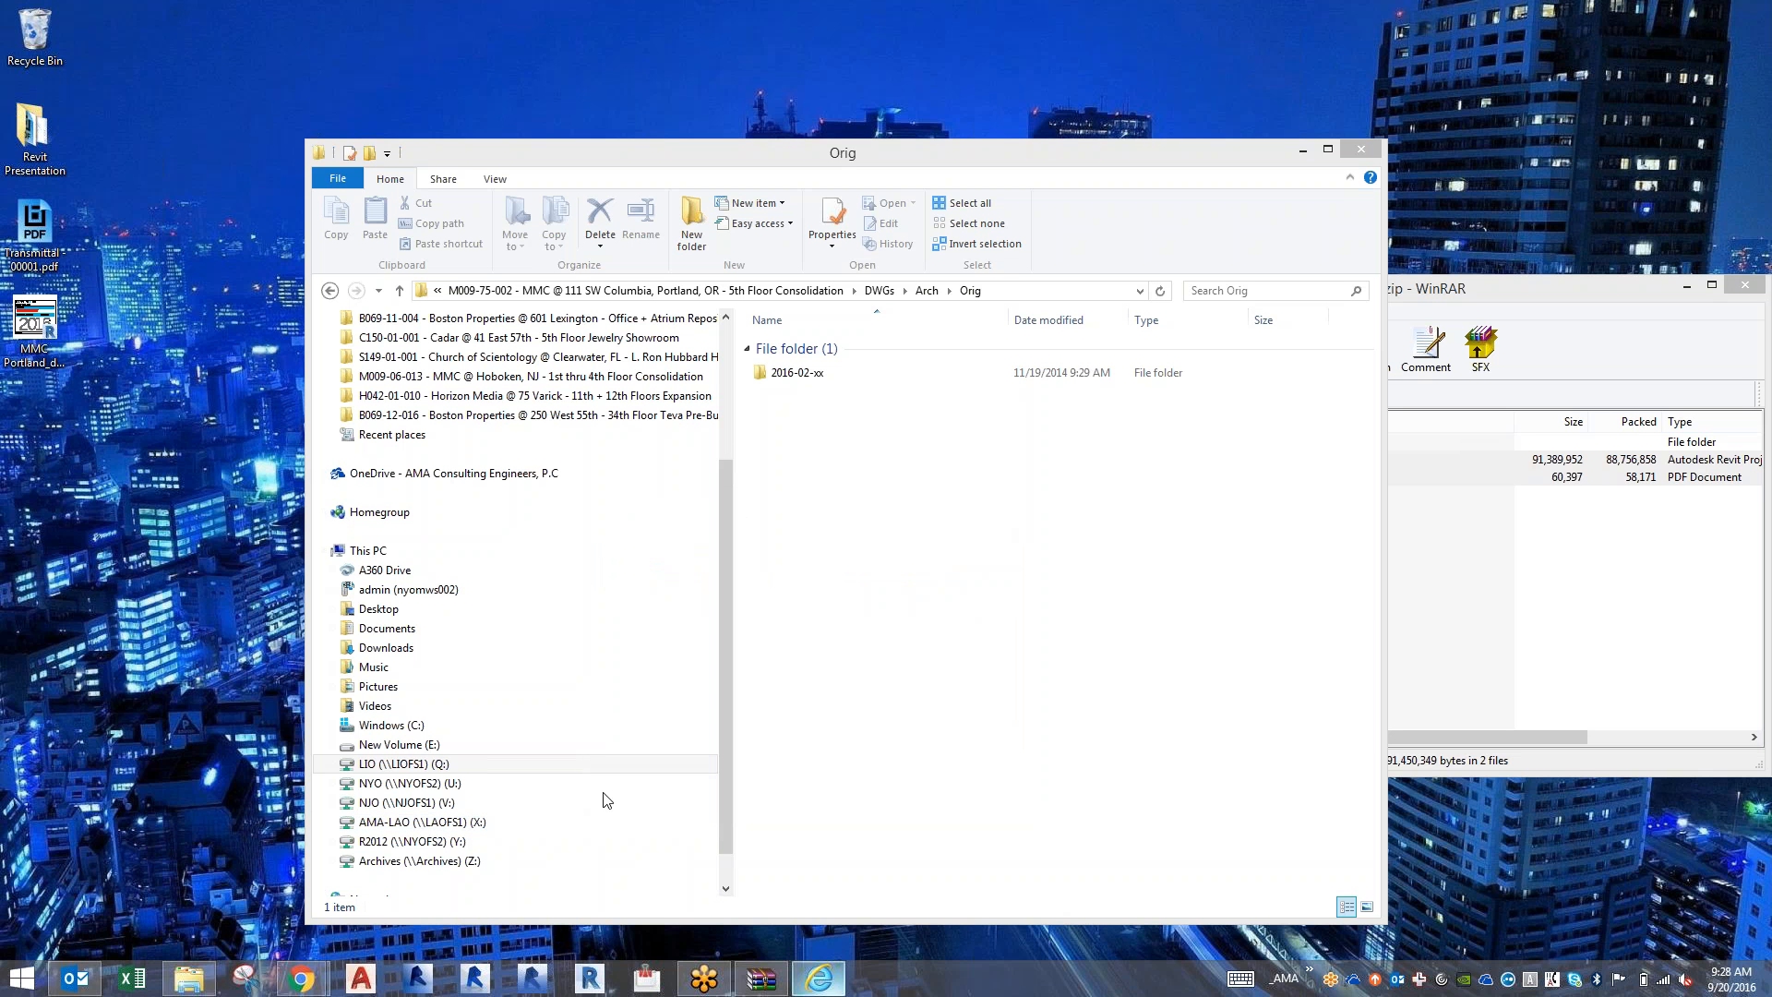
click(535, 980)
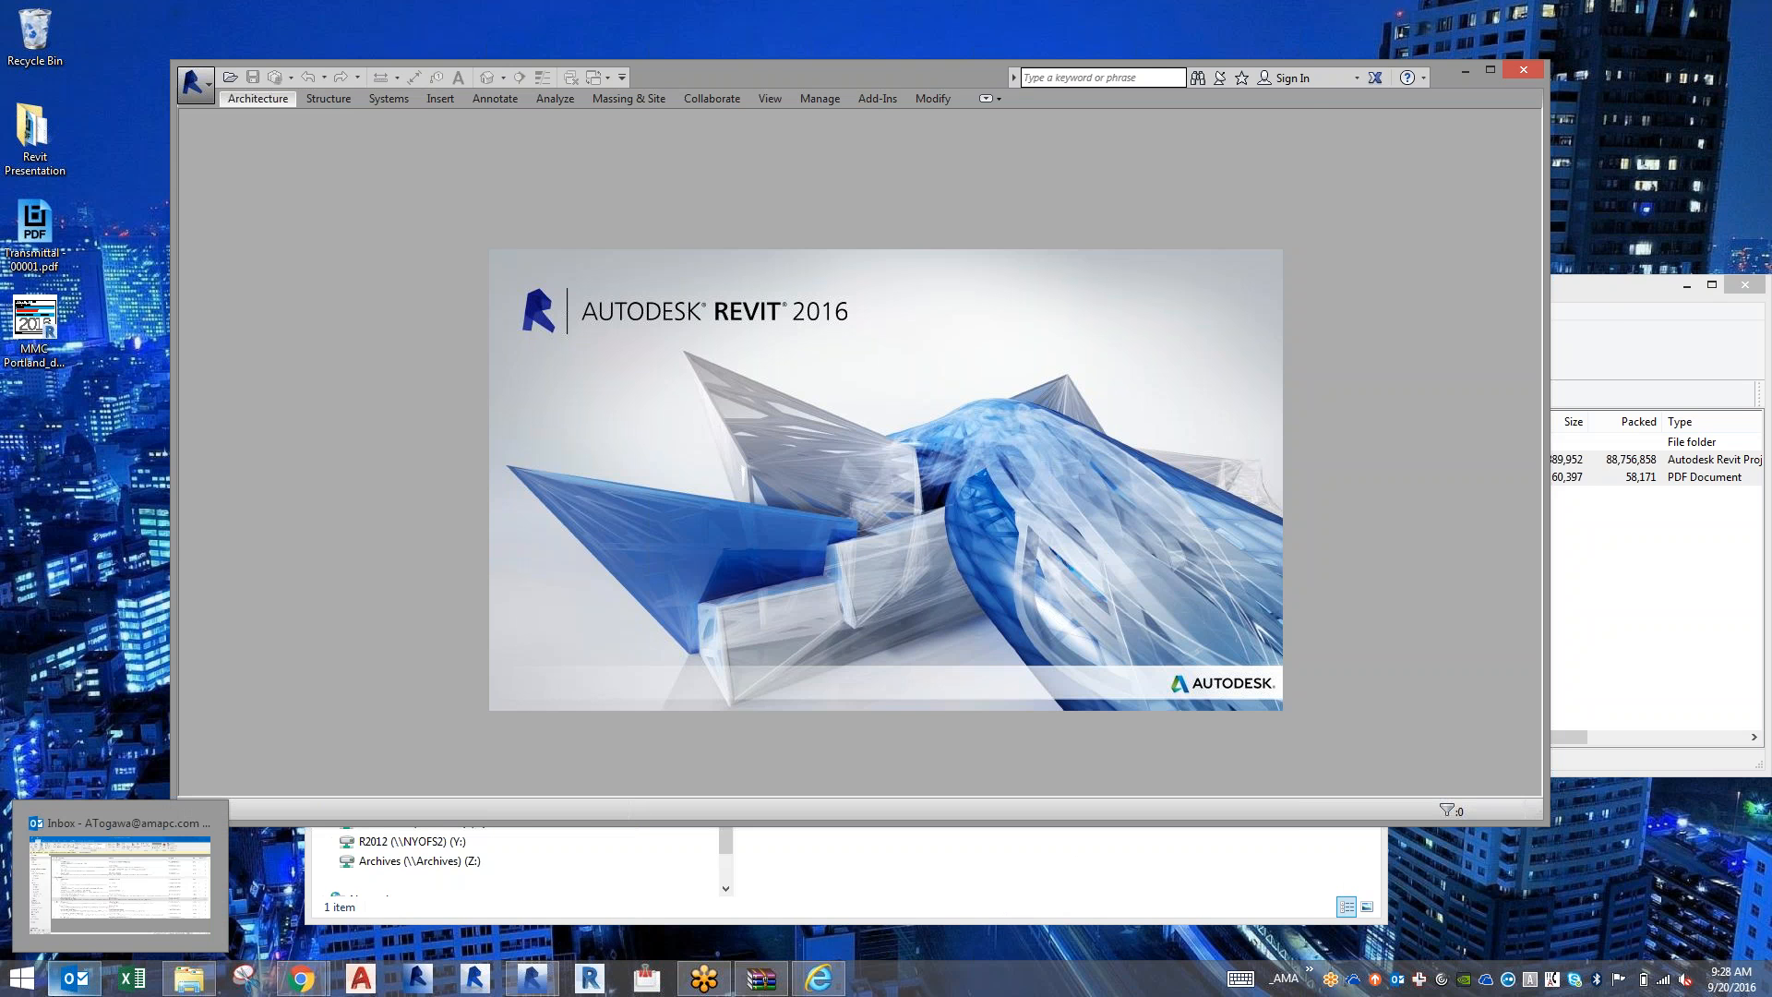
Switch to Outlook and search the current mailbox for "portland".
click(58, 989)
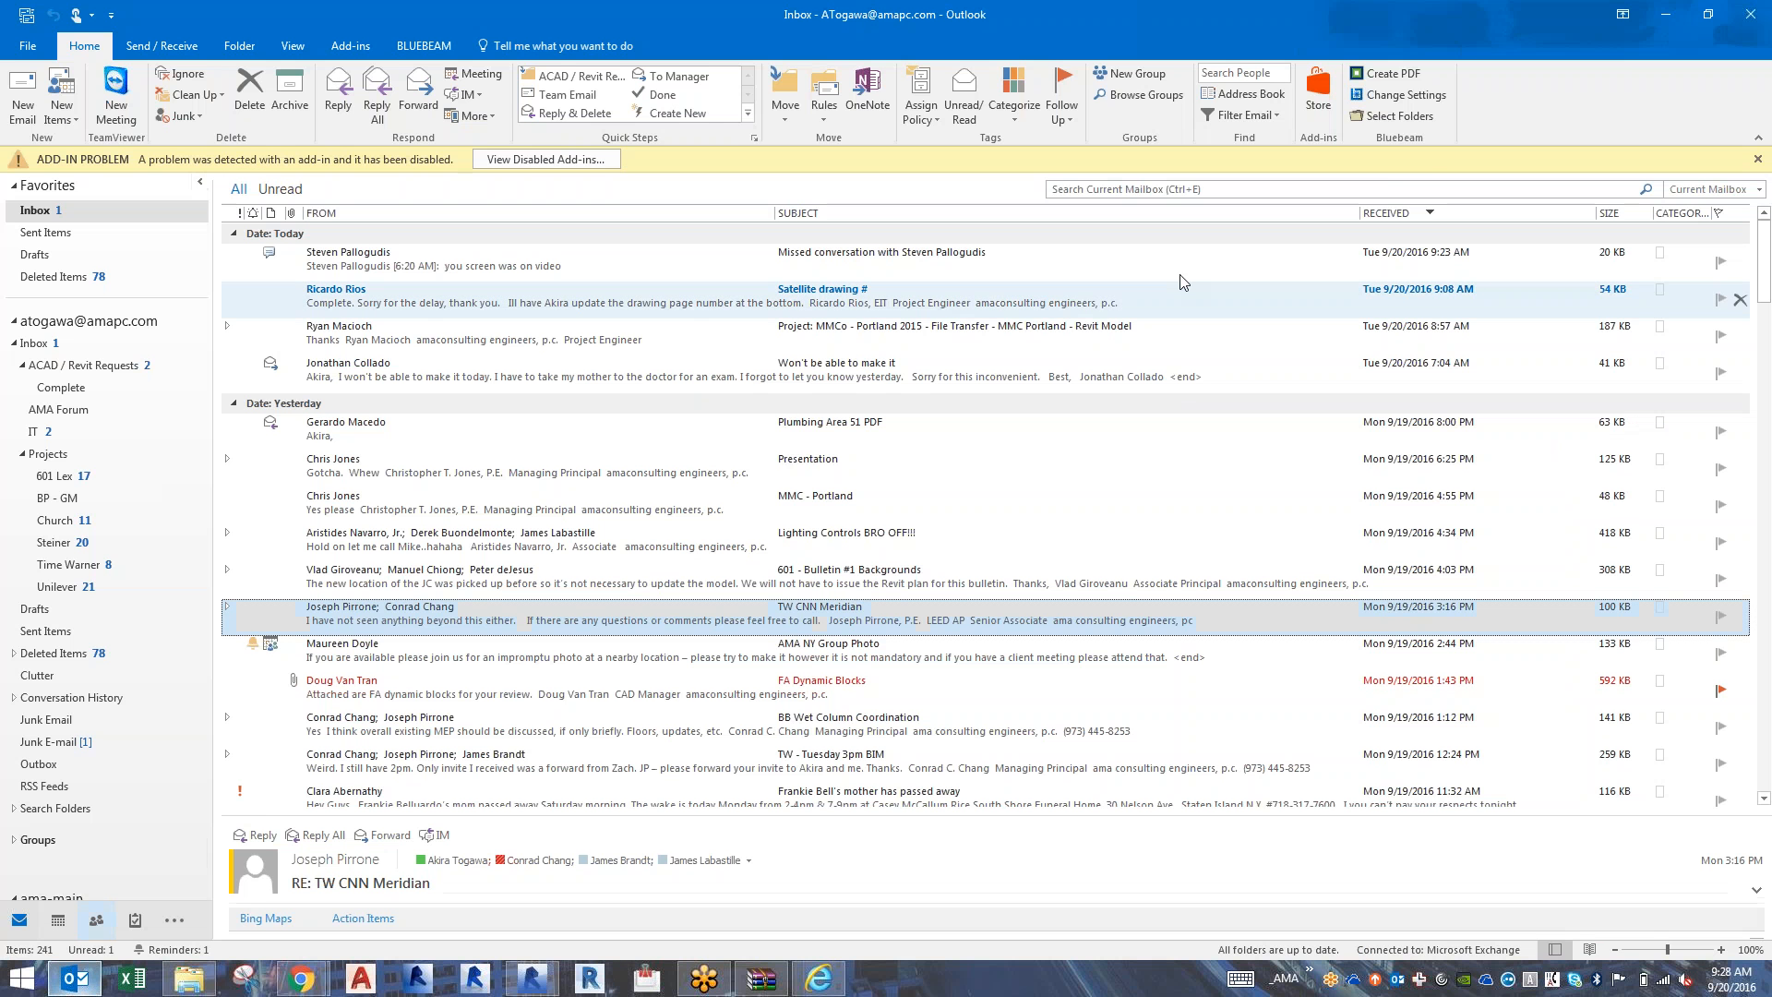
click(1384, 188)
text(portland)
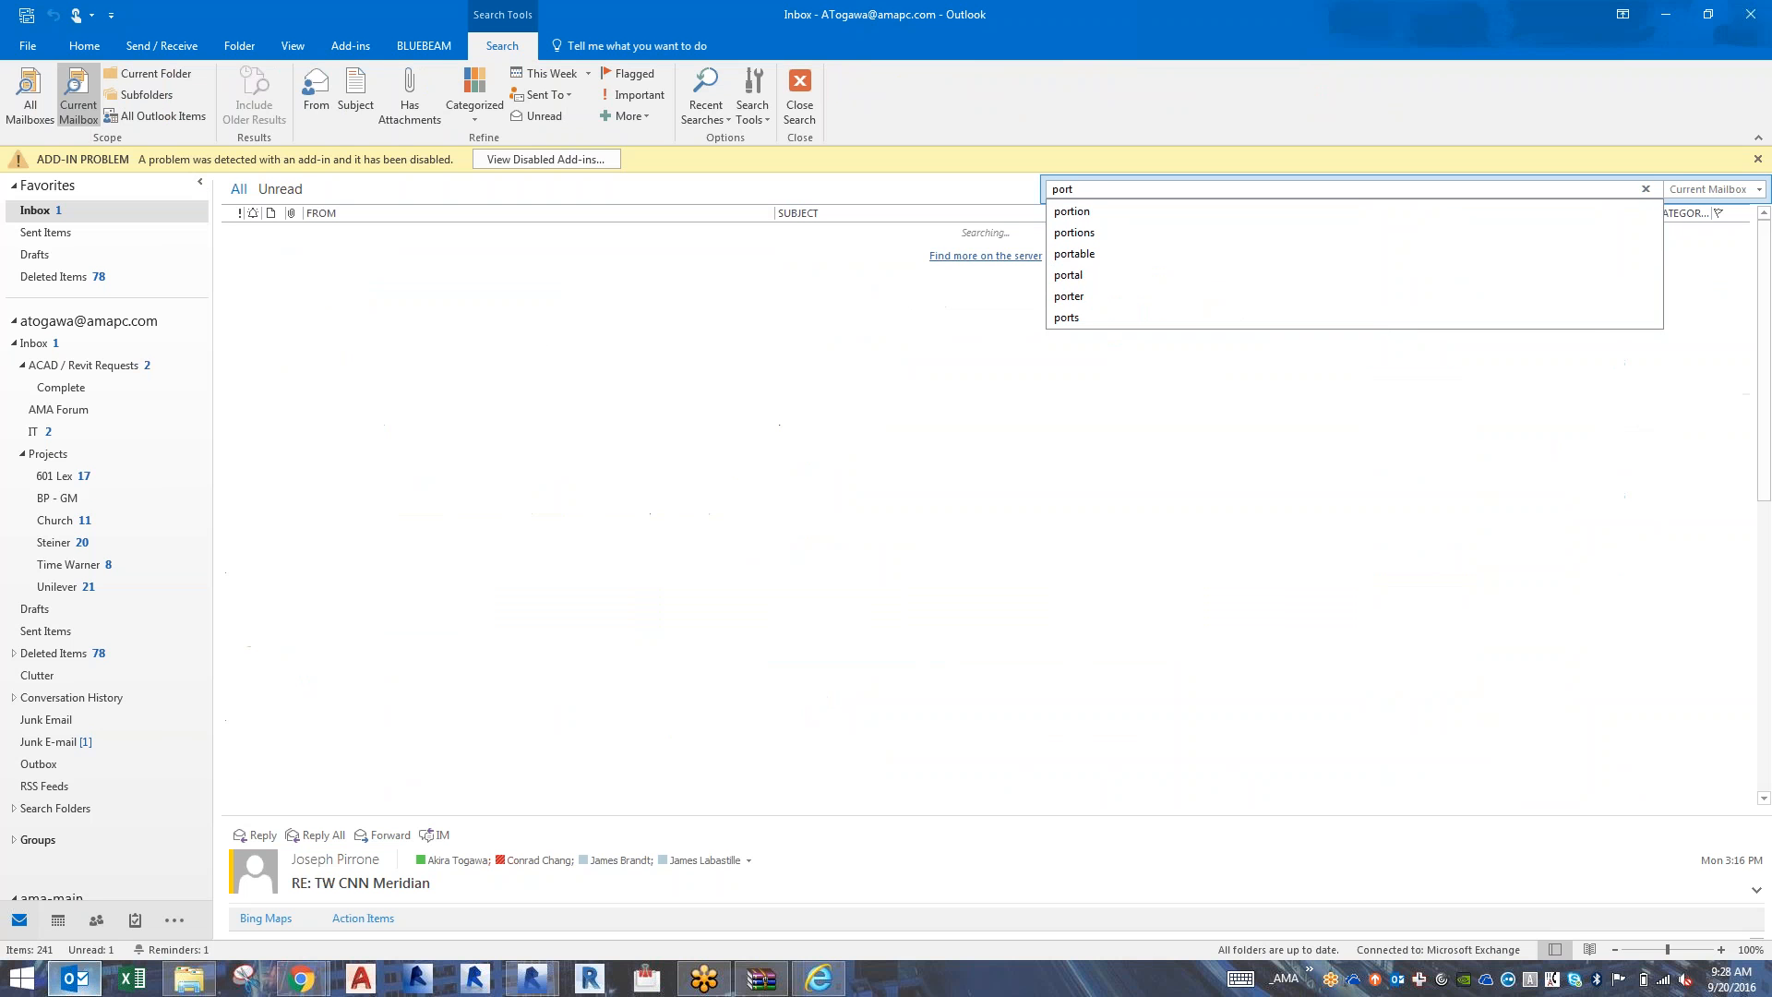
key(Return)
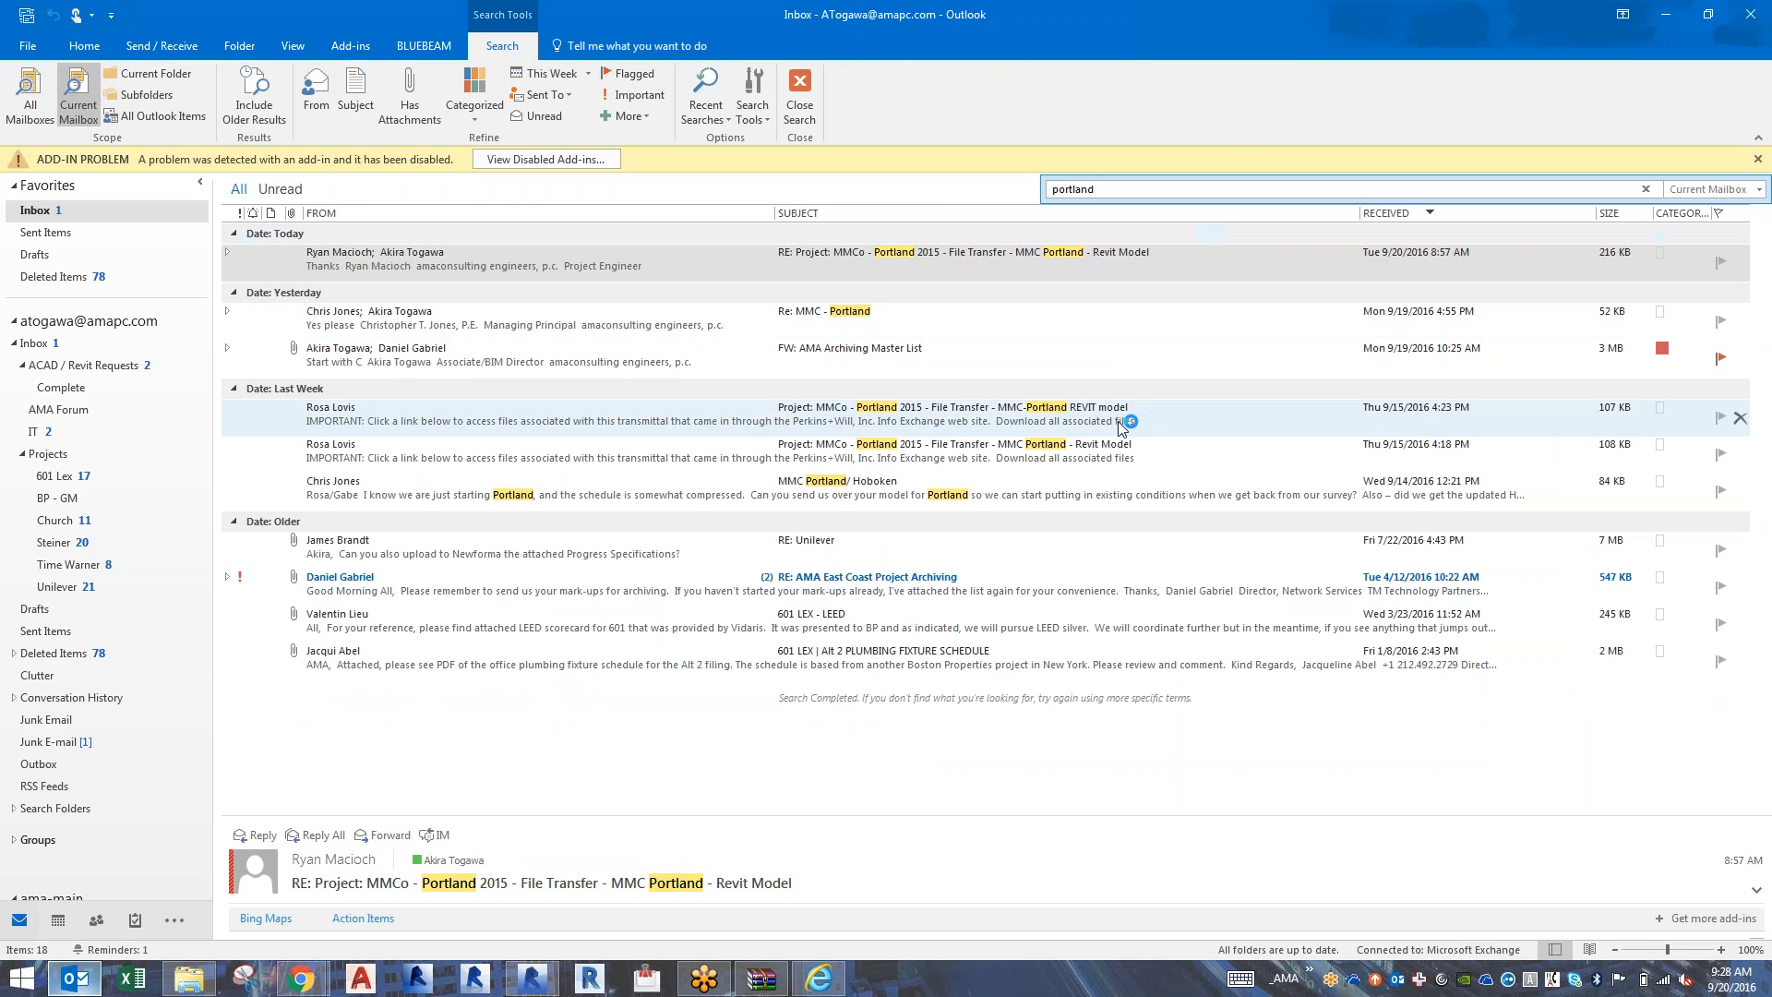
Read the "MMC Portland - Revit Model" file transfer message and its list of transferred files, and close the message and Outlook.
click(1121, 427)
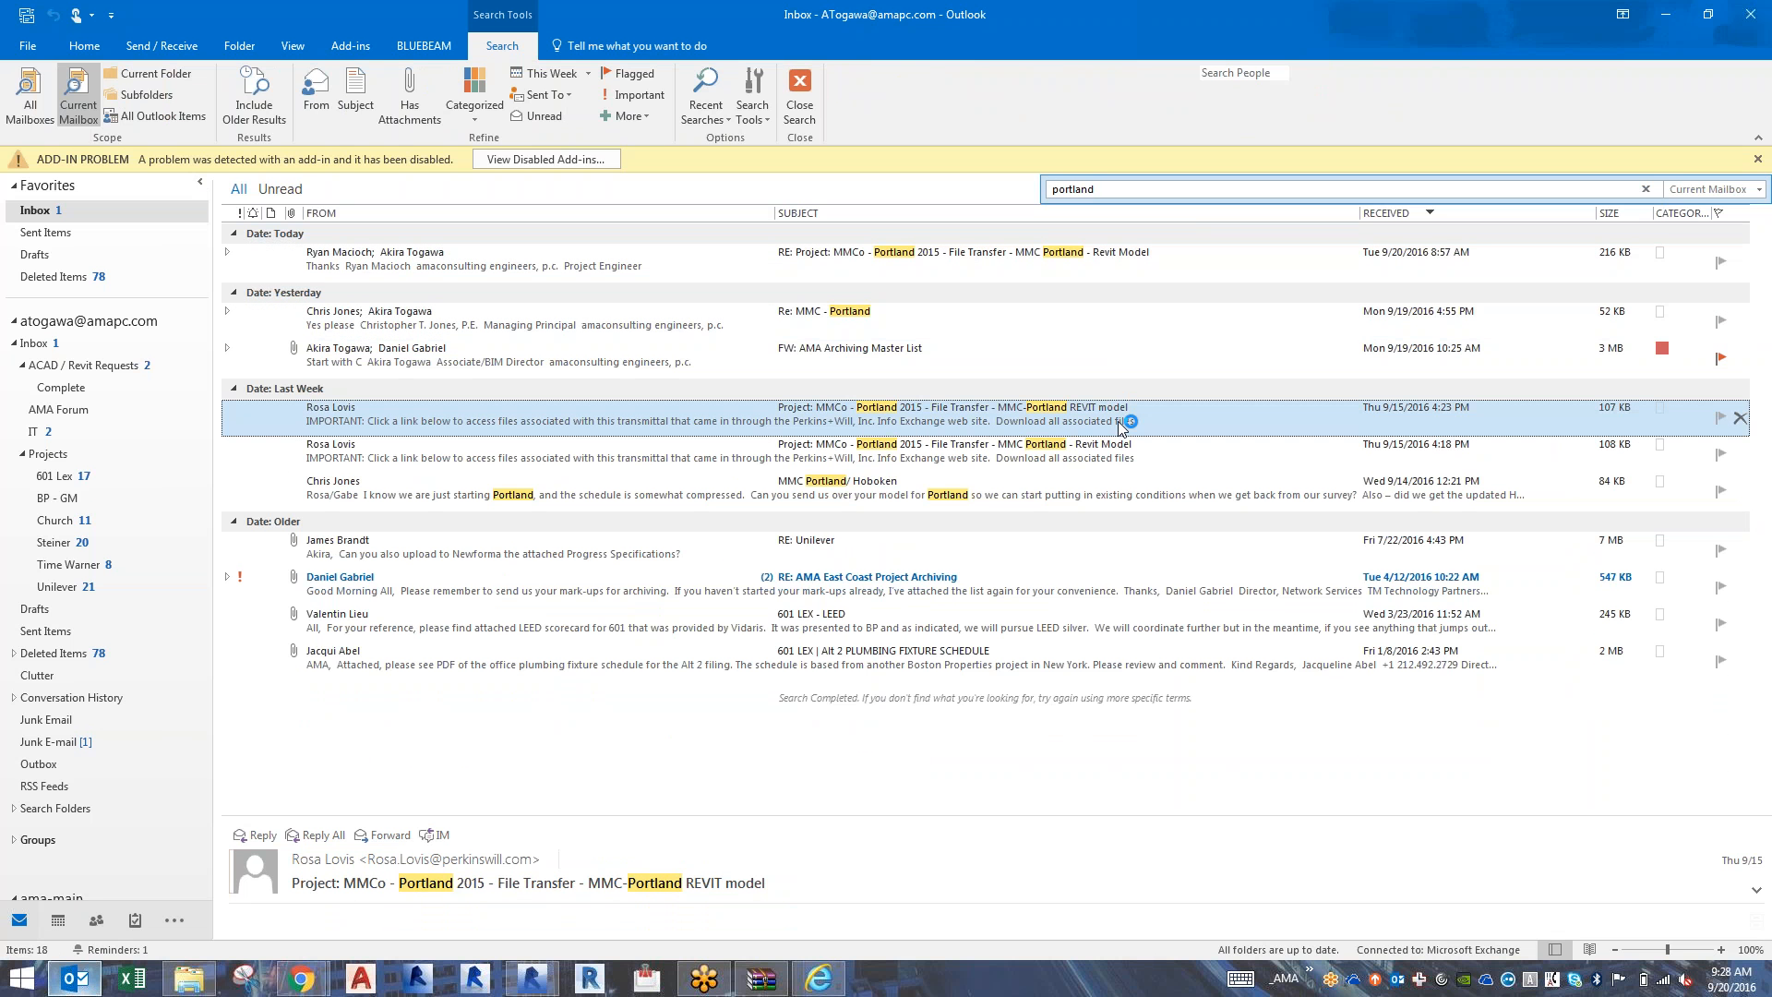
click(950, 458)
double_click(949, 458)
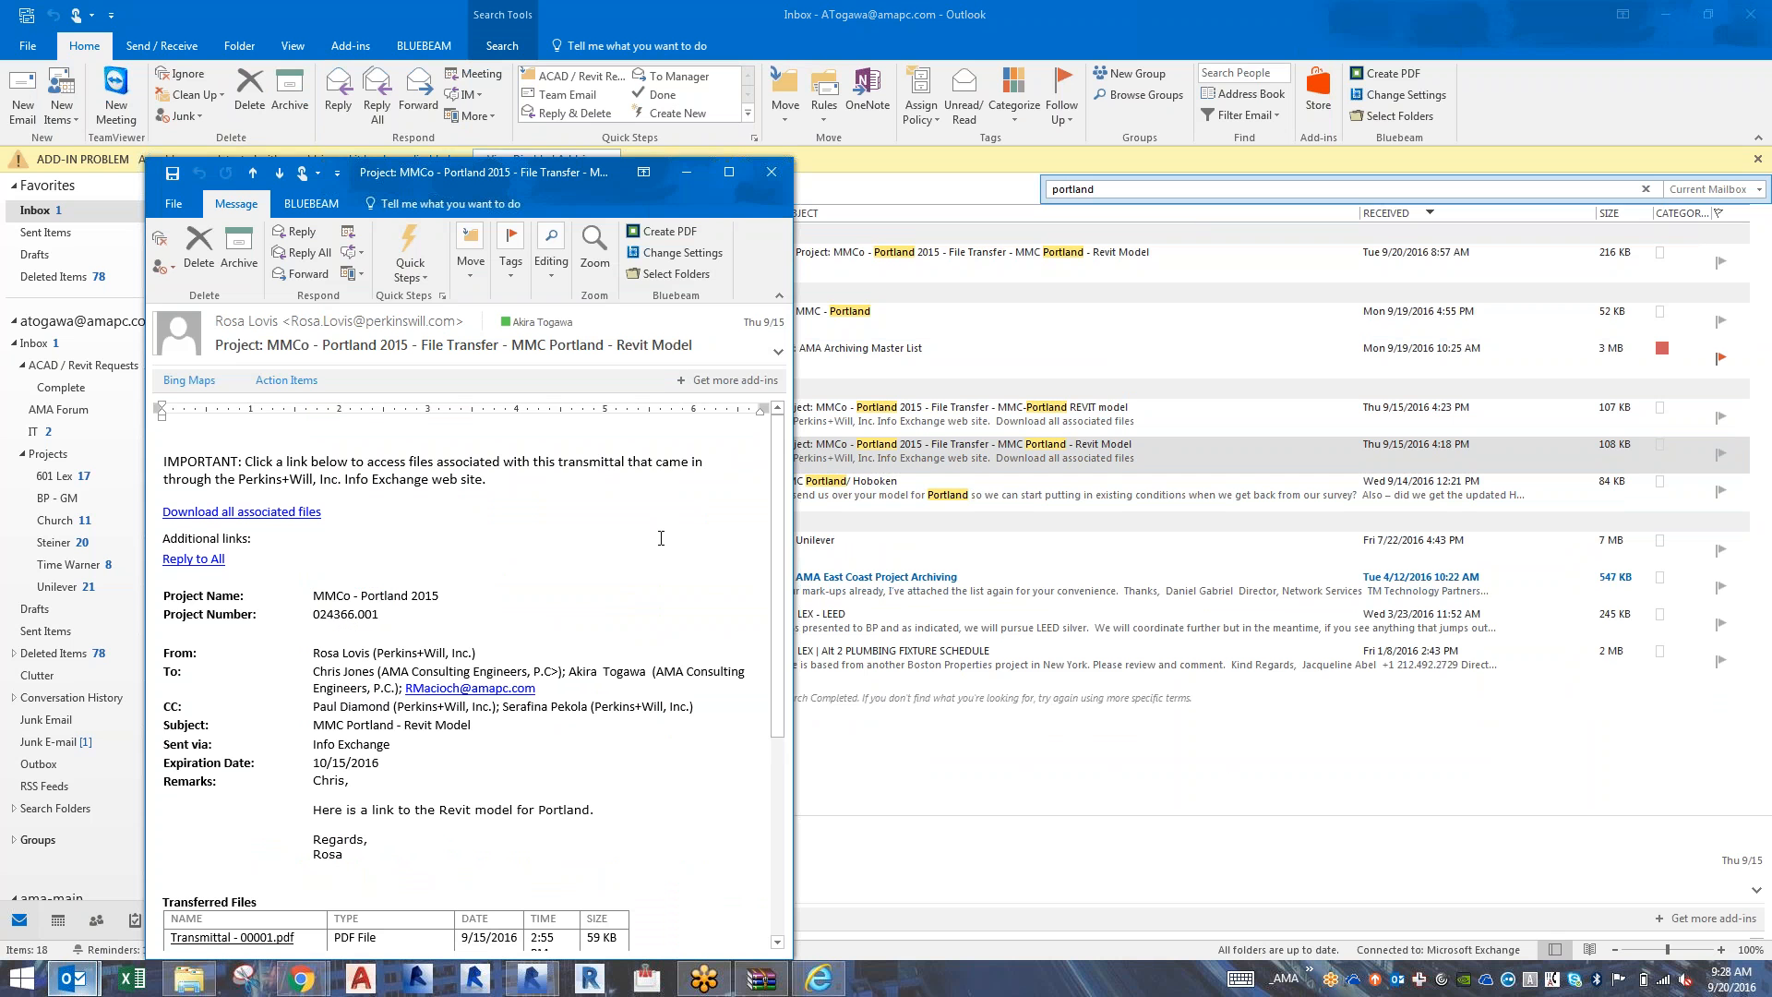
scroll(661, 538, down, 6)
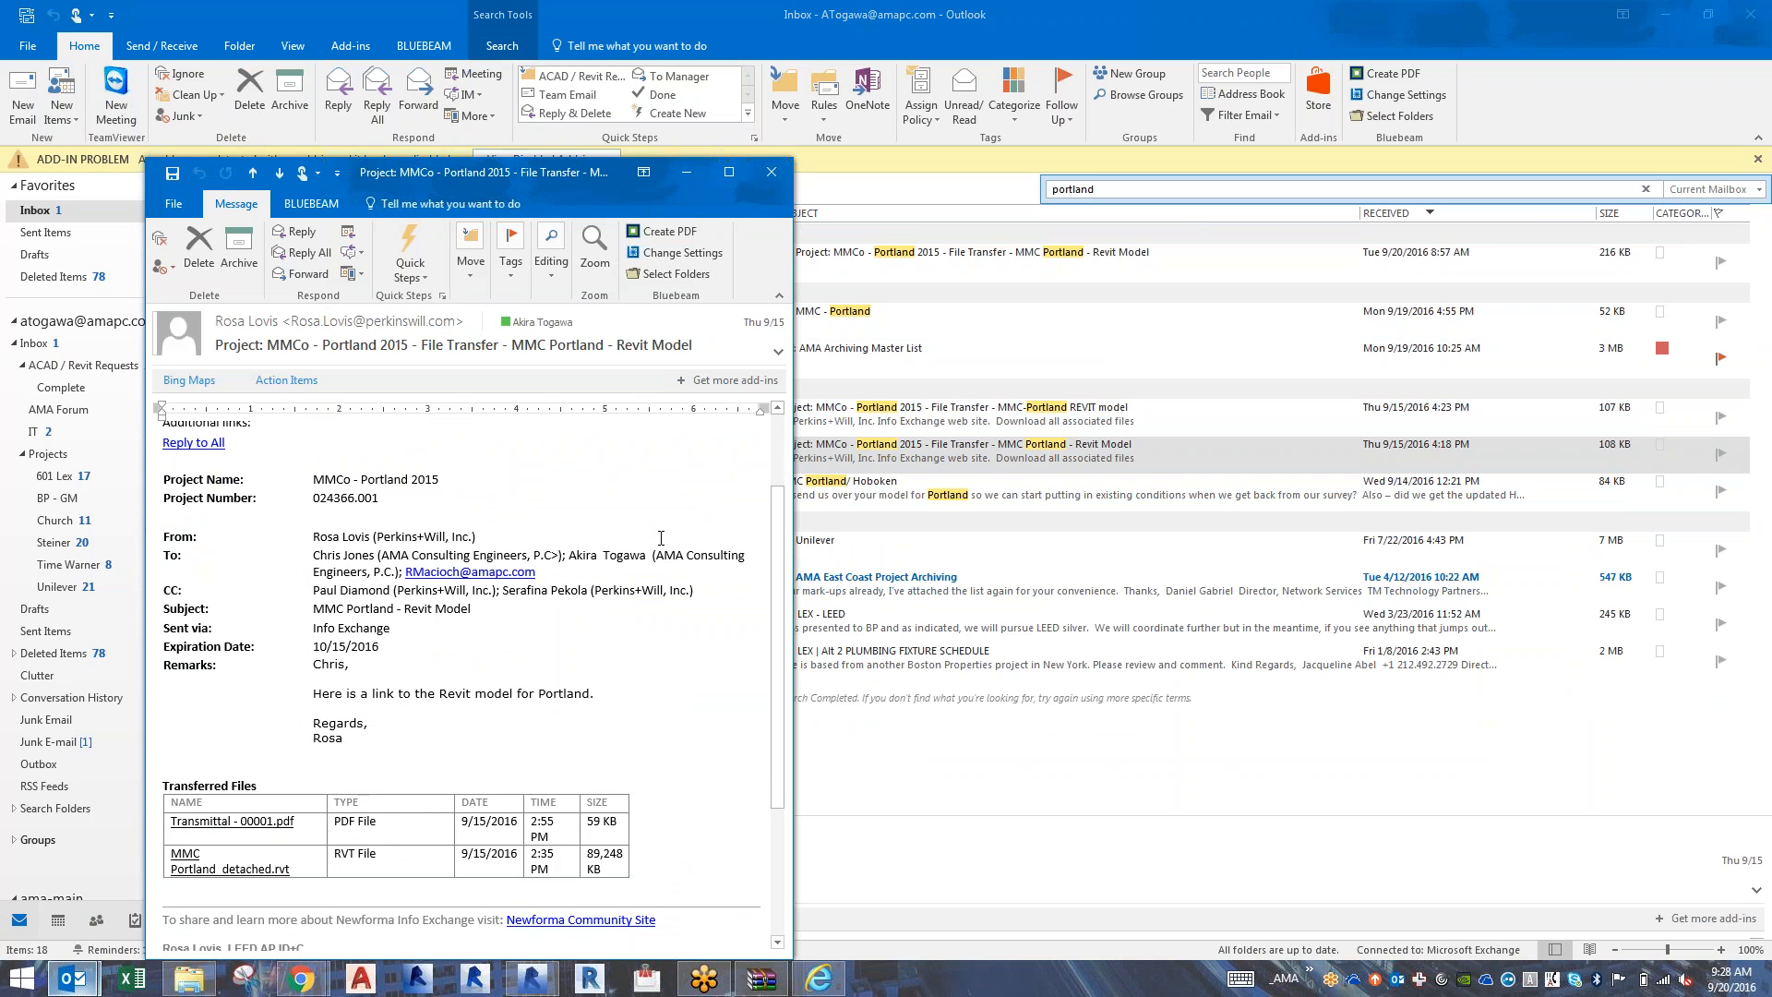
scroll(661, 538, up, 2)
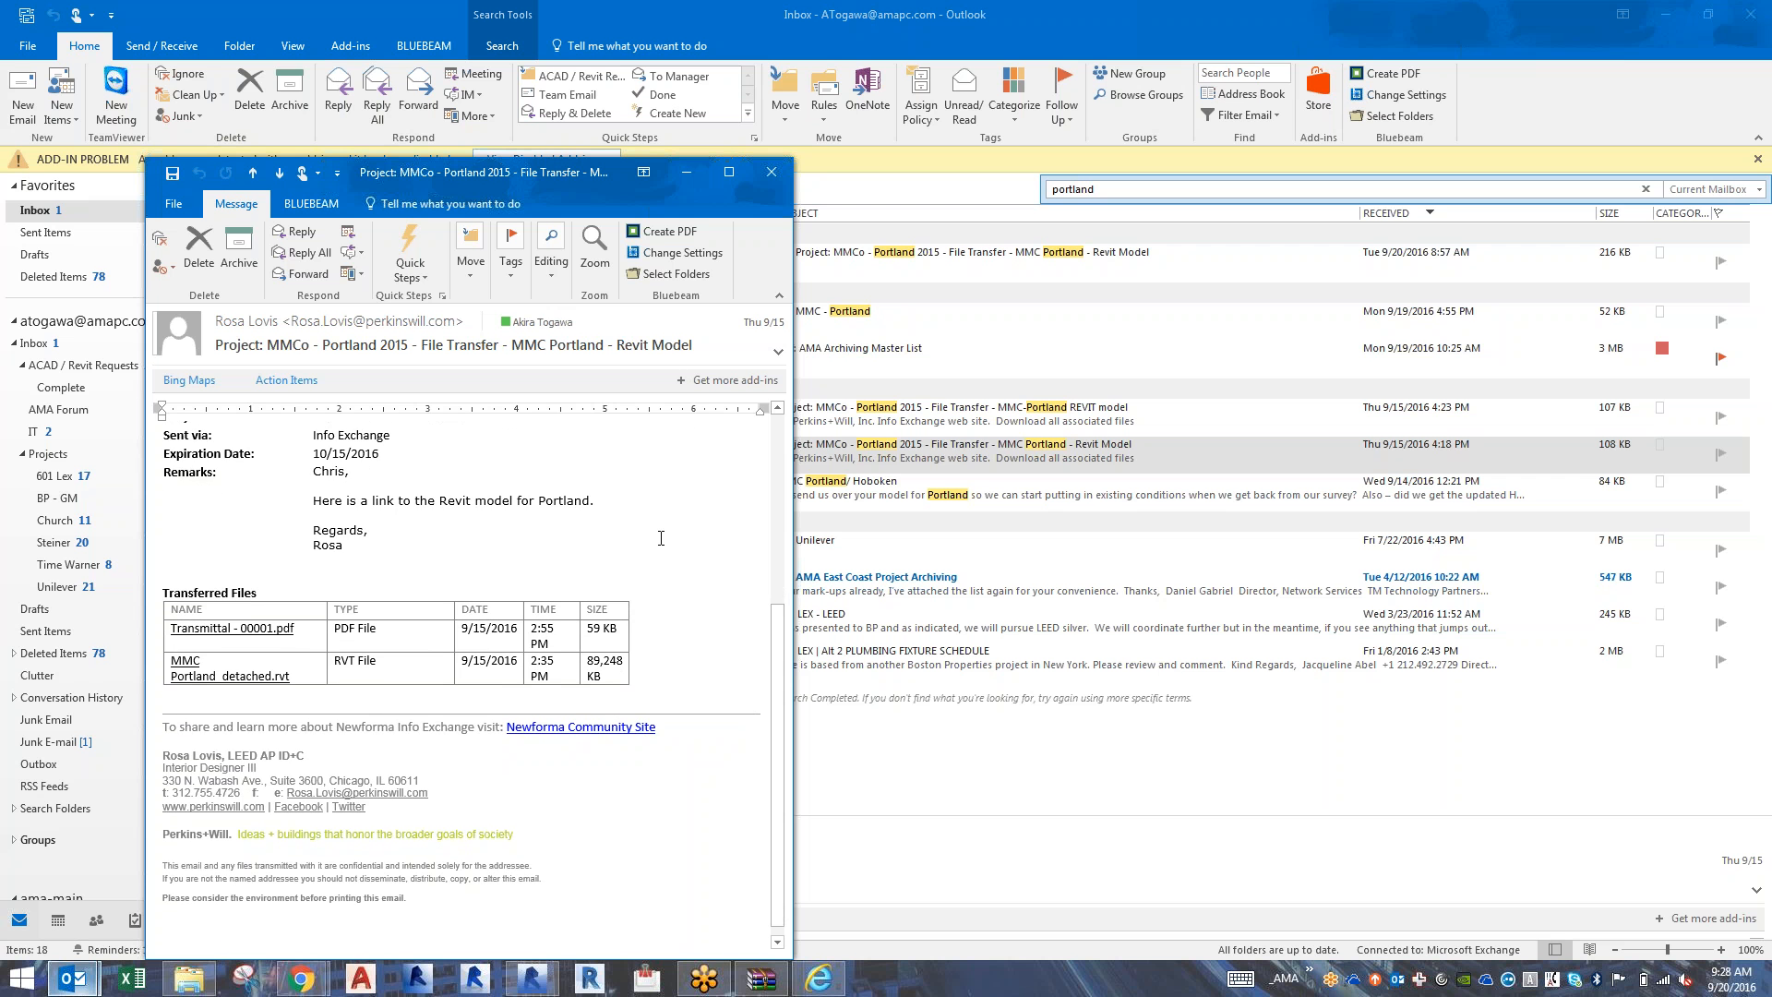
scroll(661, 538, up, 6)
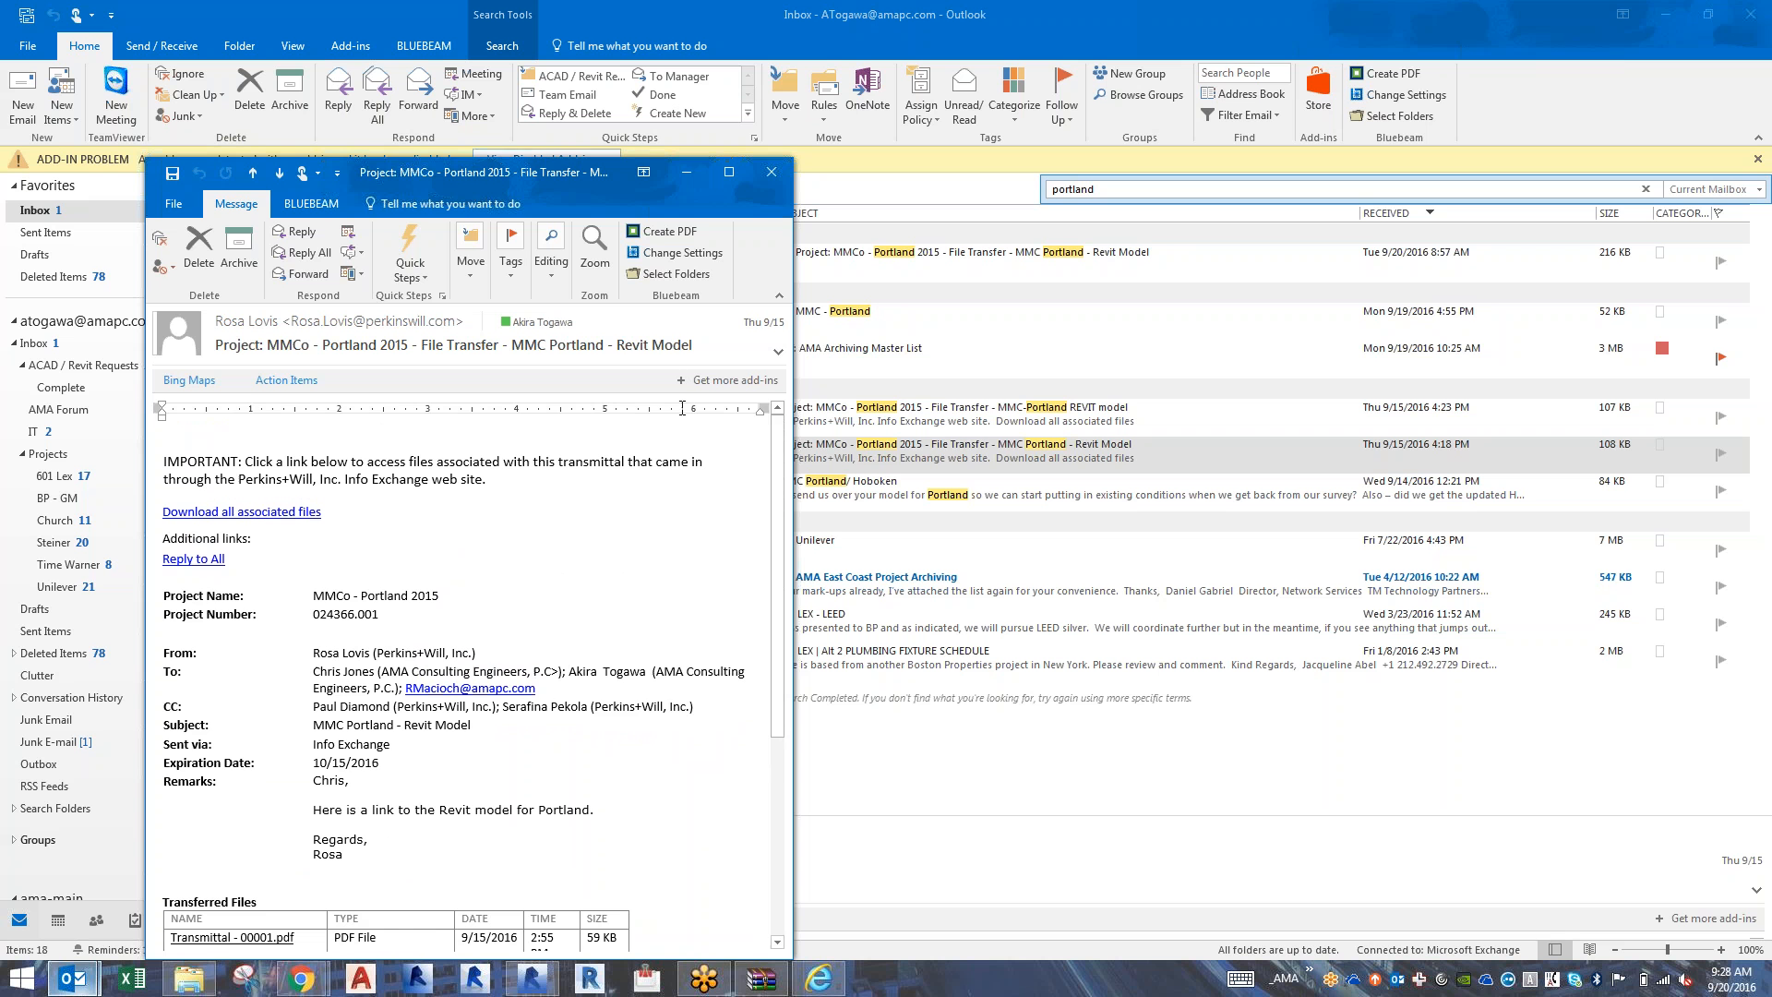
click(771, 172)
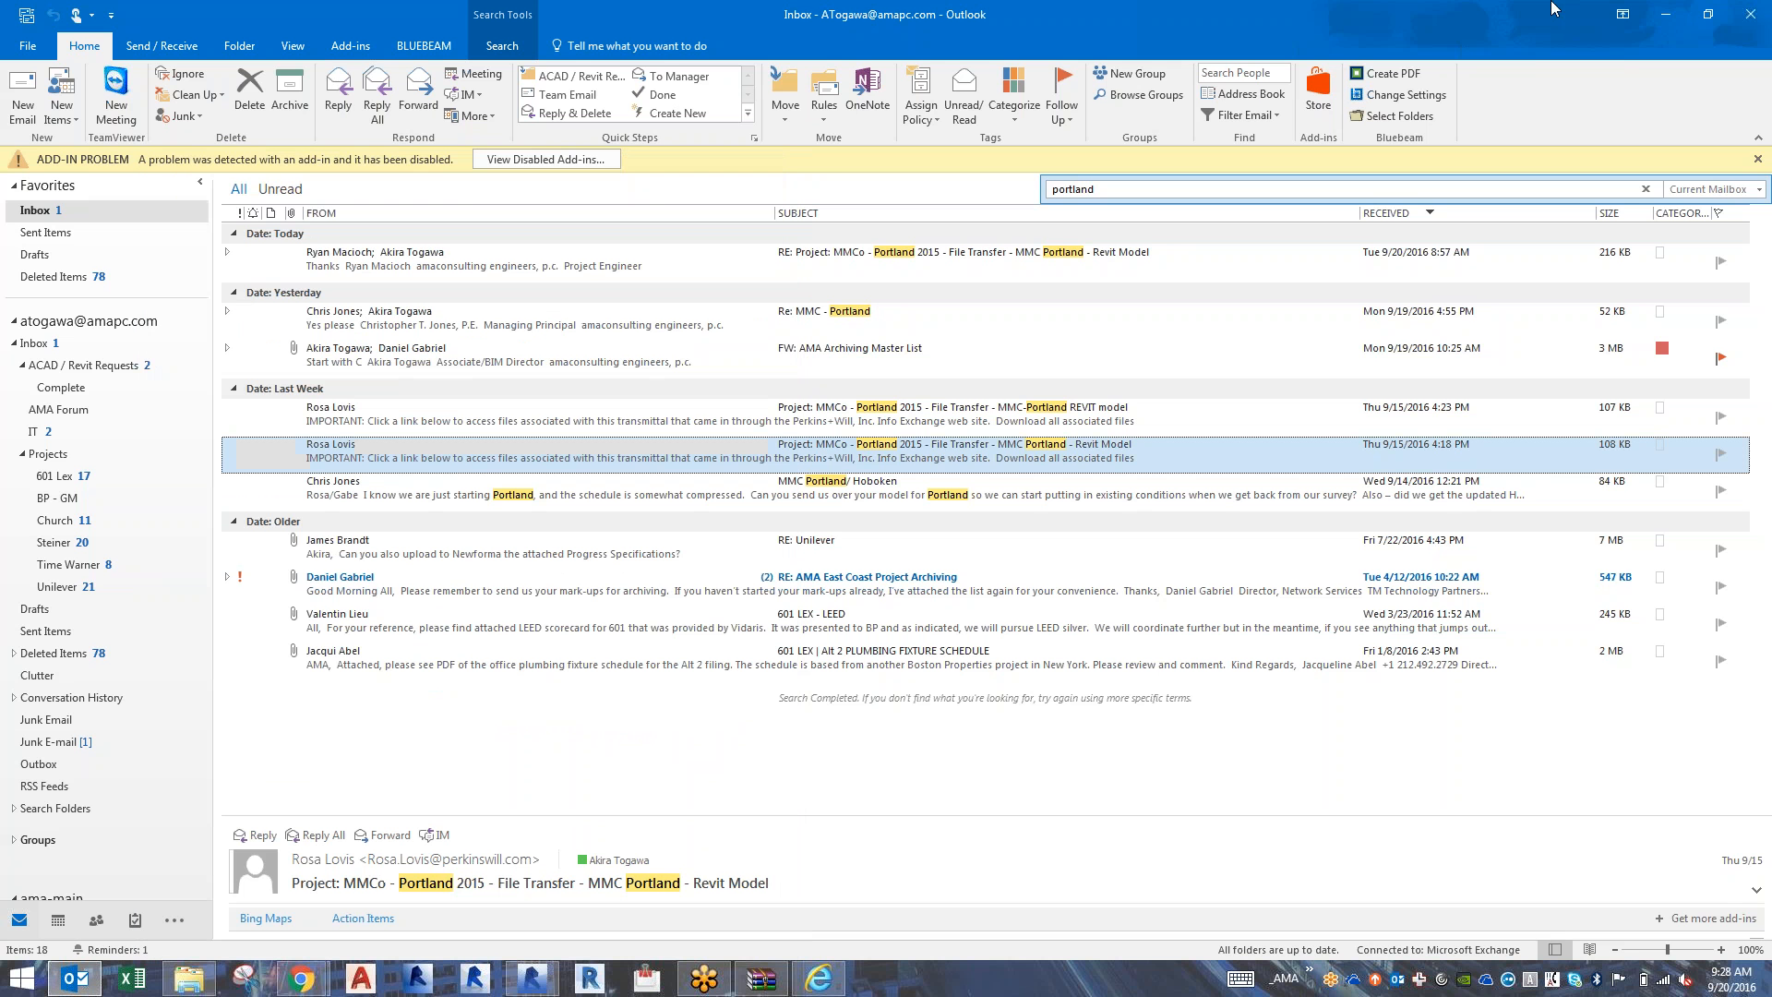
click(1758, 15)
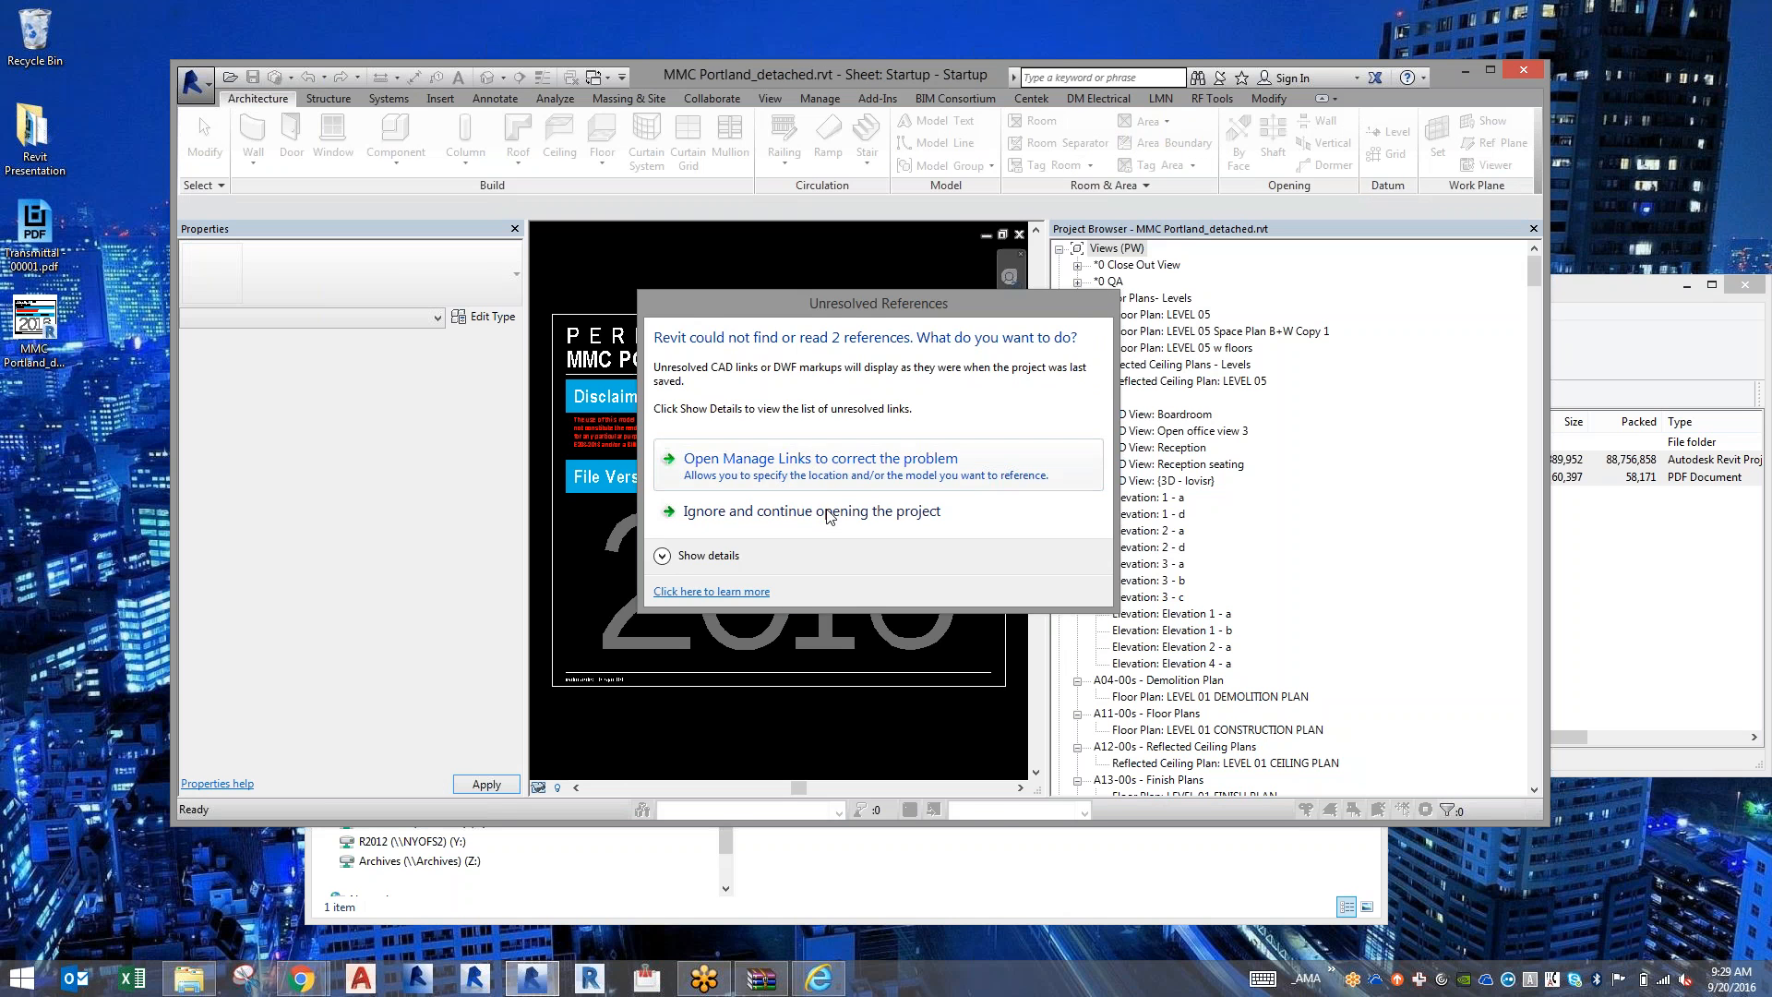
click(830, 516)
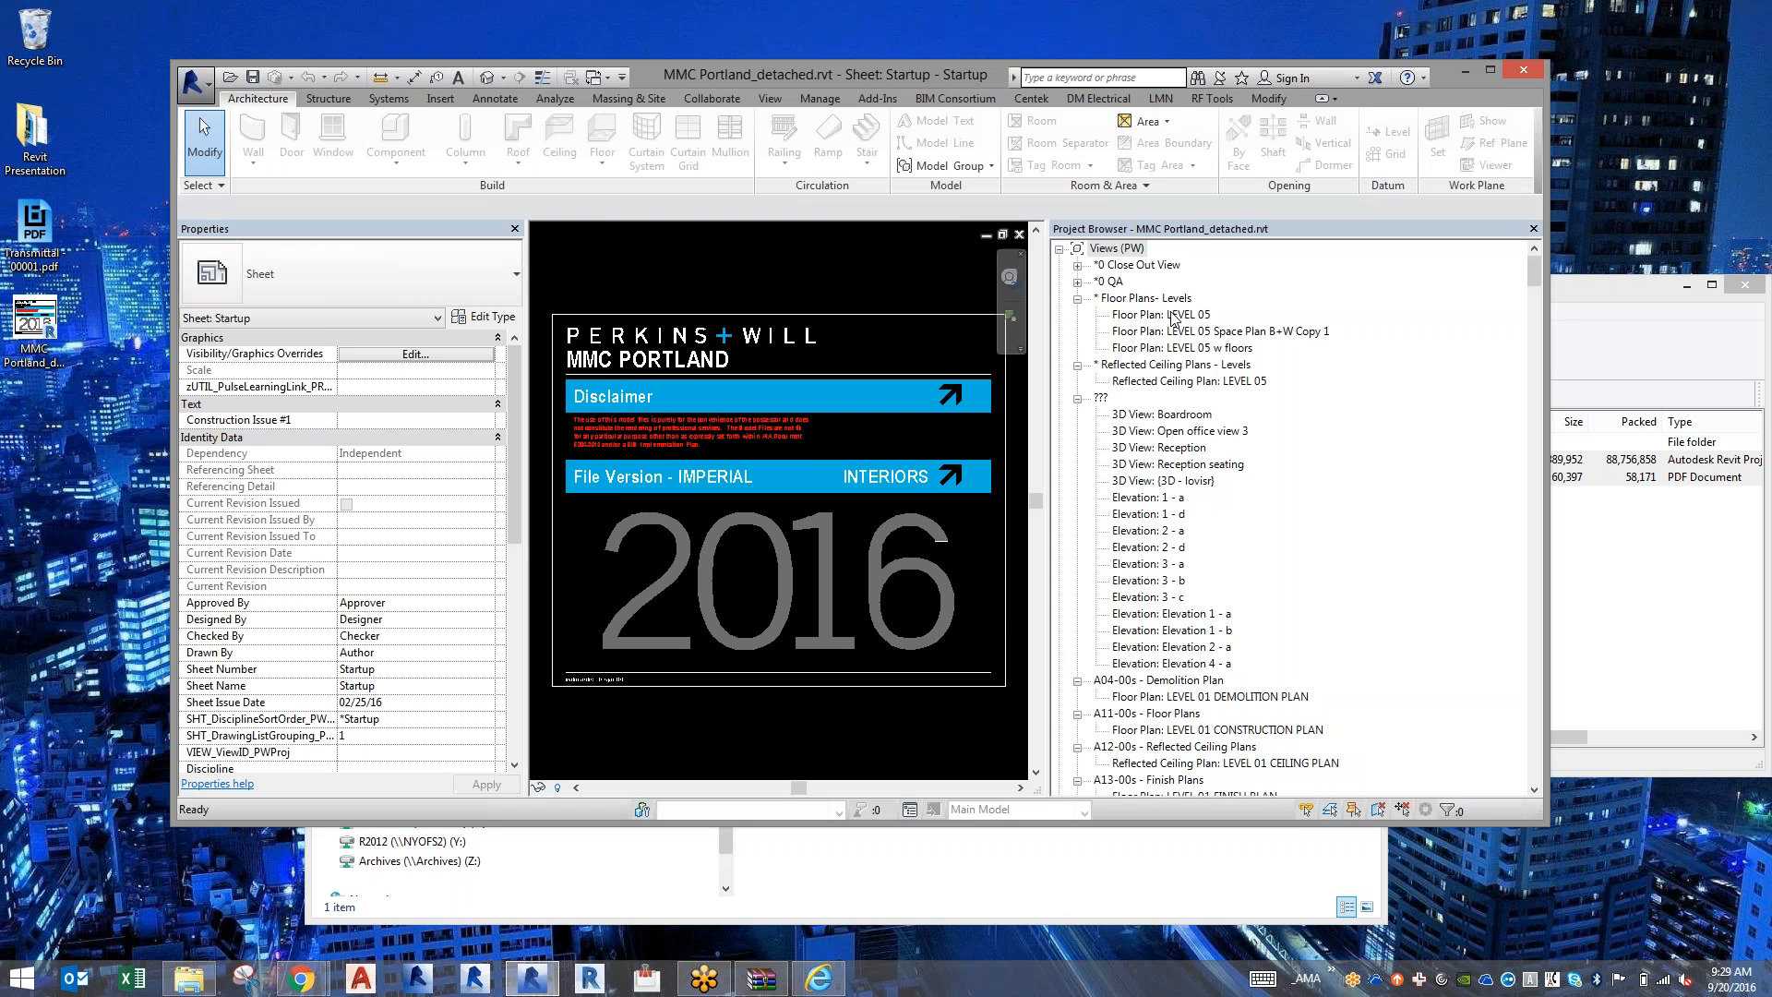
key(alt+Tab)
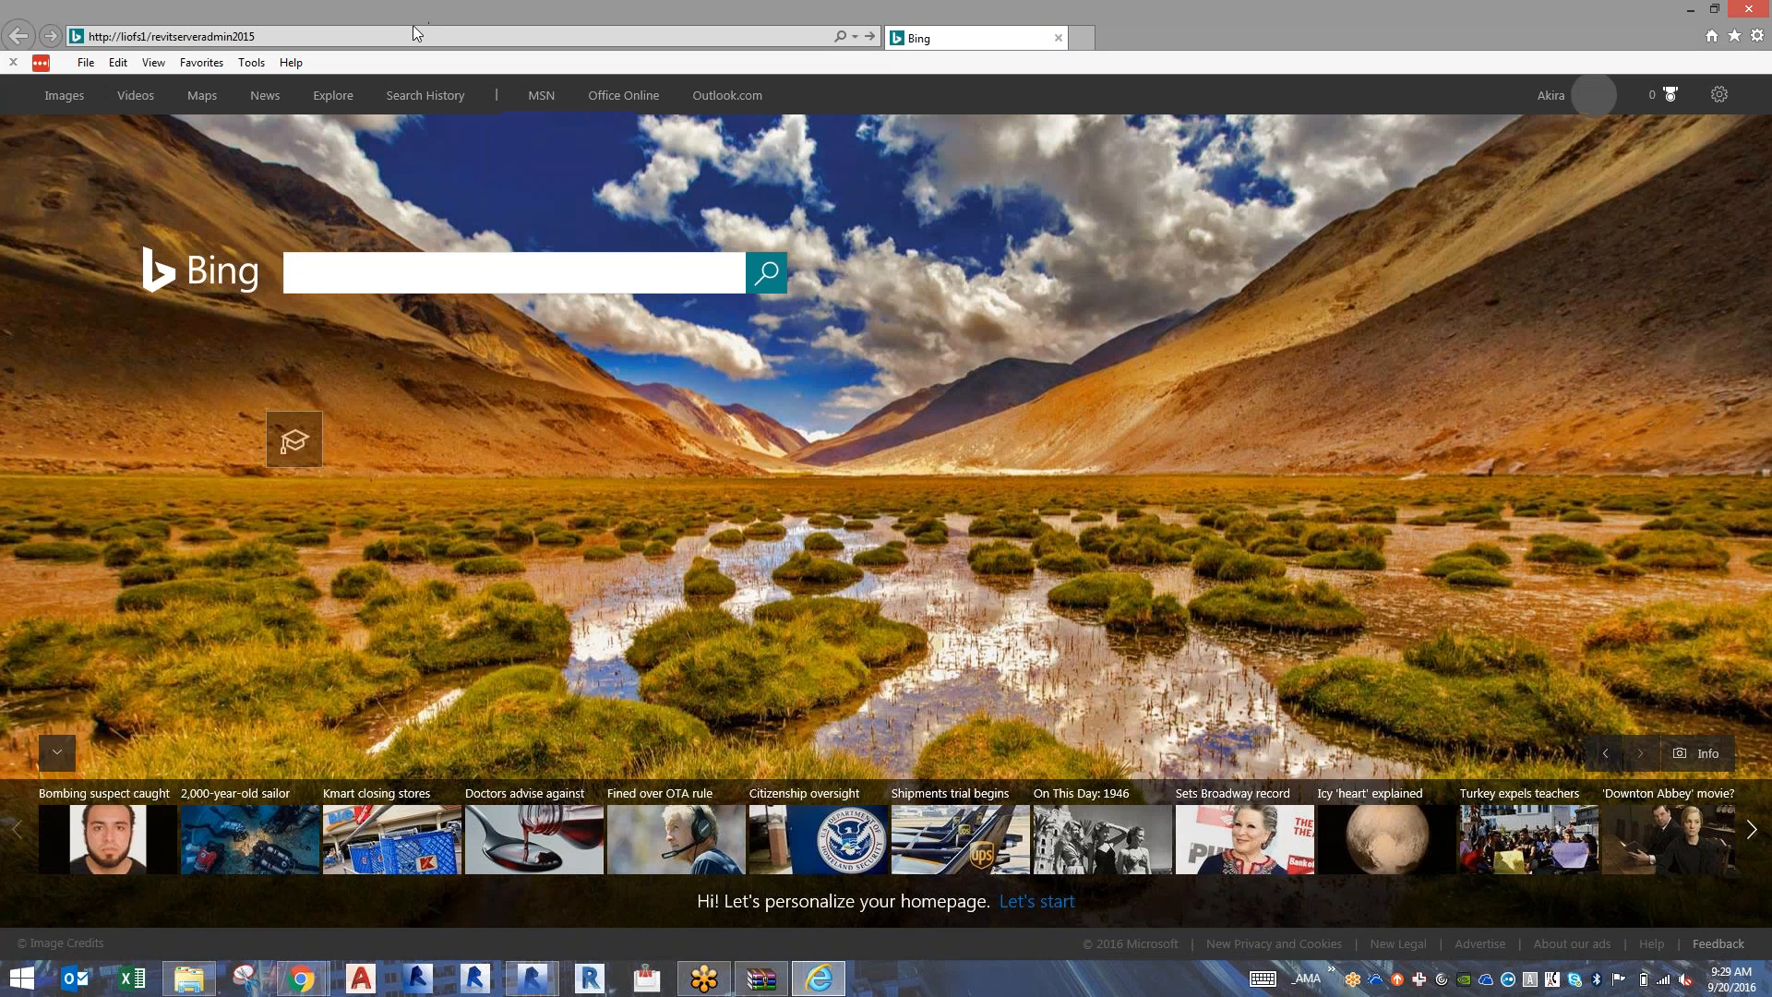
key(Return)
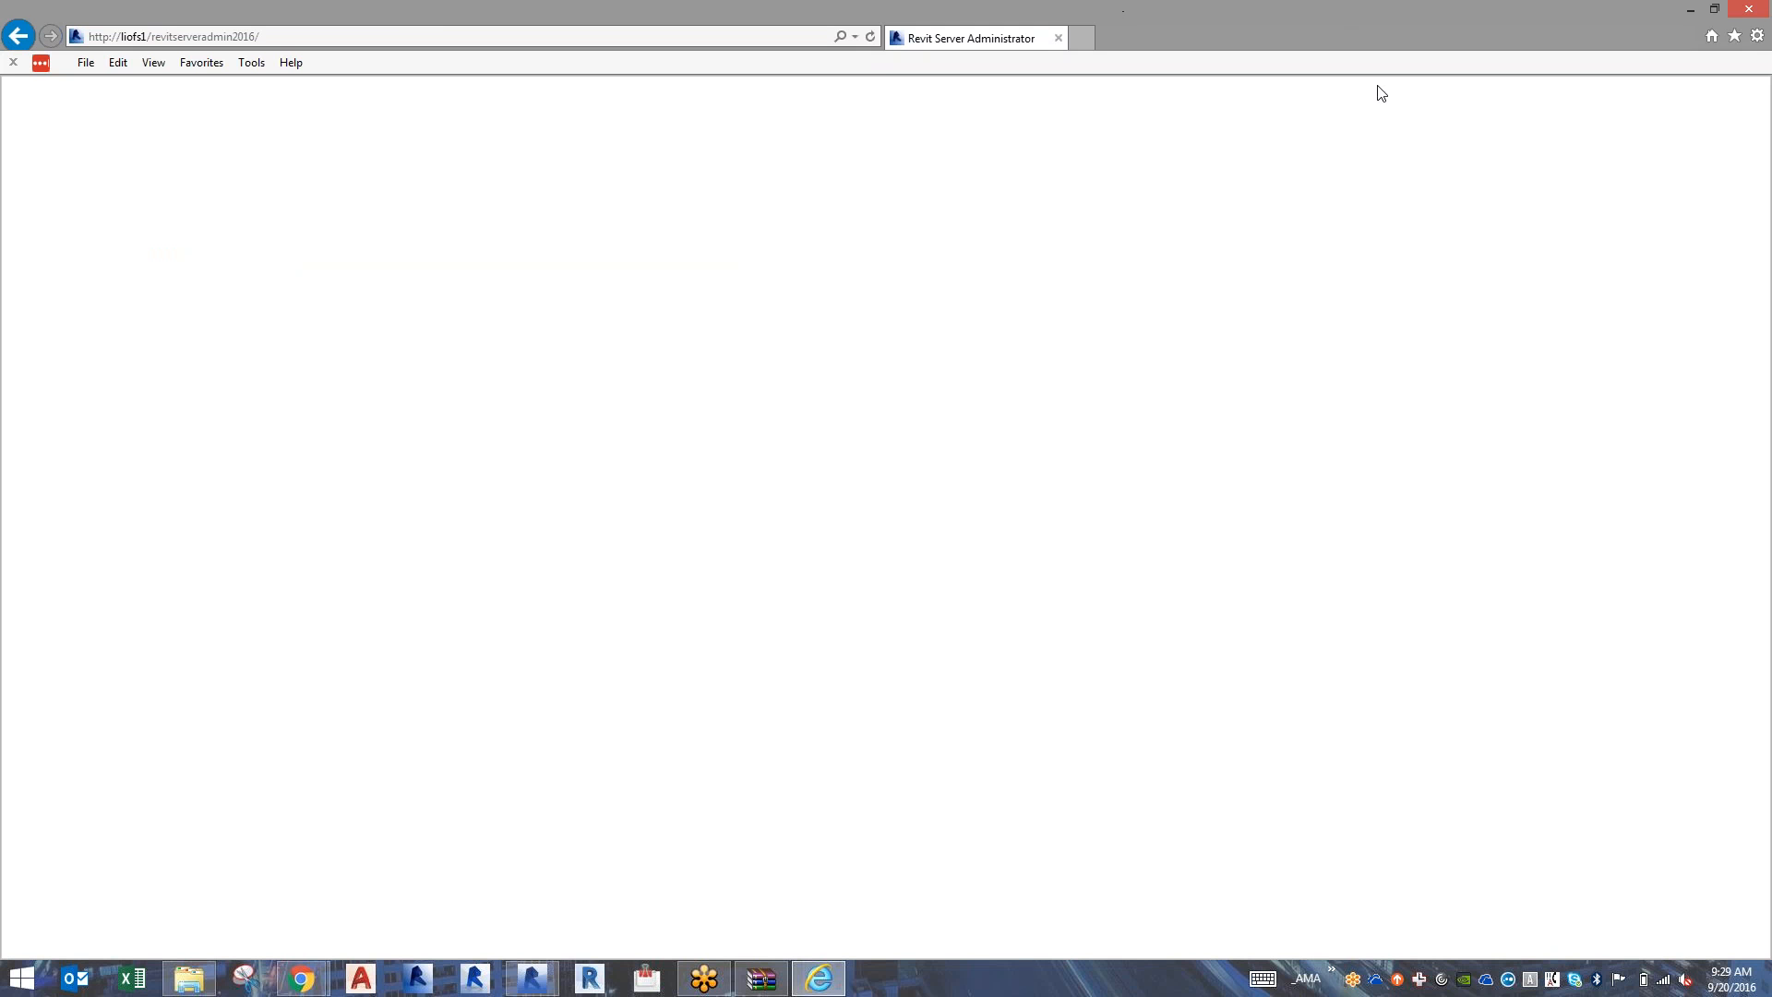
Arrange Revit Server Administrator and File Explorer side by side, and go up to the project's DWGs folder.
double_click(1250, 8)
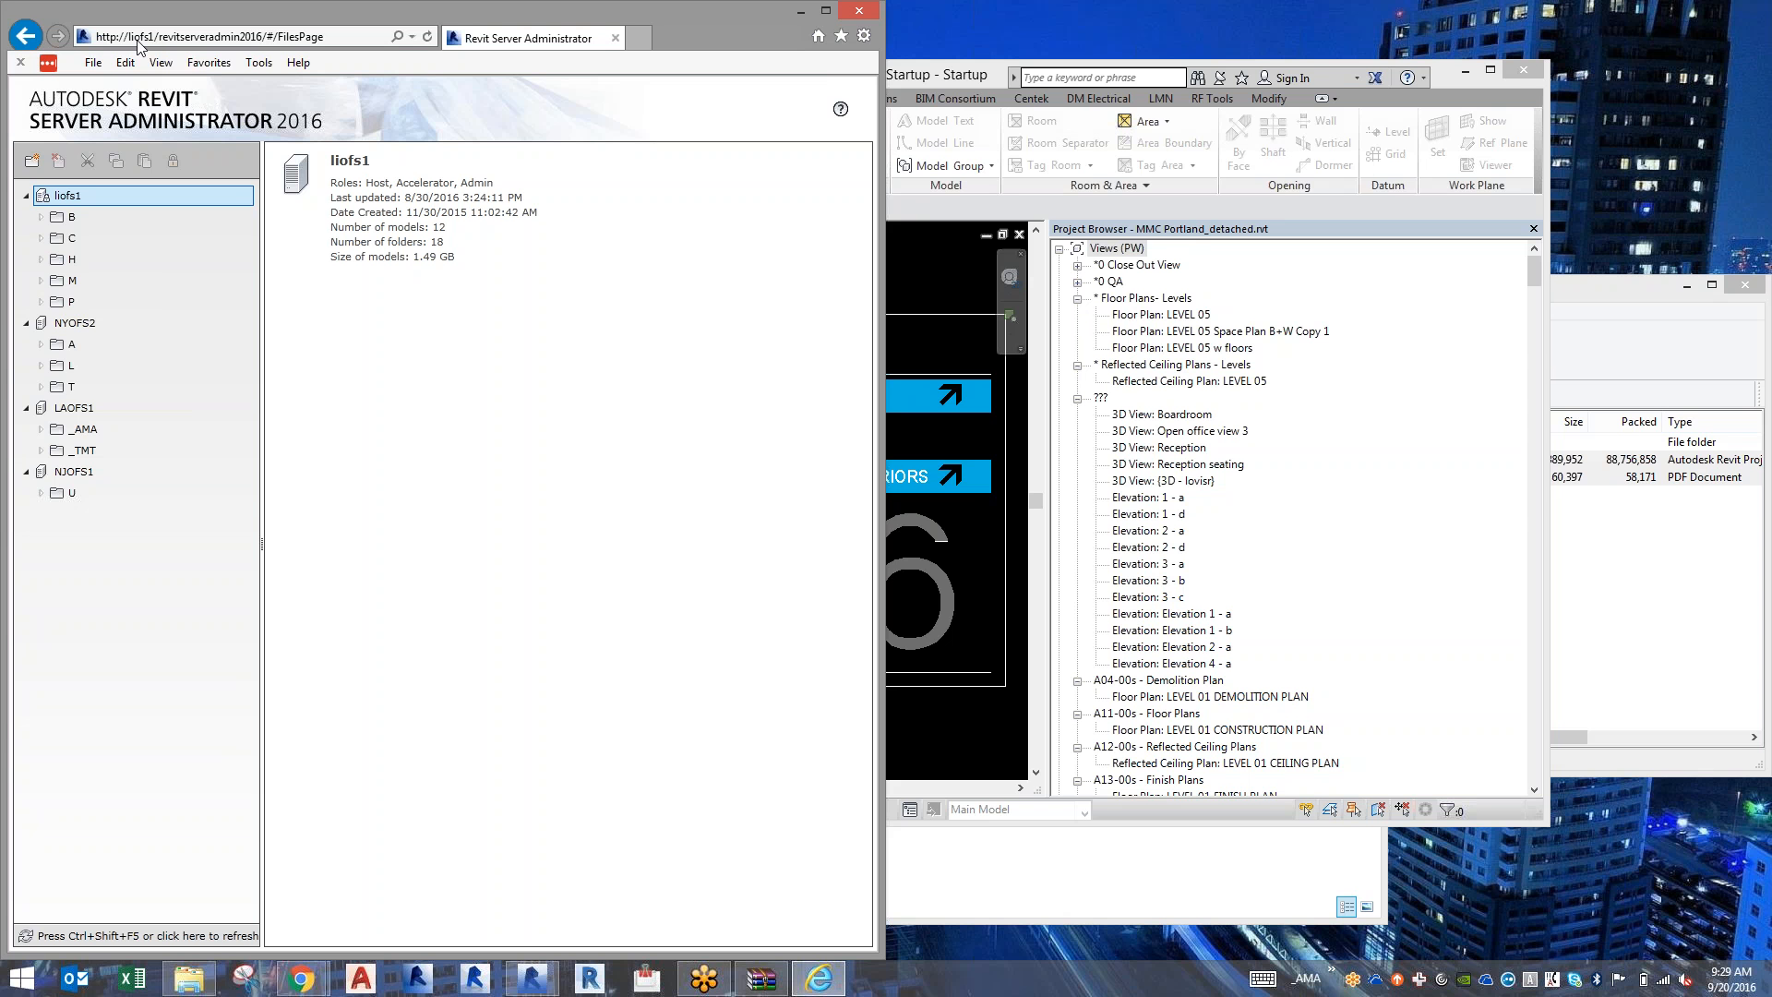
click(191, 979)
key(super+Right)
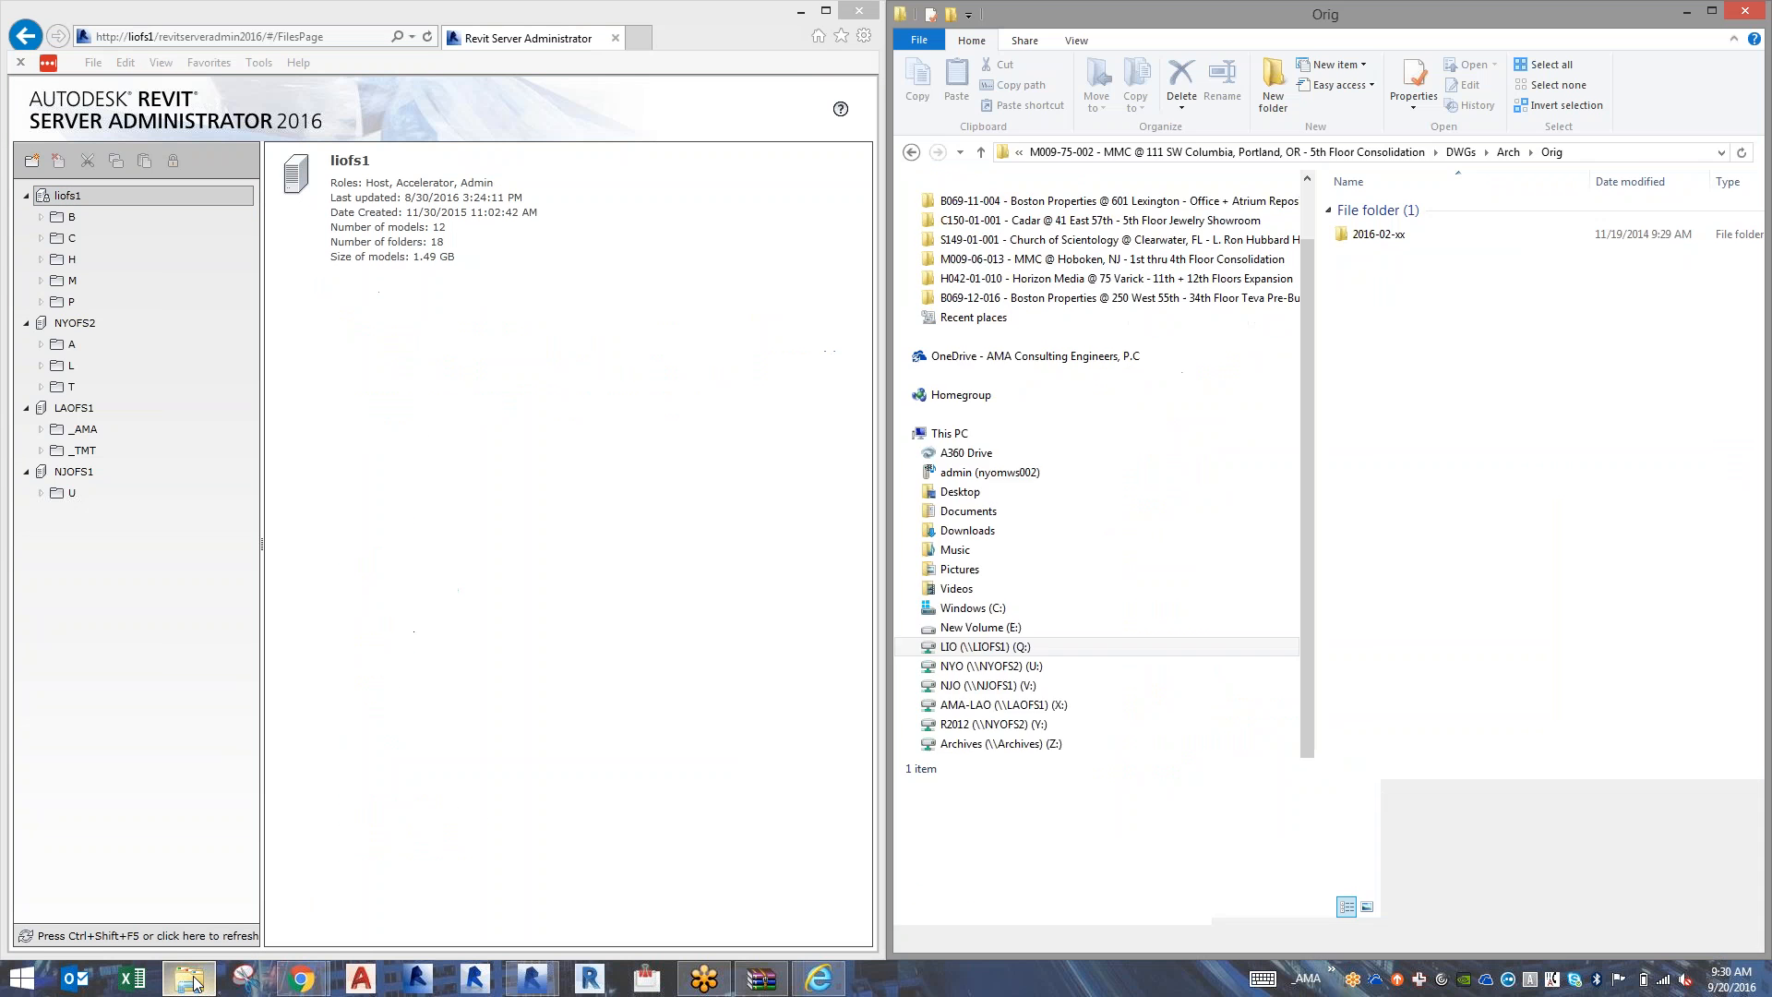
click(1046, 152)
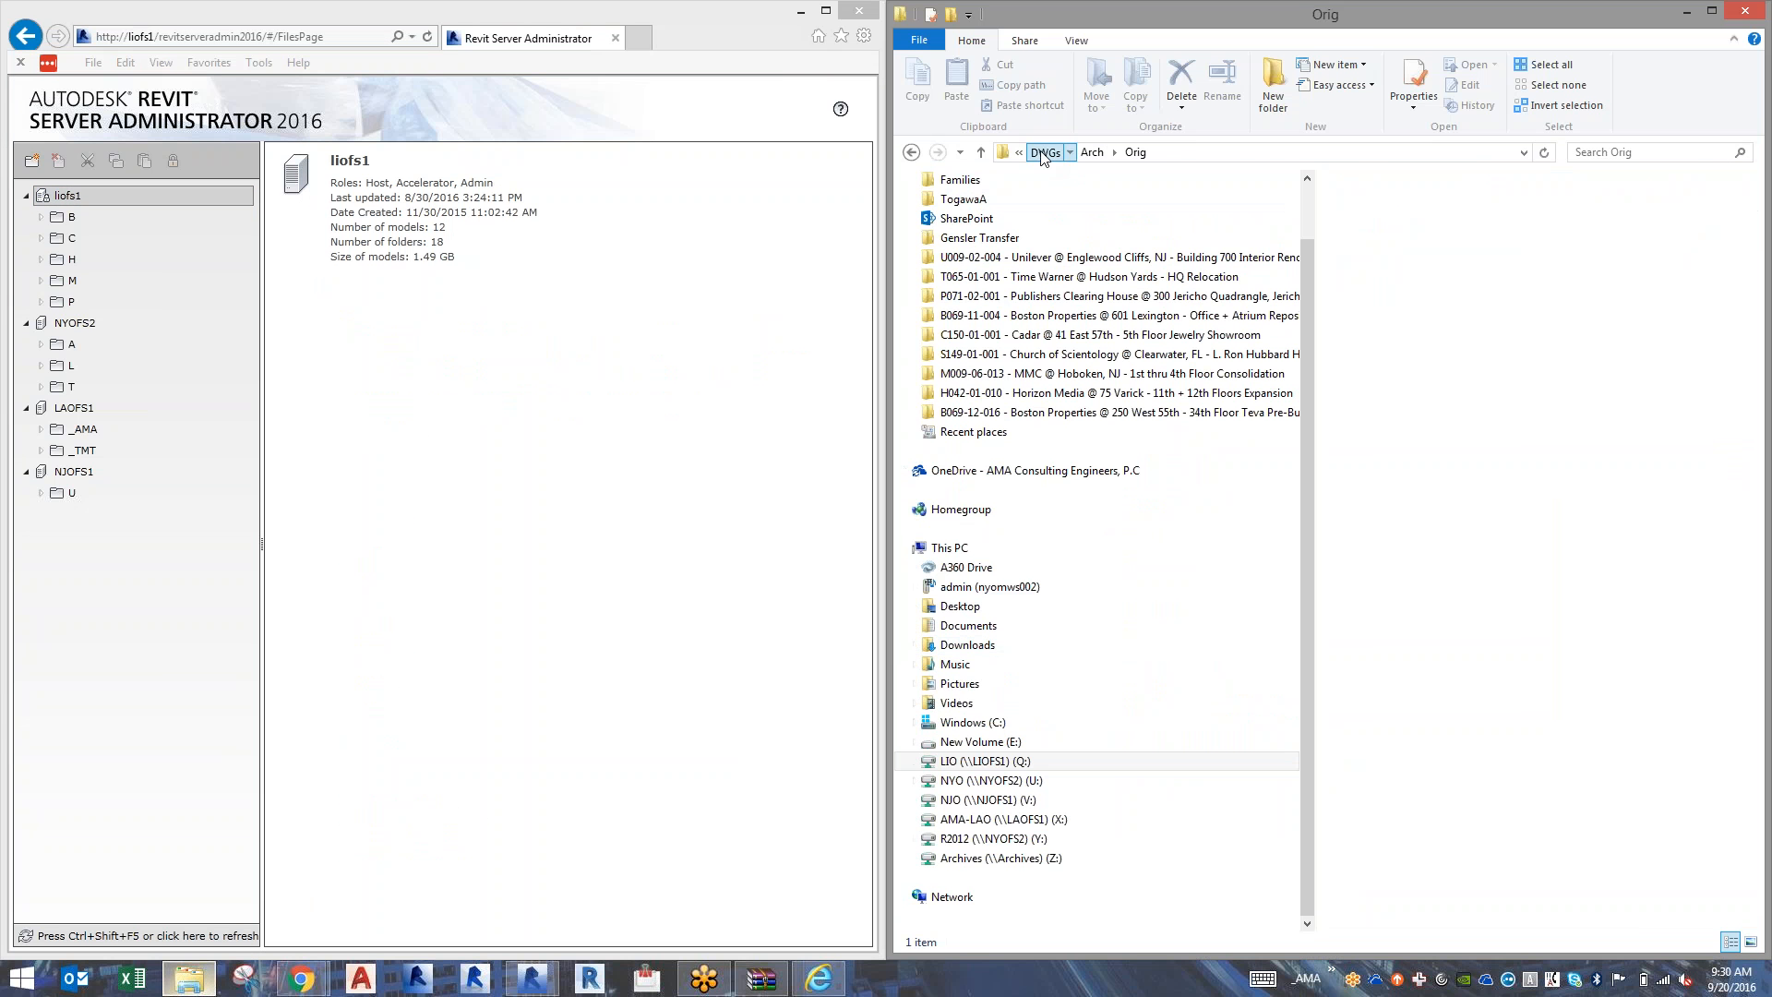
Create a folder directly under the liofs1 server and delete it again.
click(74, 197)
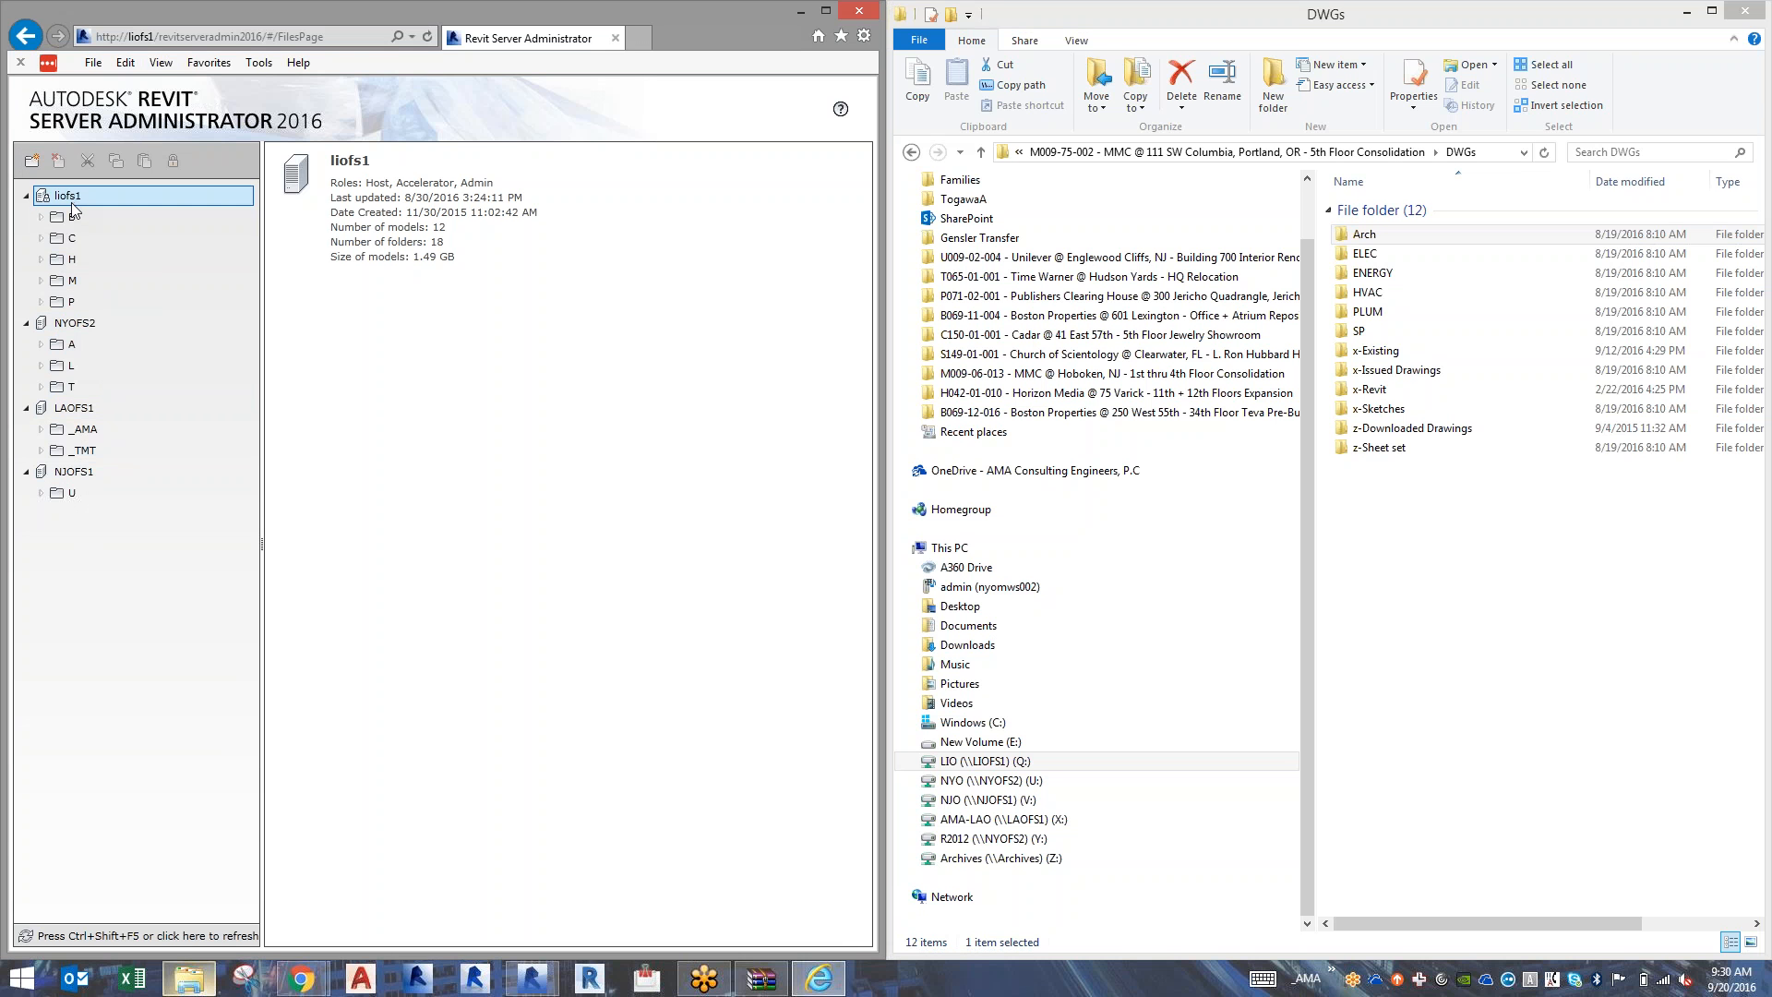
click(33, 162)
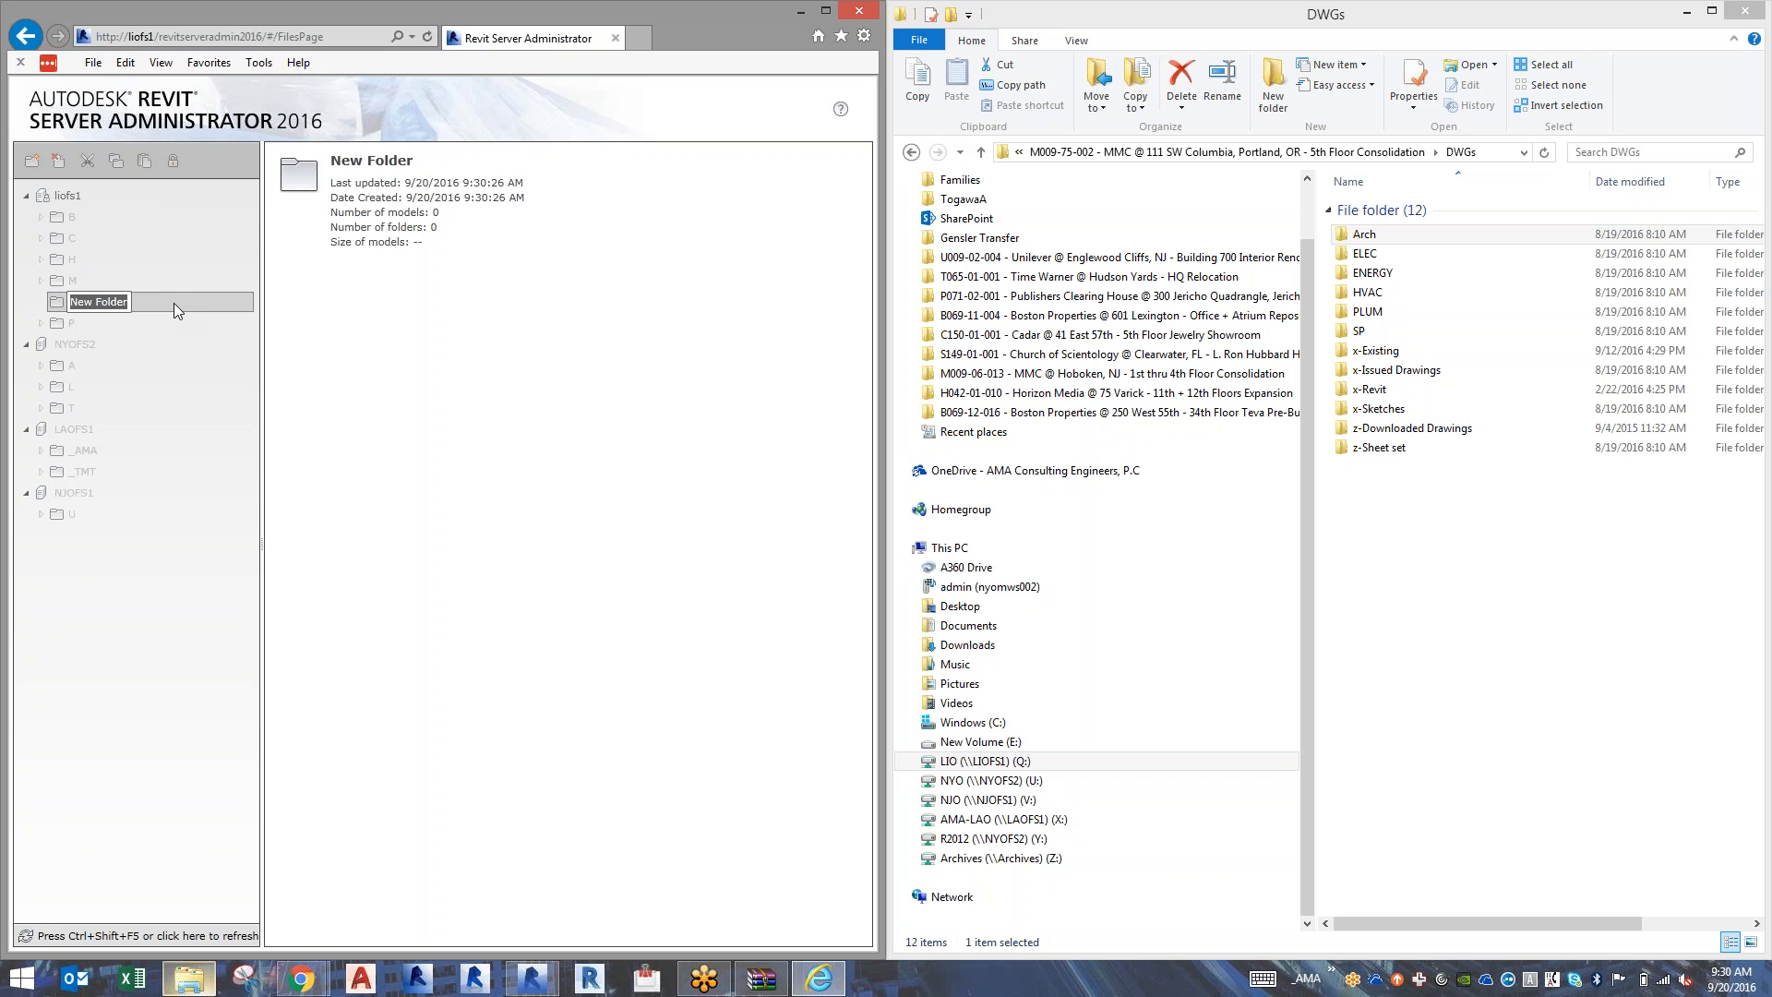
key(Return)
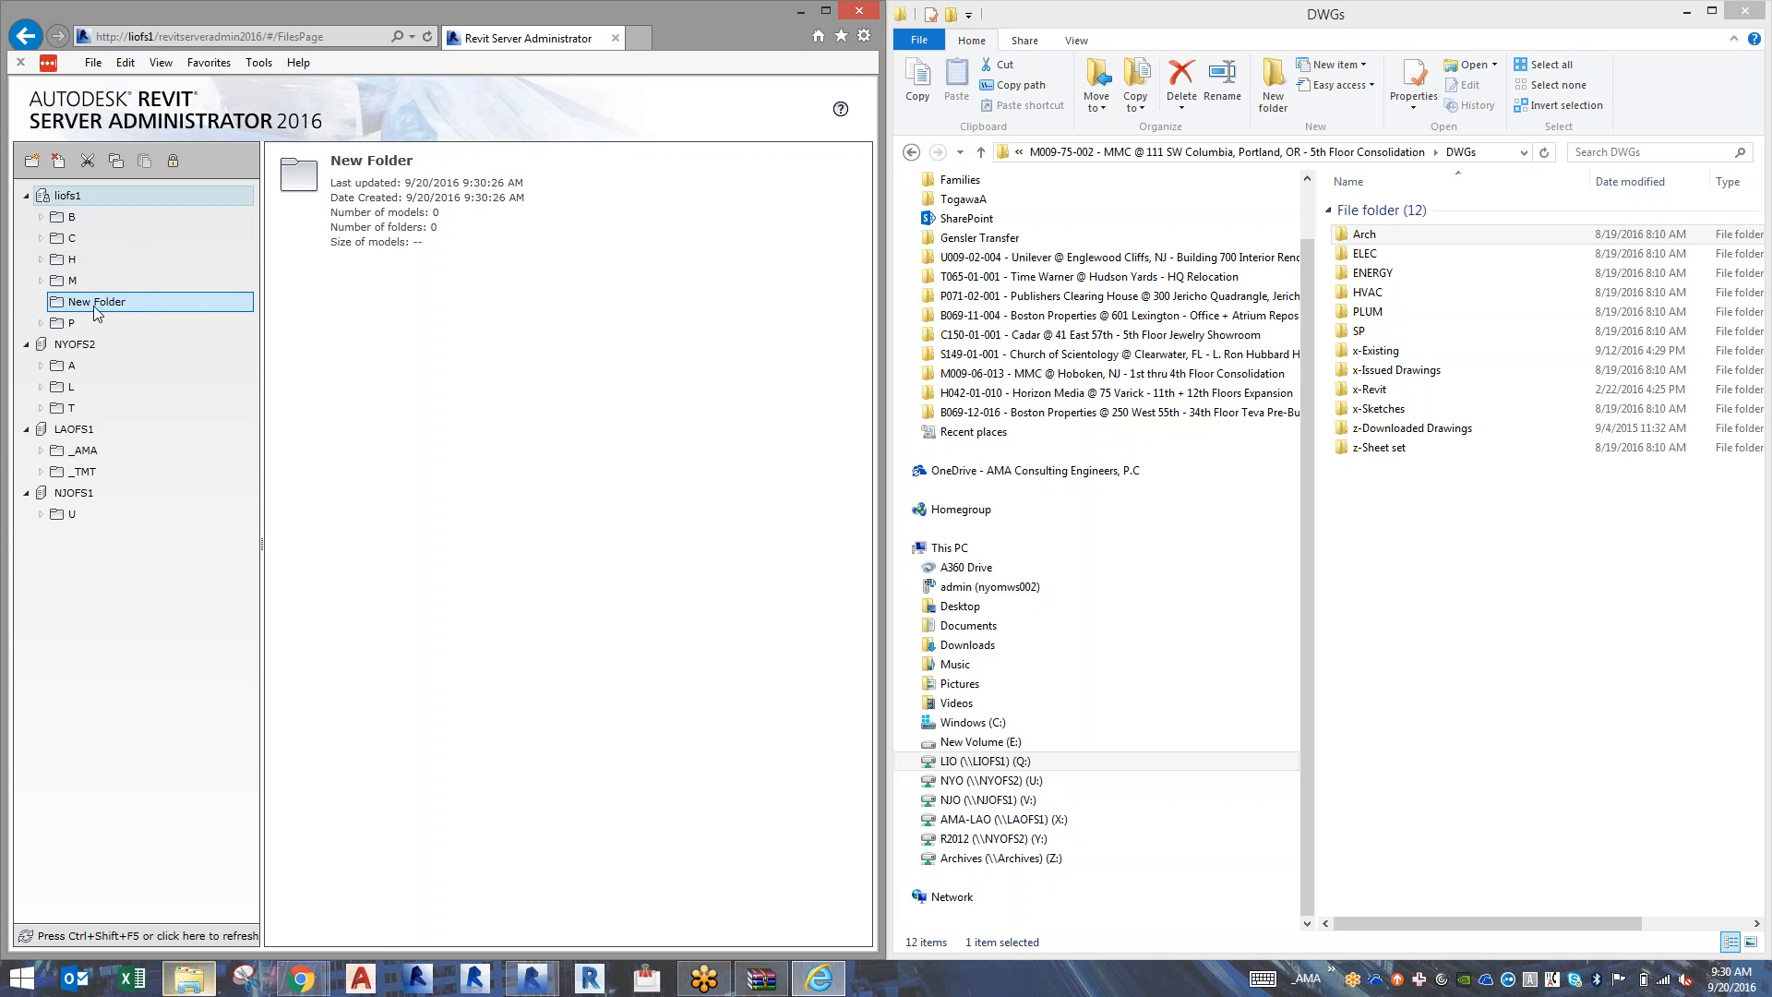
right_click(92, 307)
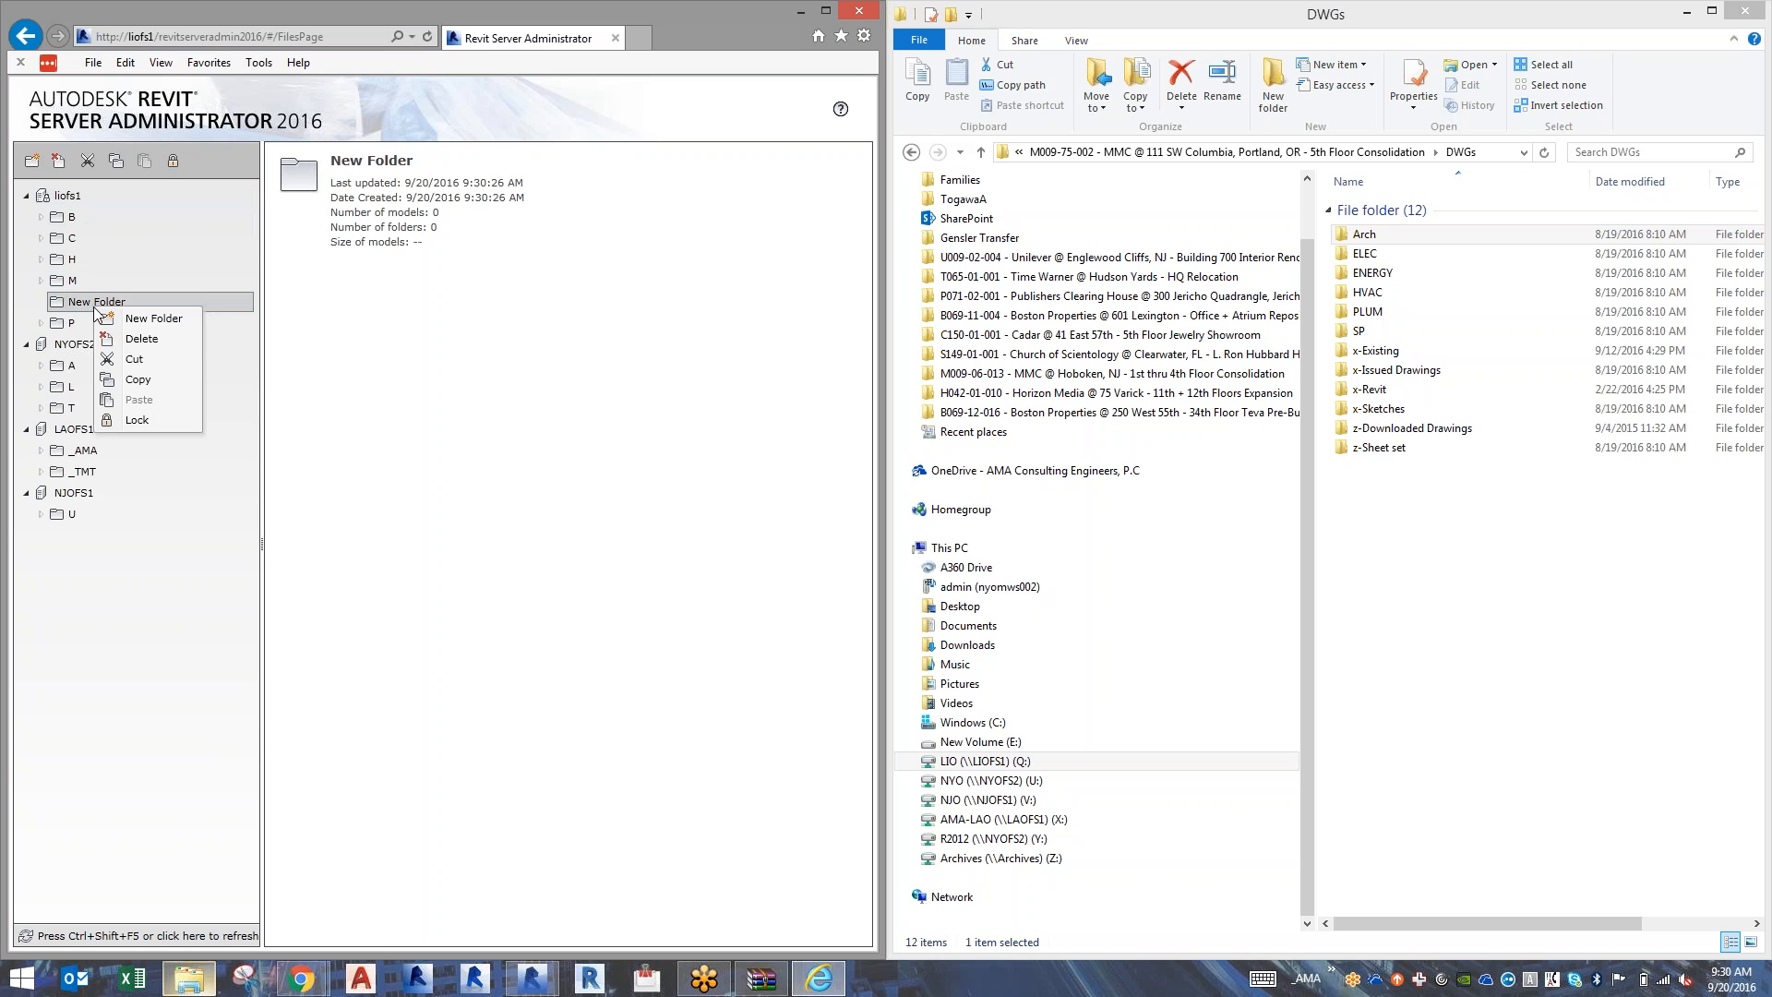
click(141, 340)
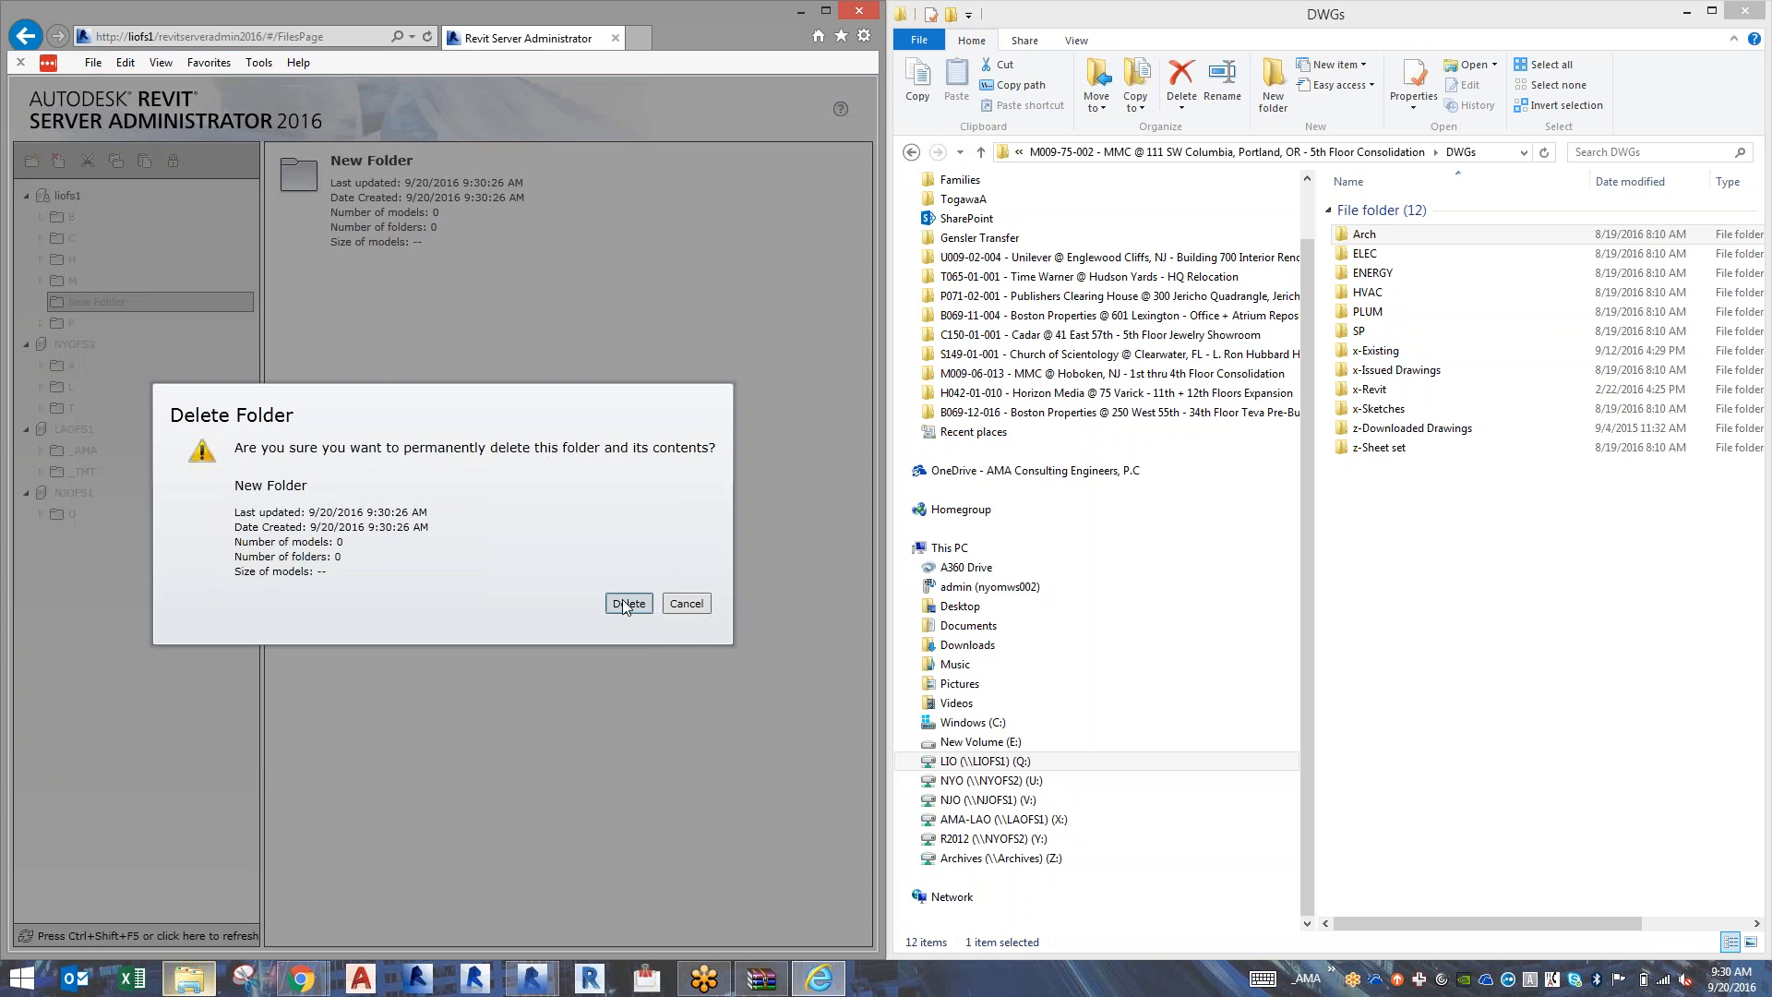
click(624, 604)
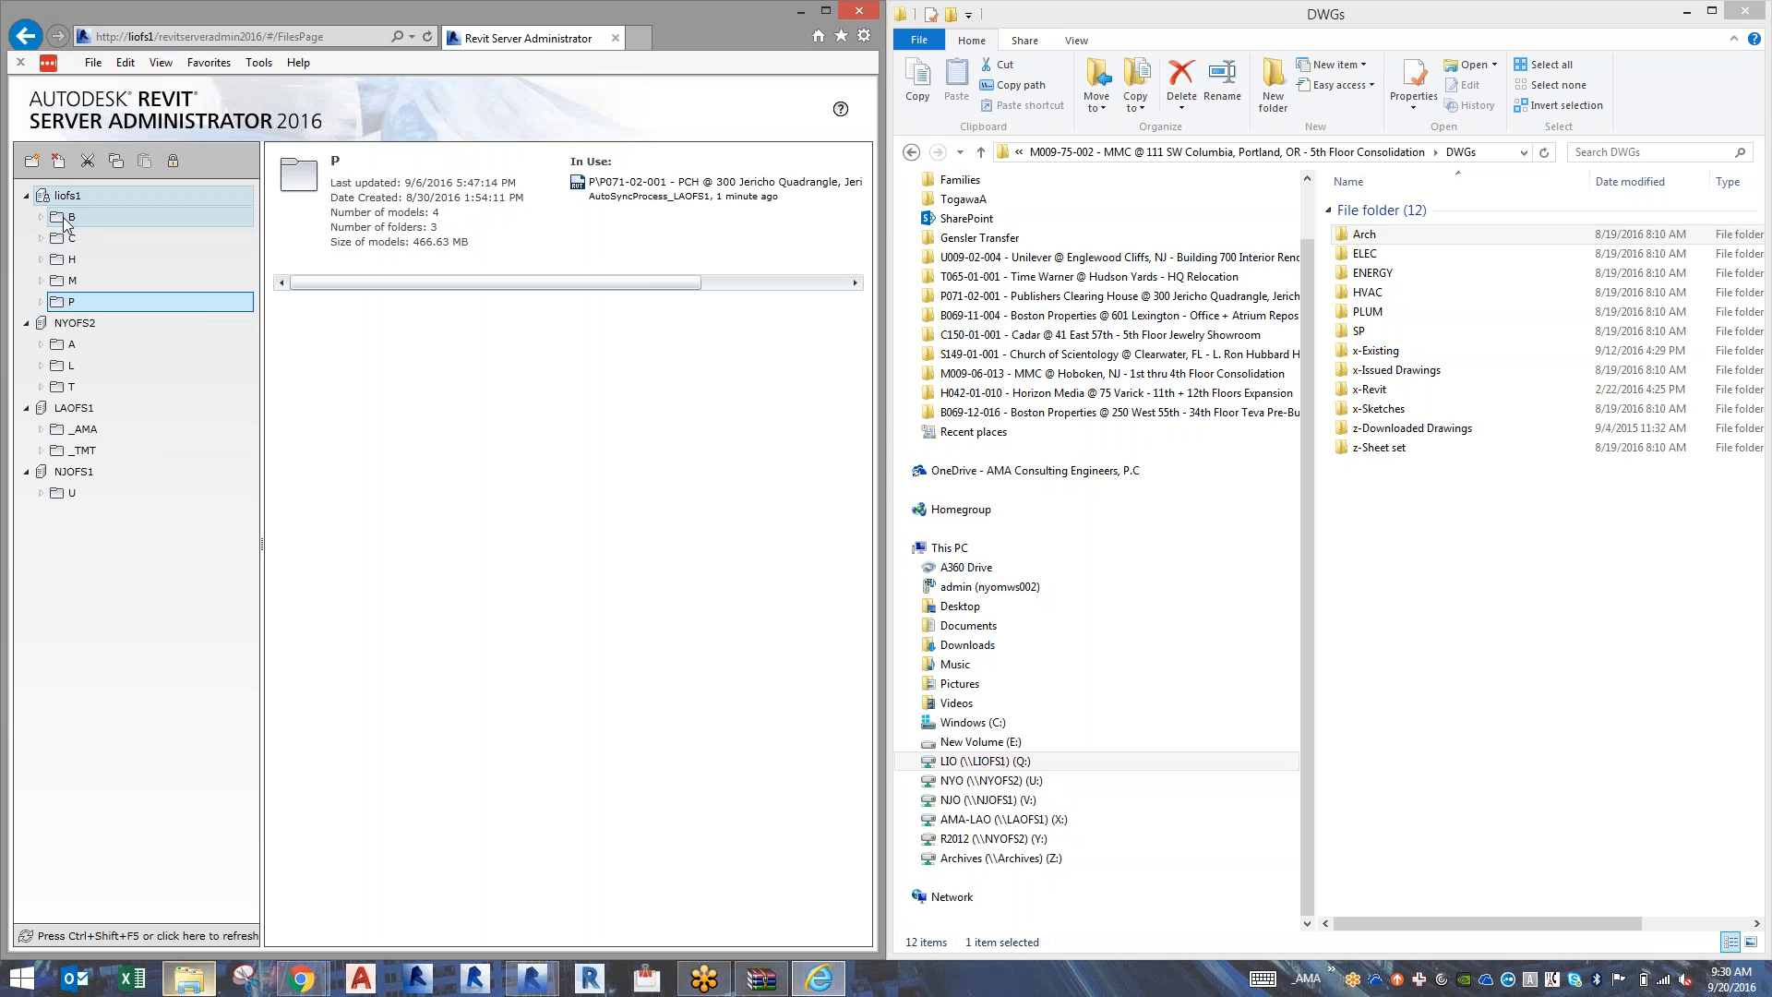
Add a new folder inside the M folder of liofs1 and copy the M009-75-002 project folder name from the File Explorer path.
click(42, 280)
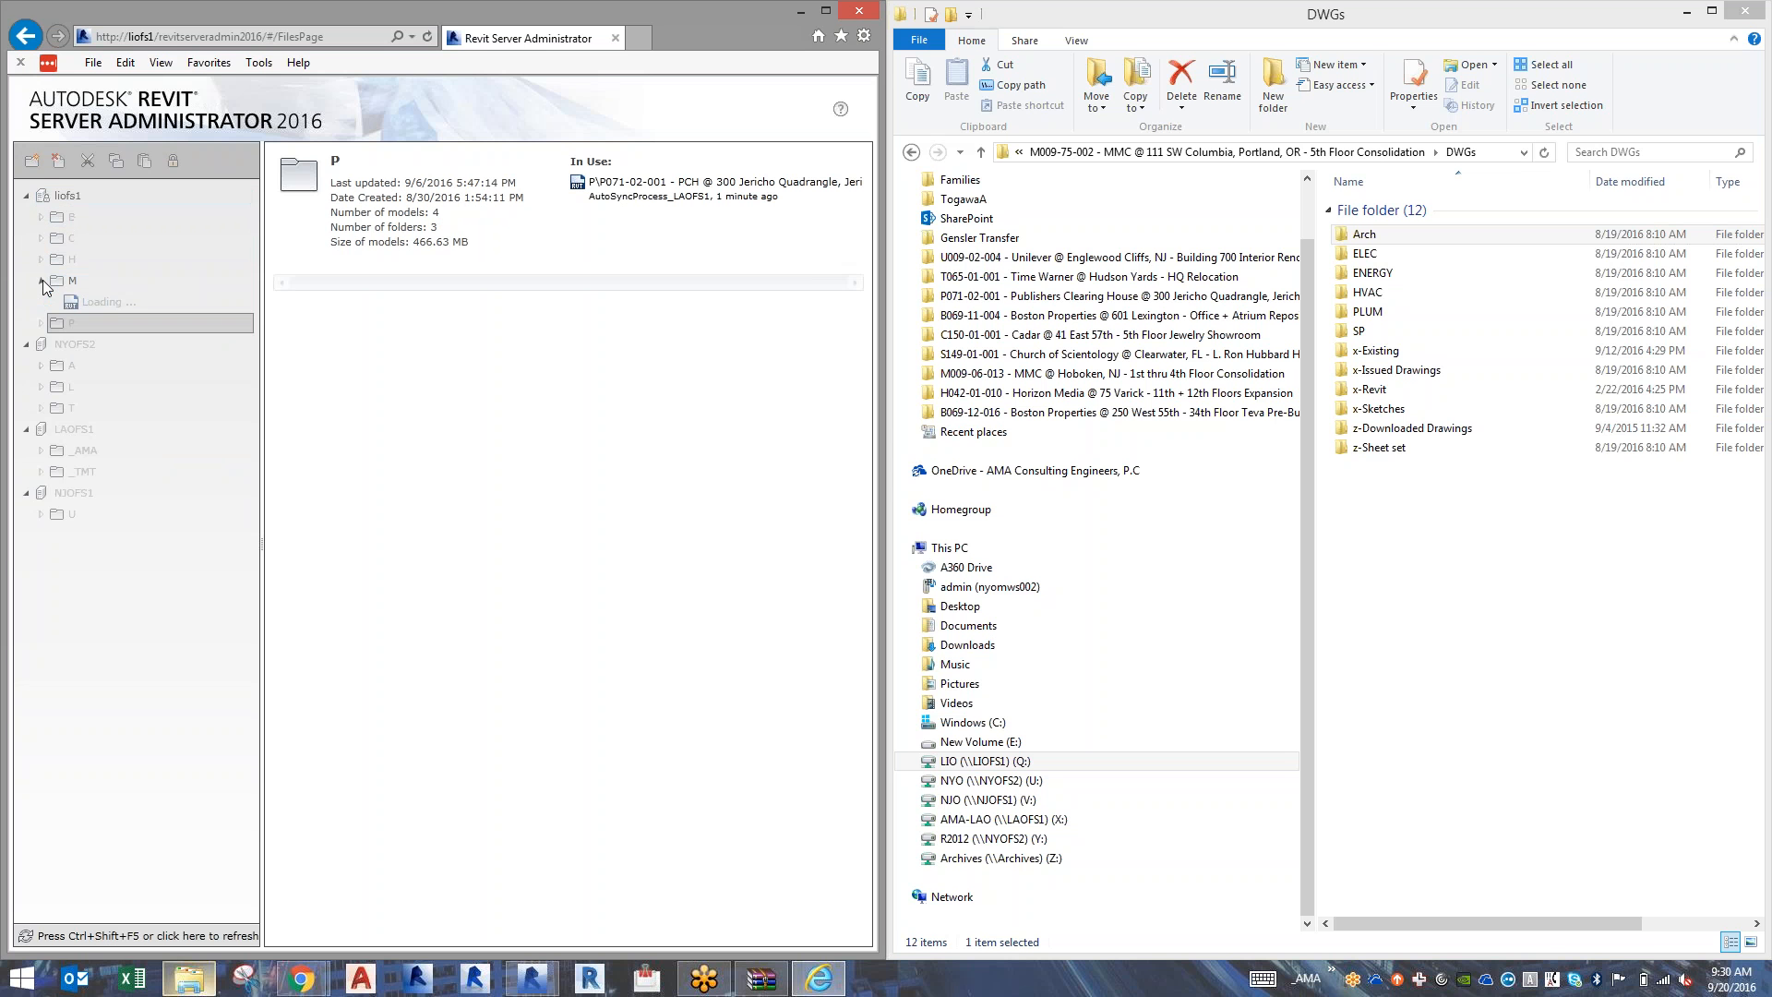
click(32, 162)
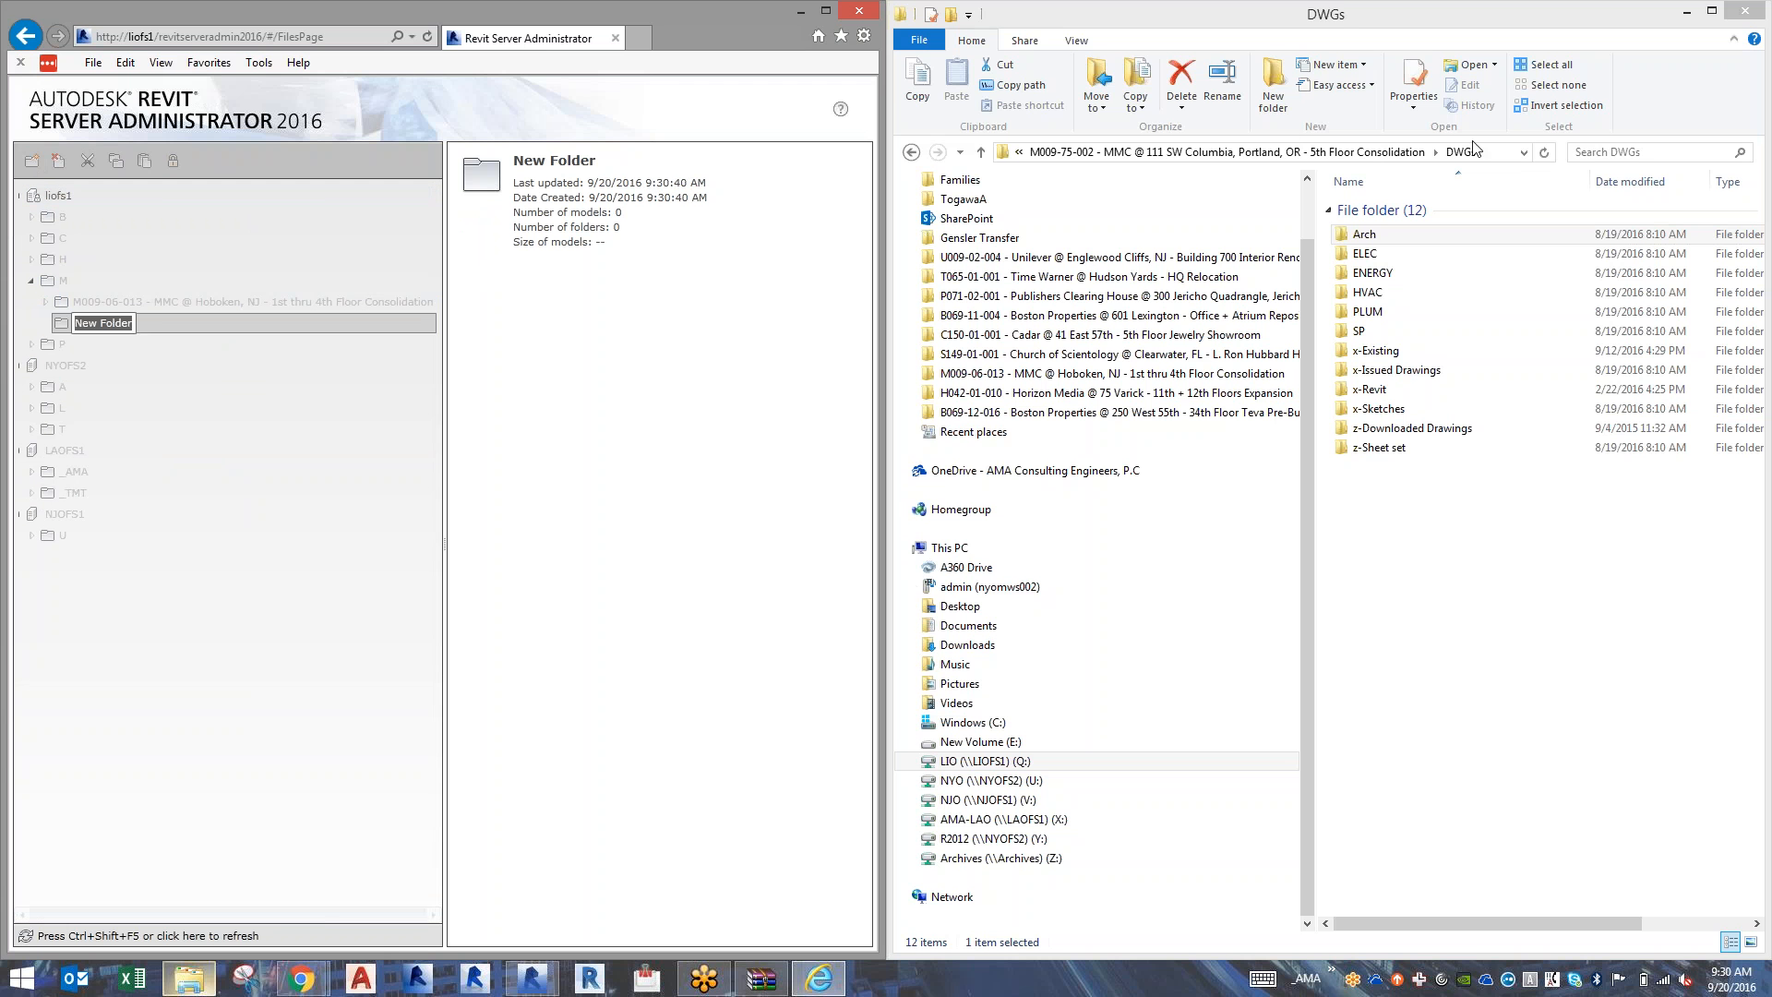
click(1513, 153)
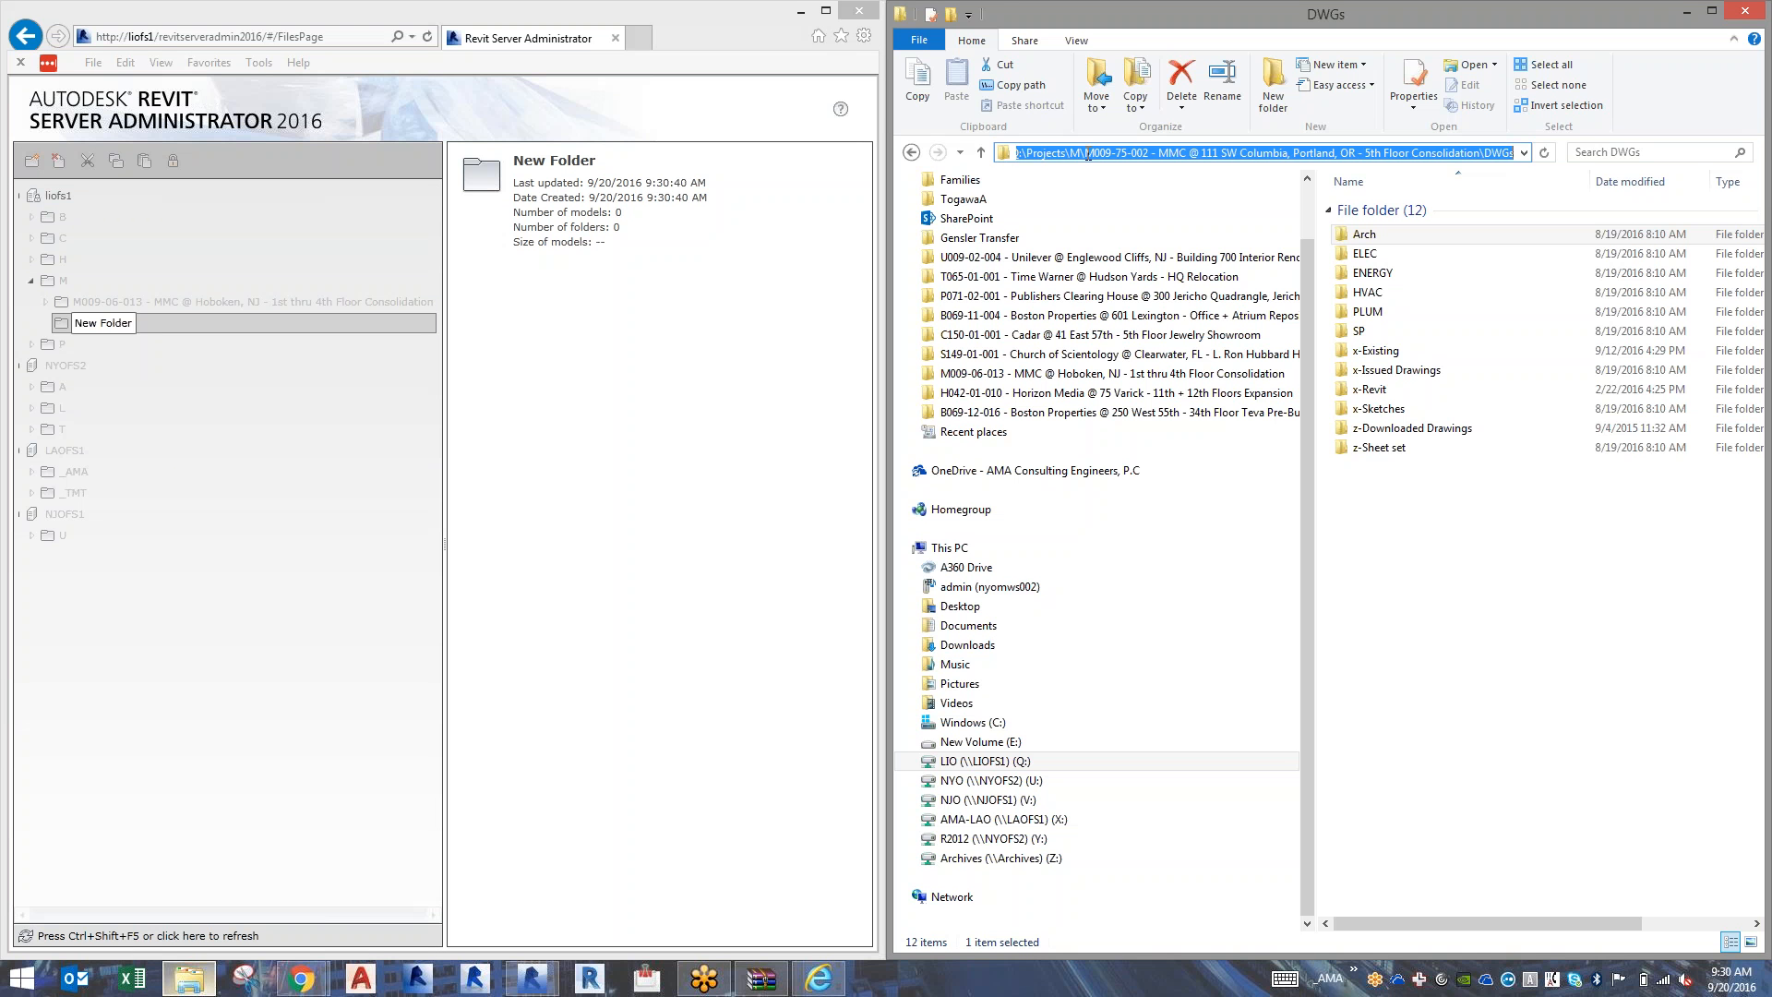
drag(1087, 154, 1482, 141)
key(ctrl+c)
Name the new server folder with the copied M009-75-002 project folder name, replacing the default text.
click(111, 325)
key(BackSpace)
key(BackSpace)
key(BackSpace)
key(BackSpace)
key(BackSpace)
key(BackSpace)
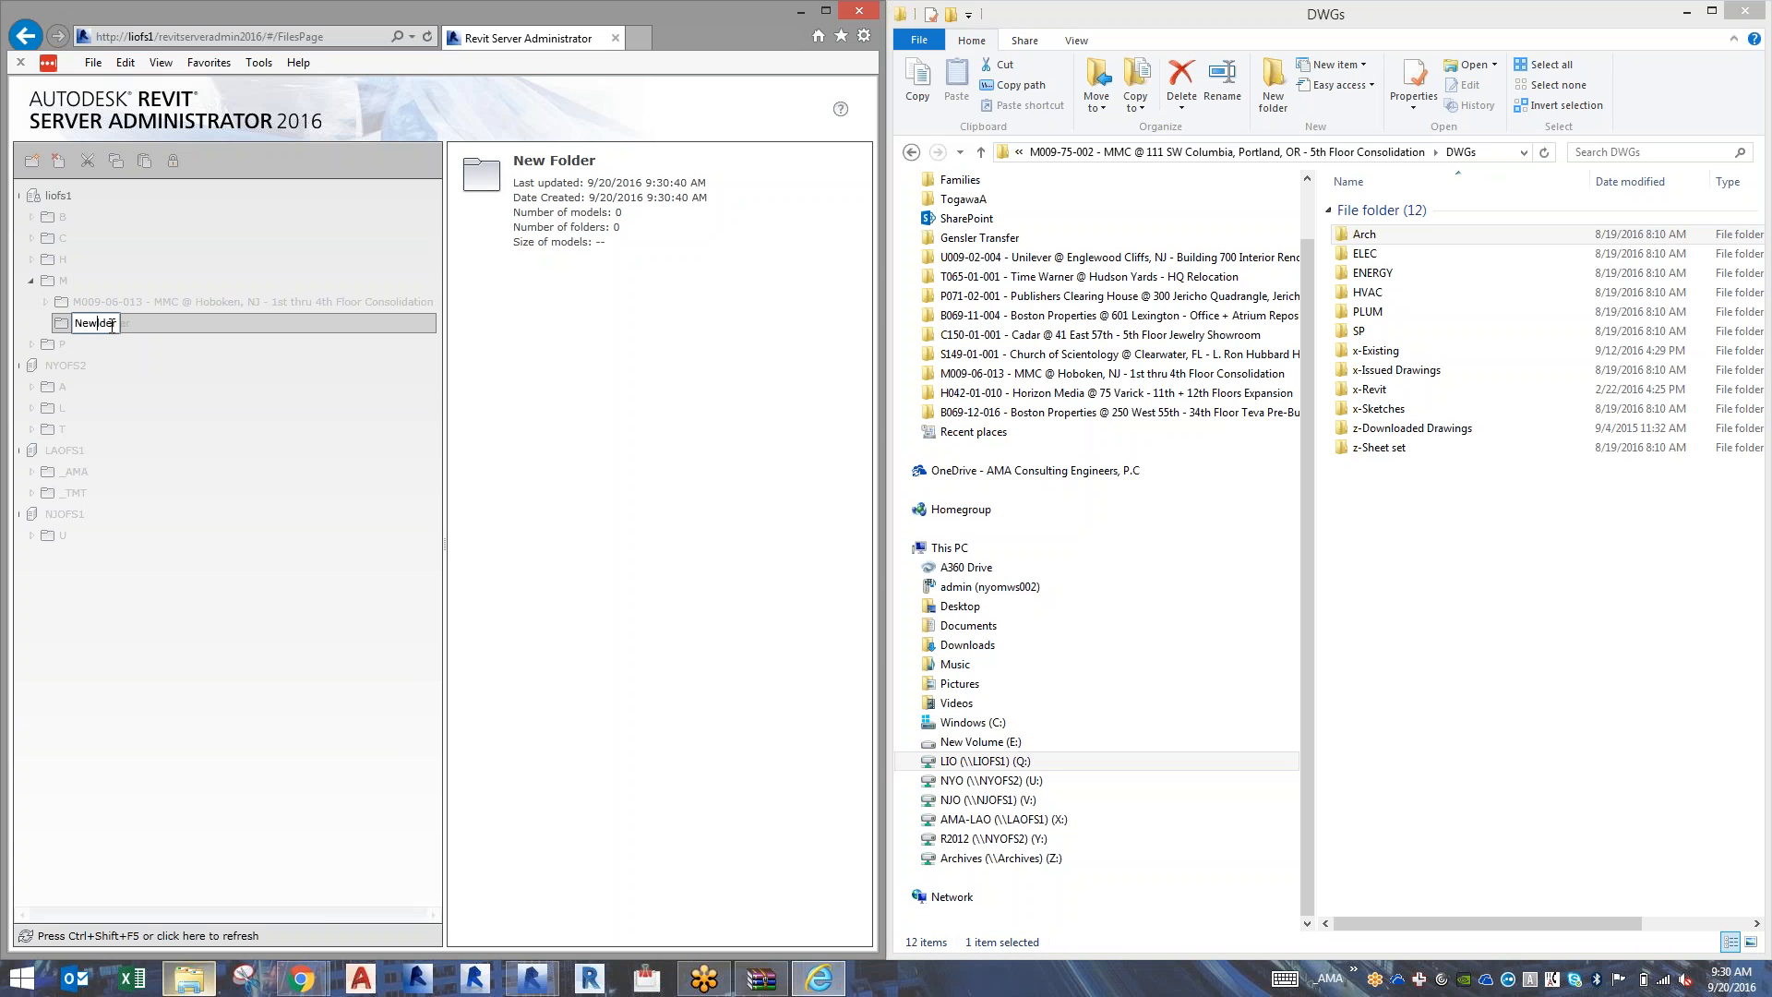
key(BackSpace)
key(BackSpace)
key(BackSpace)
key(BackSpace)
key(ctrl+v)
key(Return)
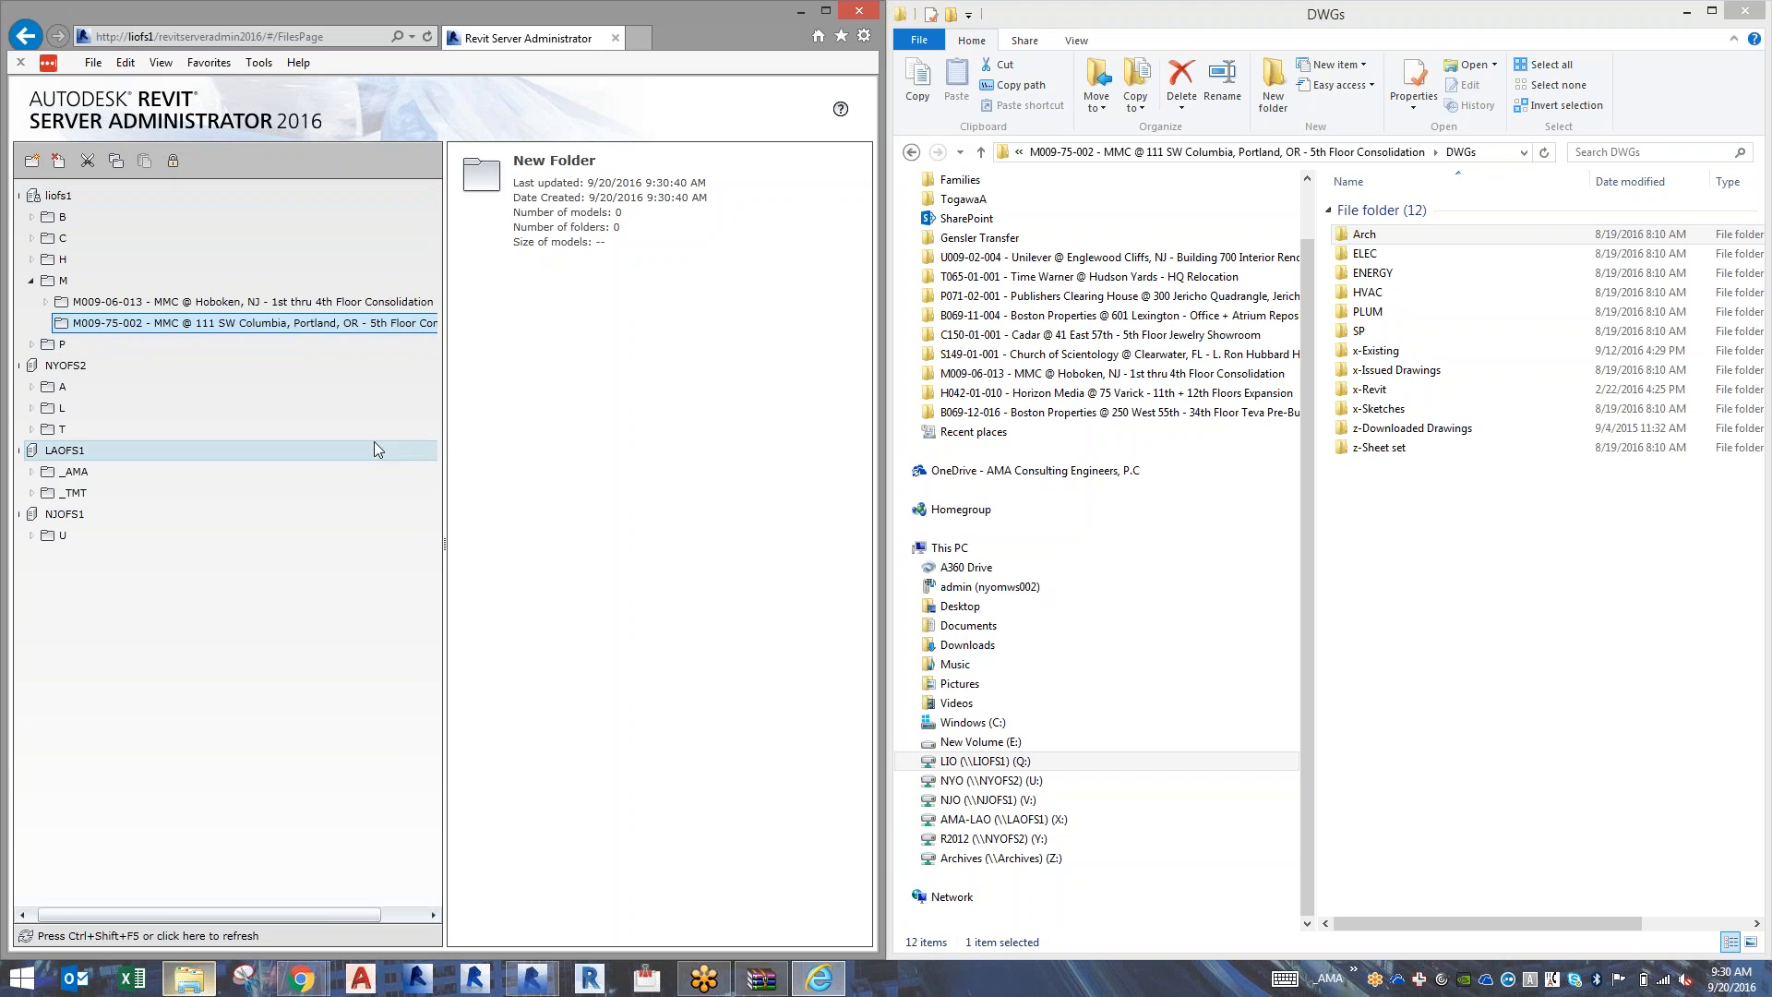
Add a subfolder named ARCH to the M009-75-002 project folder on liofs1, matching the structure of the M009-06-013 project.
drag(446, 440, 528, 438)
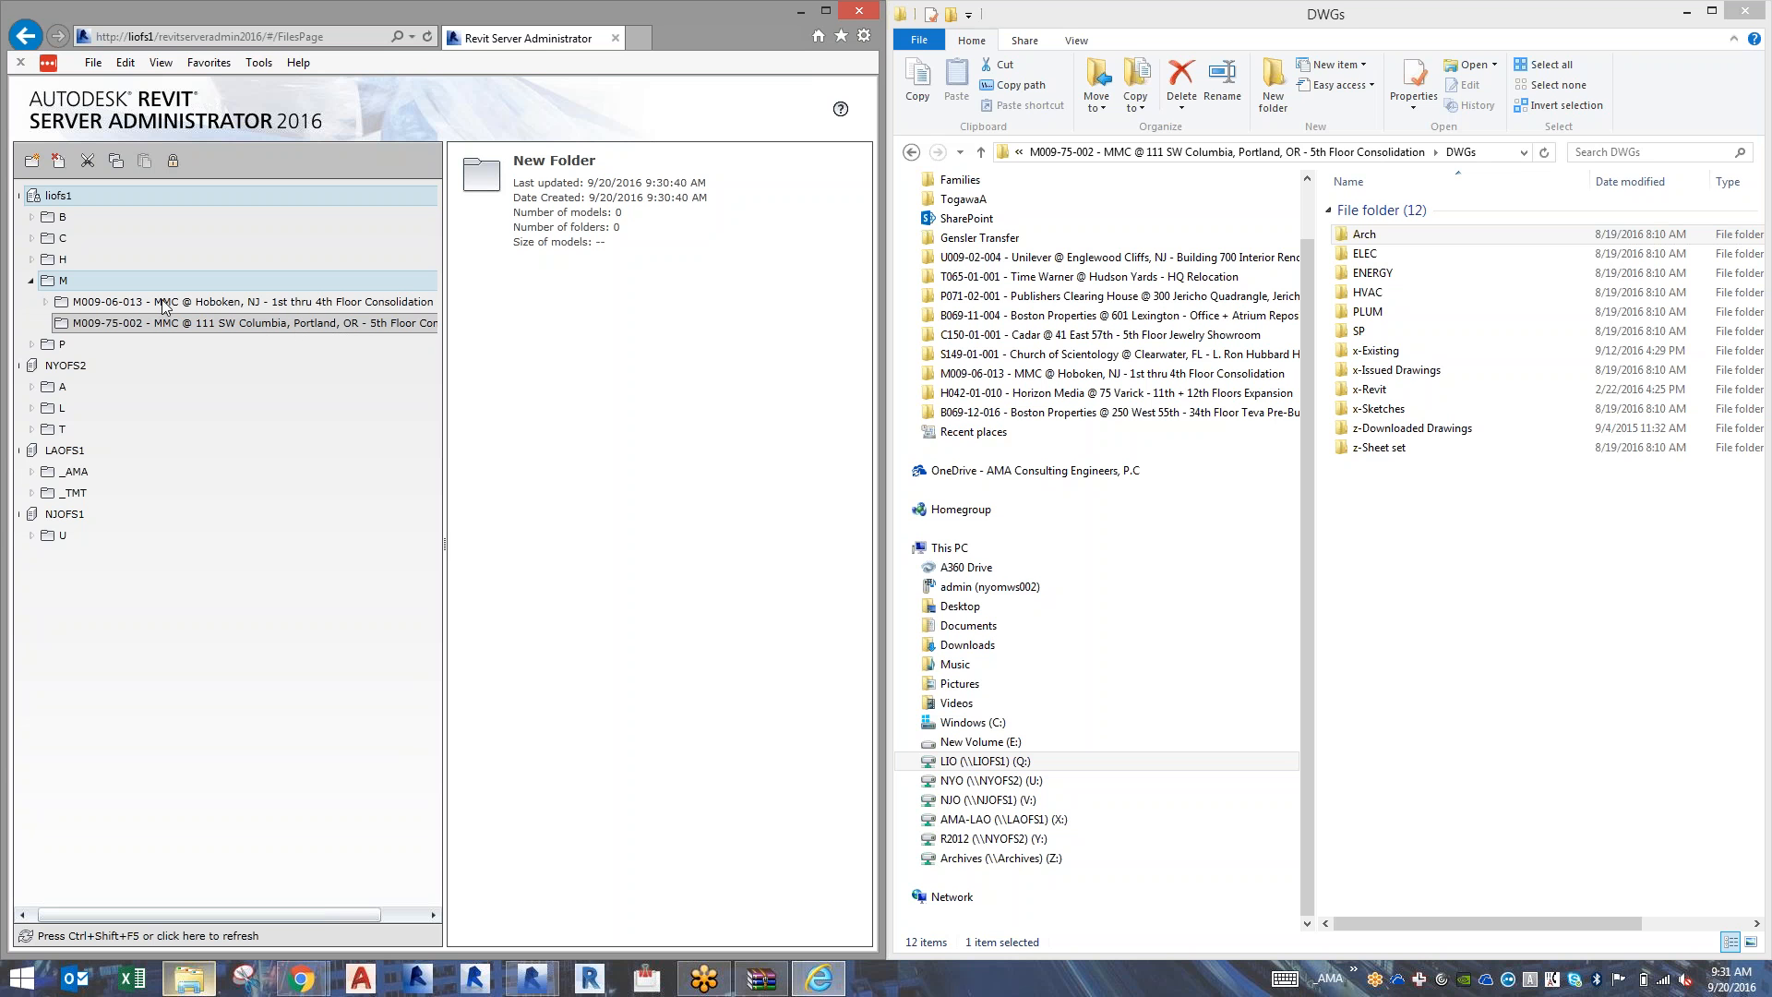
click(45, 301)
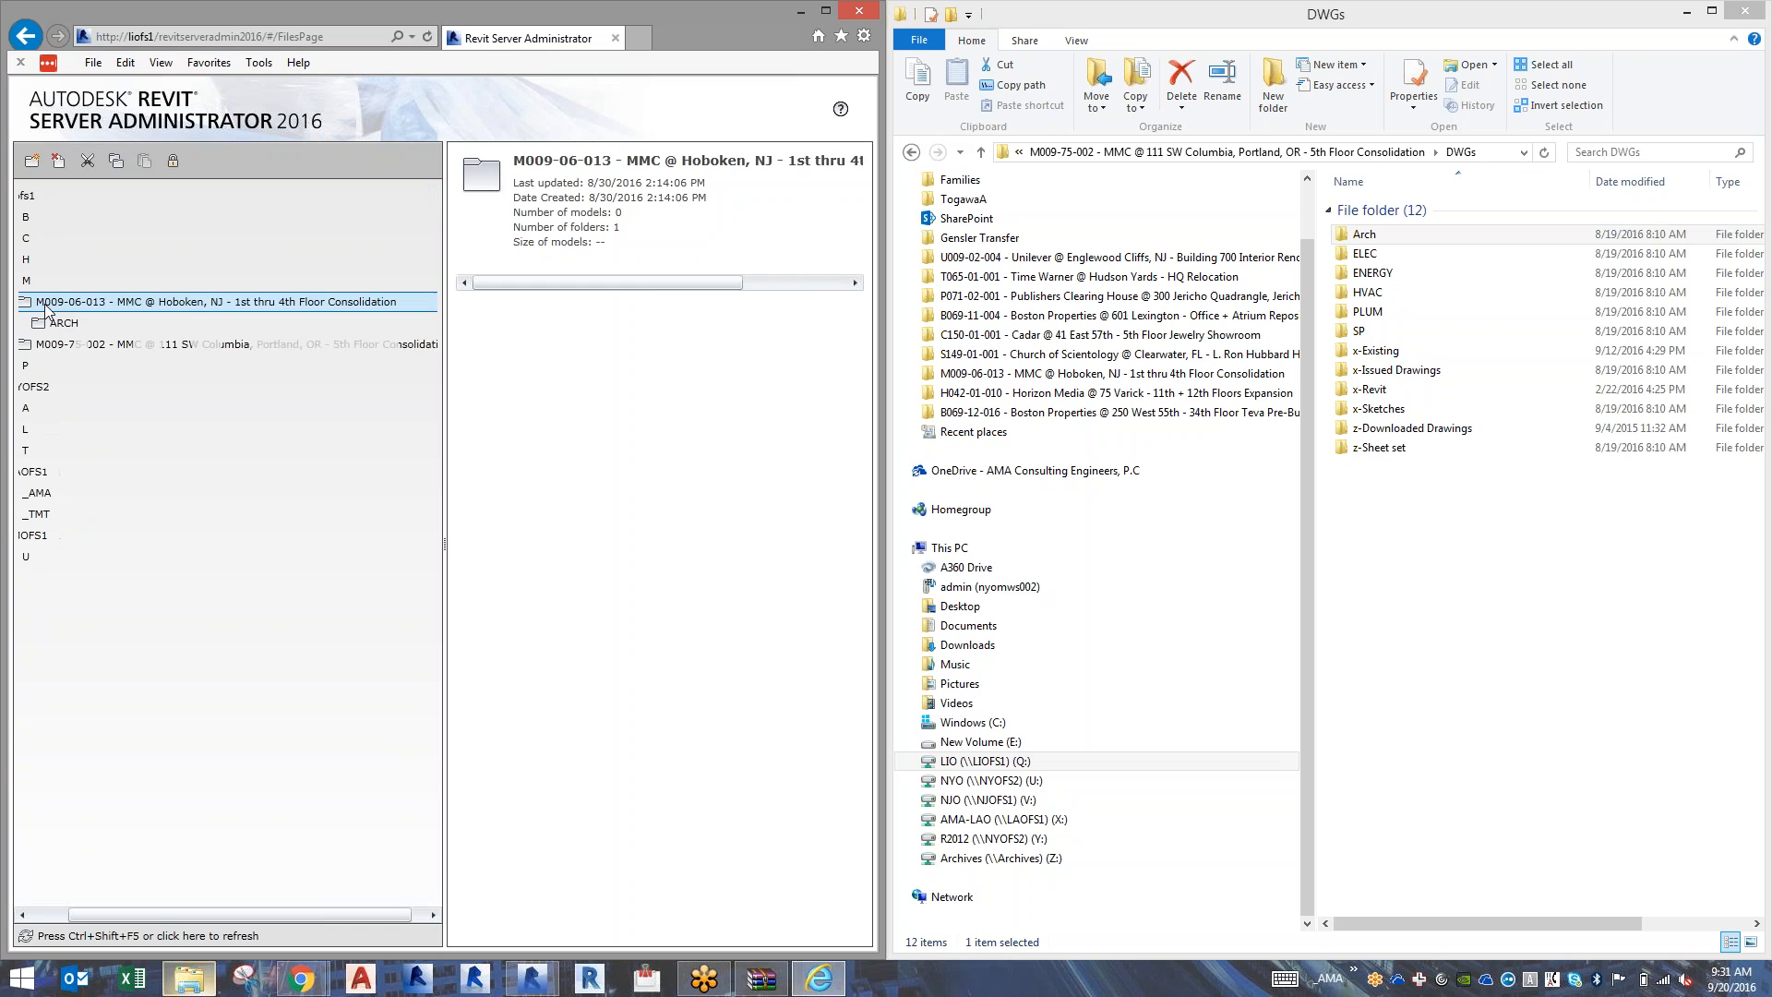
click(63, 915)
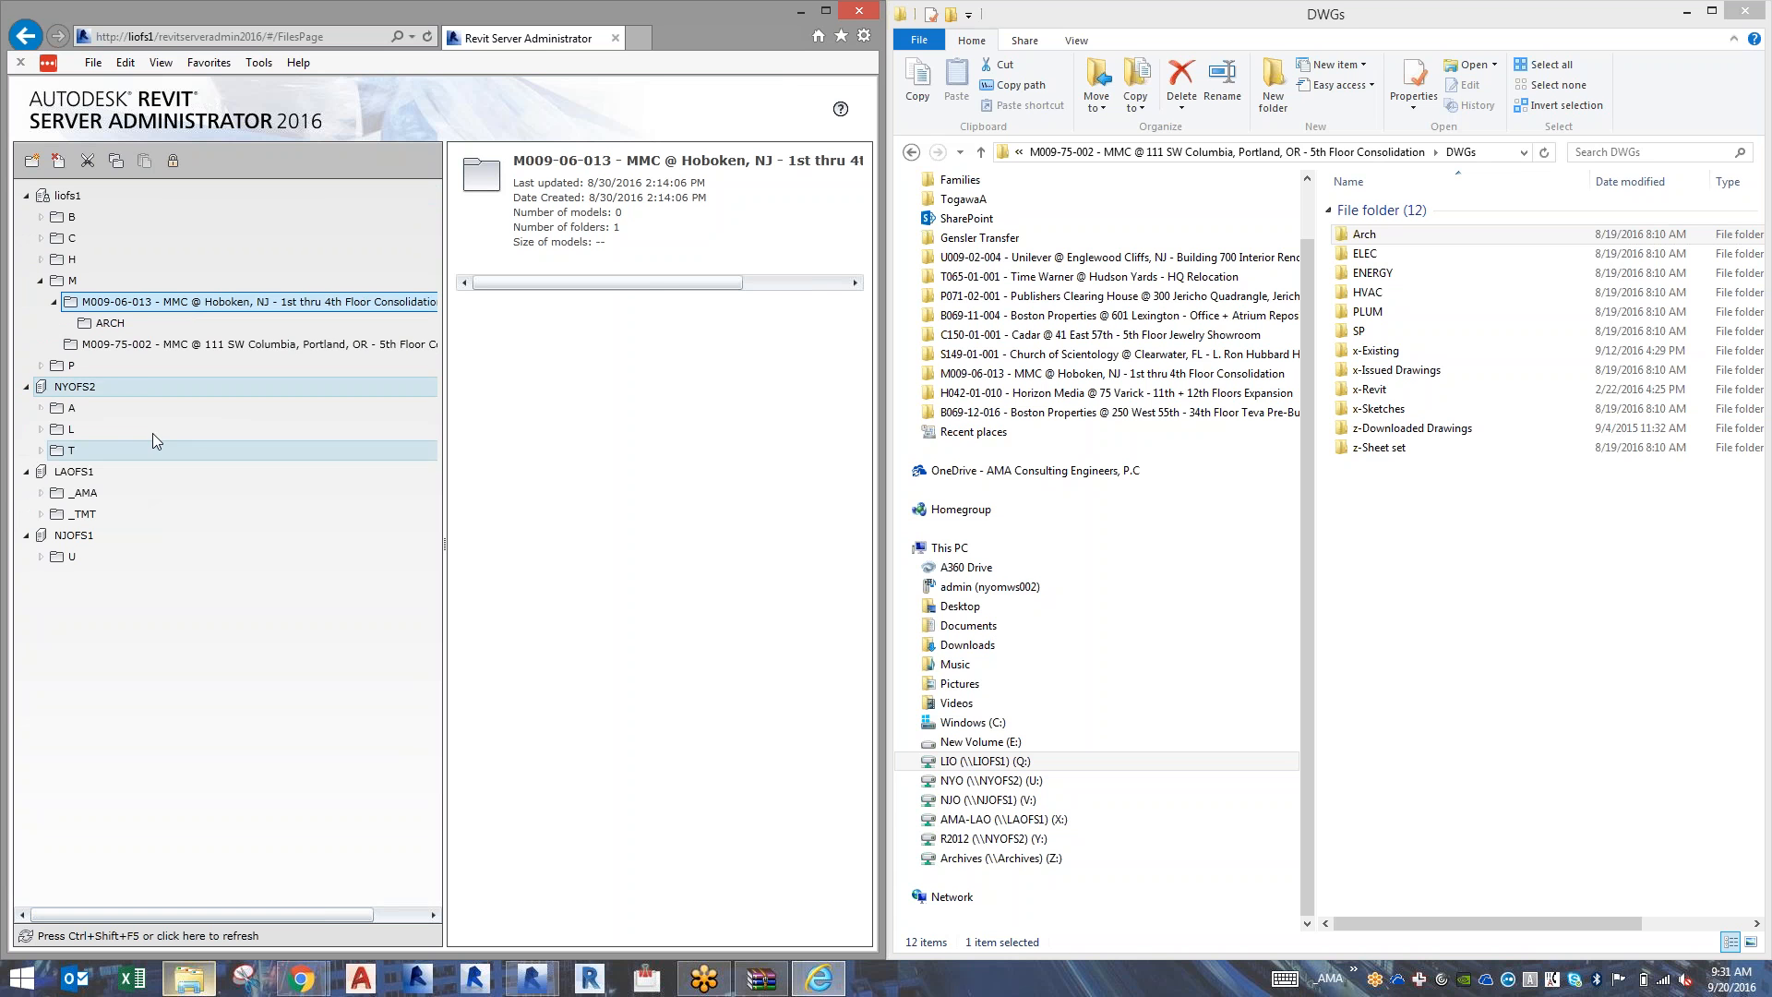
click(123, 345)
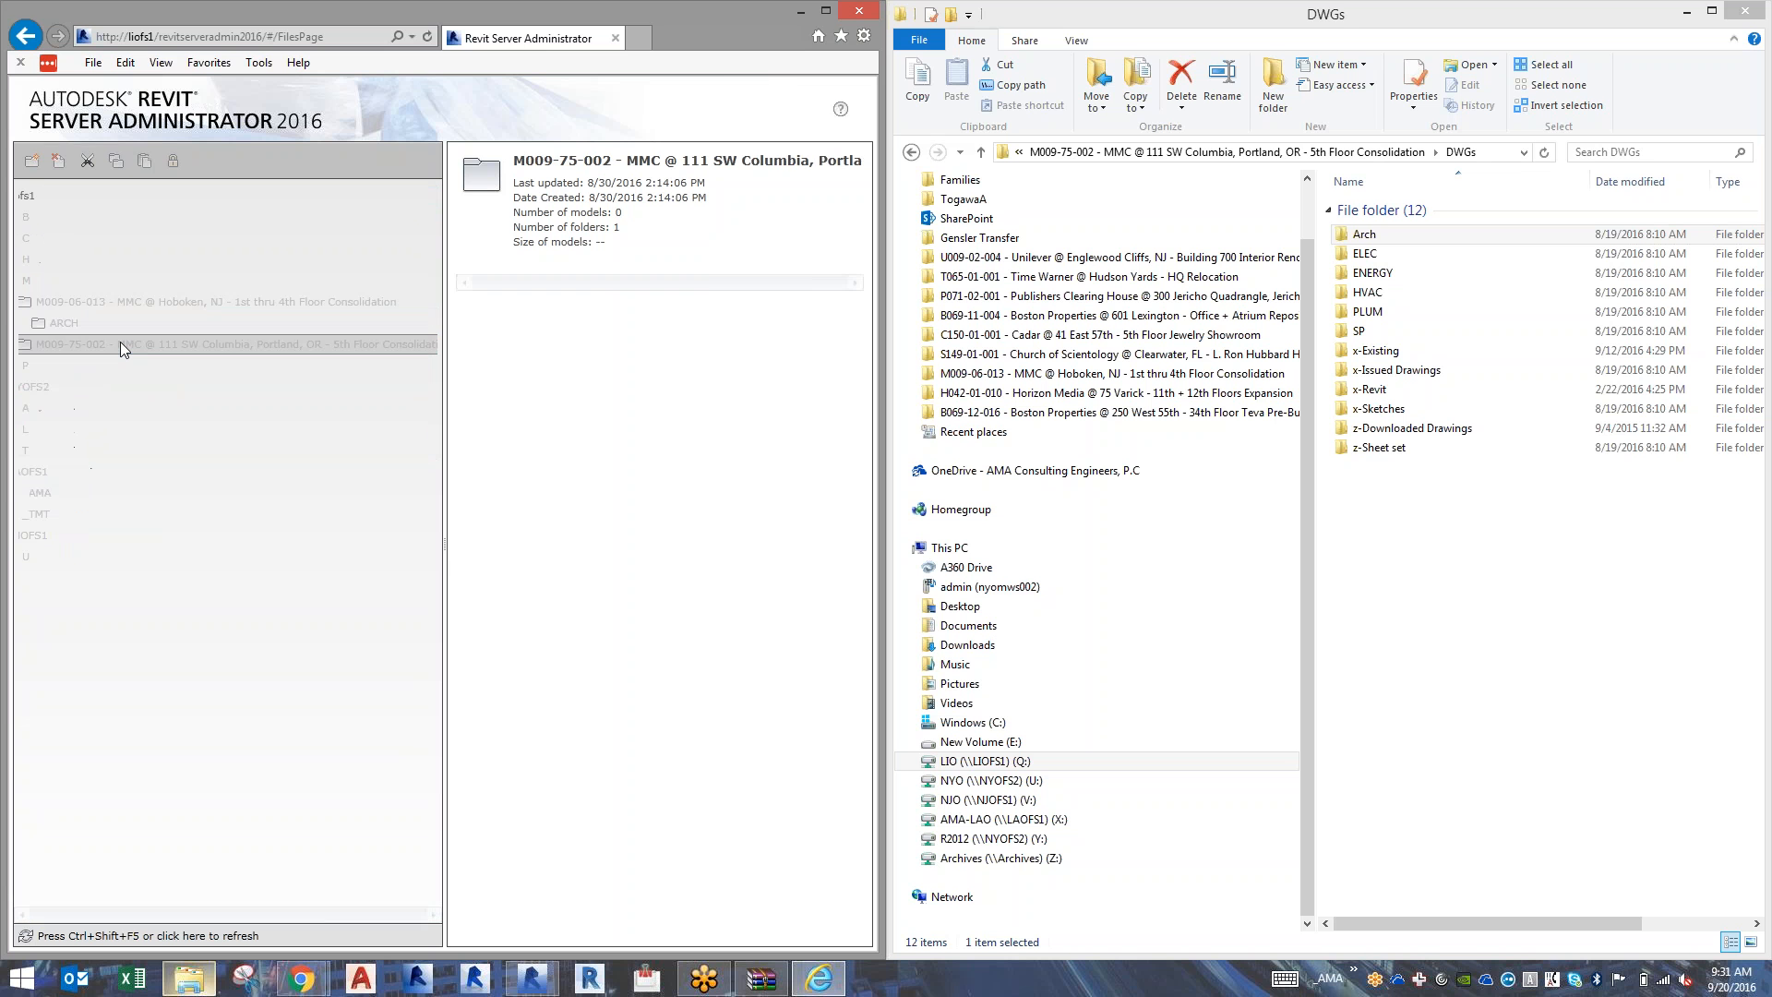
click(31, 160)
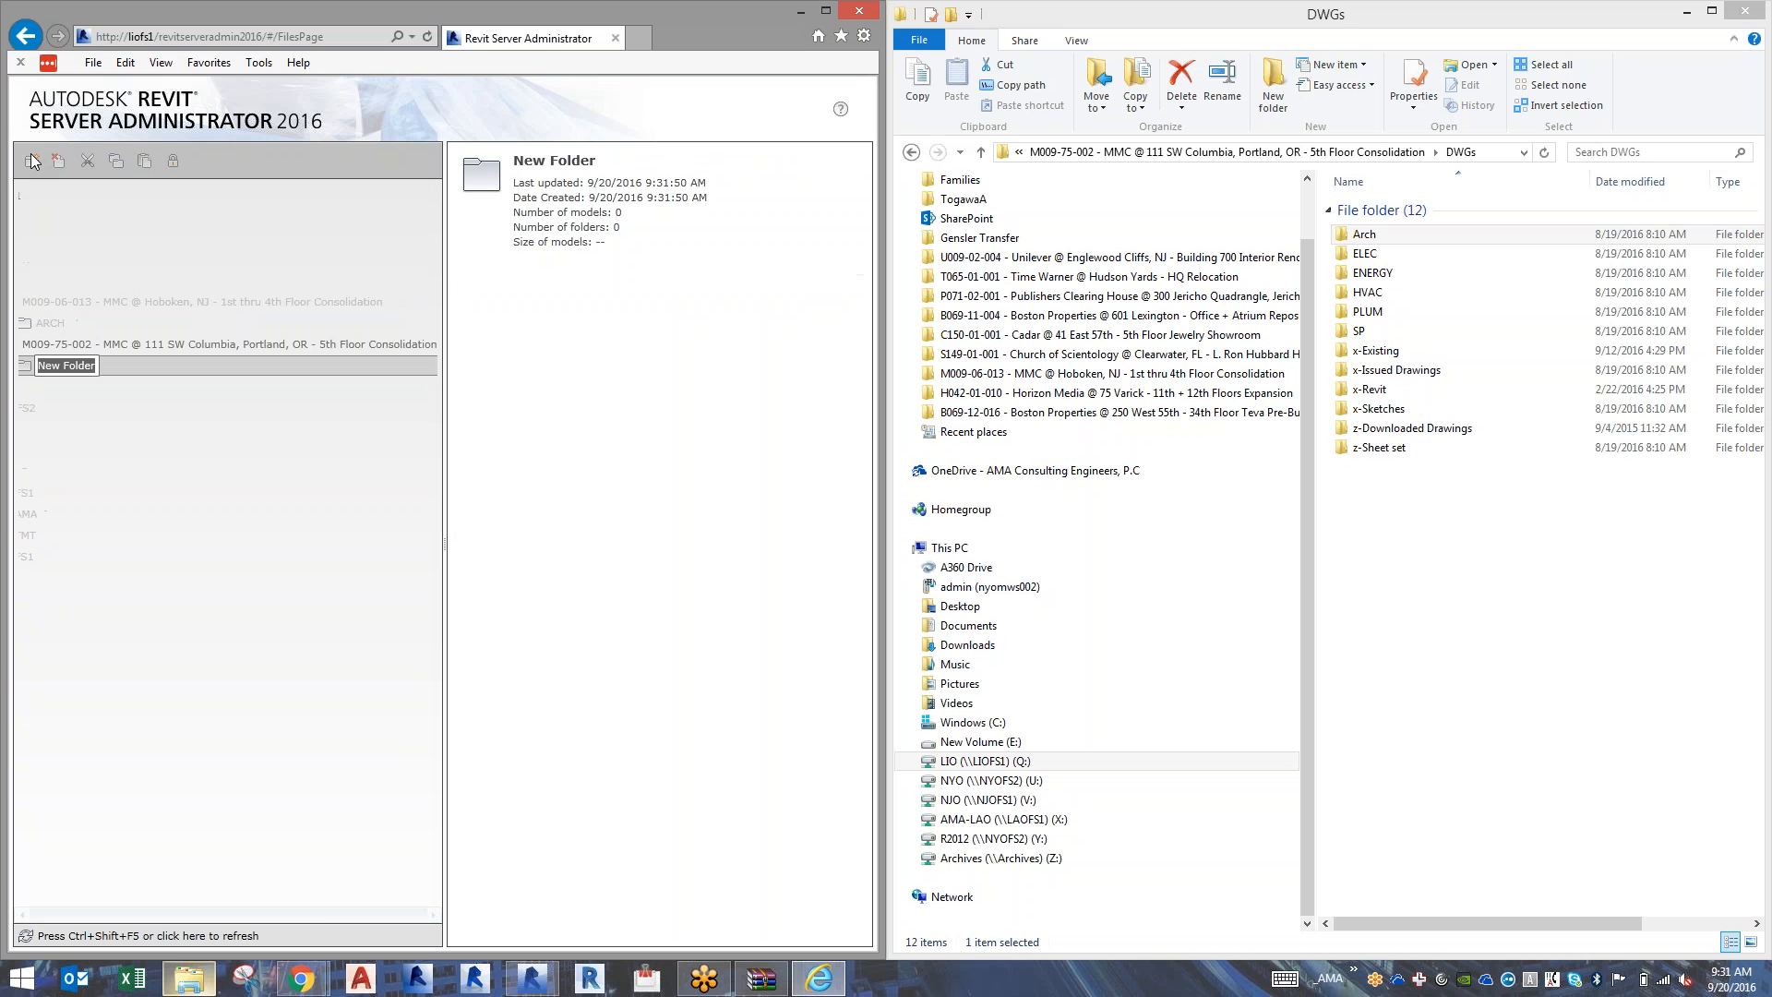
text(ARCH)
key(Return)
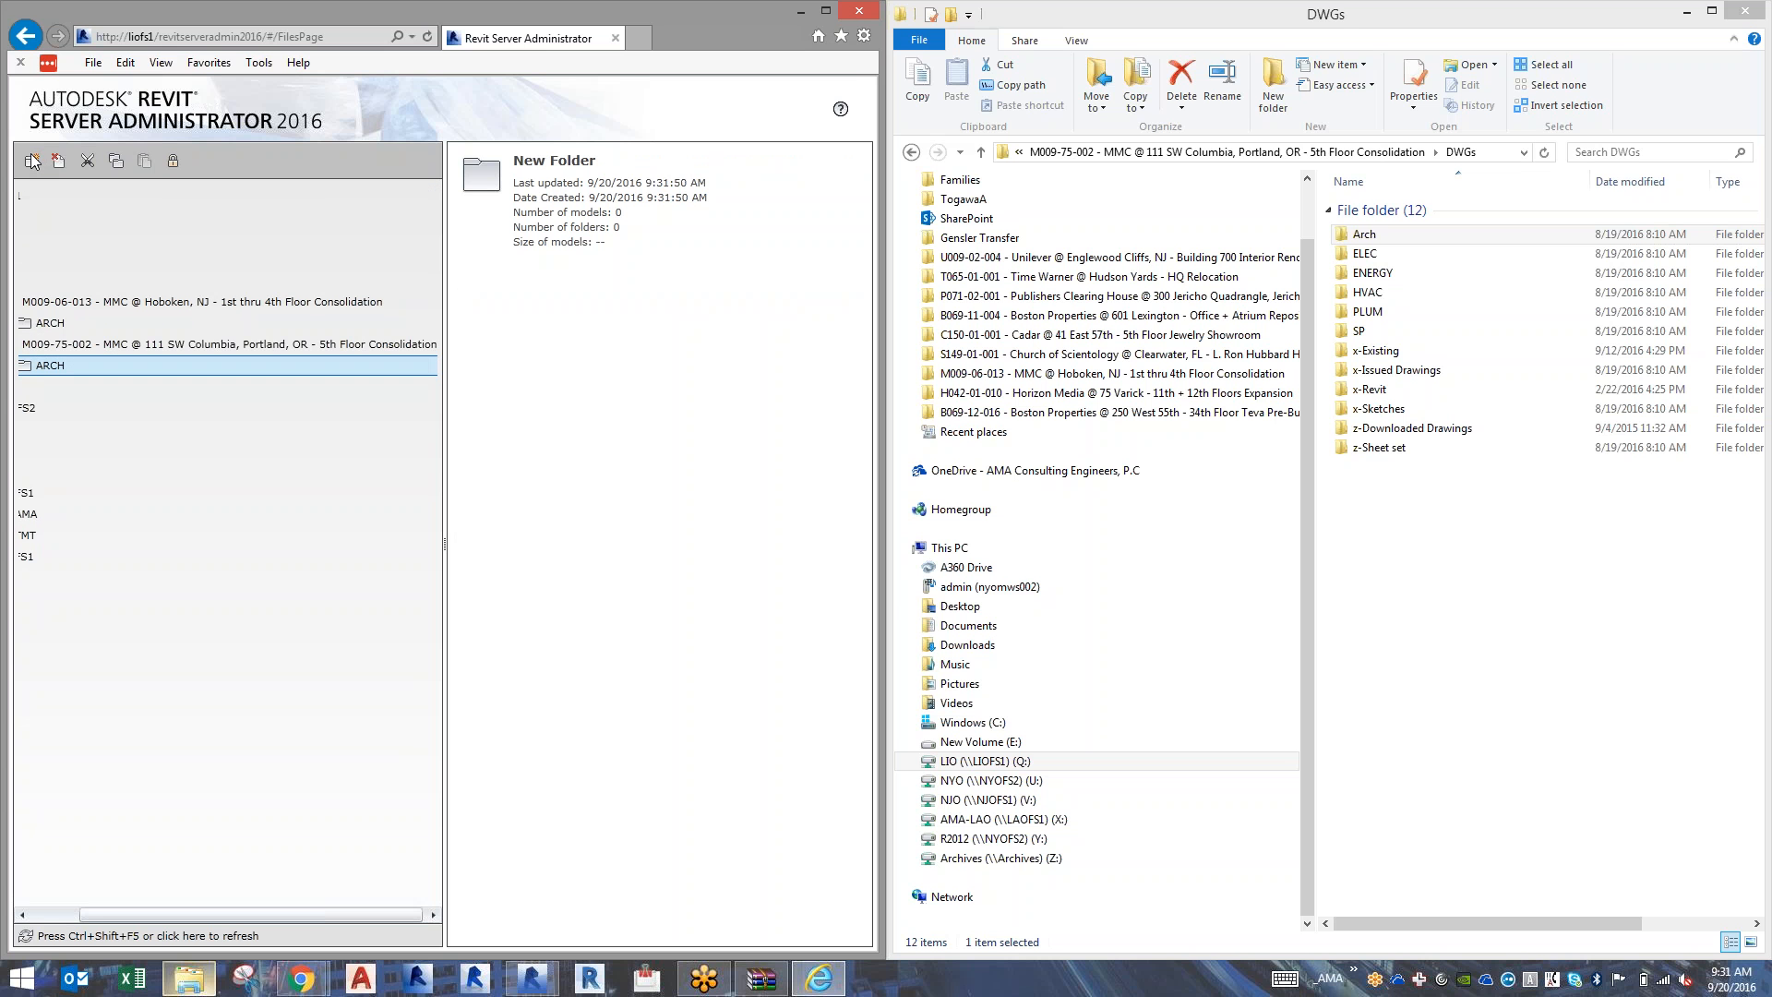
click(43, 917)
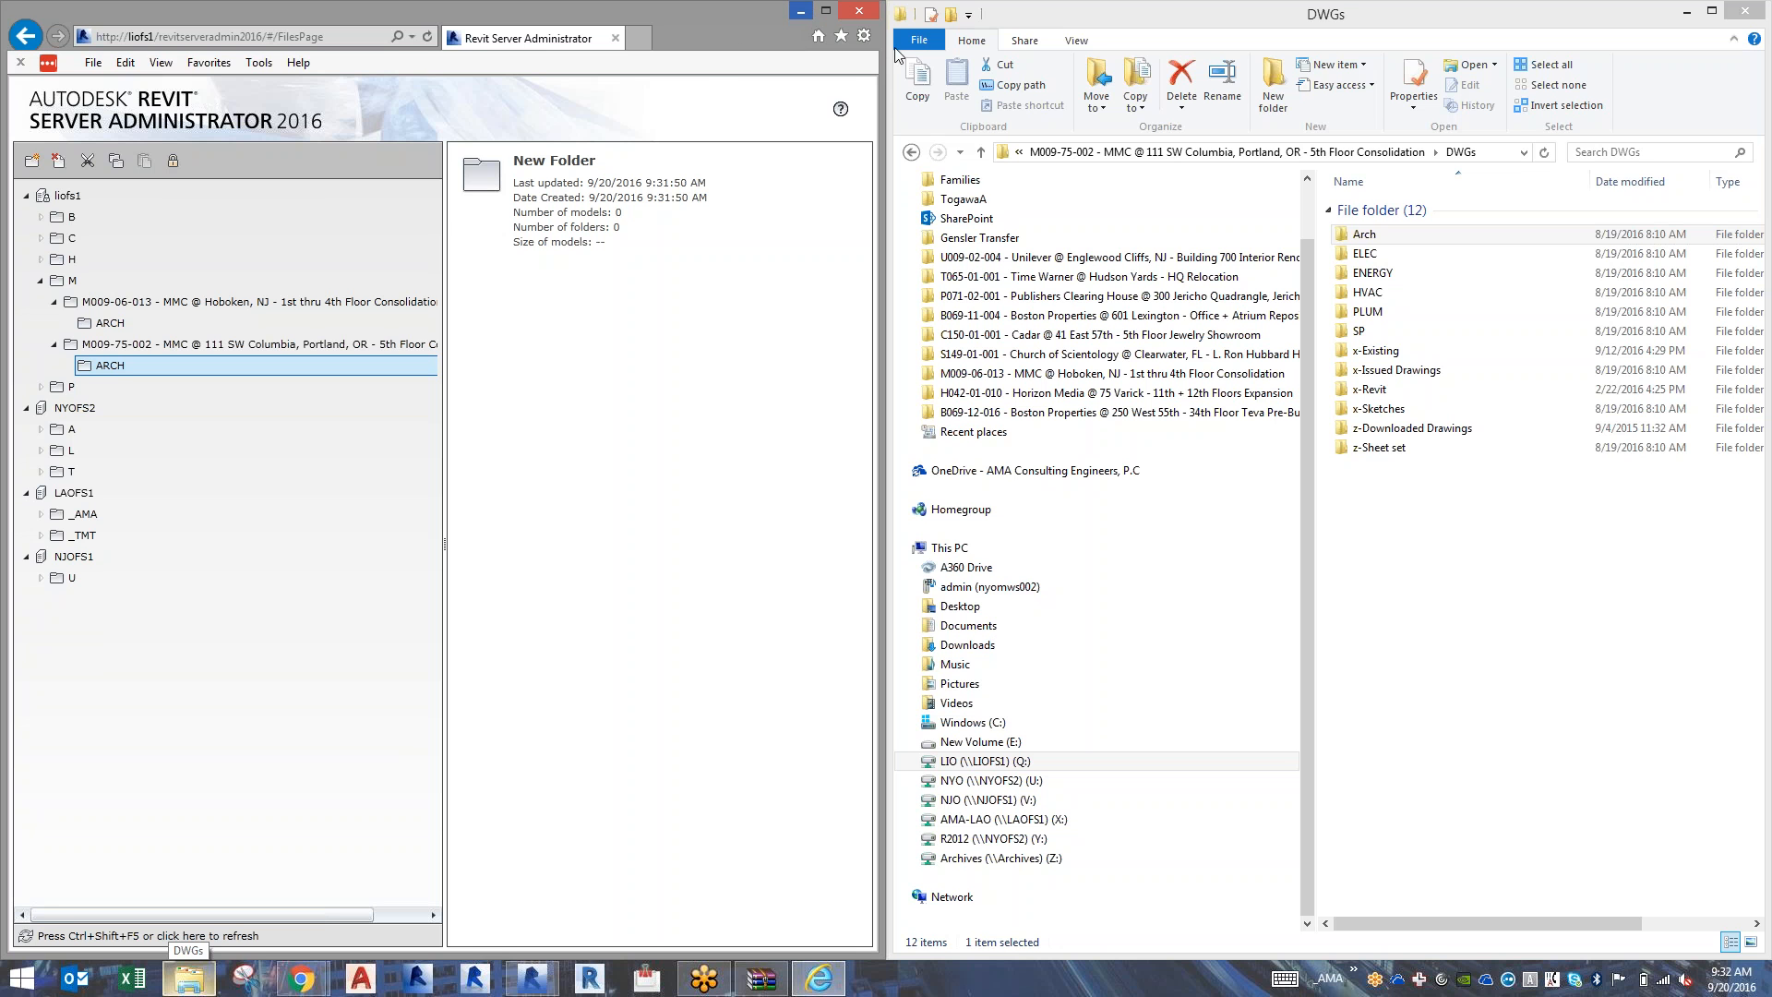
In File Explorer, rename the 2016-02-xx folder inside Arch\Orig as 2016-09-20-Revit Model and open it.
double_click(1366, 236)
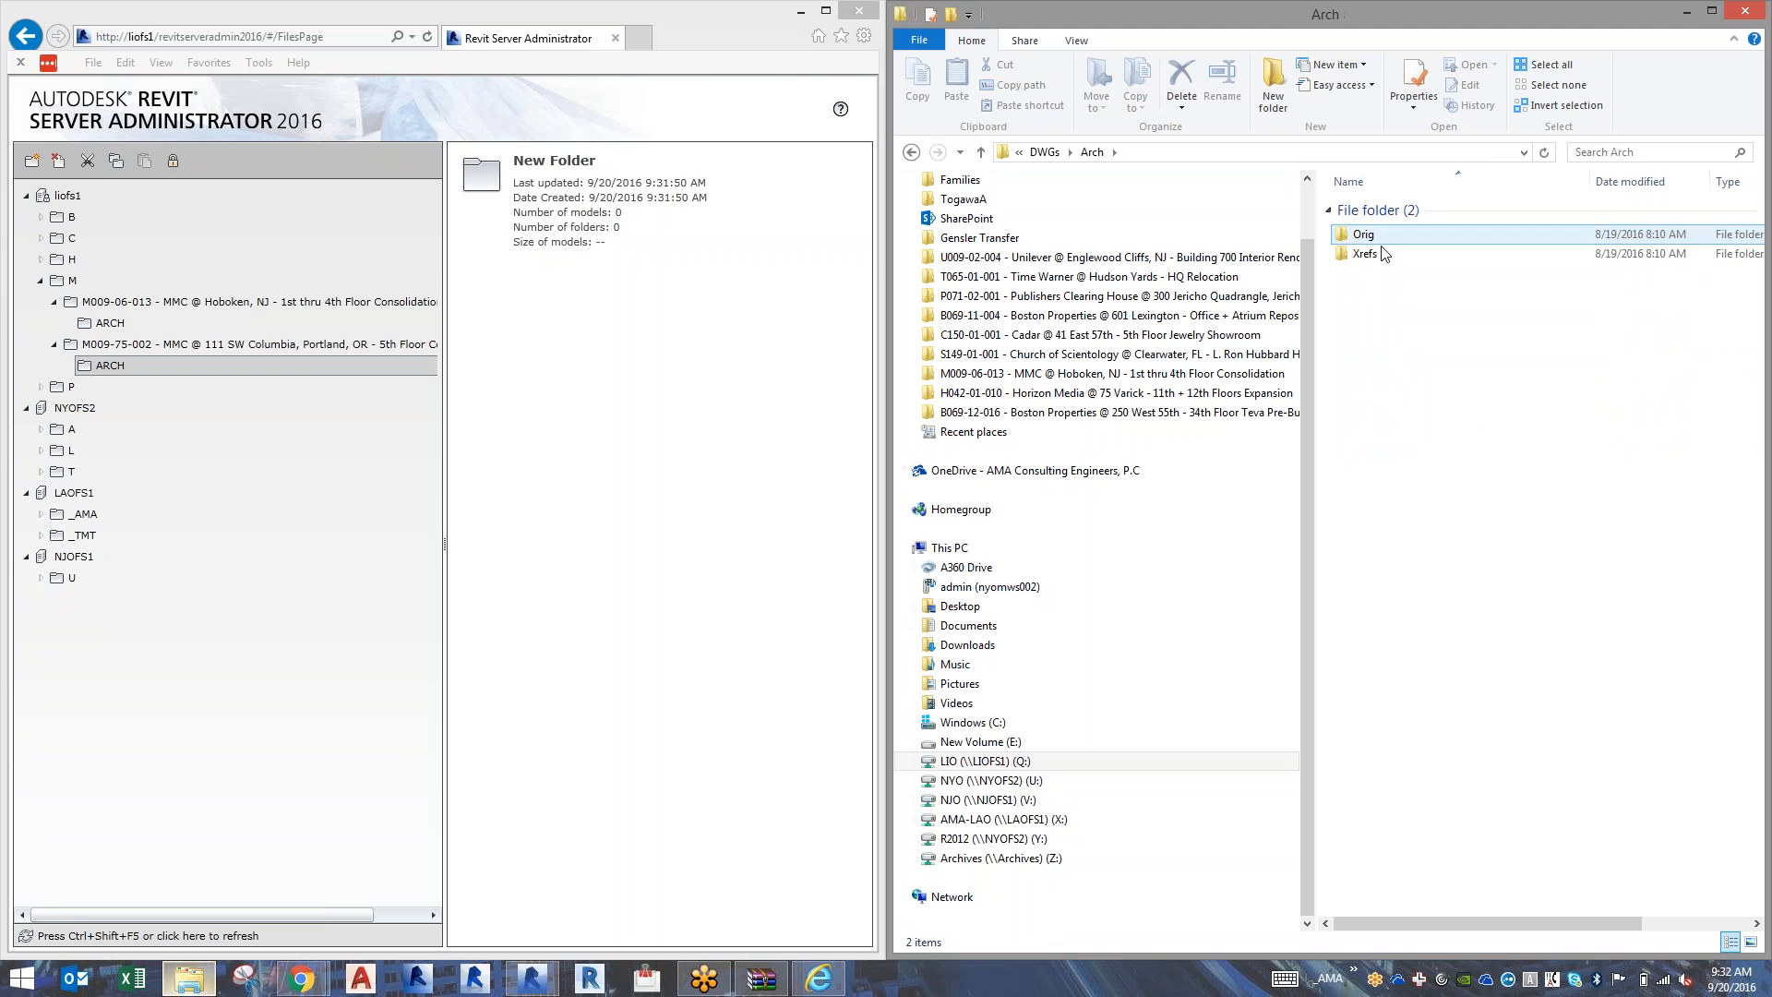
double_click(1383, 236)
click(1383, 242)
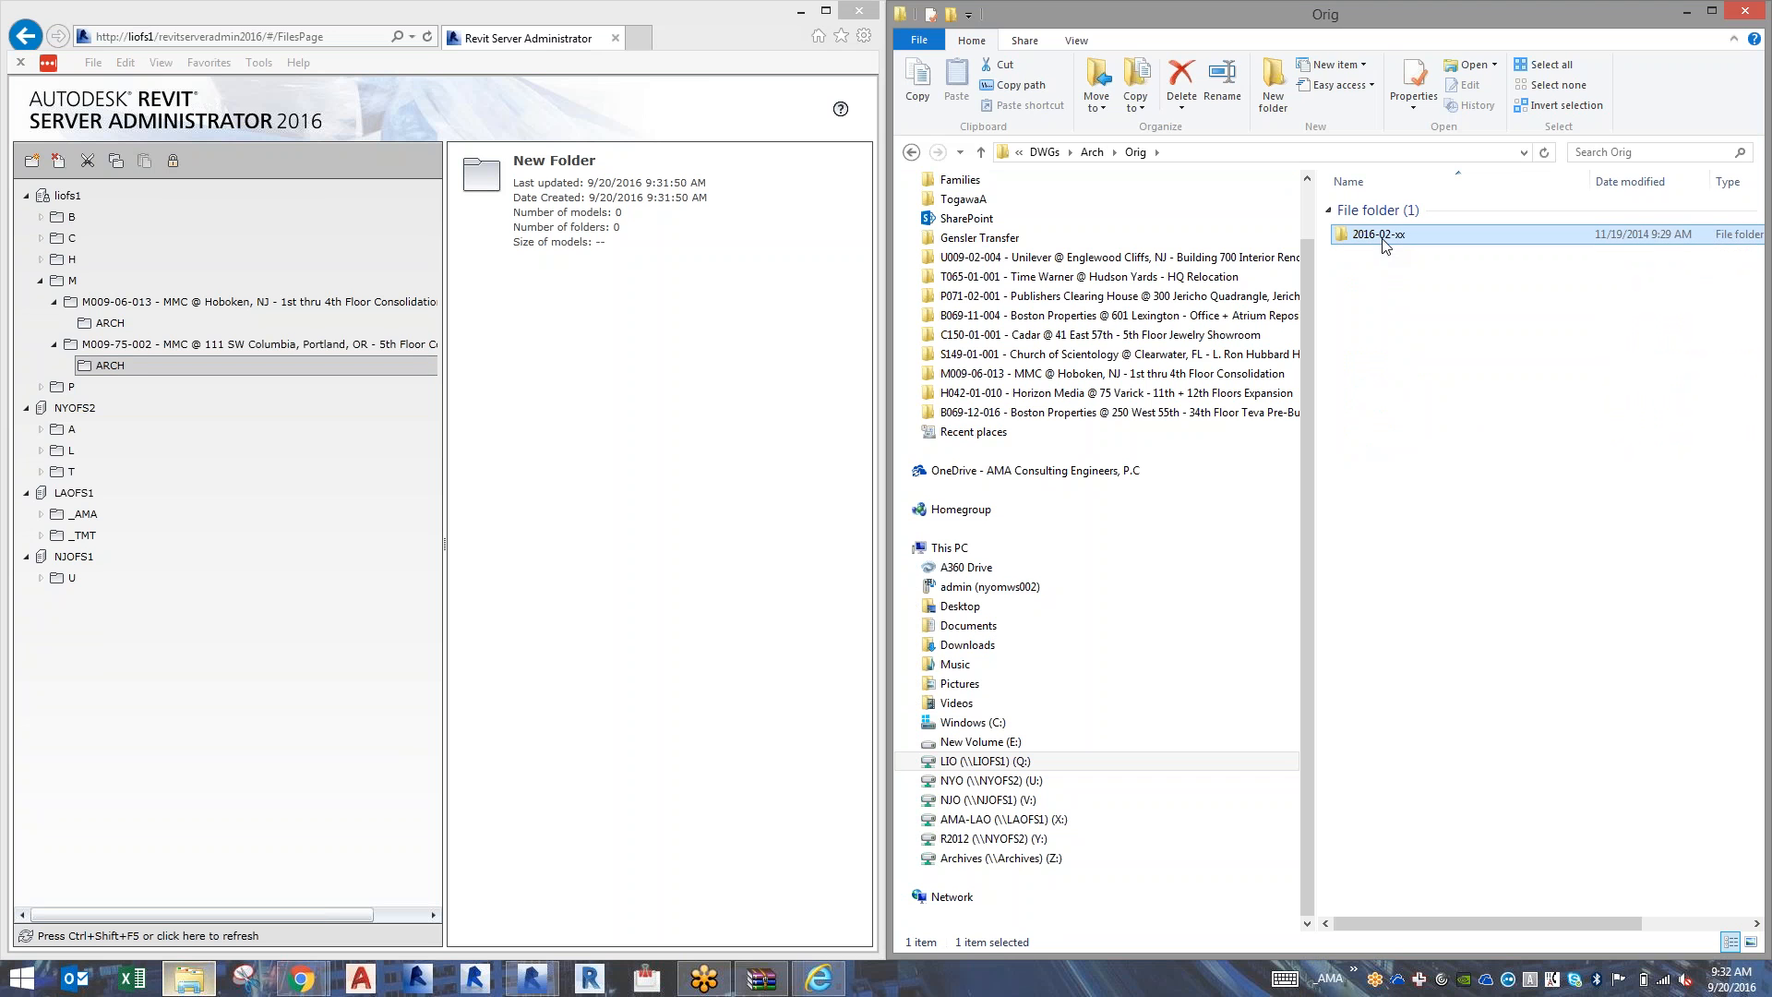
click(1383, 238)
click(1384, 234)
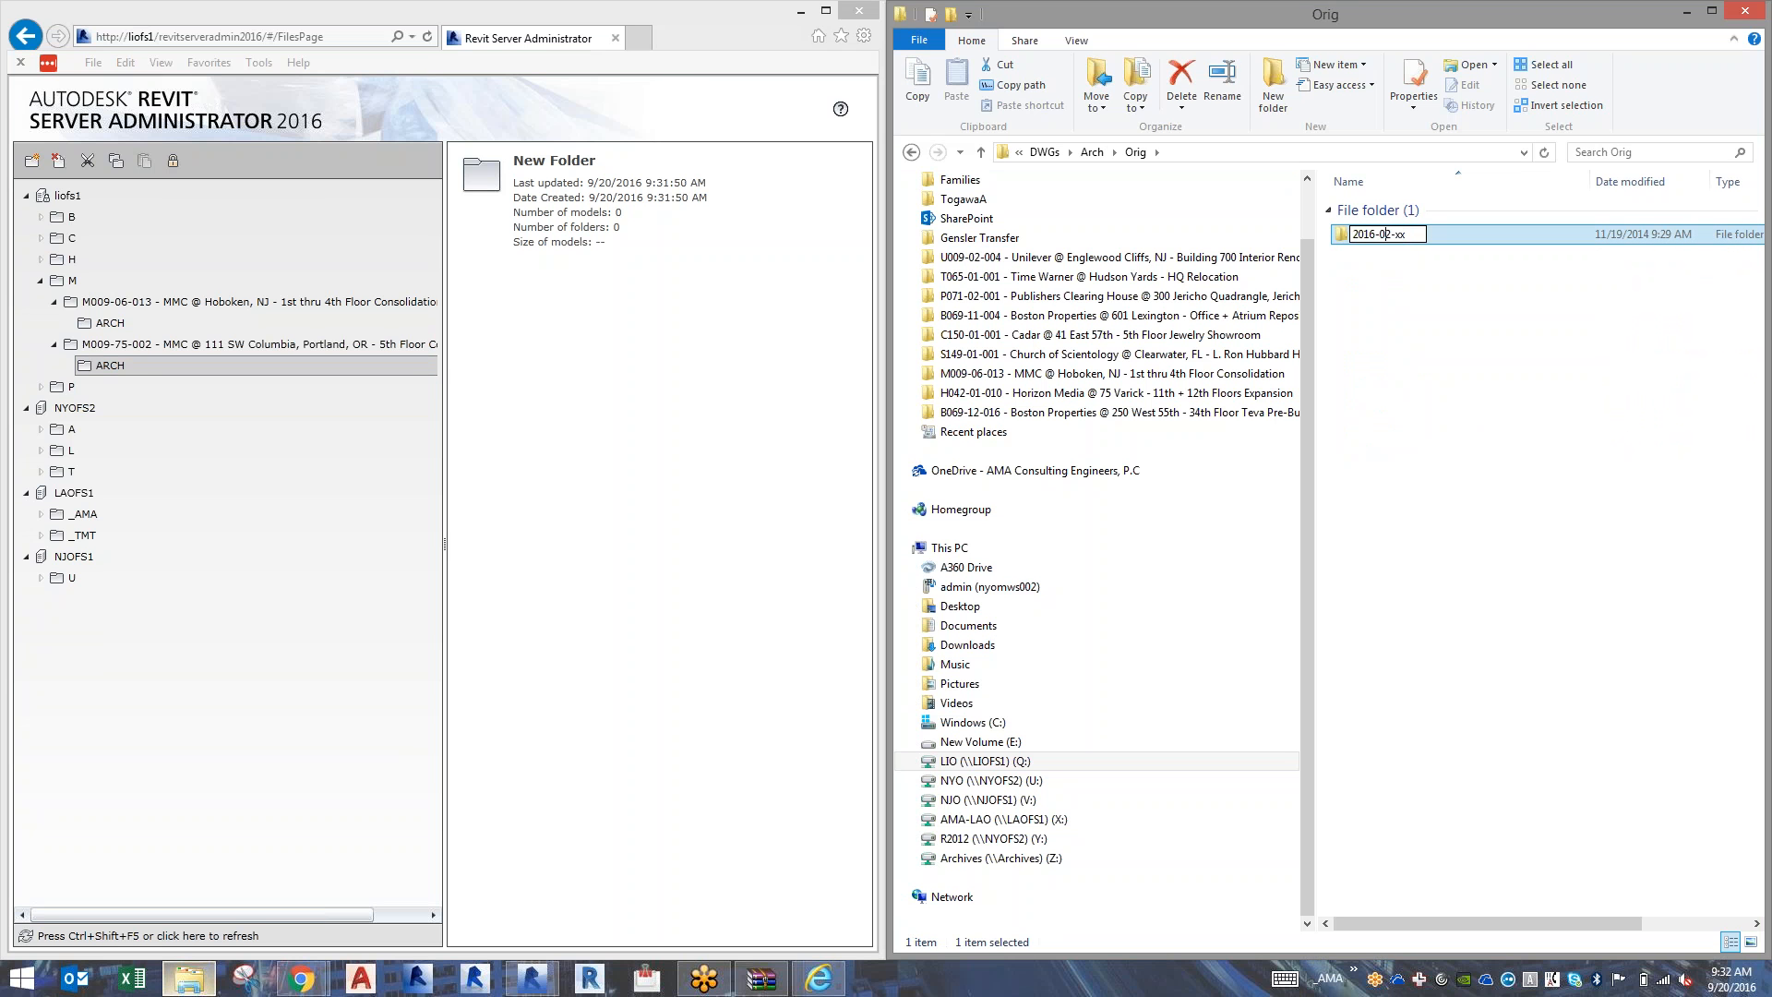
drag(1390, 234, 1399, 235)
text(9-20-Revit Model)
key(Return)
key(Return)
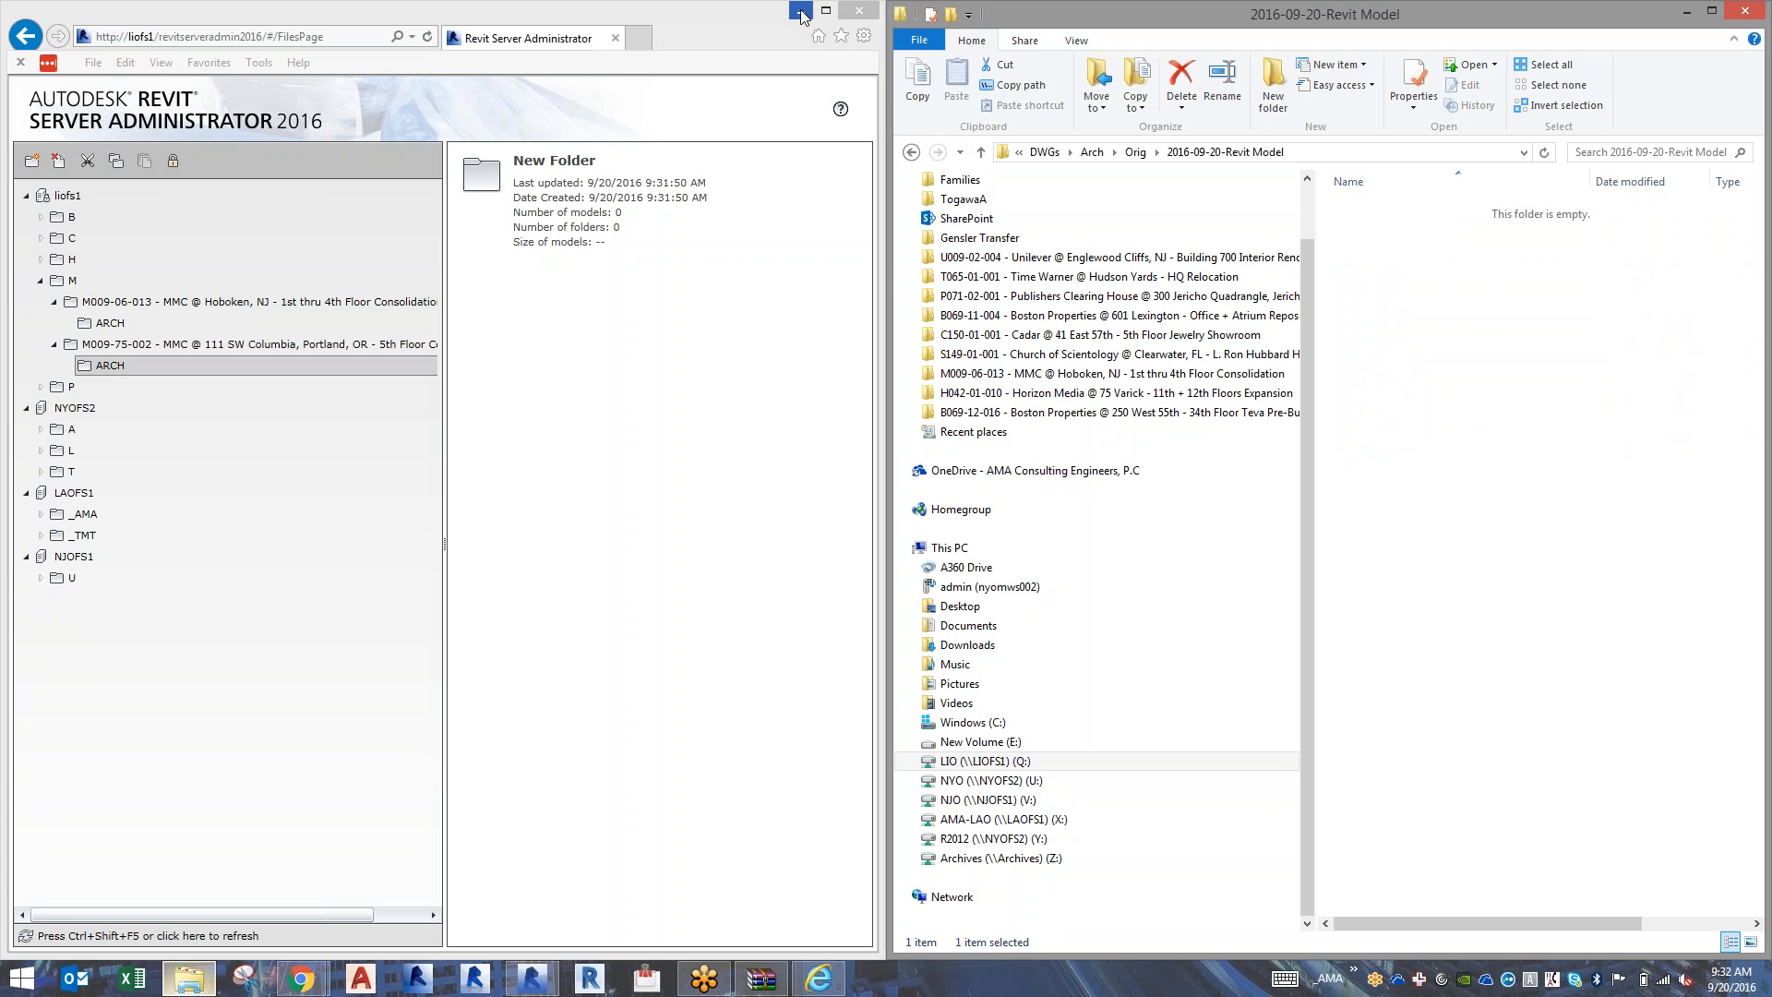
Minimize the server administrator window and paste the copied MMC Portland_detached.rvt from the desktop into the 2016-09-20-Revit Model folder.
click(800, 11)
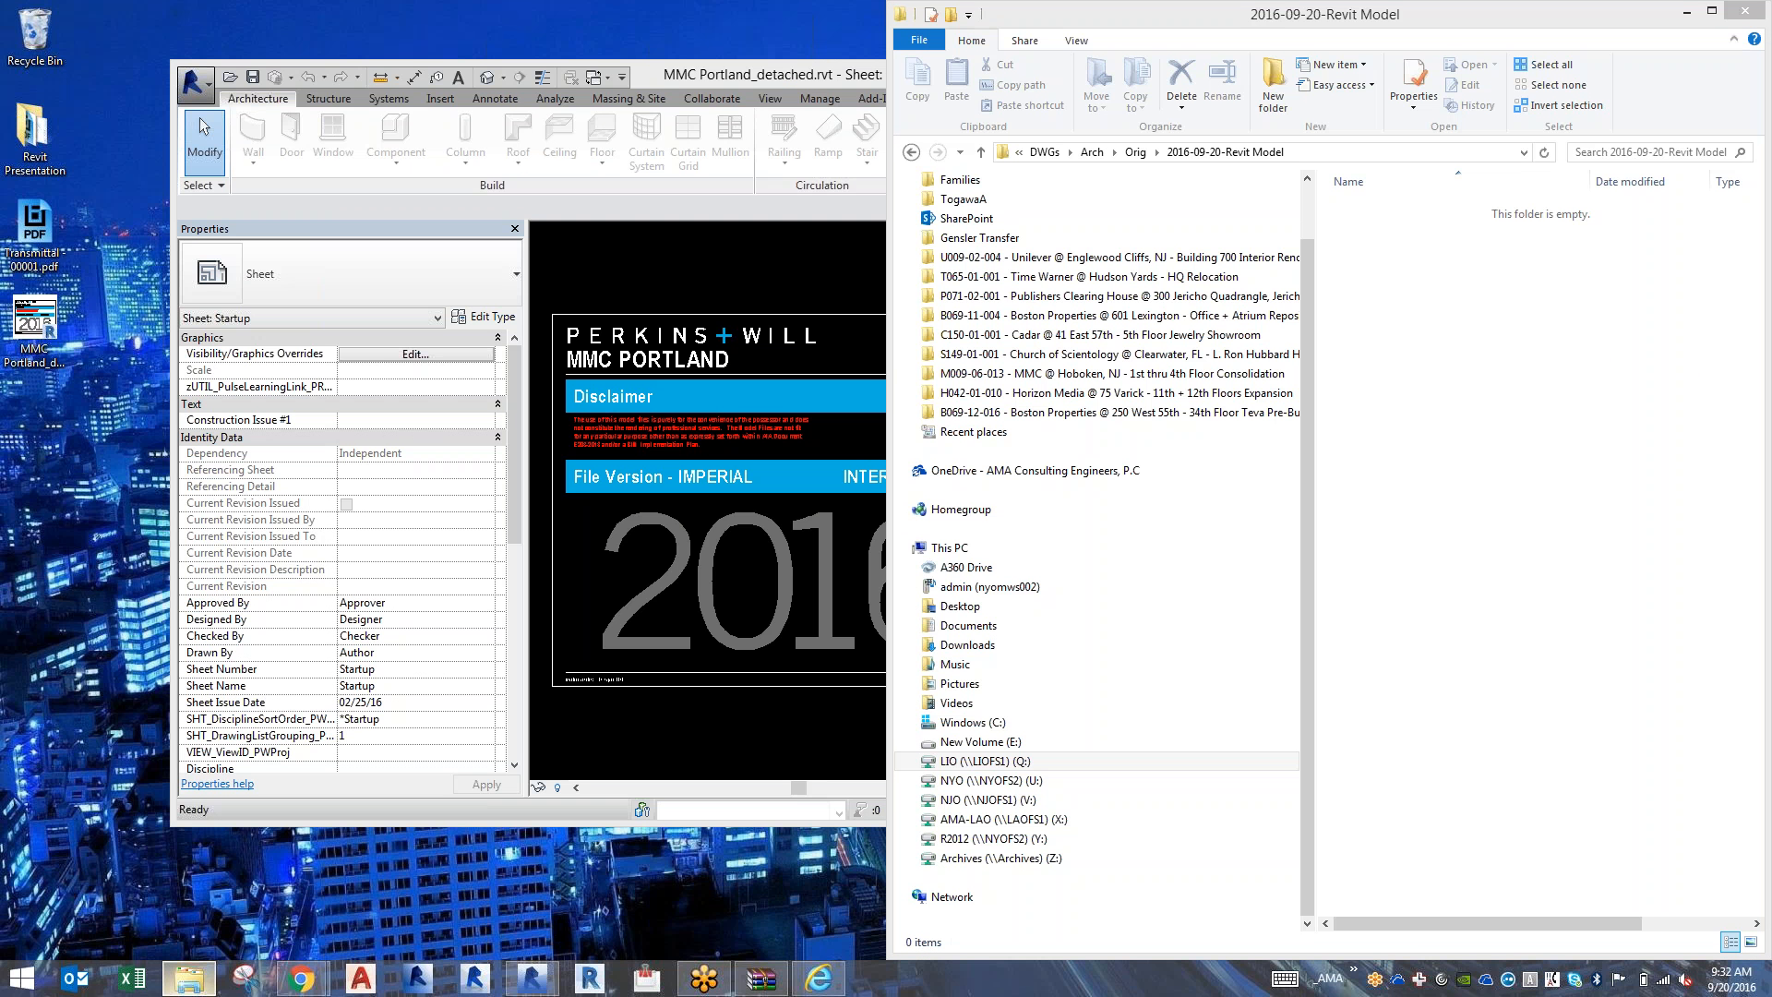
click(1589, 423)
key(ctrl+v)
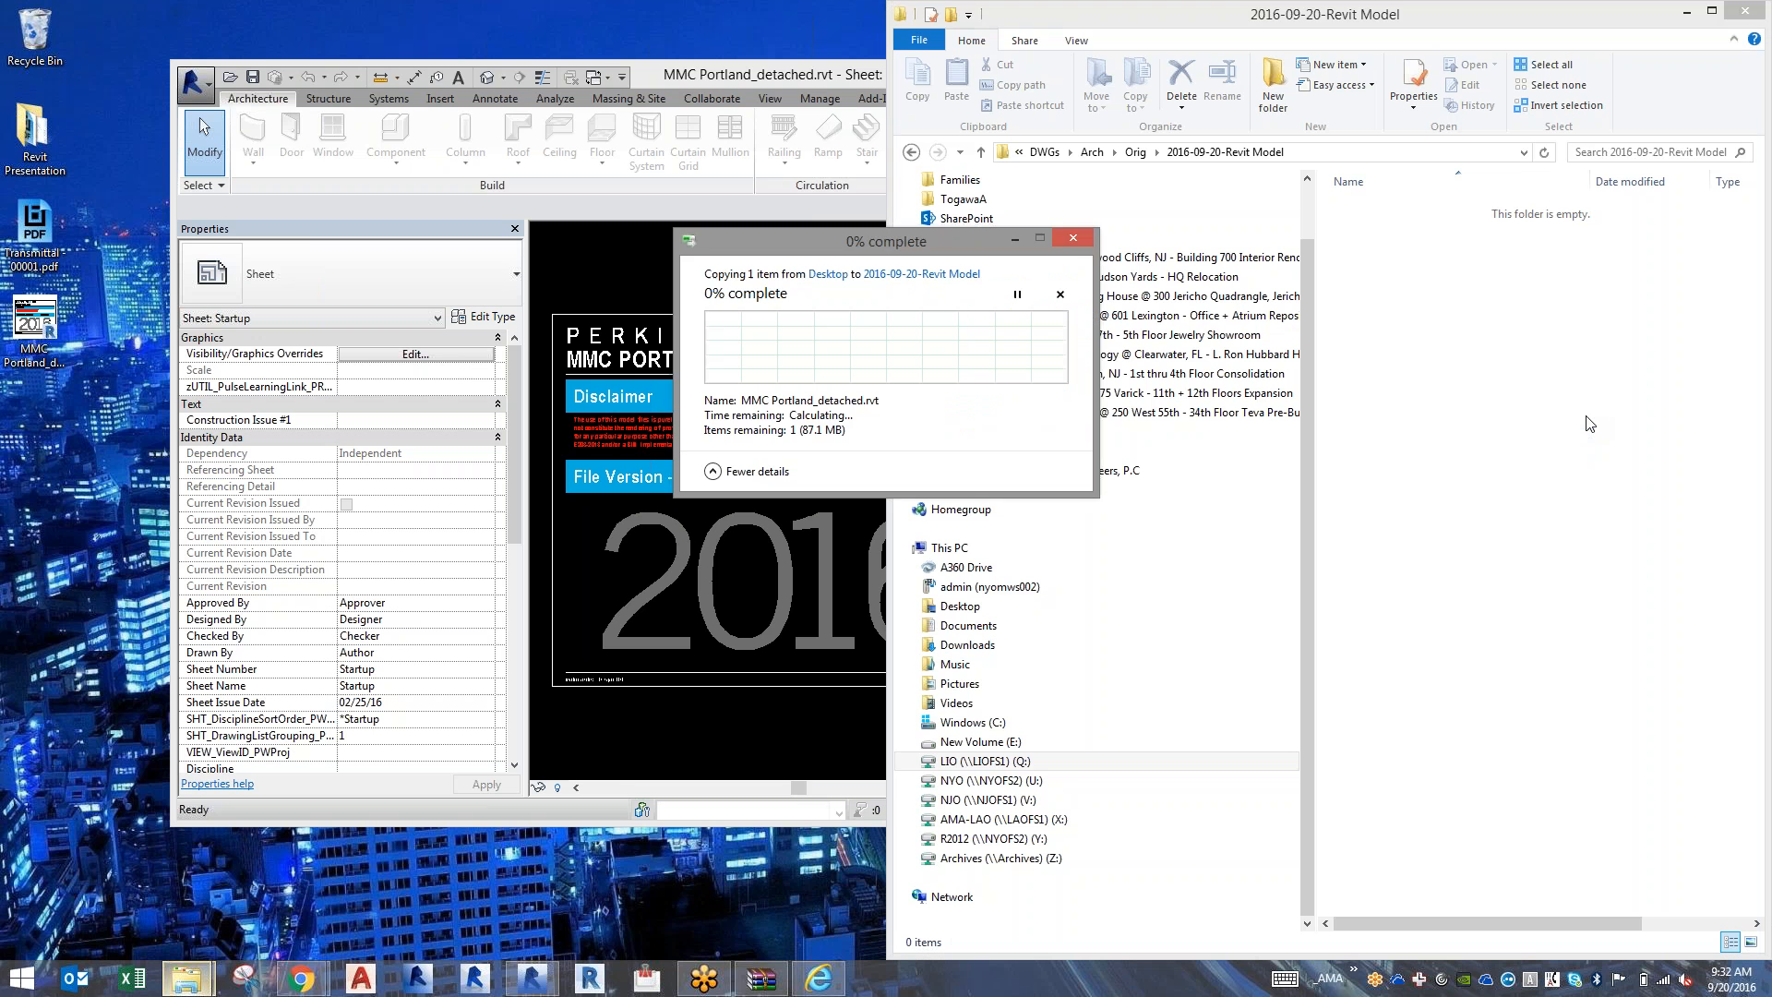
Switch to Revit, maximize its window and open the default 3D view of MMC Portland_detached.rvt.
double_click(753, 80)
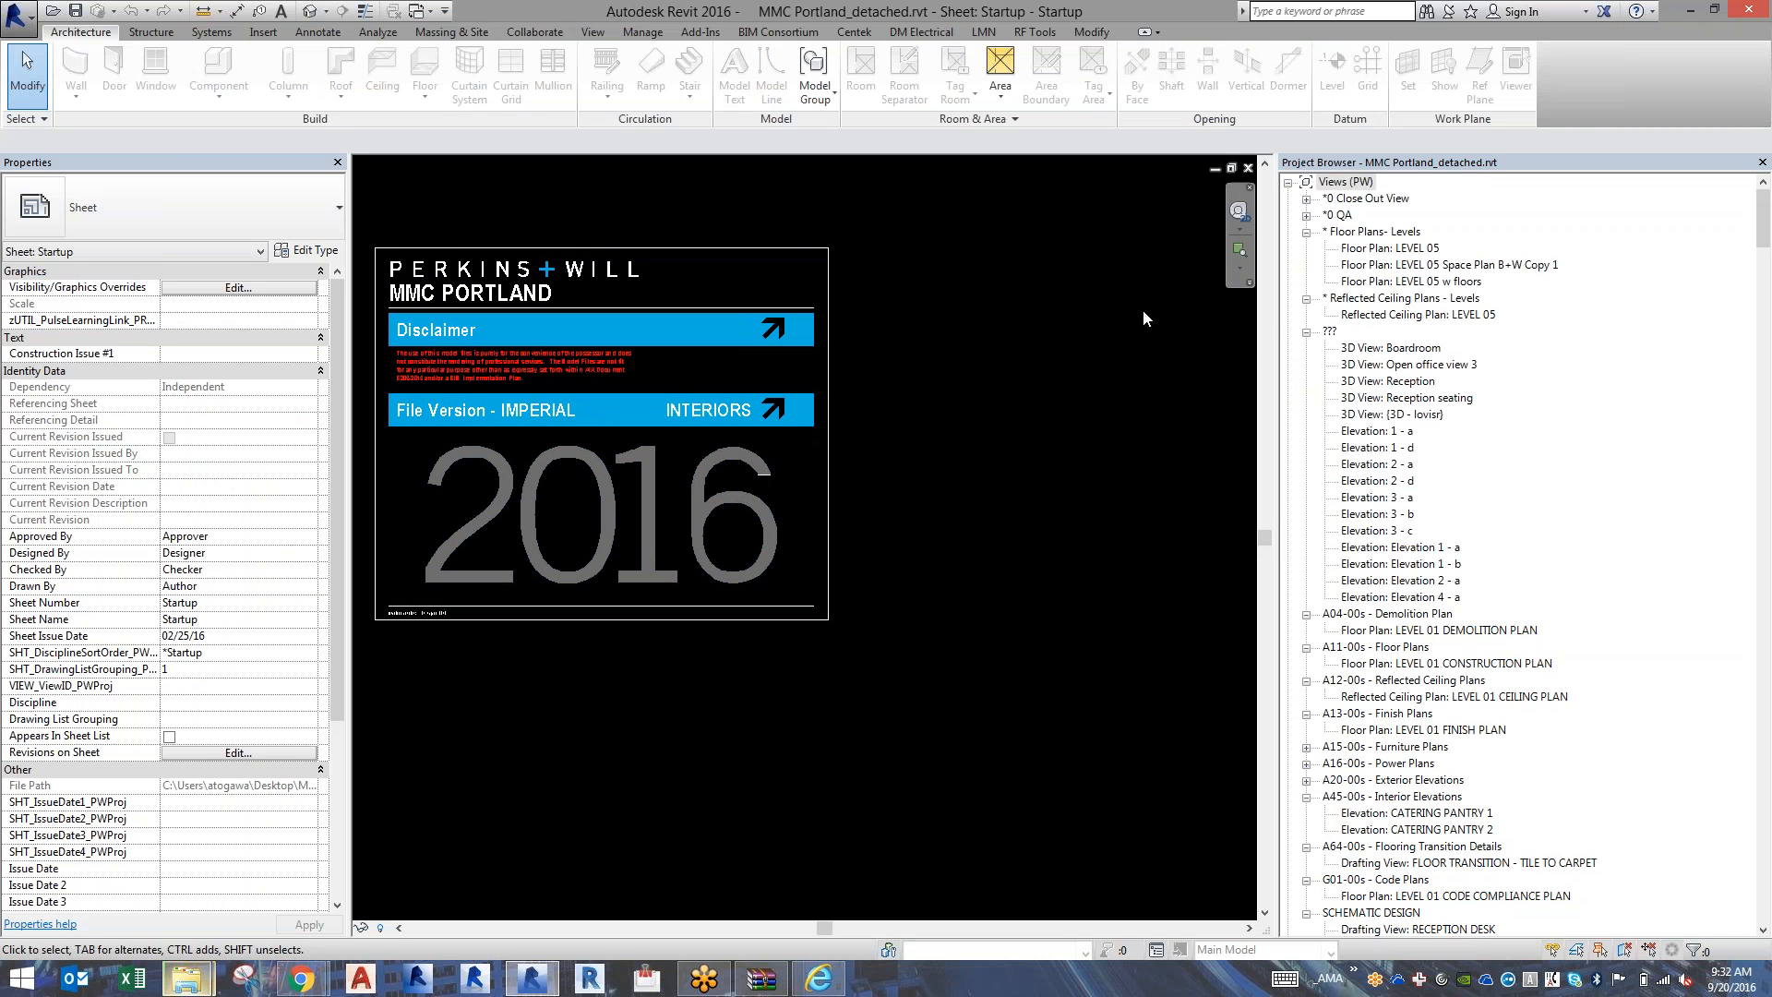
click(307, 19)
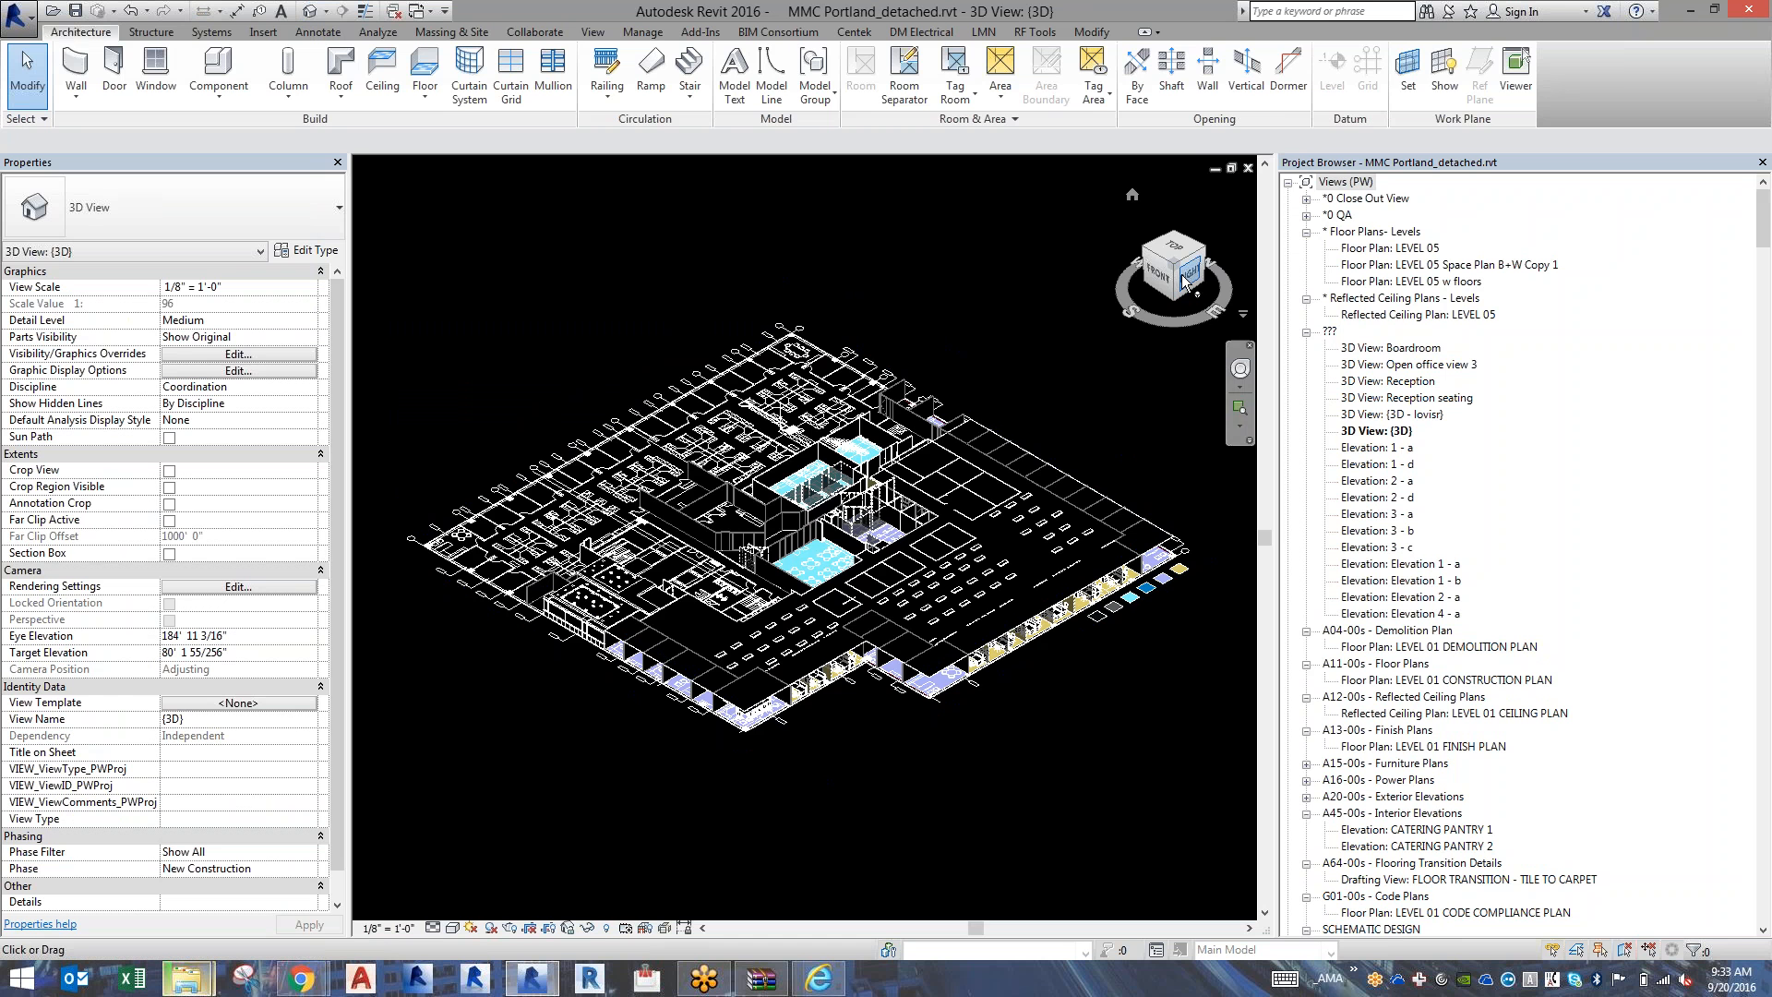
mouse_move(1188, 279)
mouse_down()
mouse_move(1147, 245)
mouse_move(1174, 286)
mouse_up()
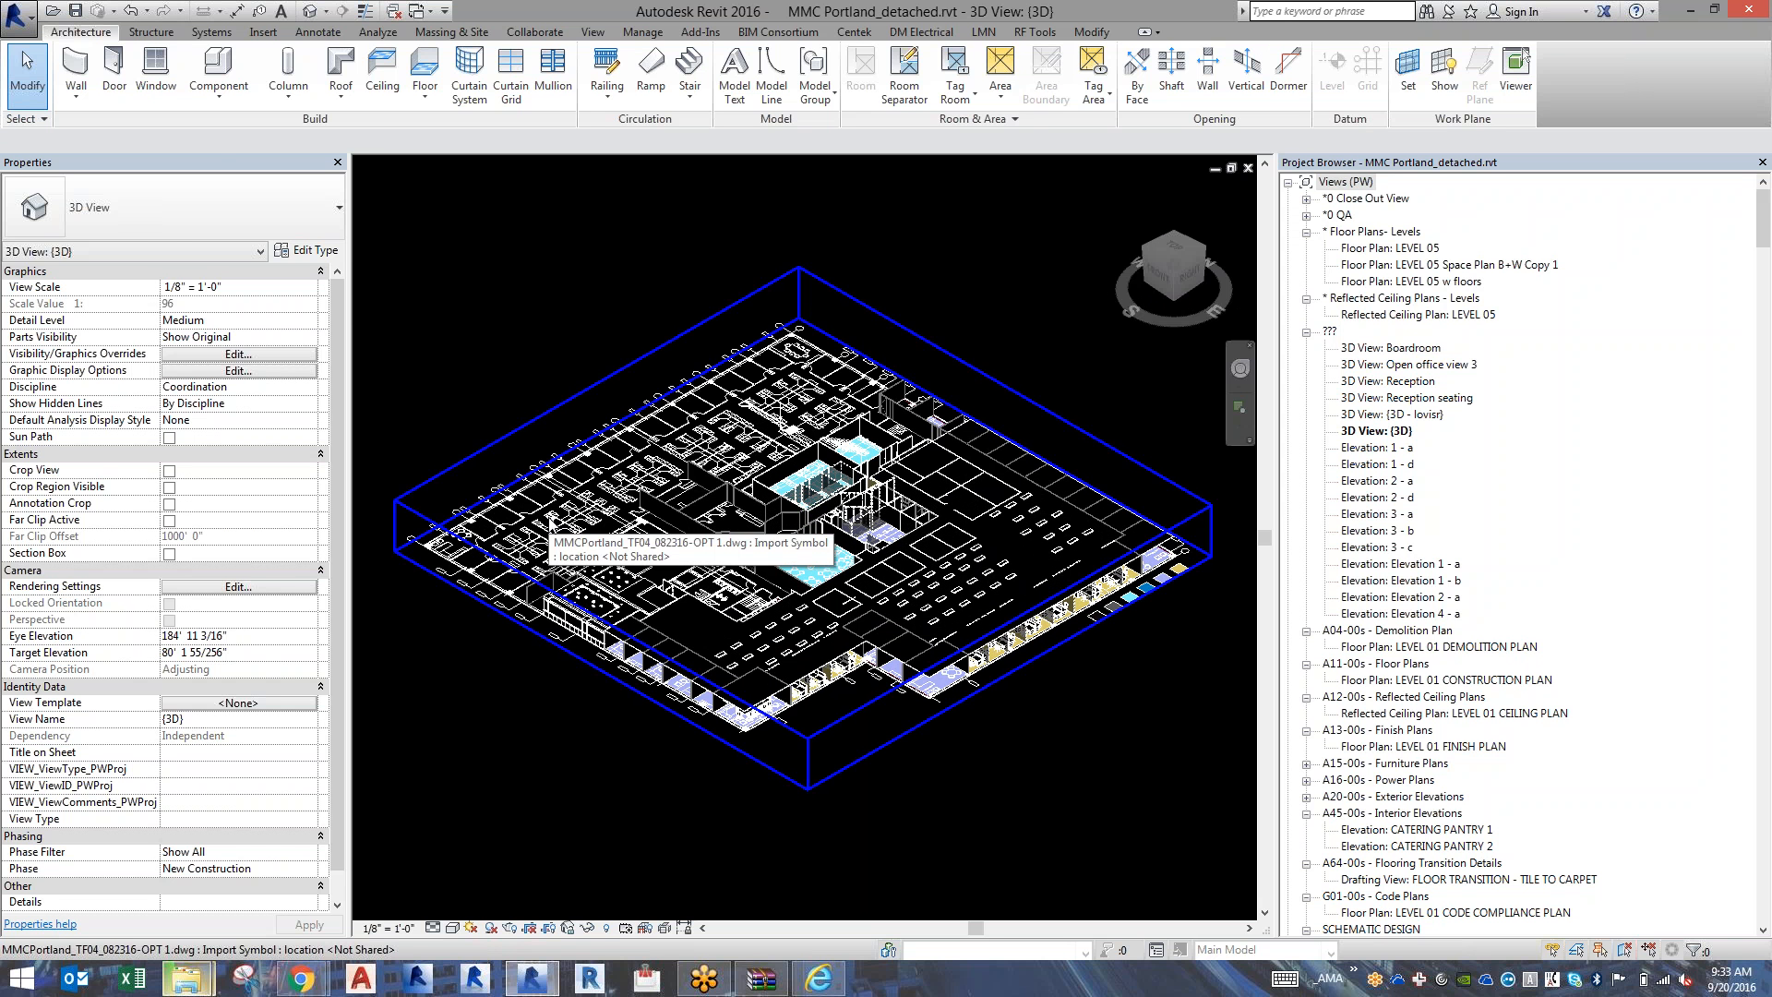
Select the imported MMCPortland_TF04_082316-OPT 1.dwg in the 3D view, examine it around the corner conference room's chairs up close, and deselect it.
click(434, 609)
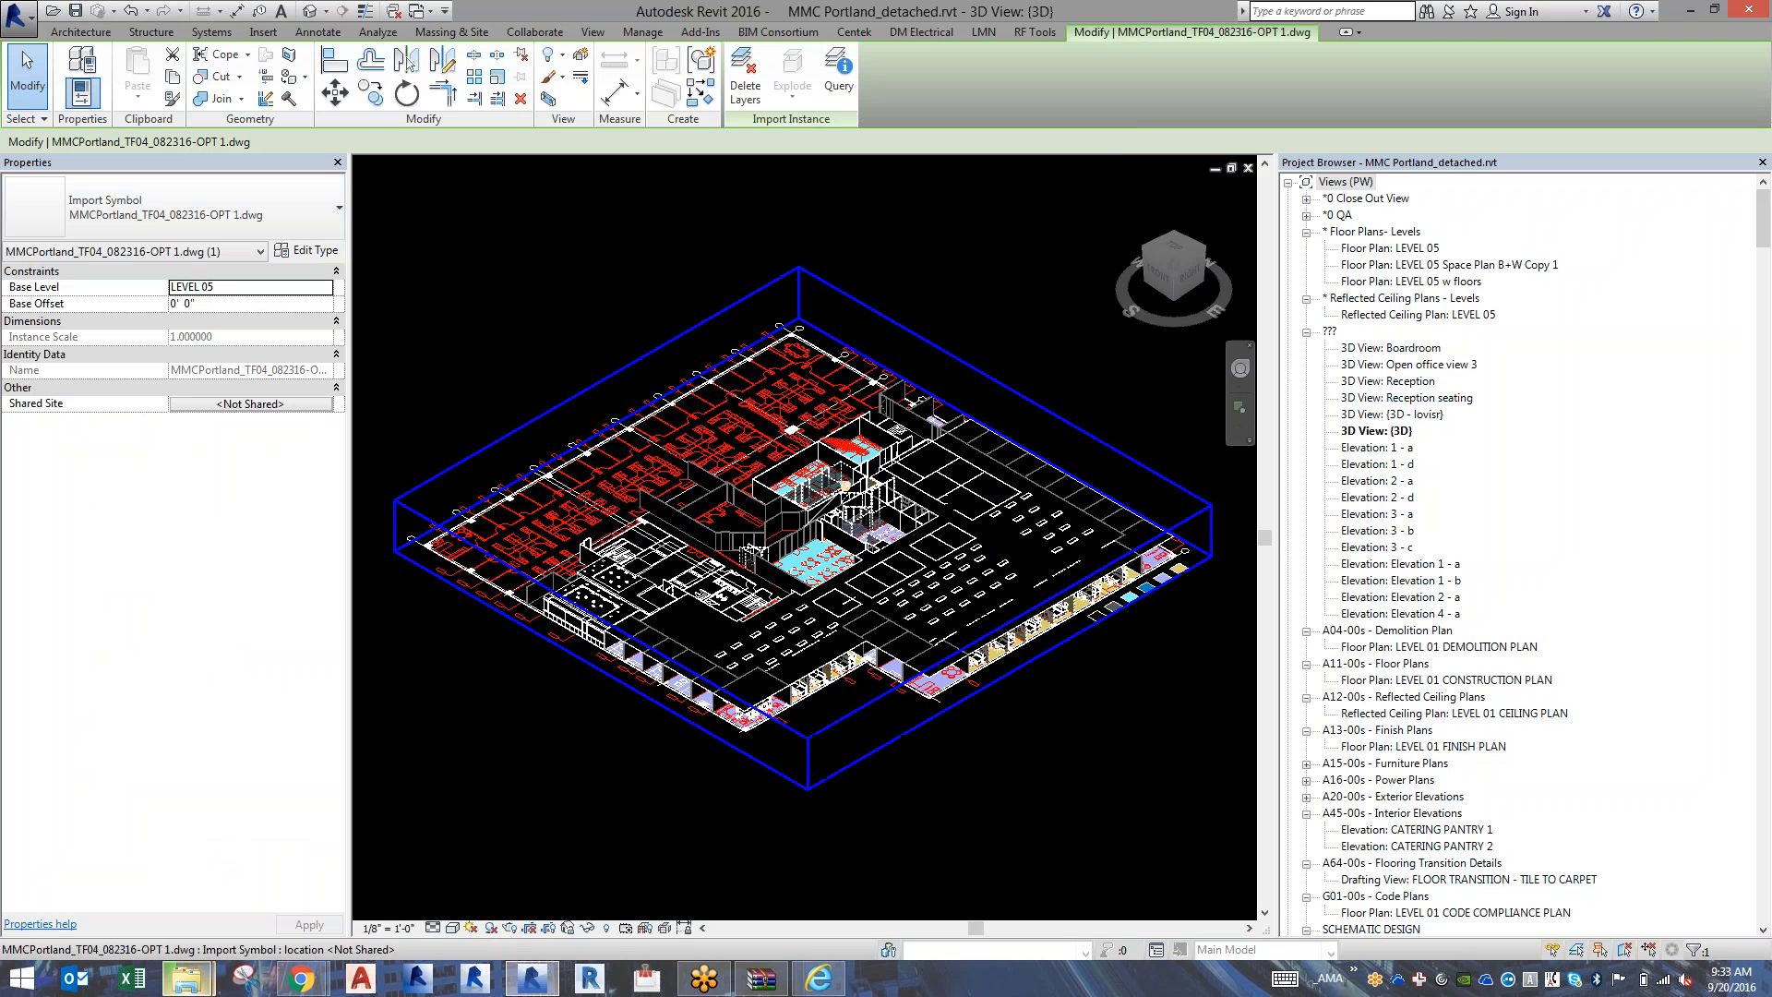
scroll(738, 646, up, 1)
scroll(750, 711, up, 5)
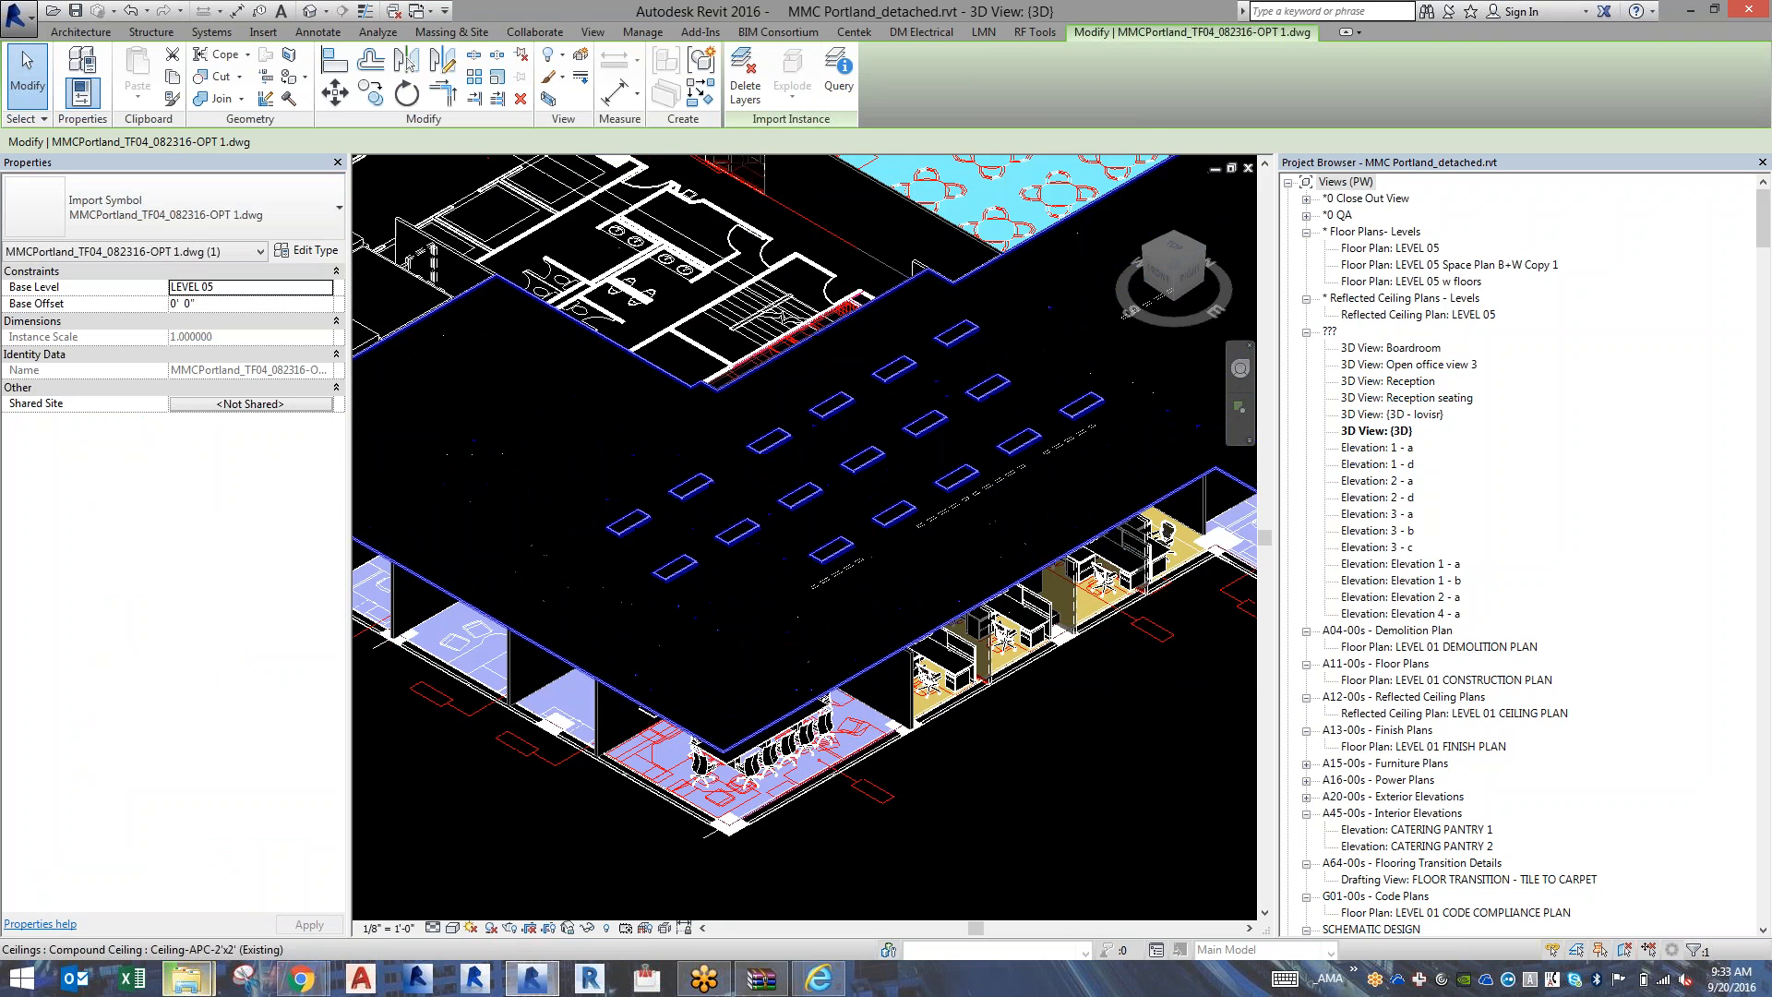
scroll(748, 782, up, 6)
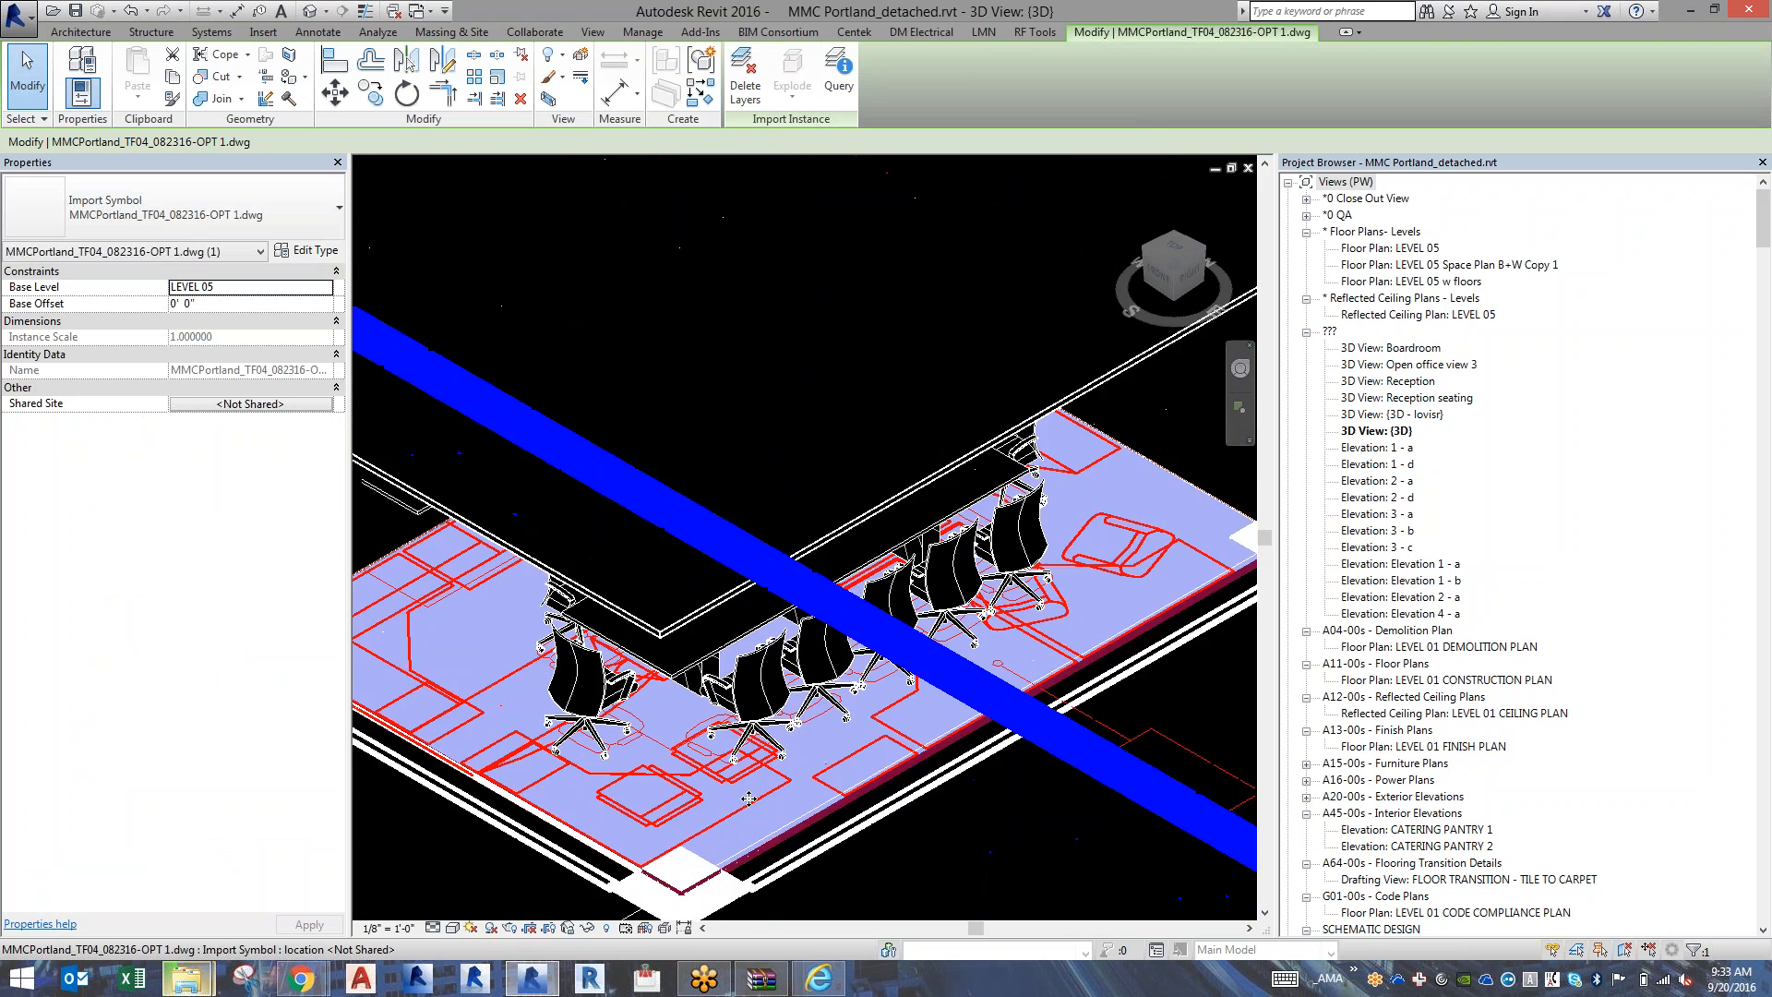
scroll(742, 795, down, 6)
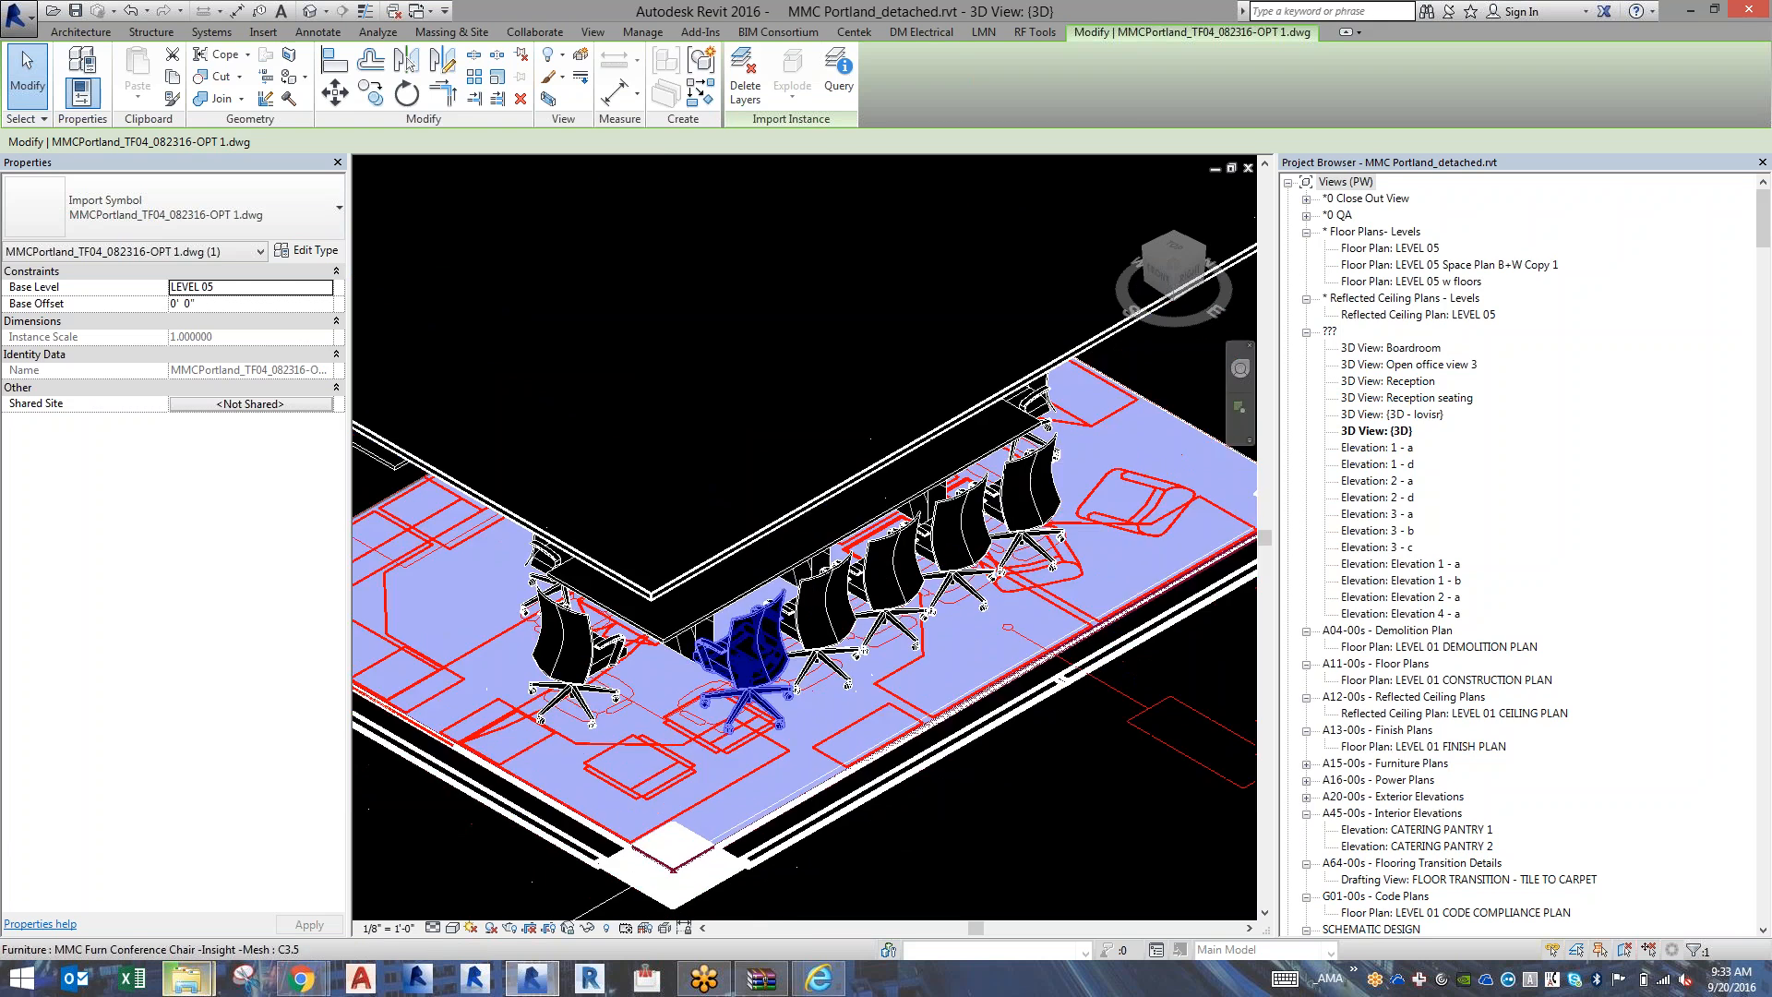
scroll(721, 670, down, 5)
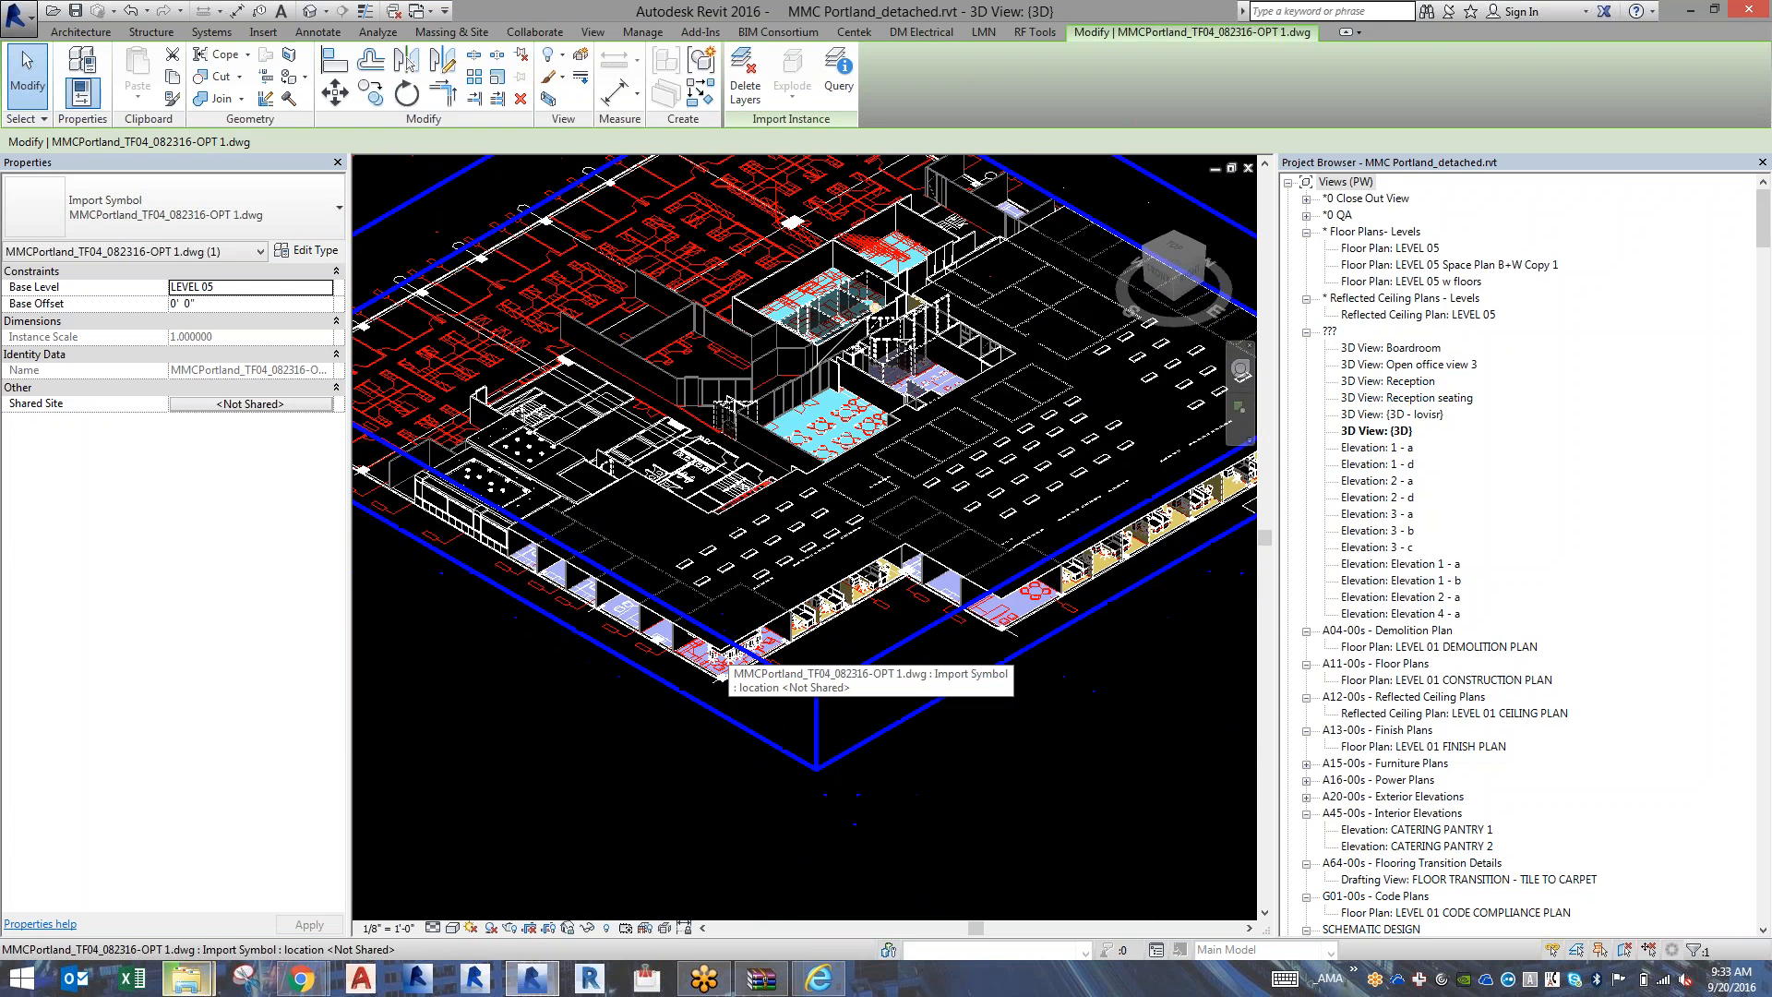
scroll(722, 670, down, 4)
click(624, 766)
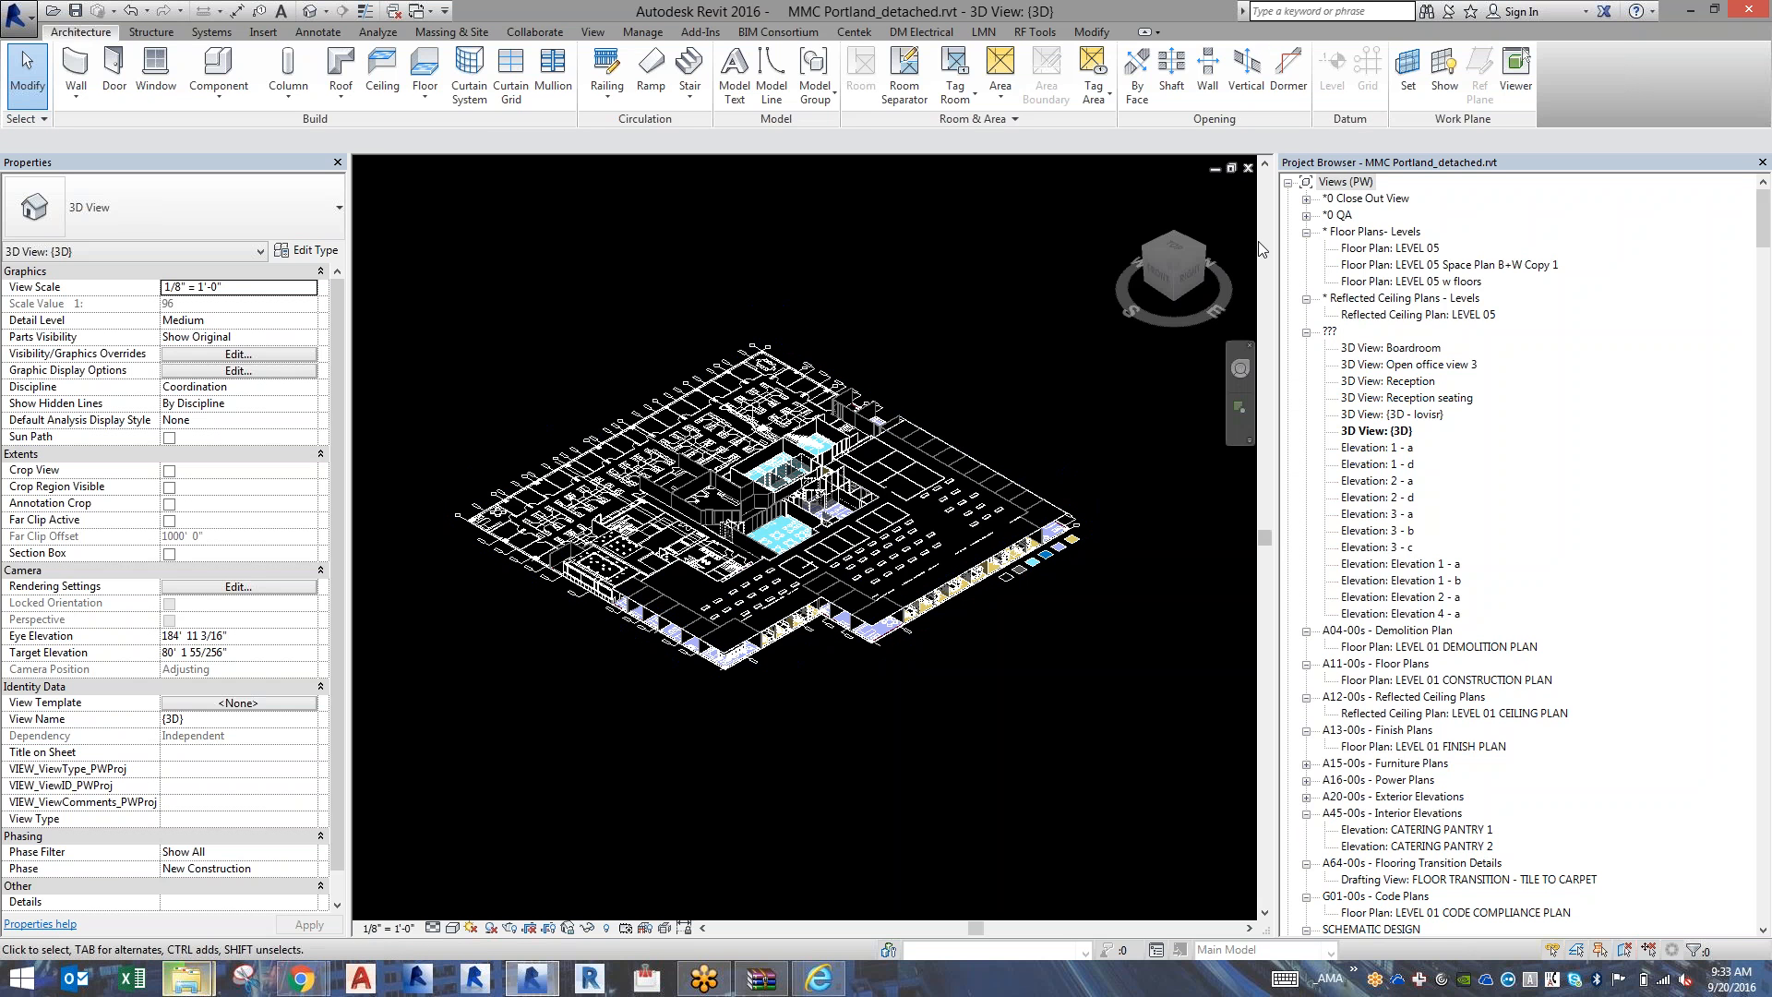
Collapse the Views, A13 finish plan, A50-01 woodwork details and Families branches of the Project Browser to list the sheets compactly.
click(1290, 183)
click(1289, 200)
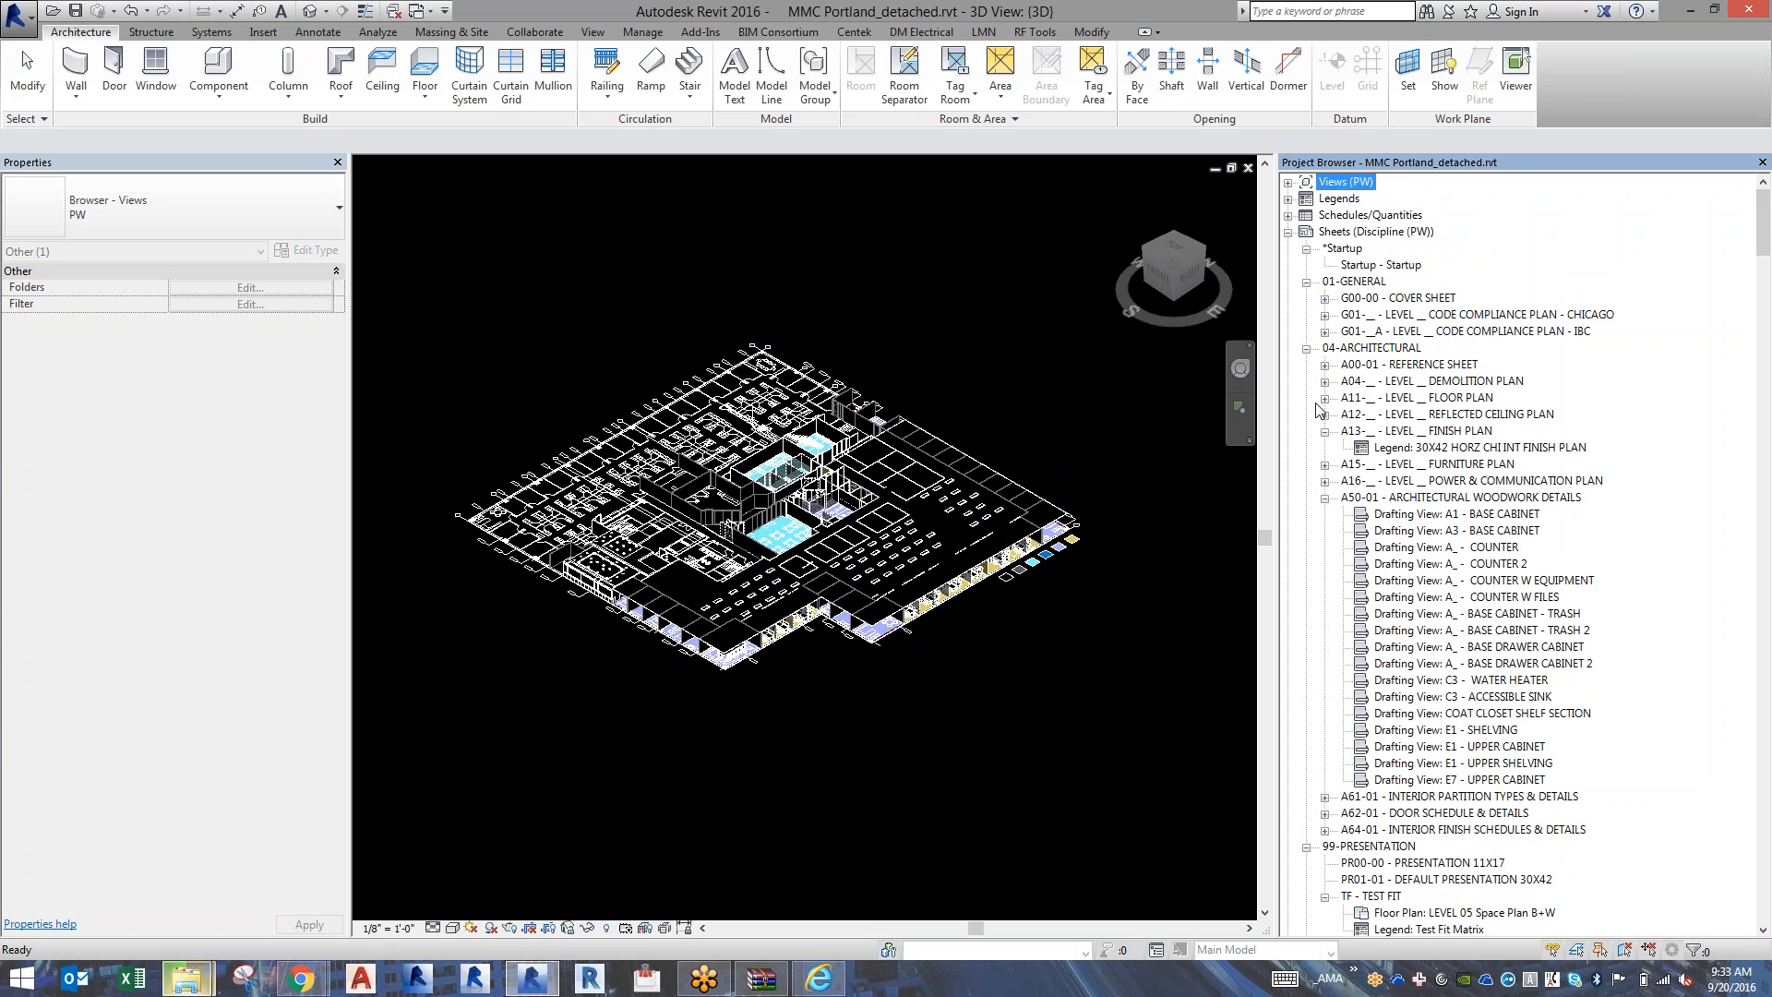
click(1325, 432)
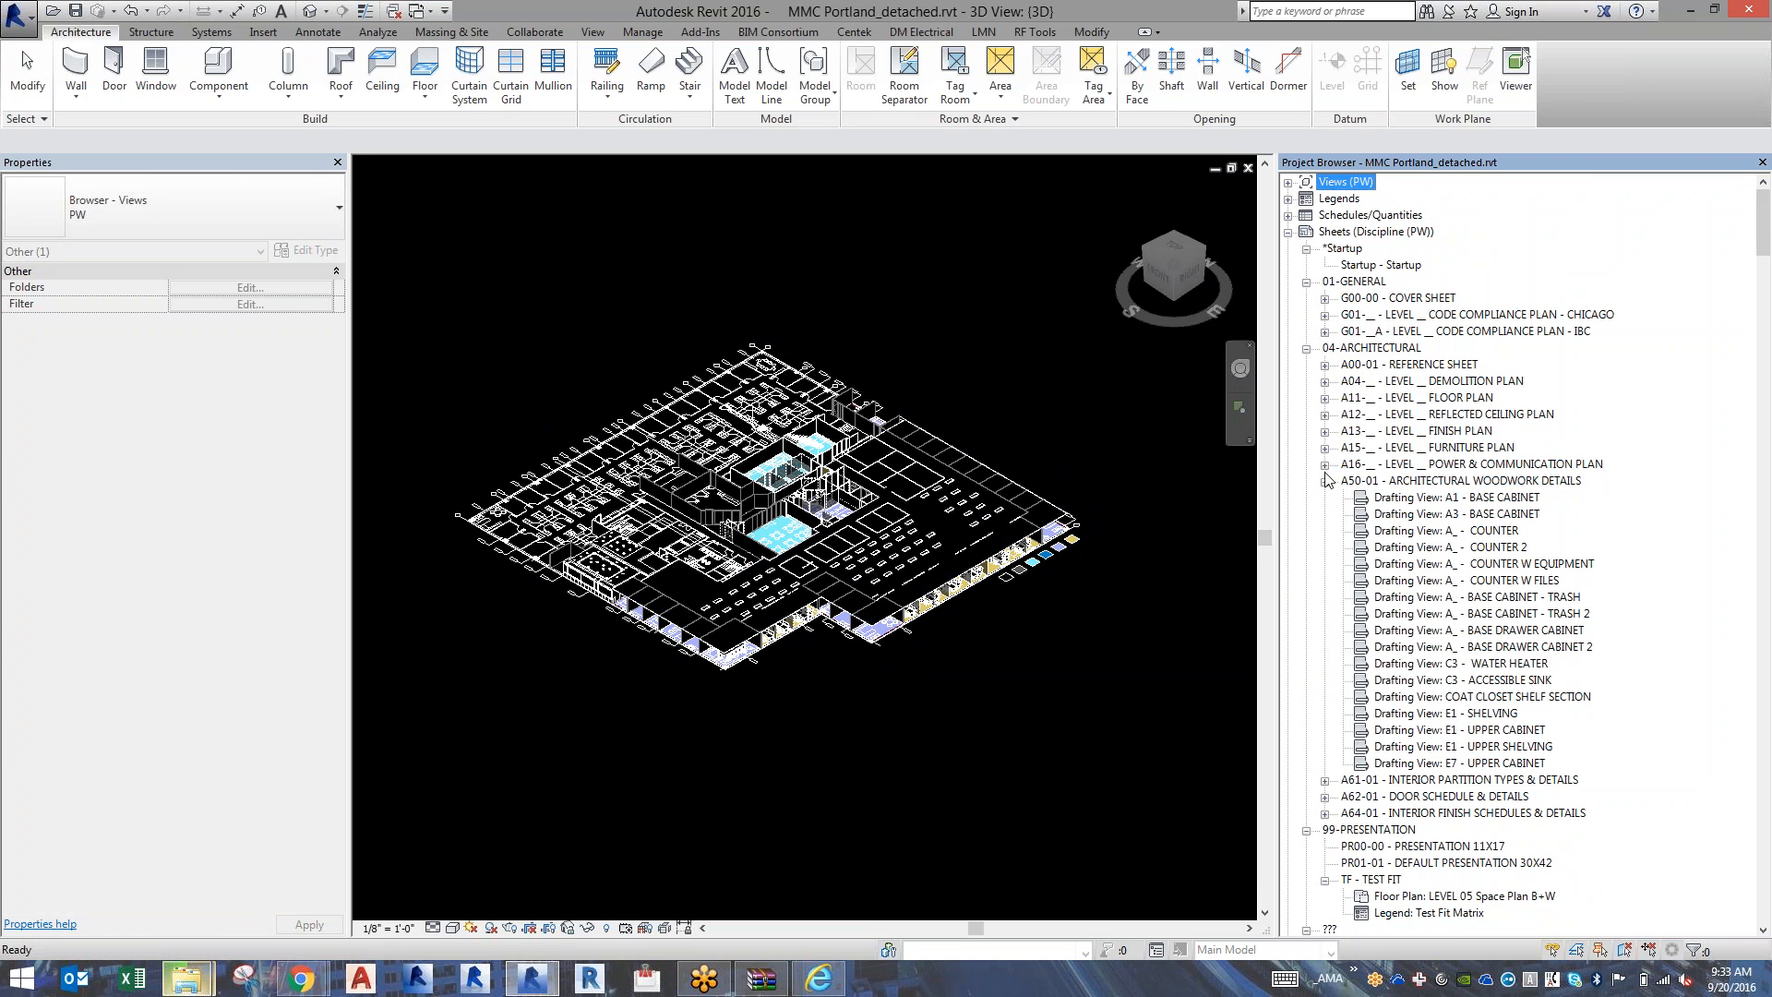
click(1325, 482)
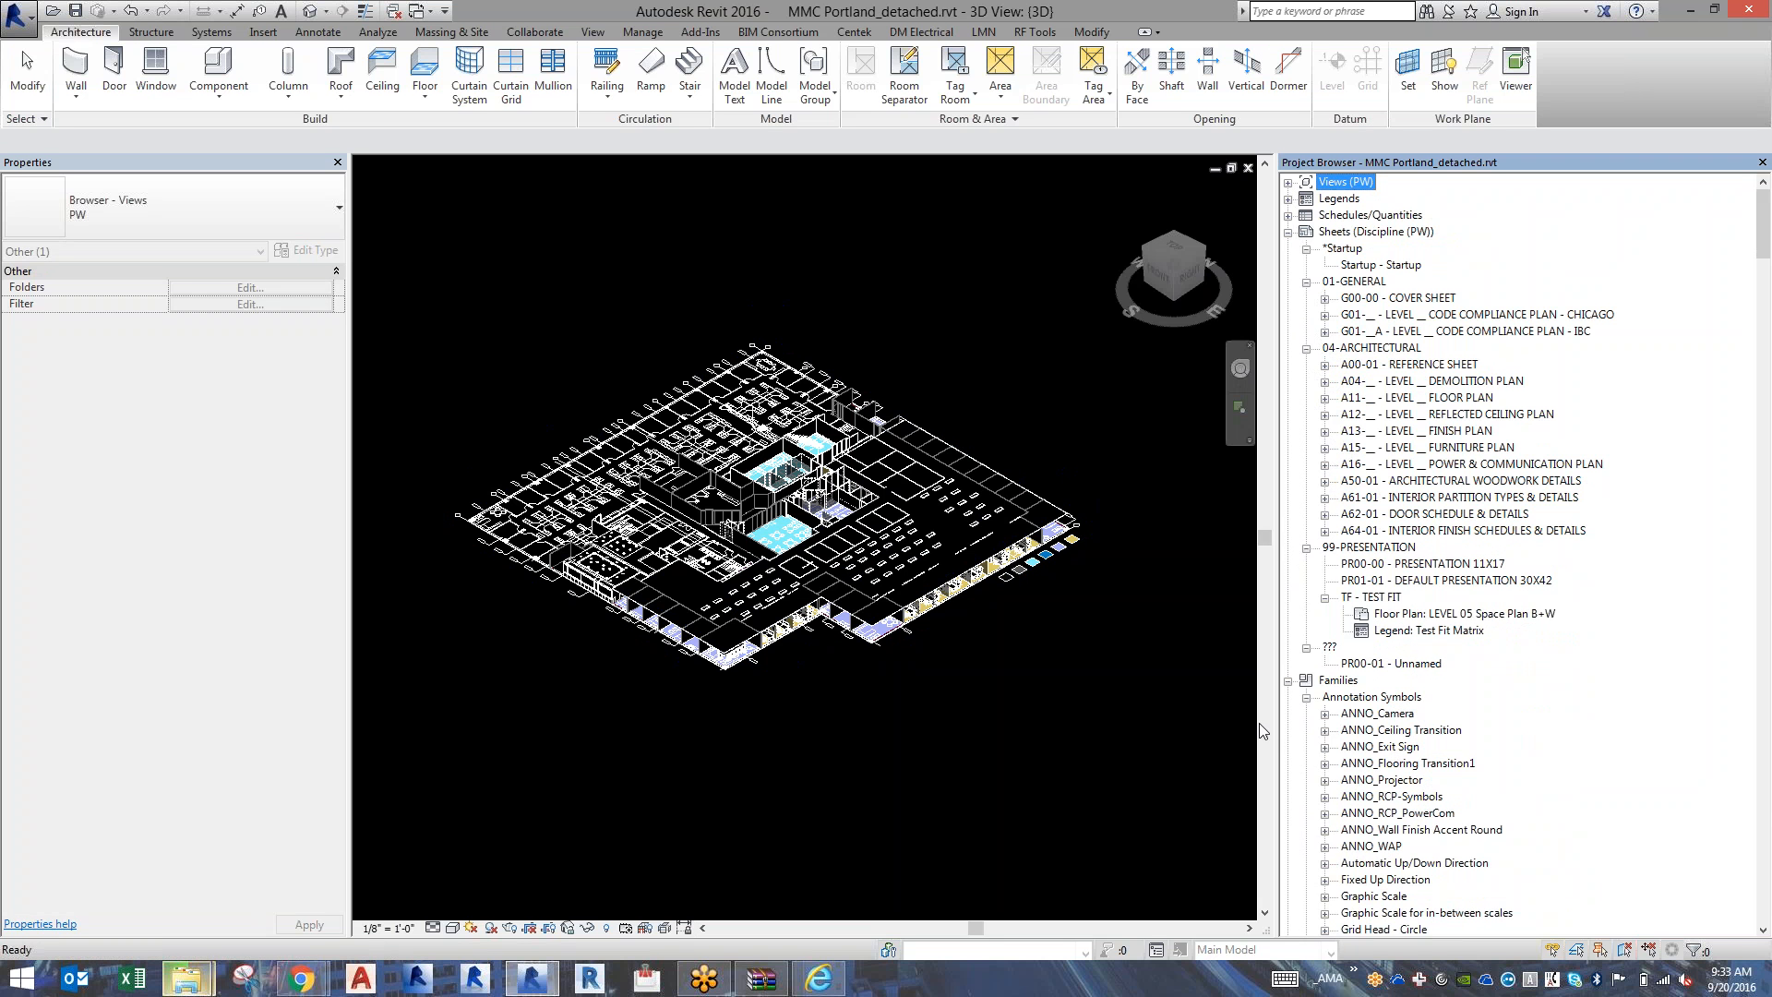
click(1290, 681)
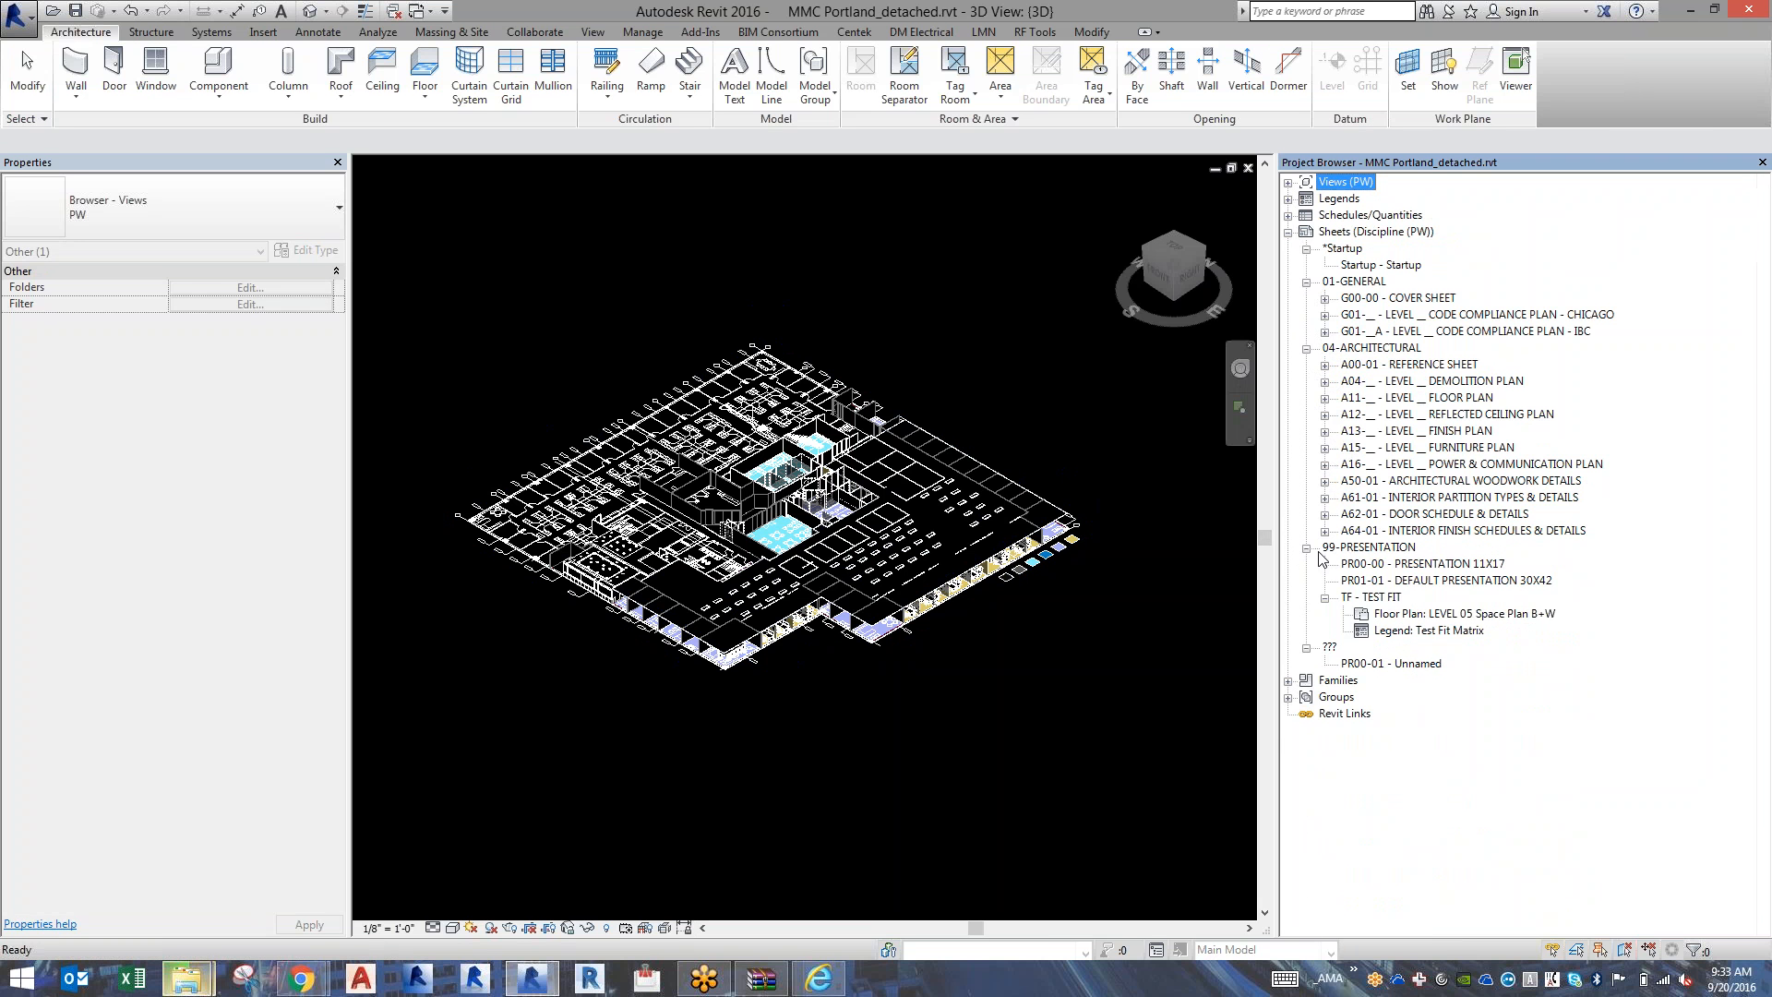
Review the A04 demolition, A11 floor, A12 reflected ceiling and A13 finish plan sheets one after another.
click(1446, 381)
double_click(1447, 381)
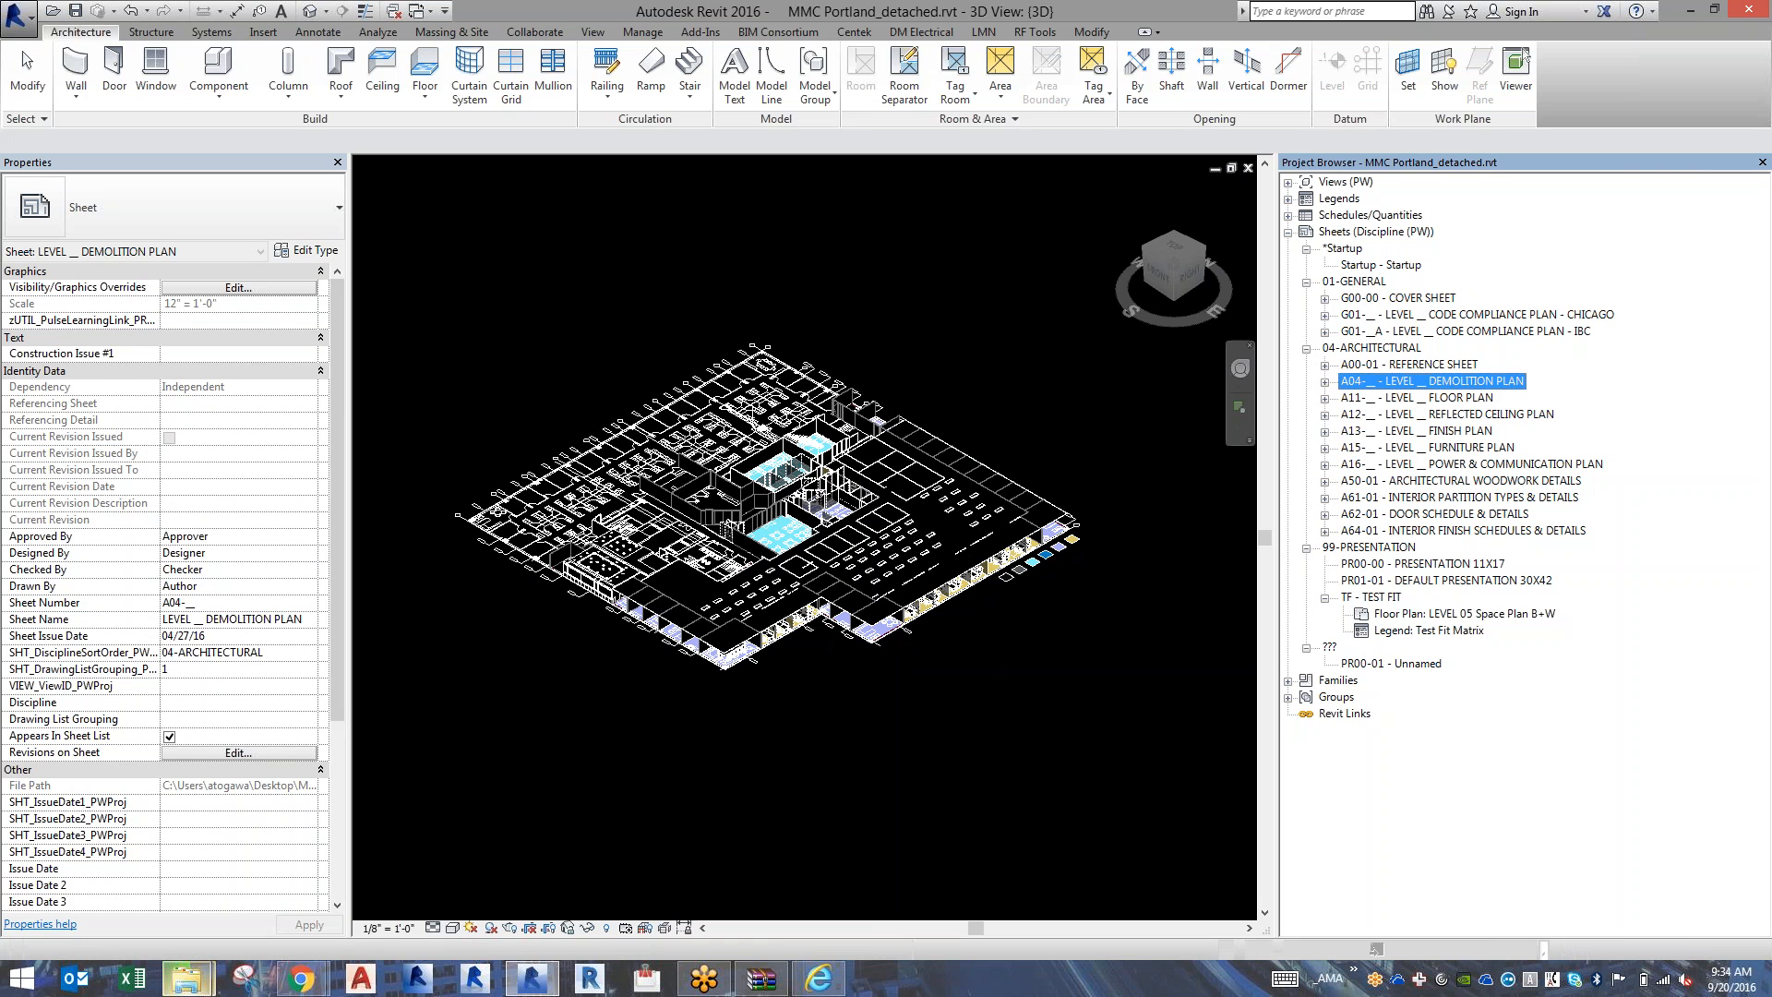
double_click(1477, 398)
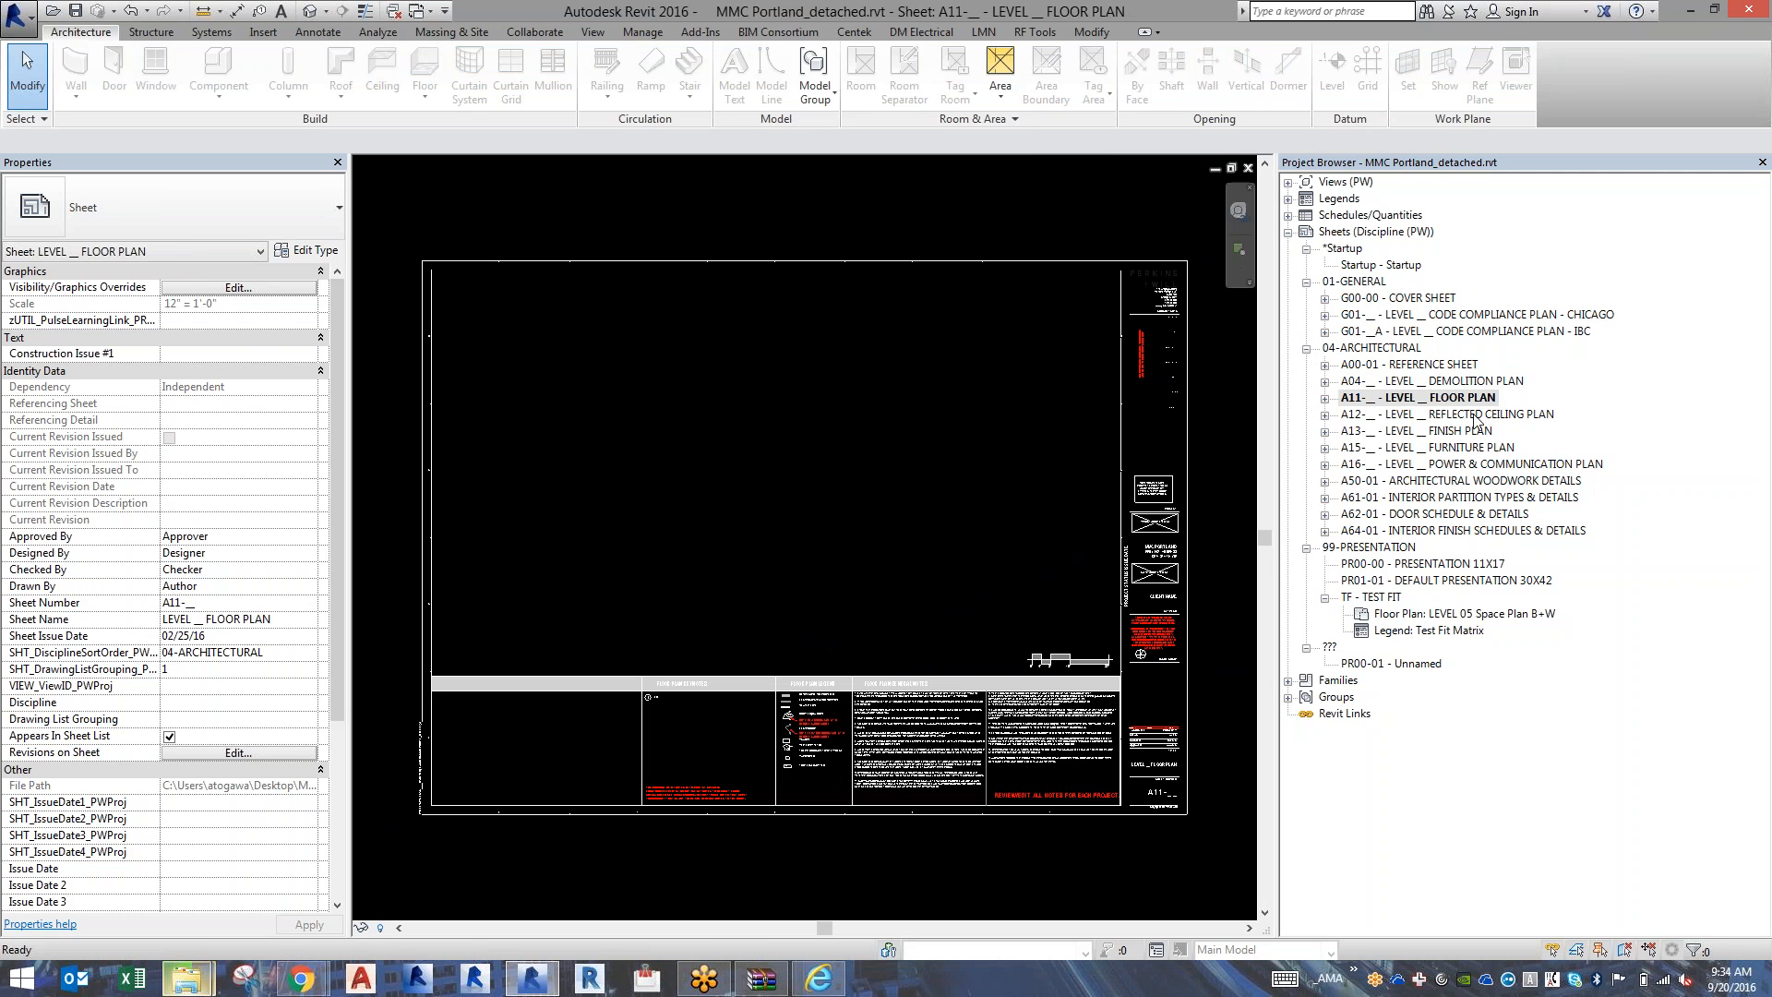
double_click(1478, 414)
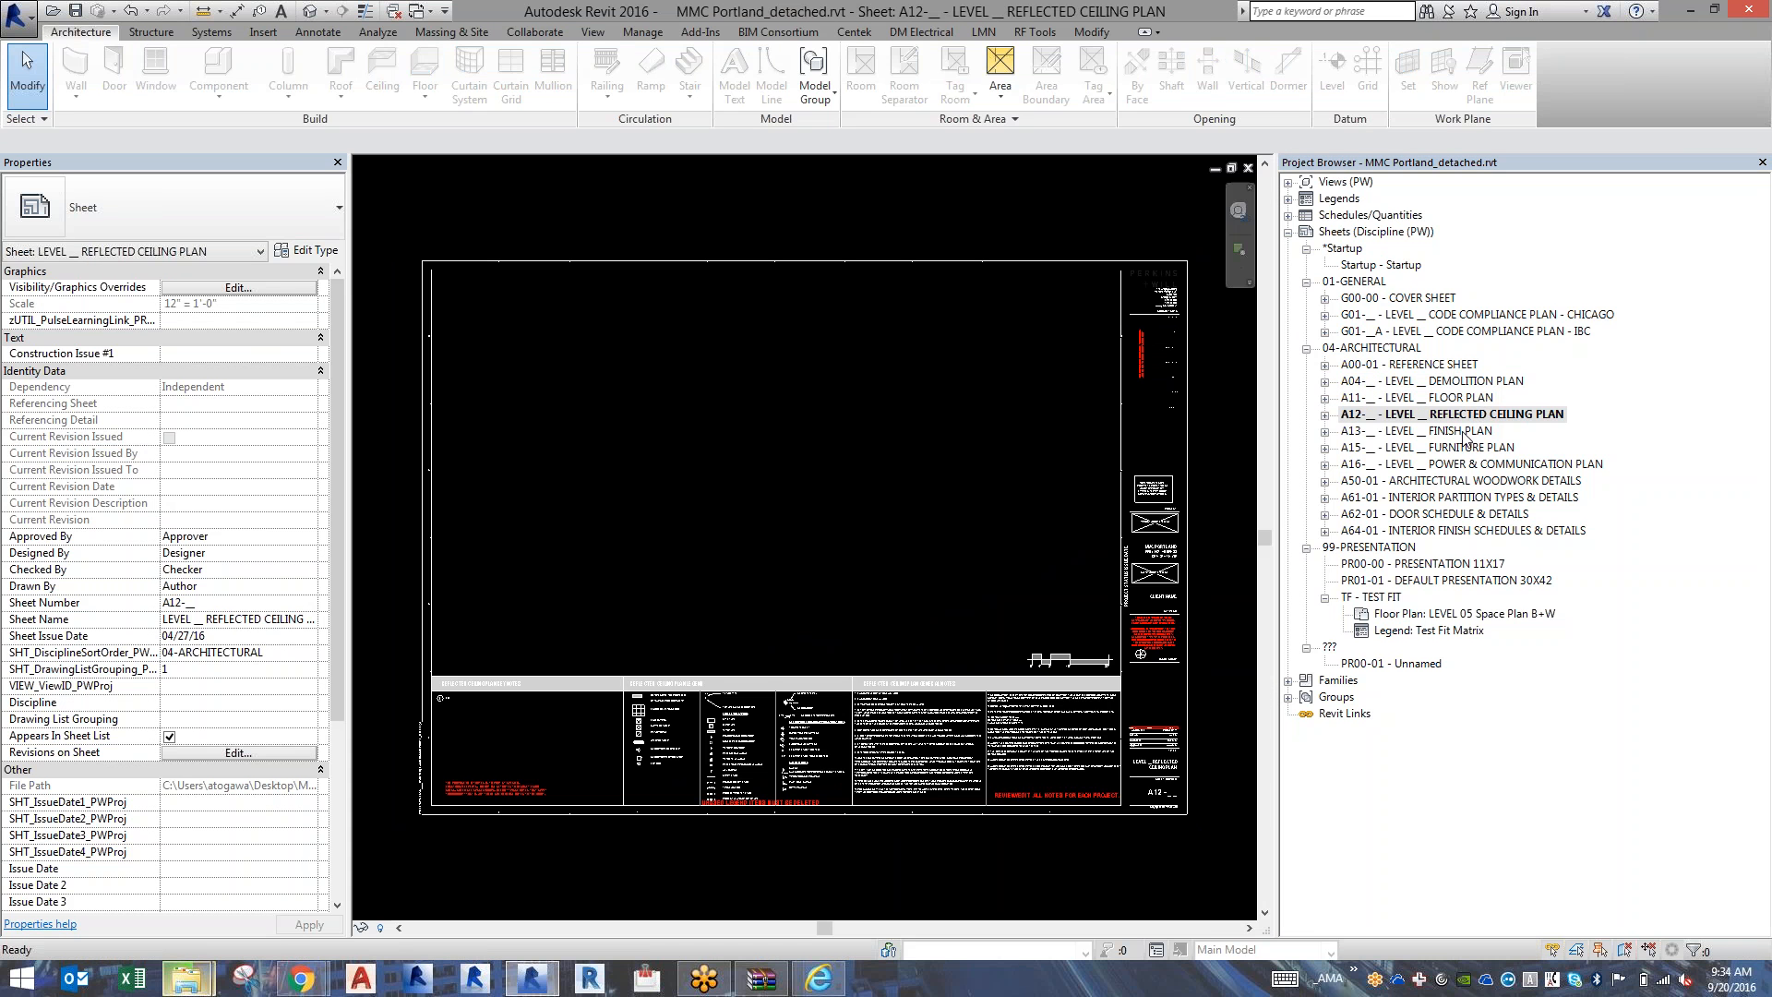
double_click(1463, 432)
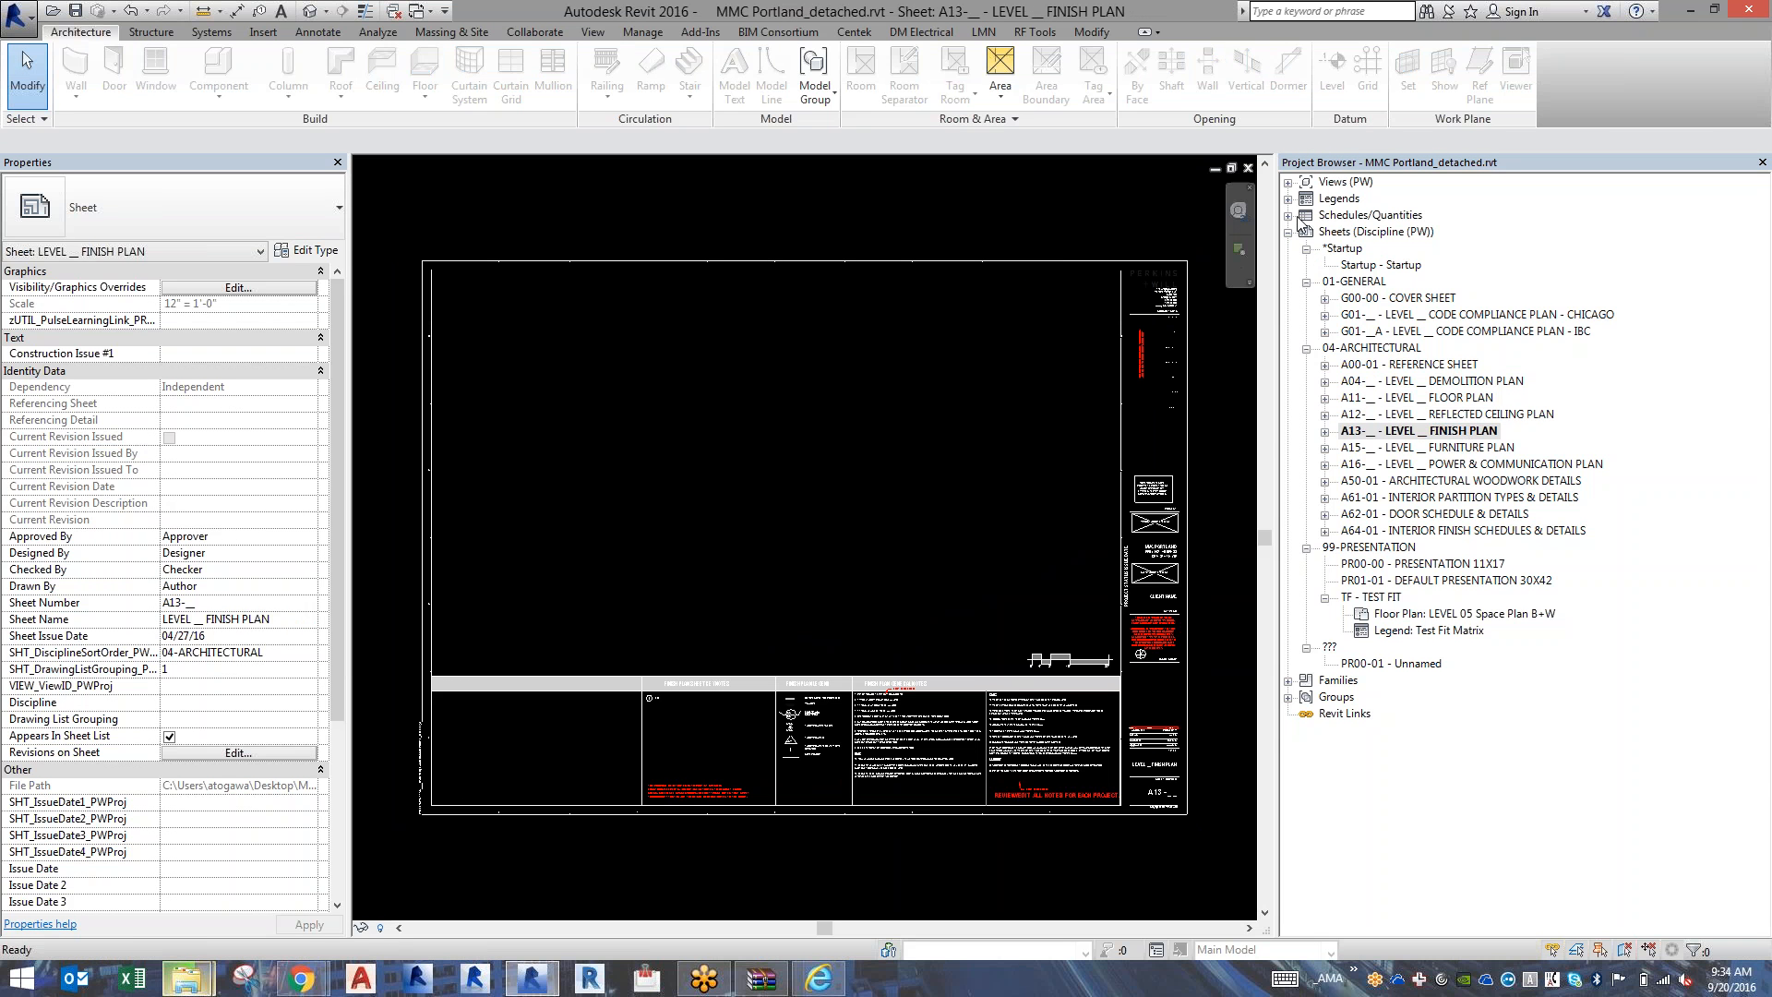
Expand the Views branch, collapse its ??? group, and open the LEVEL 01 DEMOLITION PLAN floor plan.
click(1291, 185)
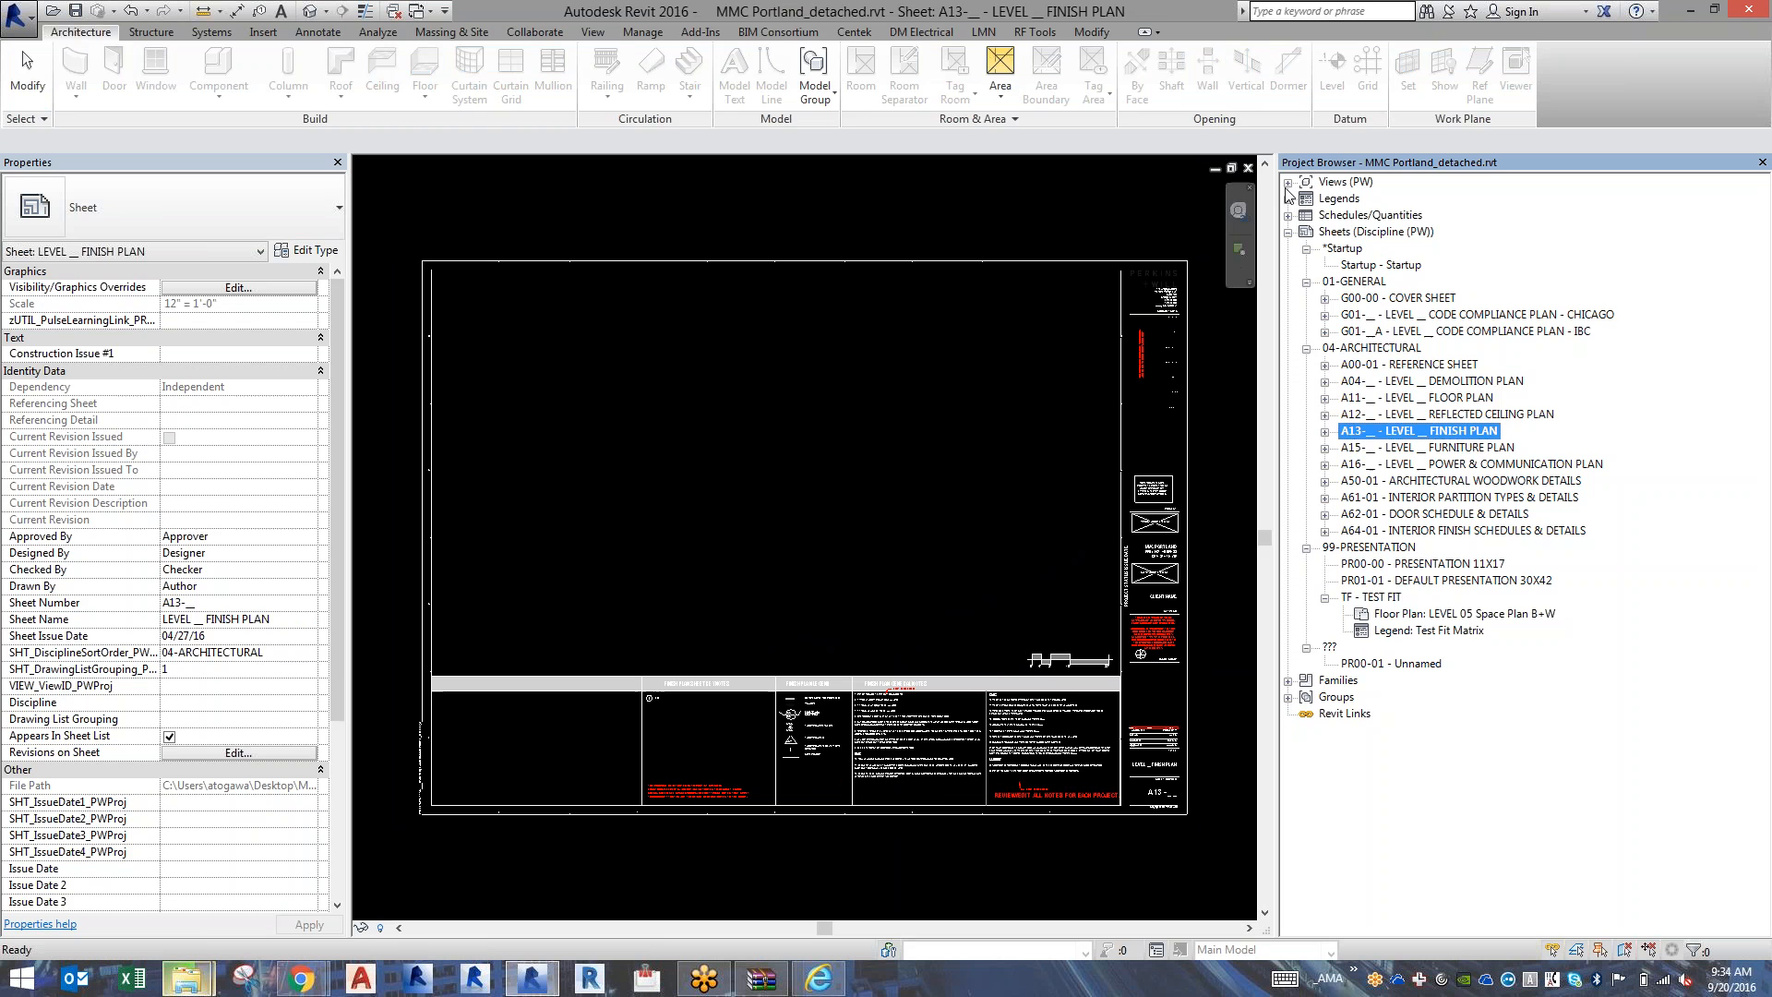
click(1289, 182)
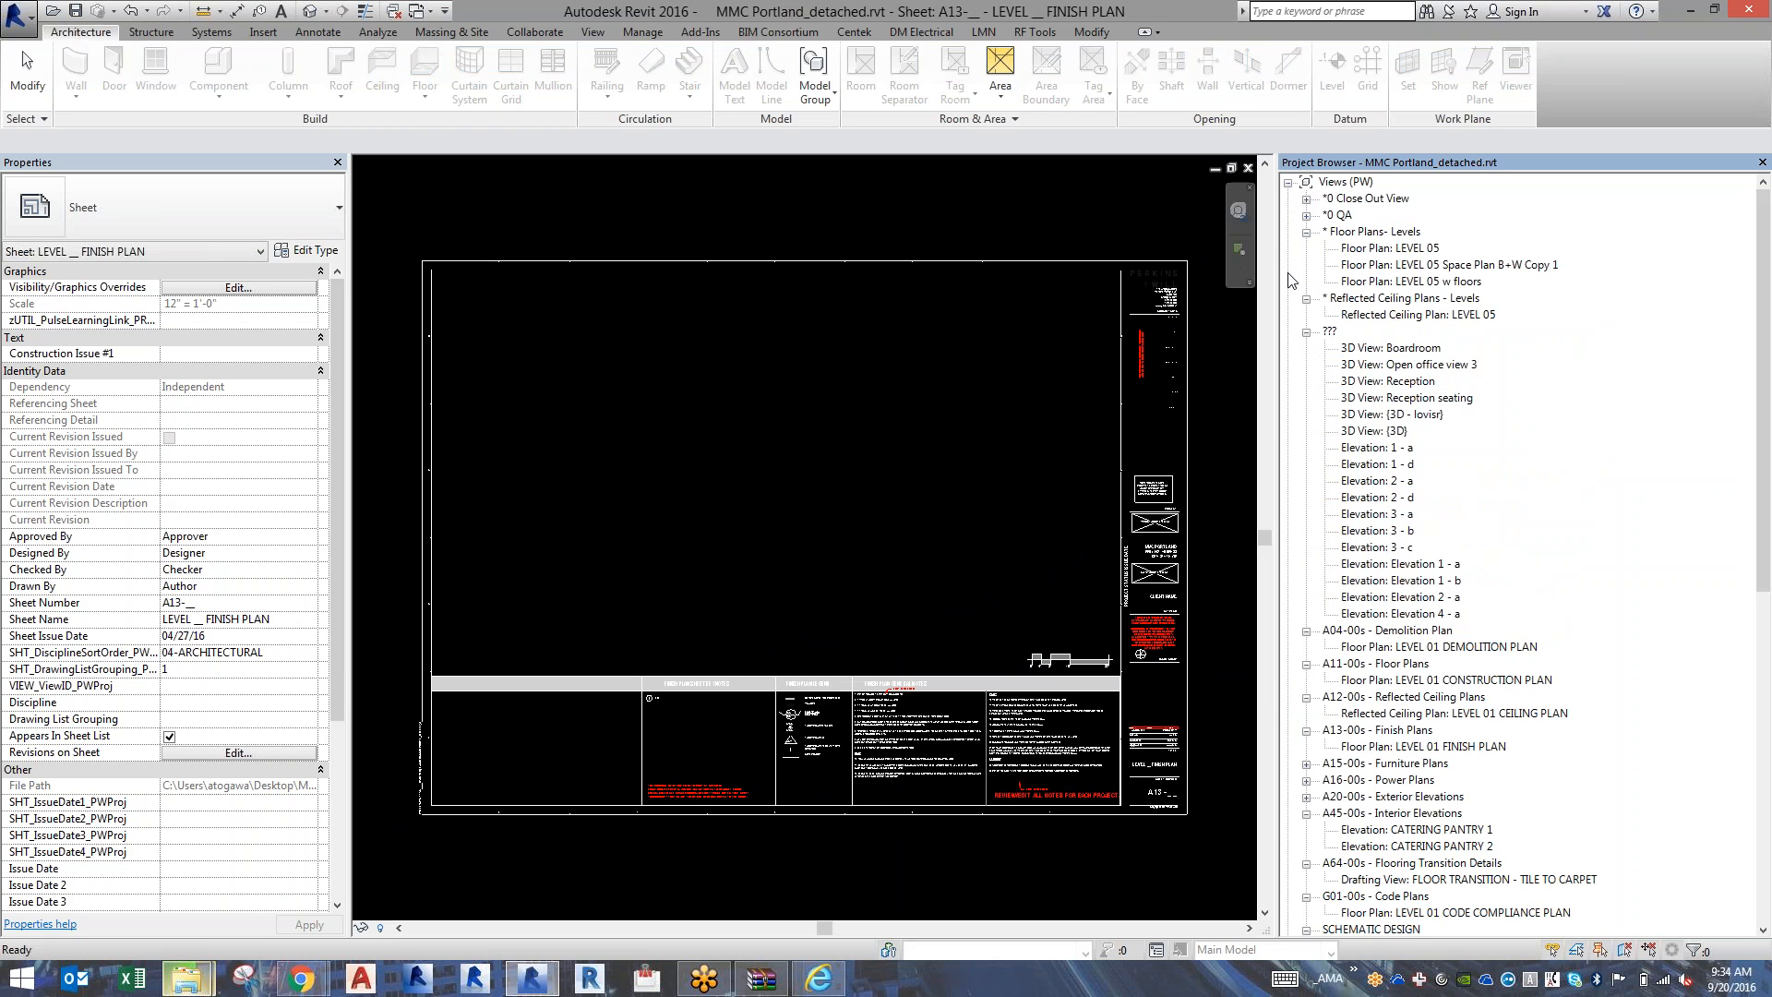
click(1307, 332)
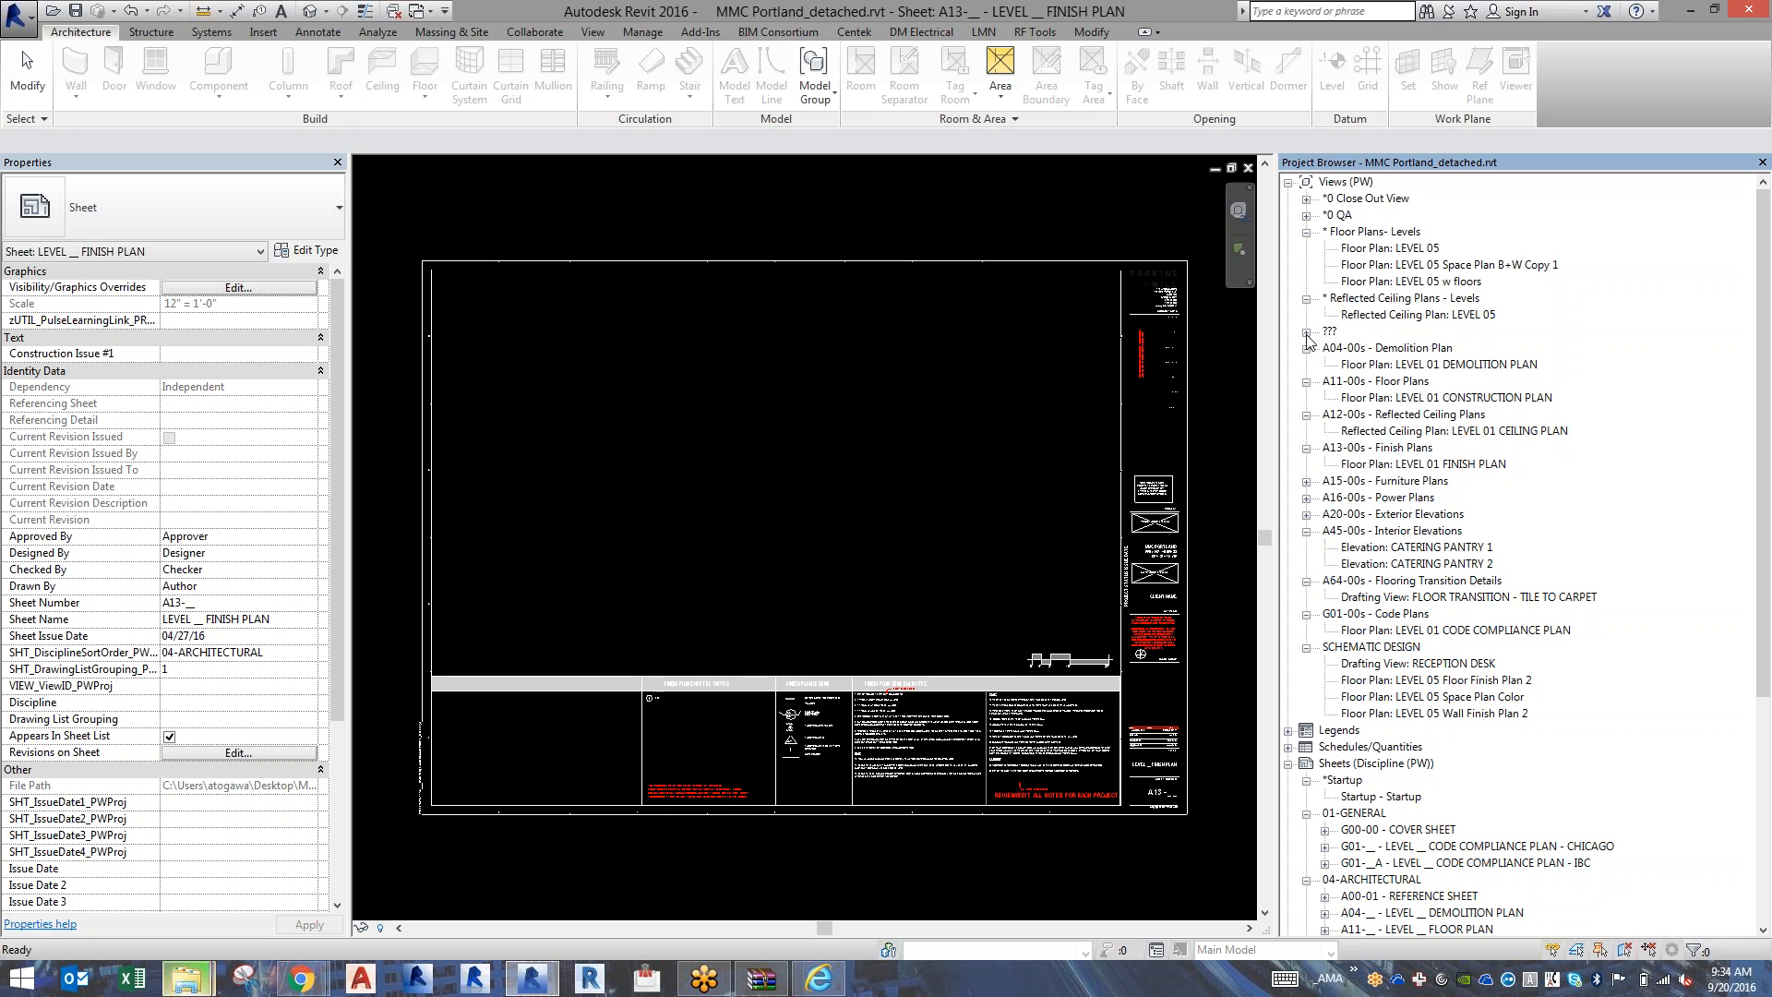
click(1361, 348)
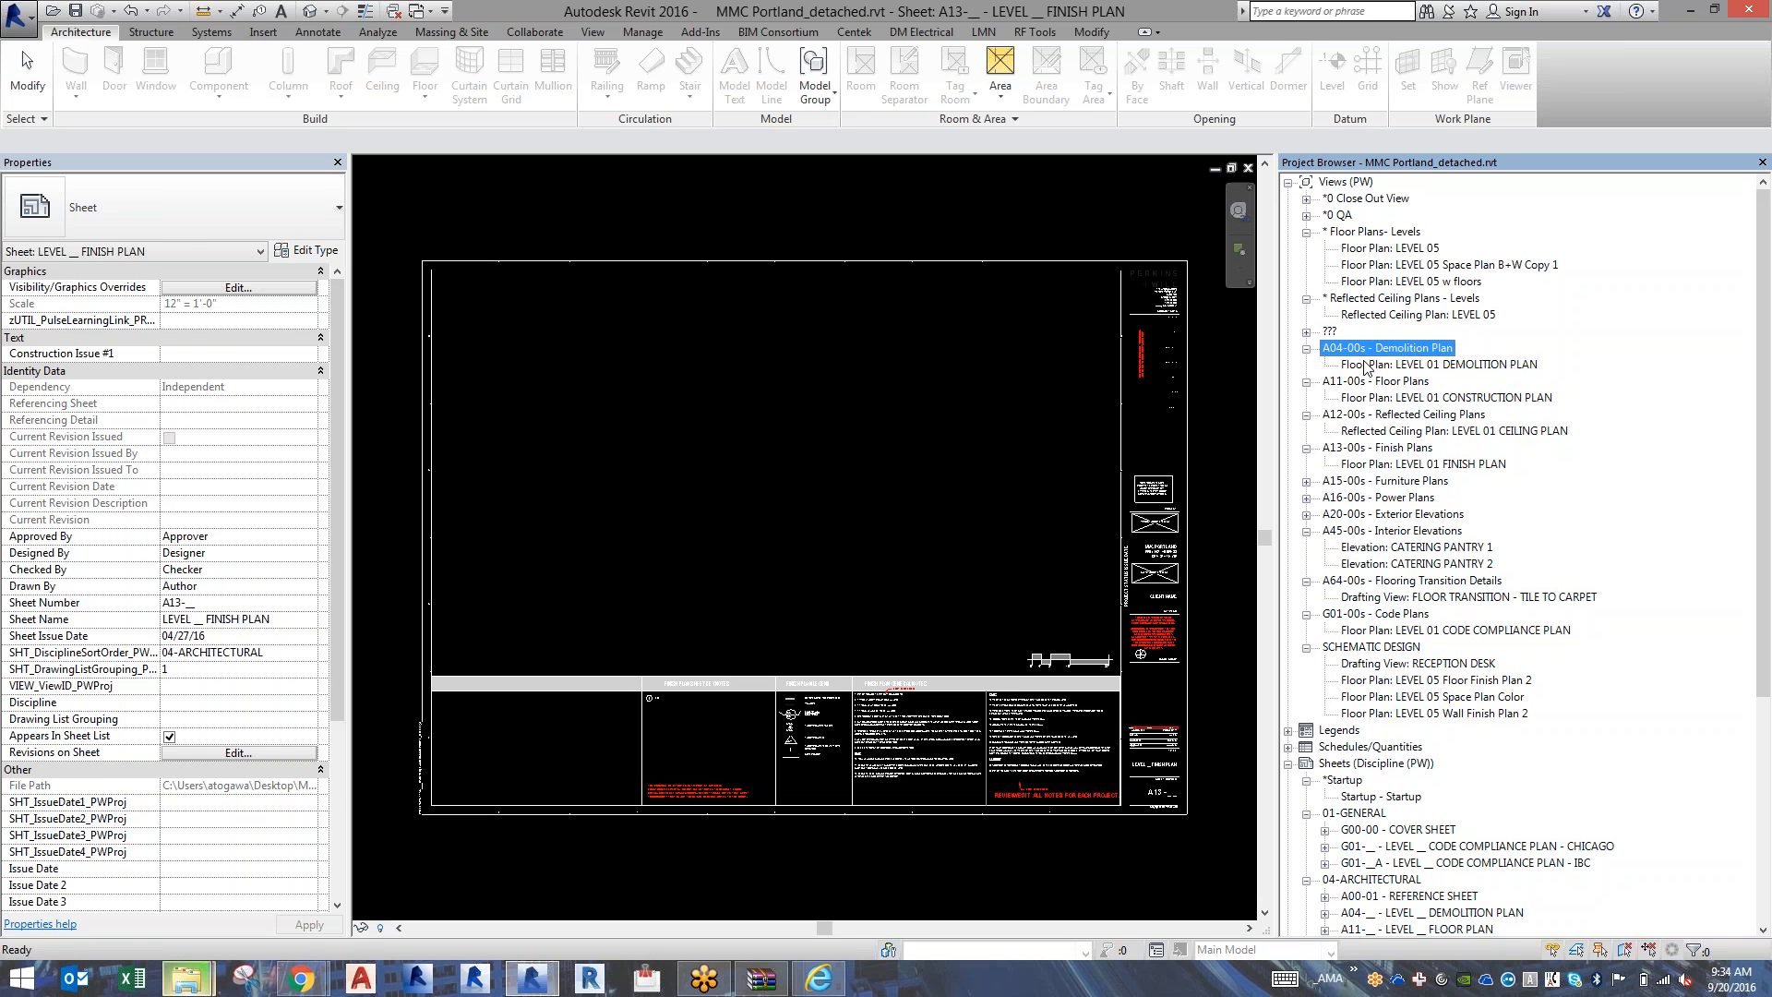
double_click(1384, 365)
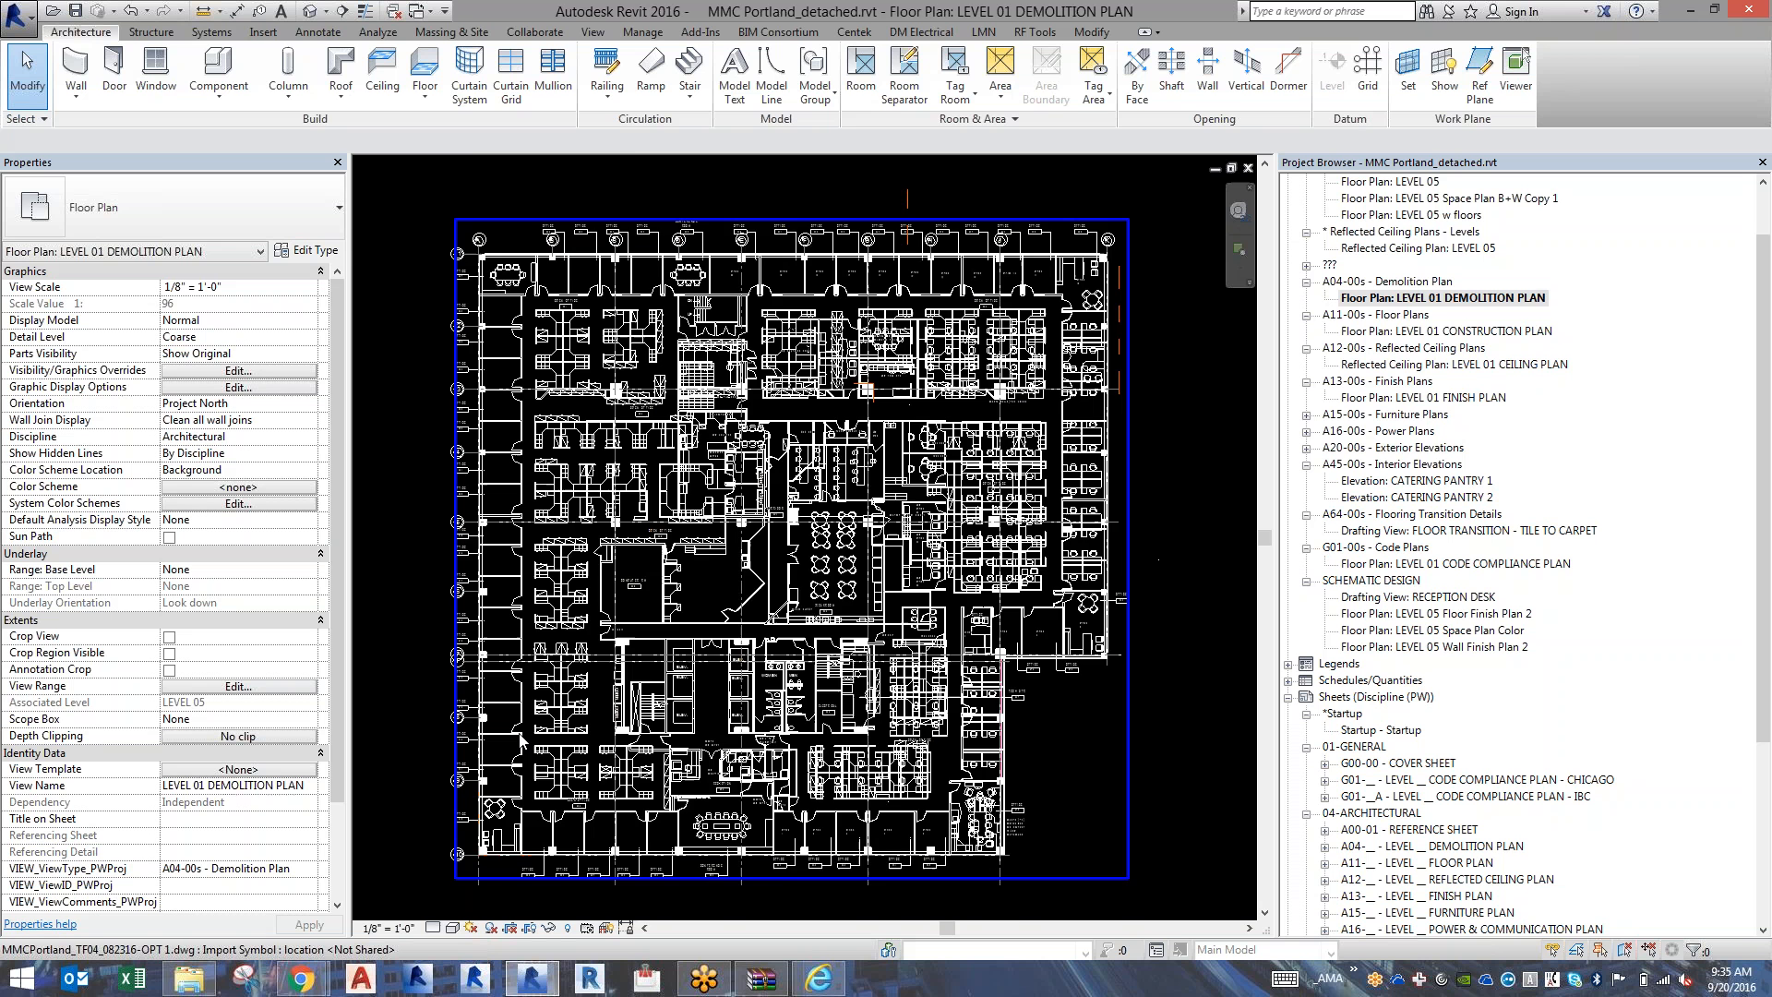
Examine the LEVEL 01 DEMOLITION PLAN up close around the breakroom, team rooms and new offices, and return to the whole floor.
scroll(509, 743, up, 1)
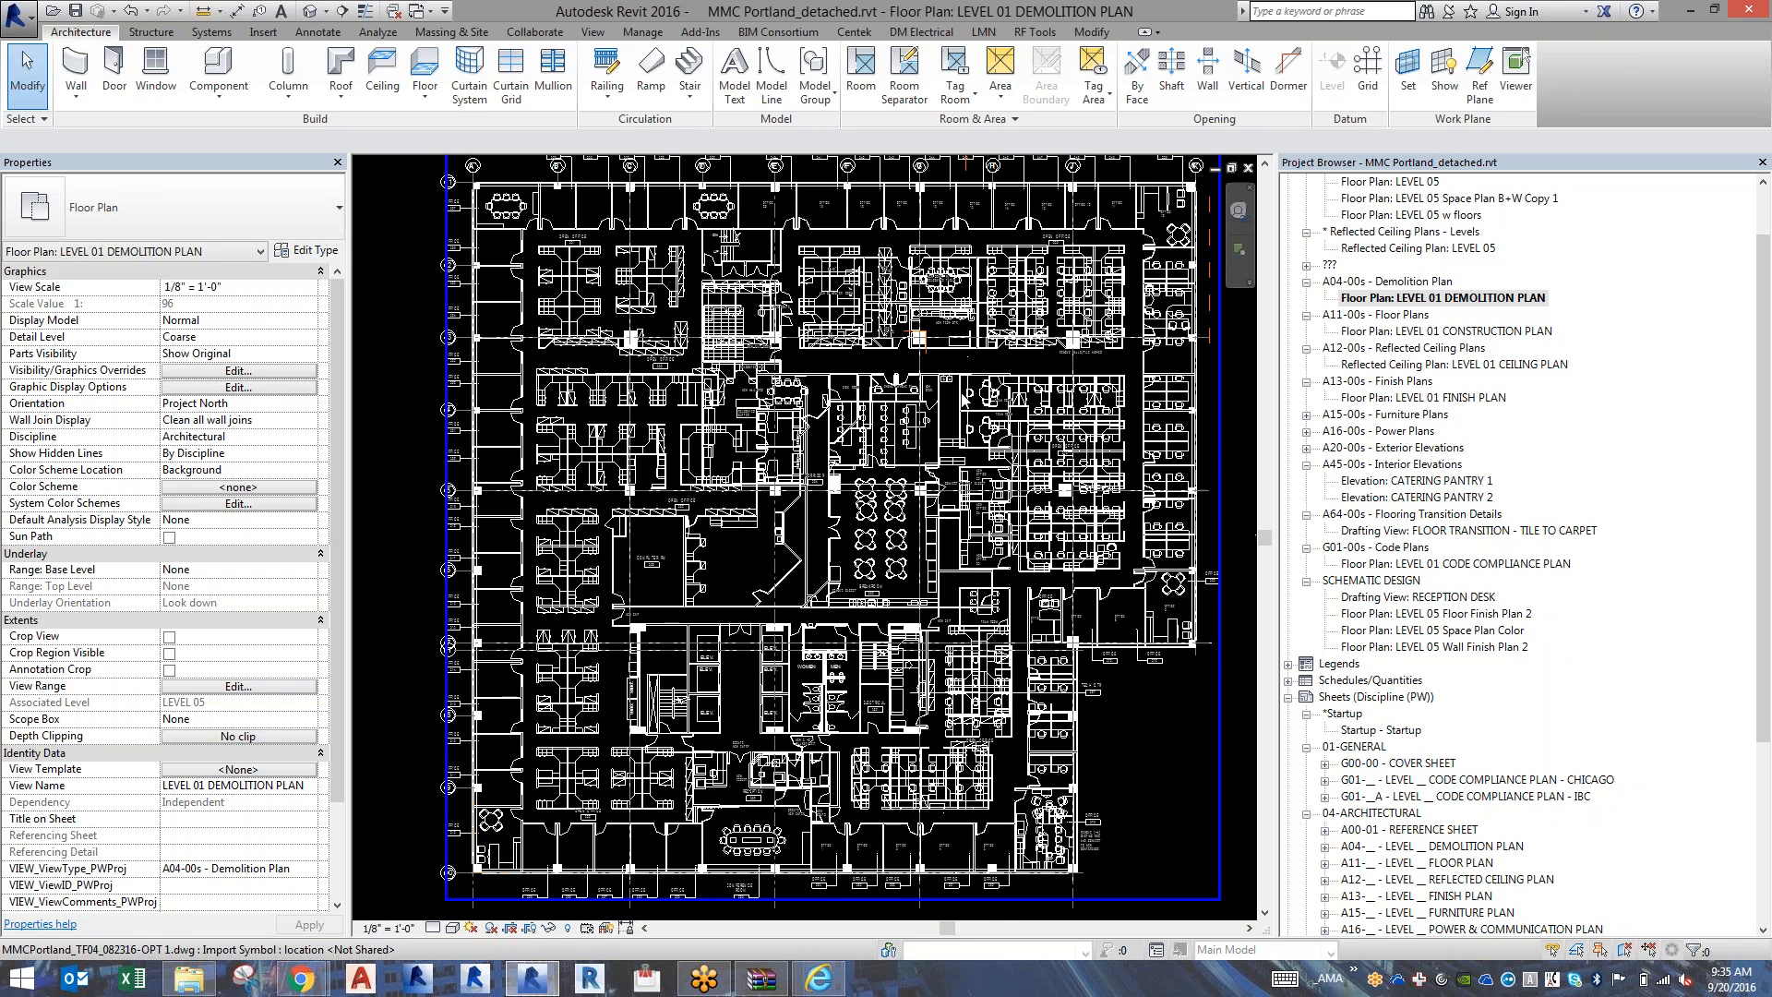
scroll(1031, 499, up, 1)
scroll(1032, 498, up, 5)
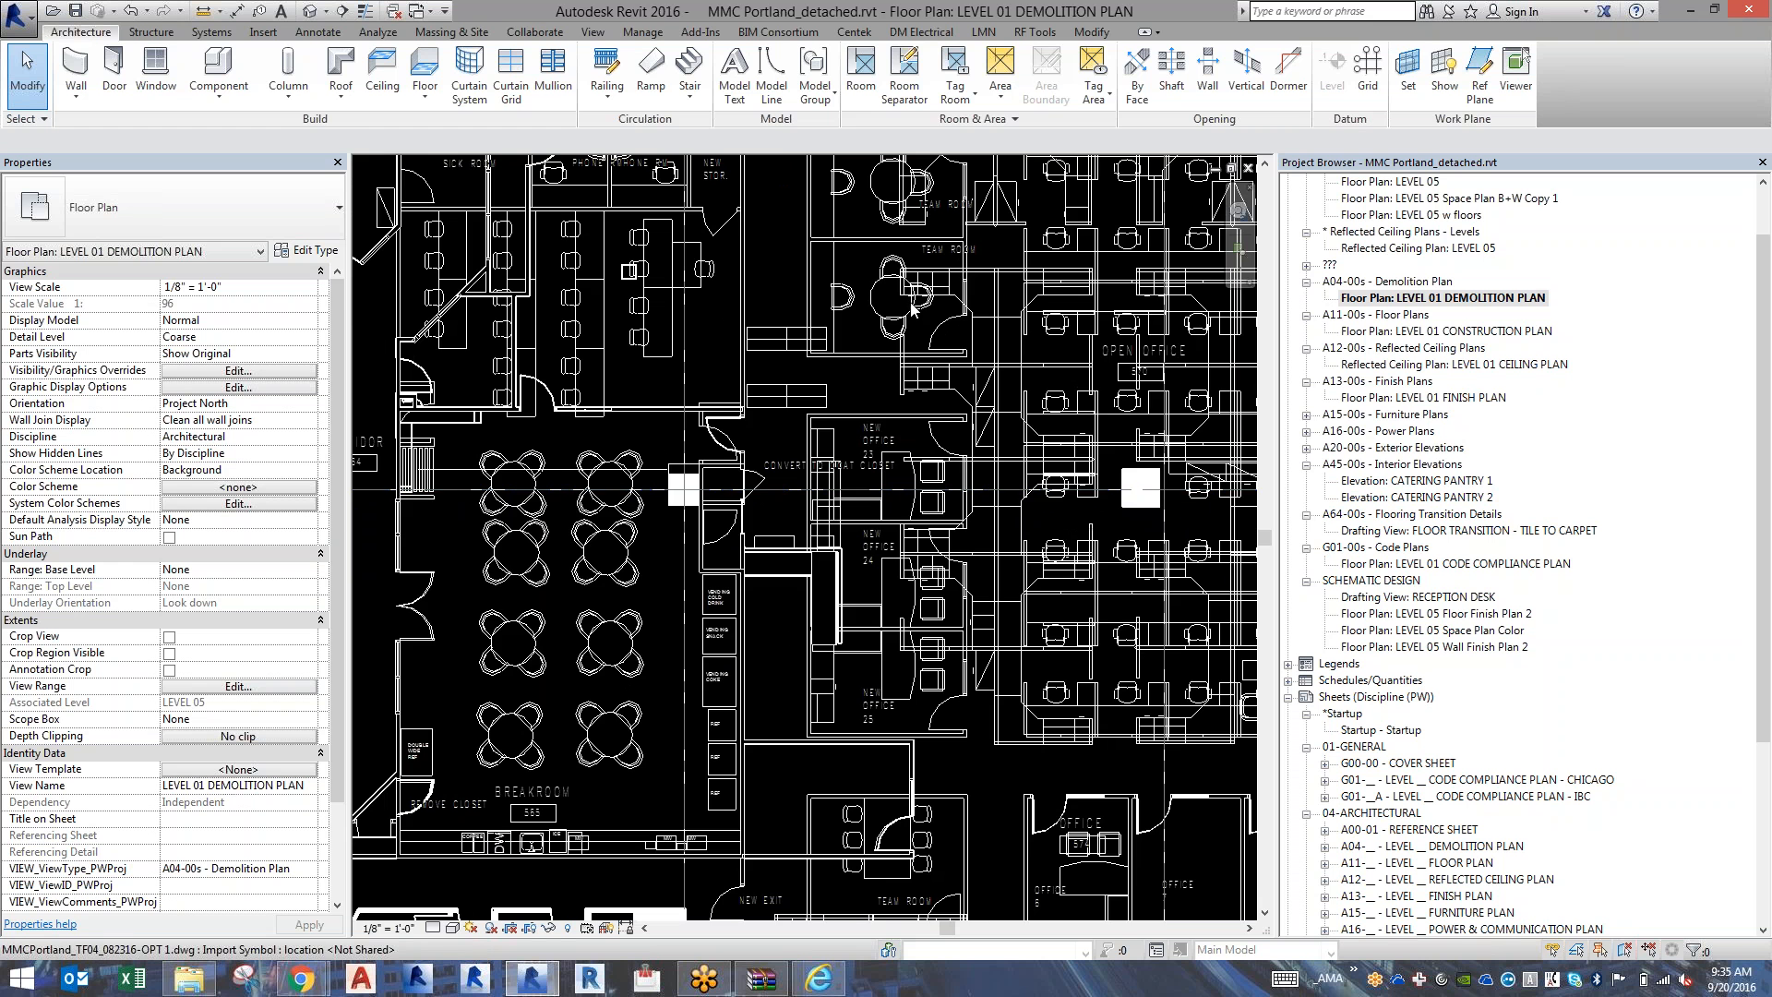
scroll(909, 305, up, 4)
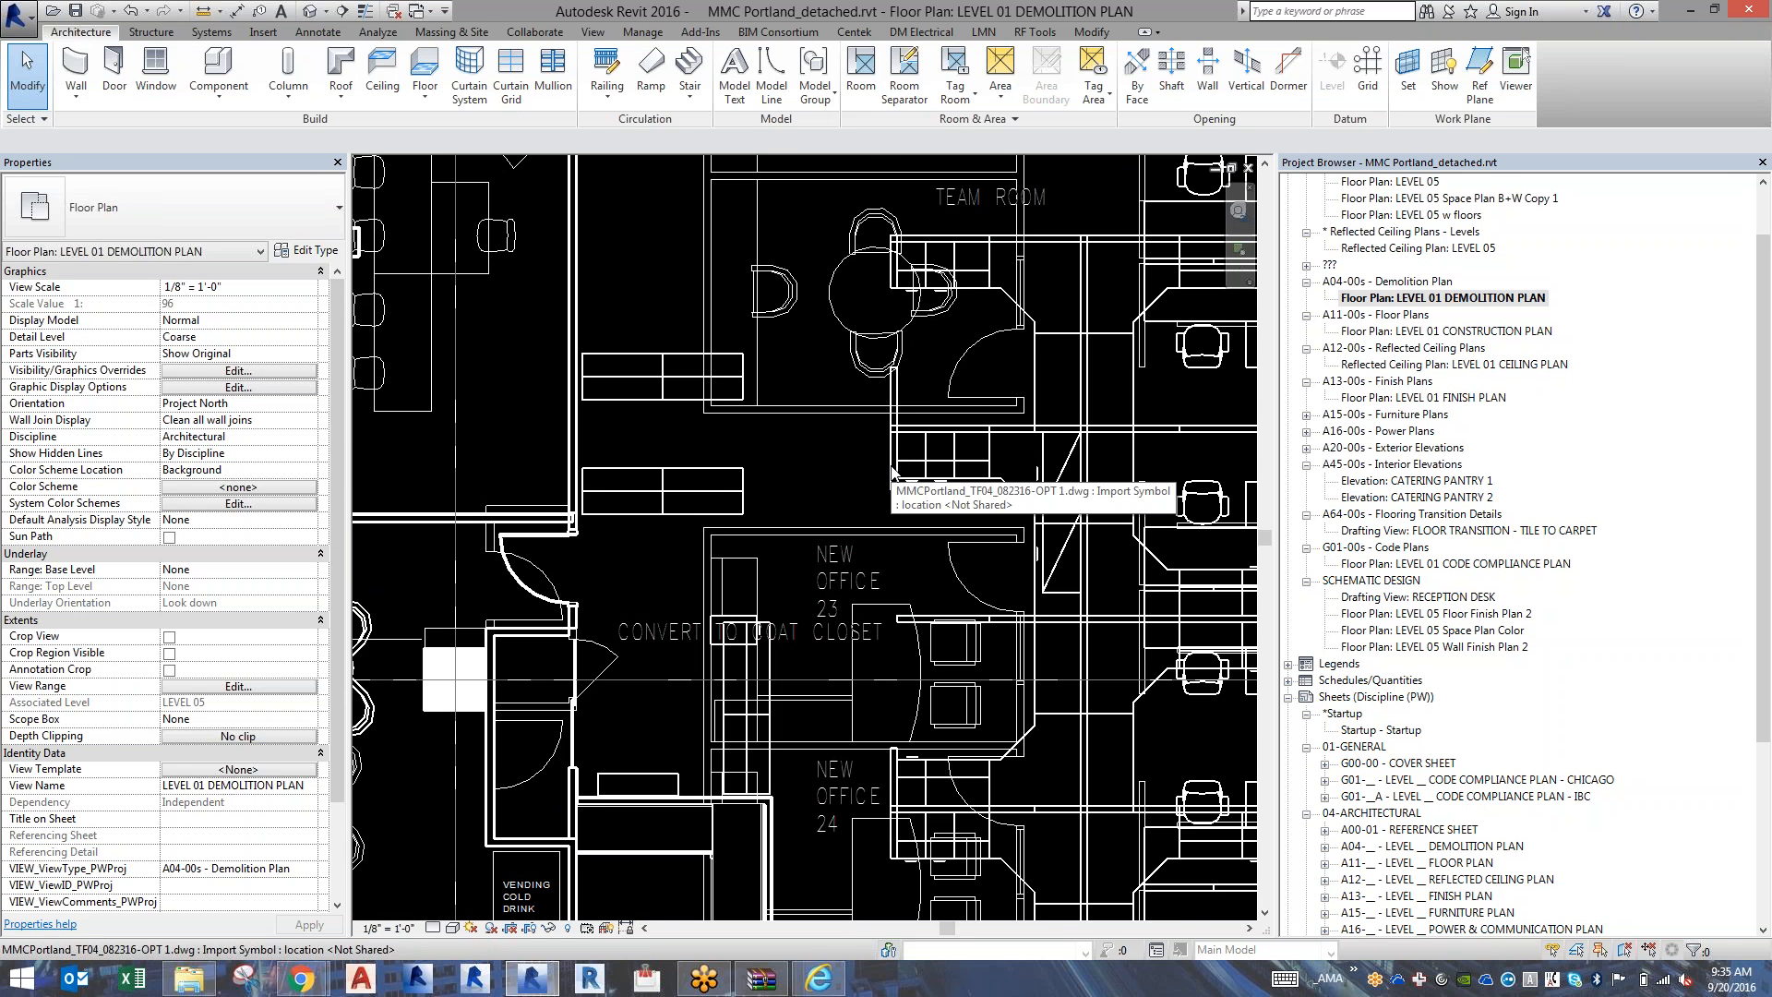
scroll(891, 470, down, 5)
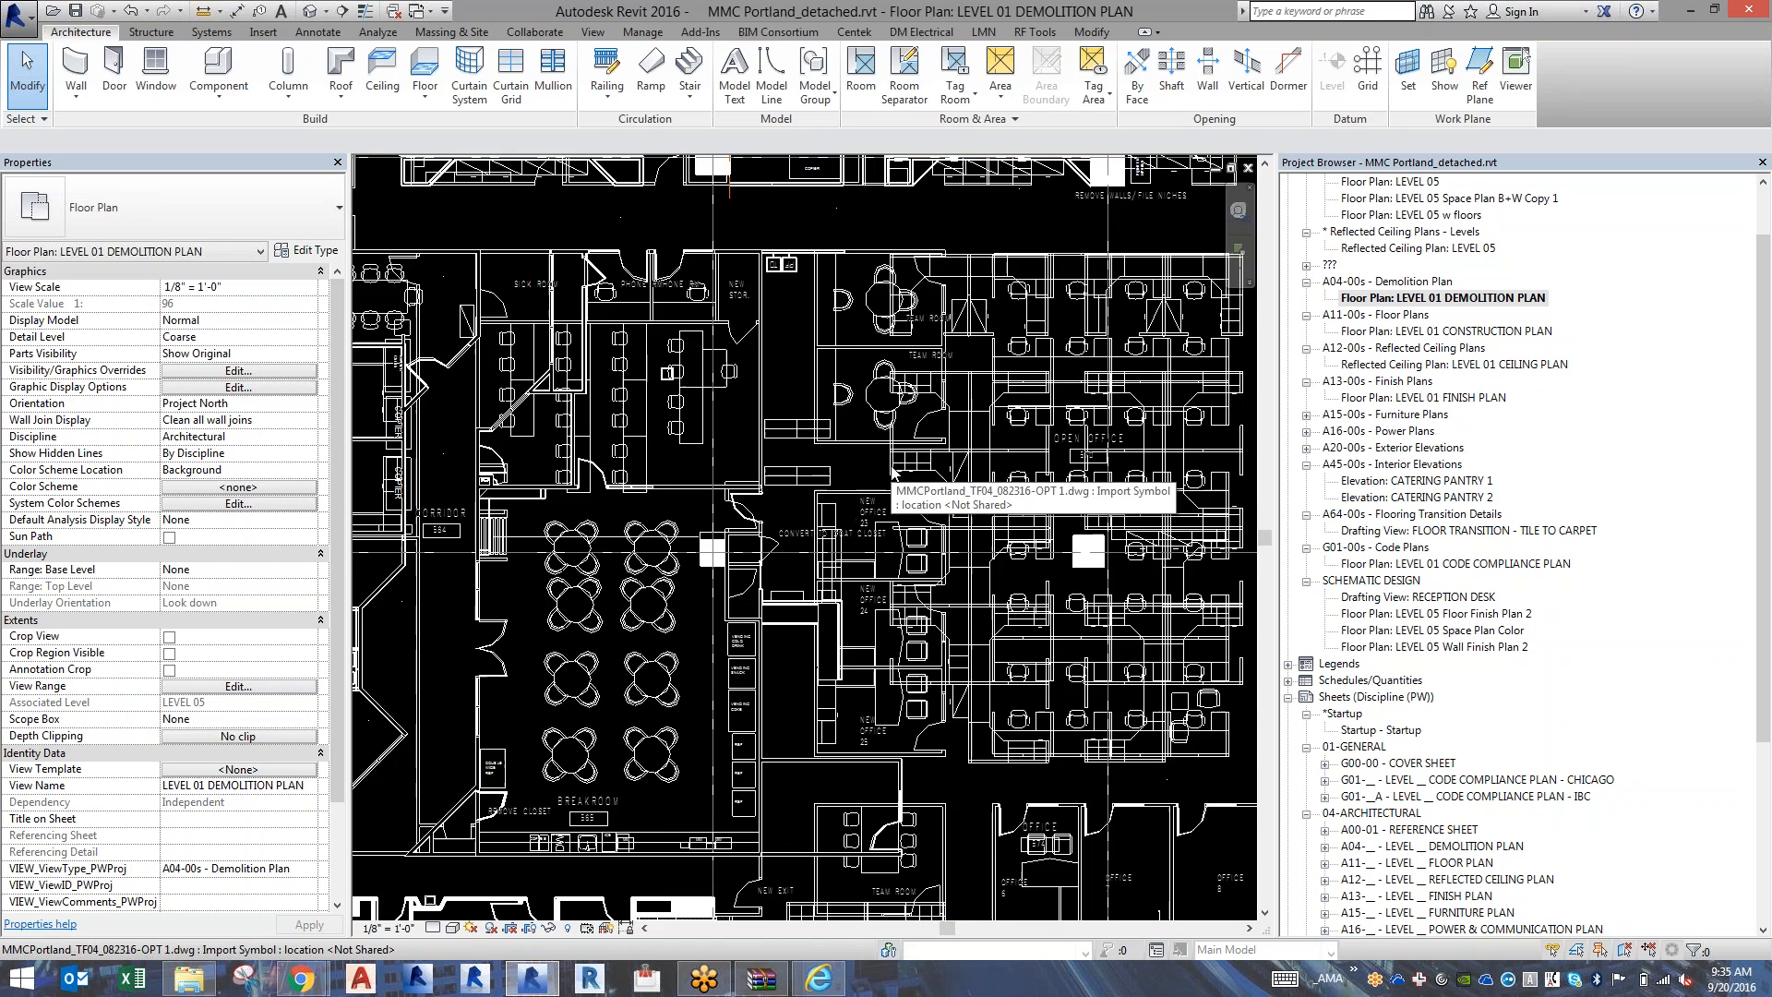
scroll(892, 471, down, 6)
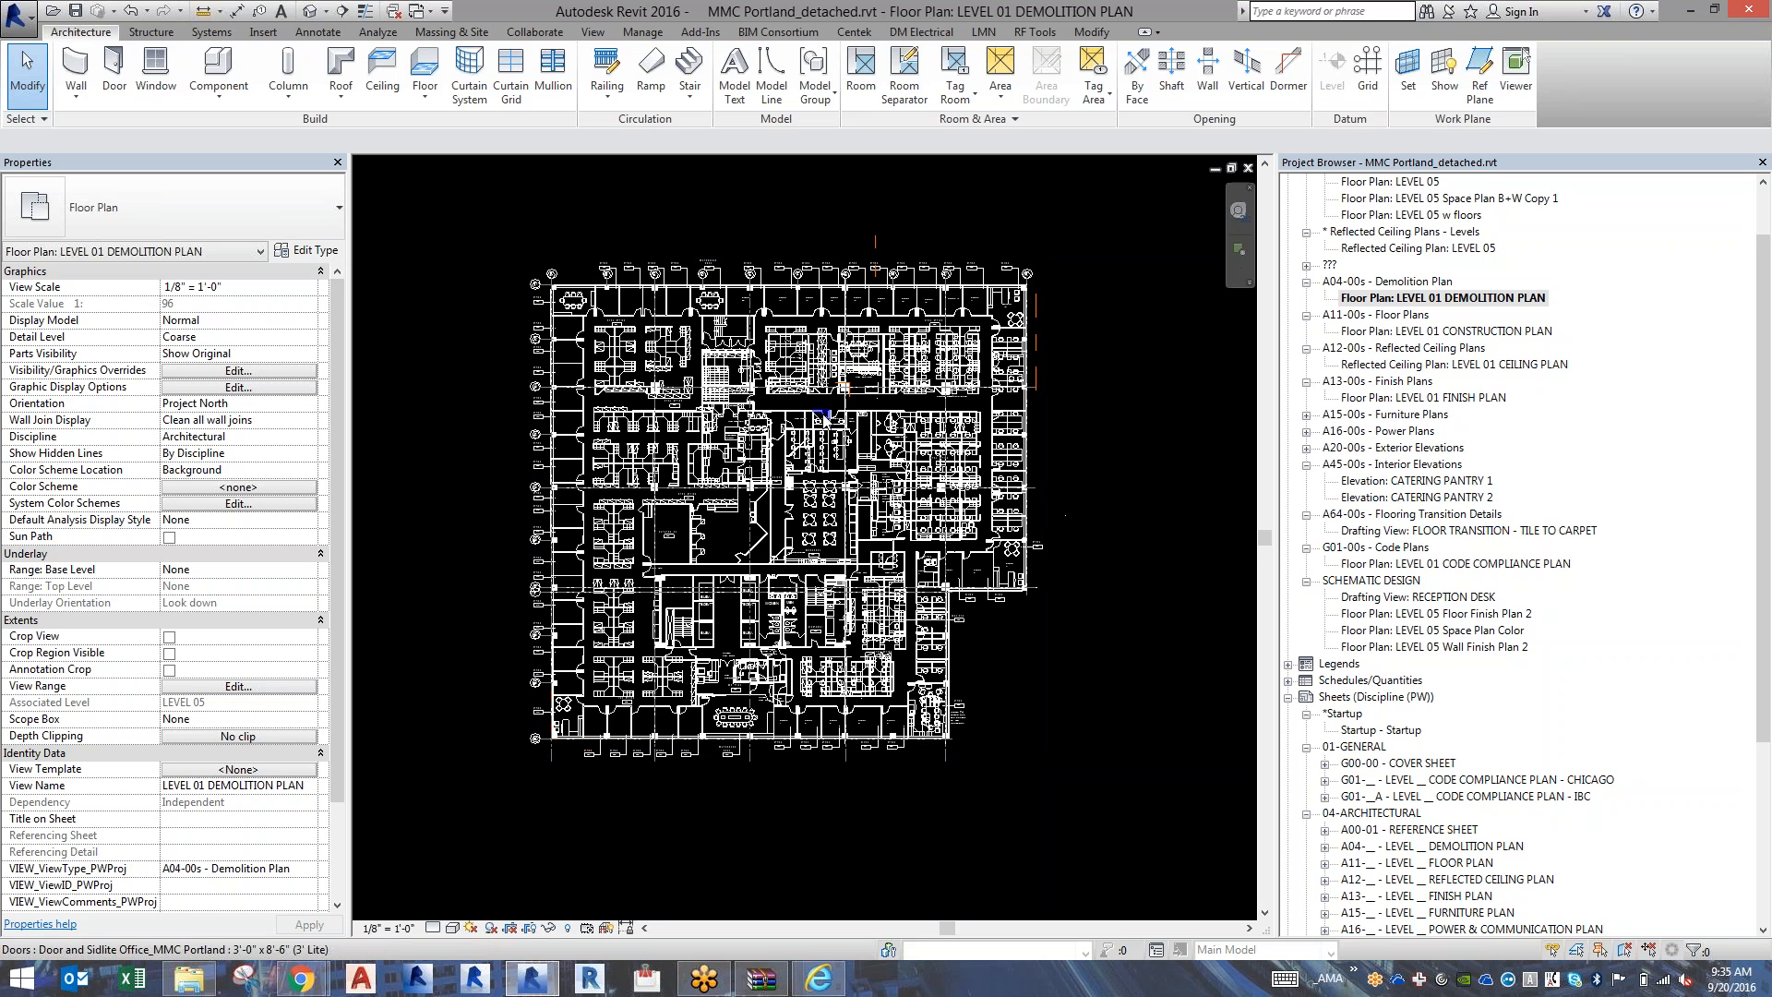
Review the LEVEL 01 CONSTRUCTION PLAN, LEVEL 01 CEILING PLAN and LEVEL 01 POWER & COMMUNICATION PLAN views one after another.
click(1400, 332)
double_click(1401, 332)
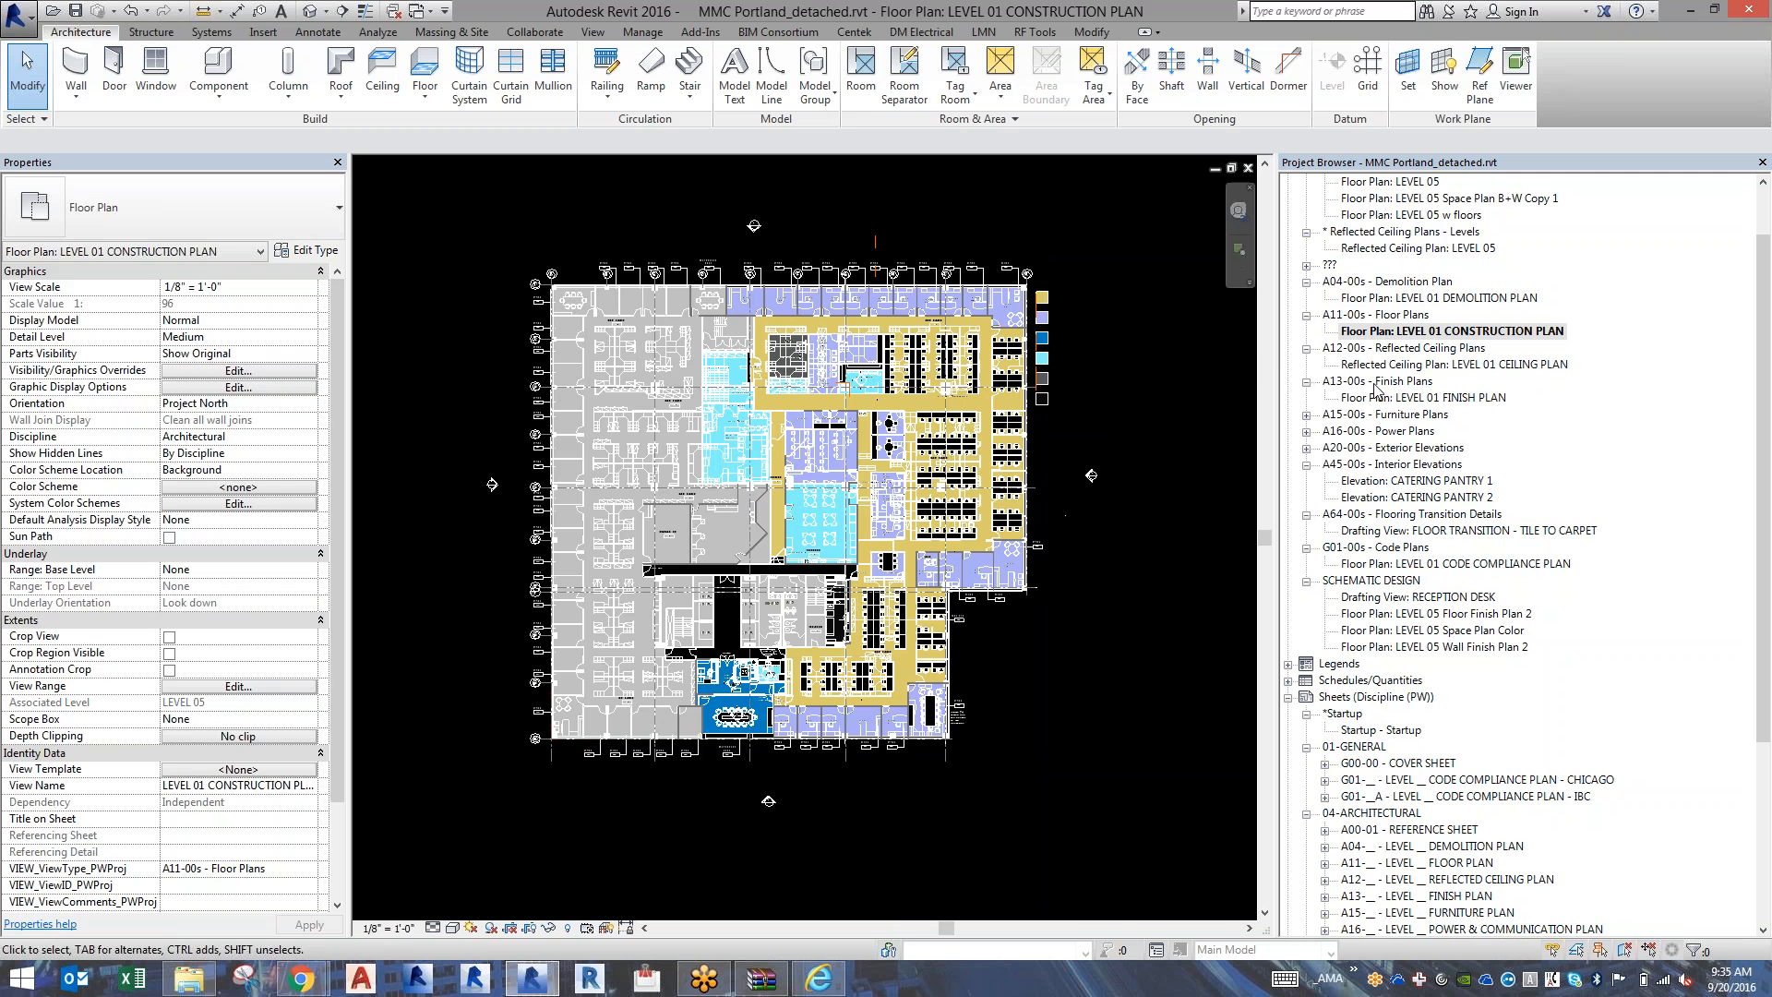
double_click(1405, 365)
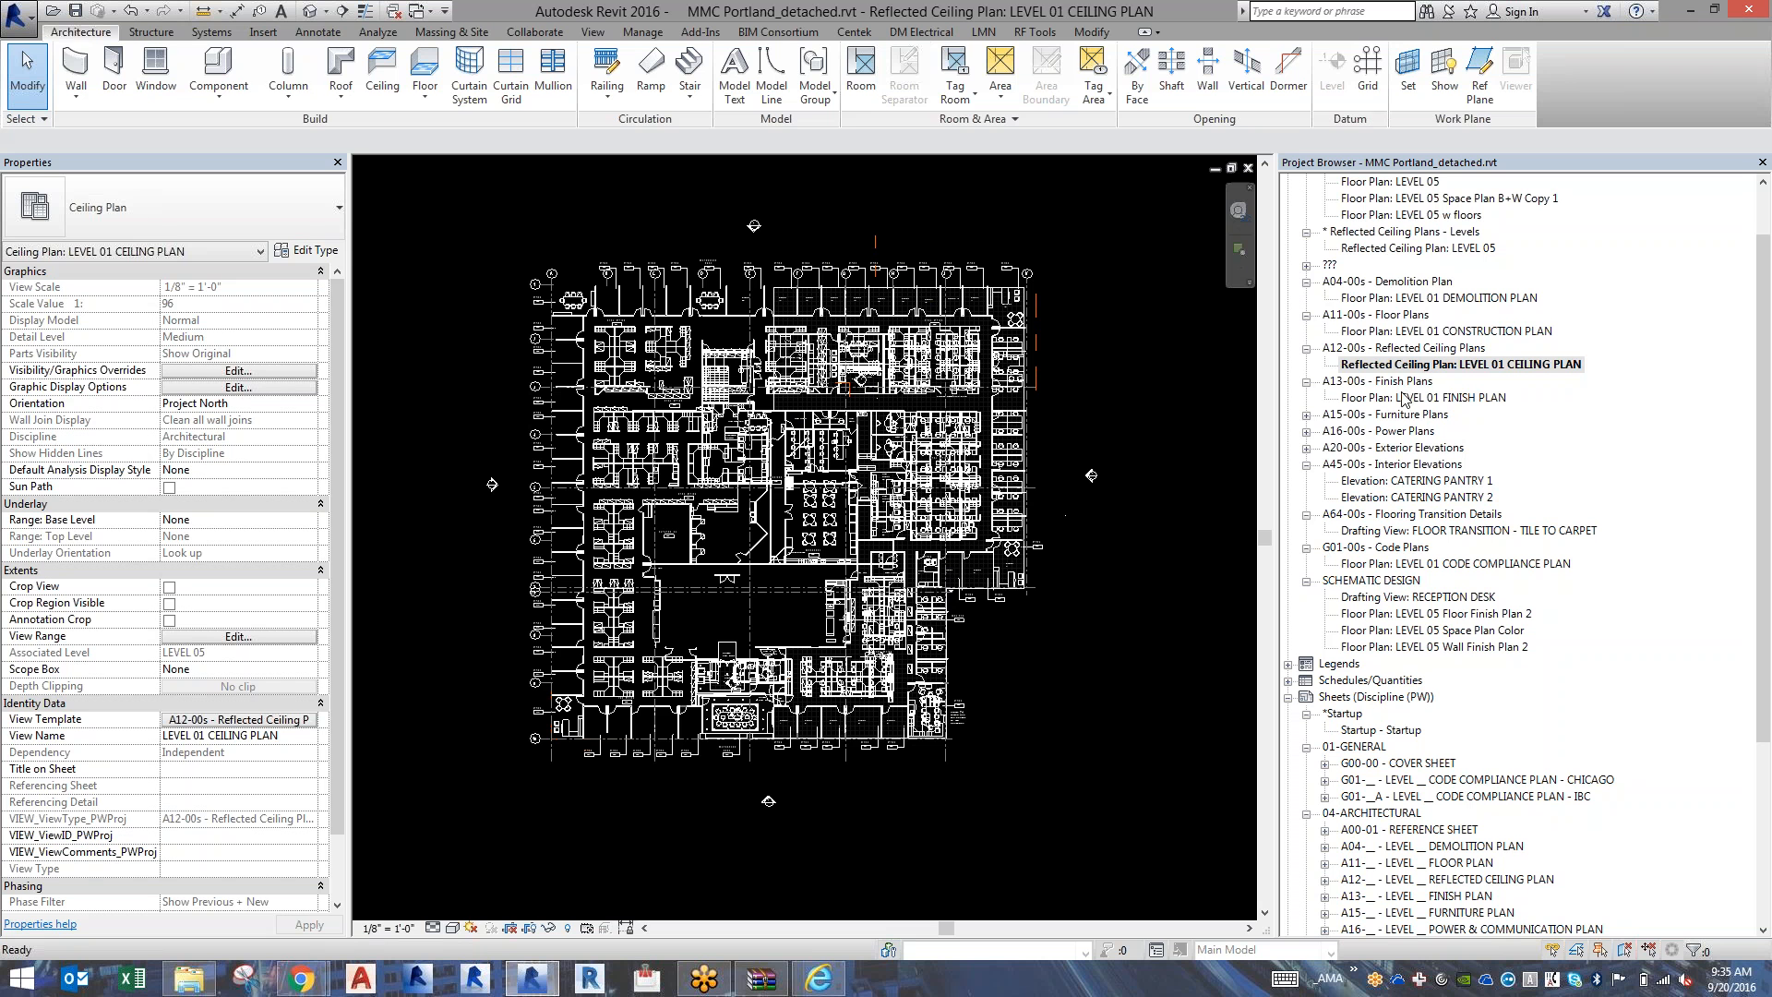
click(1306, 431)
click(1393, 448)
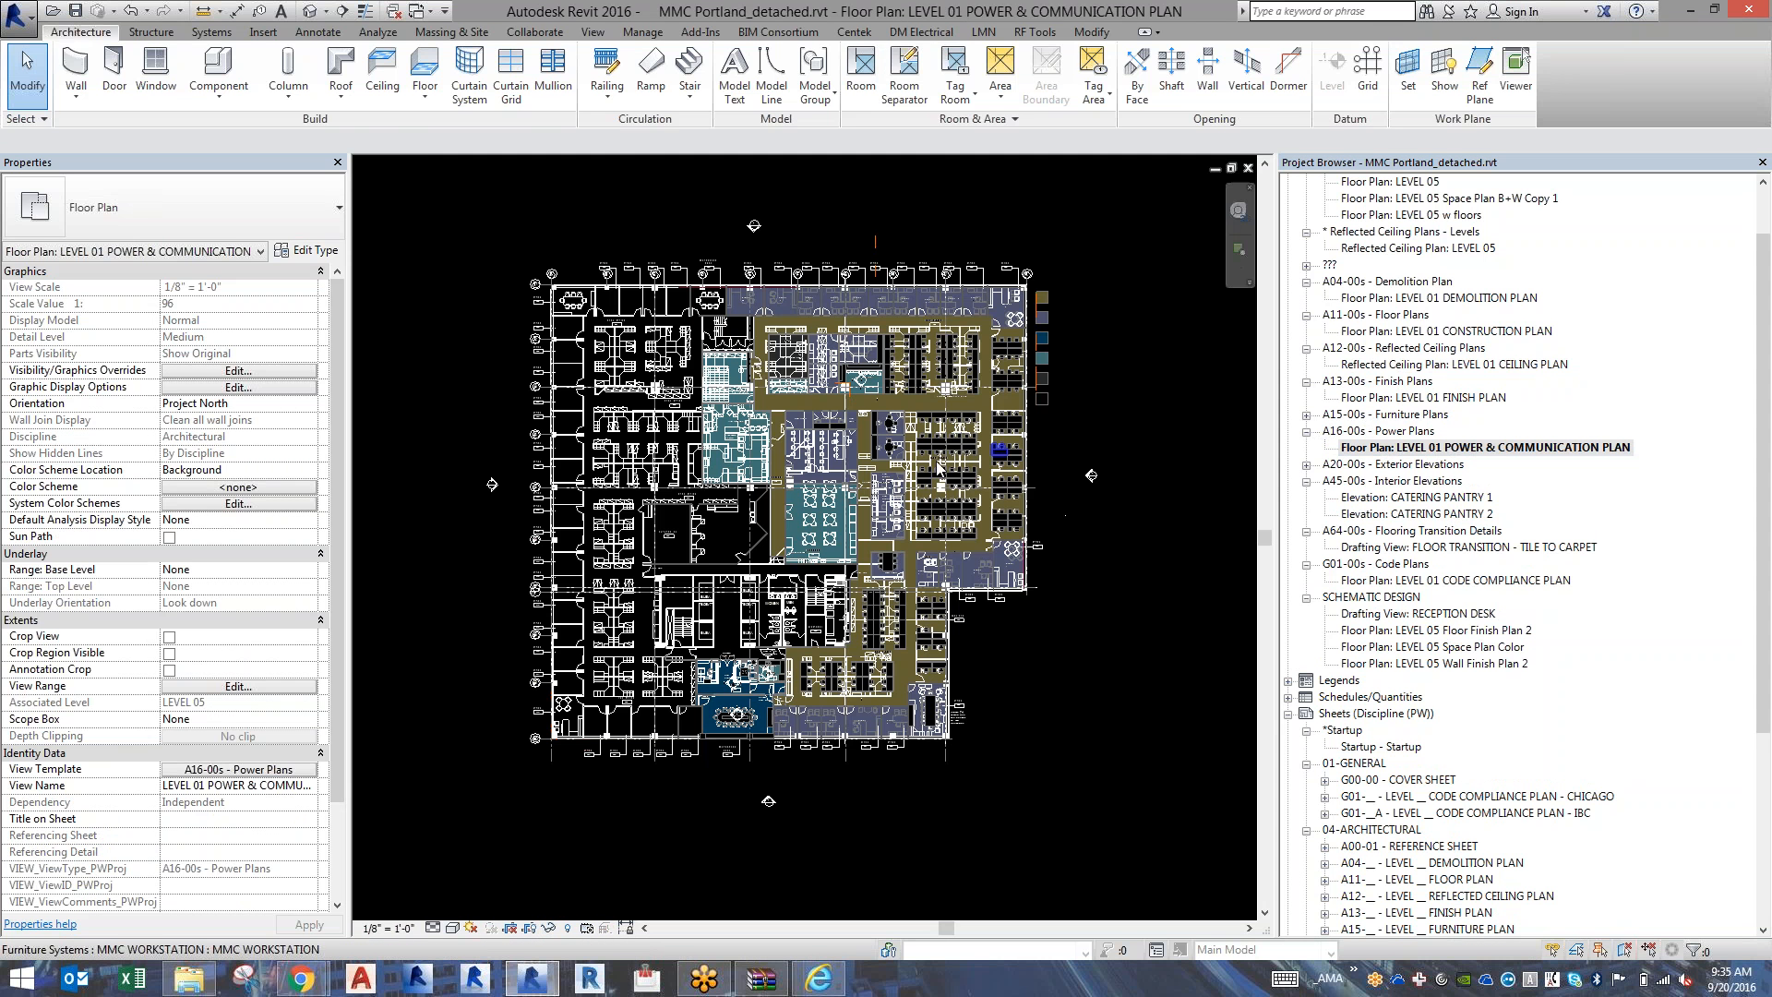
Examine the power and communication plan up close around the breakroom doors, and return to the whole floor.
scroll(846, 489, up, 4)
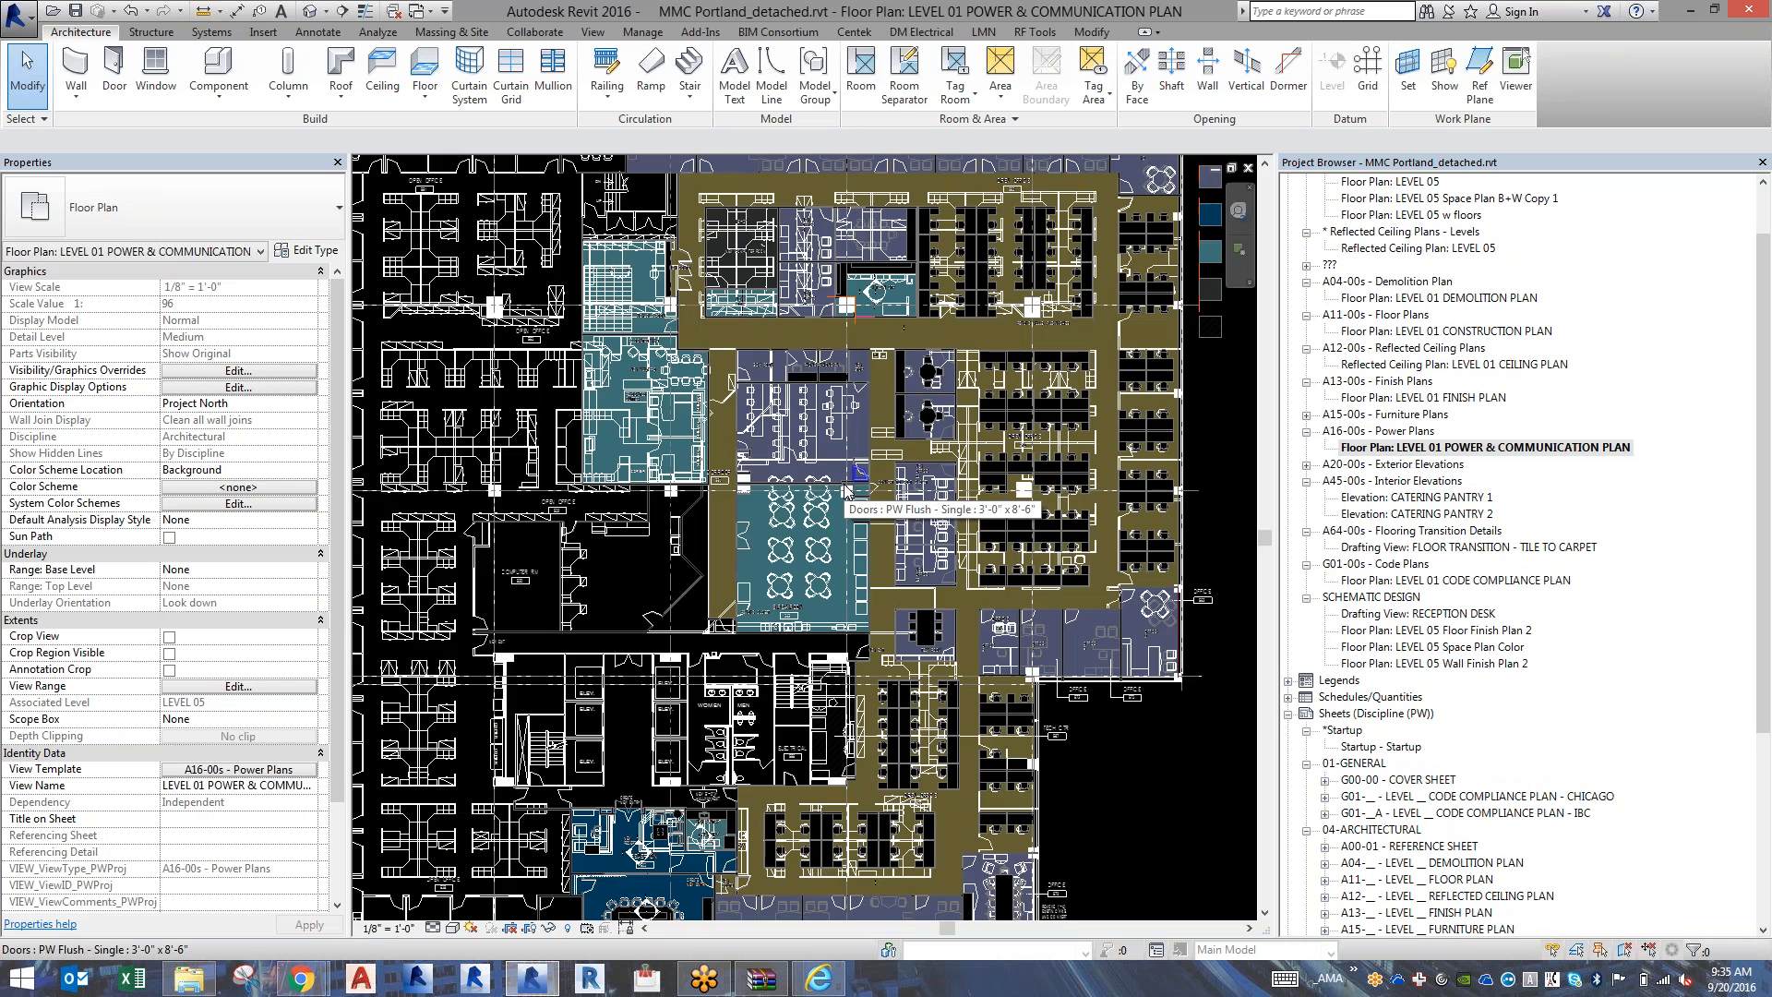
scroll(846, 489, up, 5)
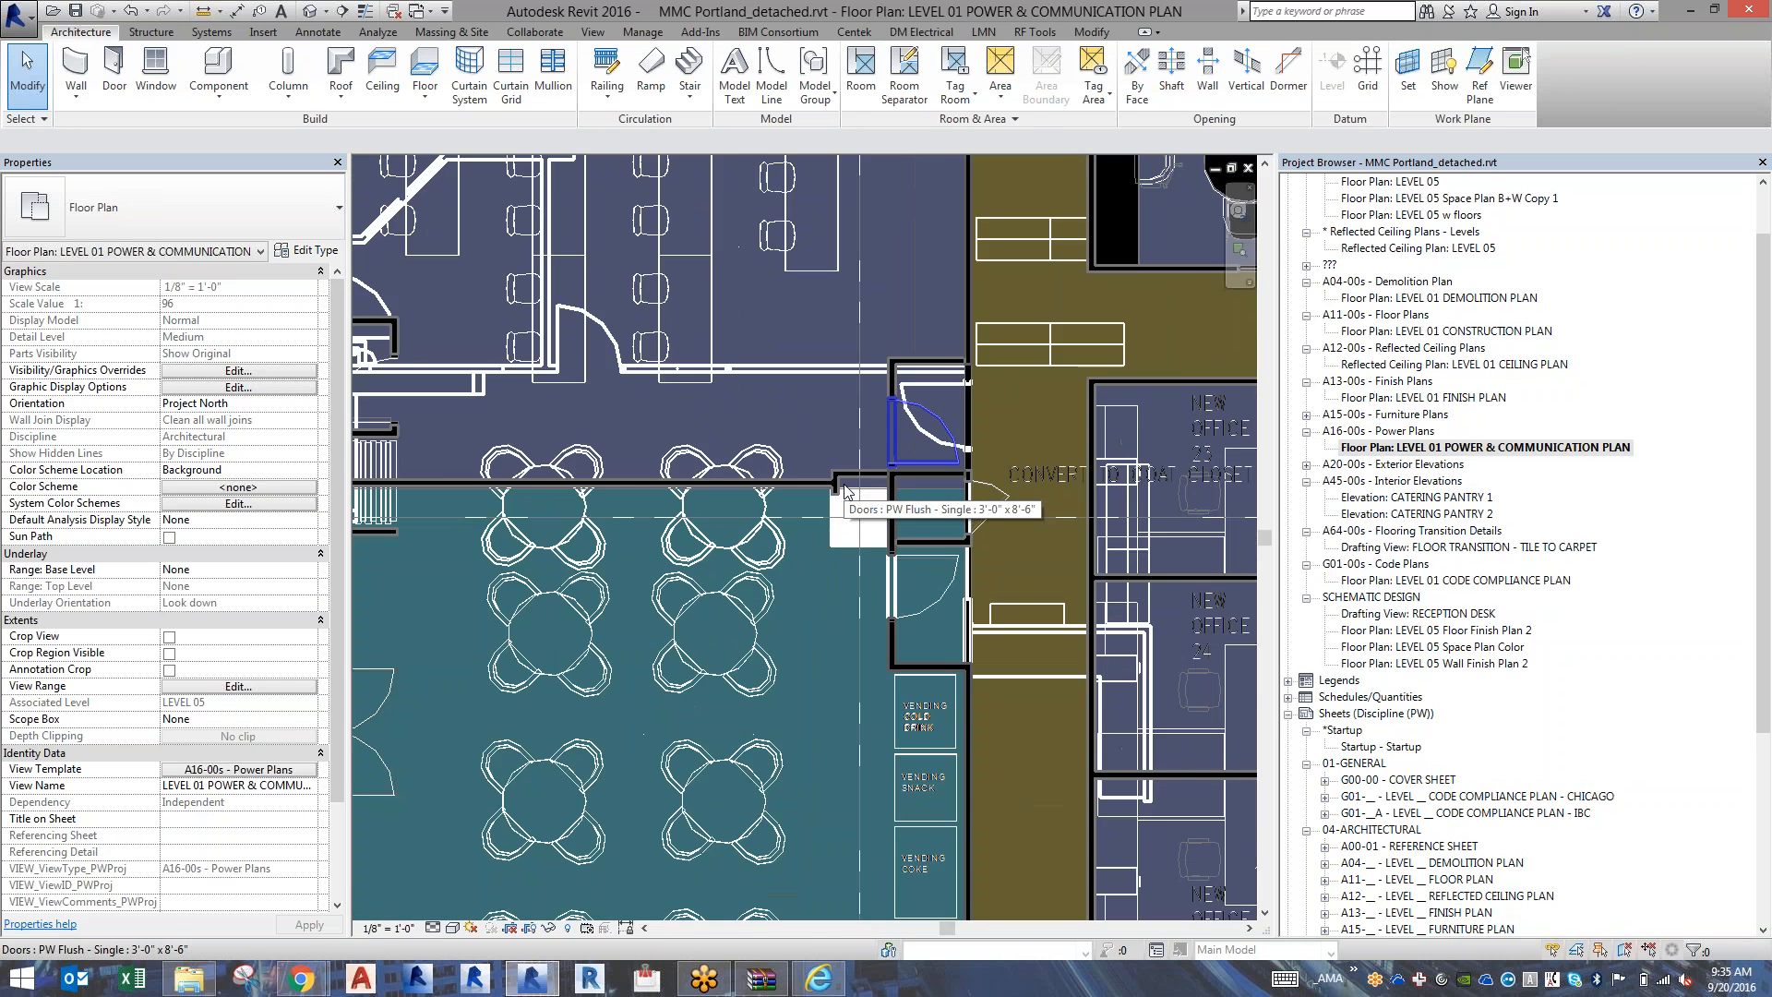
scroll(846, 489, down, 6)
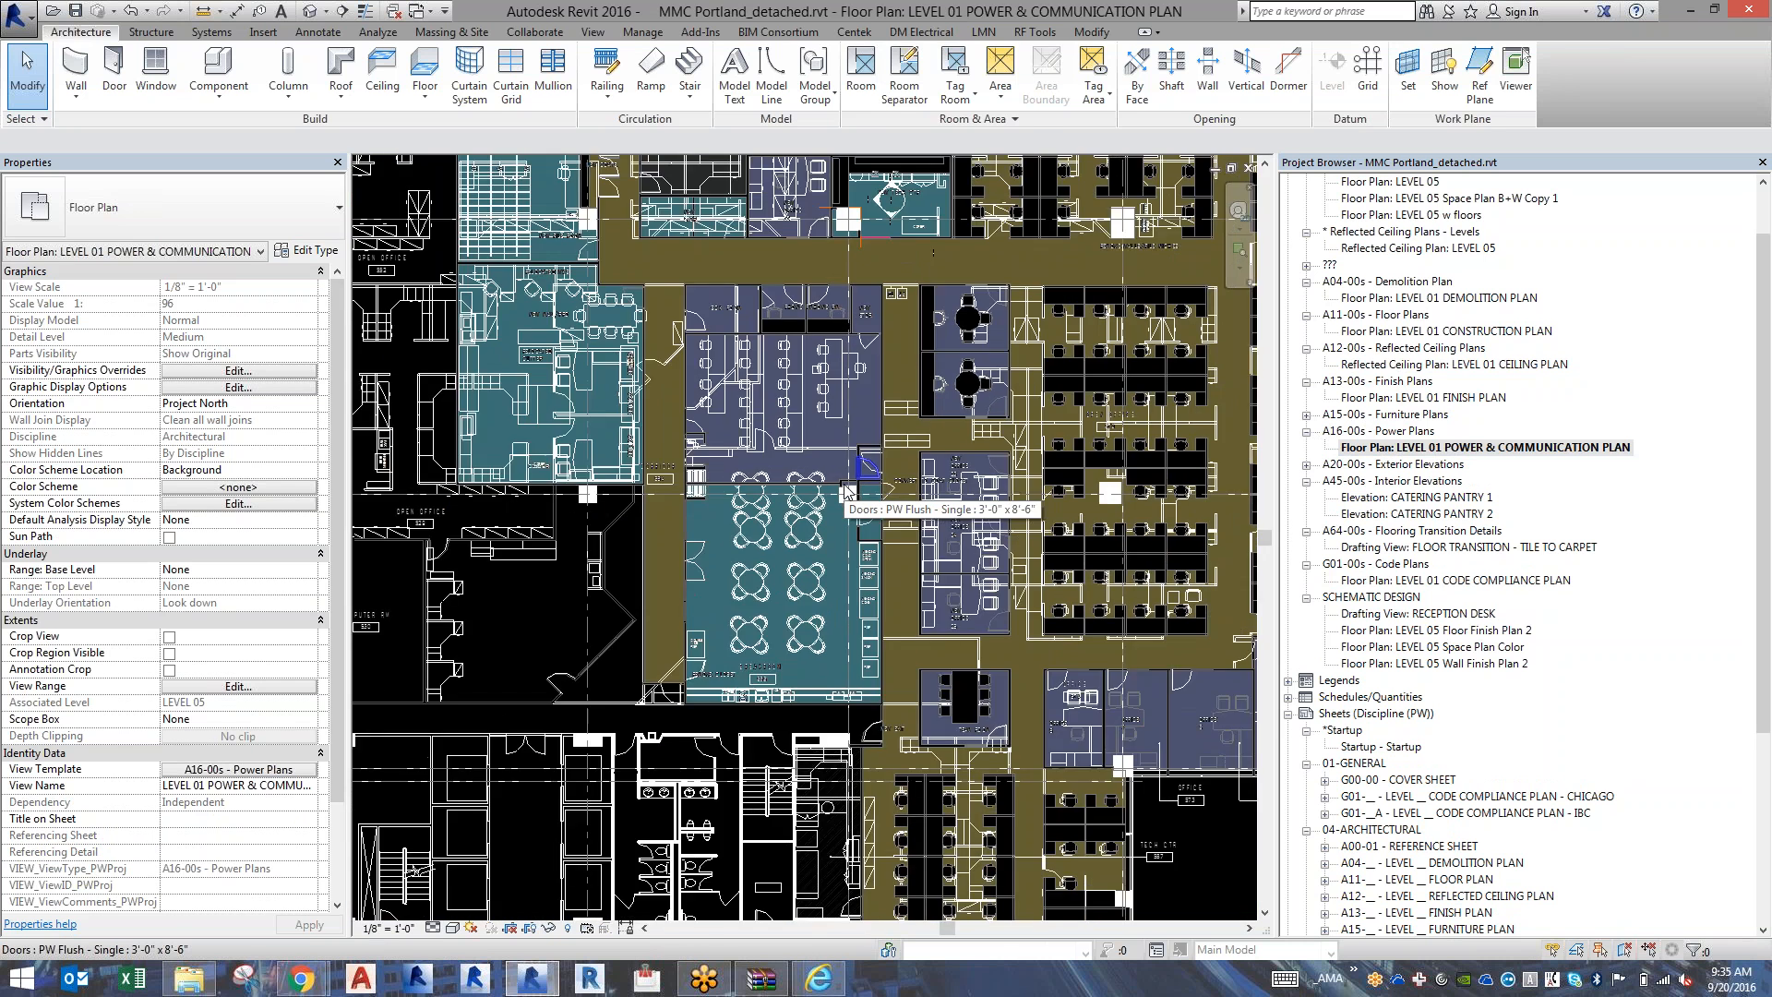
scroll(846, 489, down, 6)
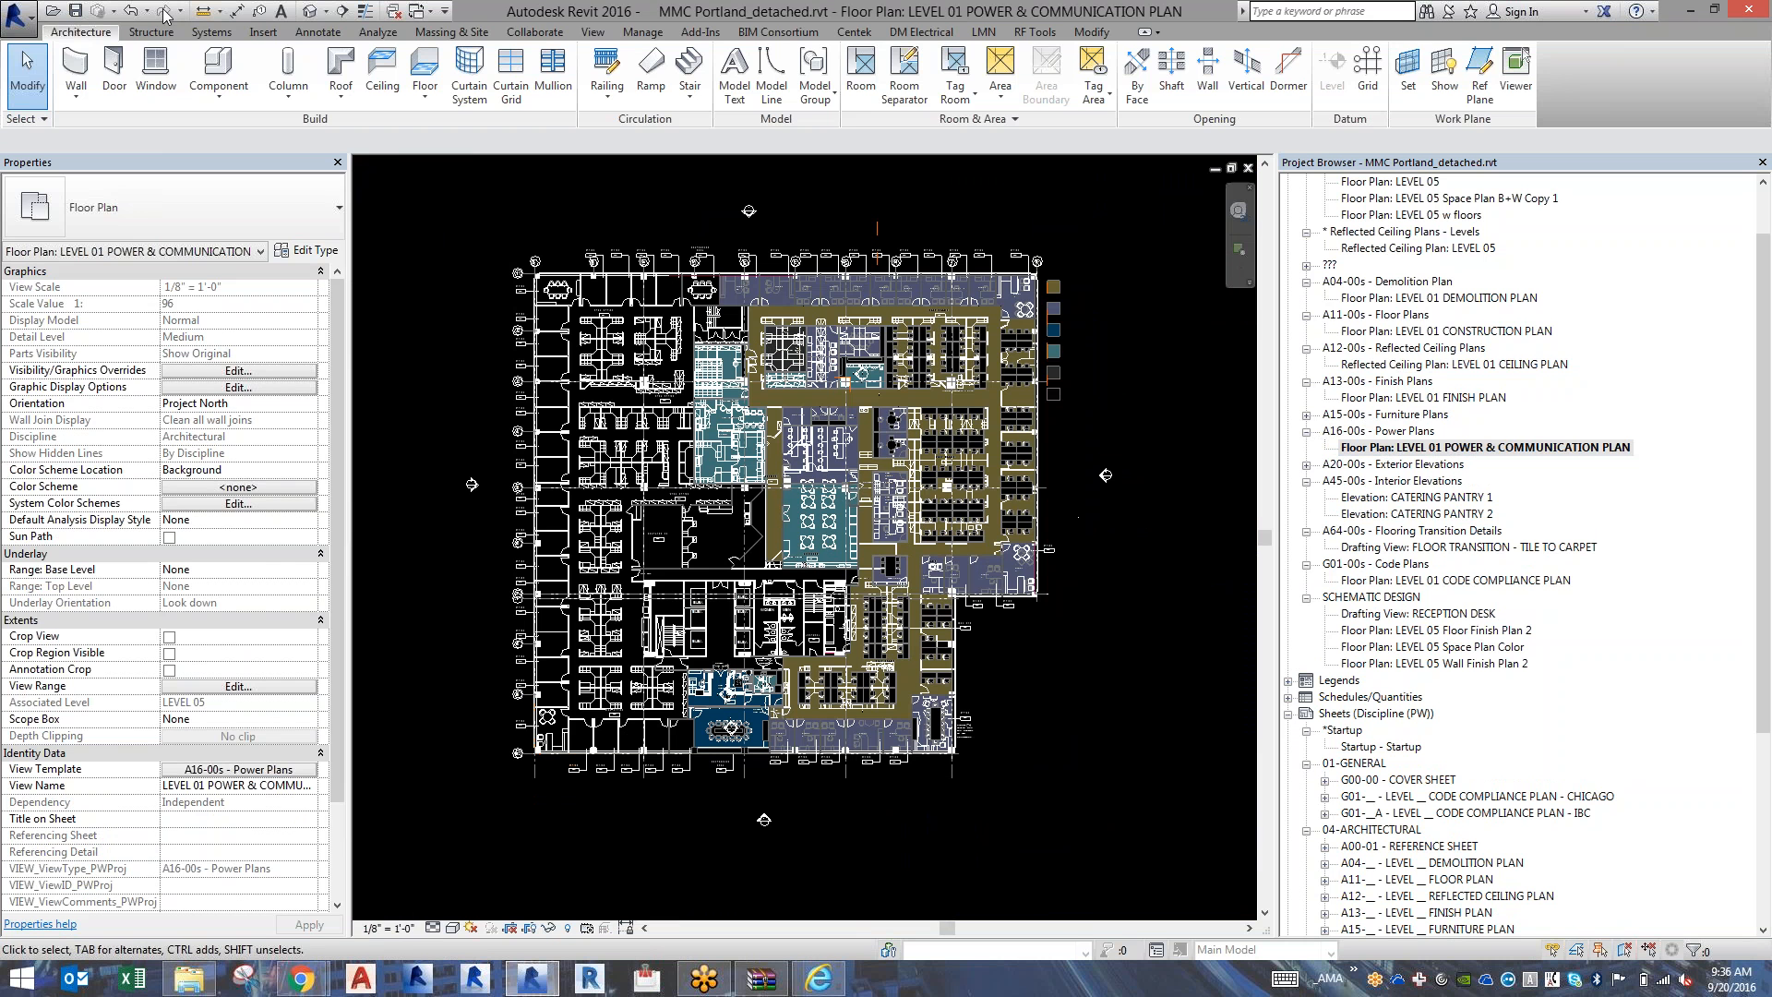
click(33, 27)
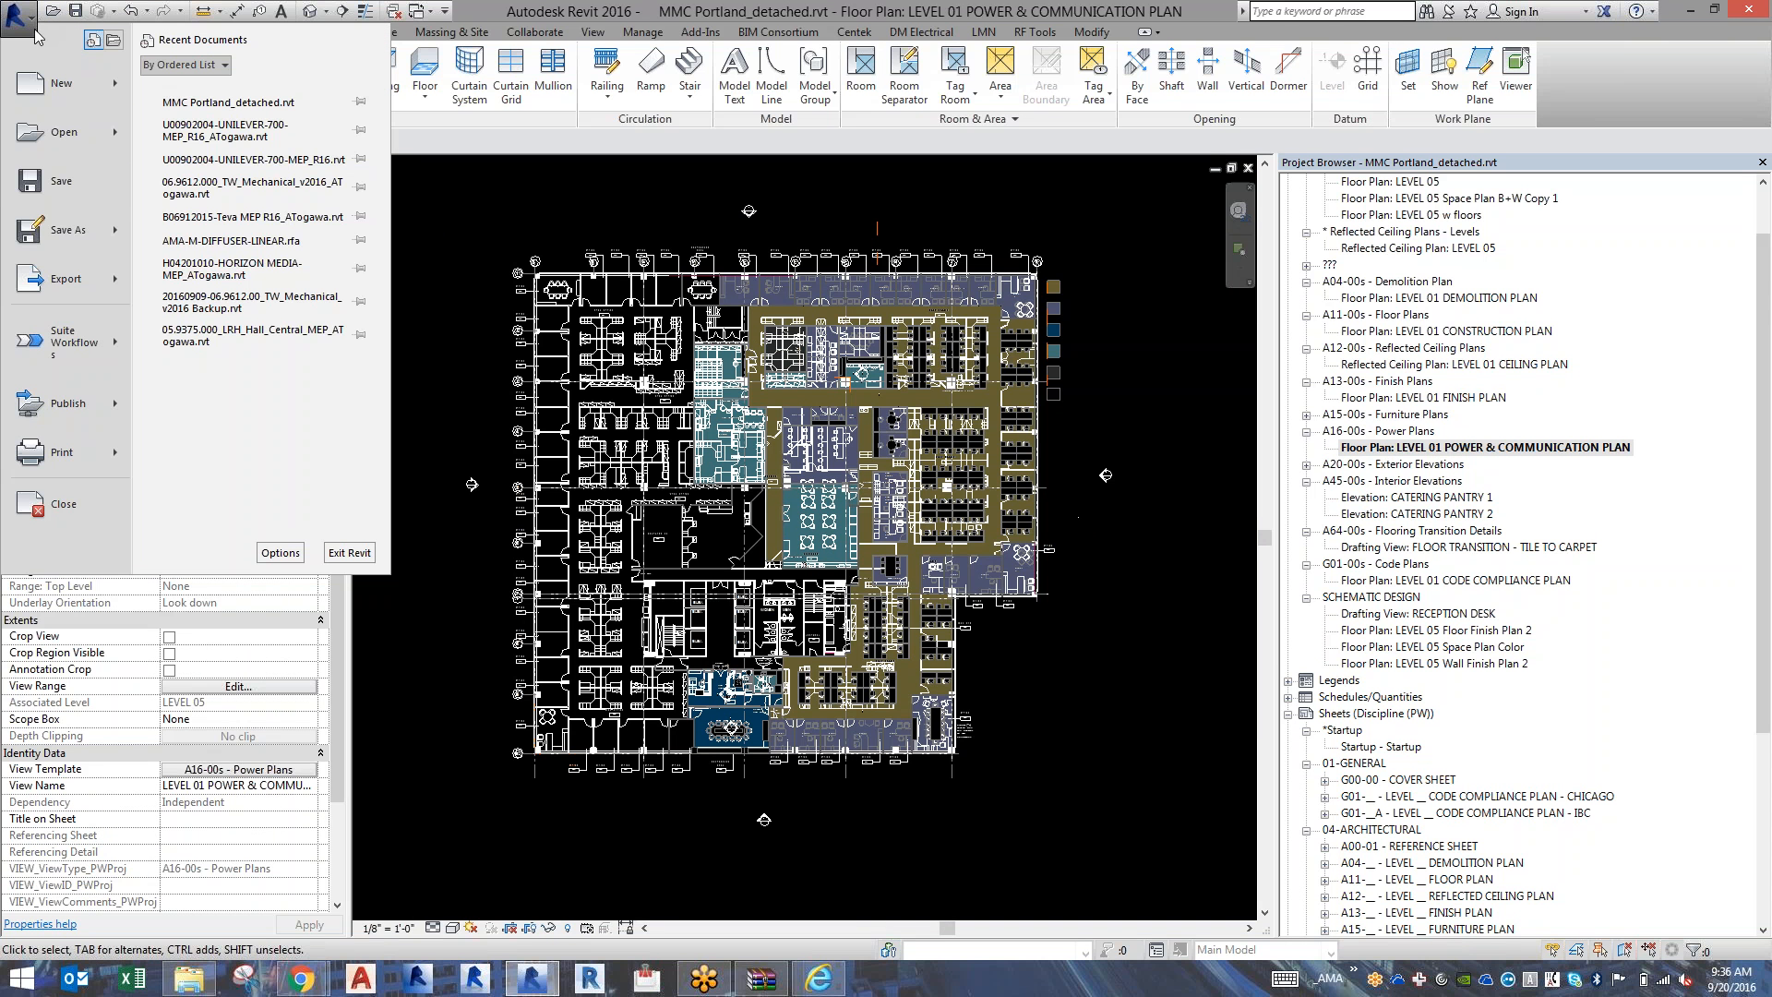
mouse_move(75, 250)
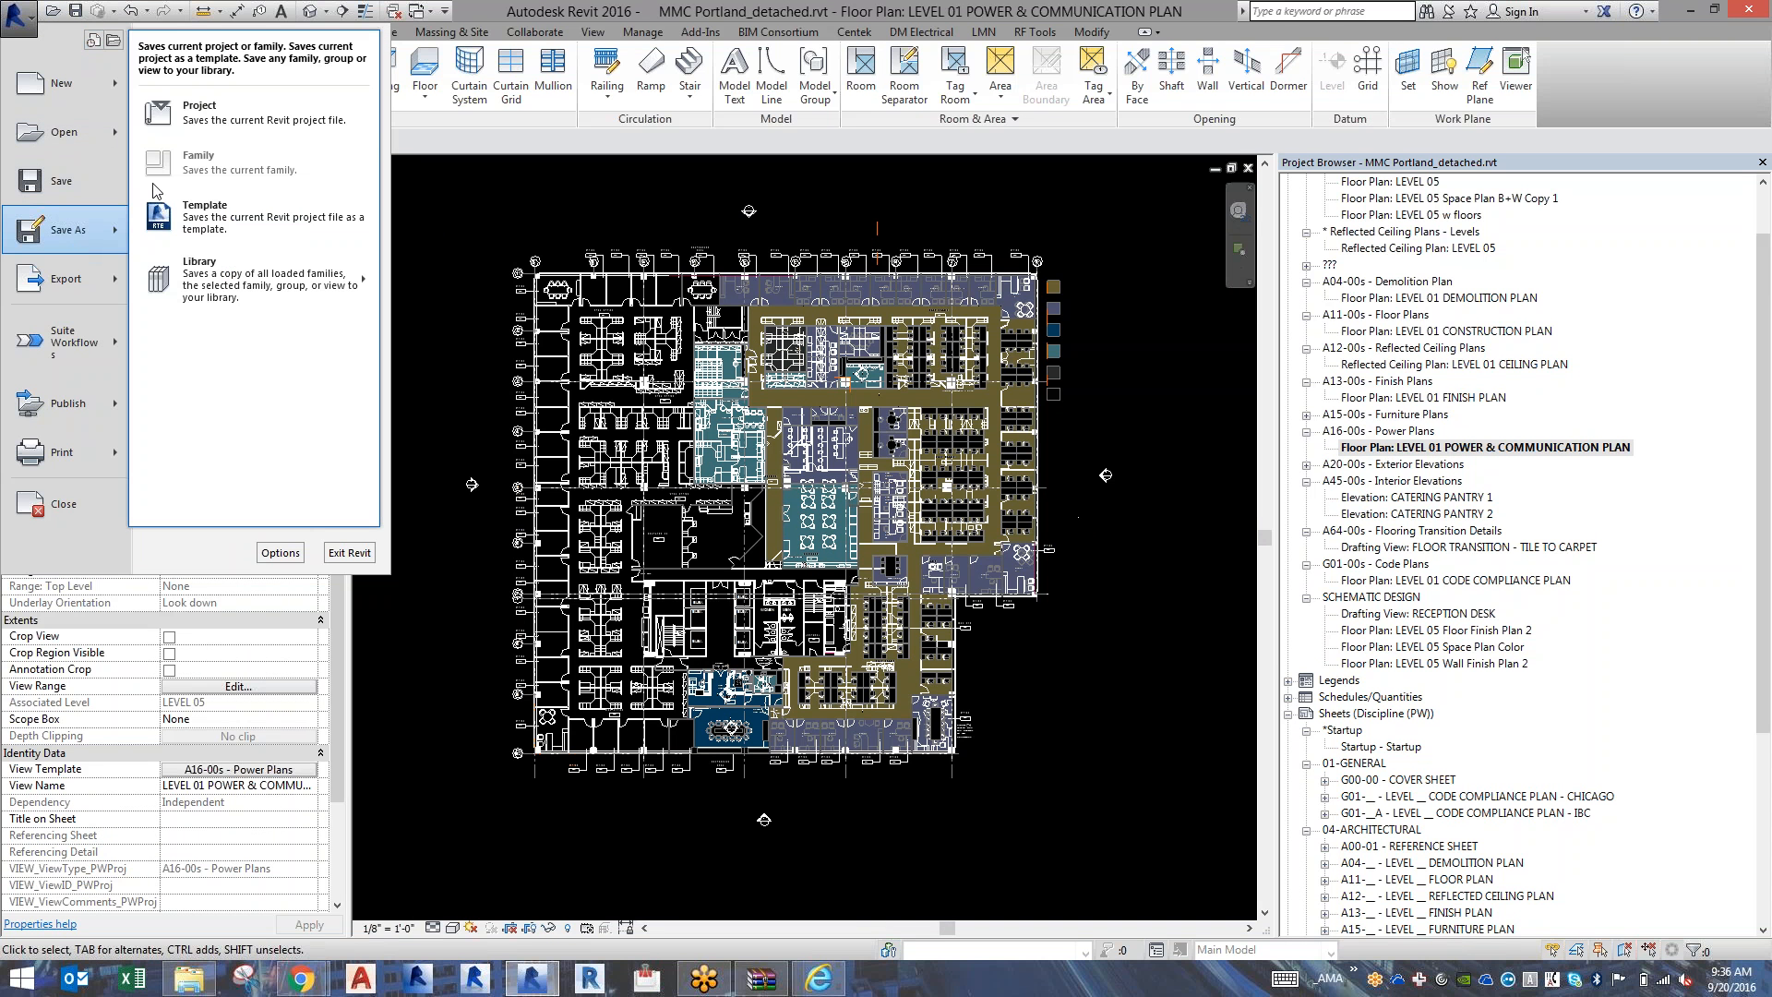
click(265, 132)
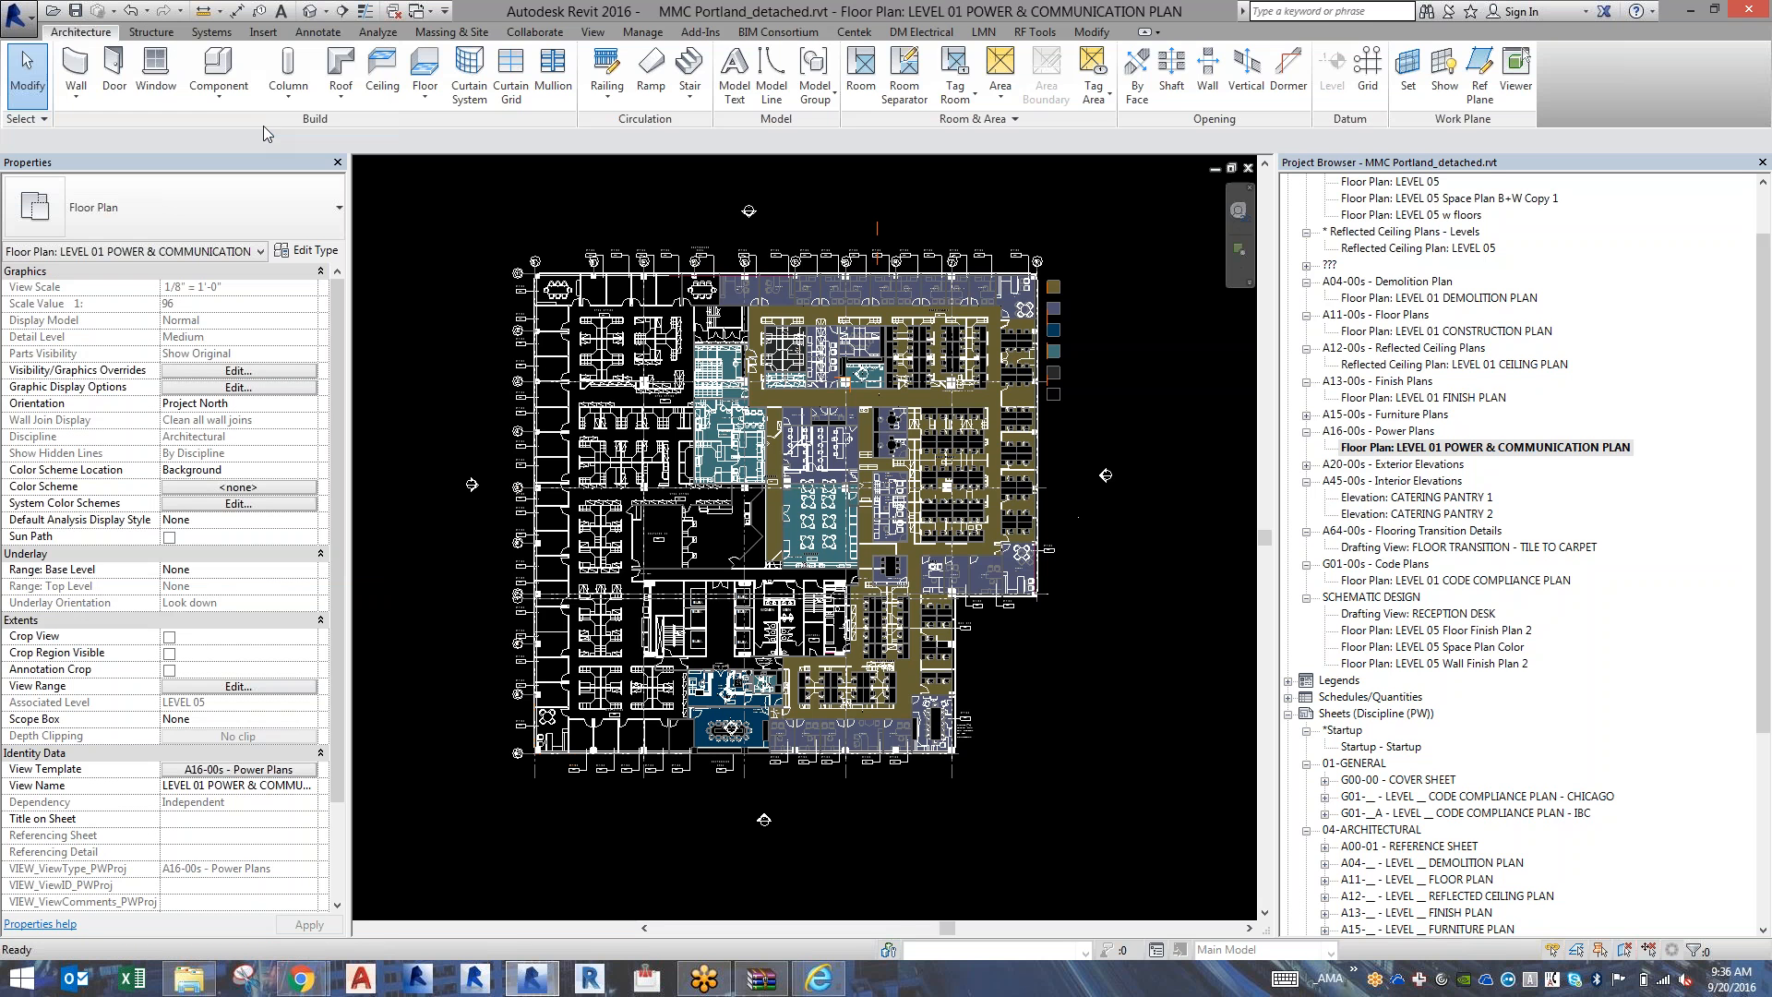
scroll(634, 611, down, 2)
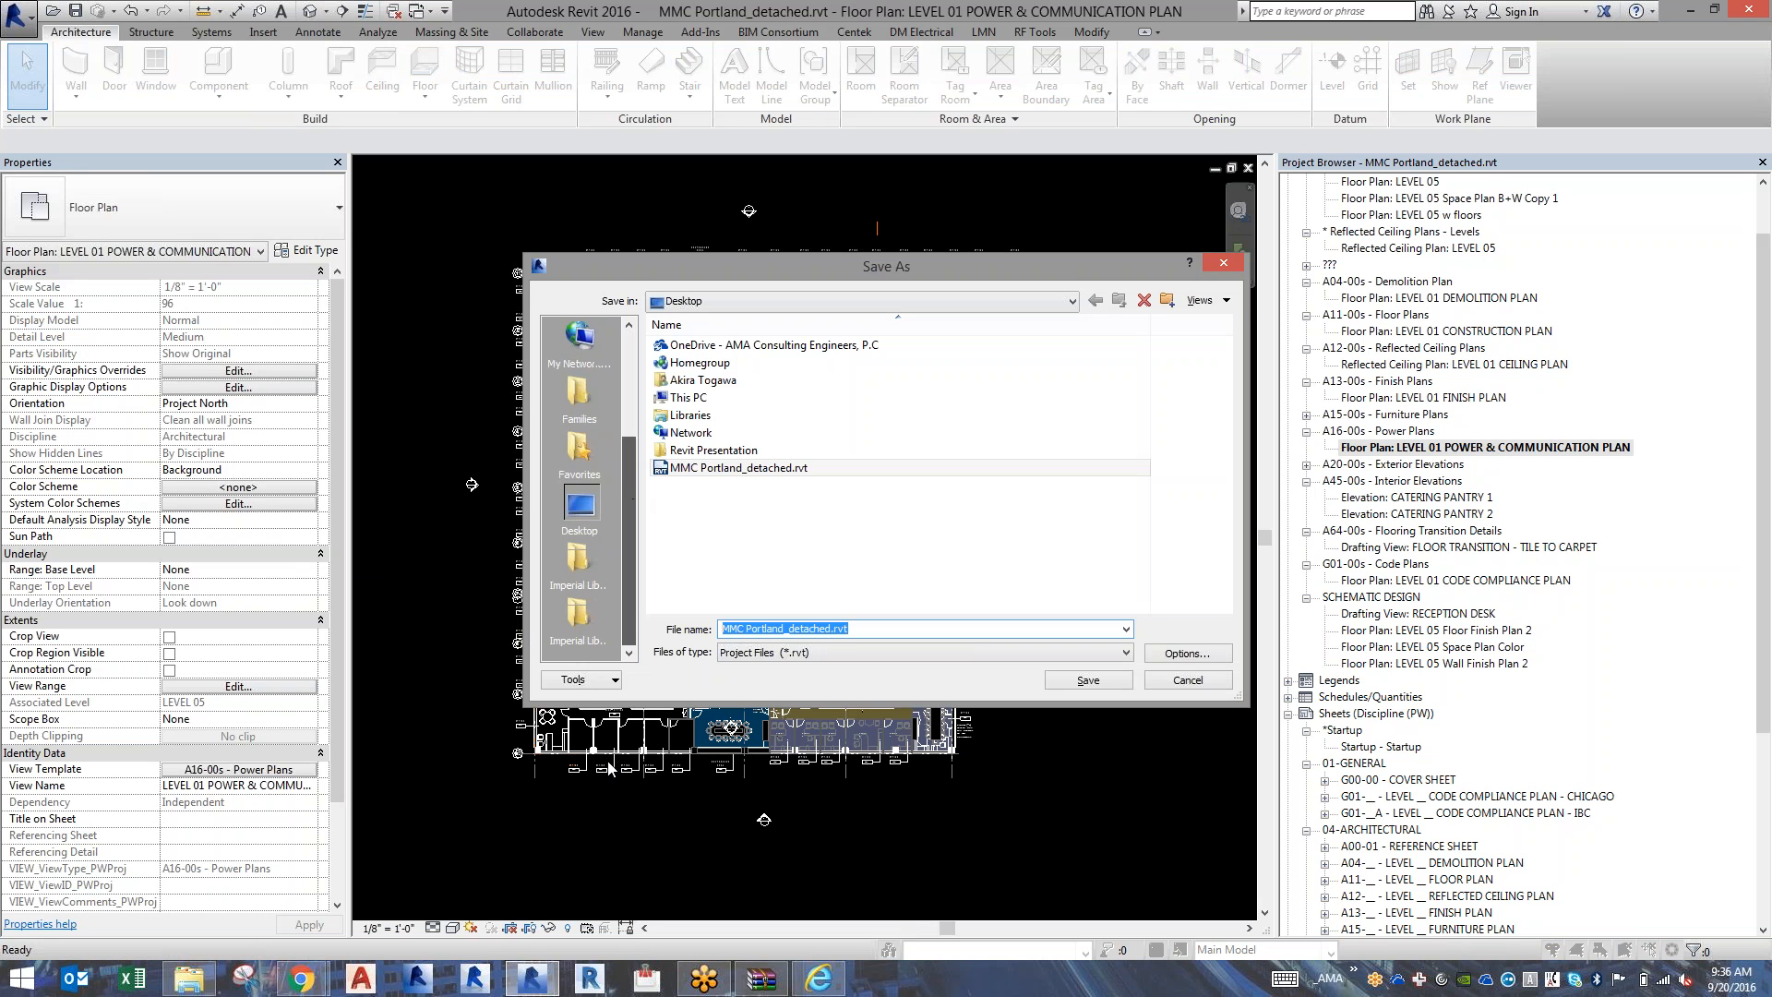
scroll(617, 336, up, 3)
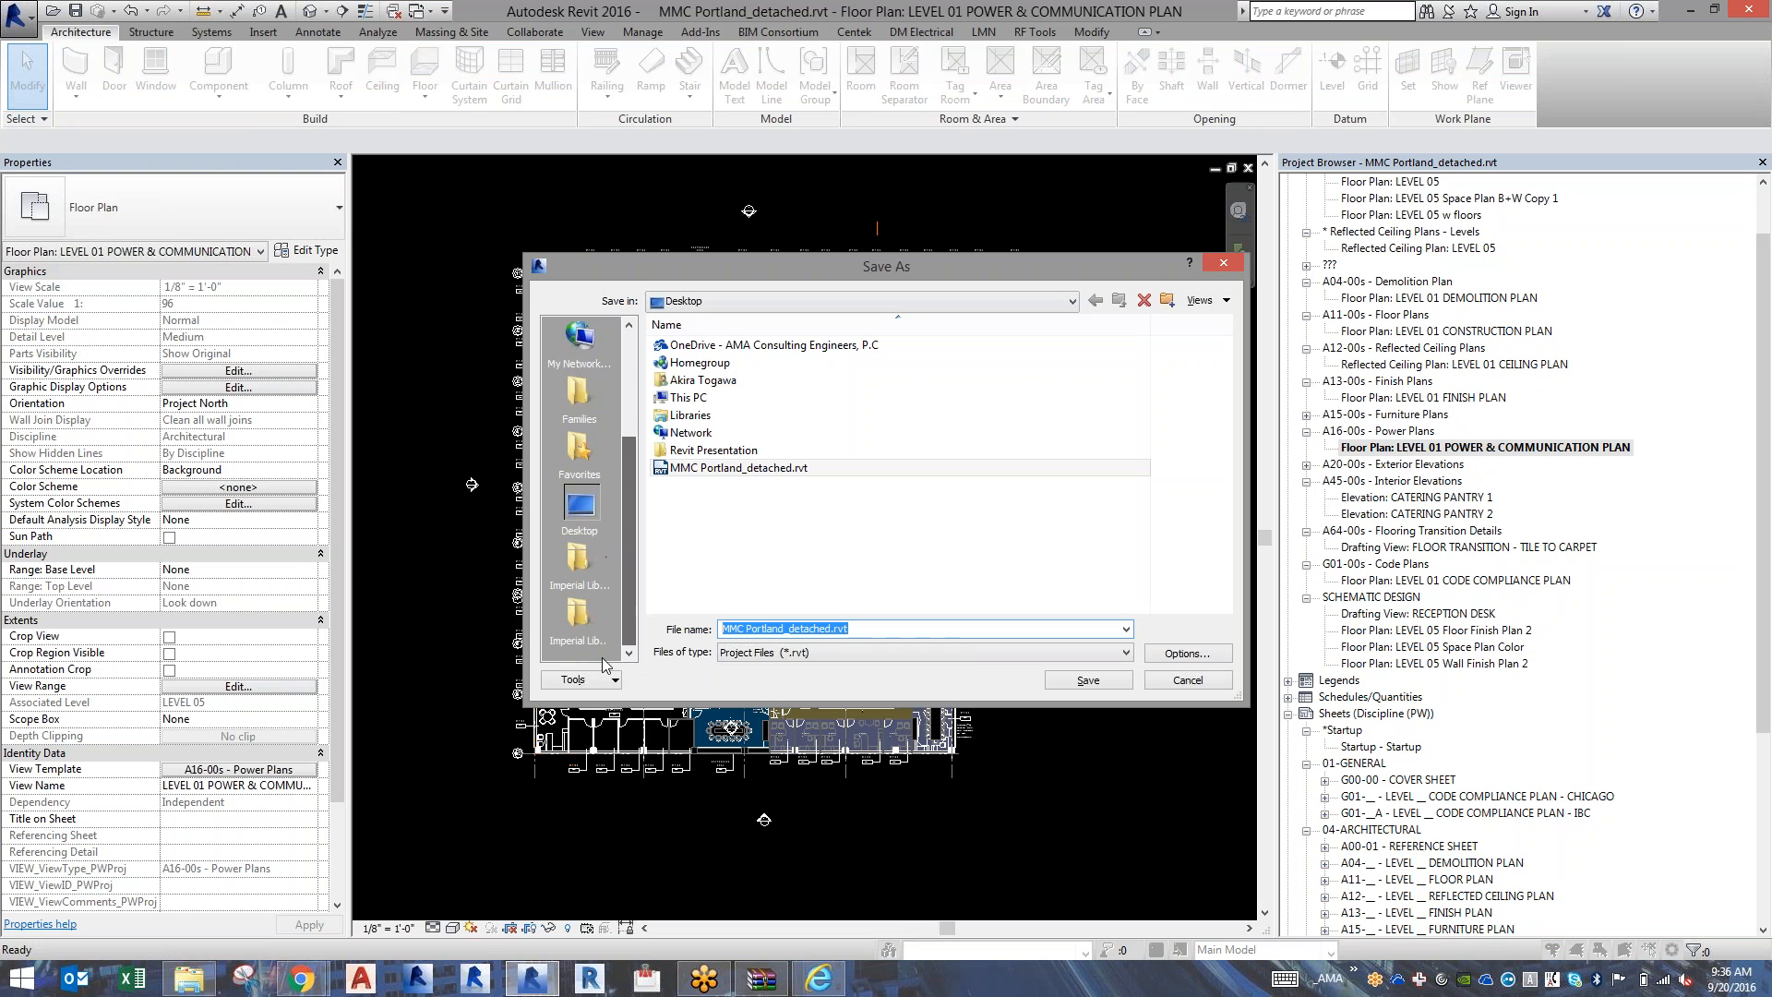
click(1222, 266)
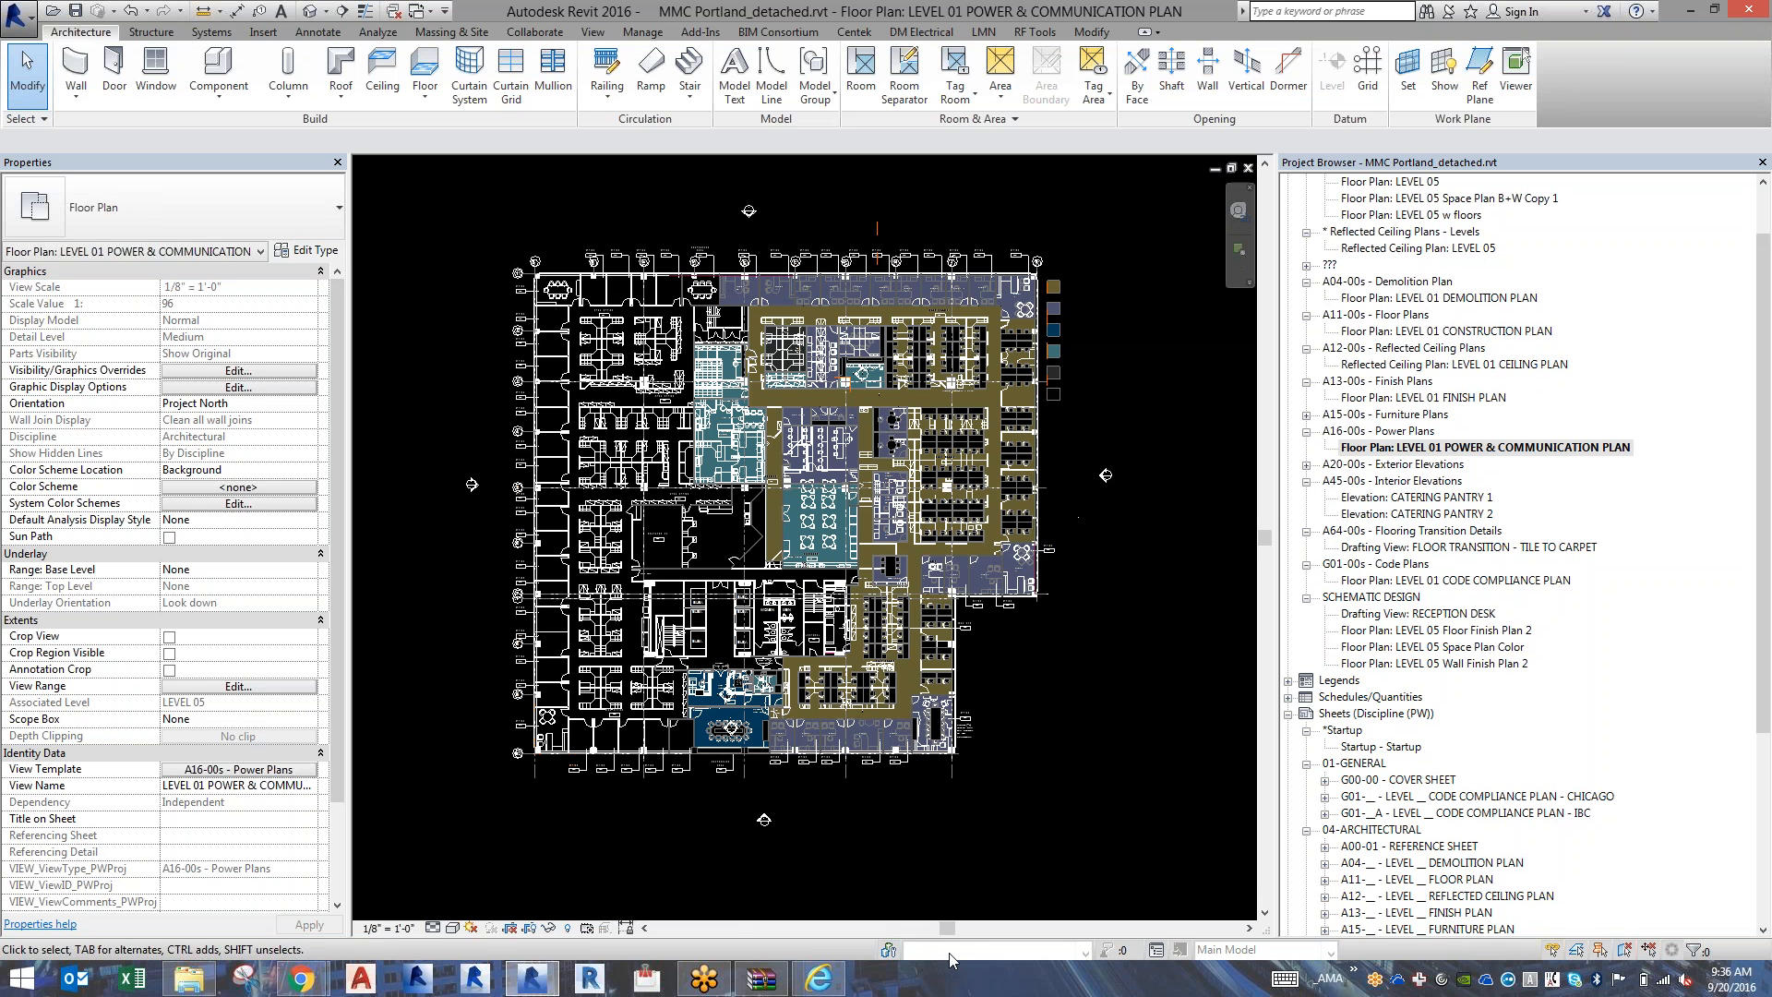
Enable worksharing with the Shared Levels and Grids and Workset1 worksets, checking the 2016-09-20-Revit Model folder during processing, and accept the worksets.
click(888, 952)
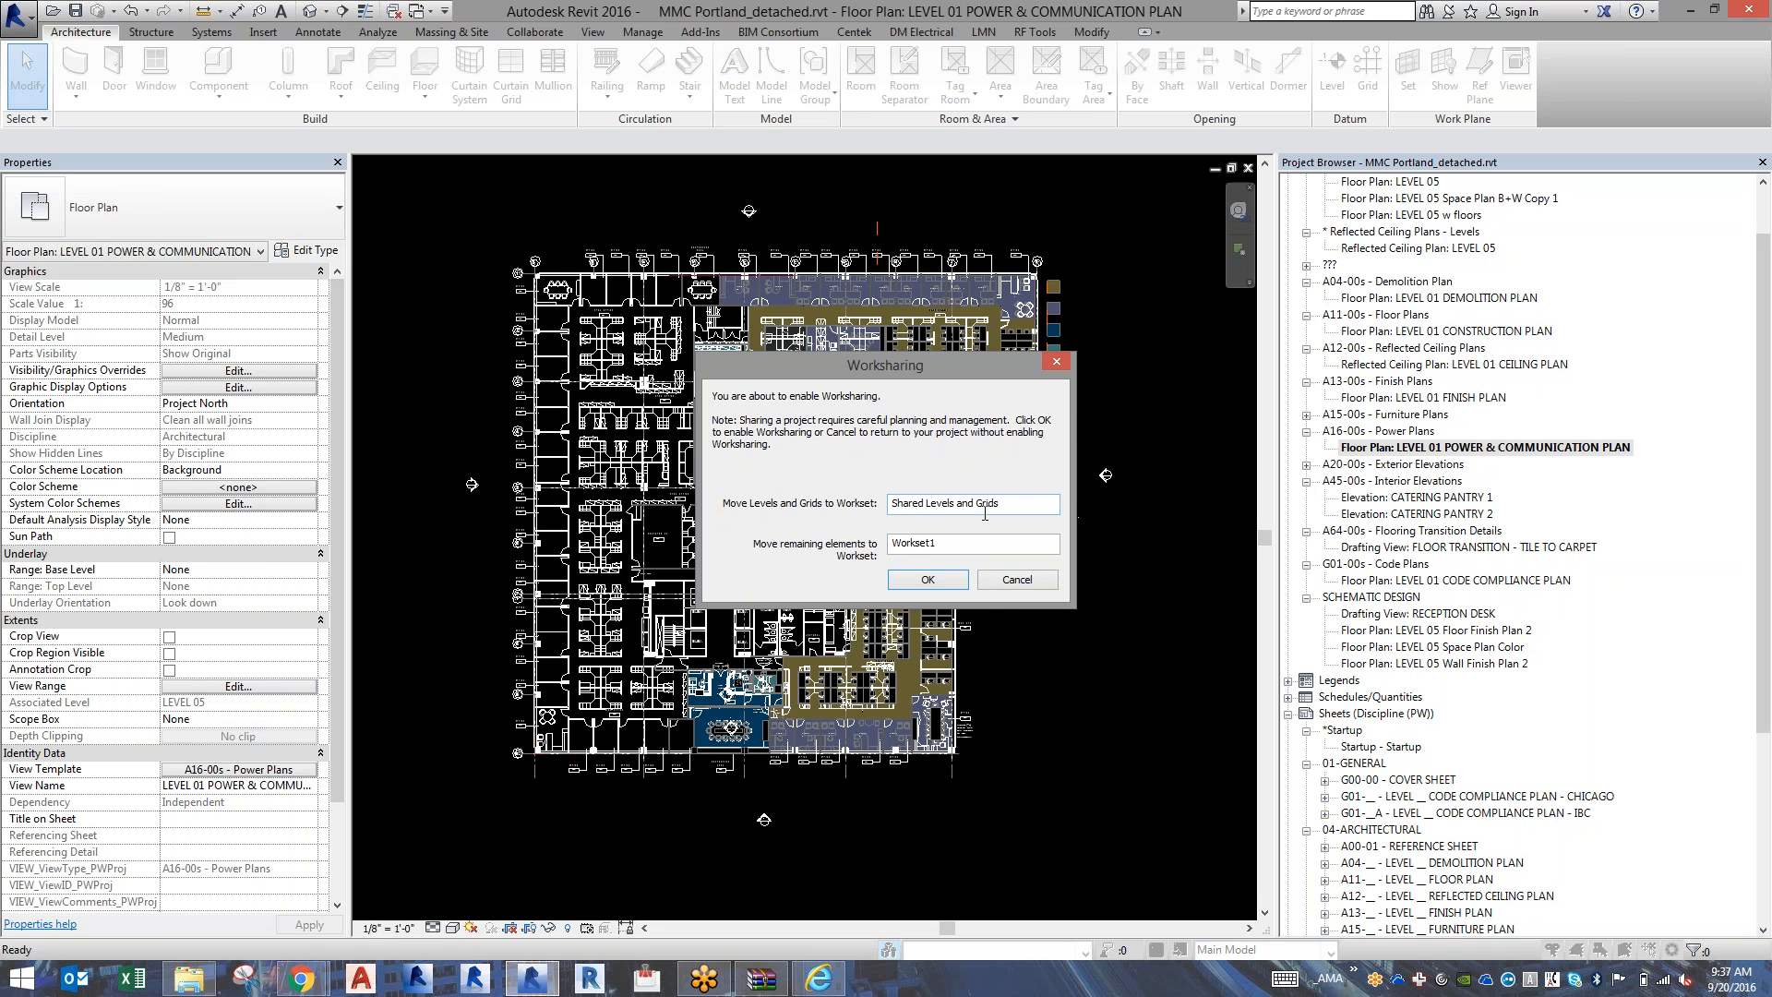
click(927, 580)
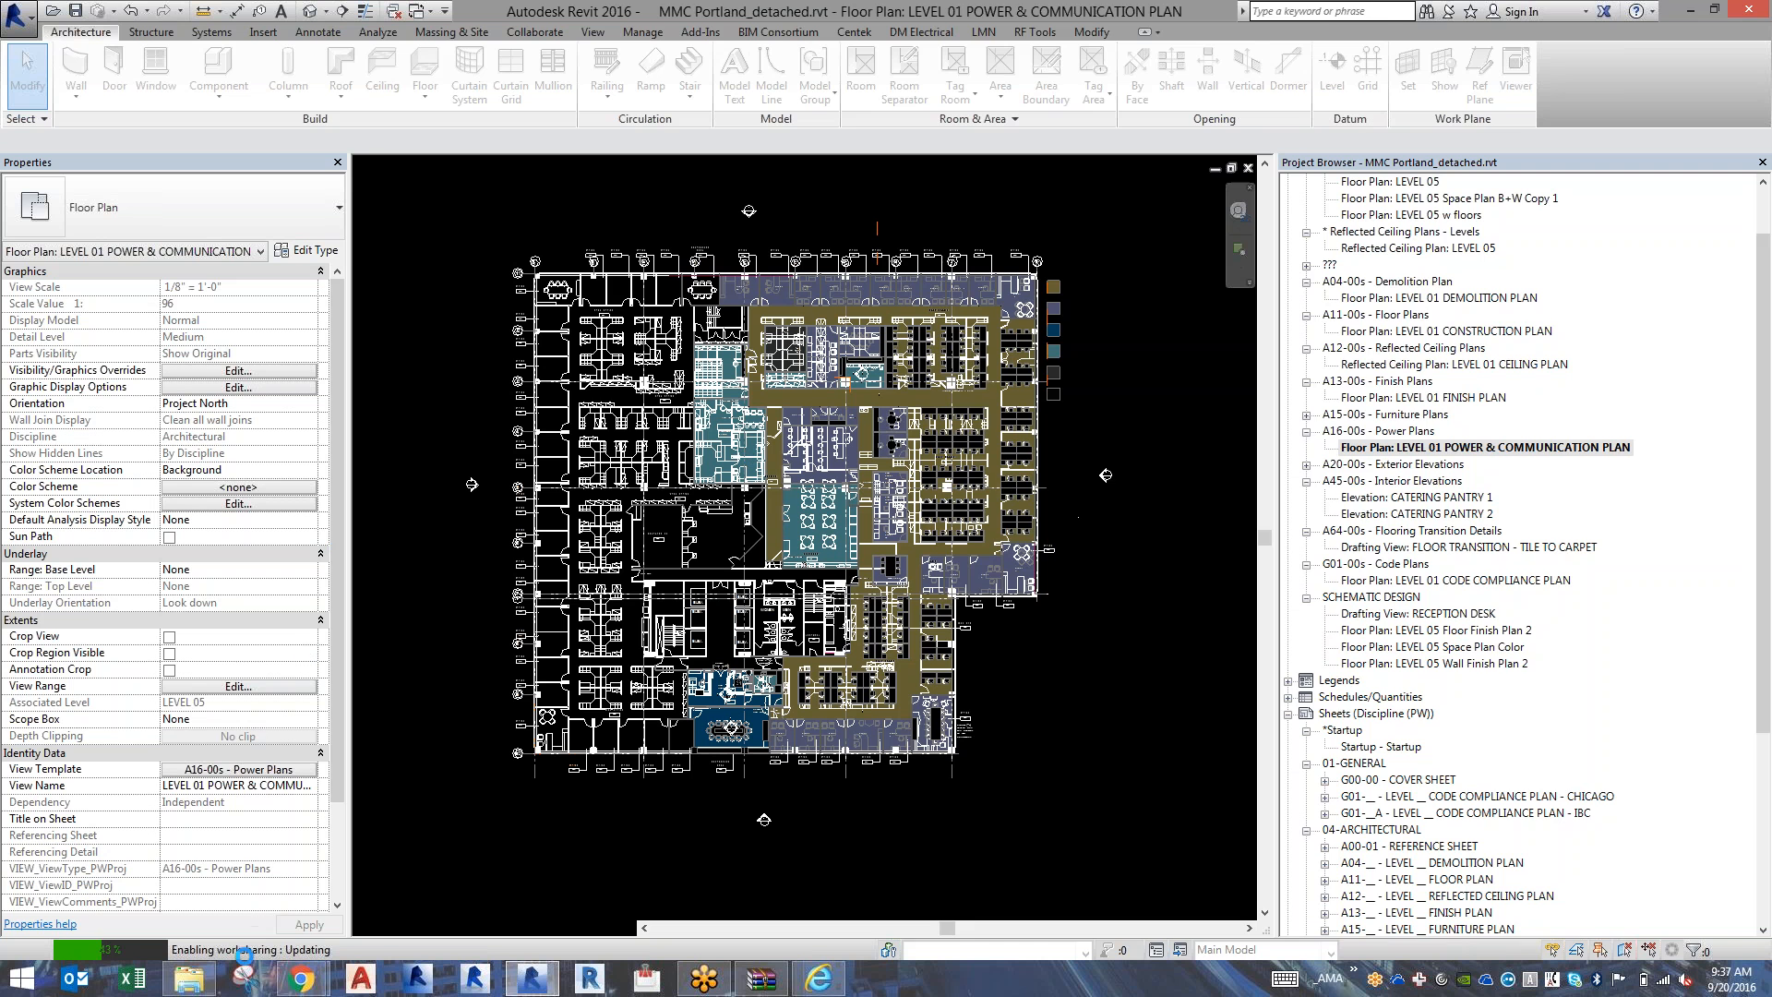
click(189, 976)
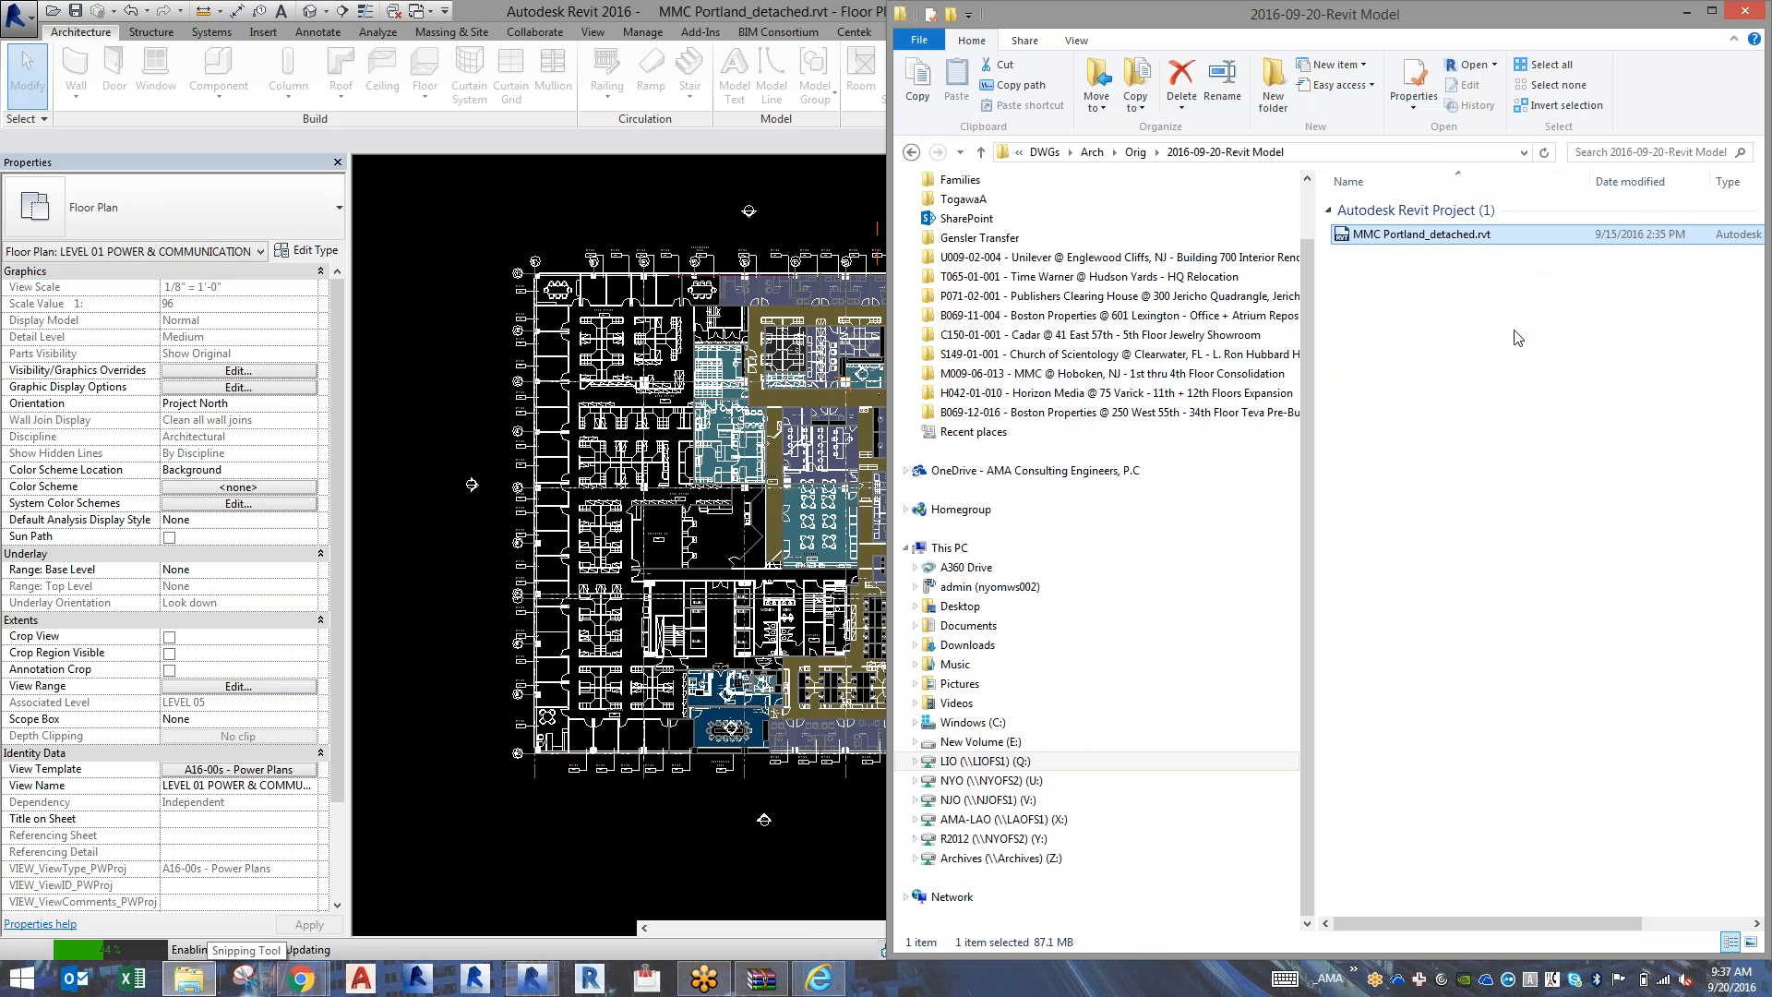
drag(1205, 18, 992, 88)
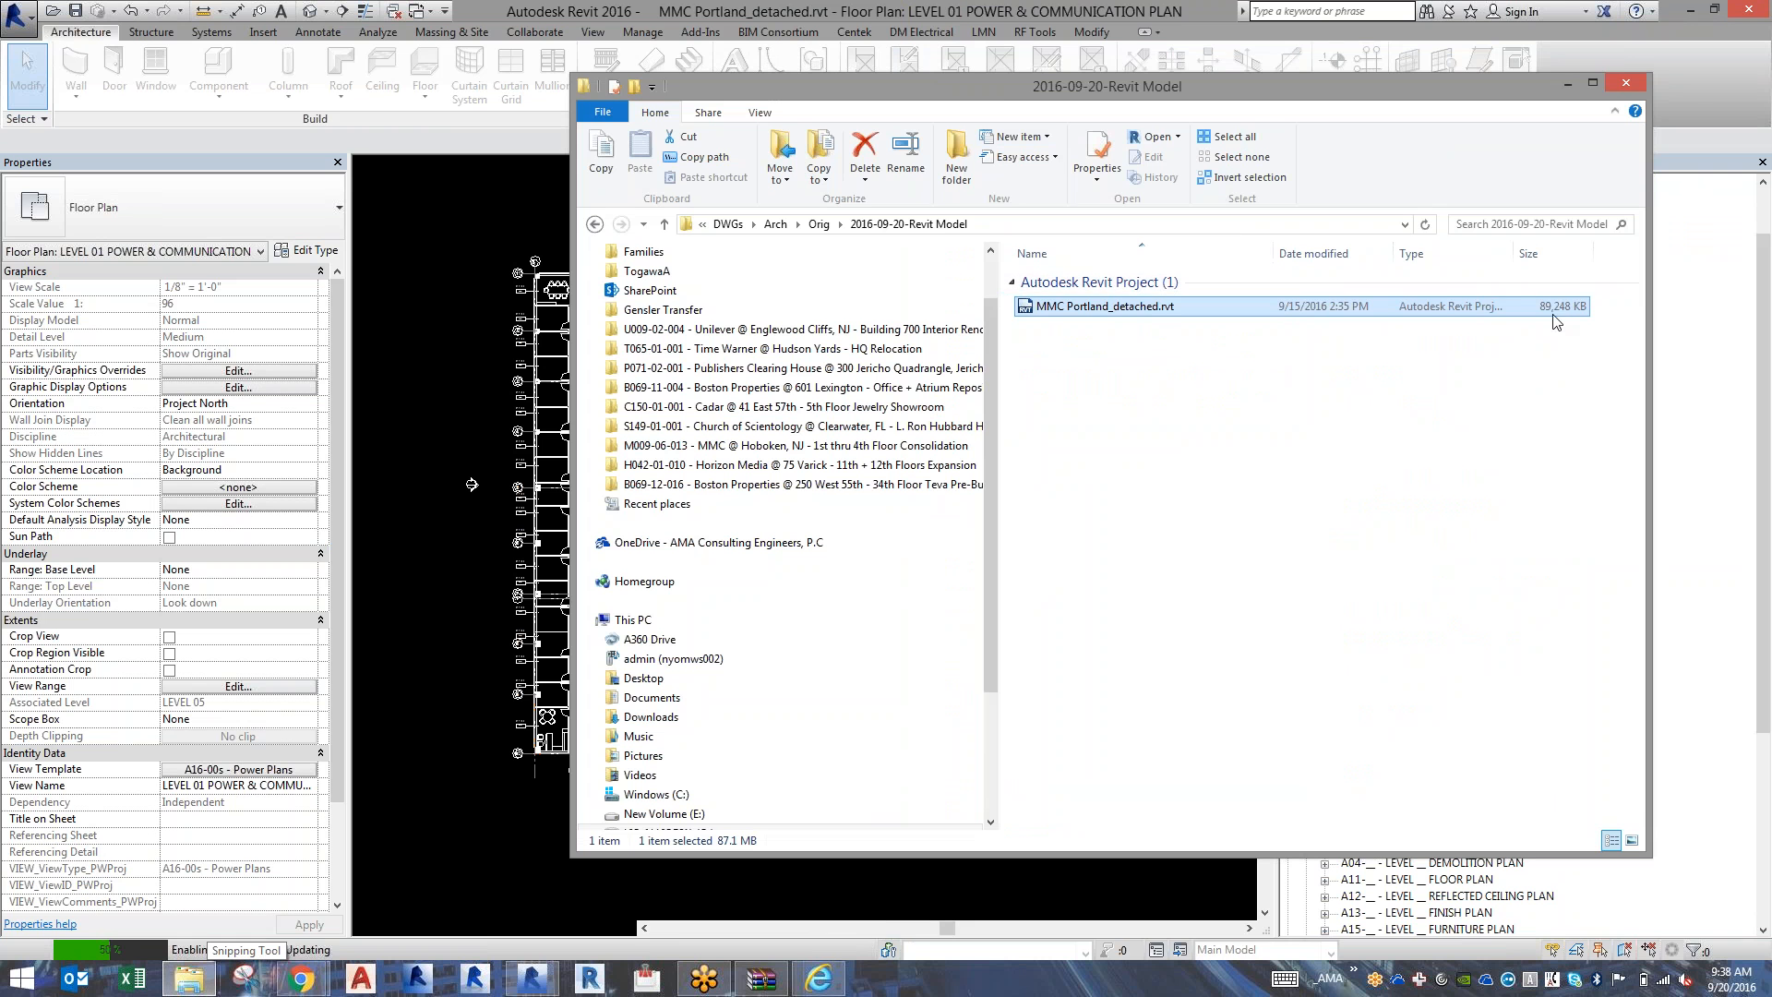
click(1567, 83)
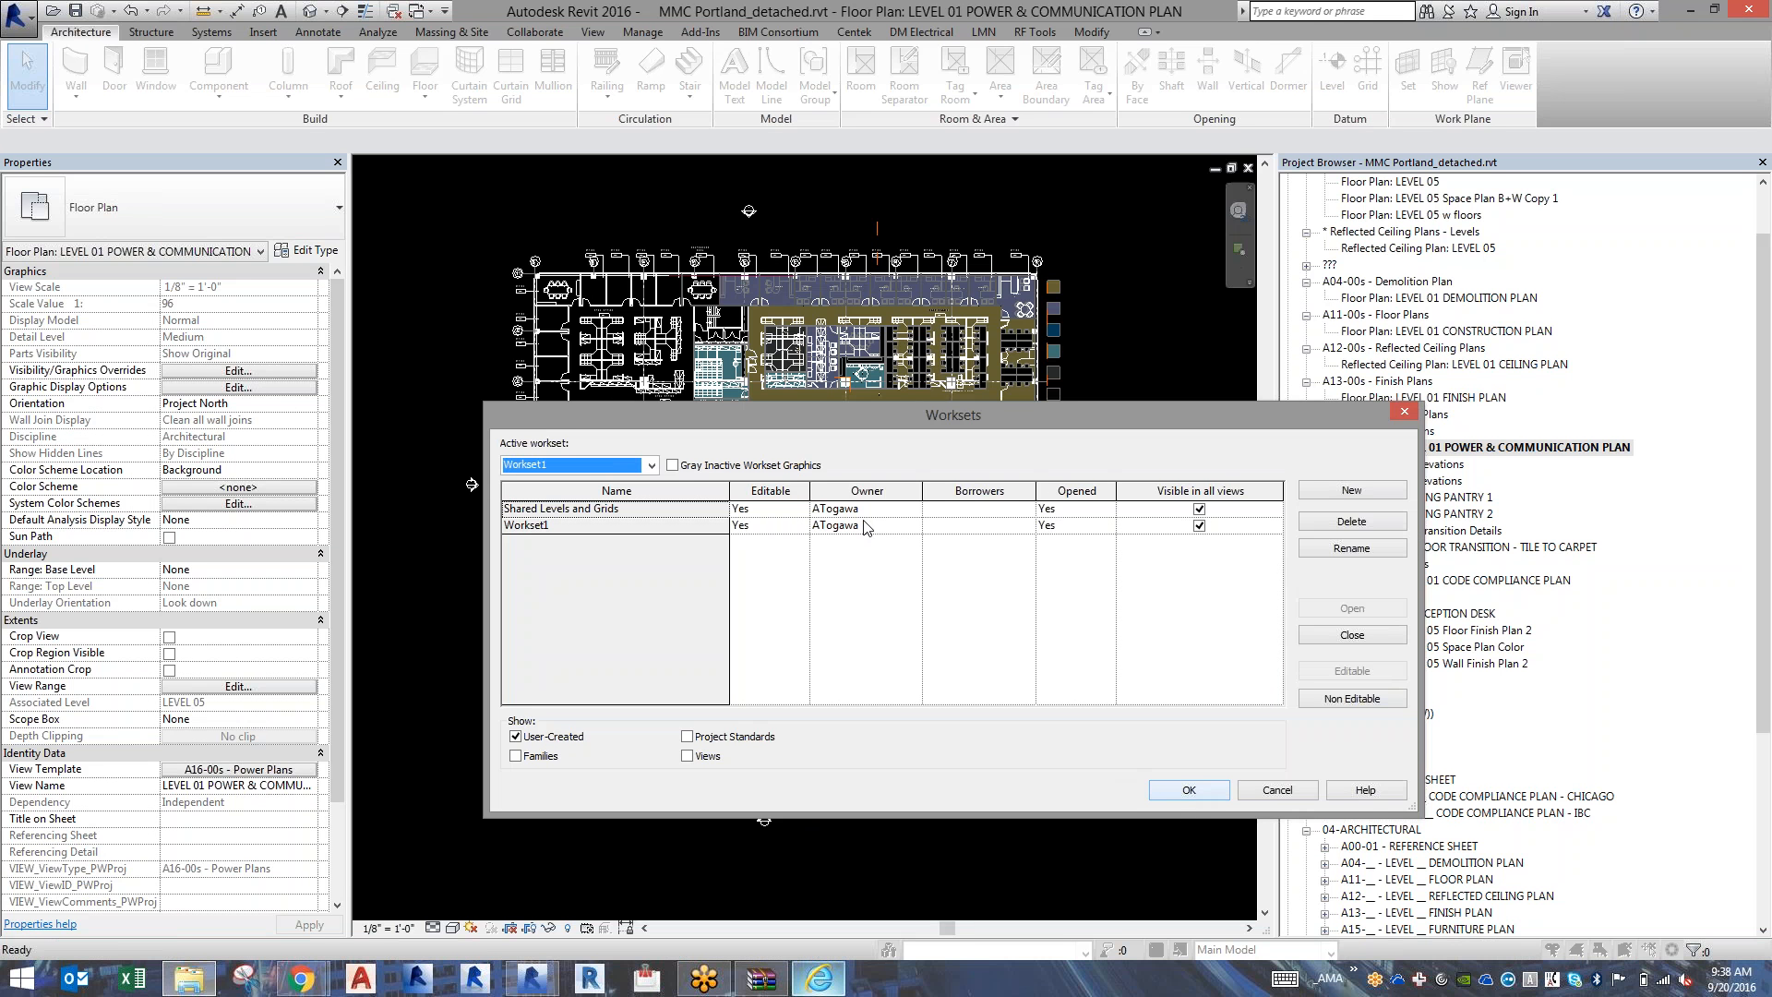
click(1188, 791)
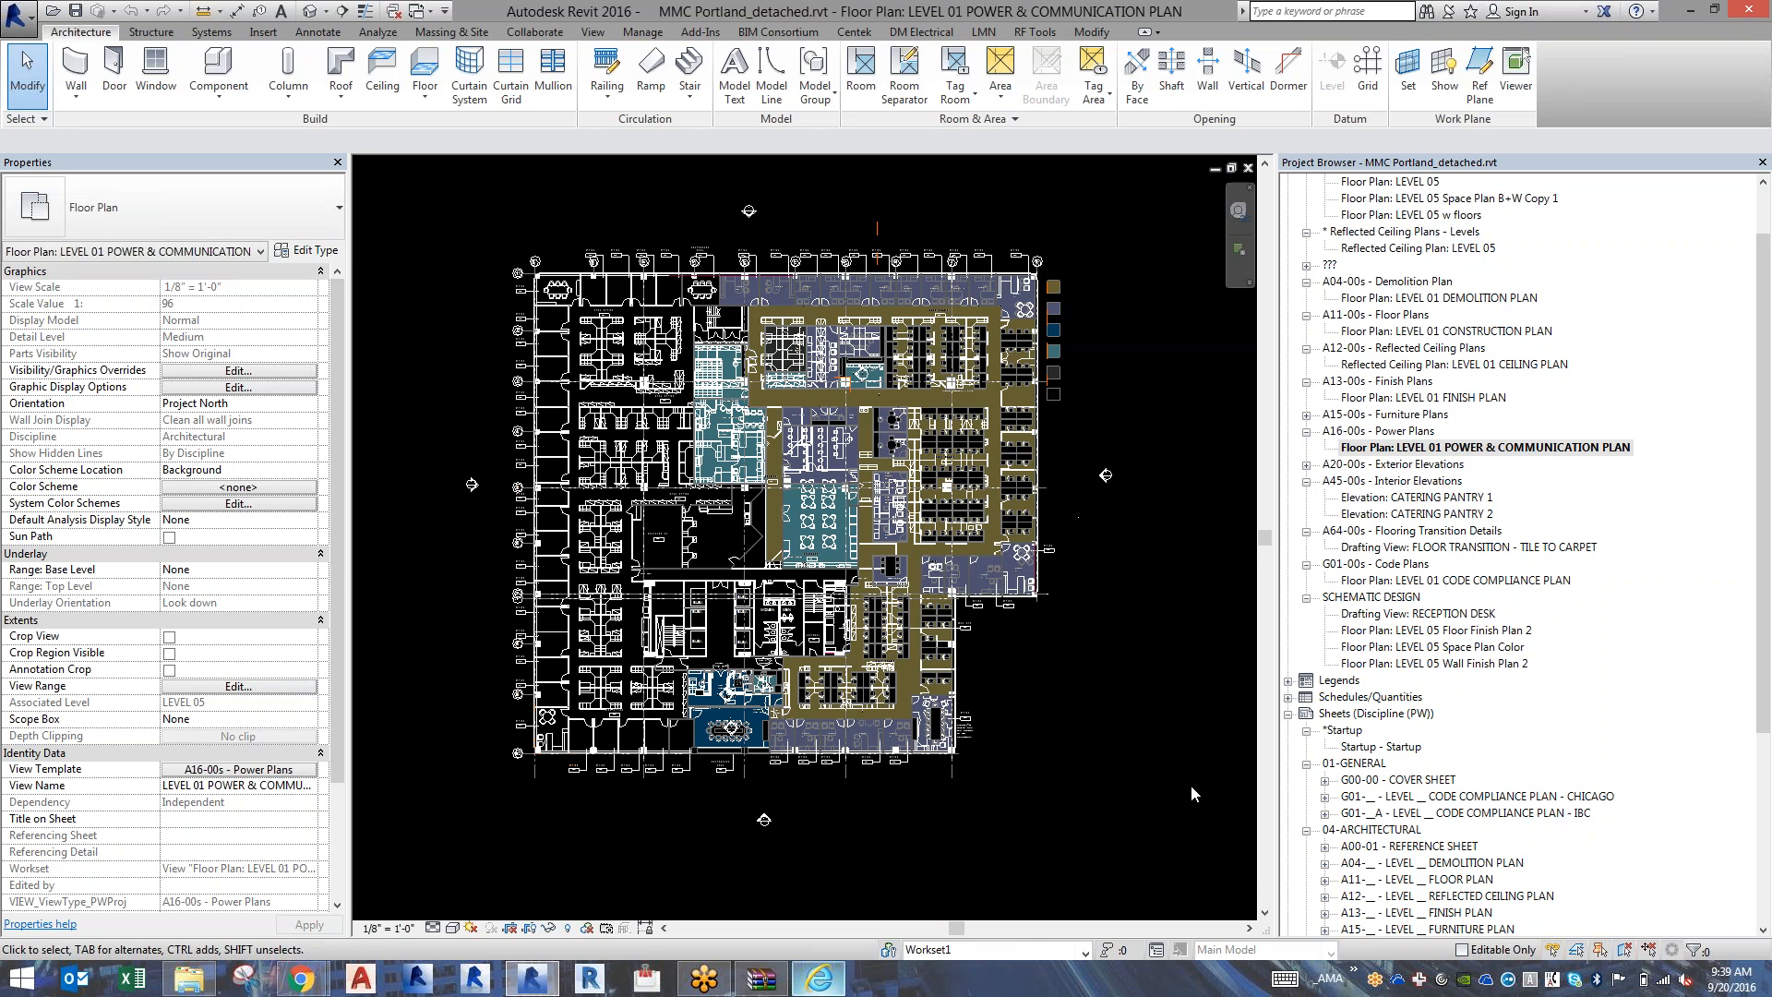
Start saving the project as a new file and browse to the Portland project's ARCH folder under M on Revit Server LIOFS1.
click(5, 15)
mouse_move(68, 247)
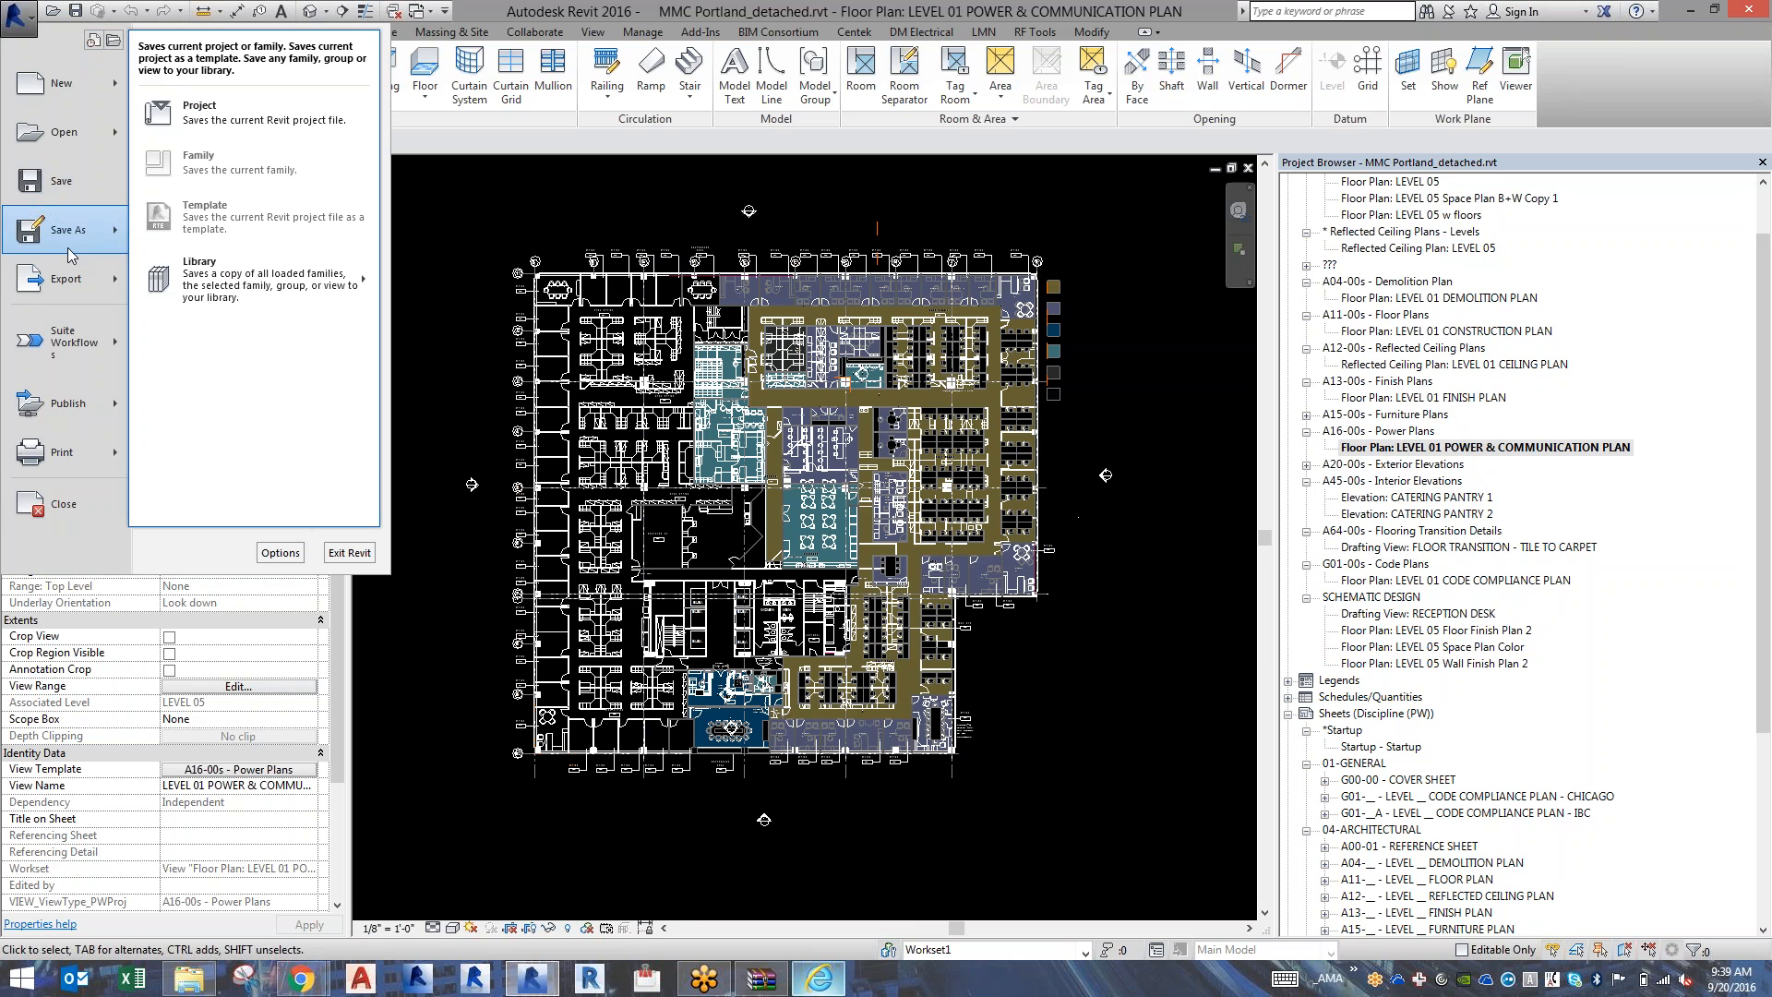
click(227, 105)
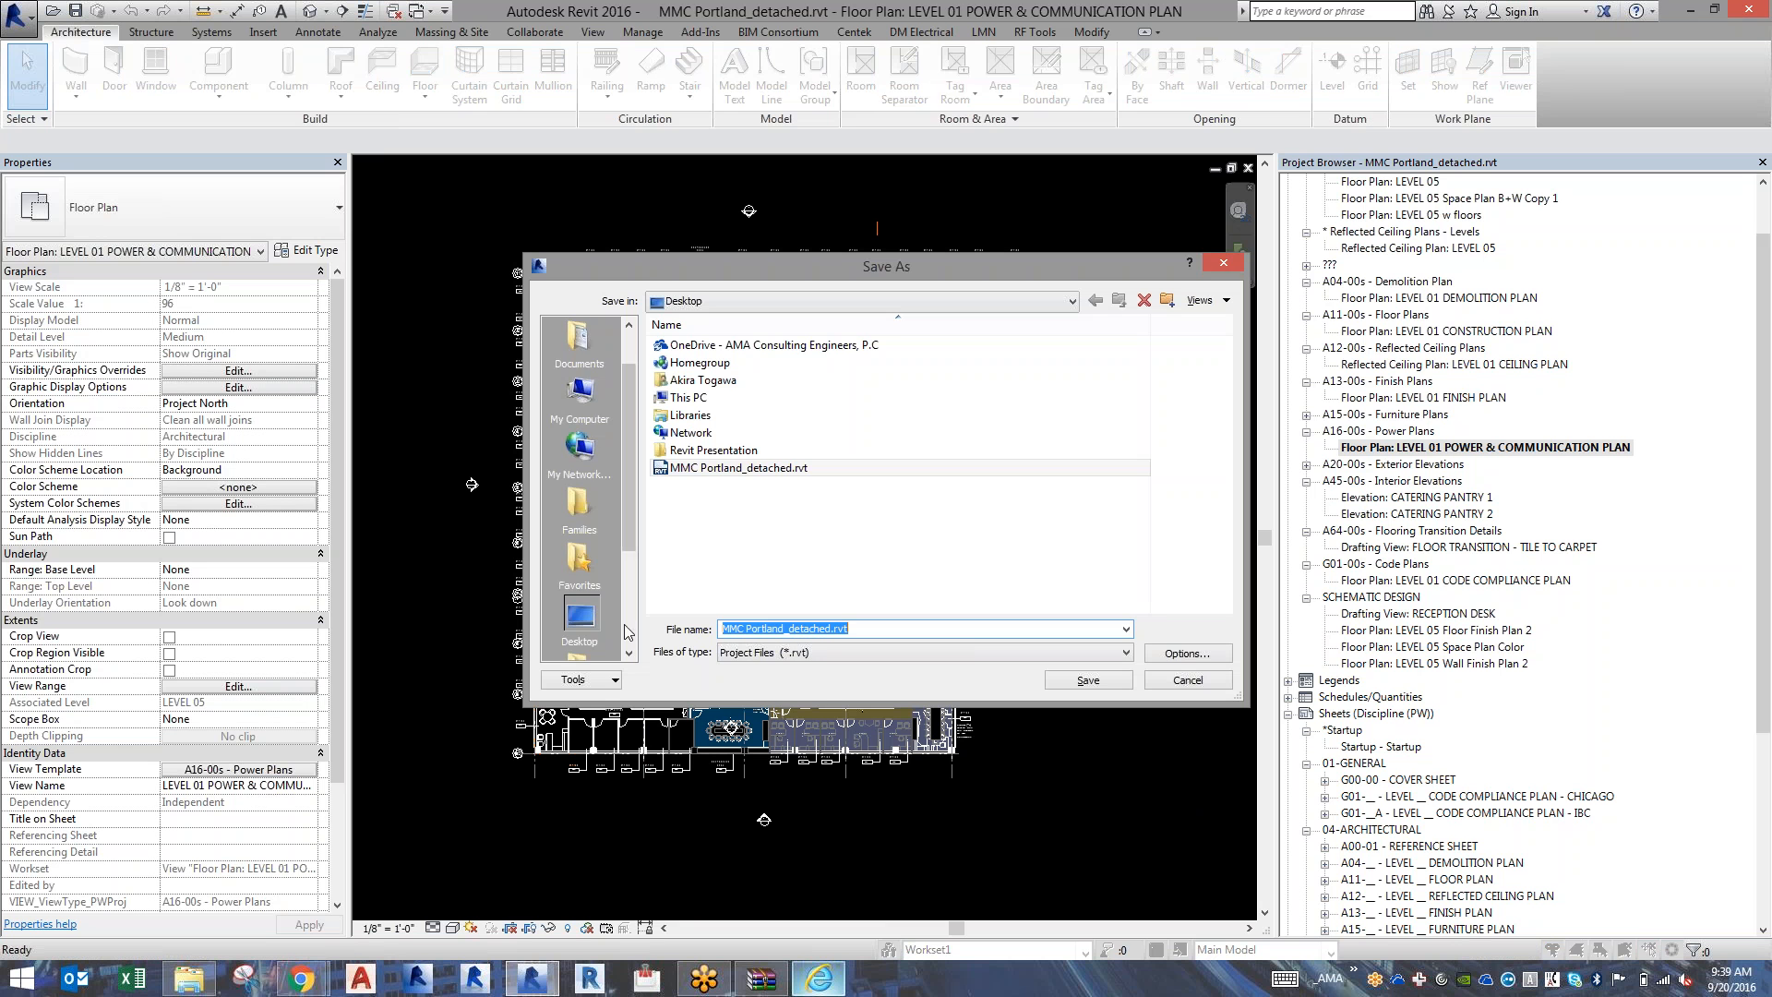
scroll(625, 625, down, 2)
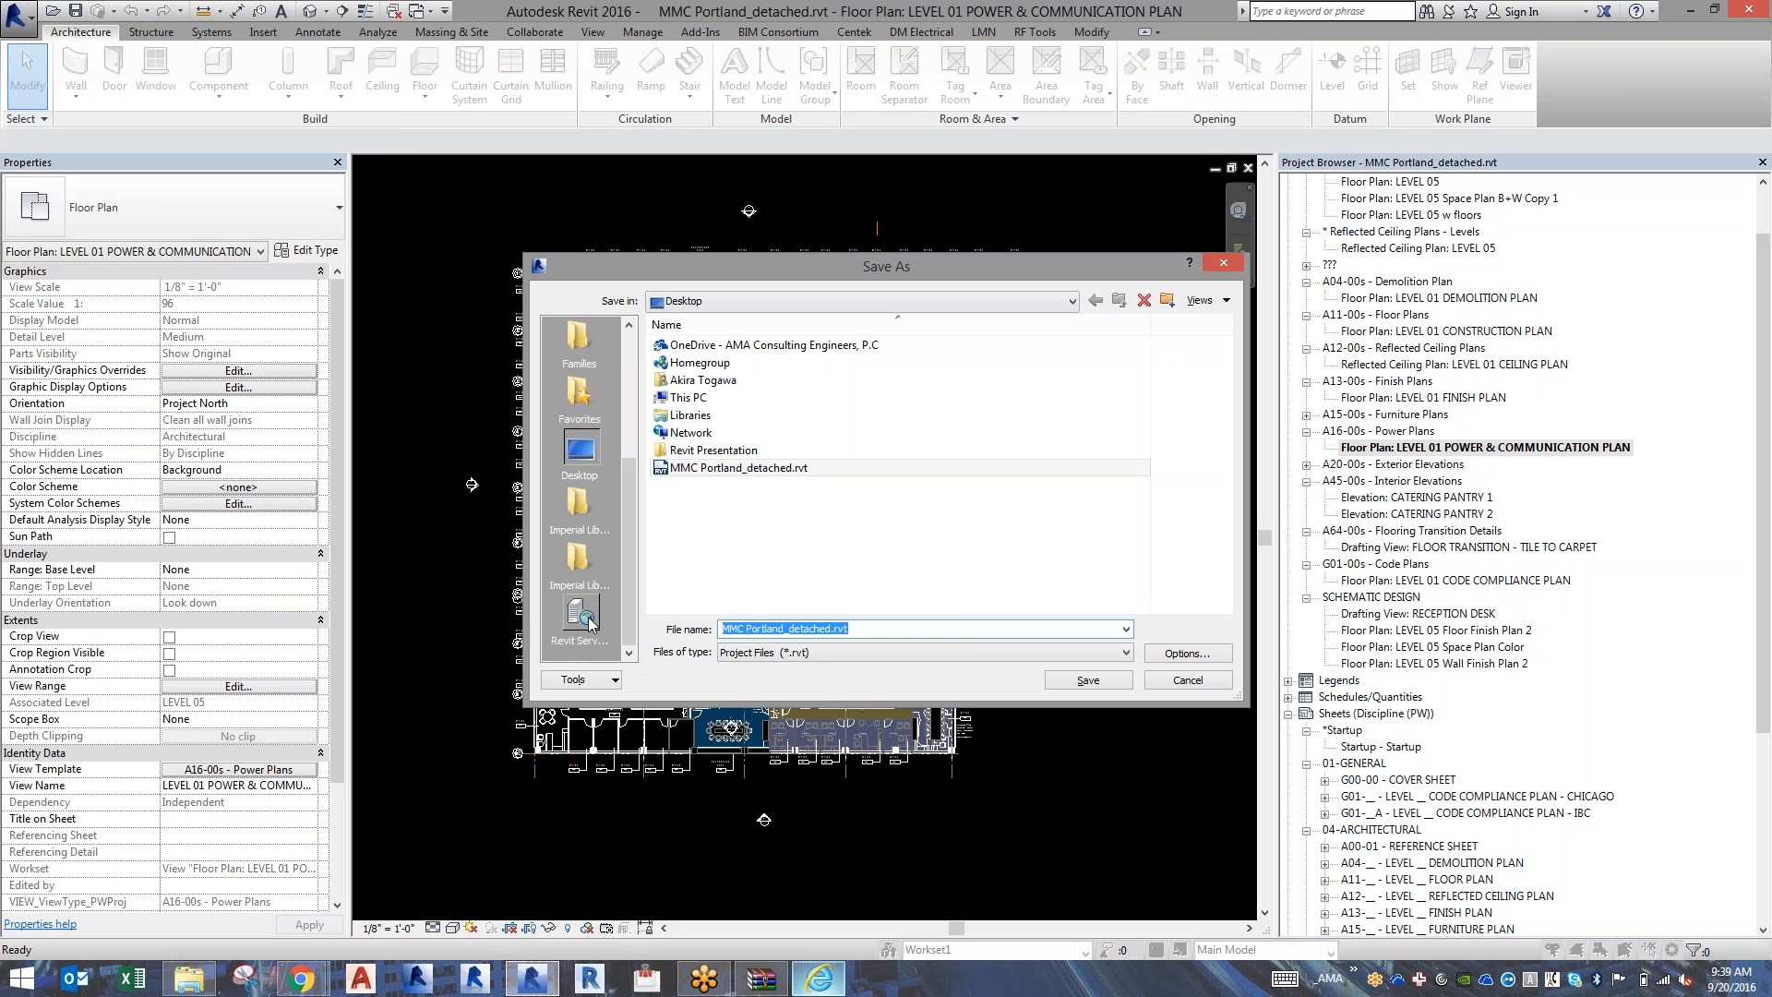
click(588, 618)
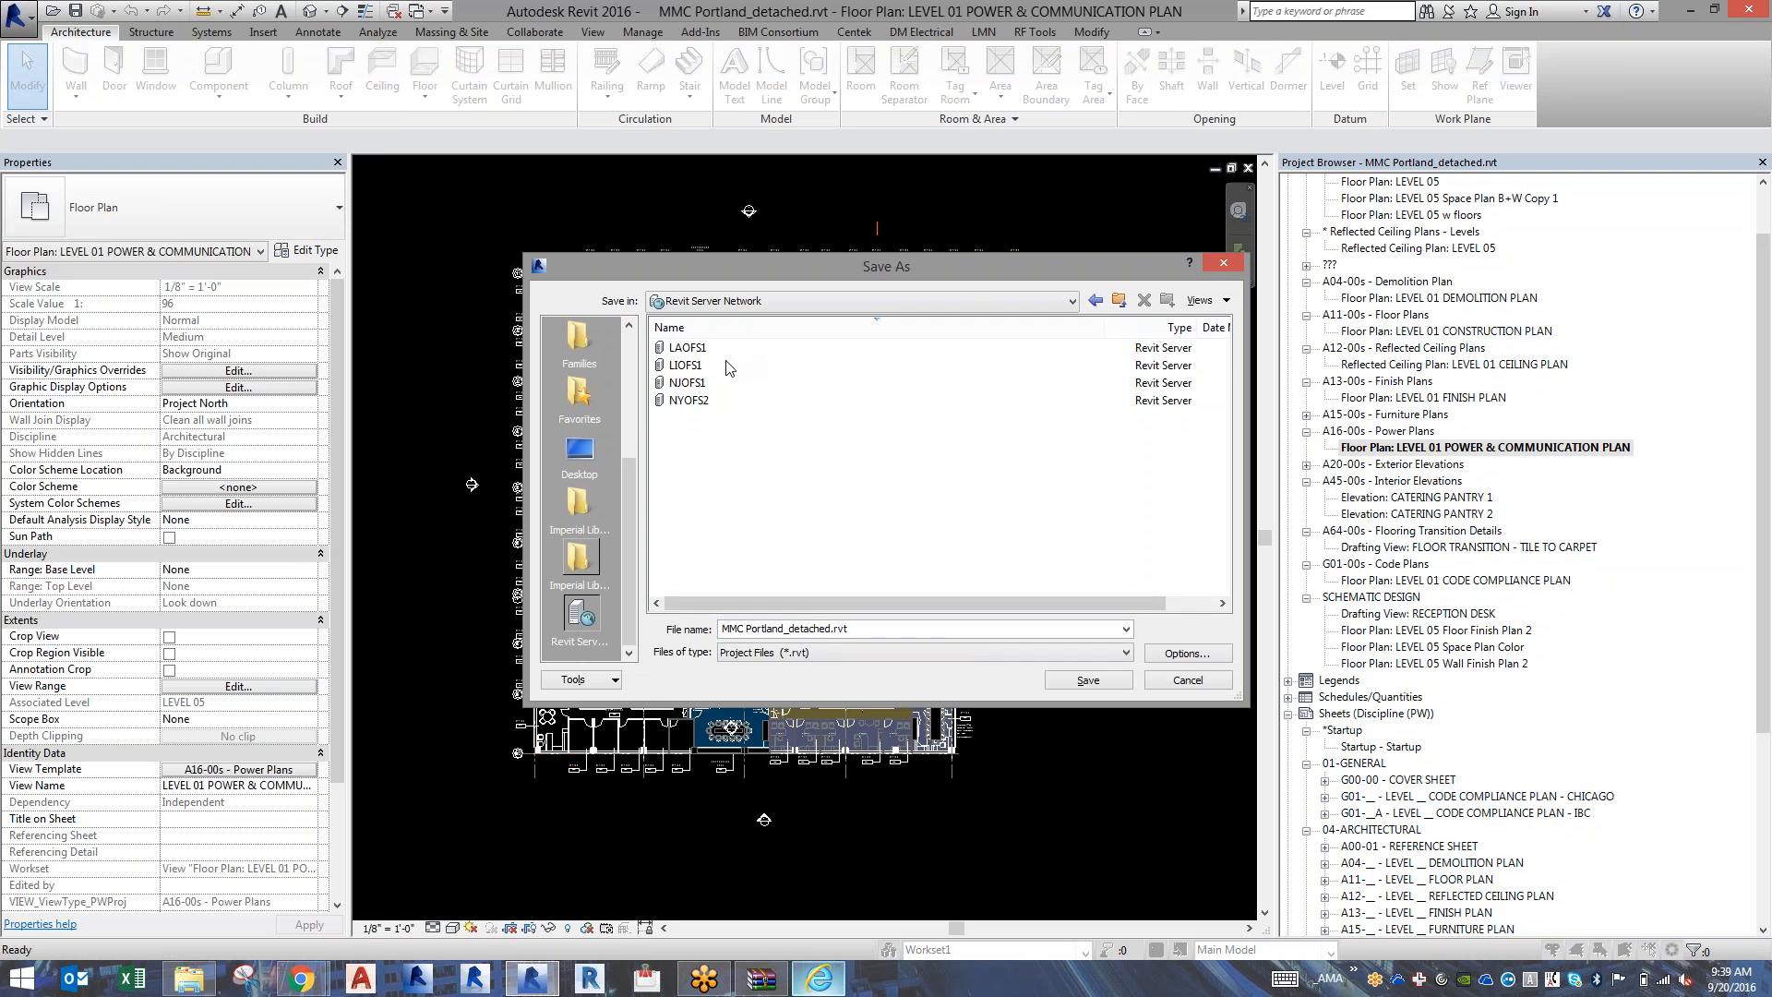
double_click(727, 367)
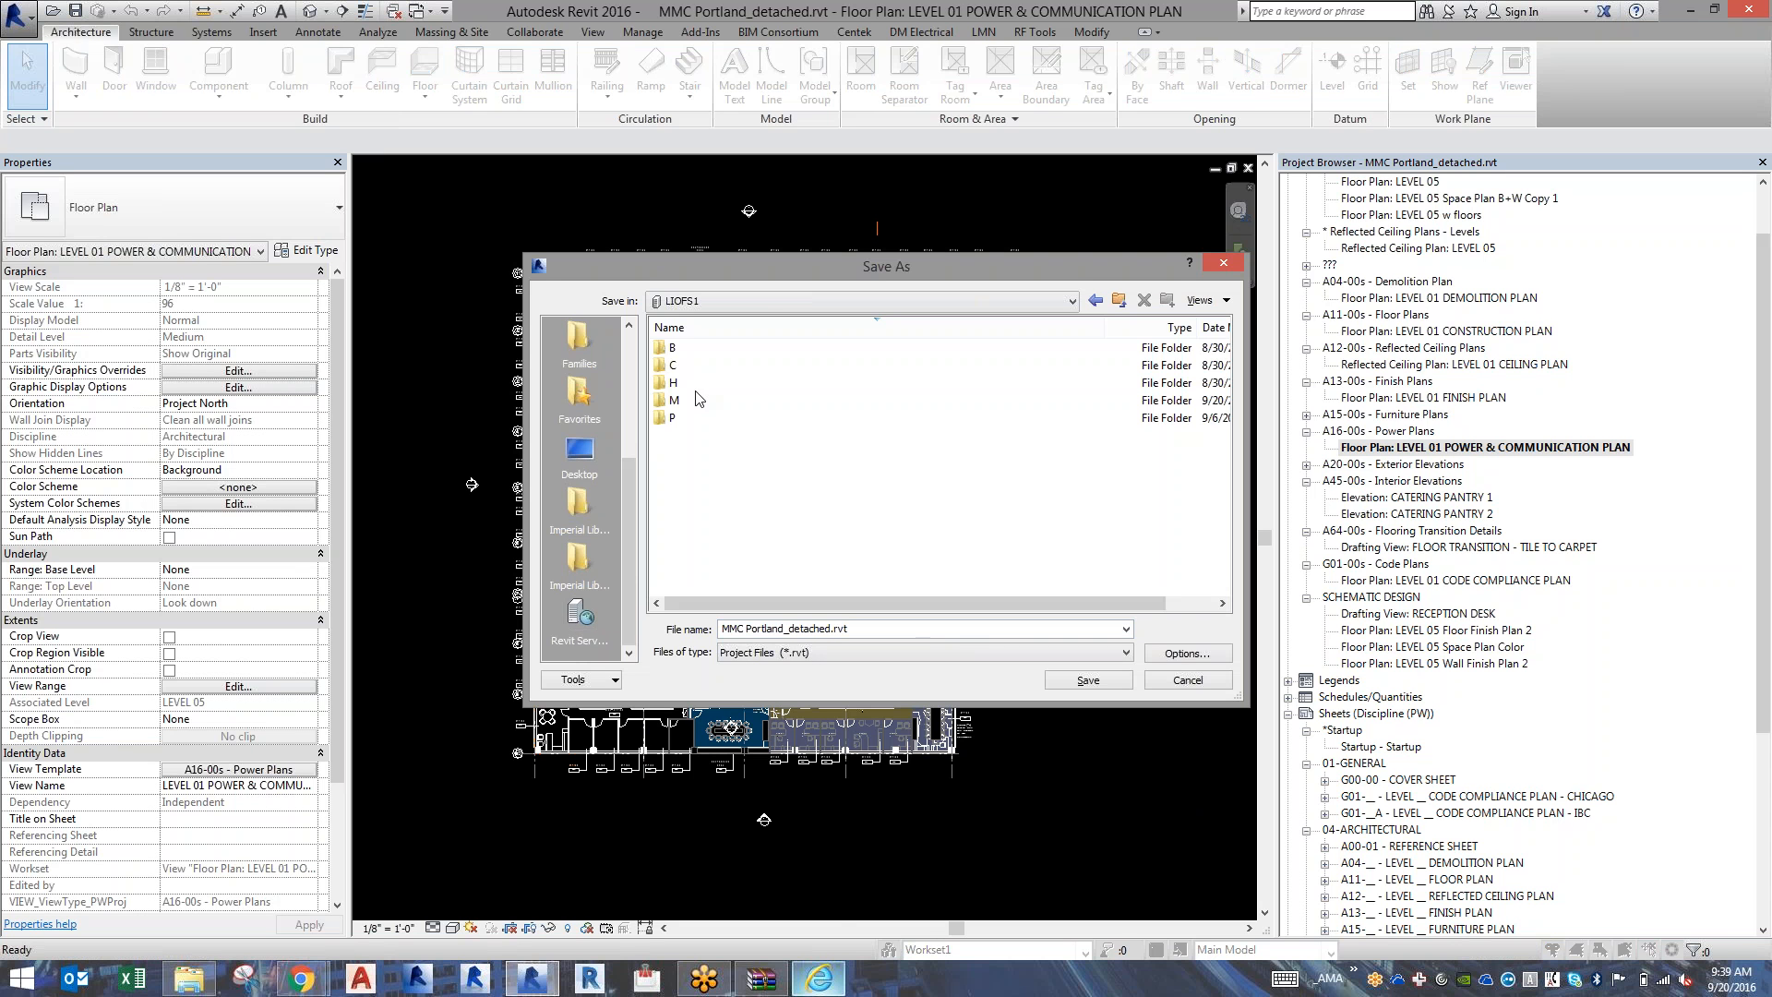
double_click(696, 400)
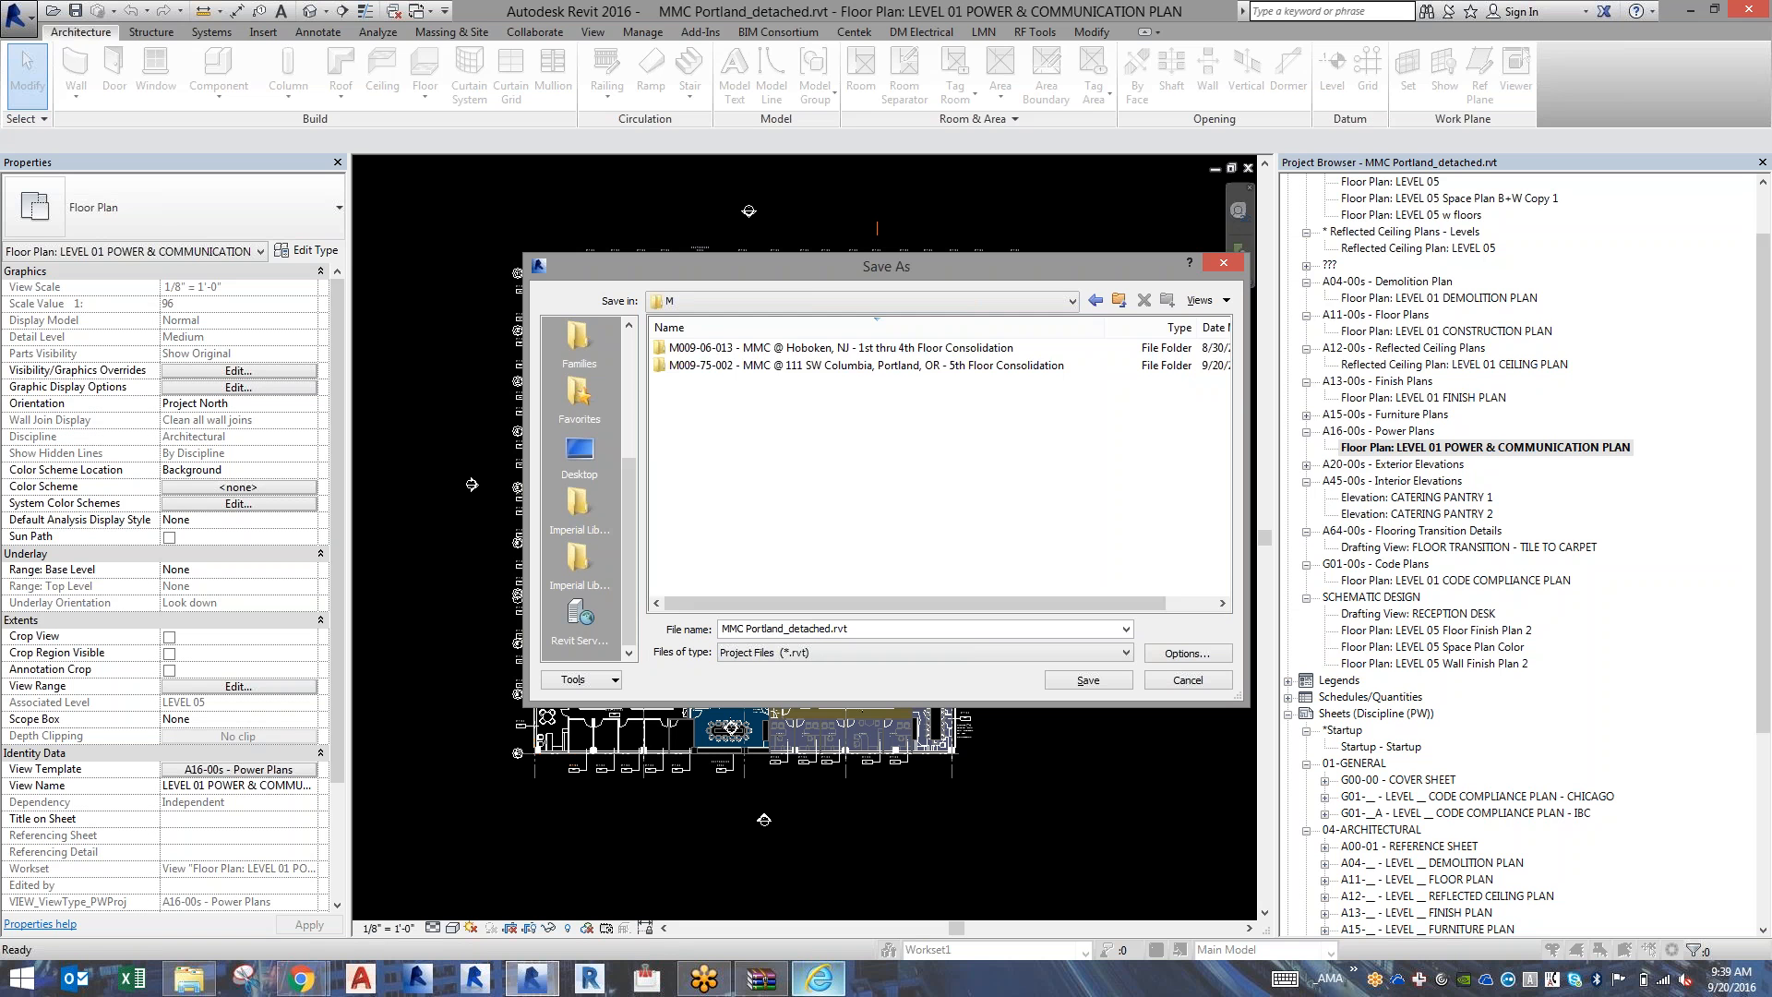
double_click(771, 367)
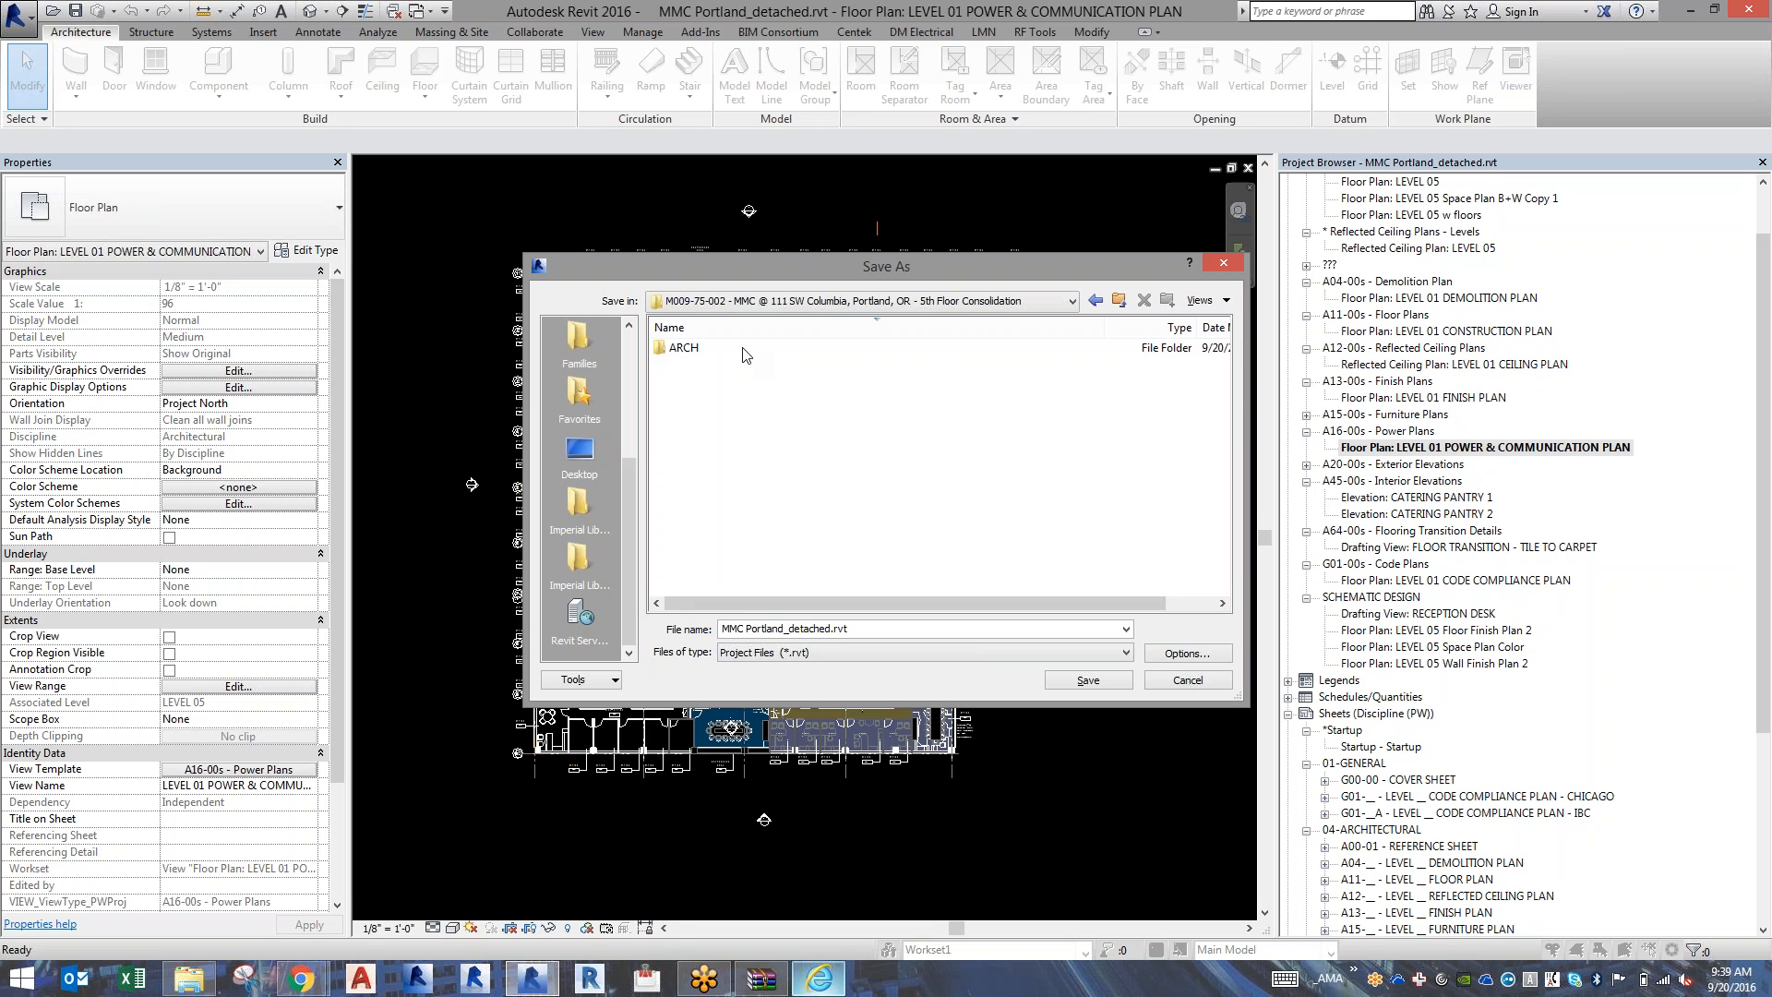
double_click(744, 350)
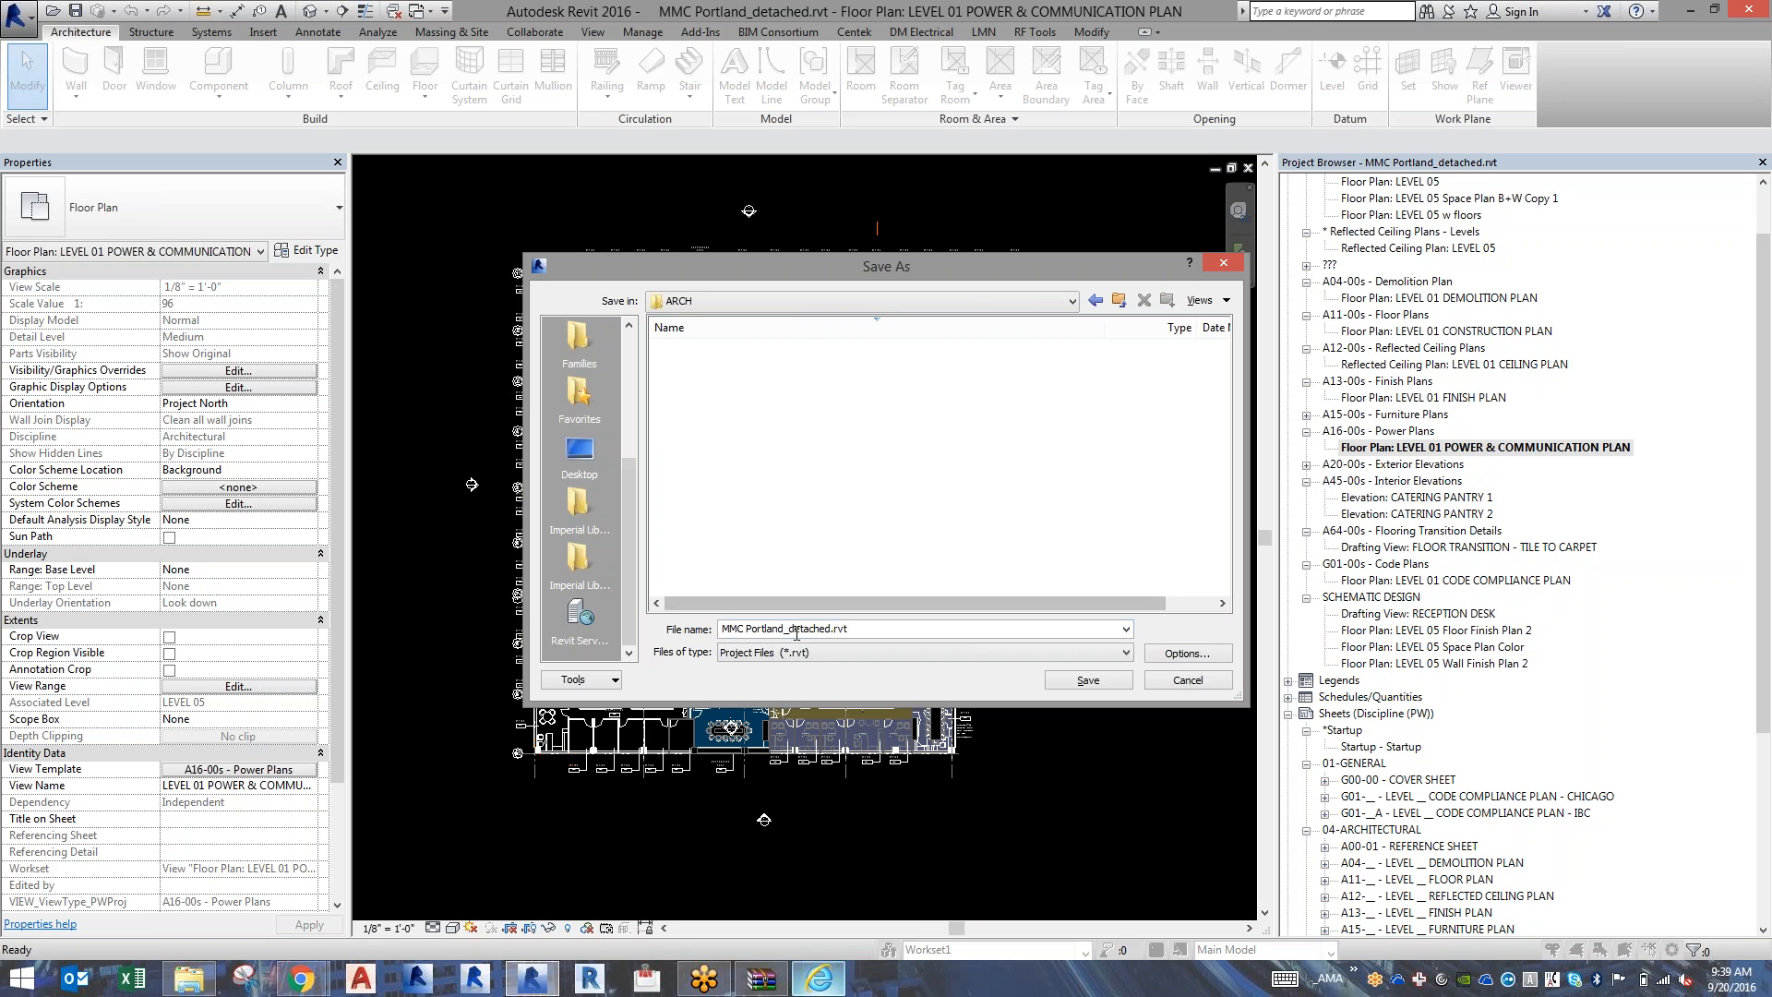
Remove the _detached suffix to name the file MMC Portland.rvt, and save it in the ARCH folder.
double_click(796, 631)
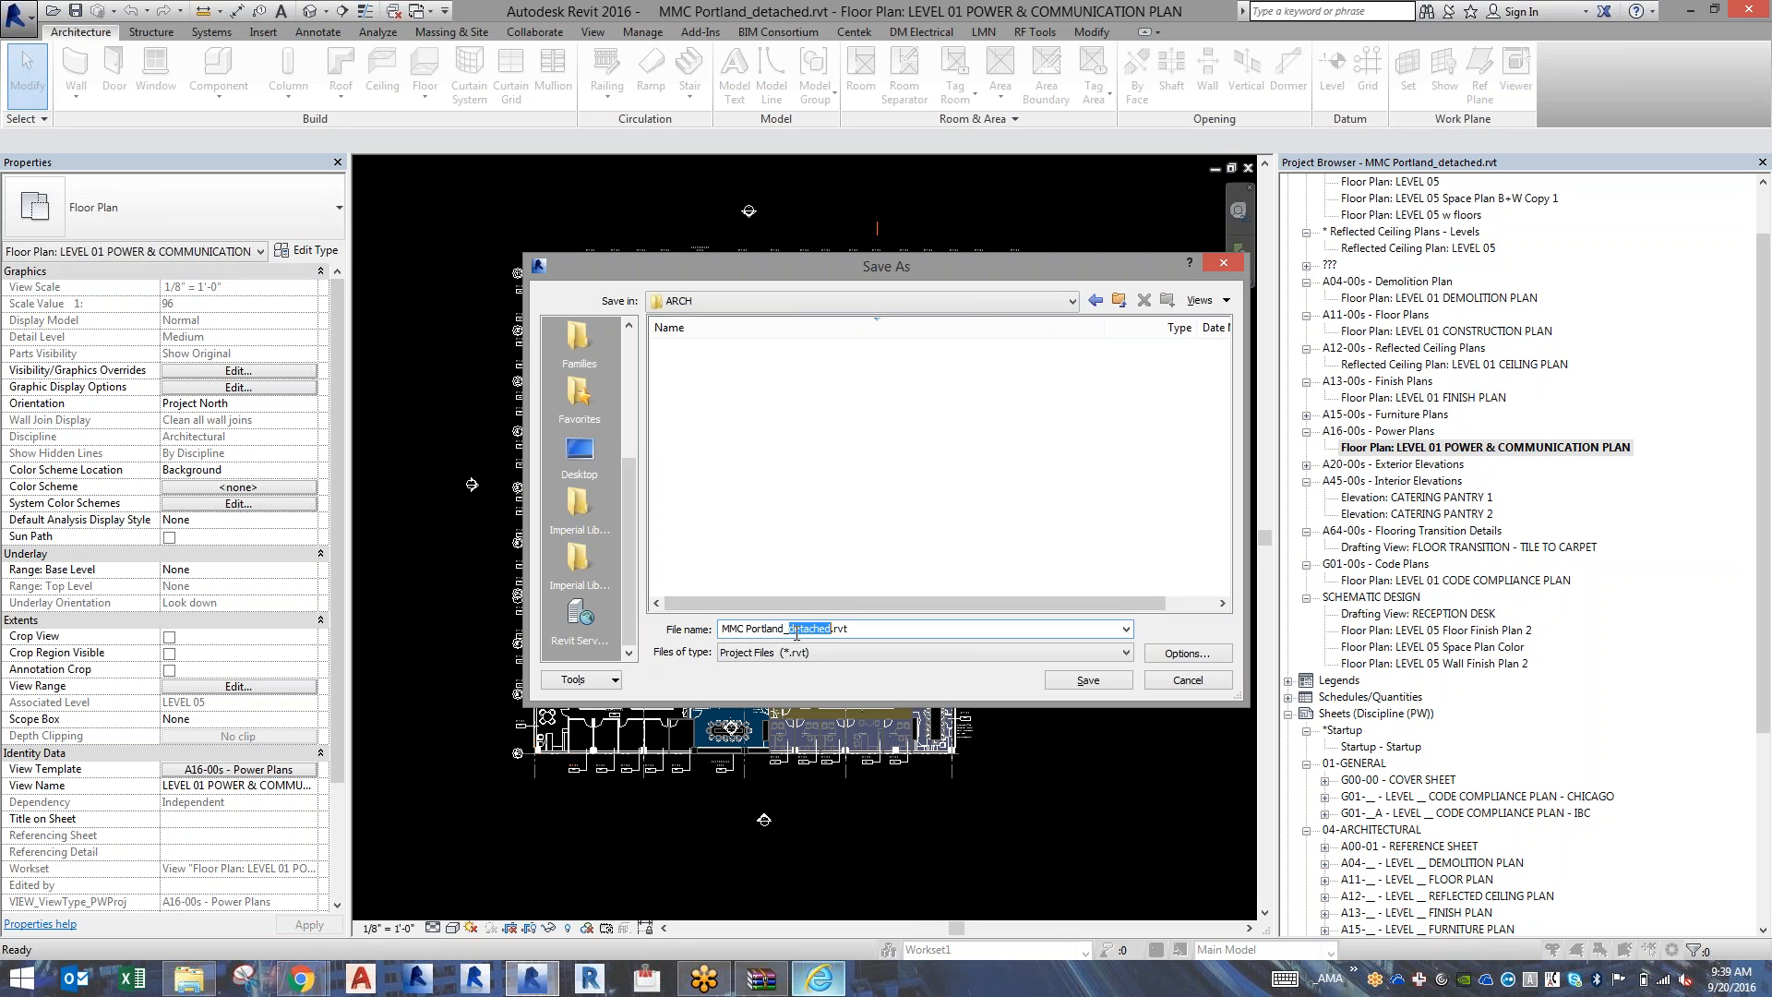
key(BackSpace)
key(BackSpace)
click(1076, 683)
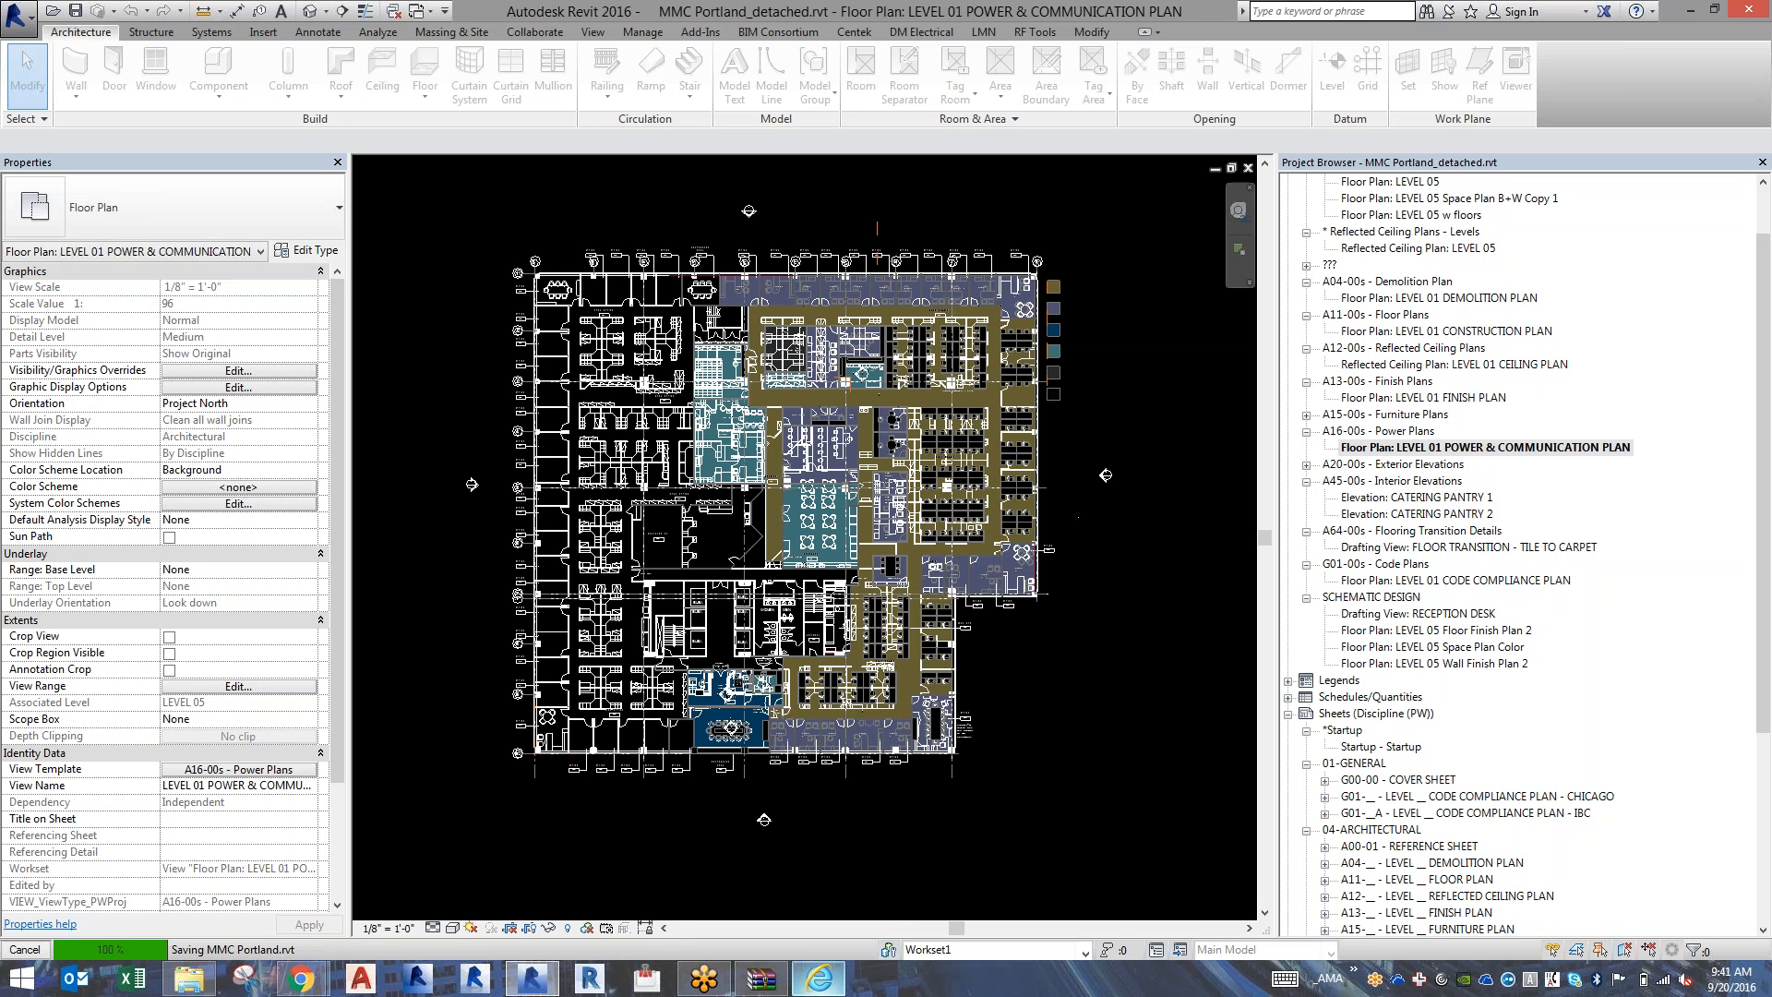
Launch a second Revit 2016 session and browse for a project to open in the REVIT Templates folder on the R2012 (Y:) drive.
right_click(531, 978)
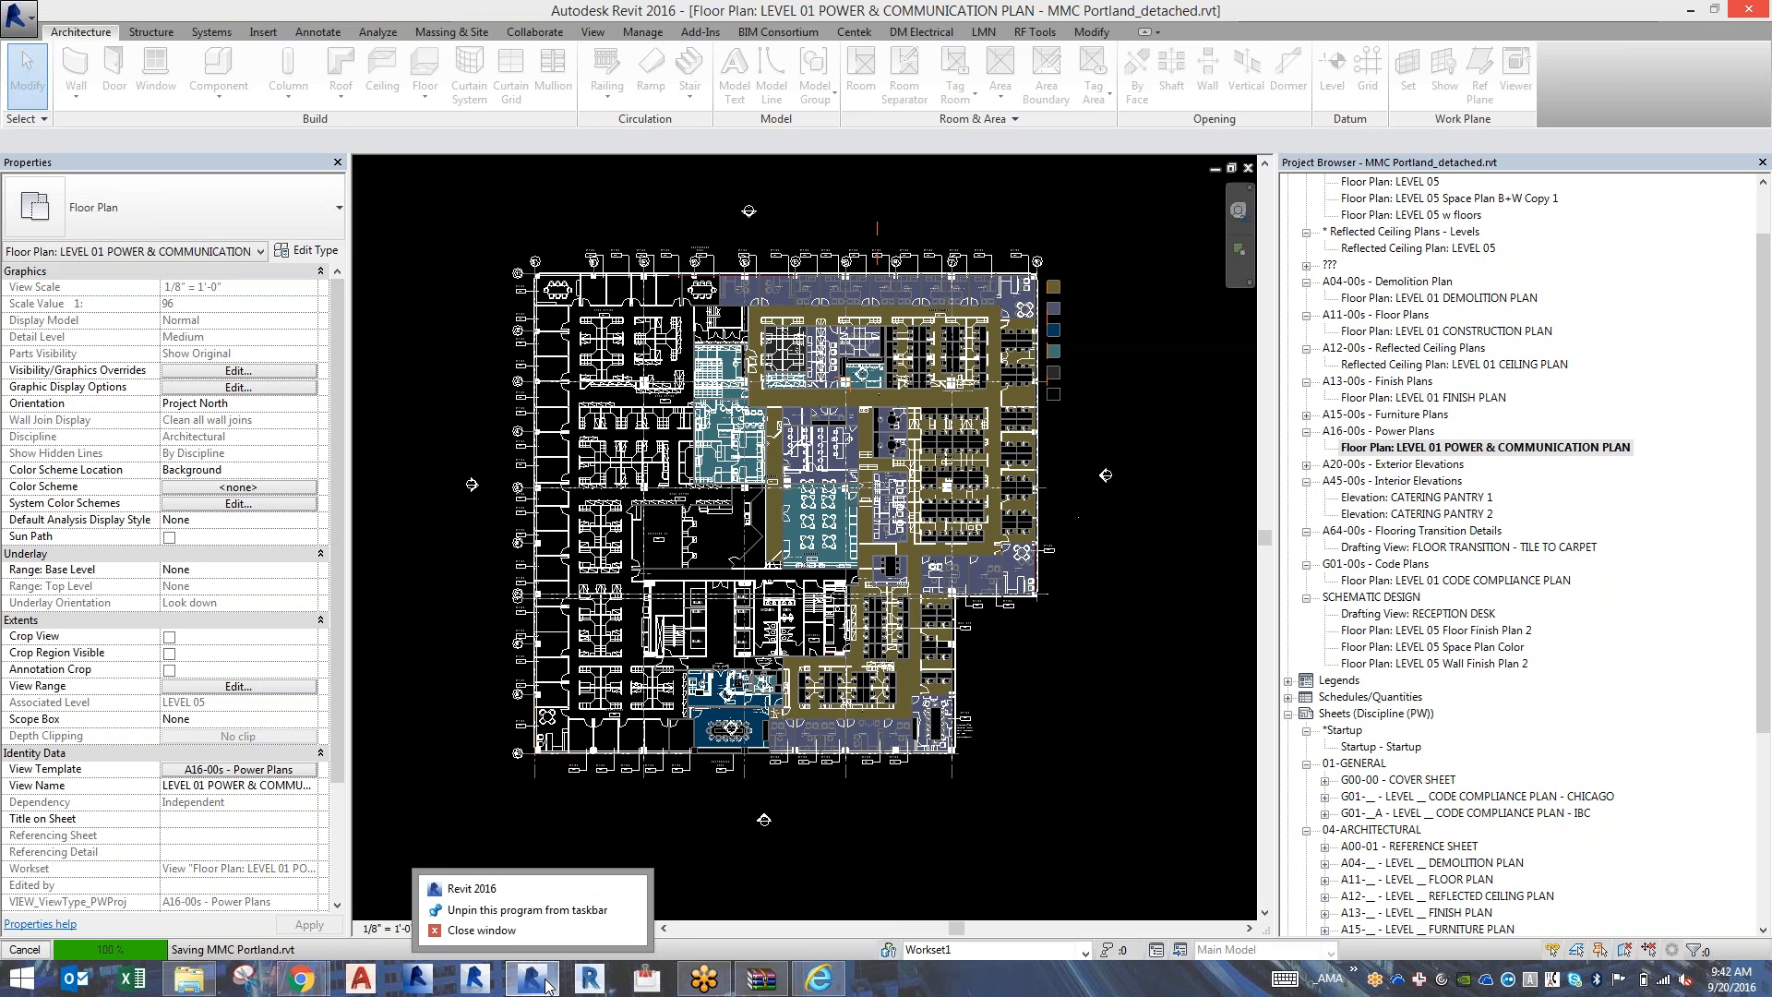
click(471, 888)
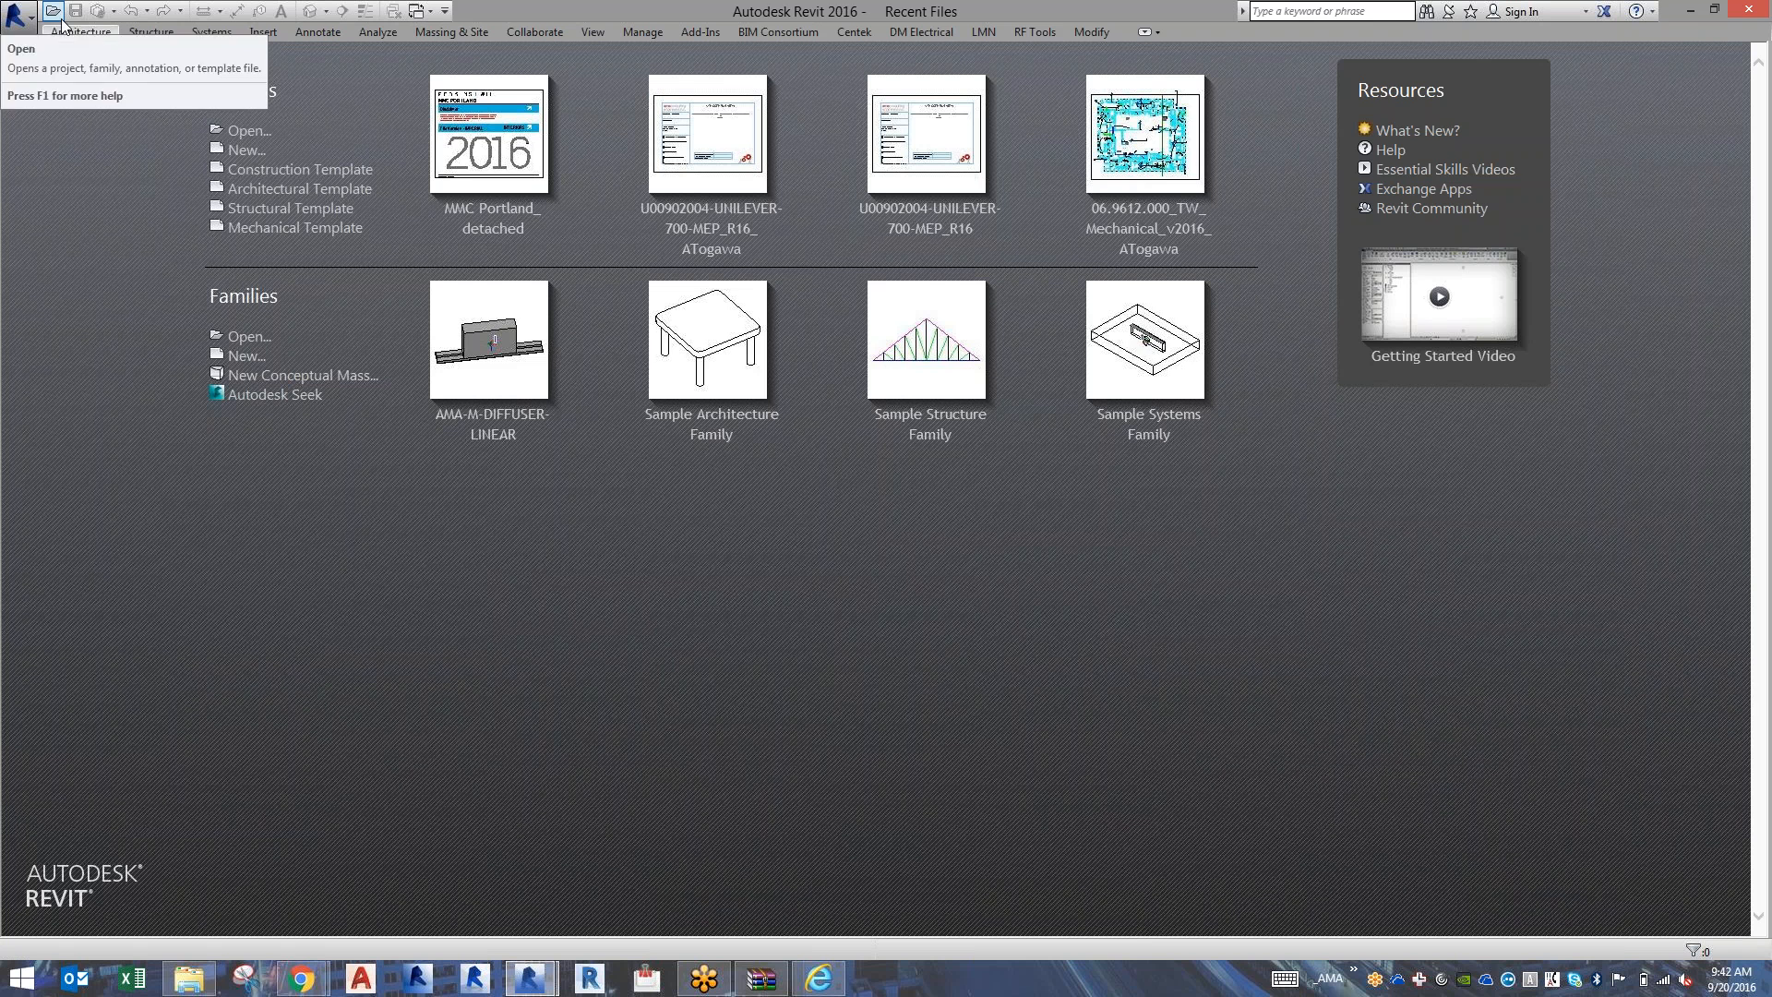
click(56, 12)
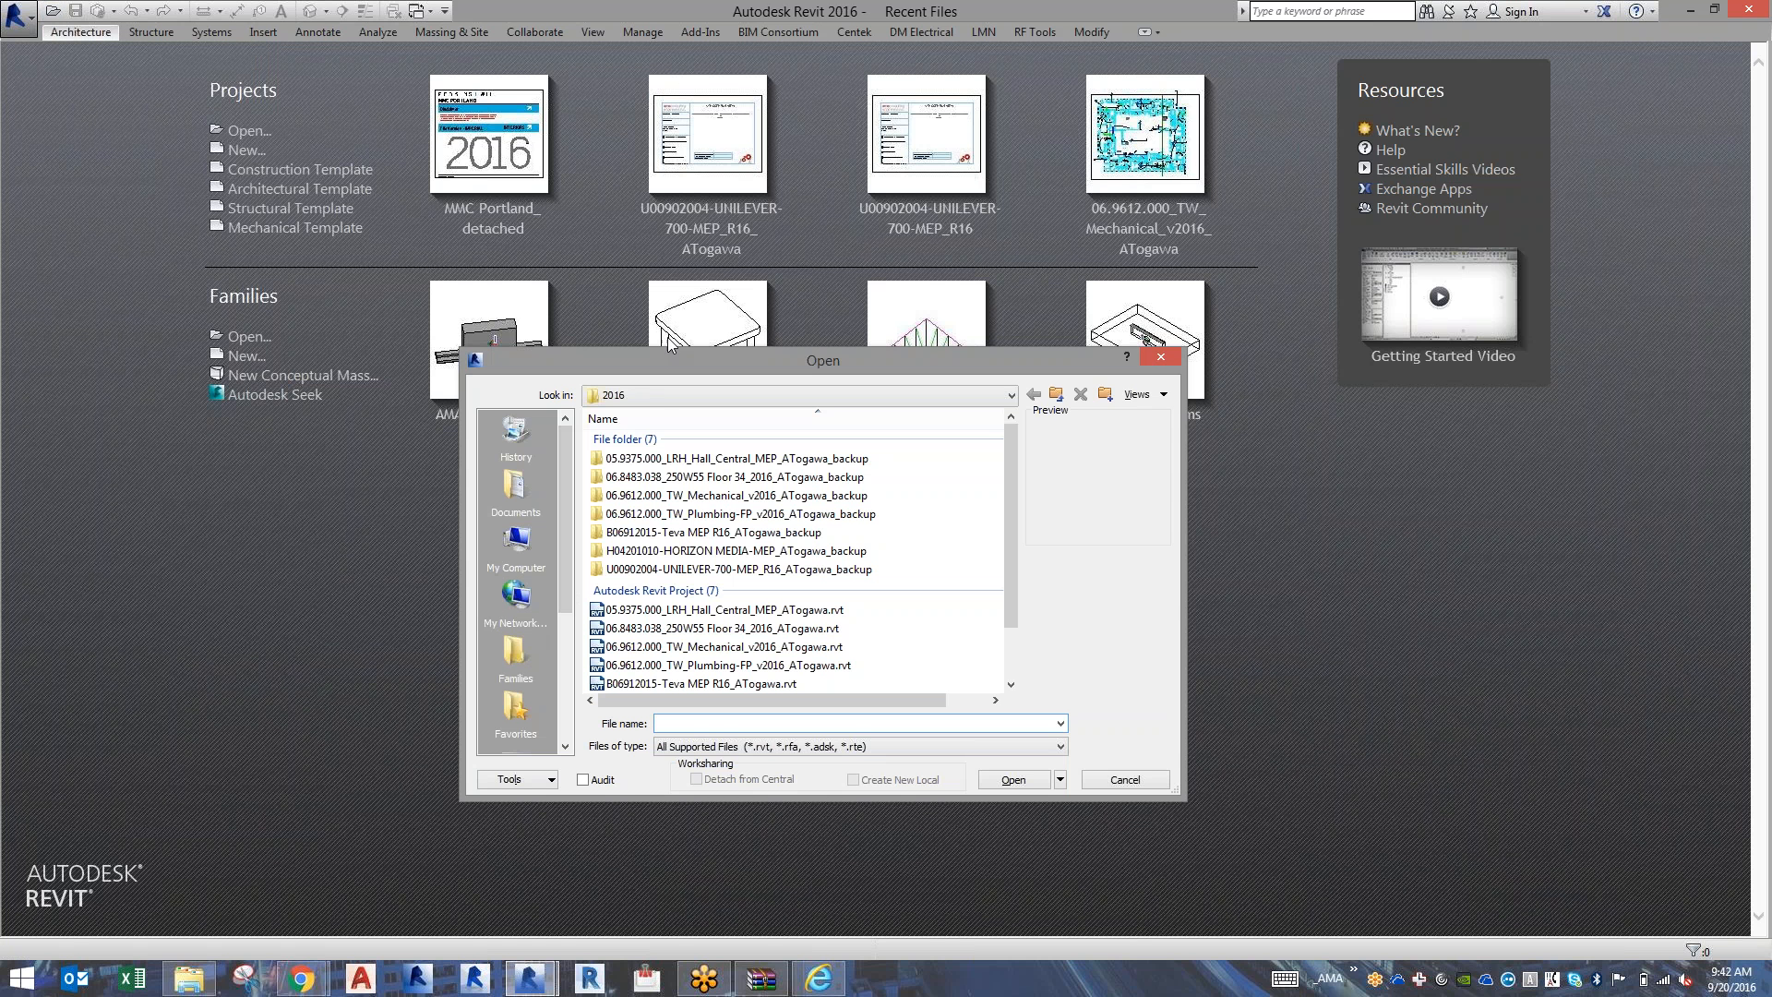
click(803, 395)
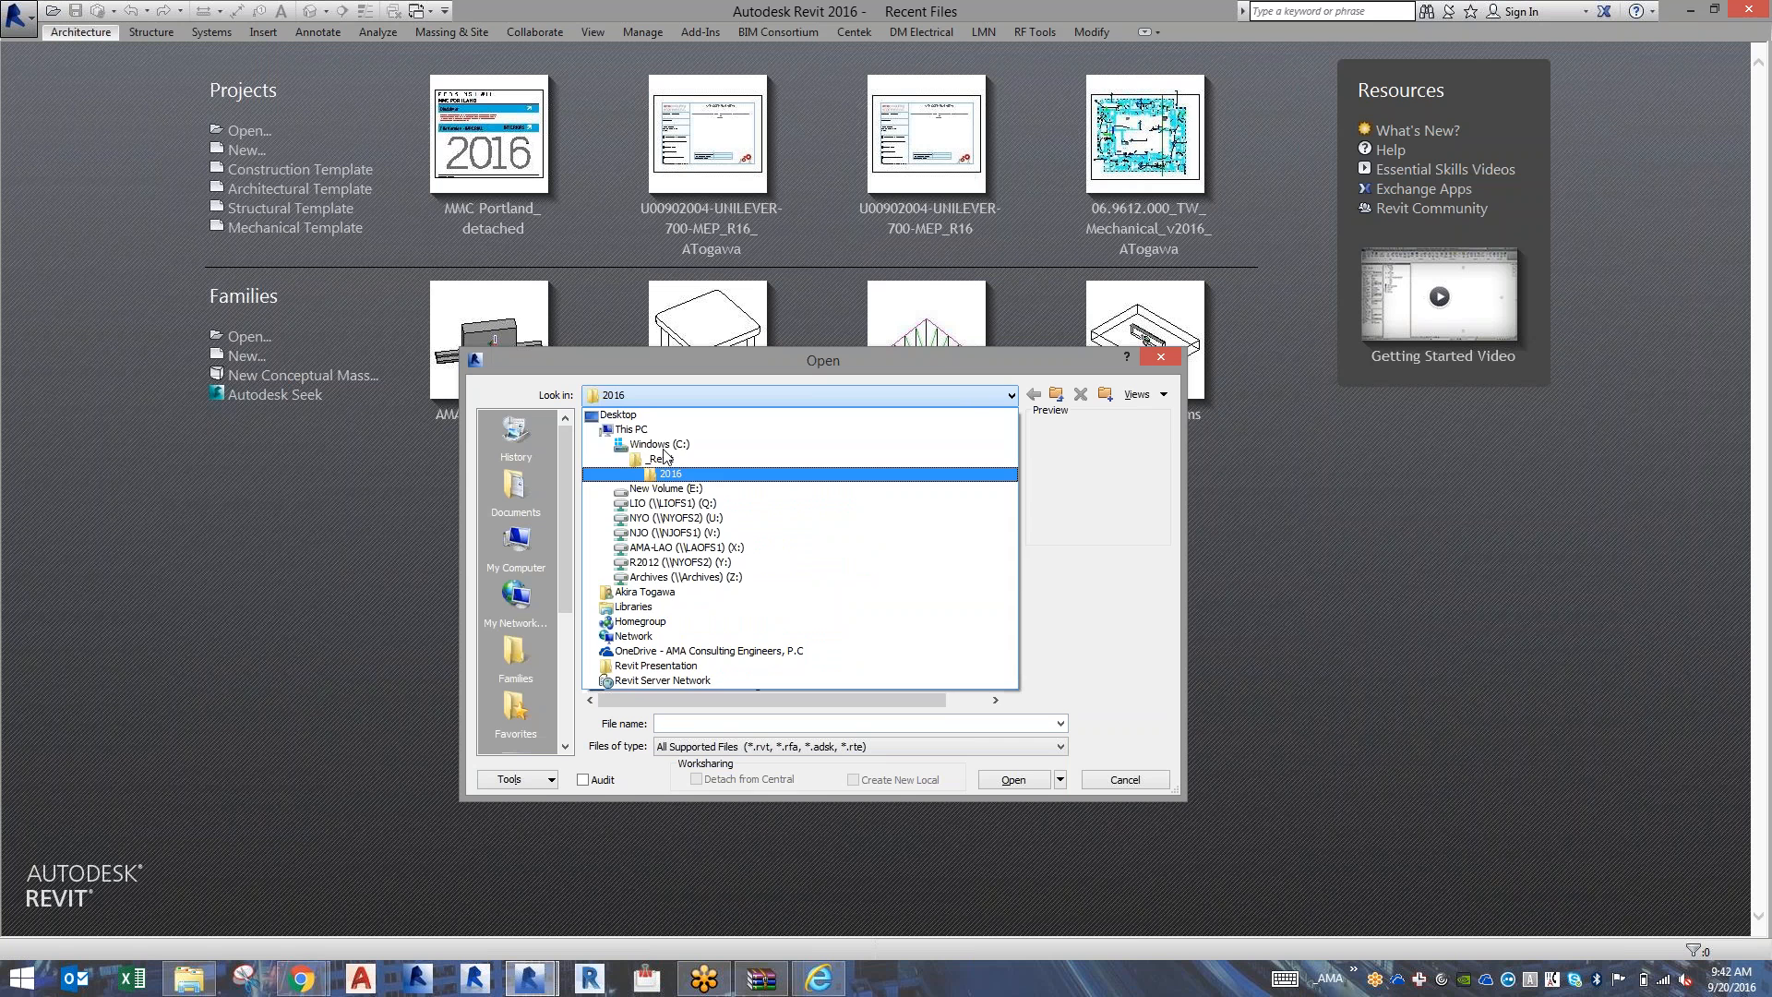
click(666, 563)
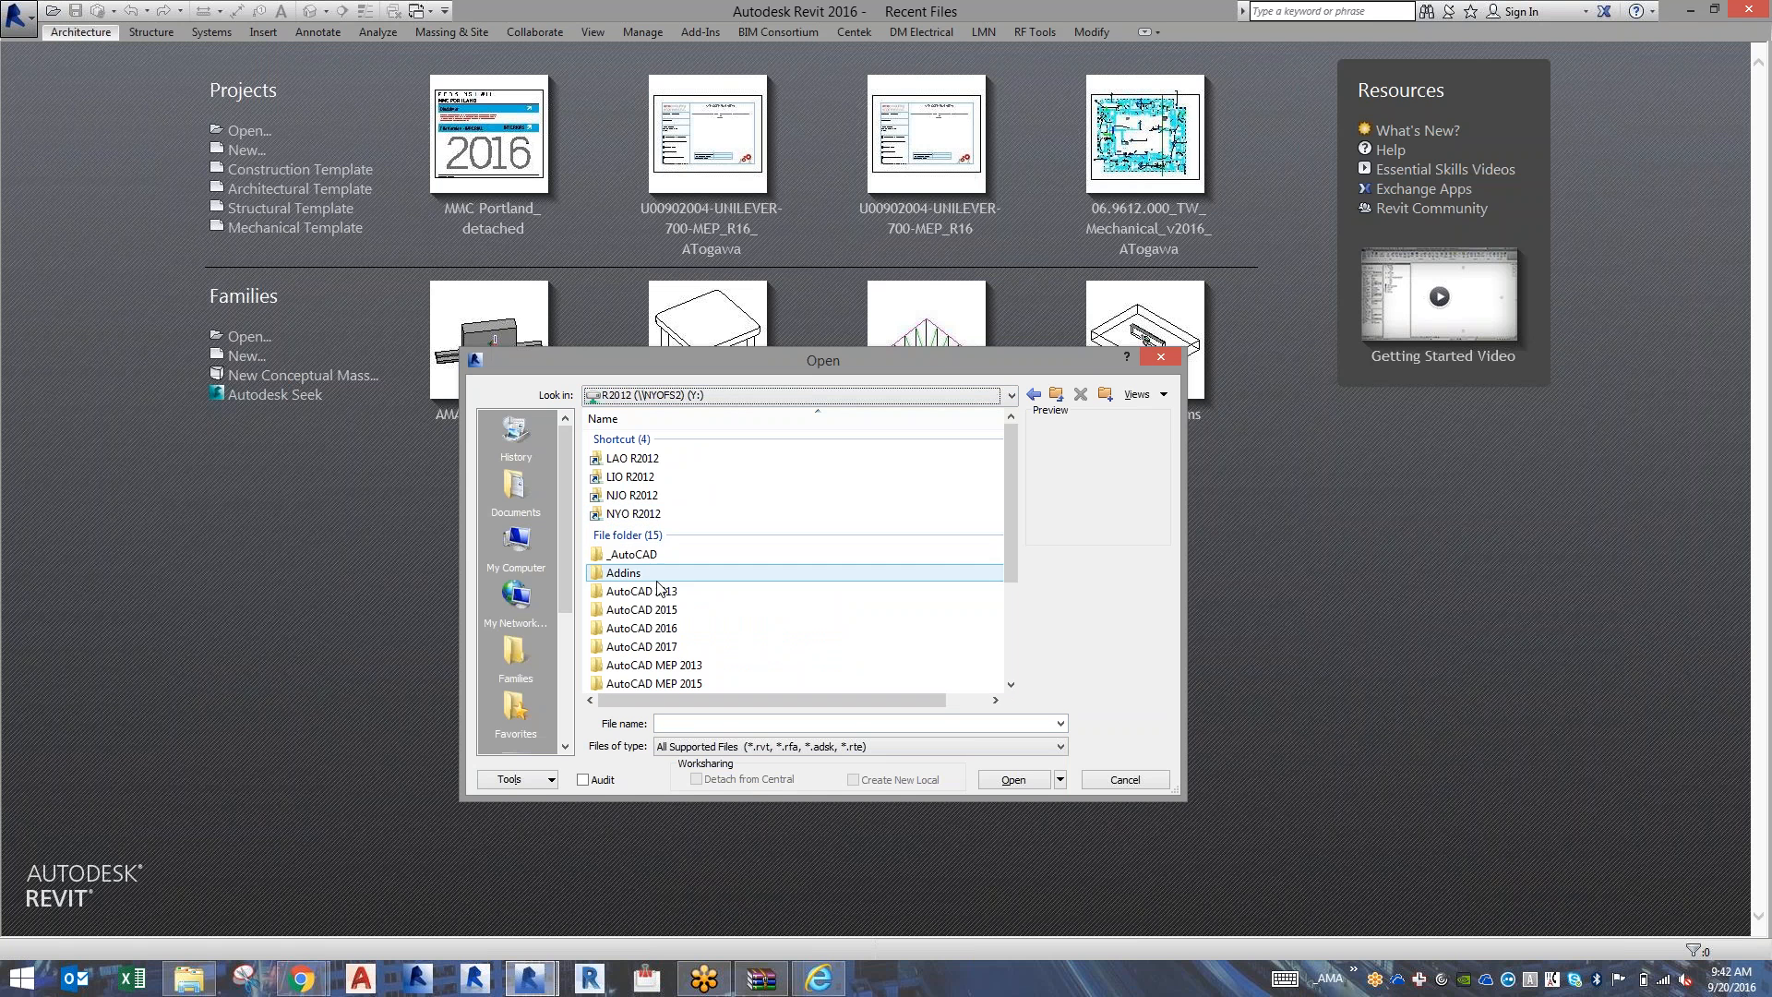
scroll(659, 602, down, 3)
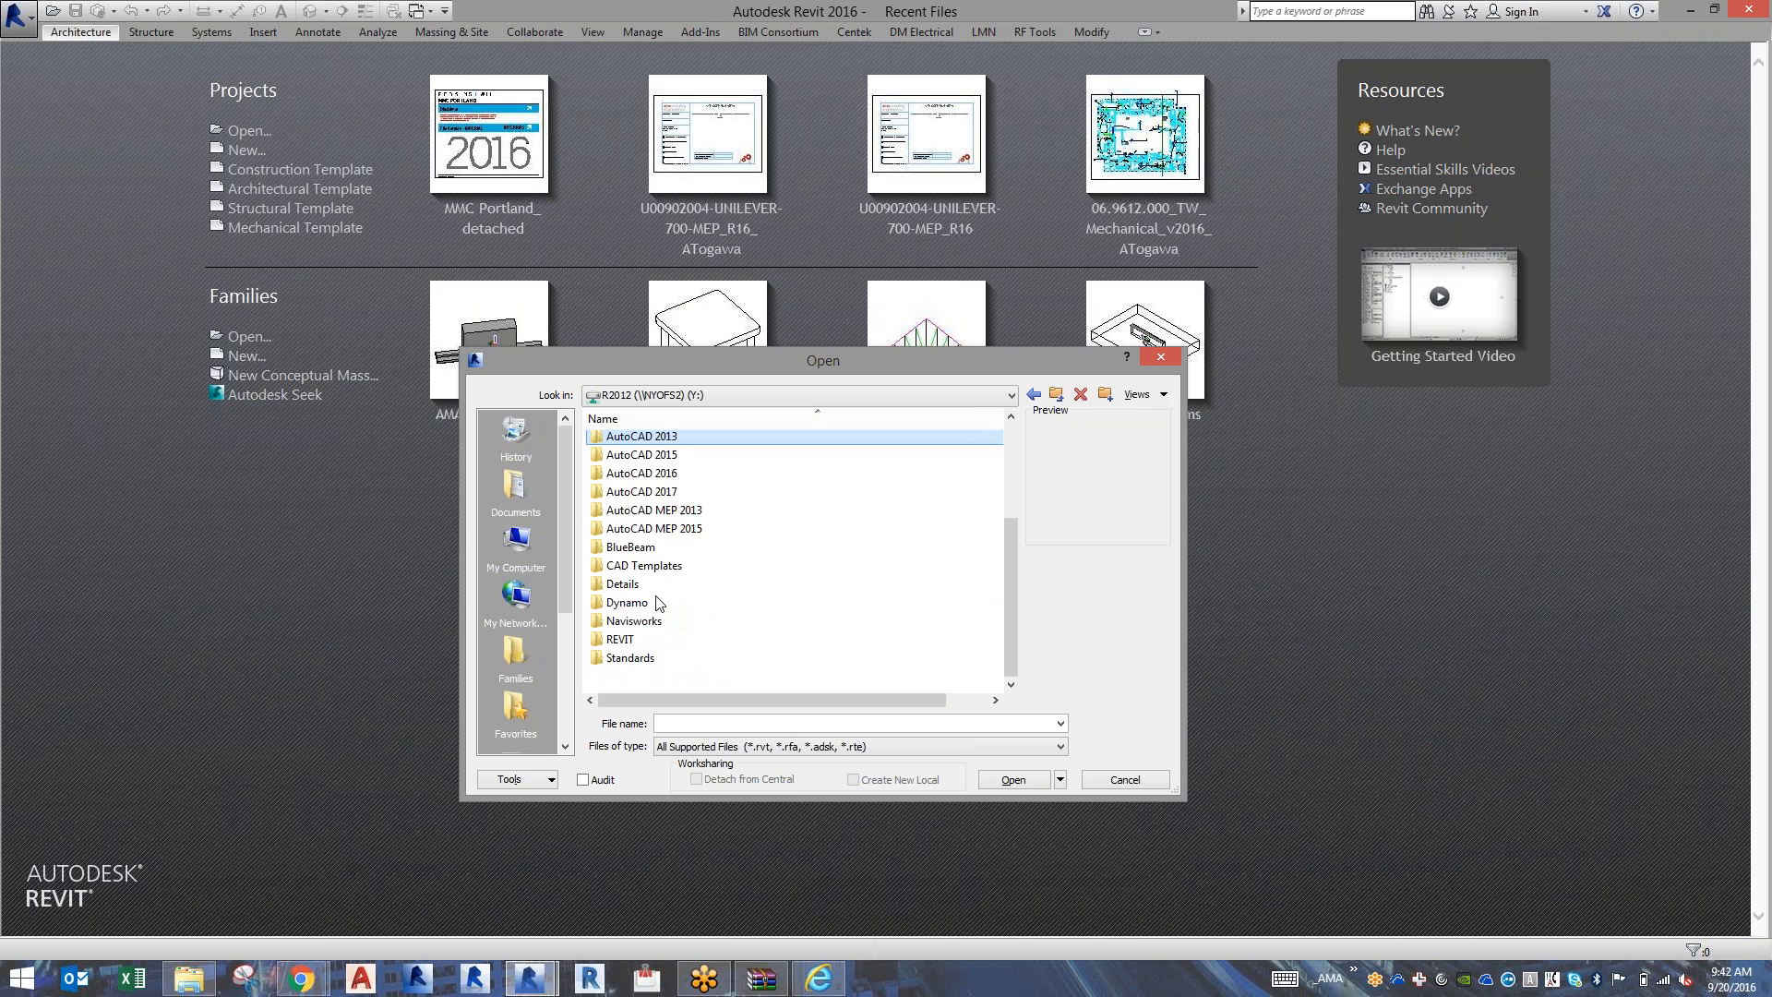
double_click(639, 644)
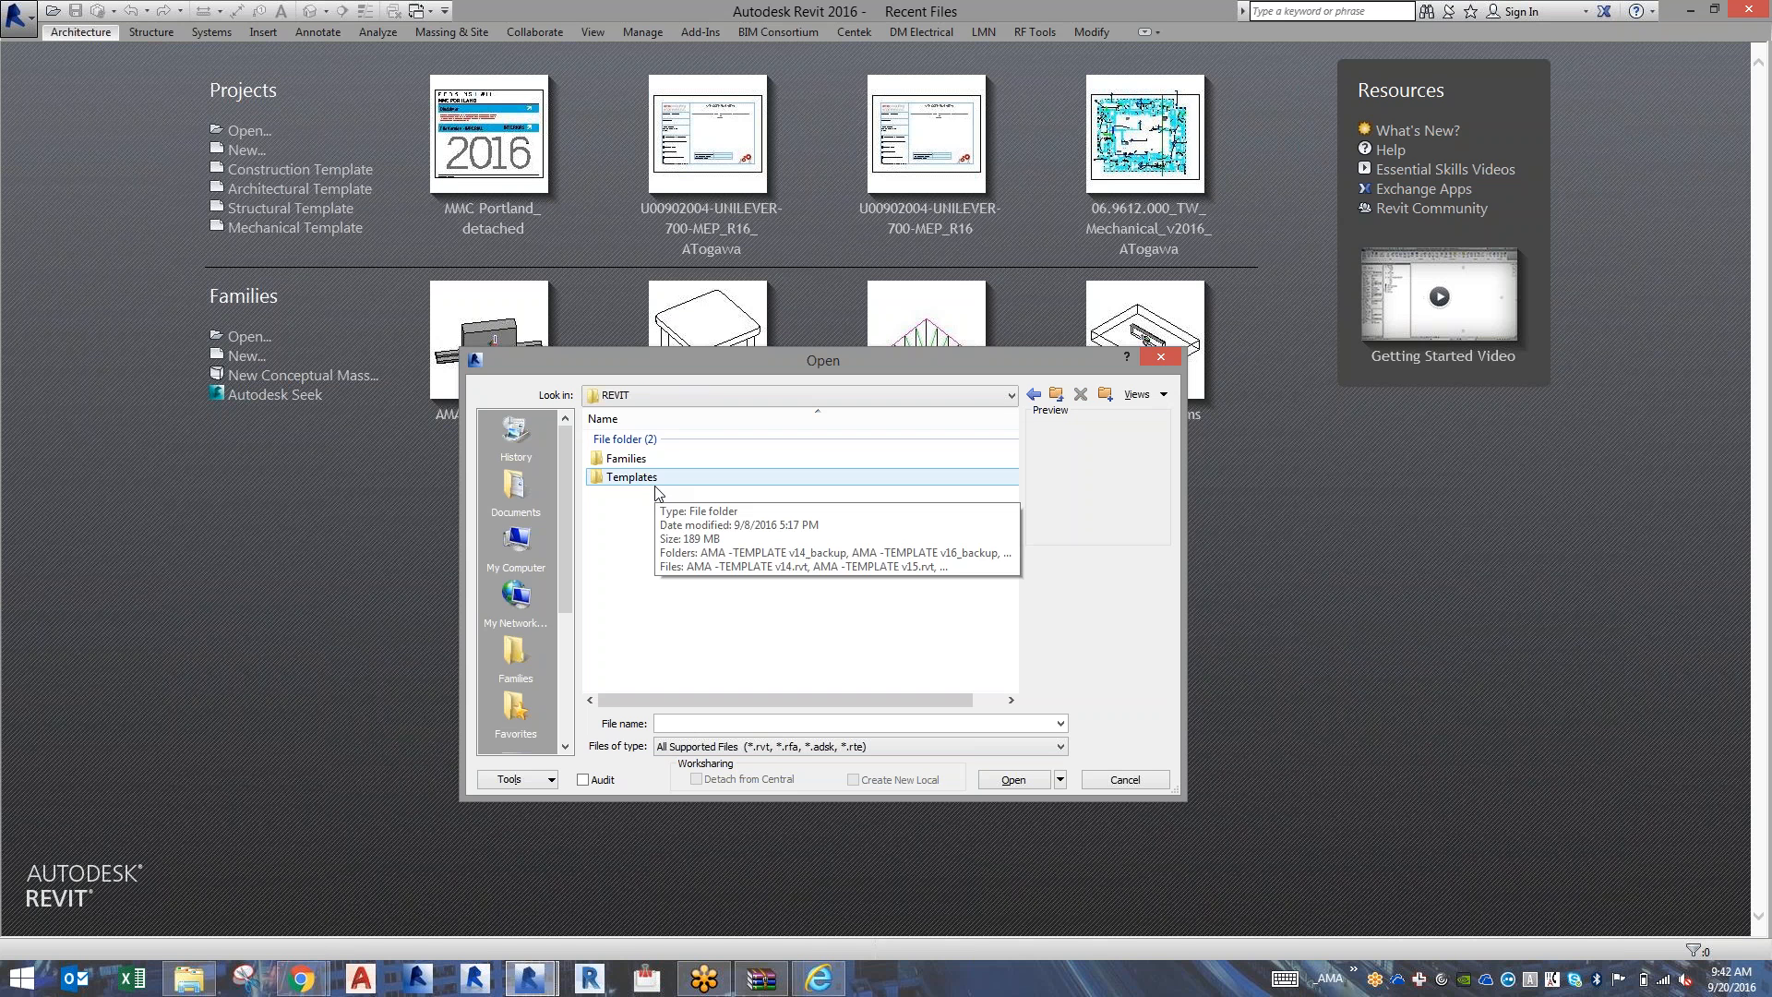
double_click(652, 487)
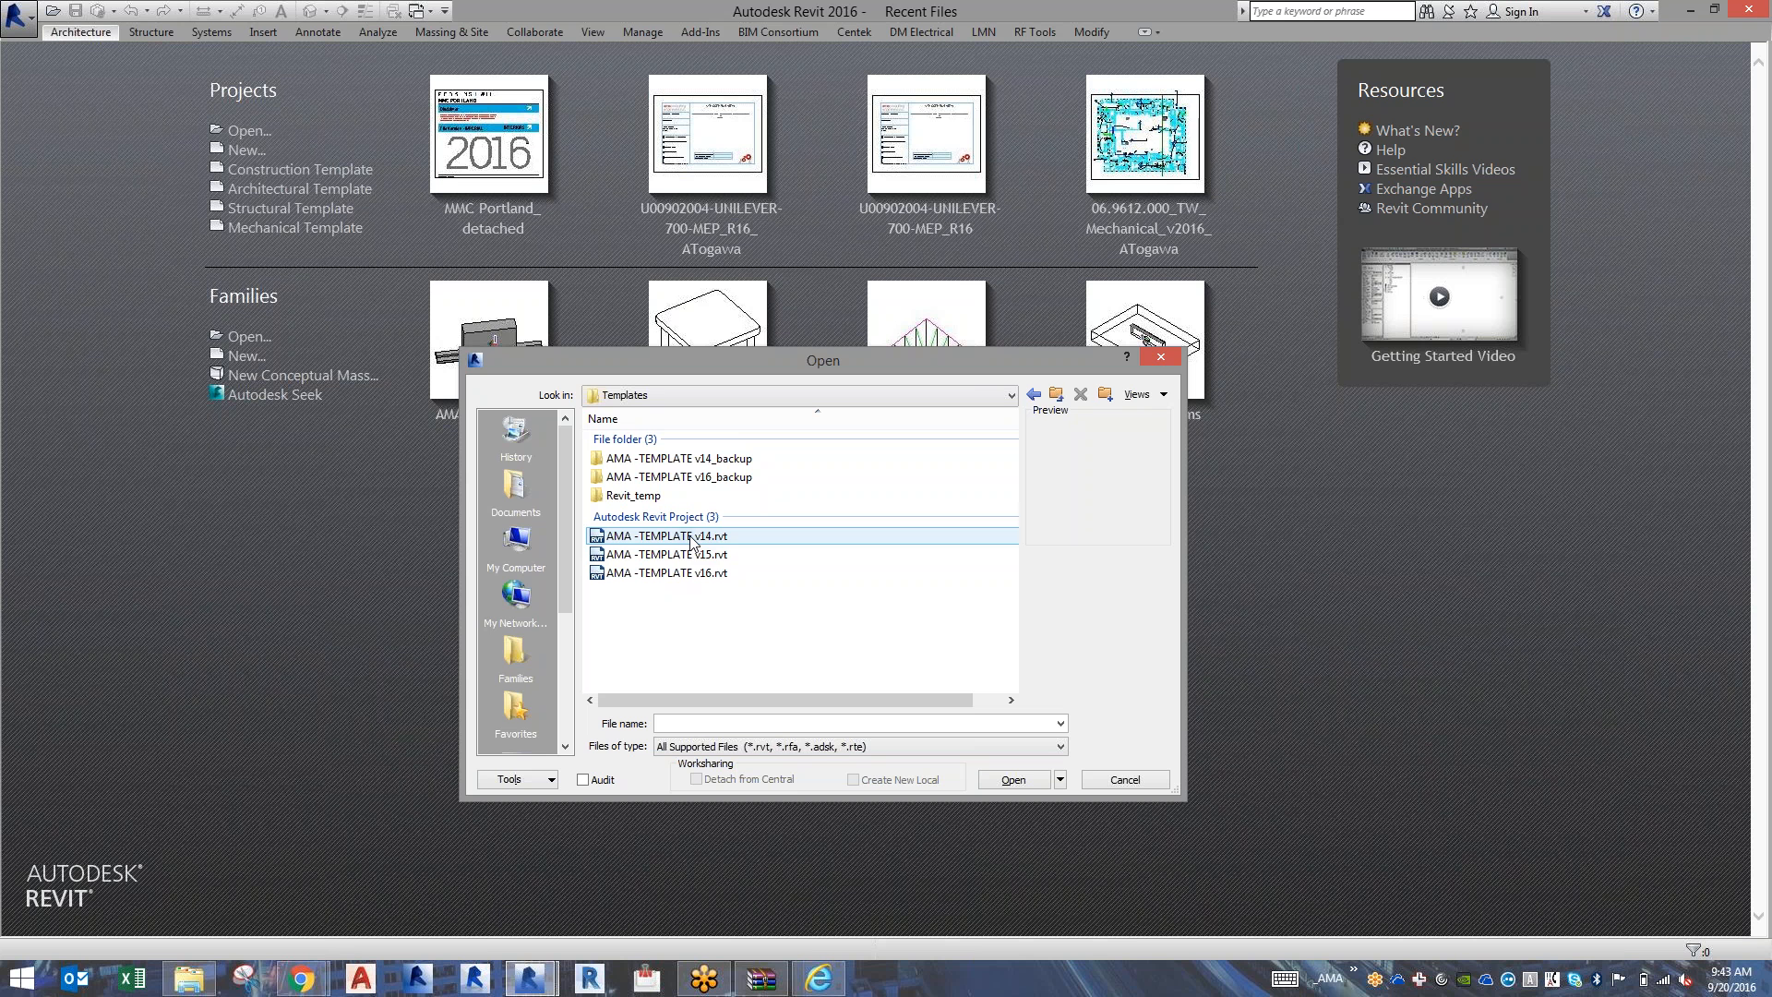
Open AMA -TEMPLATE v14.rvt detached from central, accept the listed worksets to open, and detach while preserving worksets.
click(692, 537)
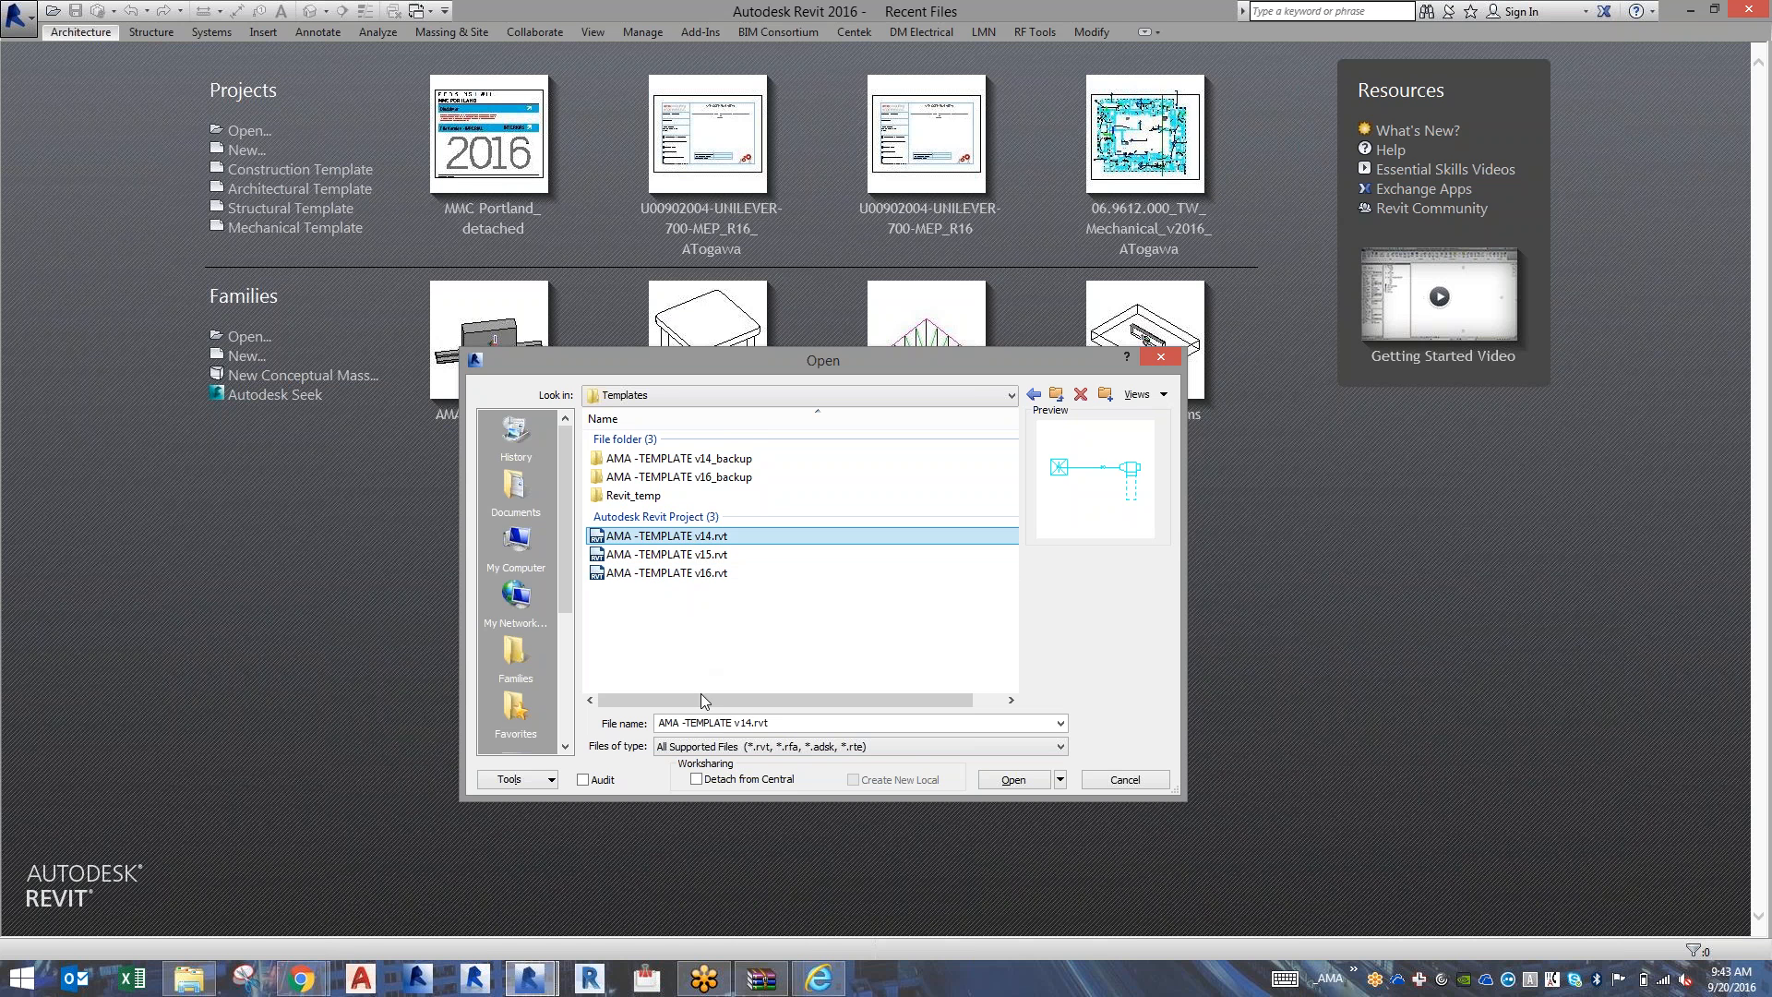
click(712, 780)
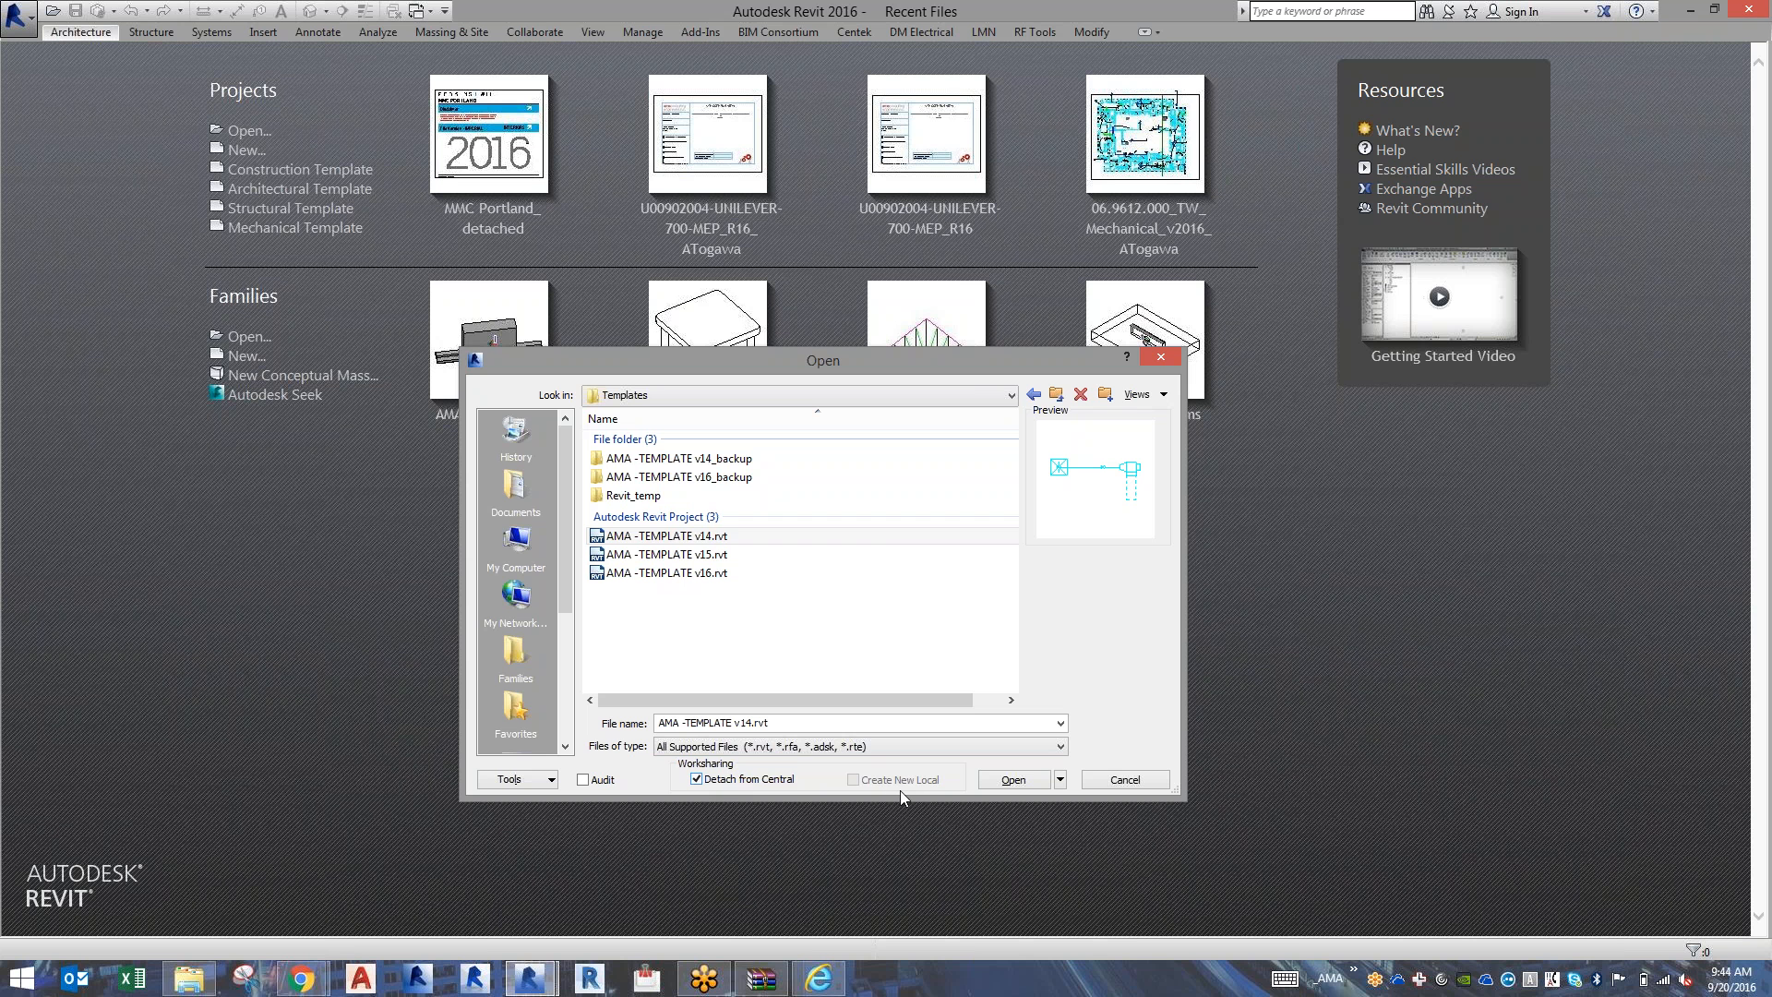
click(1000, 781)
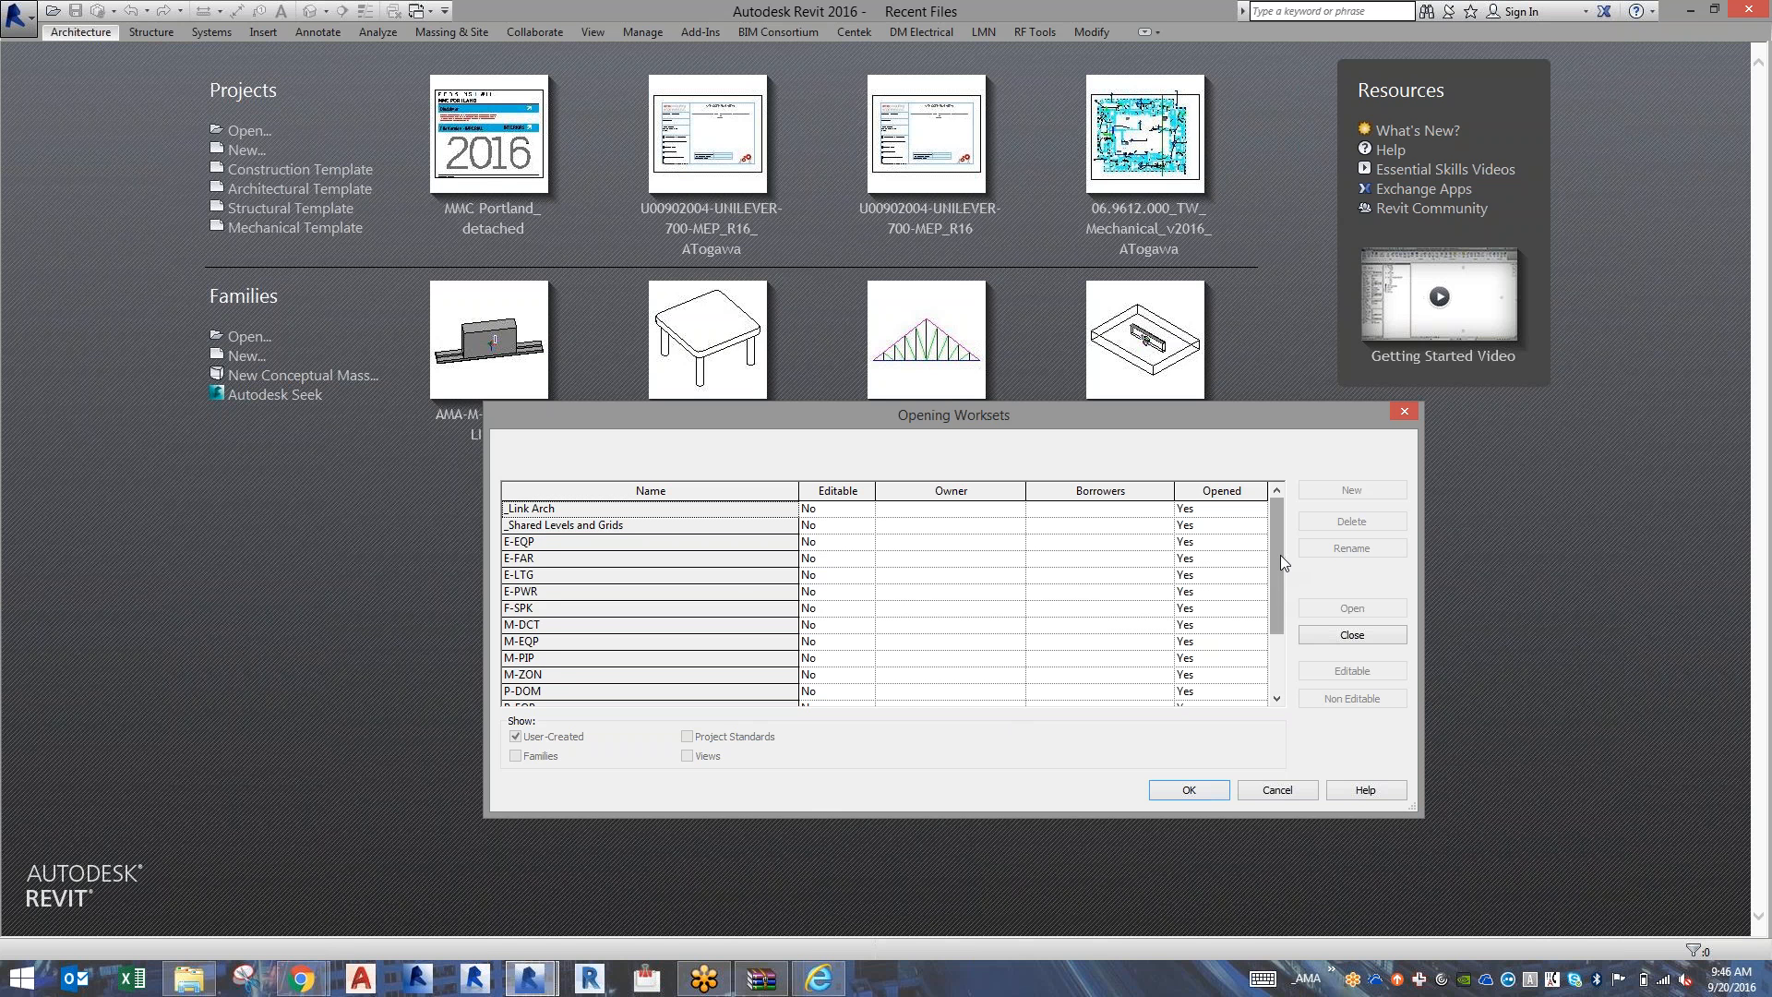
drag(1281, 555, 1277, 685)
click(1189, 789)
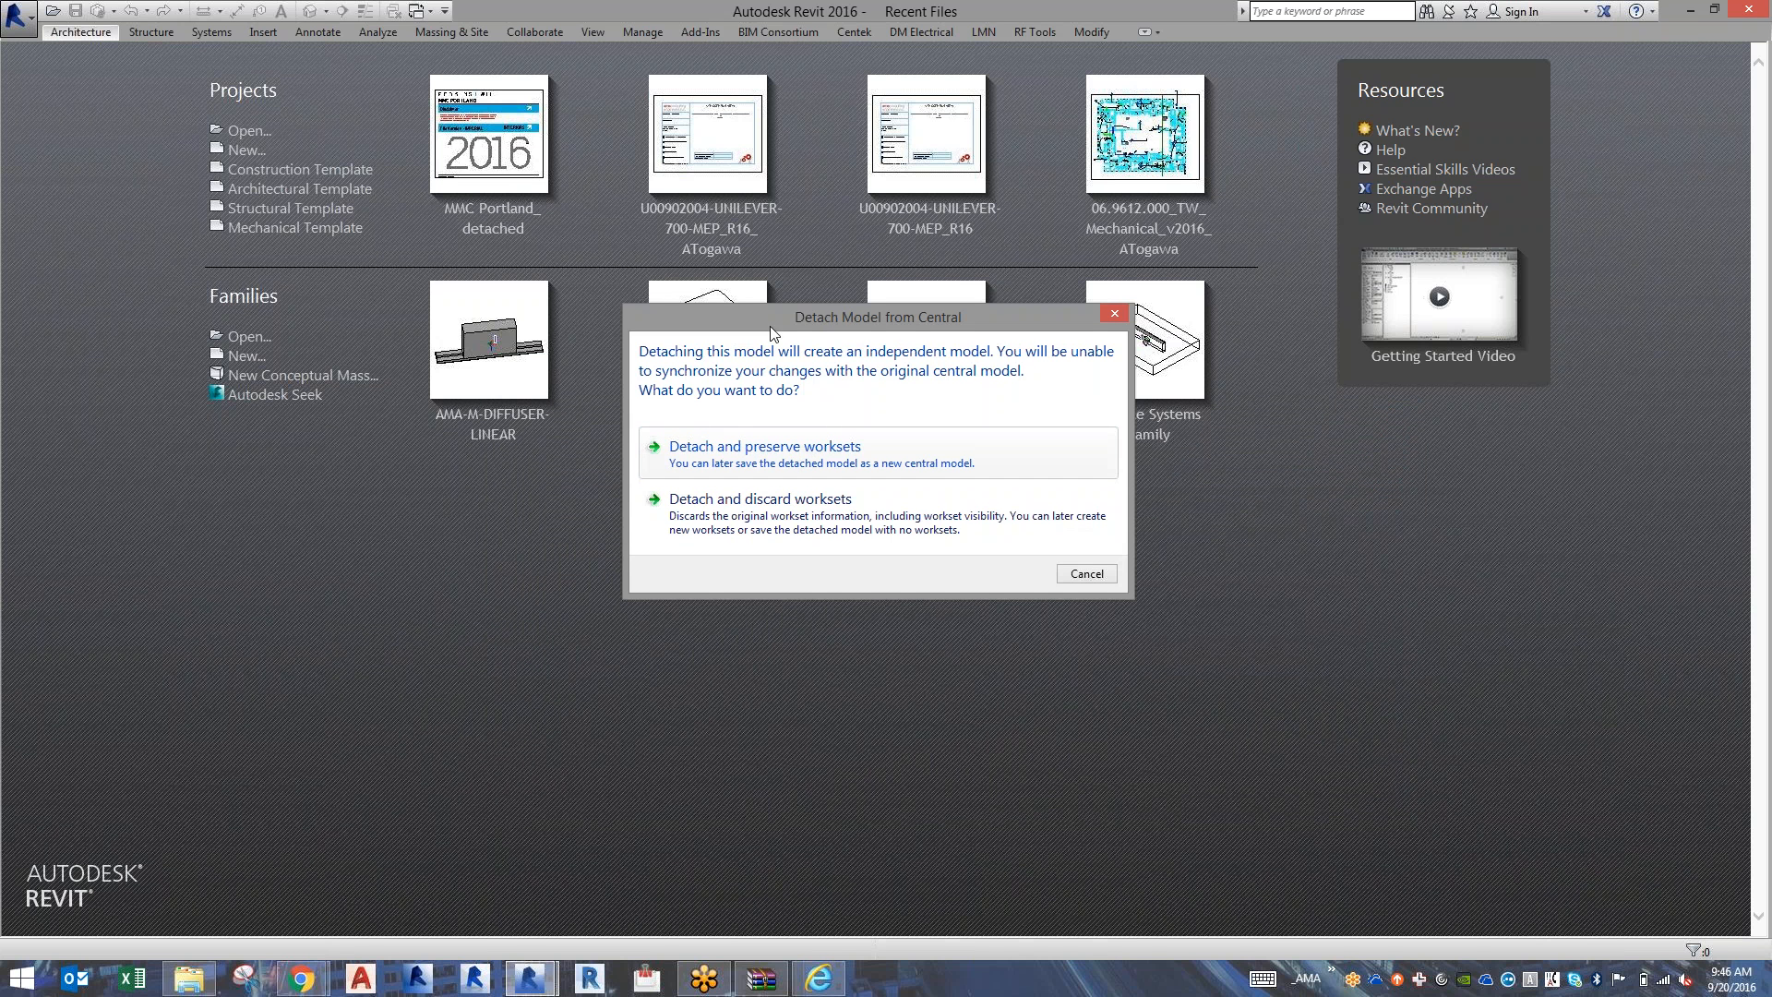
click(749, 503)
click(785, 466)
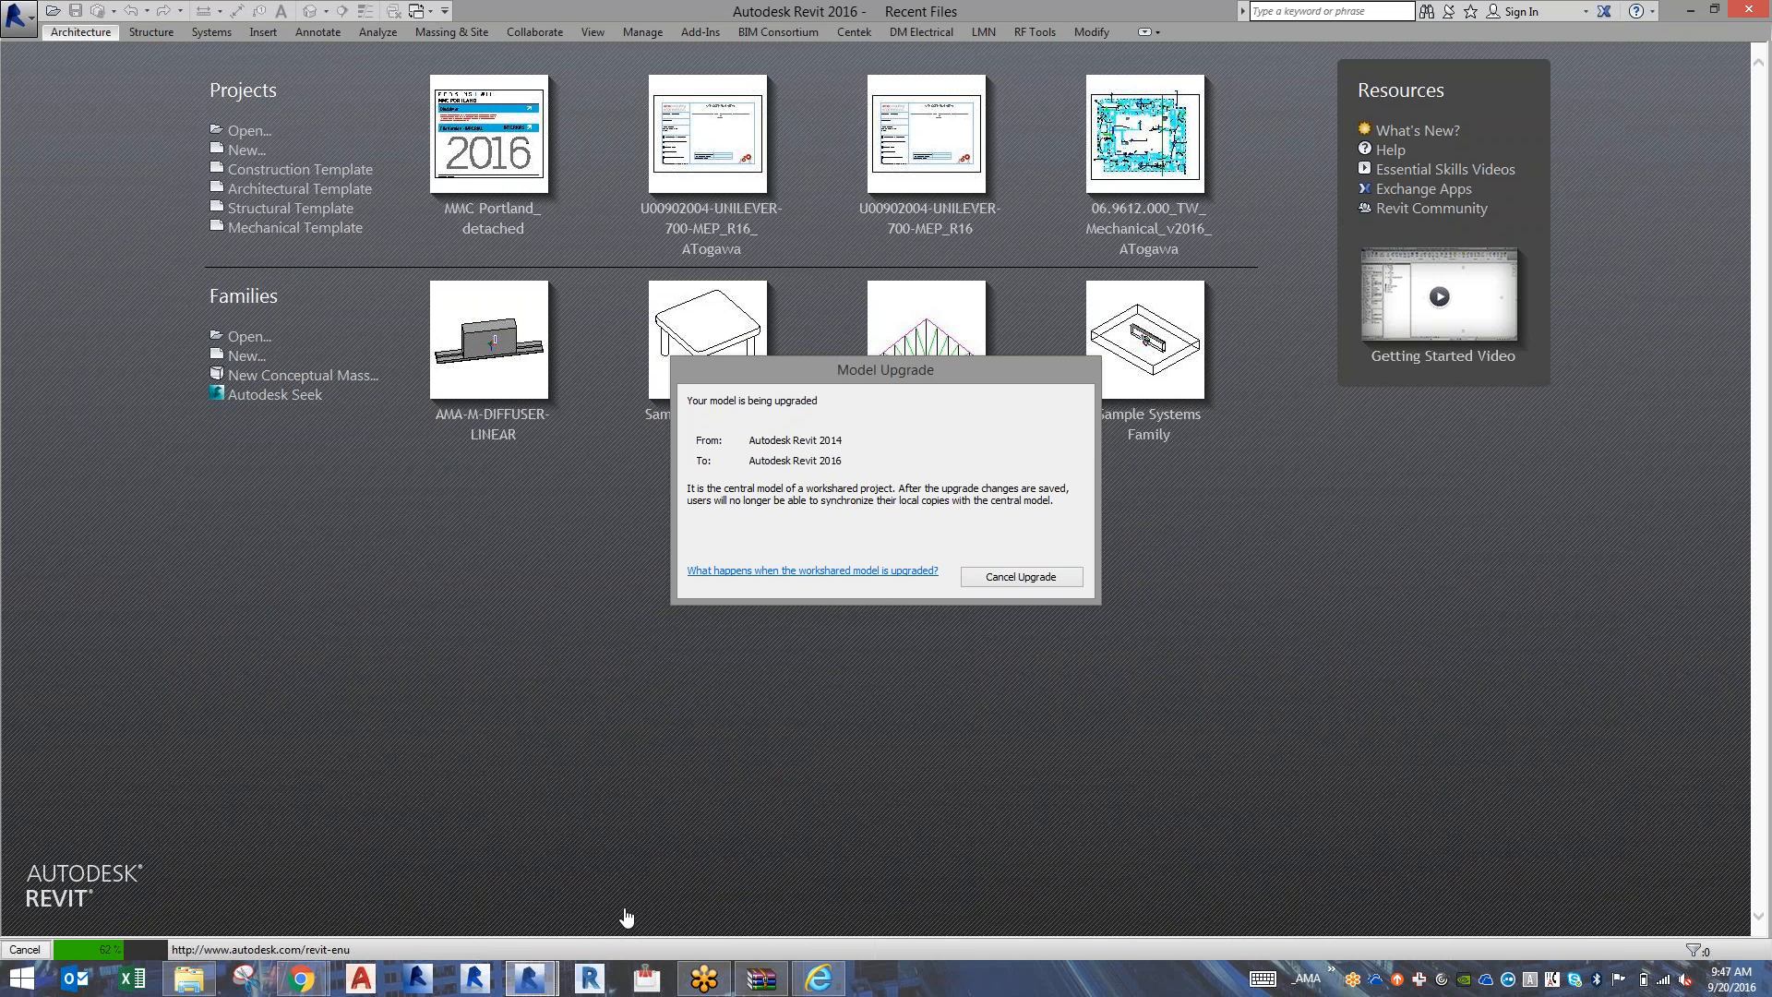
Switch to the MMC Portland session and synchronize it with the central model, relinquishing the user-created worksets.
mouse_move(536, 980)
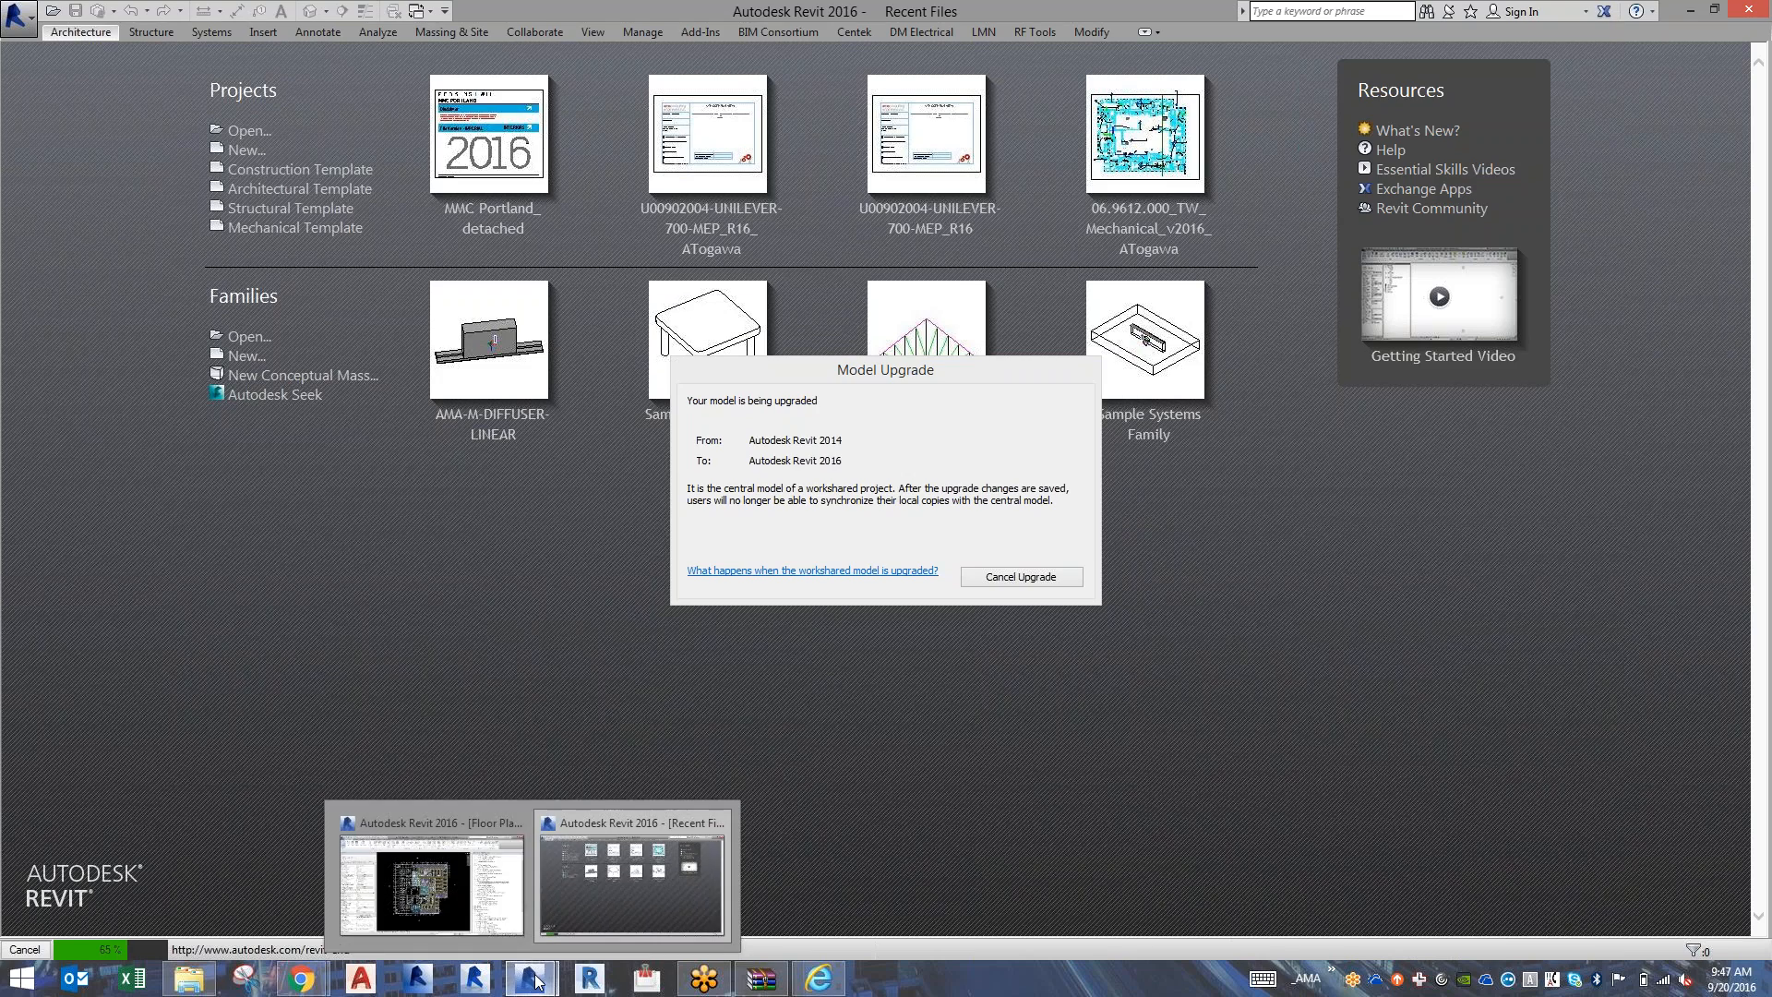
click(461, 916)
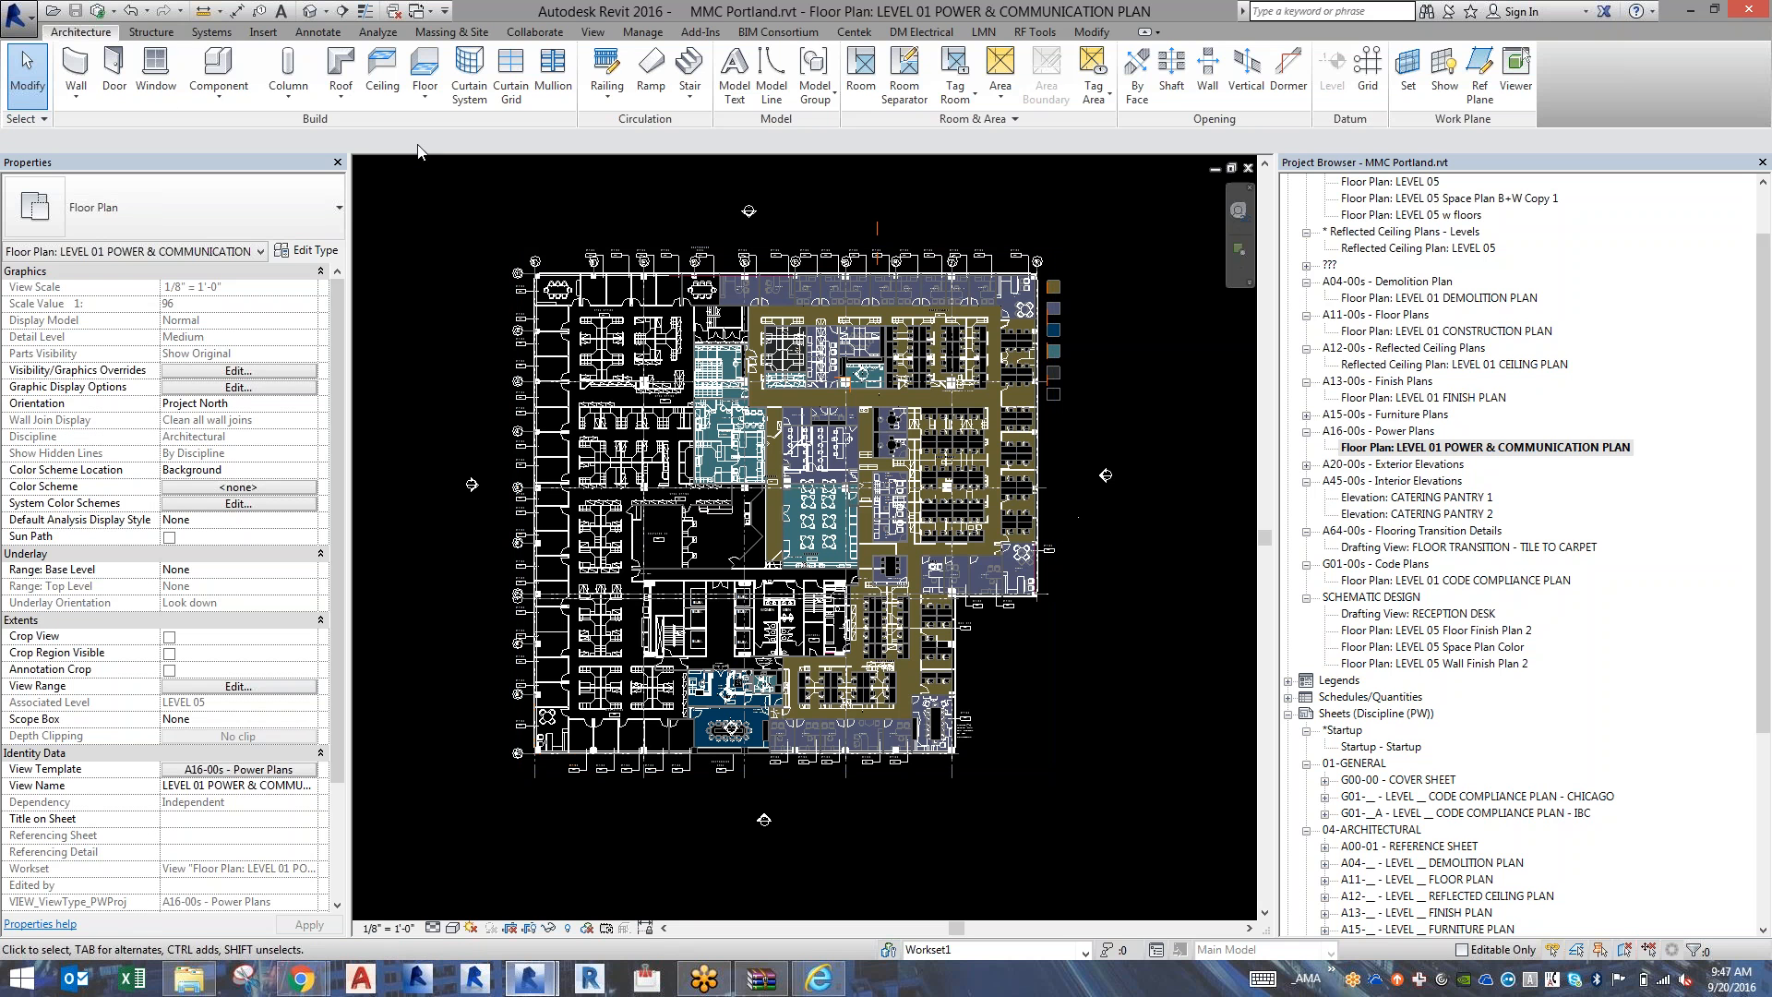
click(98, 11)
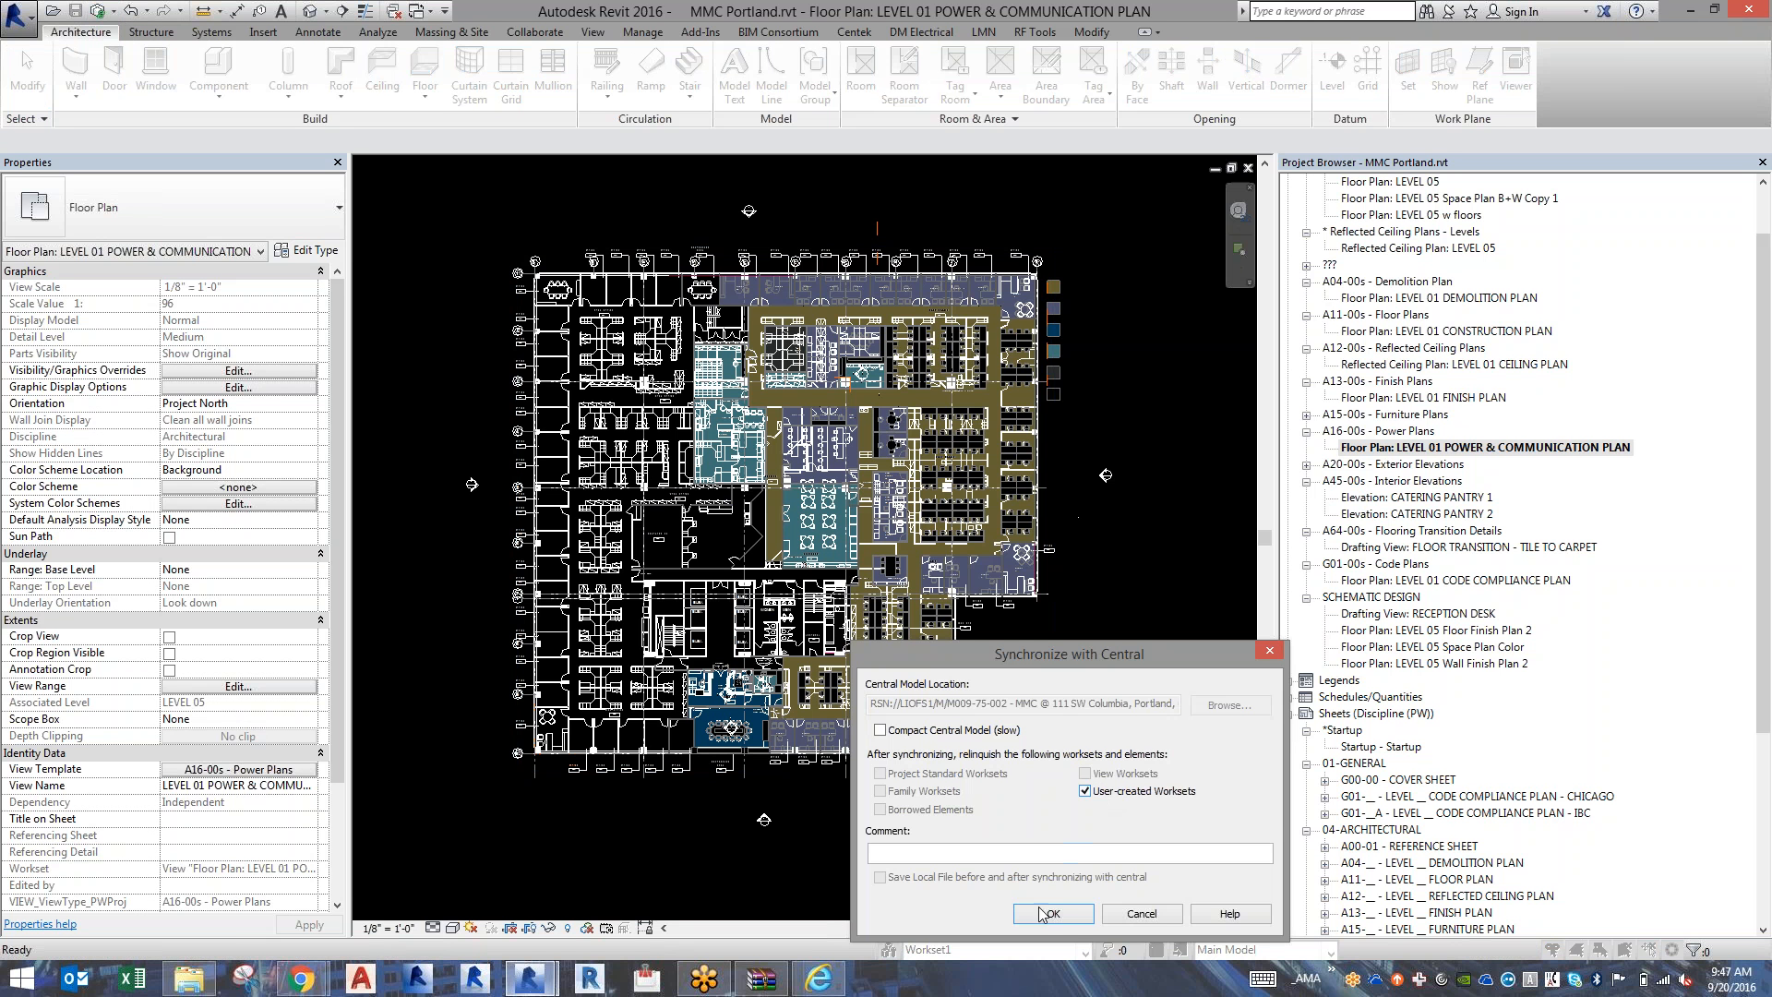
click(982, 739)
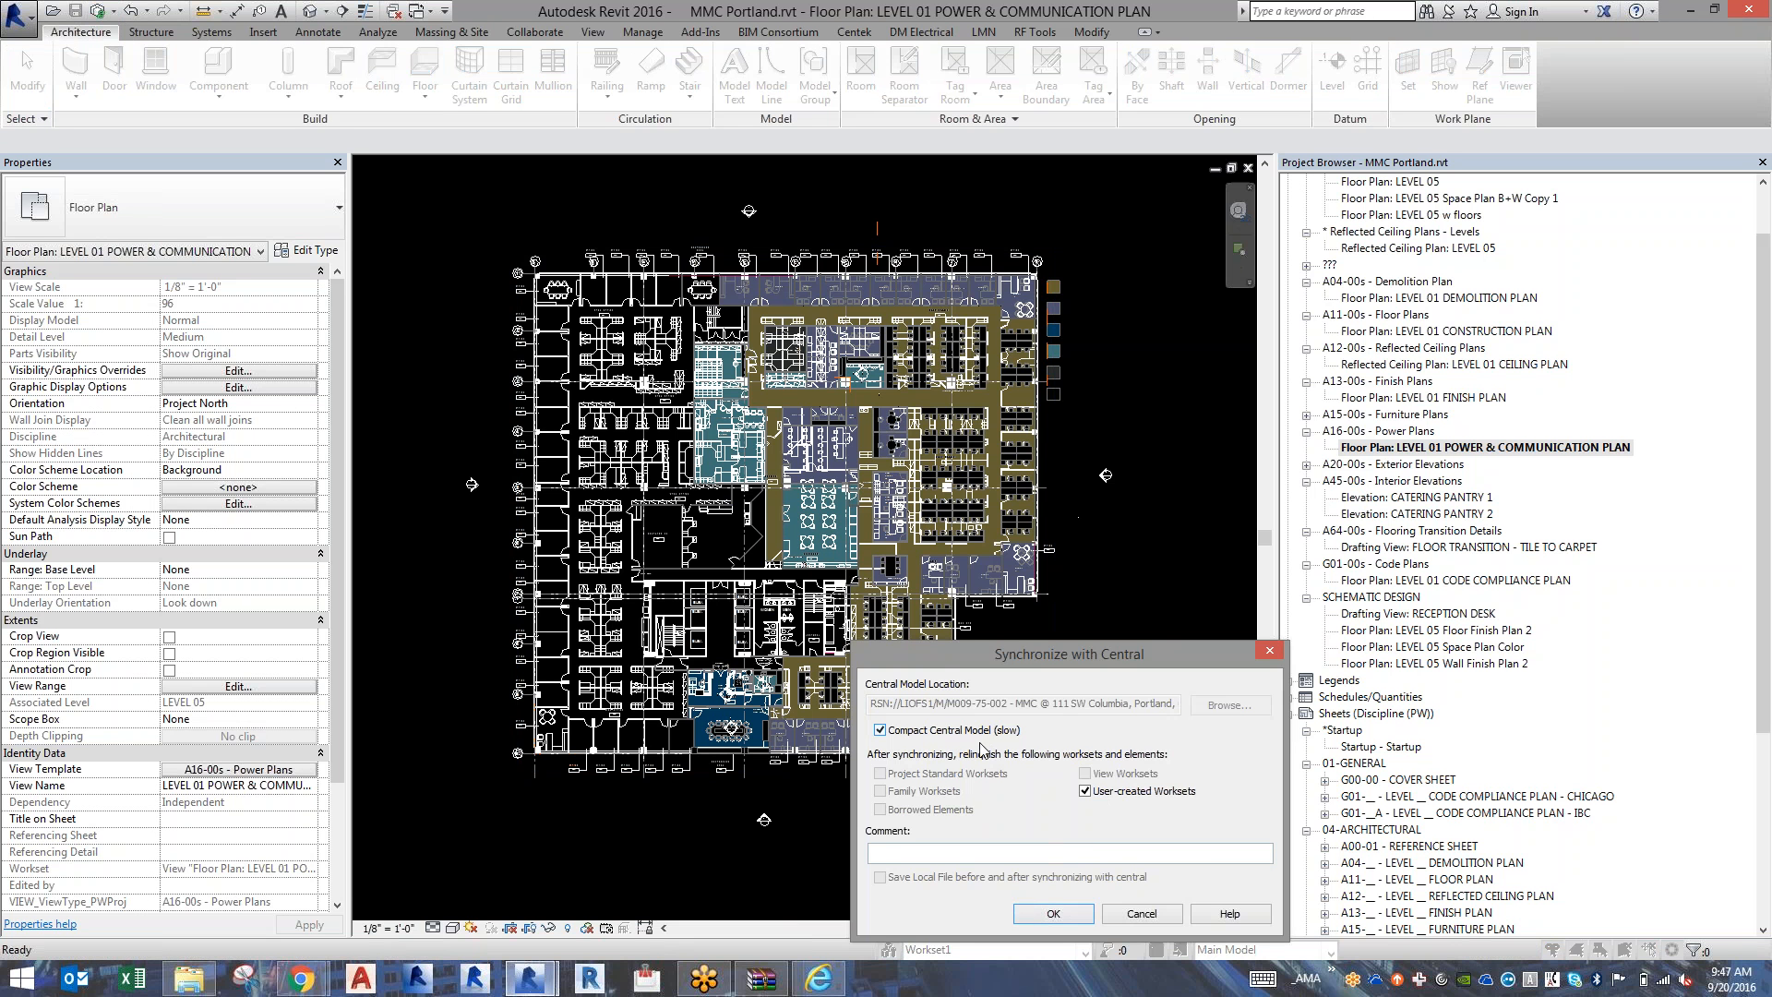
click(1049, 913)
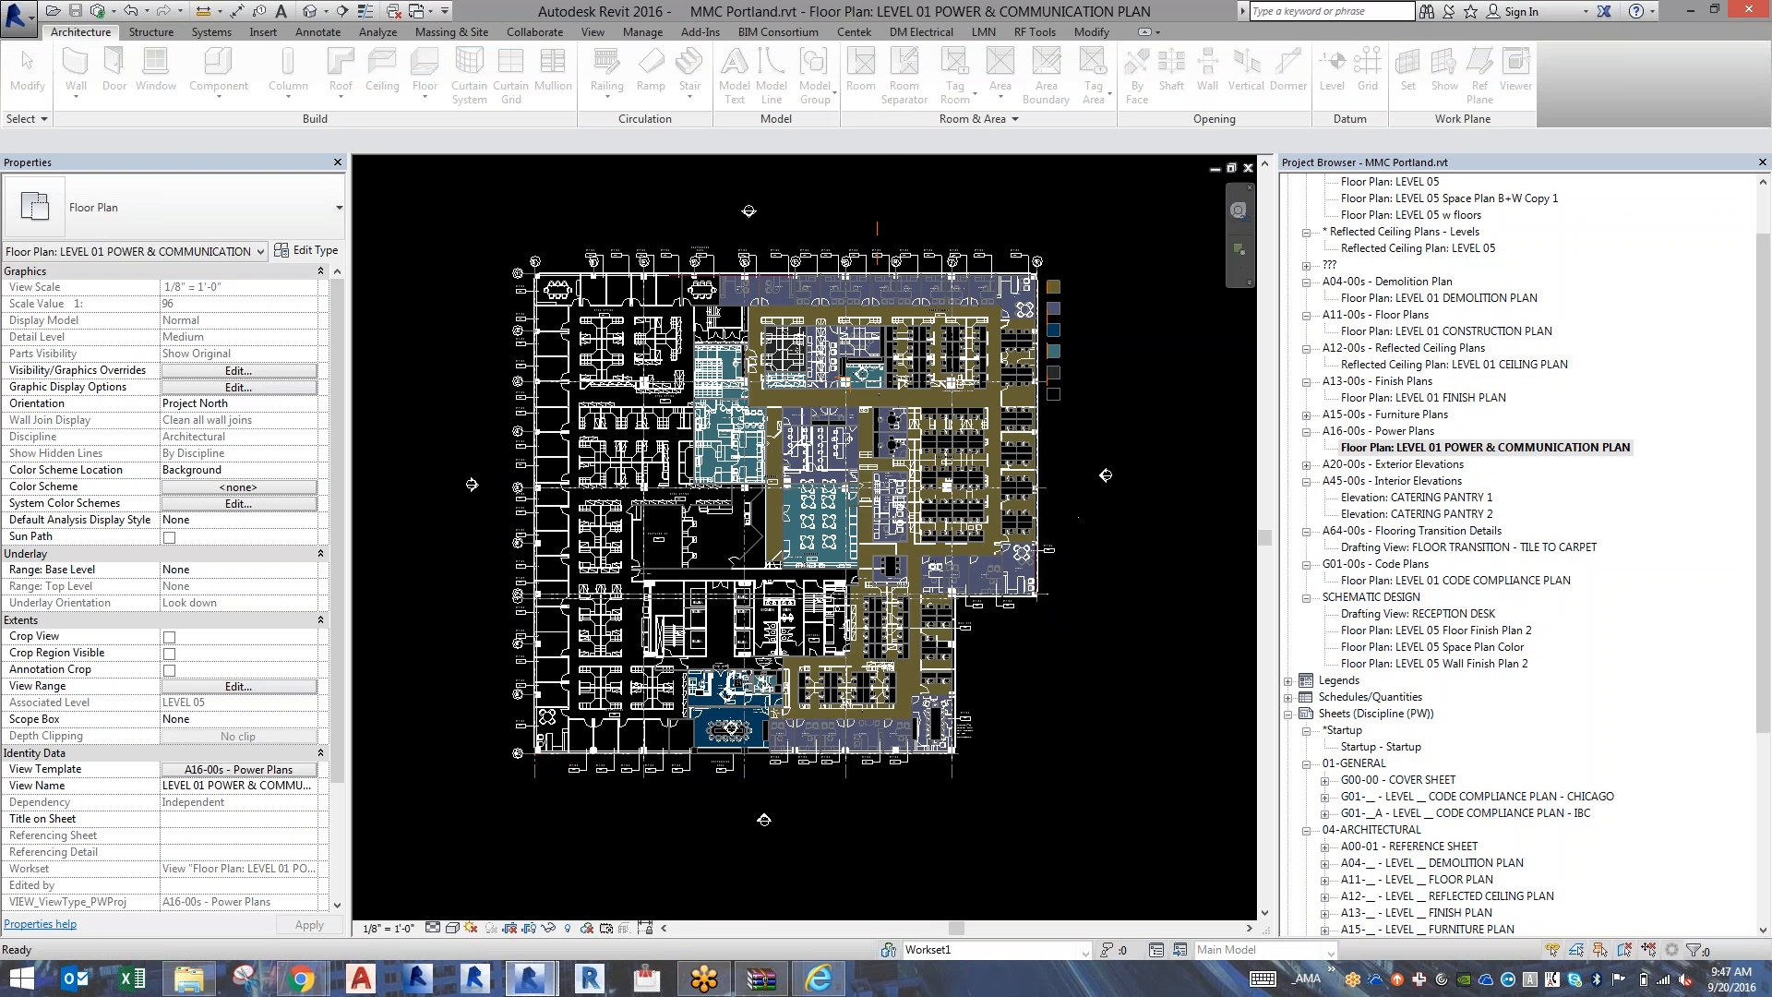
Switch to Revit Server Administrator, reload its folder tree and enlarge the window to full screen.
click(809, 984)
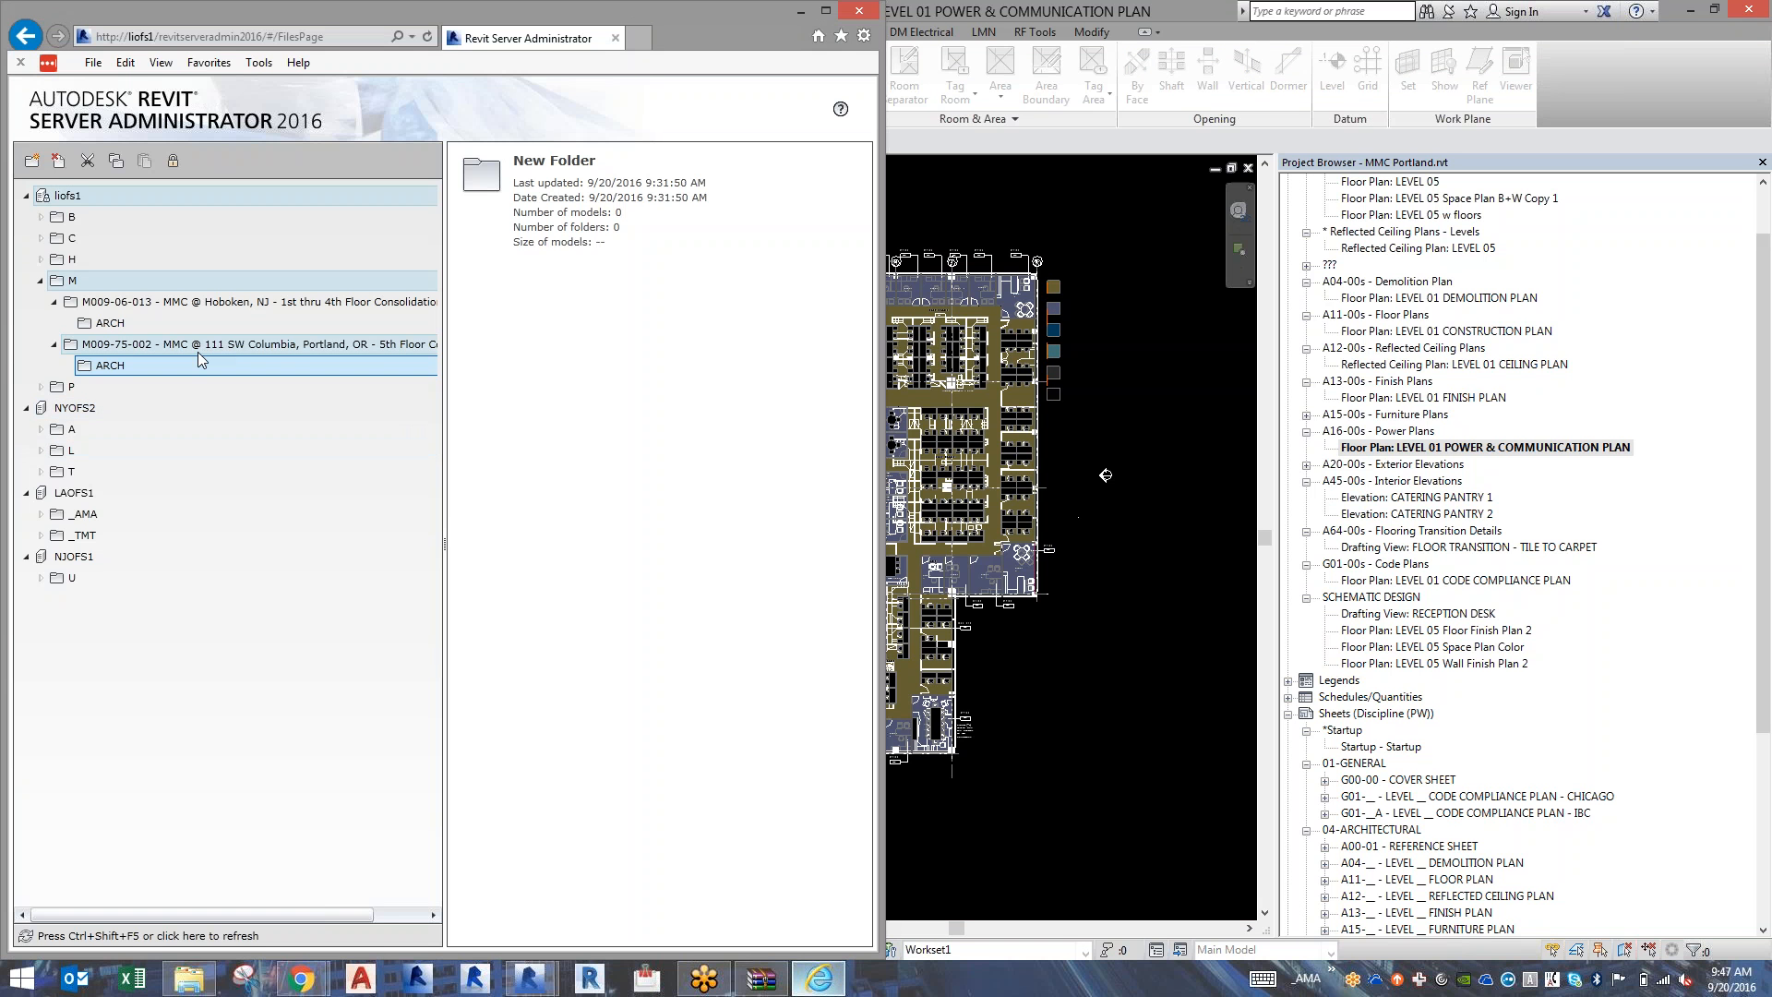
click(117, 369)
click(92, 370)
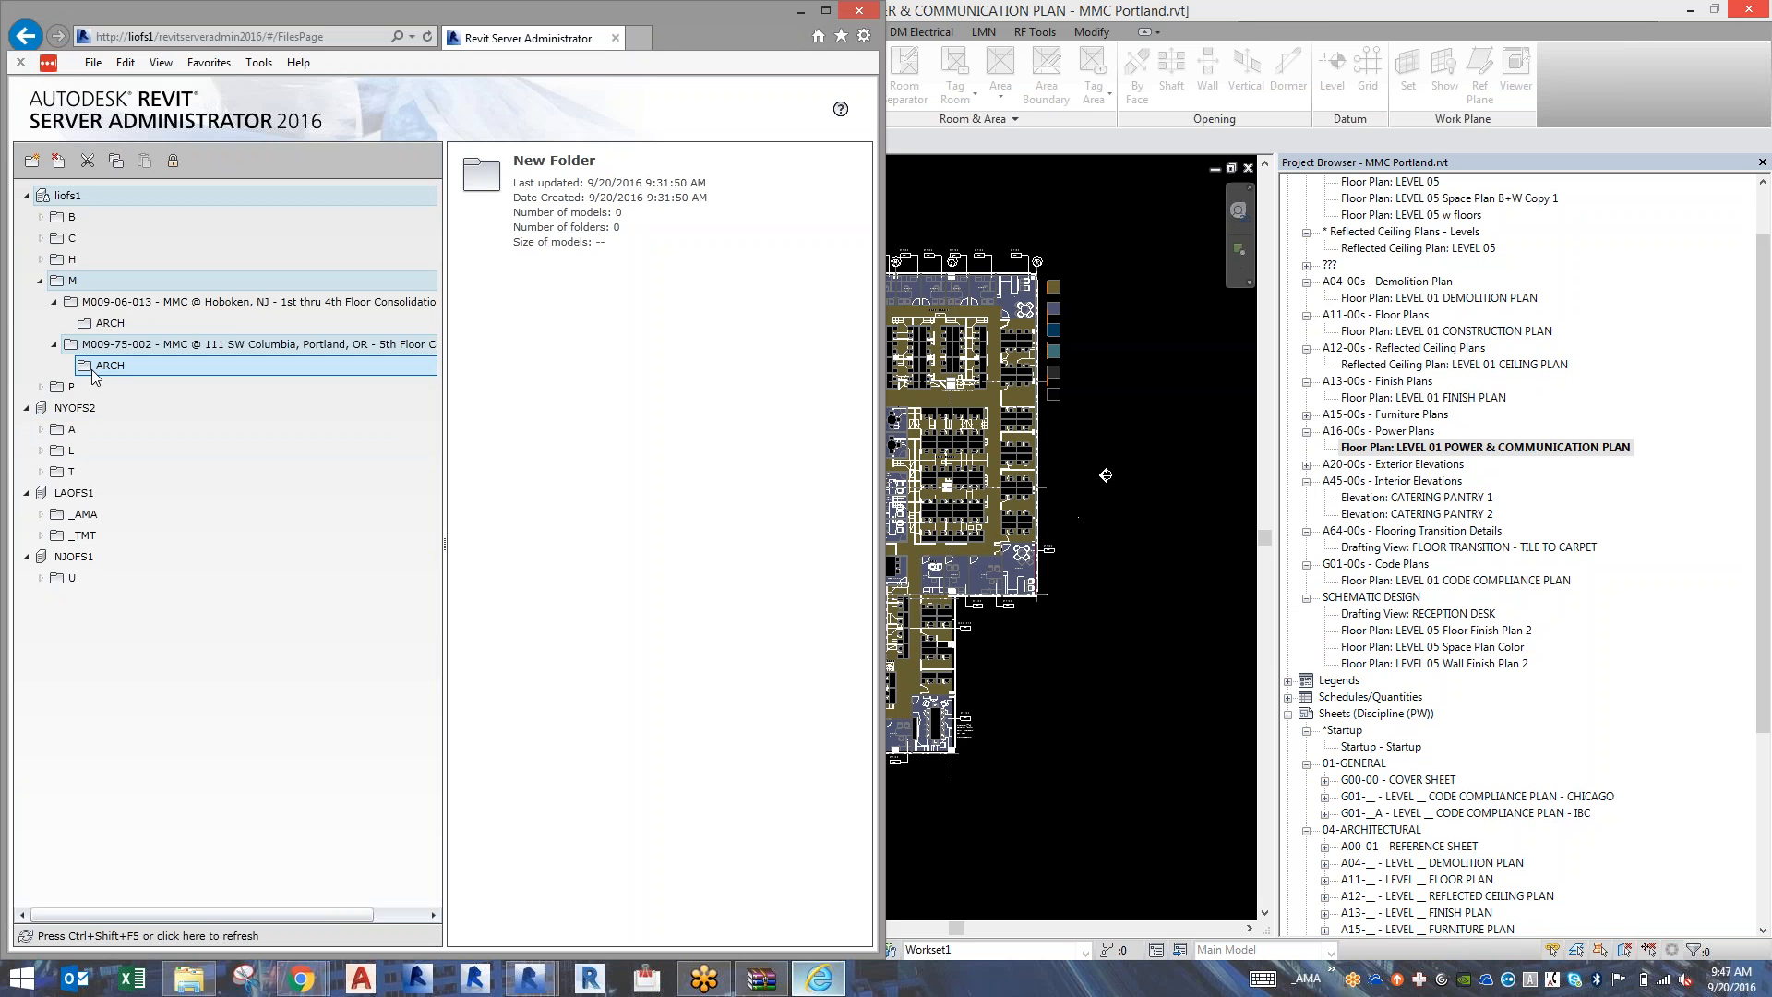
key(F5)
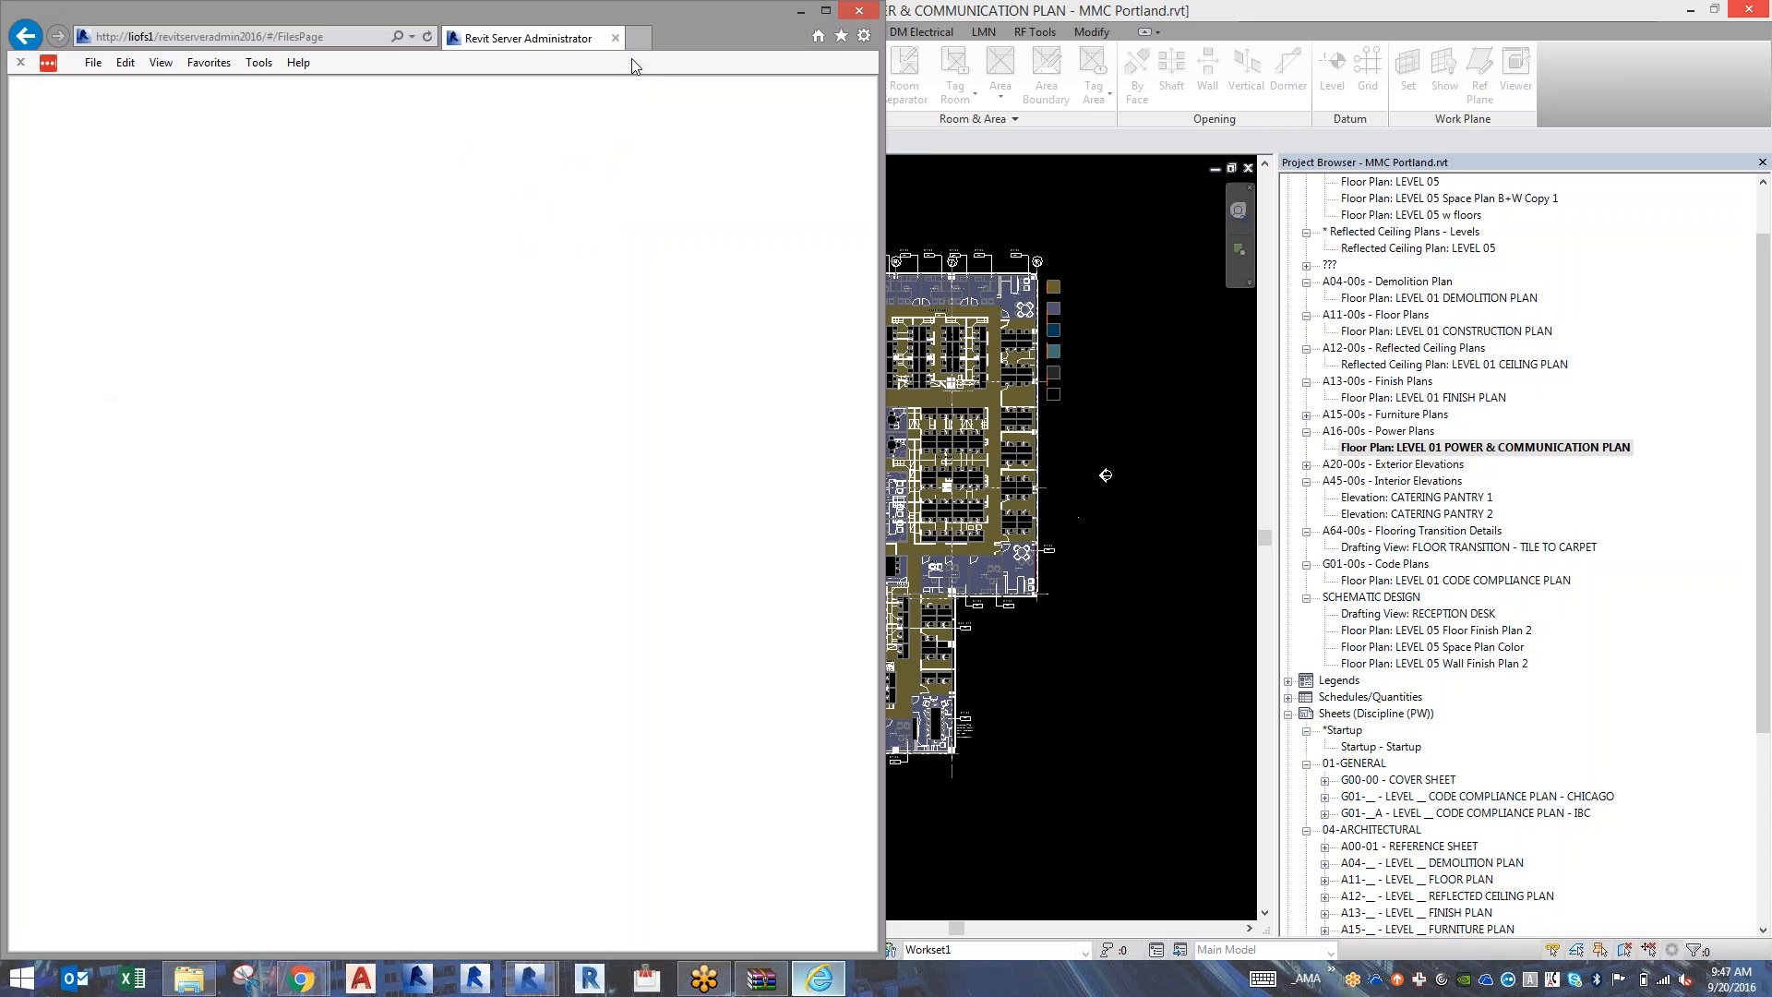
click(827, 12)
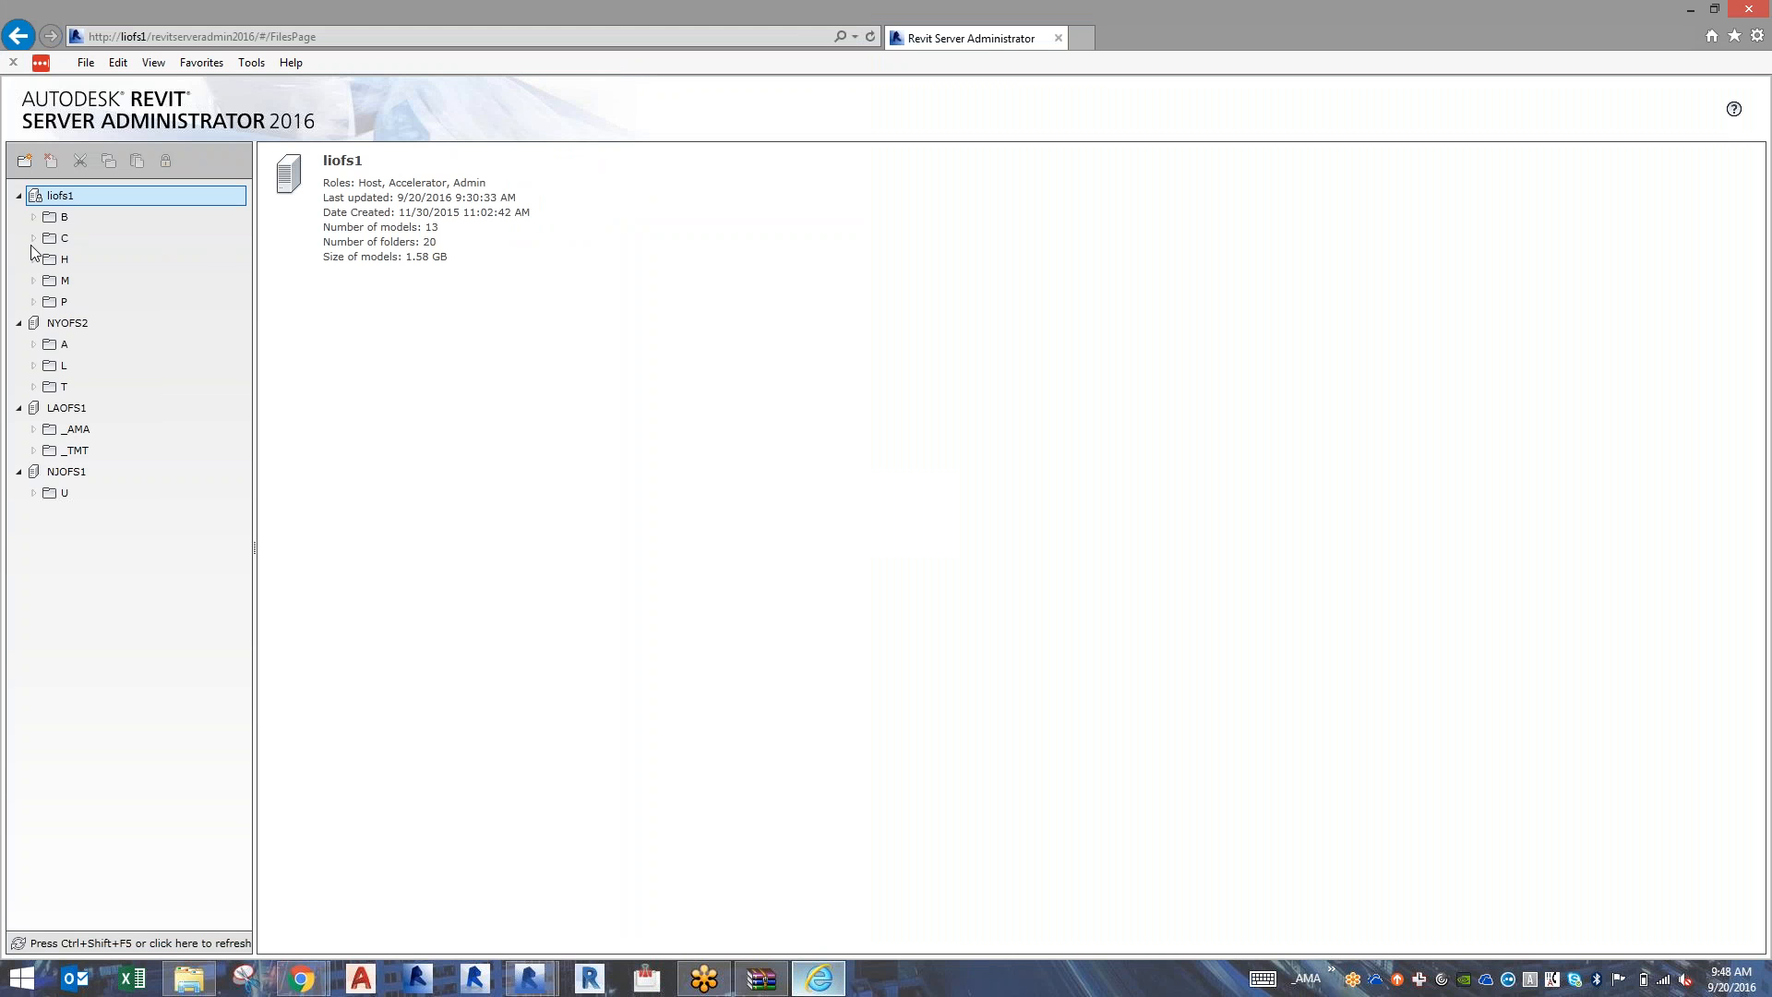
Expand M down to the Portland project's ARCH folder on liofs1 and examine the submission history of MMC Portland.rvt.
click(33, 281)
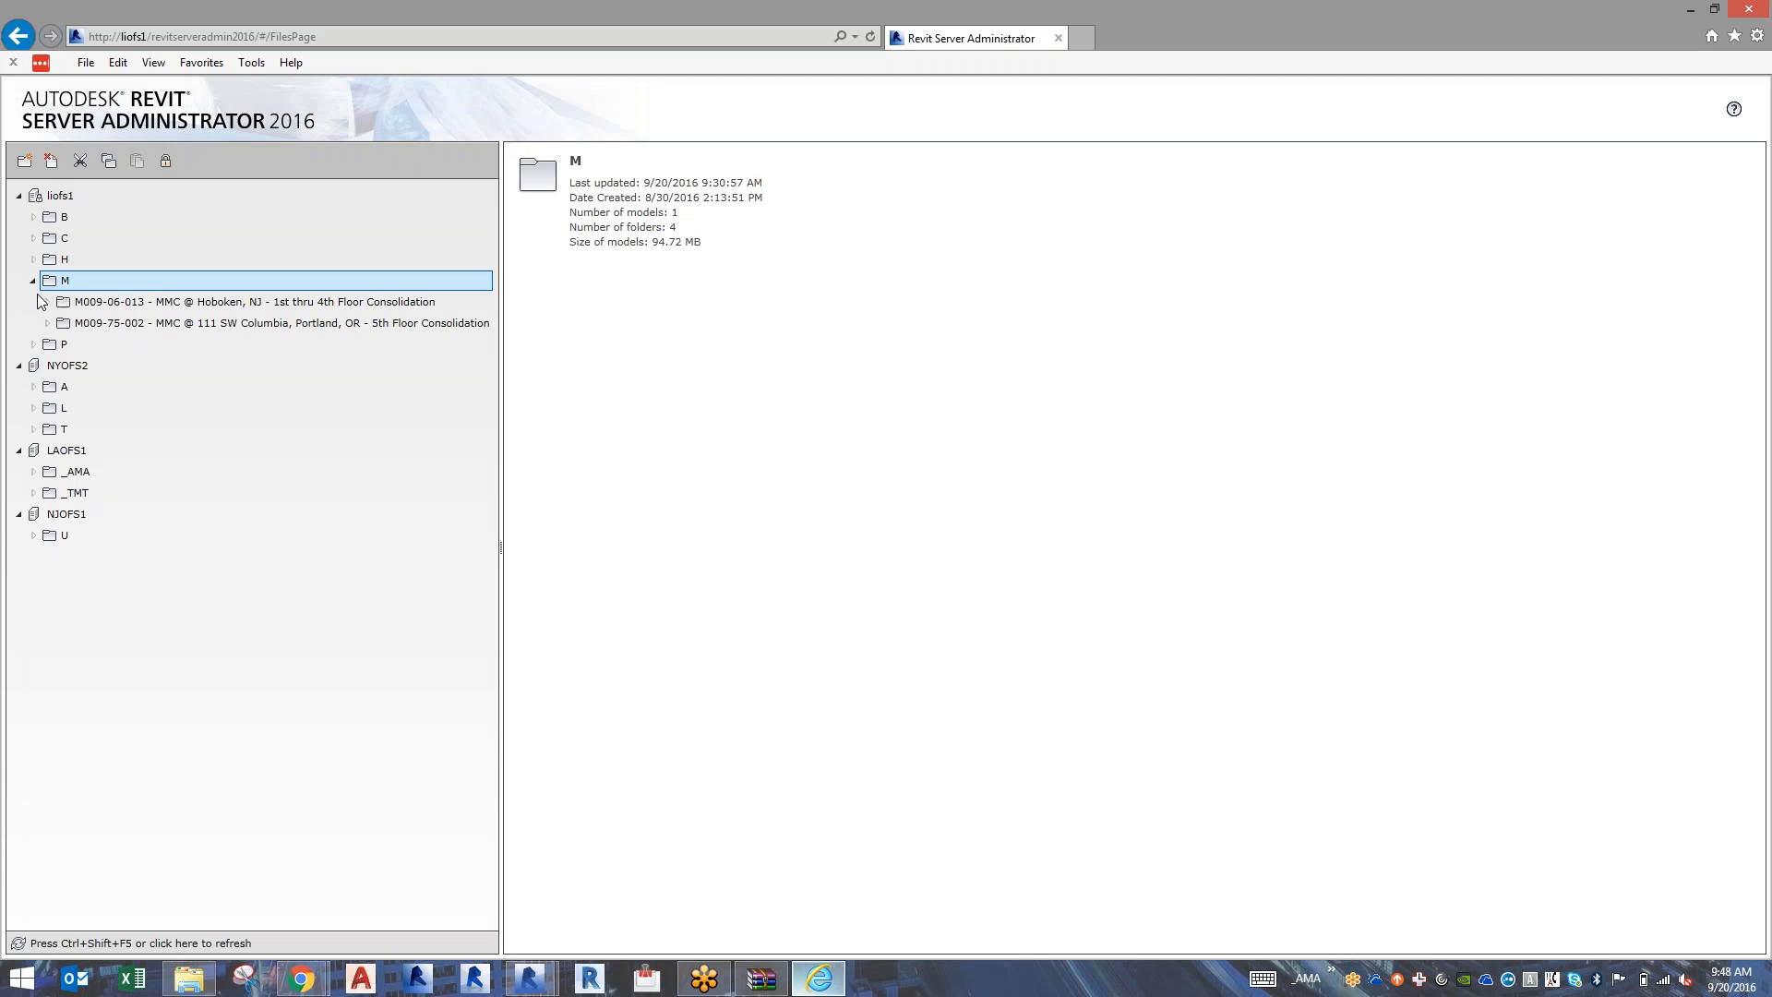
click(48, 323)
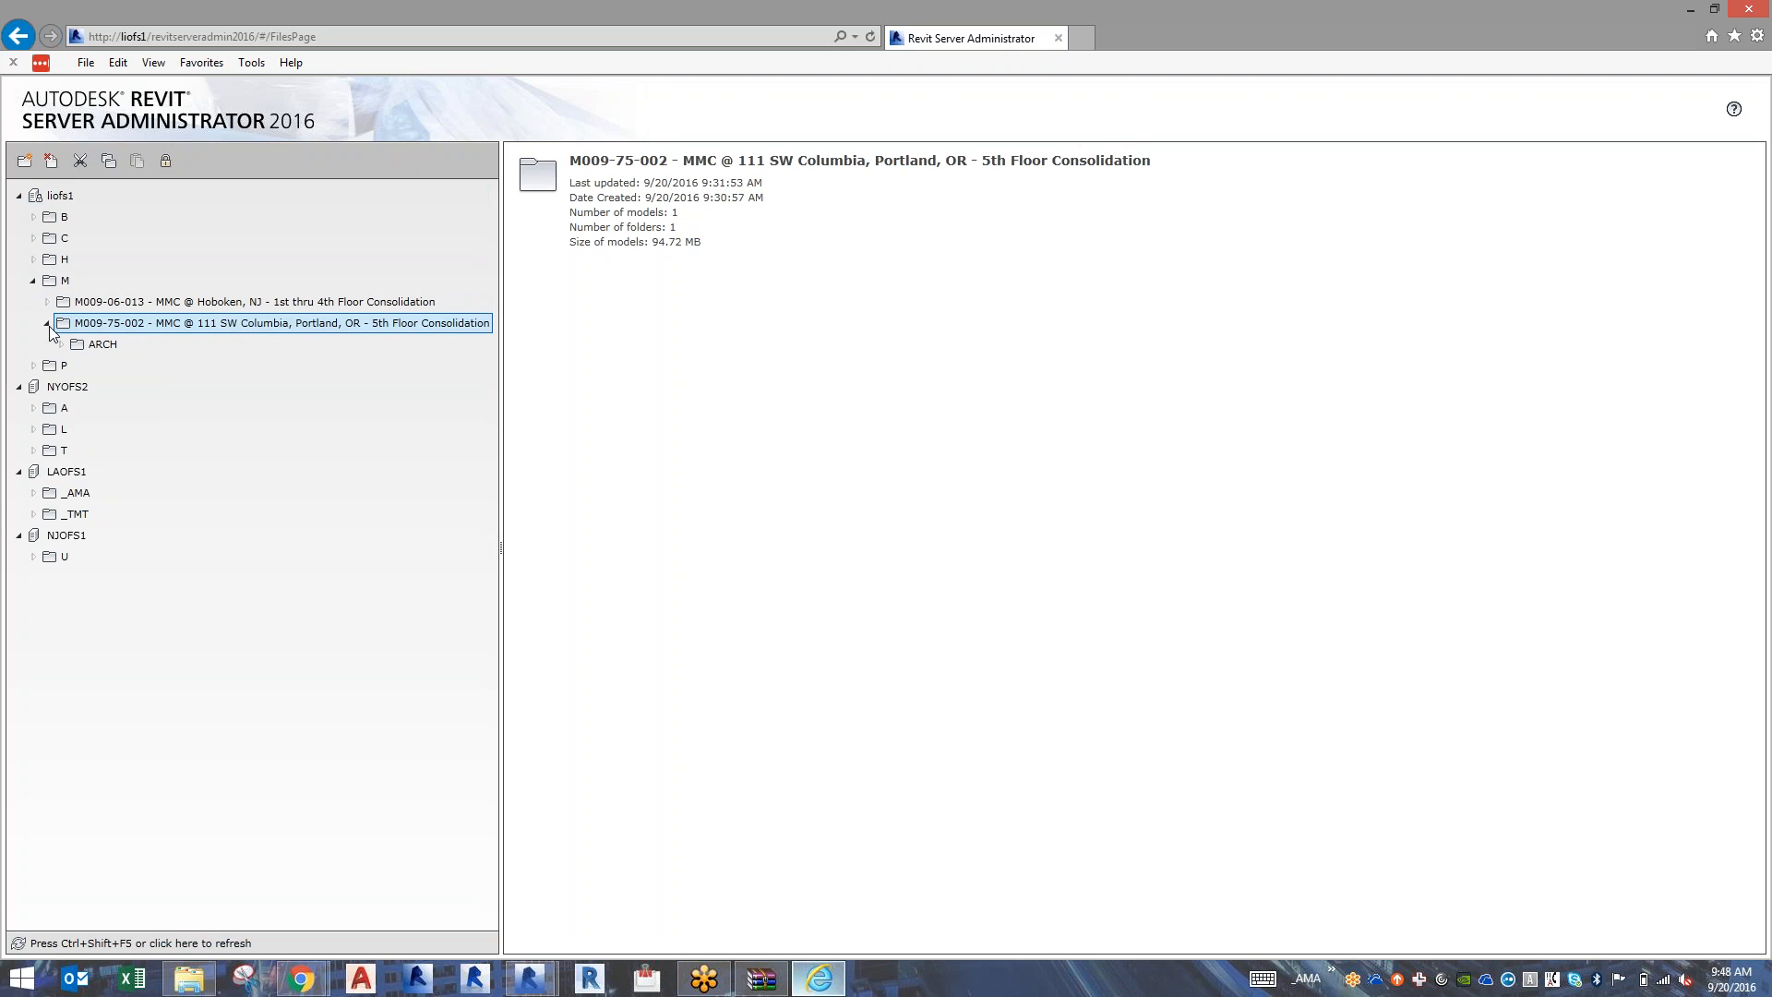
click(57, 344)
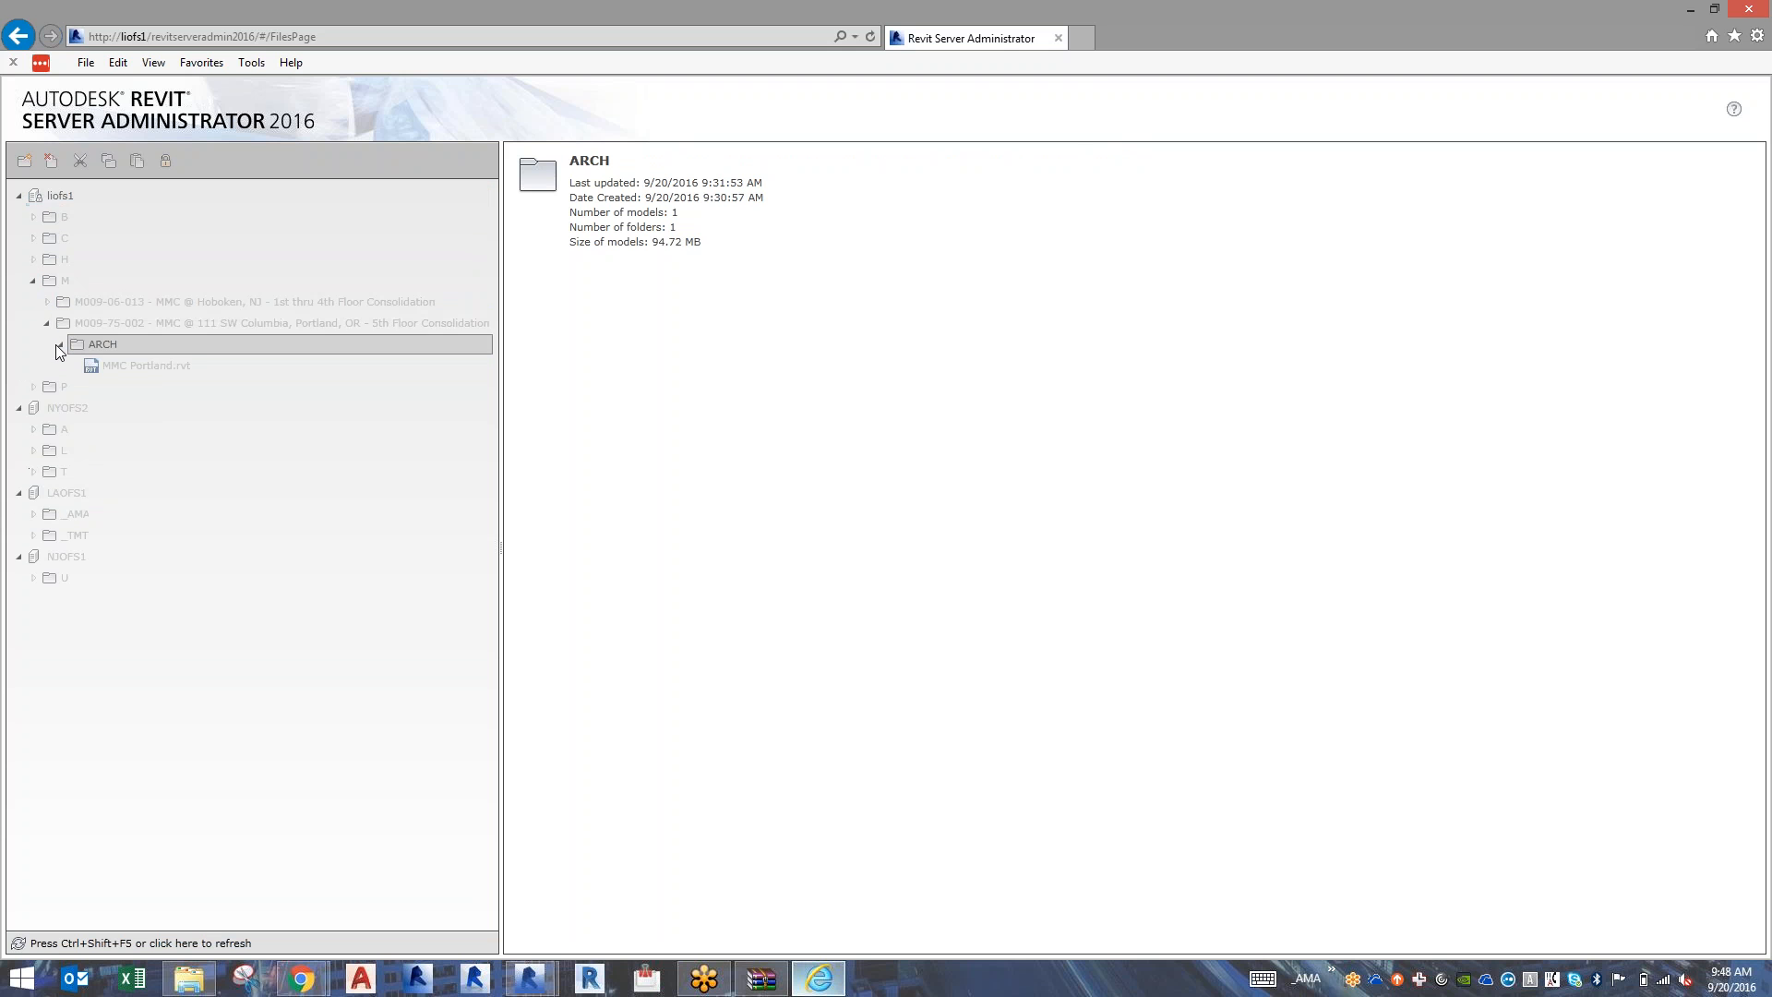
click(109, 365)
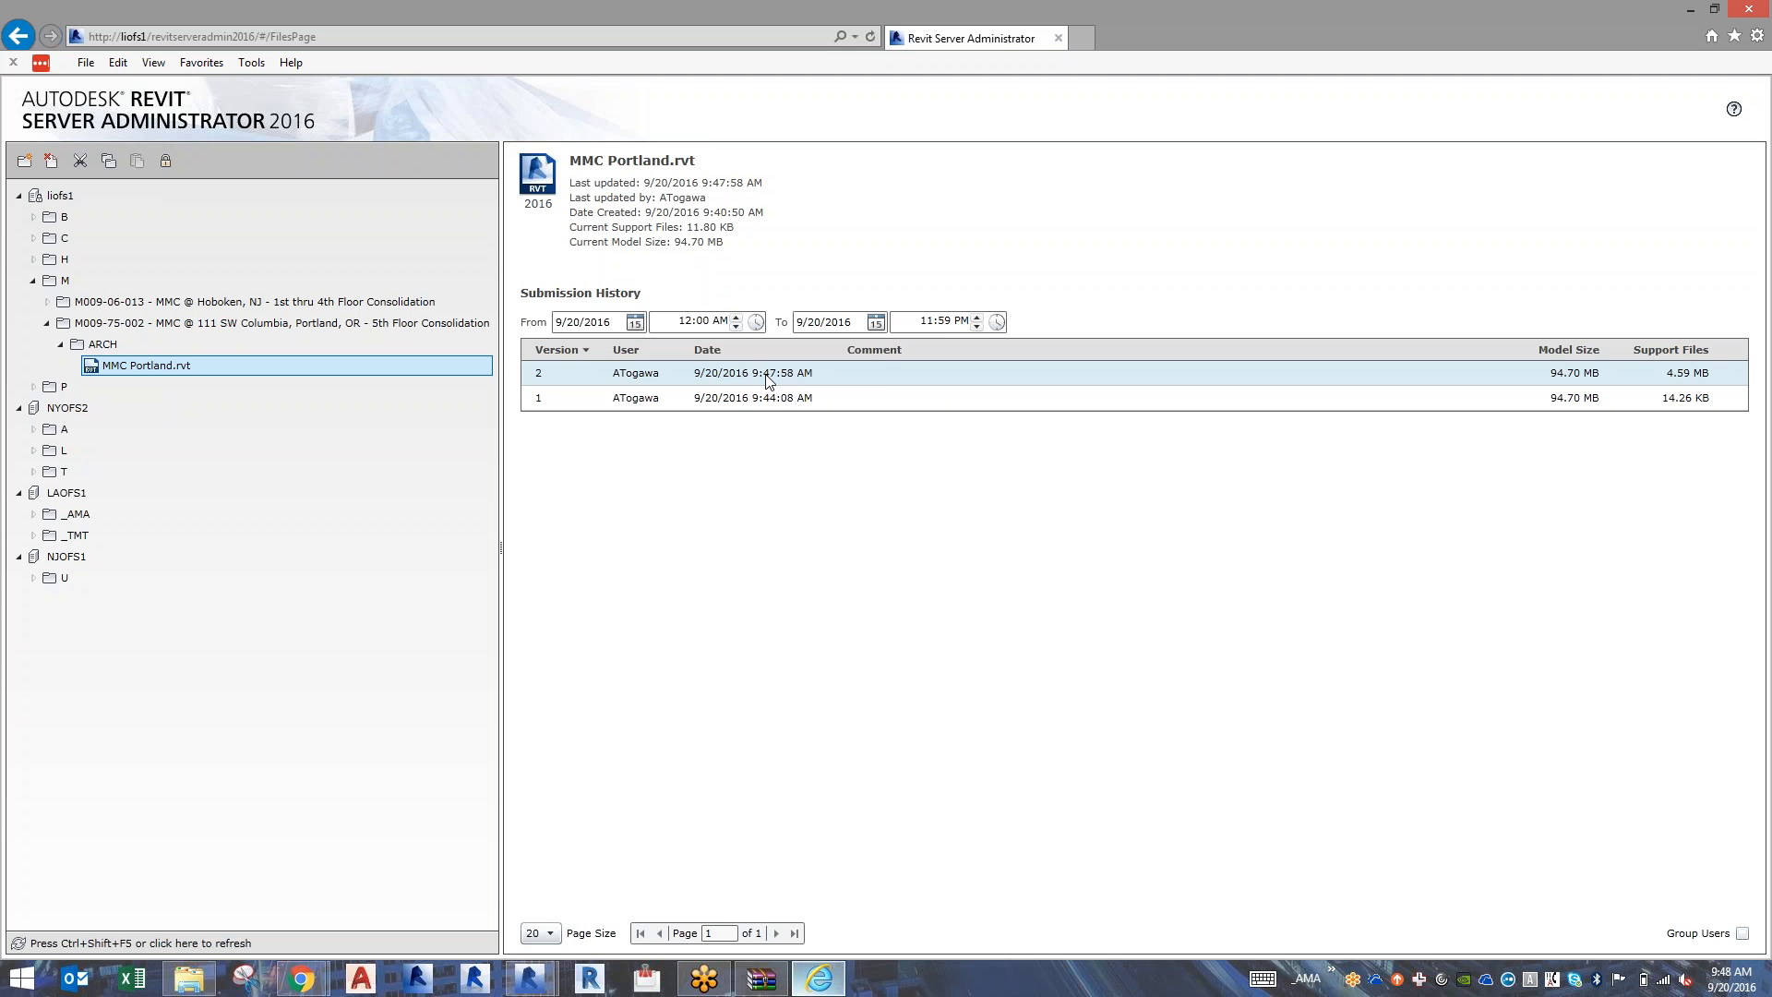
click(882, 383)
click(878, 382)
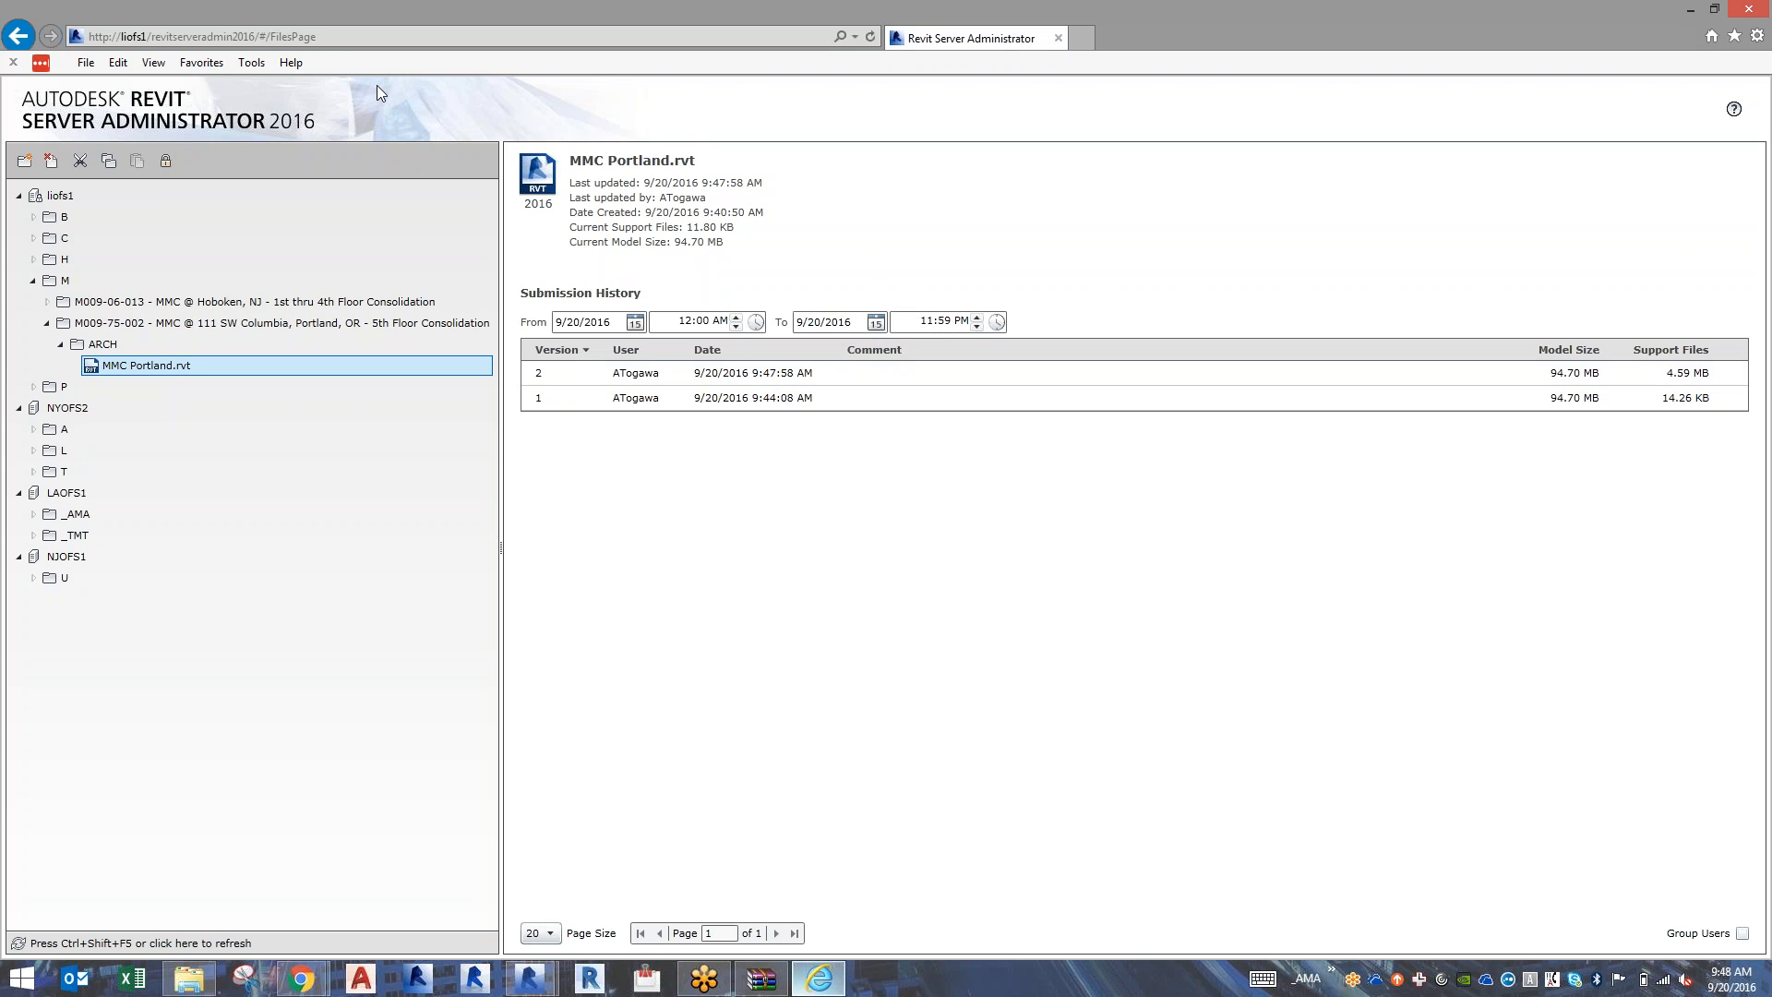
click(328, 41)
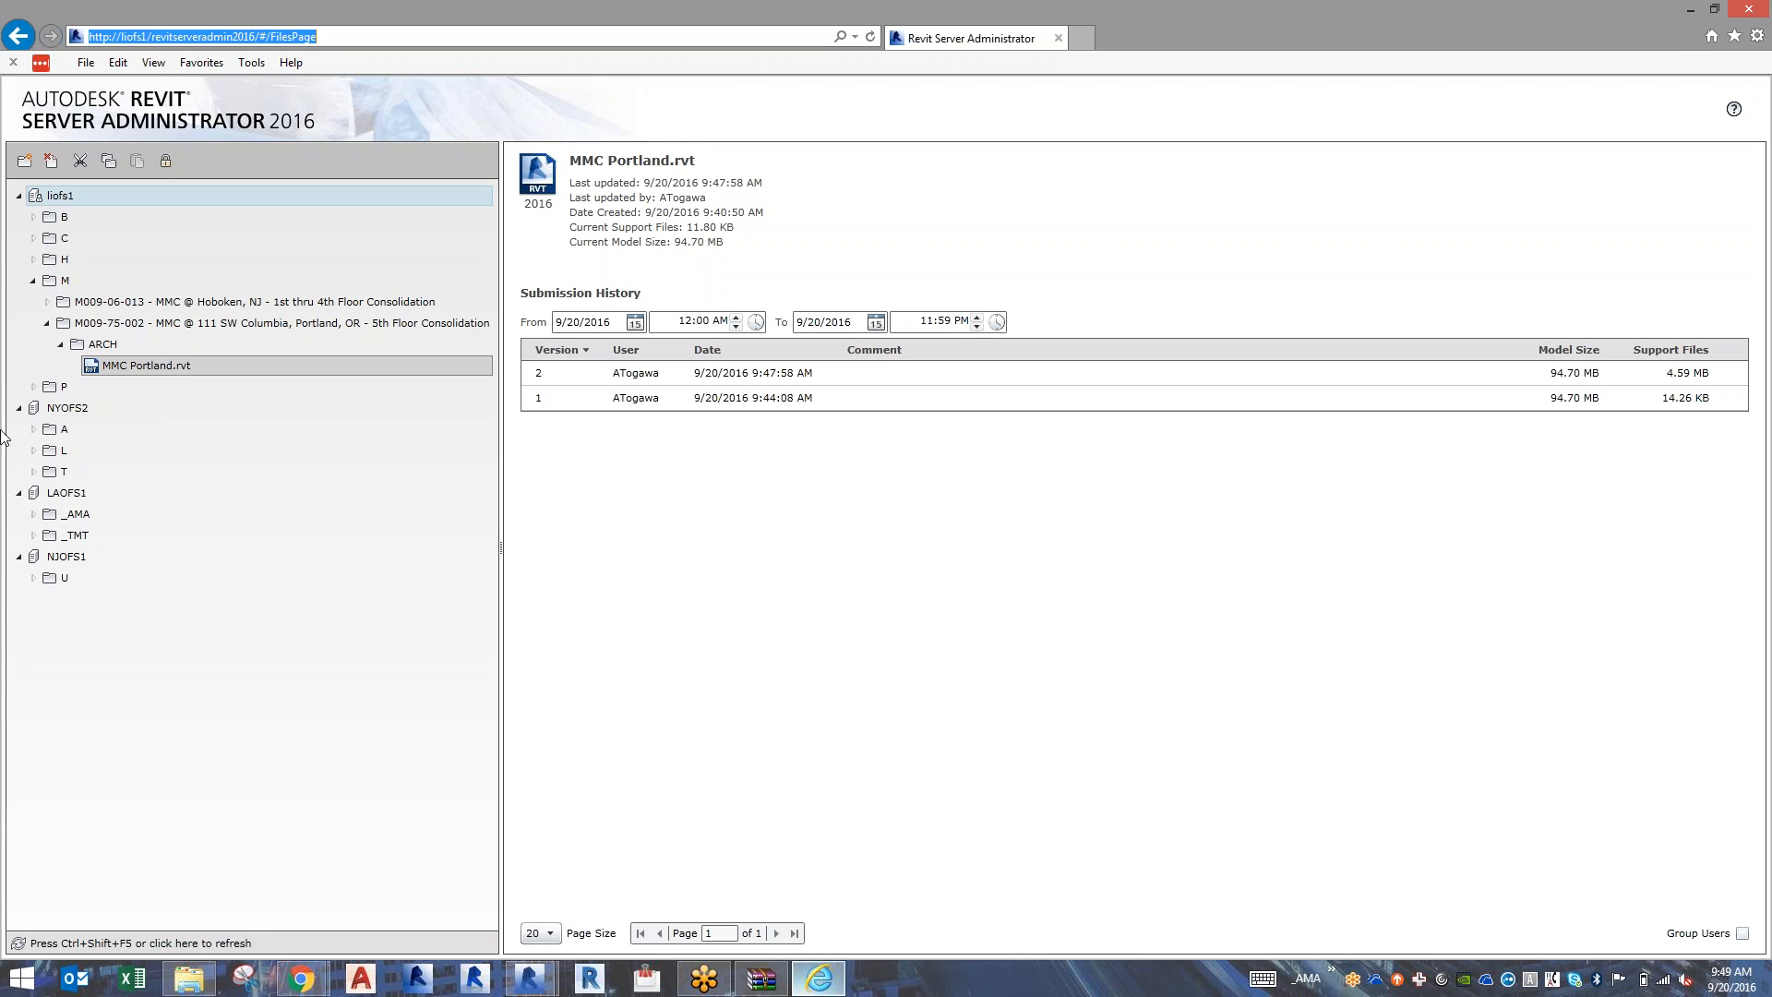
Check the received MMC Portland_detached.rvt in the 2016-09-20-Revit Model folder, and return to the MMC Portland session in Revit.
click(185, 966)
click(1101, 378)
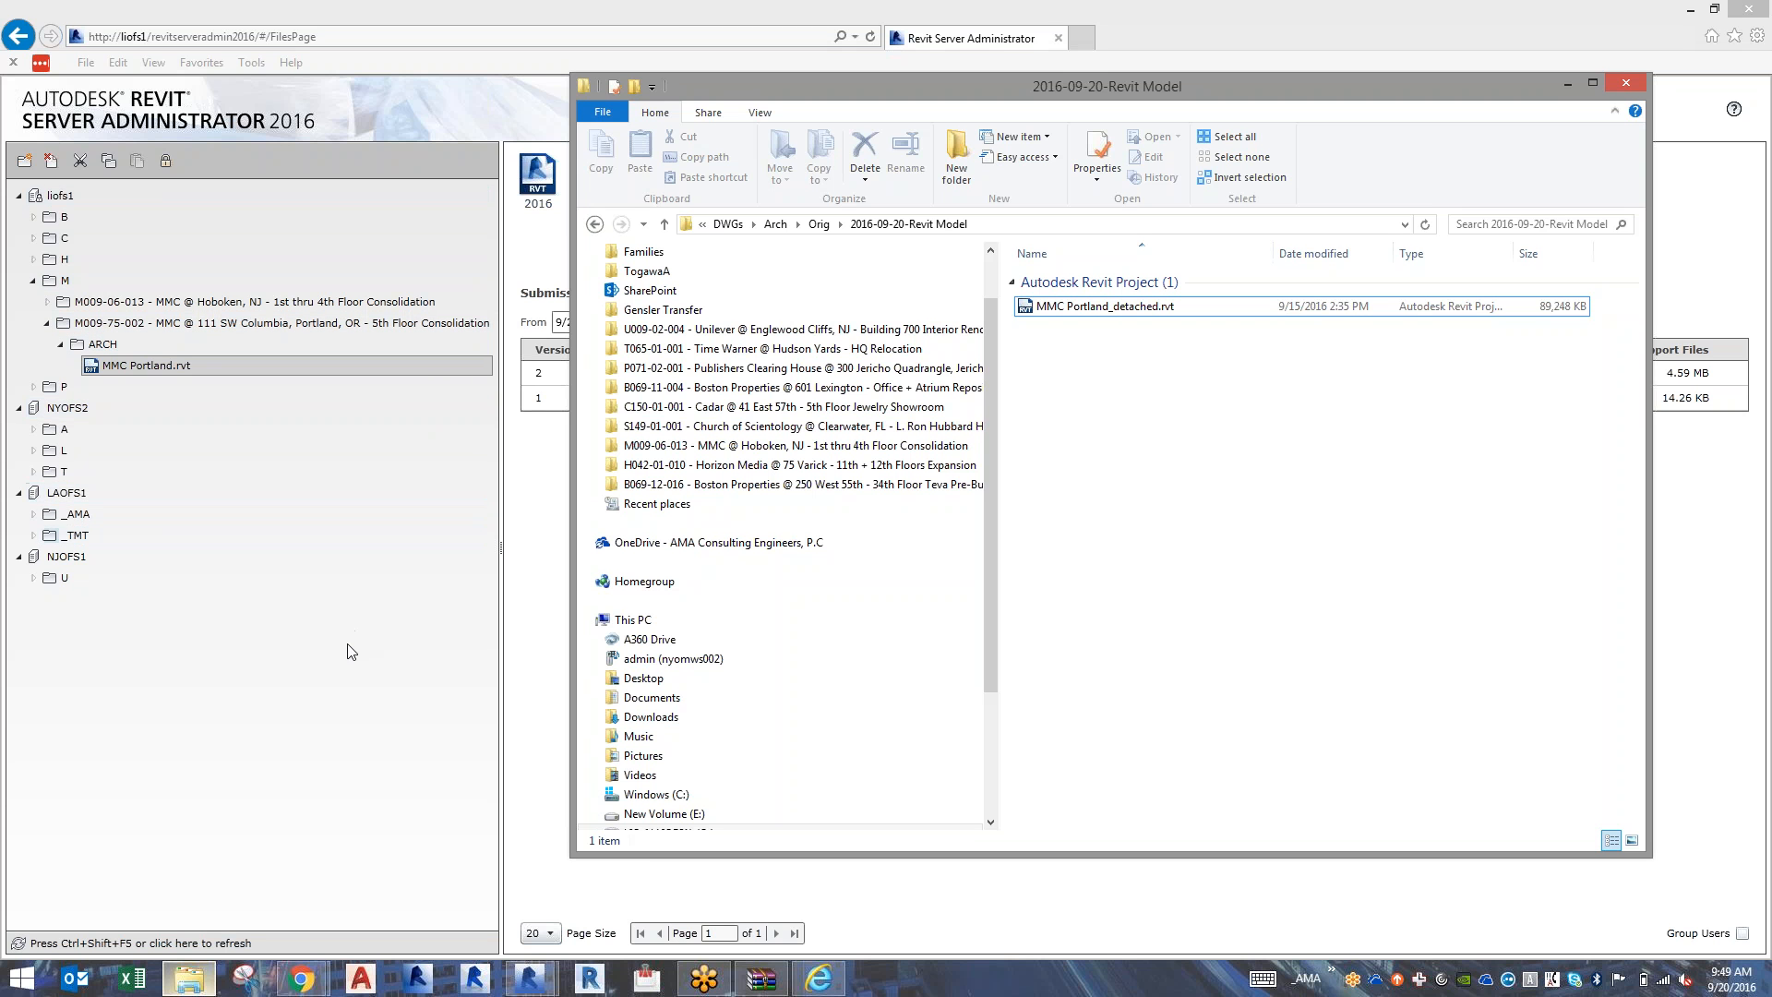
click(529, 978)
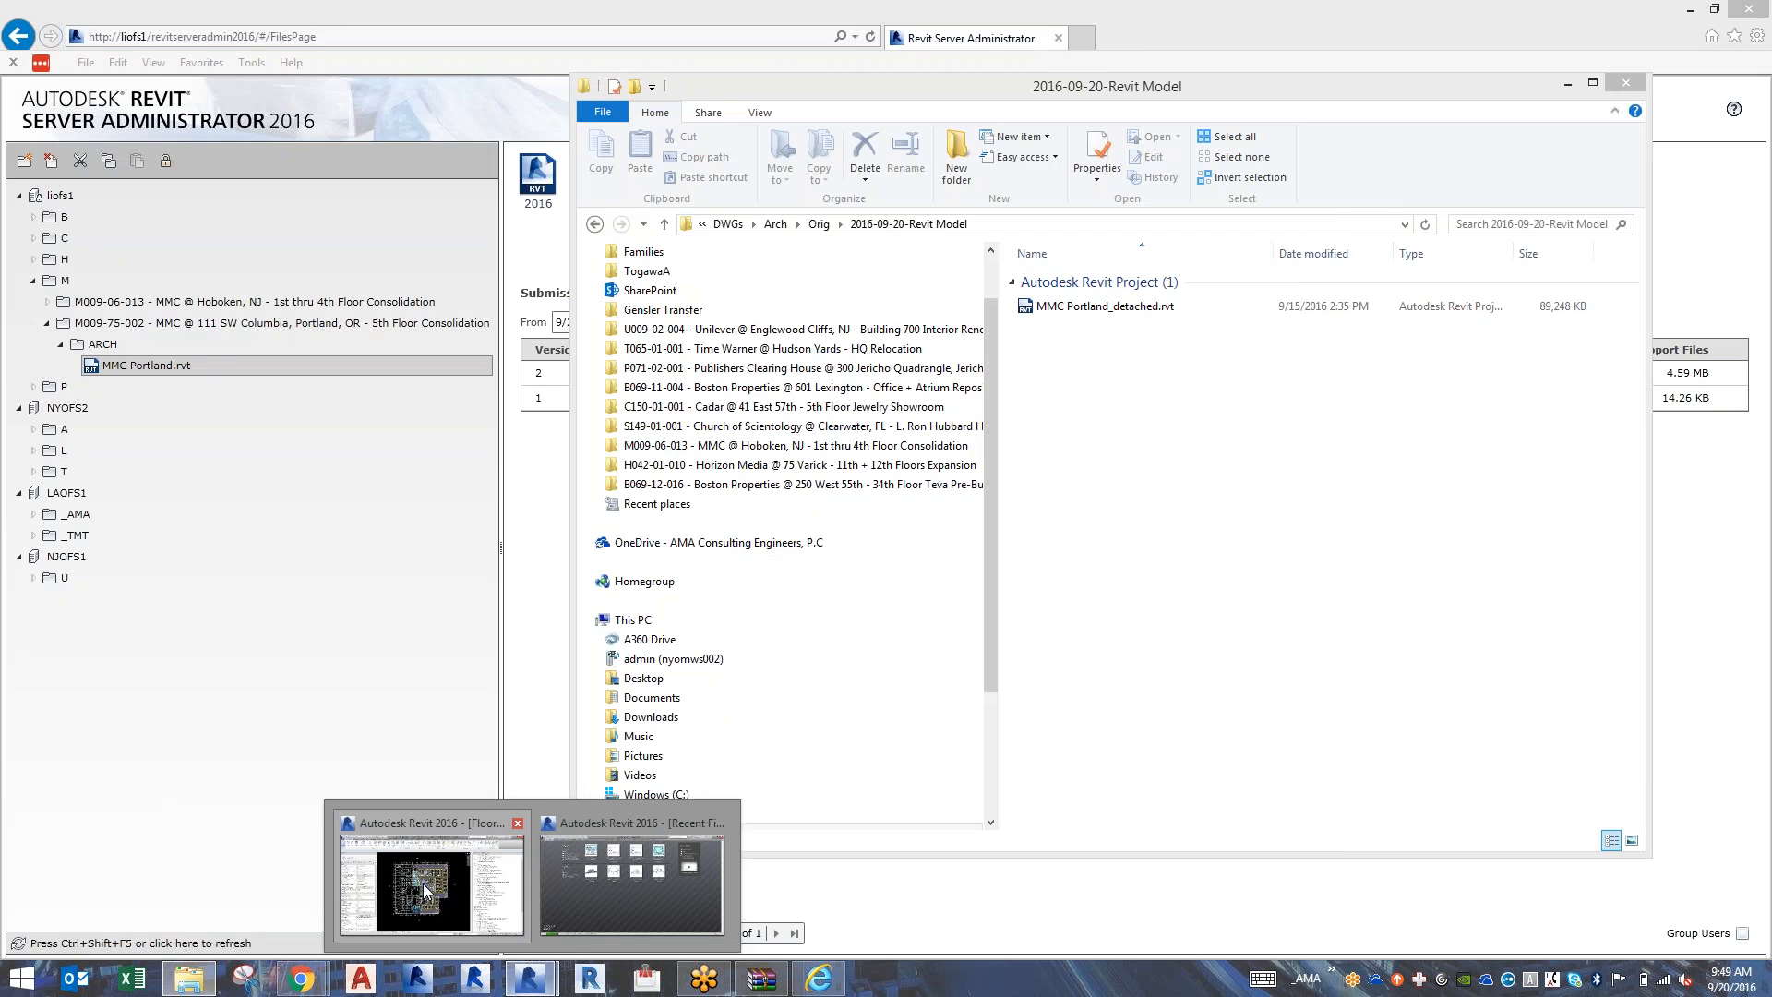
click(423, 885)
click(53, 12)
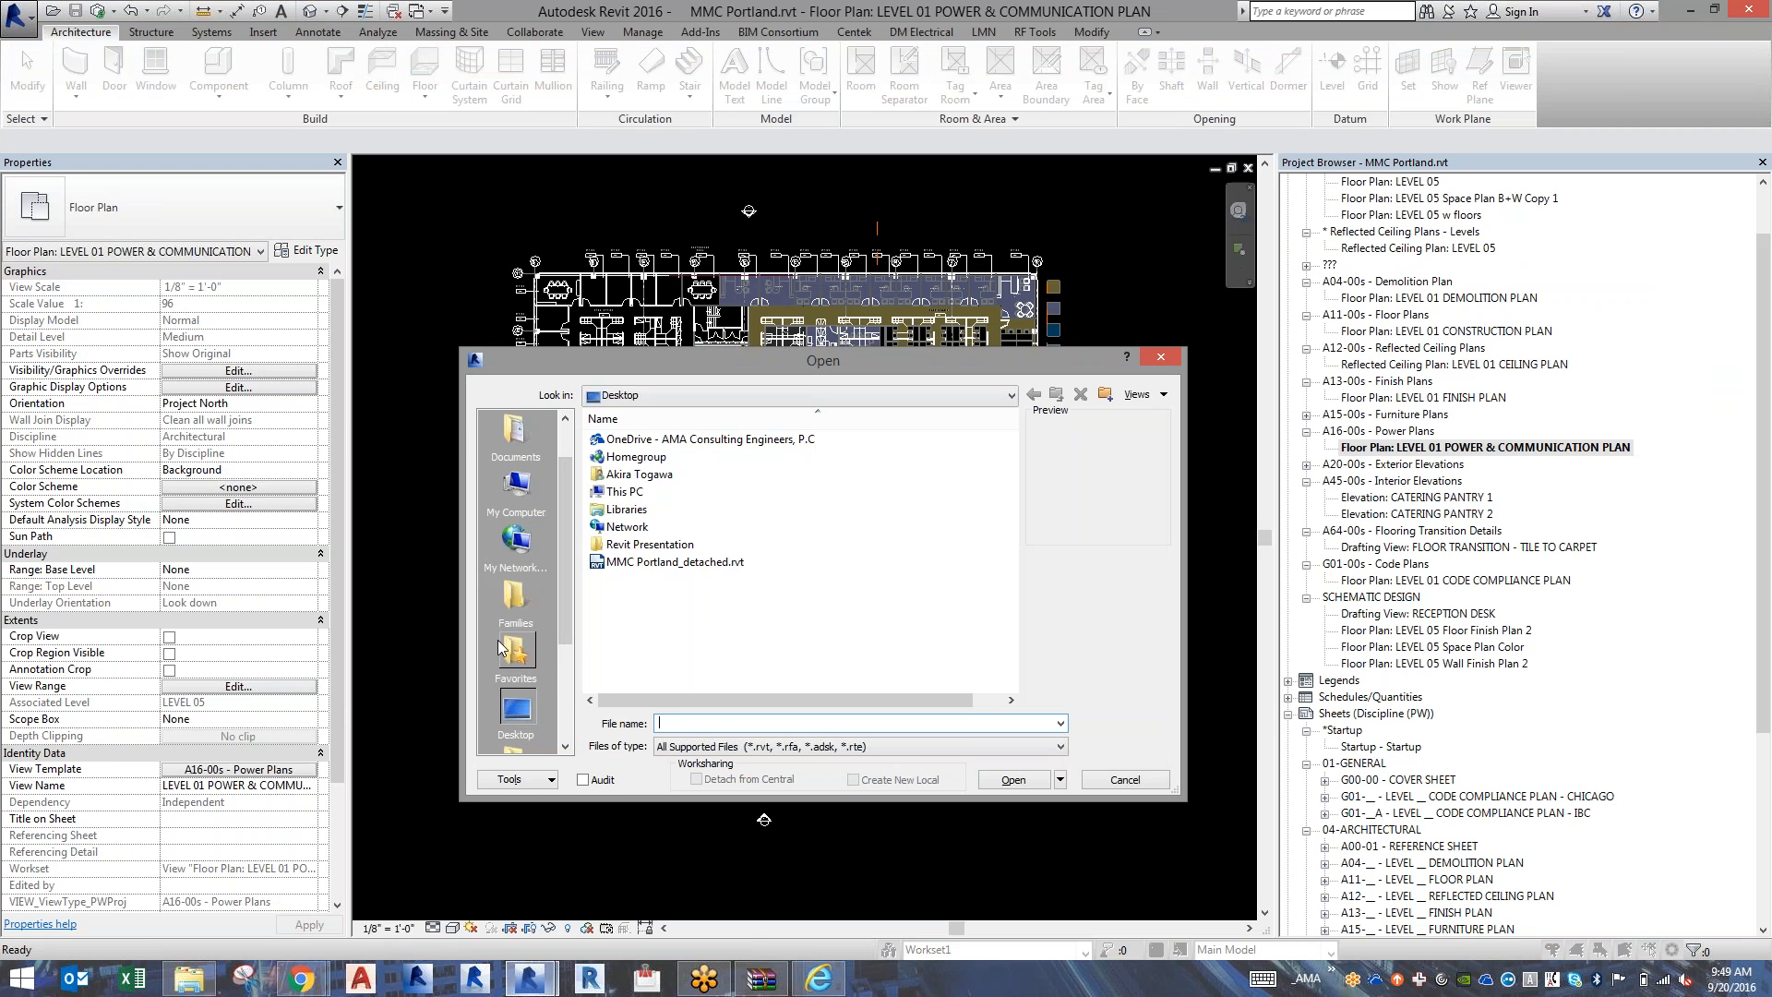
key(alt+Tab)
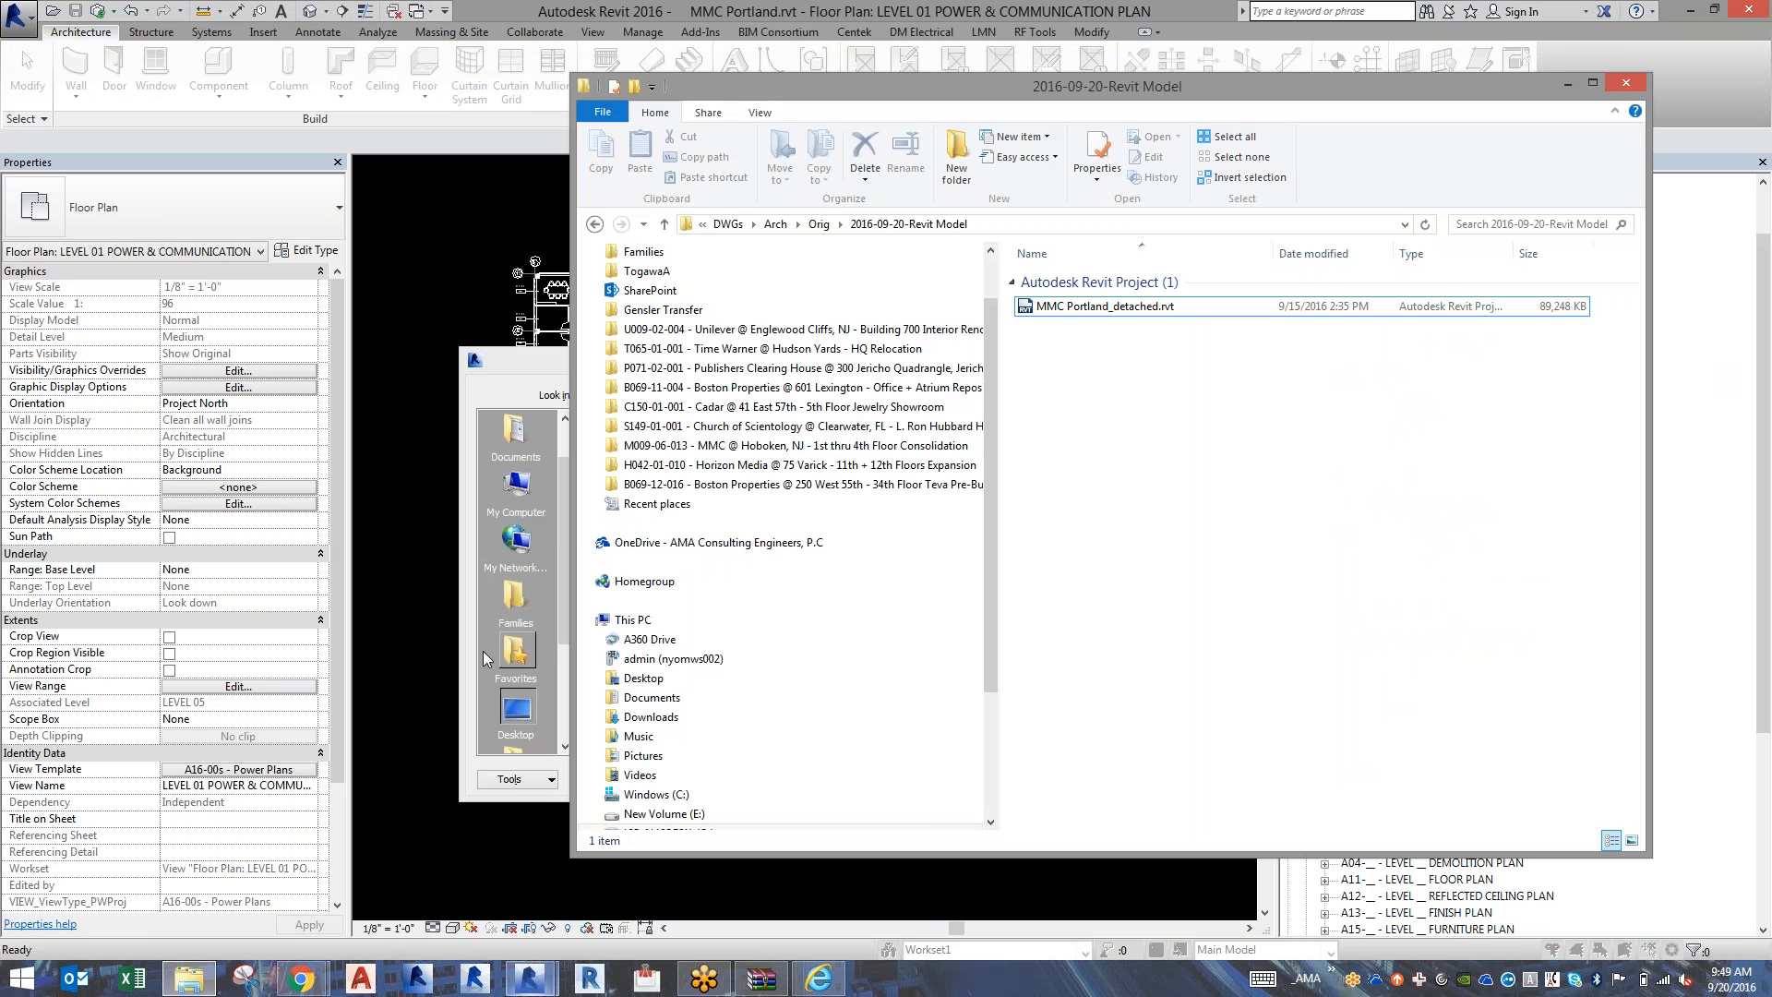
mouse_move(806, 989)
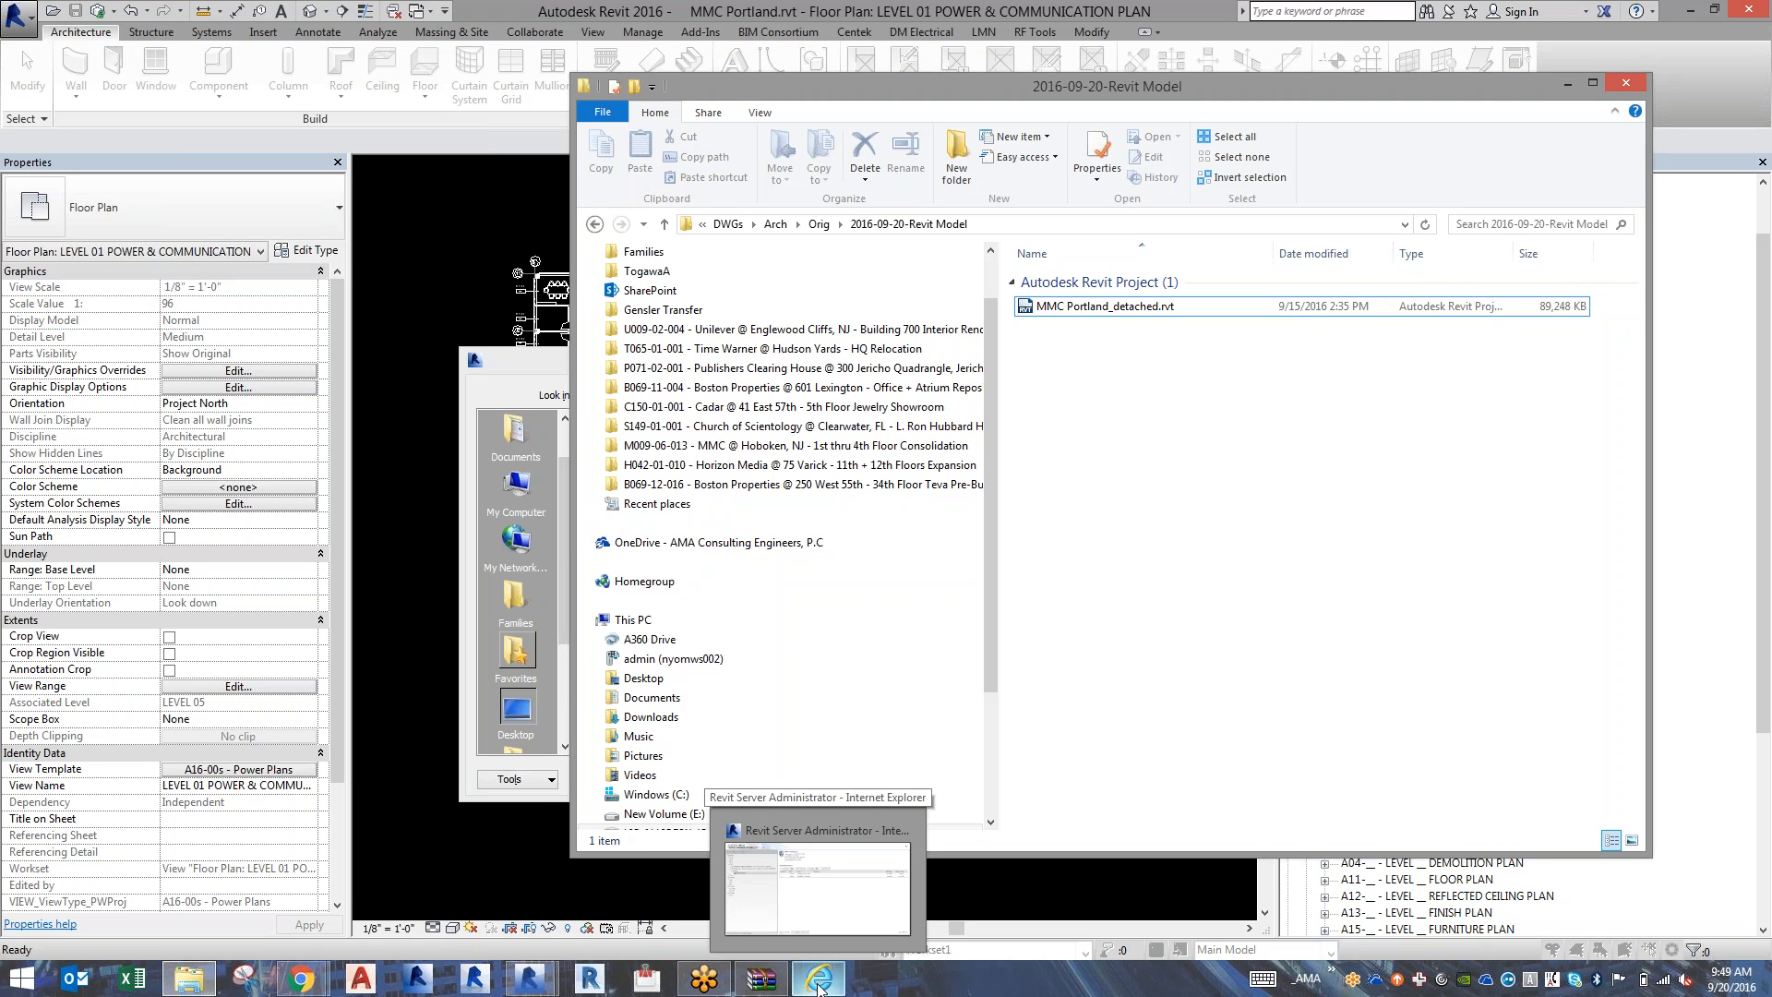
mouse_move(828, 909)
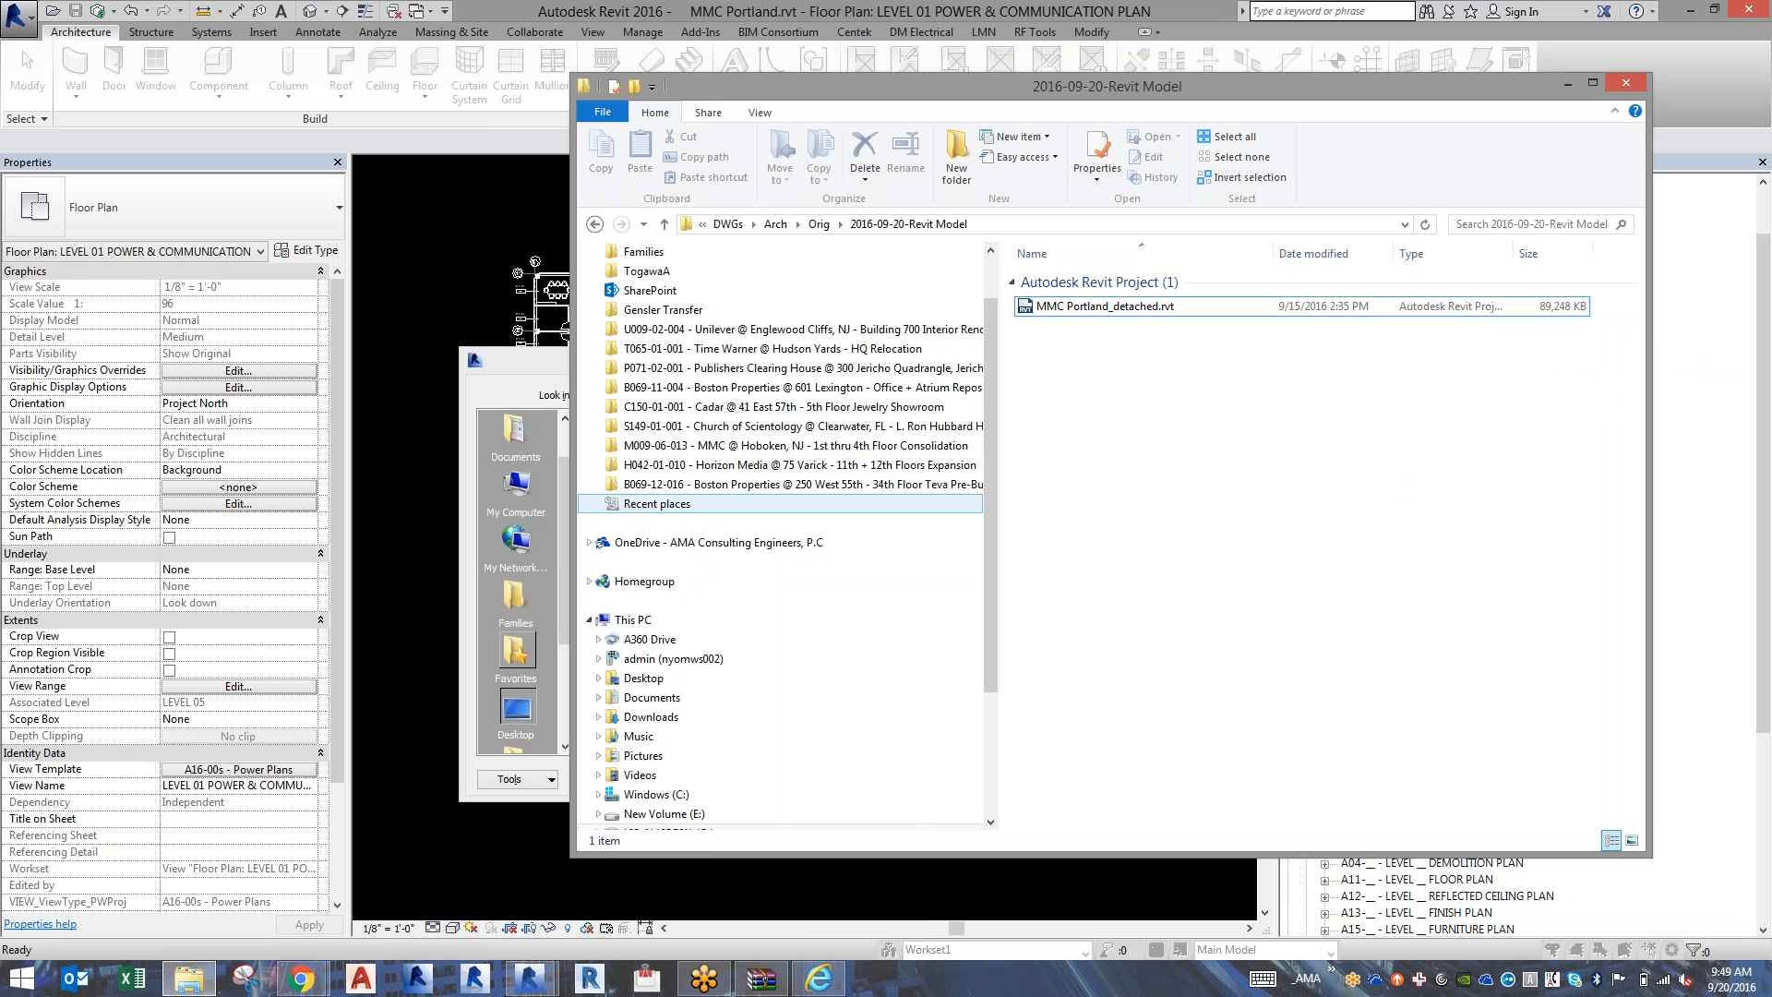
click(551, 363)
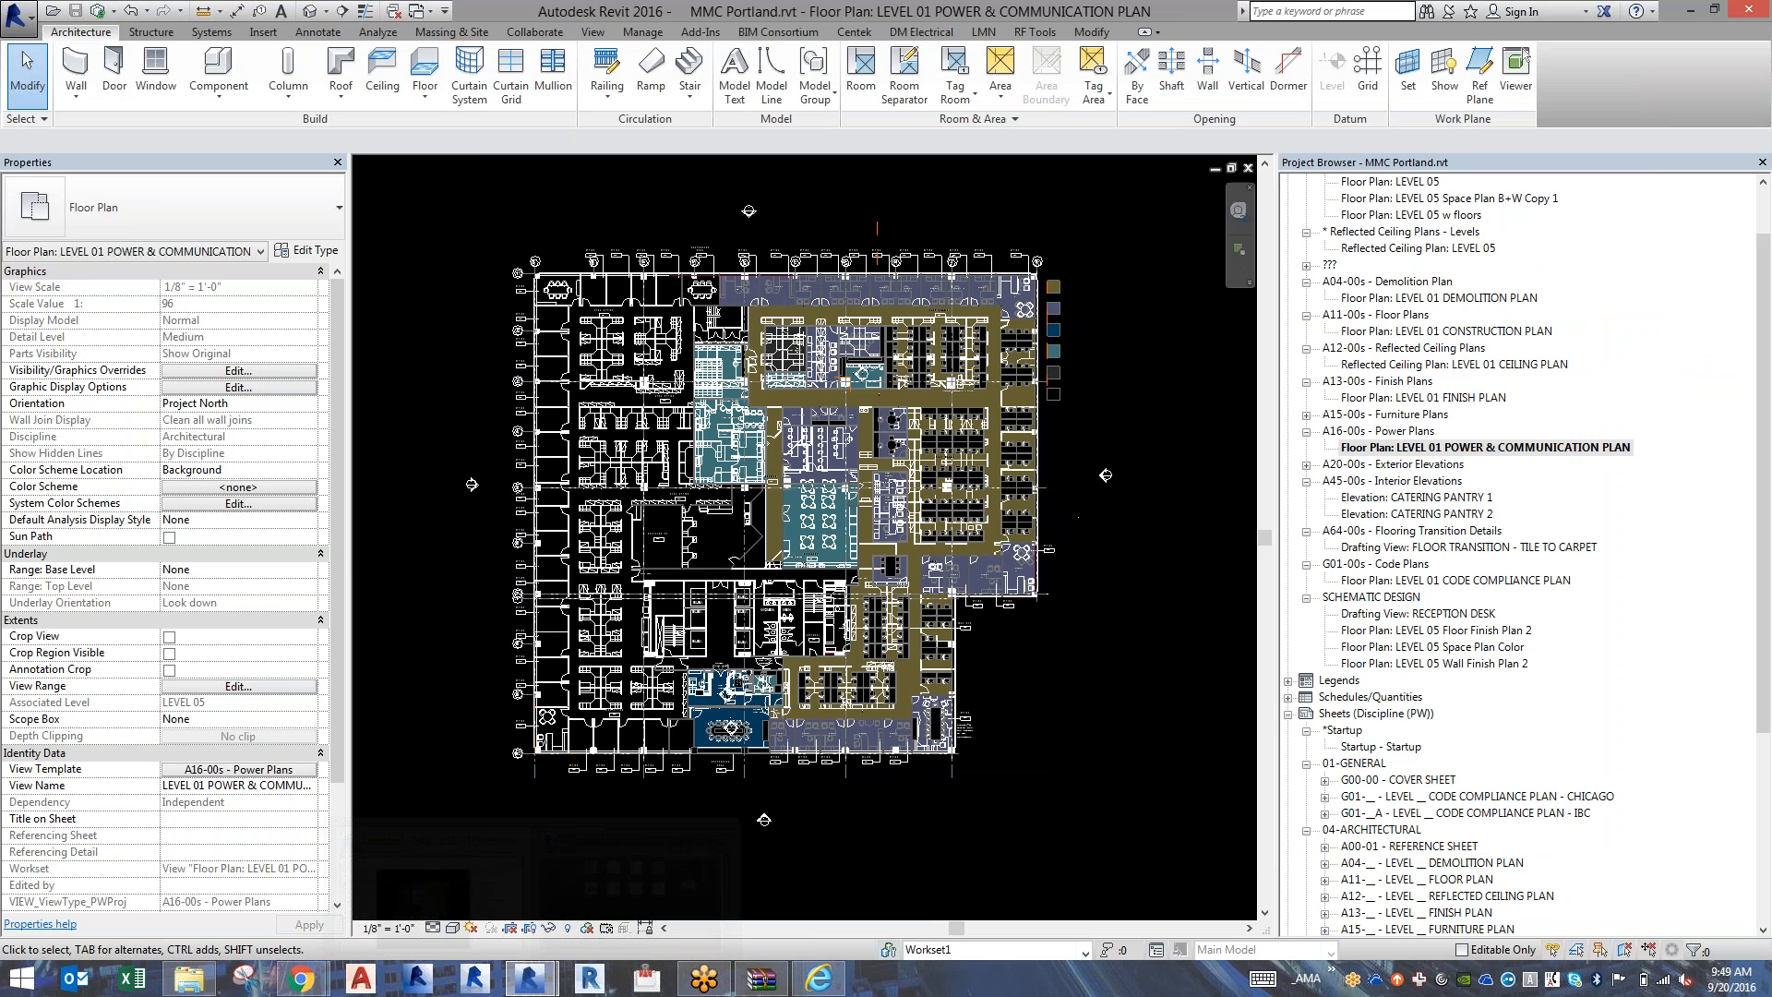
Check the model upgrade progress in the other Revit 2016 session and return to the MMC Portland floor plan.
mouse_move(529, 978)
mouse_move(582, 891)
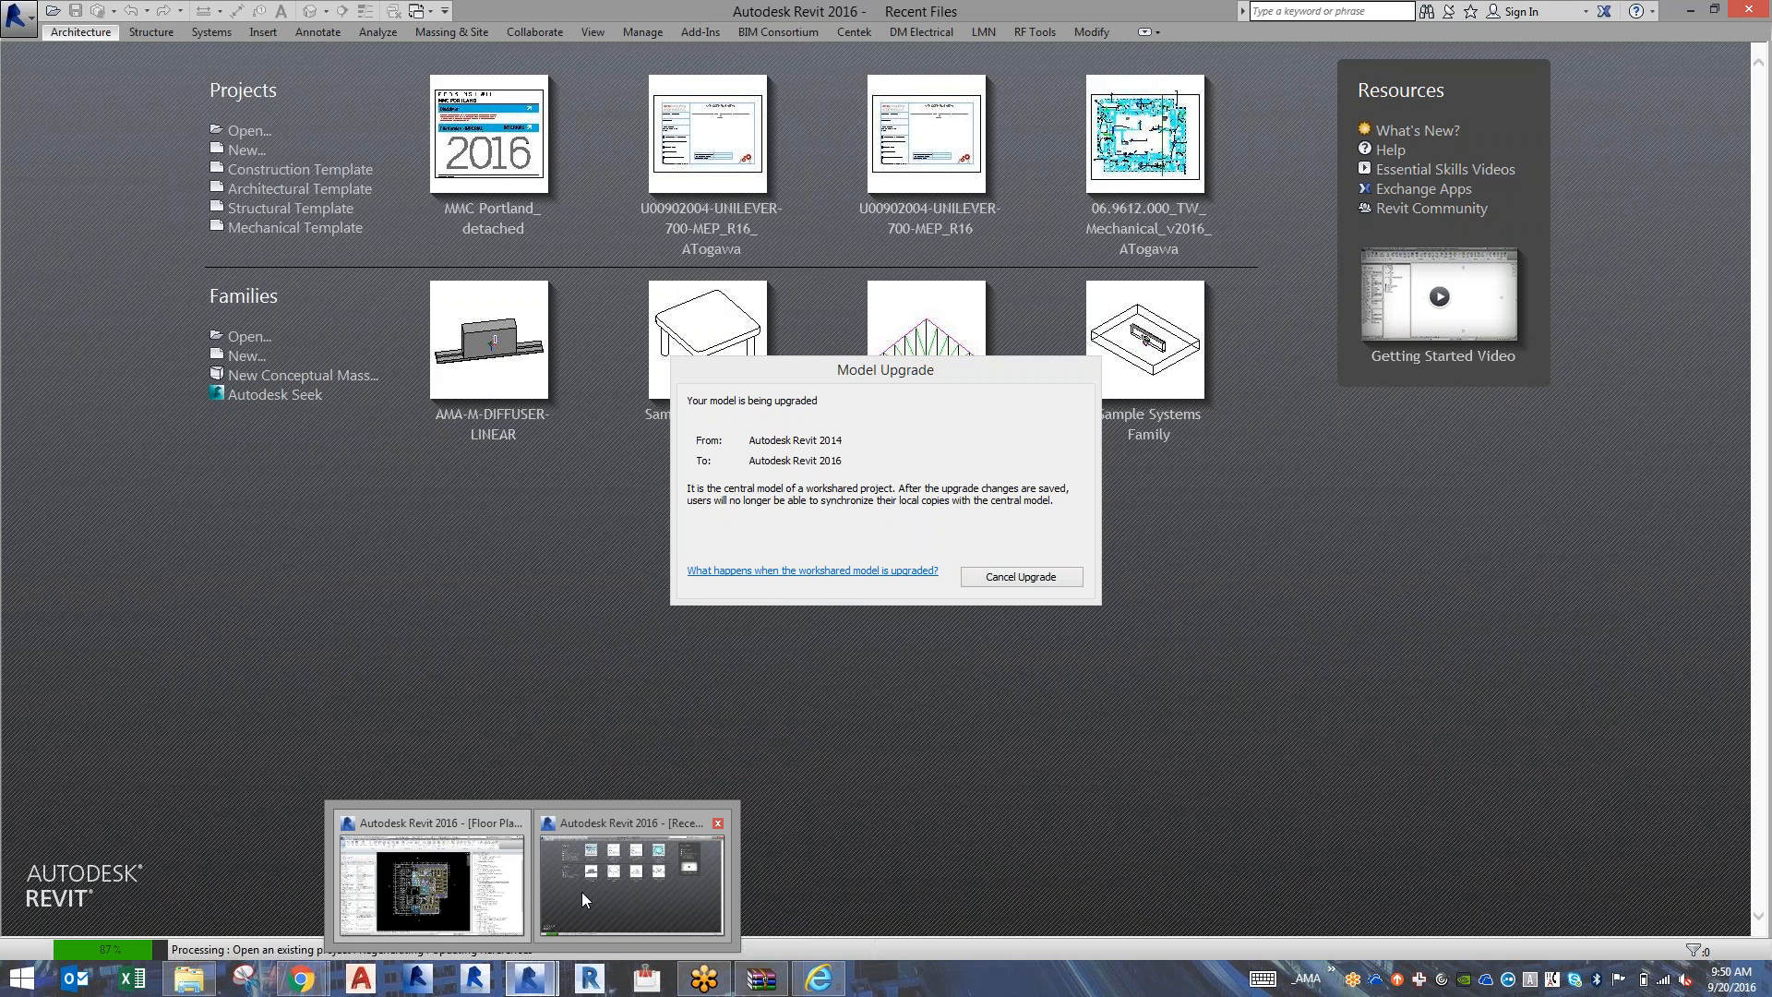
click(493, 895)
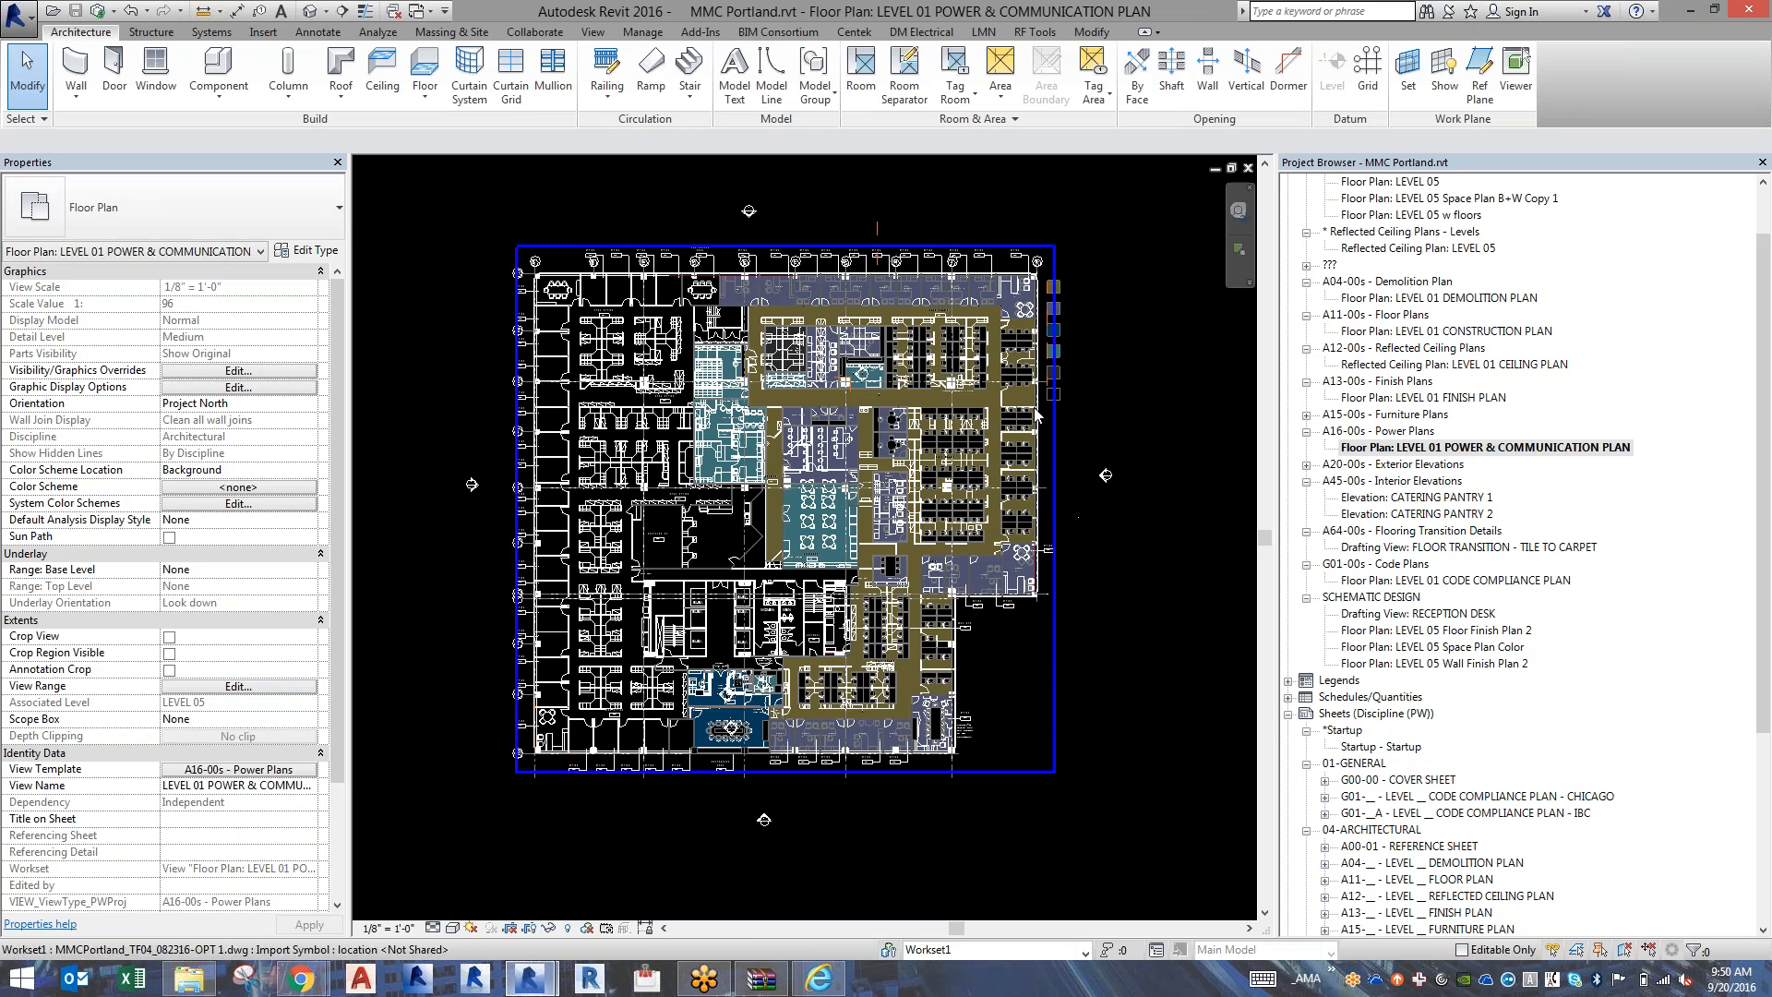
Review the list of project phases defined in the MMC Portland model.
click(646, 33)
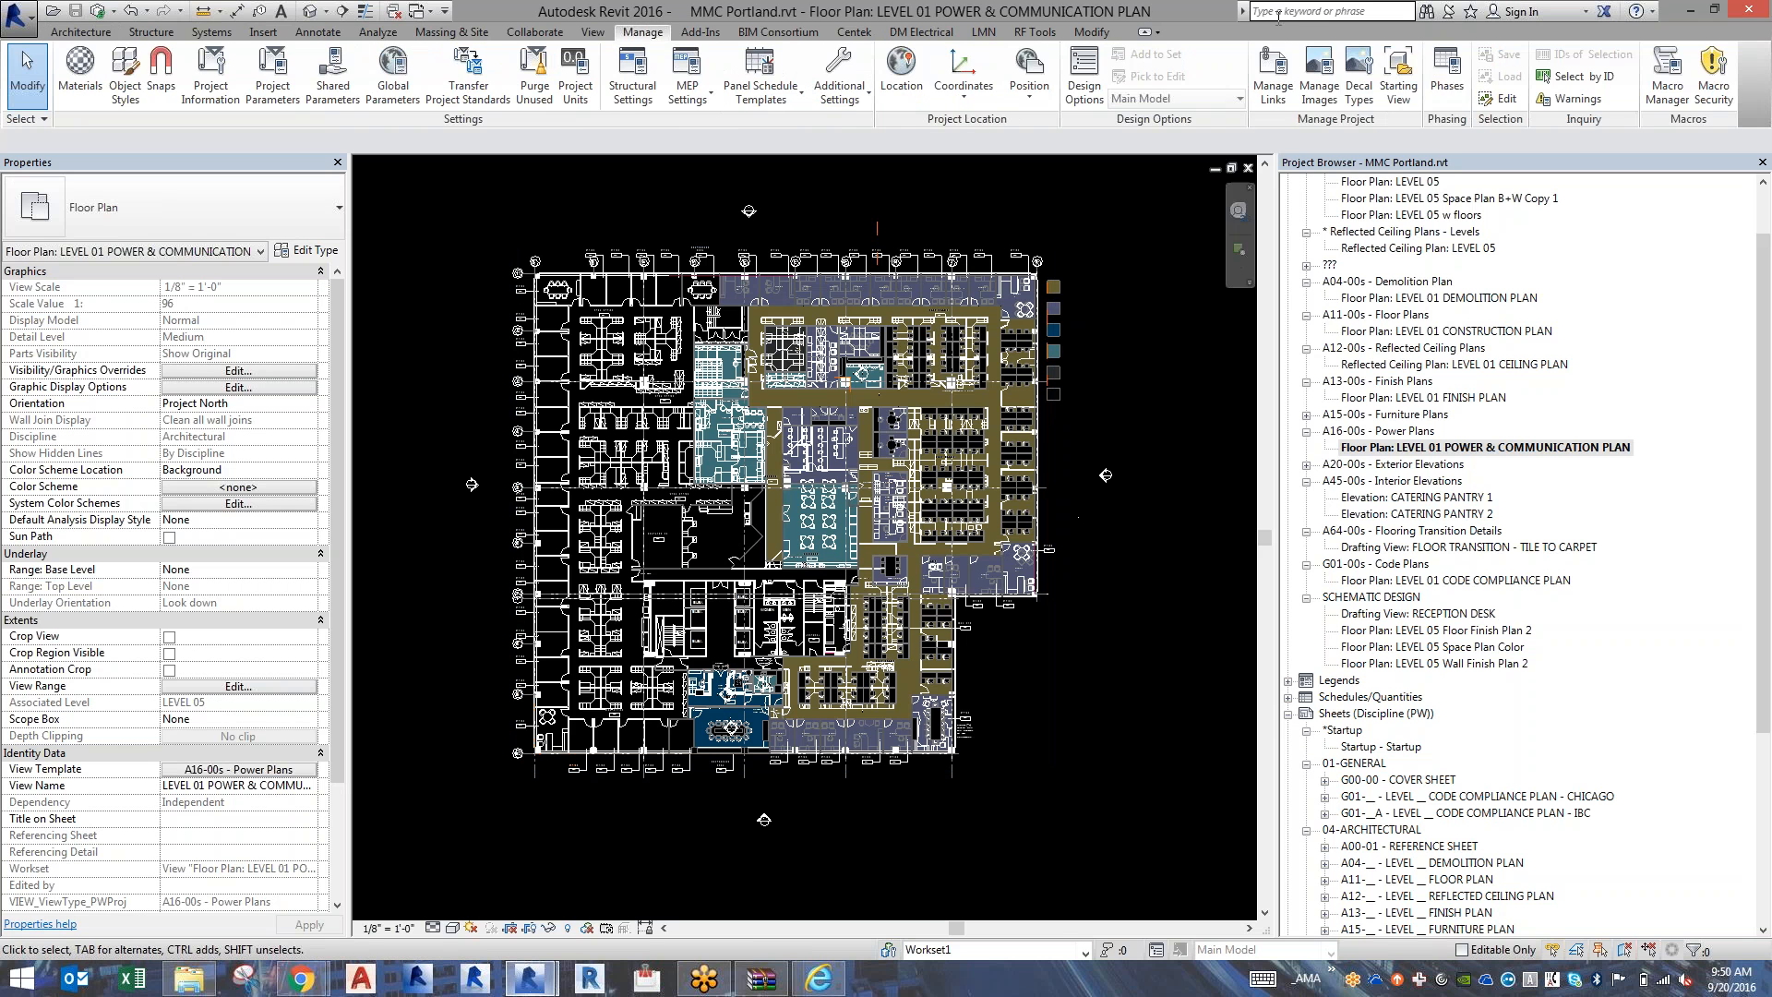
click(1443, 73)
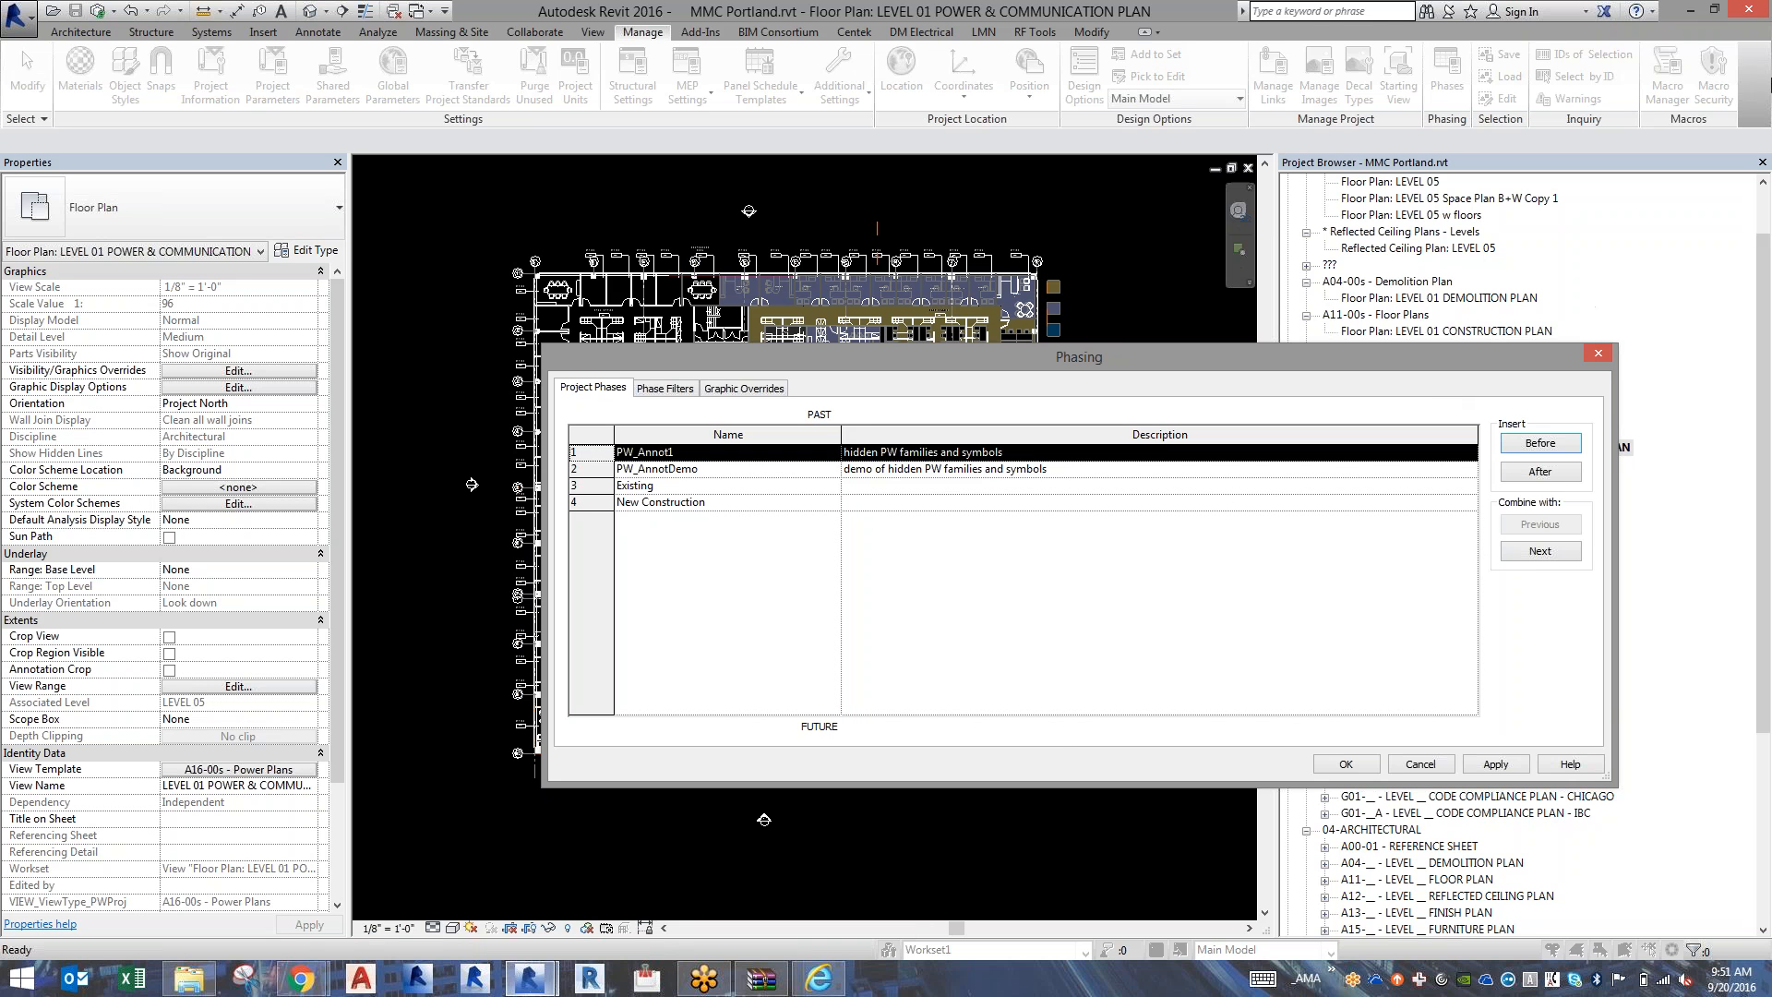
click(1597, 355)
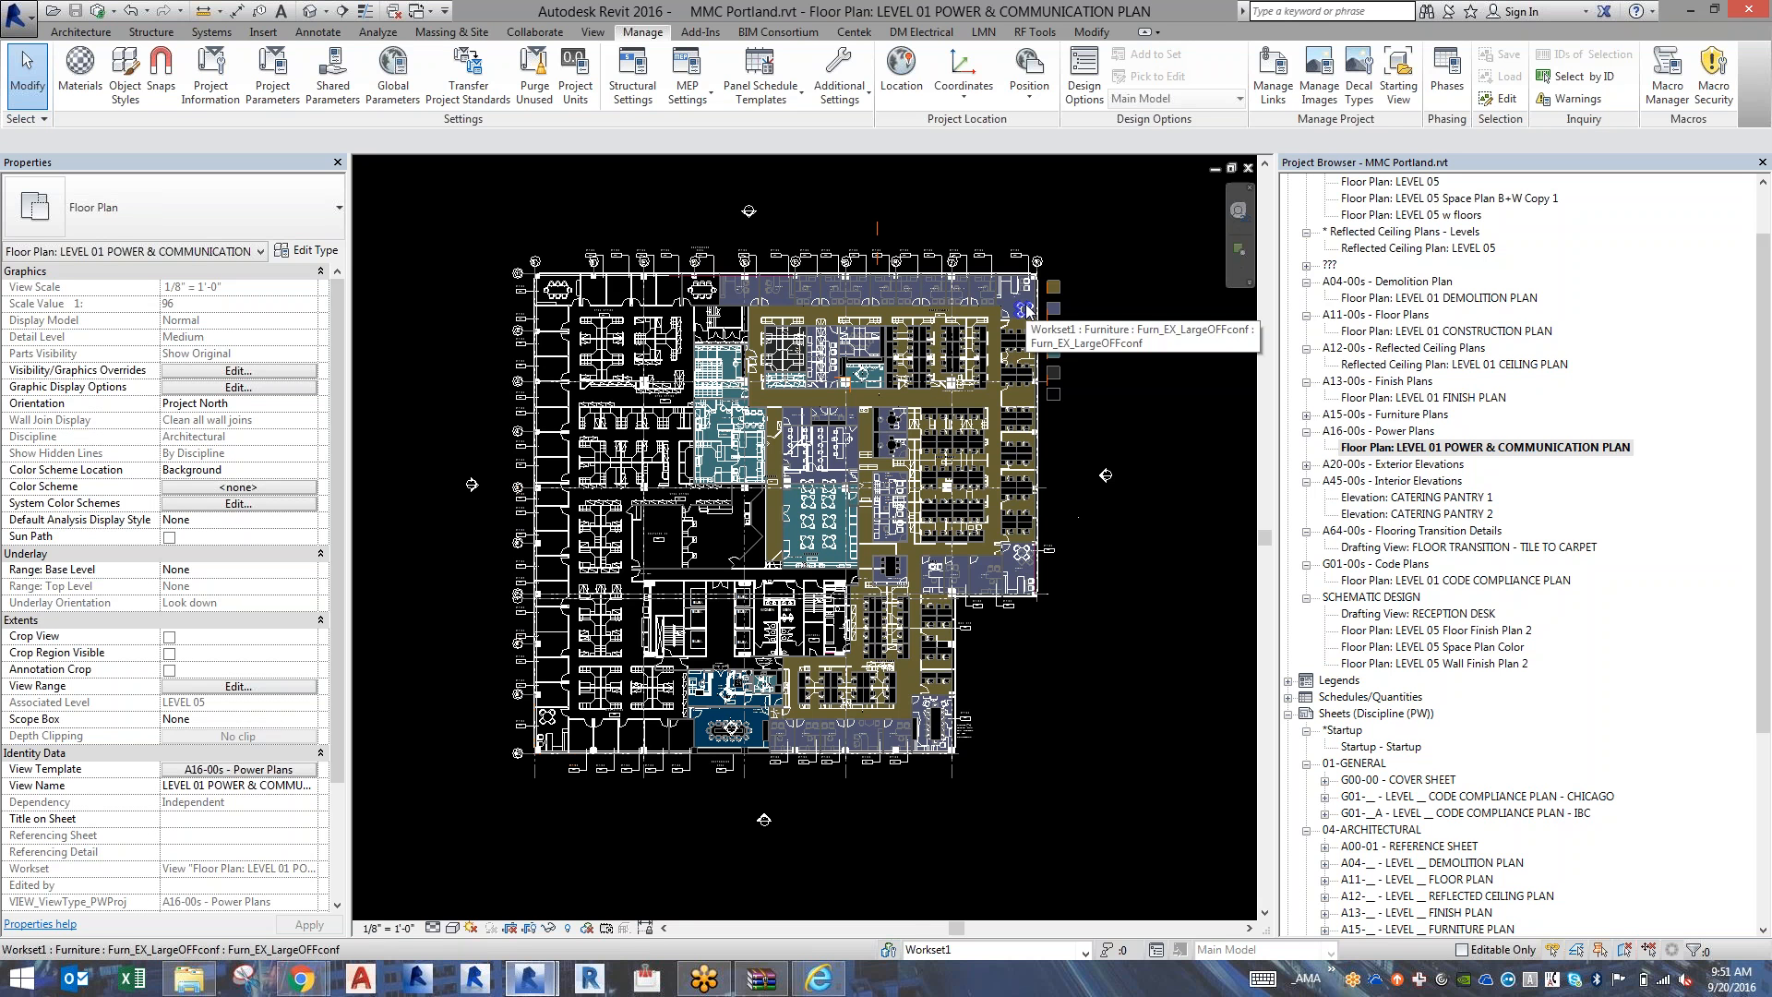
Examine the phase filters and the phase status graphic overrides, including the projection line override for New.
click(1445, 96)
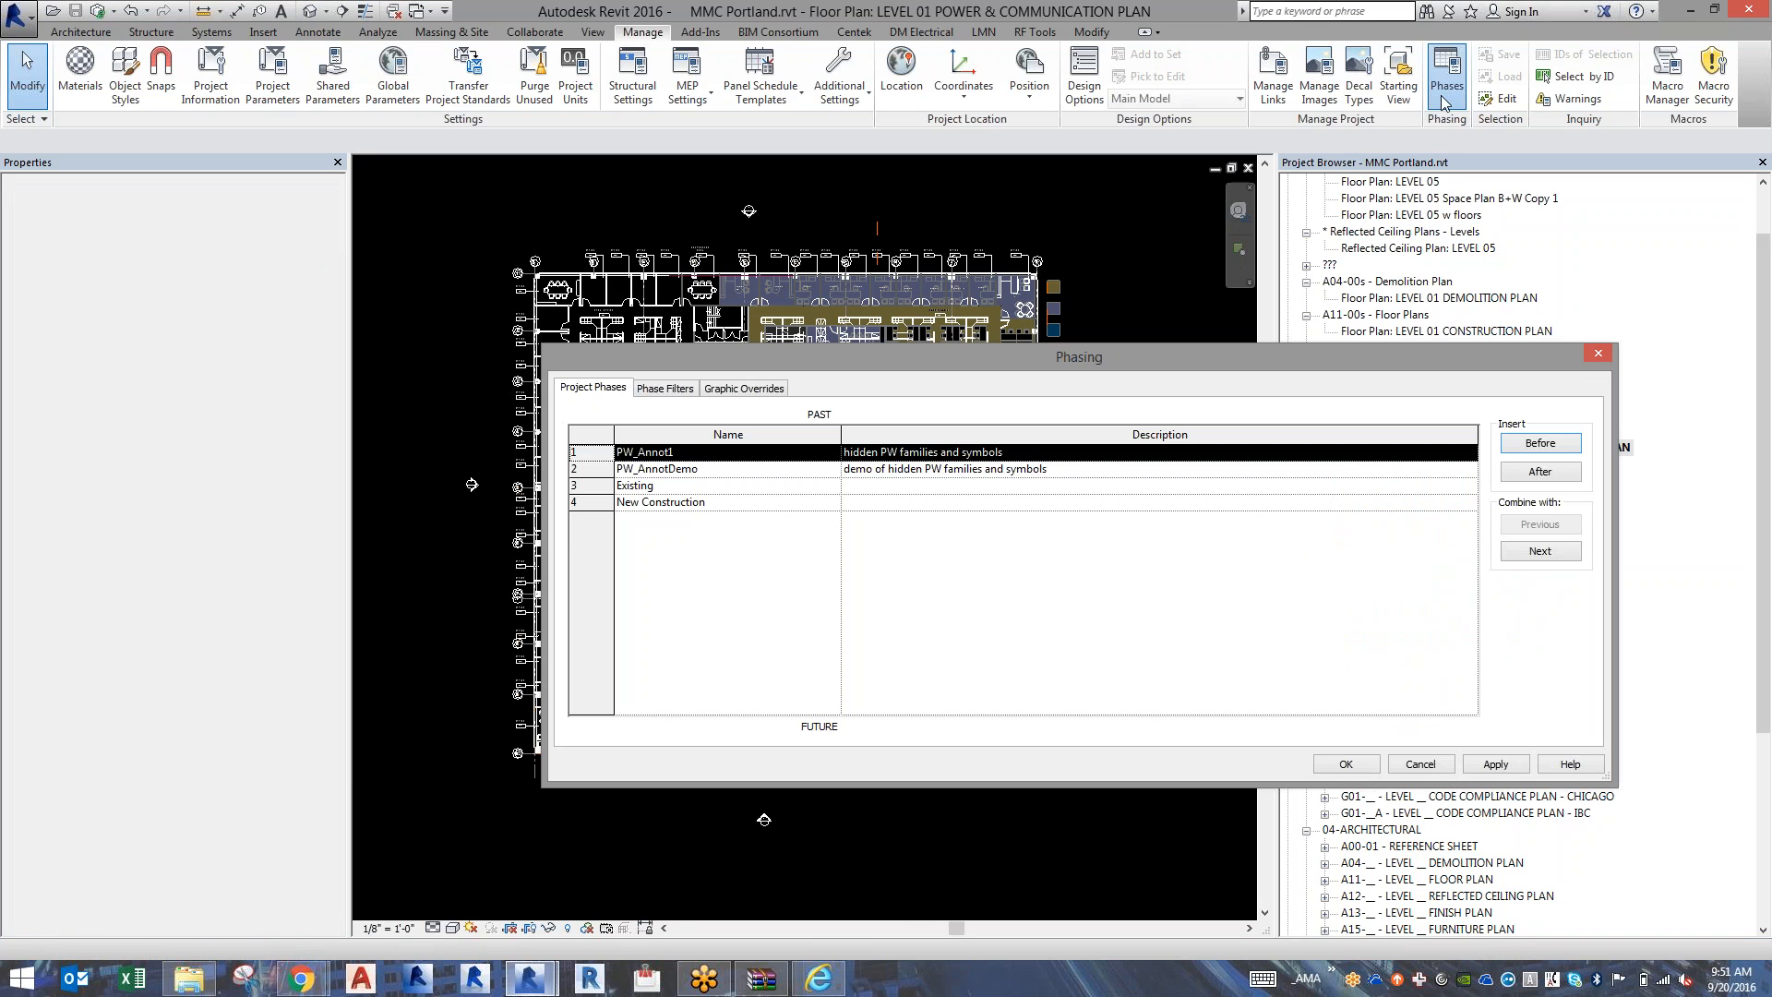
click(651, 388)
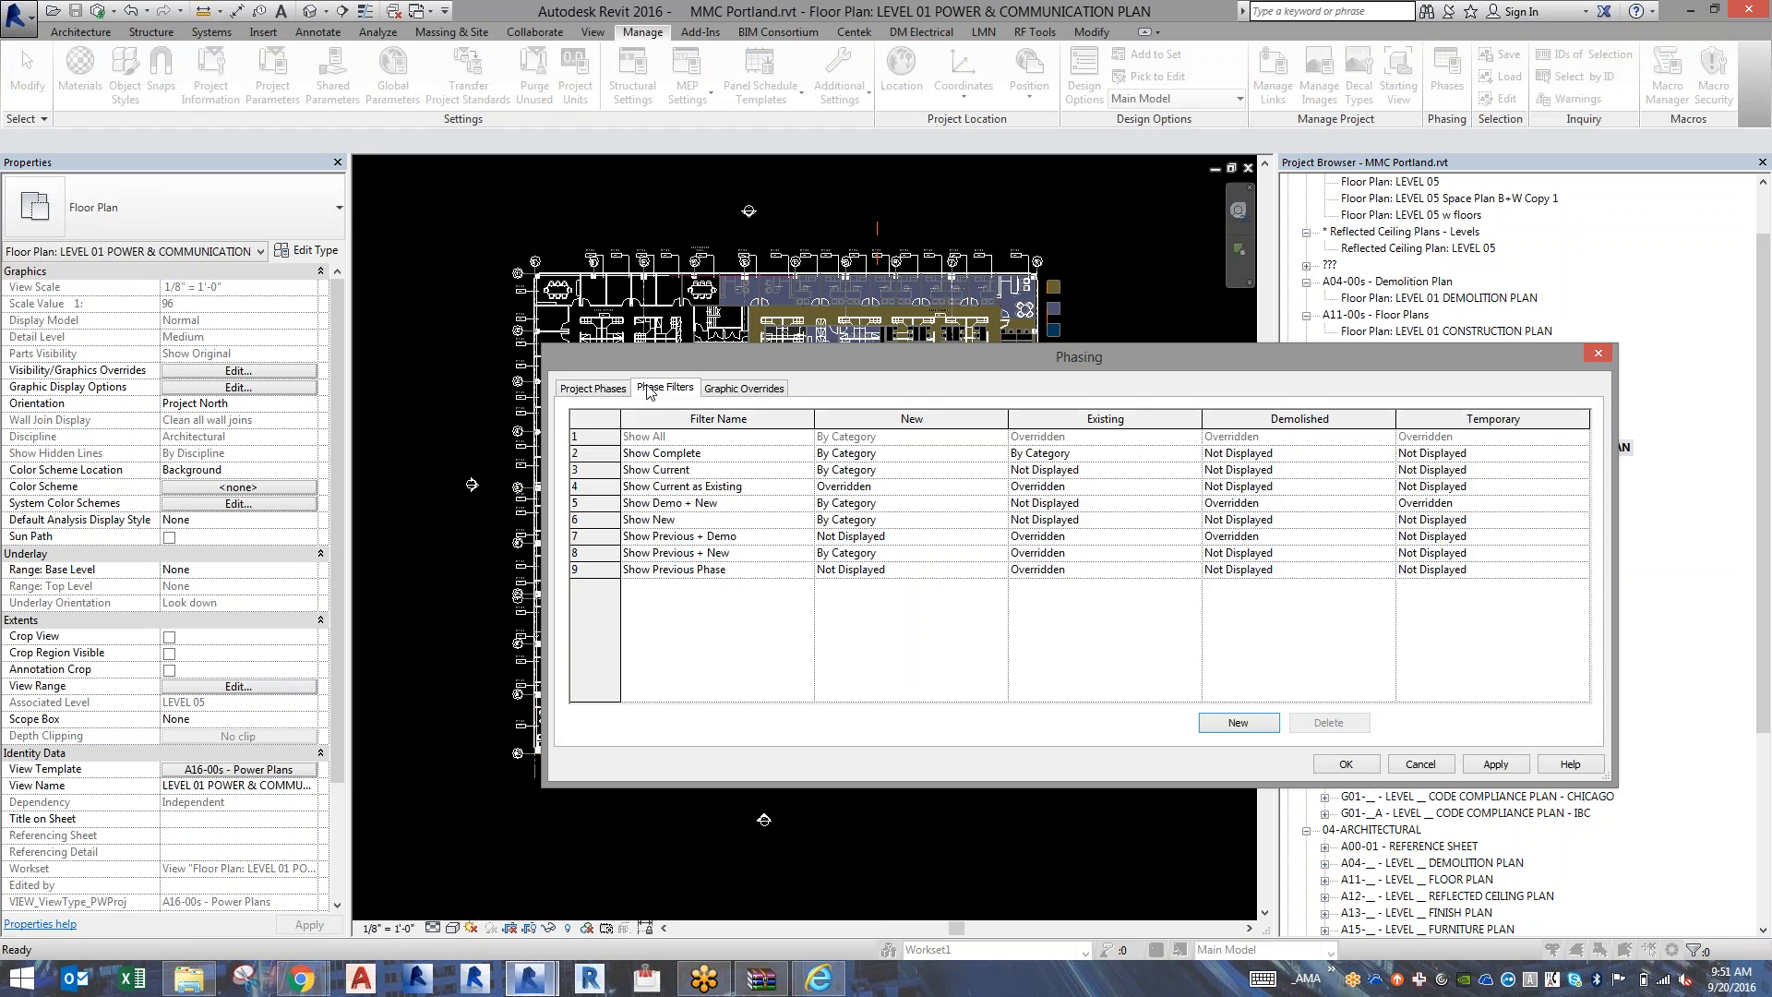
click(745, 388)
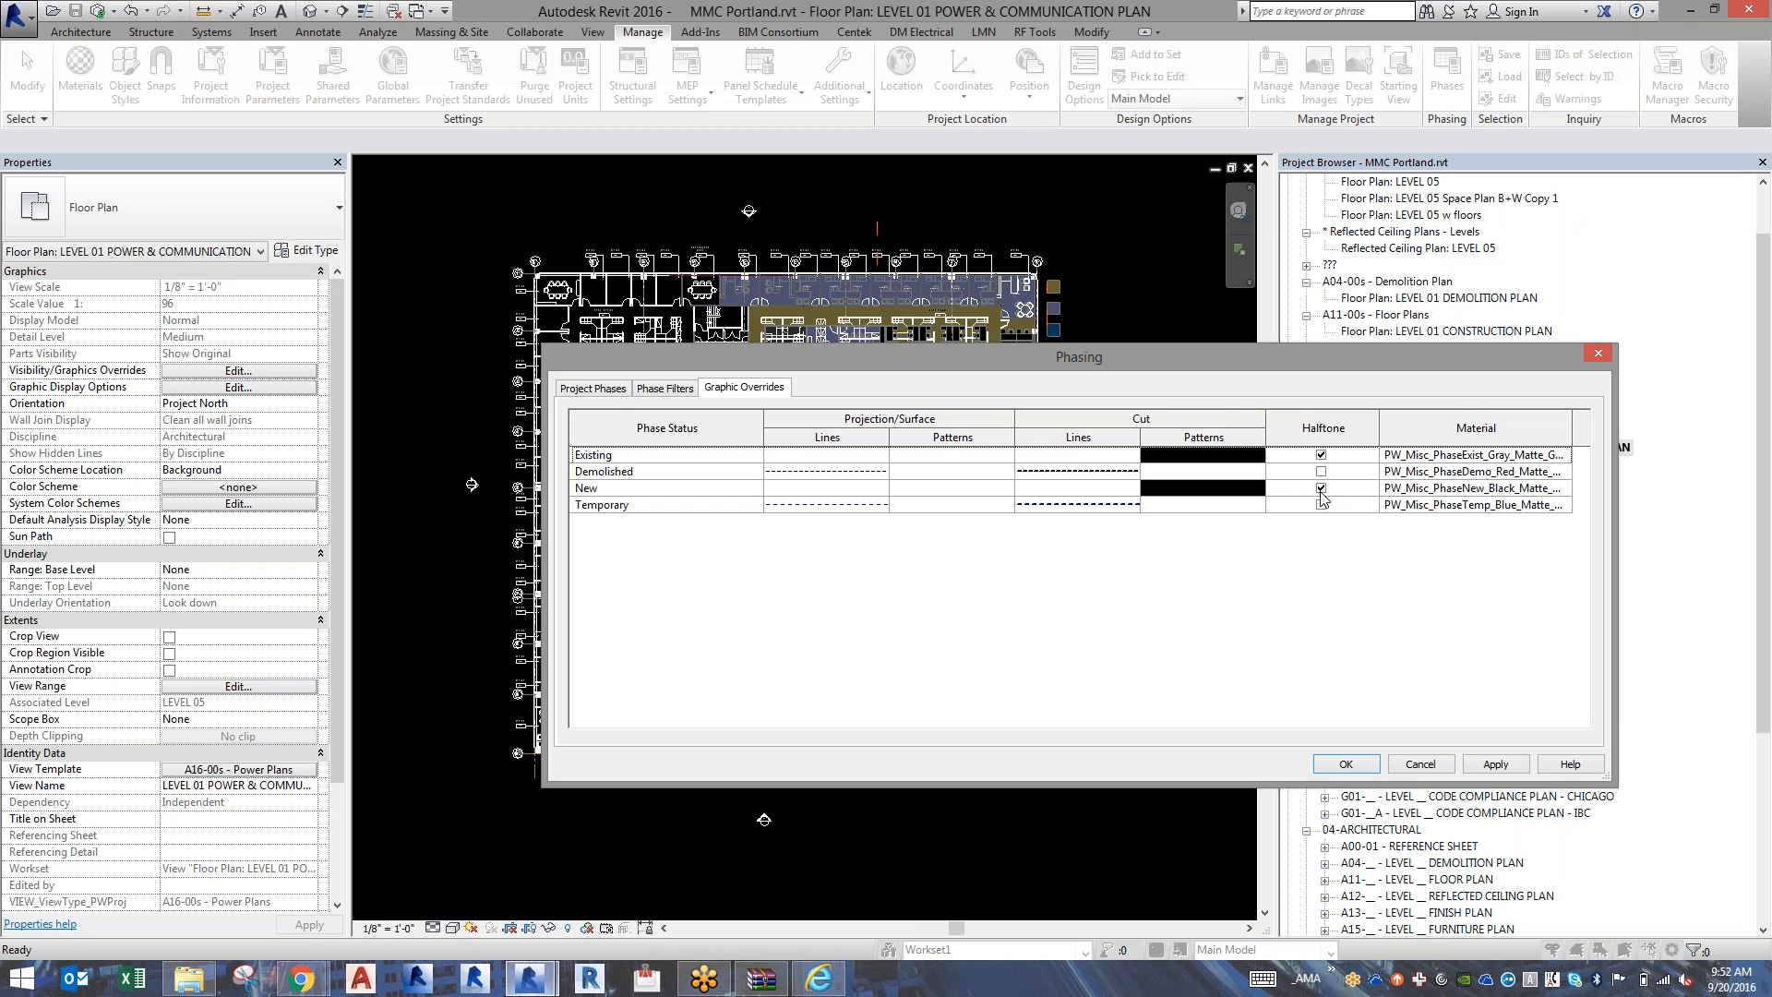
click(780, 490)
click(780, 490)
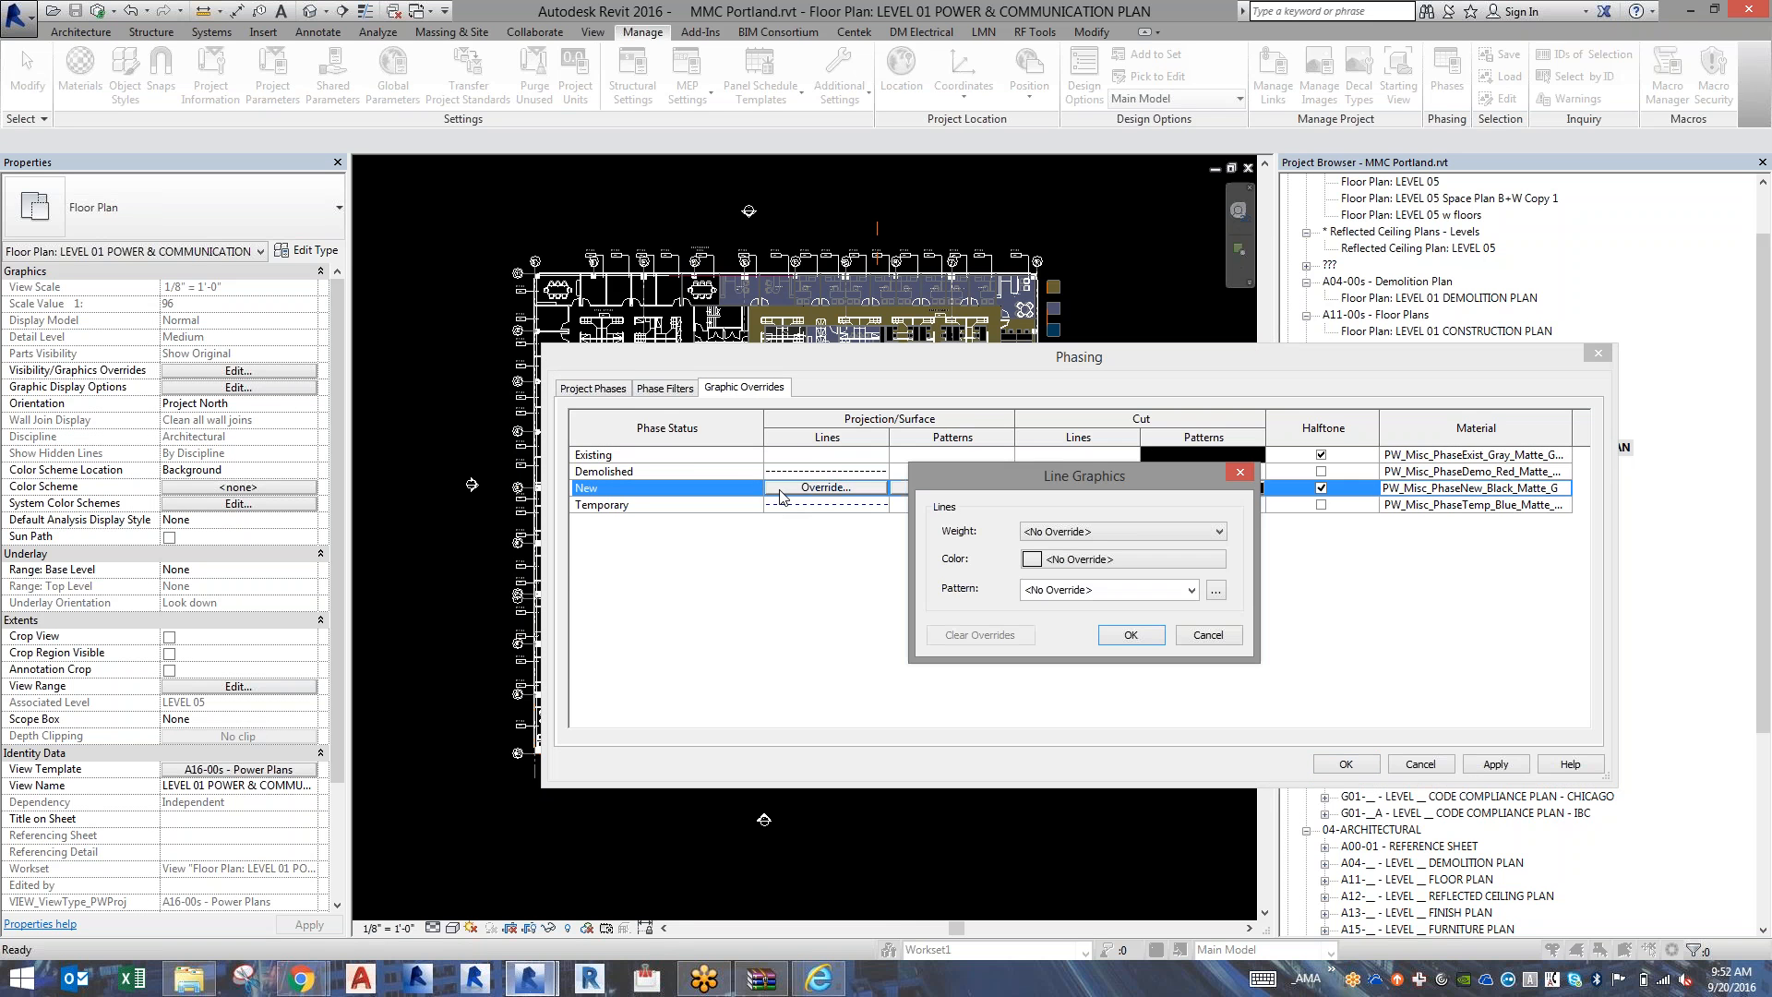
key(Escape)
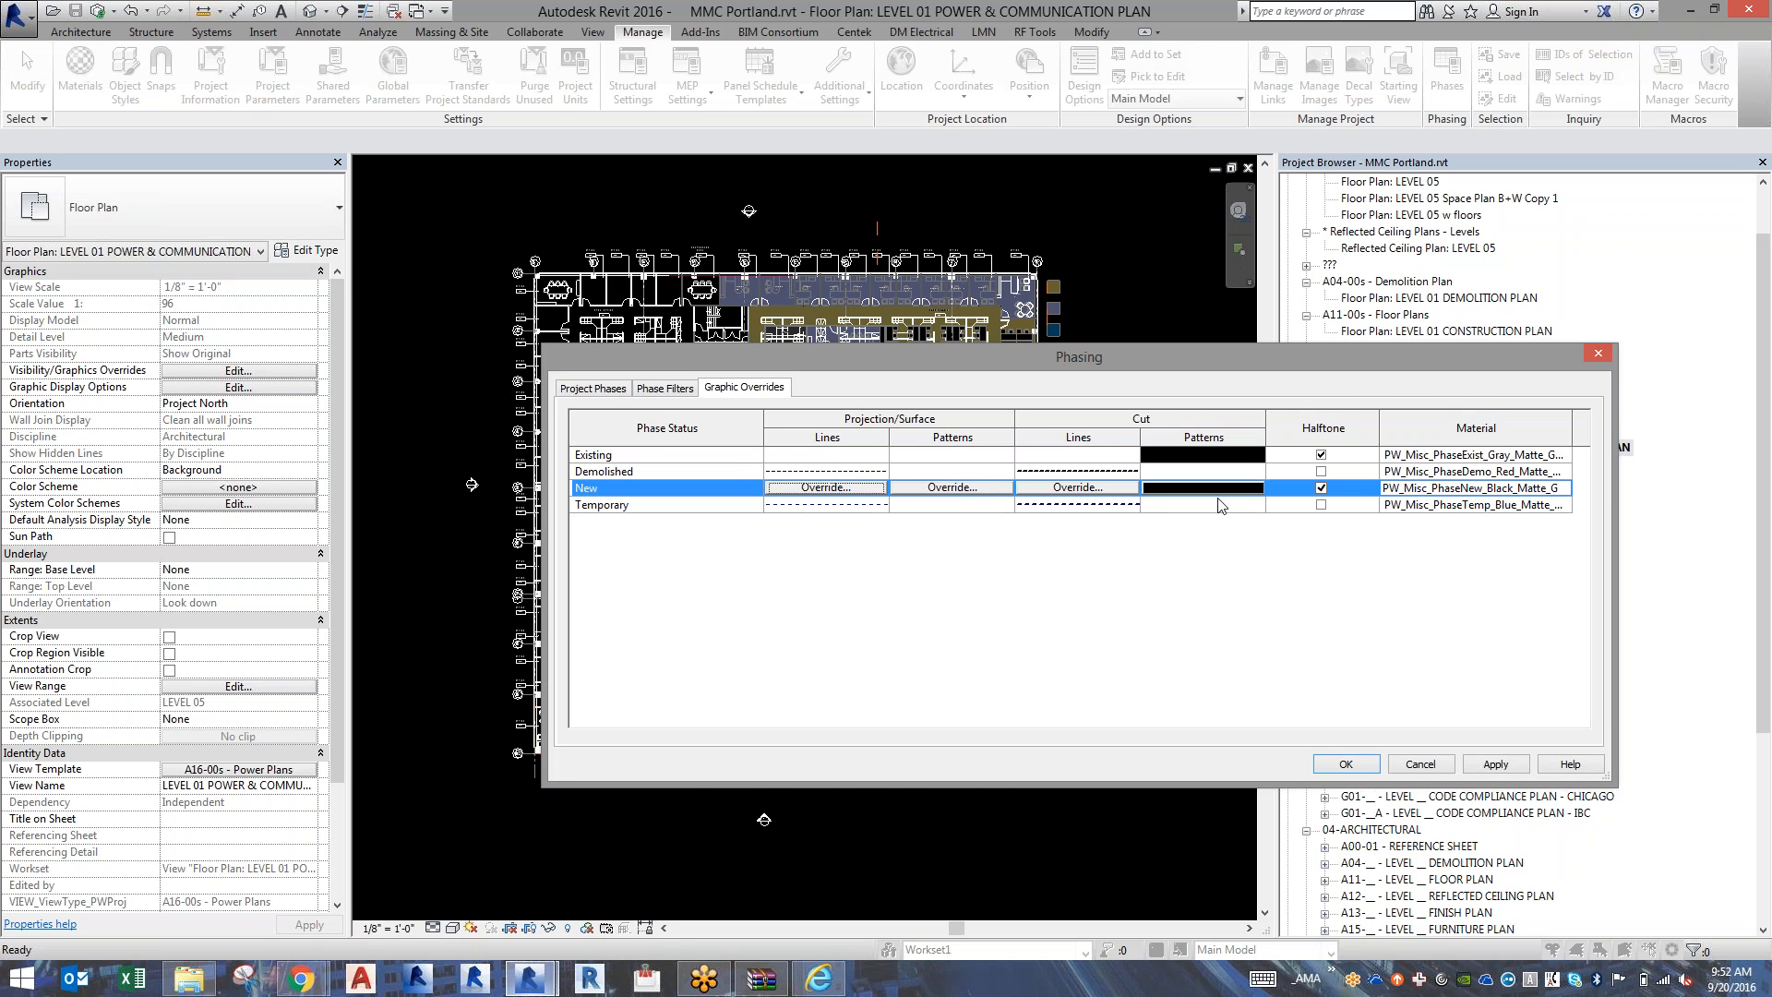
click(1190, 594)
key(Escape)
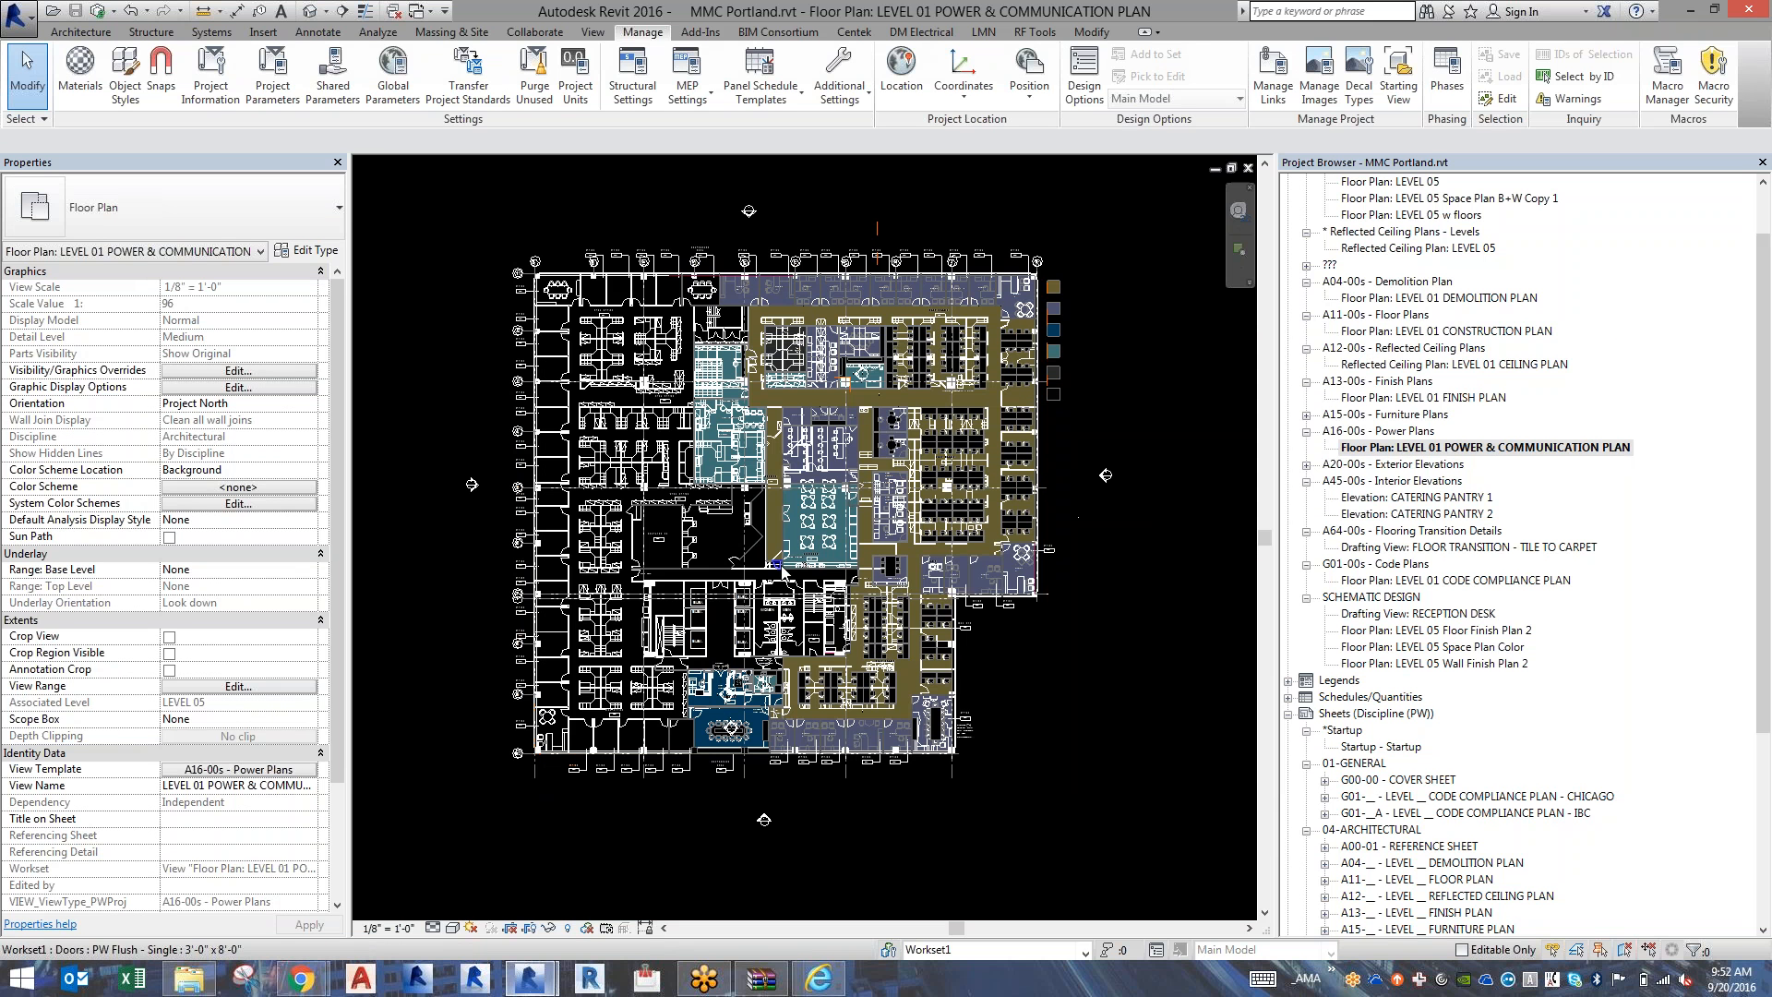
Inspect the phasing properties of the office-front wall below the workstations and of the pantry's upper wall.
scroll(558, 662, up, 2)
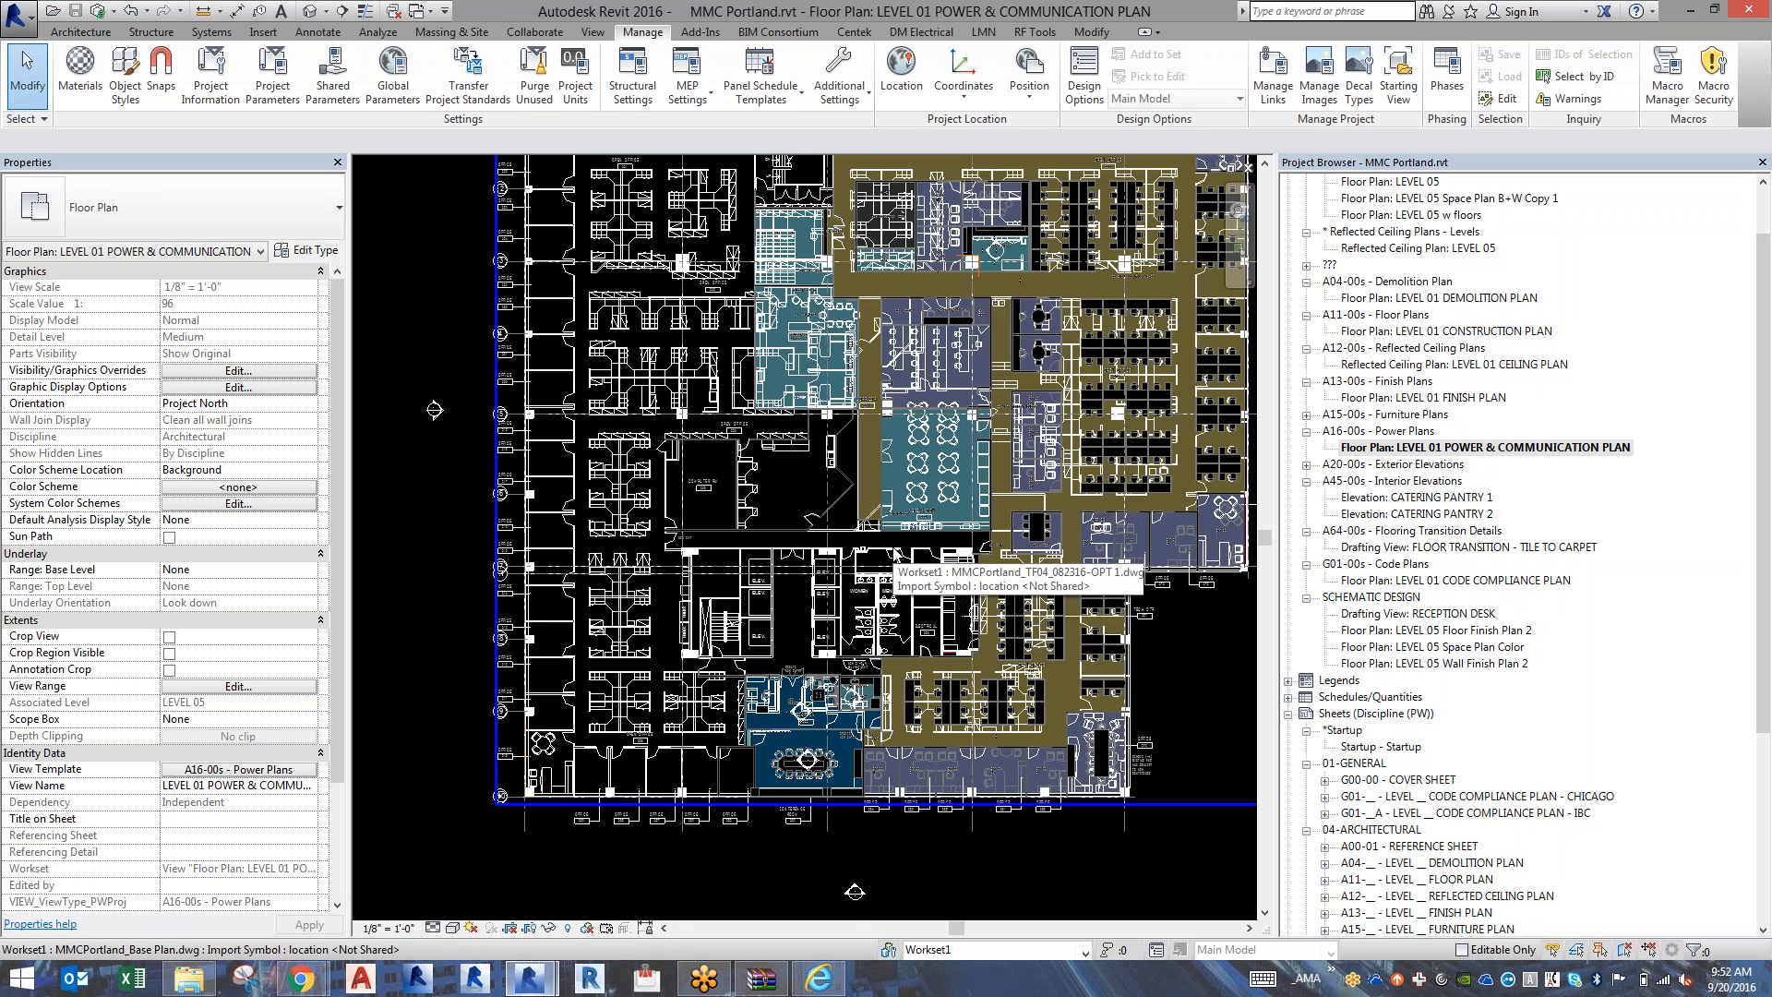
scroll(932, 735, up, 1)
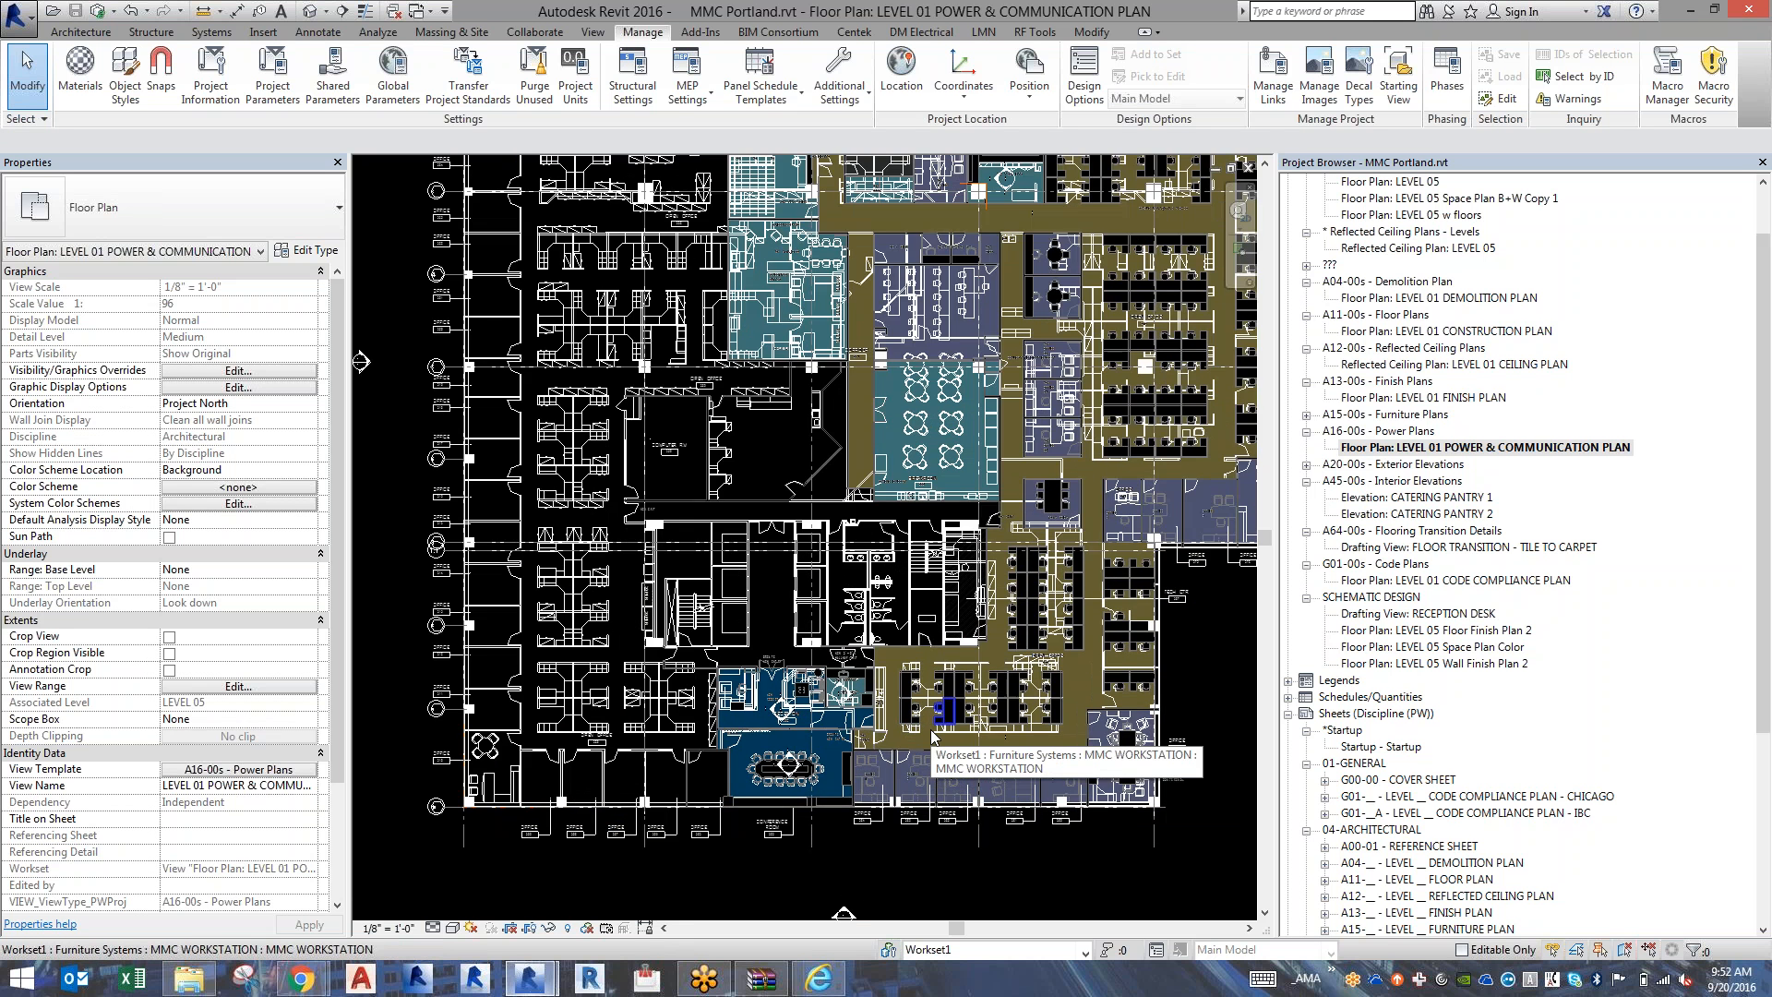
scroll(932, 736, up, 2)
scroll(932, 736, up, 2)
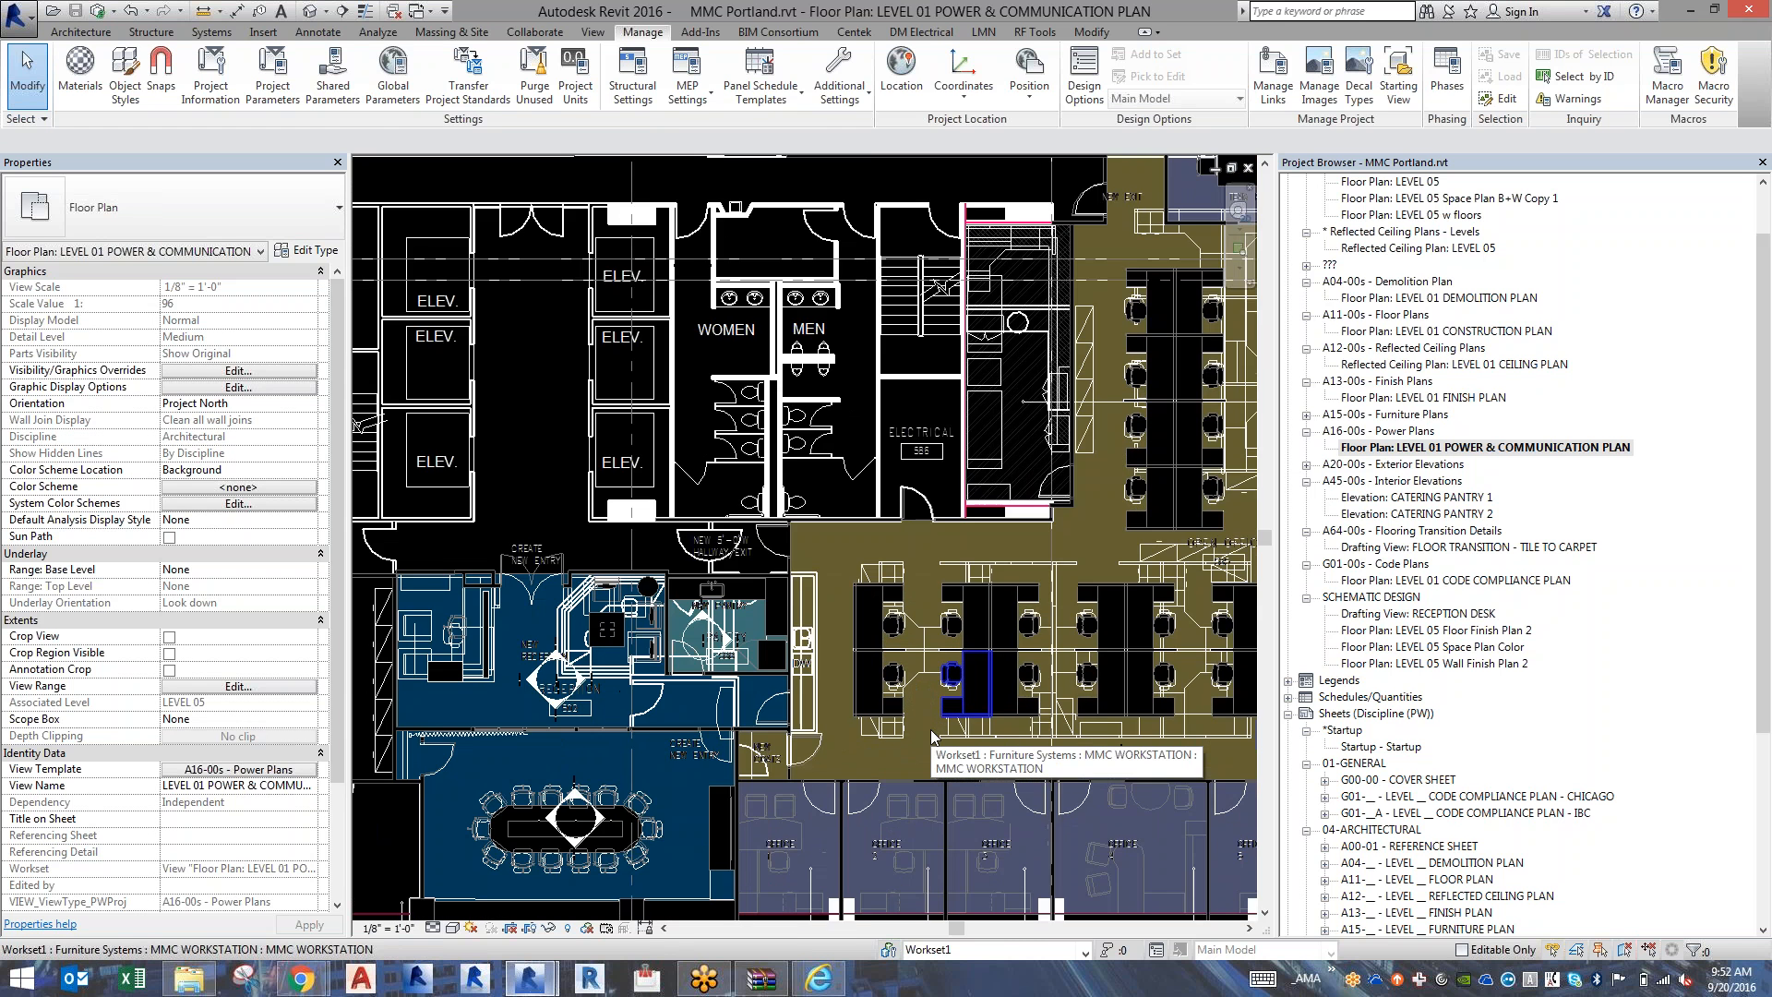
scroll(932, 735, up, 3)
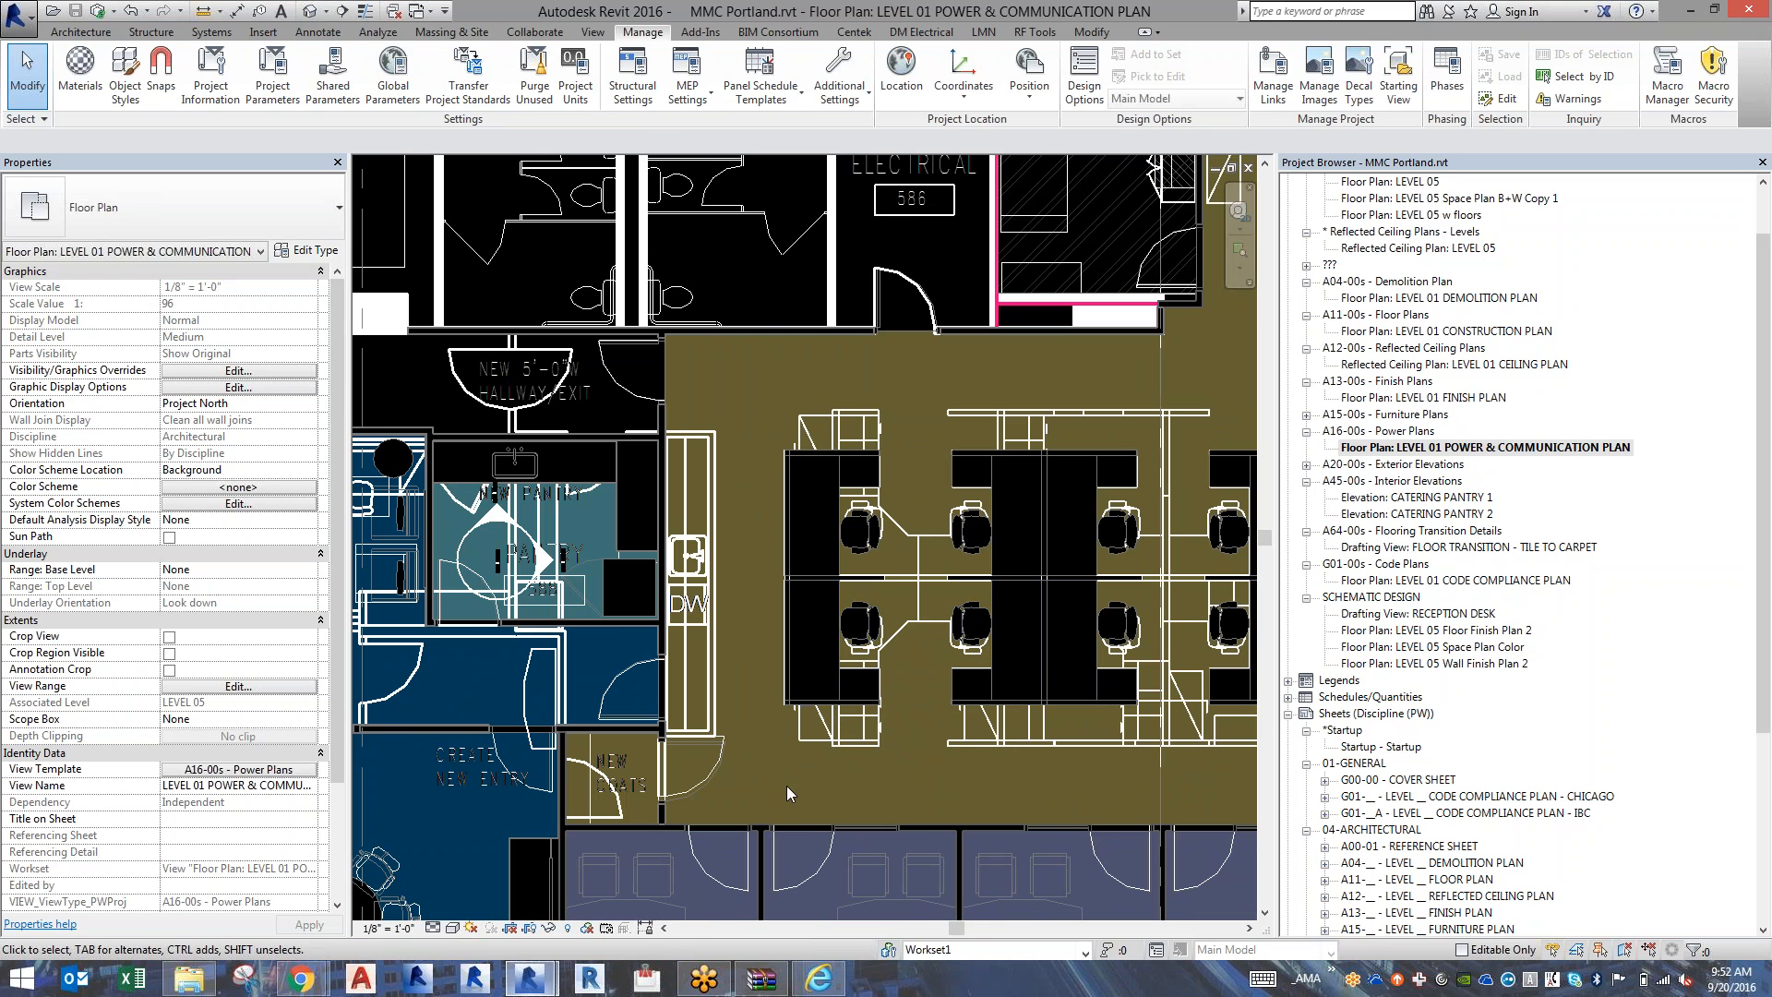
click(932, 826)
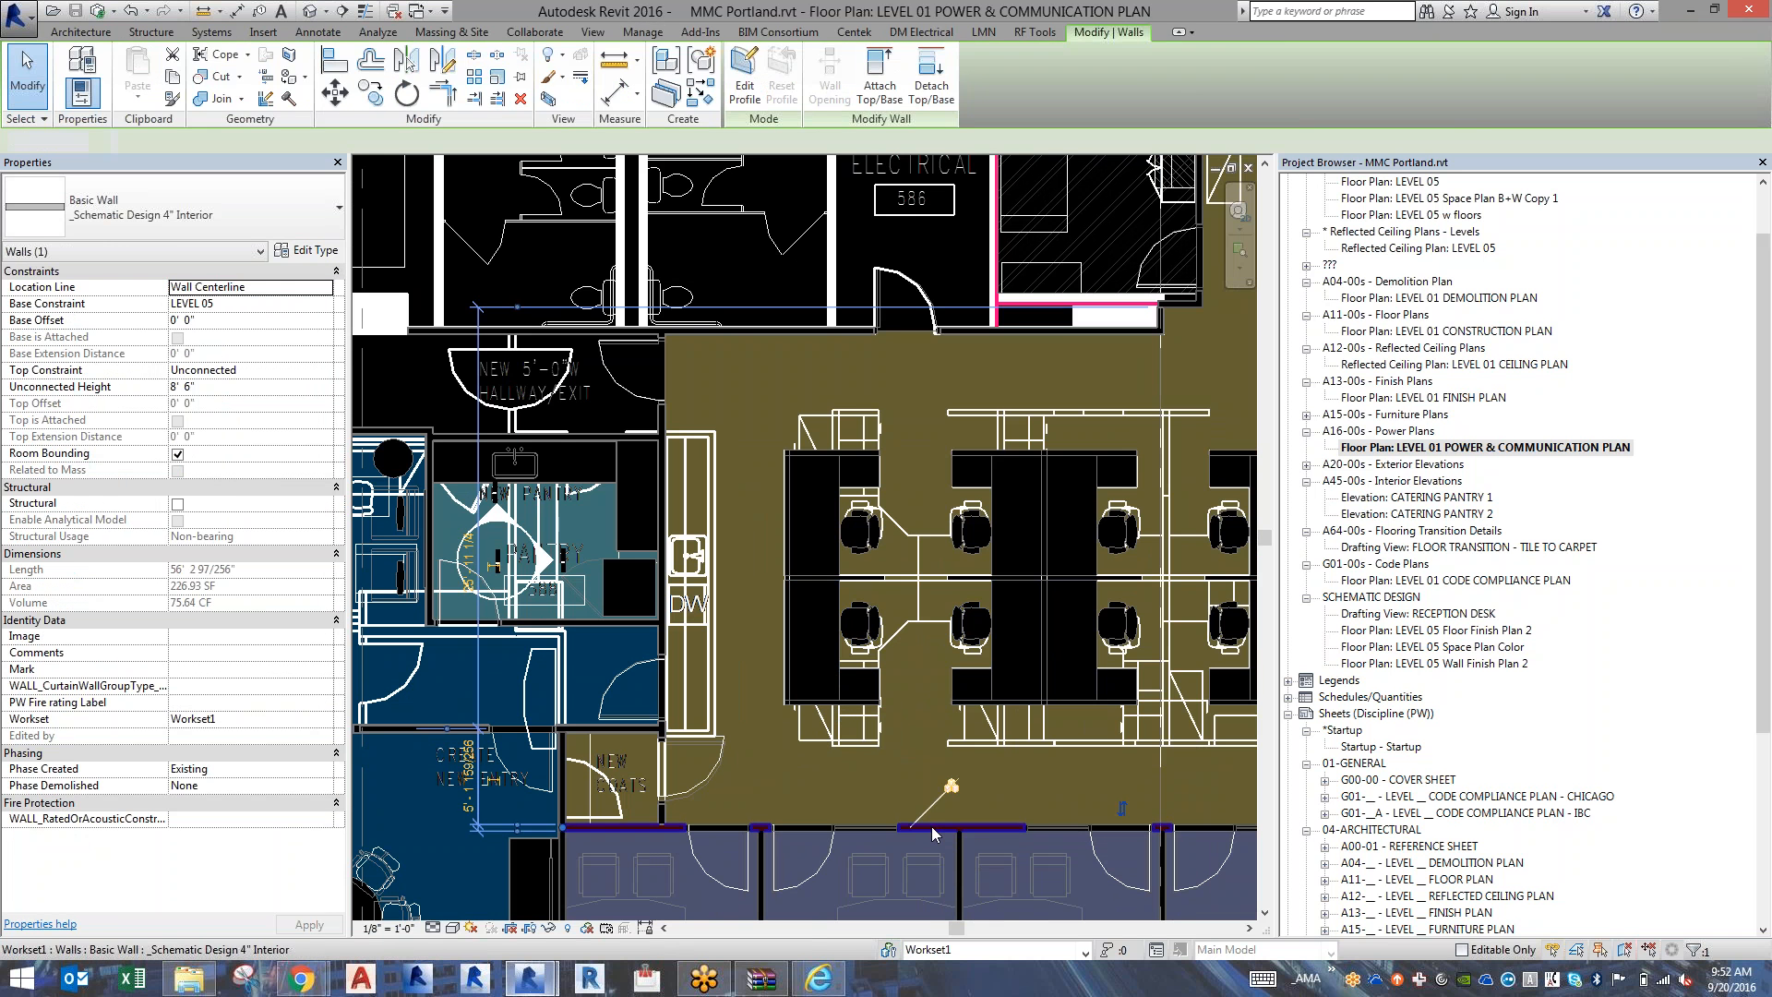
key(Escape)
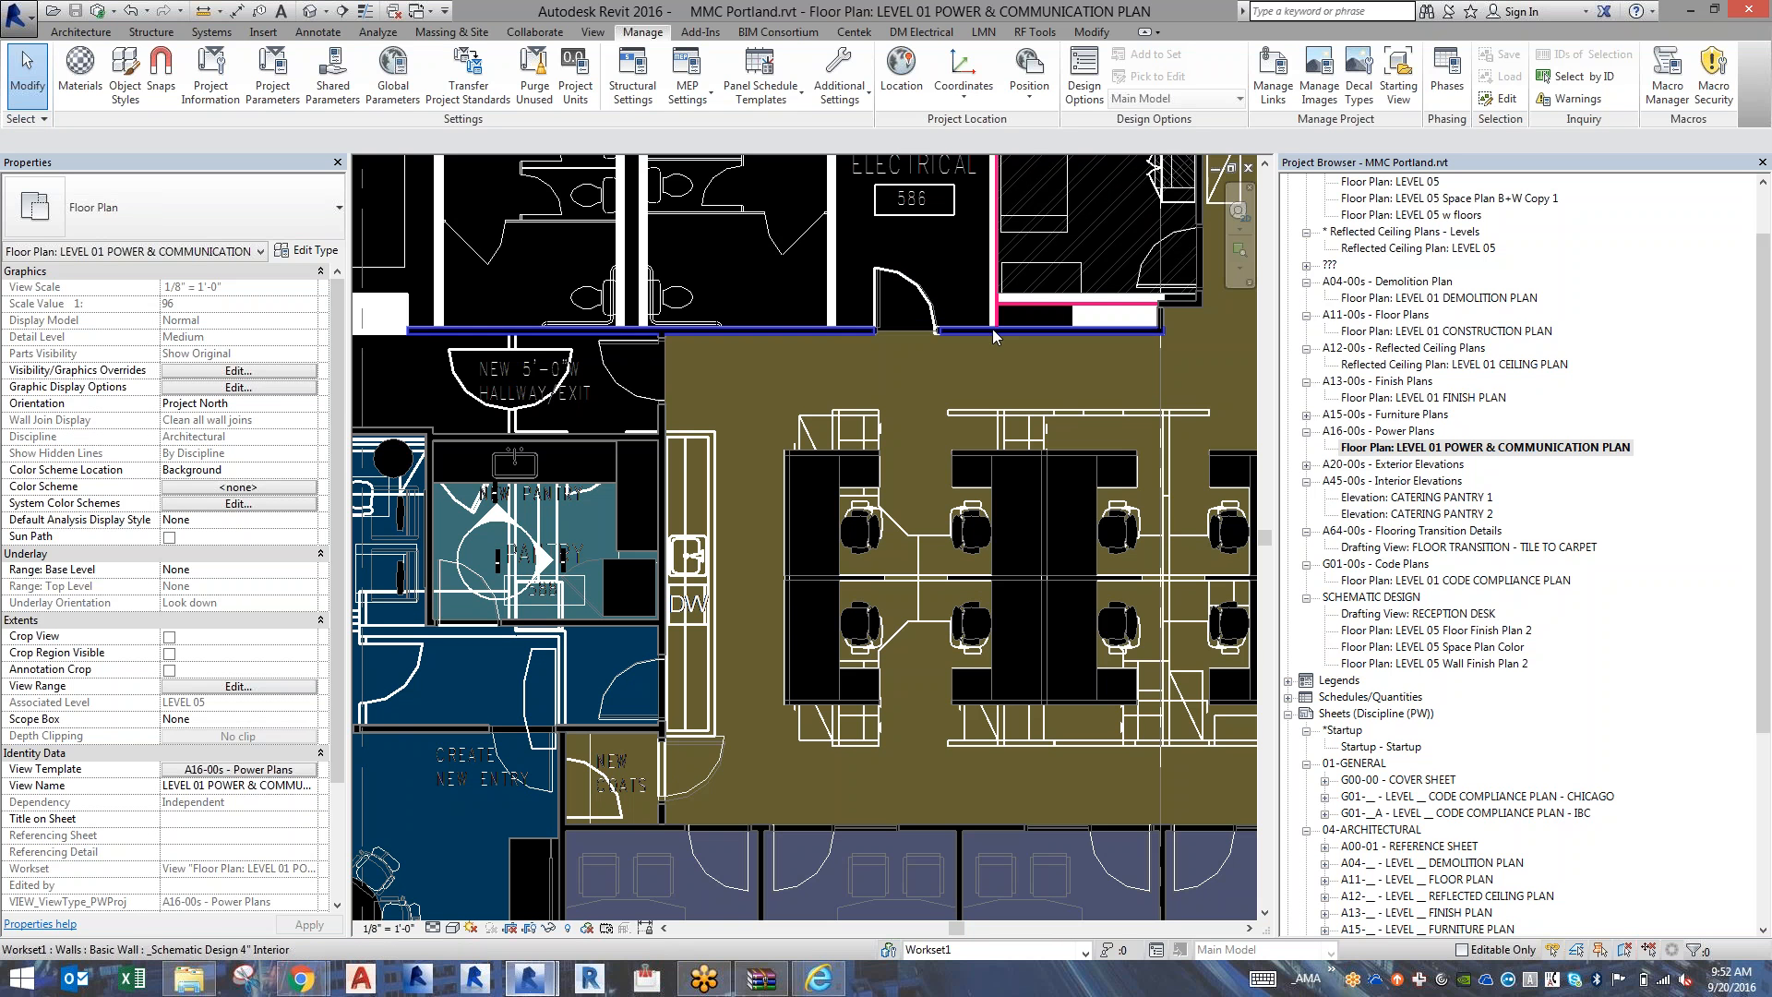
click(583, 437)
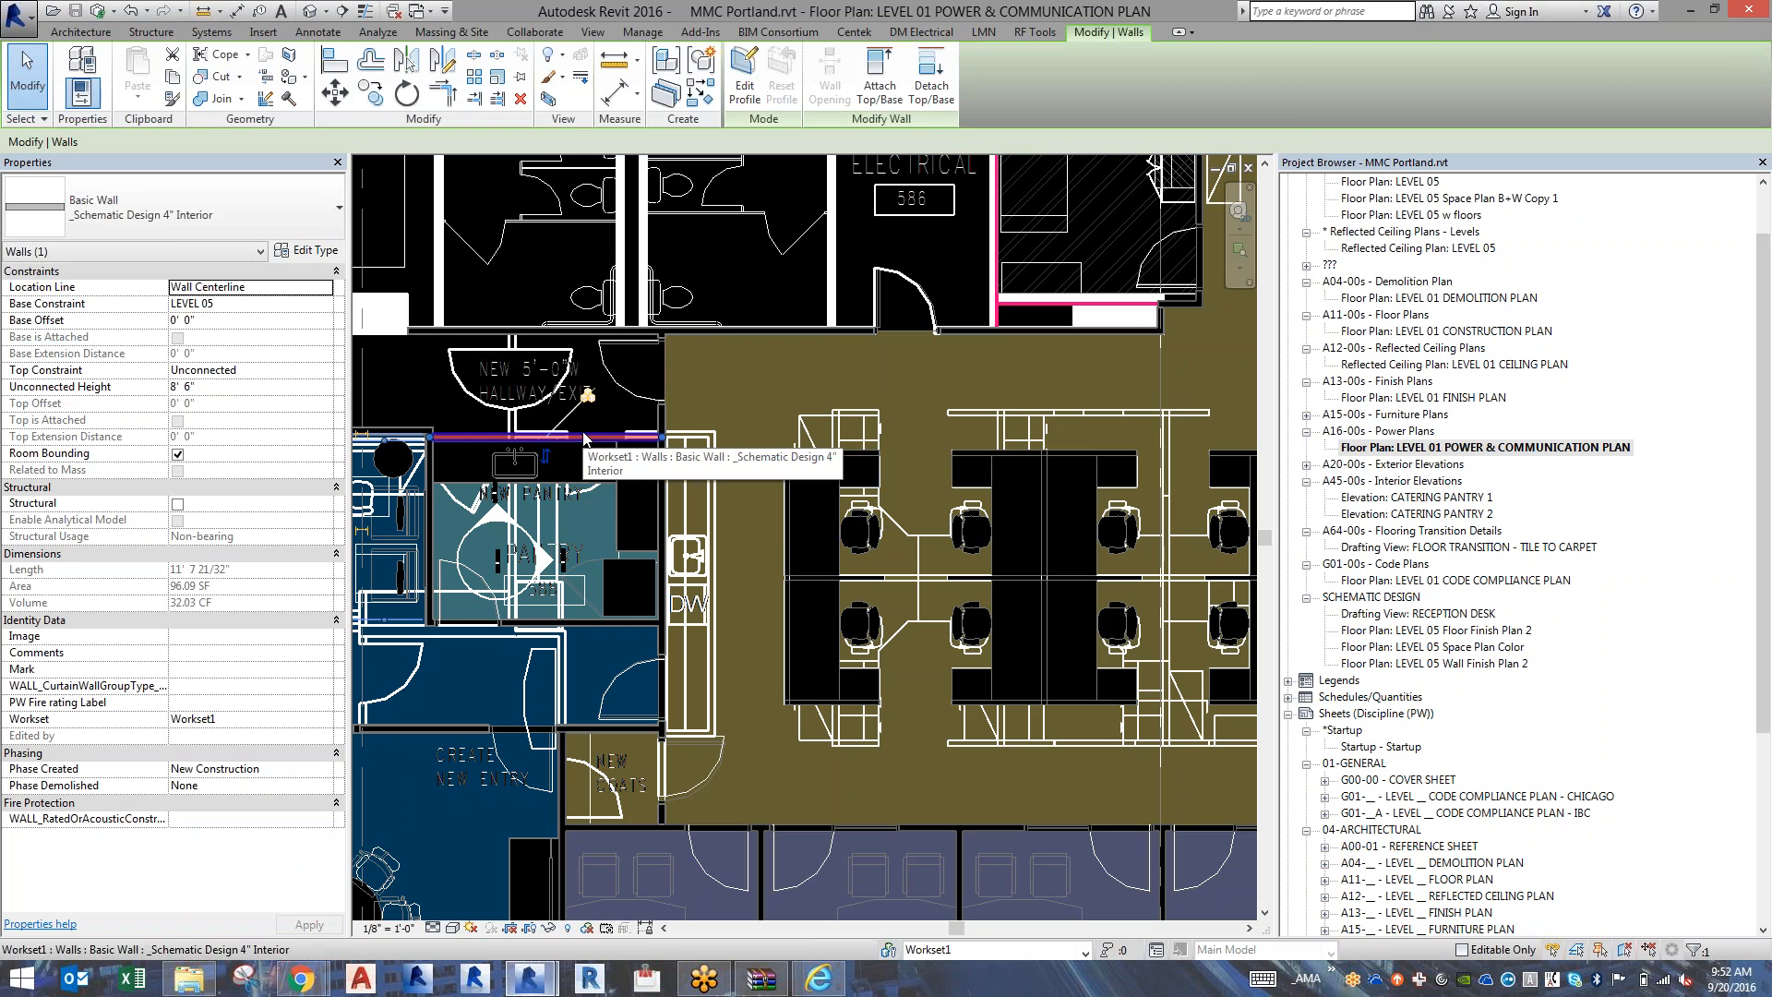
key(Escape)
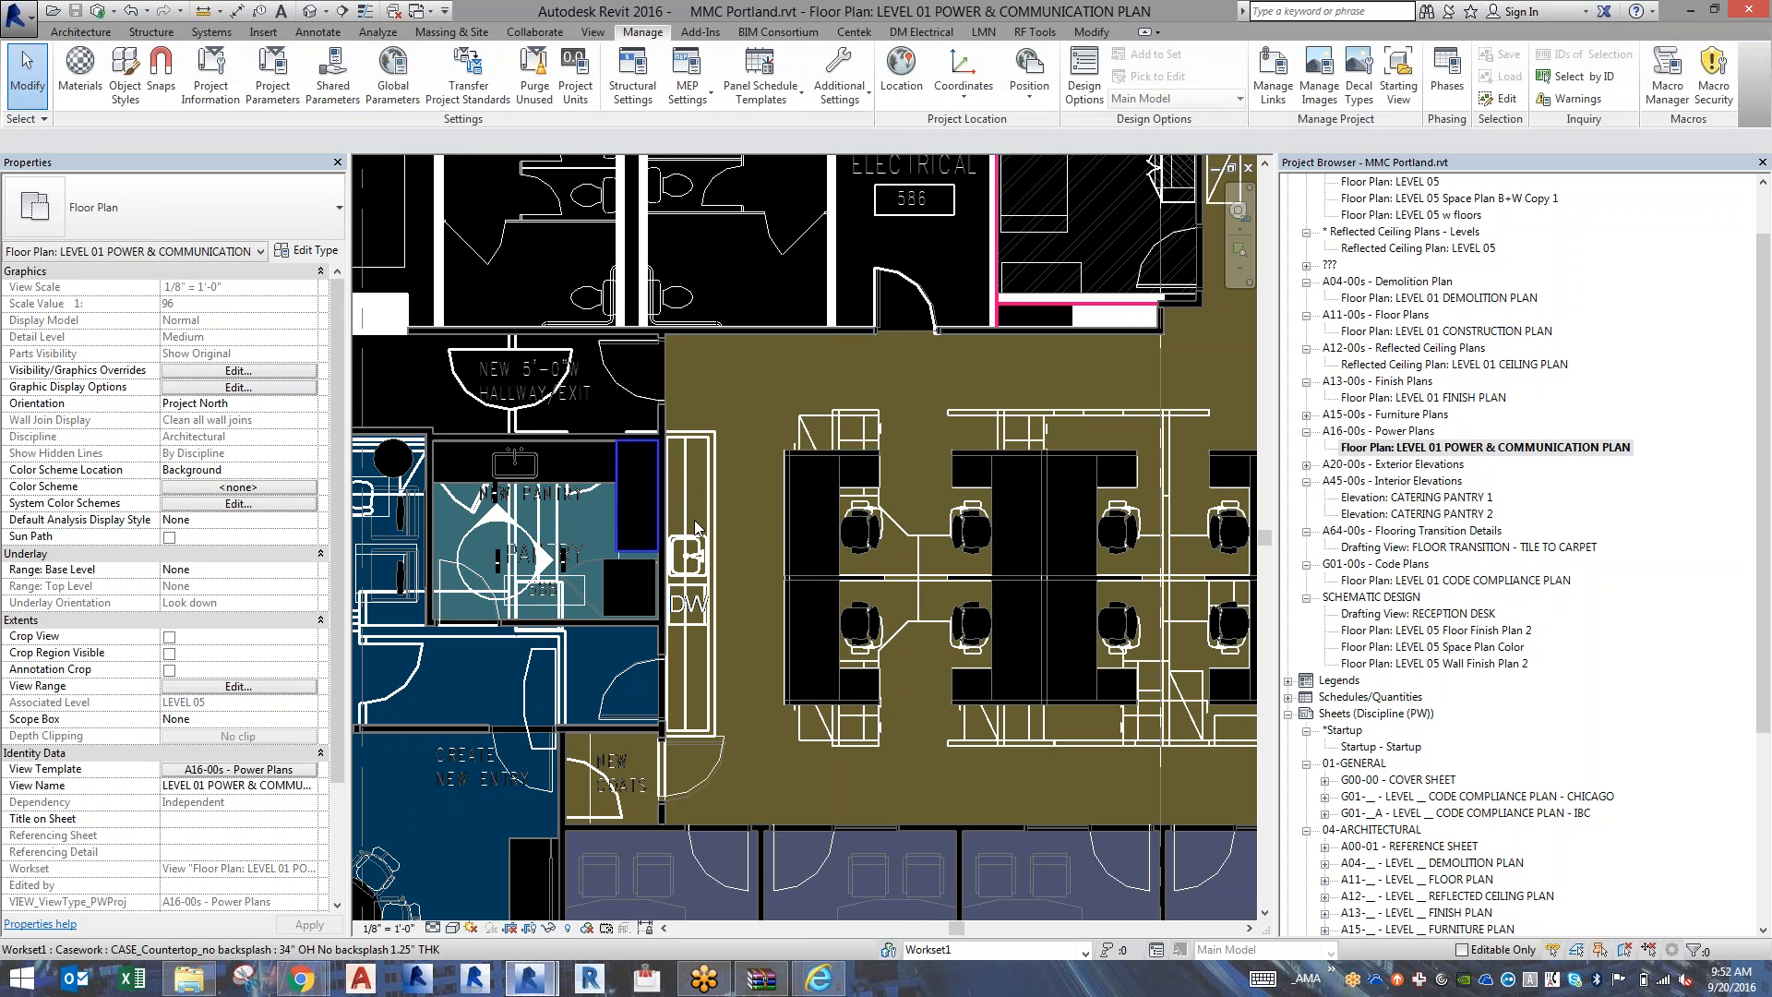
scroll(794, 554, up, 3)
scroll(794, 557, down, 5)
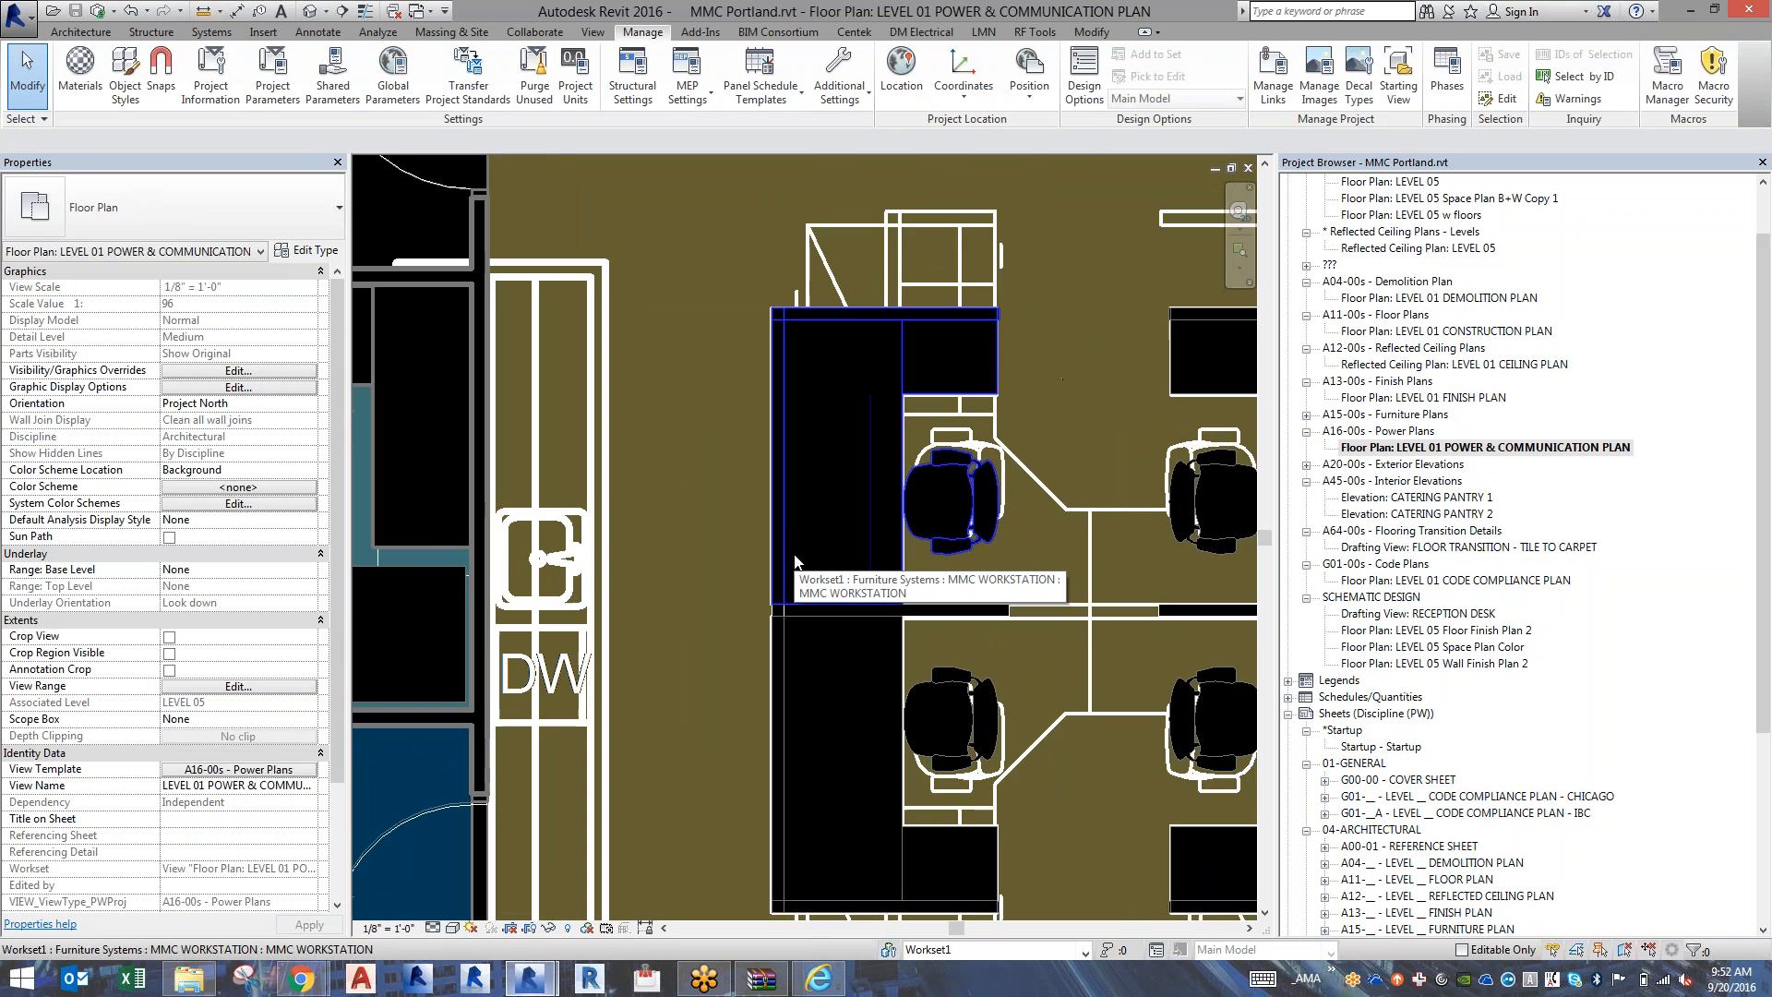
scroll(795, 557, down, 5)
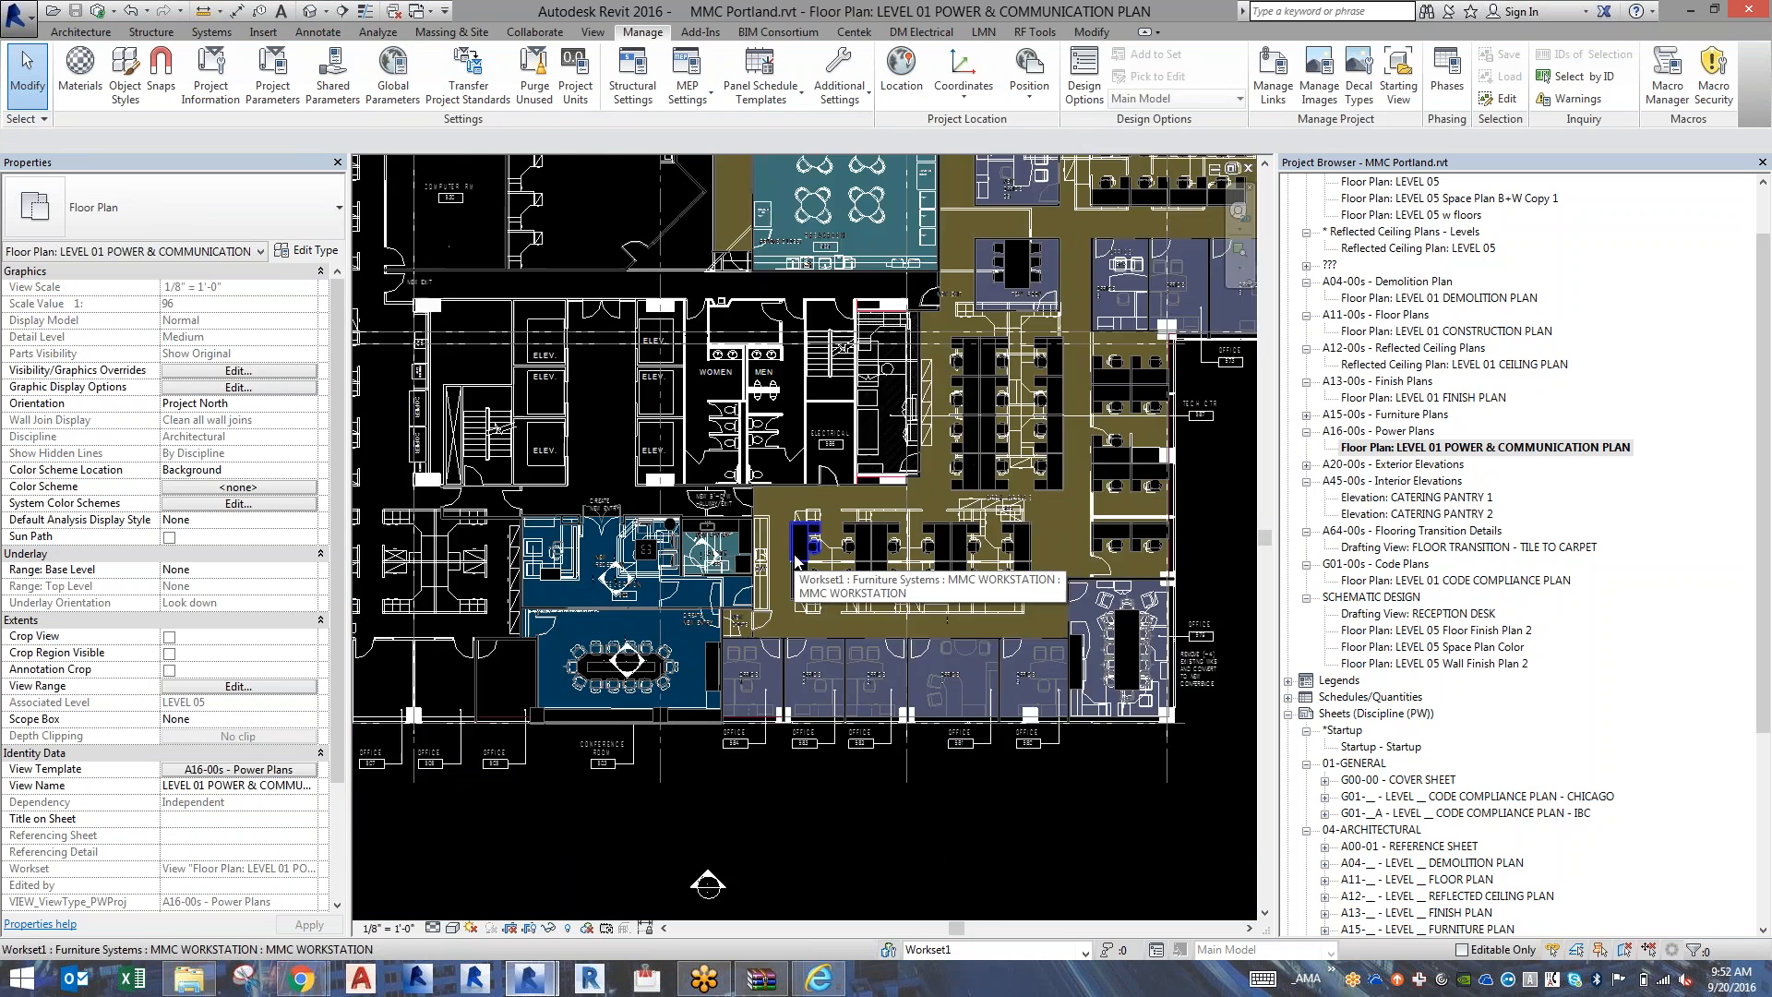
scroll(794, 557, down, 1)
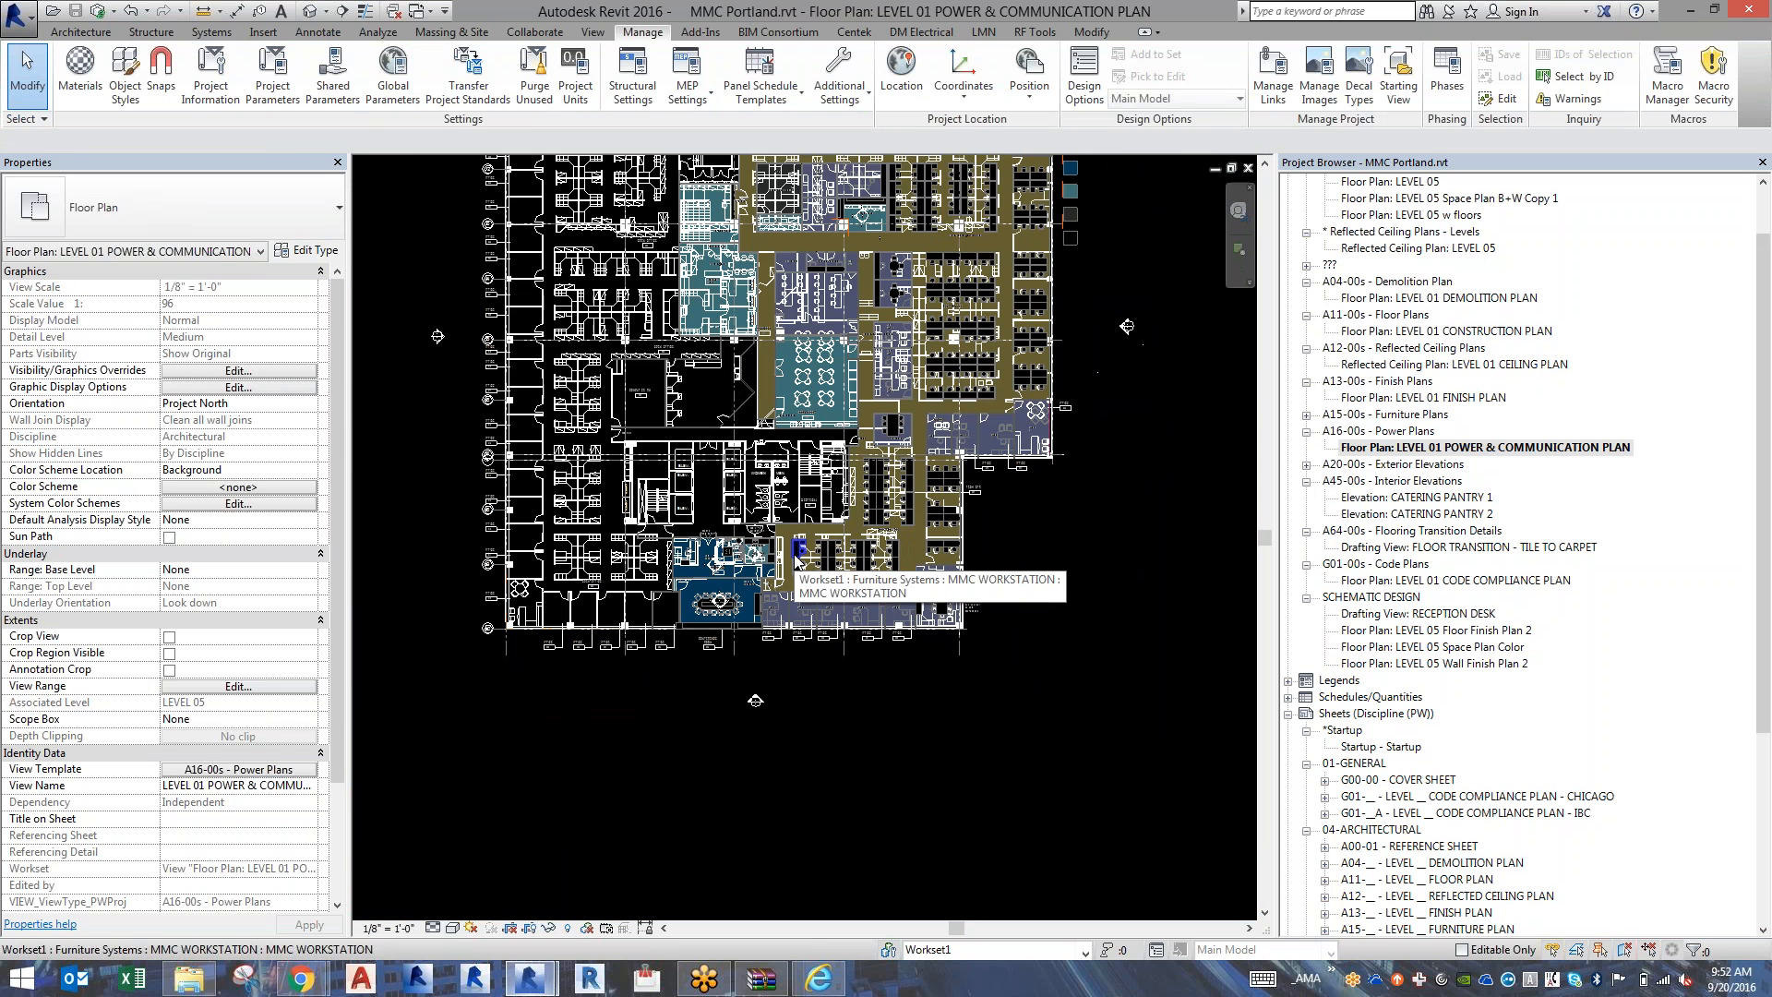
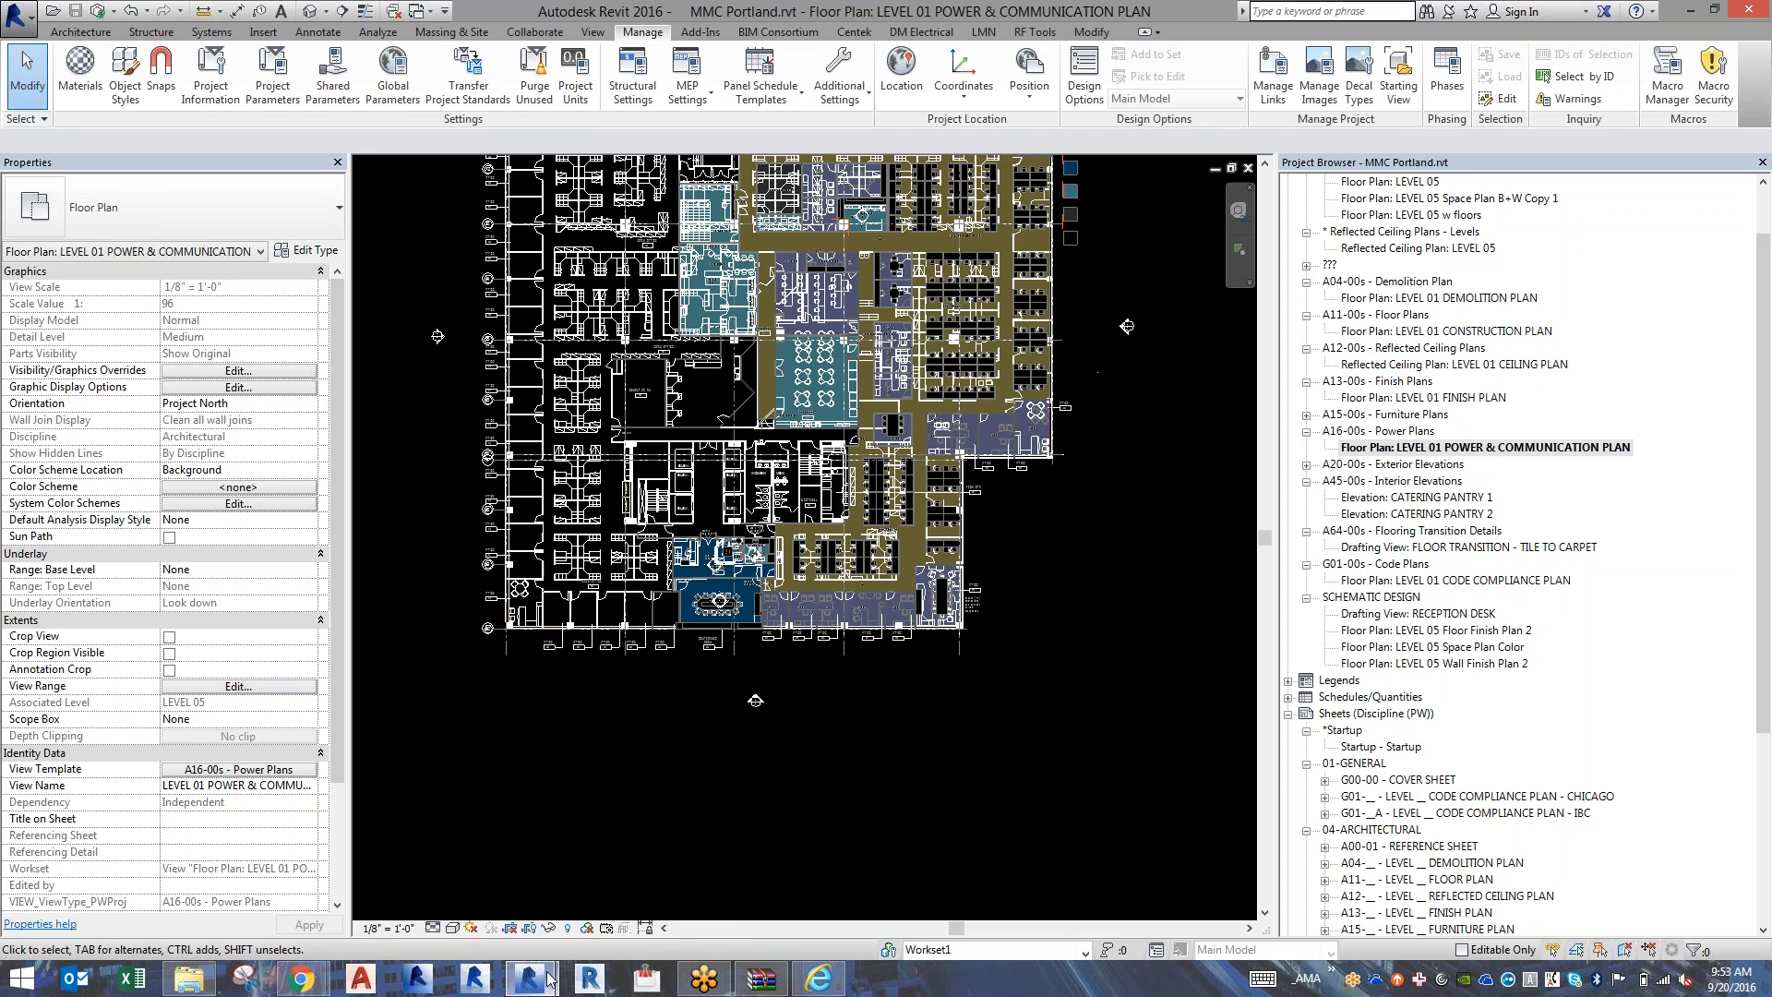
Switch to File Explorer and create a folder named x-Navisworks in the MMC Portland project's DWGs folder.
mouse_move(547, 978)
mouse_move(1765, 480)
mouse_down()
mouse_move(1763, 766)
mouse_move(1764, 452)
mouse_up()
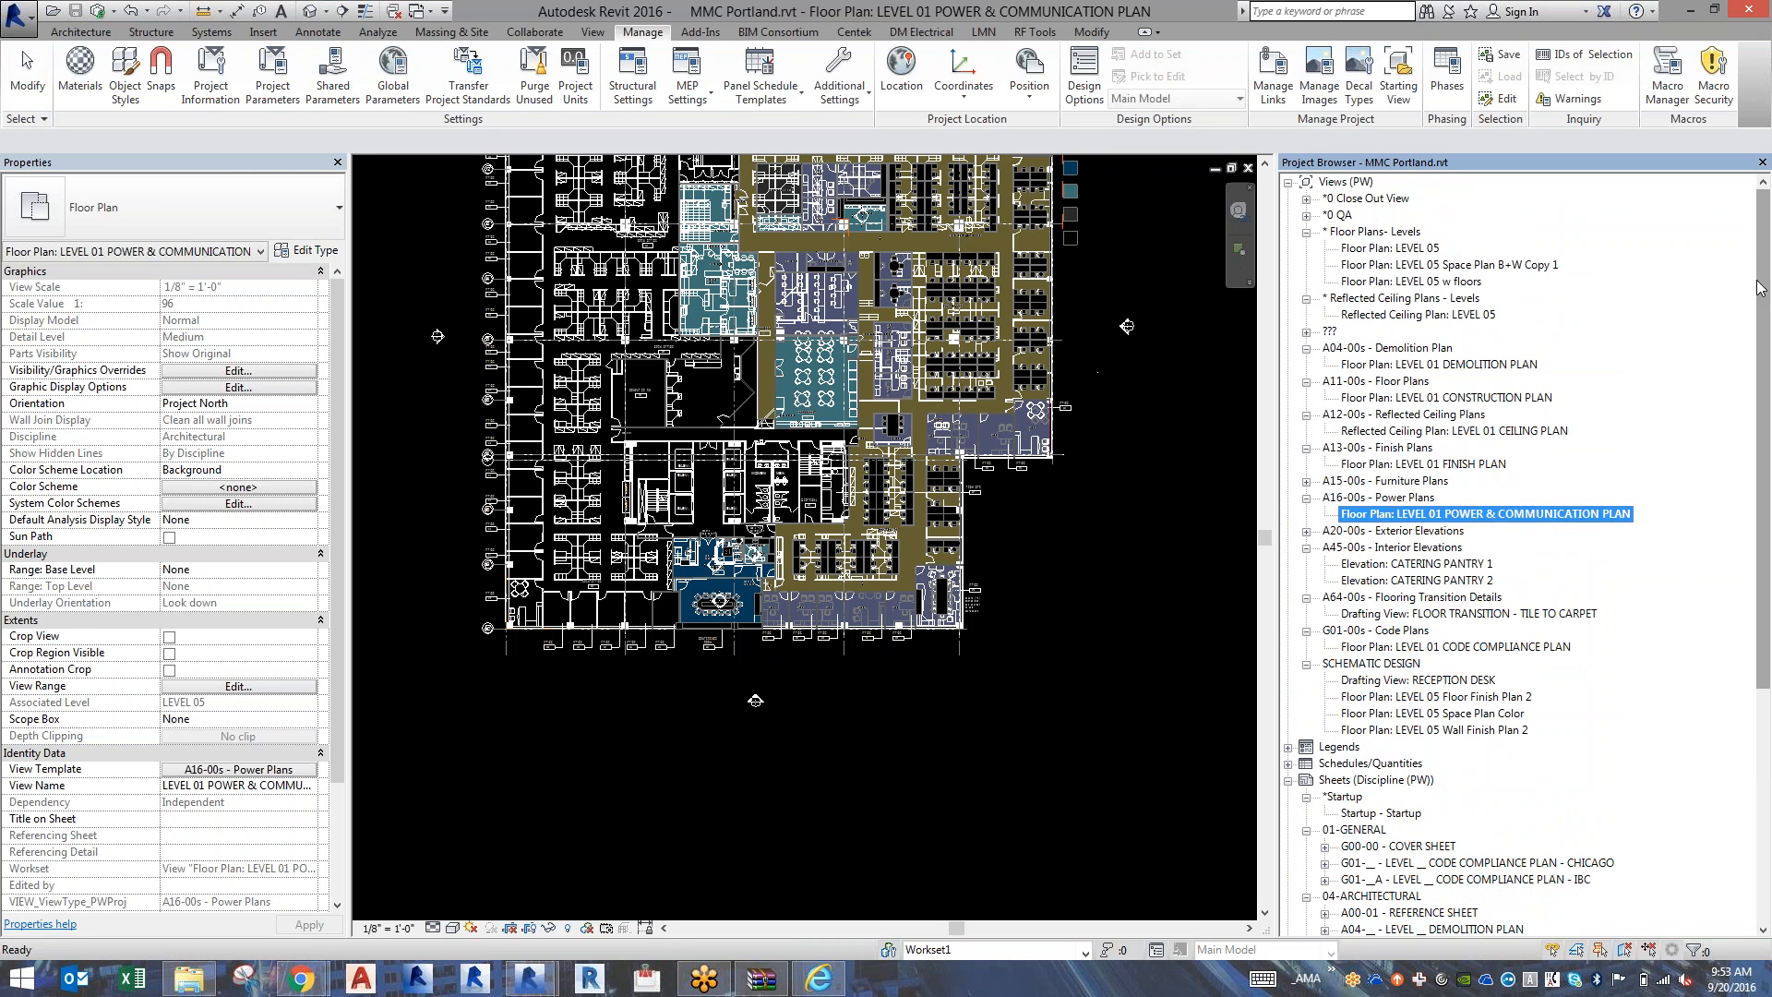
click(189, 980)
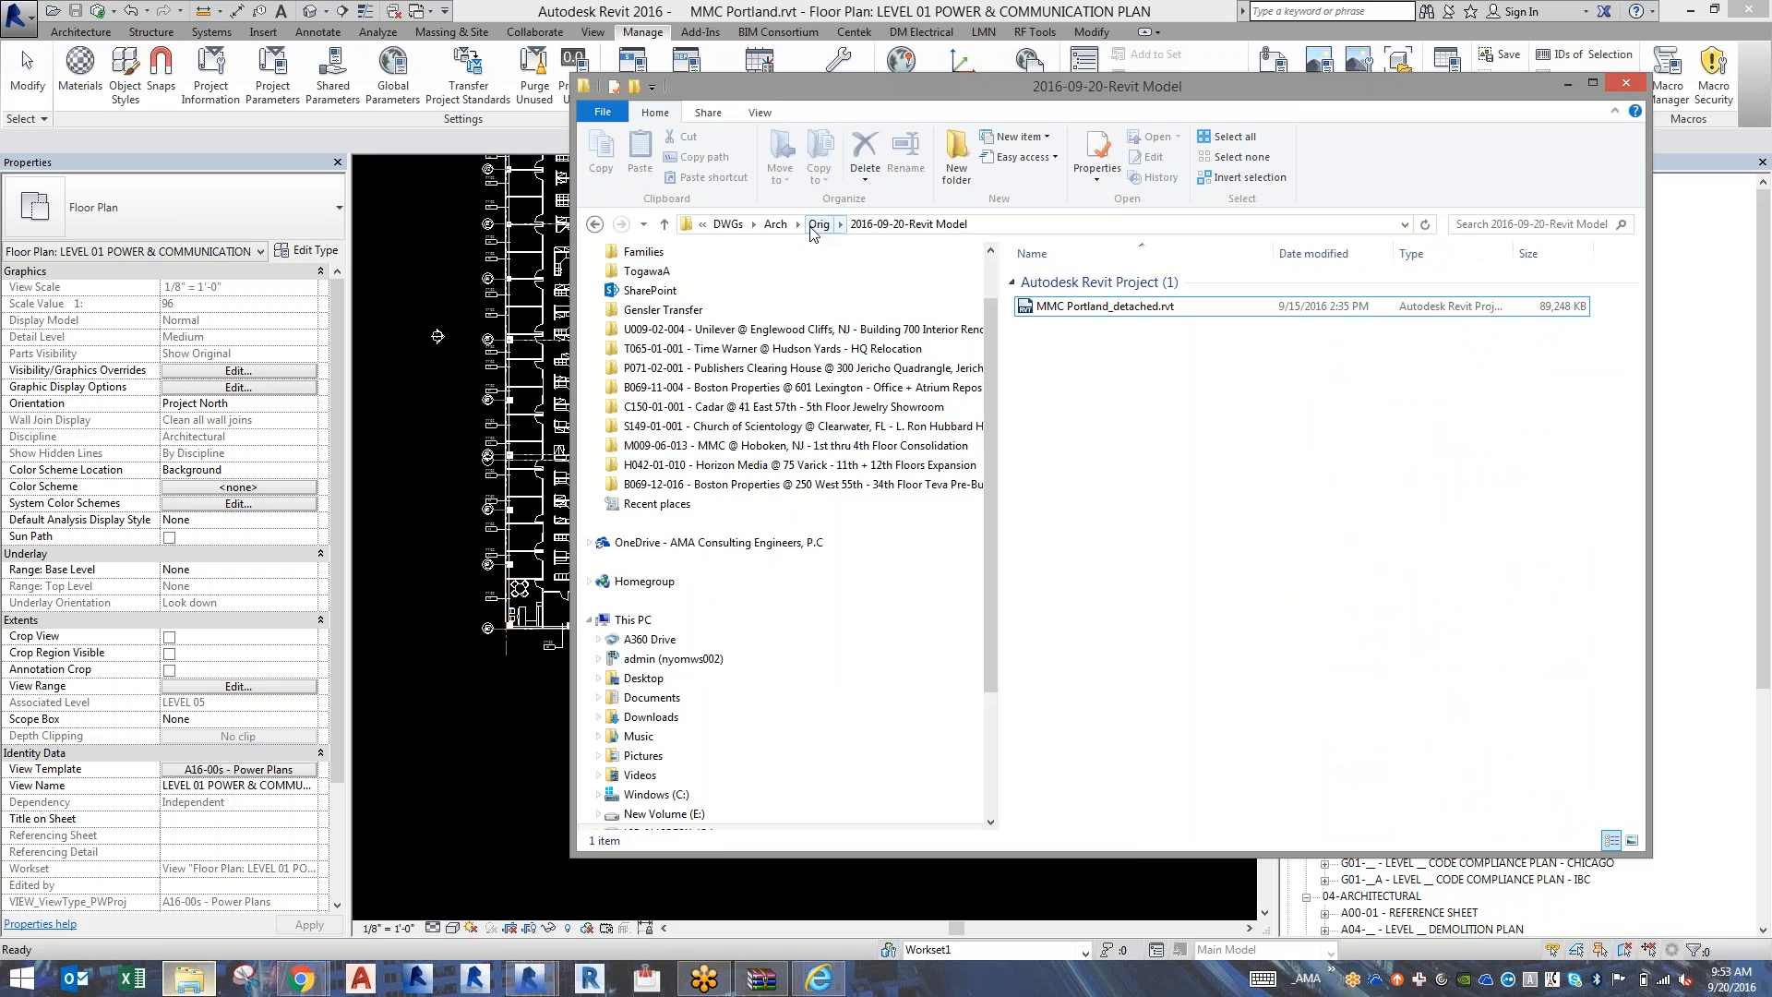
click(728, 224)
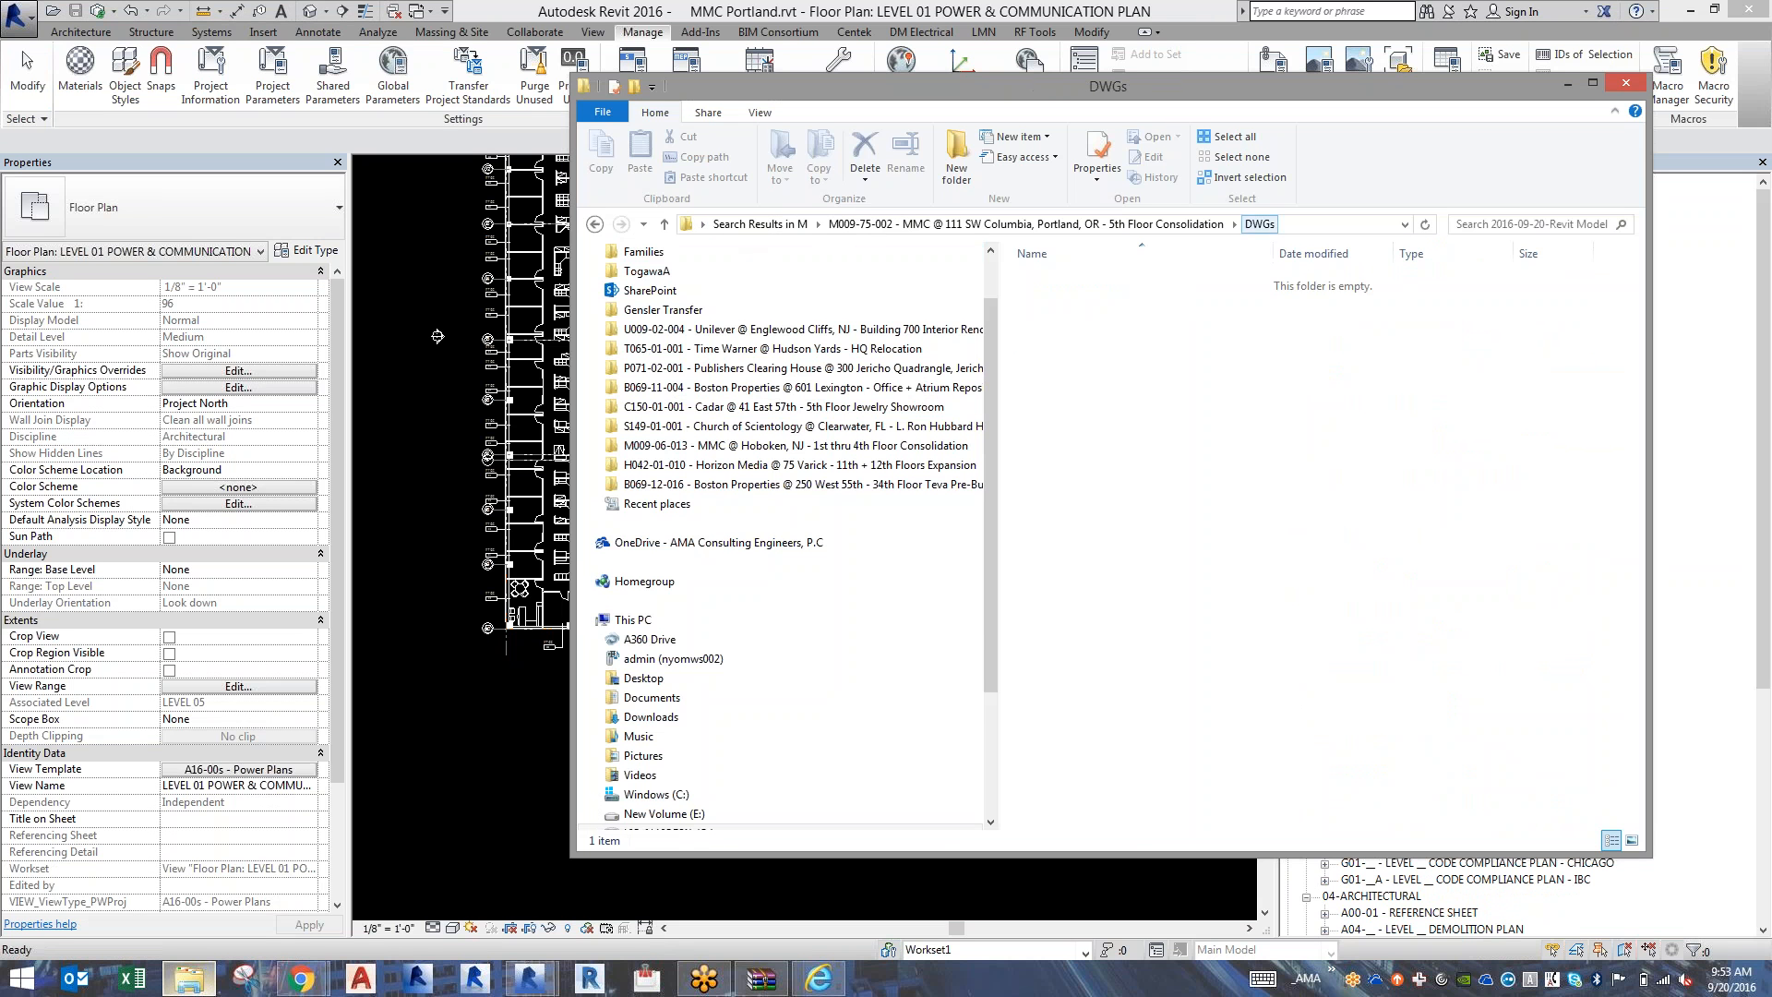
right_click(1136, 635)
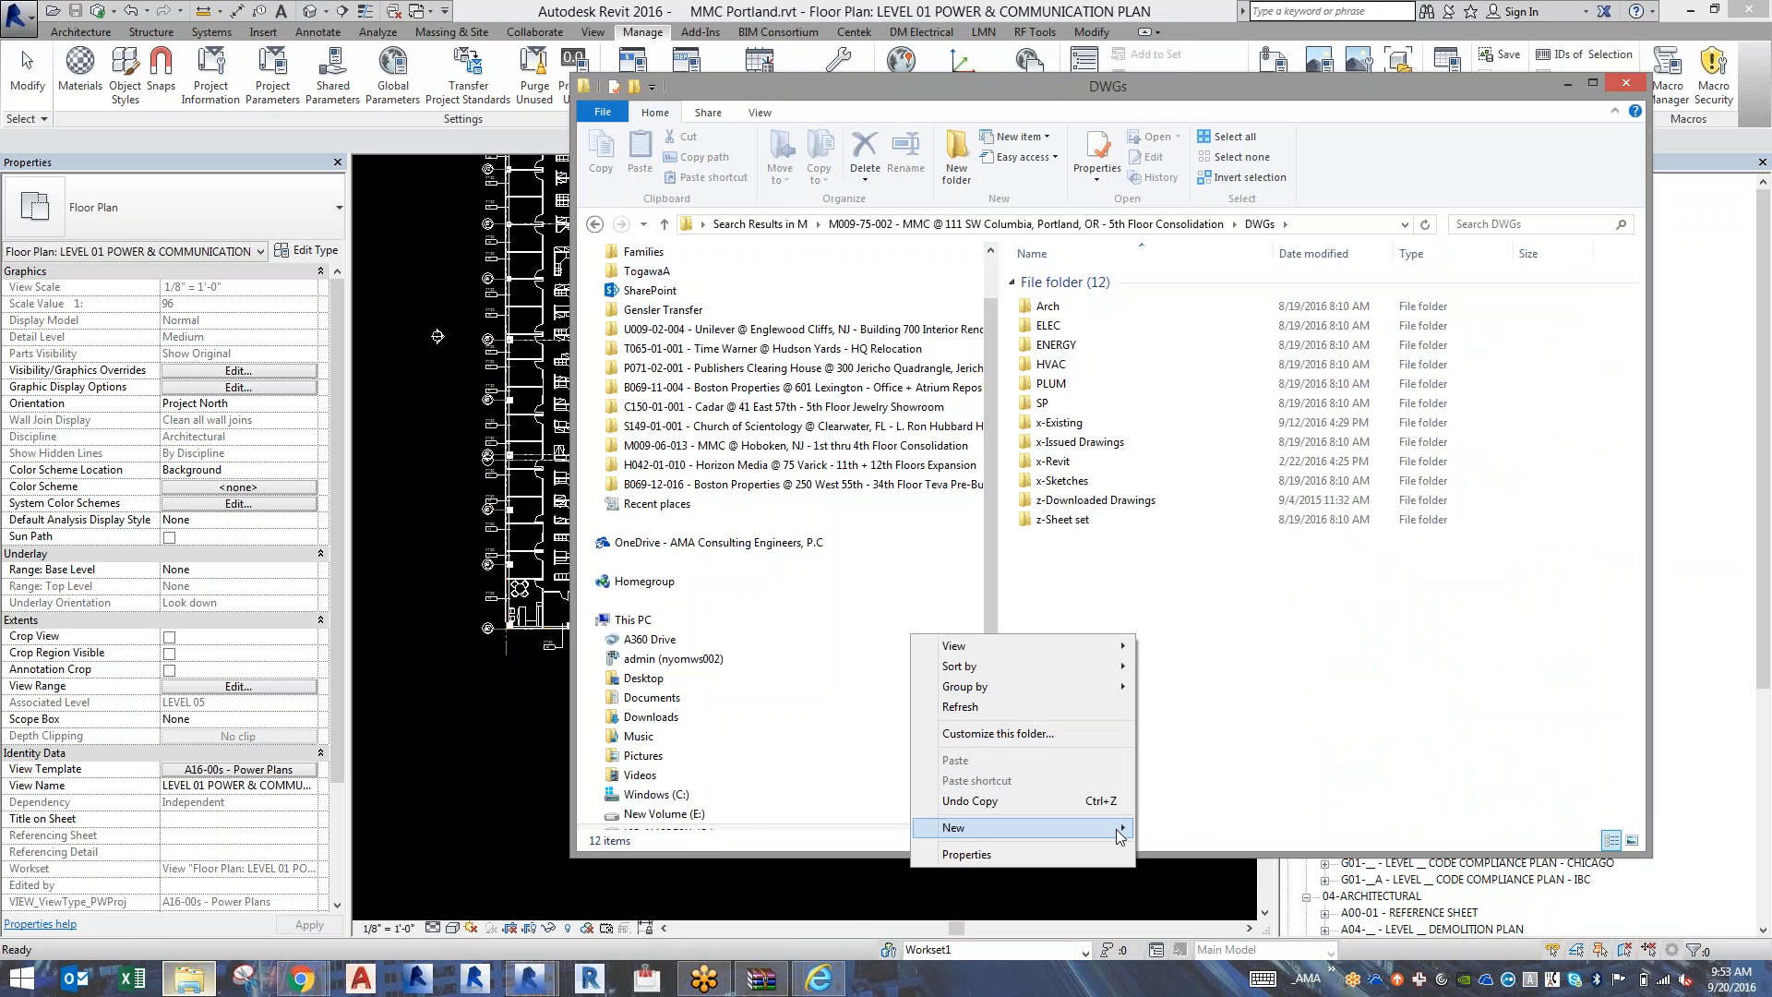
mouse_move(1116, 829)
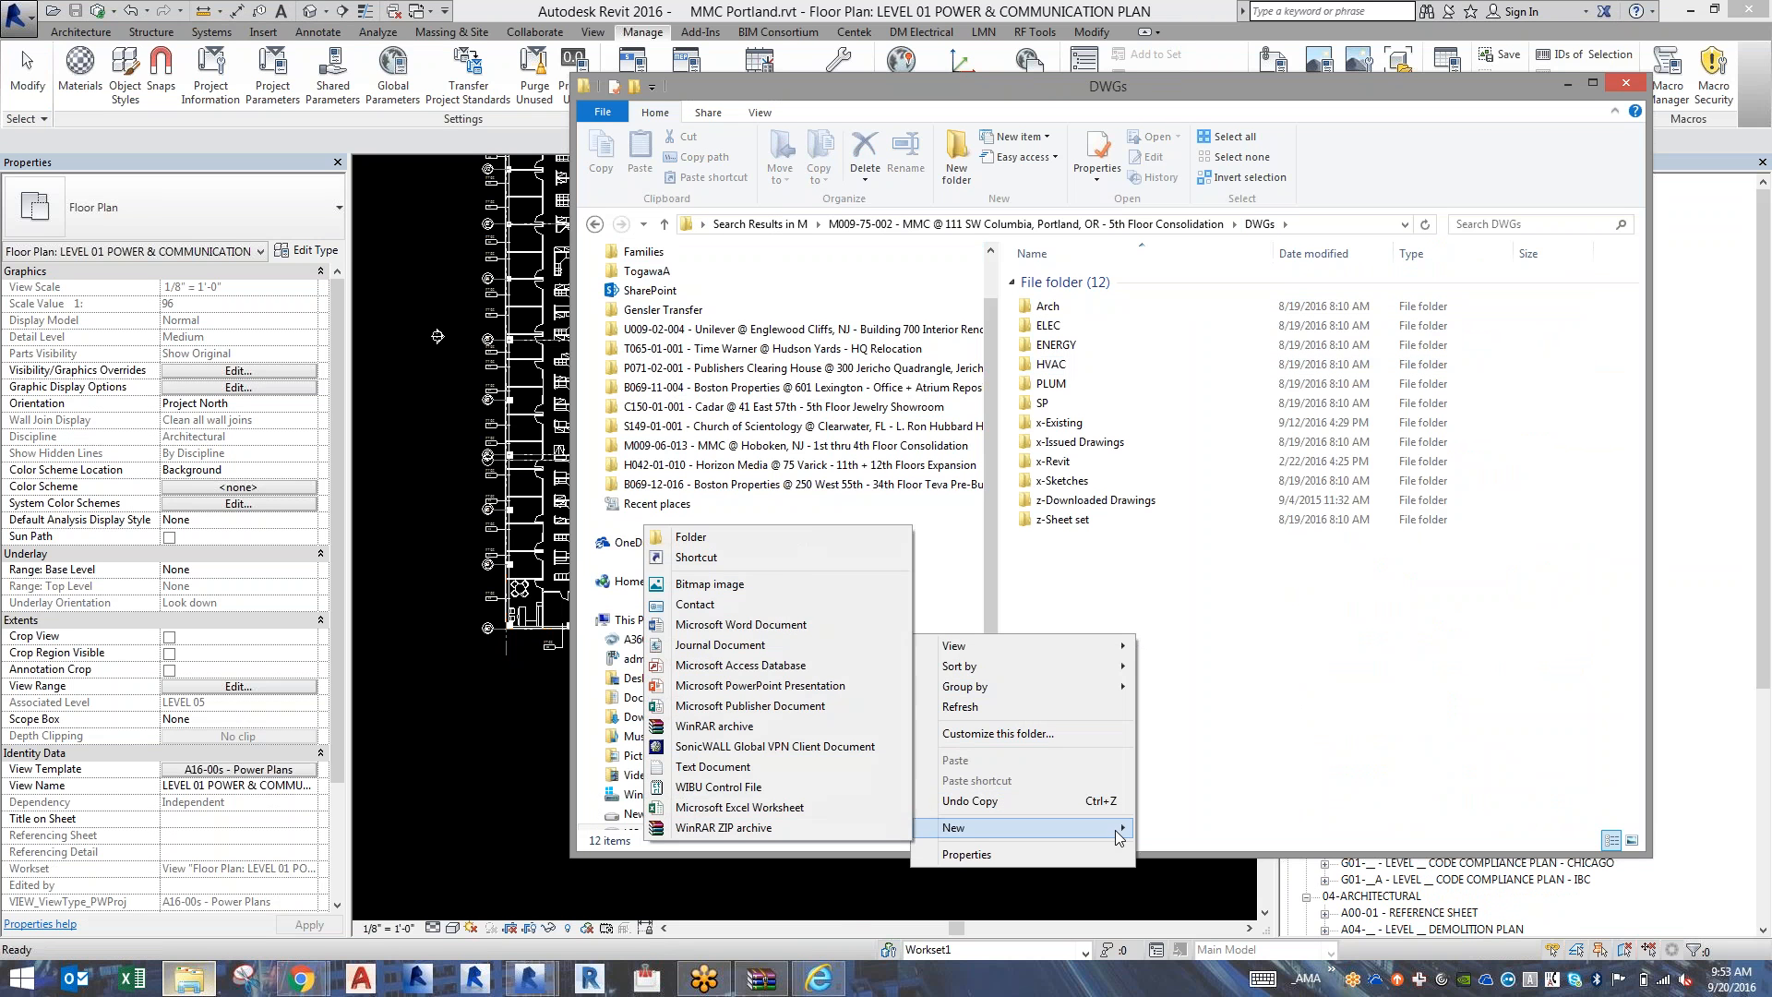
click(781, 538)
text(xf)
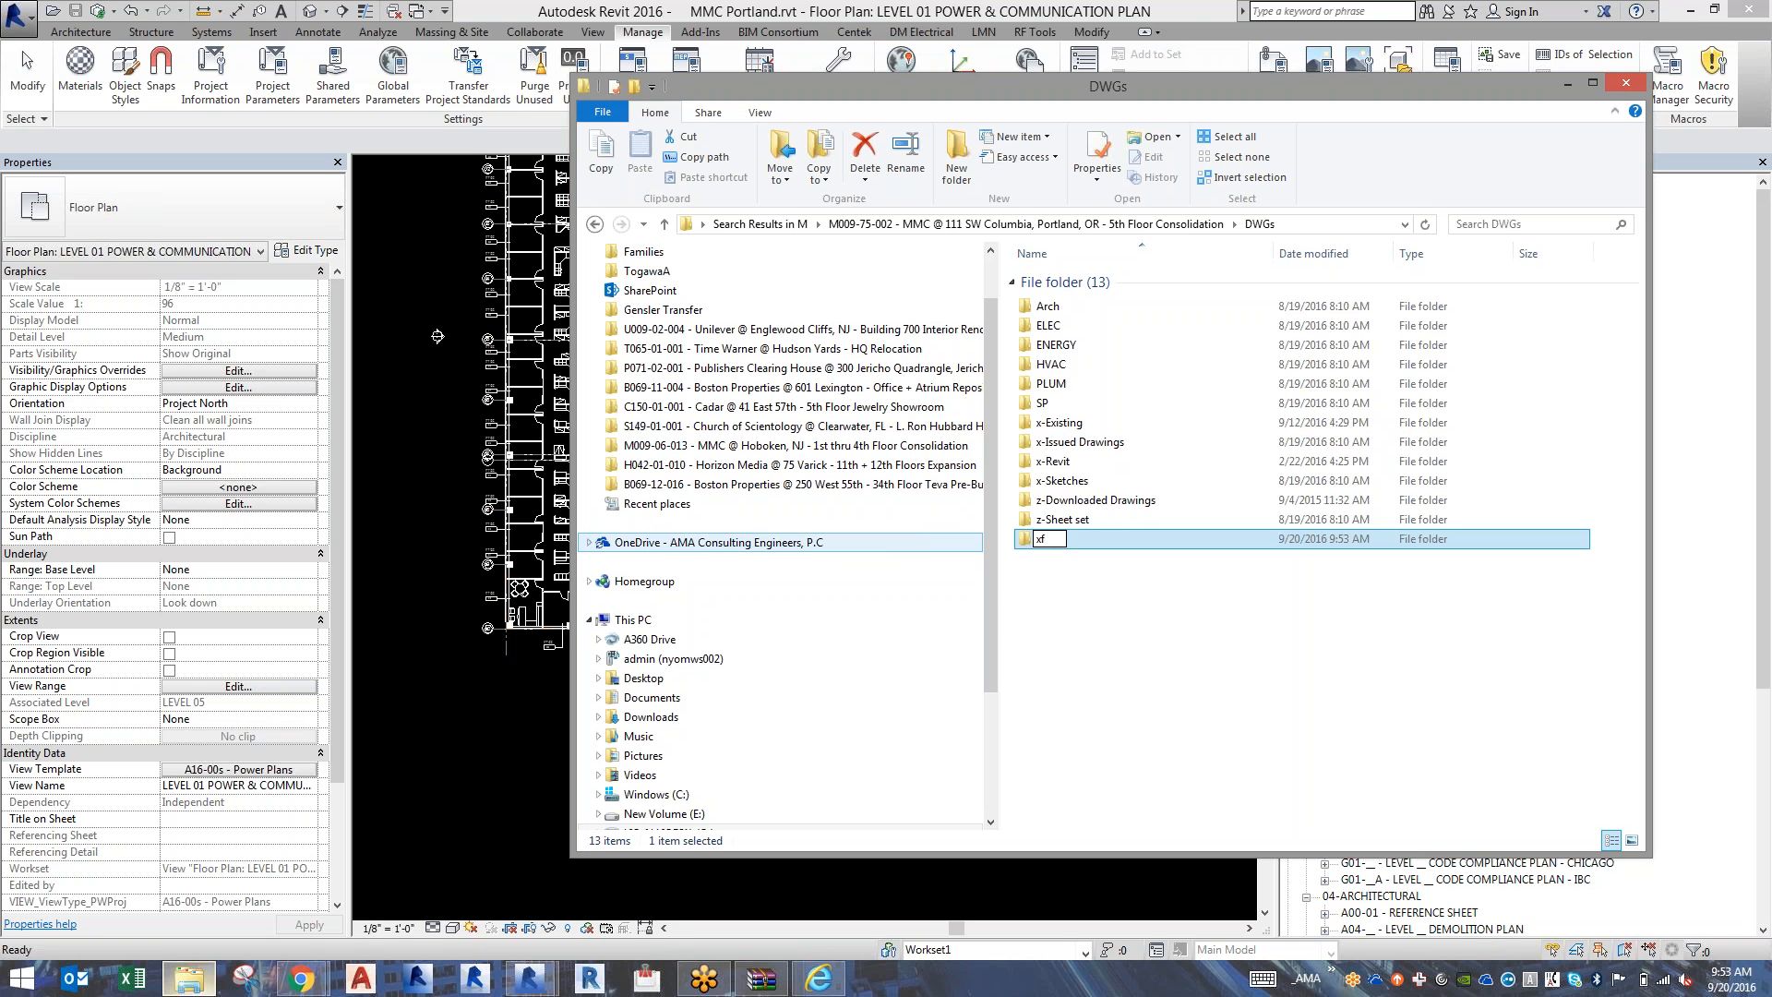
key(BackSpace)
text(-Navisworks)
key(Return)
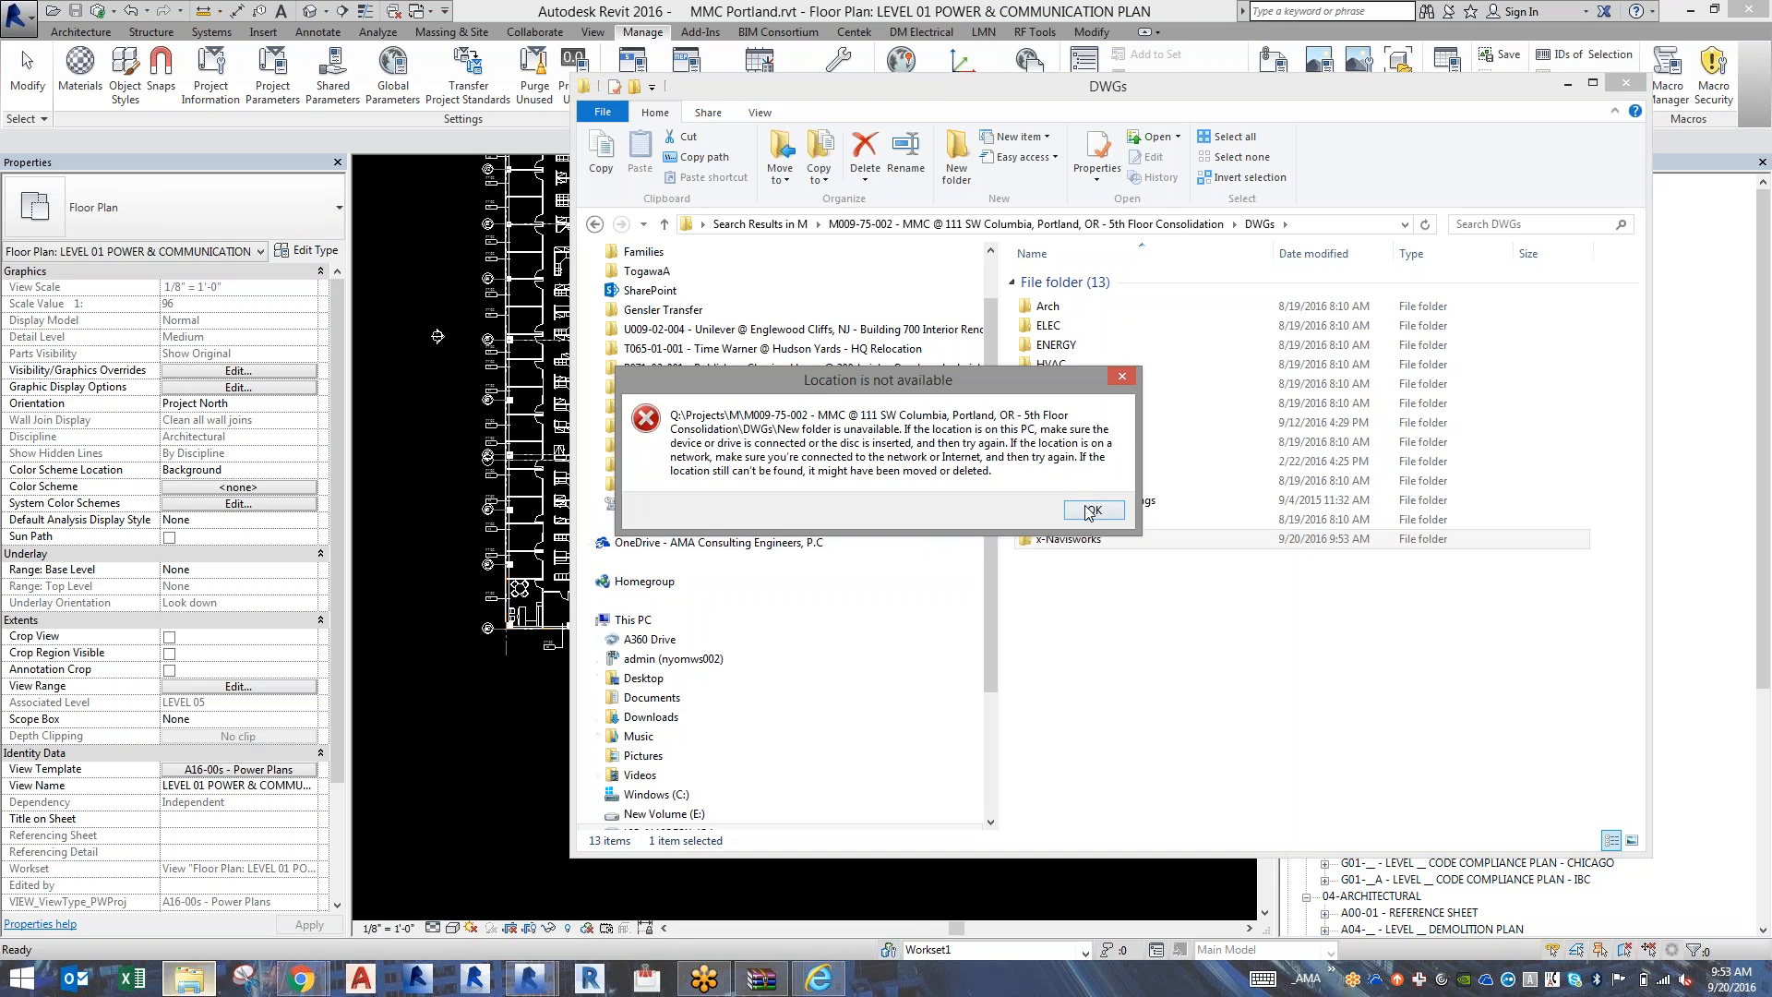
key(Return)
Create a subfolder named NWC inside the x-Navisworks folder.
double_click(1071, 539)
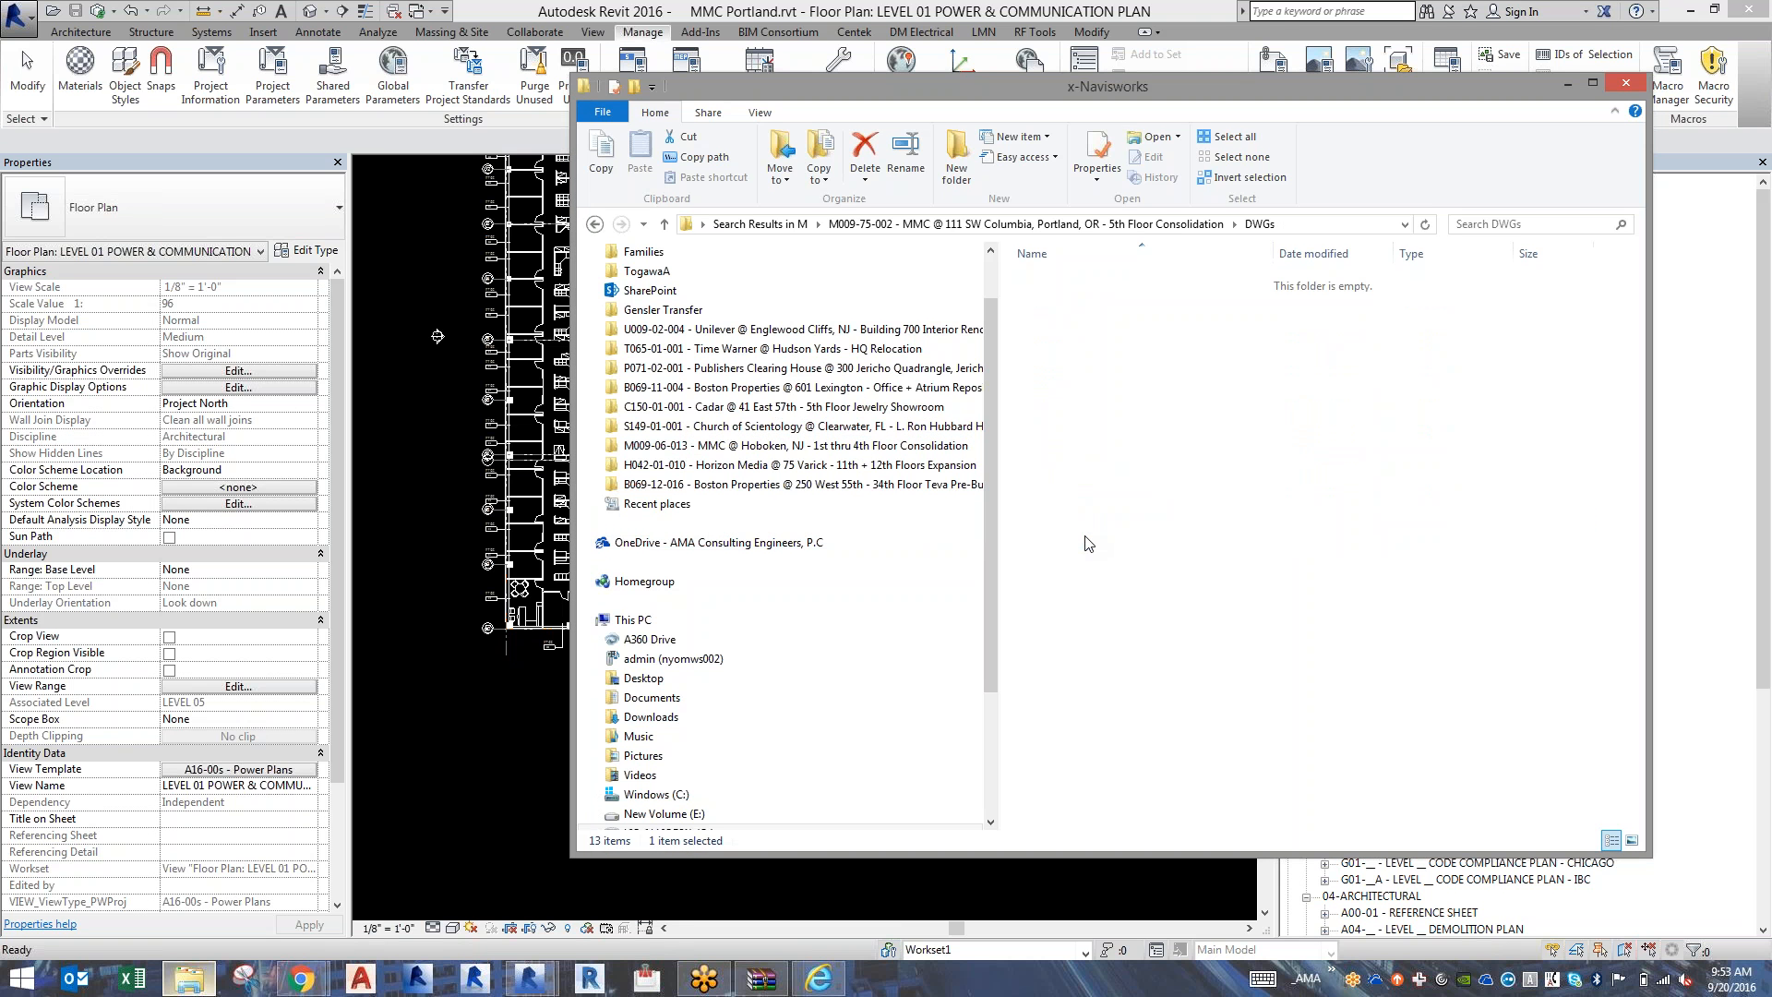
right_click(1086, 537)
mouse_move(1004, 733)
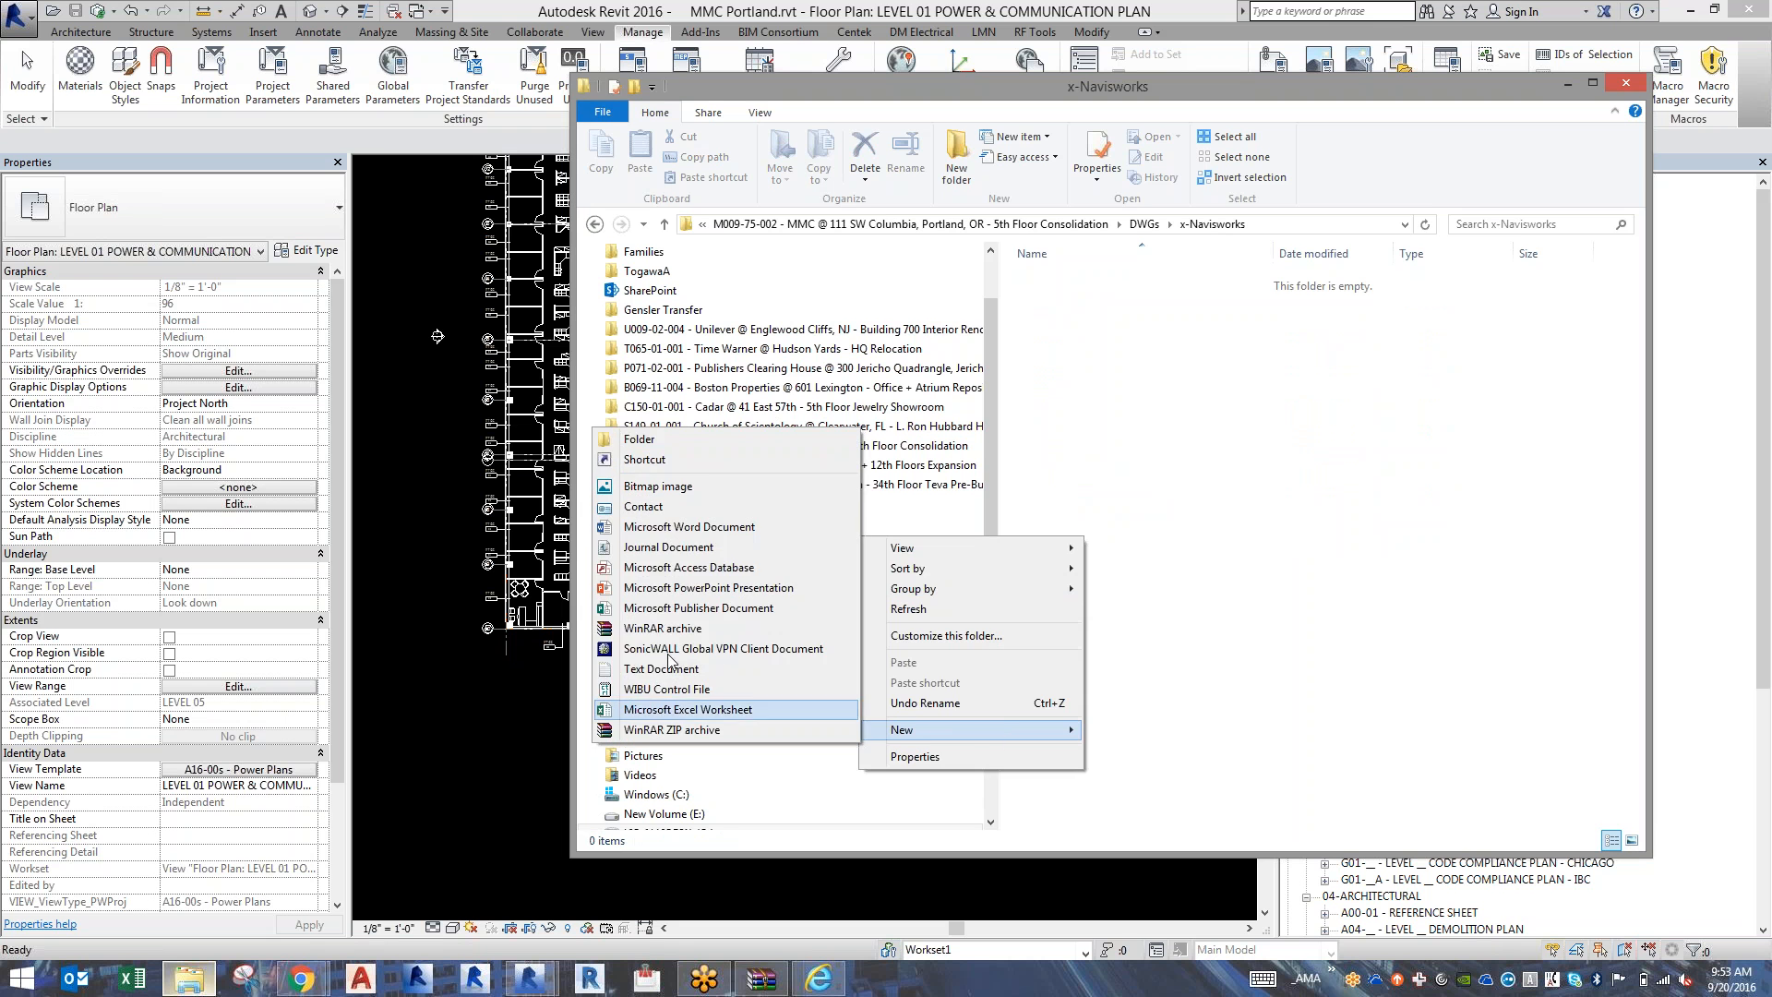
click(629, 440)
text(NWC)
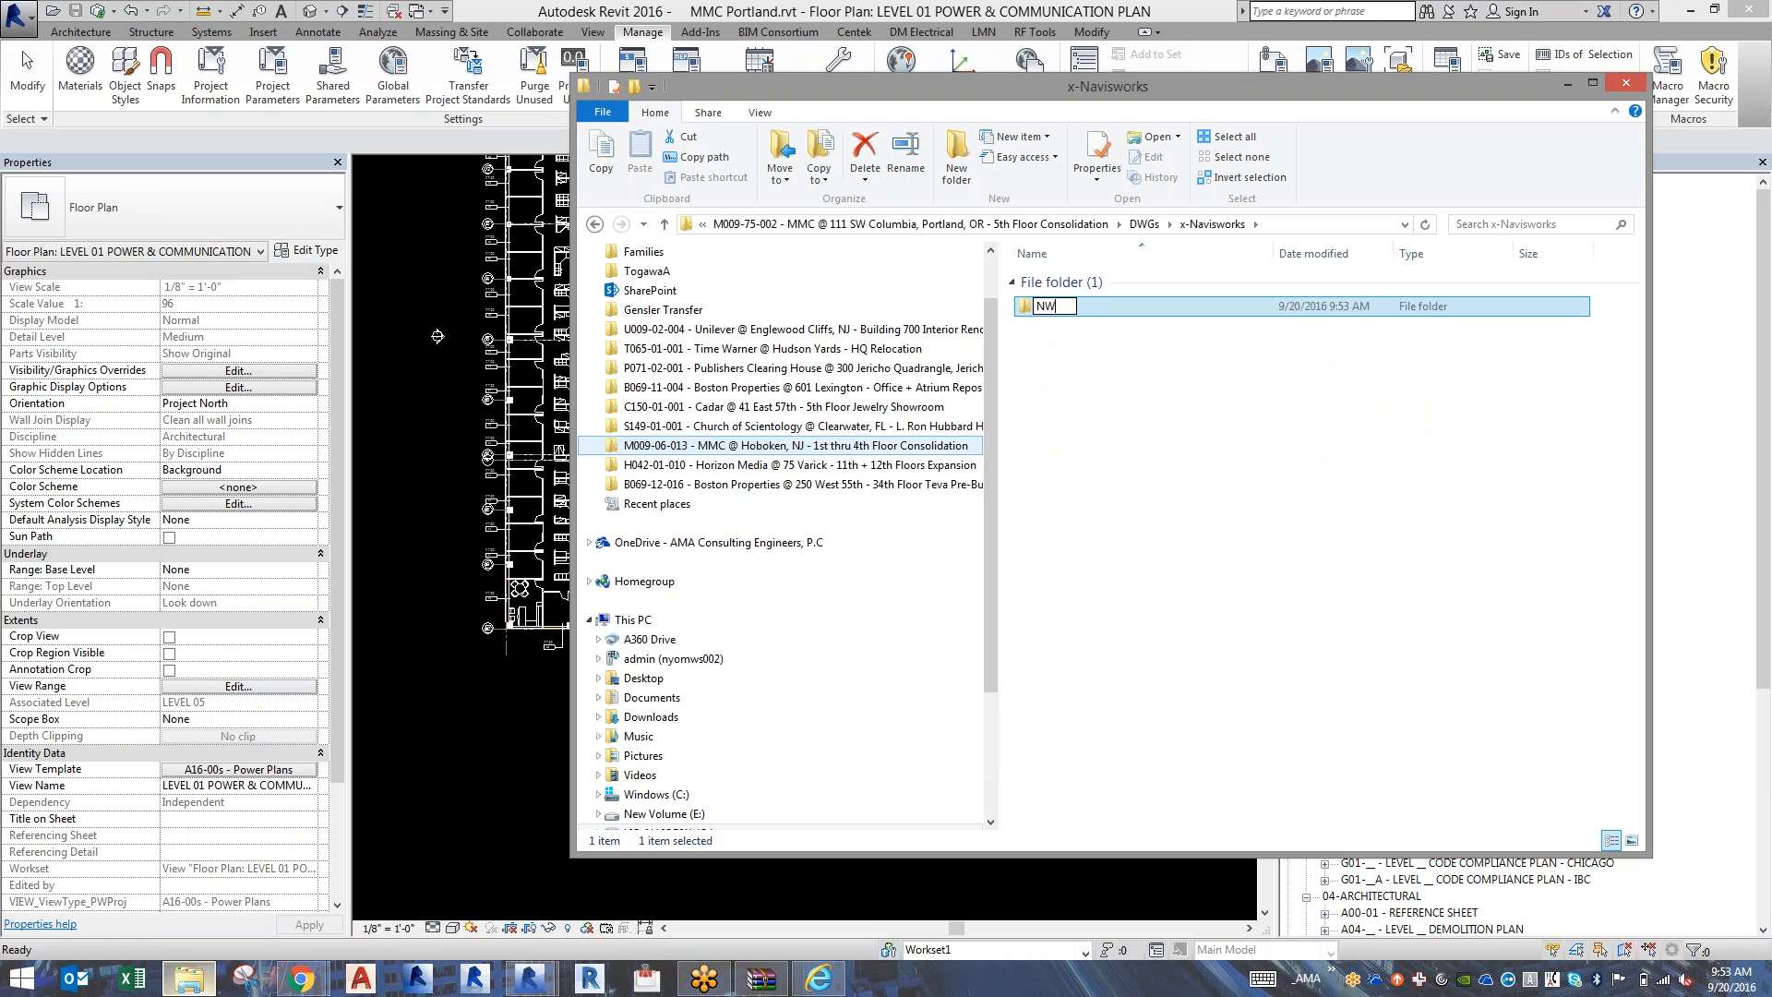
key(Return)
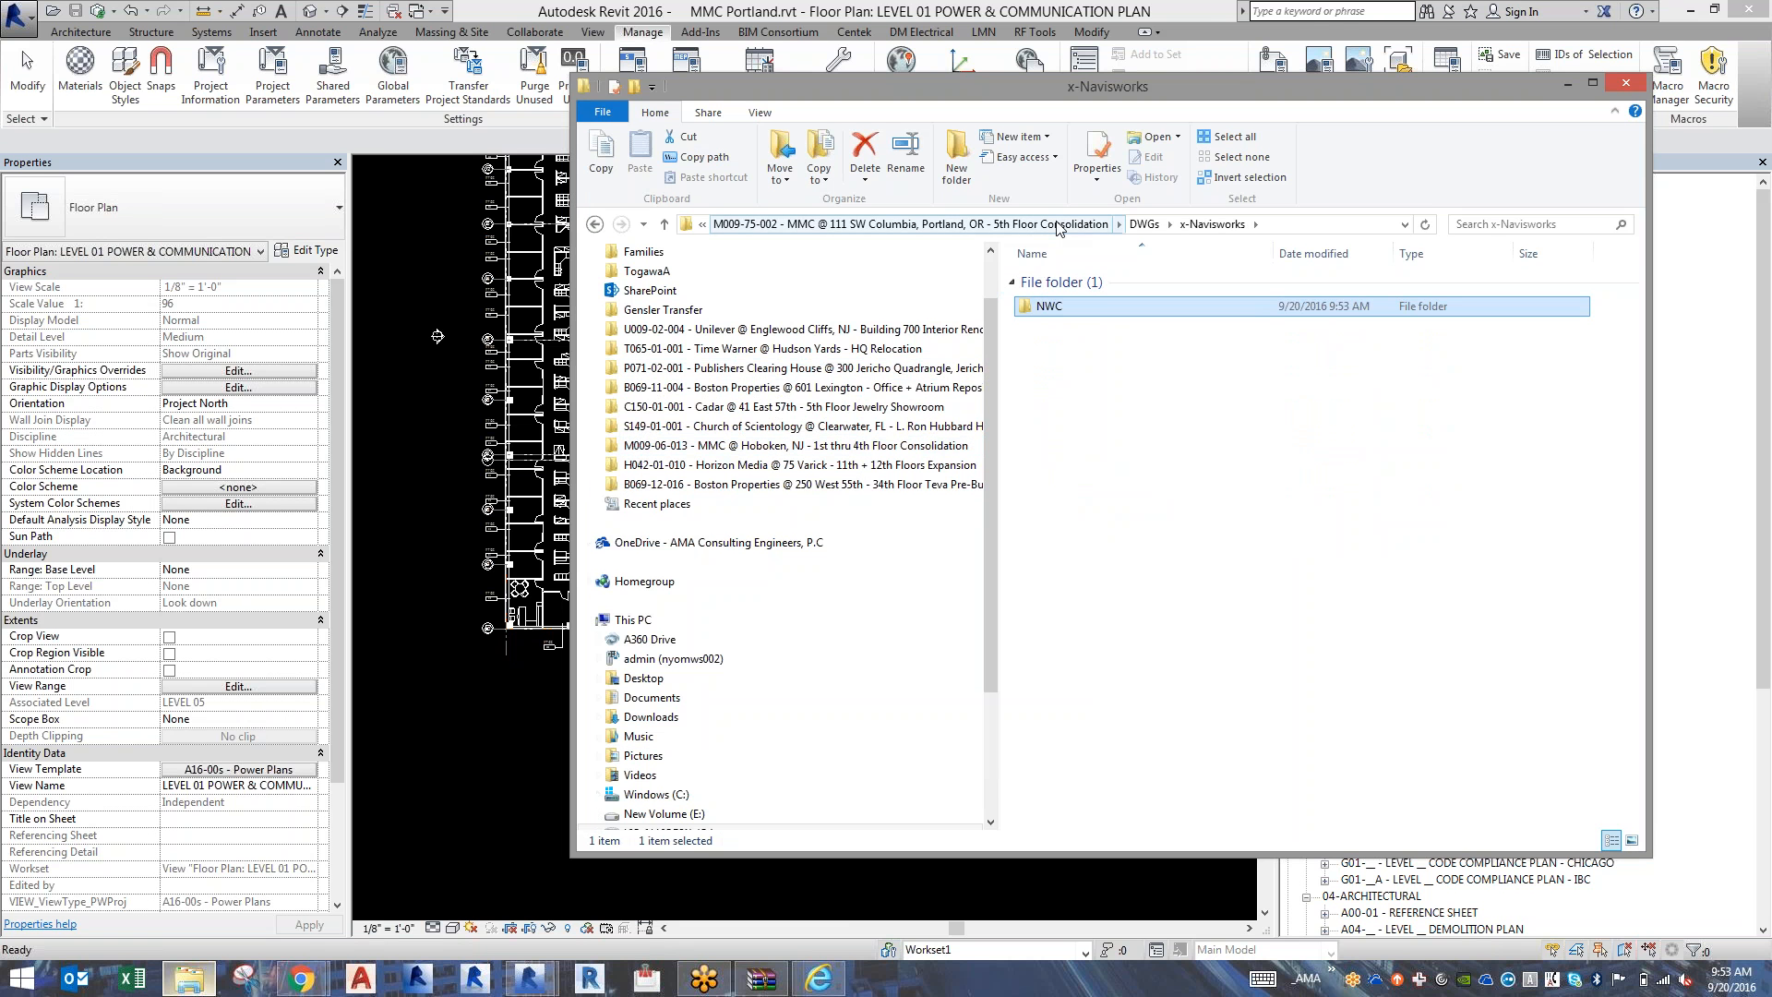
Copy MMC Portland_detached.rvt from Arch > Orig > 2016-09-20-Revit Model into the x-Navisworks > NWC folder.
click(1143, 225)
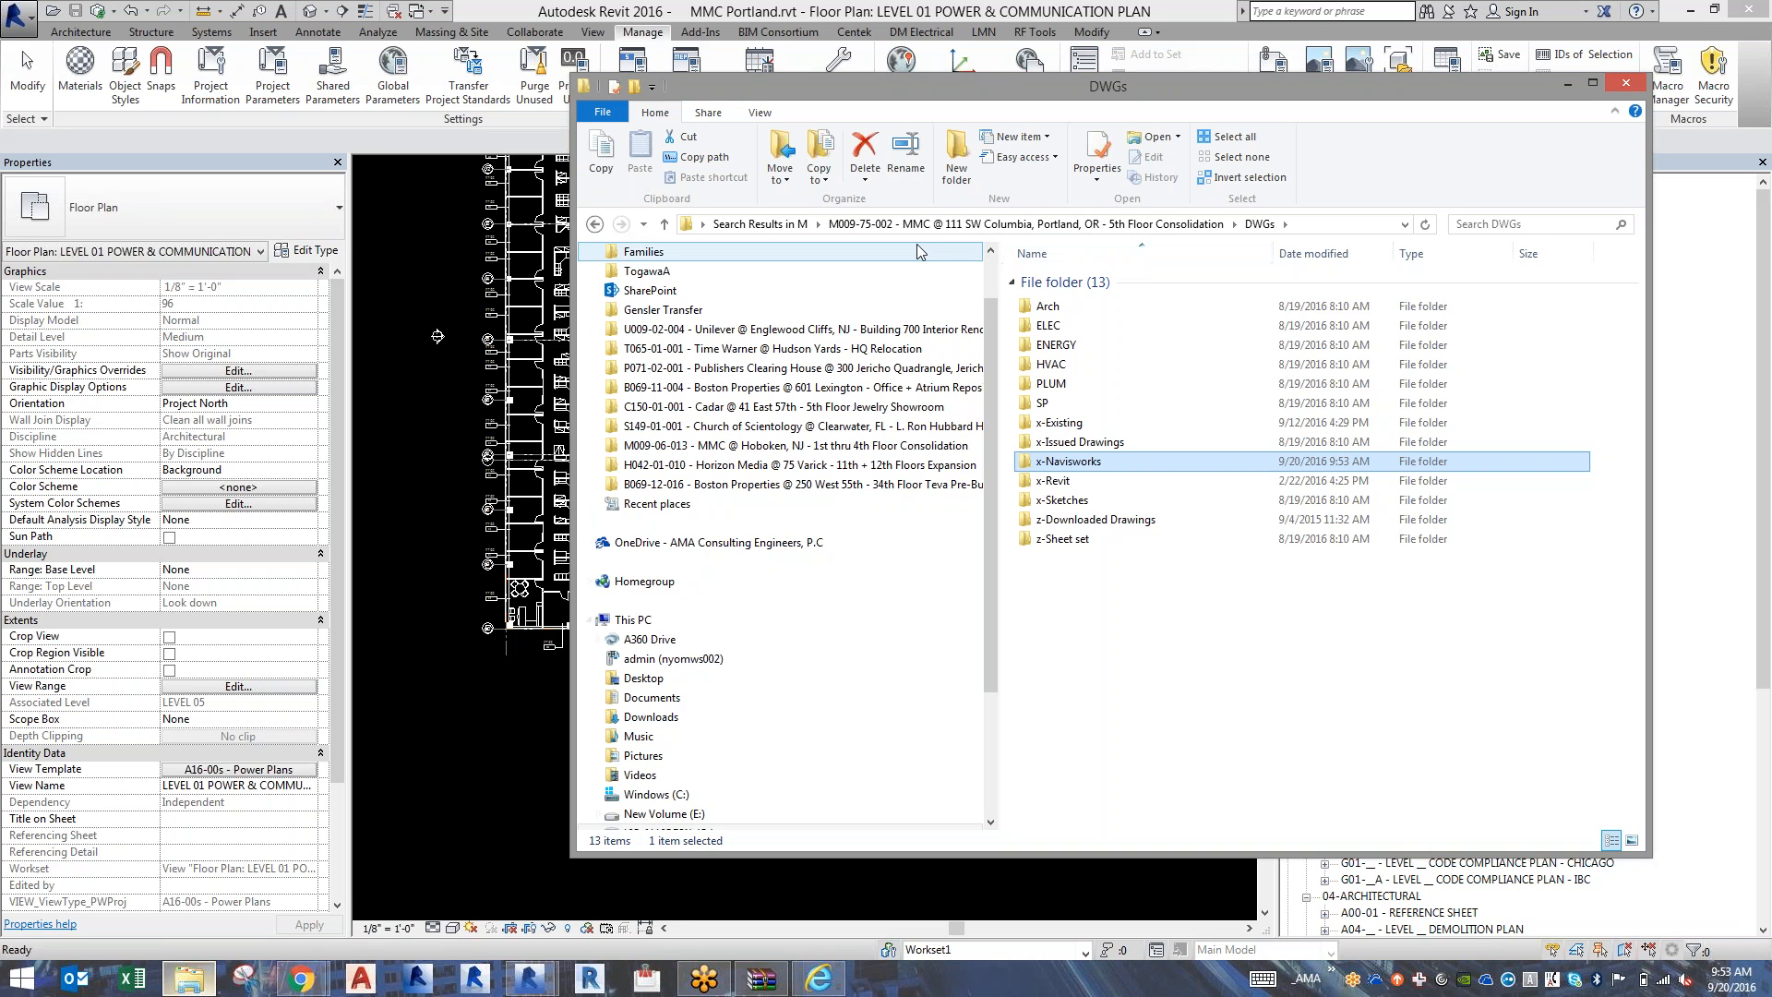
double_click(1045, 308)
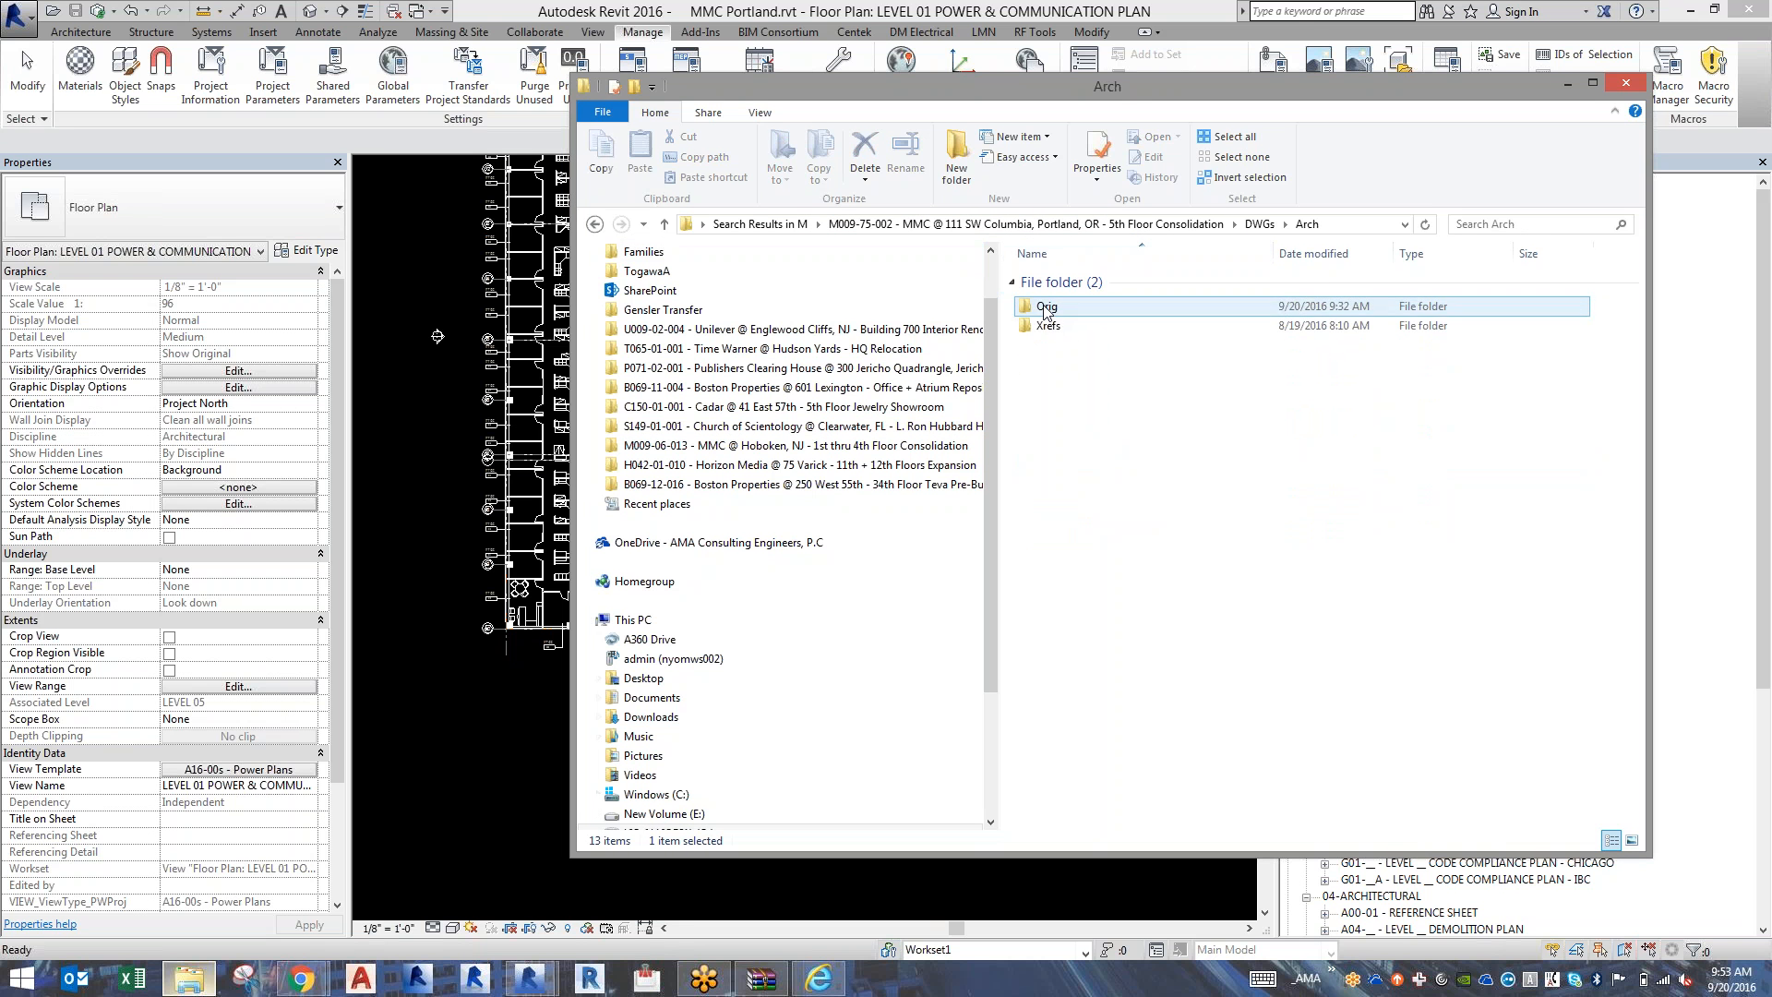
double_click(1052, 307)
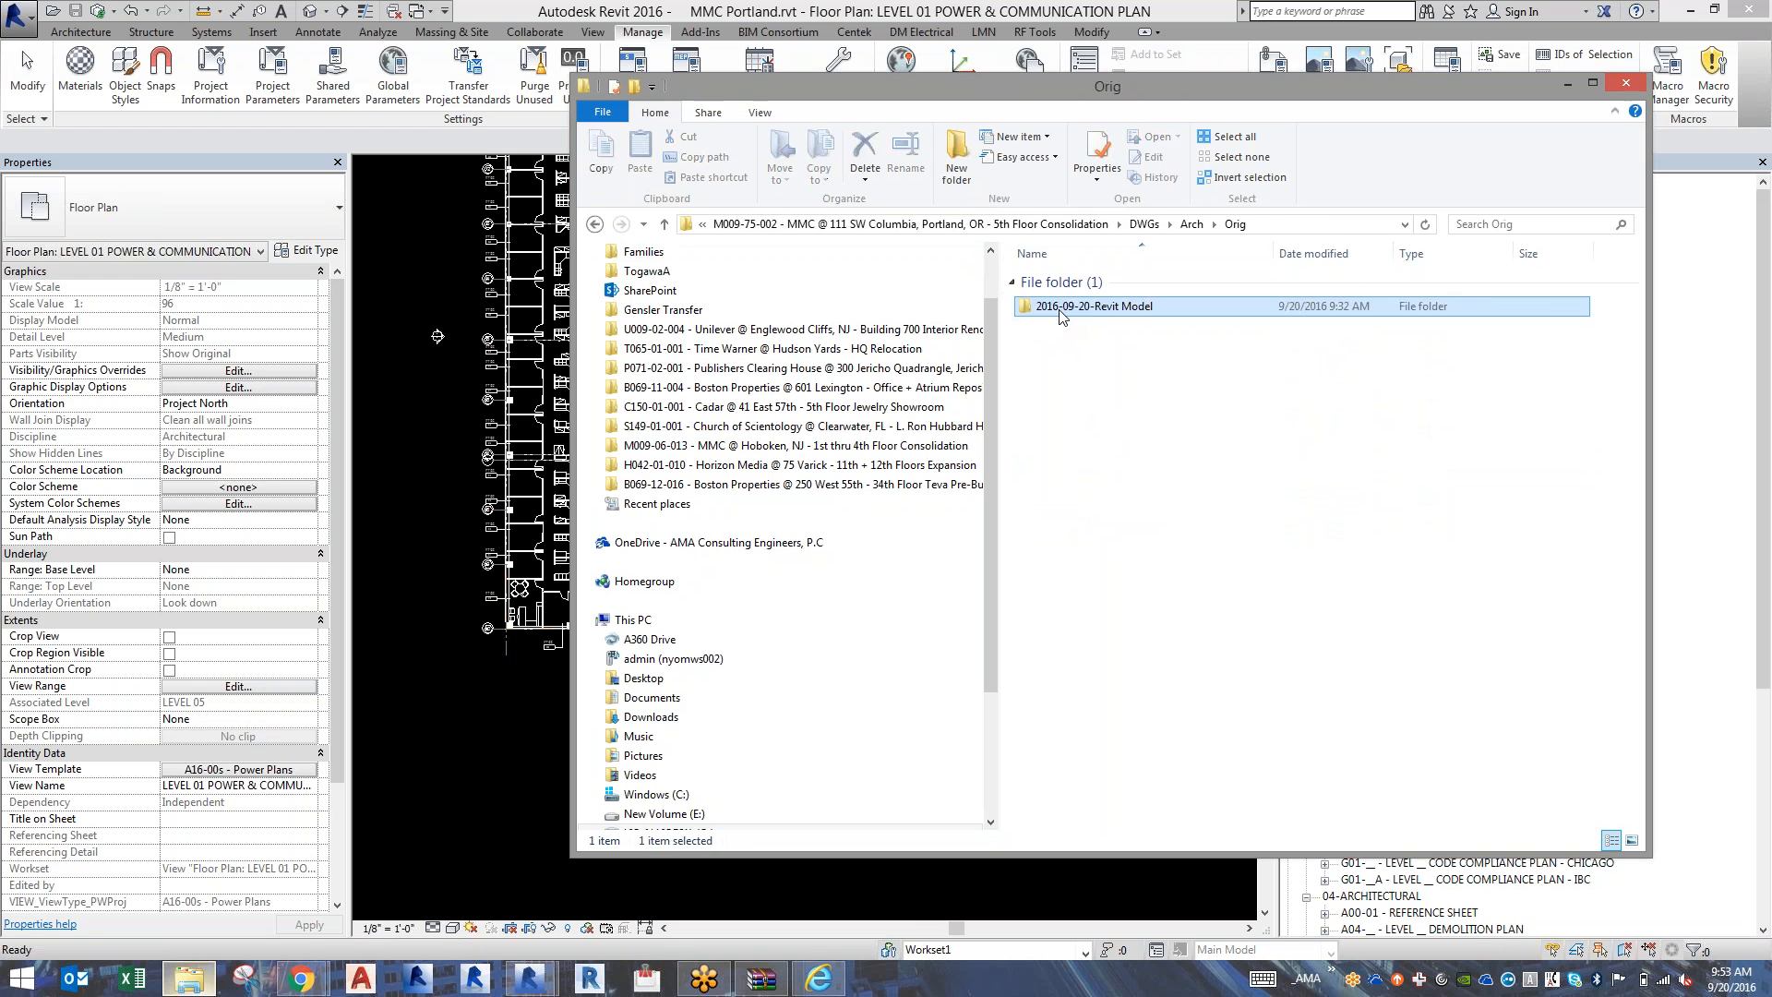
double_click(1052, 308)
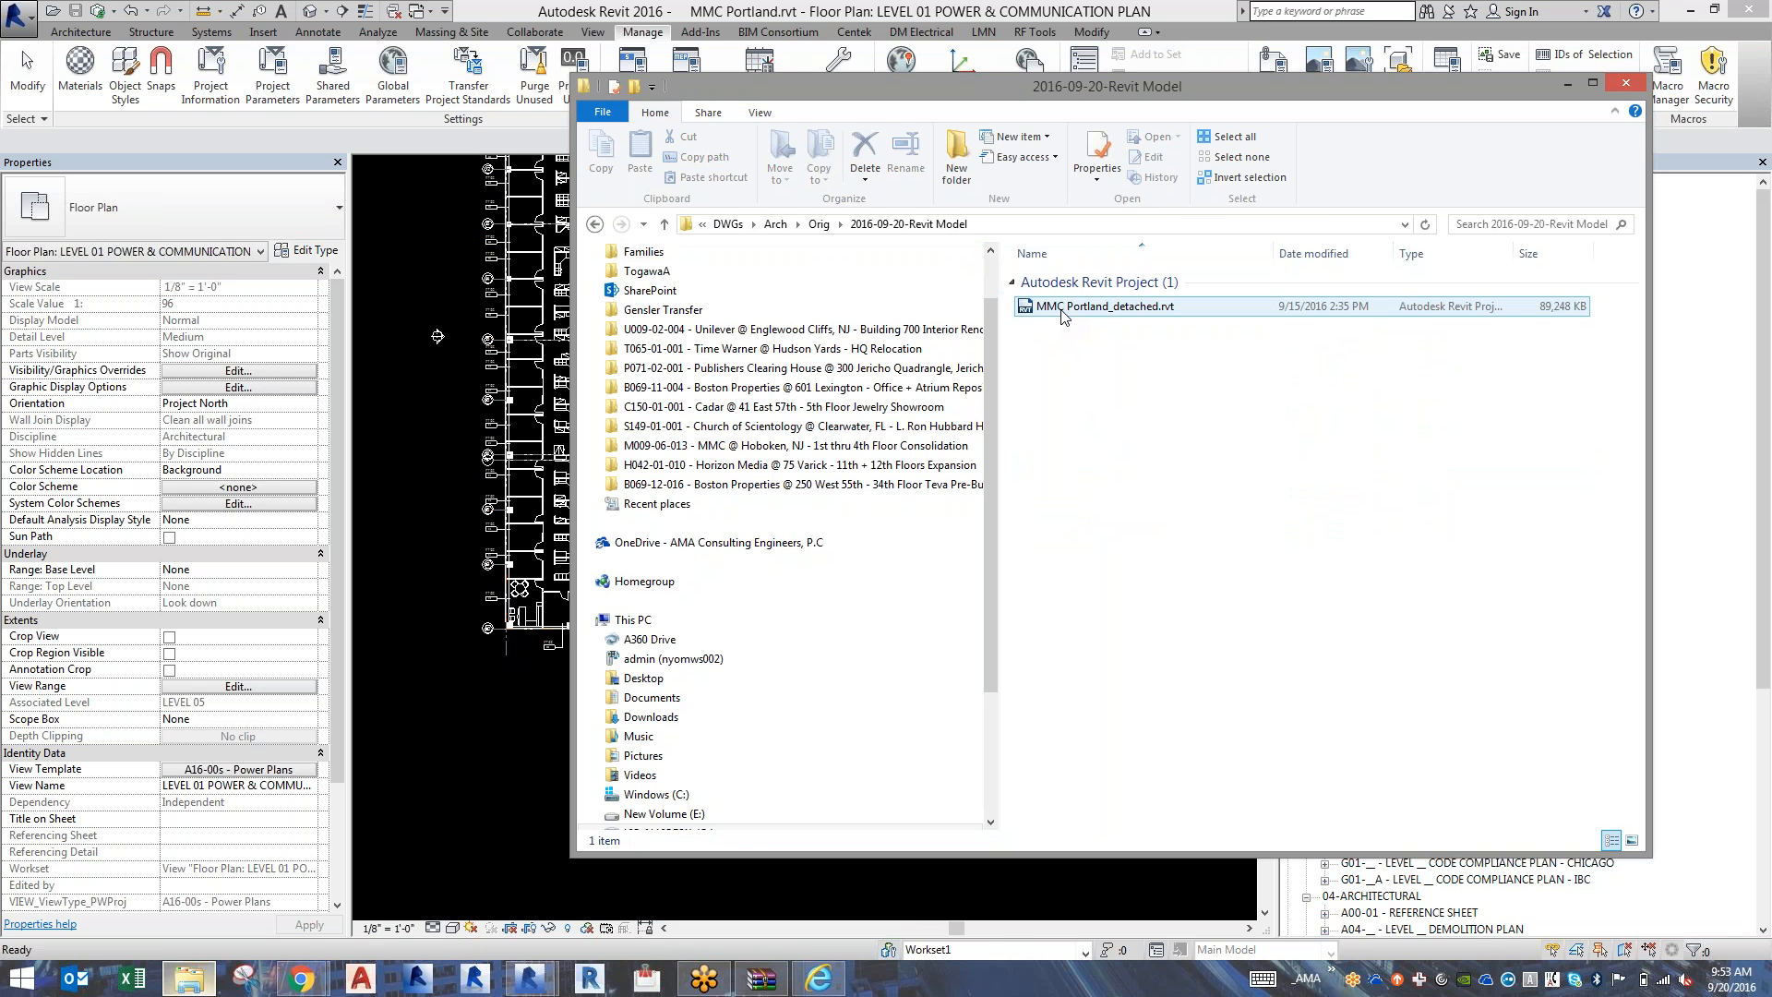
click(1063, 309)
key(ctrl+c)
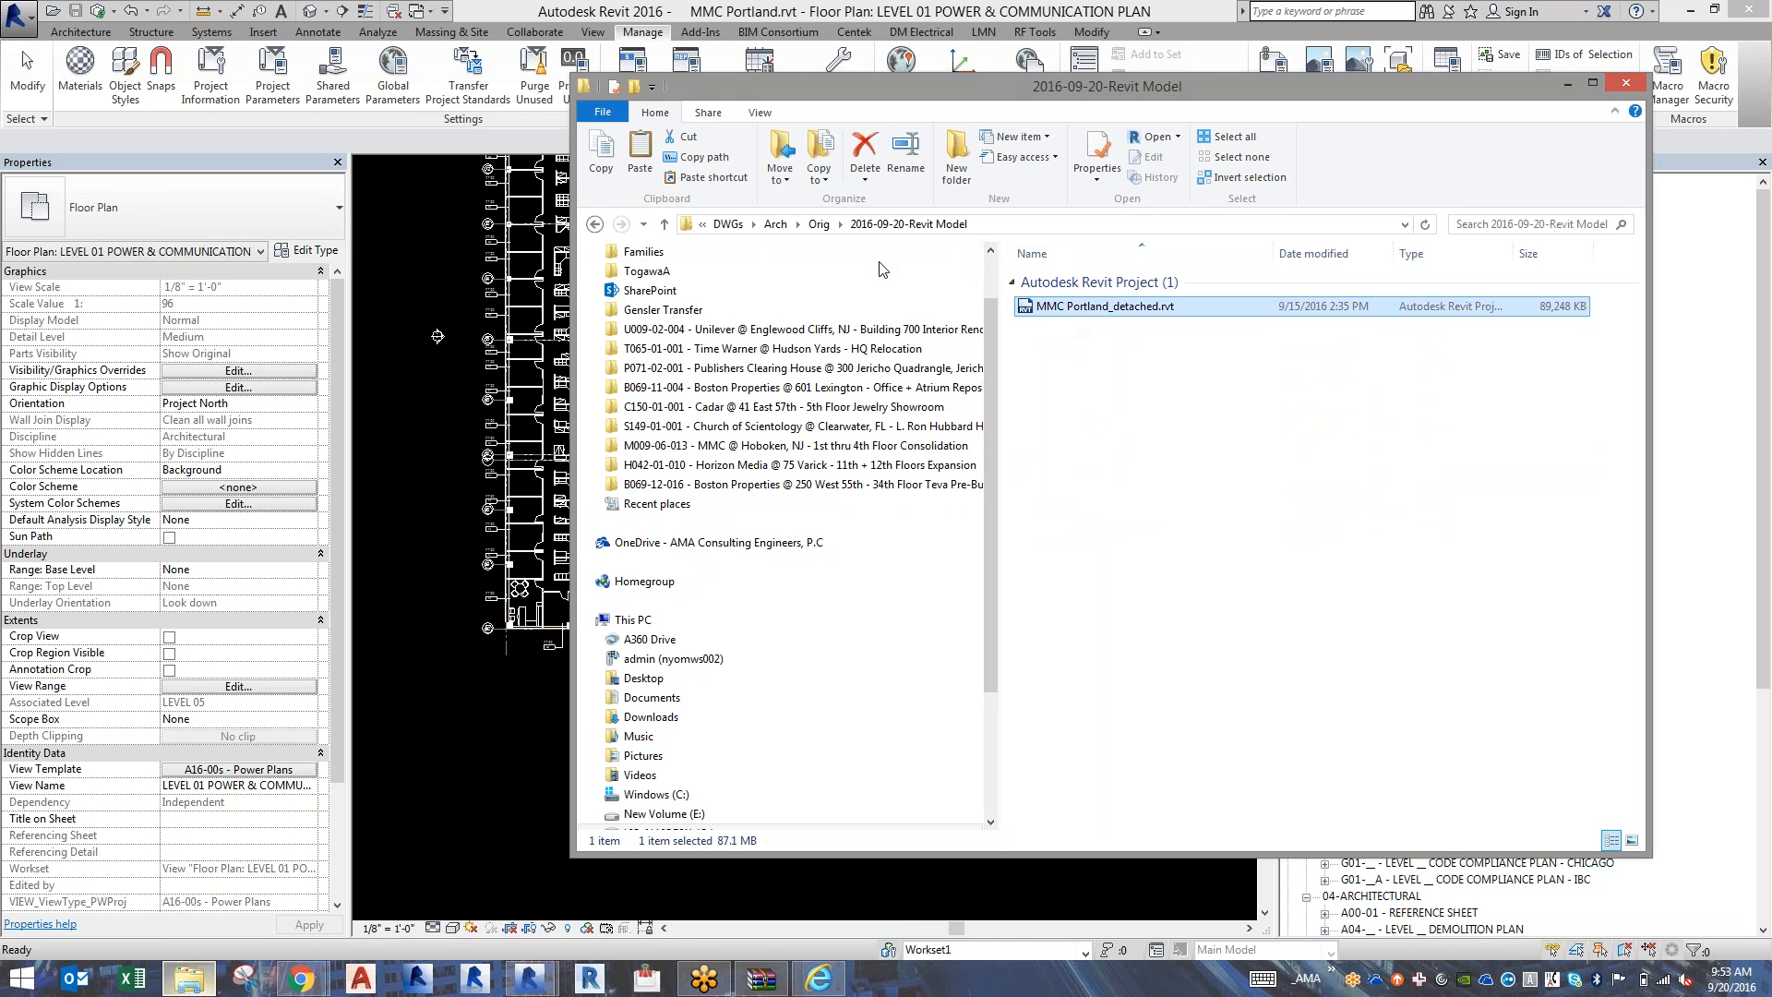
click(726, 227)
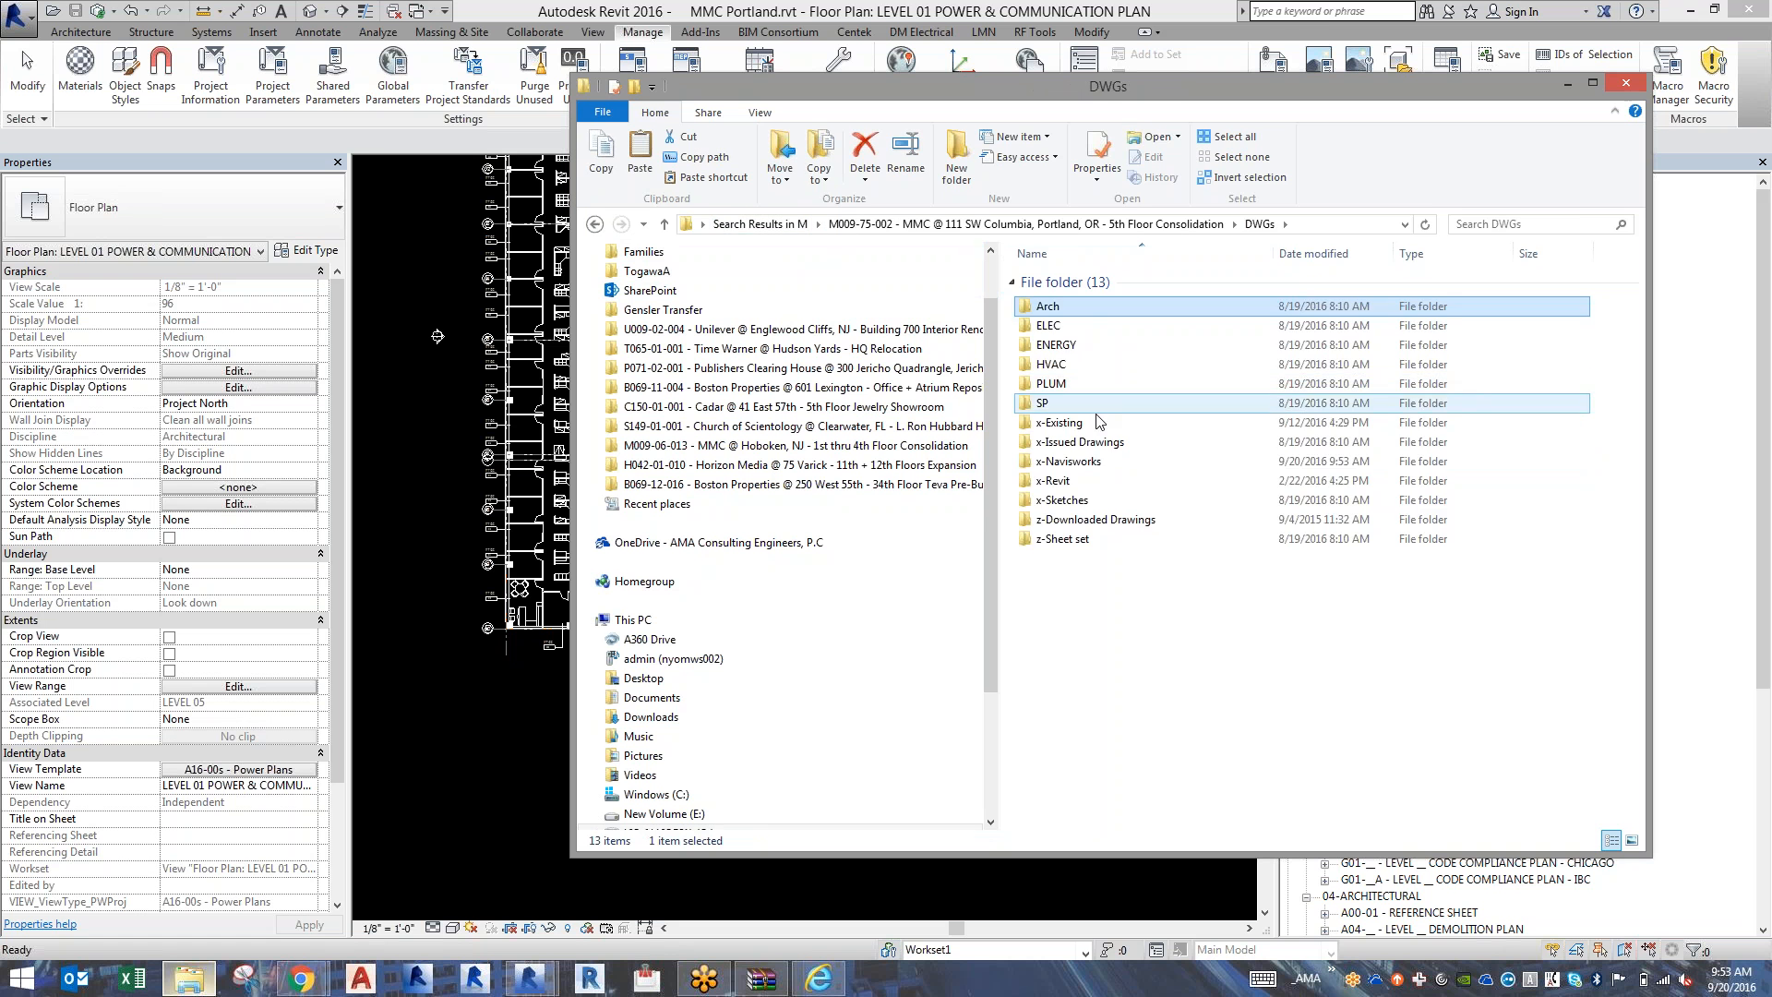
click(1098, 460)
double_click(1098, 460)
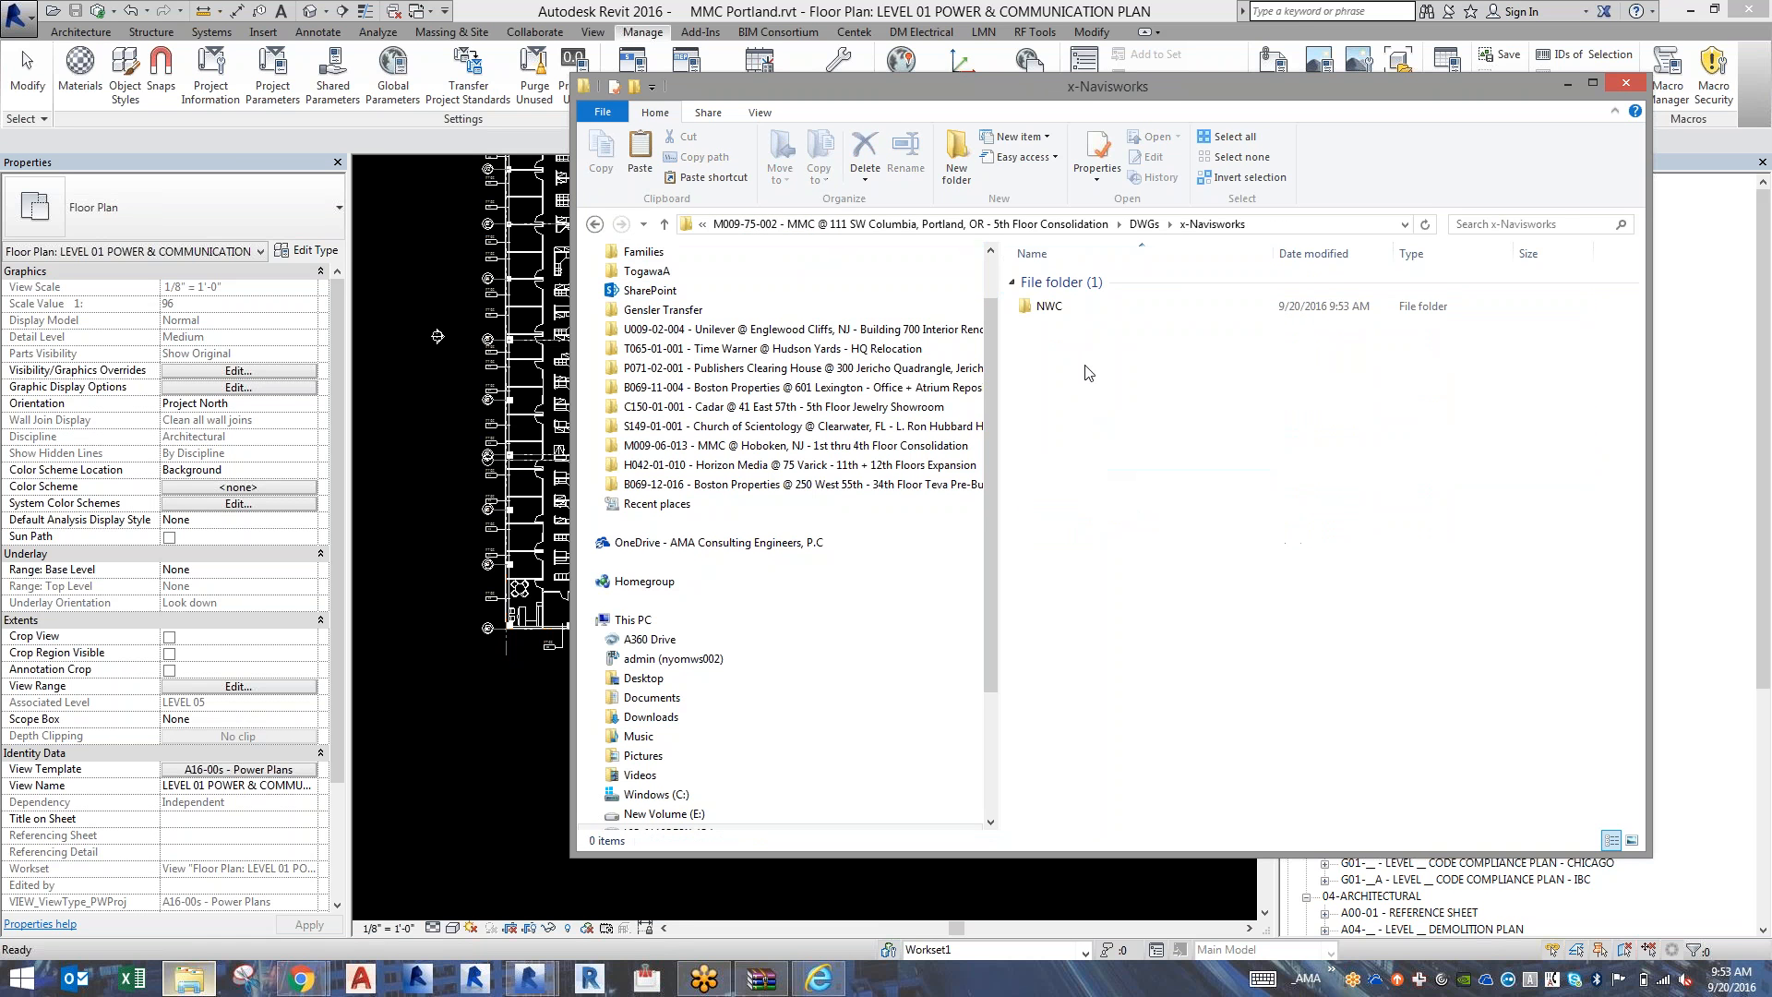
double_click(1092, 314)
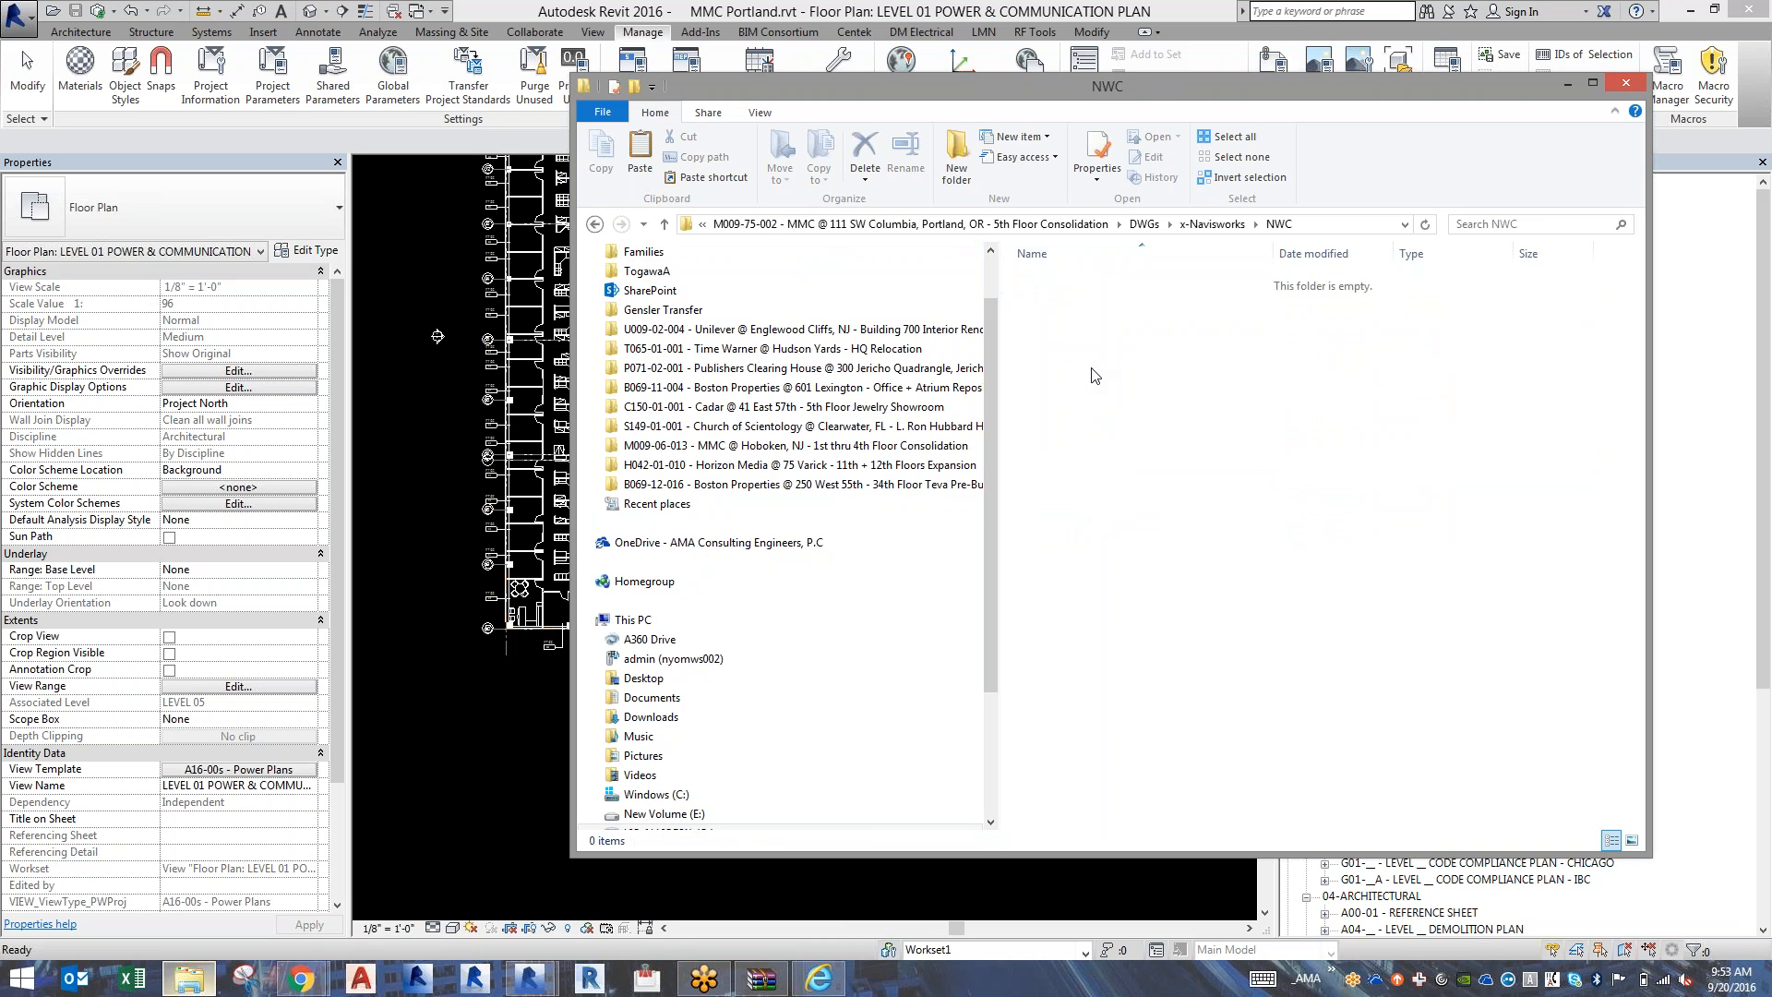
key(ctrl+v)
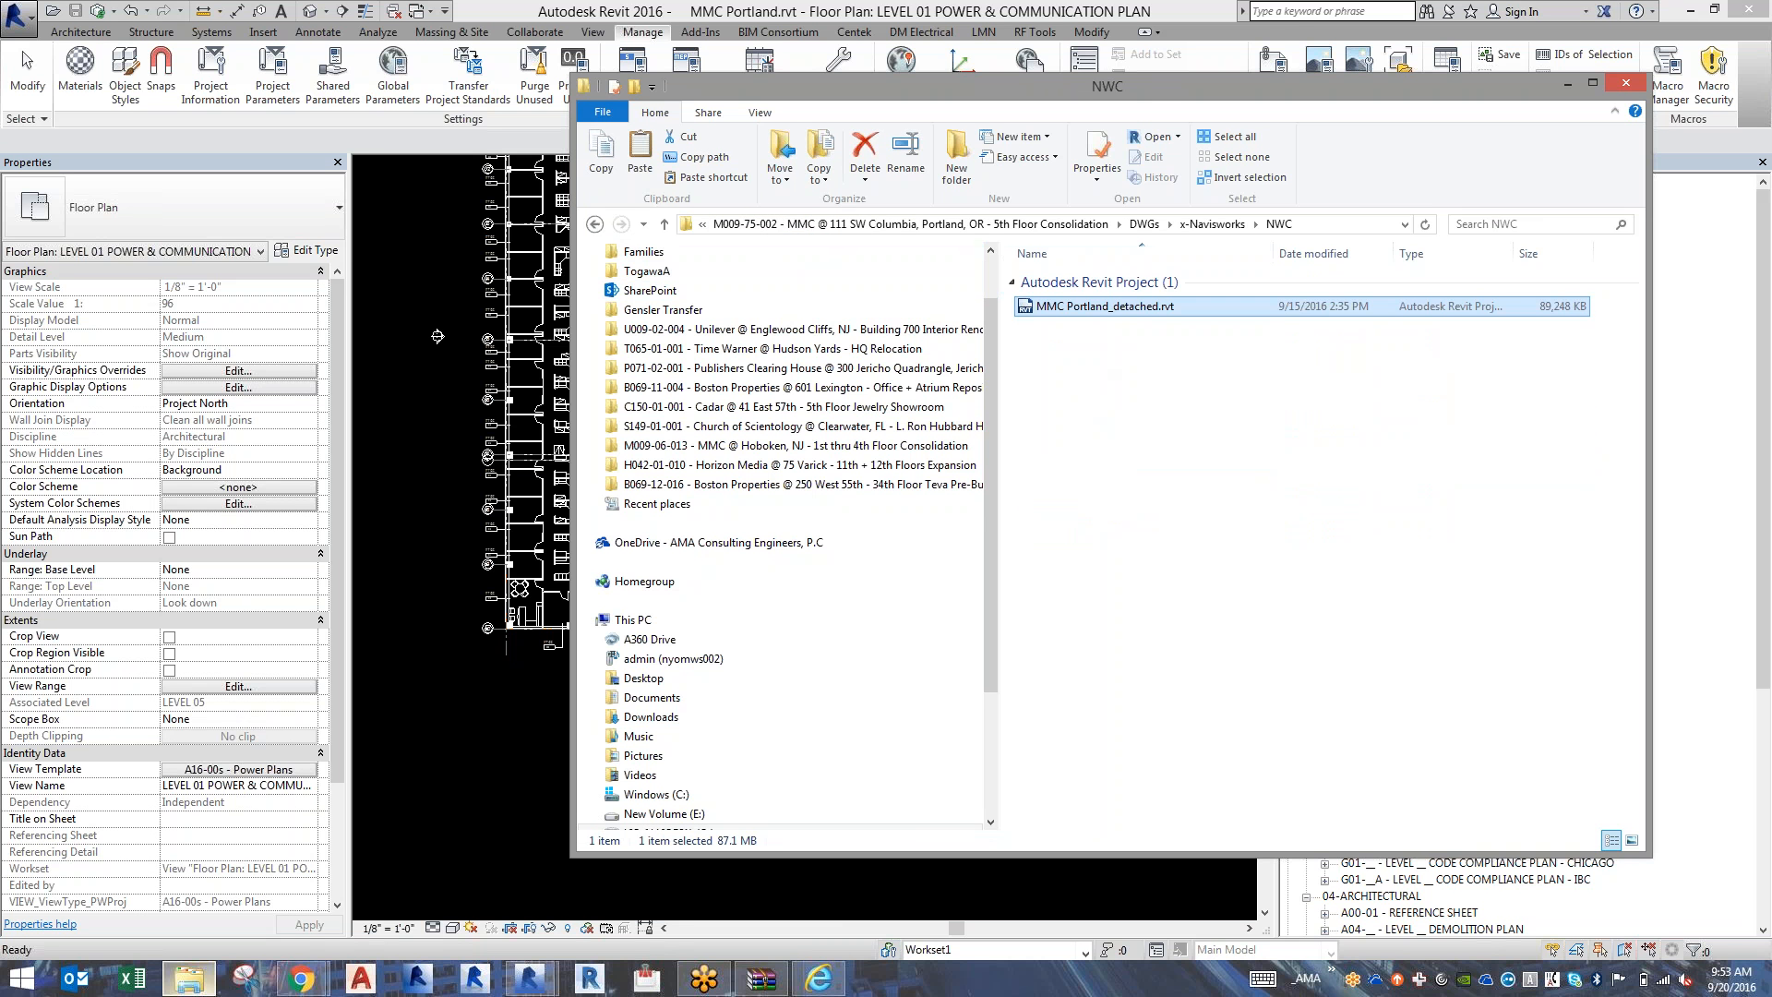
Rename the copied Revit model in the NWC folder as MMC Portland.rvt.
click(1126, 314)
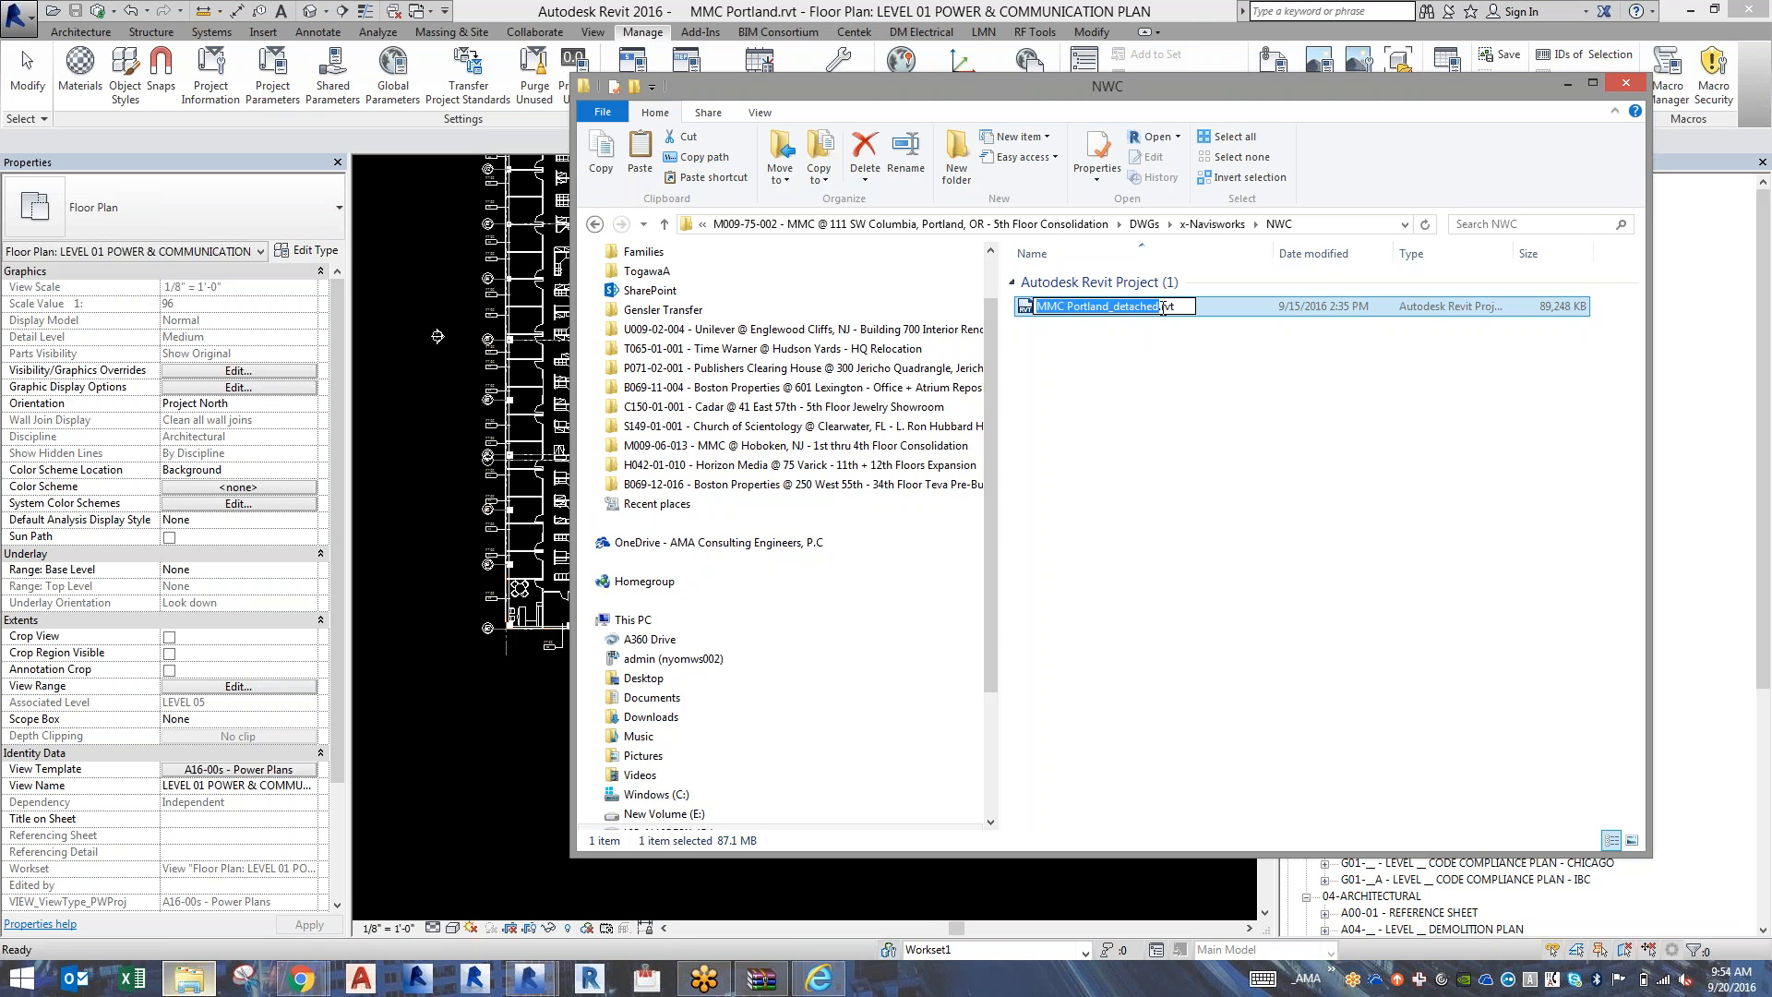
click(1159, 308)
key(BackSpace)
key(BackSpace)
key(BackSpace)
key(BackSpace)
key(BackSpace)
key(BackSpace)
key(BackSpace)
key(BackSpace)
key(BackSpace)
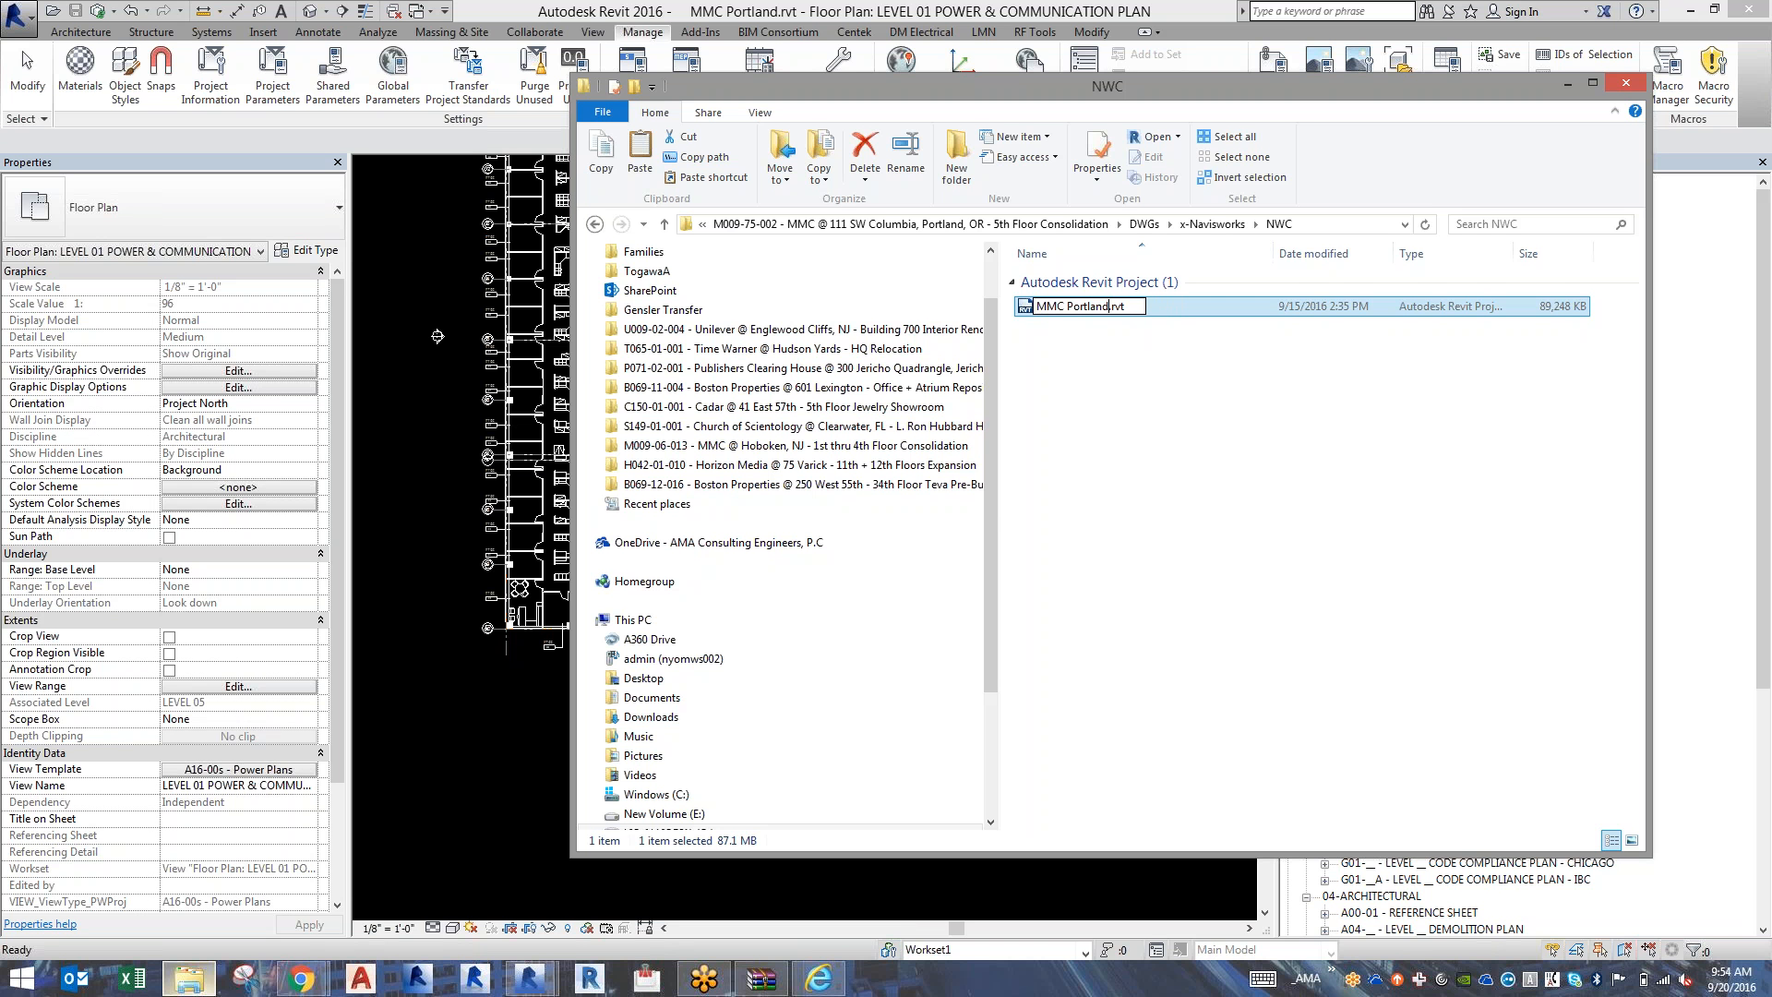
key(Return)
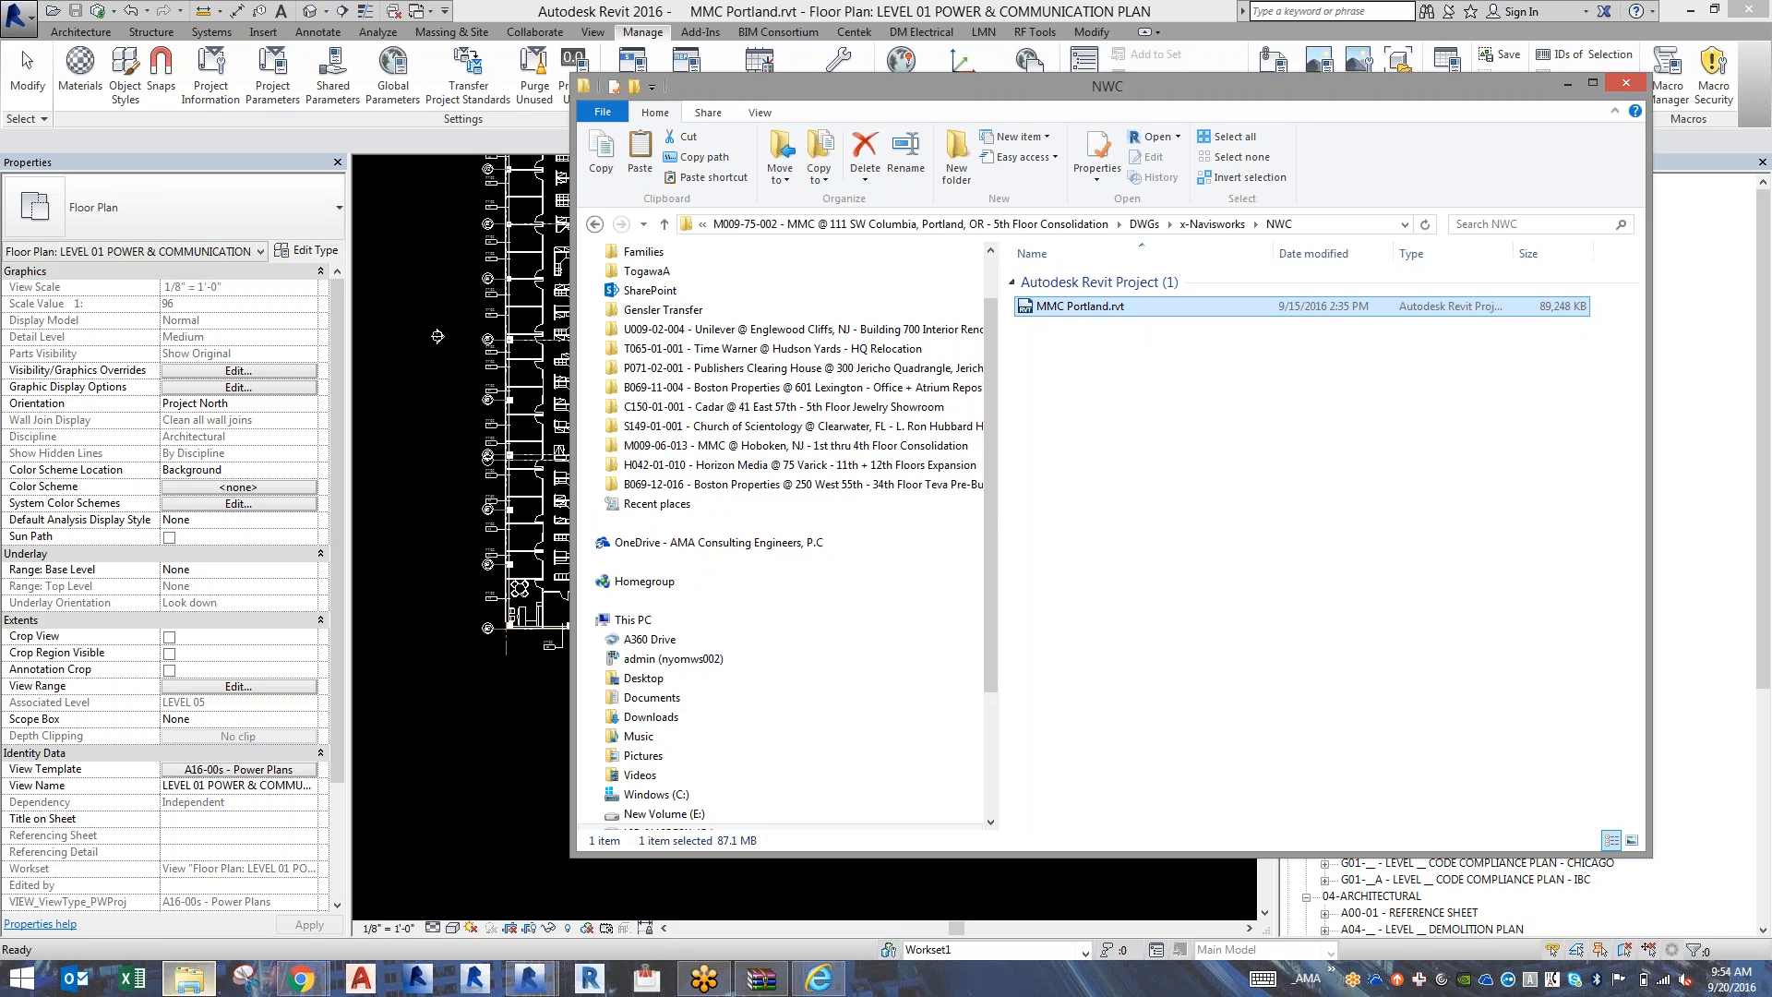
Launch Autodesk Navisworks Simulate 2016 through a system search for "simulate".
key(super)
text(simulate)
key(Return)
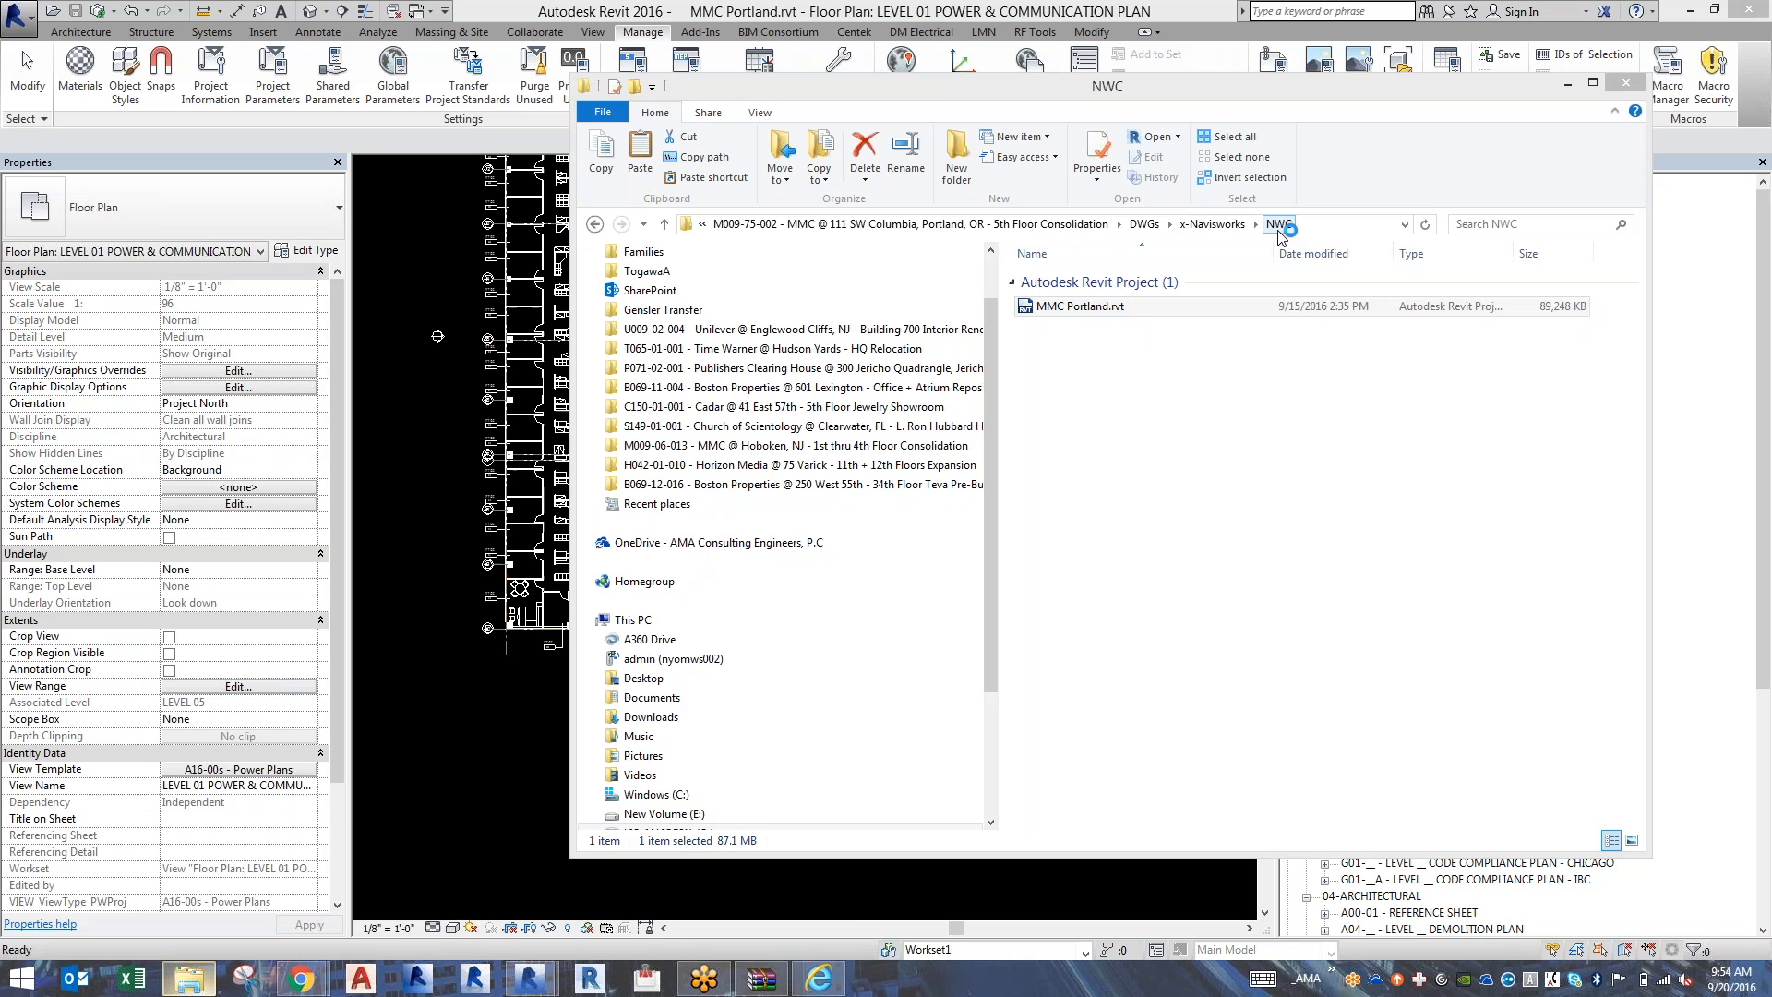
key(super+c)
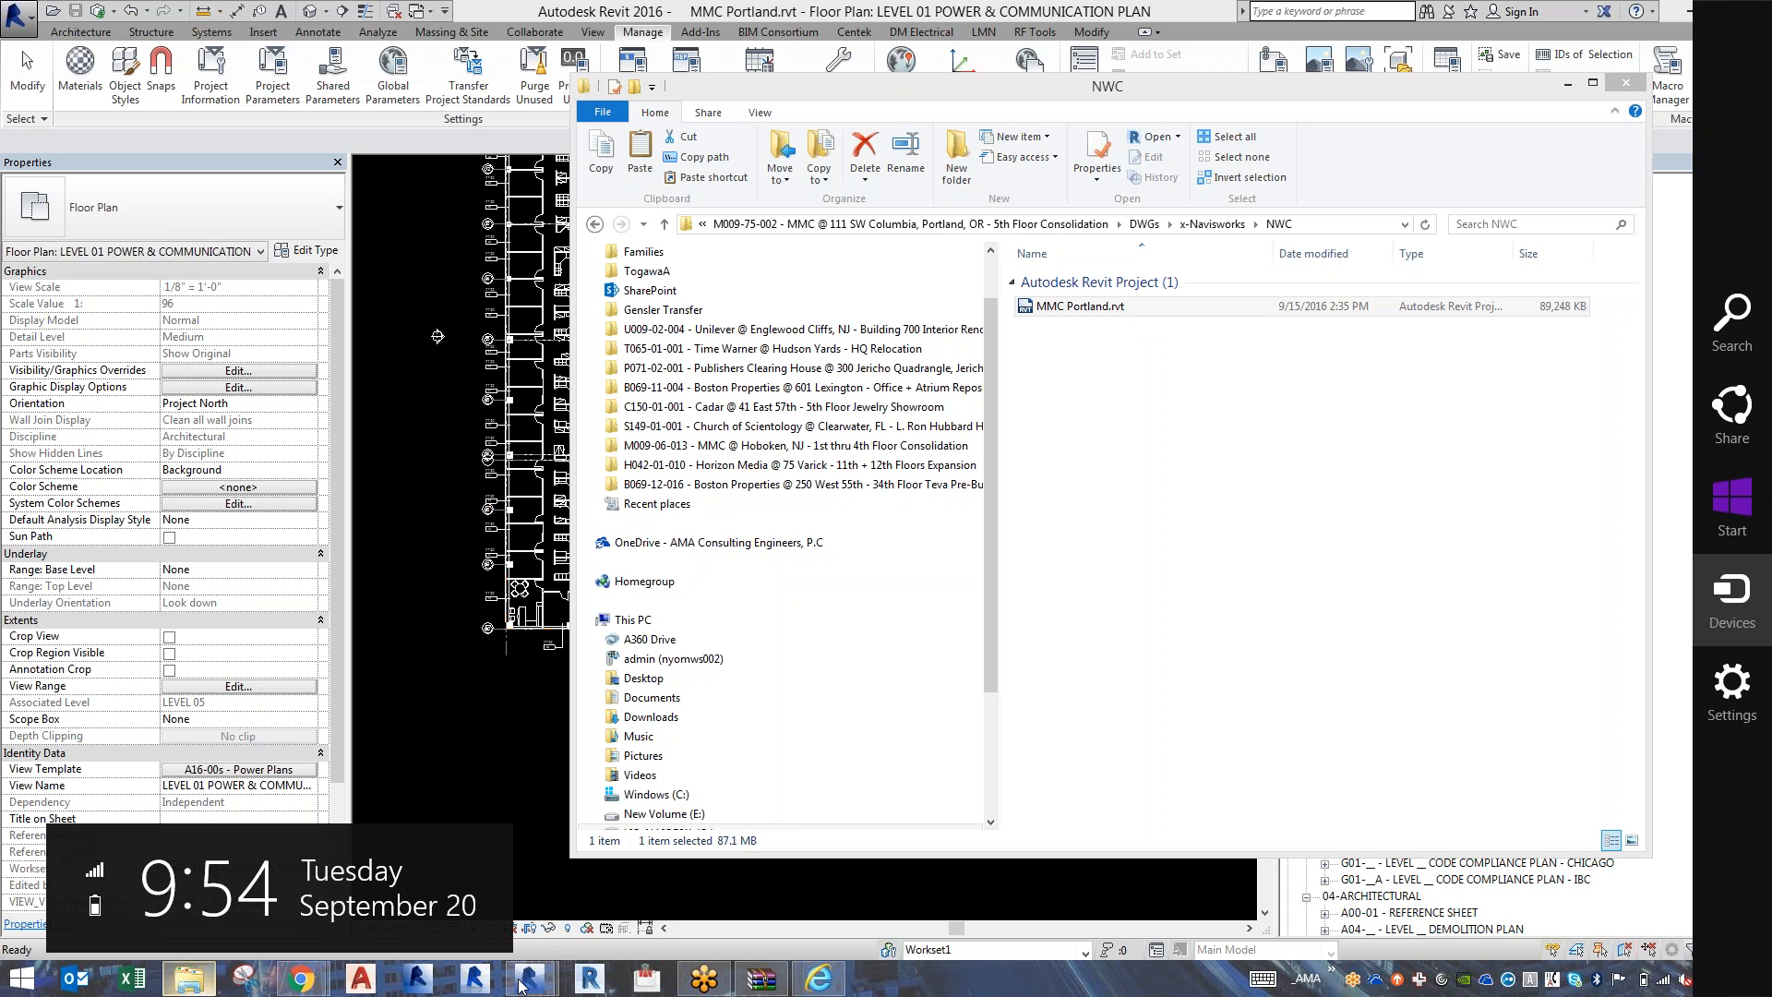
click(1066, 652)
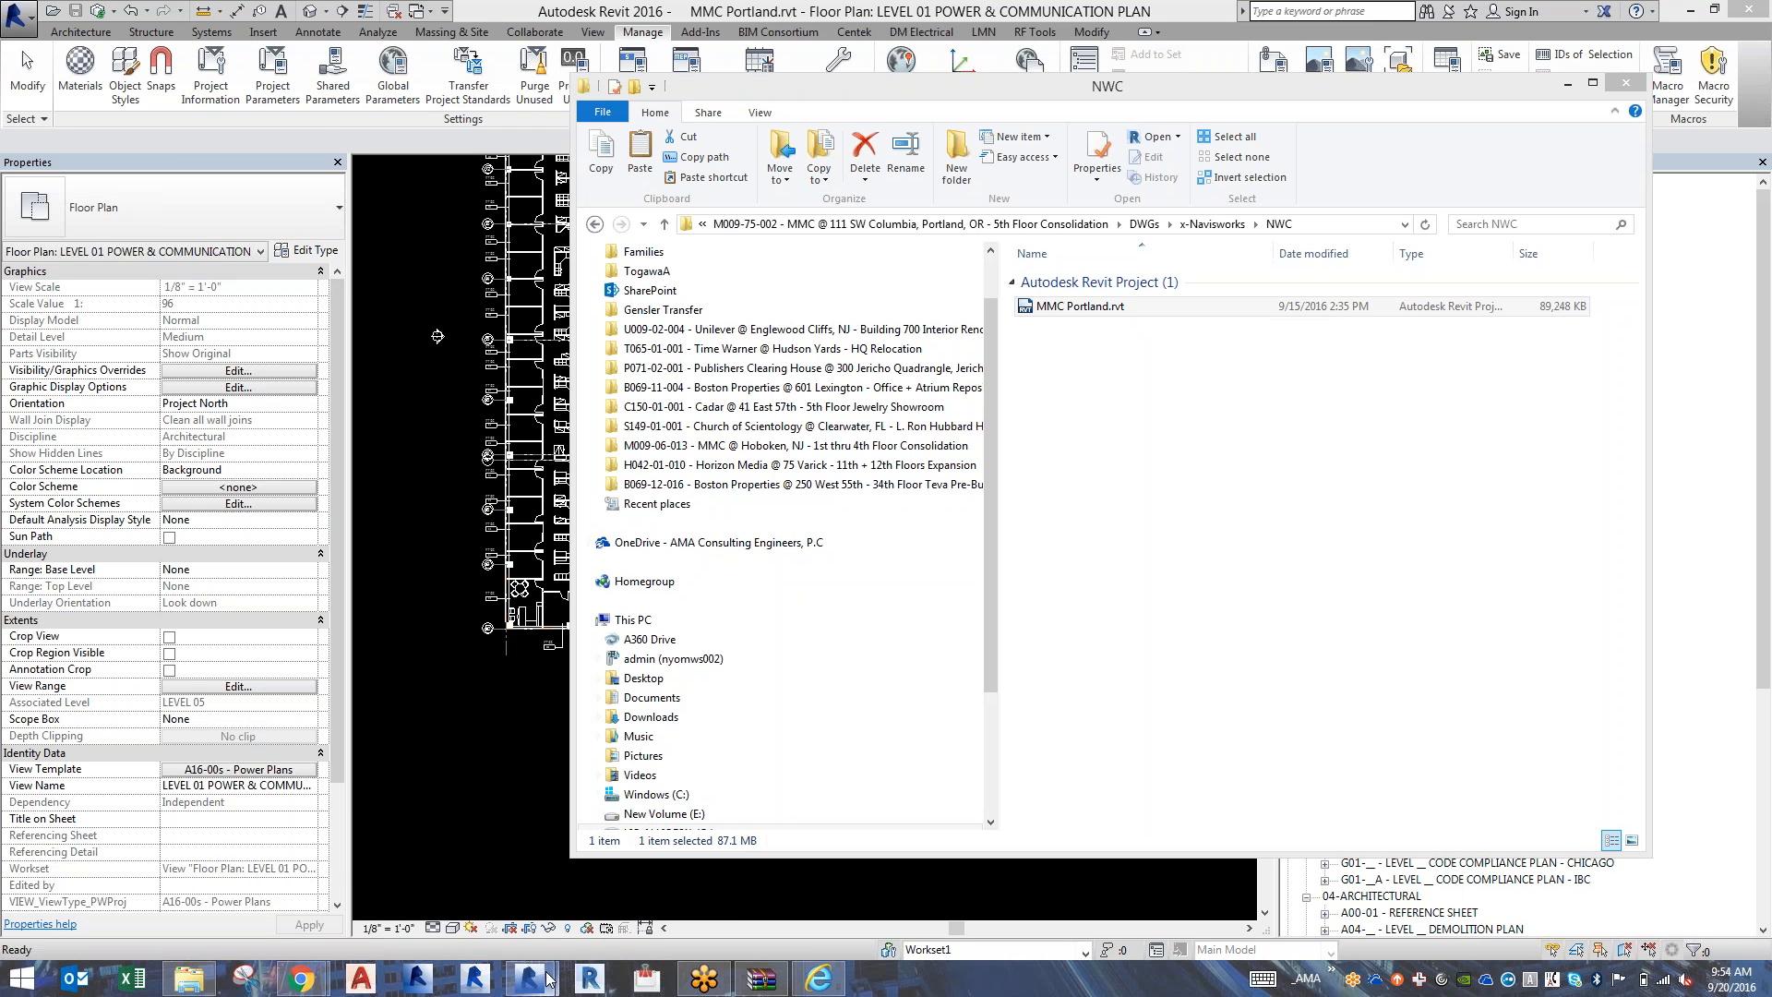
Switch to the Revit 2016 session holding AMA -TEMPLATE v14_detached.rvt and fit the whole splash page sheet in view.
mouse_move(547, 980)
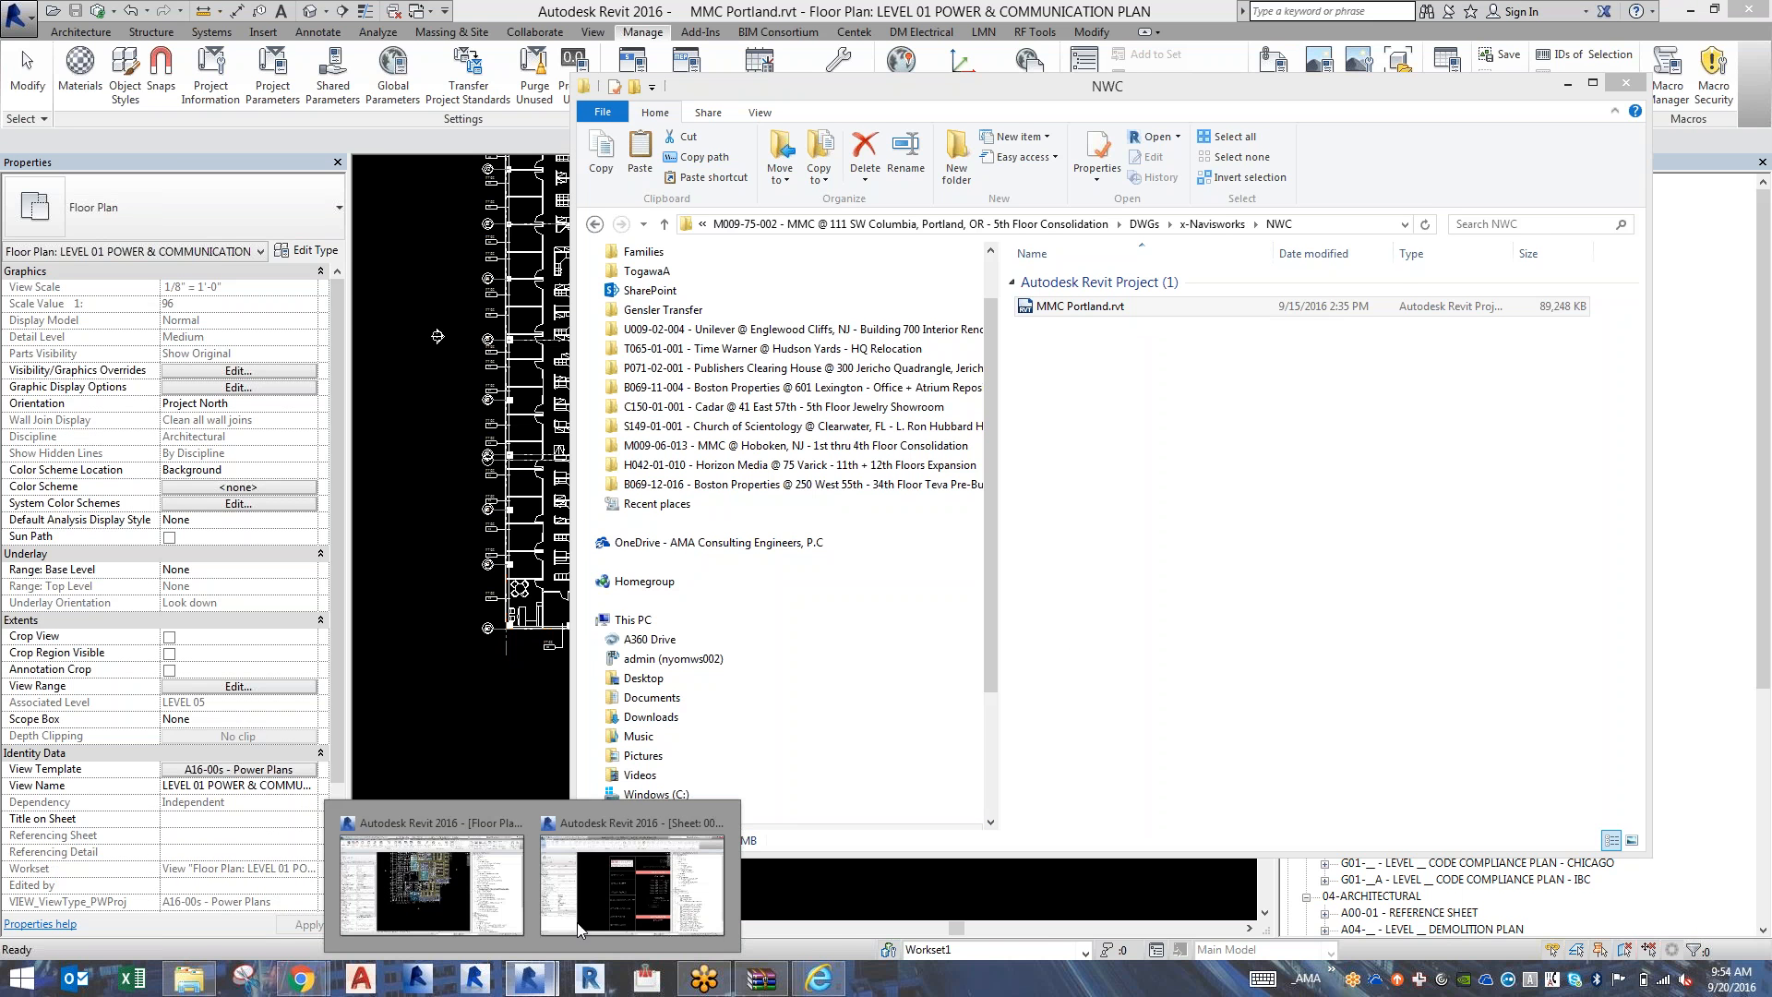
click(611, 890)
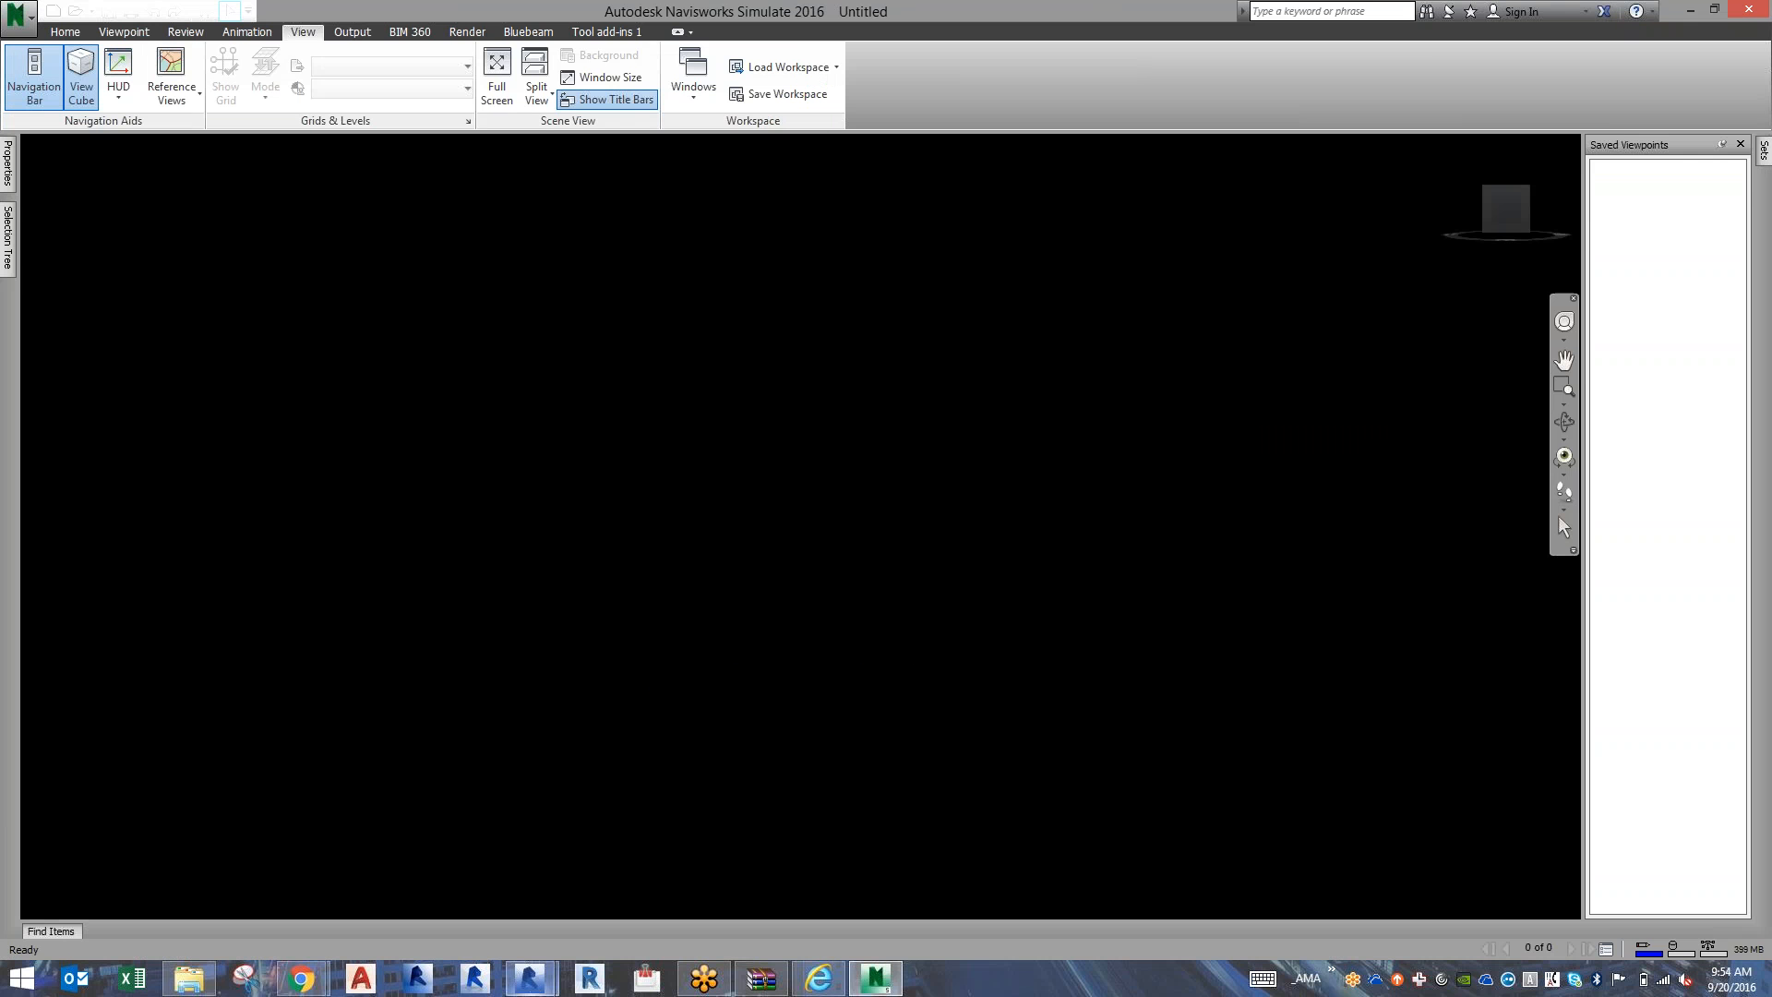
key(alt+Tab)
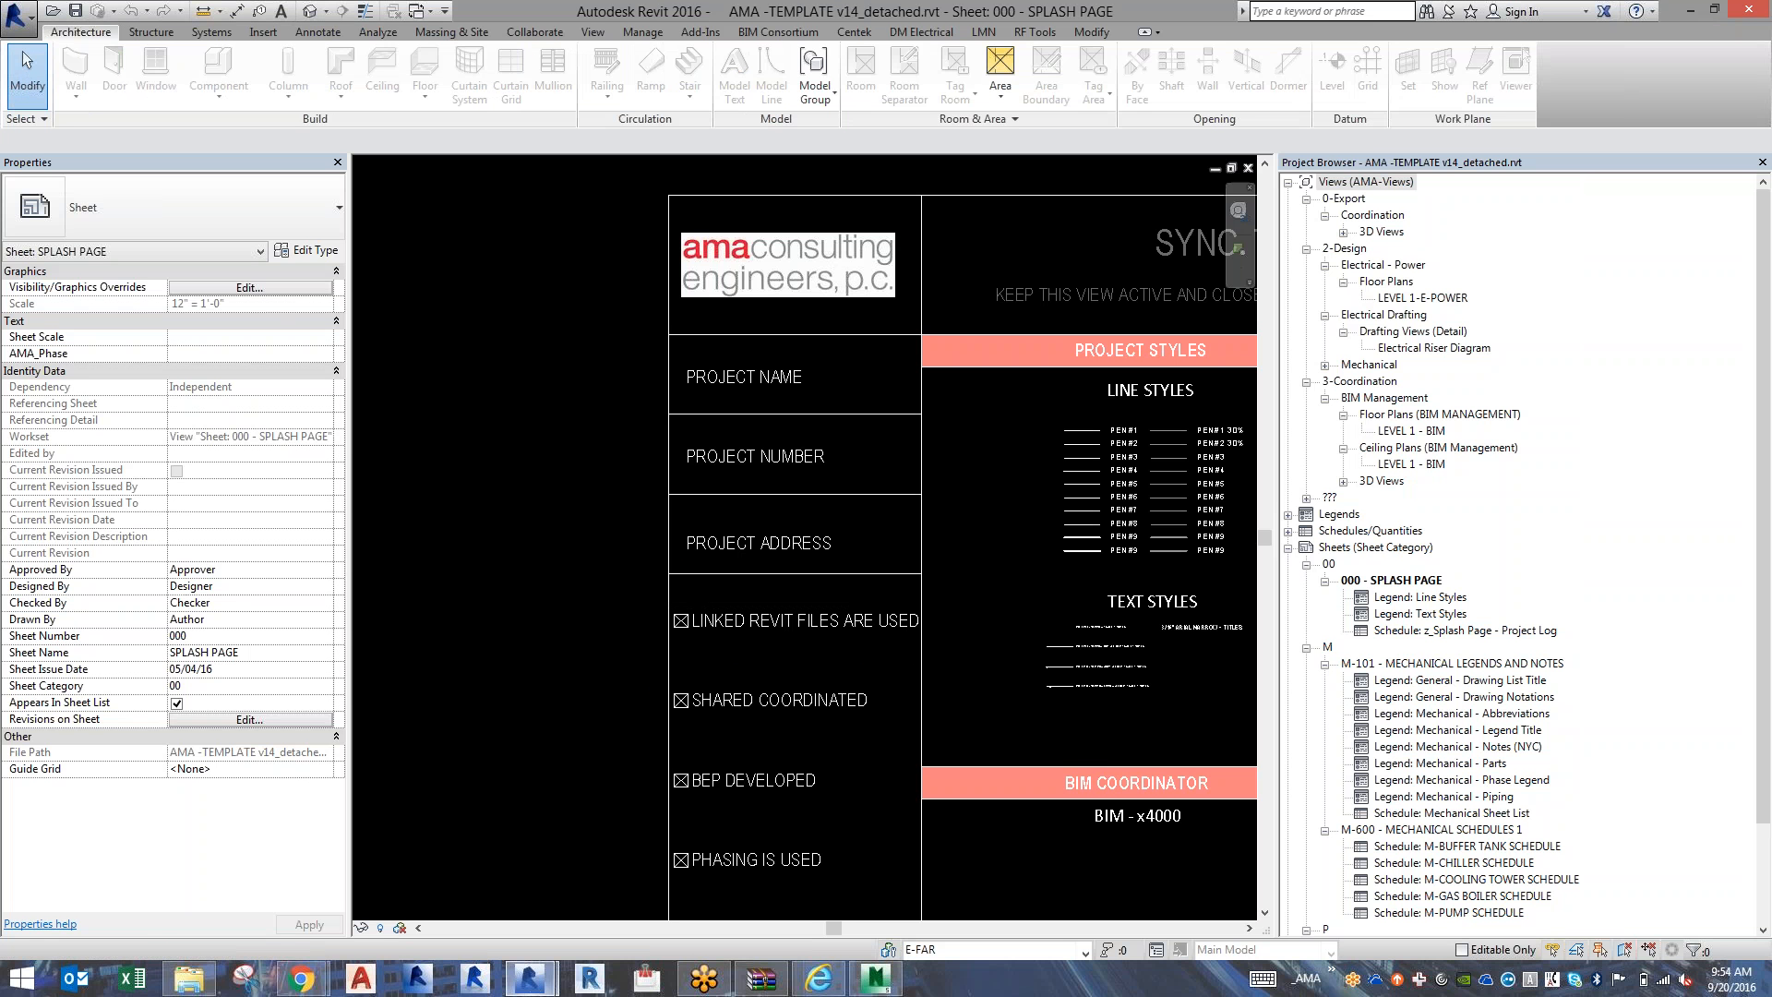
key(z)
key(e)
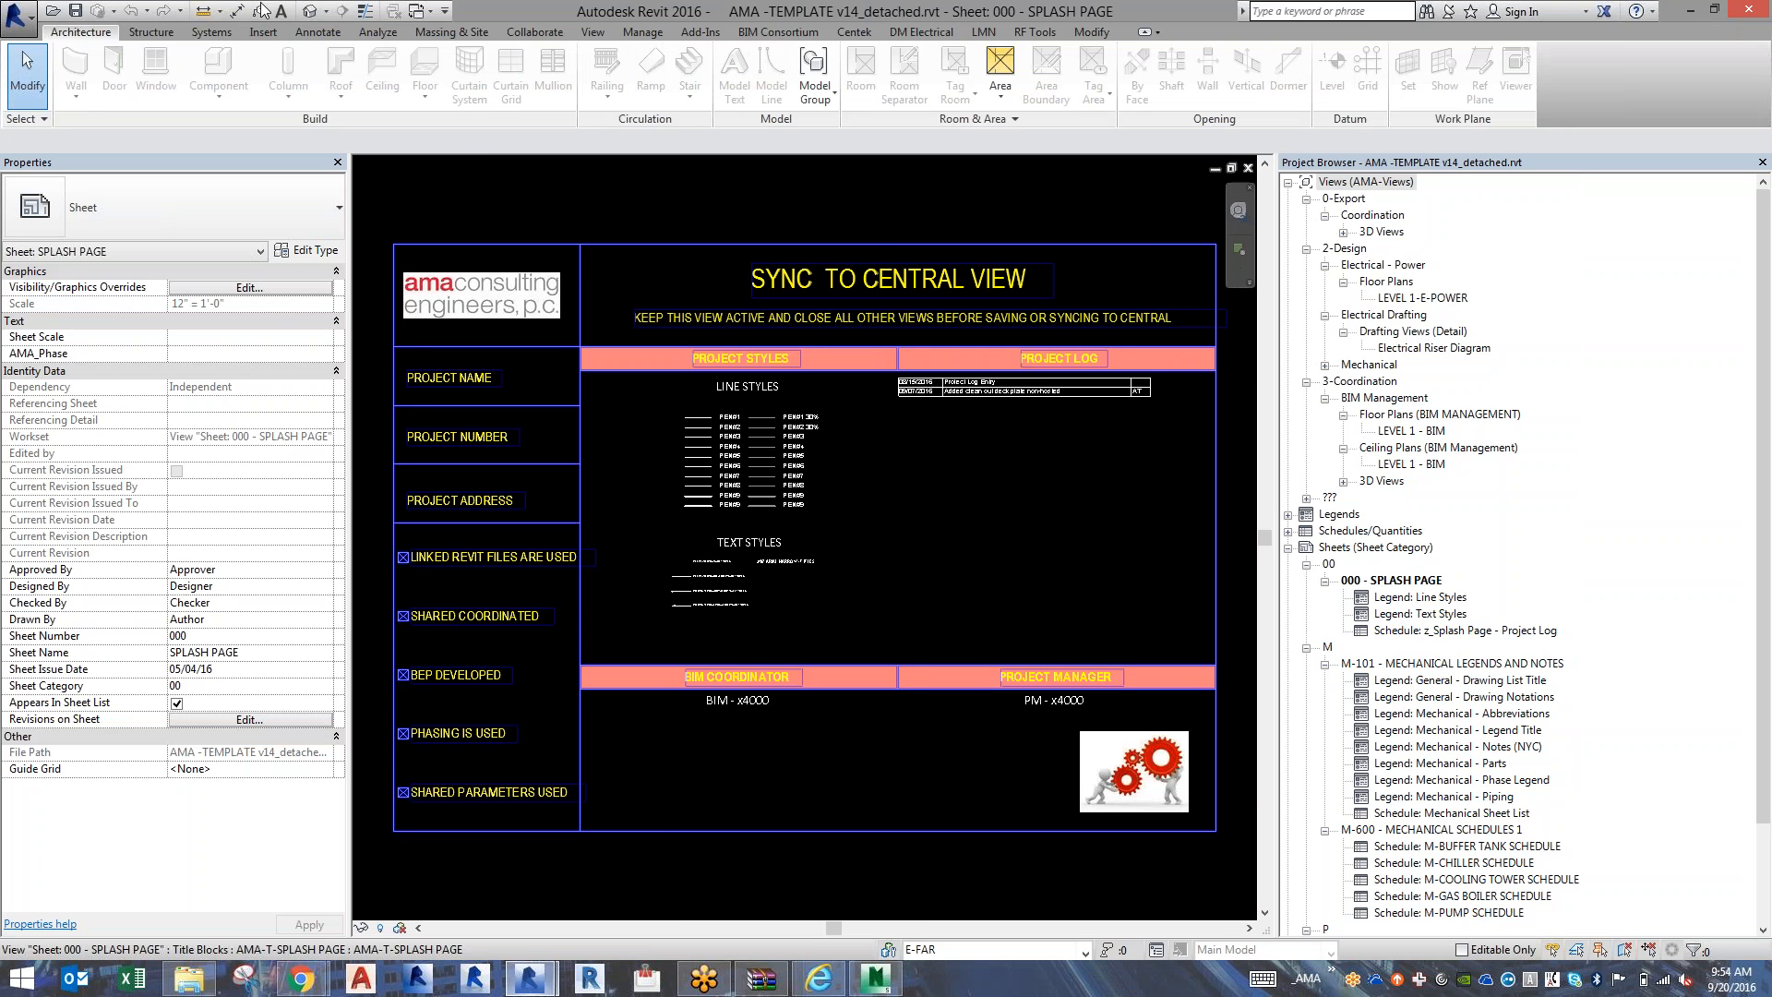
Start saving the detached template as a project and browse the Revit Server Network to LIOFS1 > M > the M009-75-002 MMC folder.
click(8, 26)
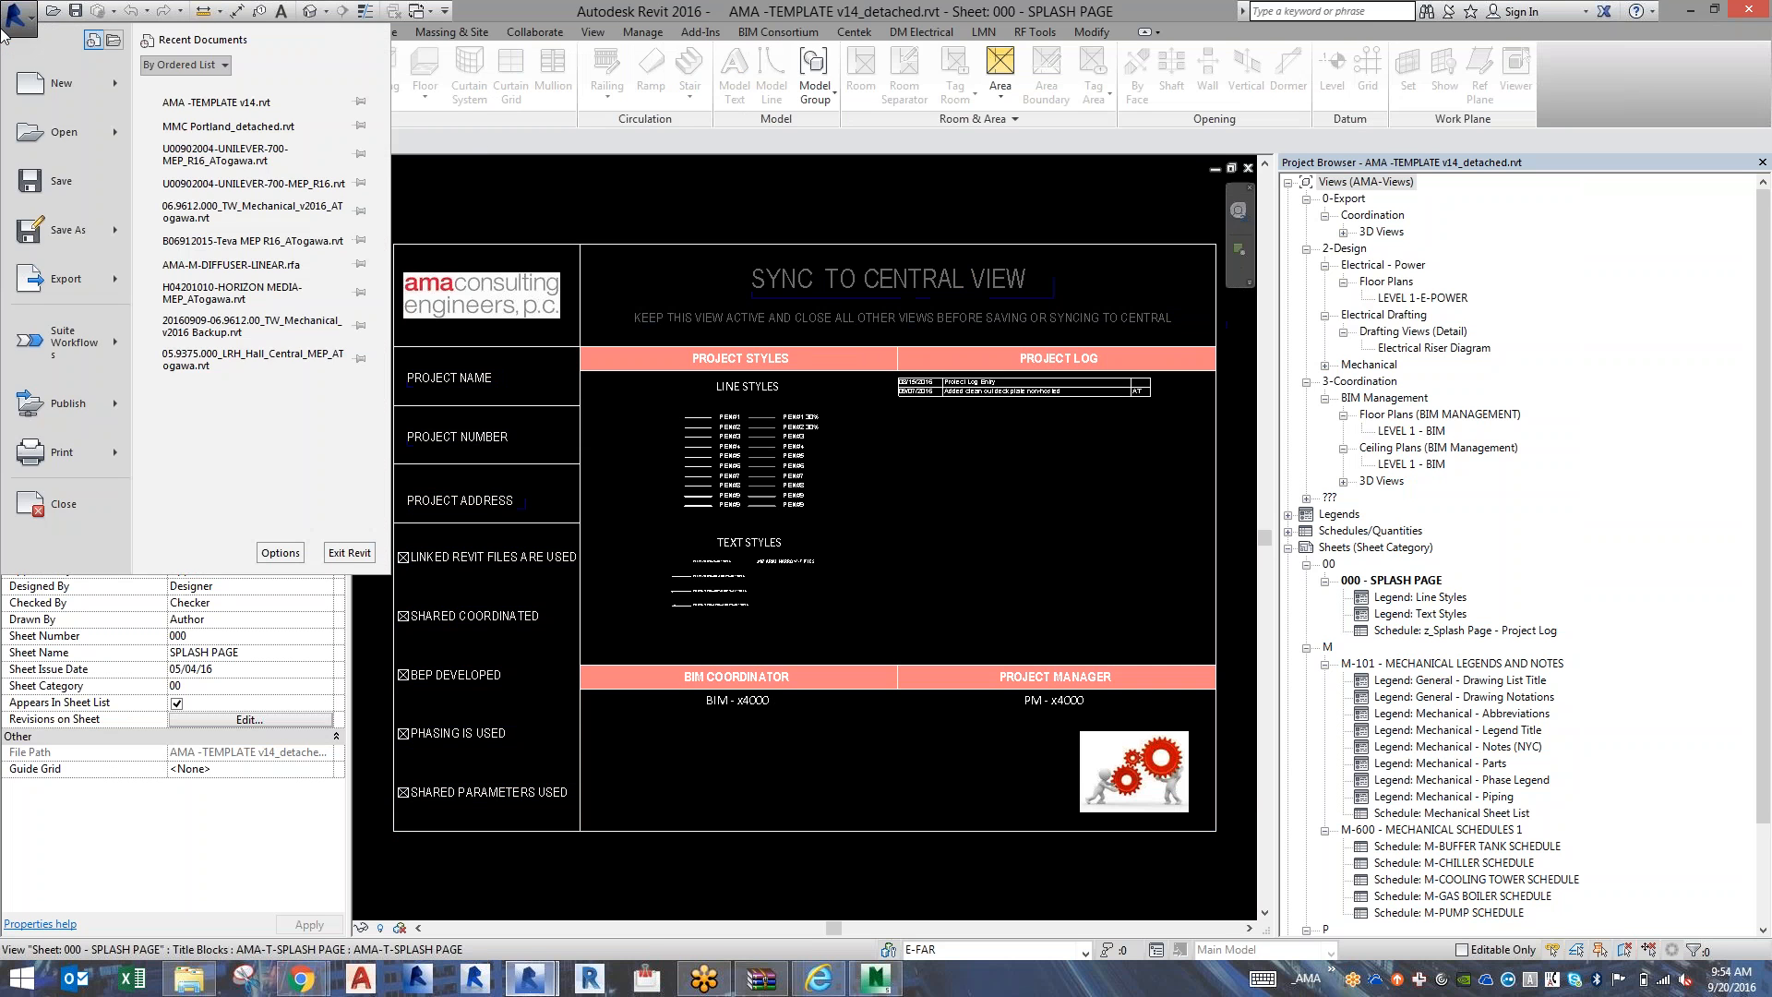
mouse_move(75, 240)
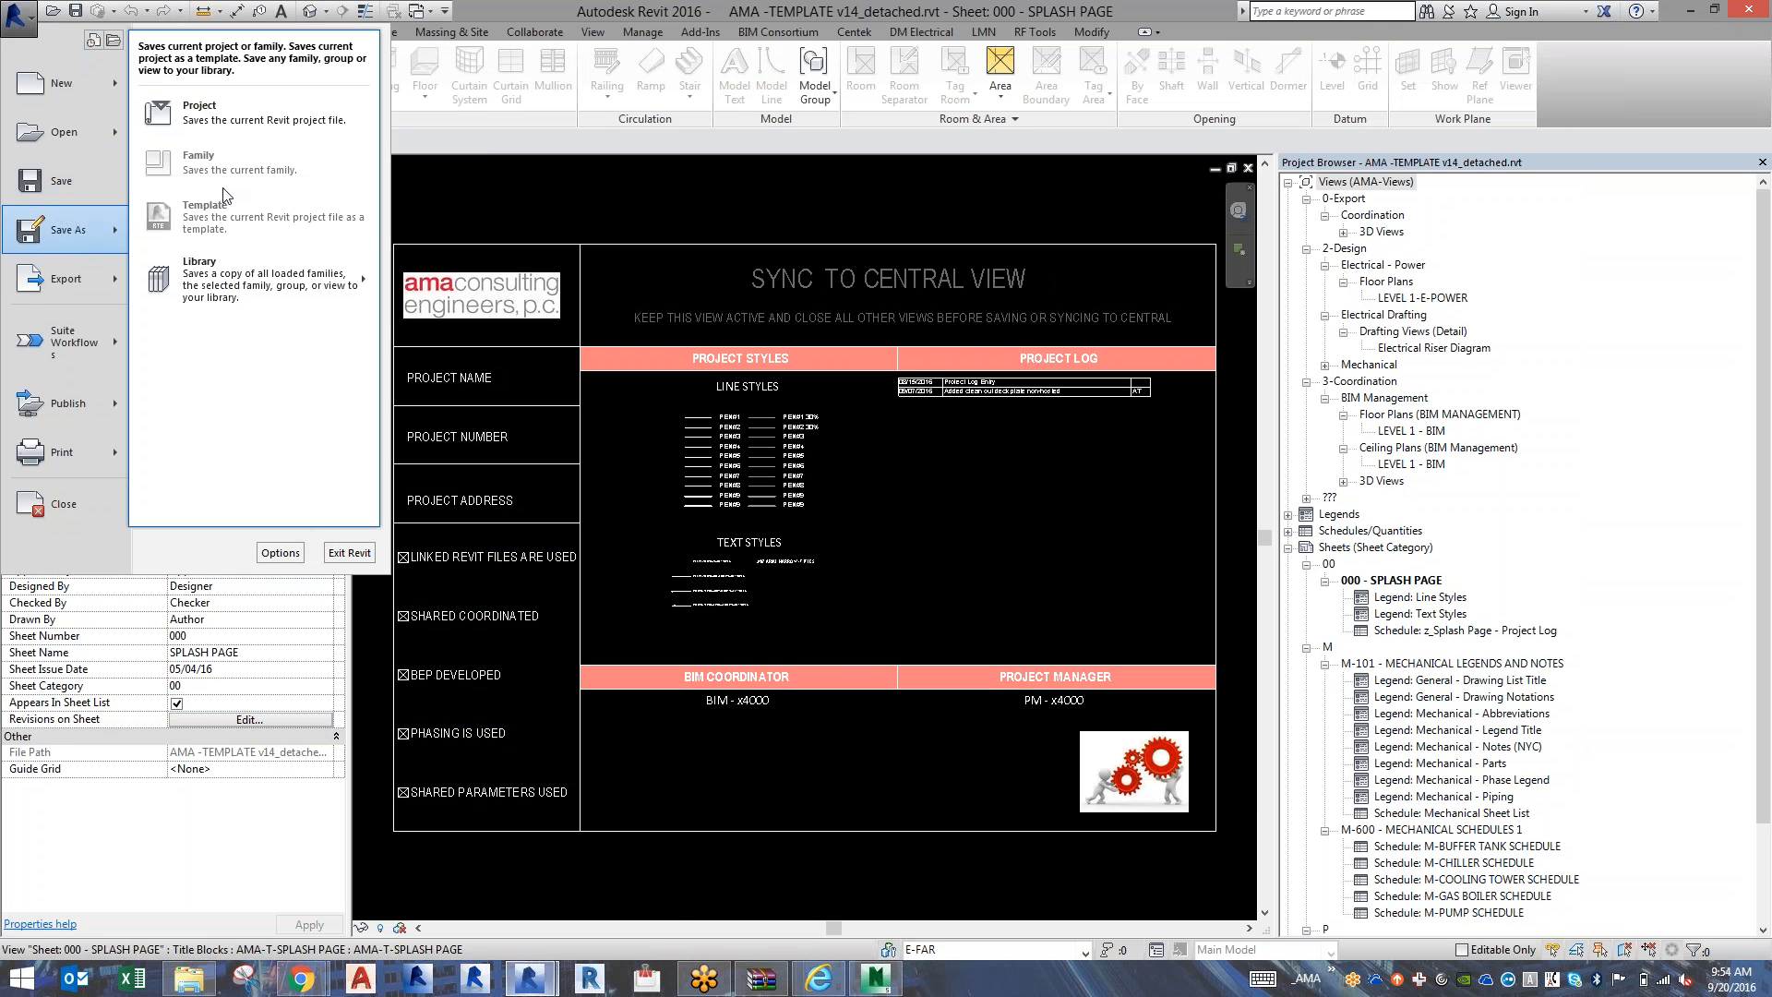
click(245, 127)
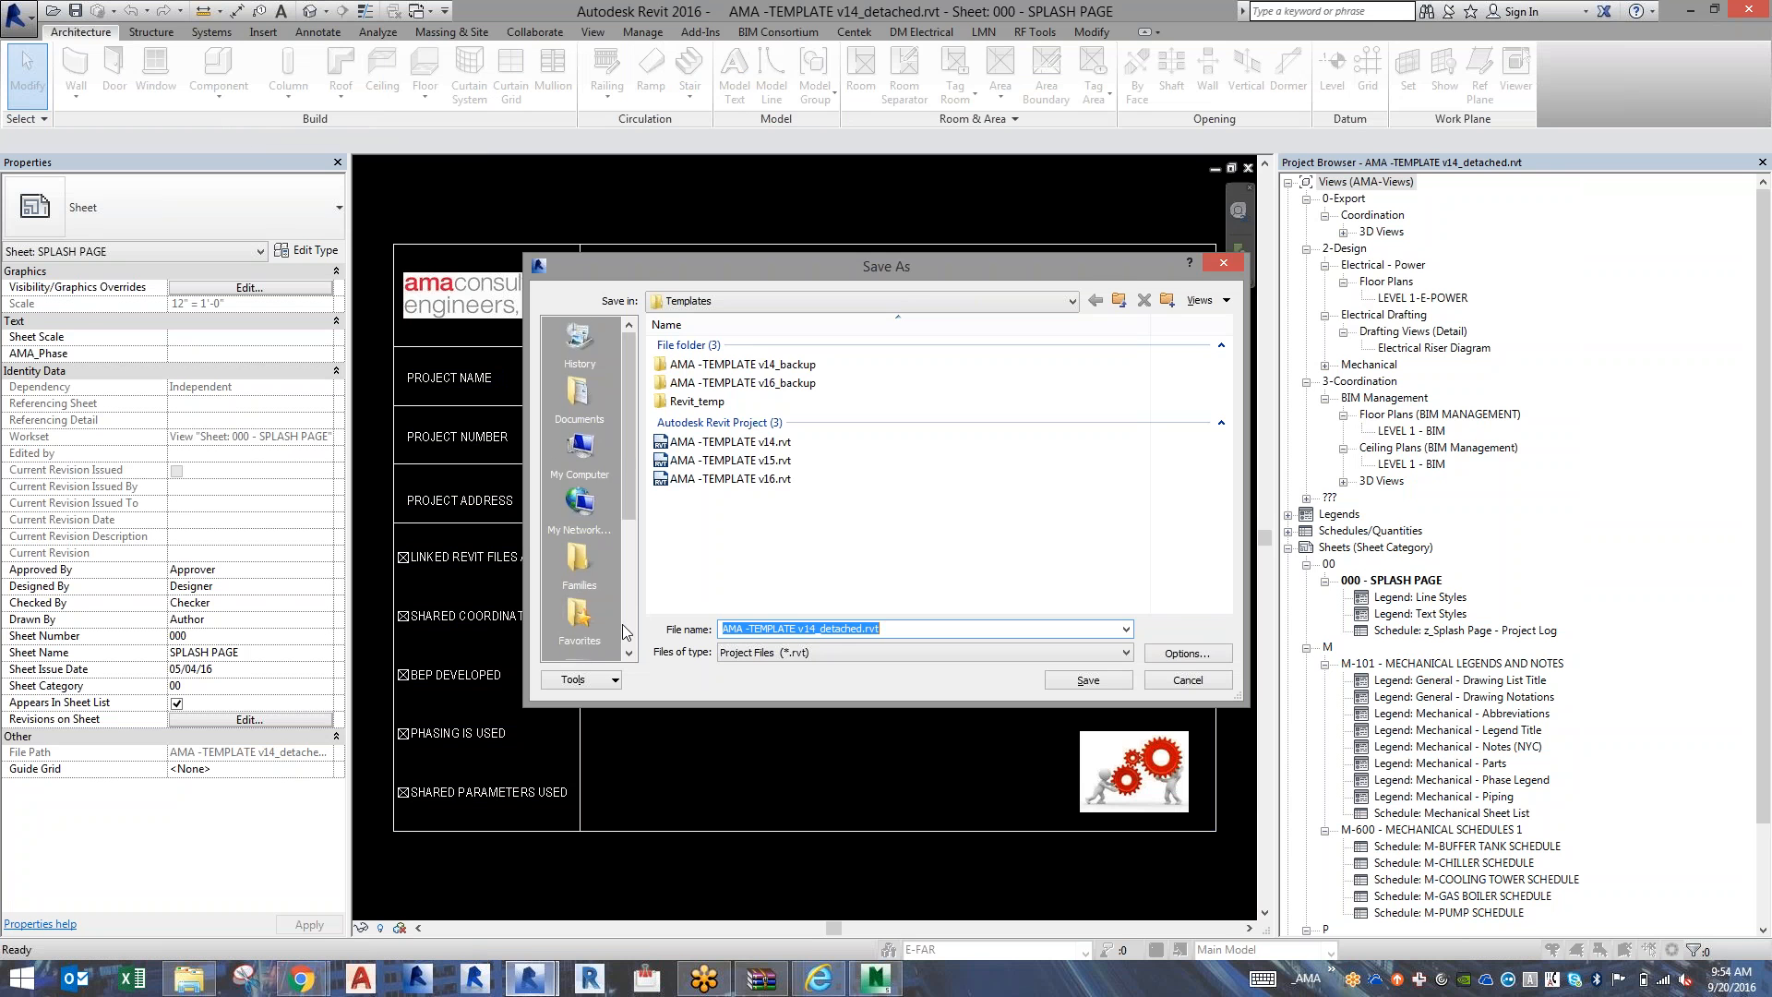
scroll(600, 620, down, 2)
click(595, 622)
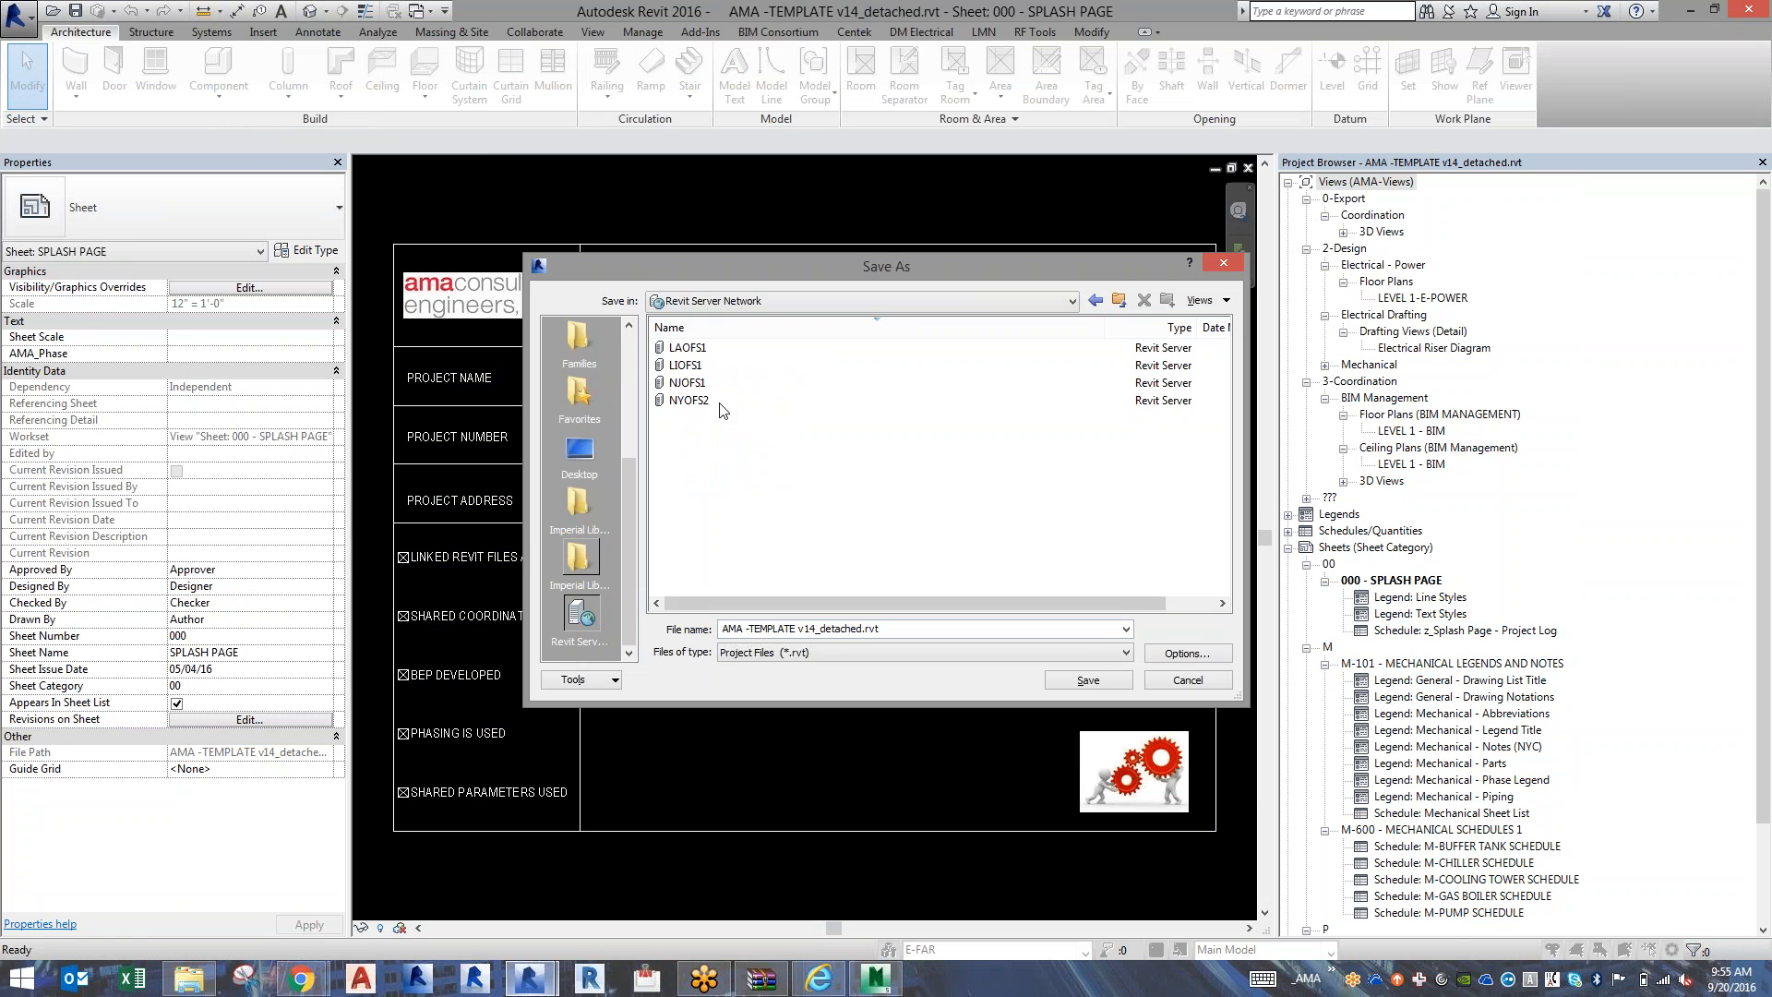
click(720, 365)
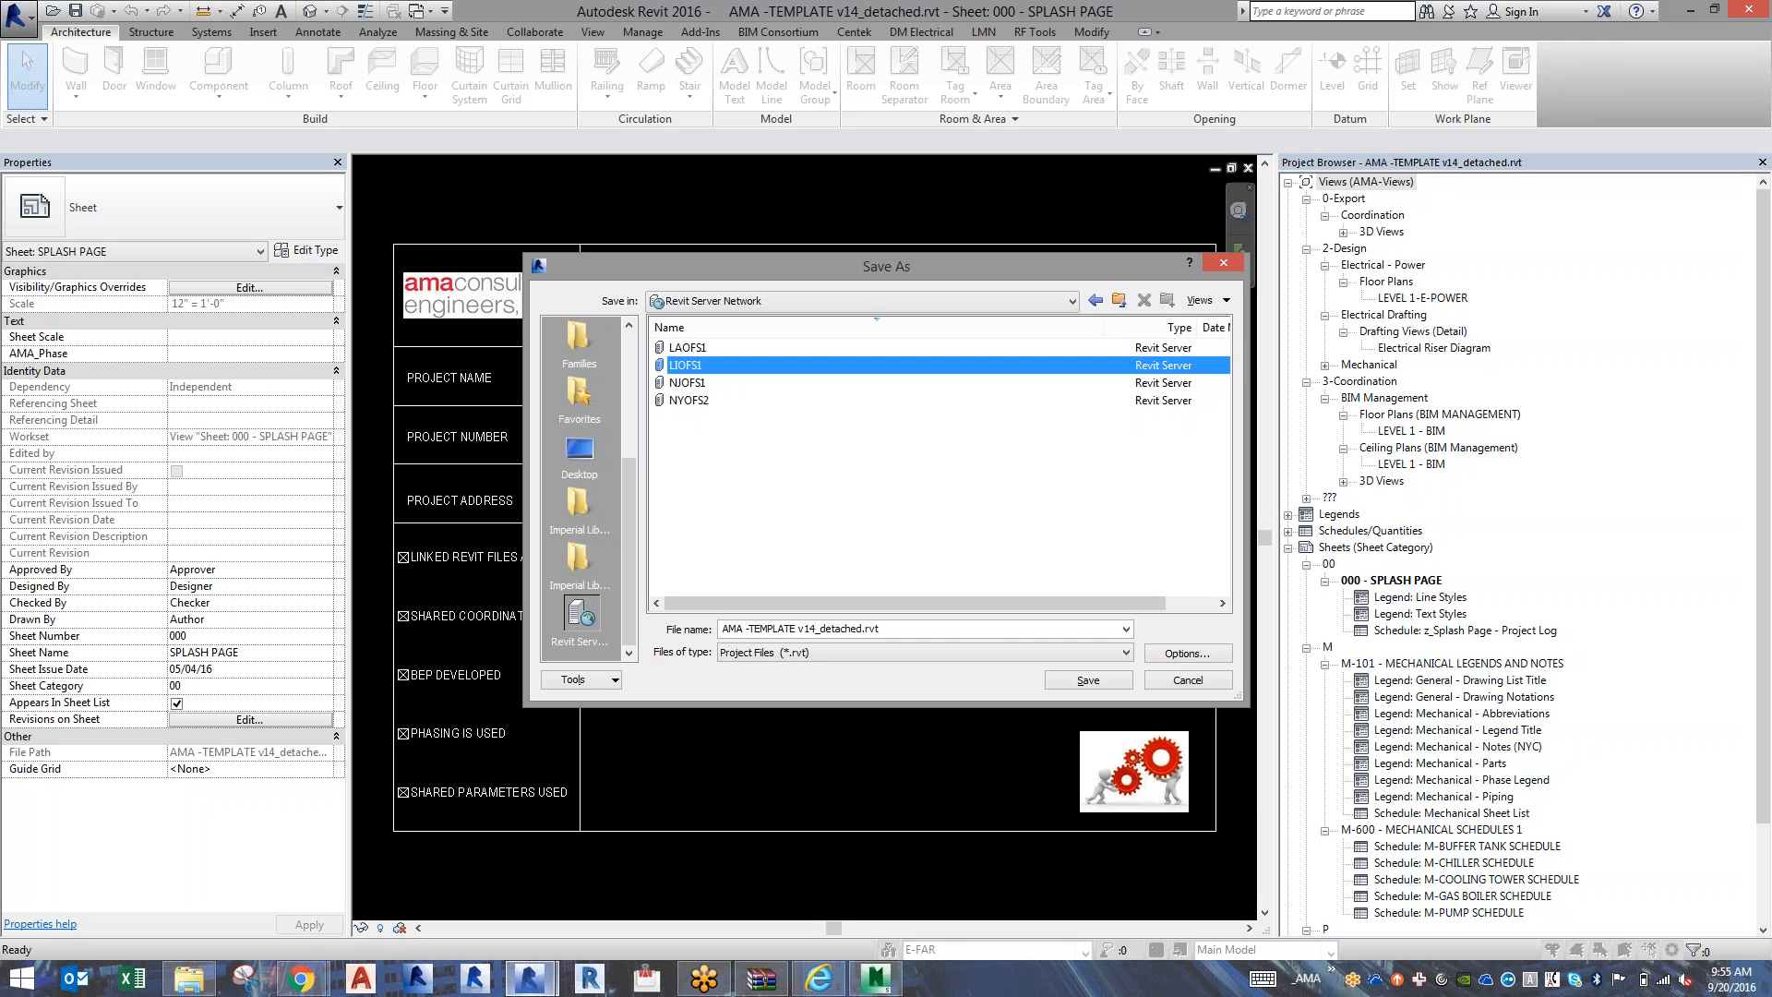
double_click(720, 365)
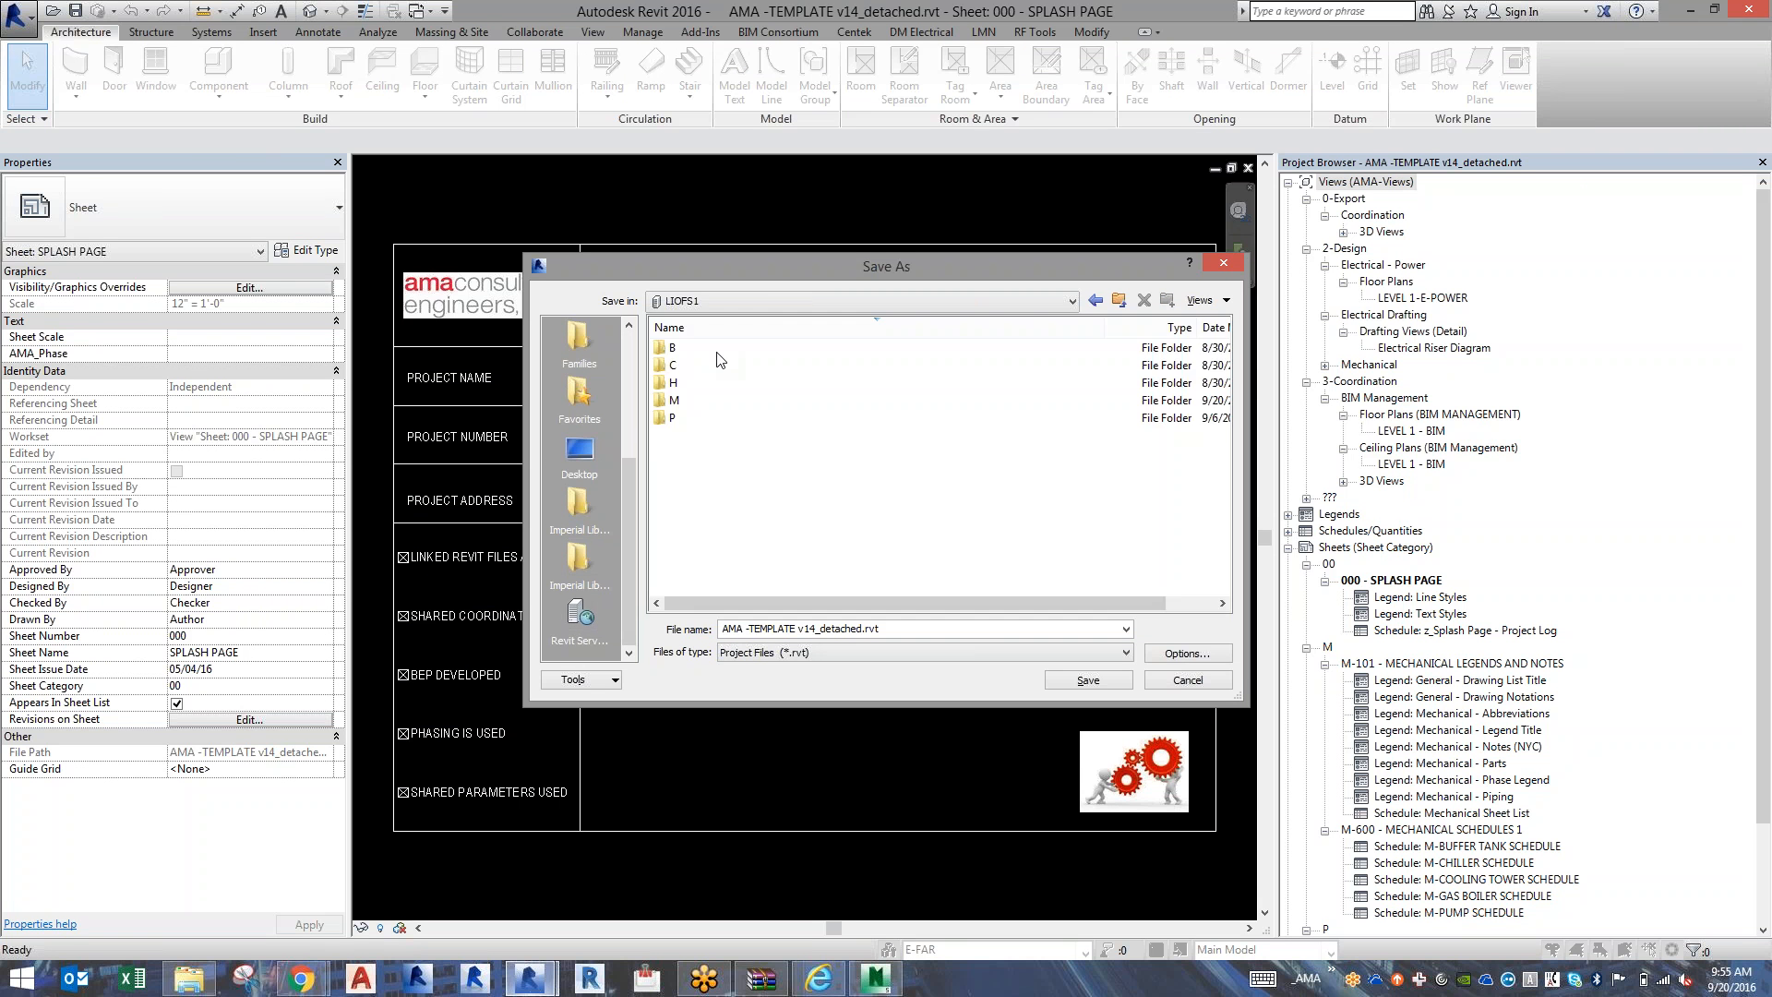
double_click(690, 400)
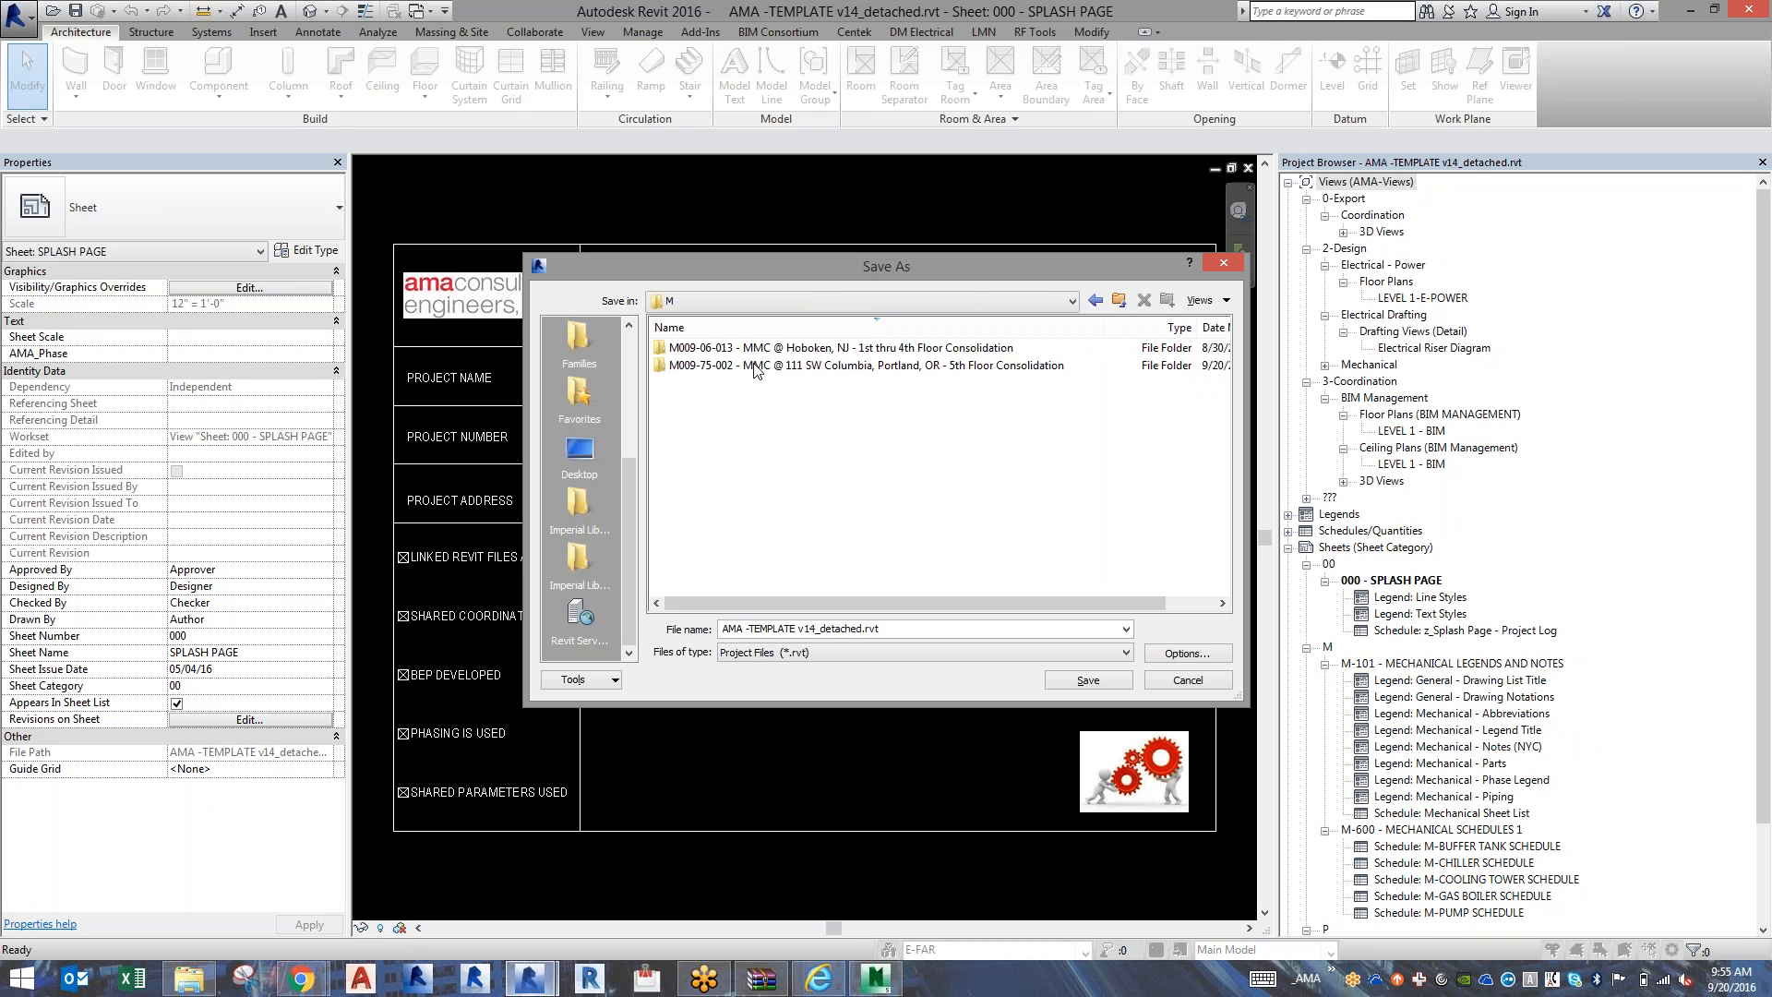
double_click(754, 370)
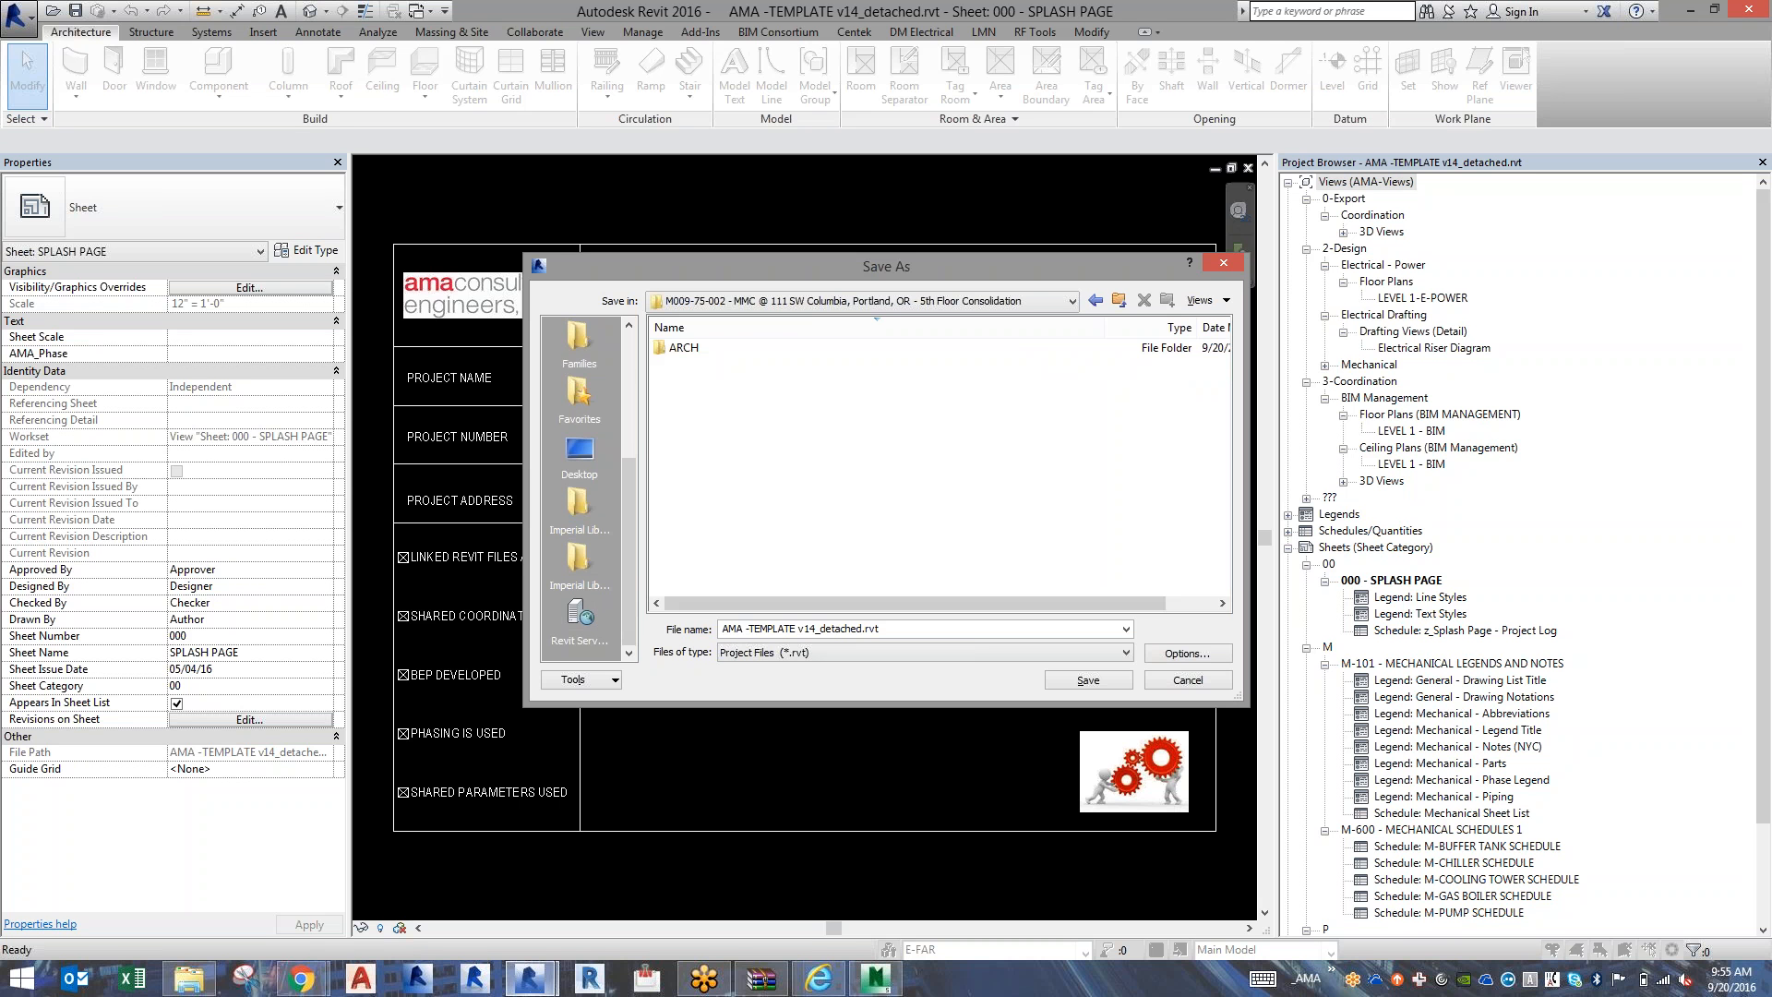
Name the project file M00975002MEP v16_ and save it in the M009-75-002 server folder.
triple_click(895, 631)
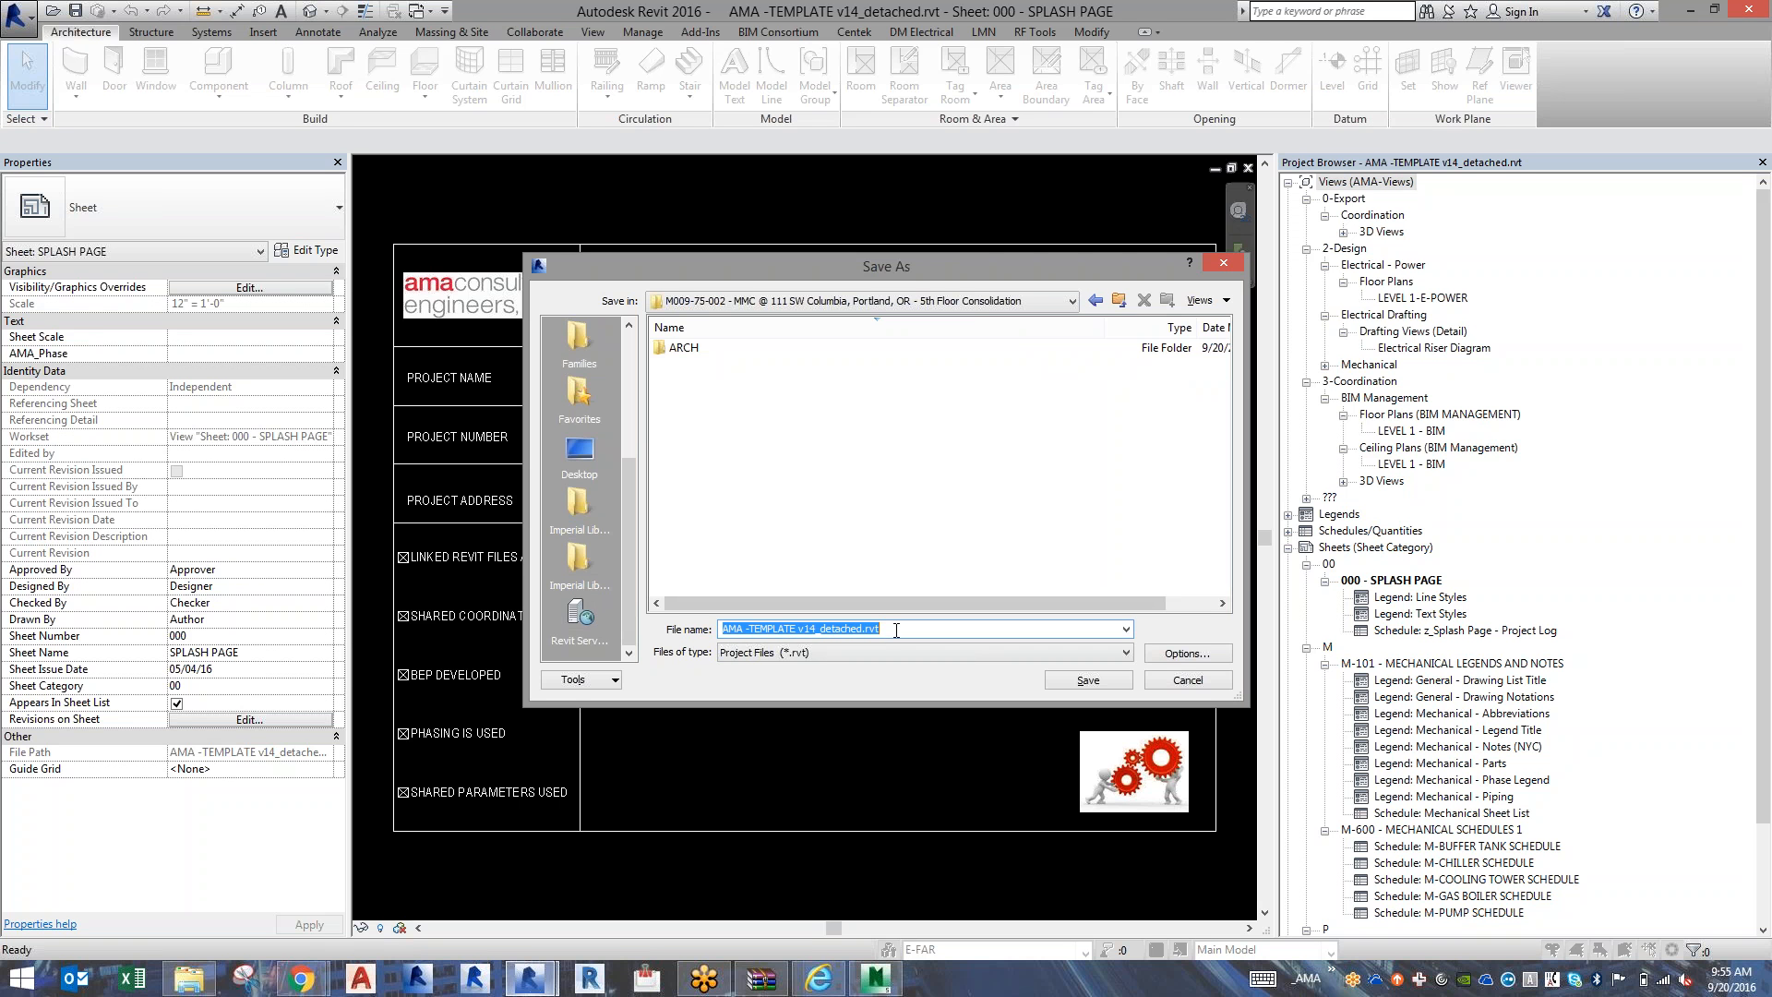
text(M00)
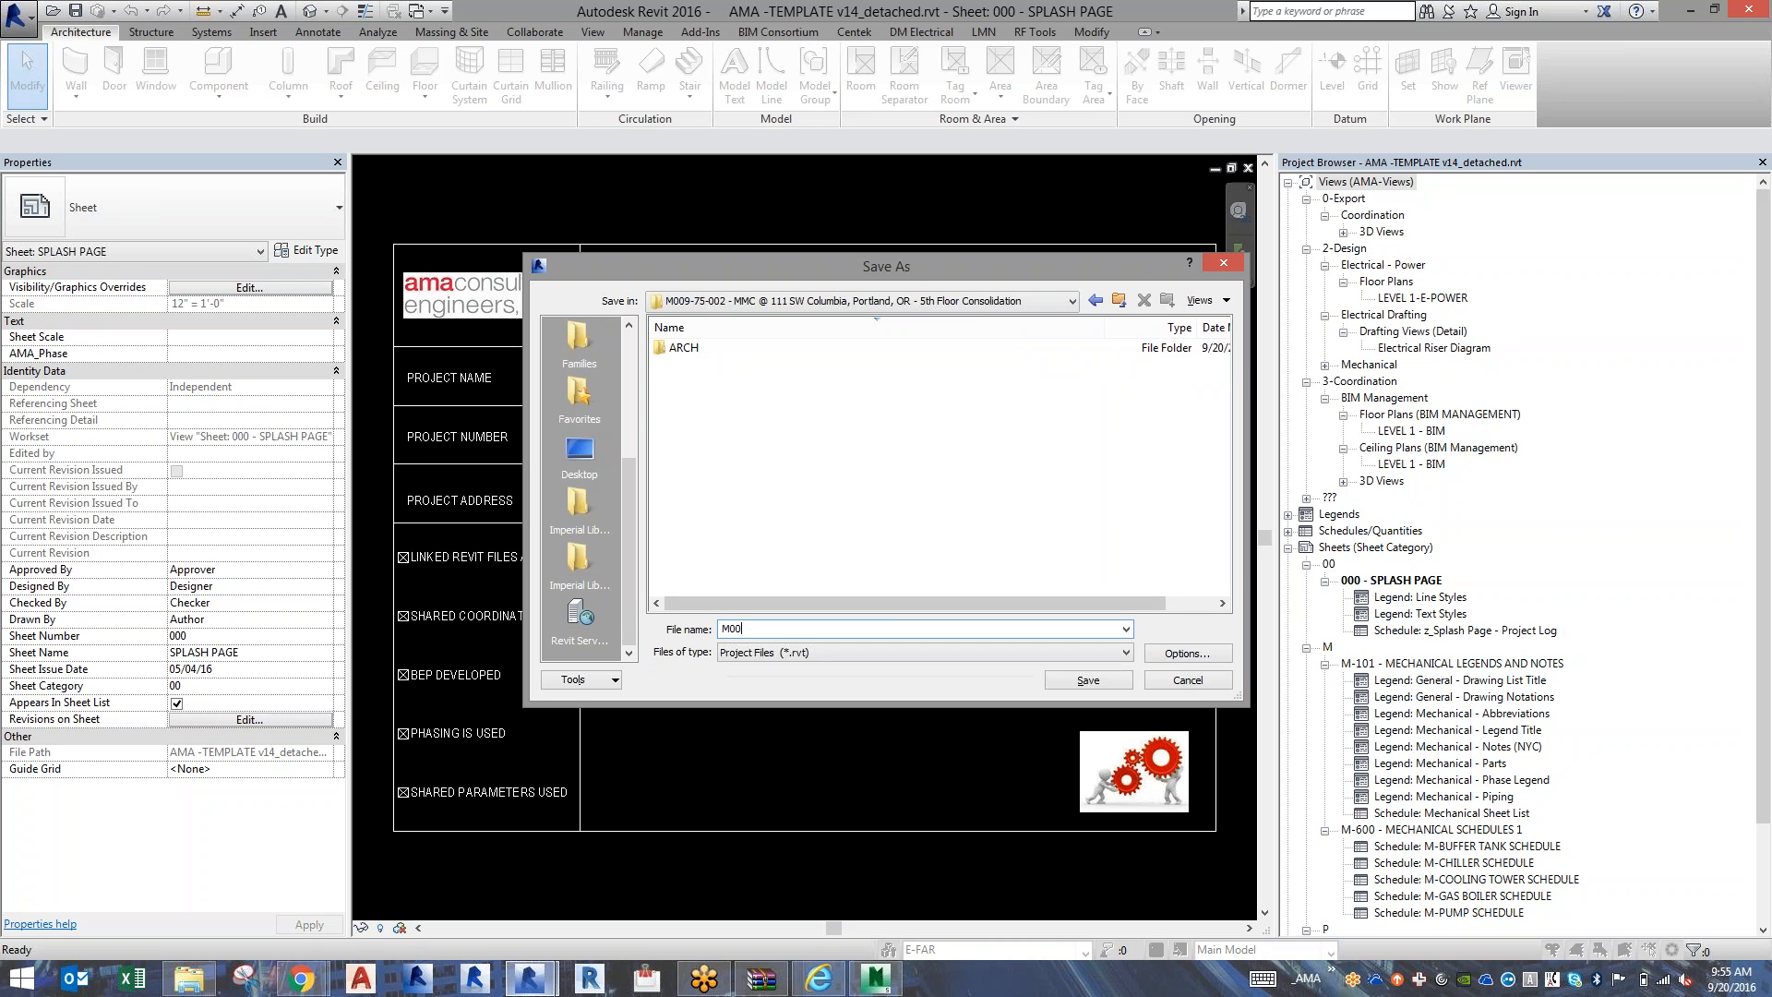
text(975002)
text(MEP v16_)
key(Return)
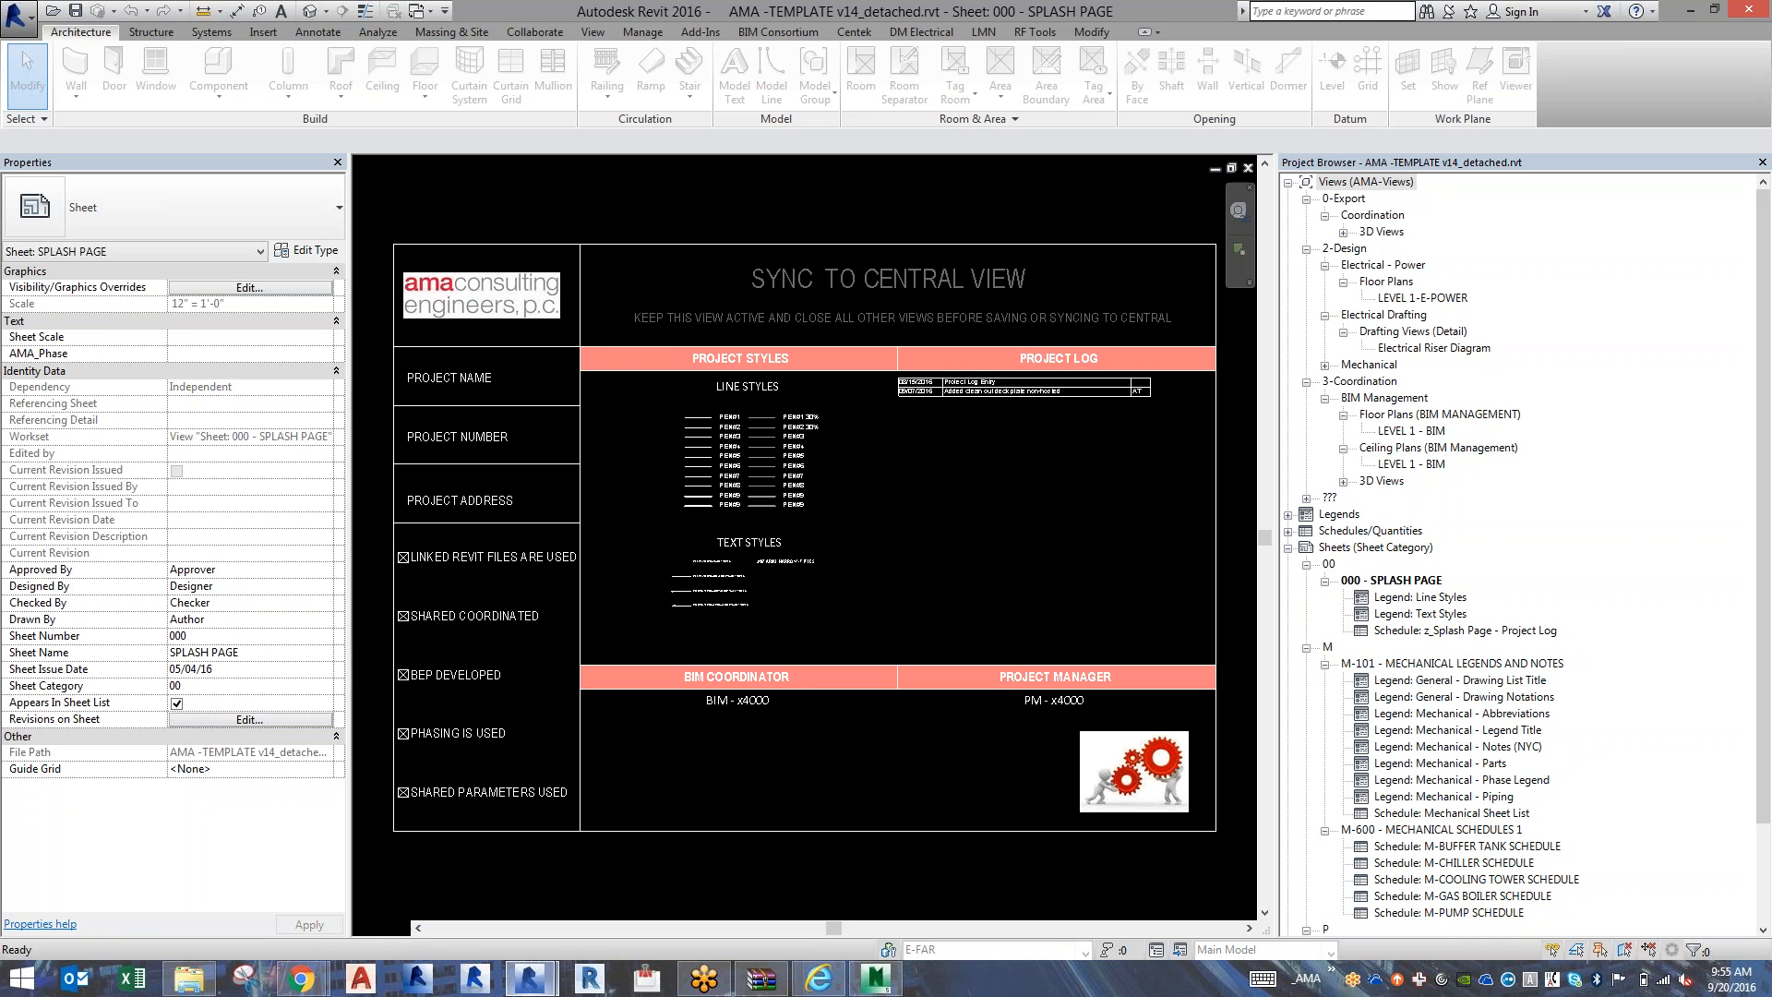
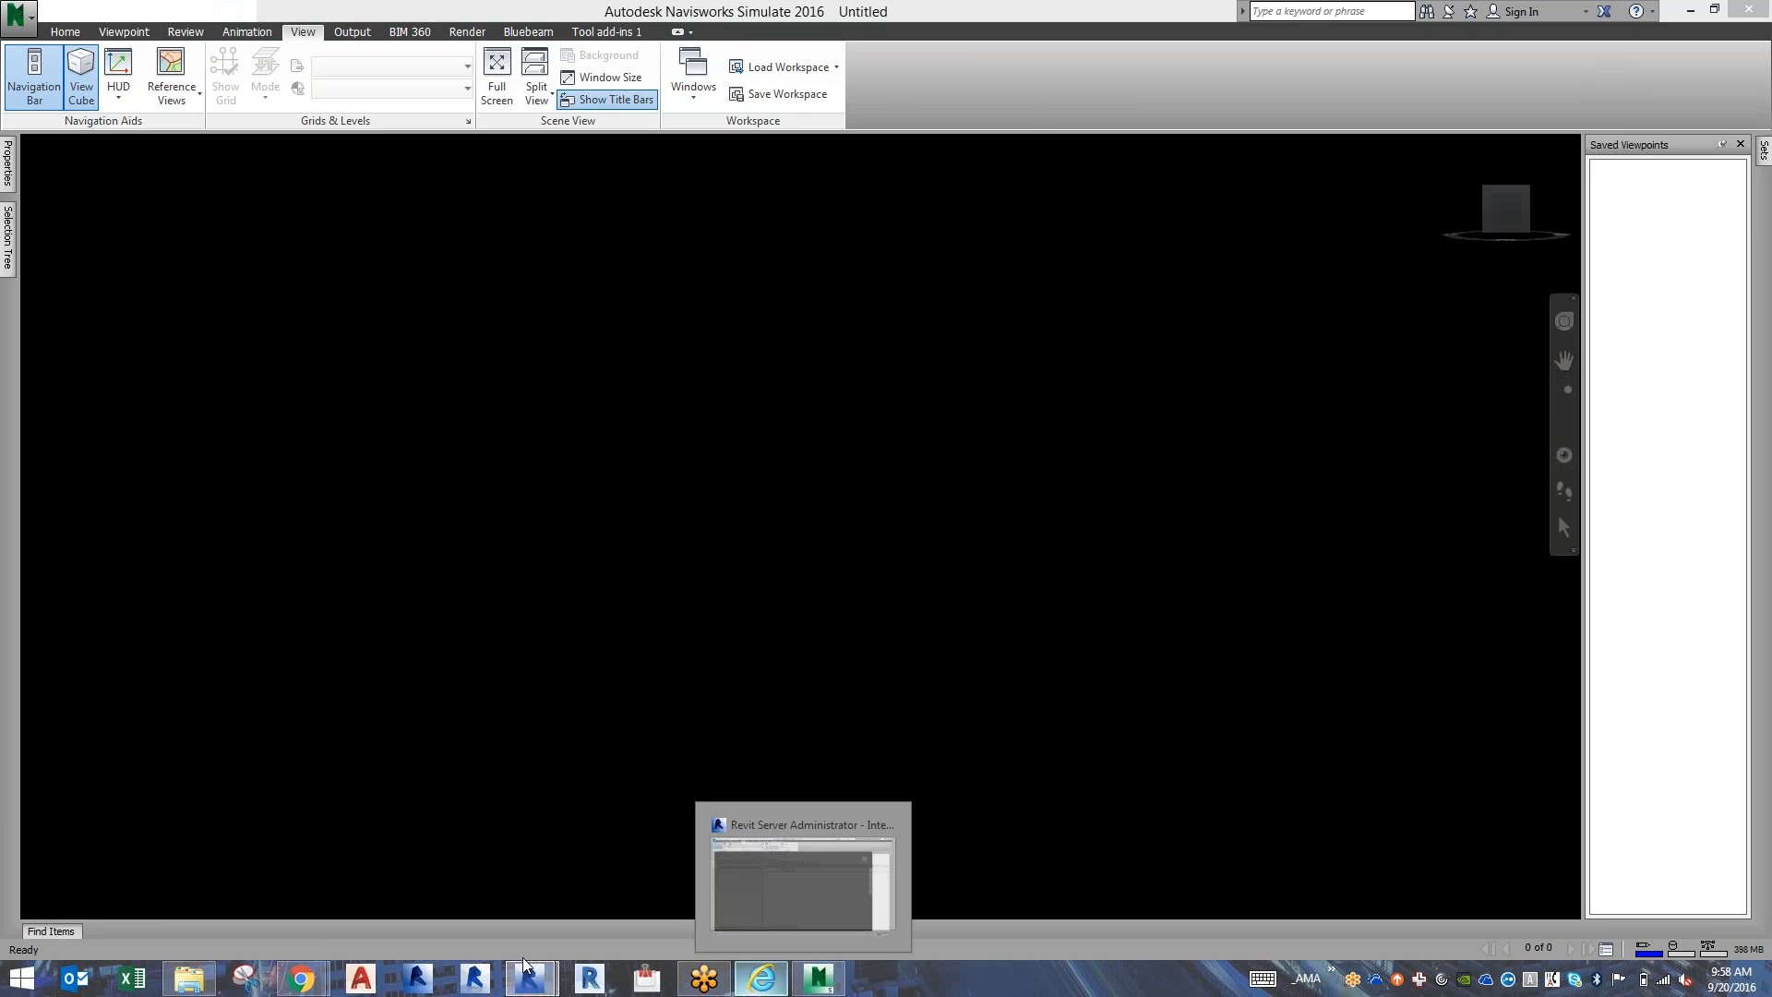
Switch to Revit, open the LEVEL 1 - BIM floor plan of the MEP model, and delete the sample equipment with its connected run.
mouse_move(529, 978)
click(615, 895)
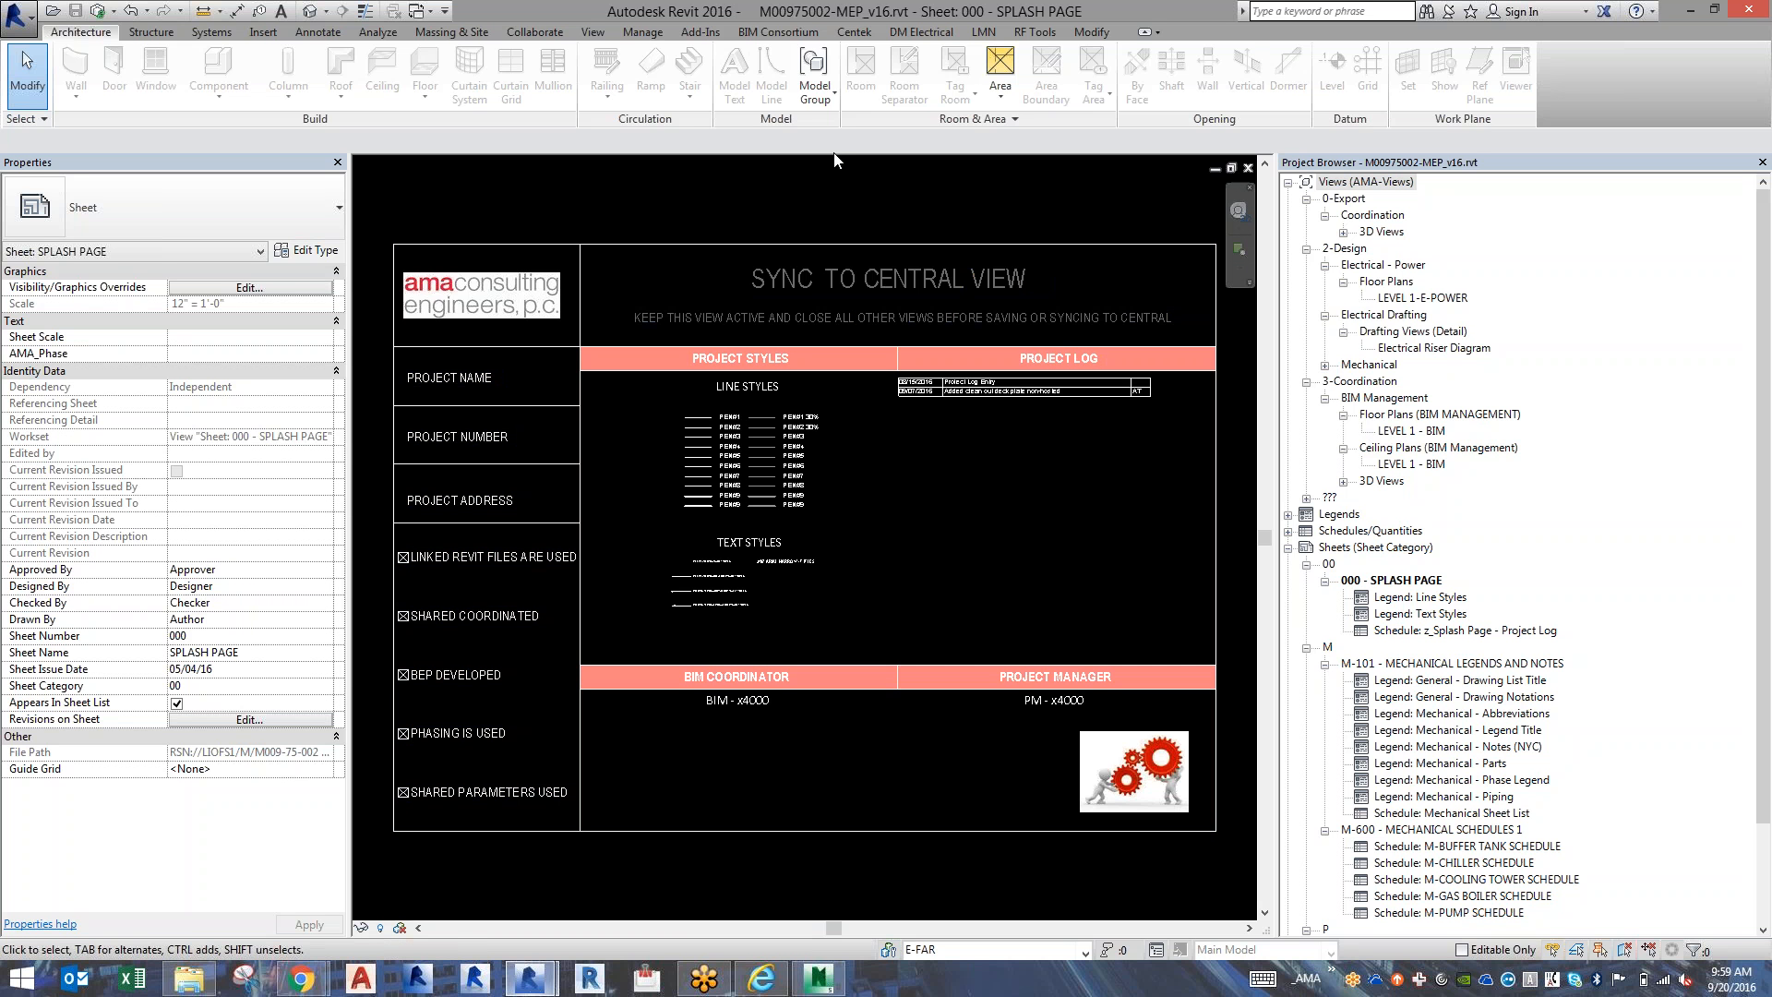
click(1395, 431)
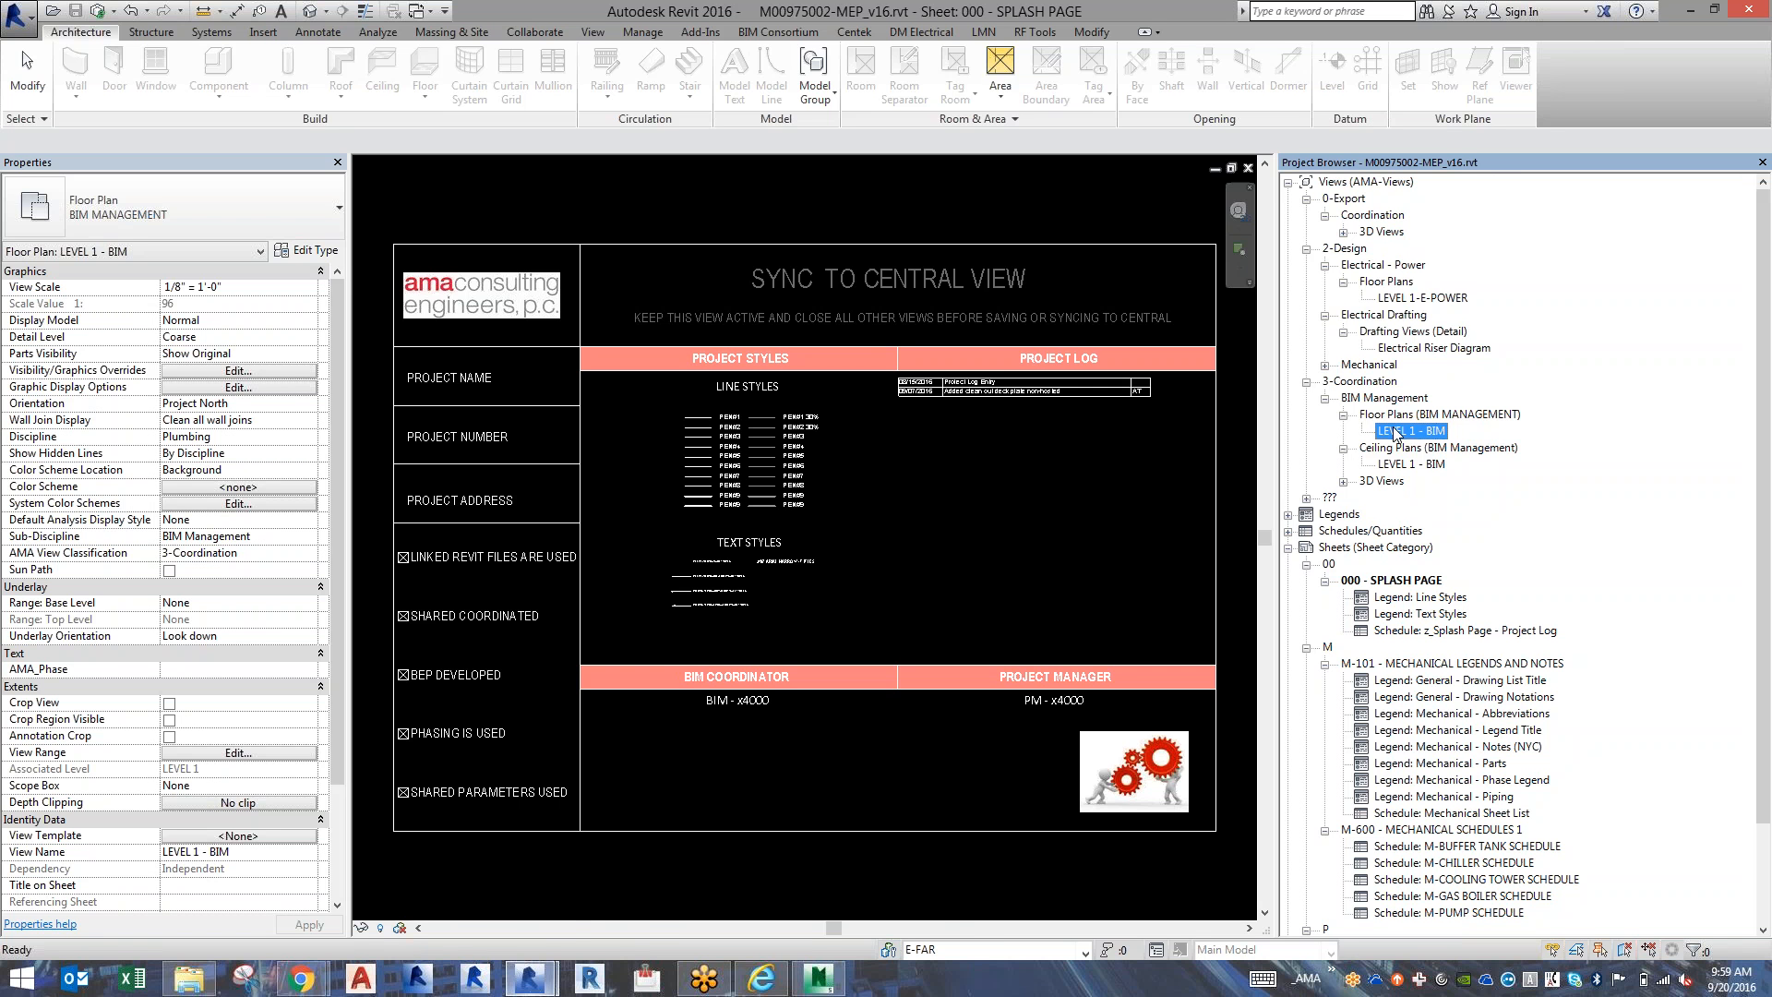
double_click(1395, 431)
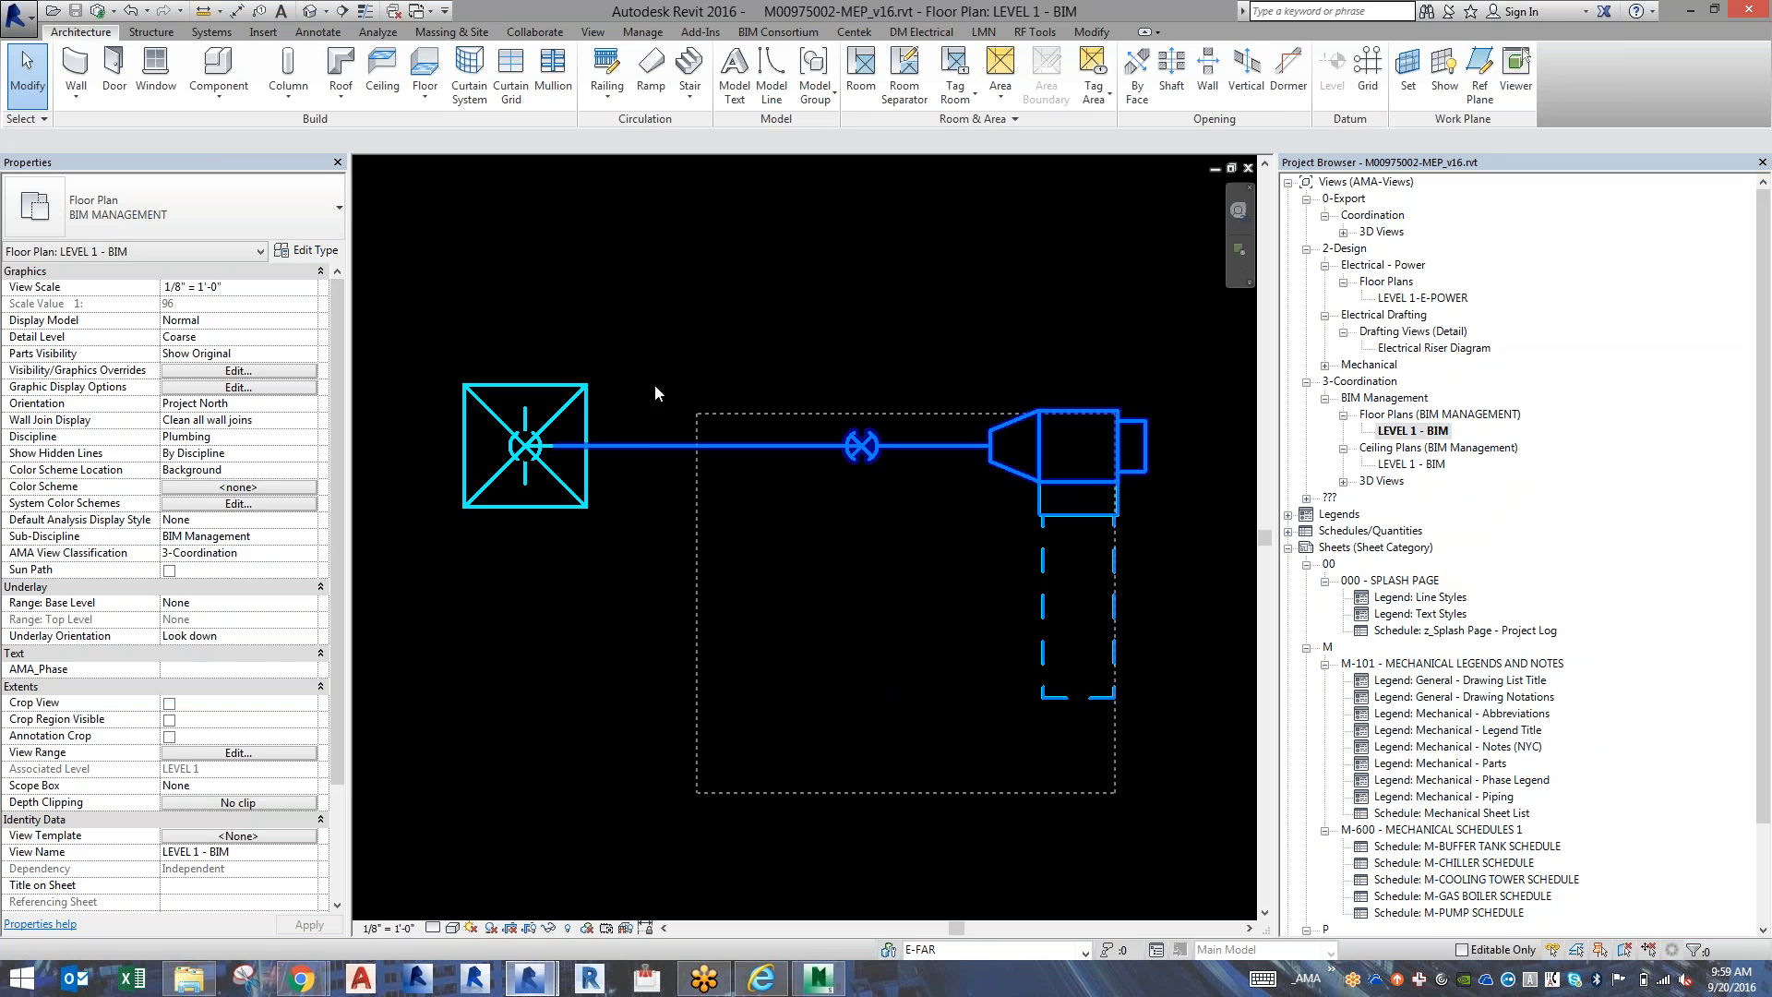
drag(655, 385, 451, 345)
key(Delete)
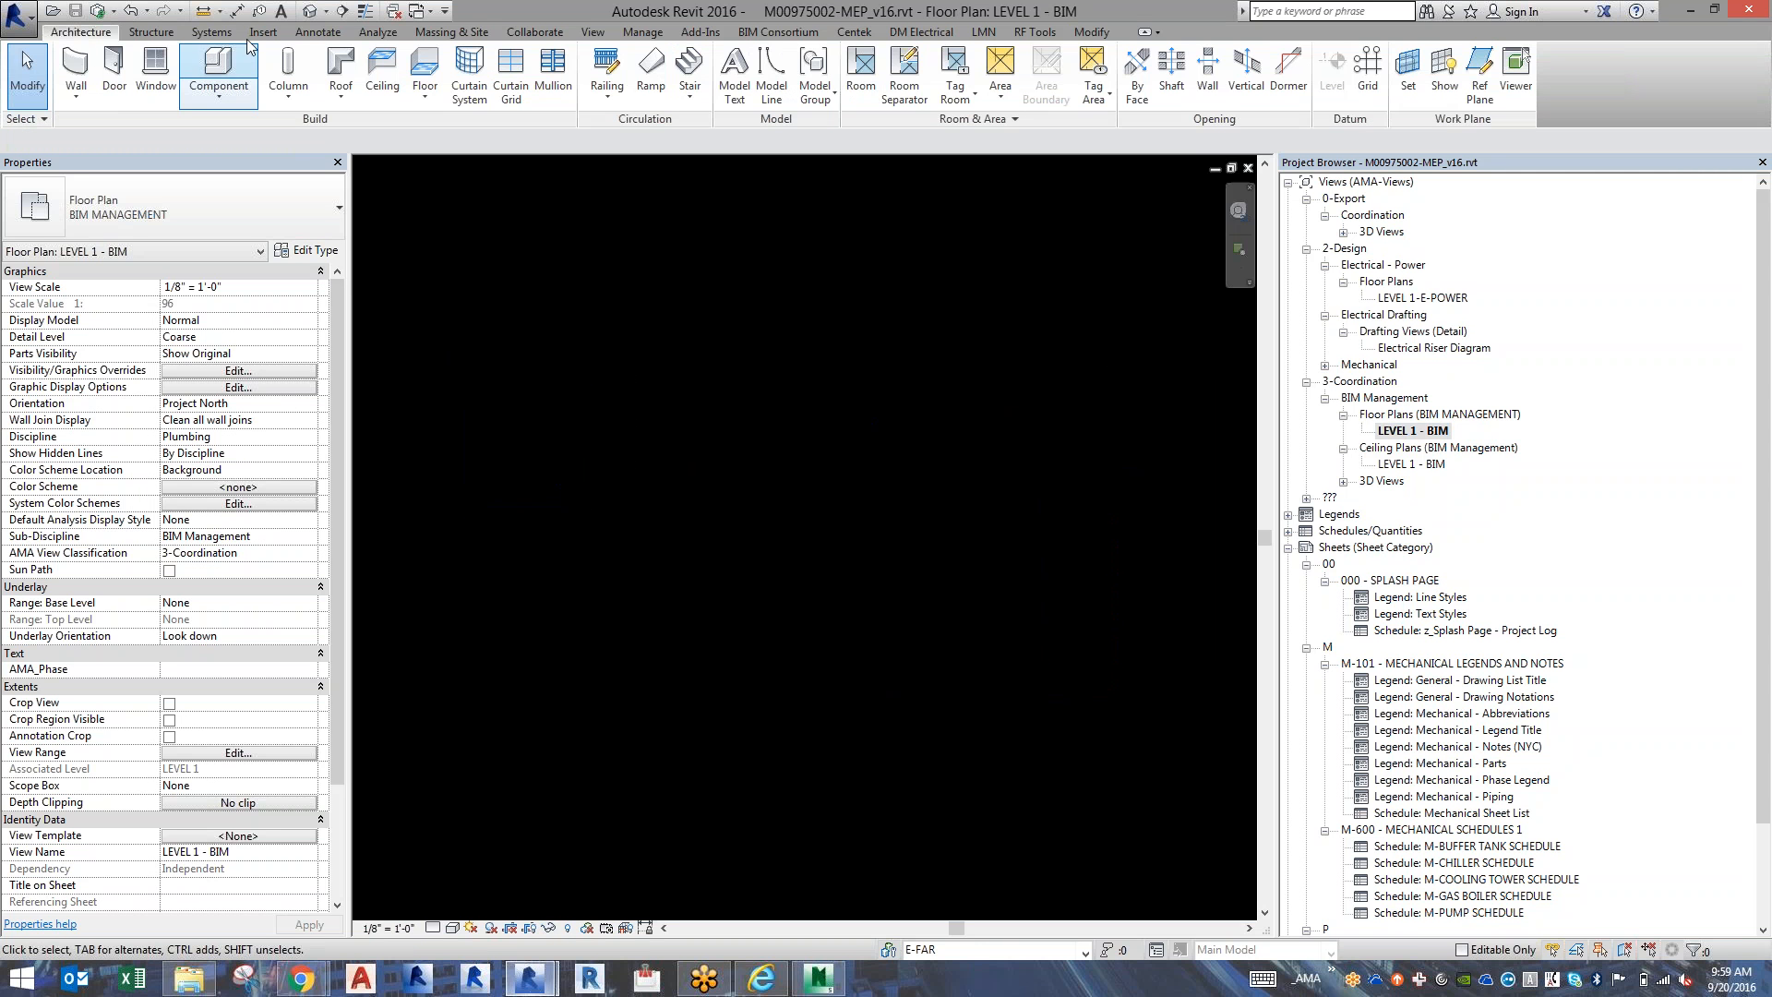
On the _Link Arch workset, link the Revit model MMC Portland.rvt from the ARCH subfolder of M009-75-002 on the LIOFS1 Revit Server.
click(976, 950)
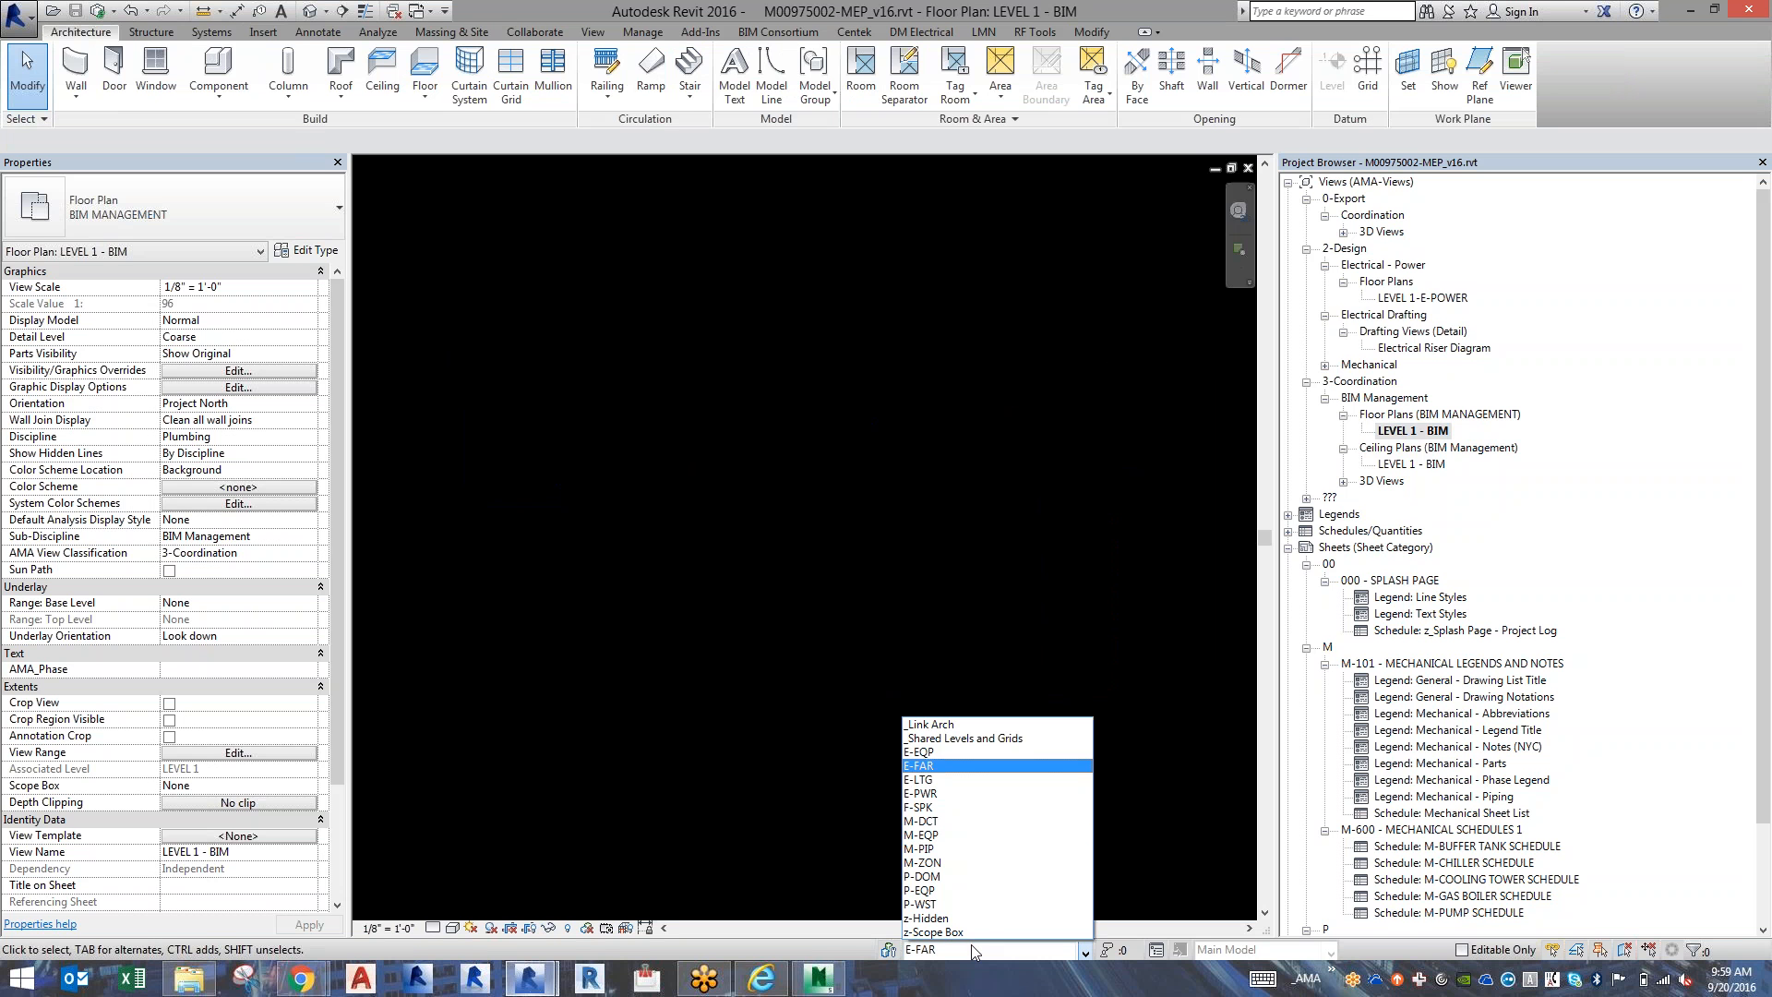
click(1001, 725)
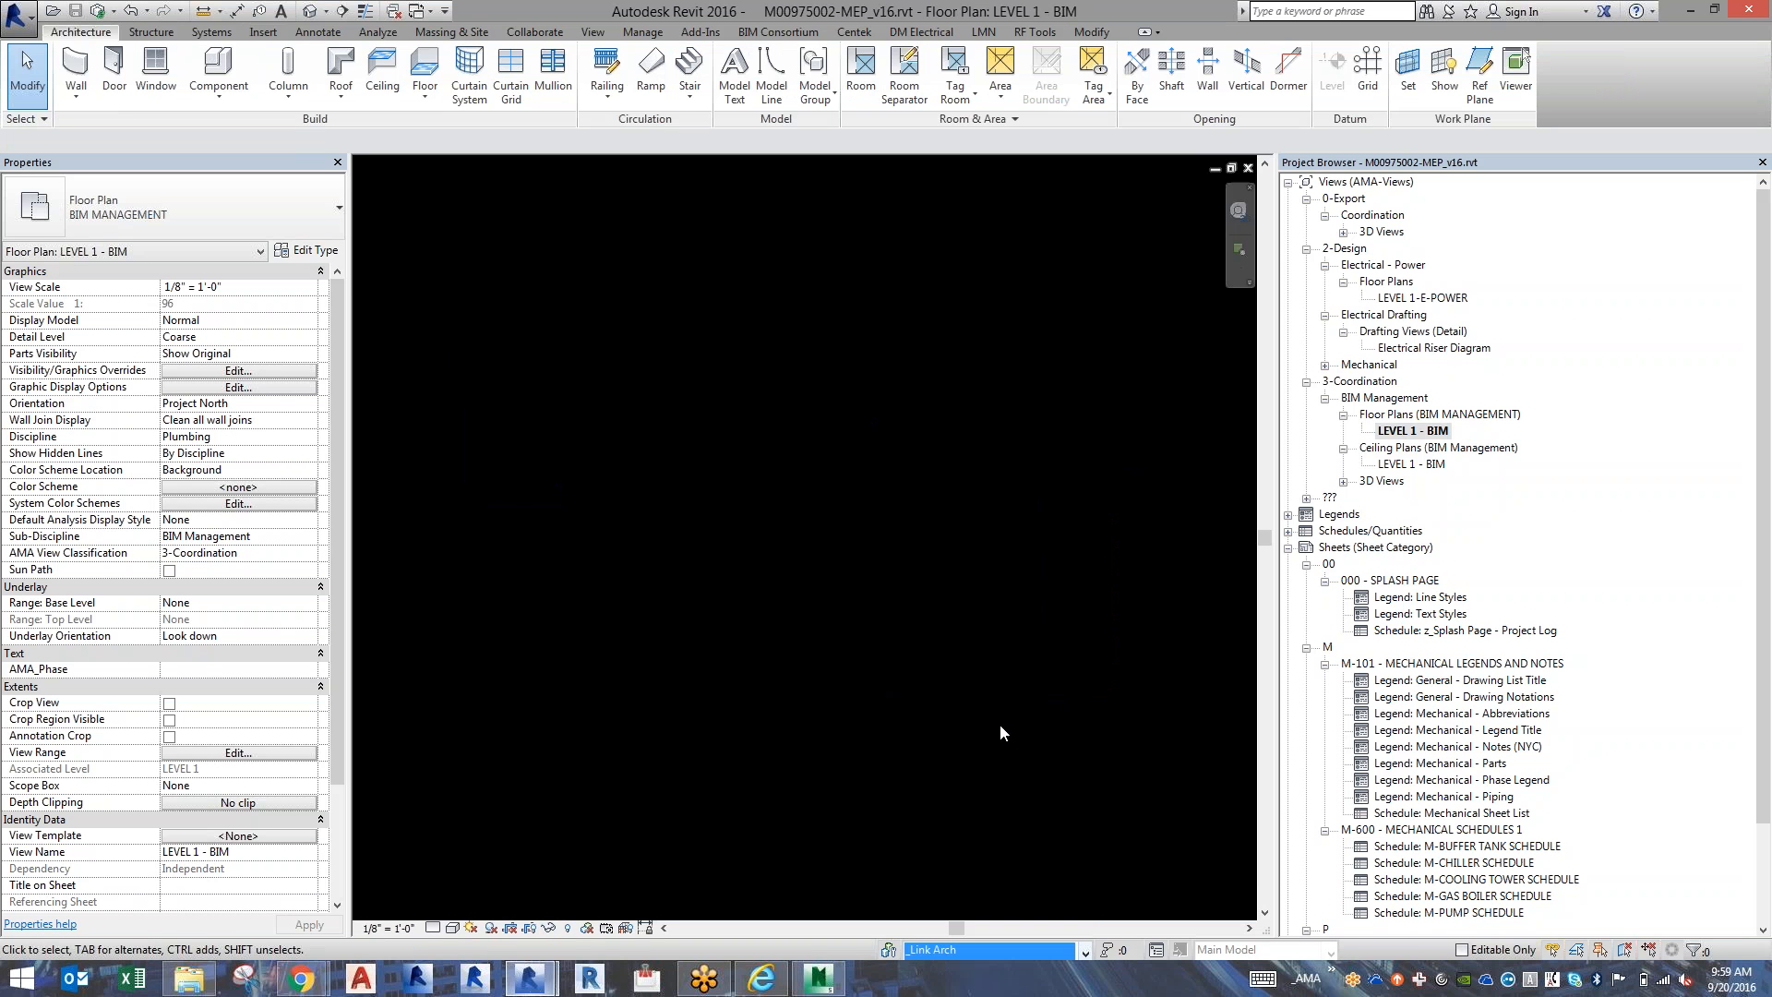
click(264, 32)
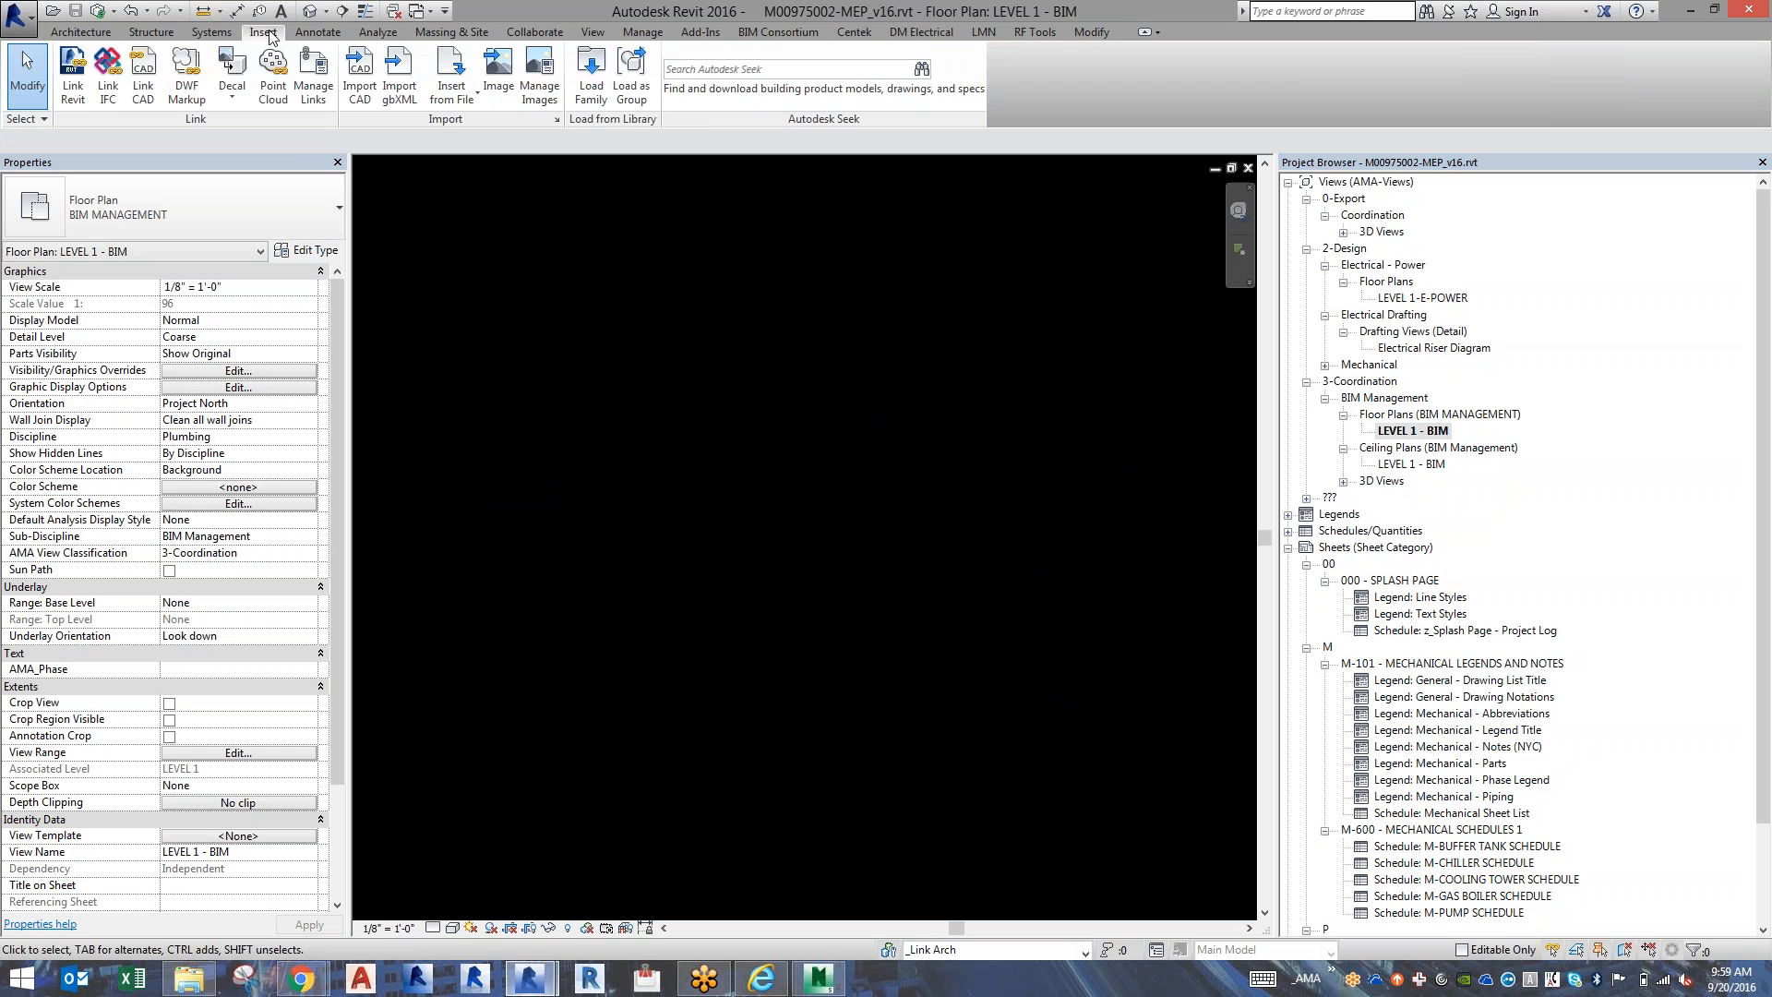
click(73, 89)
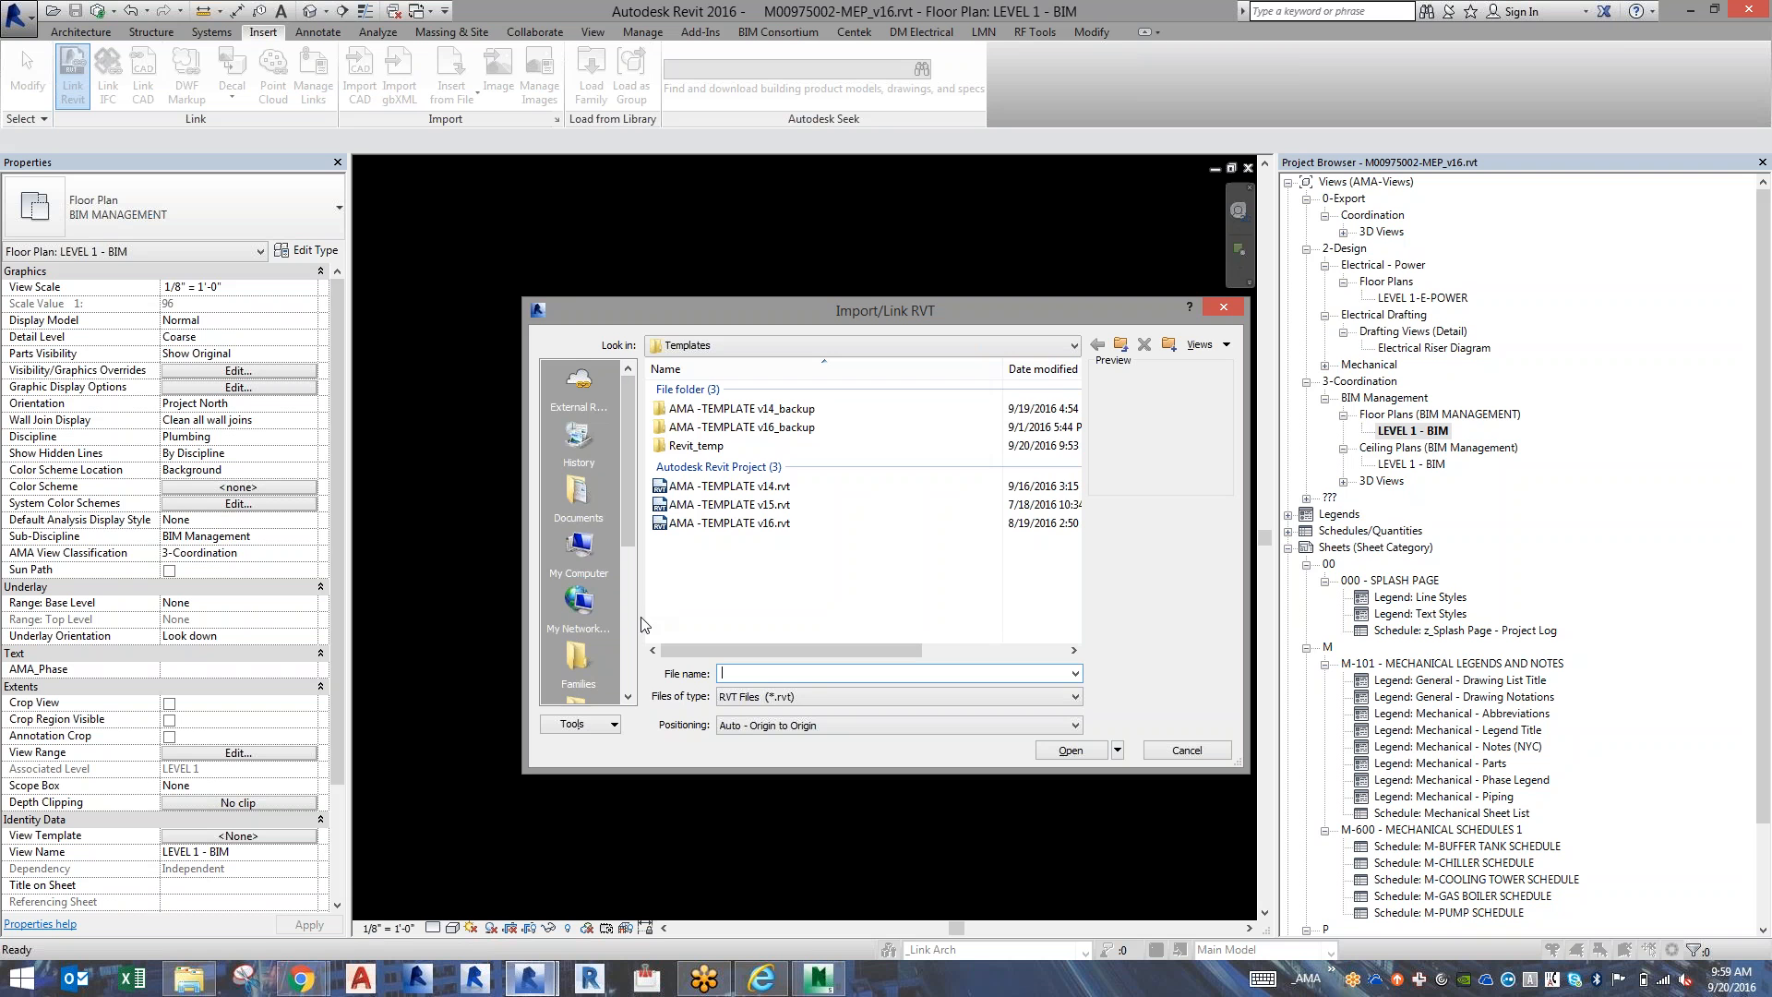
click(632, 643)
click(561, 680)
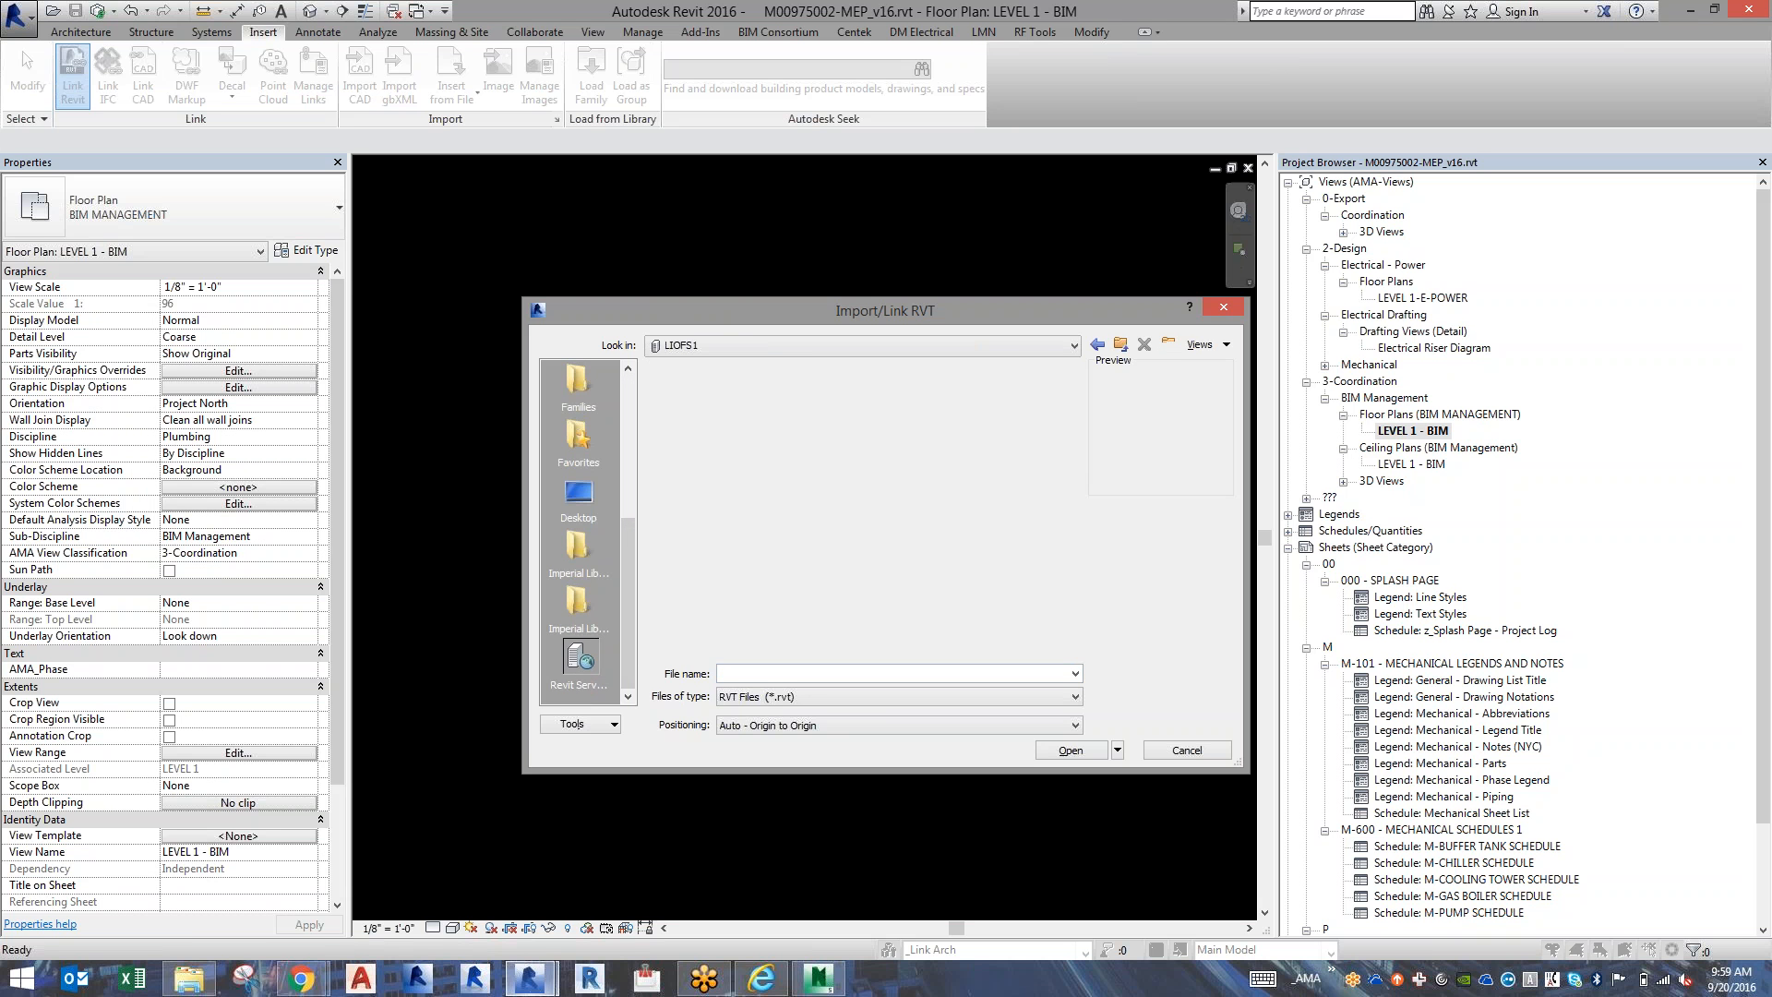
double_click(691, 444)
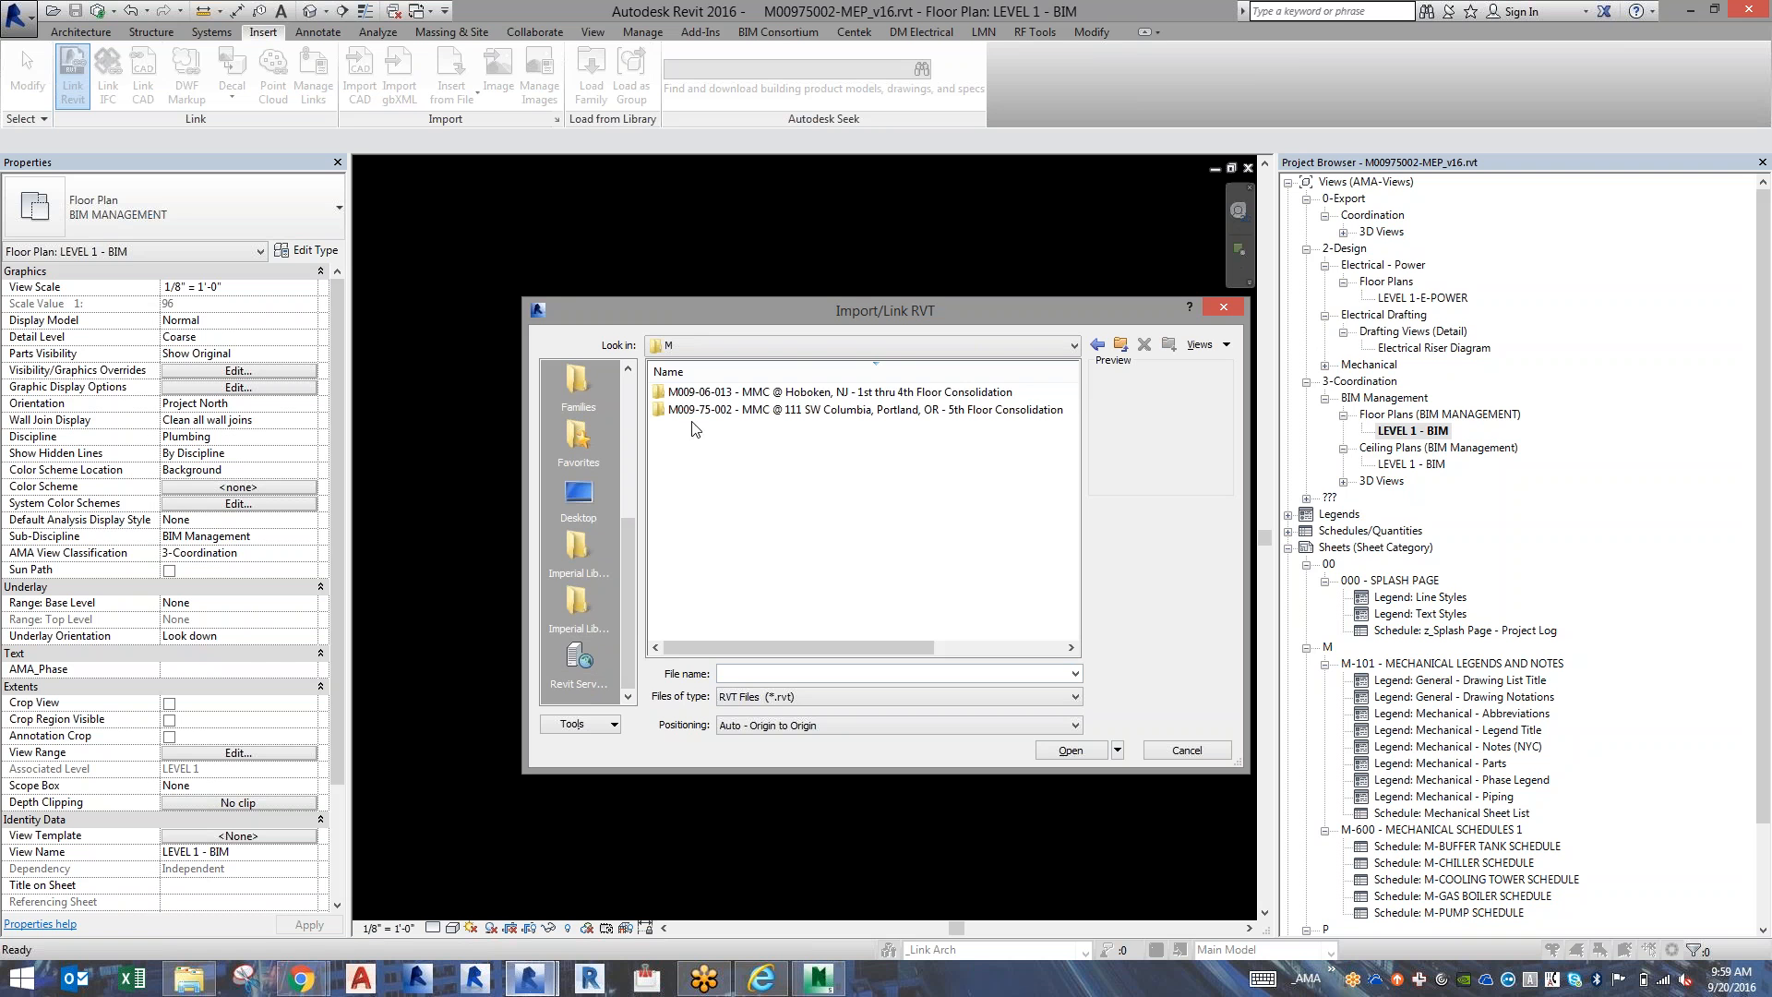
double_click(706, 411)
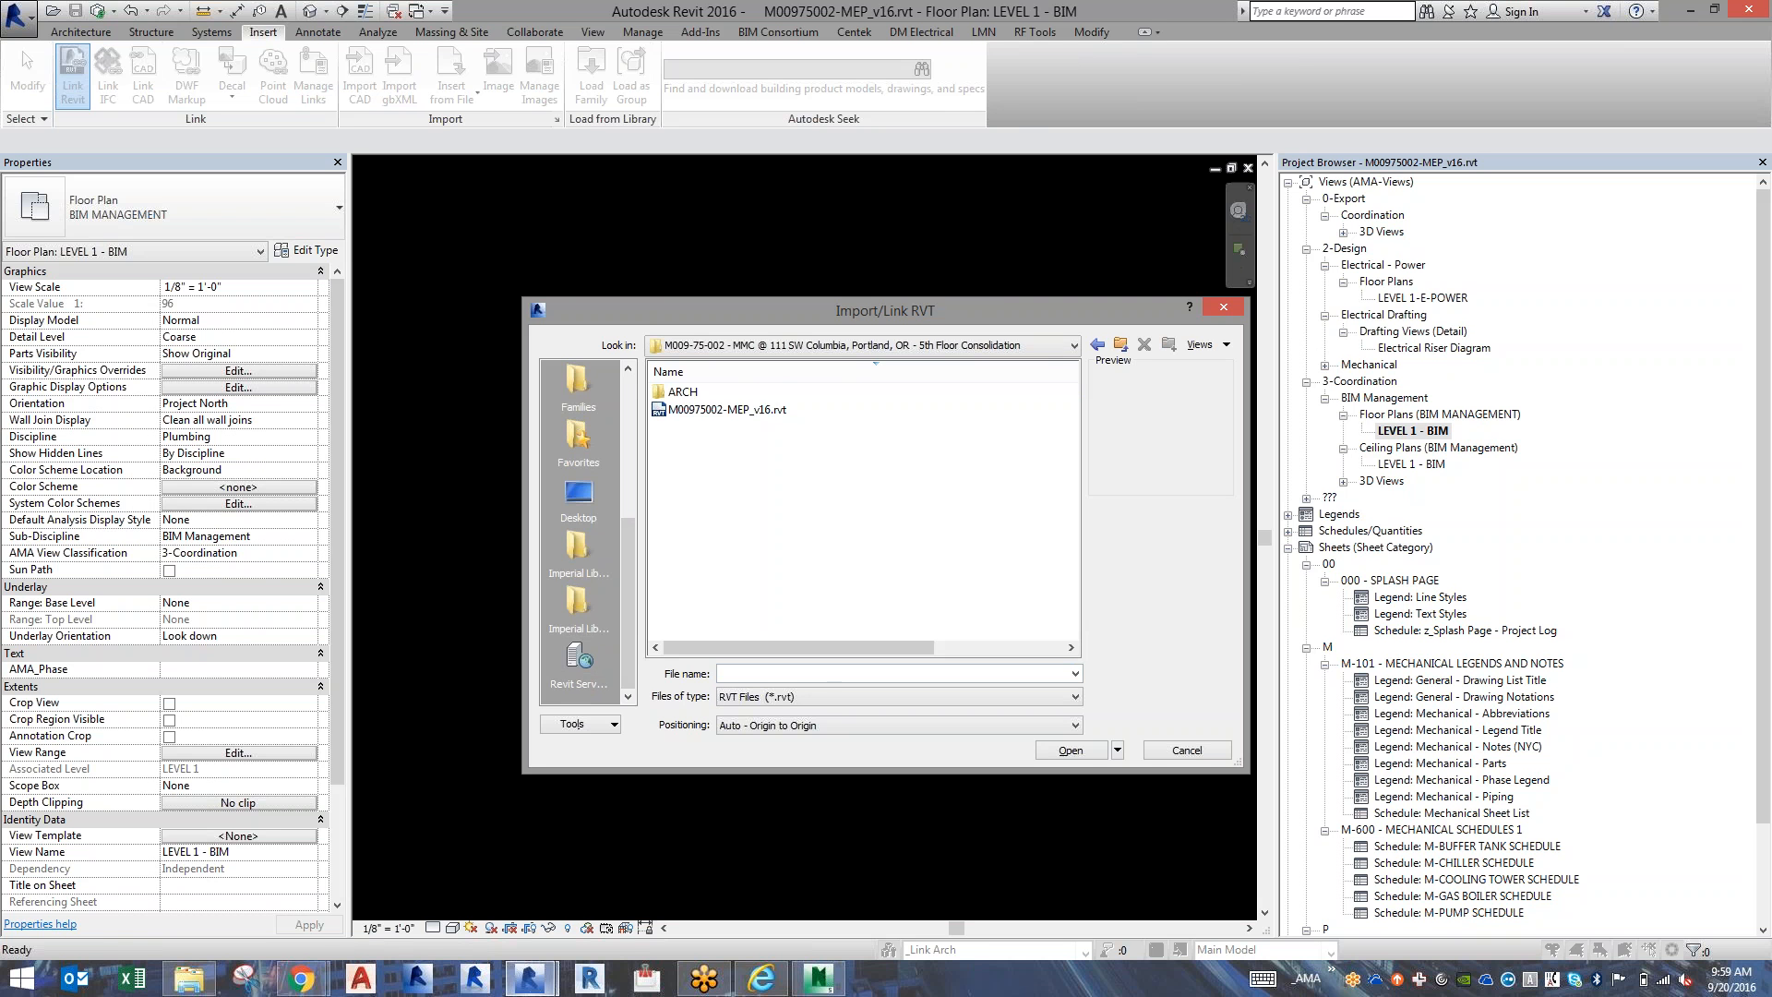
double_click(685, 392)
double_click(685, 392)
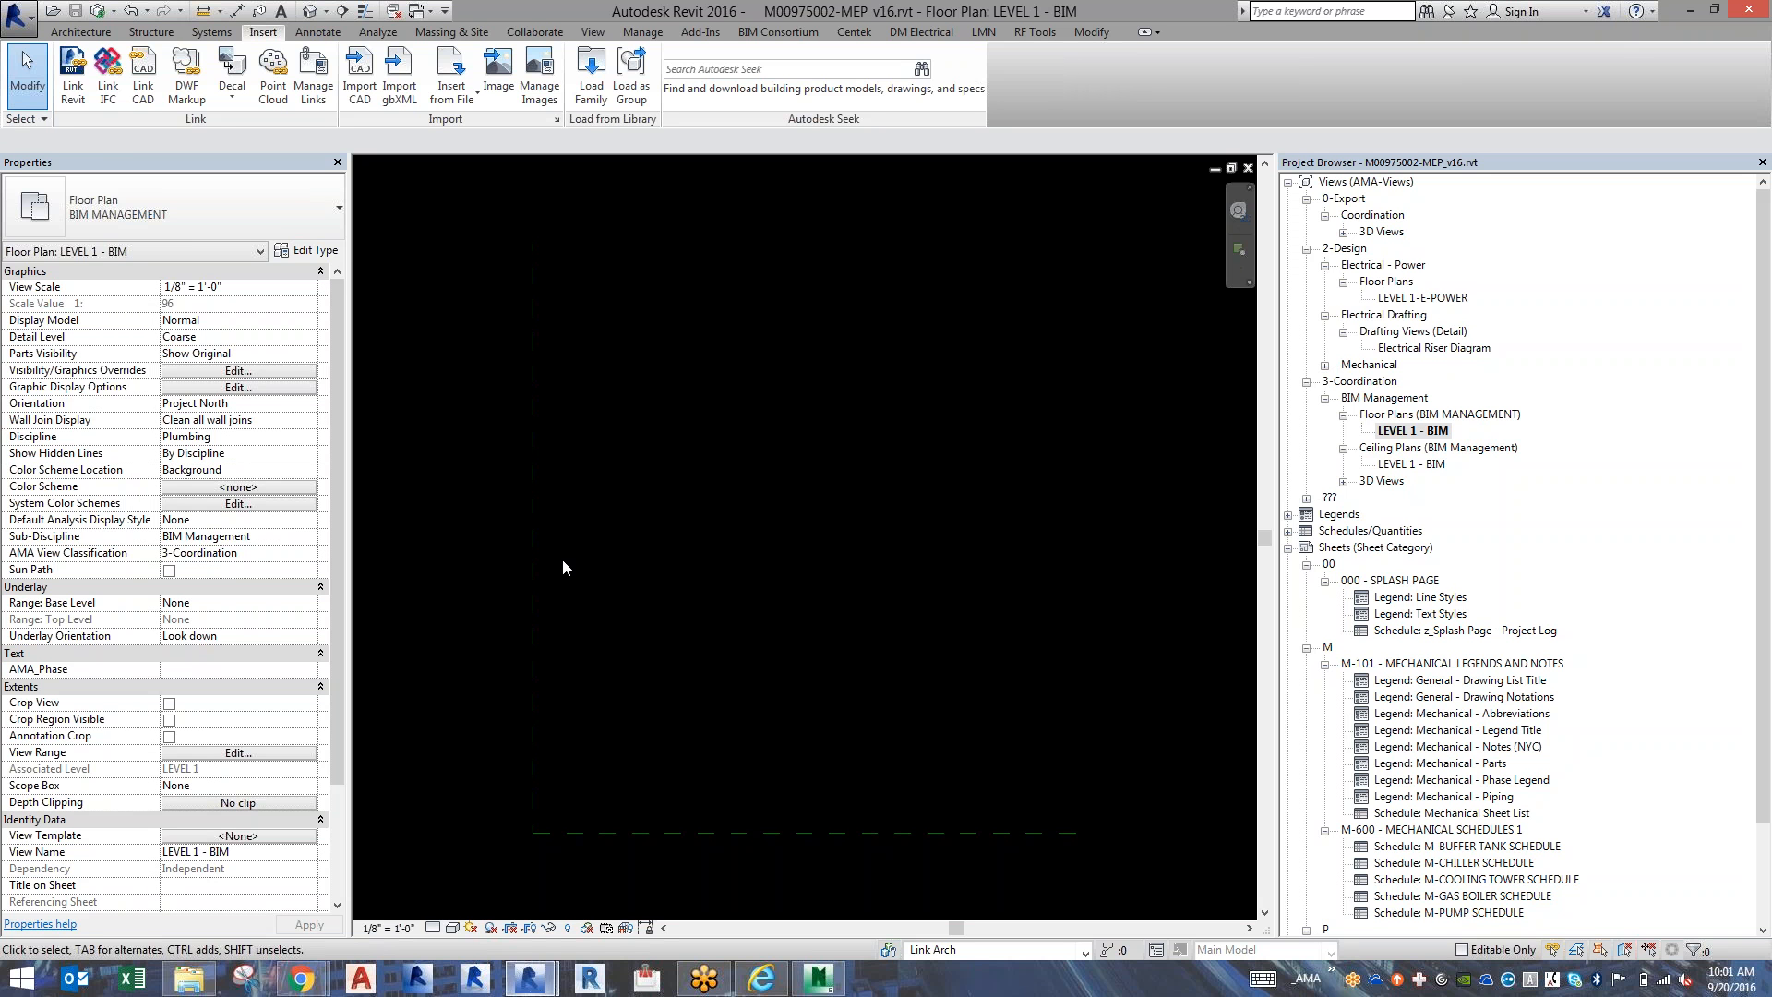
click(593, 31)
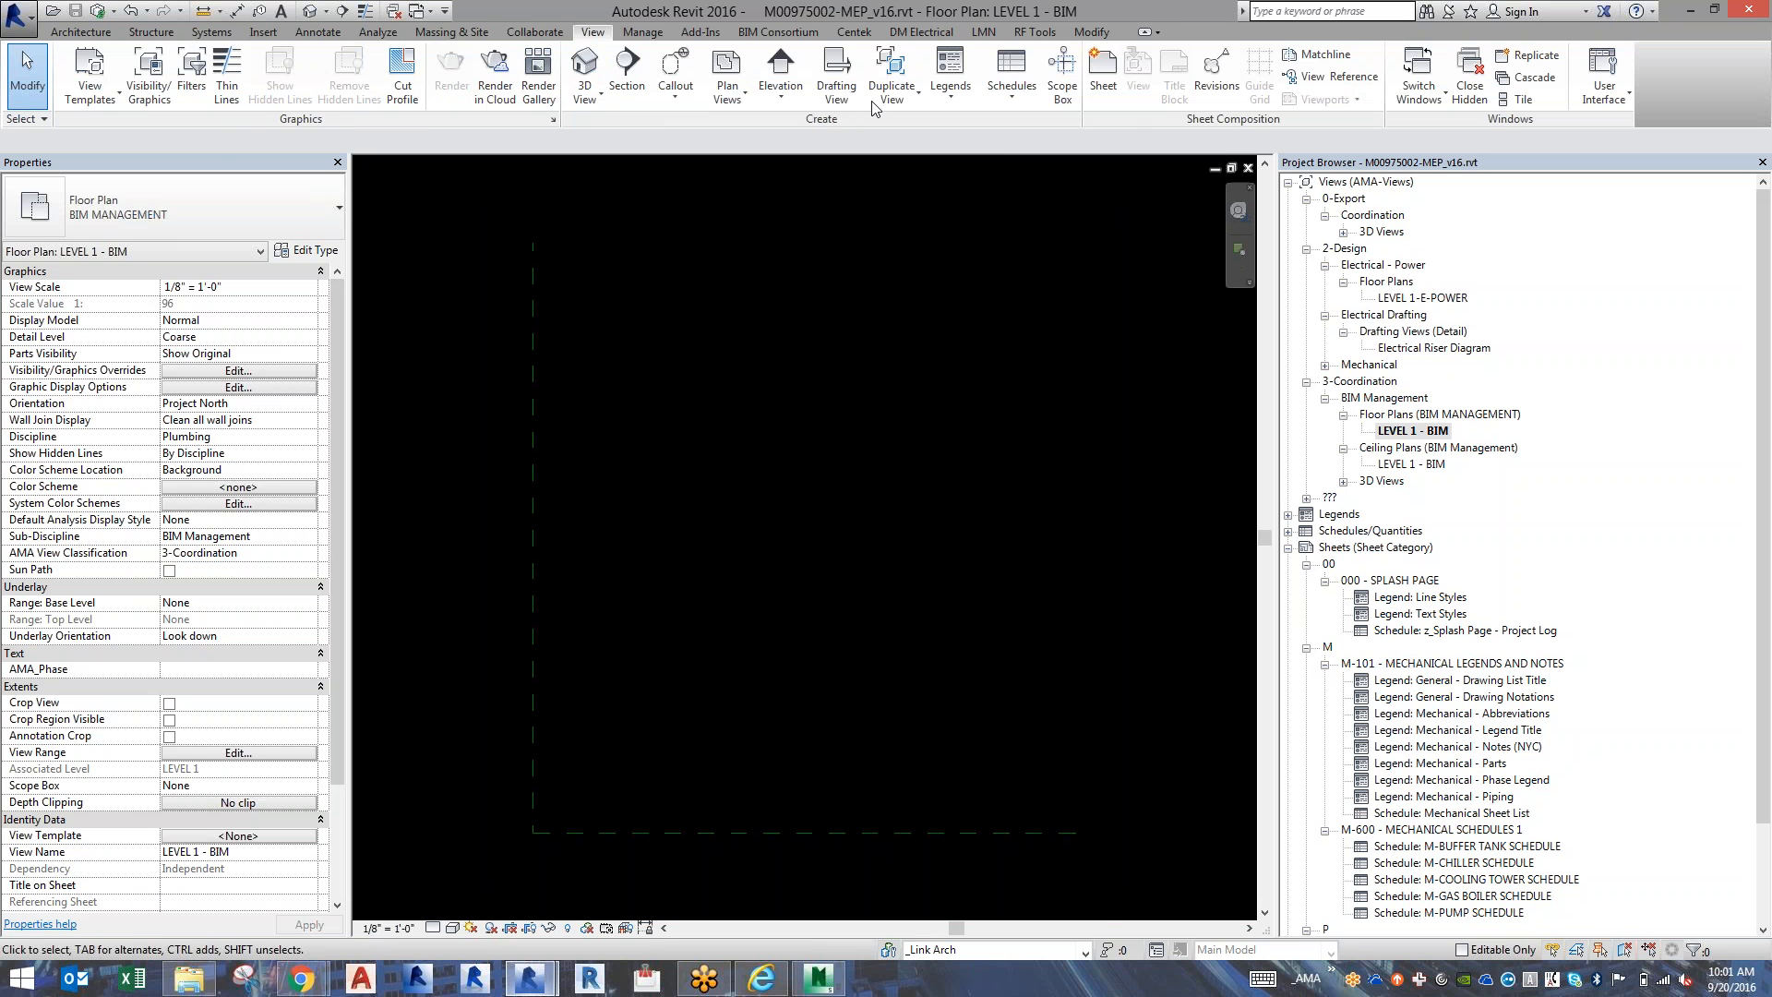
click(780, 69)
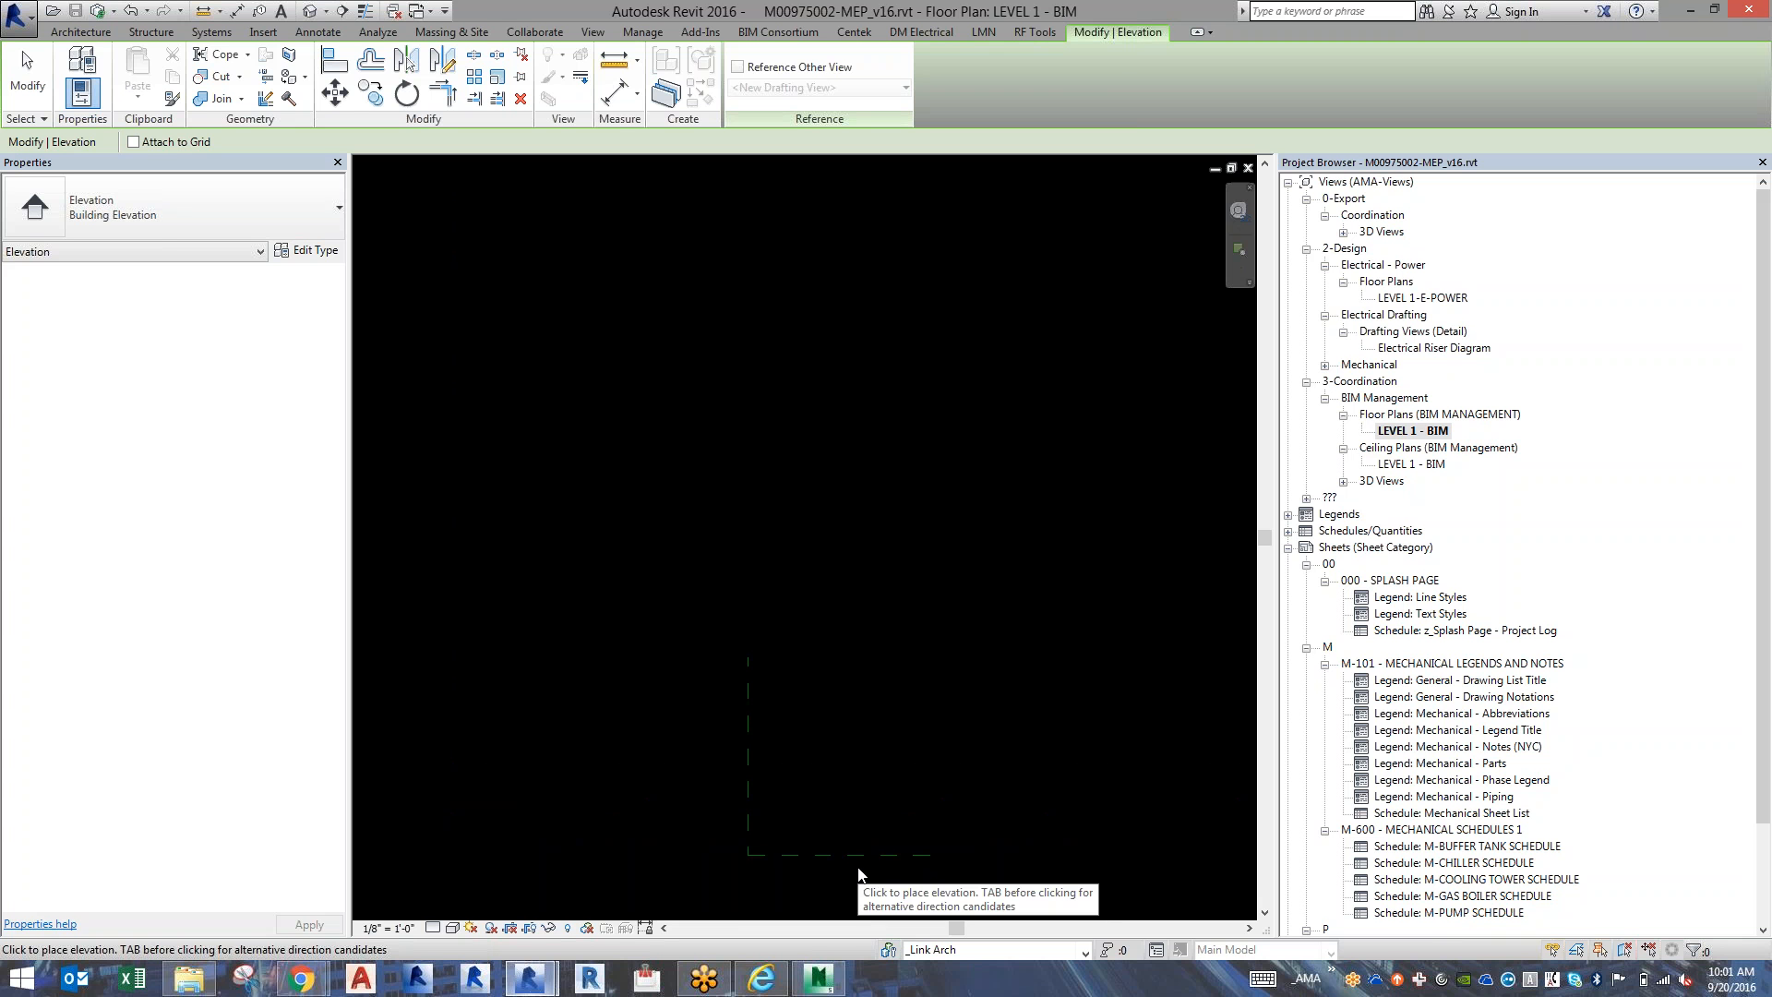
key(Escape)
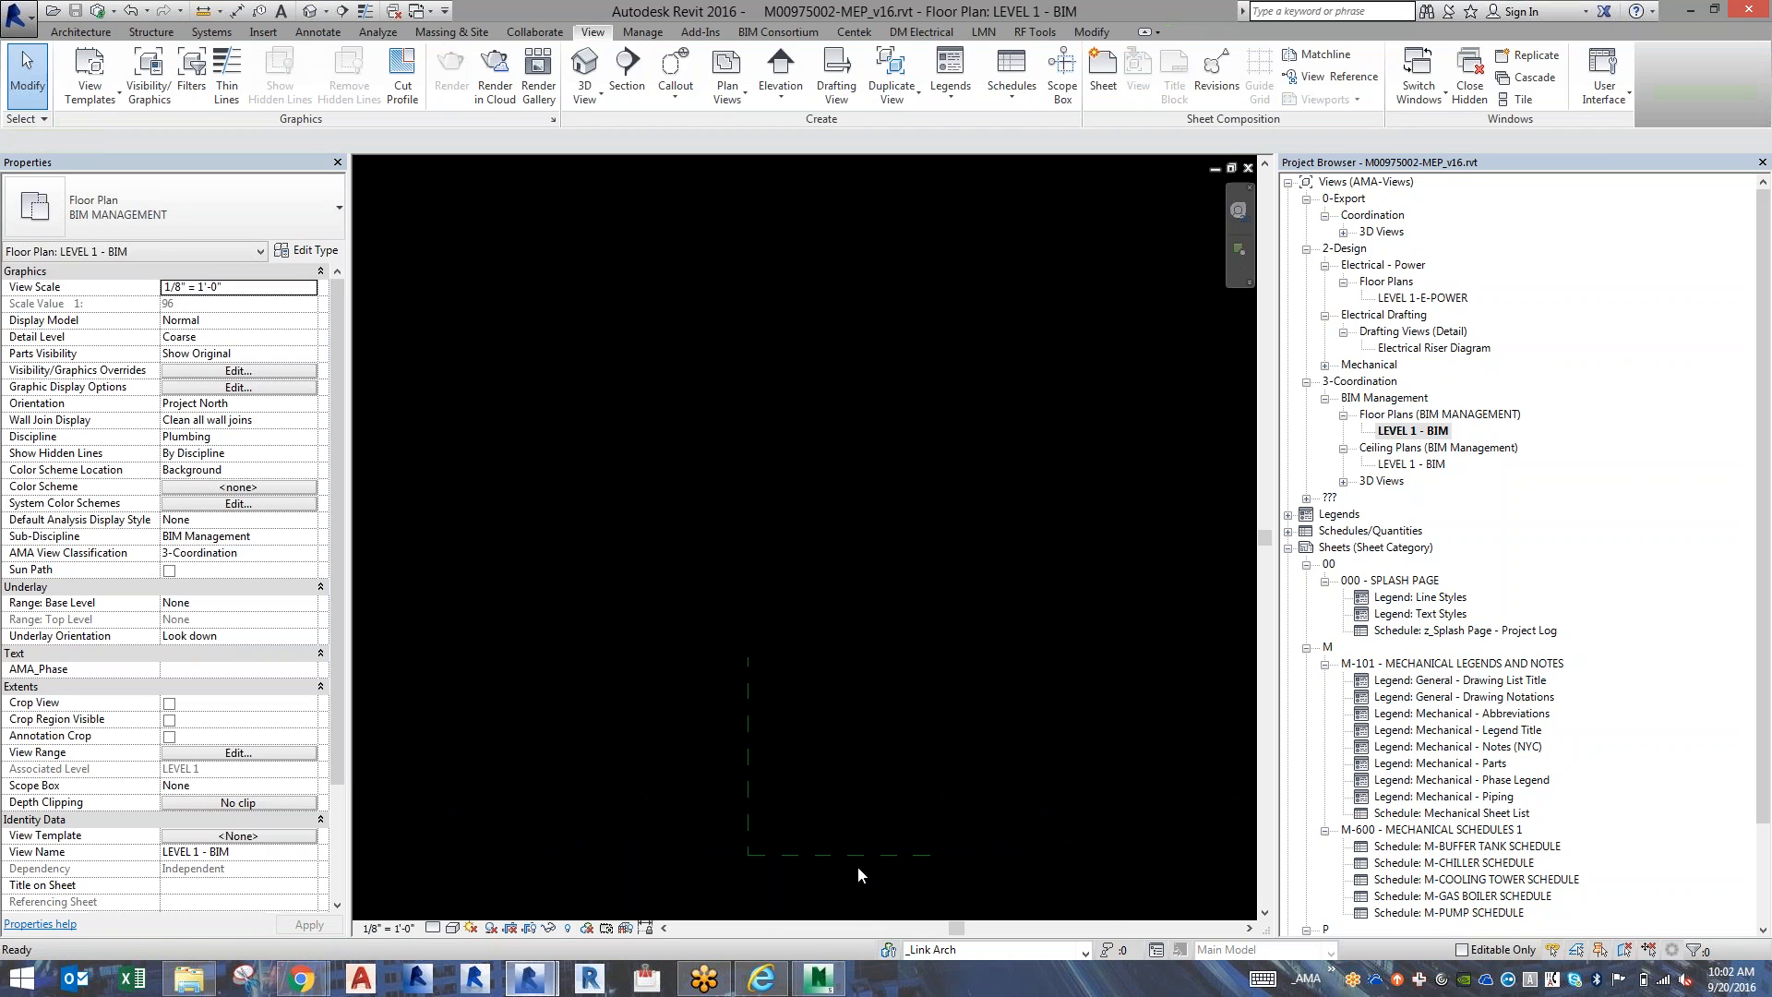
Turn on the Elevations annotation category in the visibility overrides of the LEVEL 1 - BIM floor plan.
key(v)
key(v)
key(e)
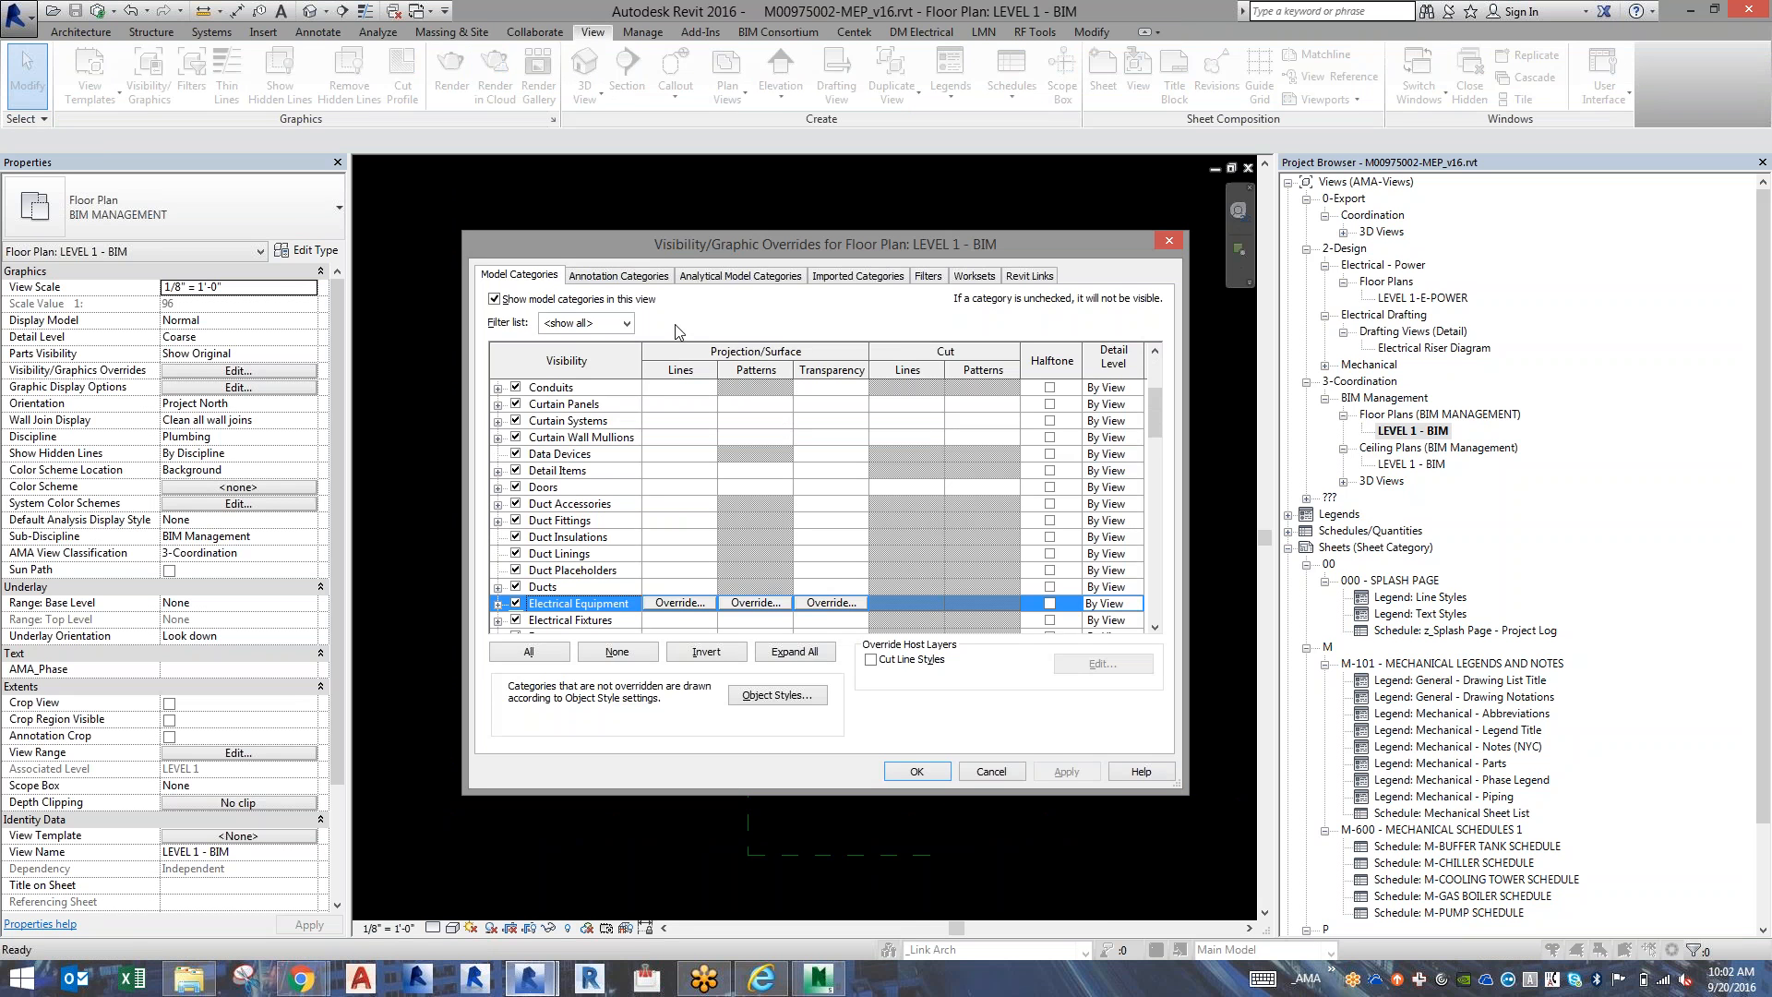
click(661, 277)
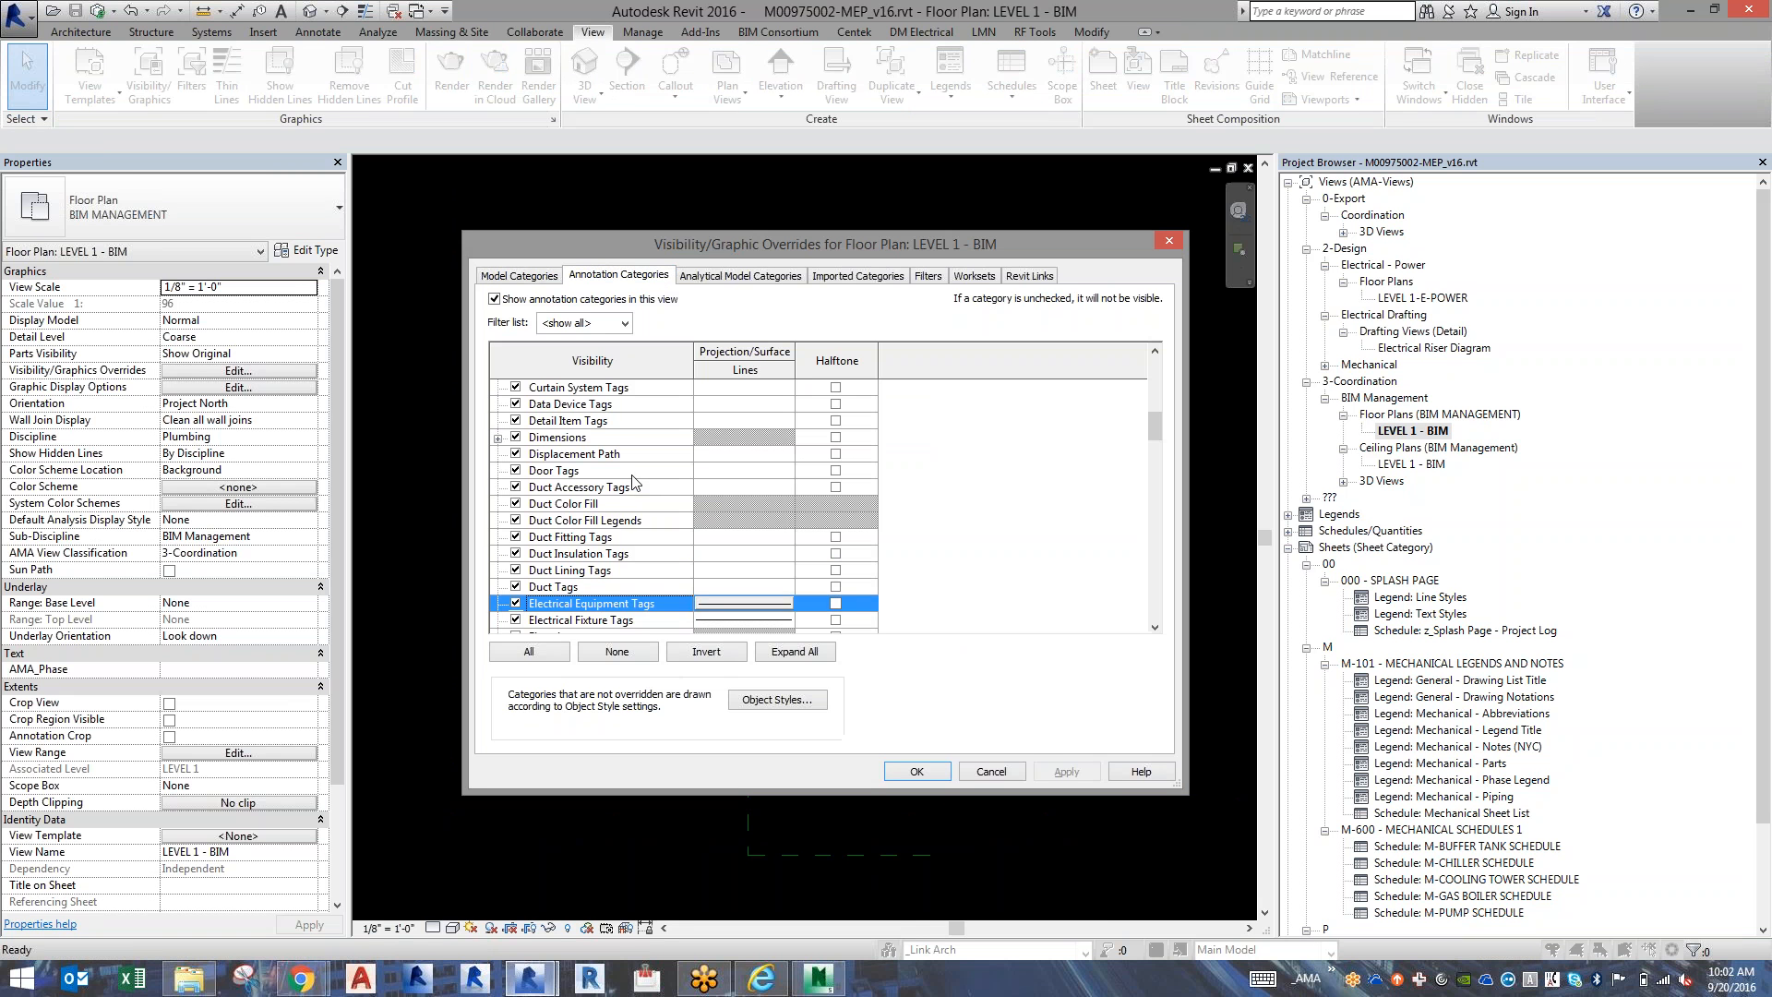
key(e)
click(514, 553)
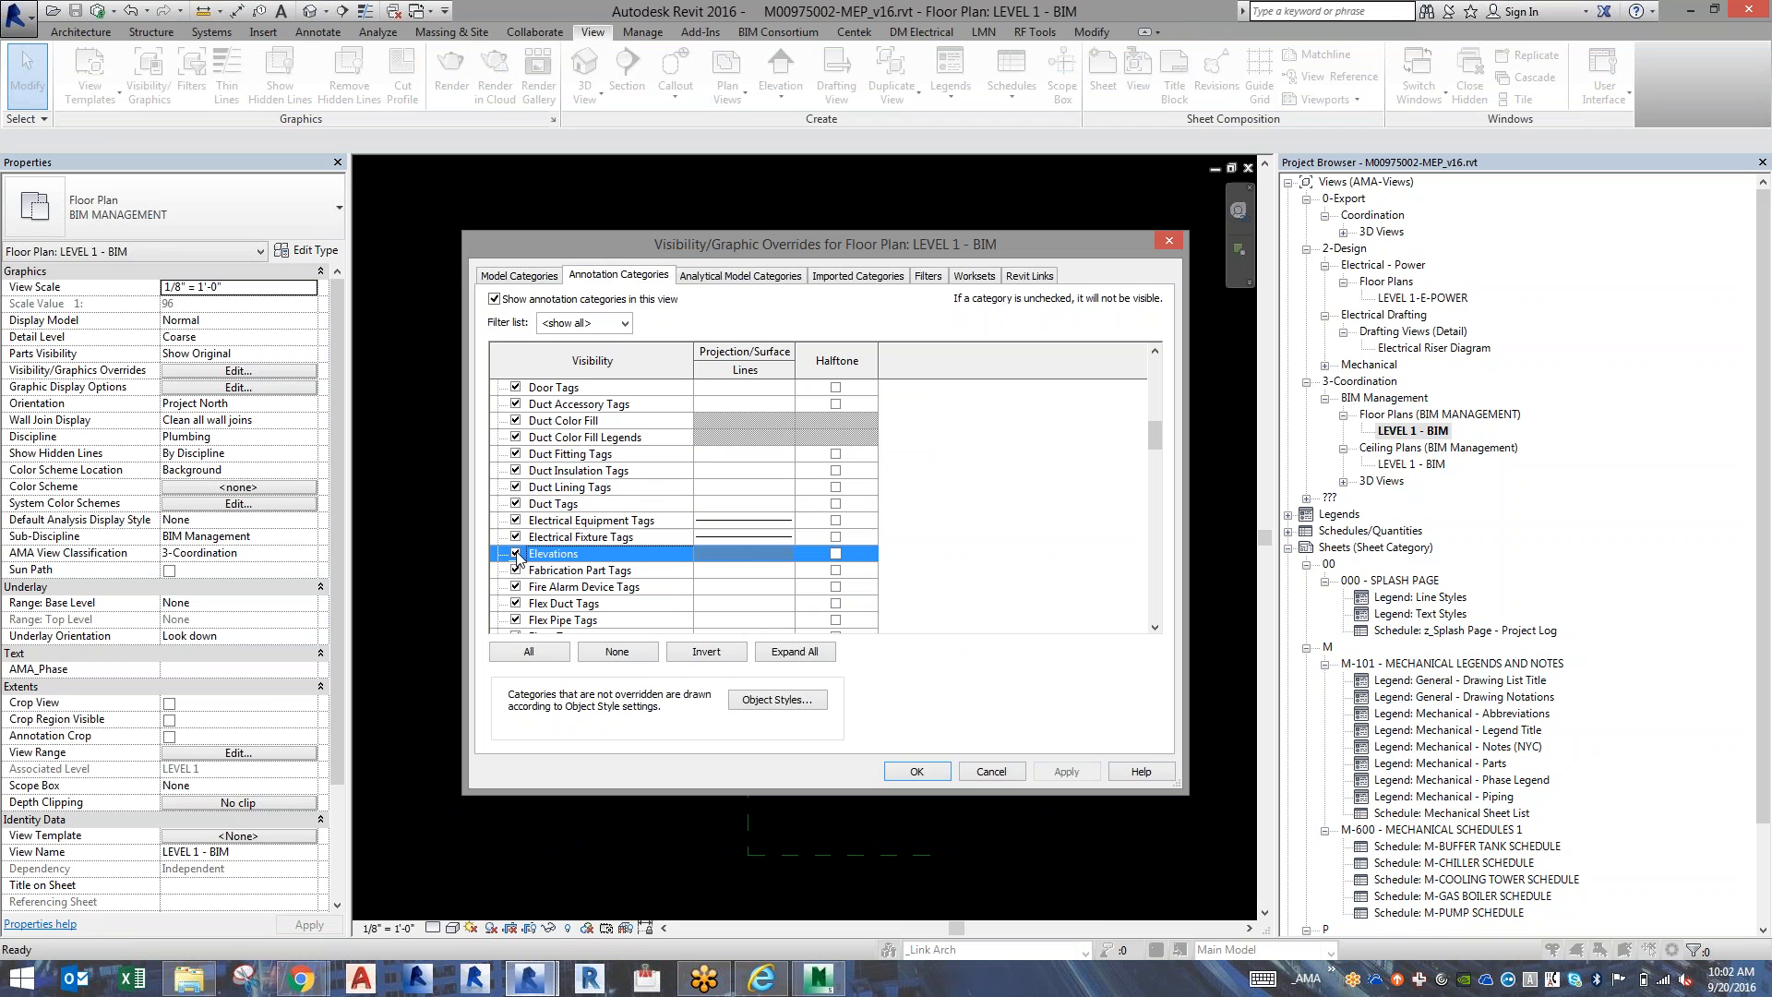
click(892, 769)
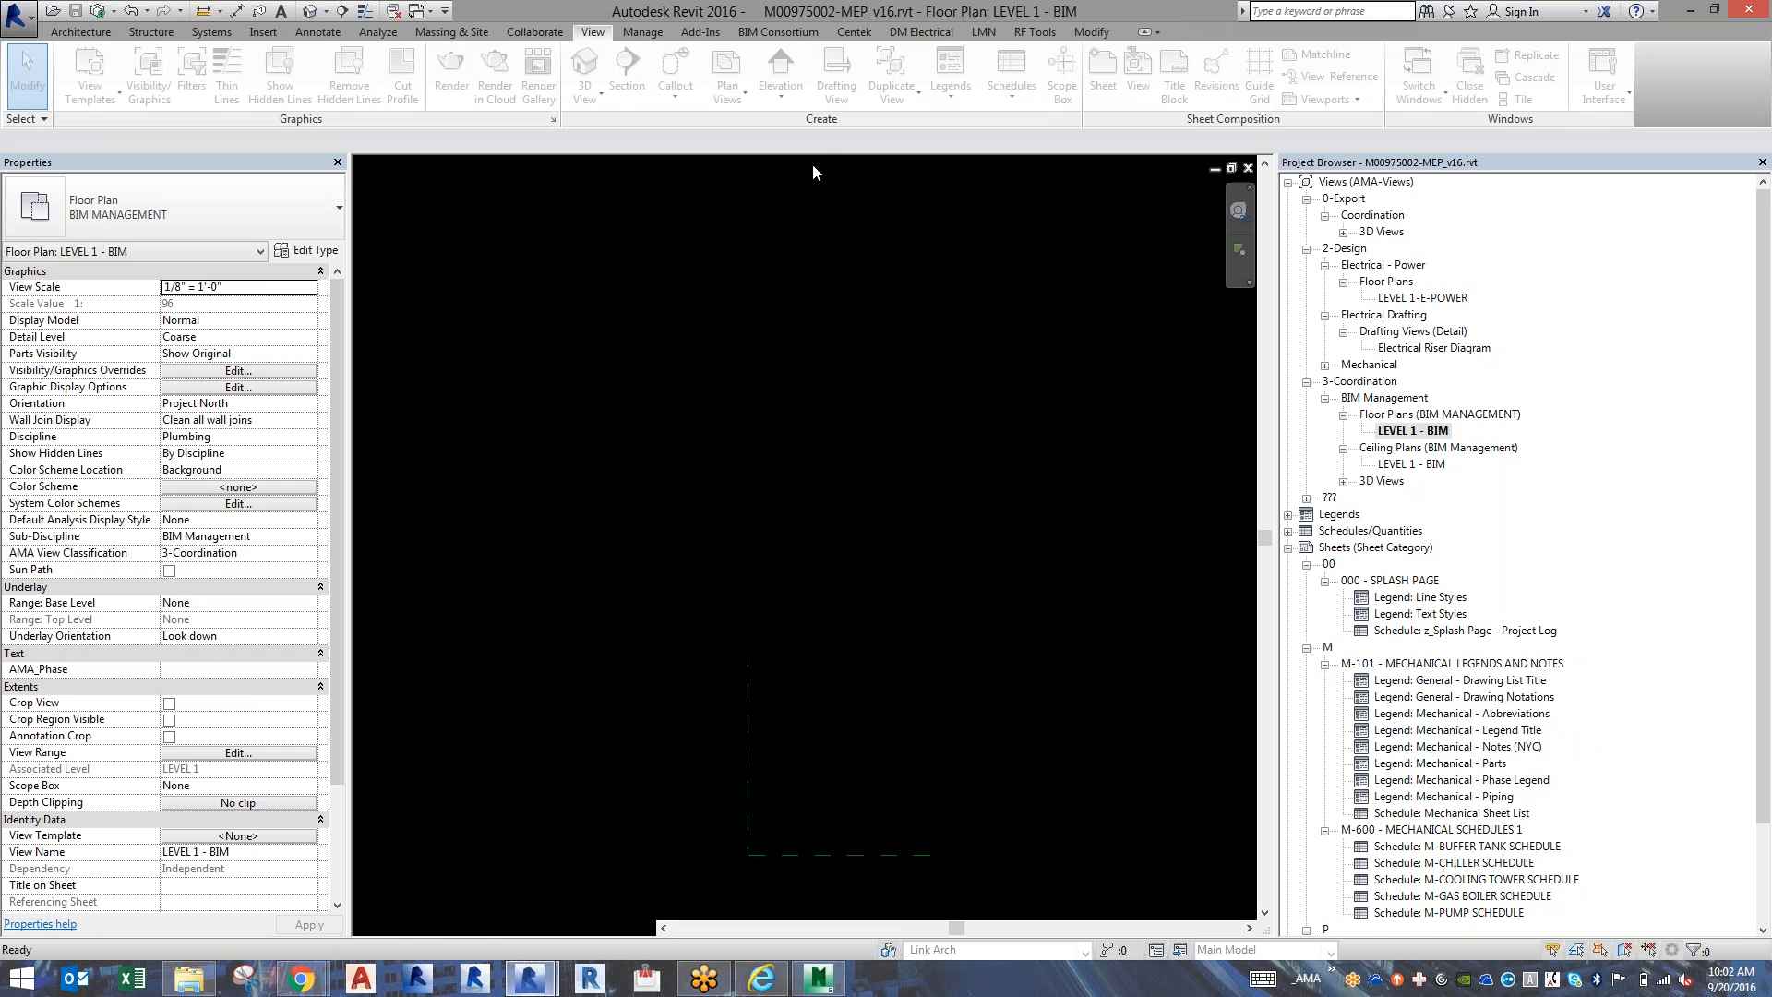
Place a building elevation marker just below the horizontal dashed reference line in the LEVEL 1 - BIM plan.
click(793, 81)
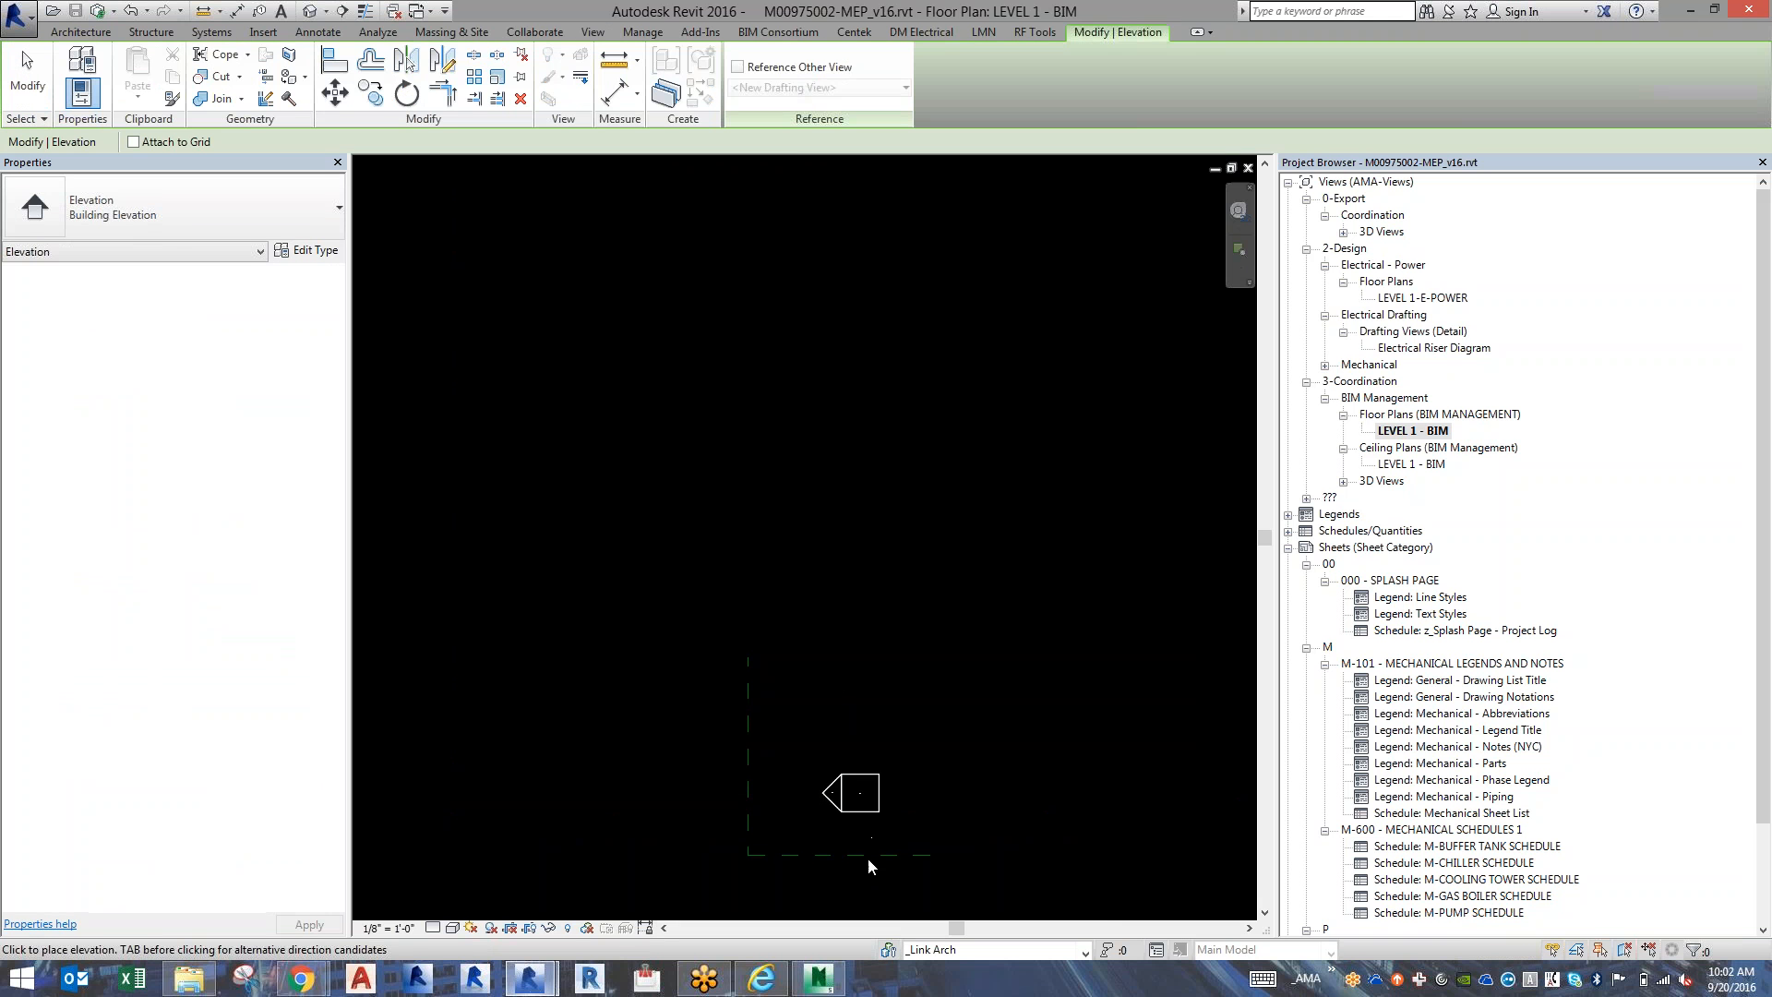
scroll(870, 900, up, 3)
click(870, 900)
key(Escape)
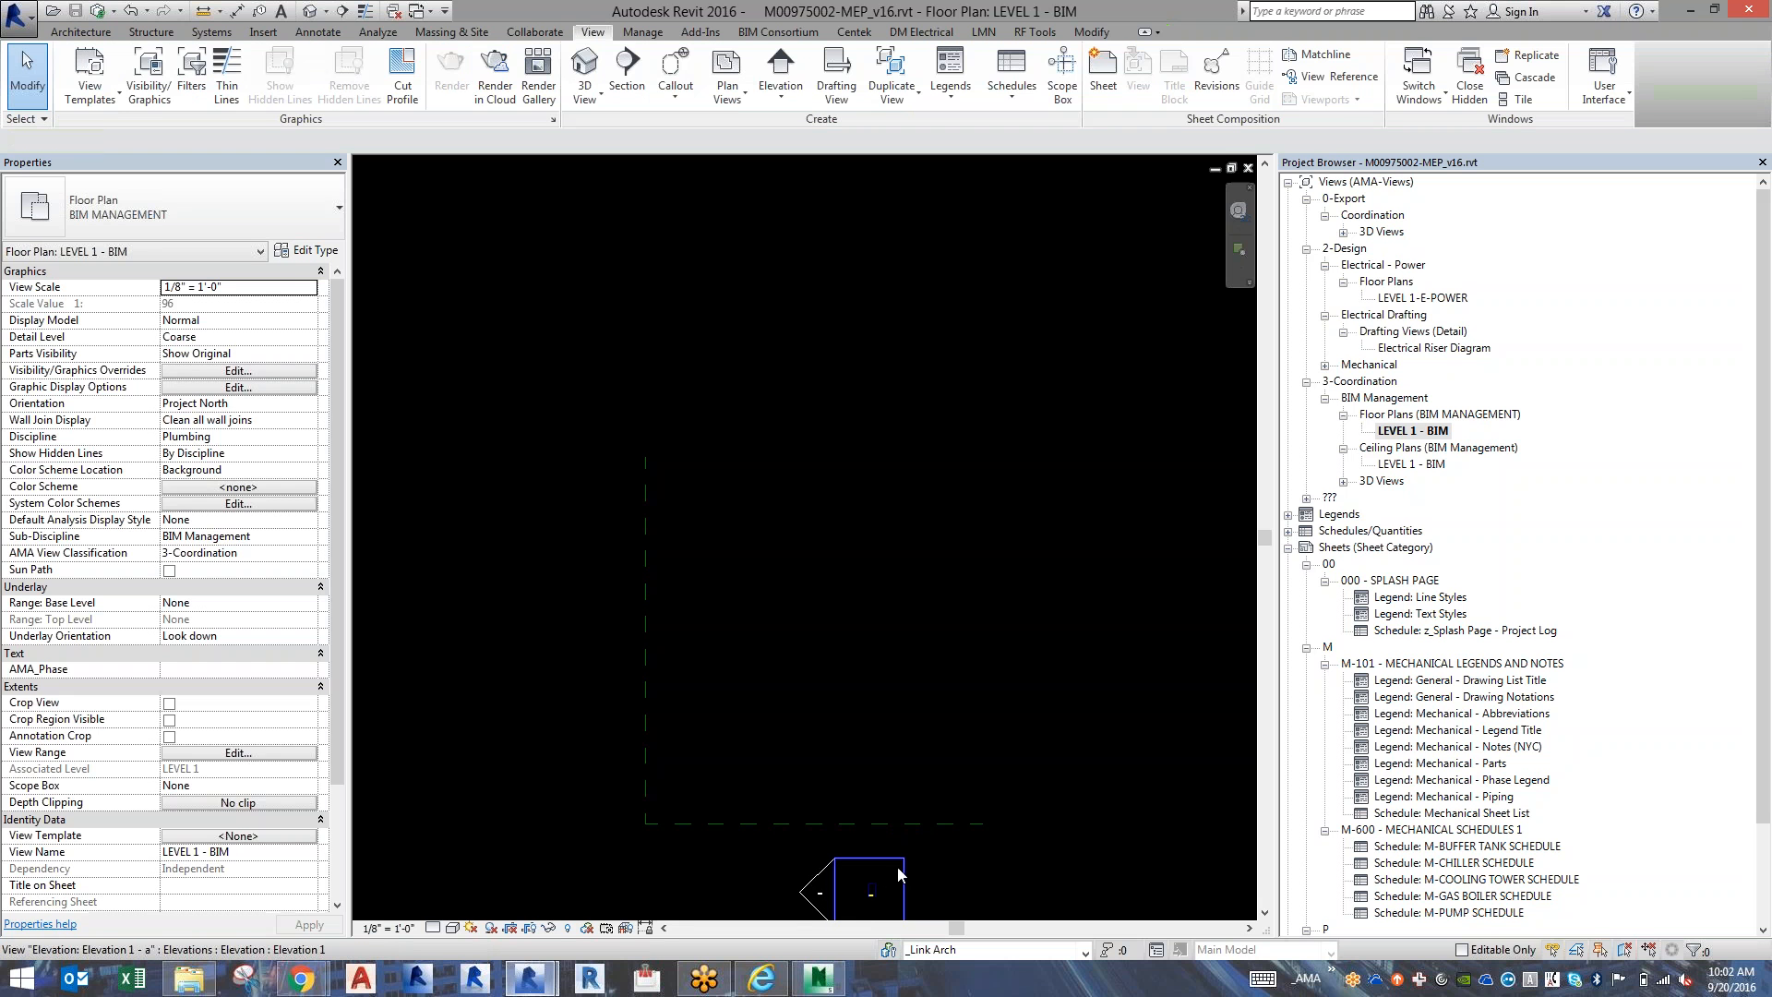
Enable the marker's north-facing elevation view and remove its west-facing one, accepting the deletion of that view.
click(897, 877)
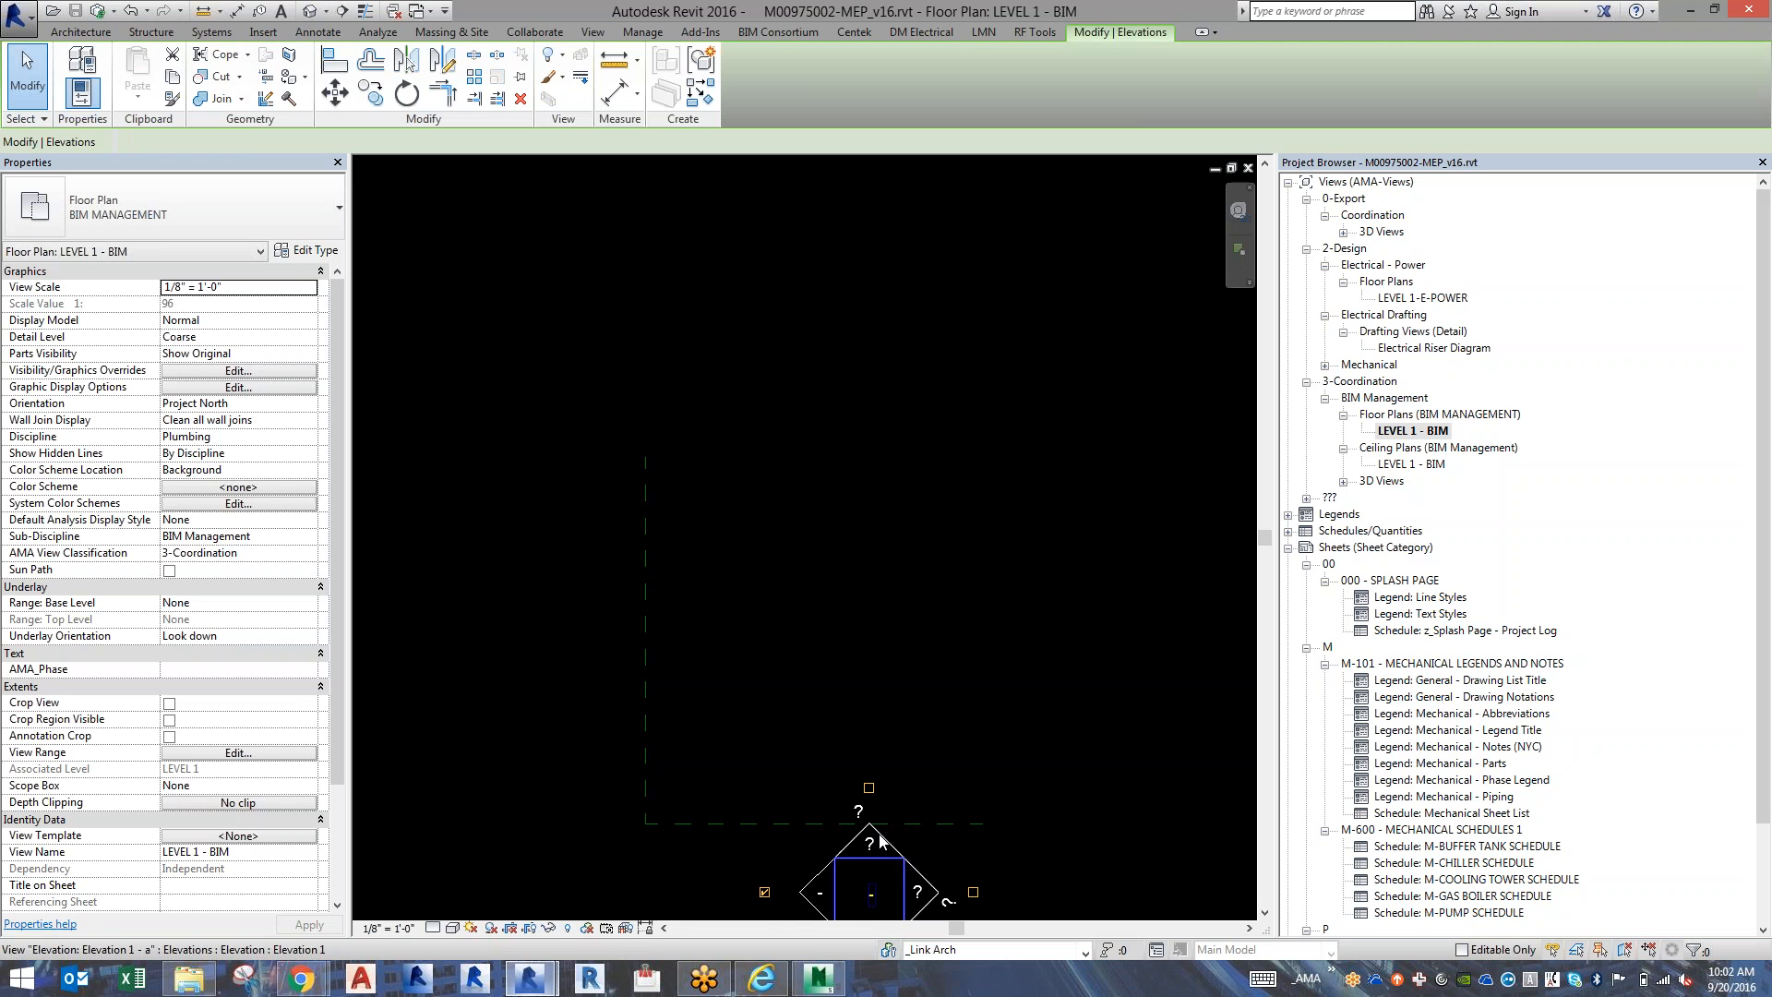
click(868, 788)
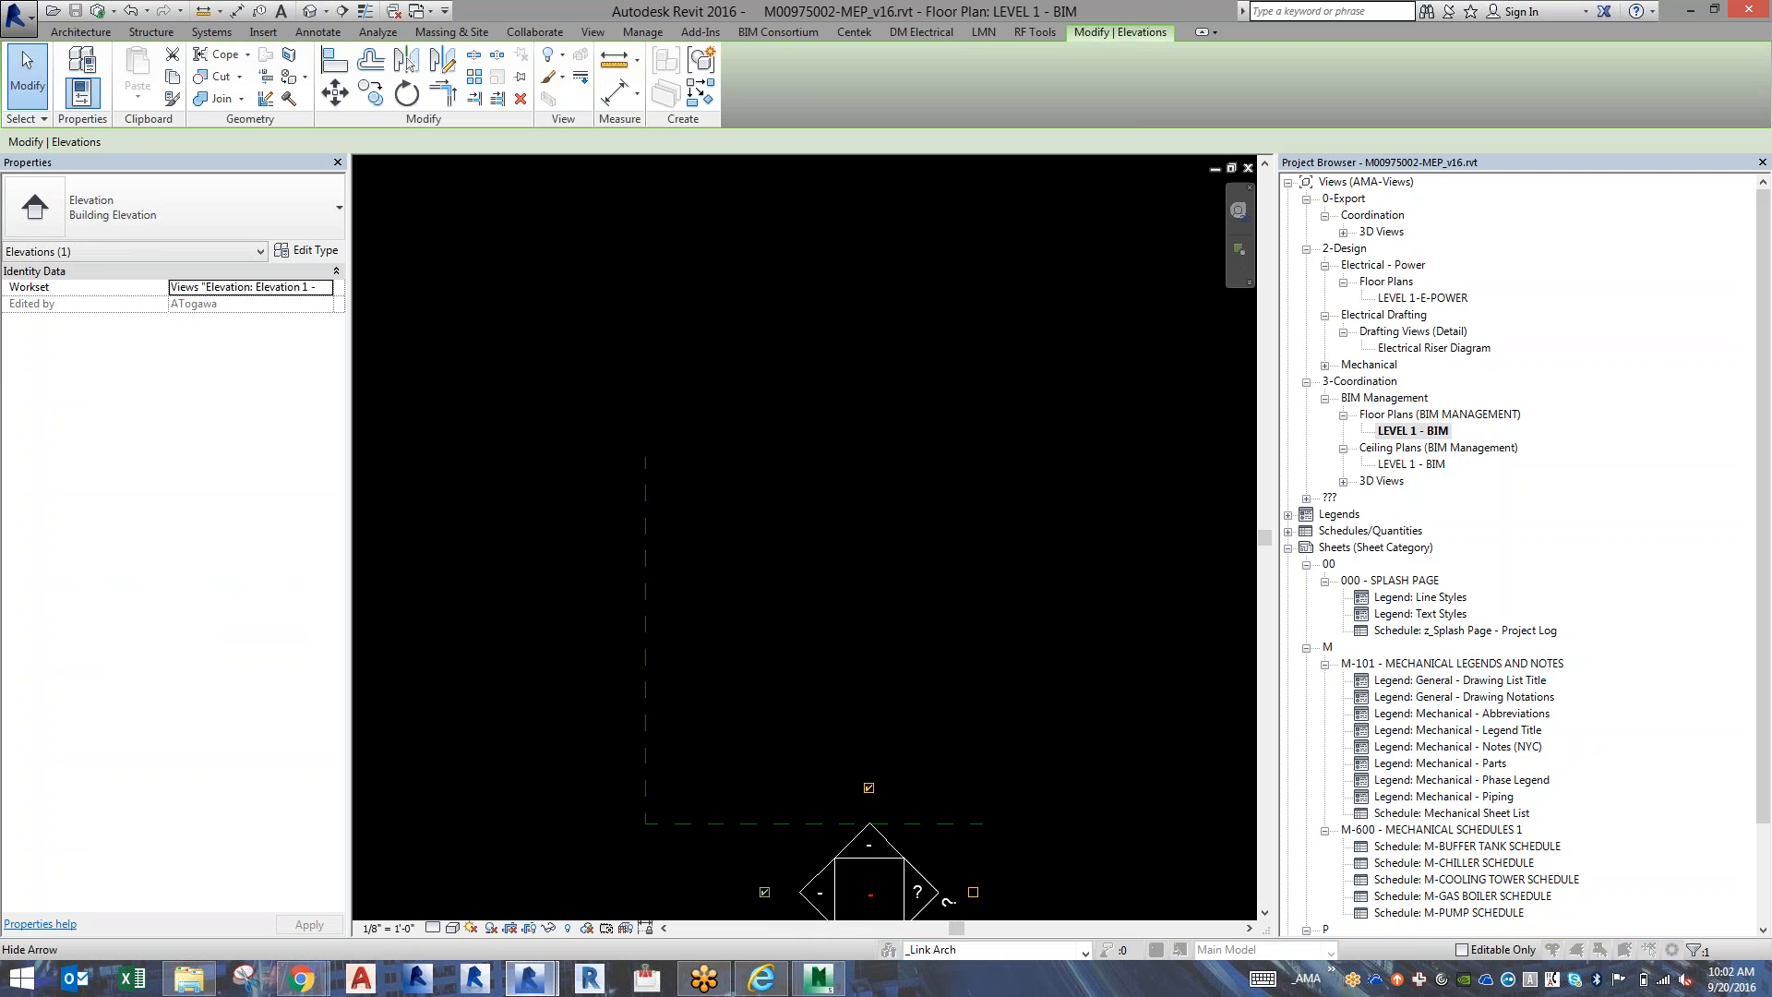
click(868, 788)
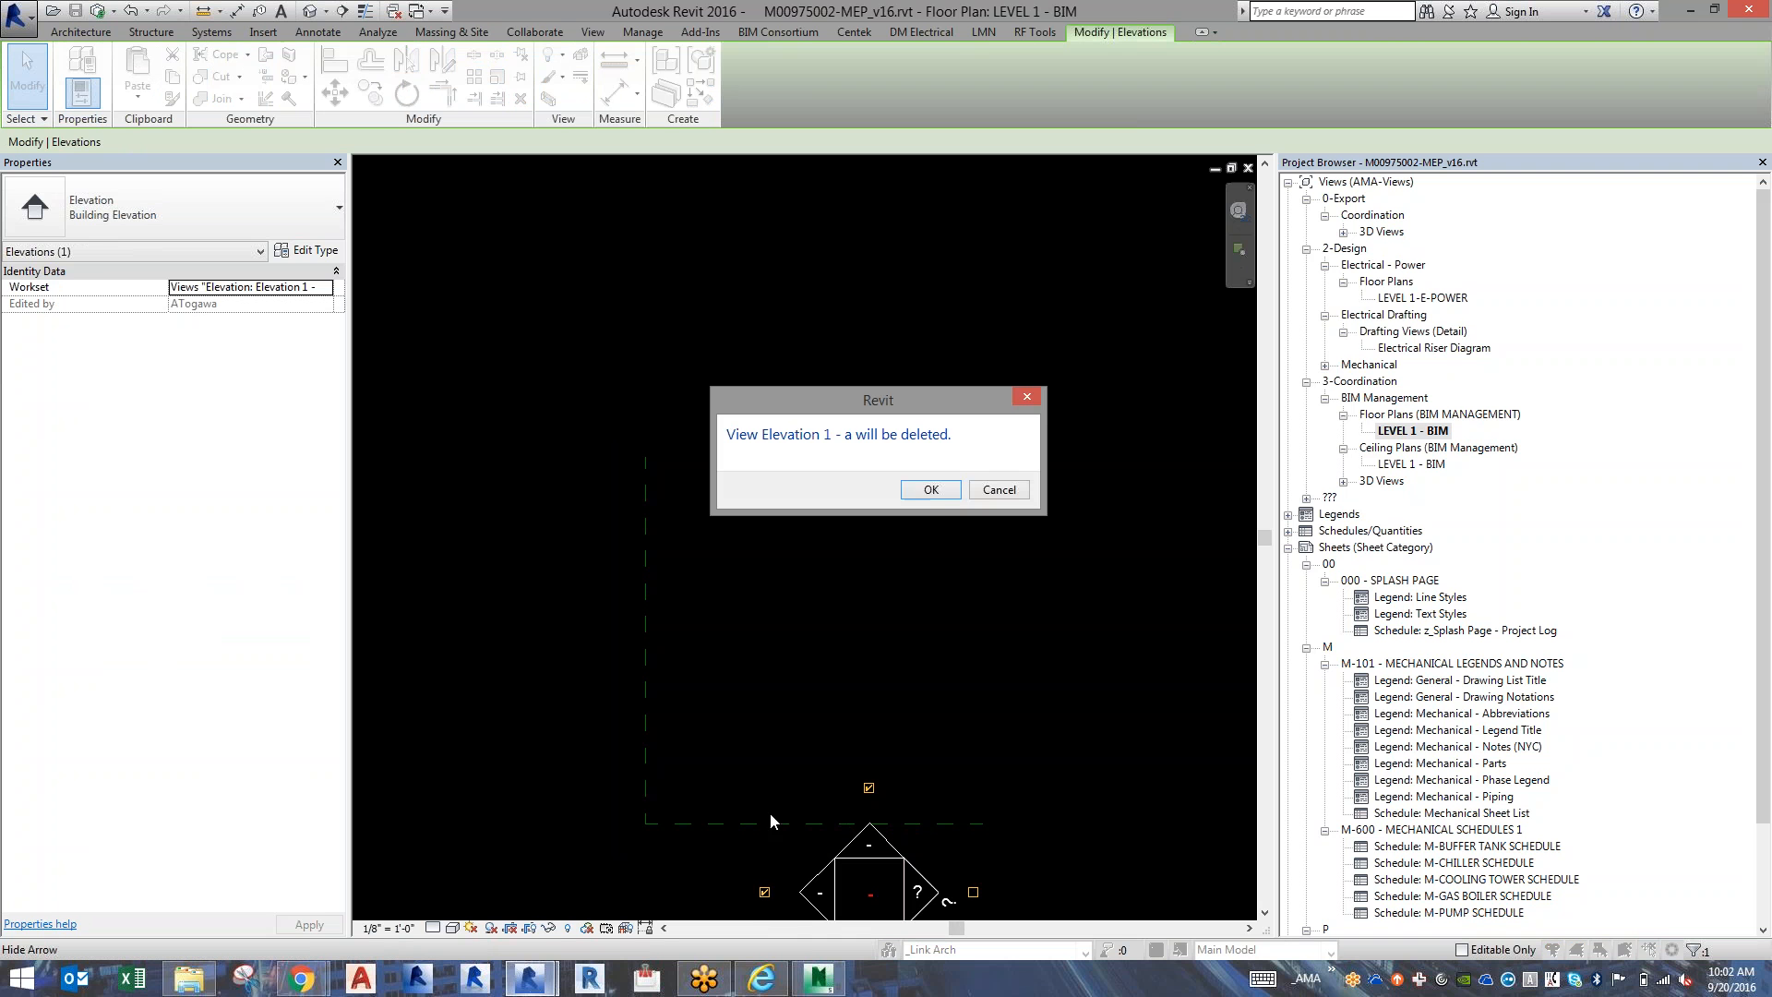
click(931, 490)
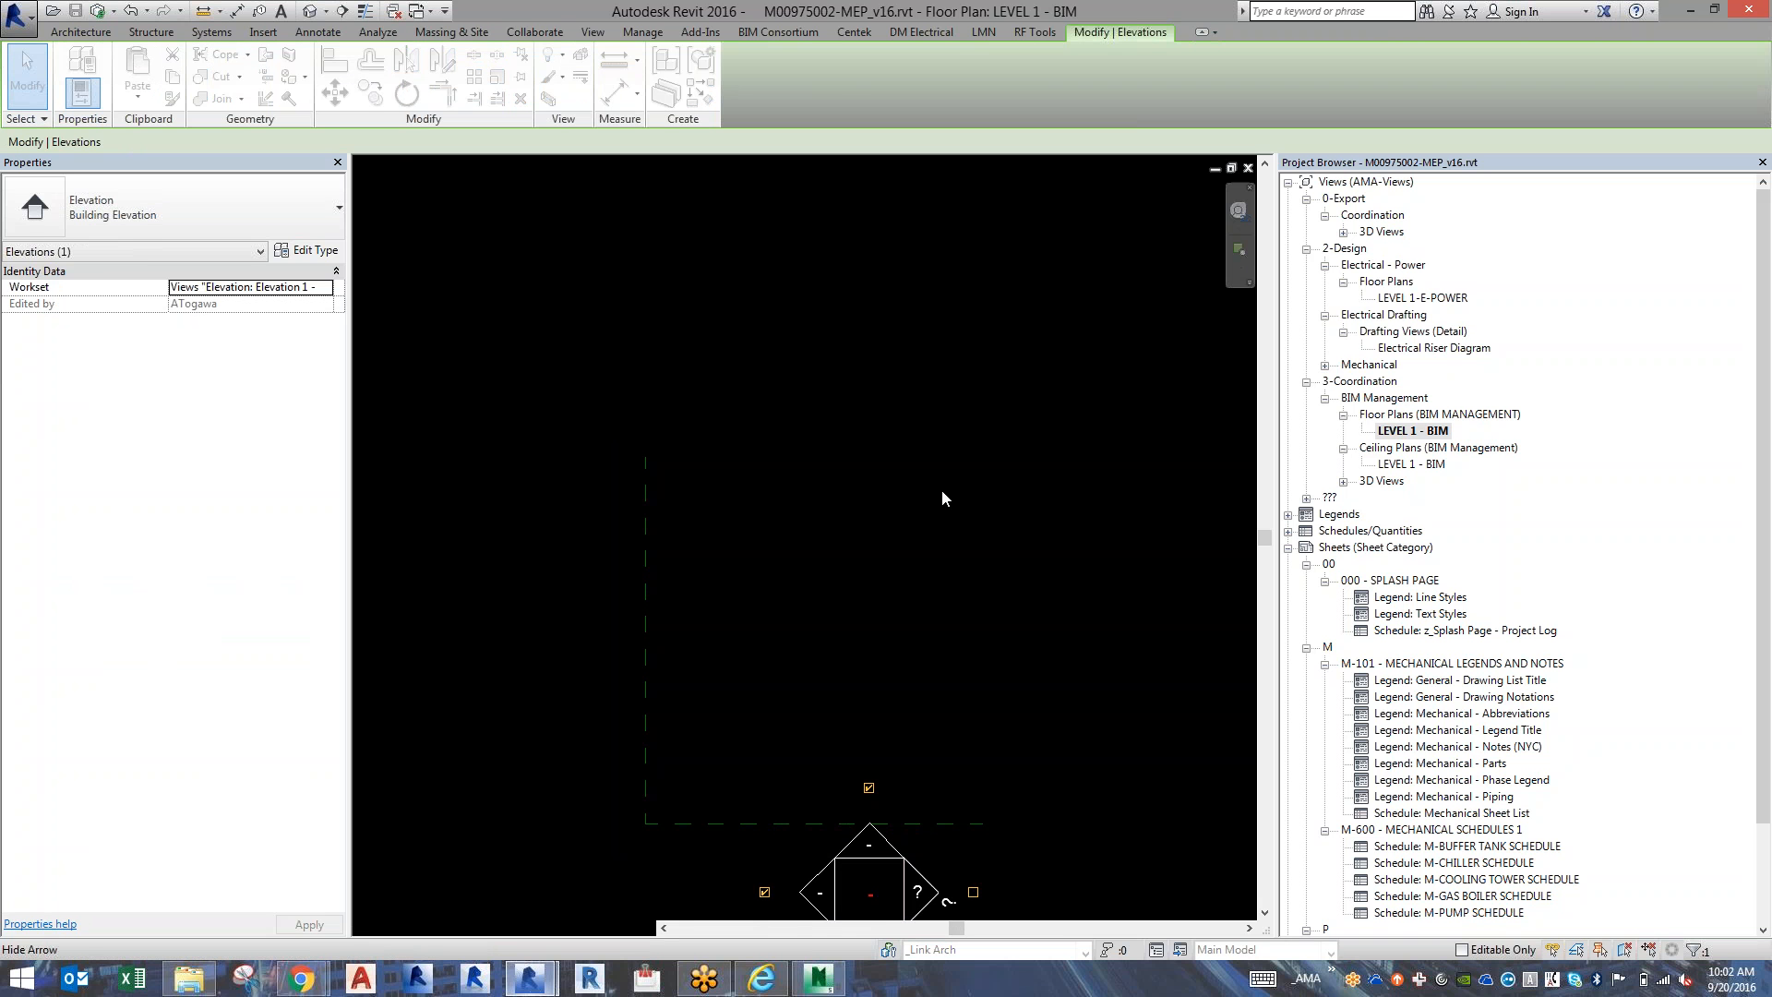
key(Escape)
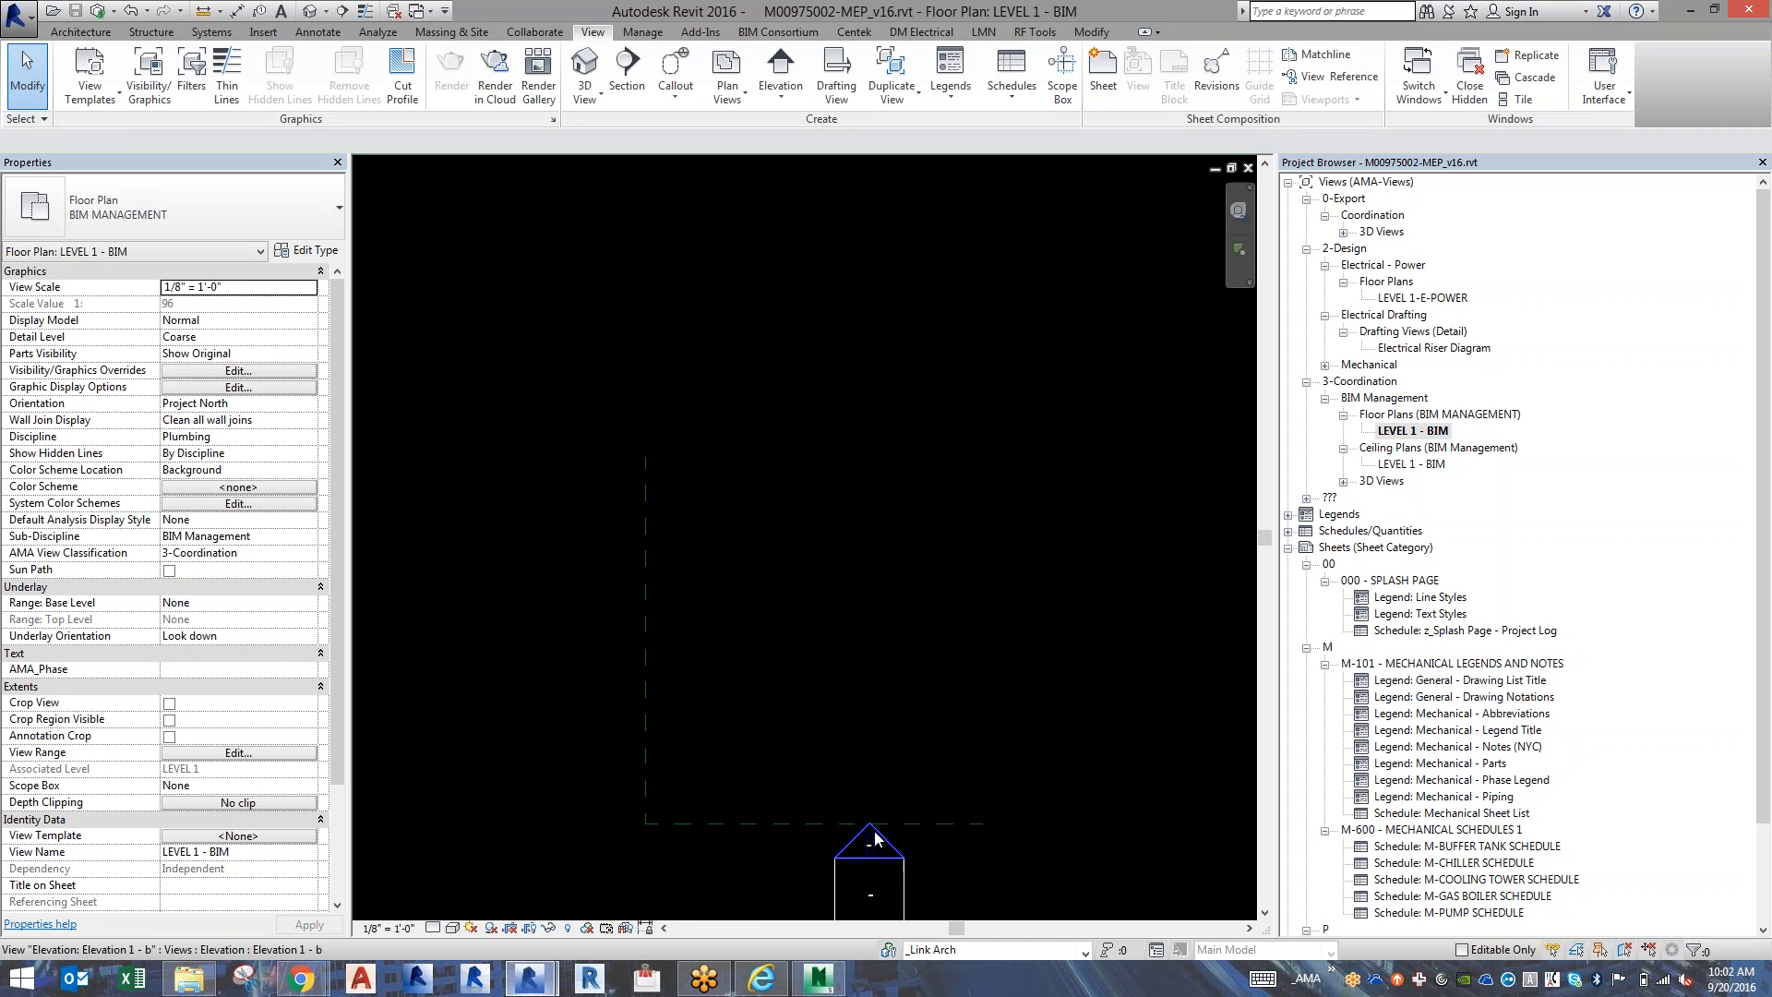
Look at the linked model in the north-facing elevation view and return to the floor plan.
click(873, 832)
double_click(873, 831)
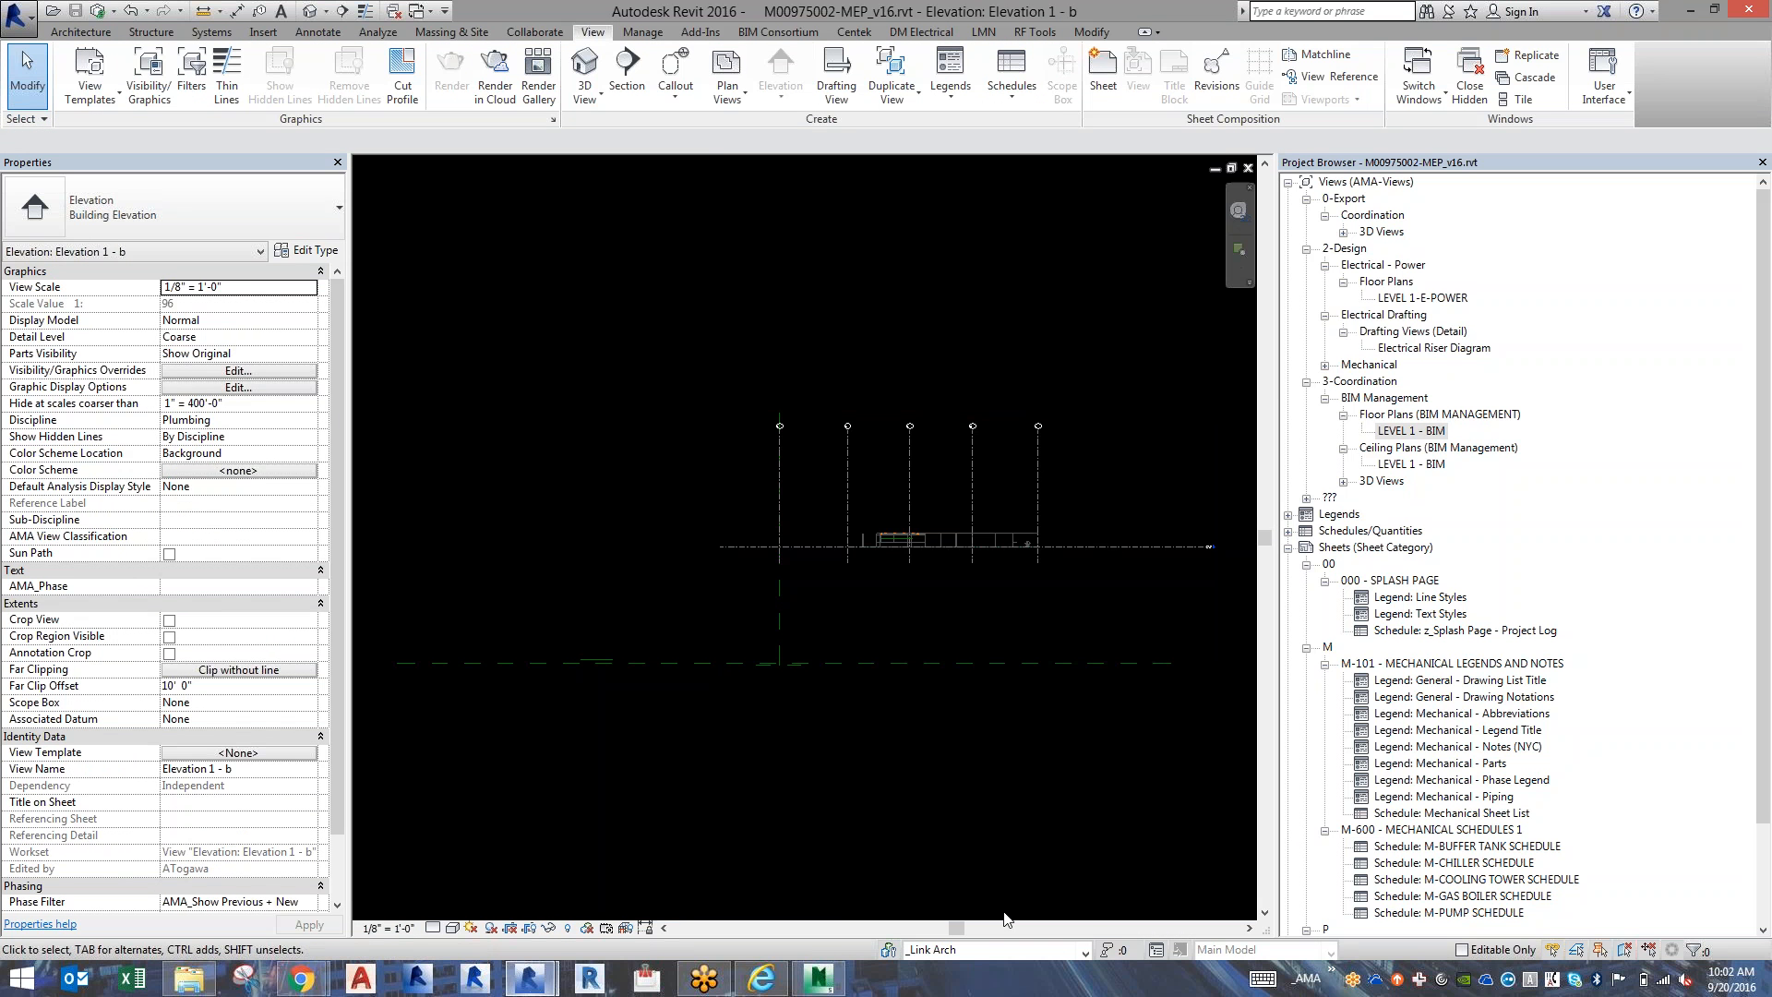
click(1005, 950)
click(1005, 951)
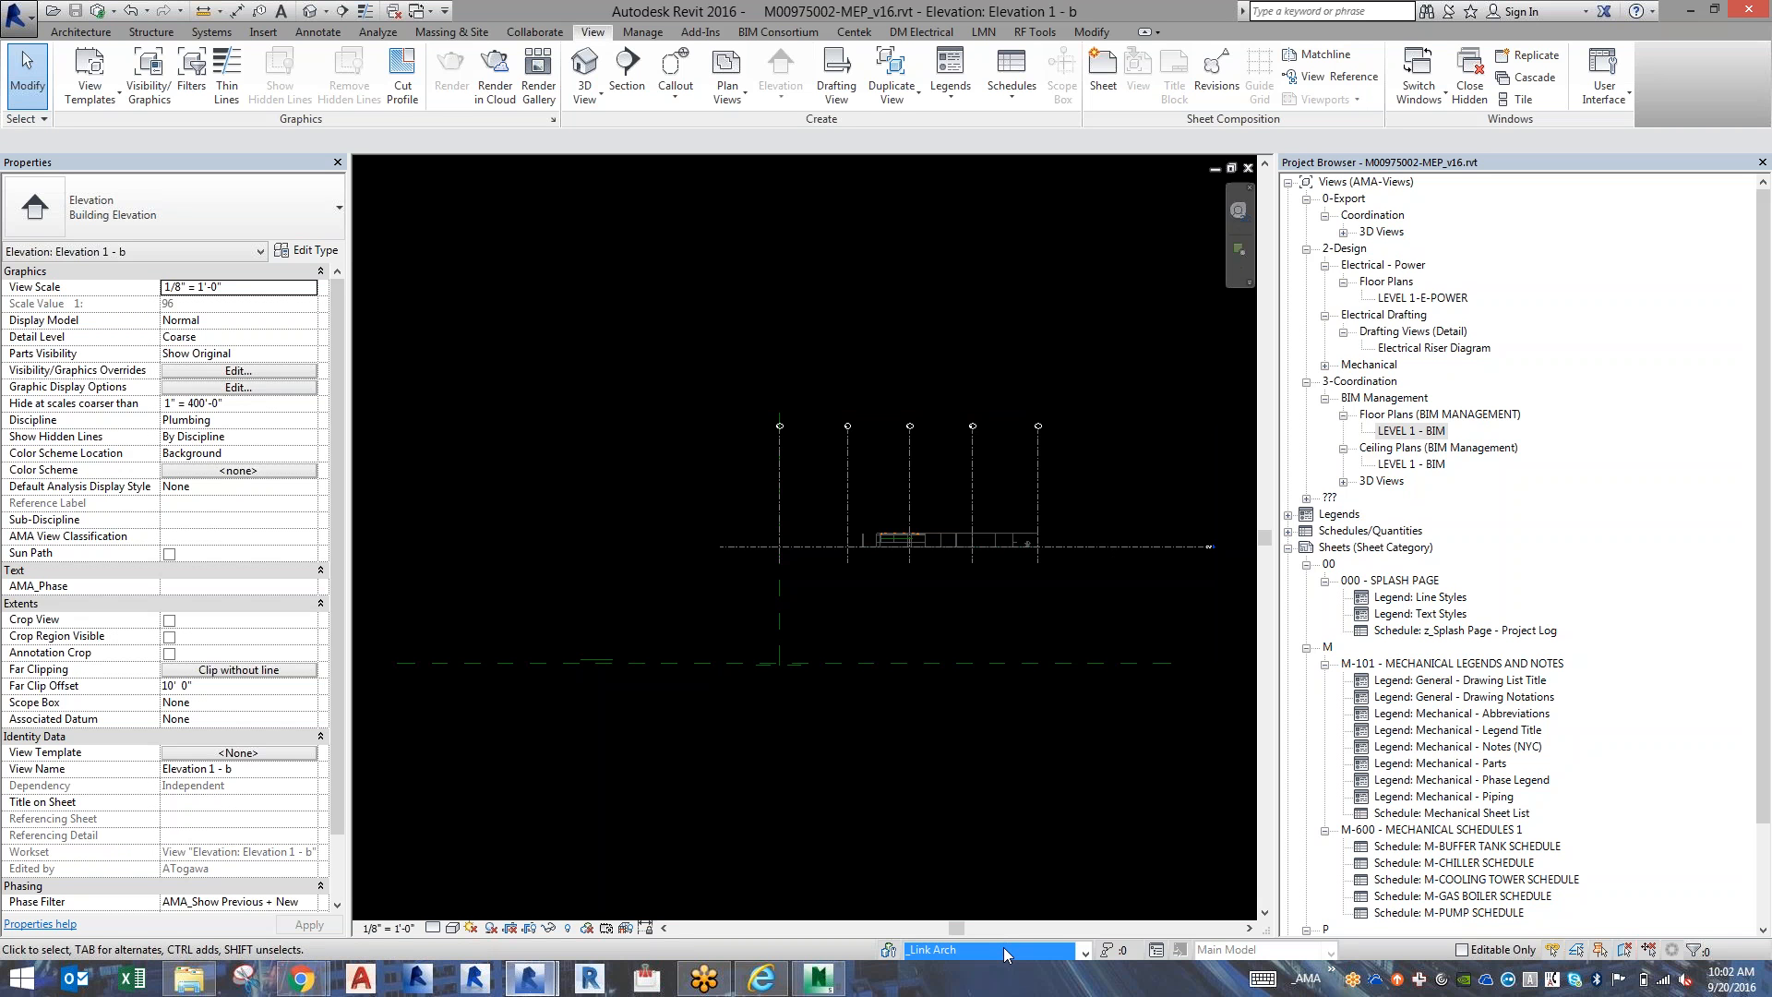
click(1249, 170)
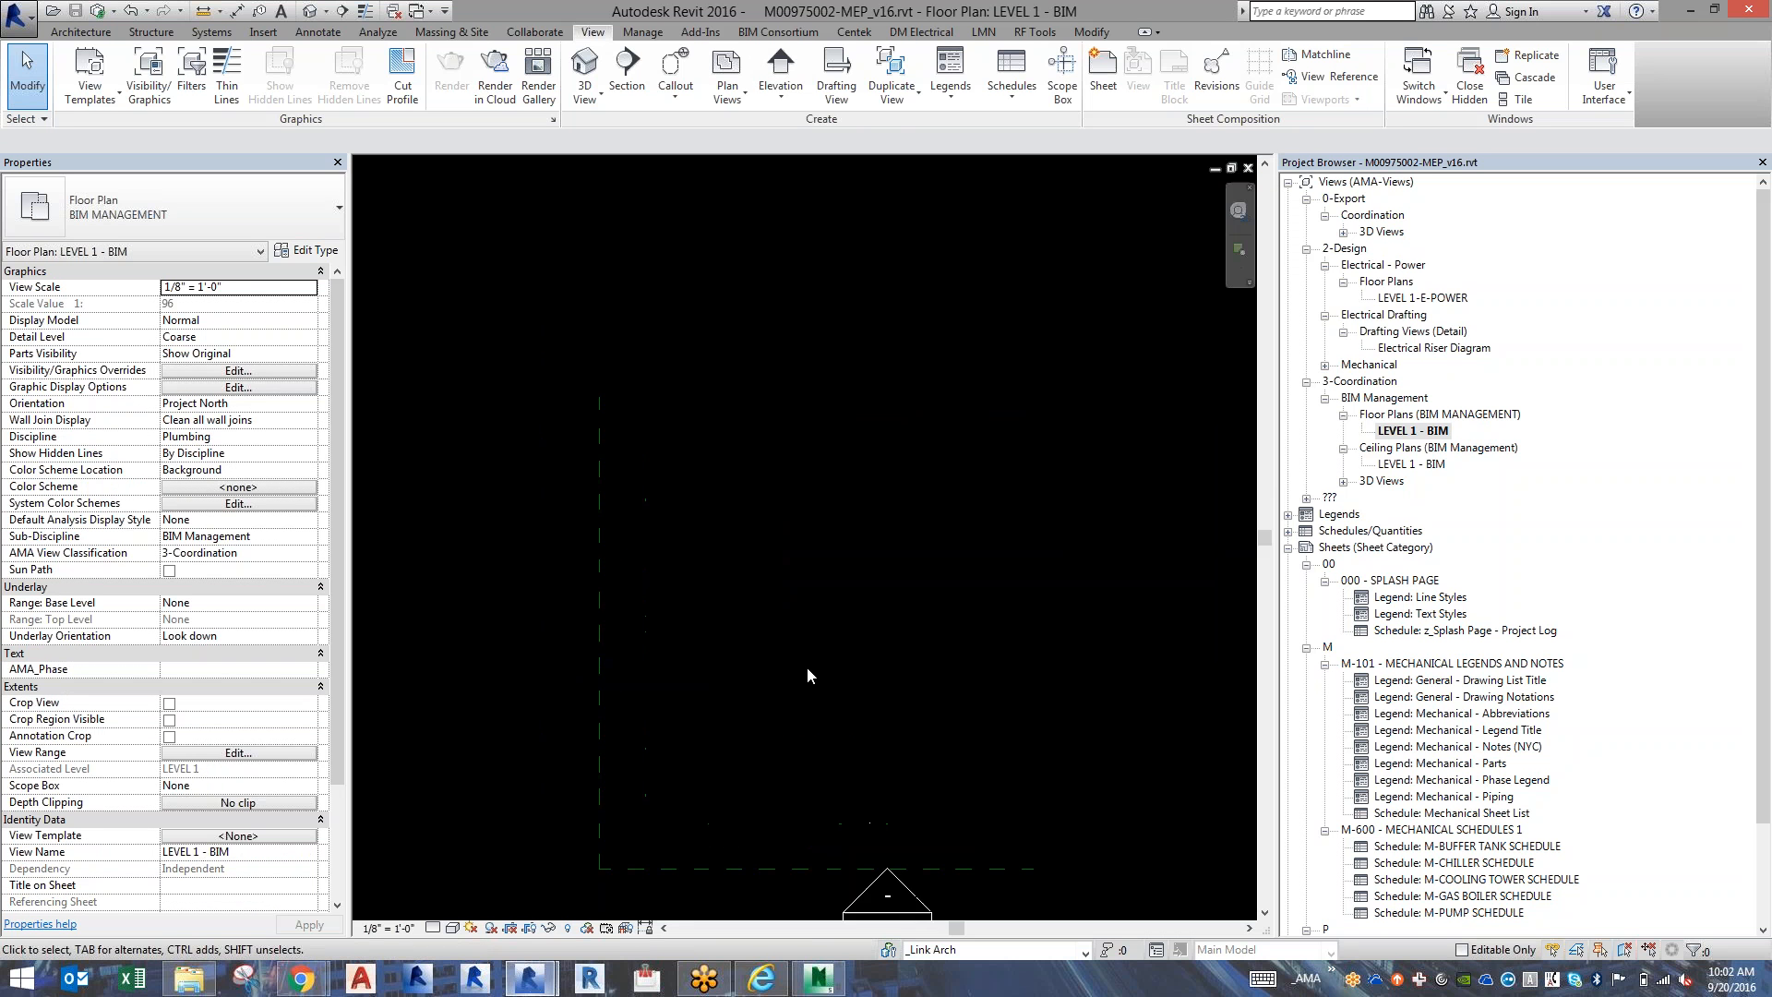
Reopen the north-facing elevation from its marker and check the linked architectural model by selecting and deselecting it.
scroll(807, 666, down, 4)
click(826, 738)
double_click(826, 739)
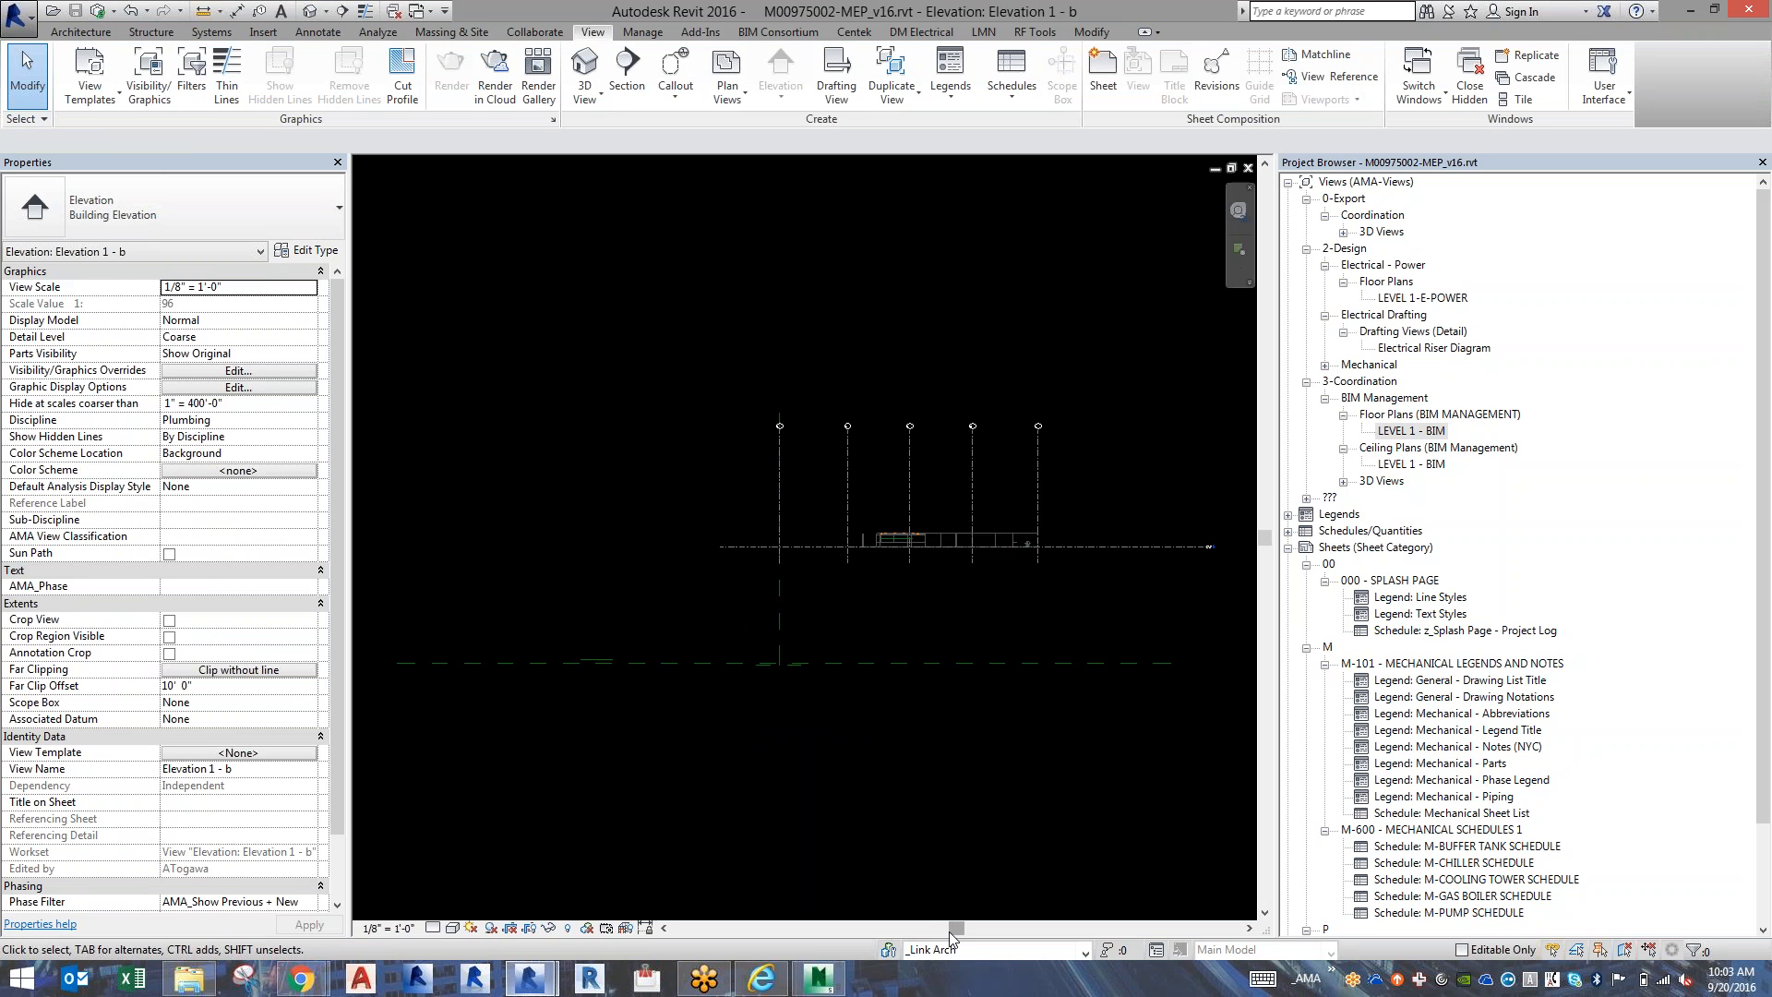
click(906, 455)
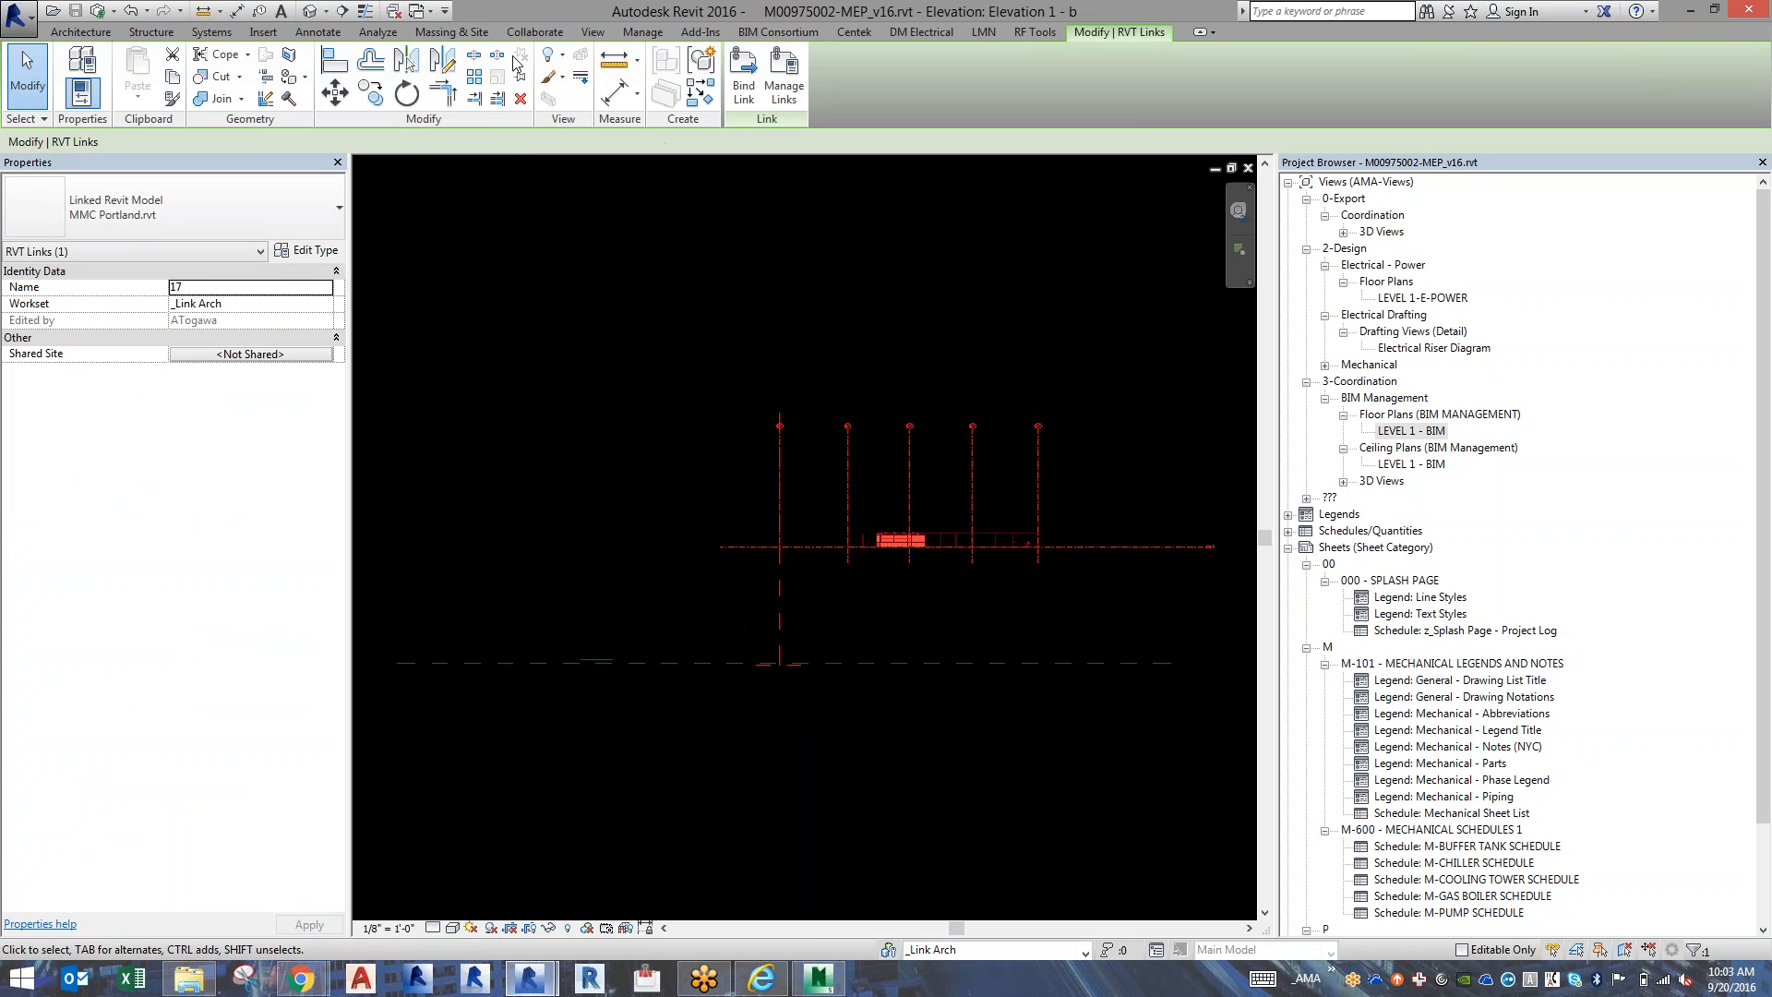
click(562, 441)
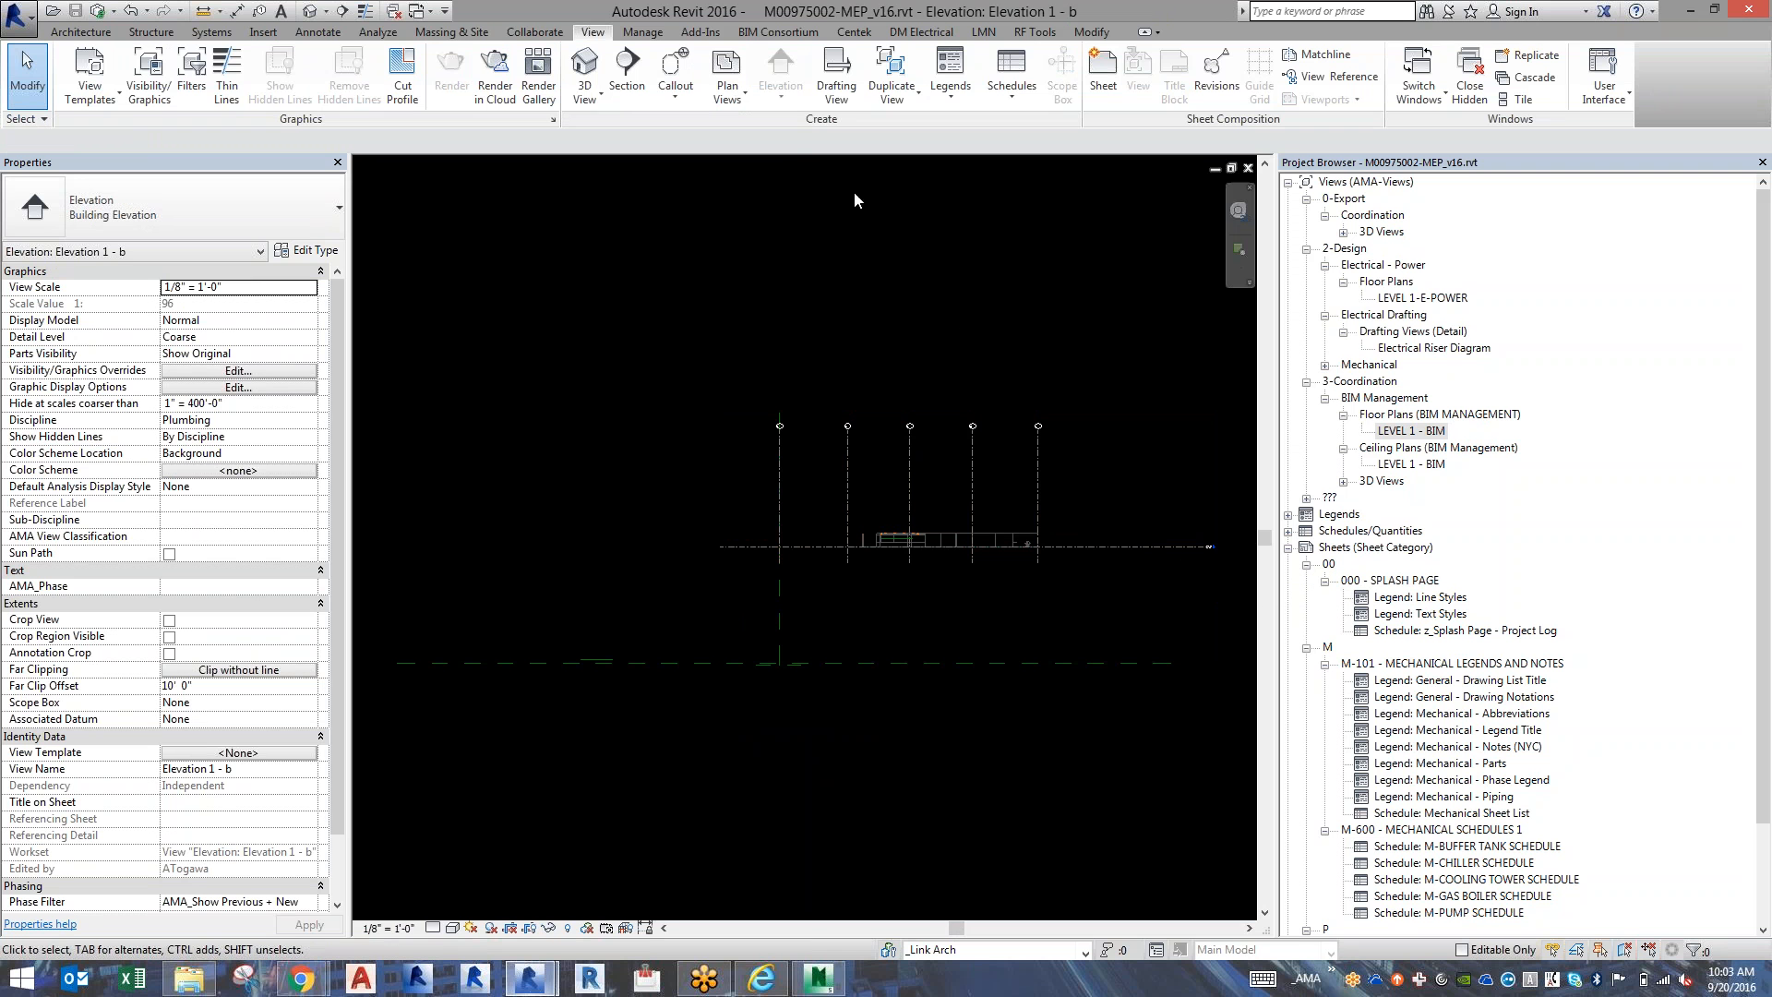
Copy and monitor the level line from the linked MMC Portland model into the _Shared Levels and Grids workset.
click(928, 957)
click(969, 742)
click(535, 32)
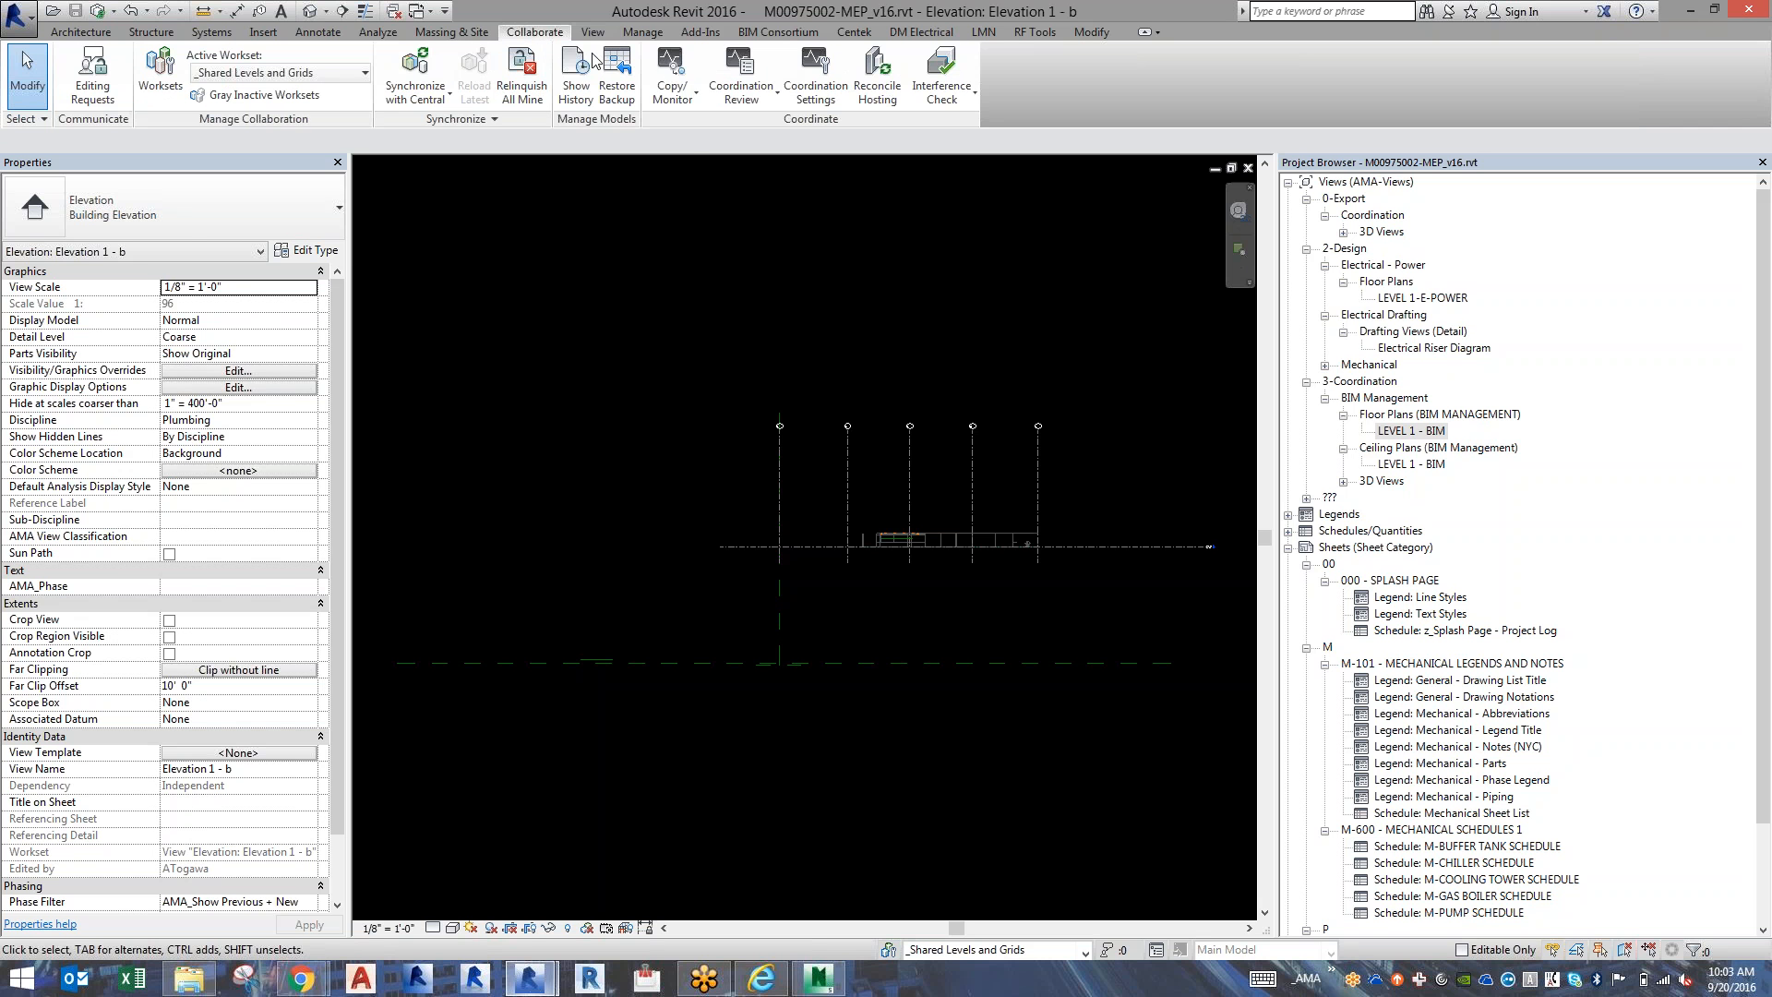
click(672, 78)
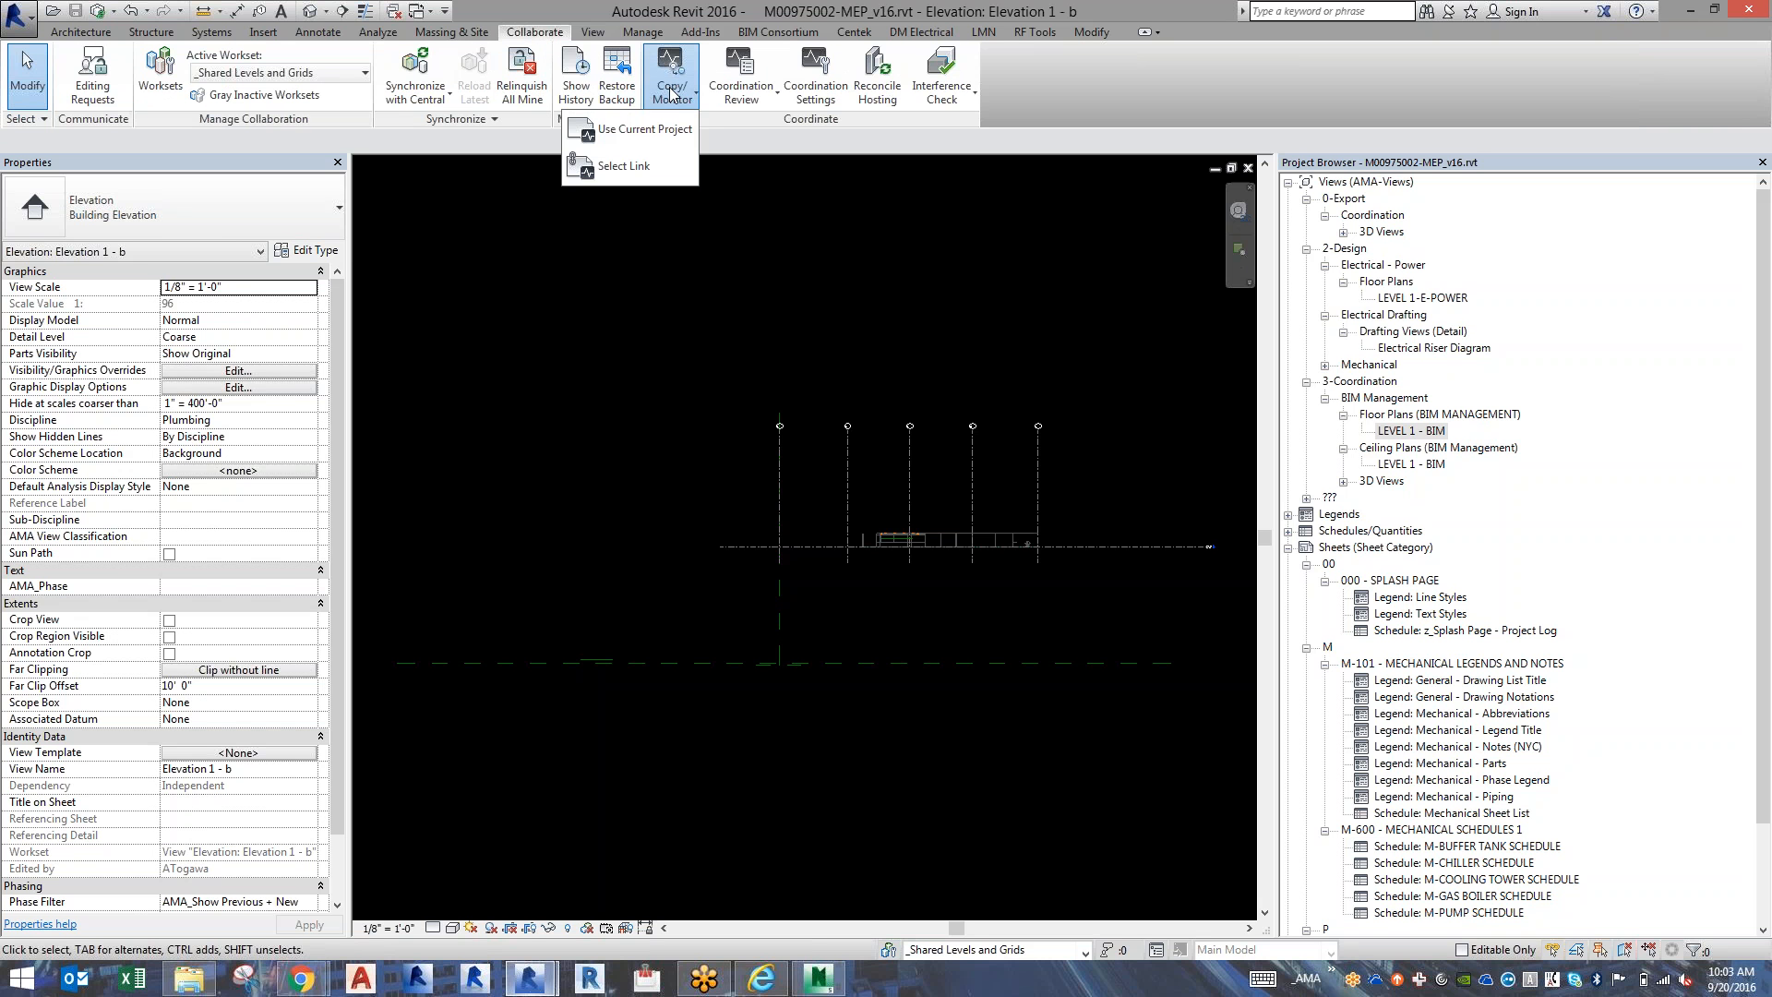
click(637, 166)
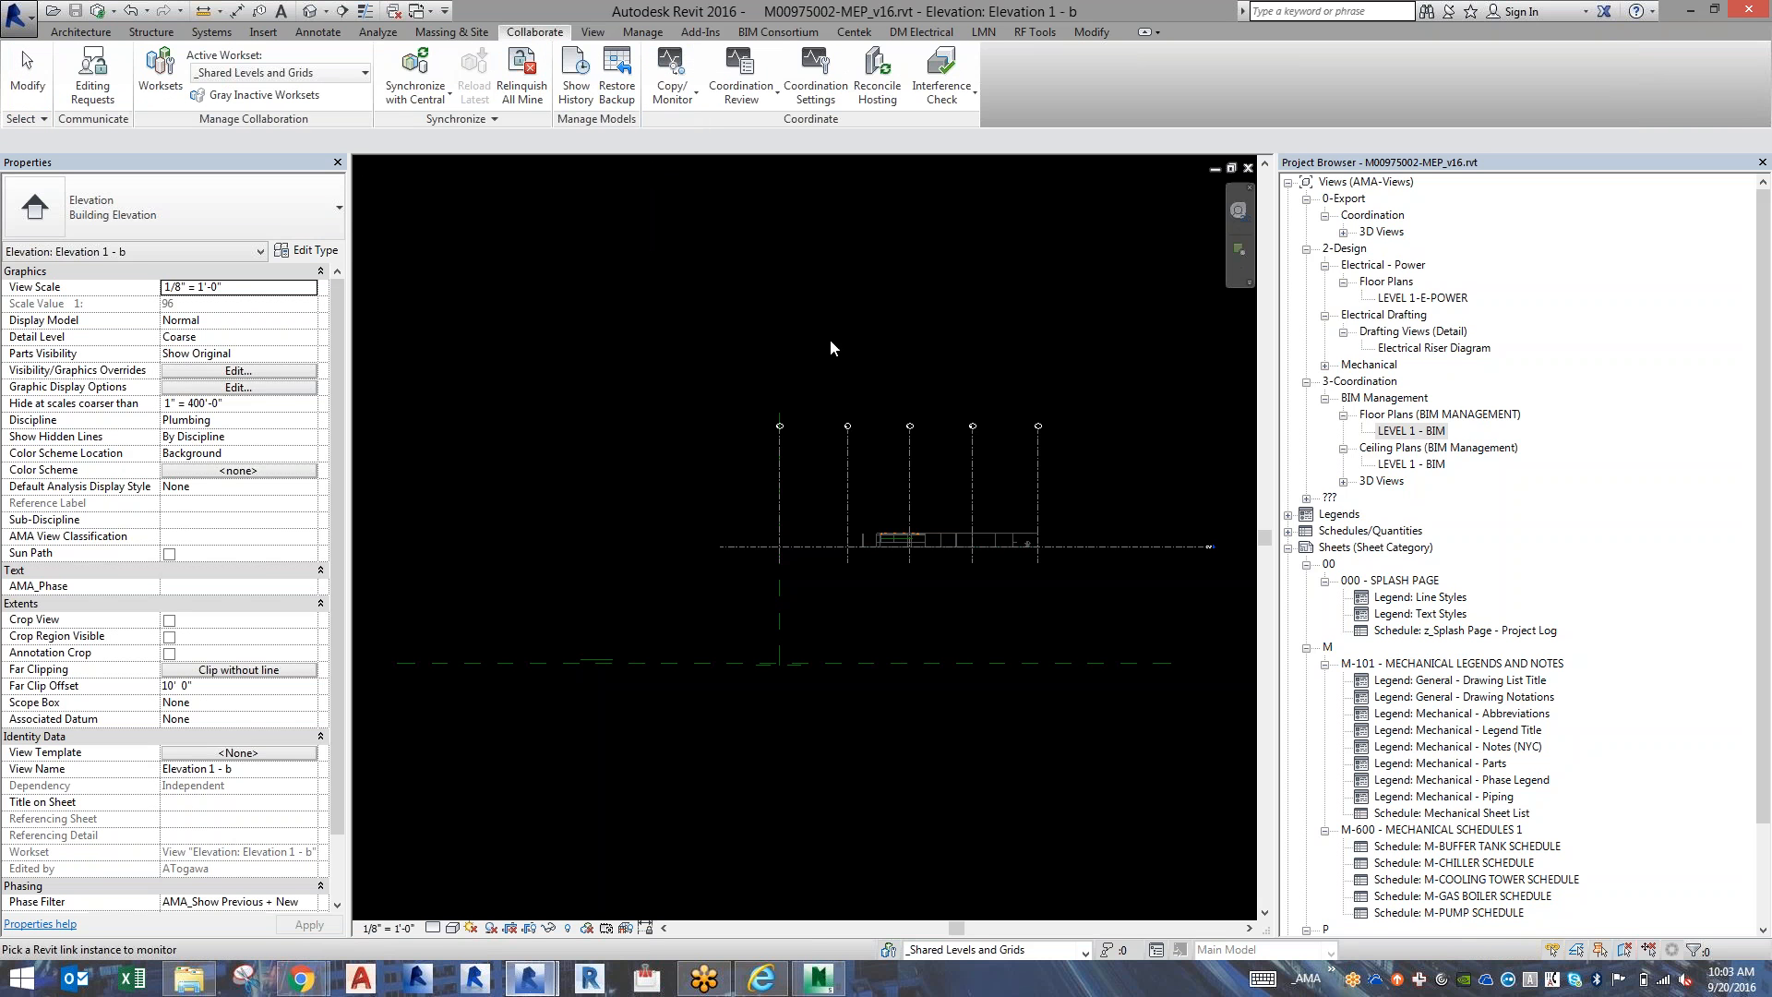
click(928, 533)
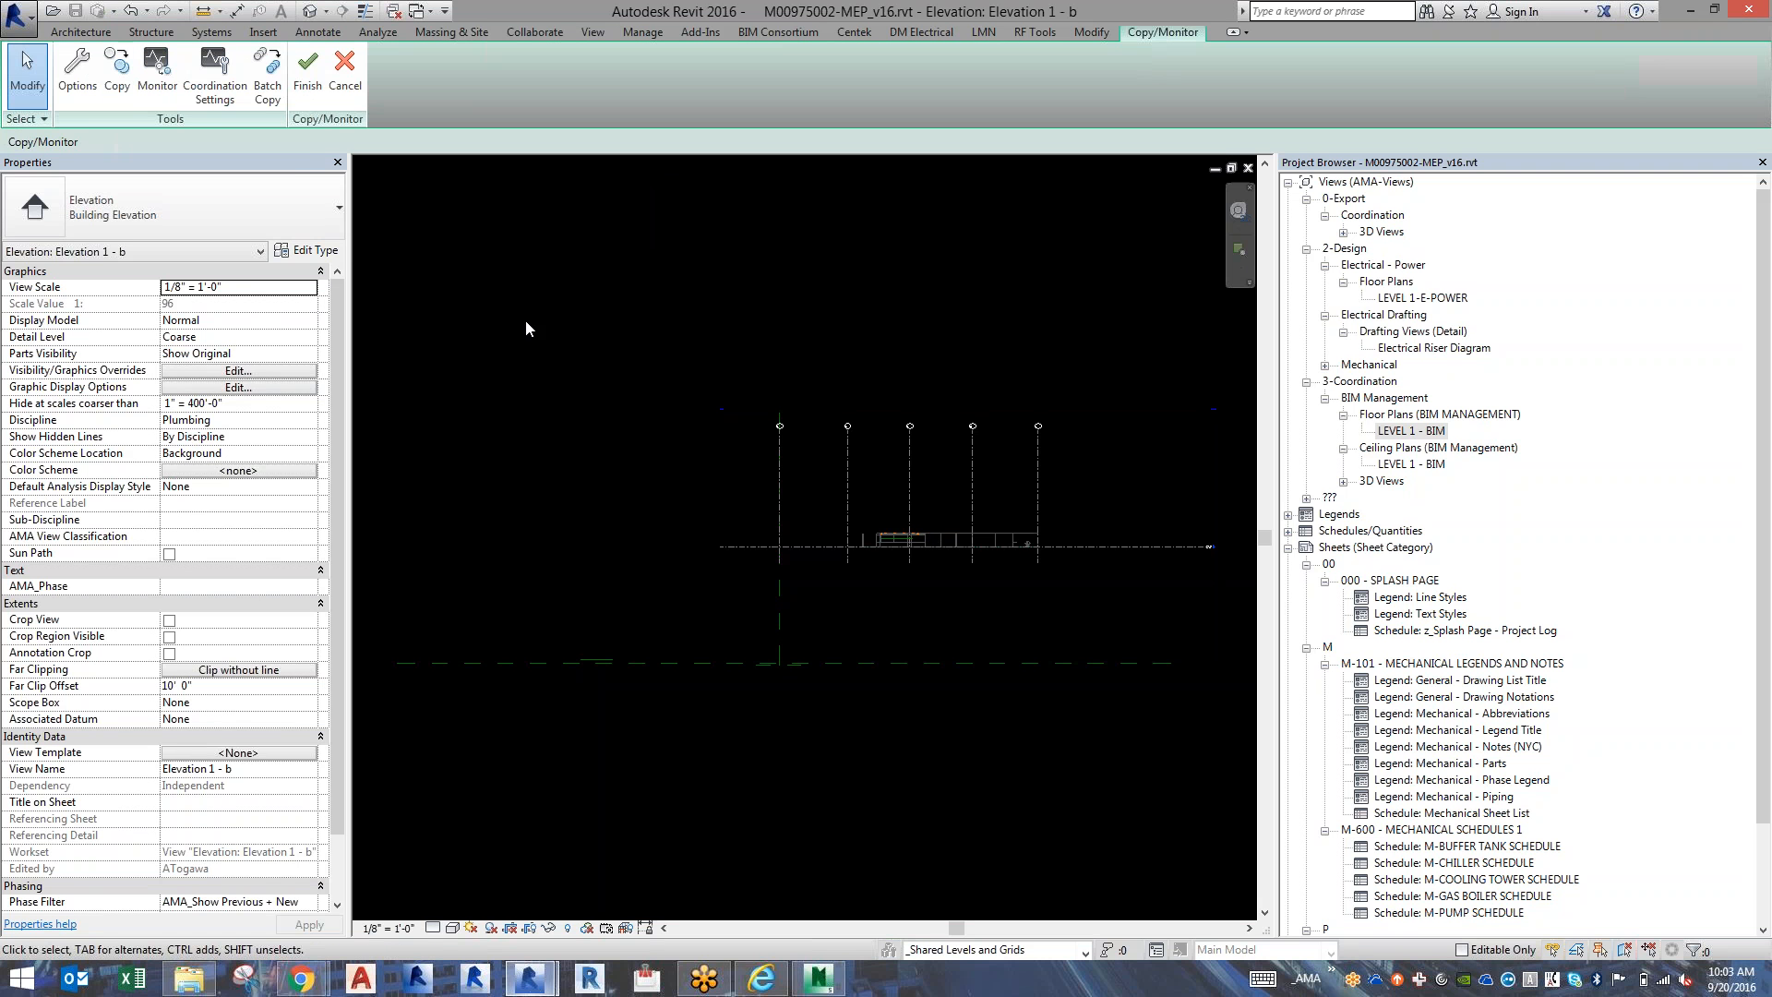
click(103, 74)
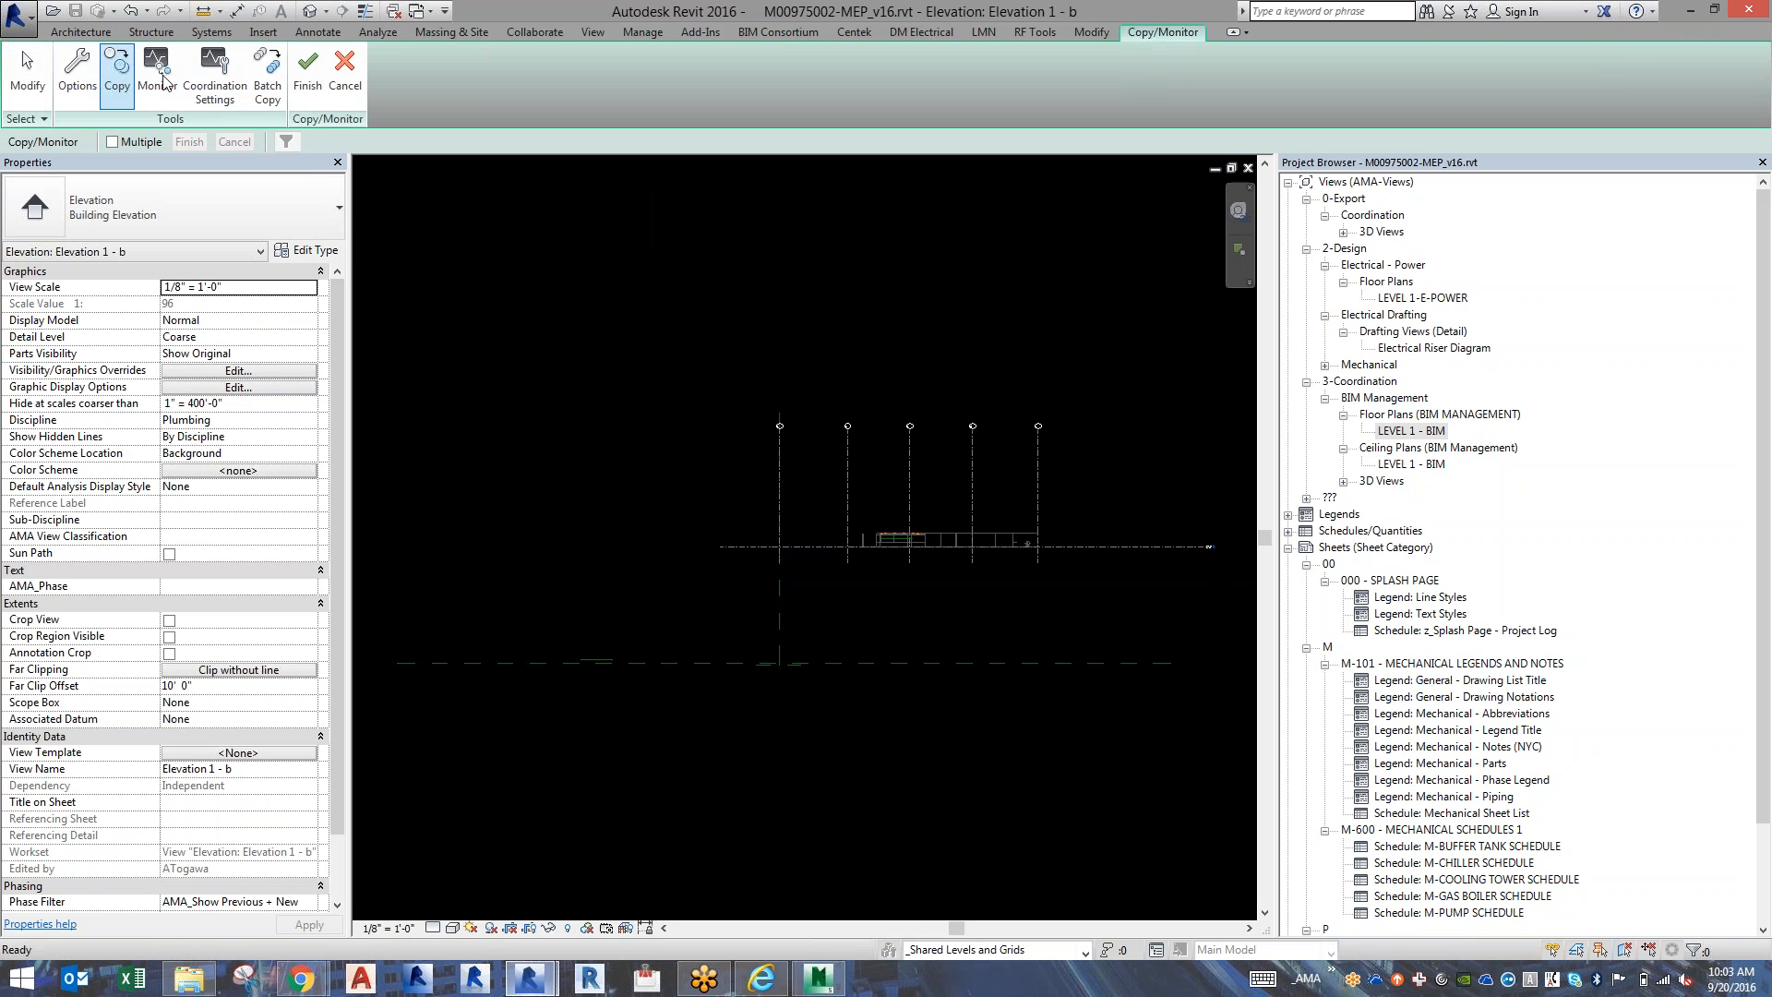
click(1107, 548)
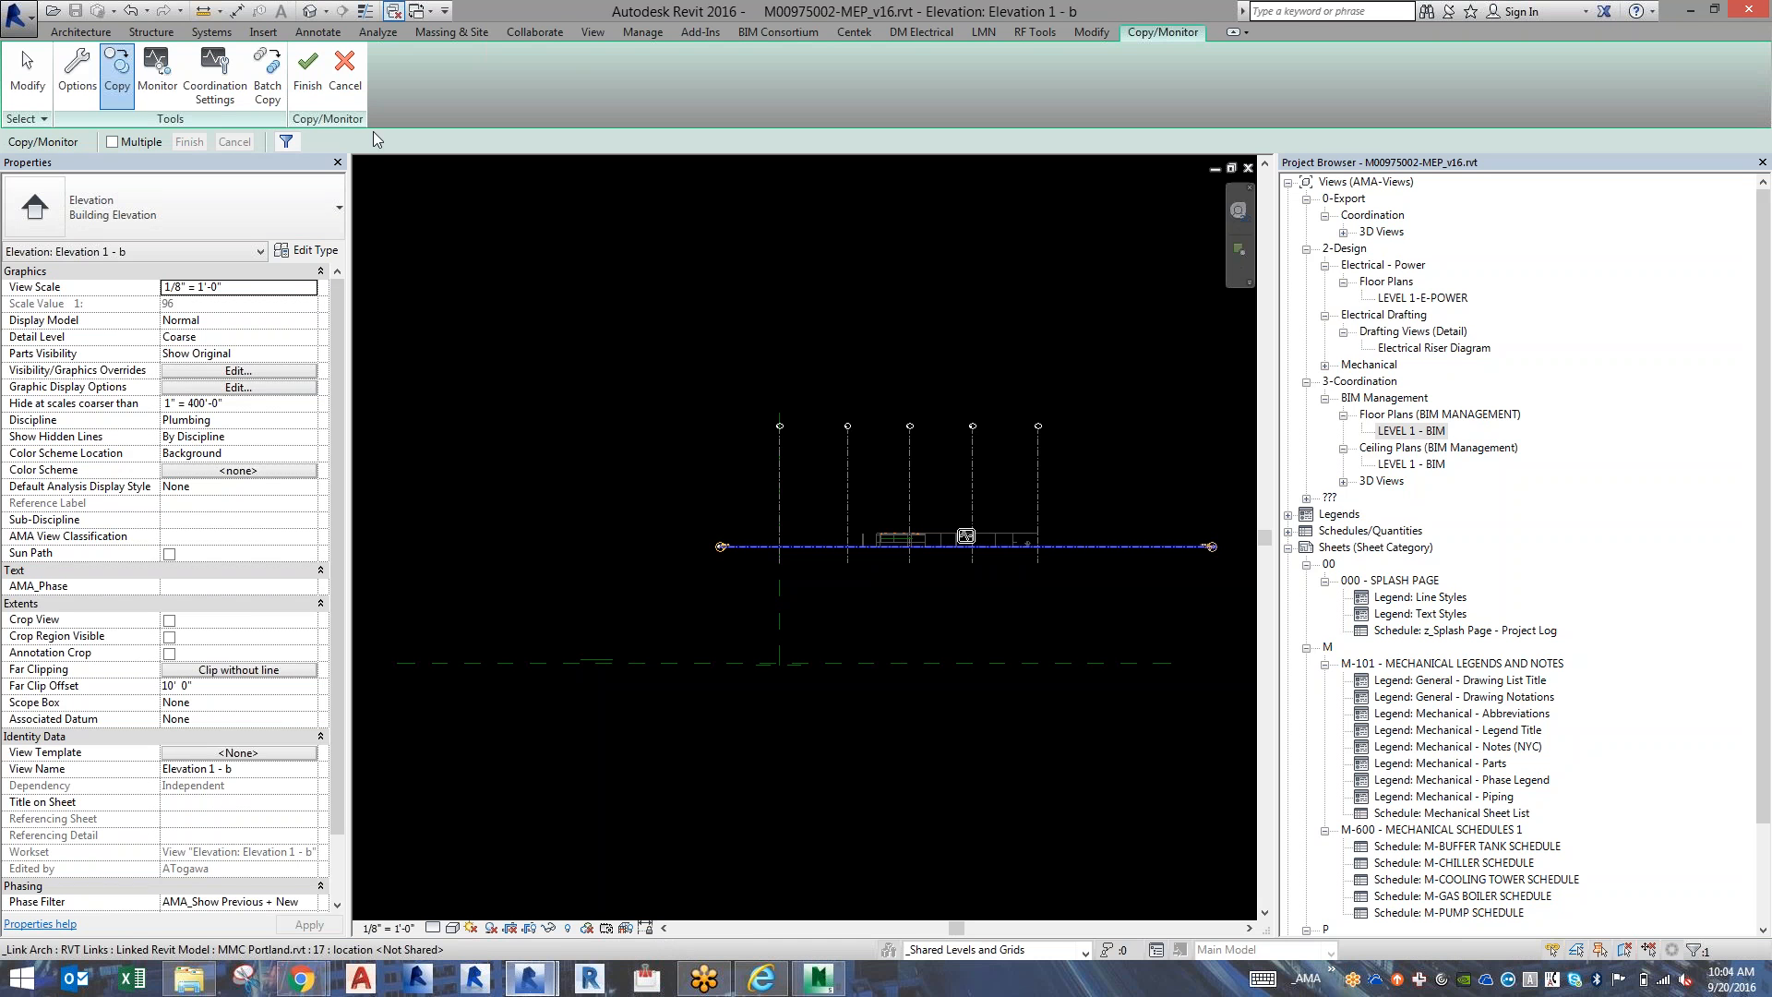
click(308, 85)
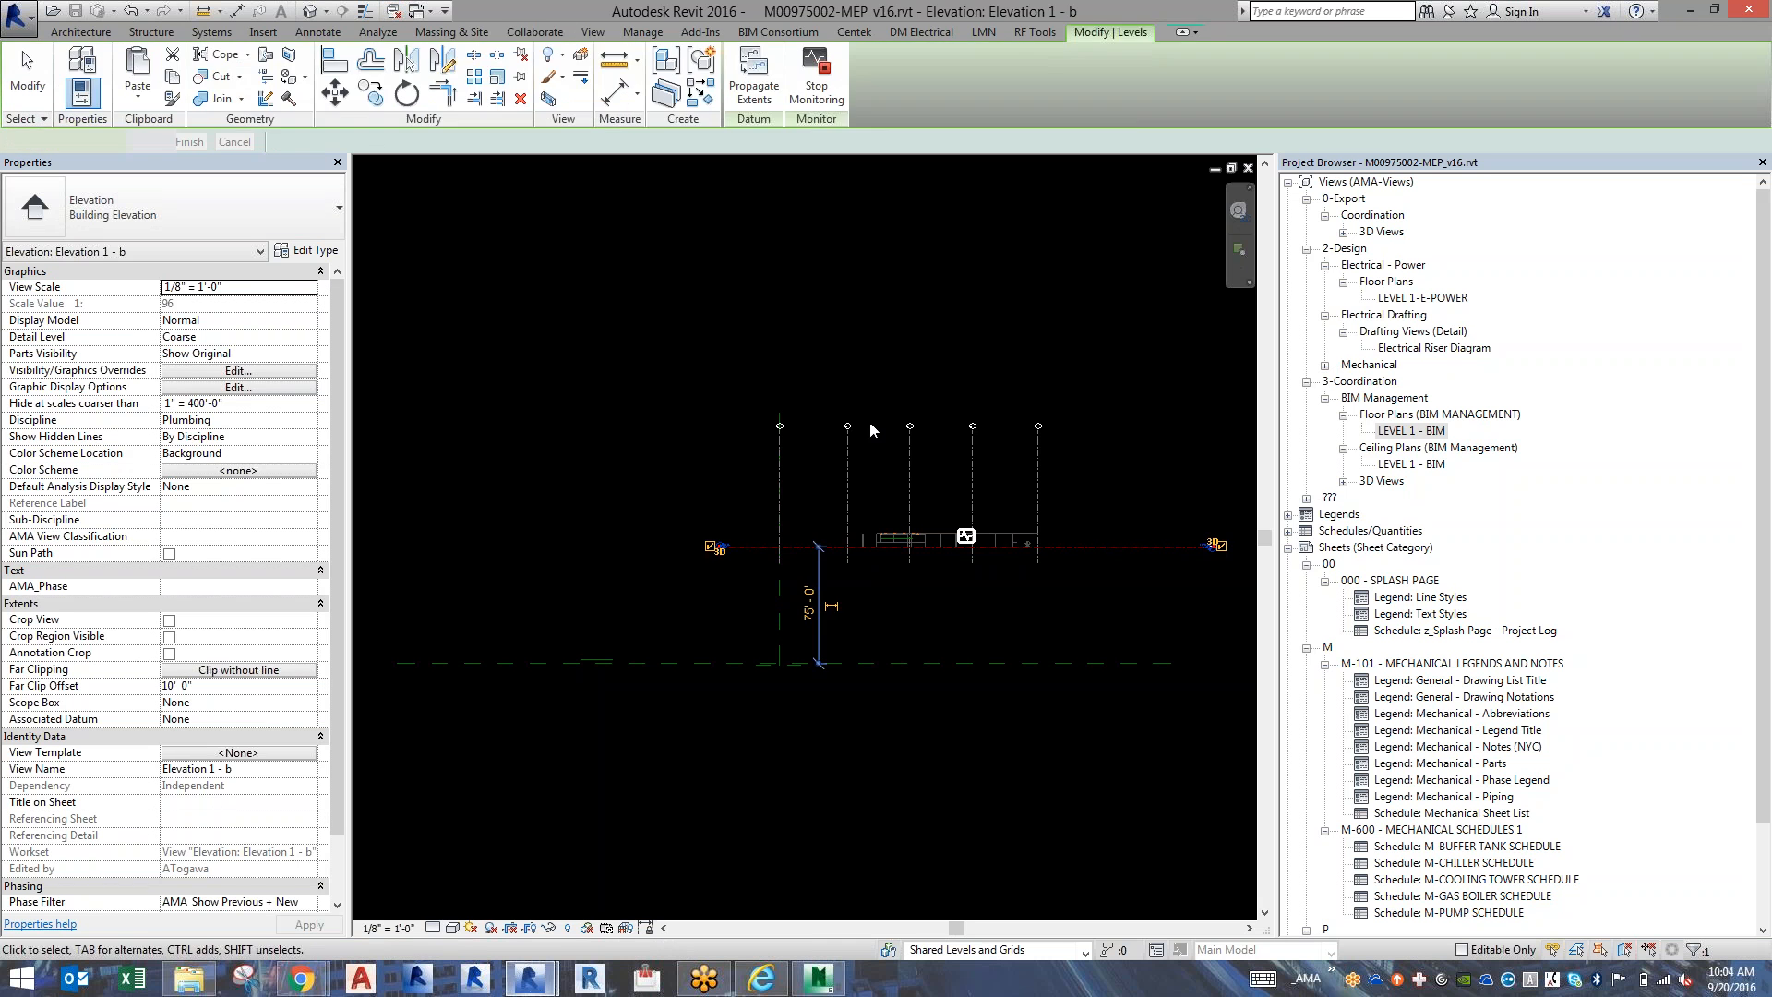
Open the Level Schedule from the project's schedules to review the levels and their elevations.
click(1462, 649)
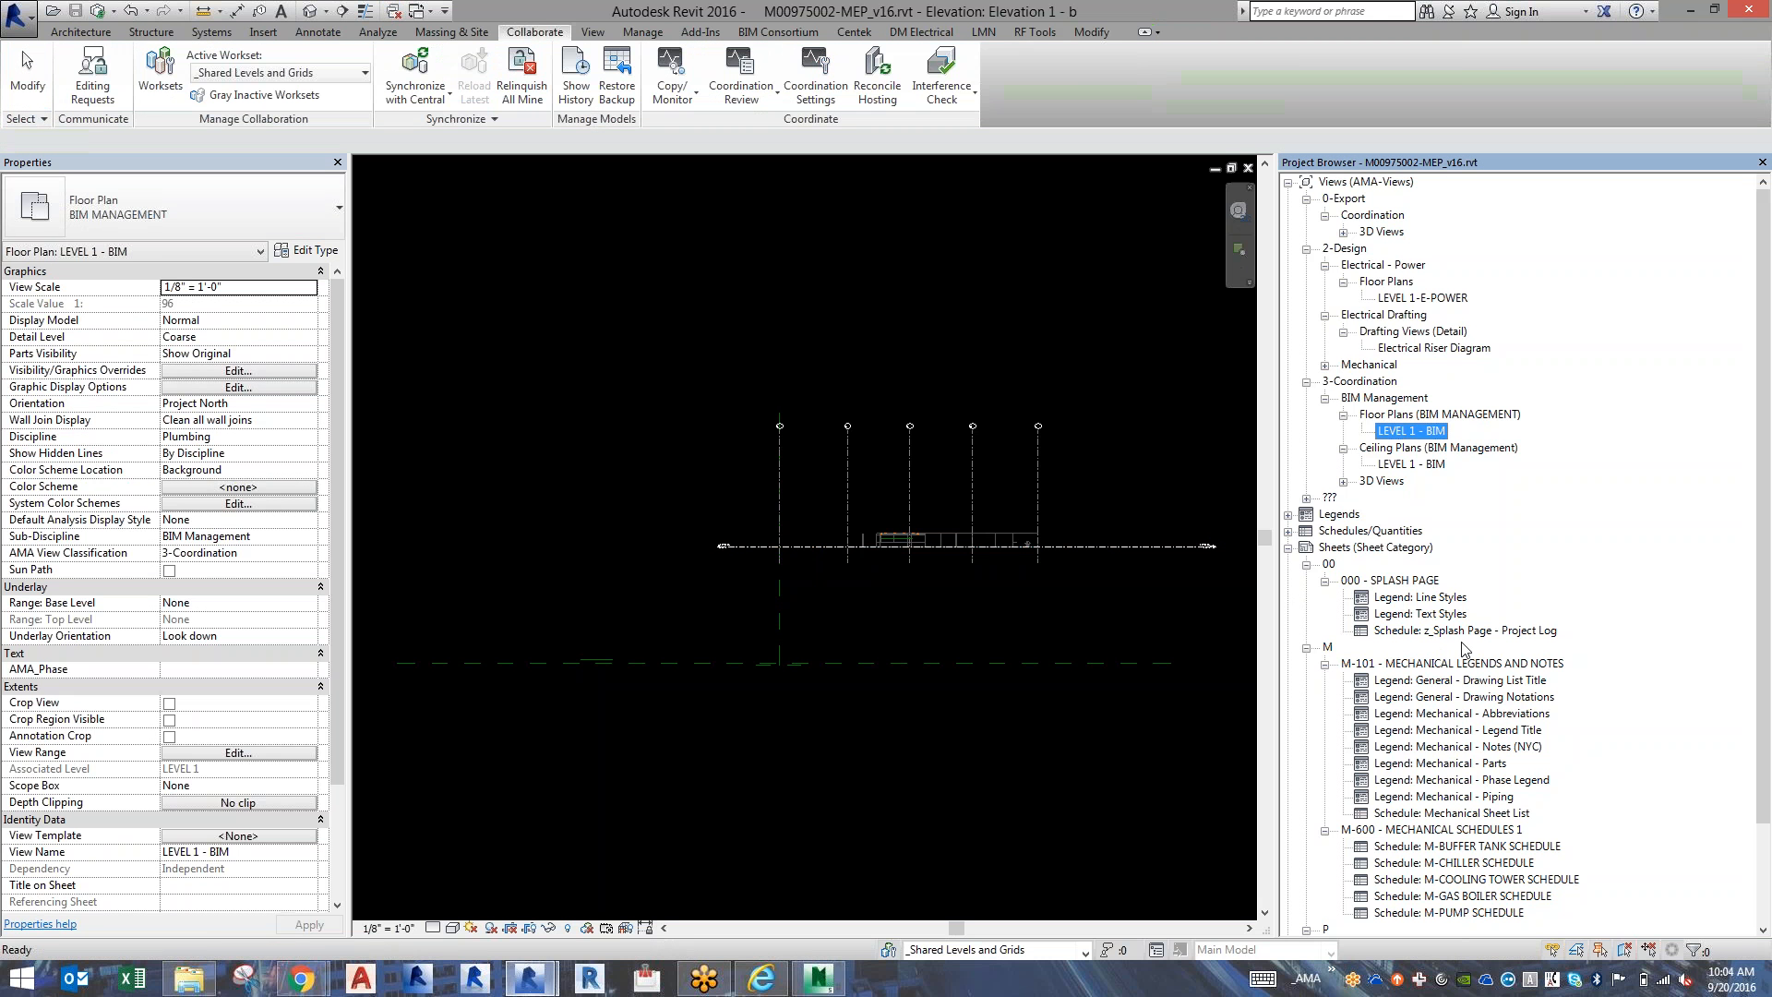
scroll(1463, 649, down, 3)
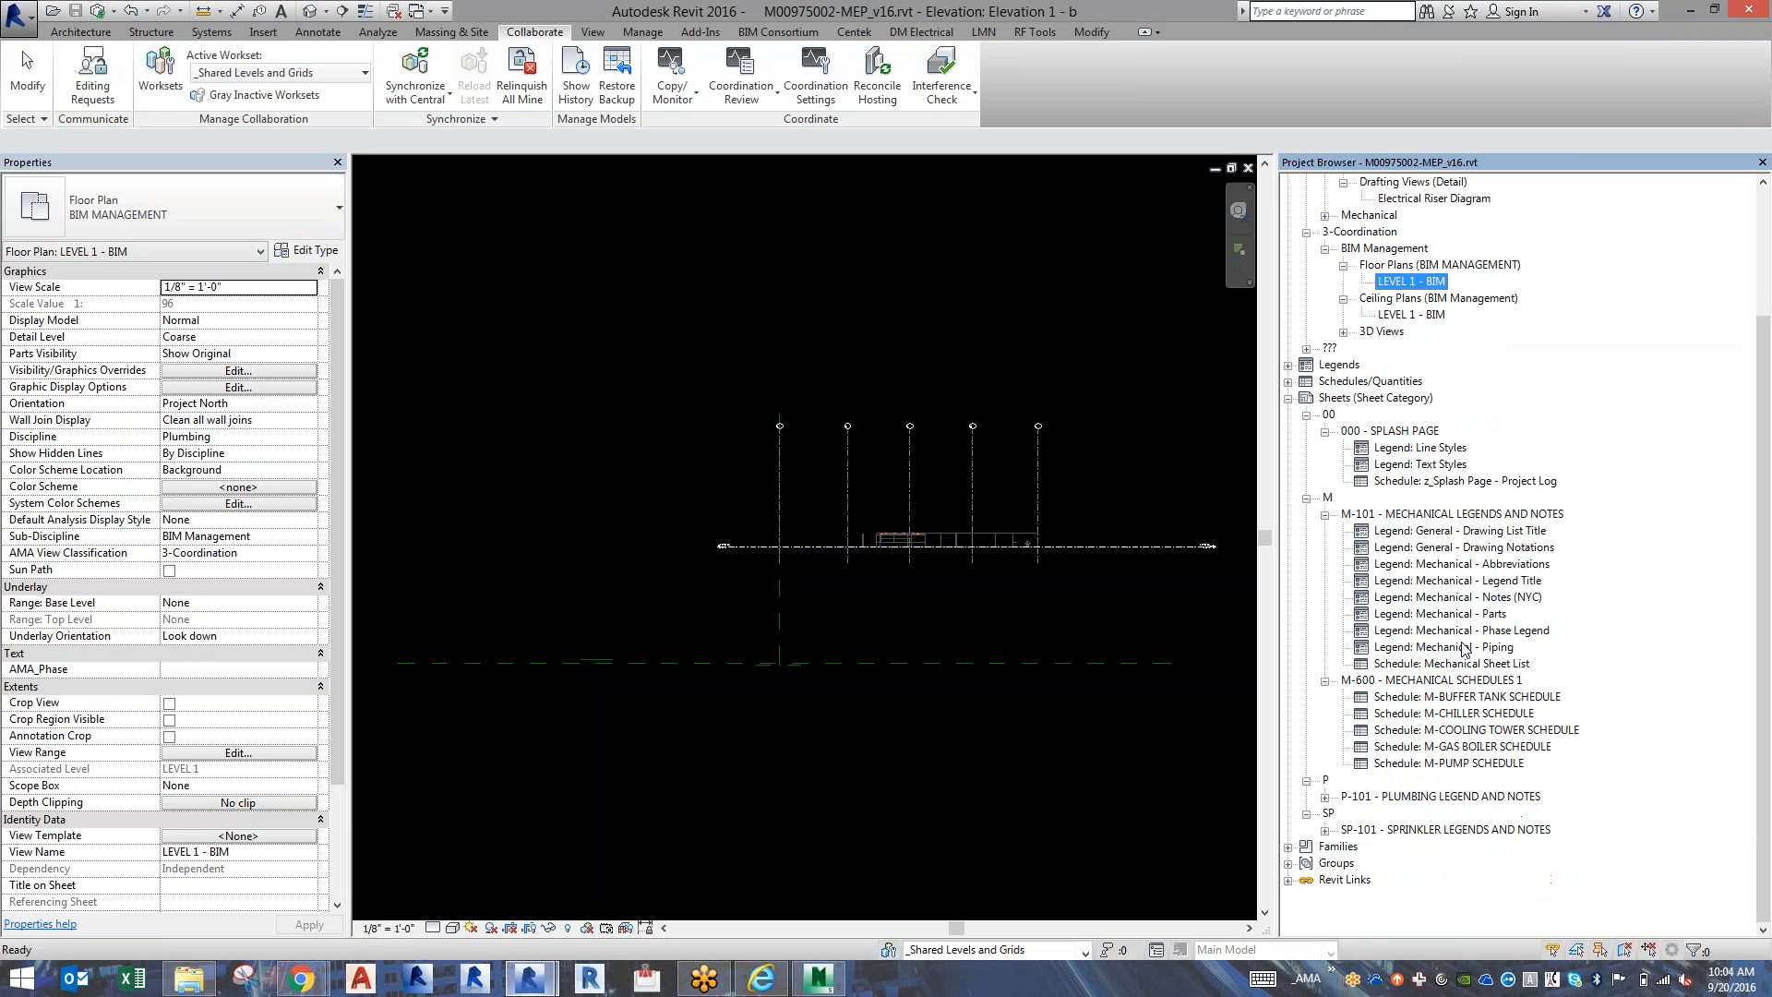
double_click(1347, 381)
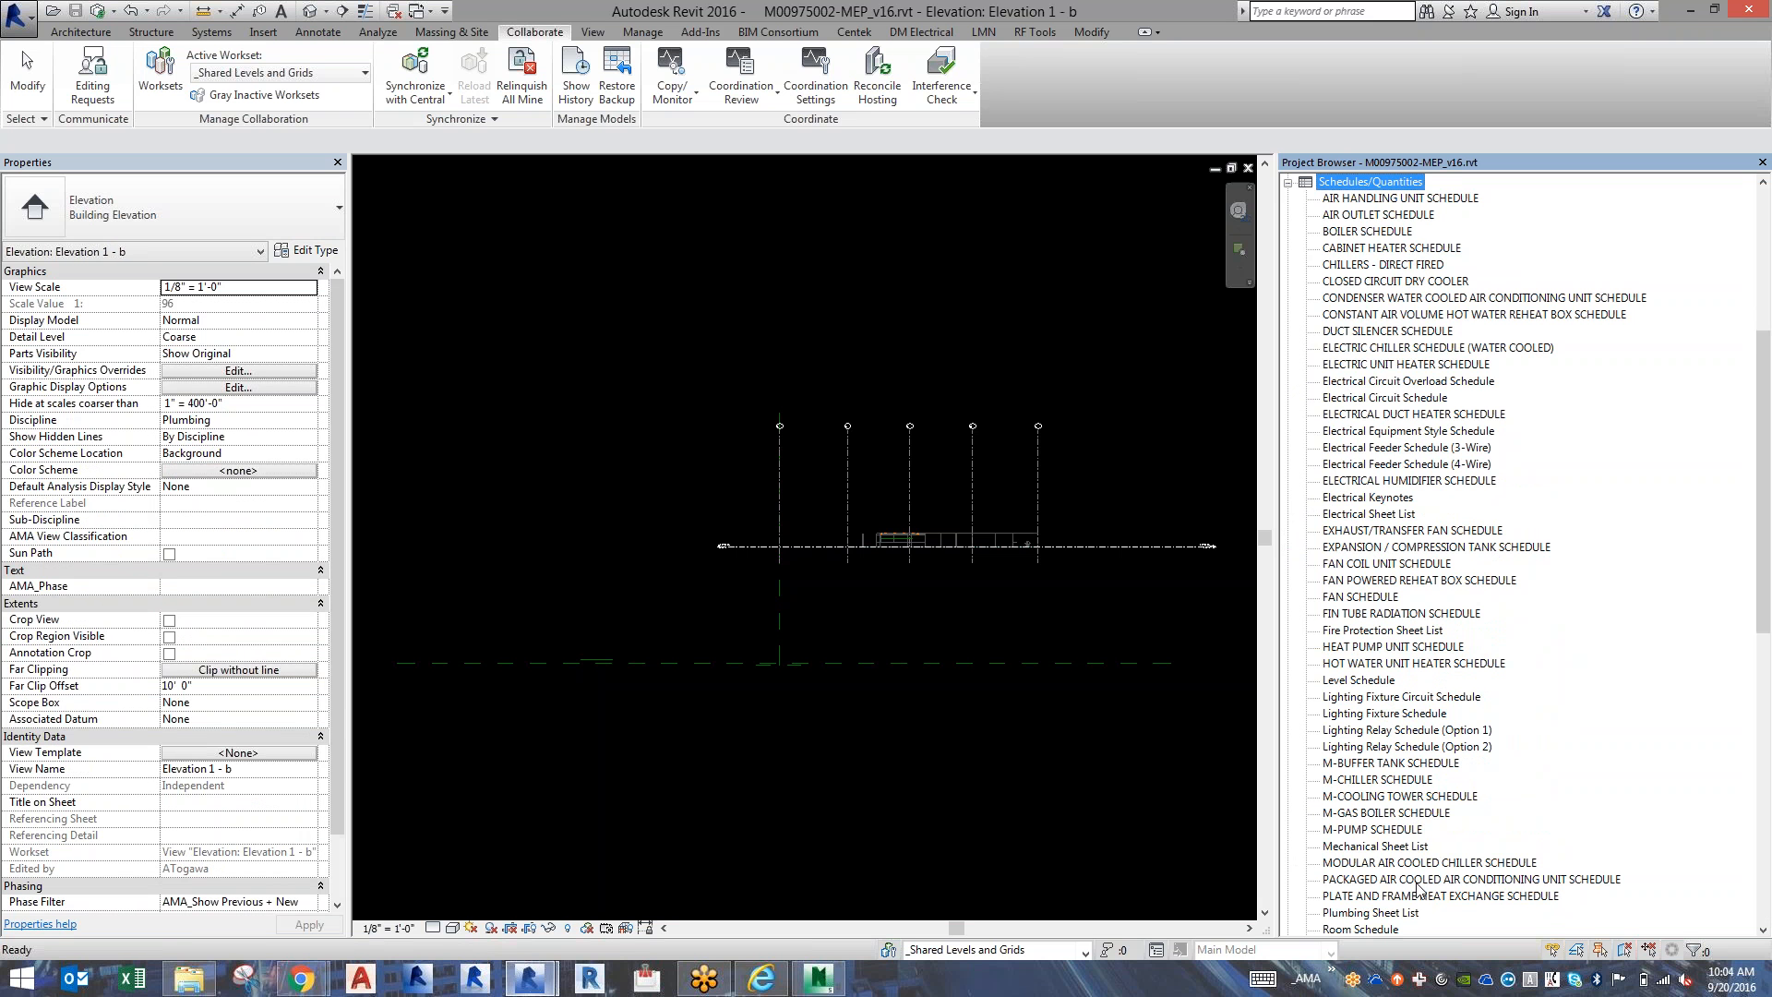
click(1375, 680)
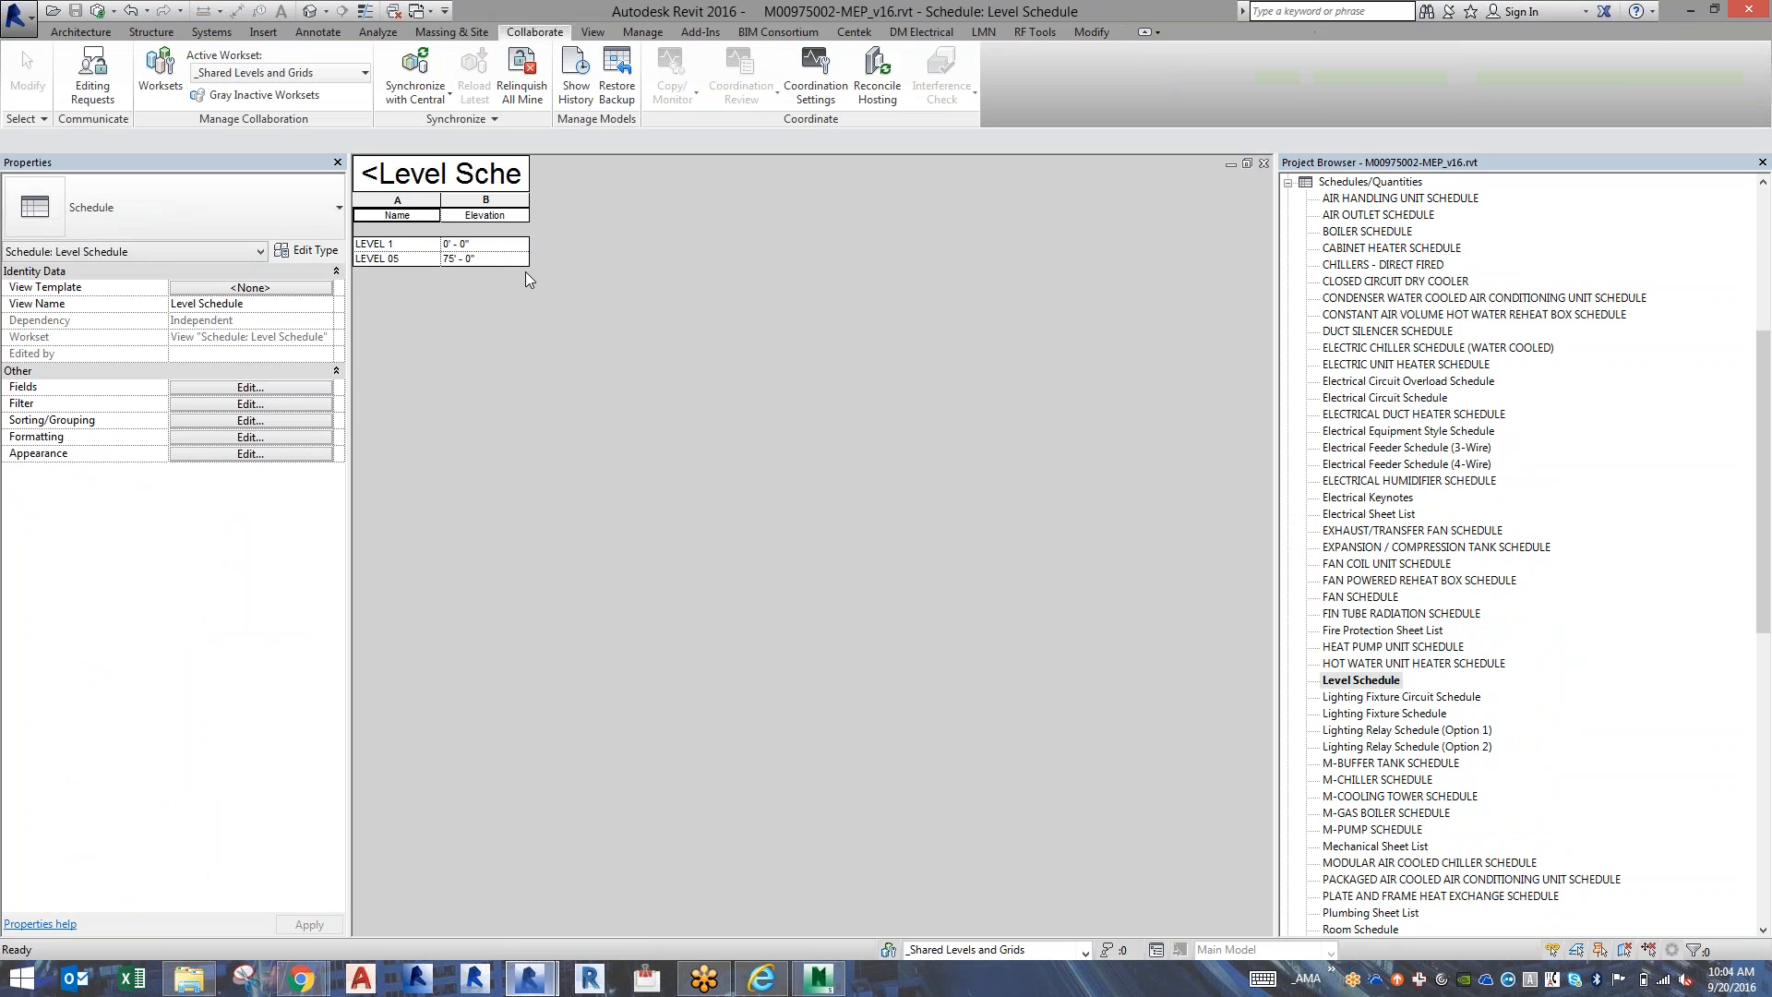
double_click(368, 245)
click(418, 261)
click(419, 246)
click(646, 32)
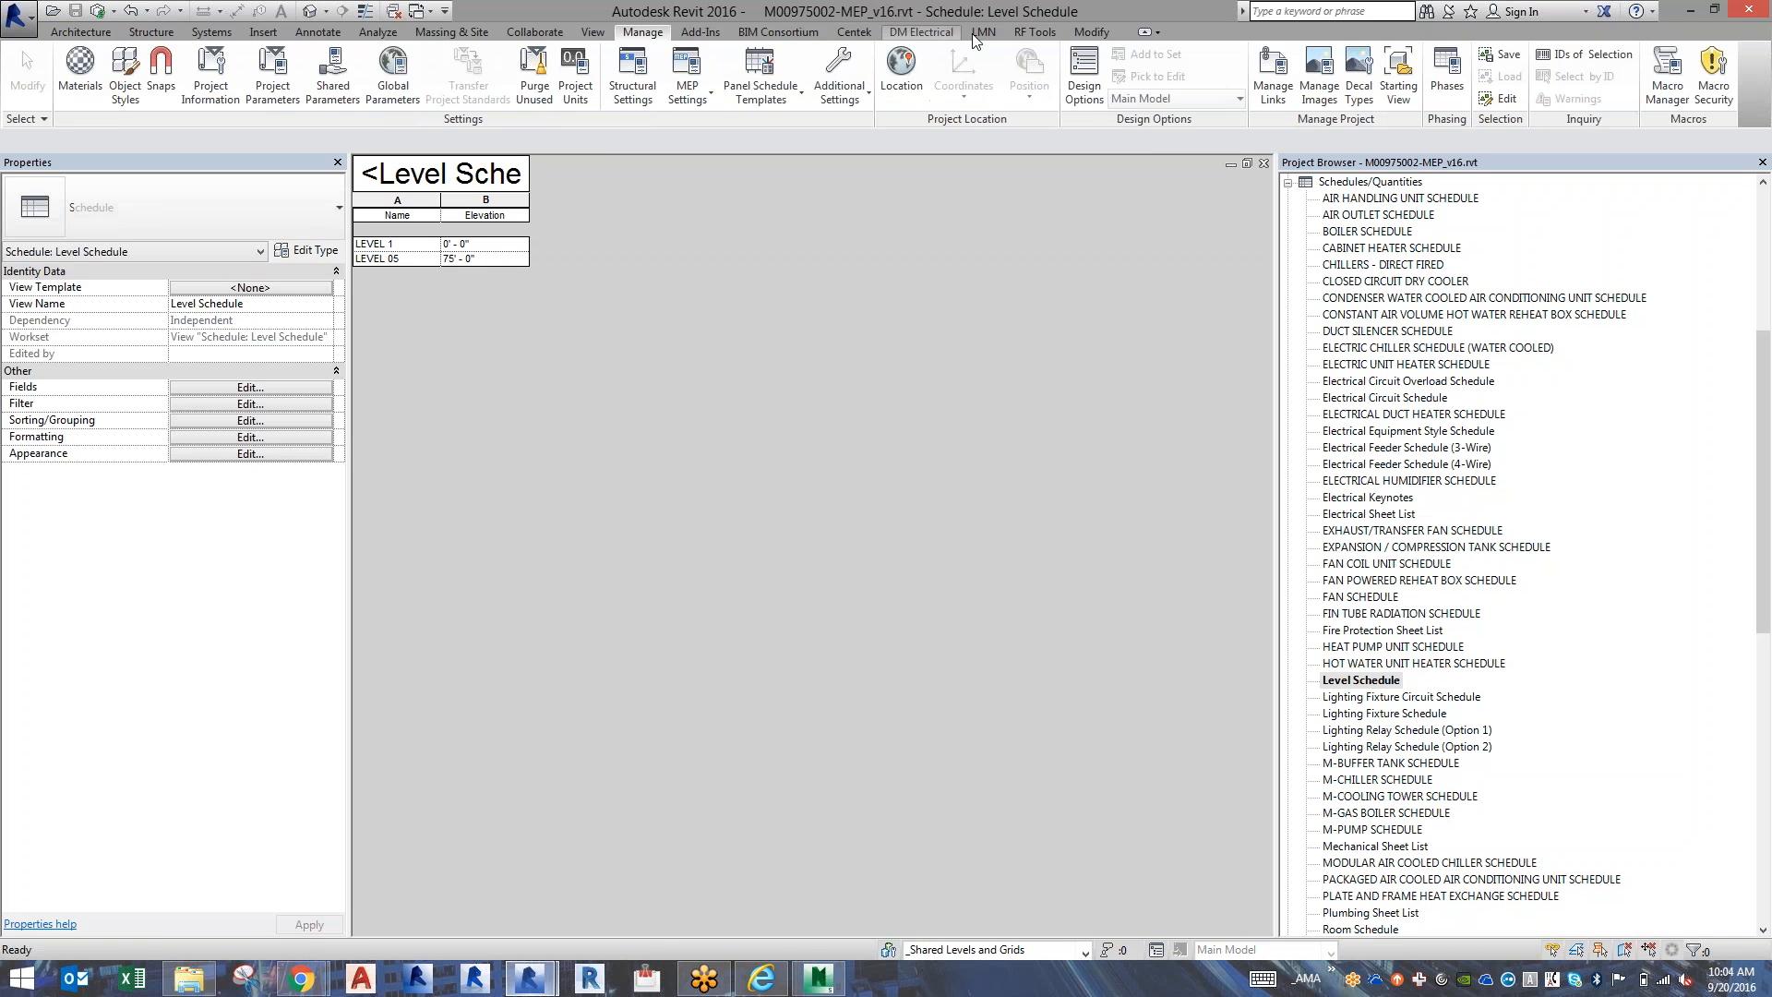
click(1082, 34)
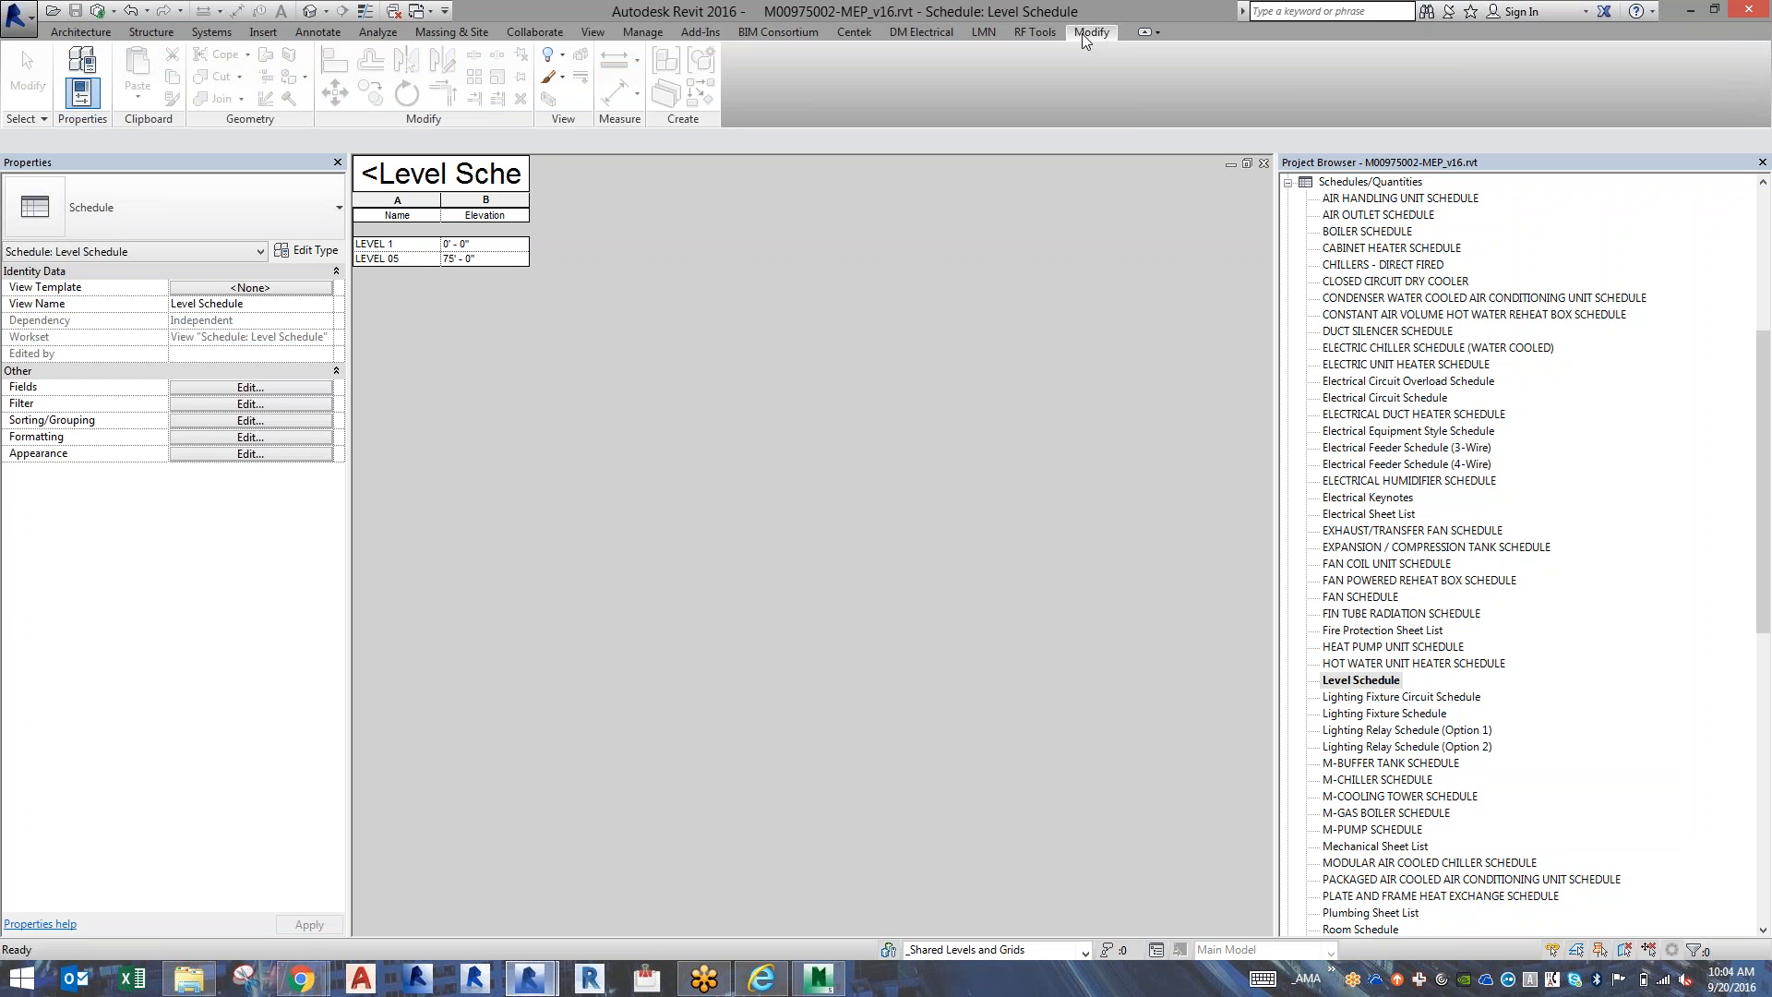
click(1264, 164)
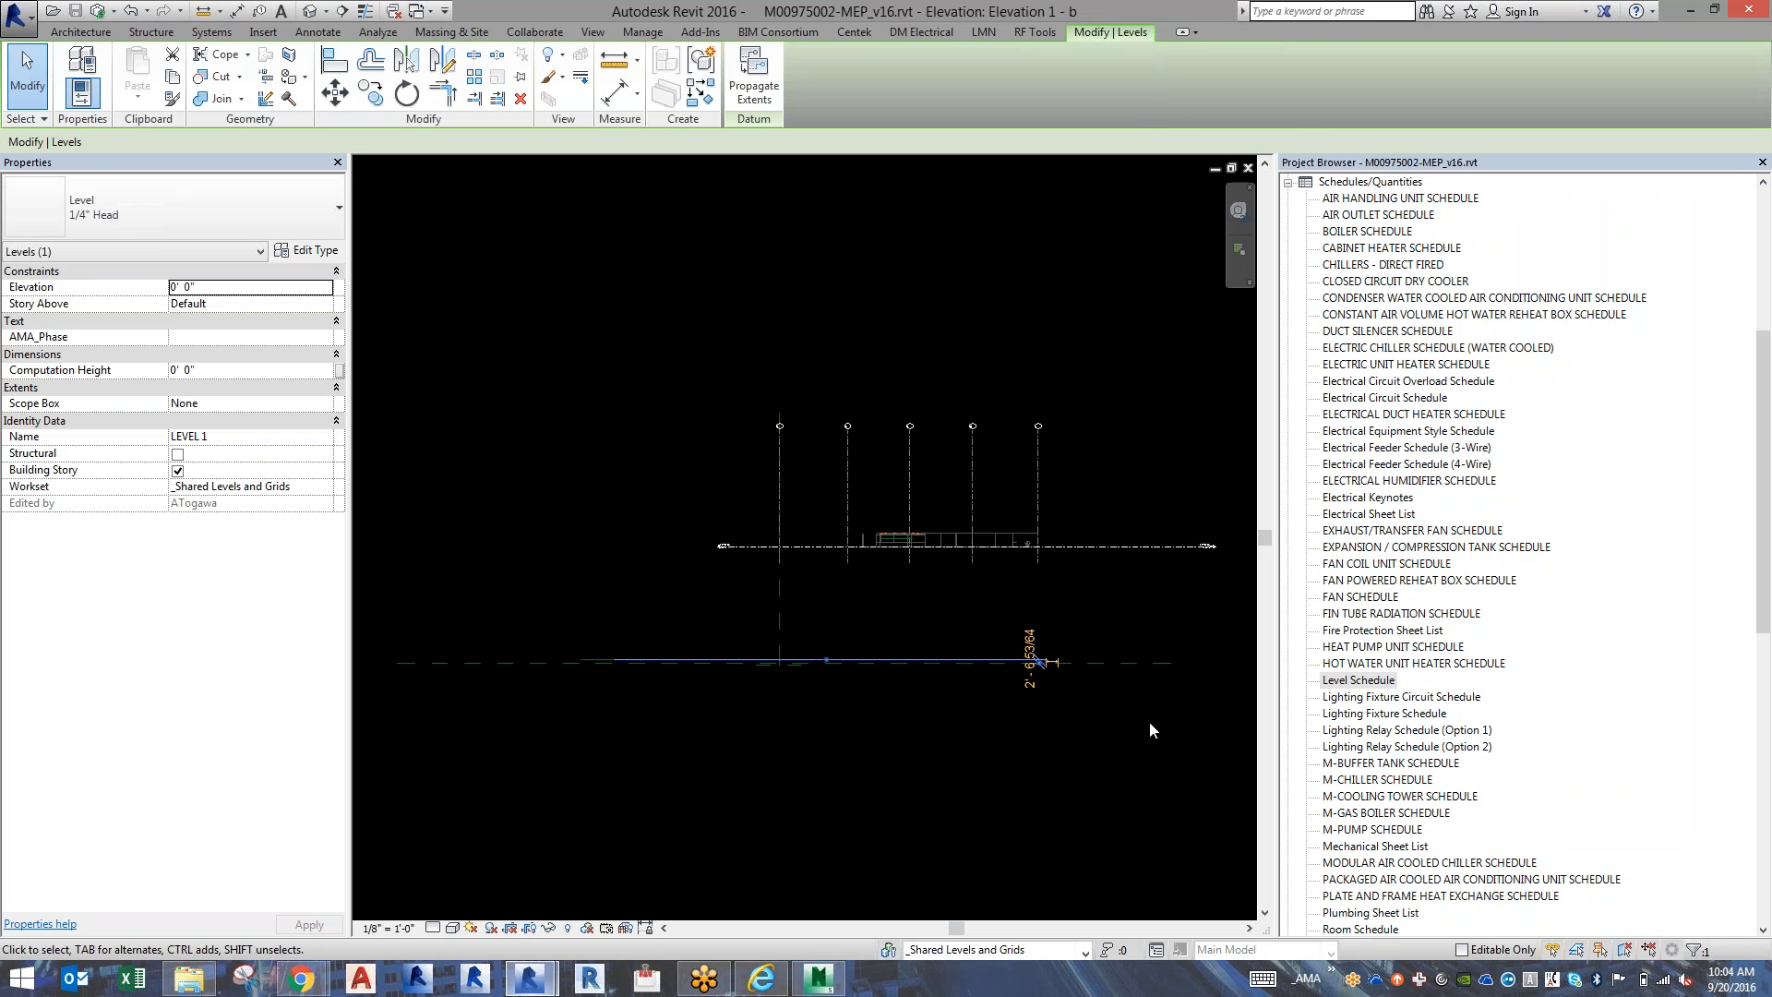
click(1150, 723)
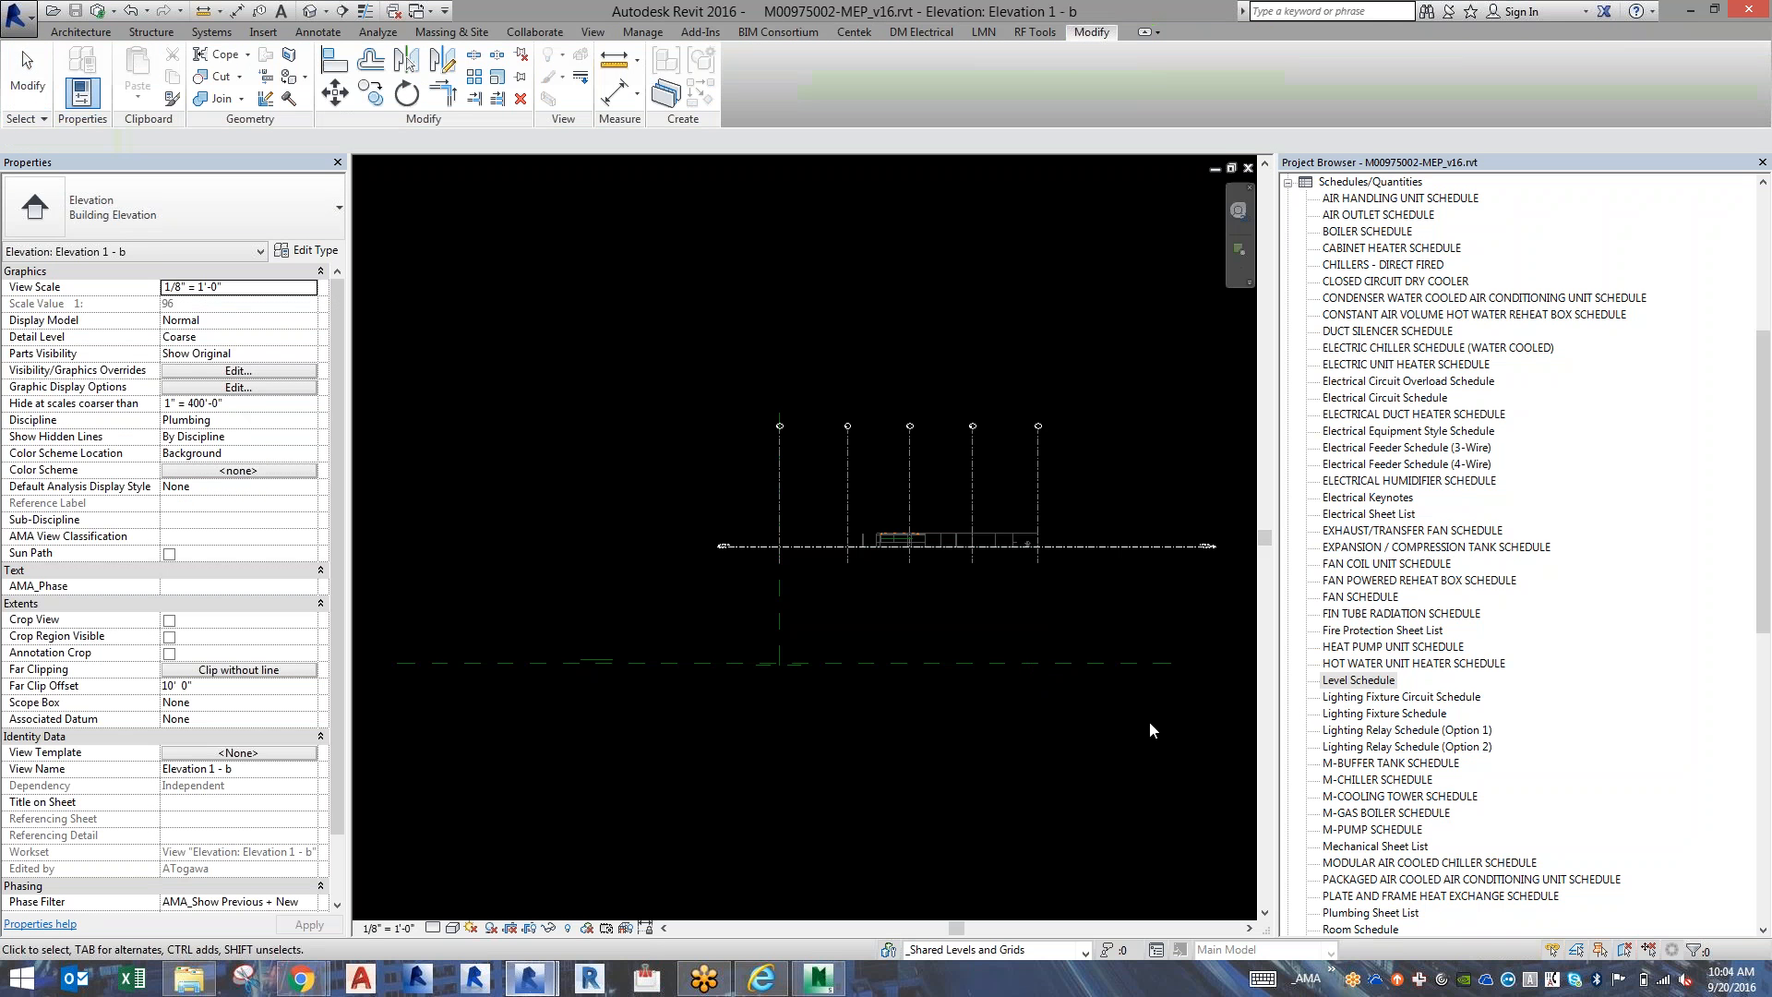
Delete the LEVEL 1 row in the Level Schedule, accepting the removal of the level and its associated views.
double_click(1331, 680)
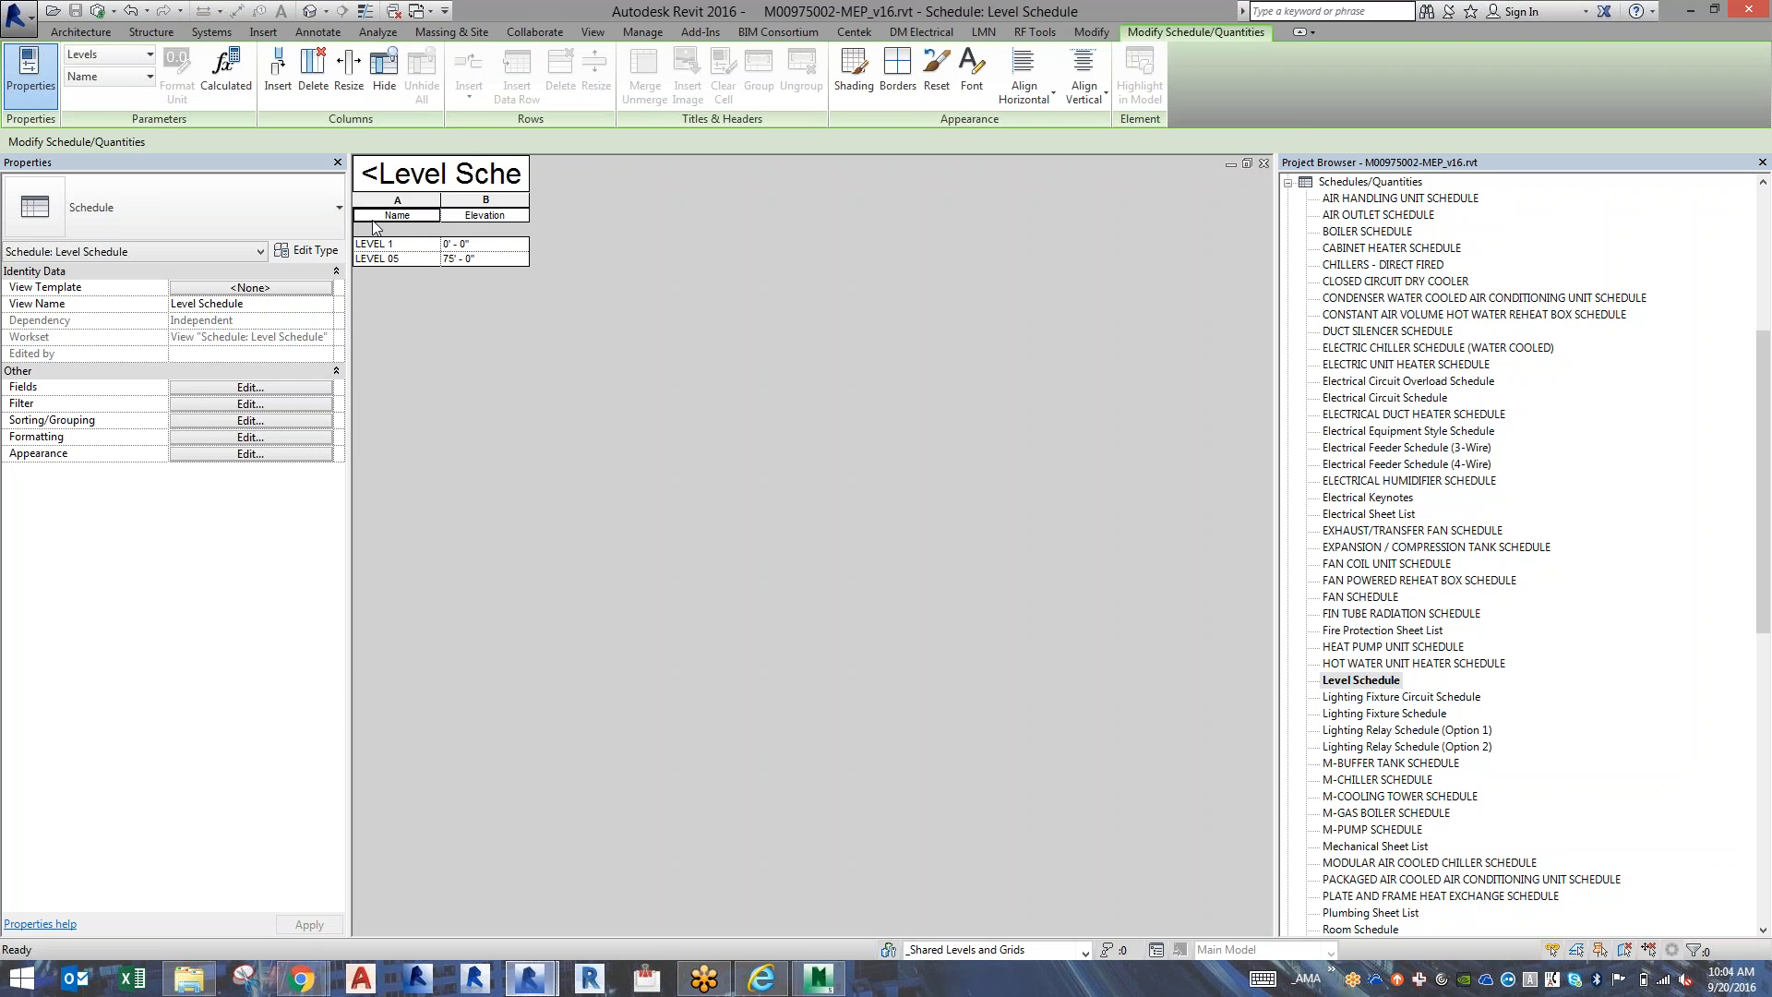
click(387, 246)
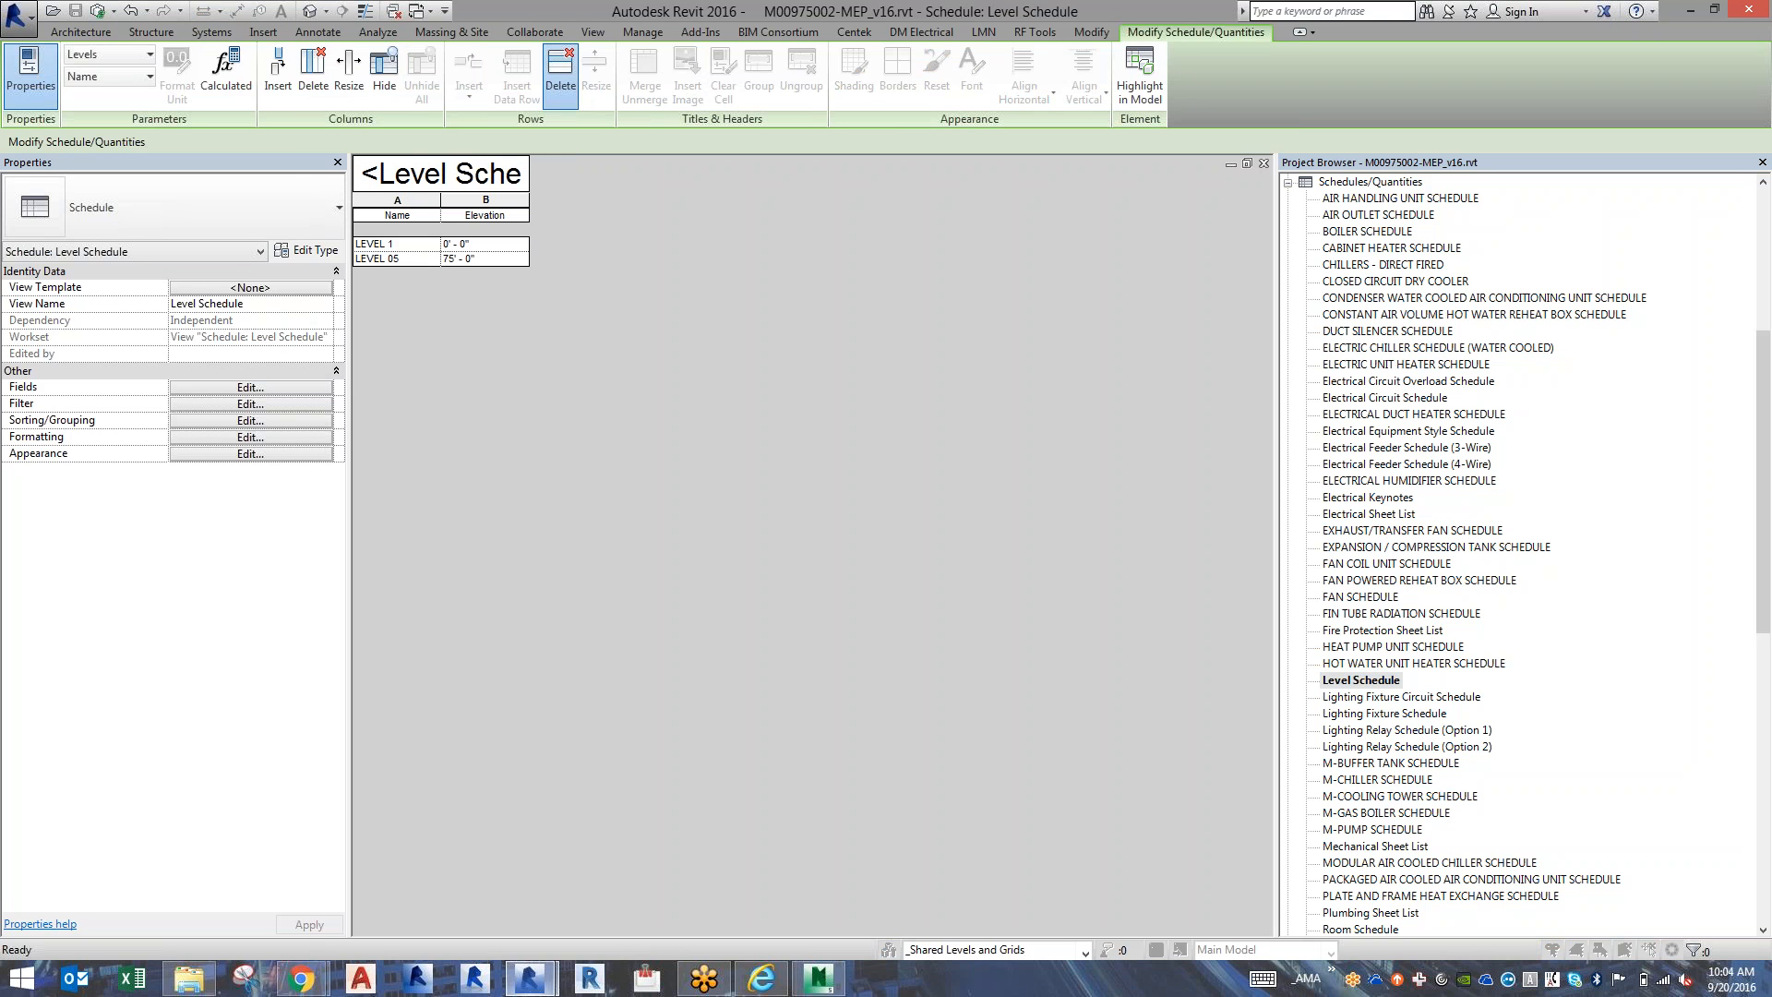
click(565, 85)
click(928, 501)
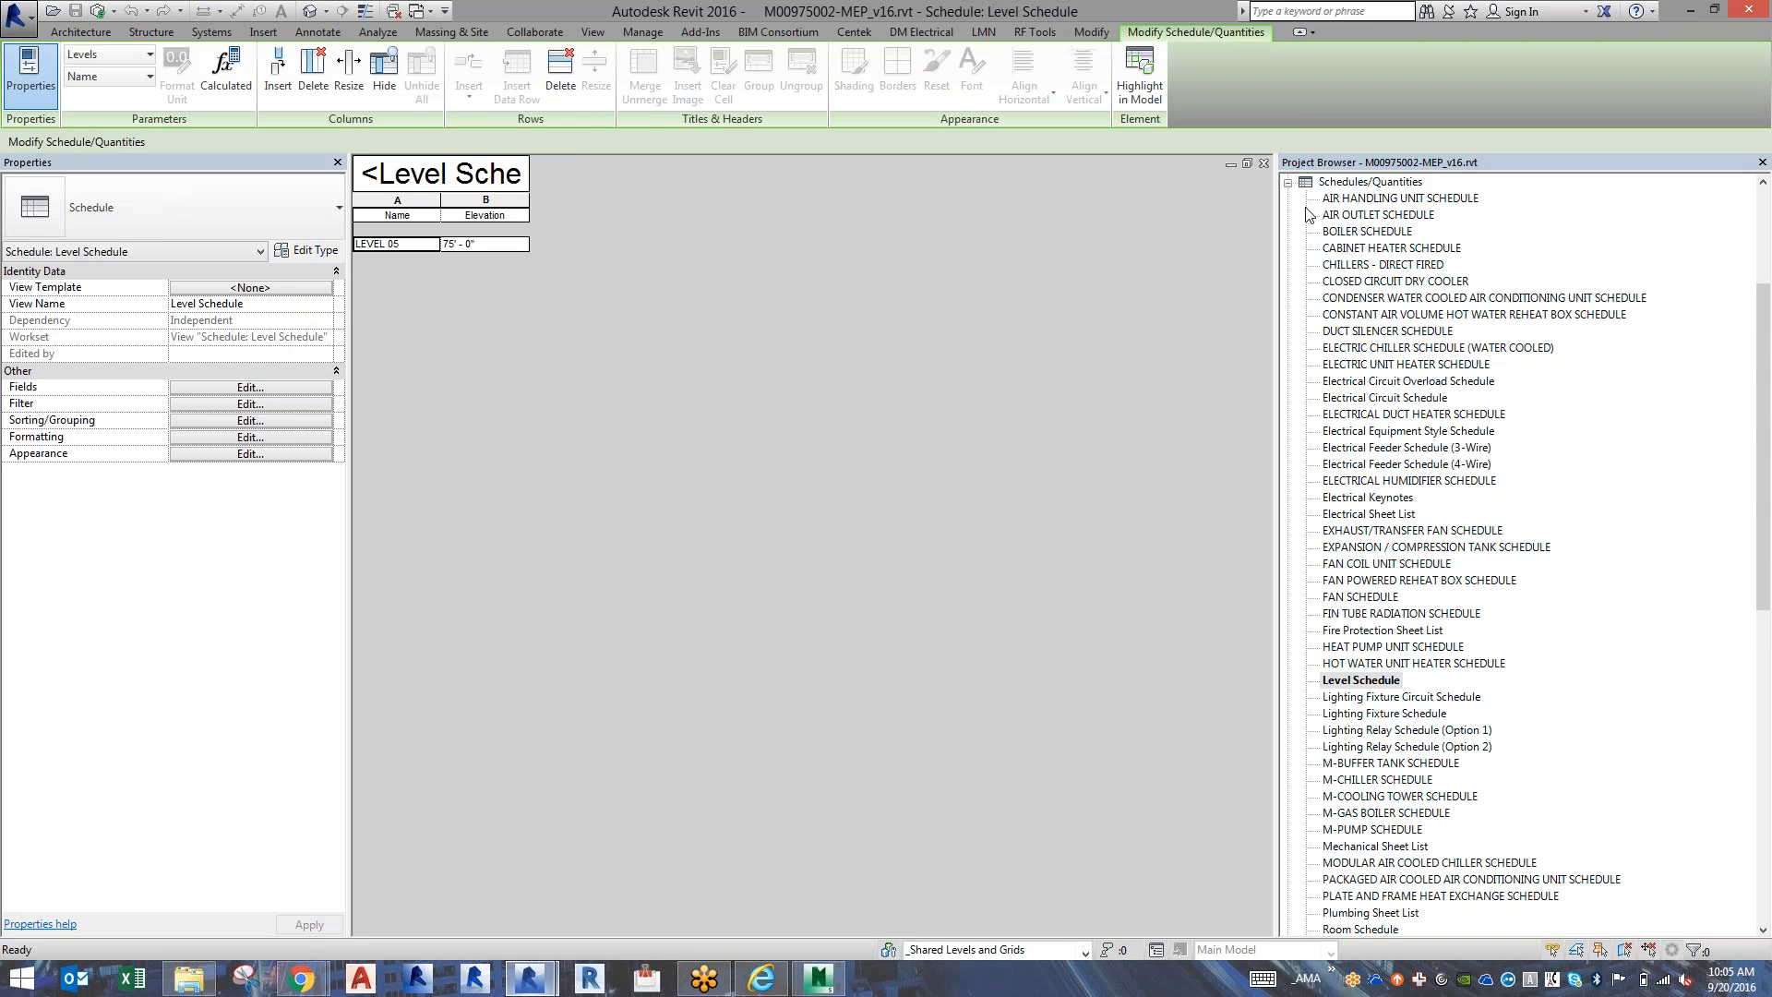
Collapse the schedules group in the project browser and close the Level Schedule and the building elevation view.
click(1288, 182)
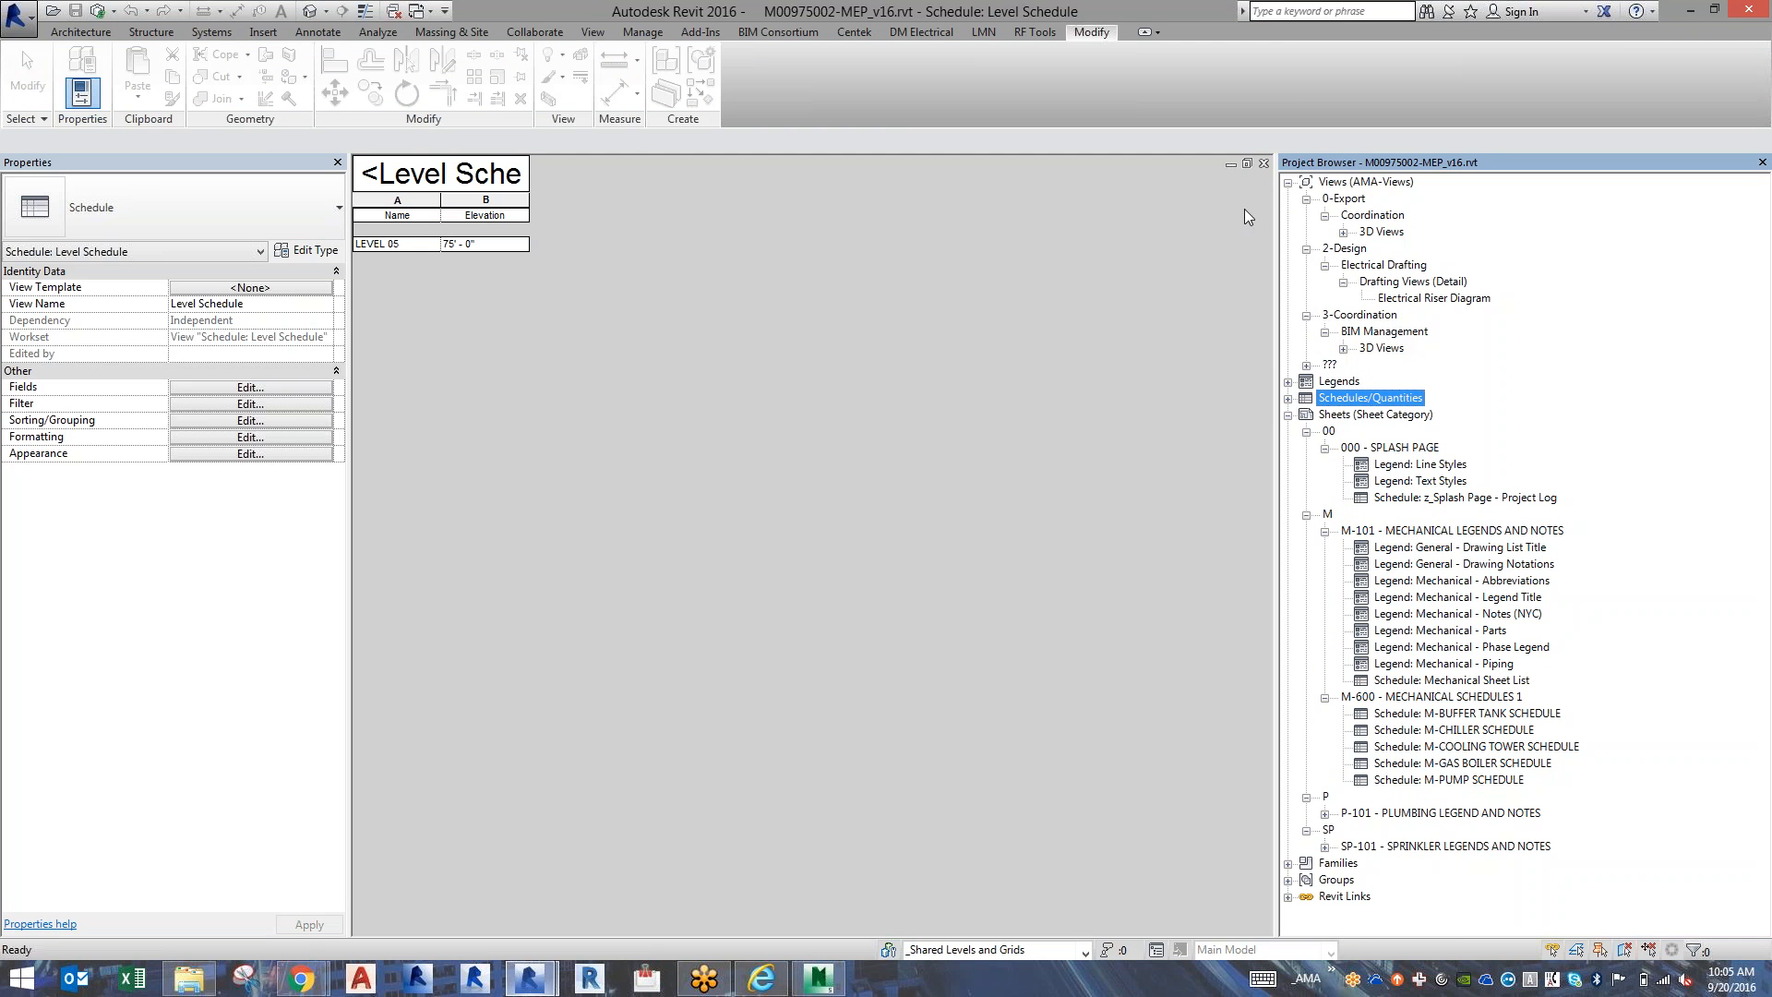
click(1264, 164)
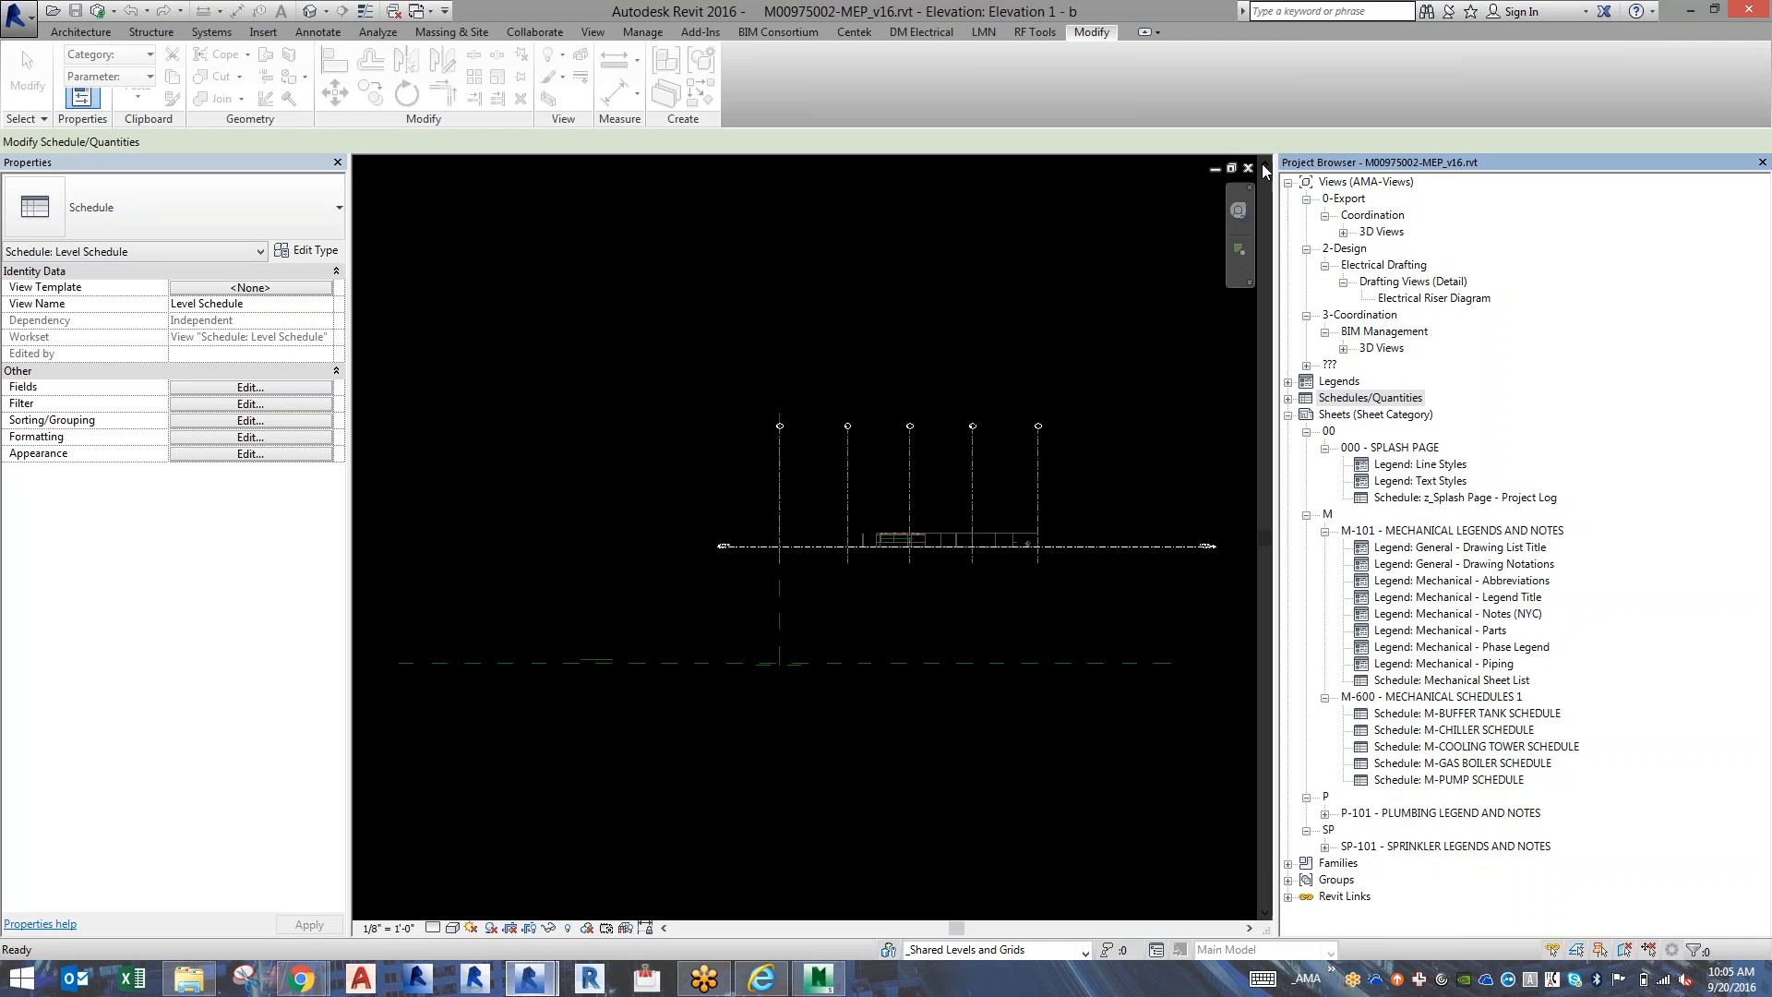
click(1248, 167)
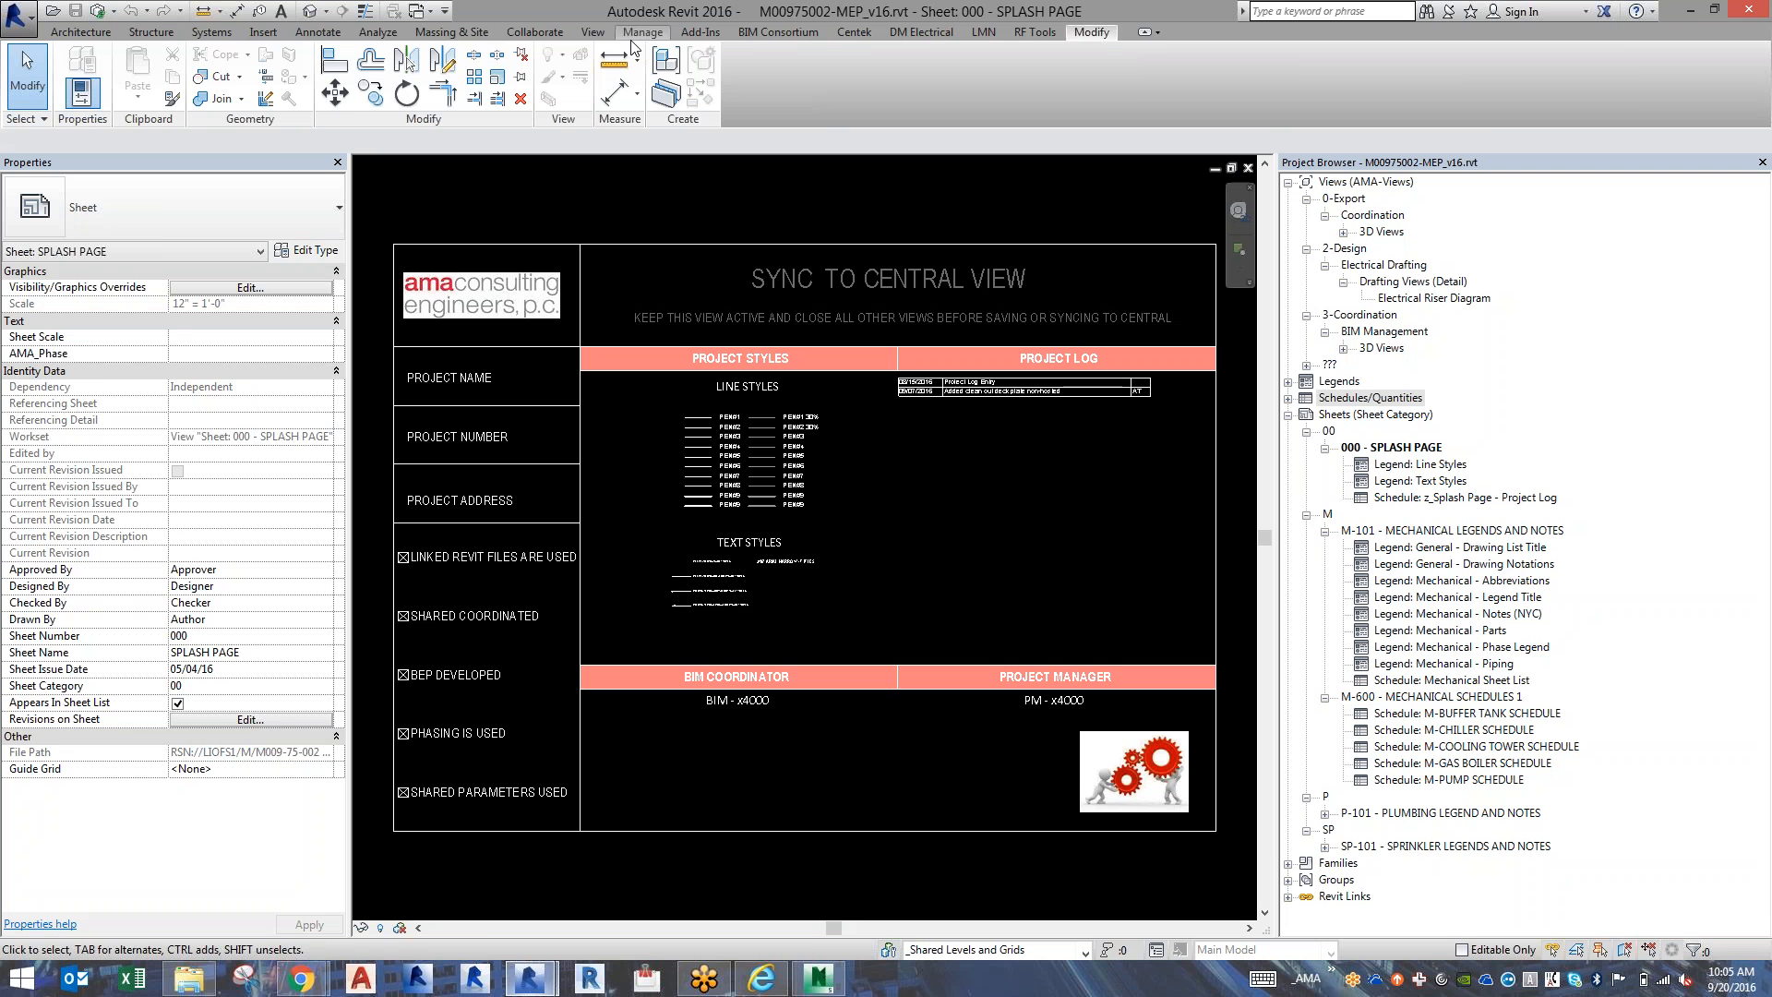
Create a new floor plan view of type BIM MANAGEMENT for LEVEL 05.
click(592, 33)
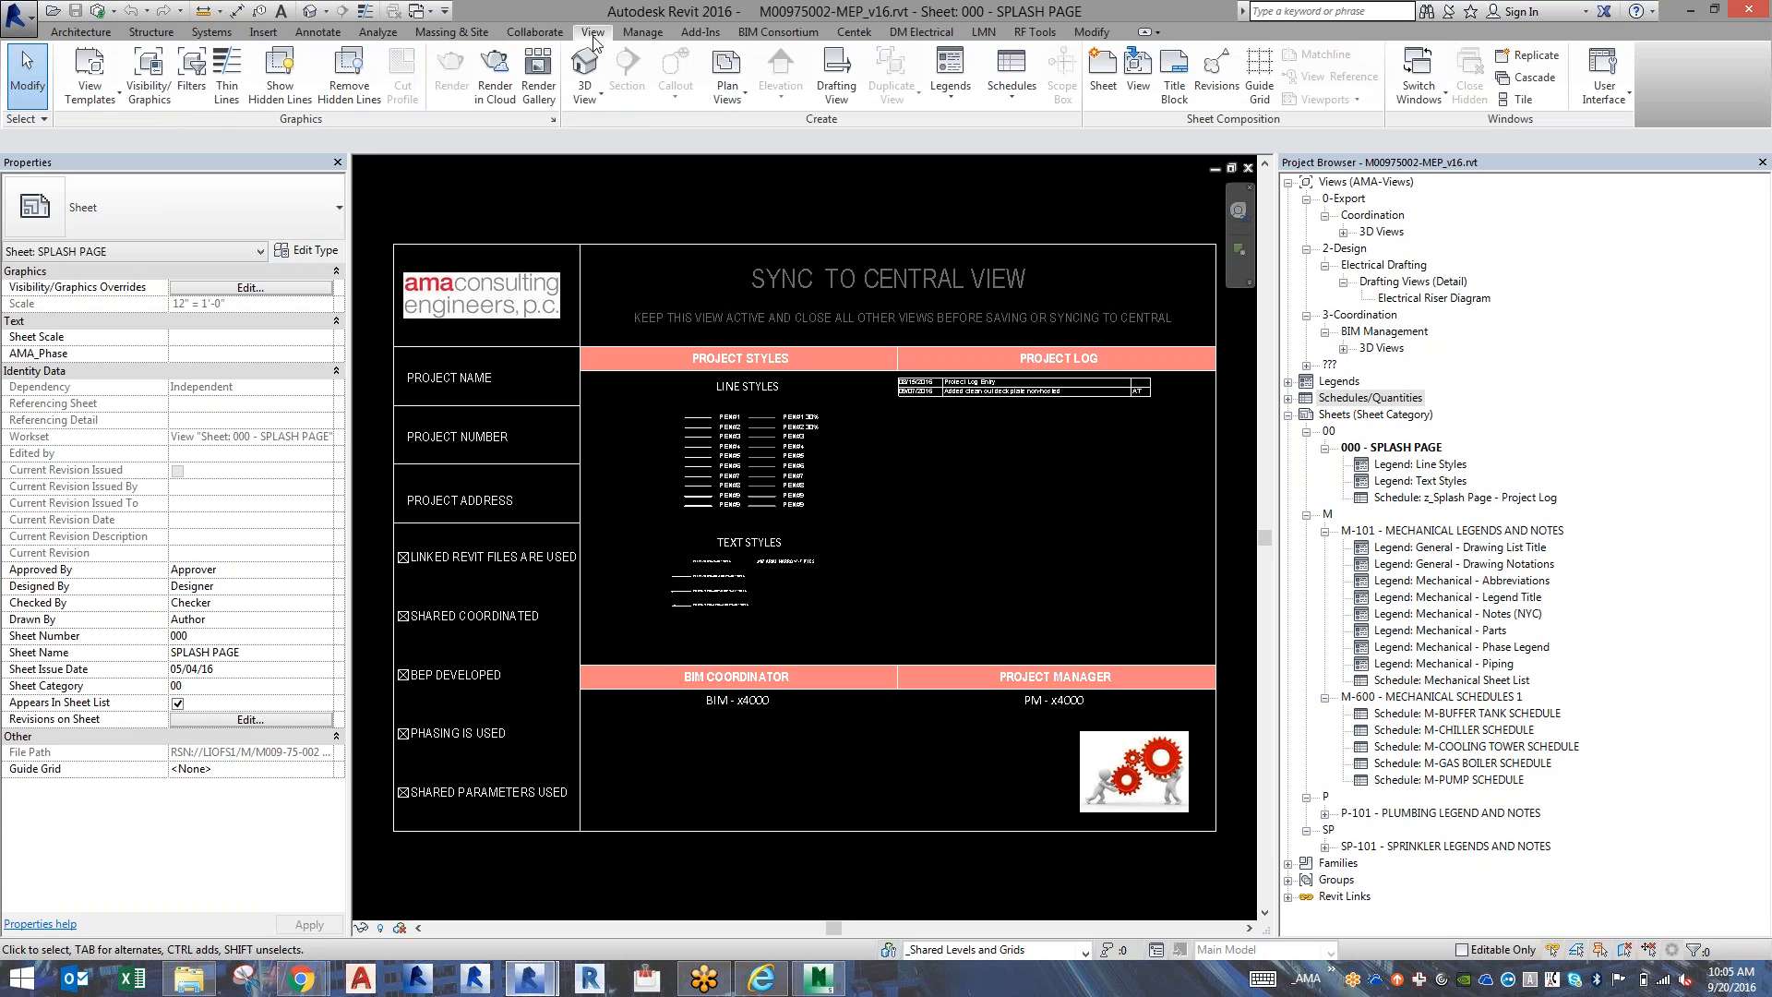
click(729, 101)
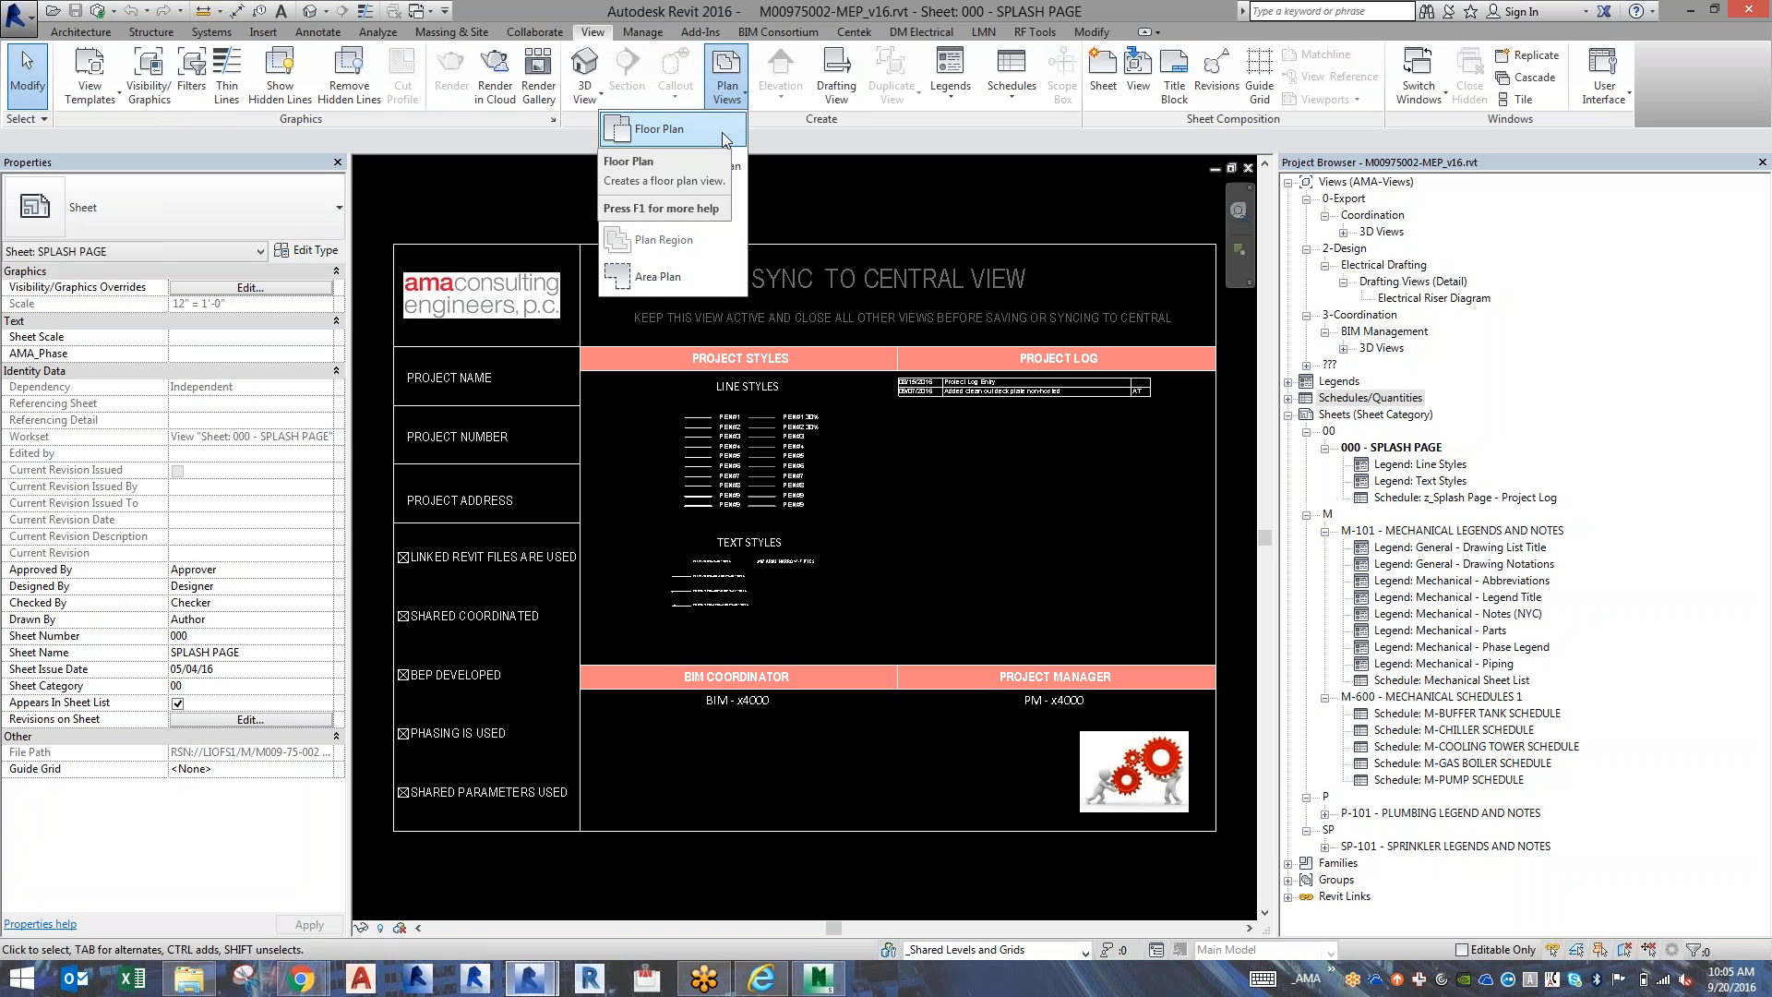
click(722, 131)
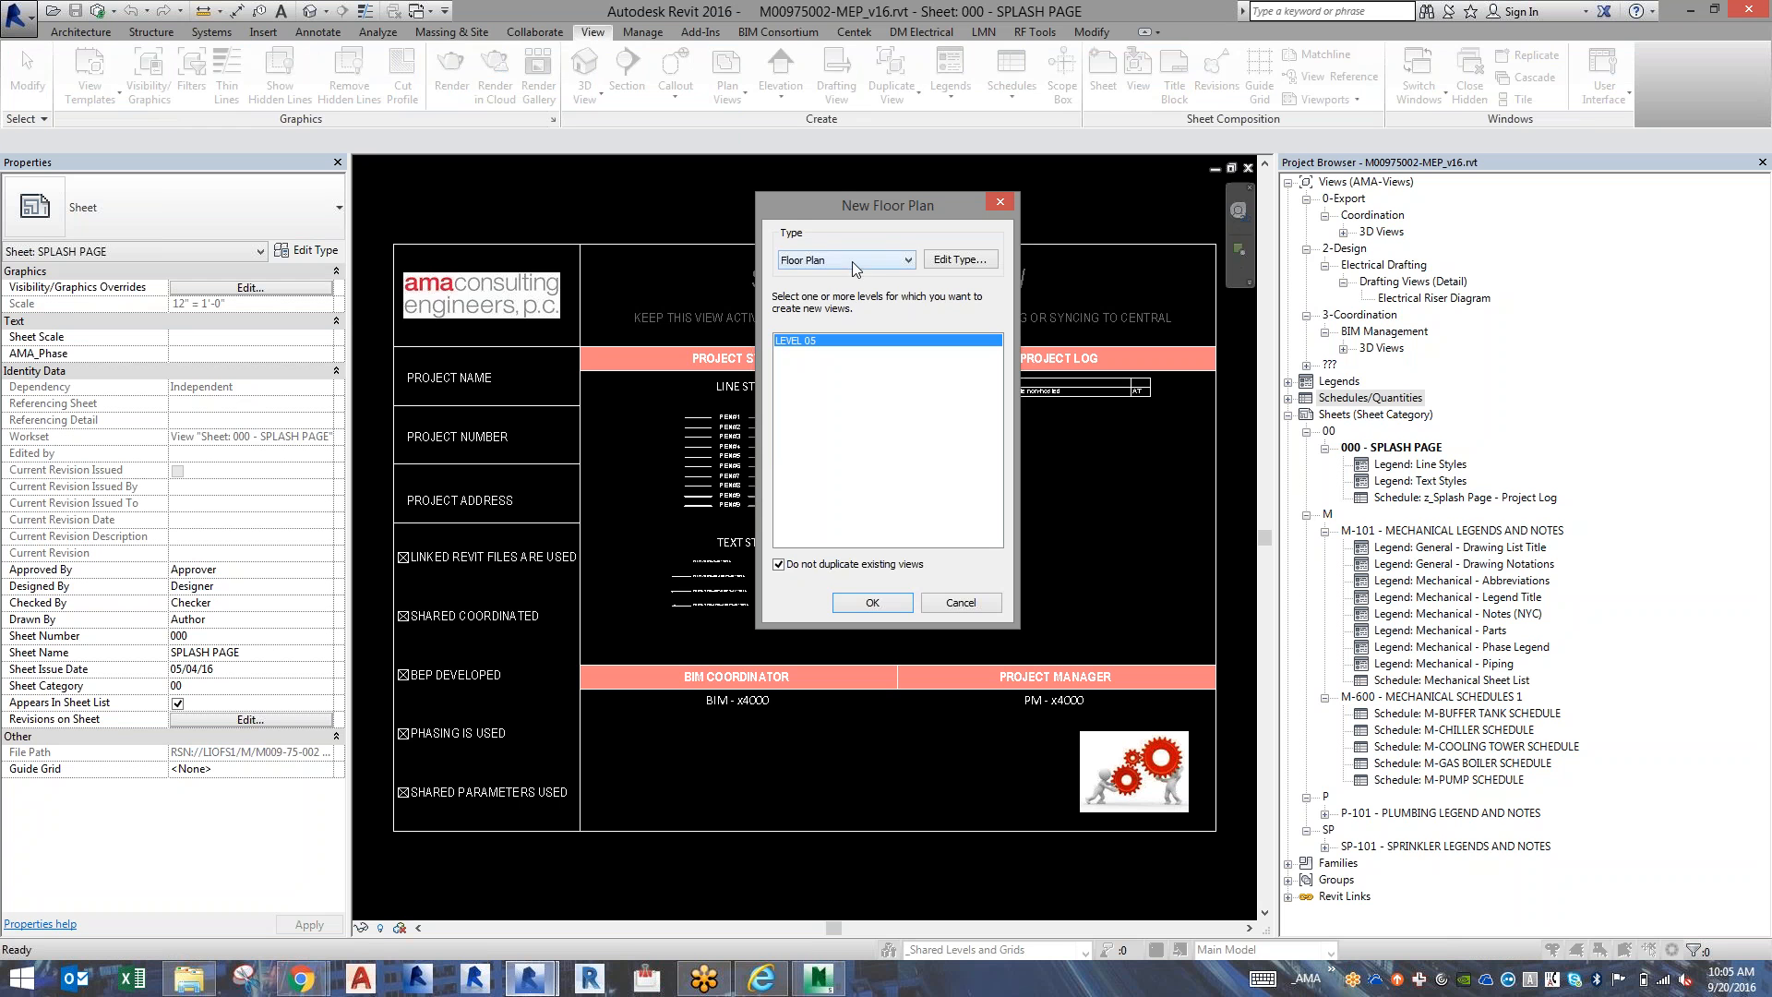
click(851, 262)
click(851, 275)
click(870, 603)
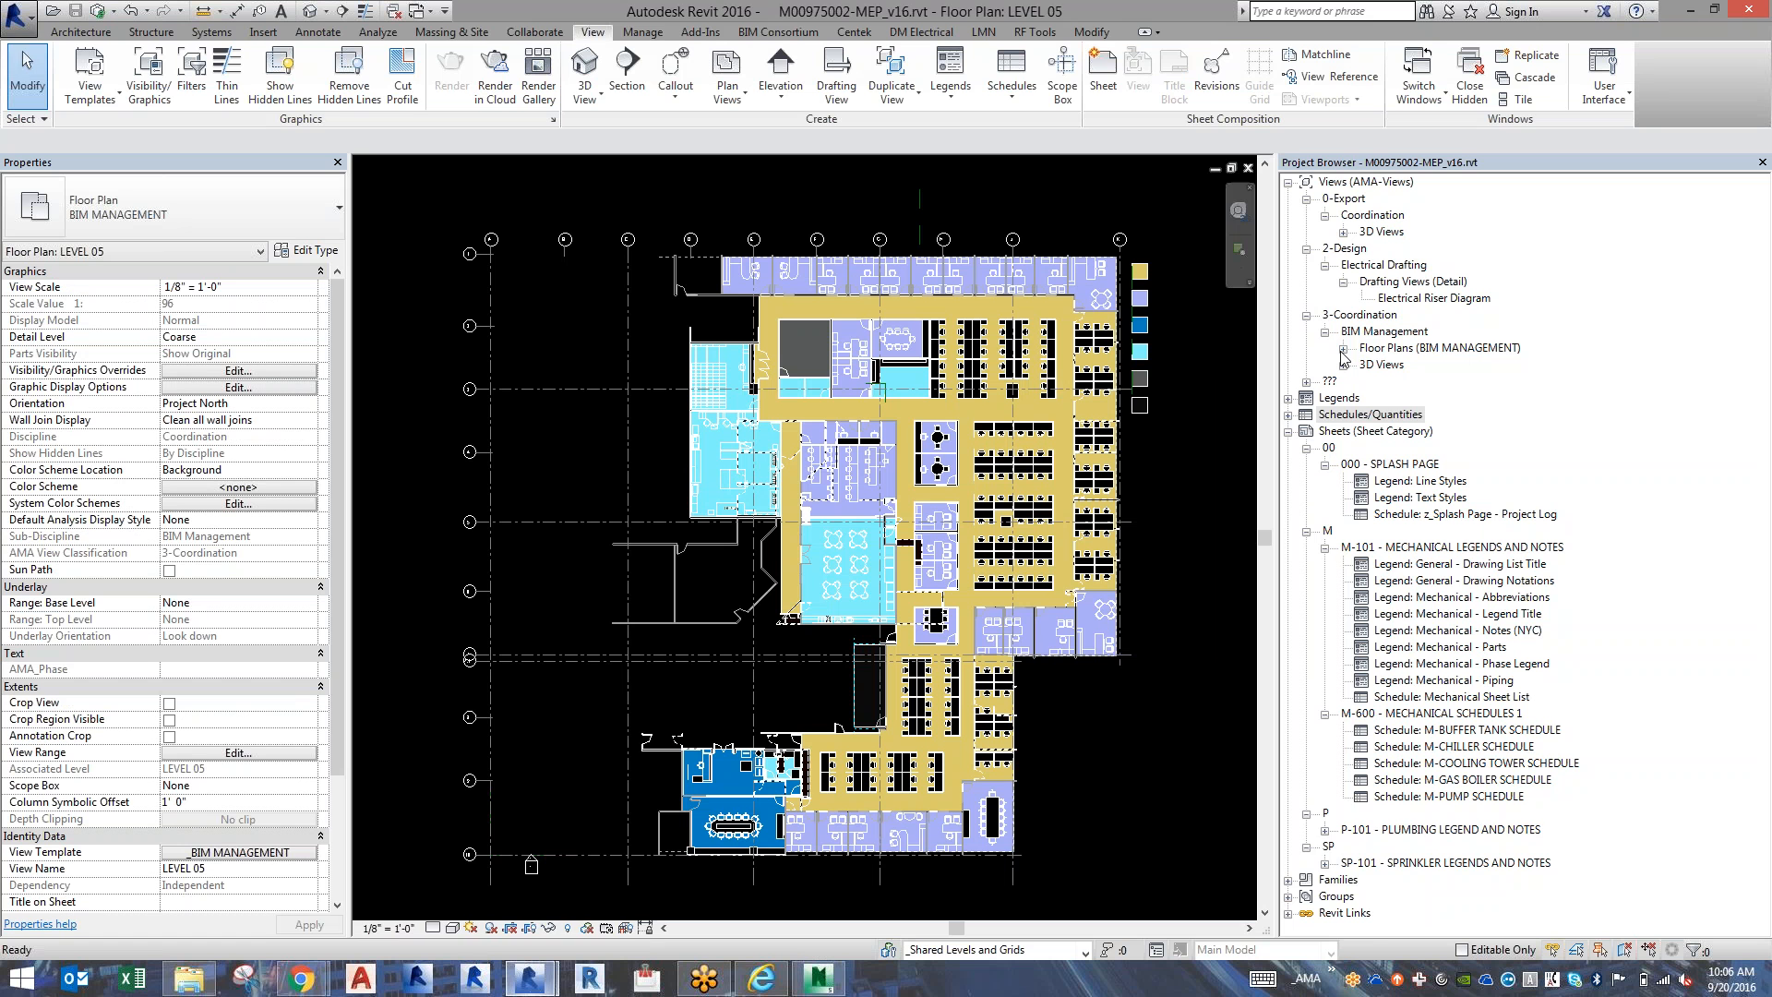
Rename the LEVEL 05 floor plan view to LEVEL 05-BIM, declining to rename the corresponding level and views.
click(1342, 349)
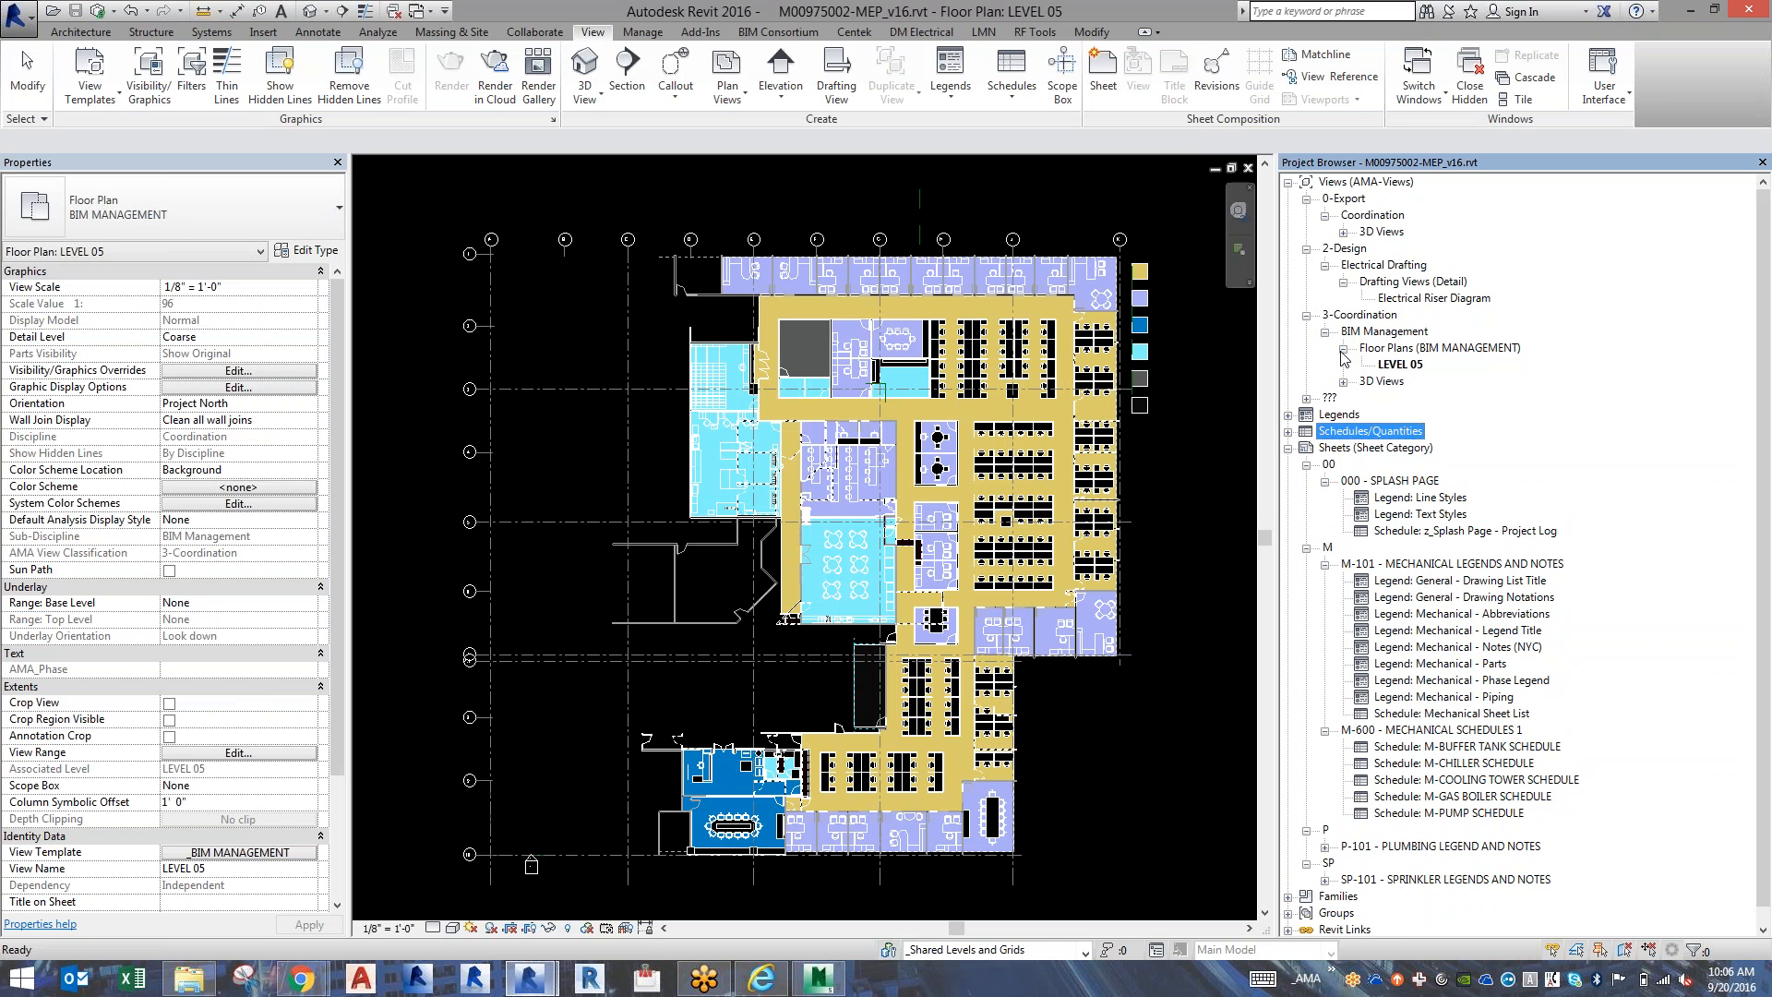
click(1383, 369)
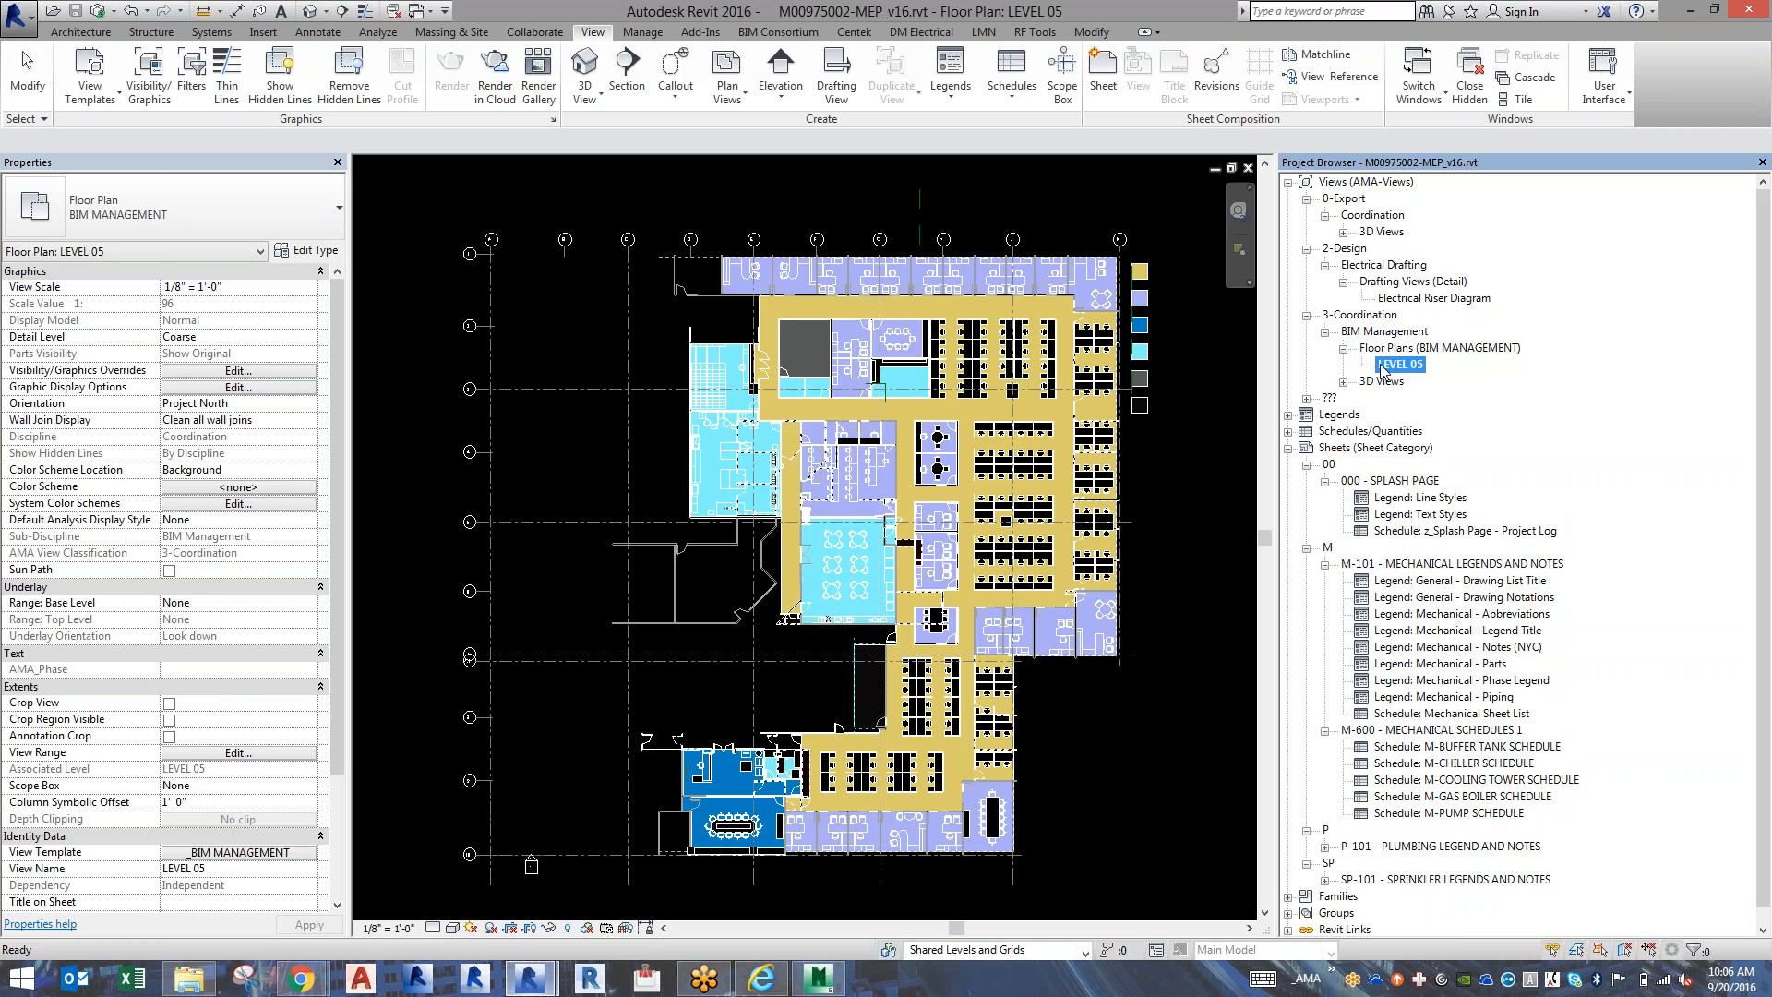
key(F2)
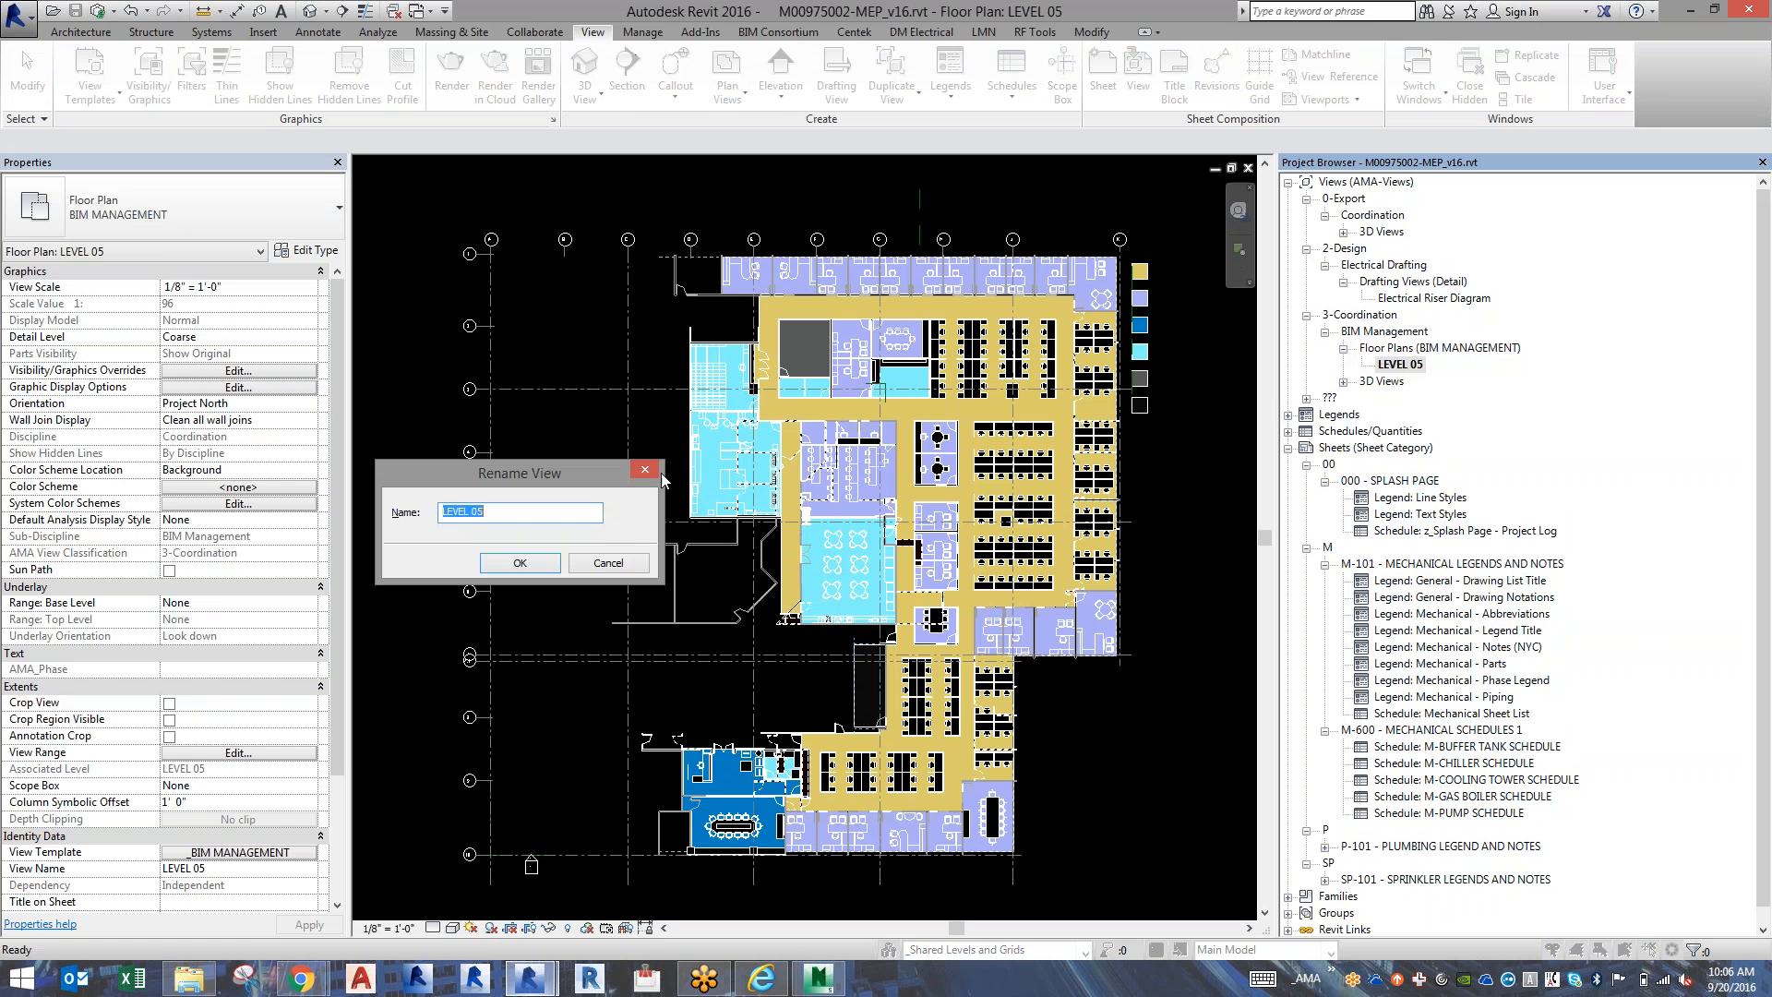
click(575, 511)
text(-BIM)
key(Return)
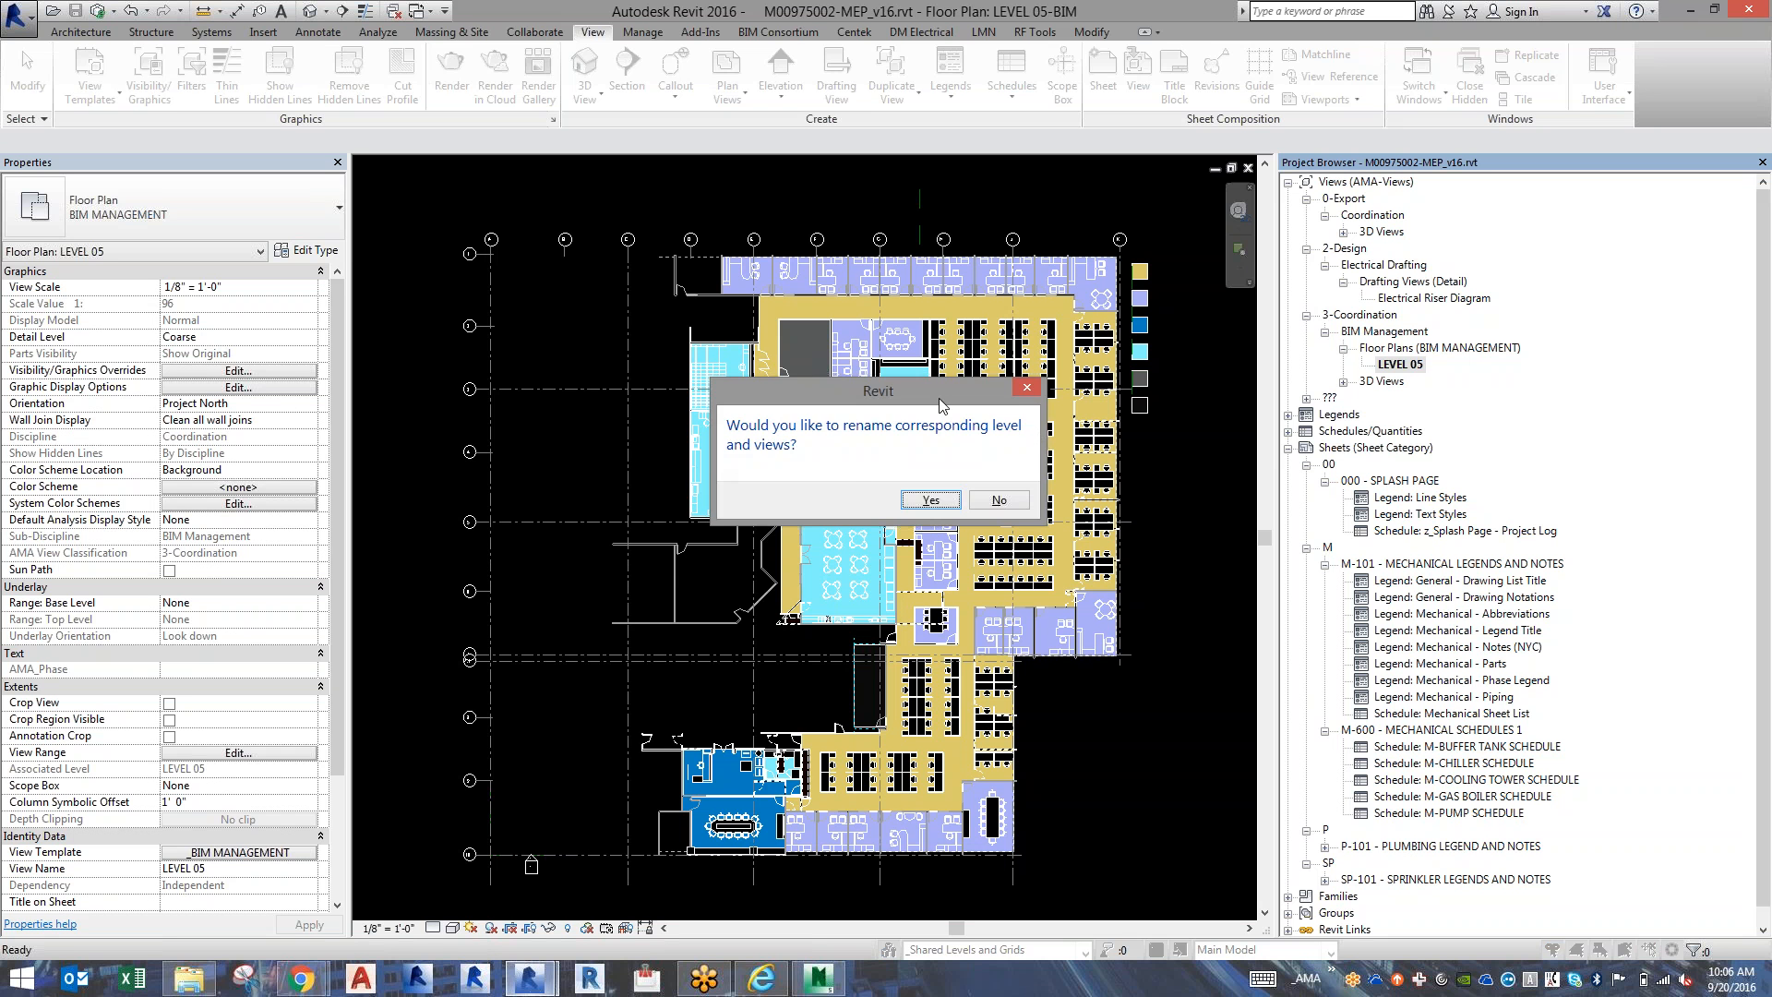
drag(940, 398, 739, 479)
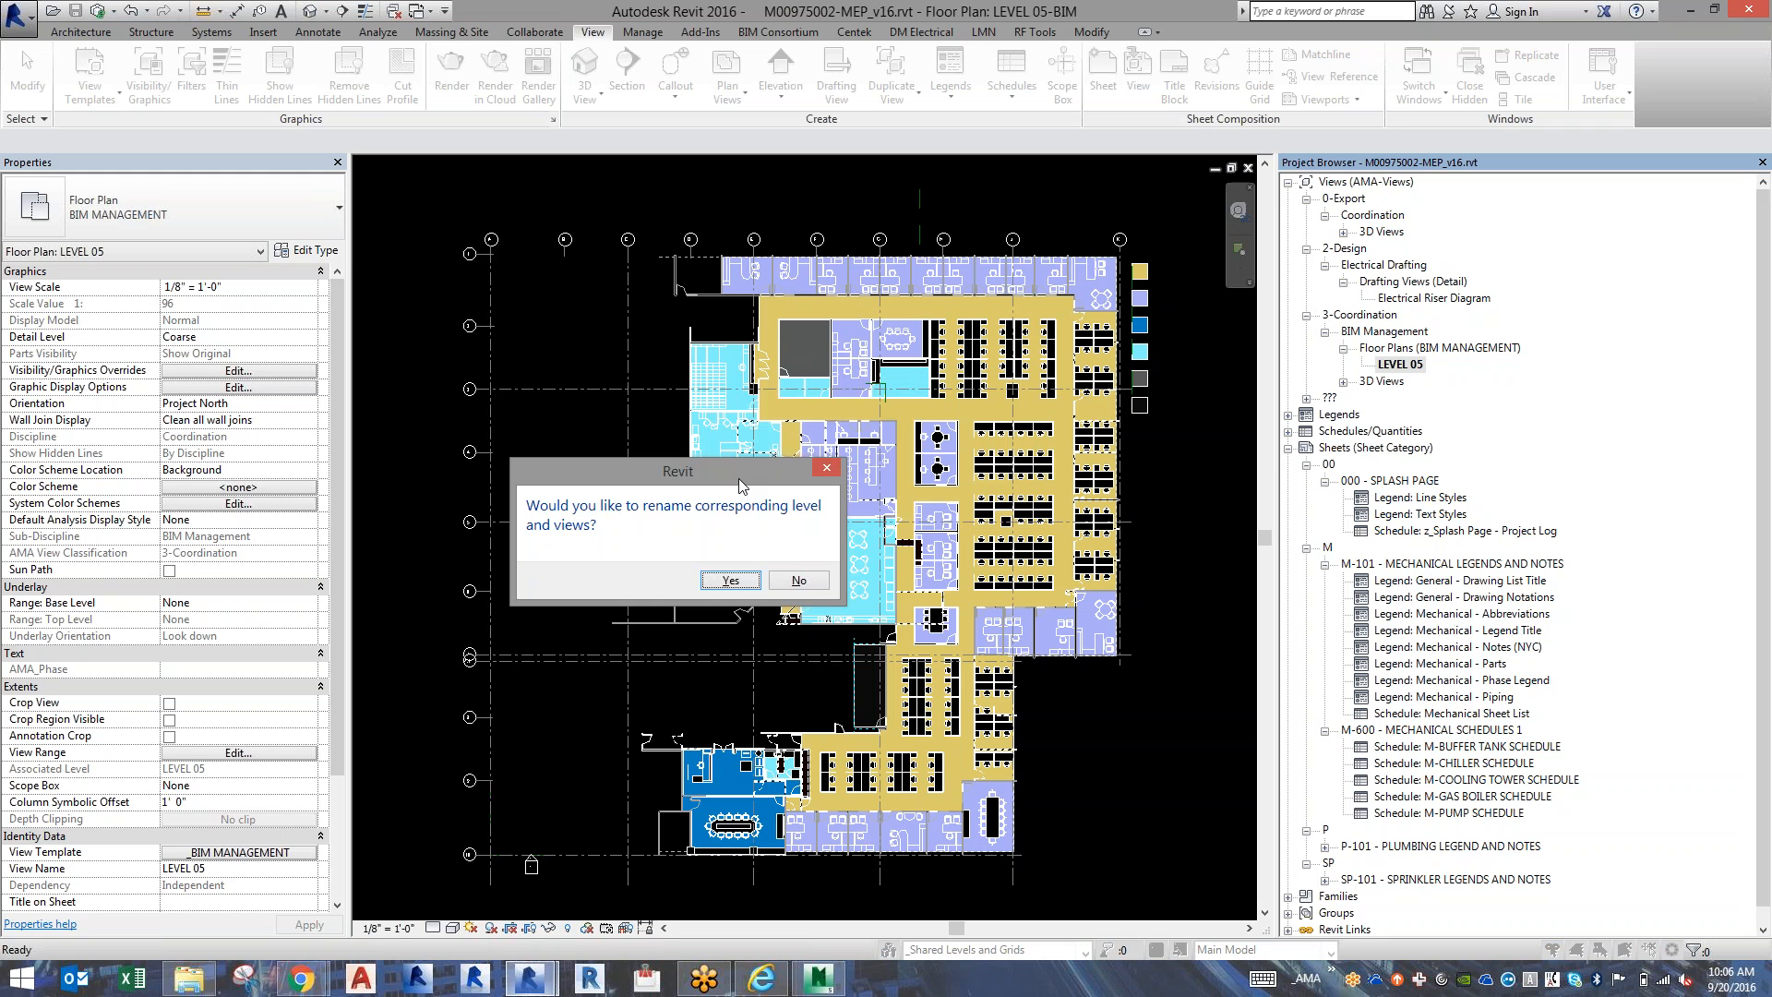
click(803, 585)
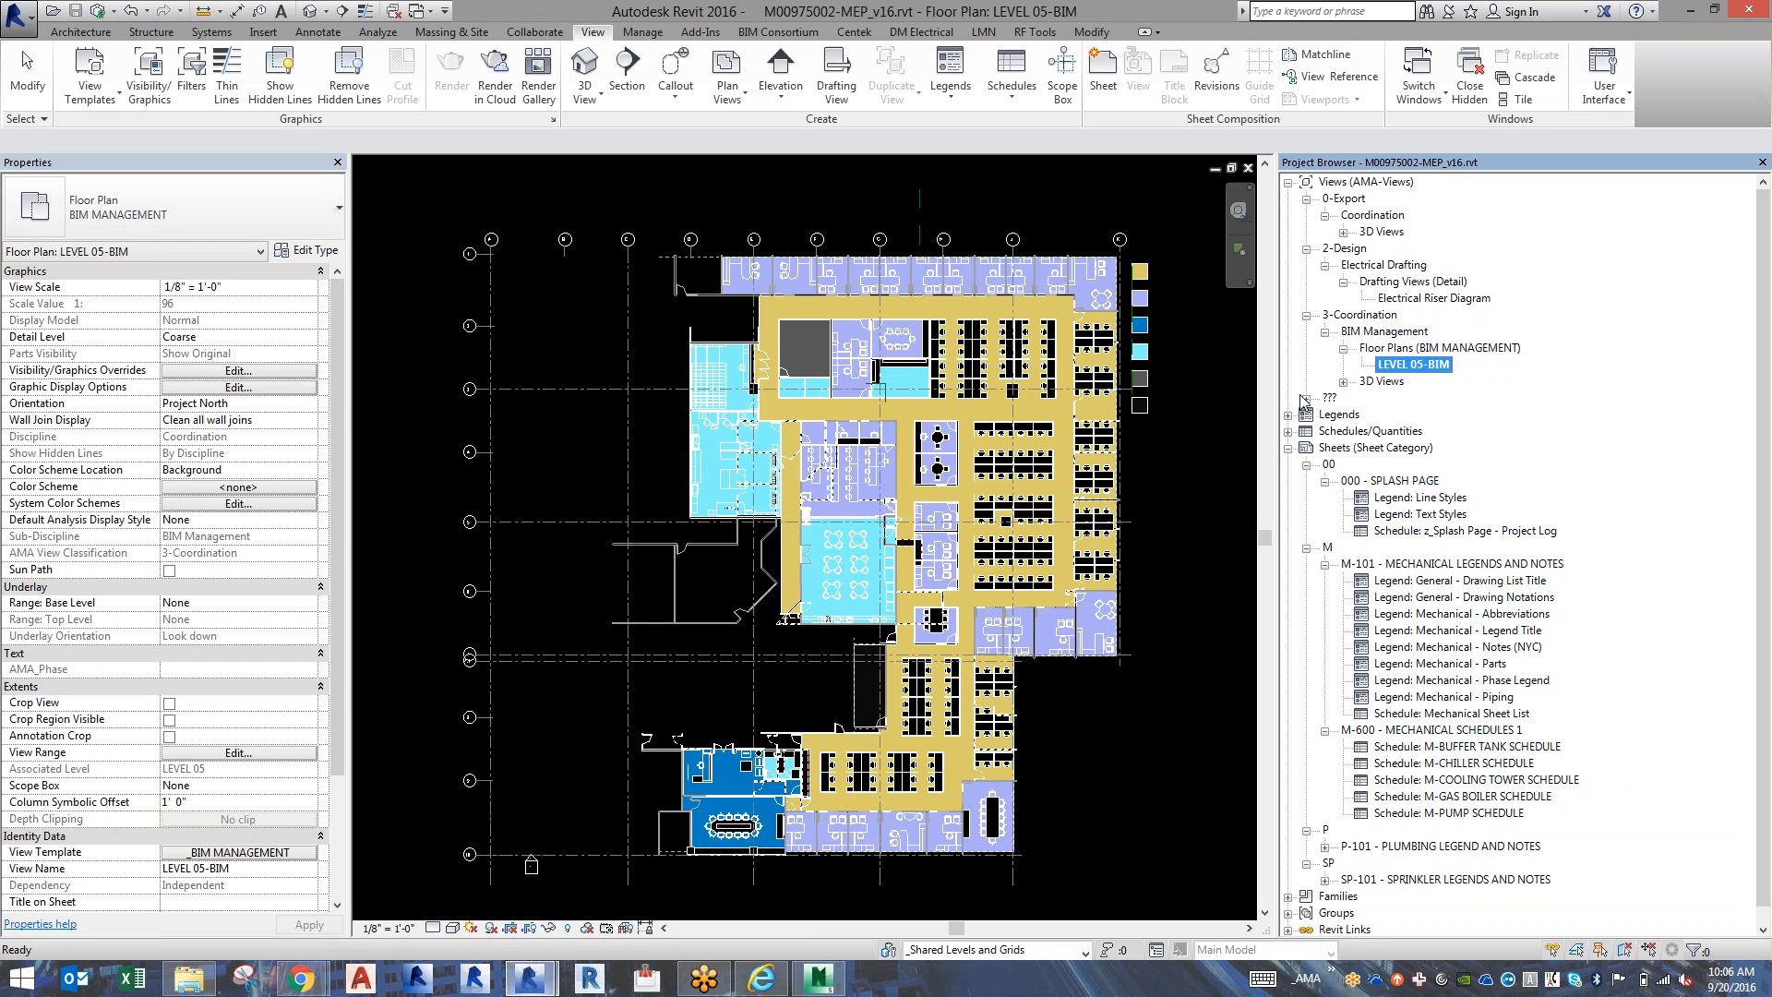
Check the browser organization schemes defined for the project's views and leave them unmodified.
right_click(1361, 188)
click(1384, 197)
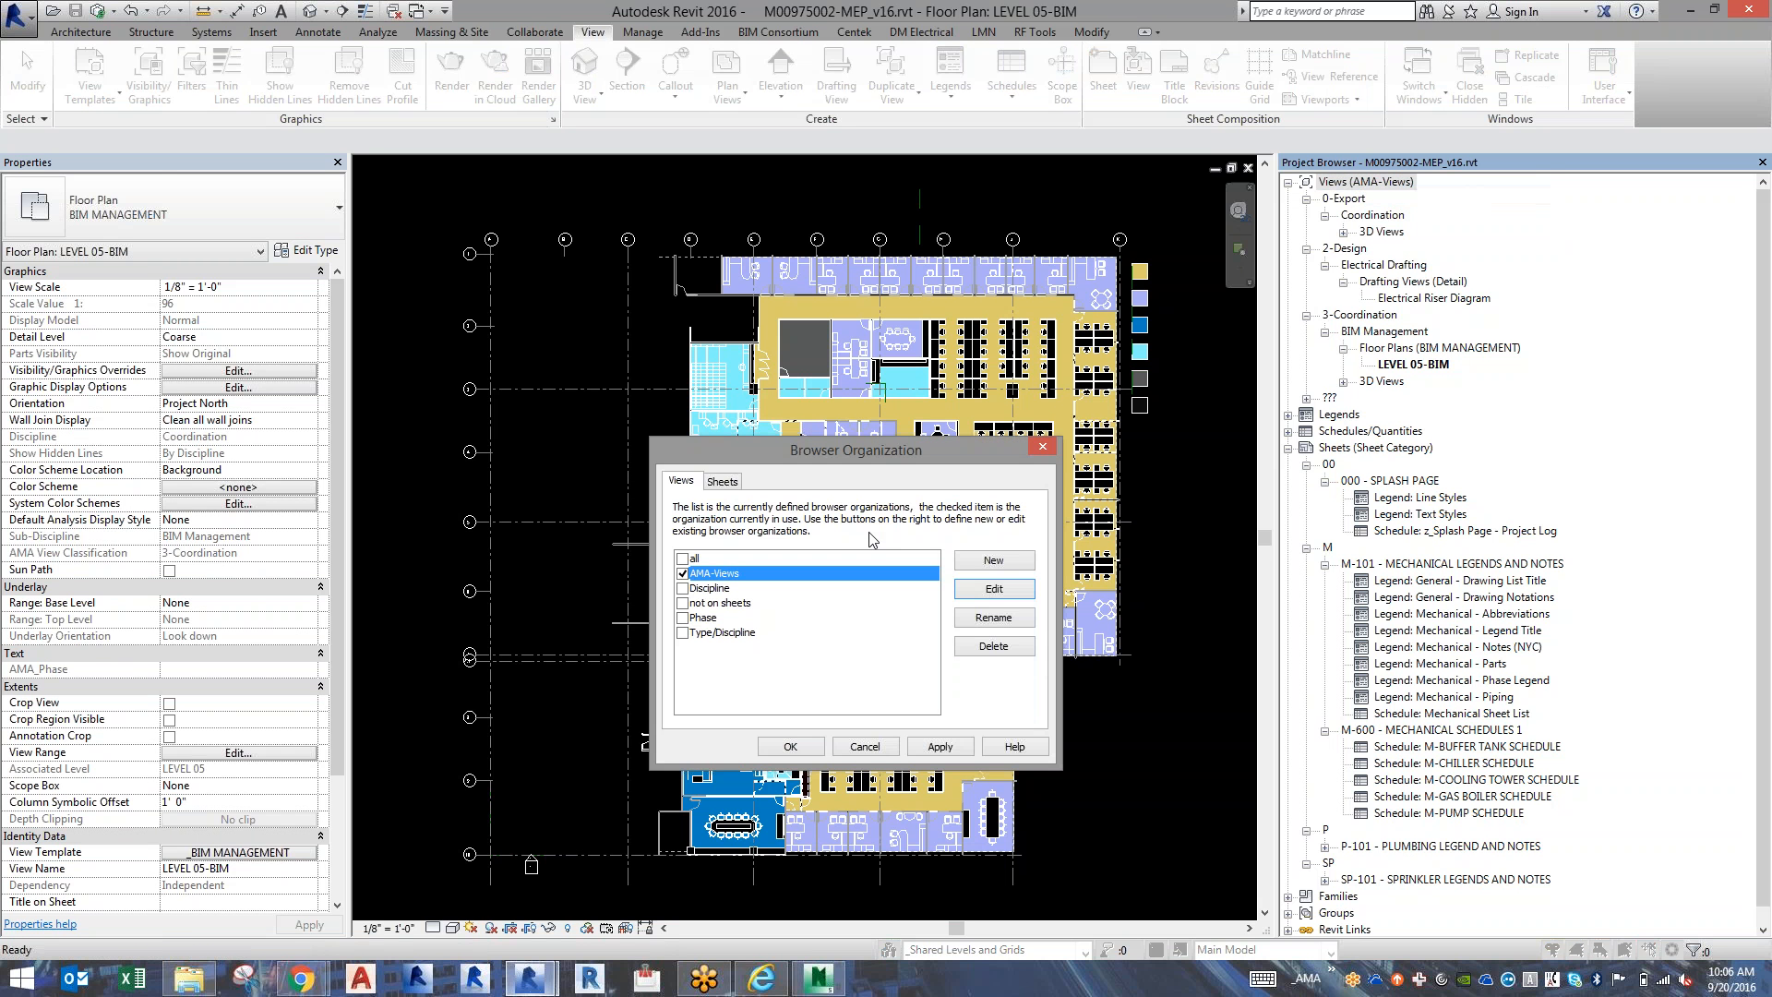
key(Escape)
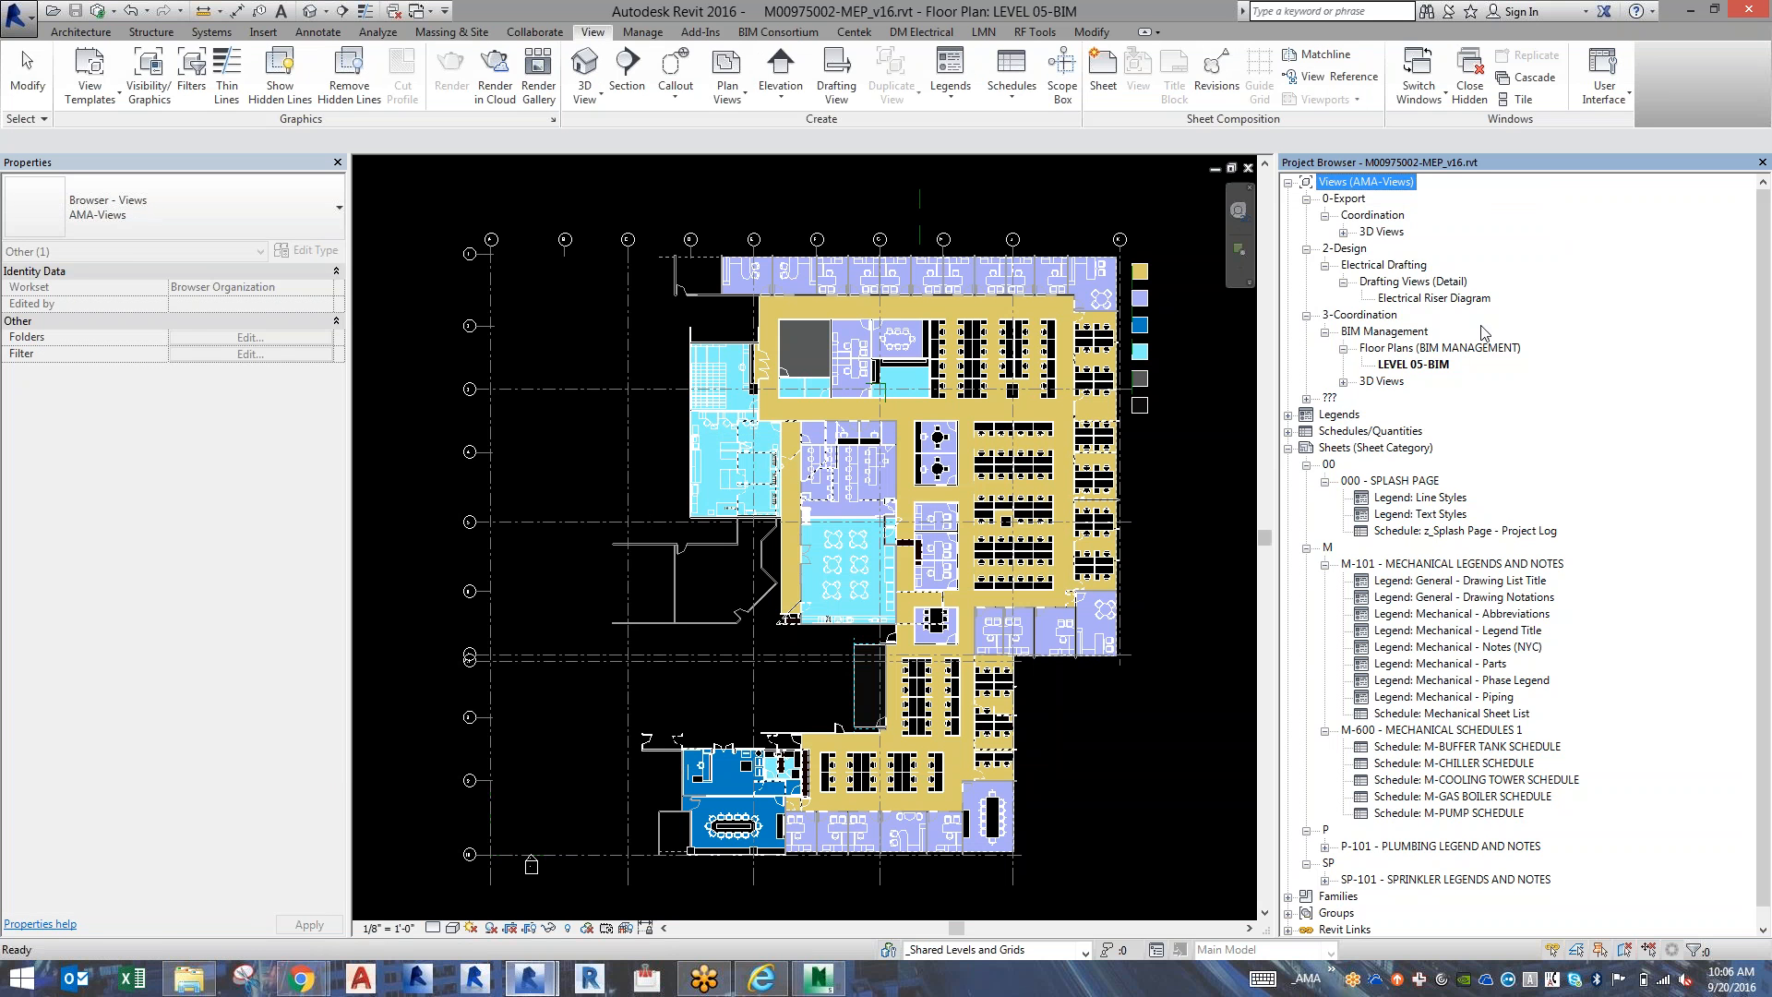
Set the AMA View Classification to 0-BIM Management in the _BIM MANAGEMENT view template assigned to the LEVEL 05-BIM floor plan.
click(1421, 364)
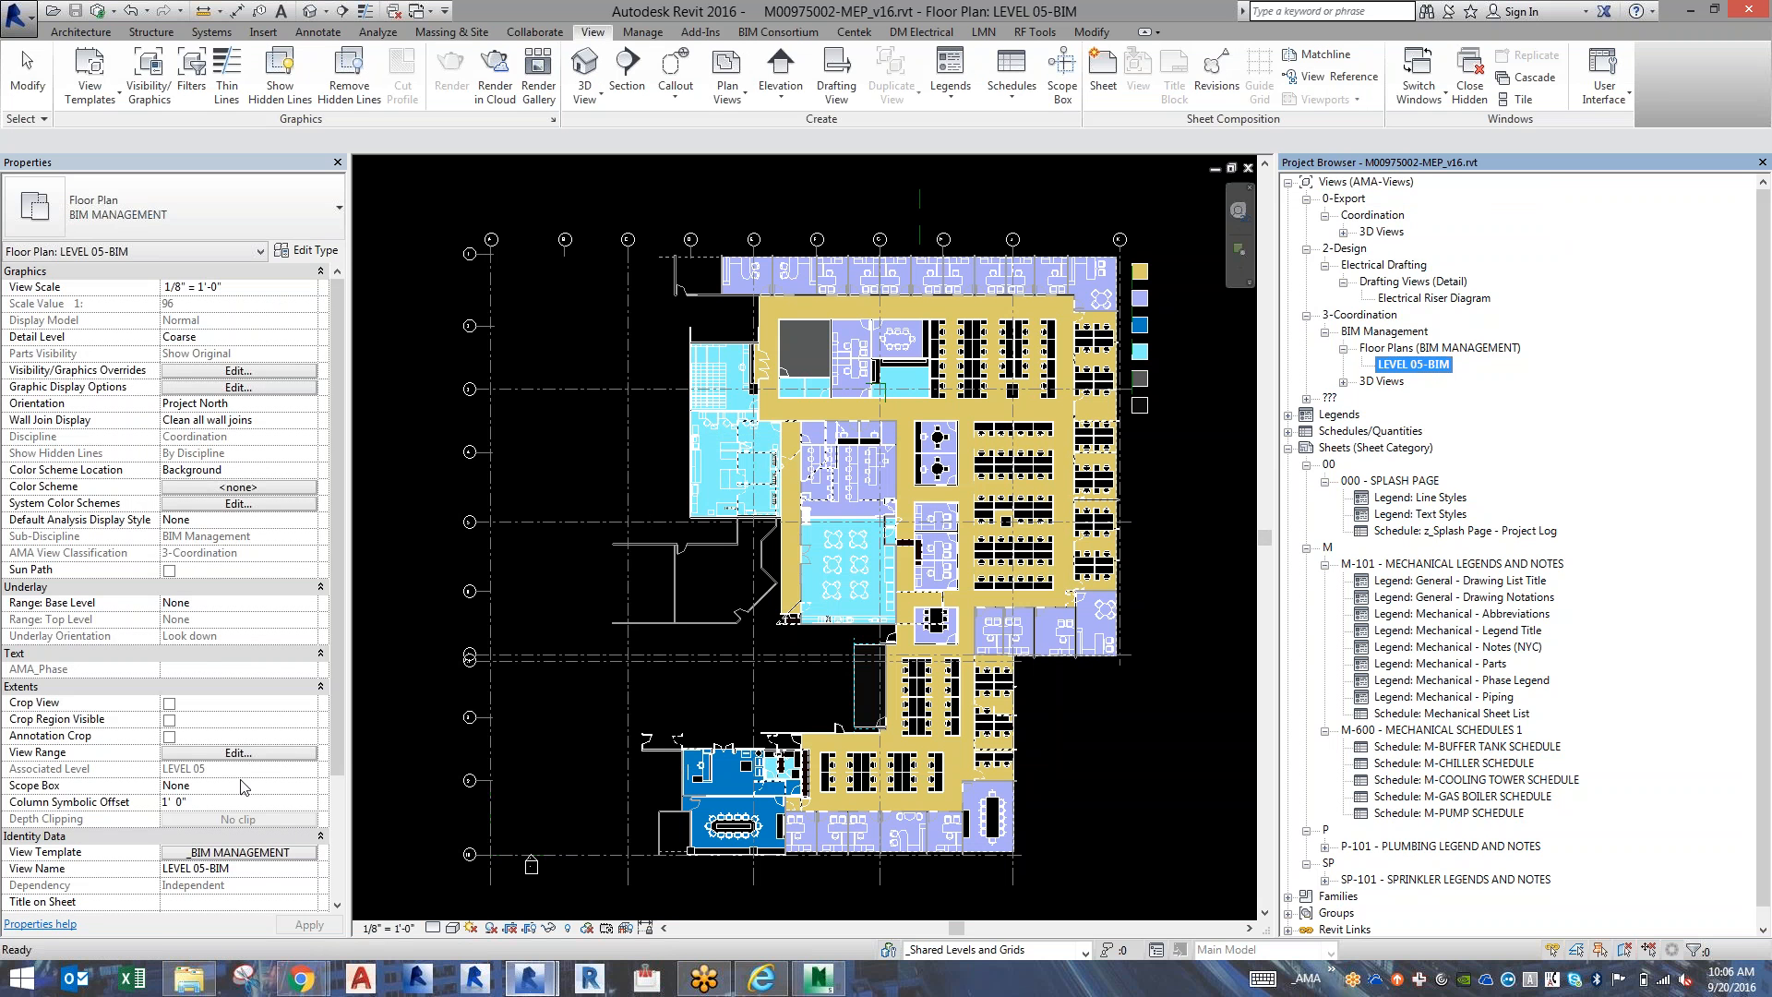
click(252, 853)
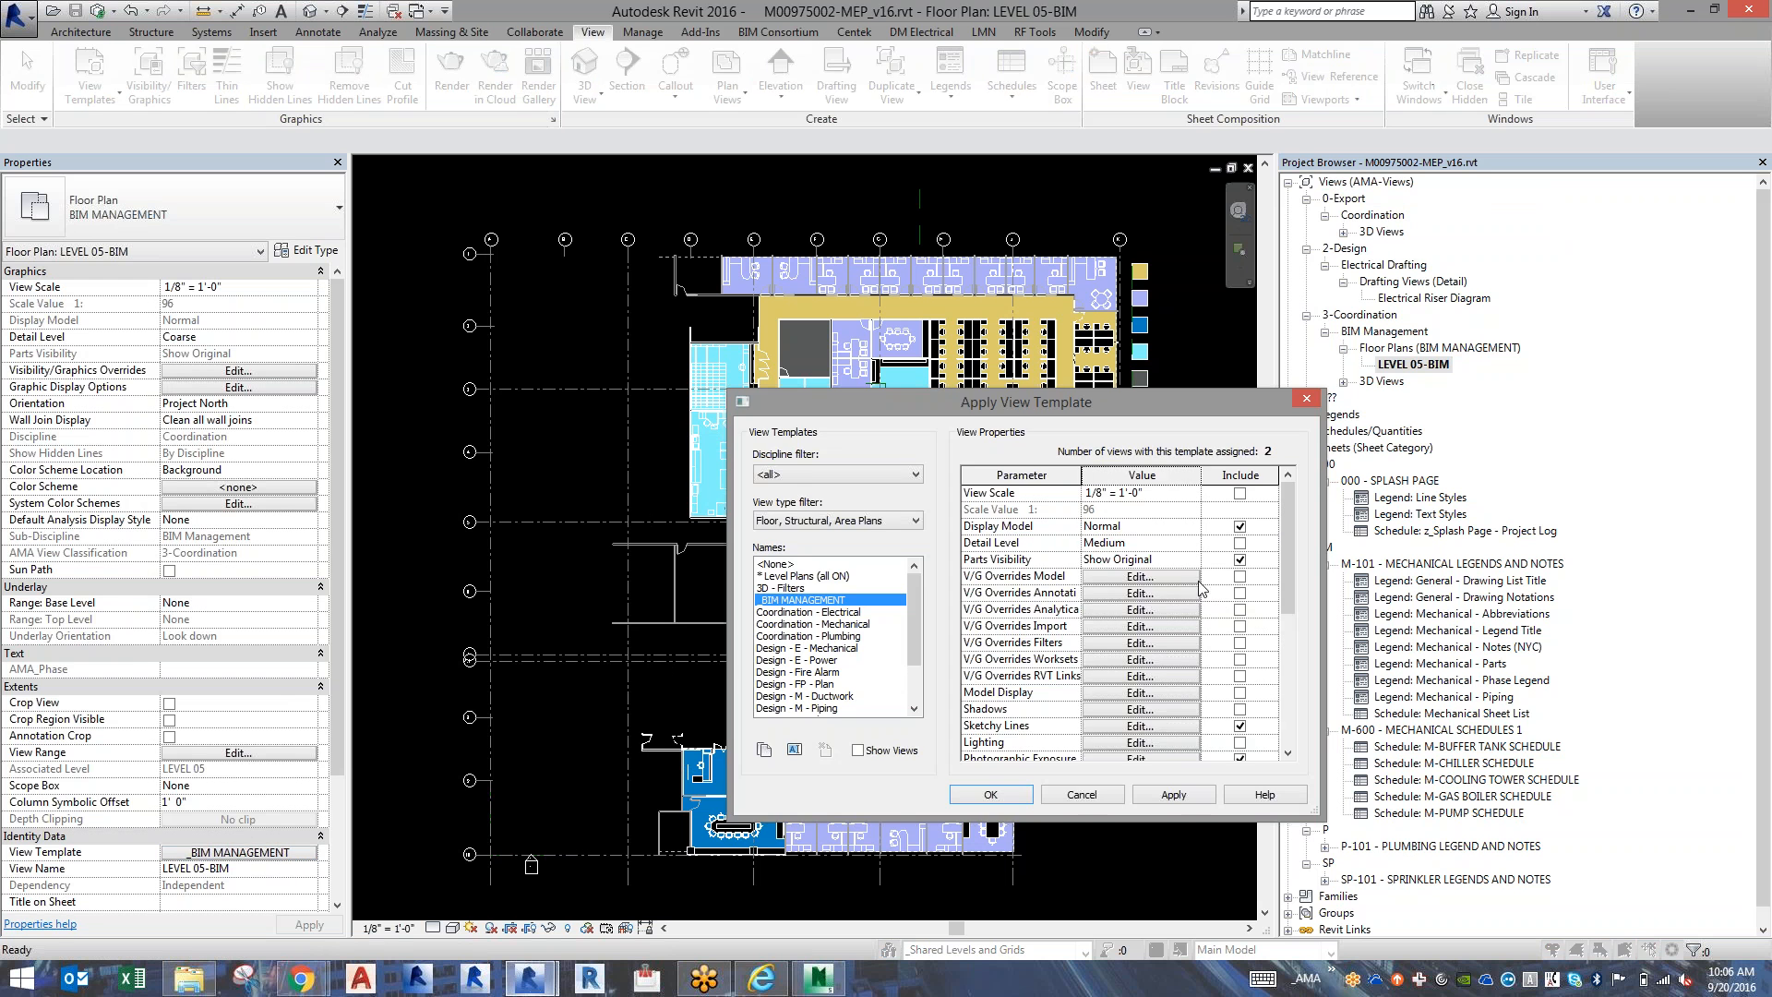
click(1289, 732)
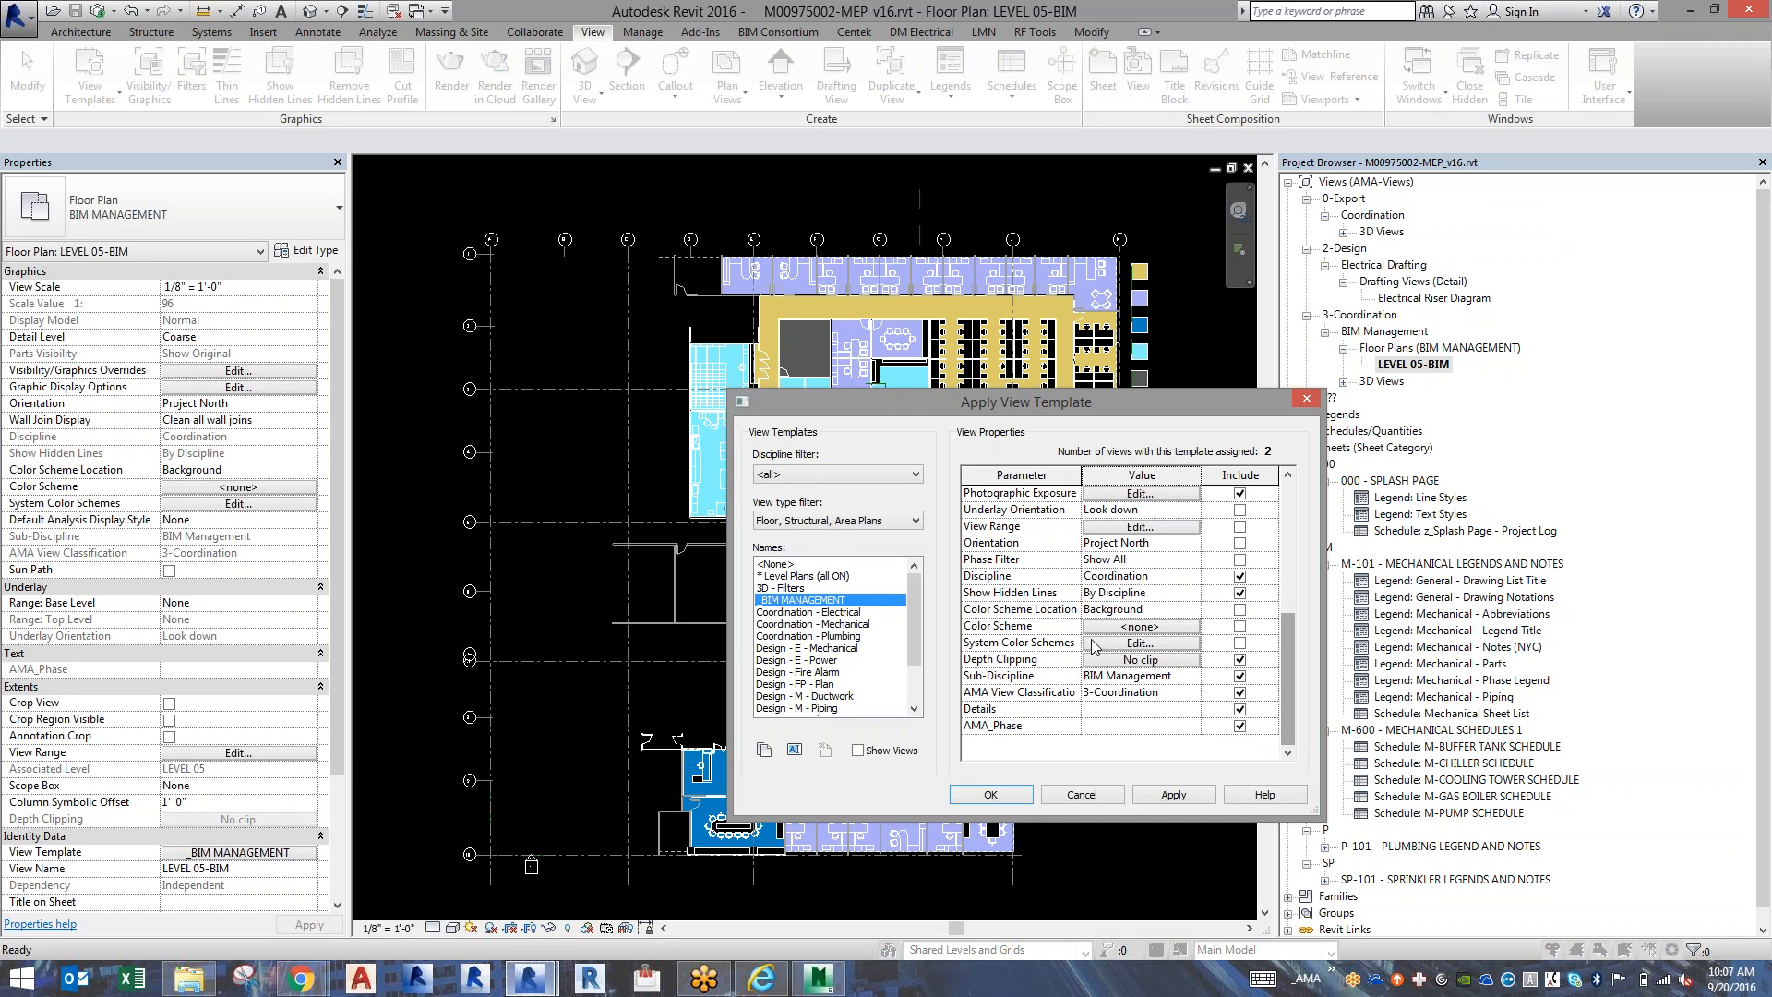
click(1094, 692)
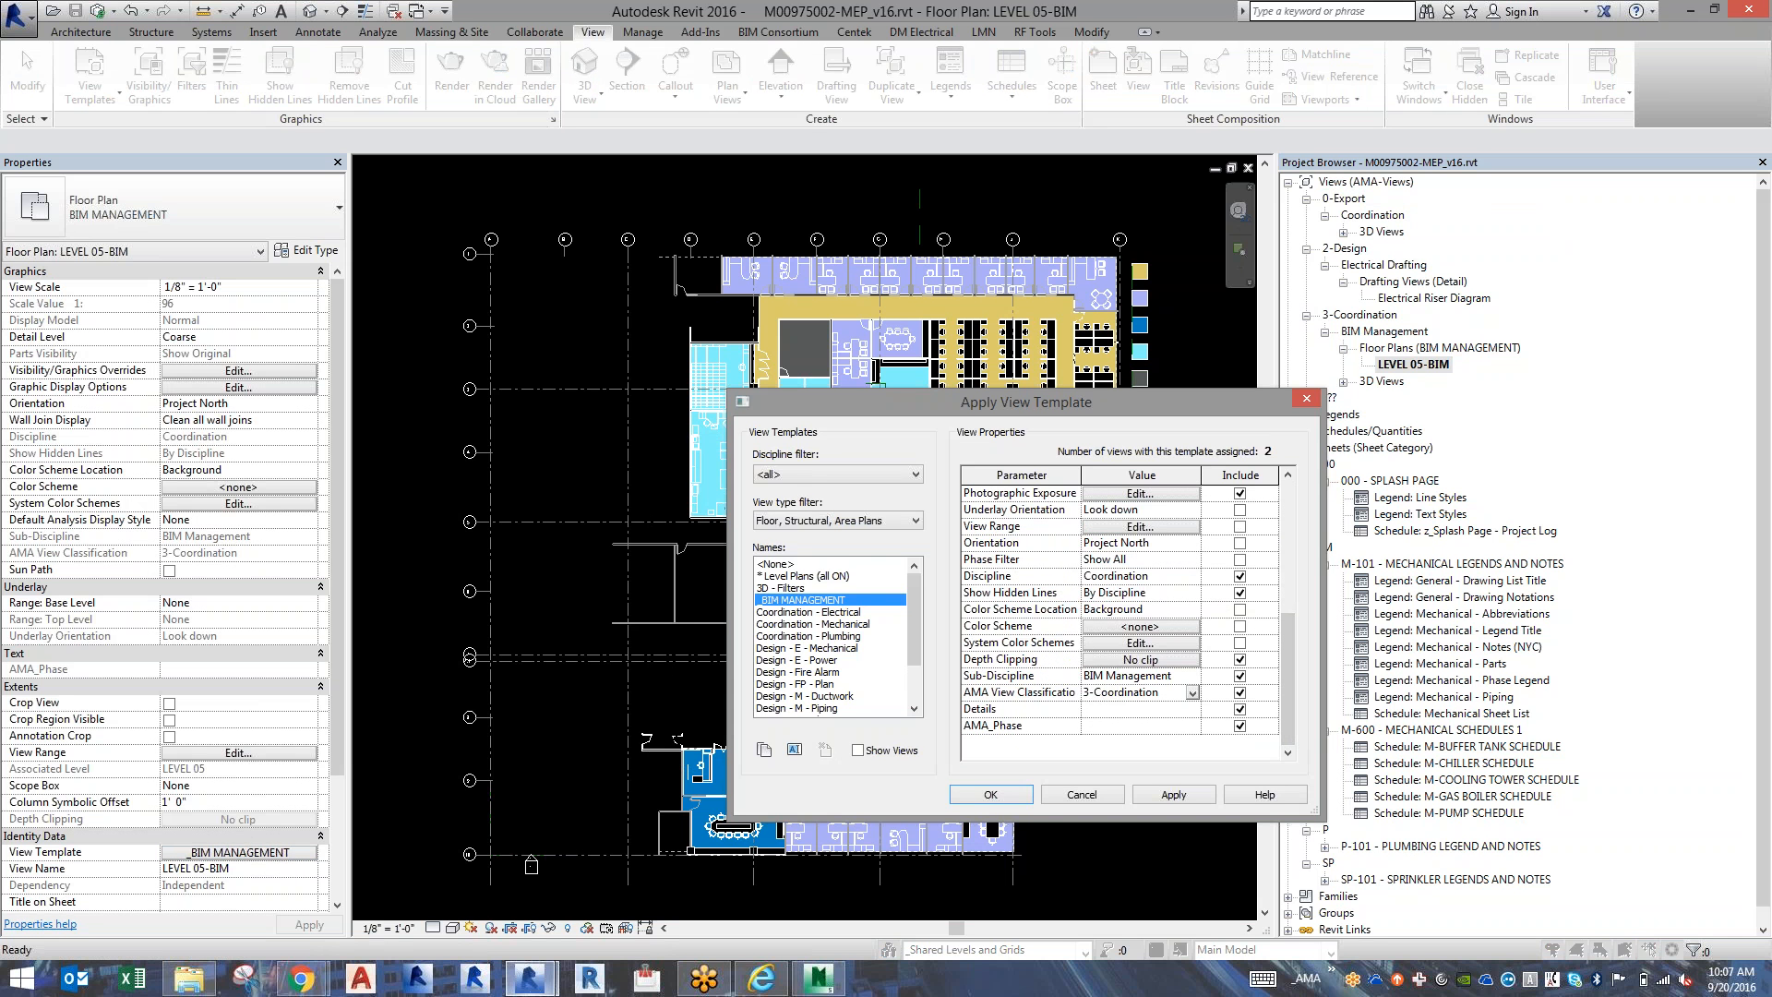
key(BackSpace)
text(0)
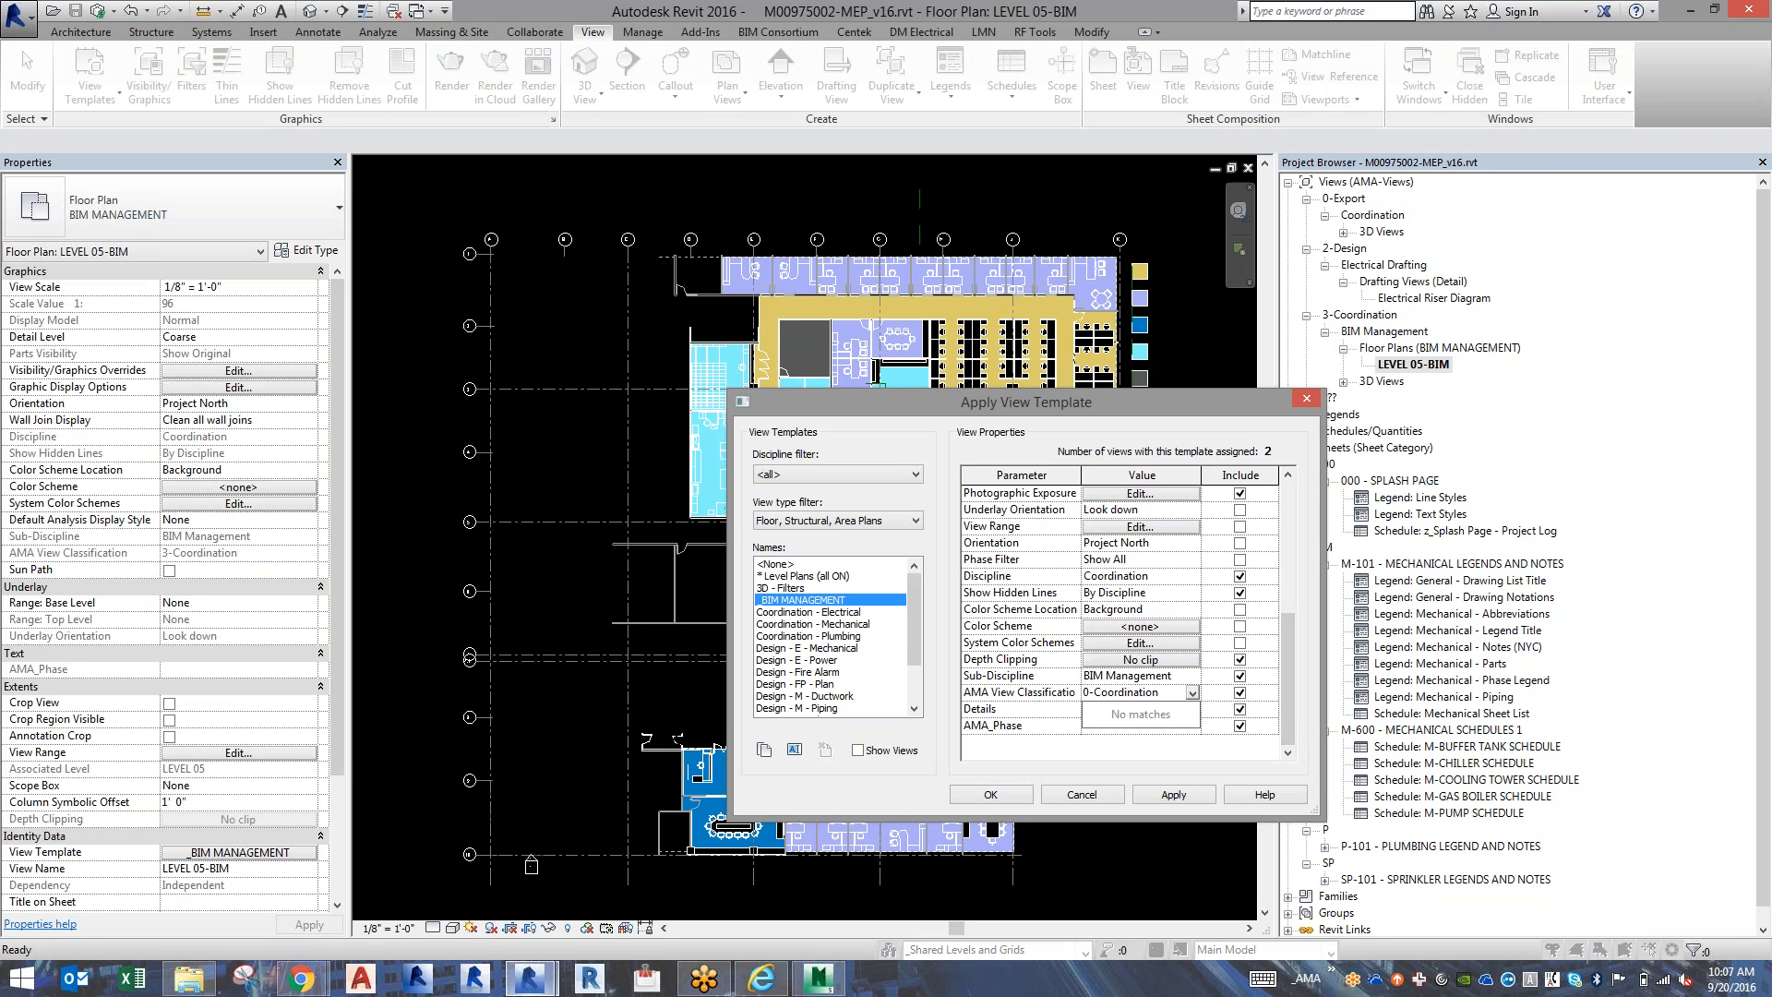
click(1101, 689)
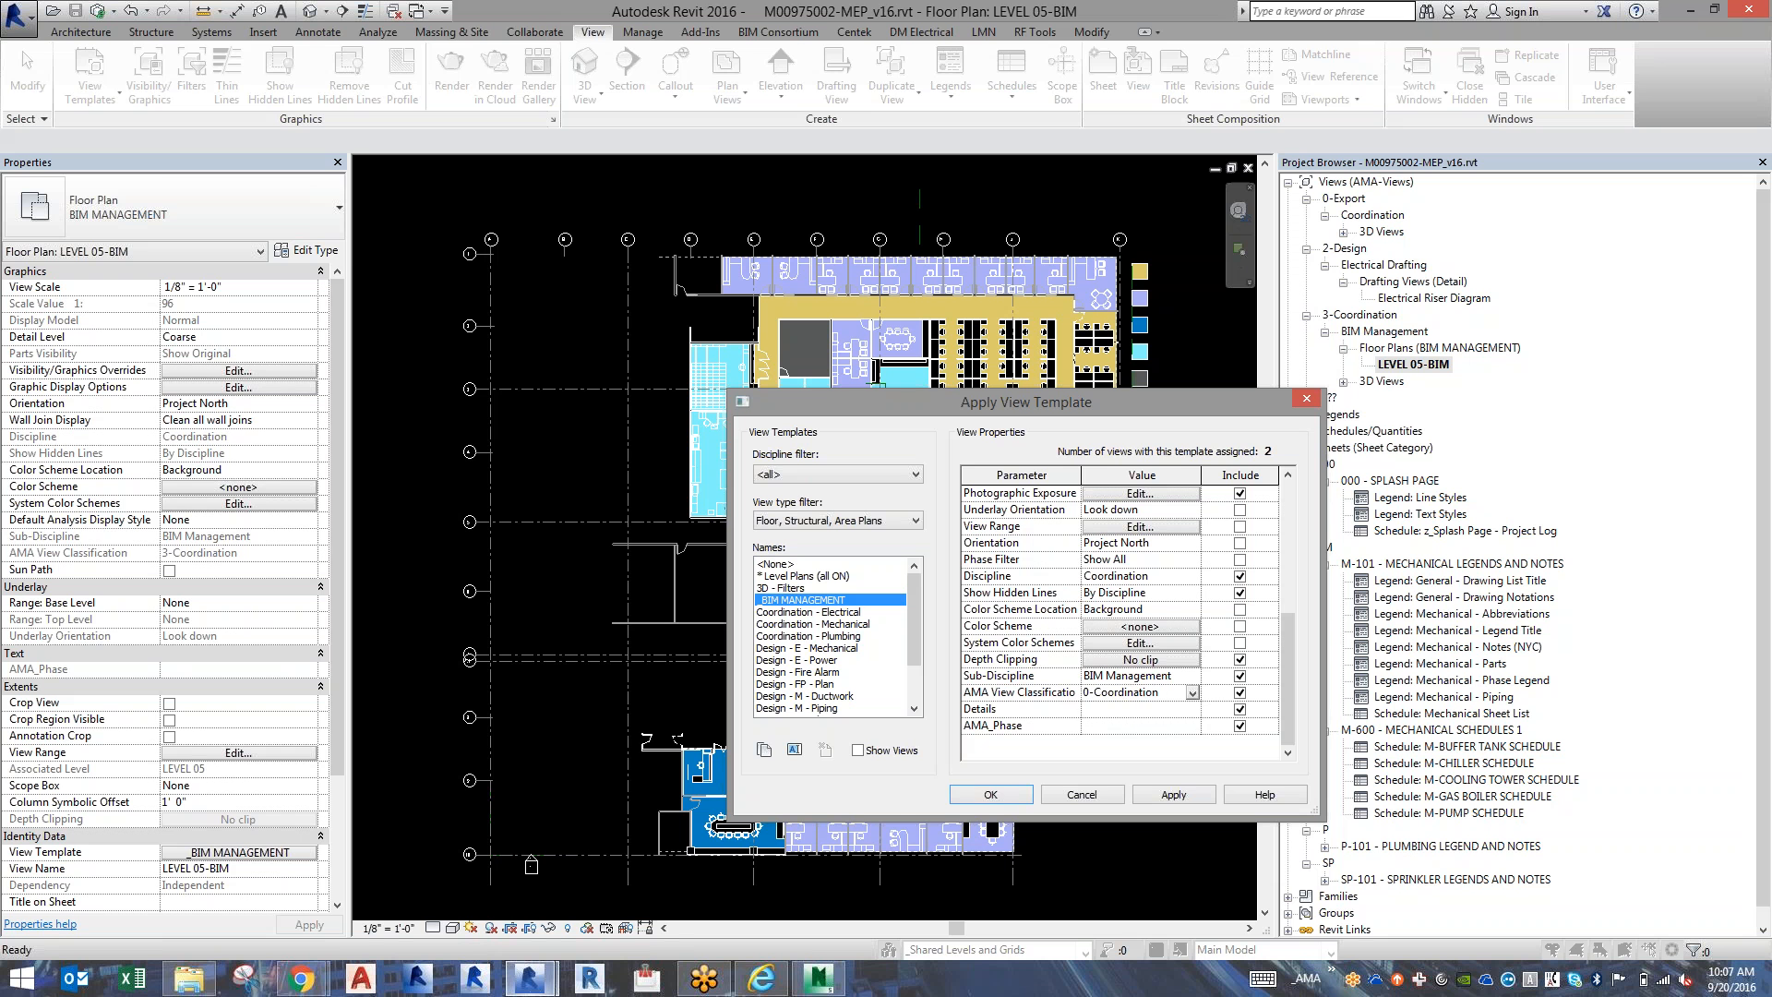
drag(1172, 697, 1097, 694)
text(BIM Manage)
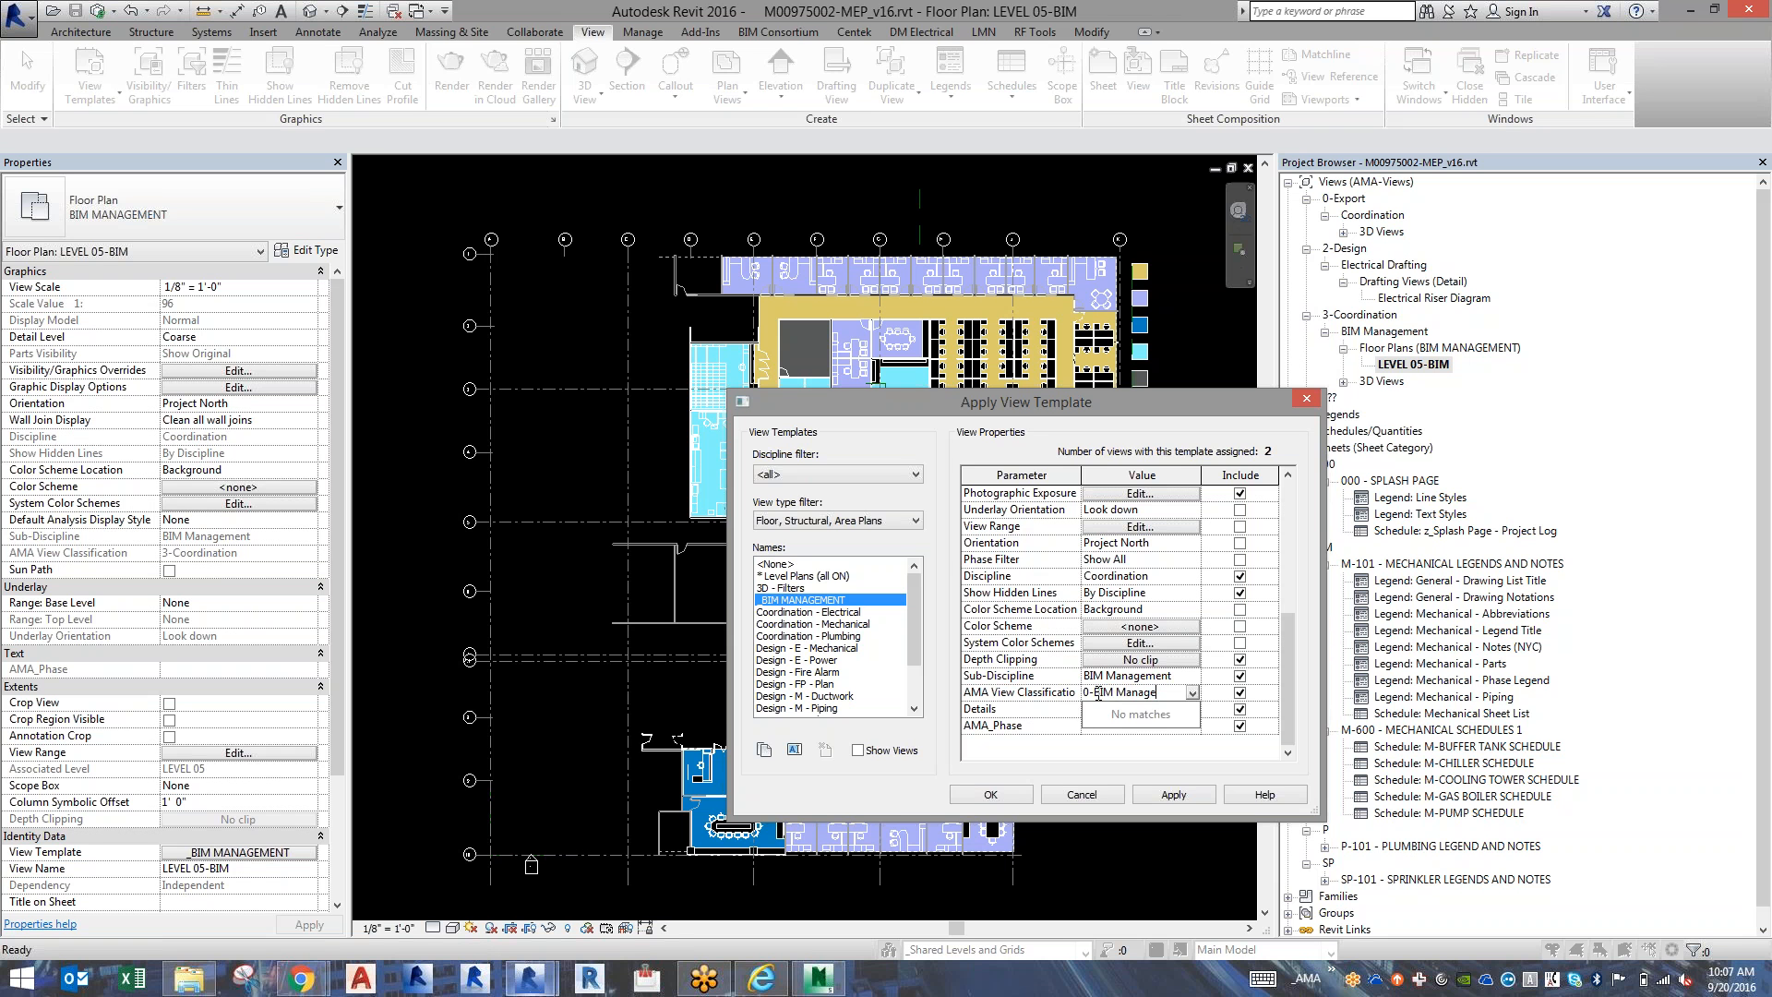
text(ment)
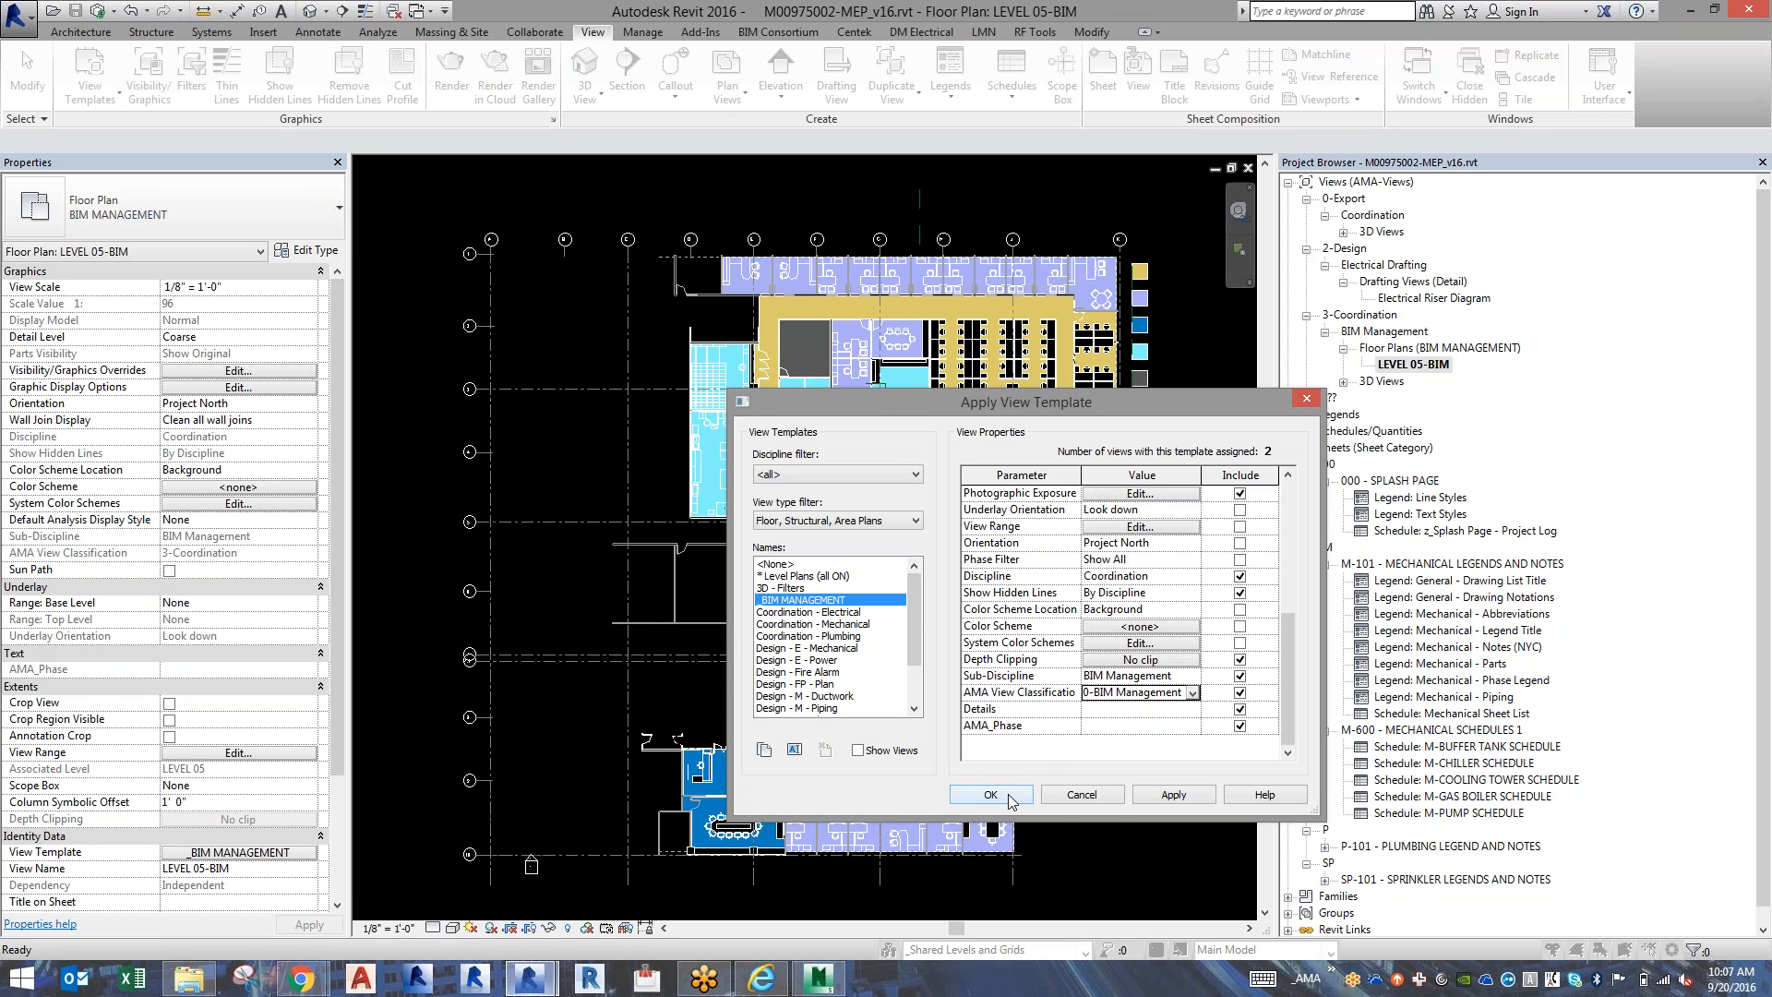
click(990, 795)
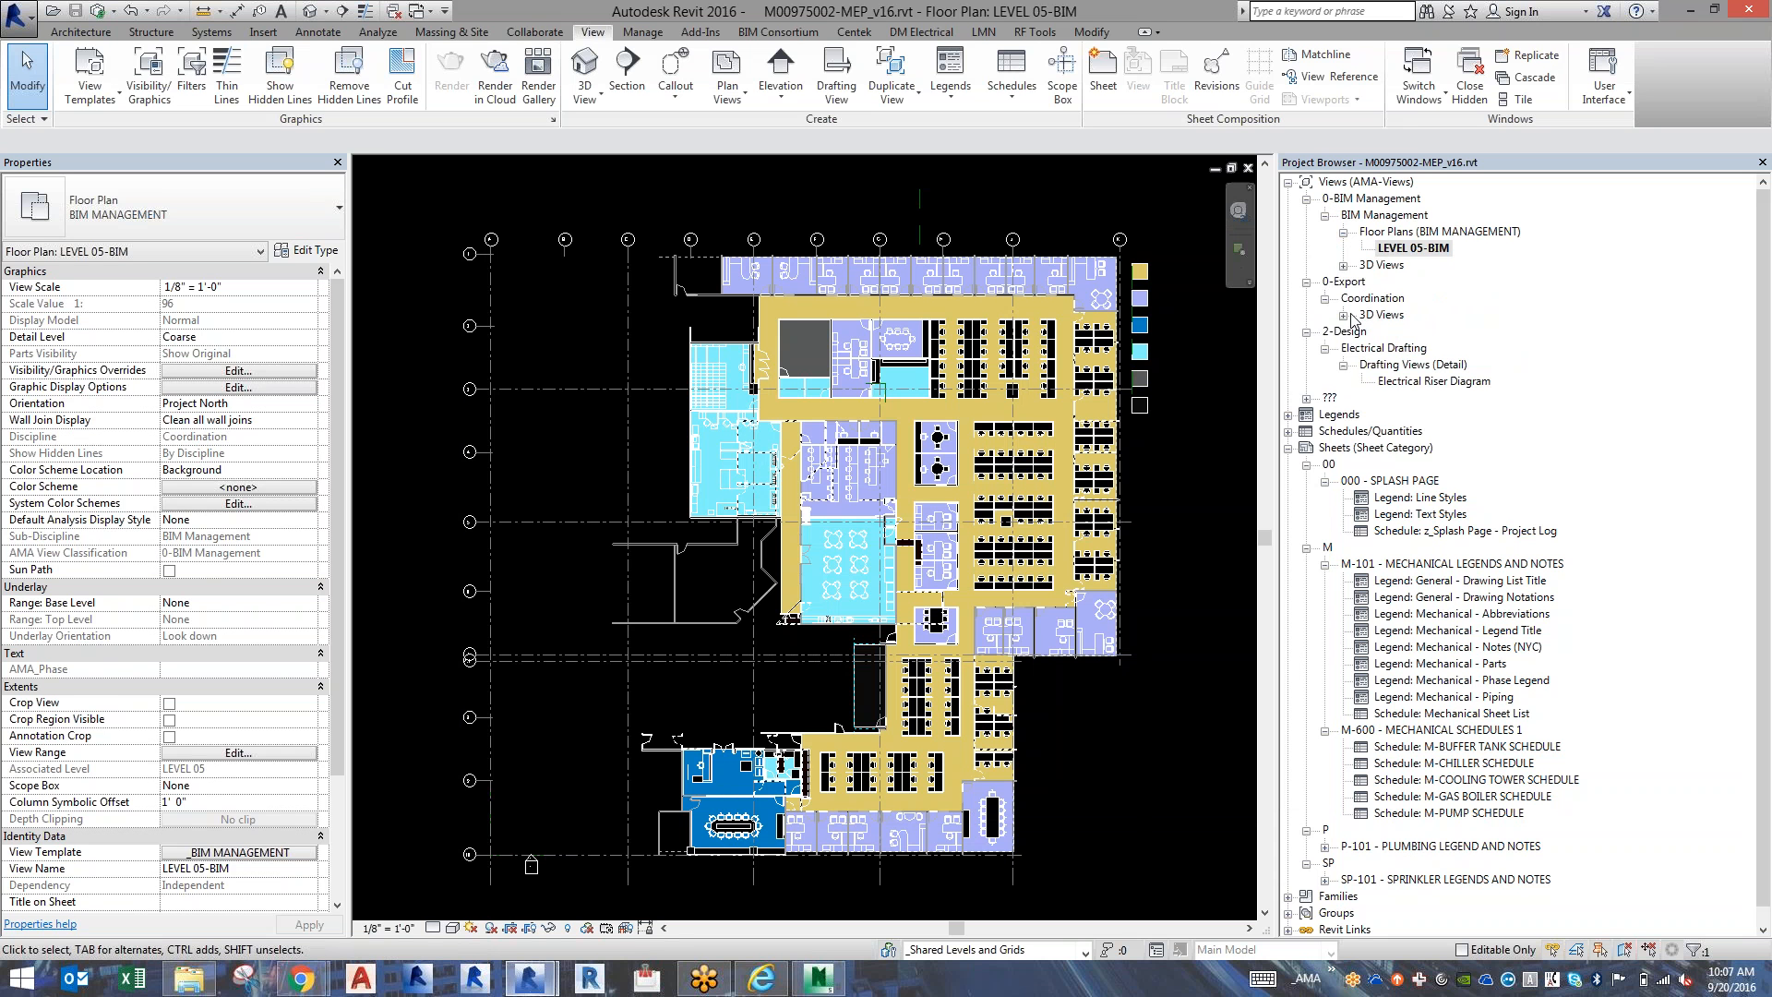
Set the AMA View Classification of the 3D - NAVISWORKS view to 4-Export.
click(1388, 335)
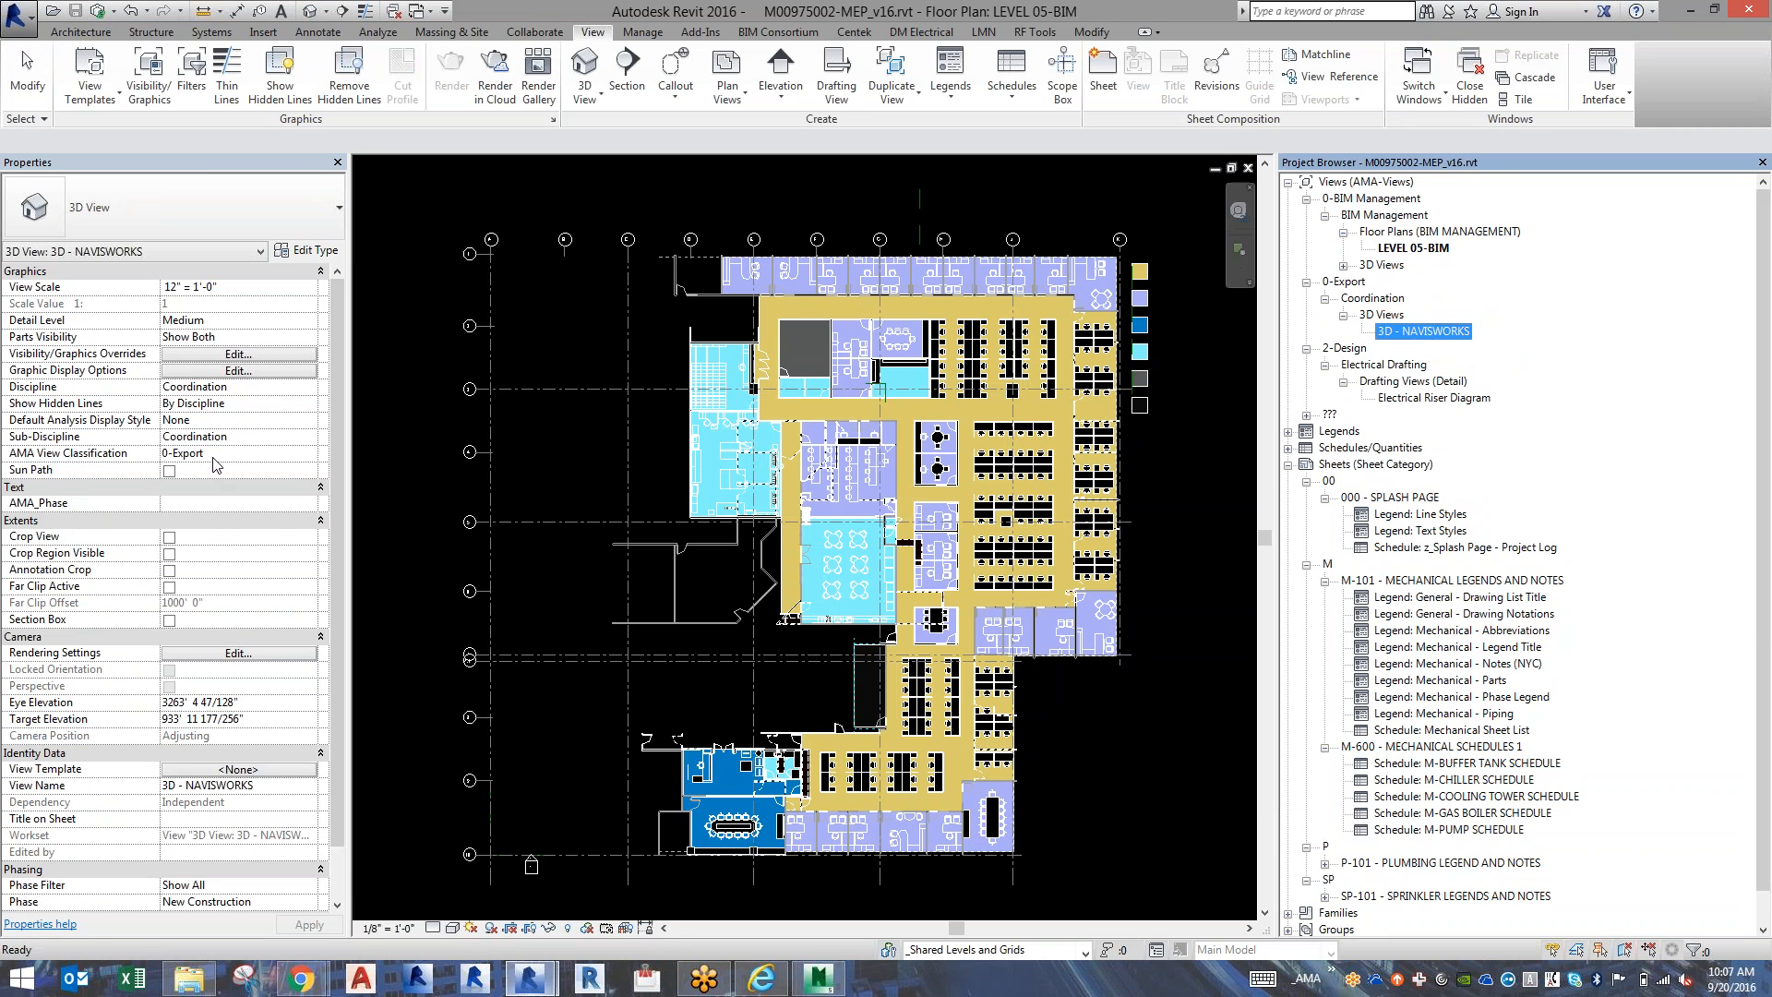
click(214, 453)
click(171, 452)
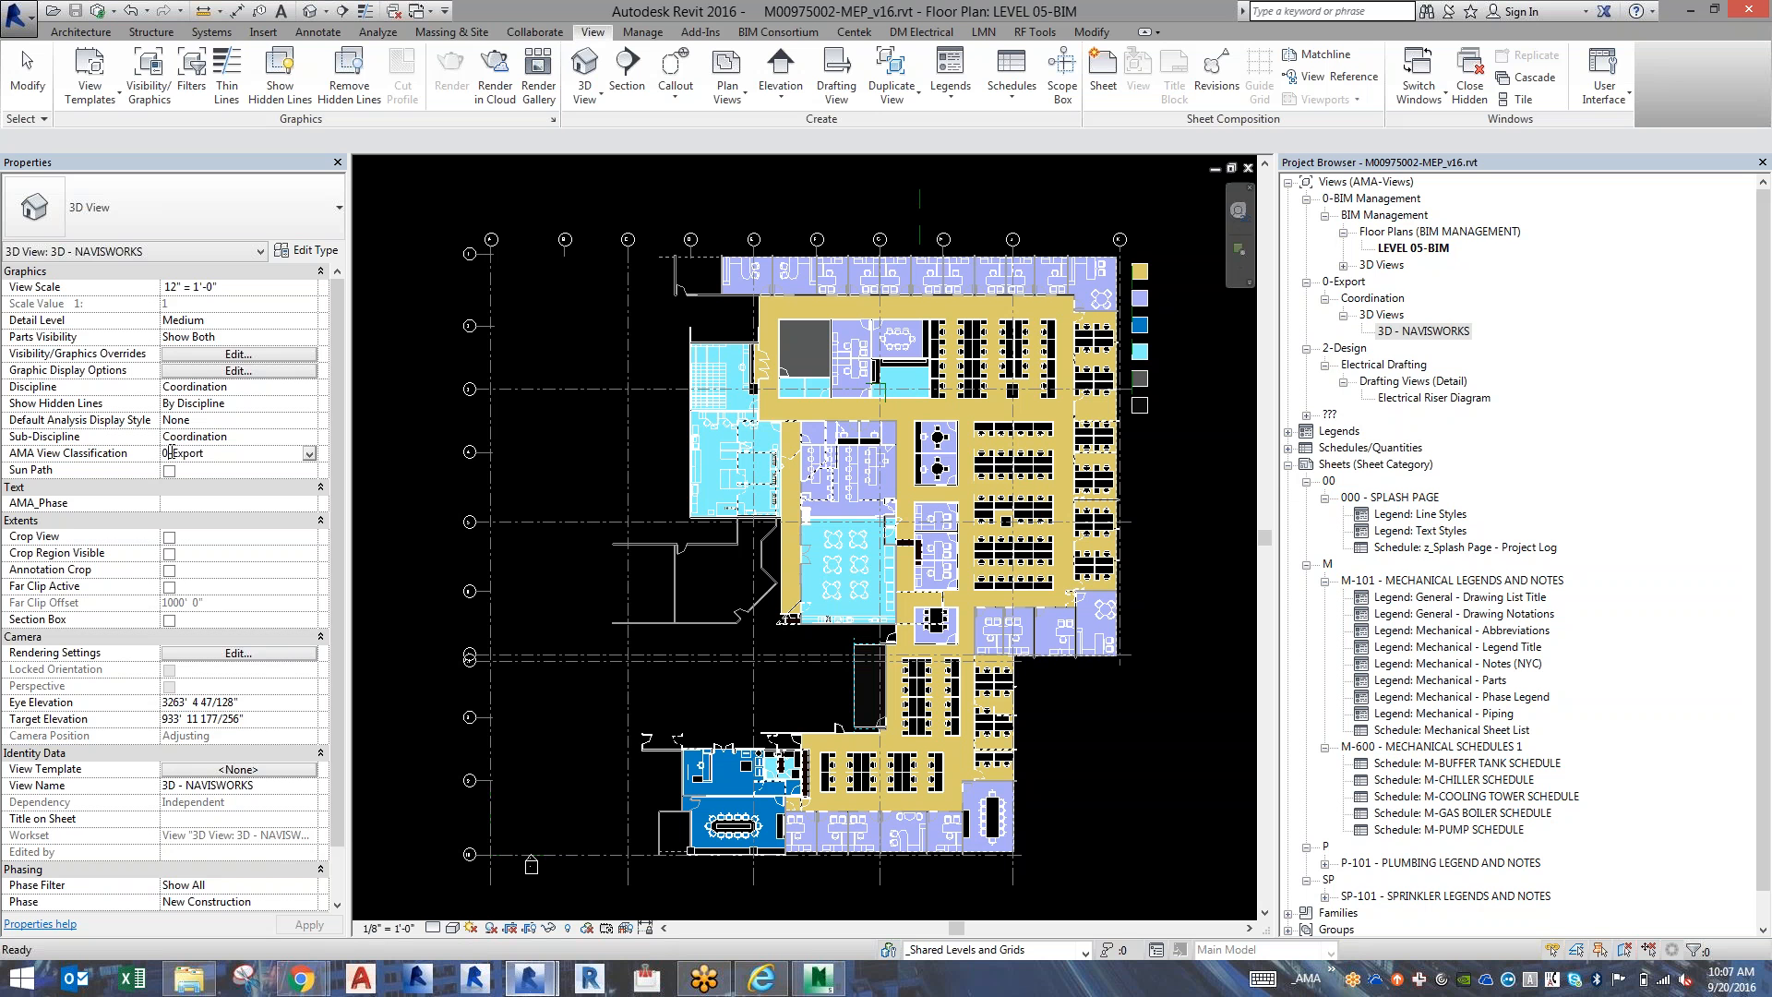
key(BackSpace)
text(4)
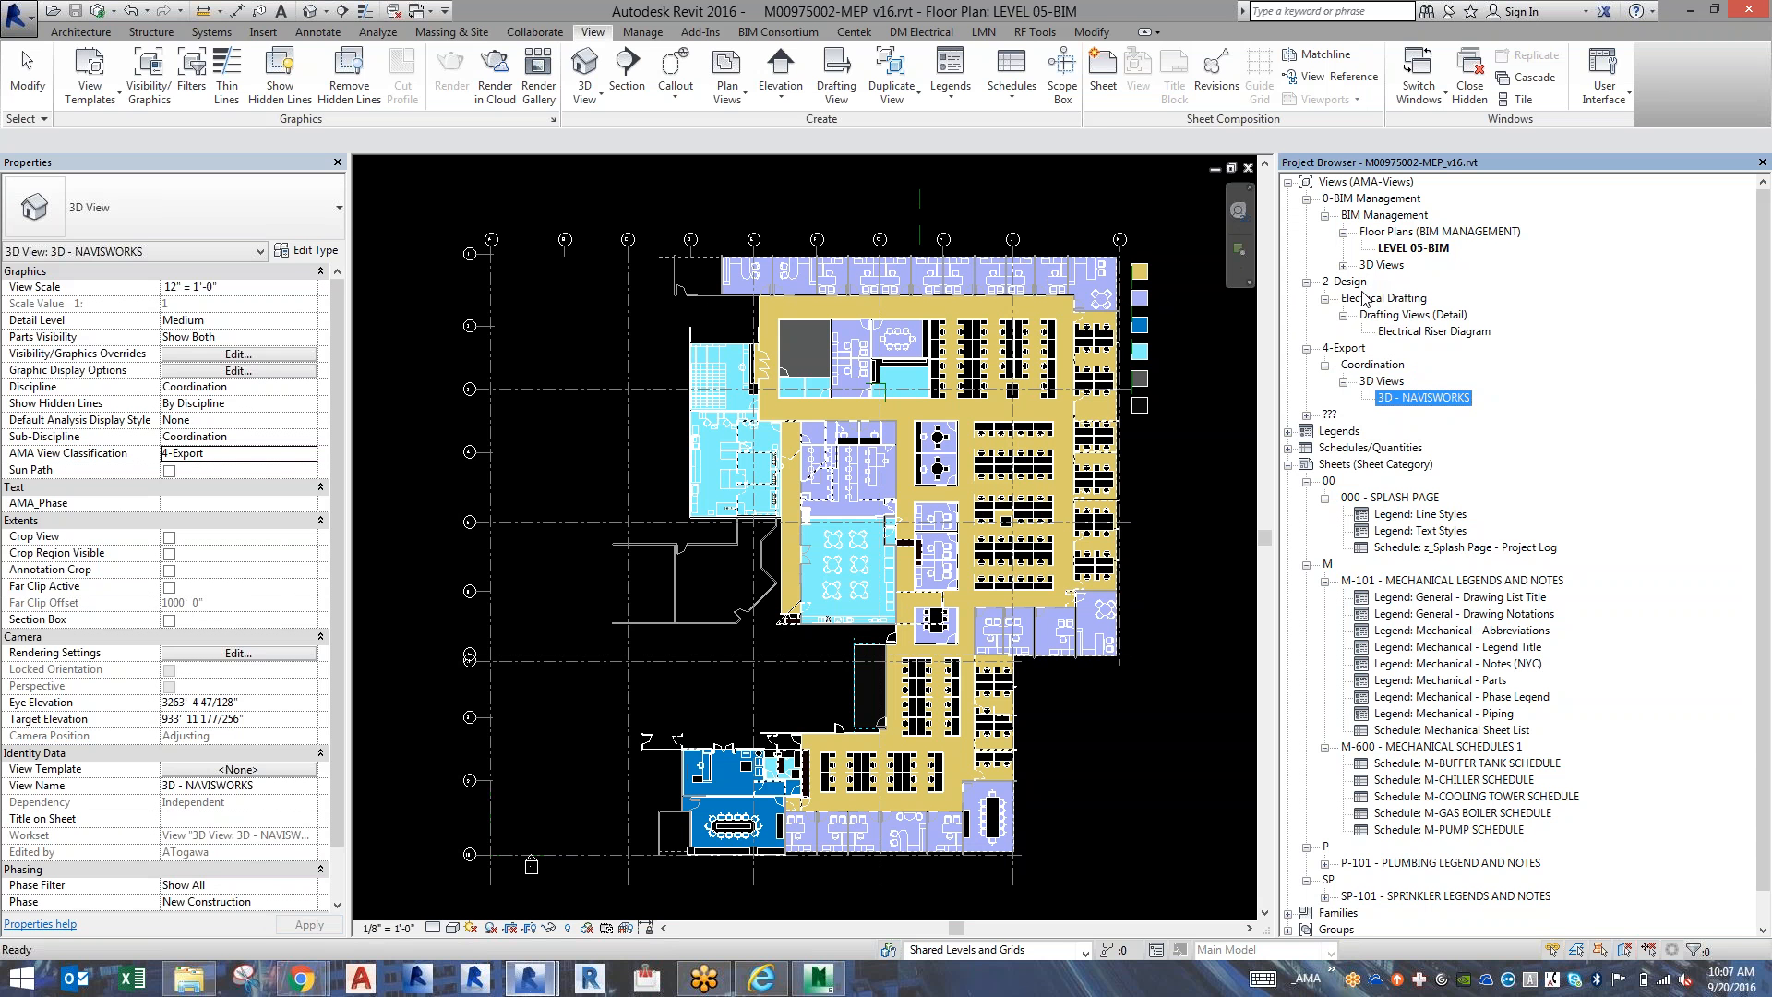
Create a new reflected ceiling plan of type BIM Management for LEVEL 05.
click(1419, 255)
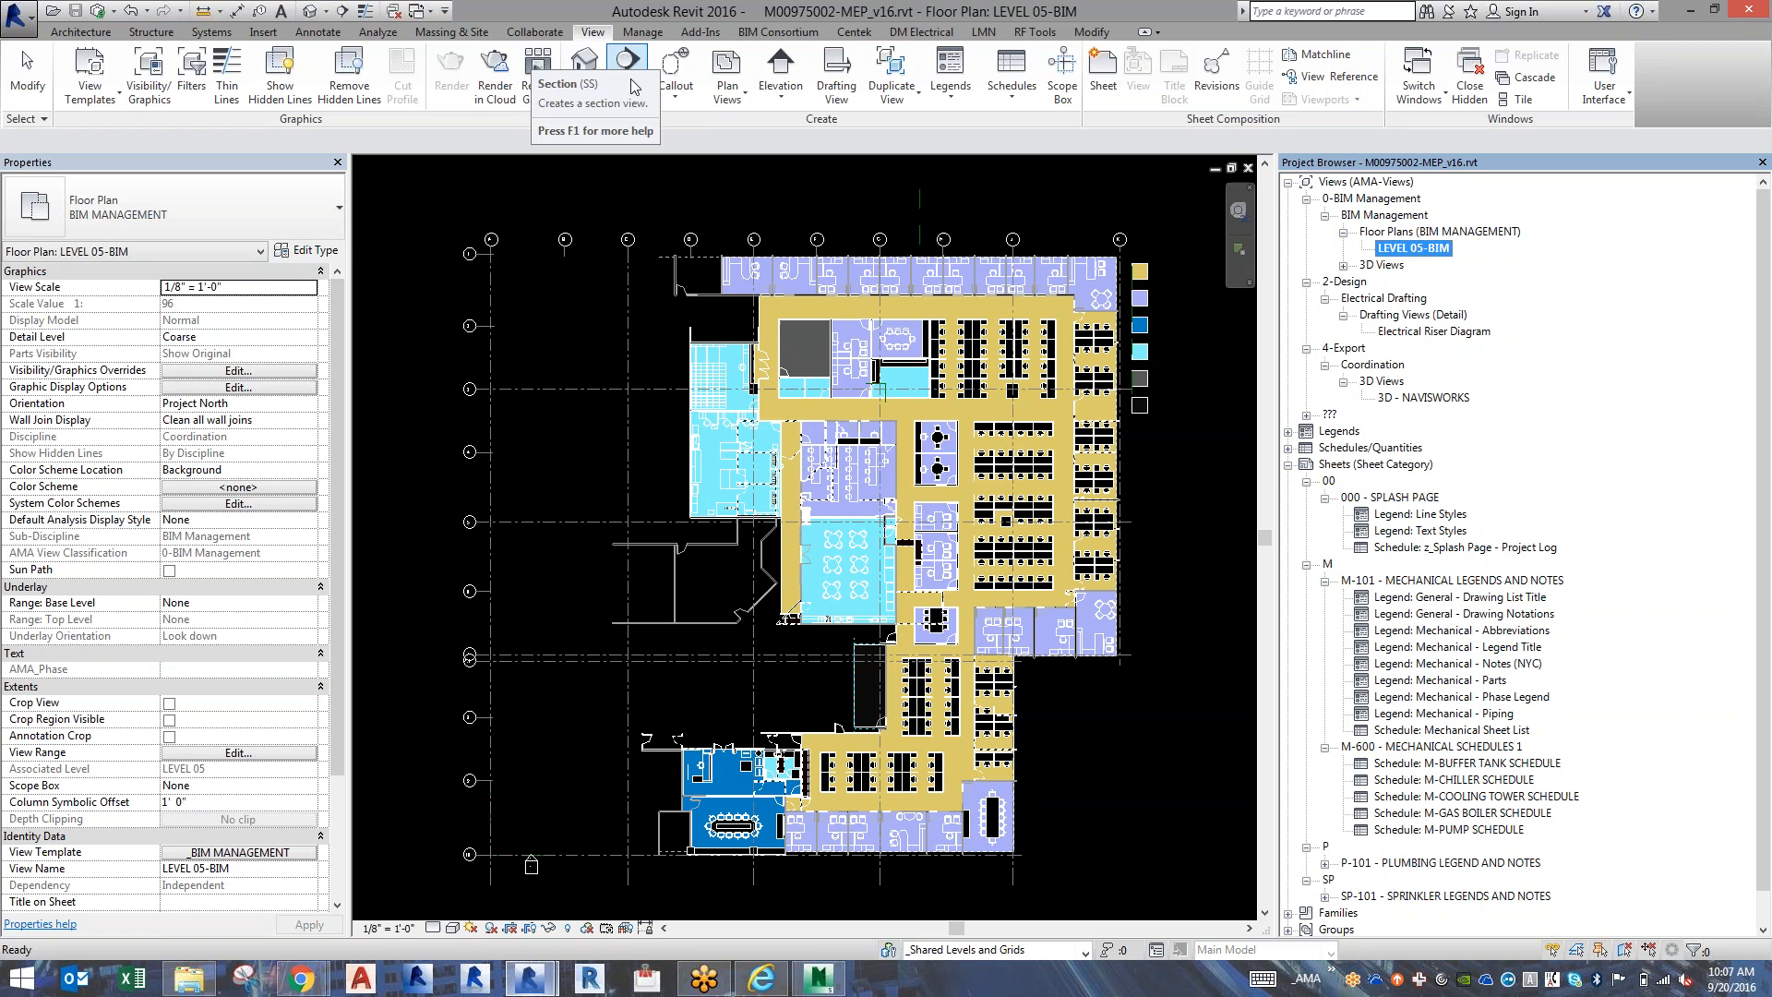
click(723, 100)
click(714, 163)
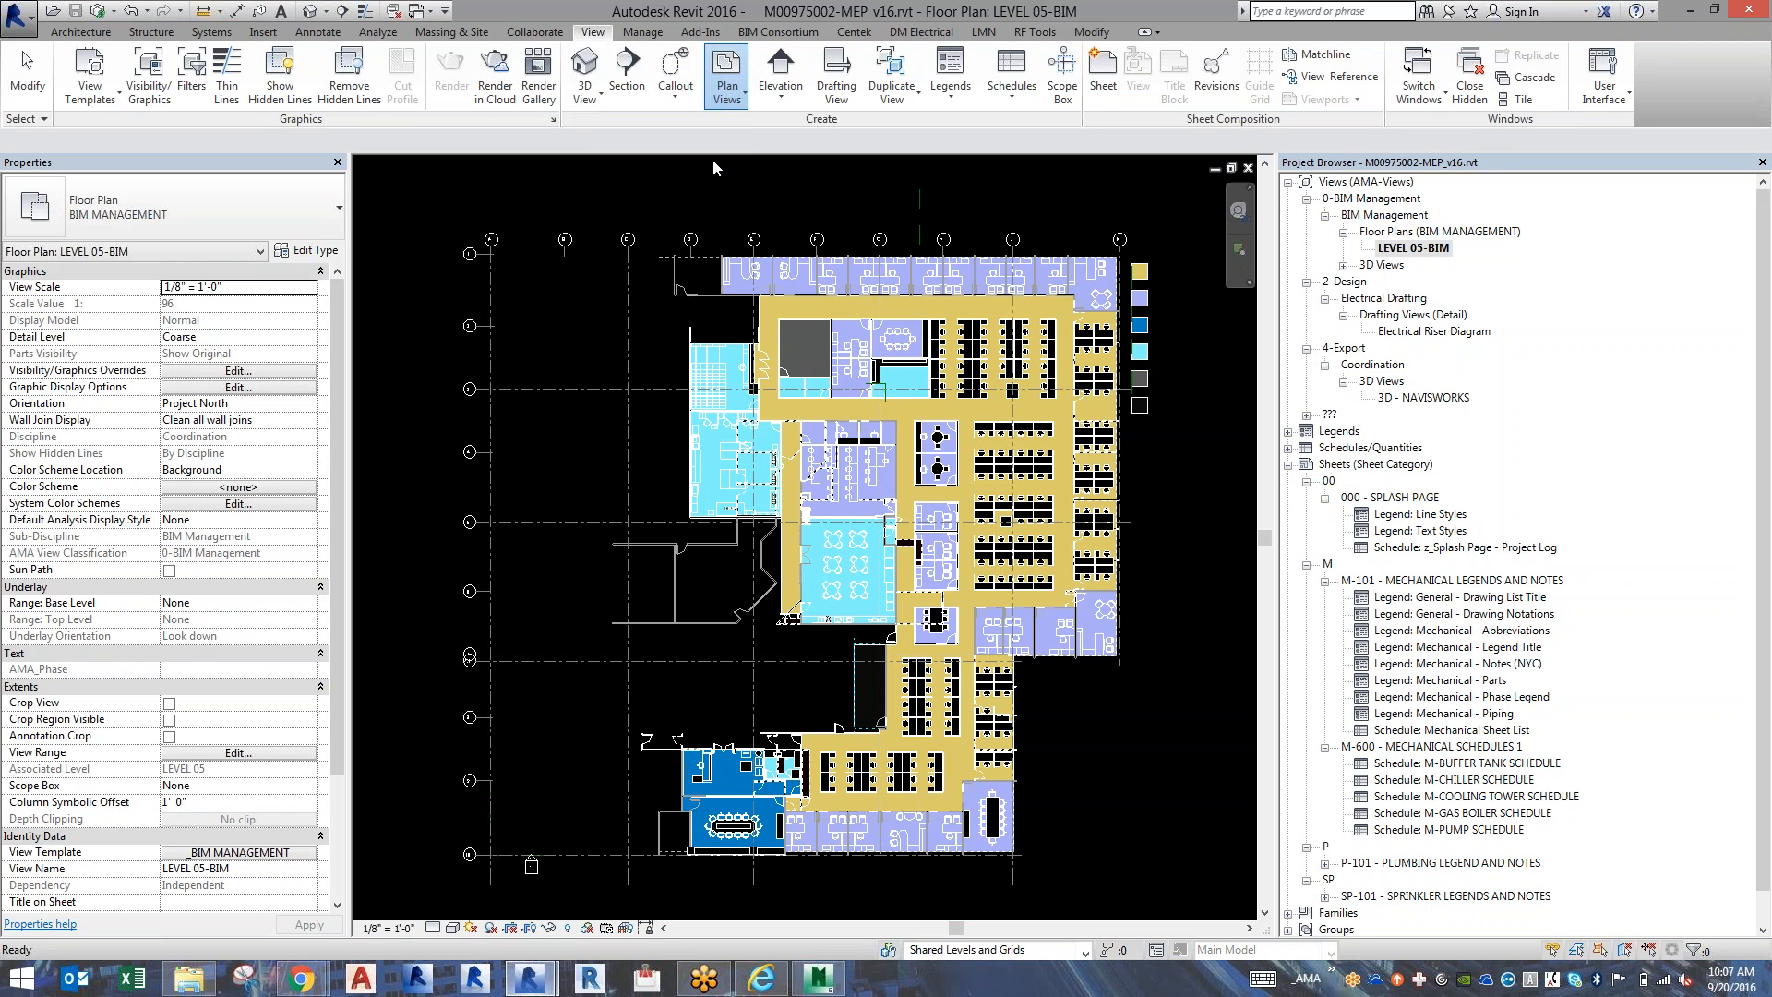
click(828, 259)
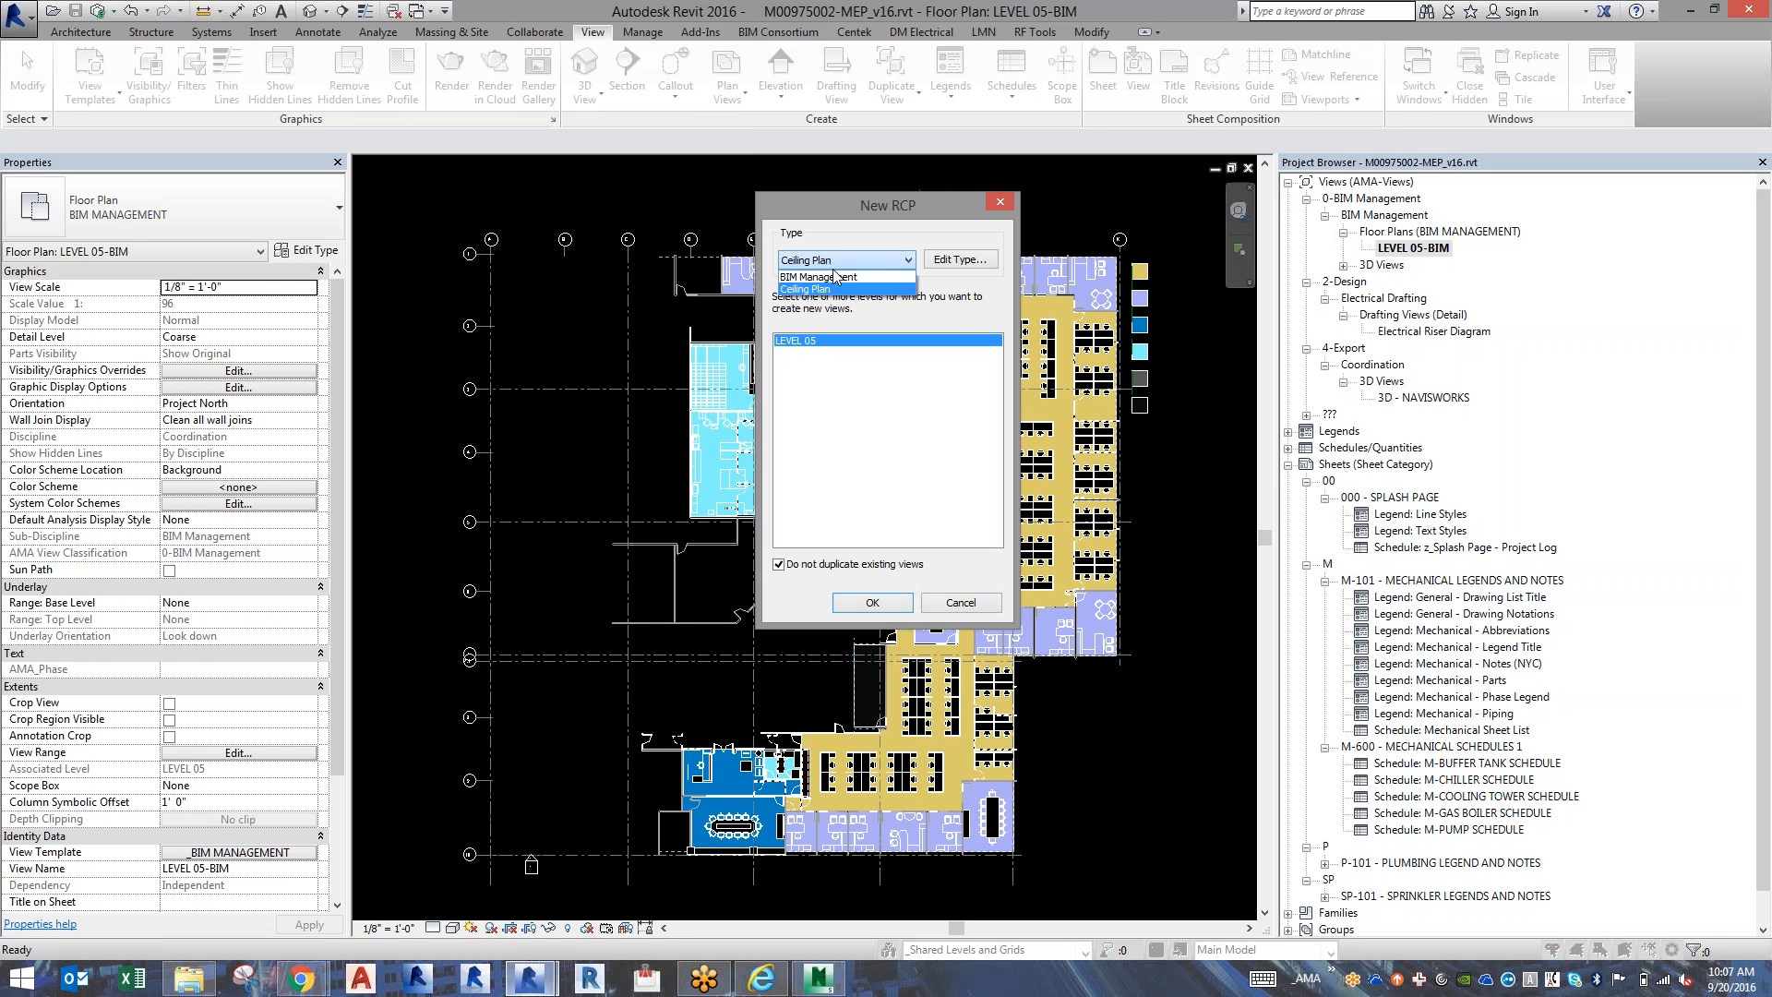
click(835, 285)
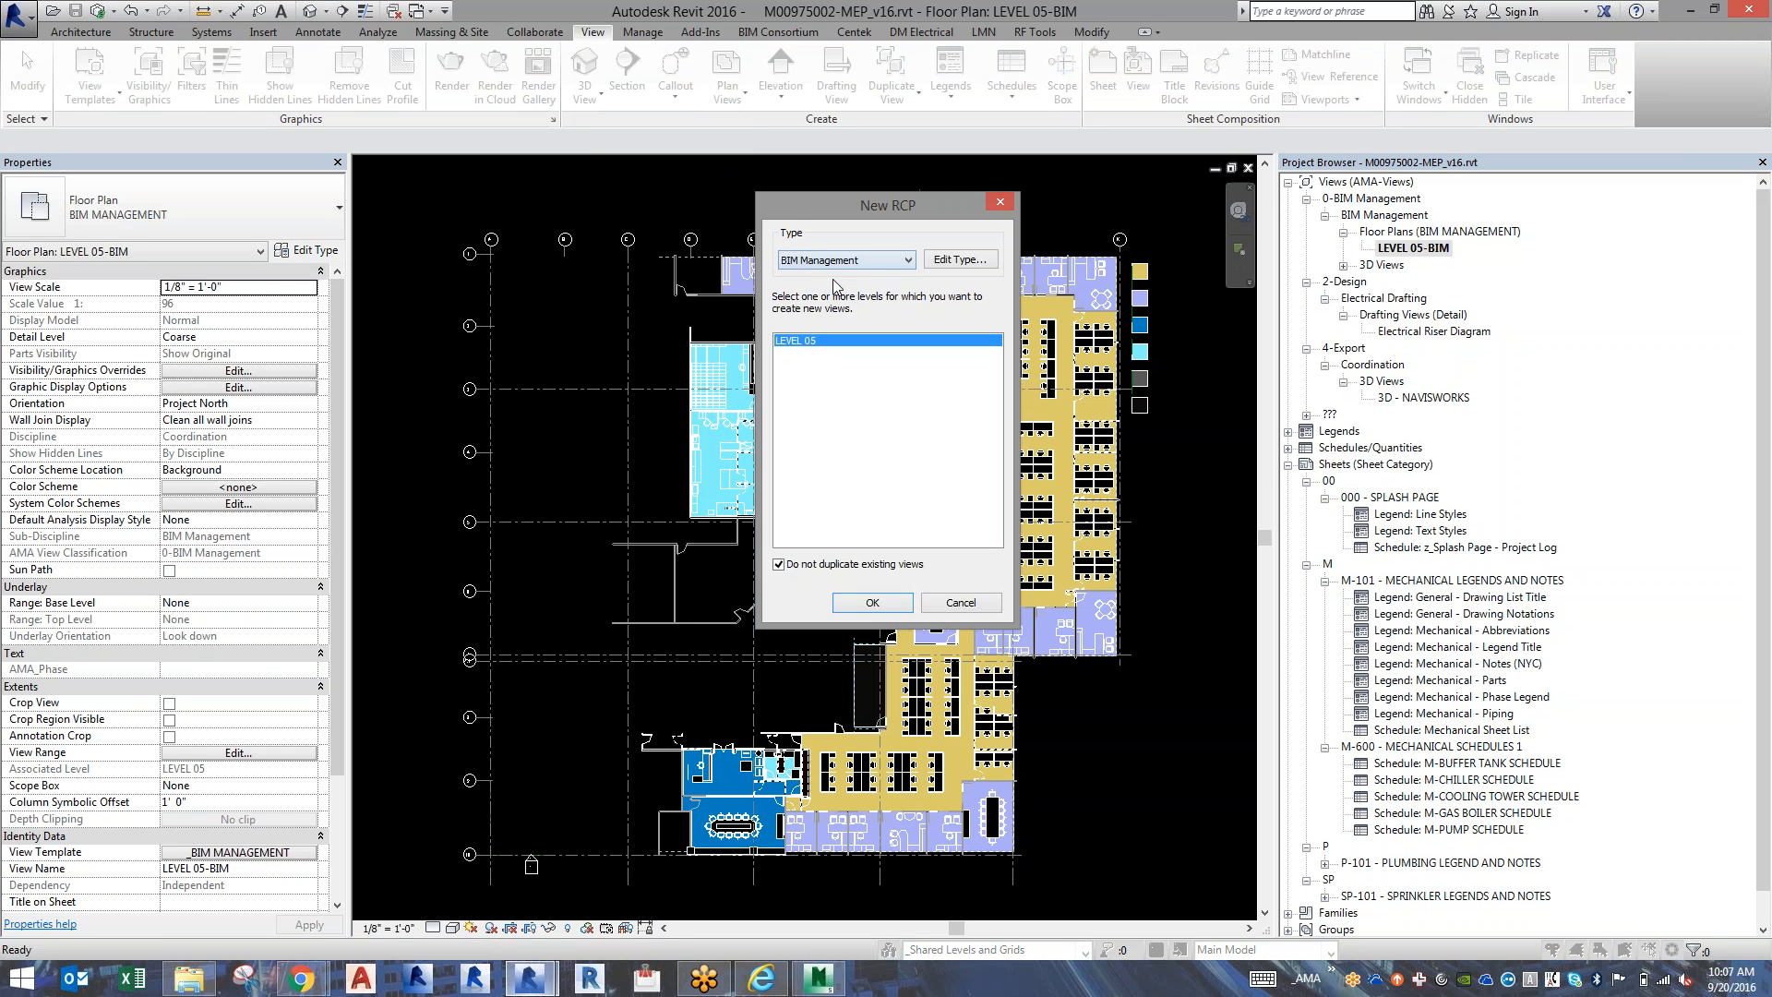
click(867, 601)
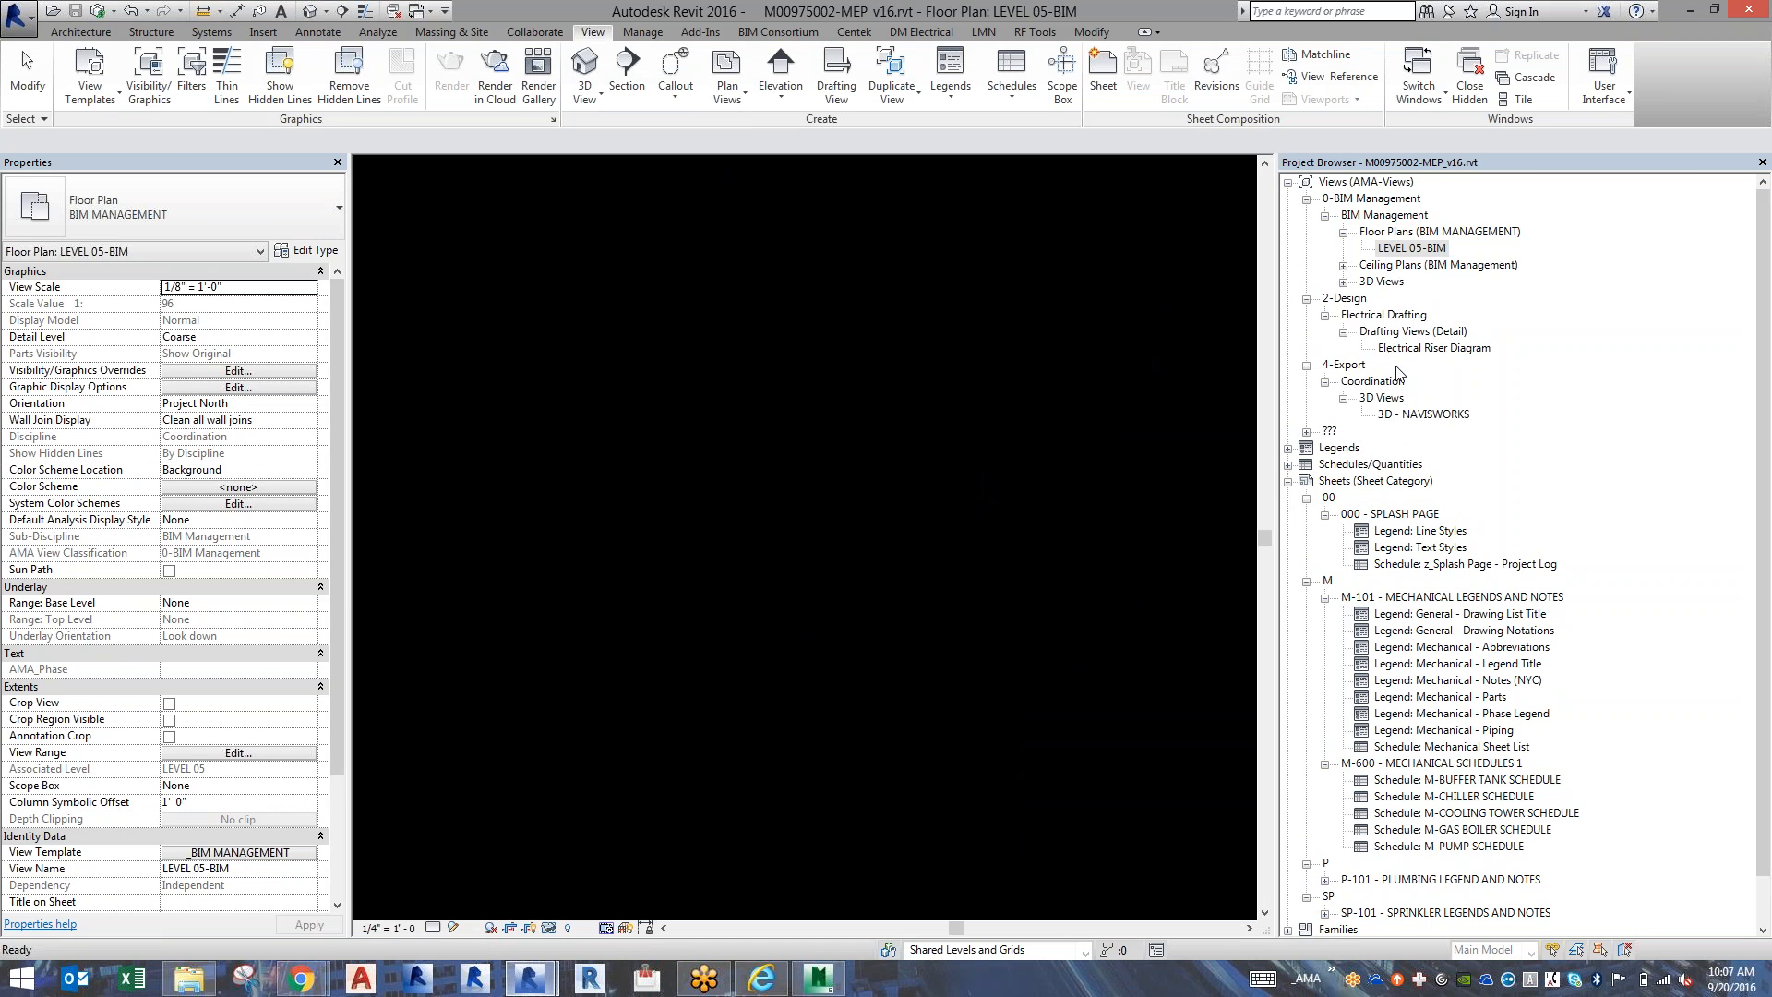
Rename the LEVEL 05 ceiling plan view to LEVEL 05-BIM, declining to rename the corresponding level and views.
click(1343, 265)
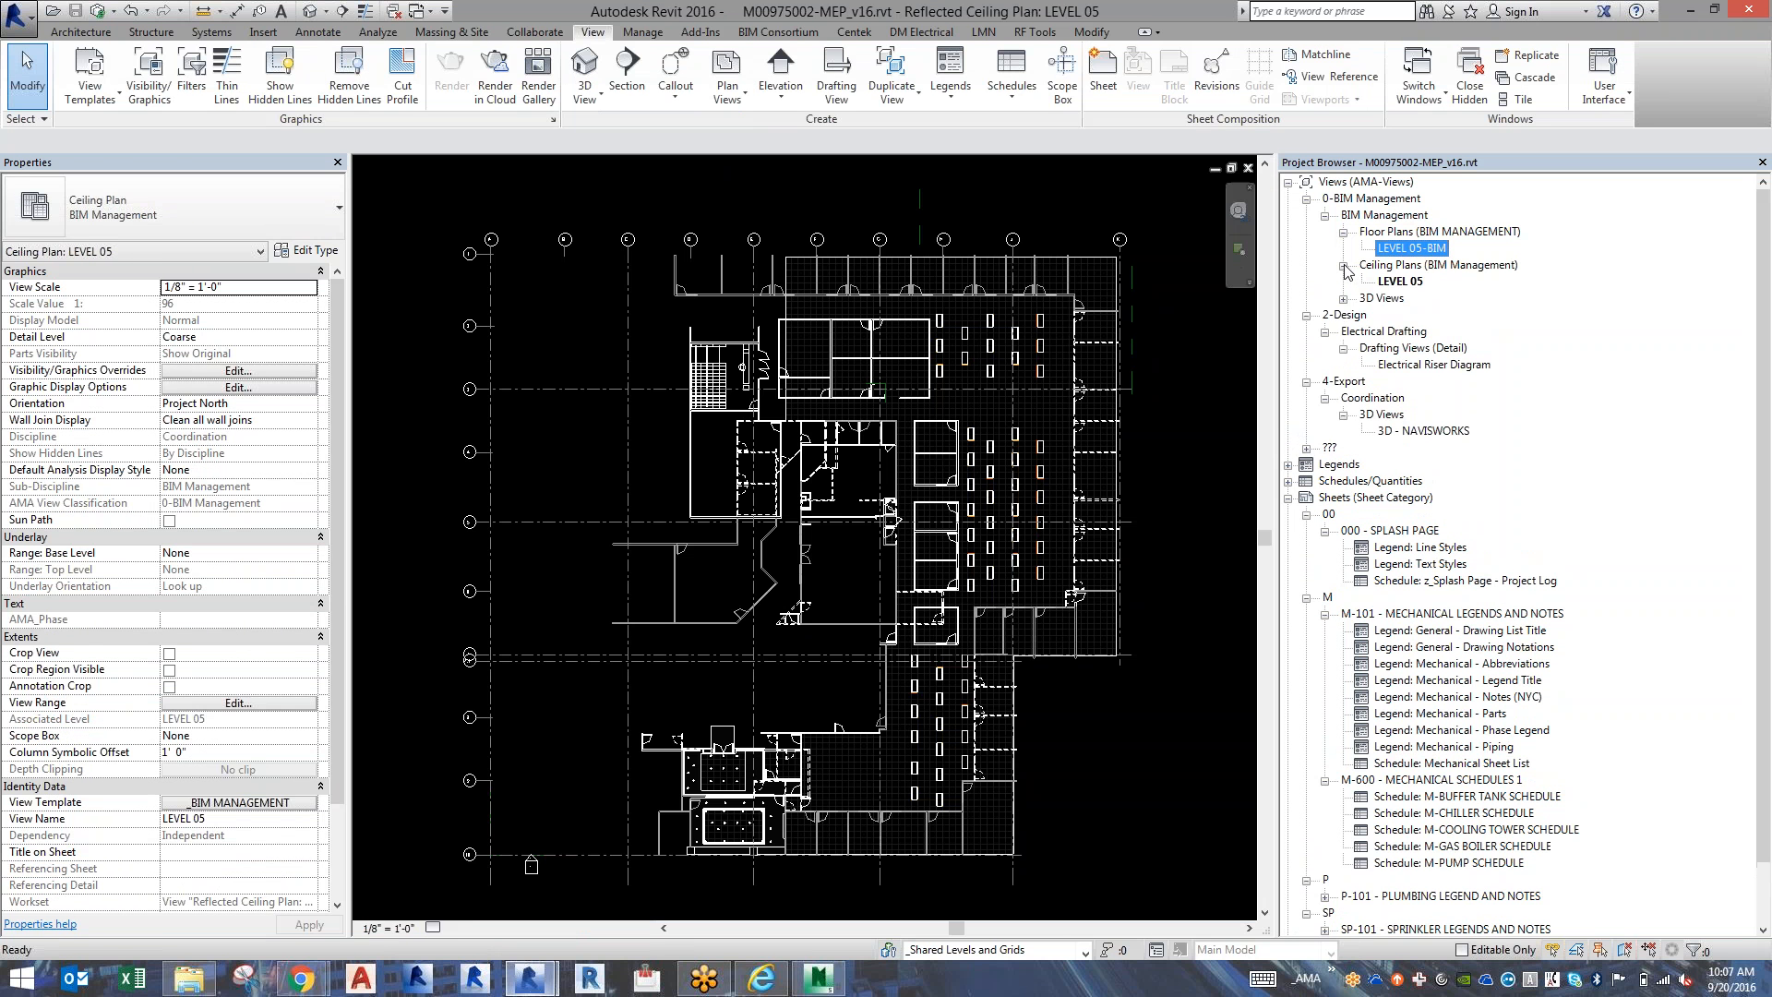
click(1398, 281)
key(F2)
key(Right)
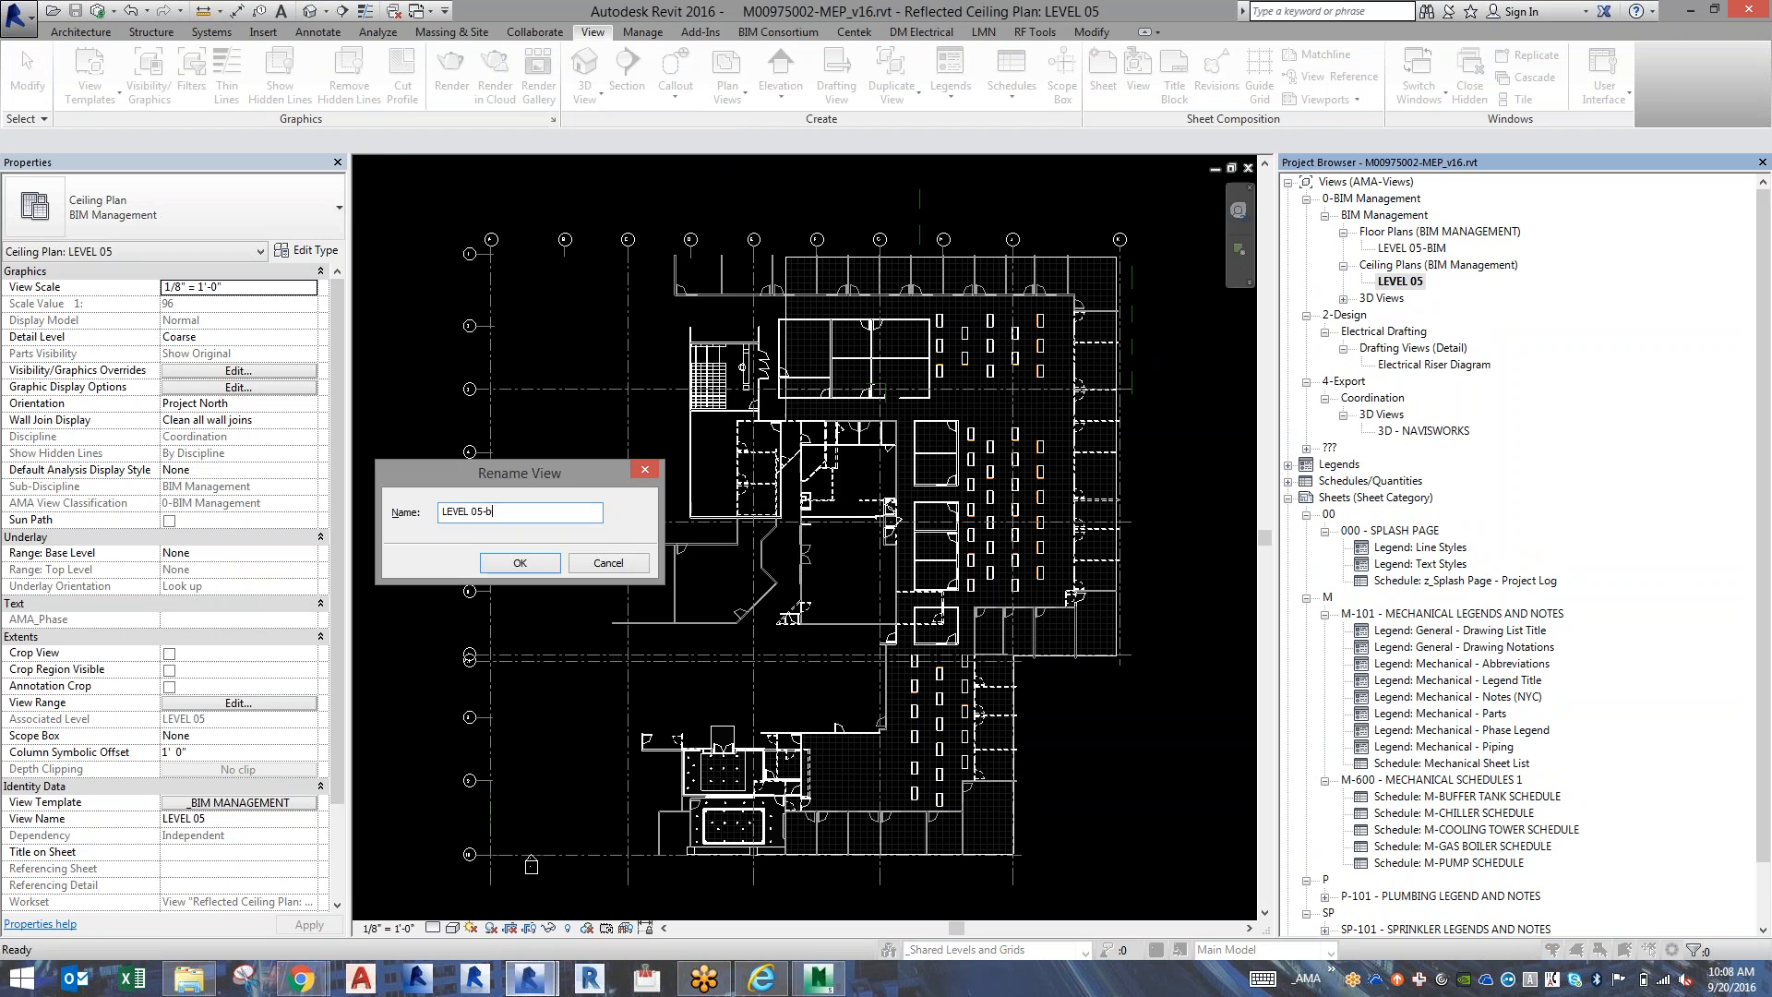
key(Return)
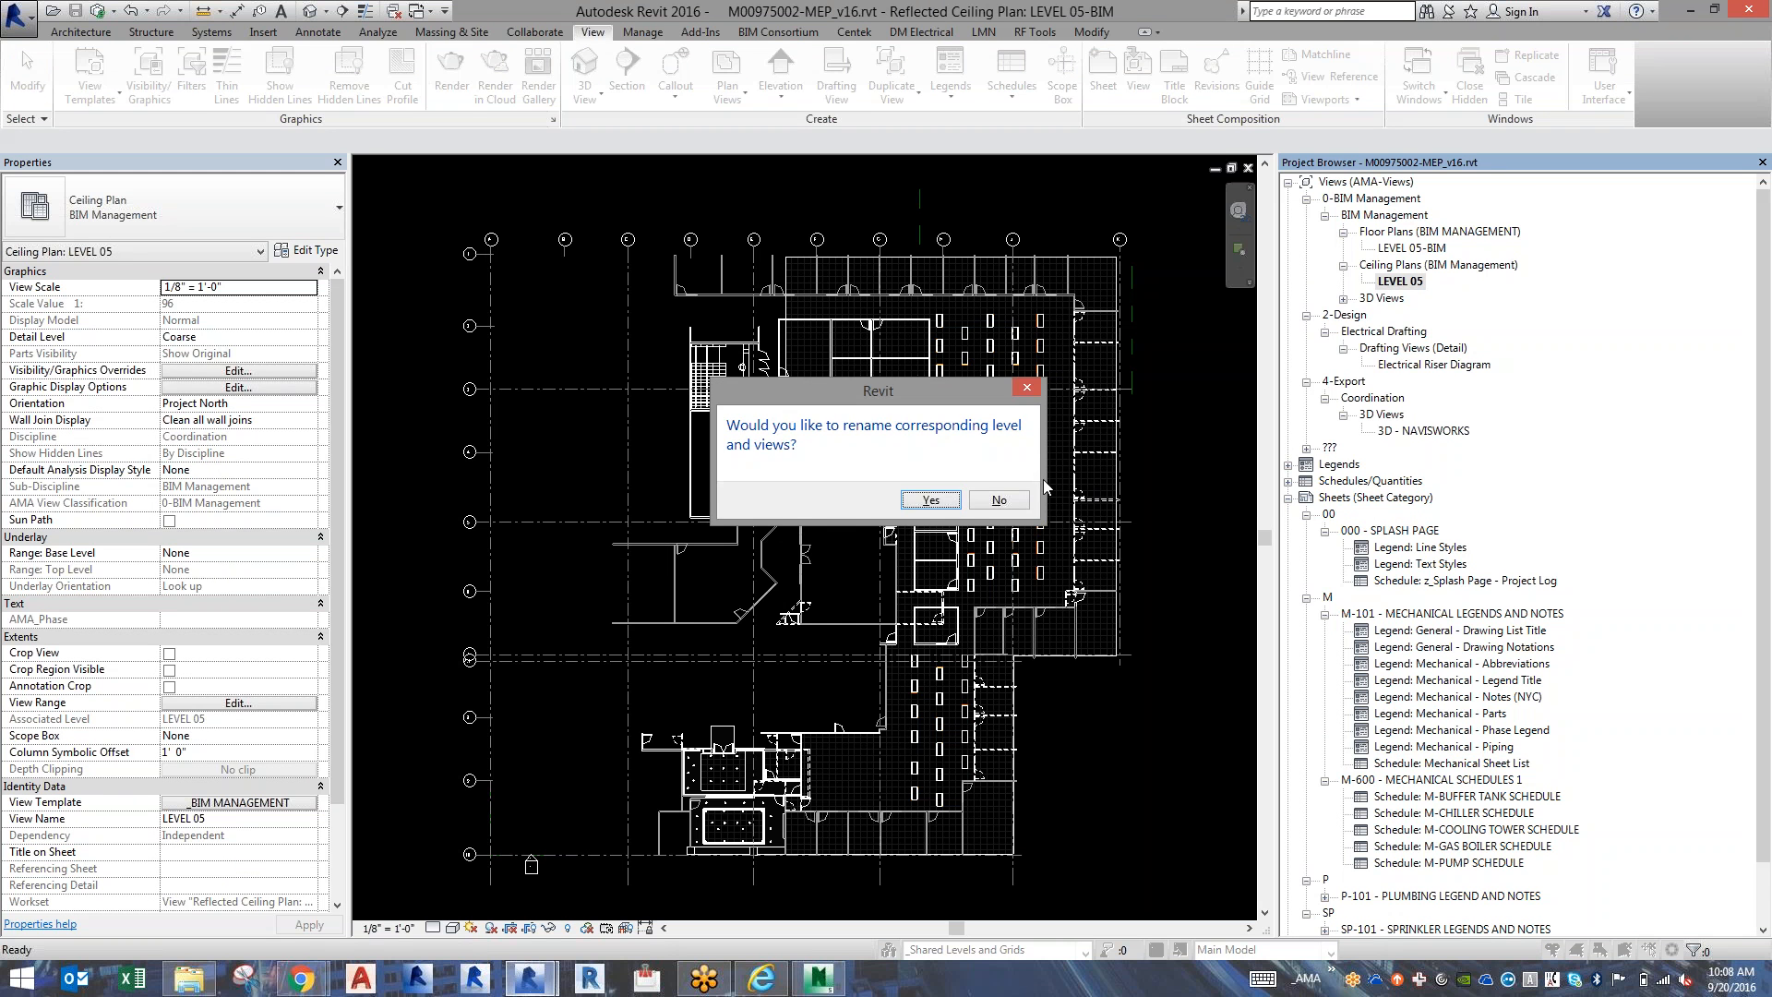
click(1021, 500)
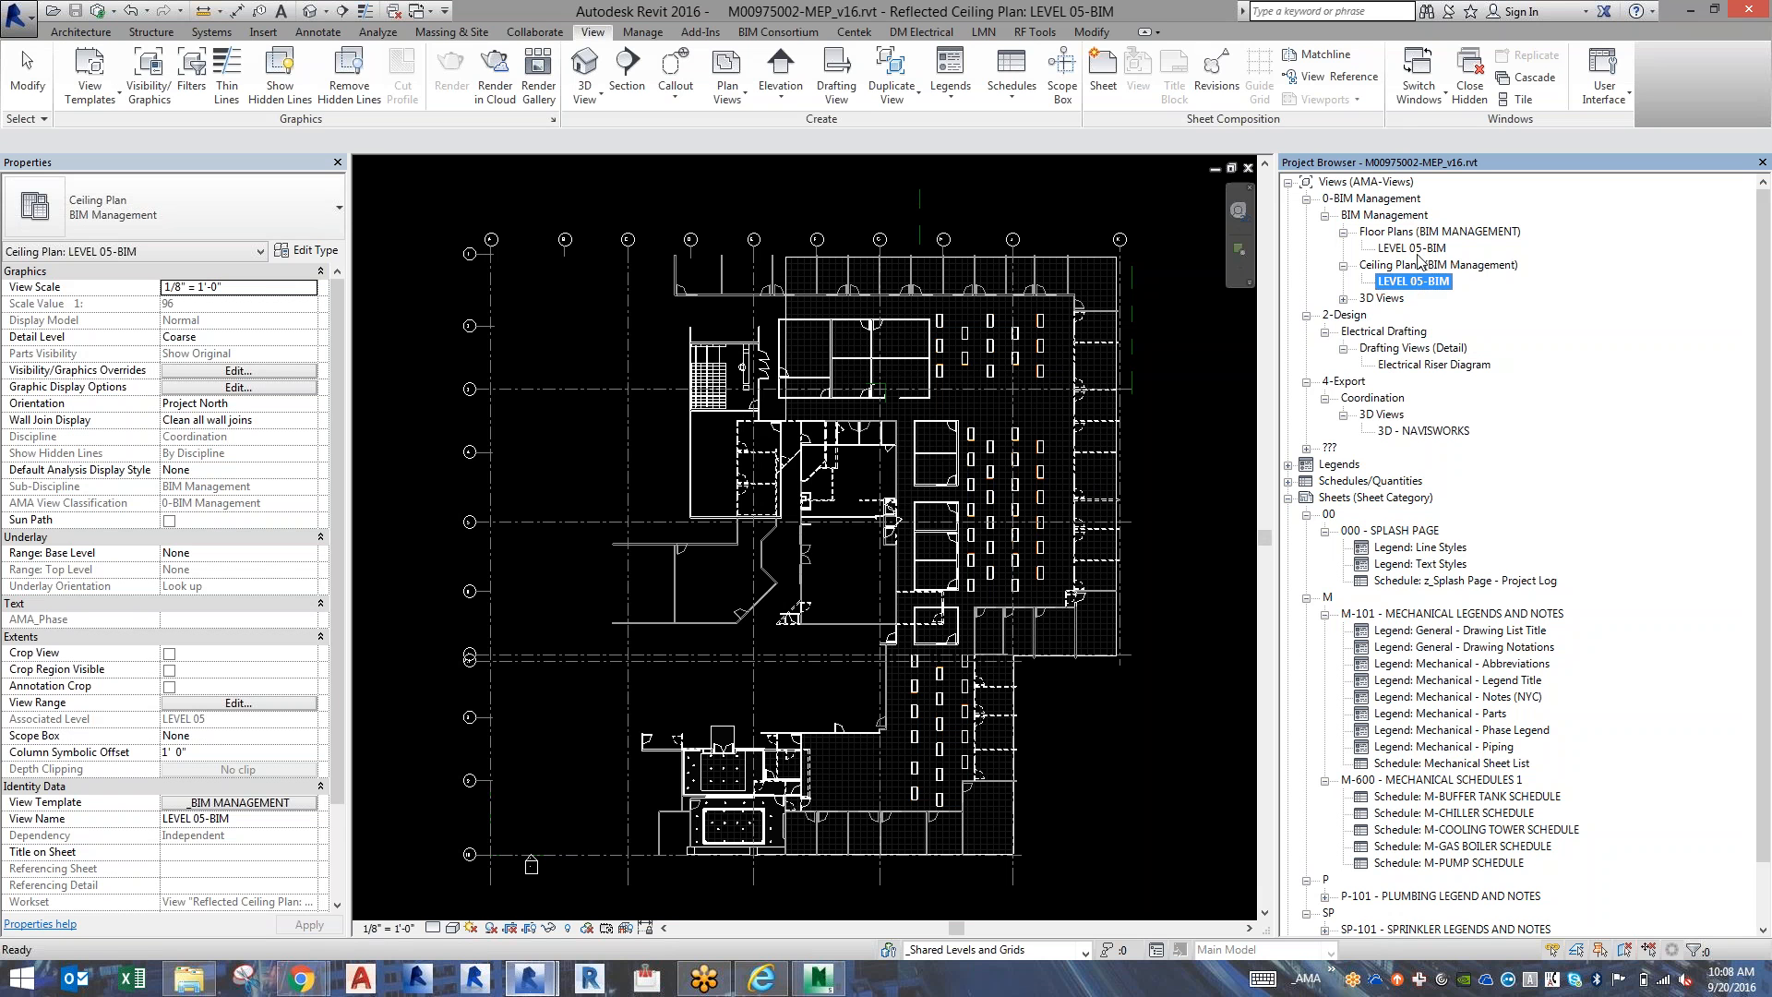
Reopen the LEVEL 05-BIM floor plan and glance at the MMC Portland.rvt architectural model before returning to the MEP model.
double_click(1419, 249)
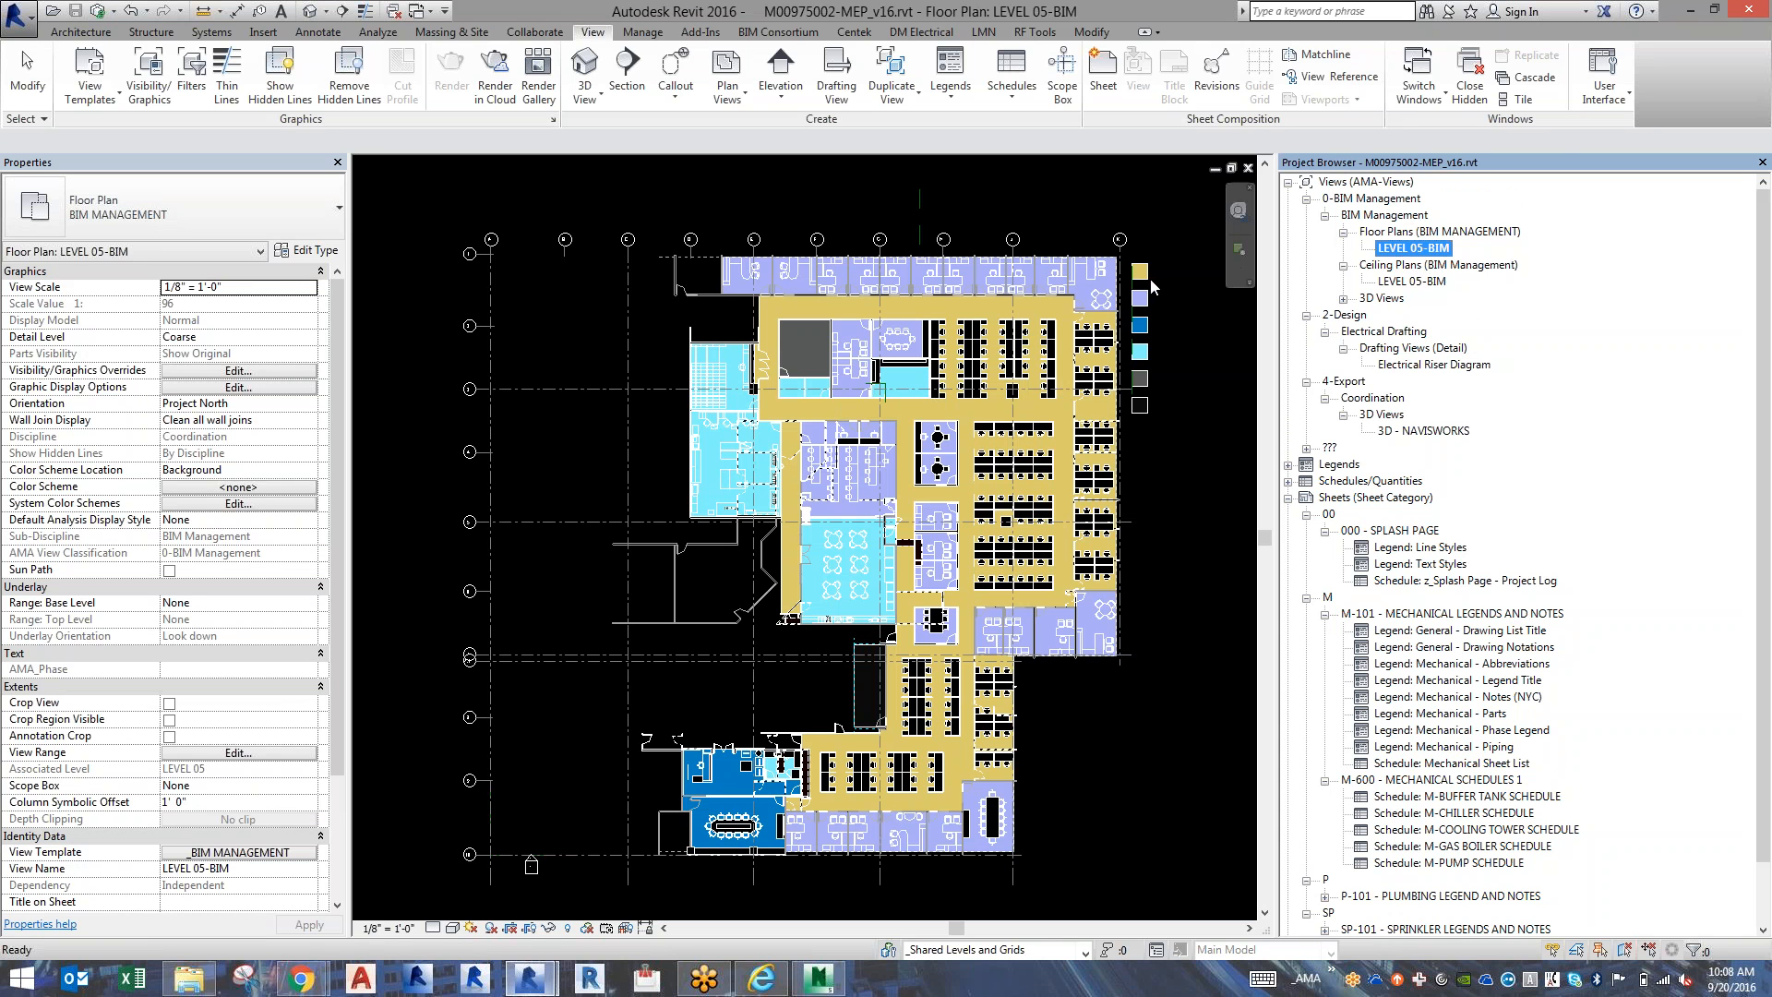
key(alt+Tab)
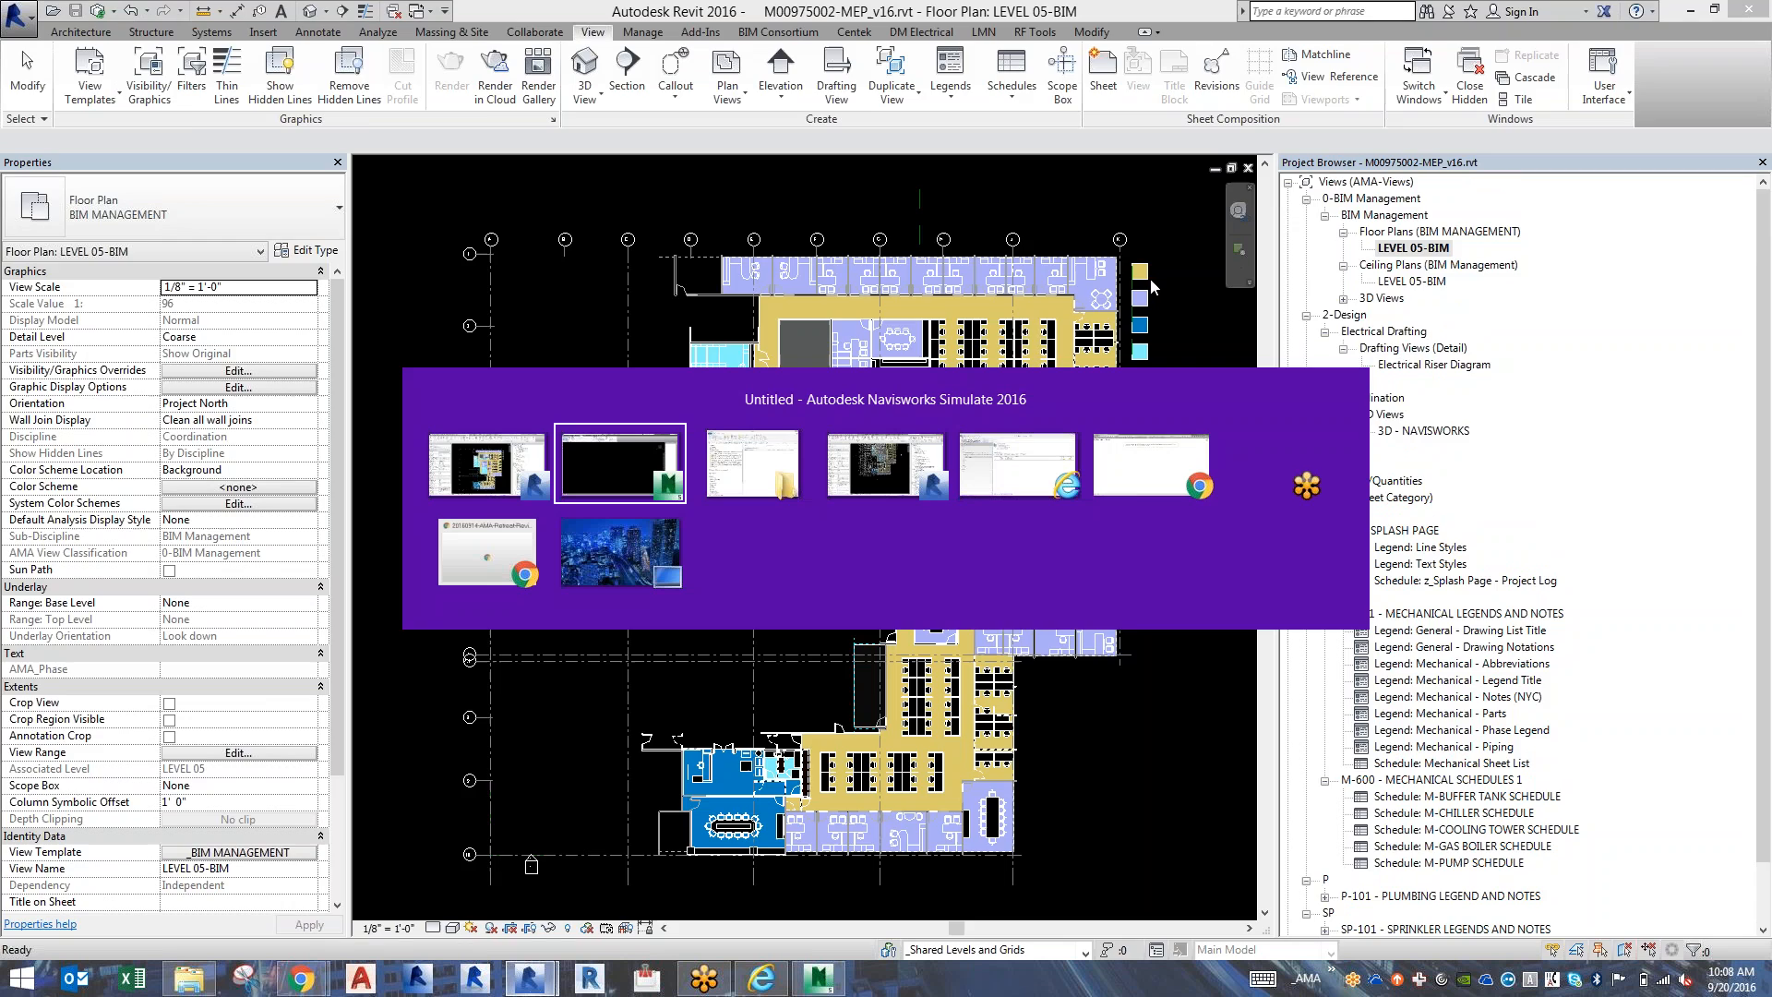
key(alt+Tab)
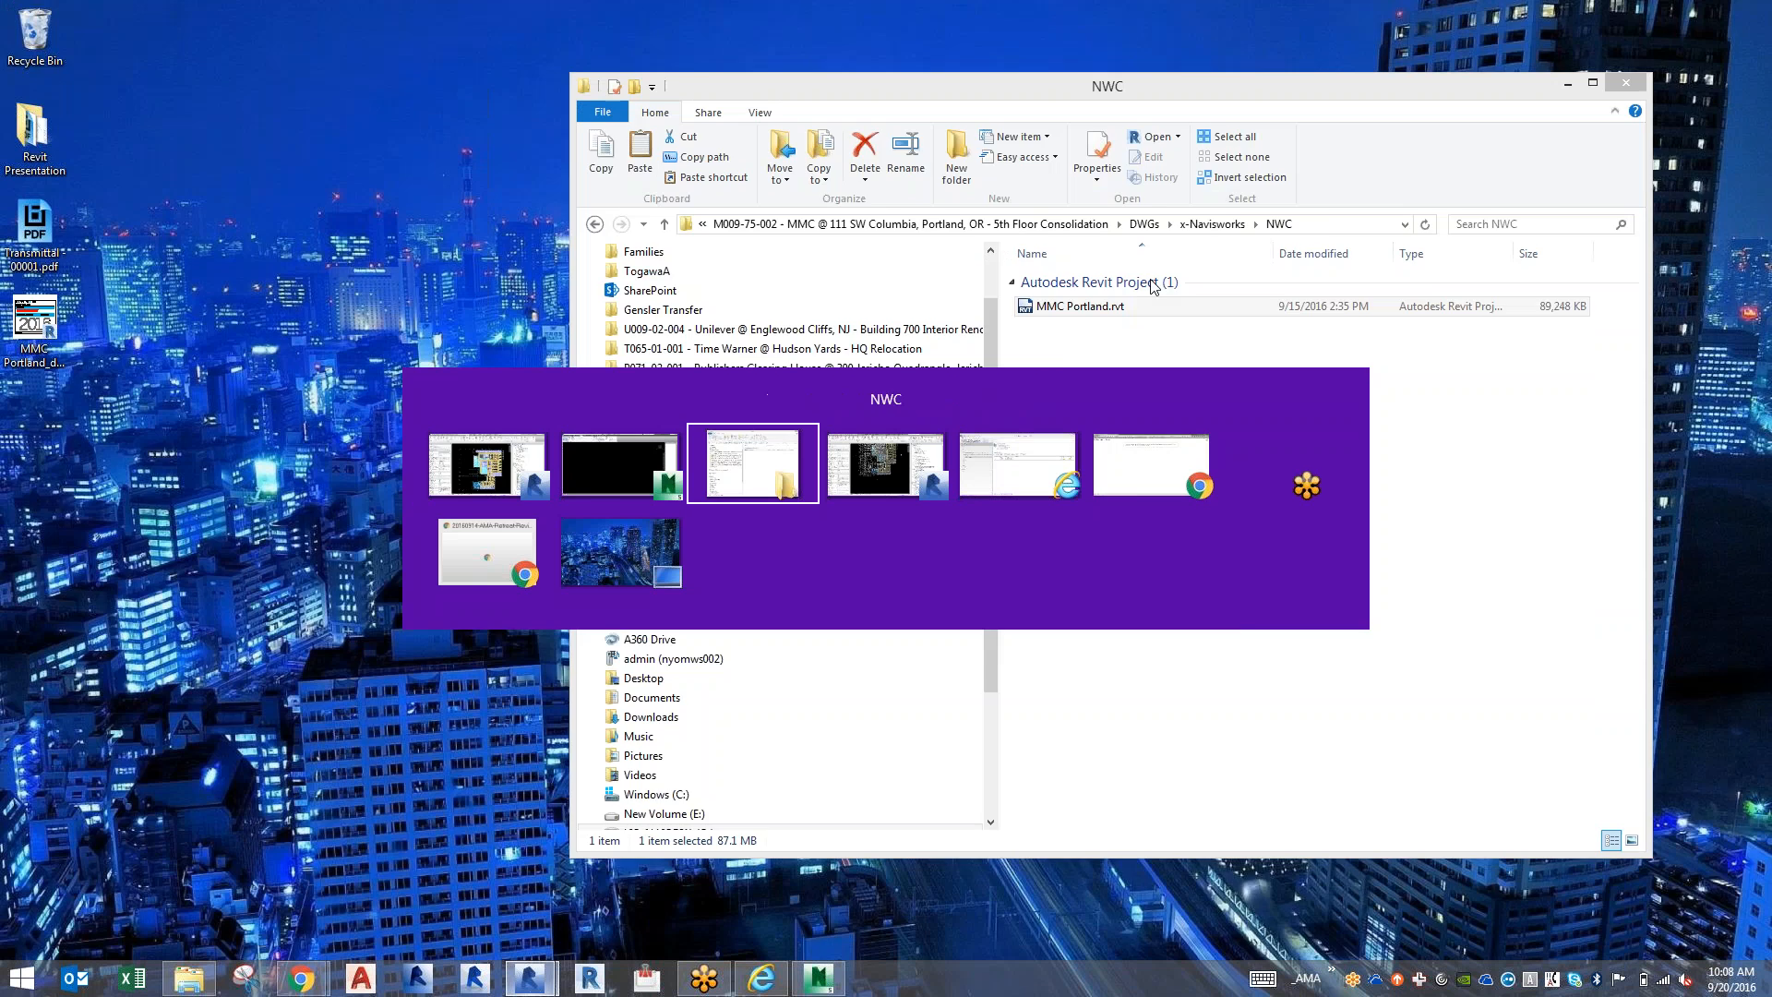
key(alt+Tab)
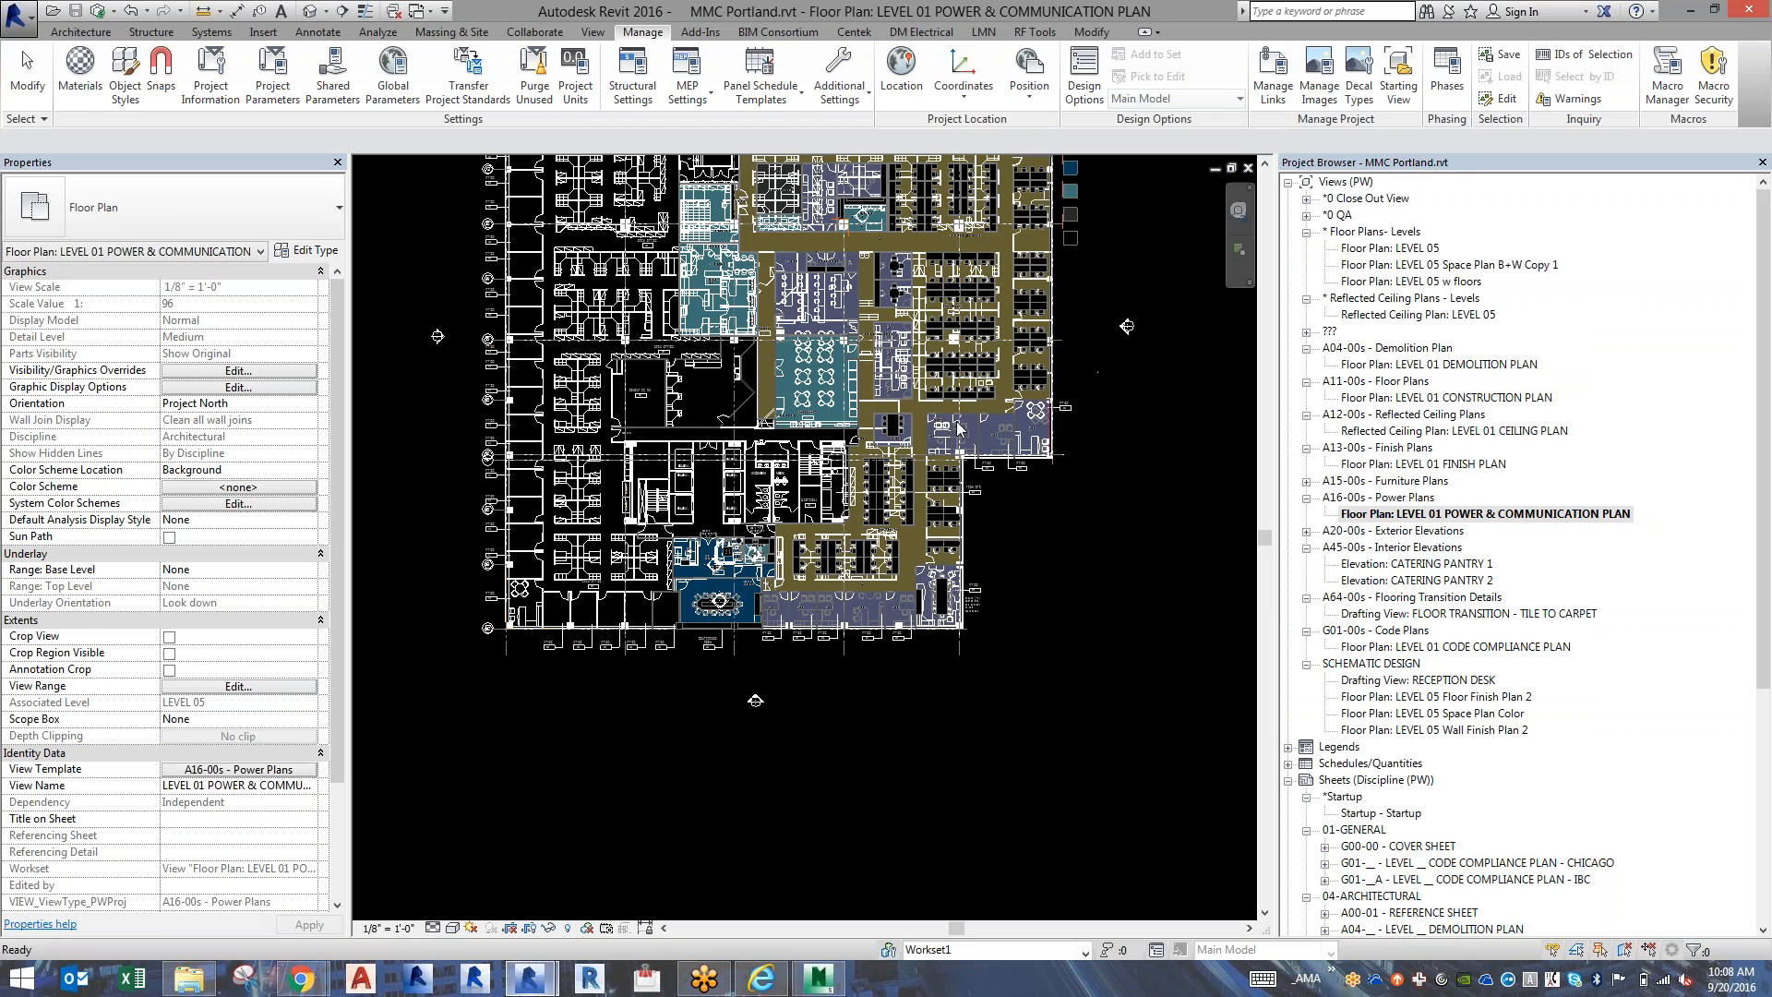
key(alt+Tab)
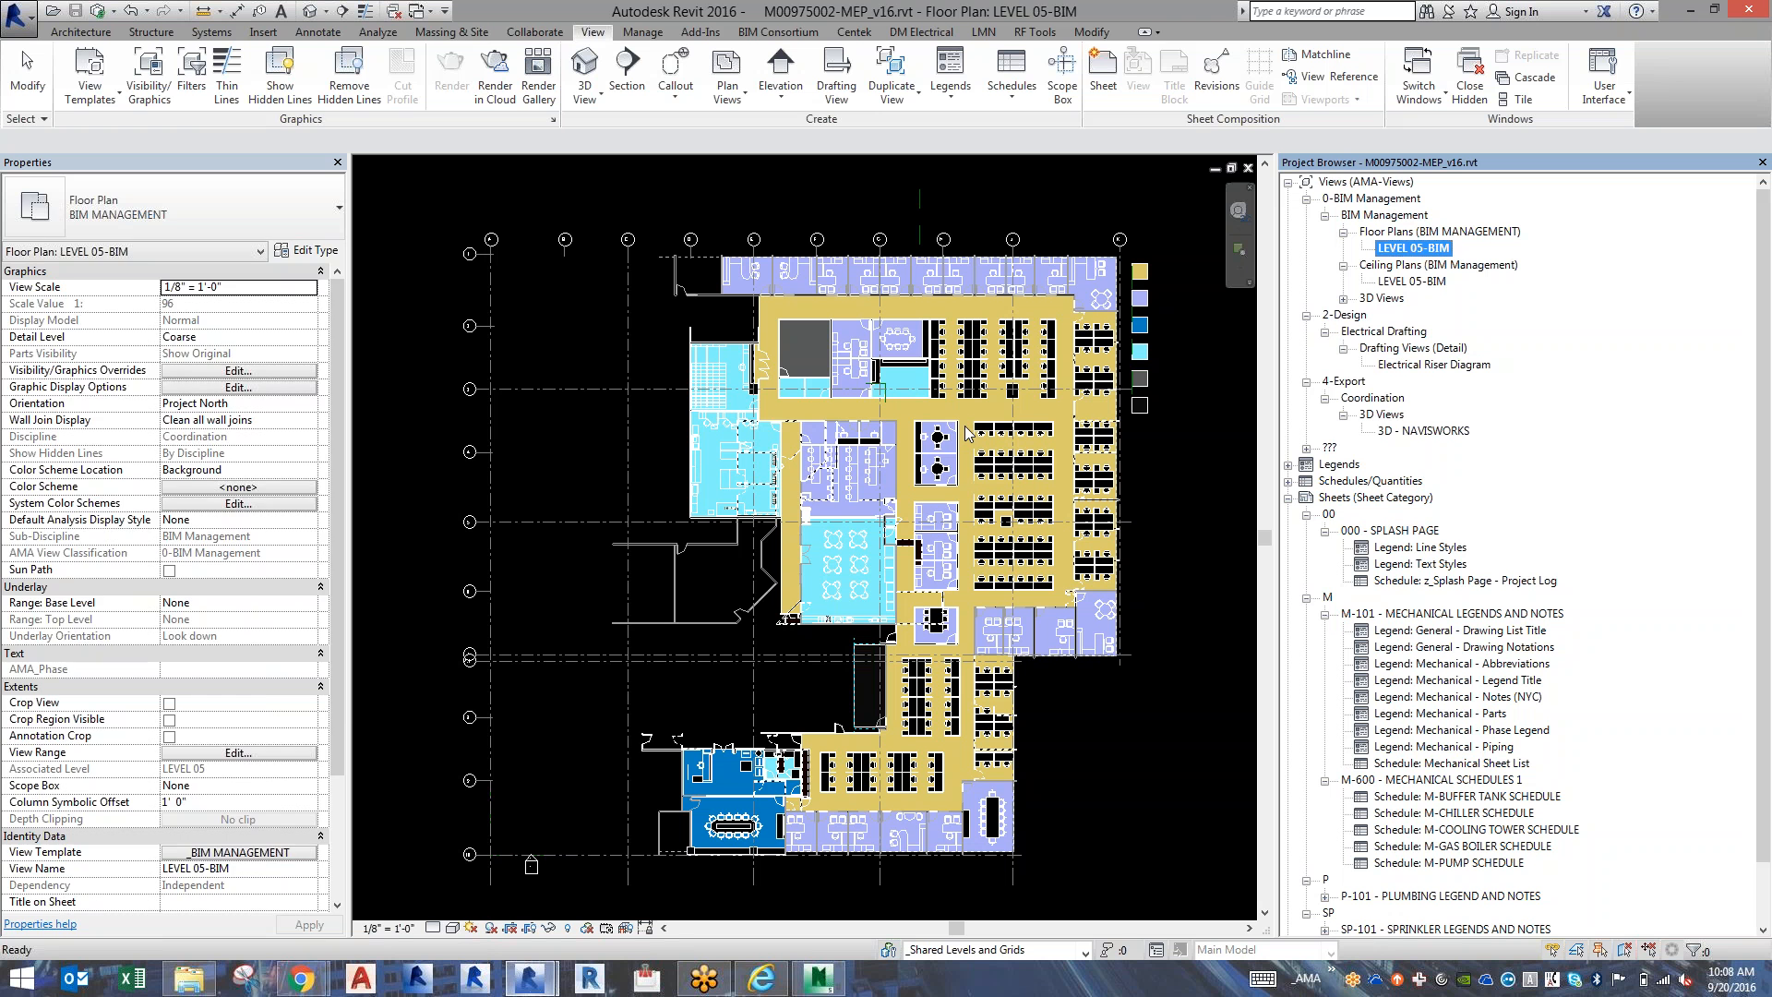
Display the MMC Portland.rvt link in the LEVEL 05-BIM floor plan by linked view, using Floor Plan: LEVEL 01 CONSTRUCTION PLAN.
key(v)
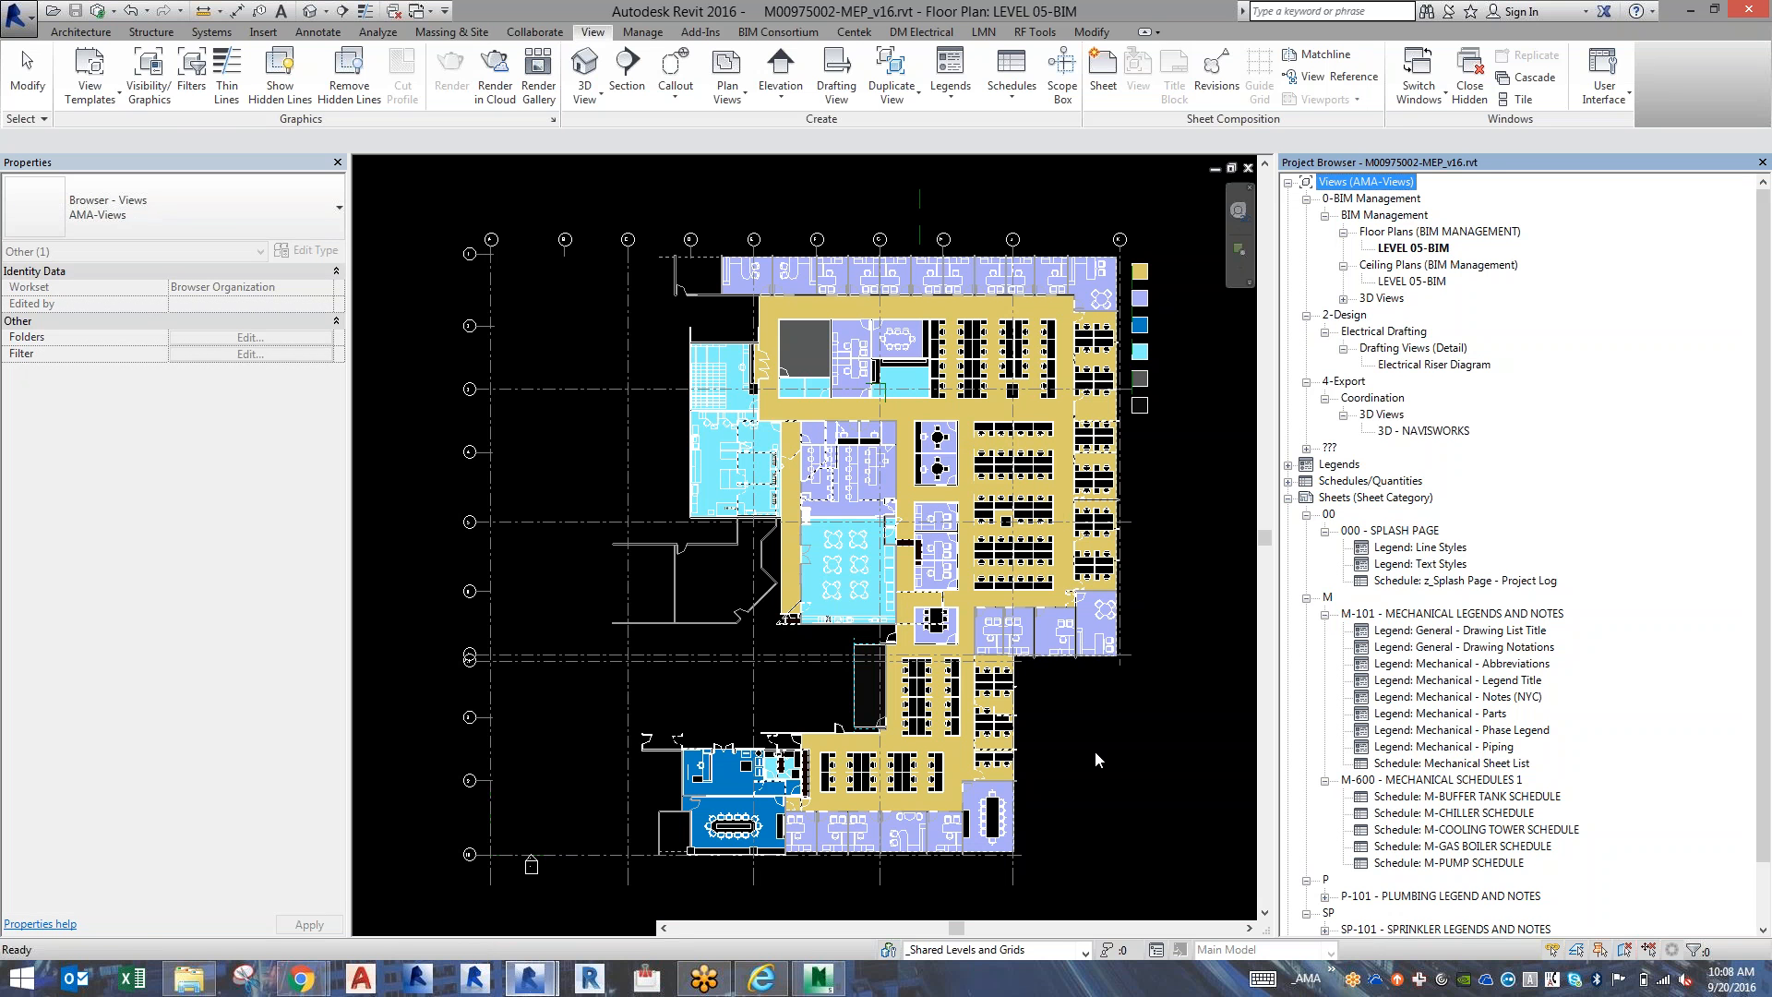
click(1094, 751)
key(v)
key(g)
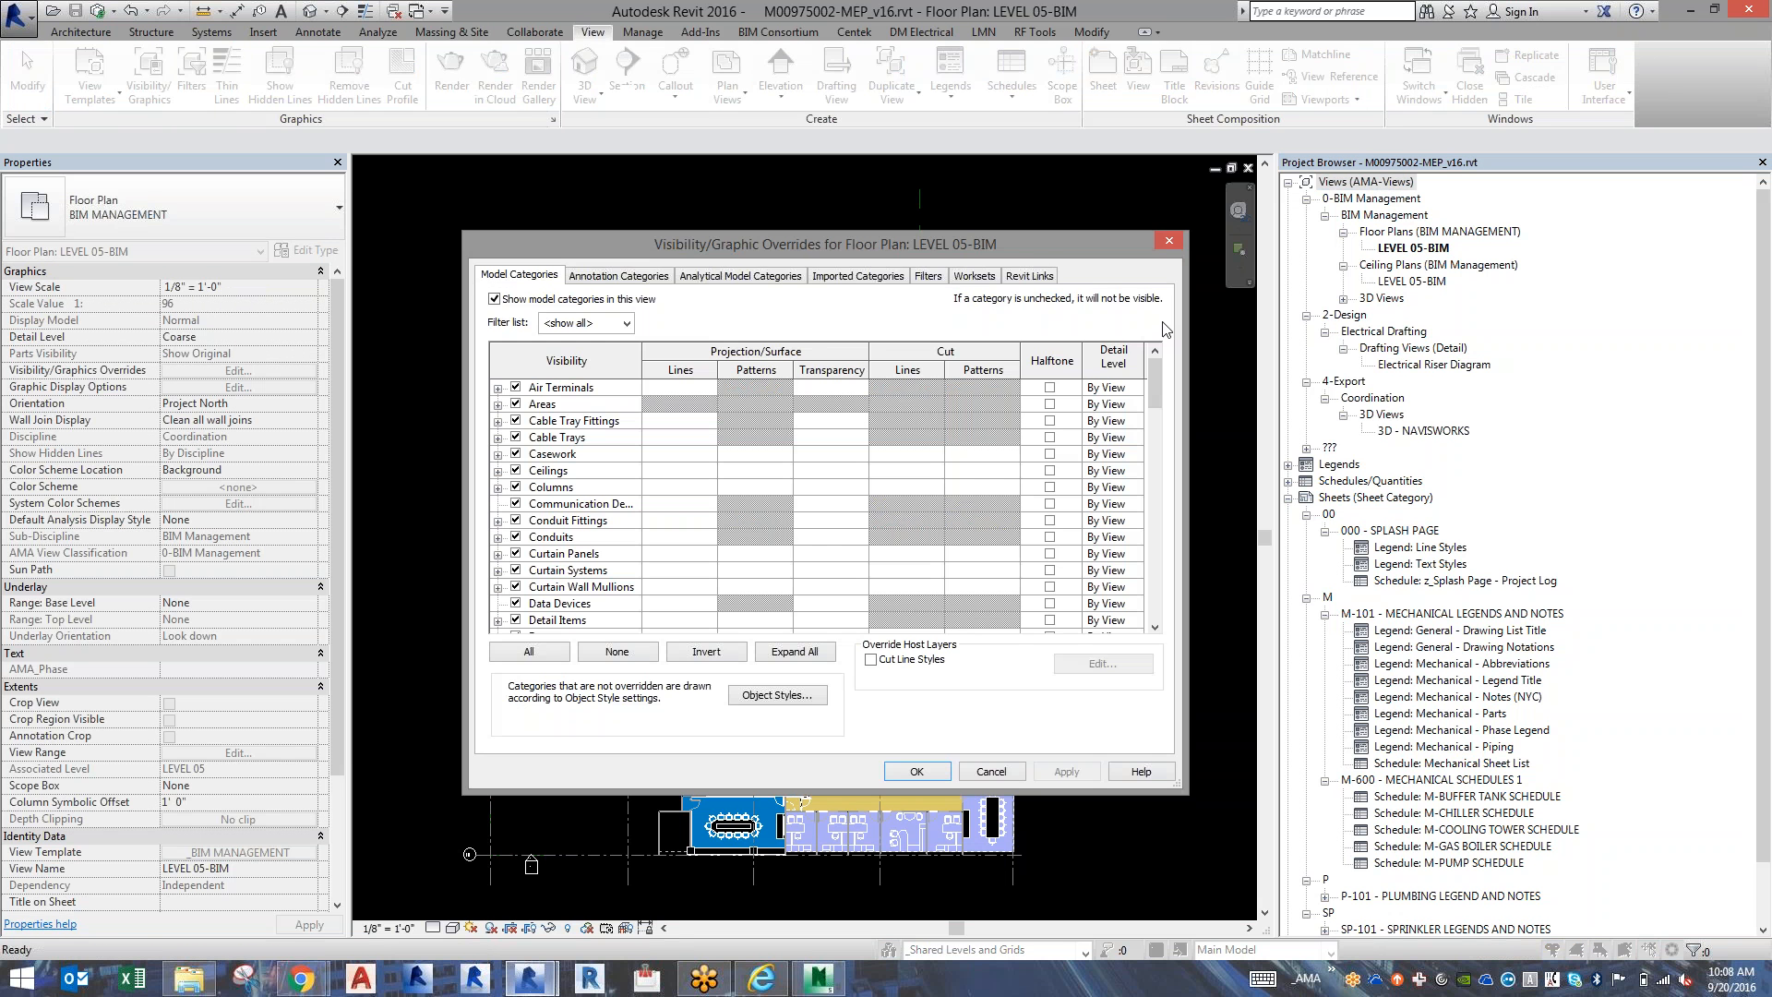
click(1030, 275)
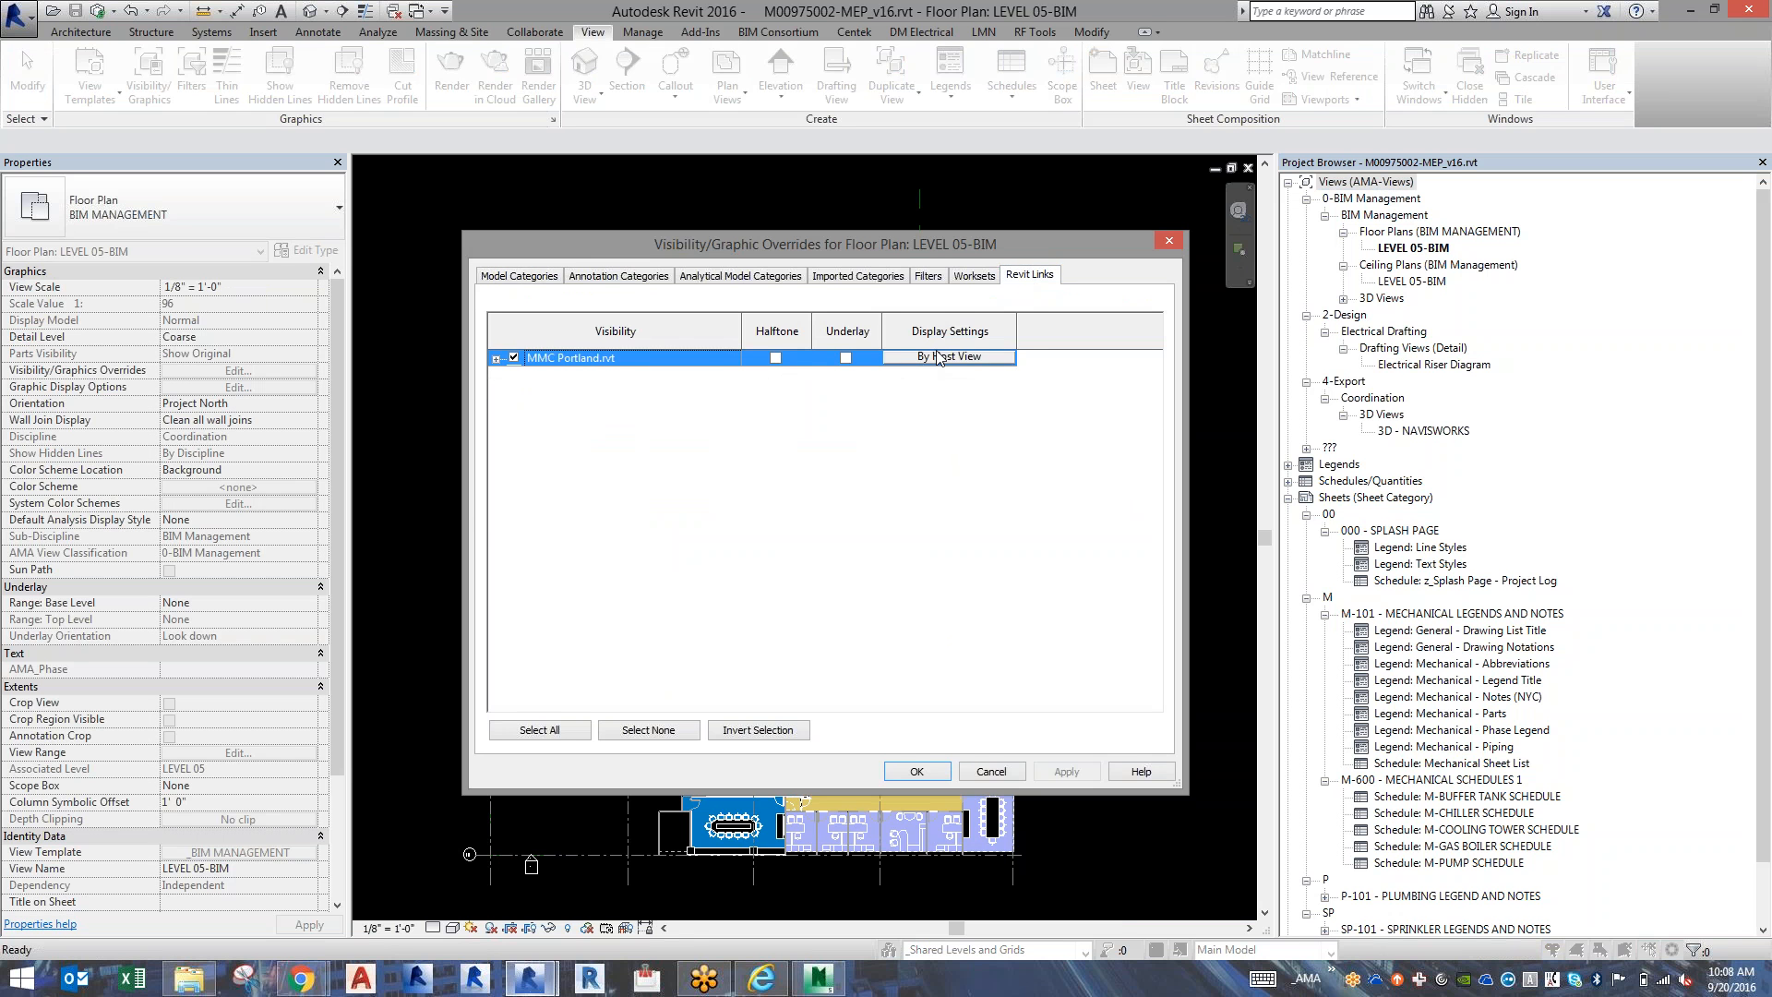
click(937, 356)
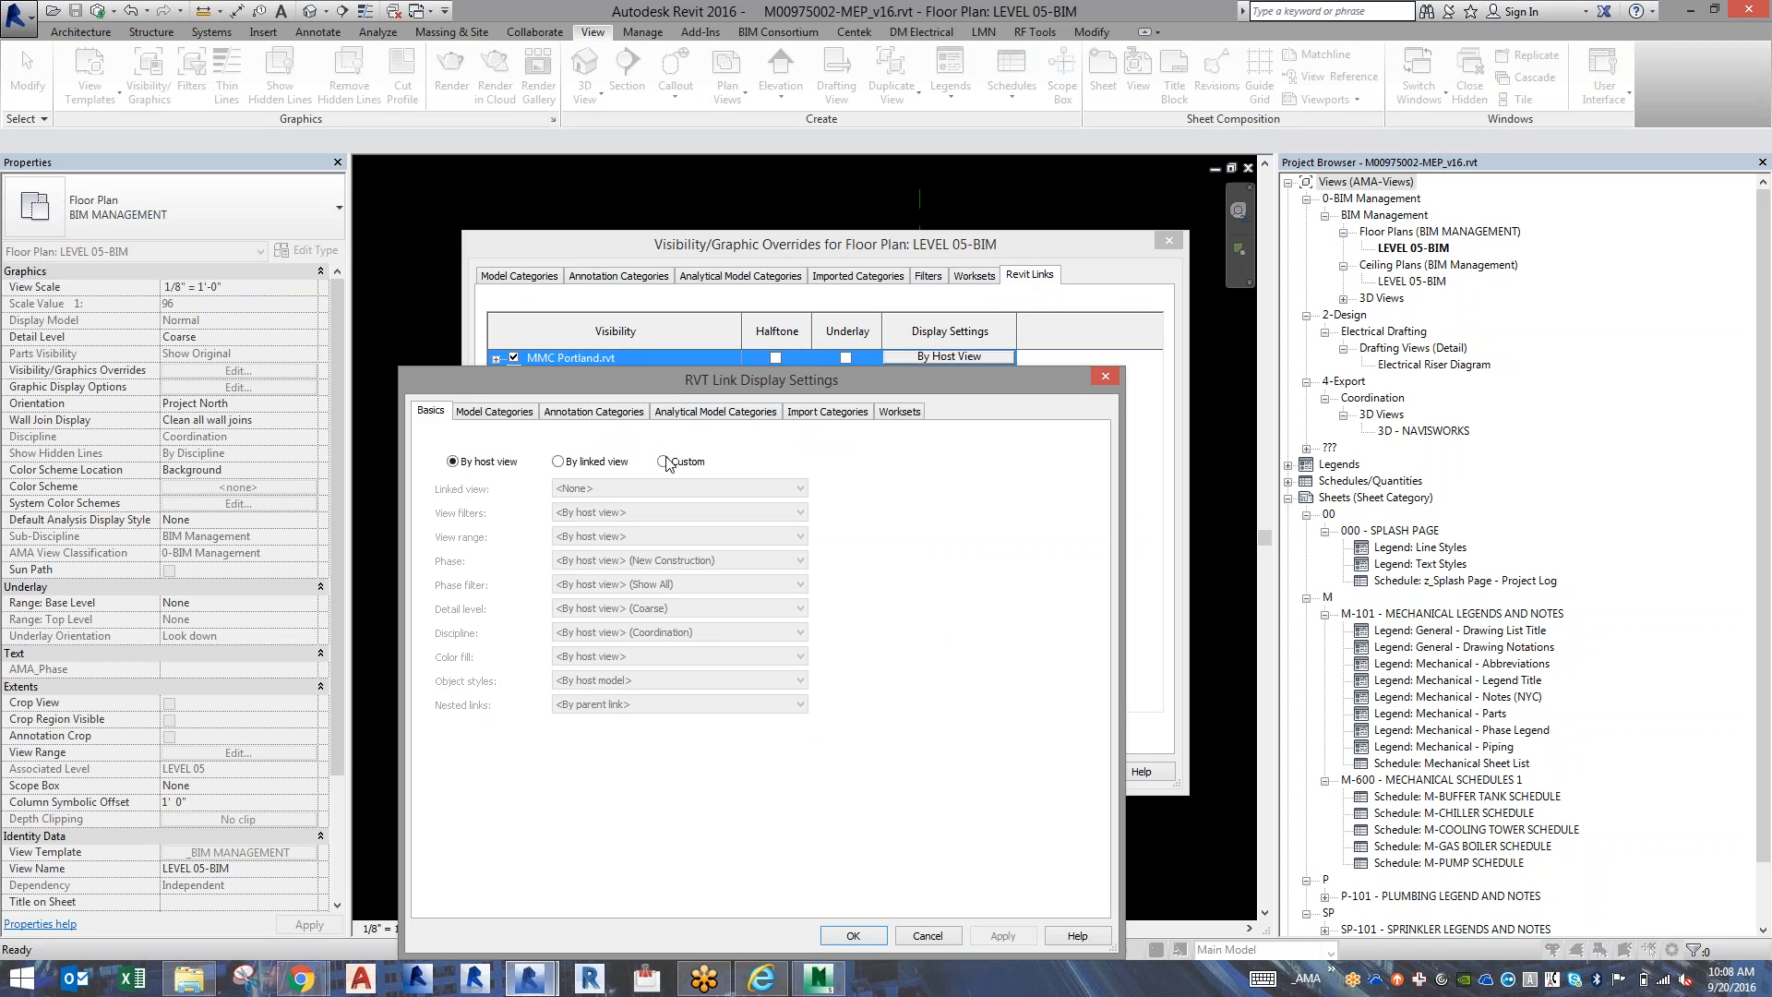
click(604, 464)
click(625, 488)
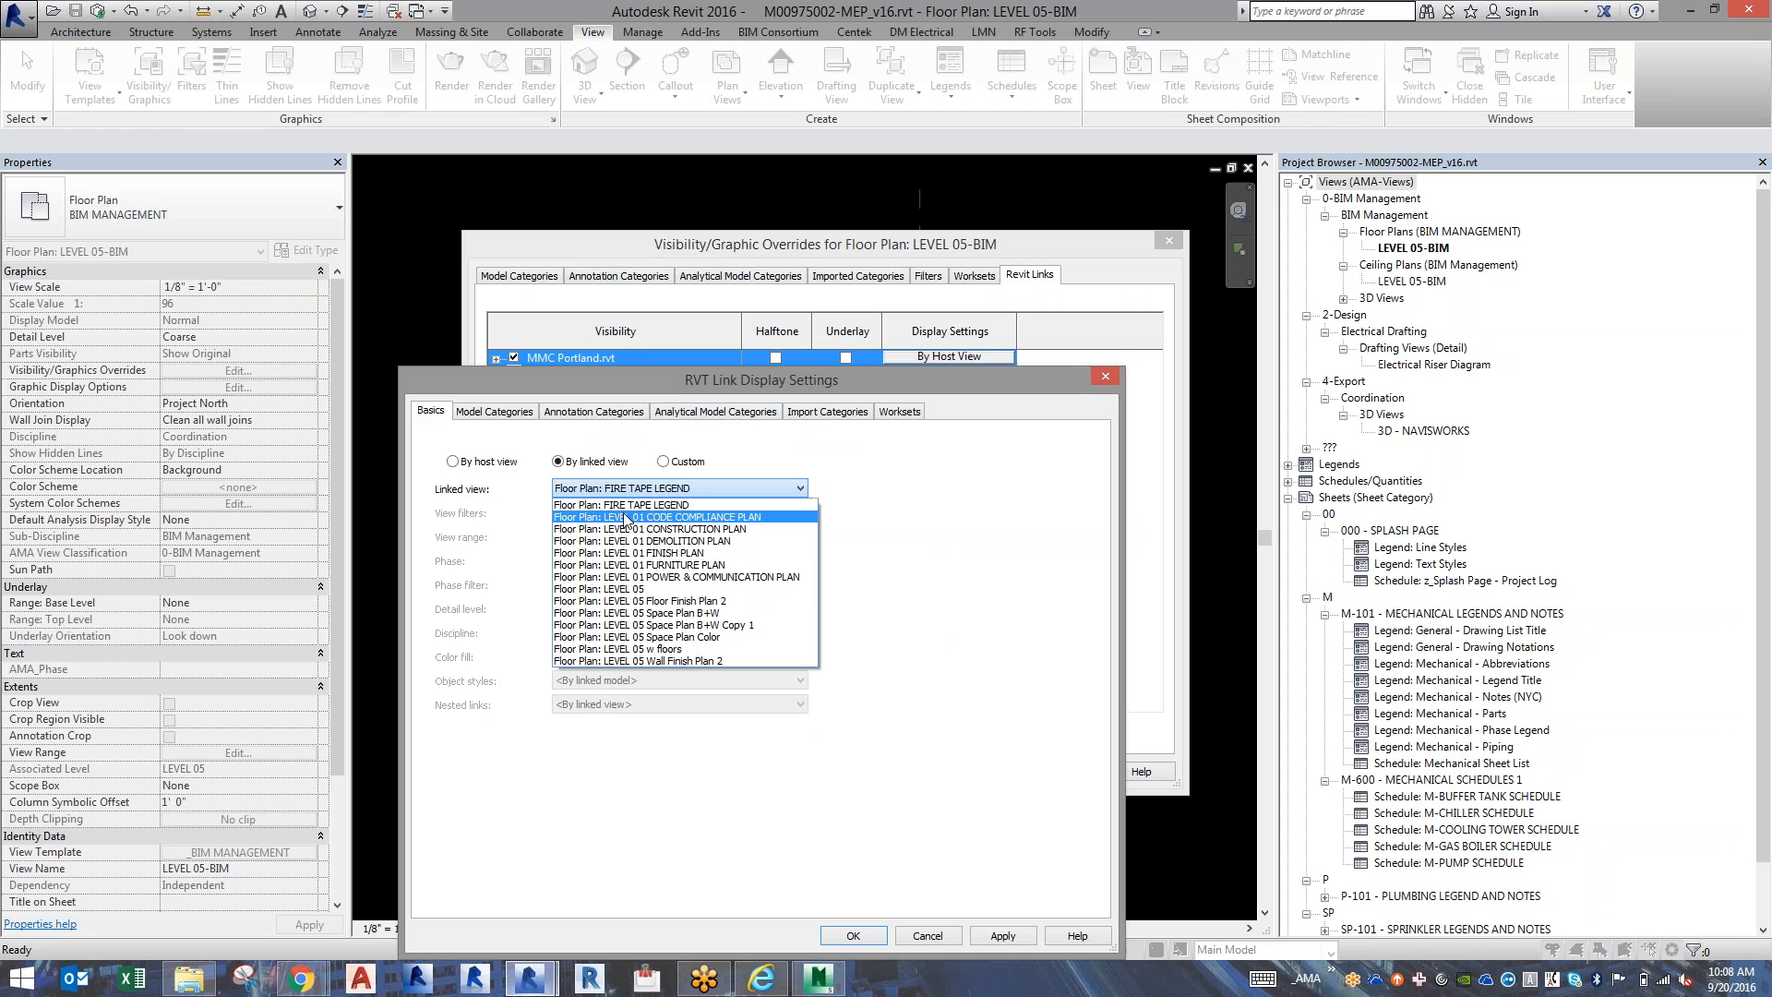
click(626, 529)
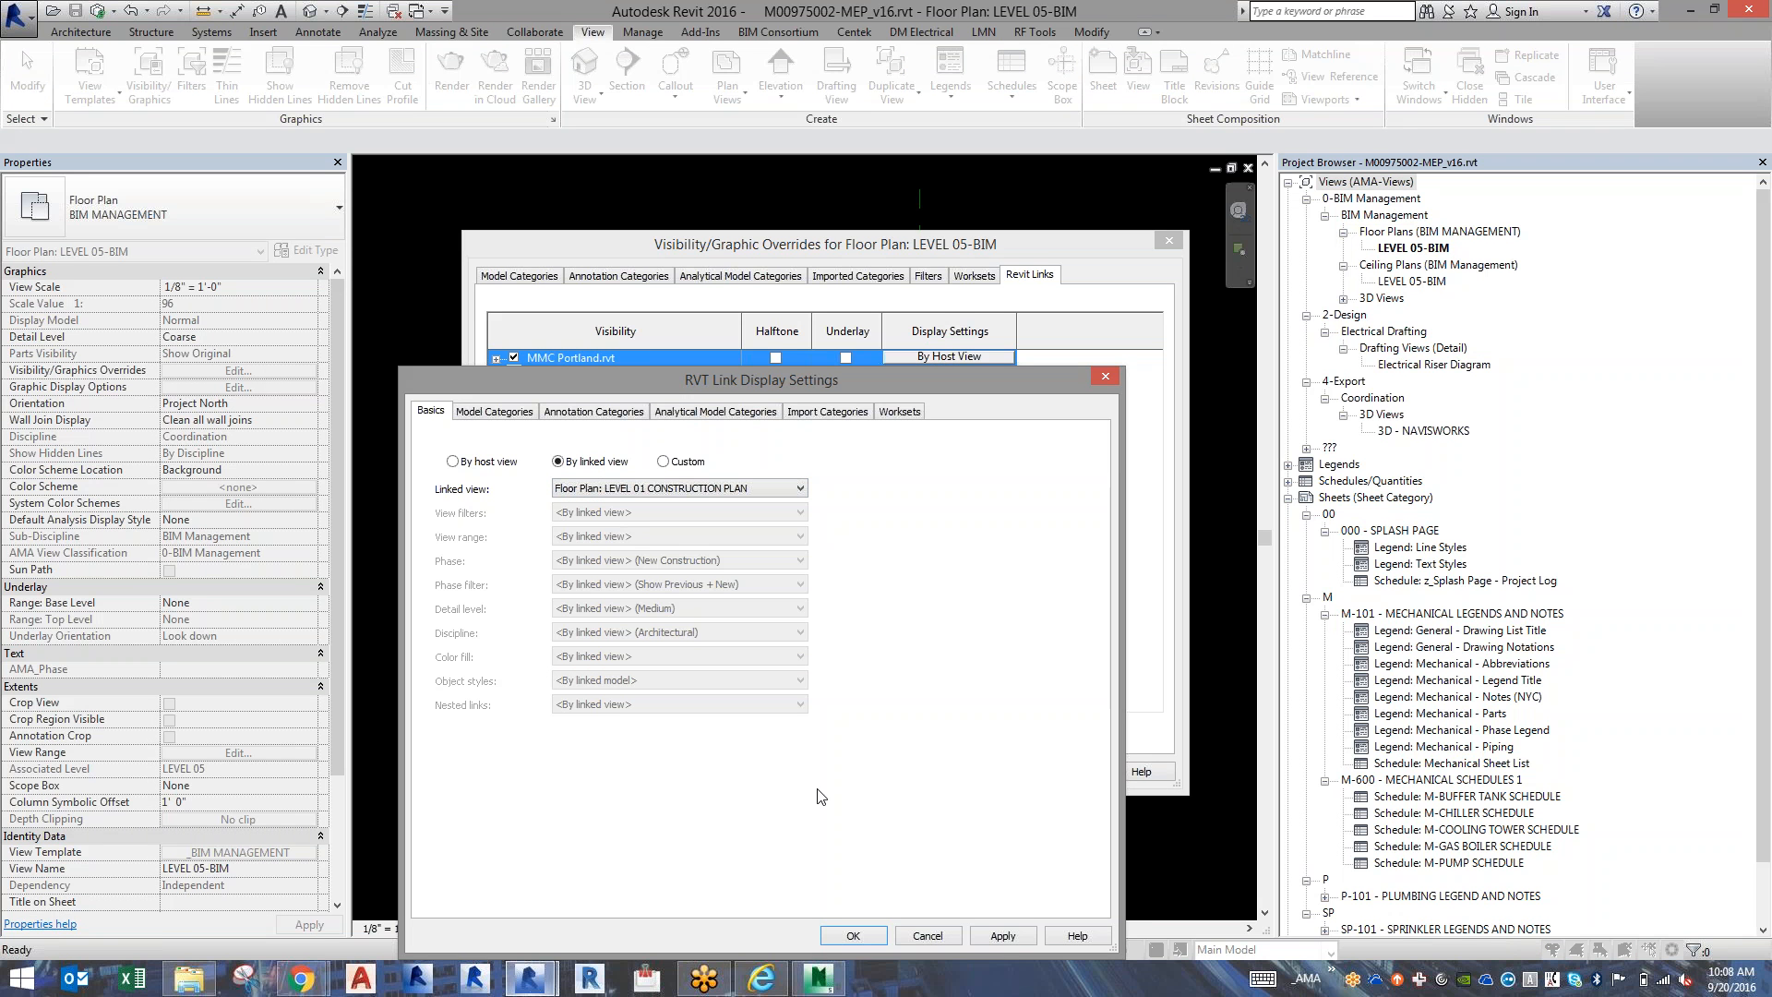
click(851, 937)
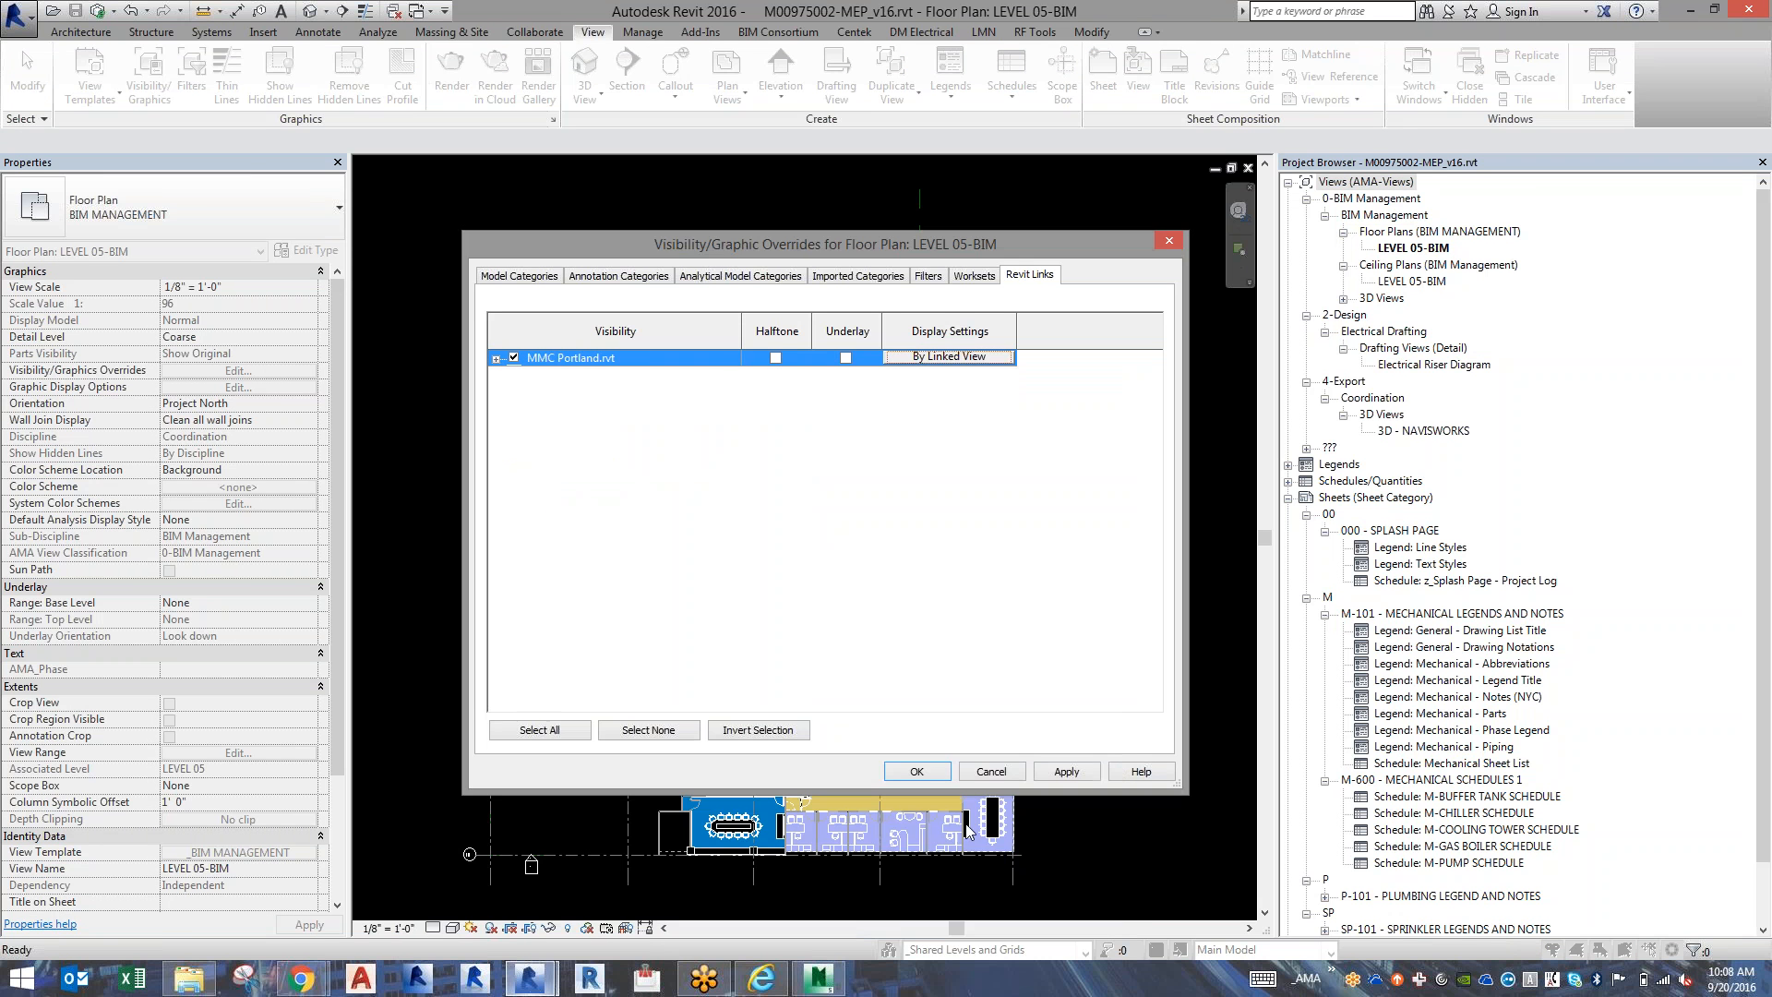
click(916, 771)
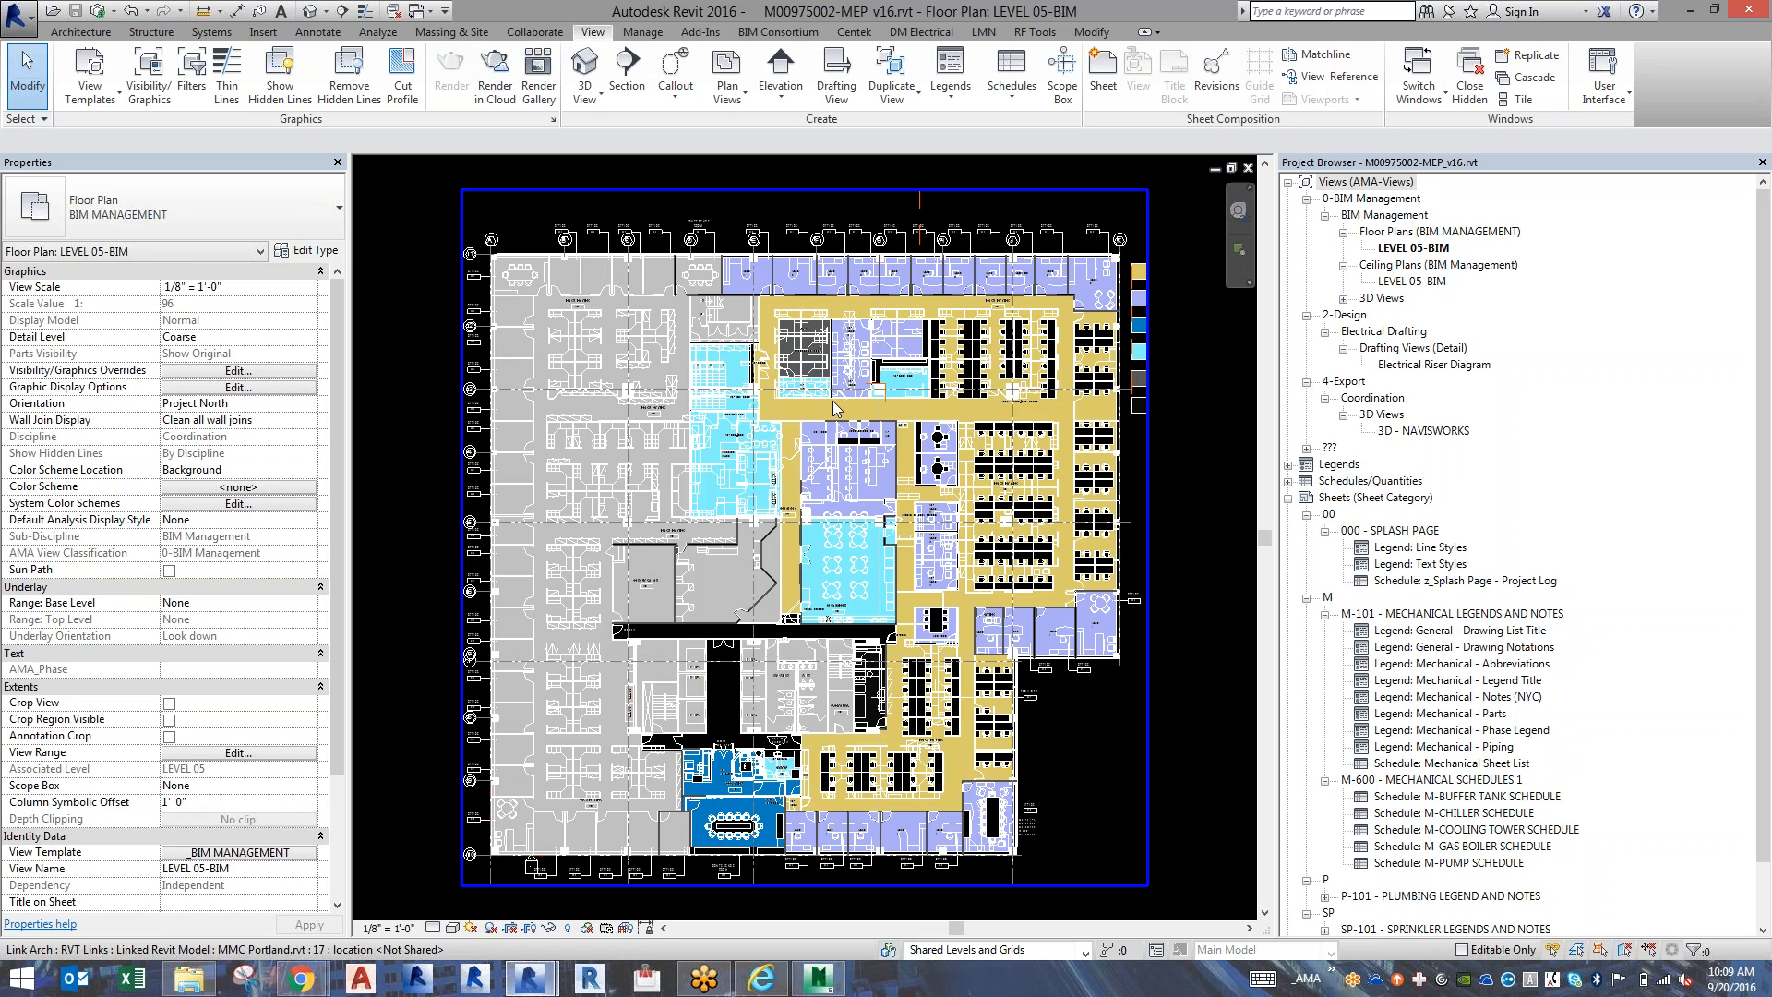
scroll(832, 401, down, 2)
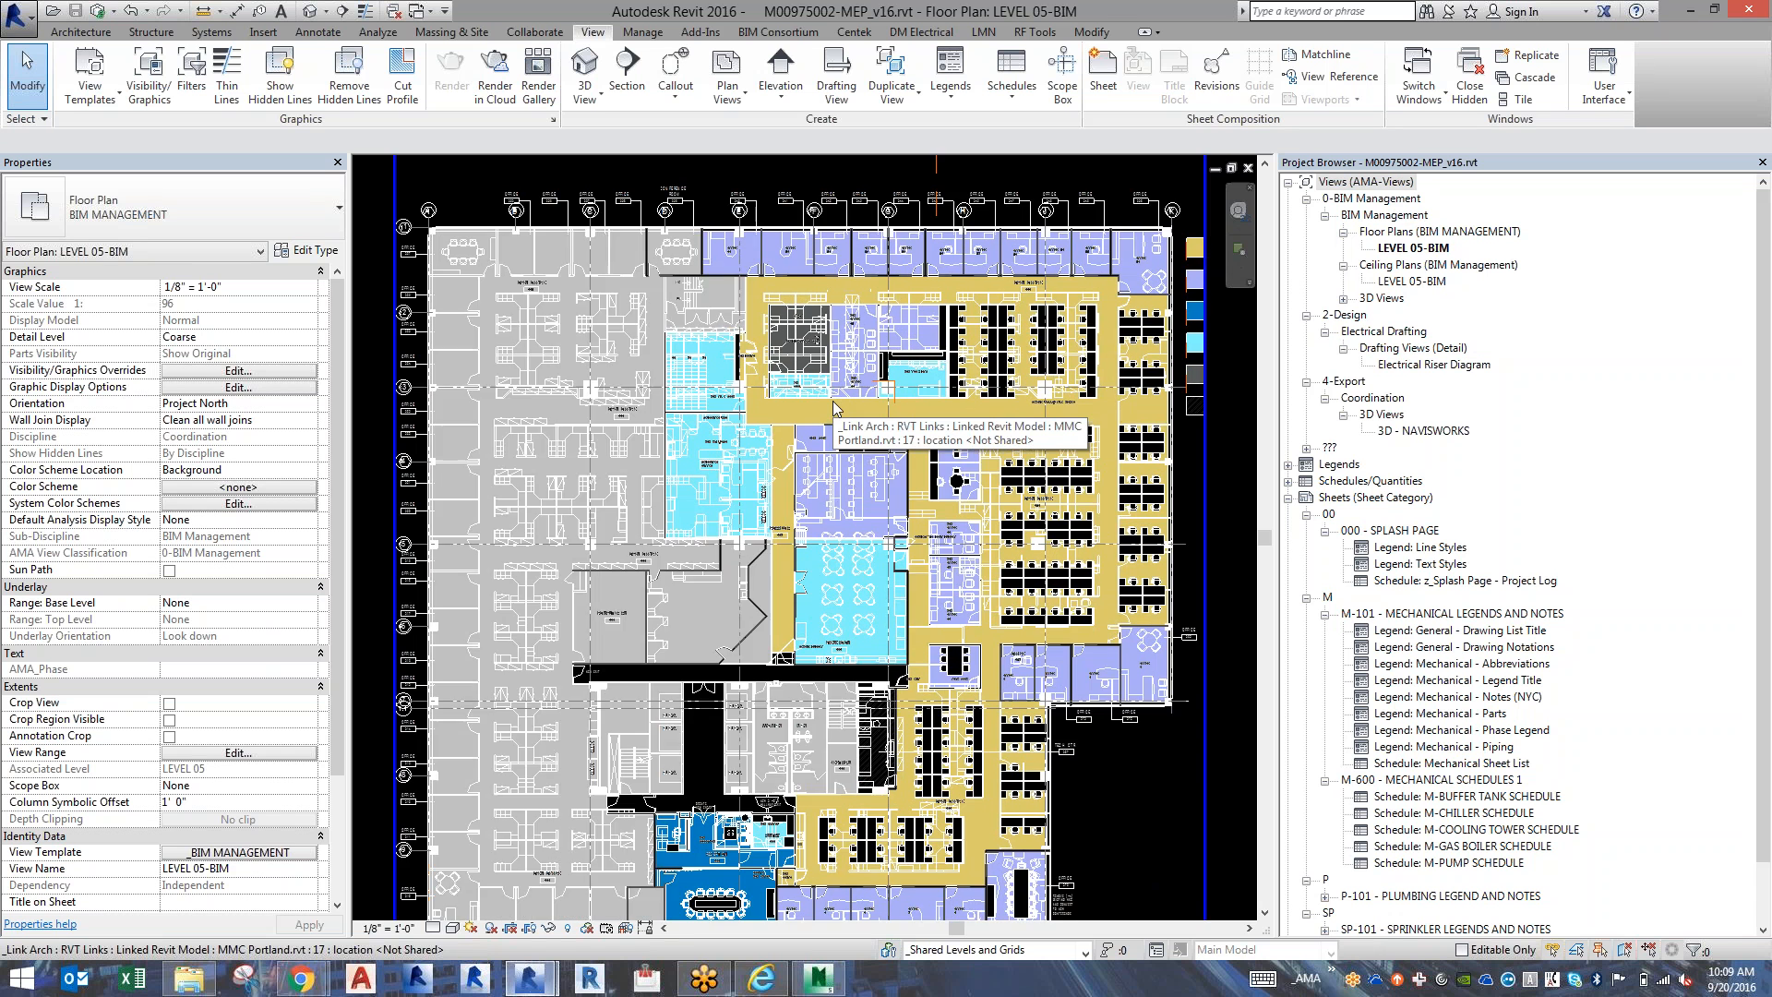
scroll(833, 400, up, 4)
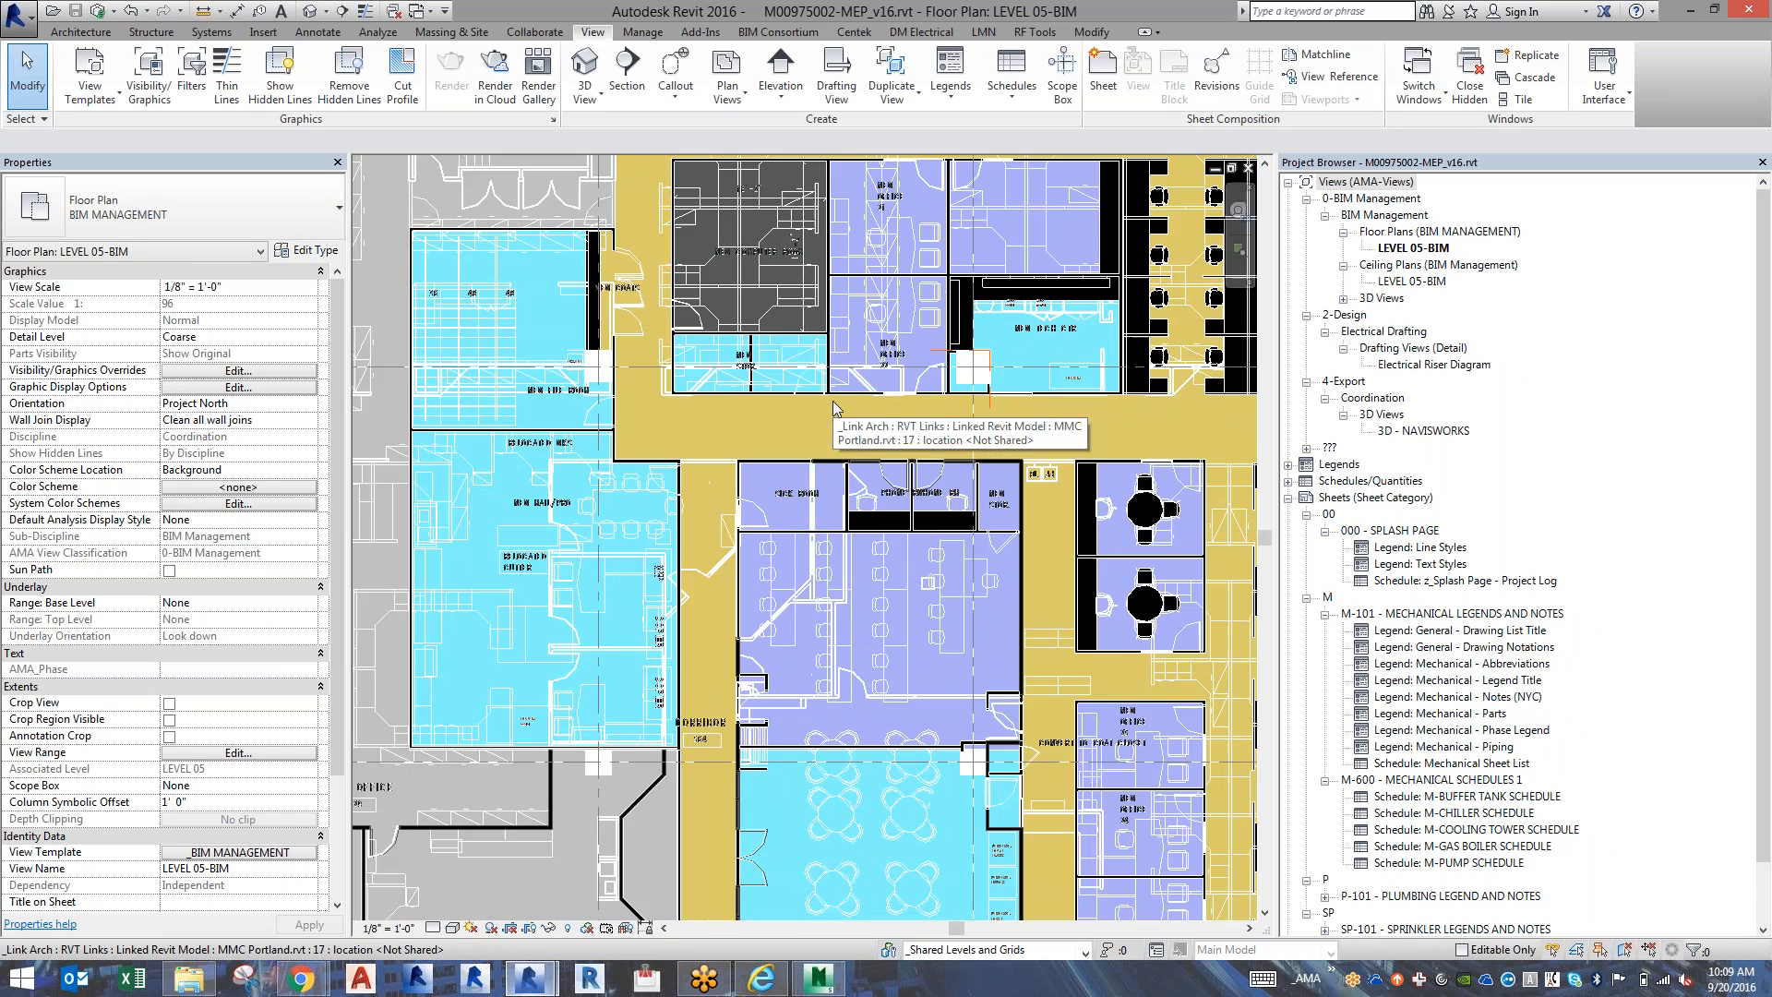
Switch the MMC Portland.rvt link's display settings in the LEVEL 05-BIM floor plan to Custom, leaving color fill by linked view.
key(v)
key(v)
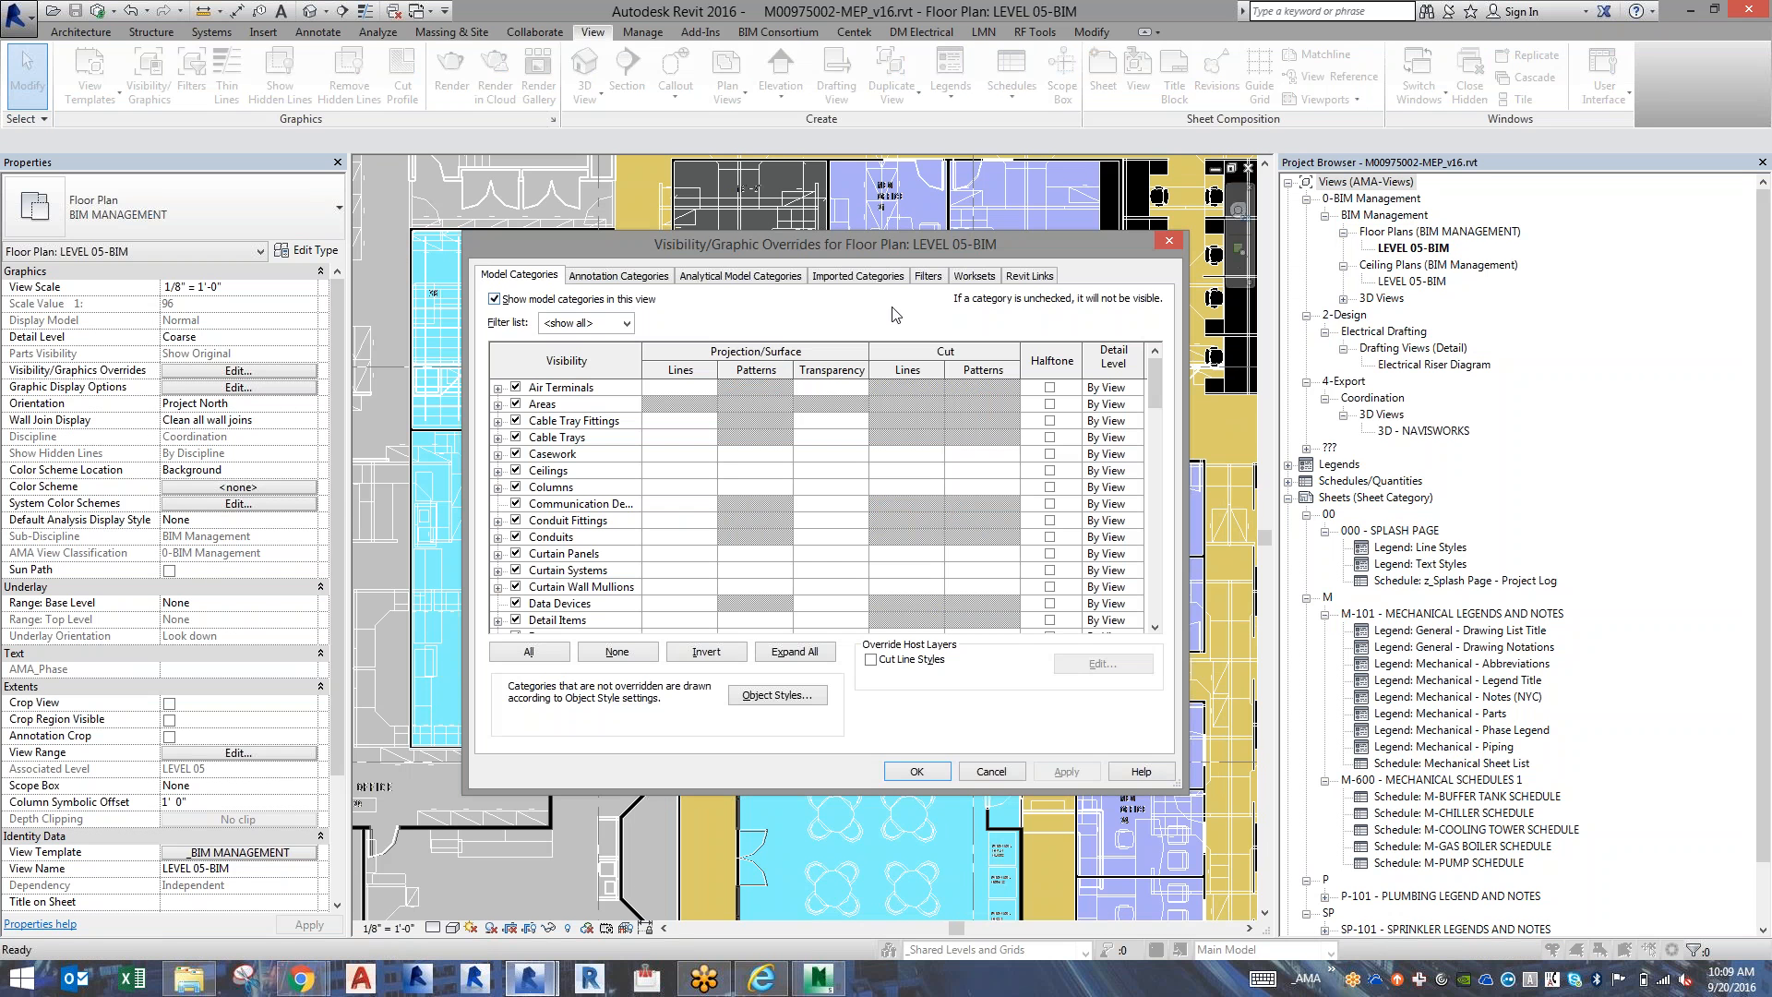
click(1031, 276)
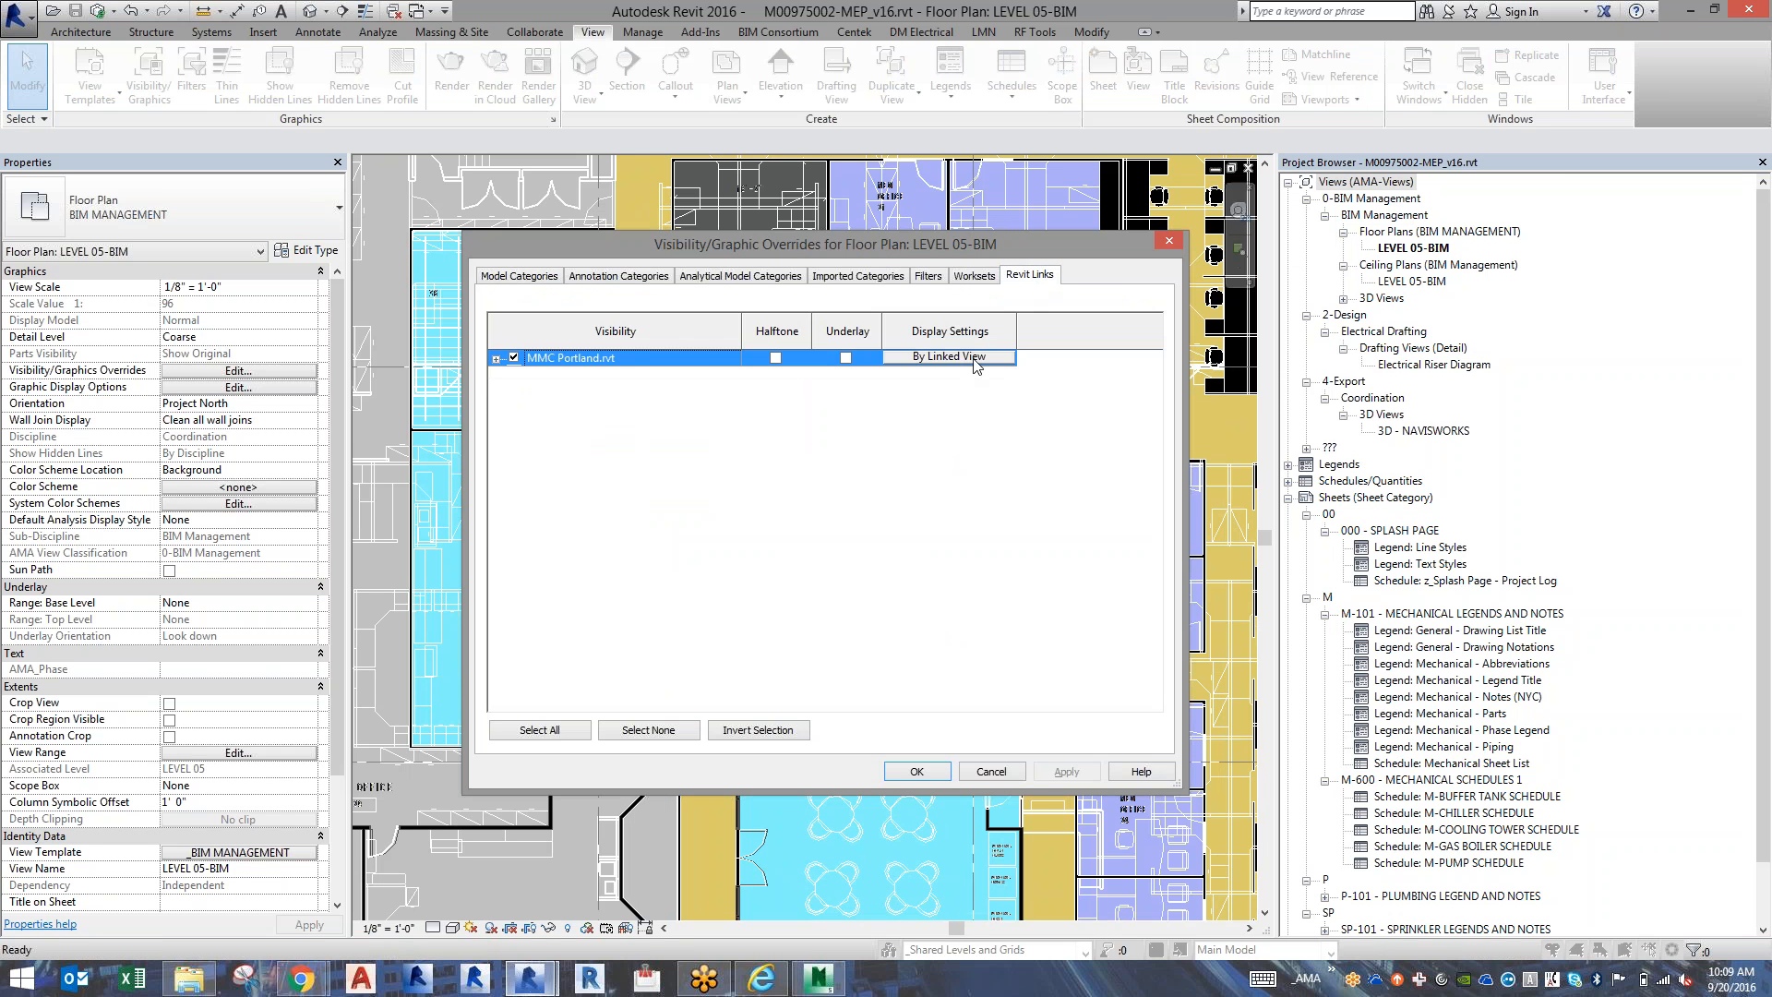
click(976, 360)
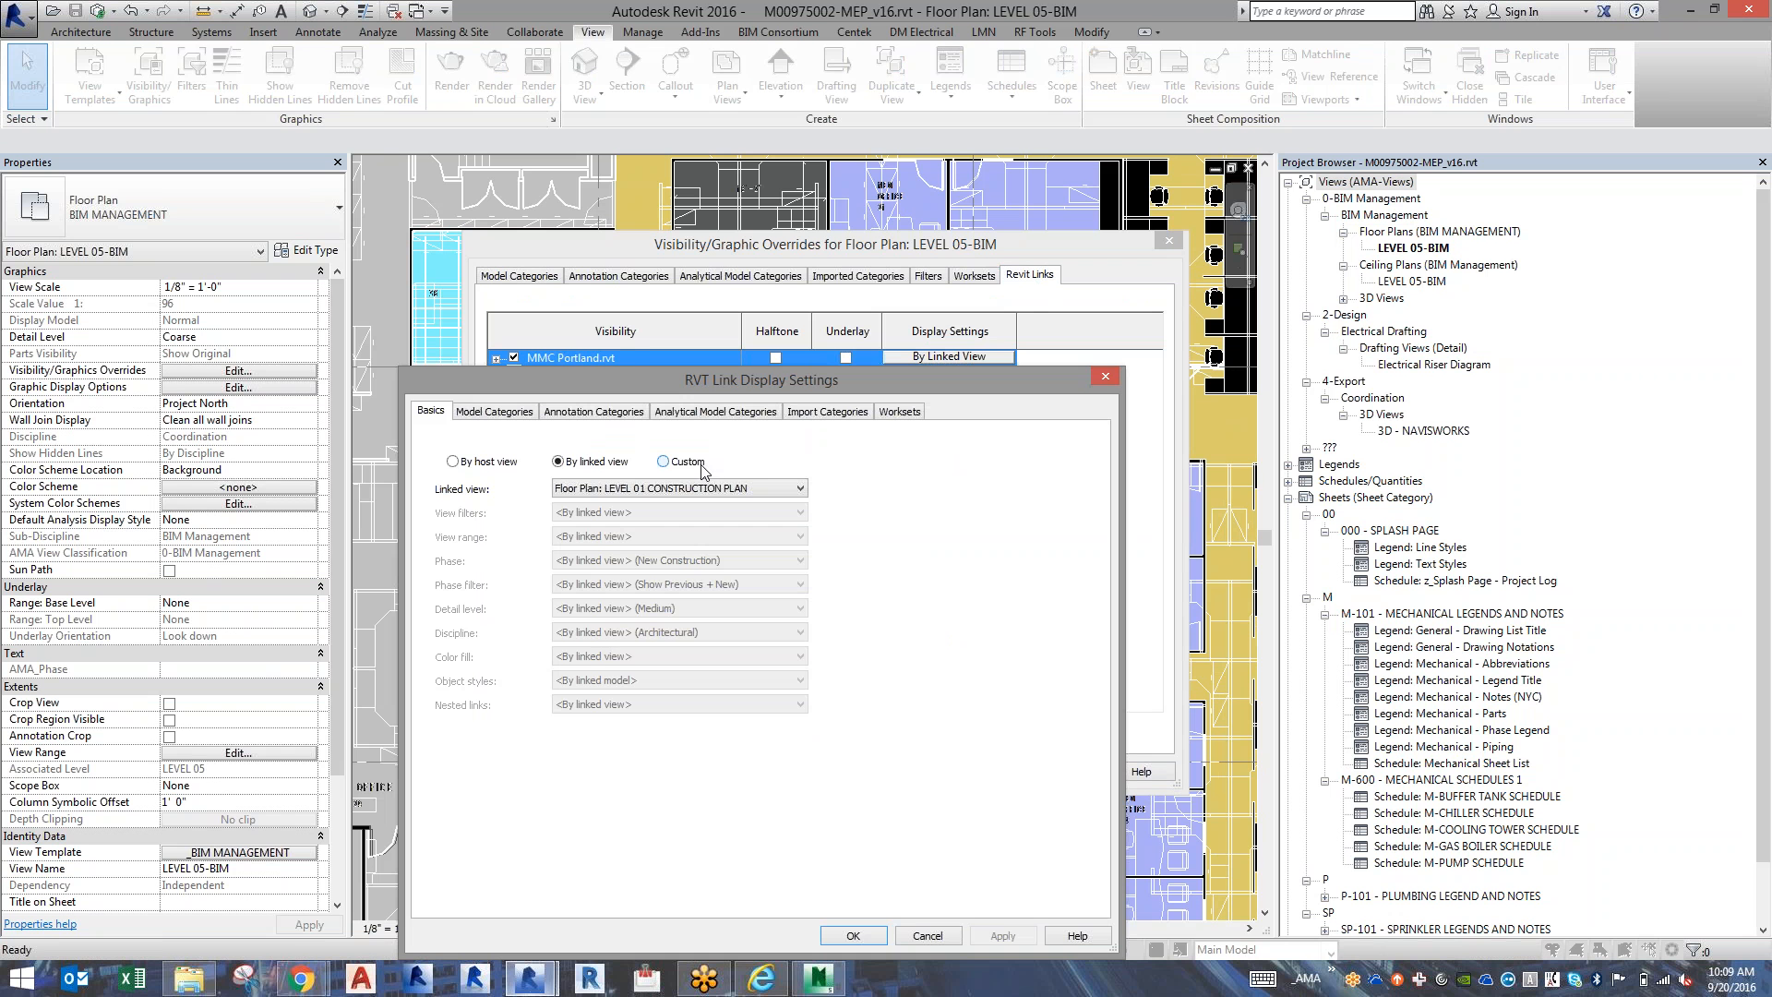
click(687, 463)
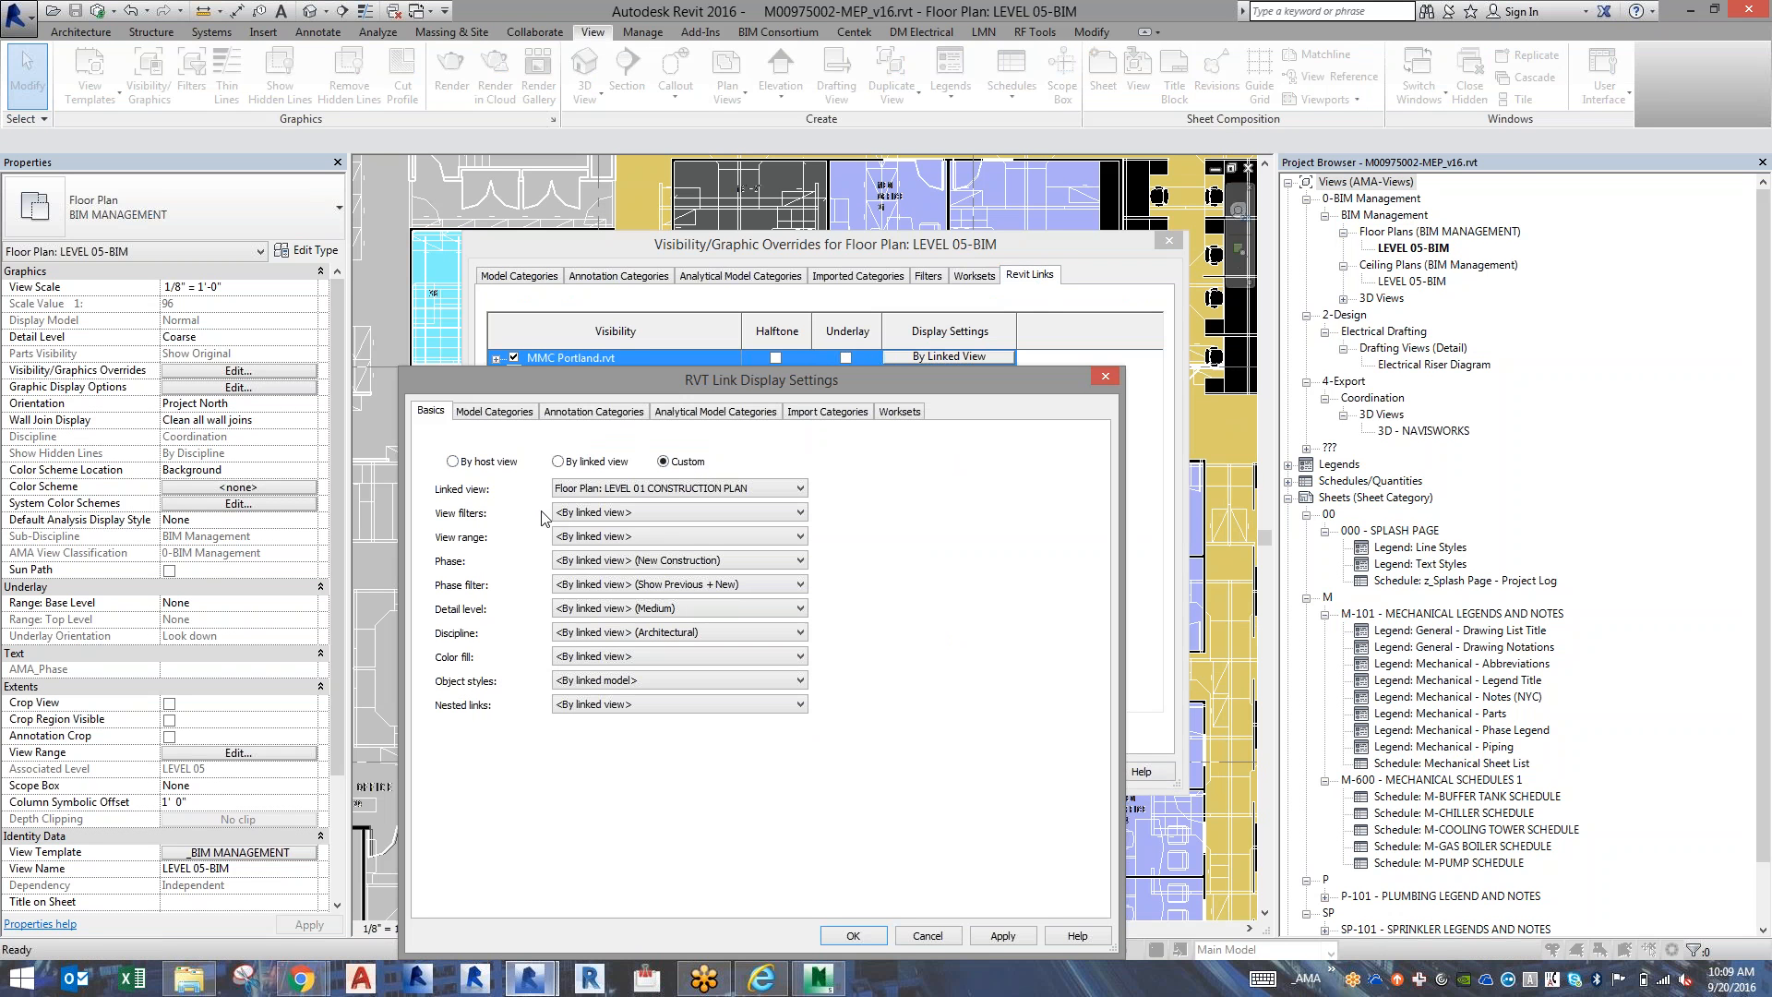
click(592, 658)
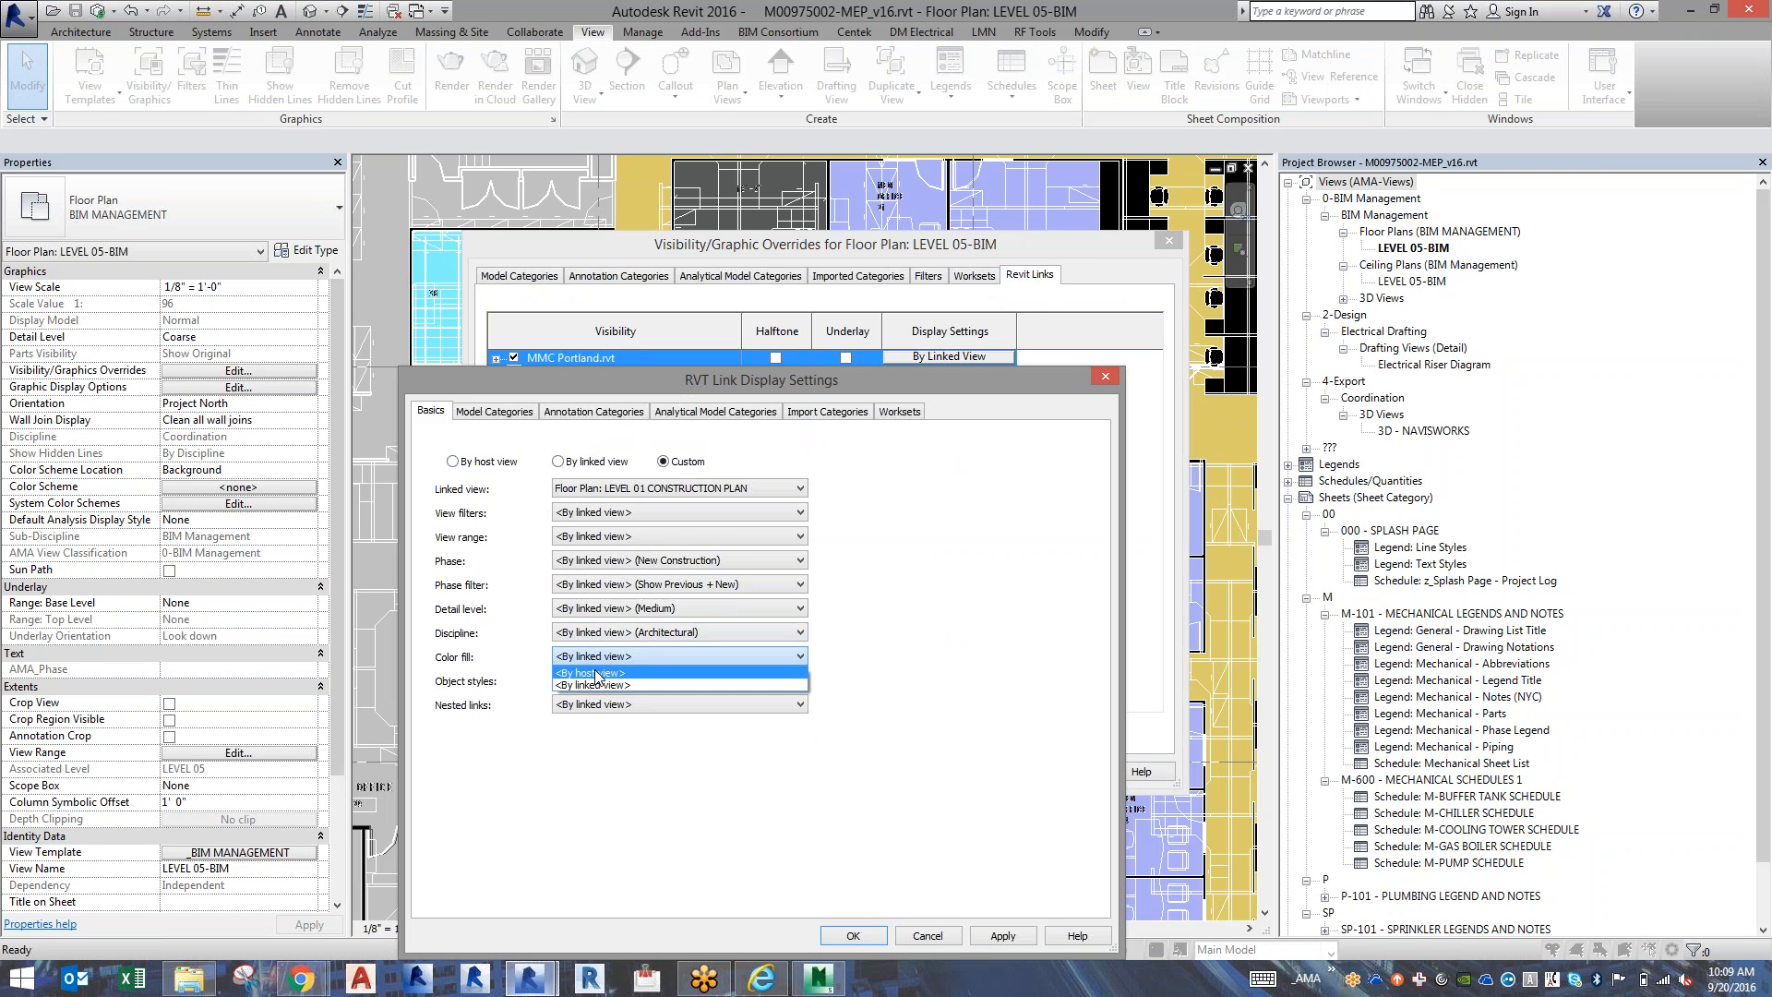
click(598, 685)
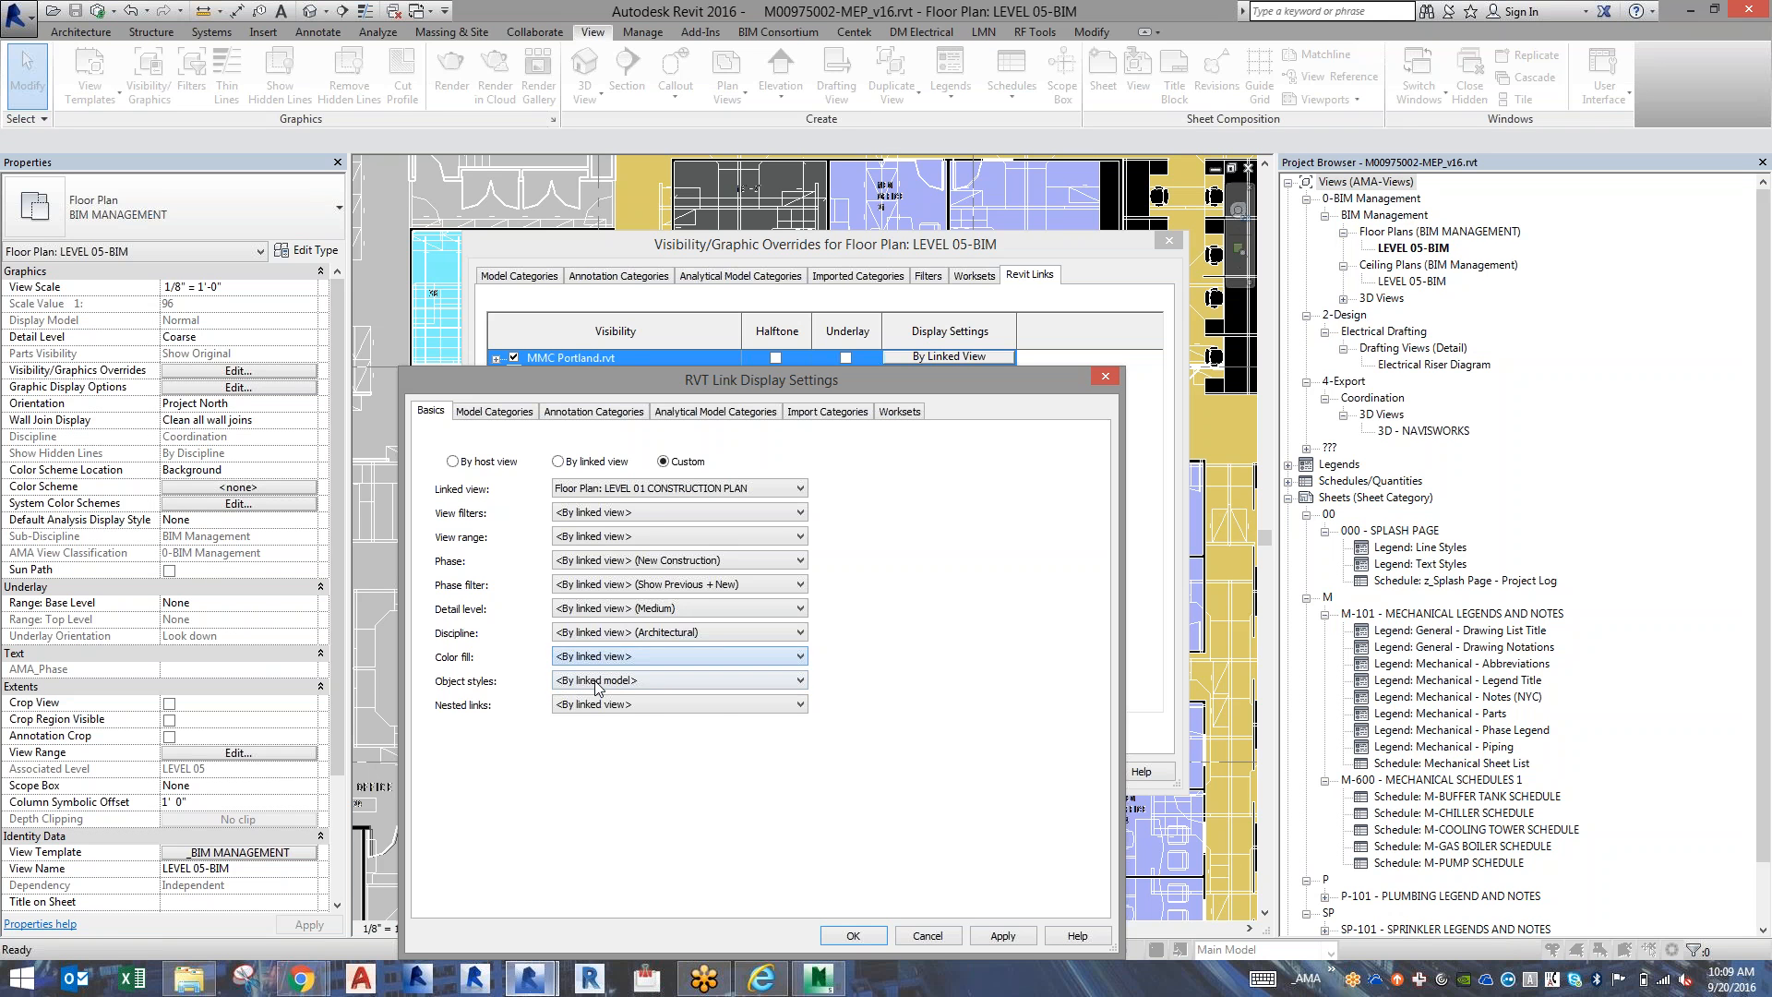
Set the link's annotation categories to Custom, turn off Color Fill Legends and accept the visibility overrides.
click(532, 414)
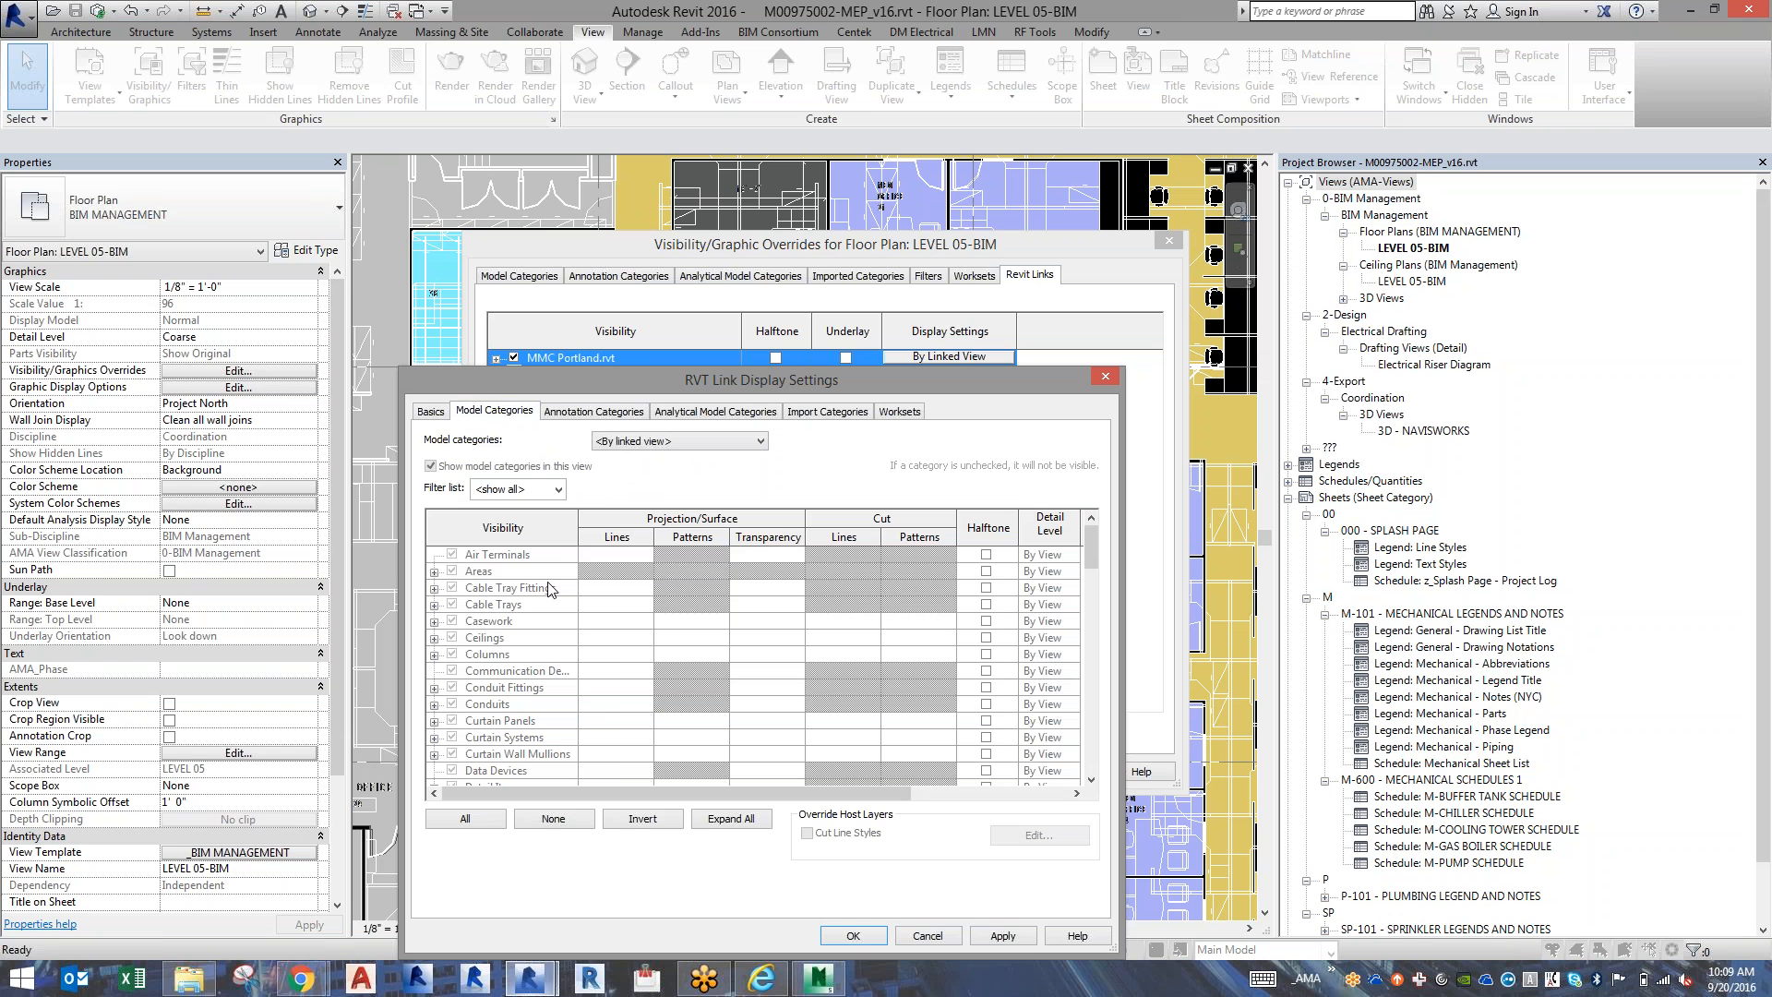
click(593, 412)
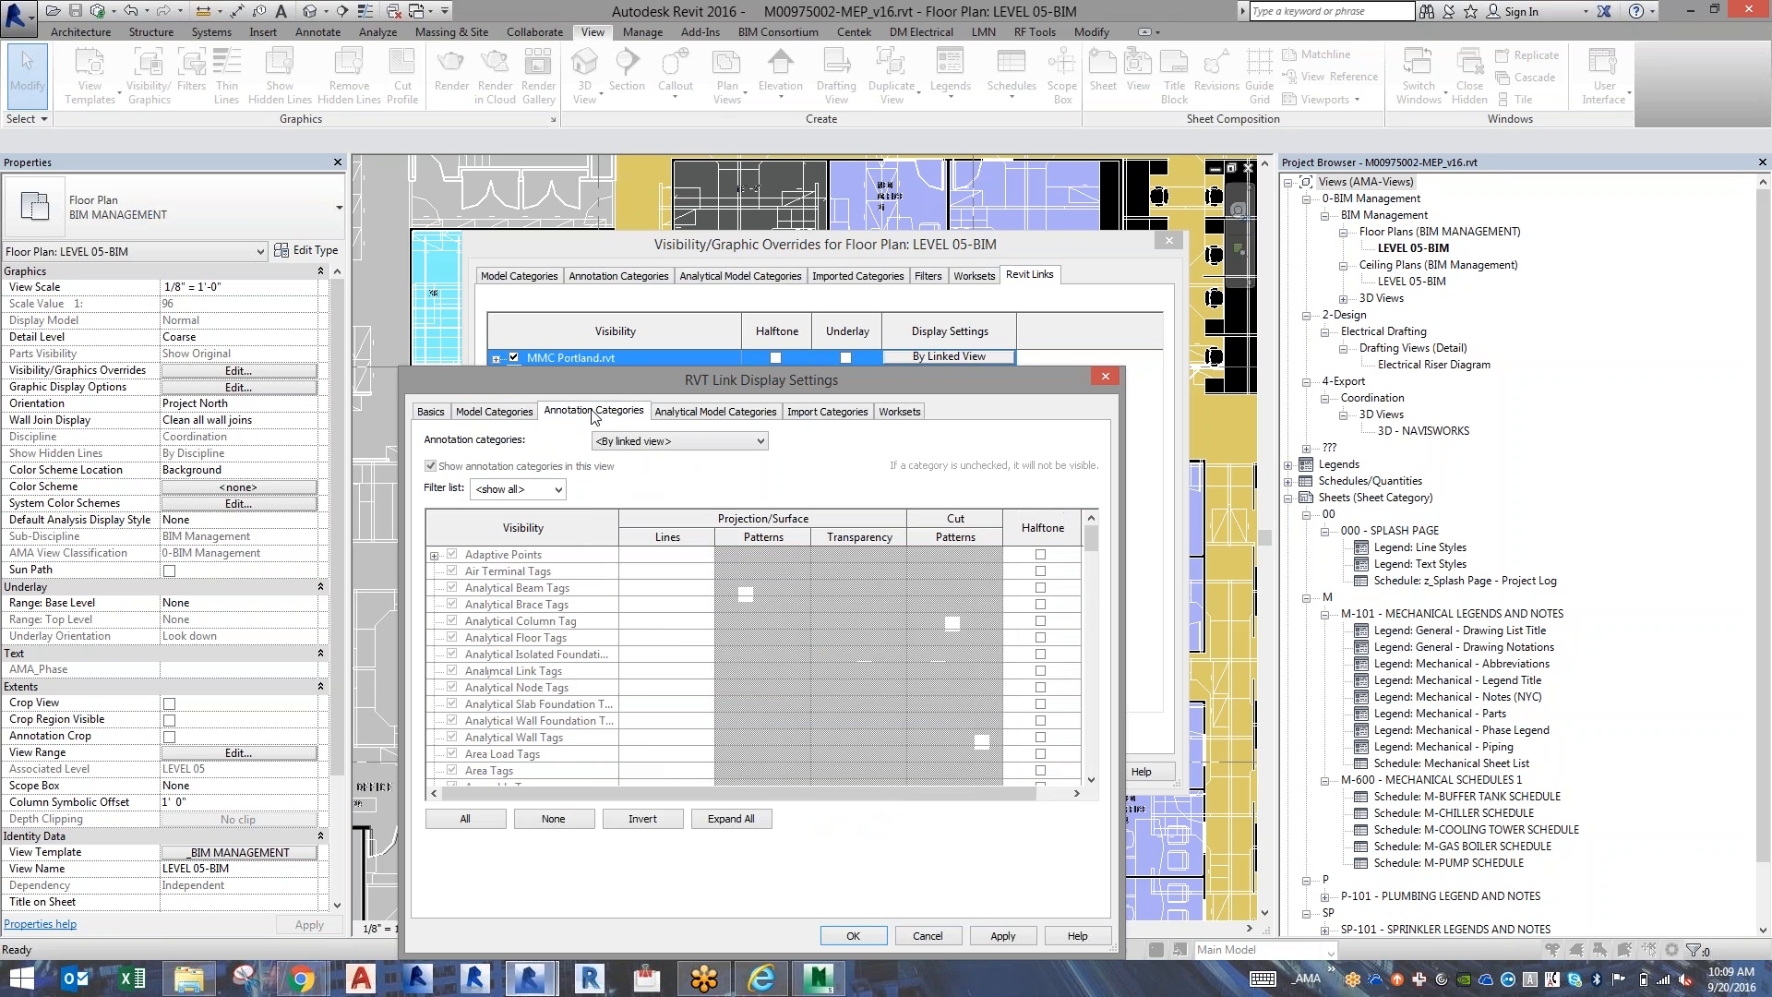
click(546, 726)
scroll(546, 726, down, 2)
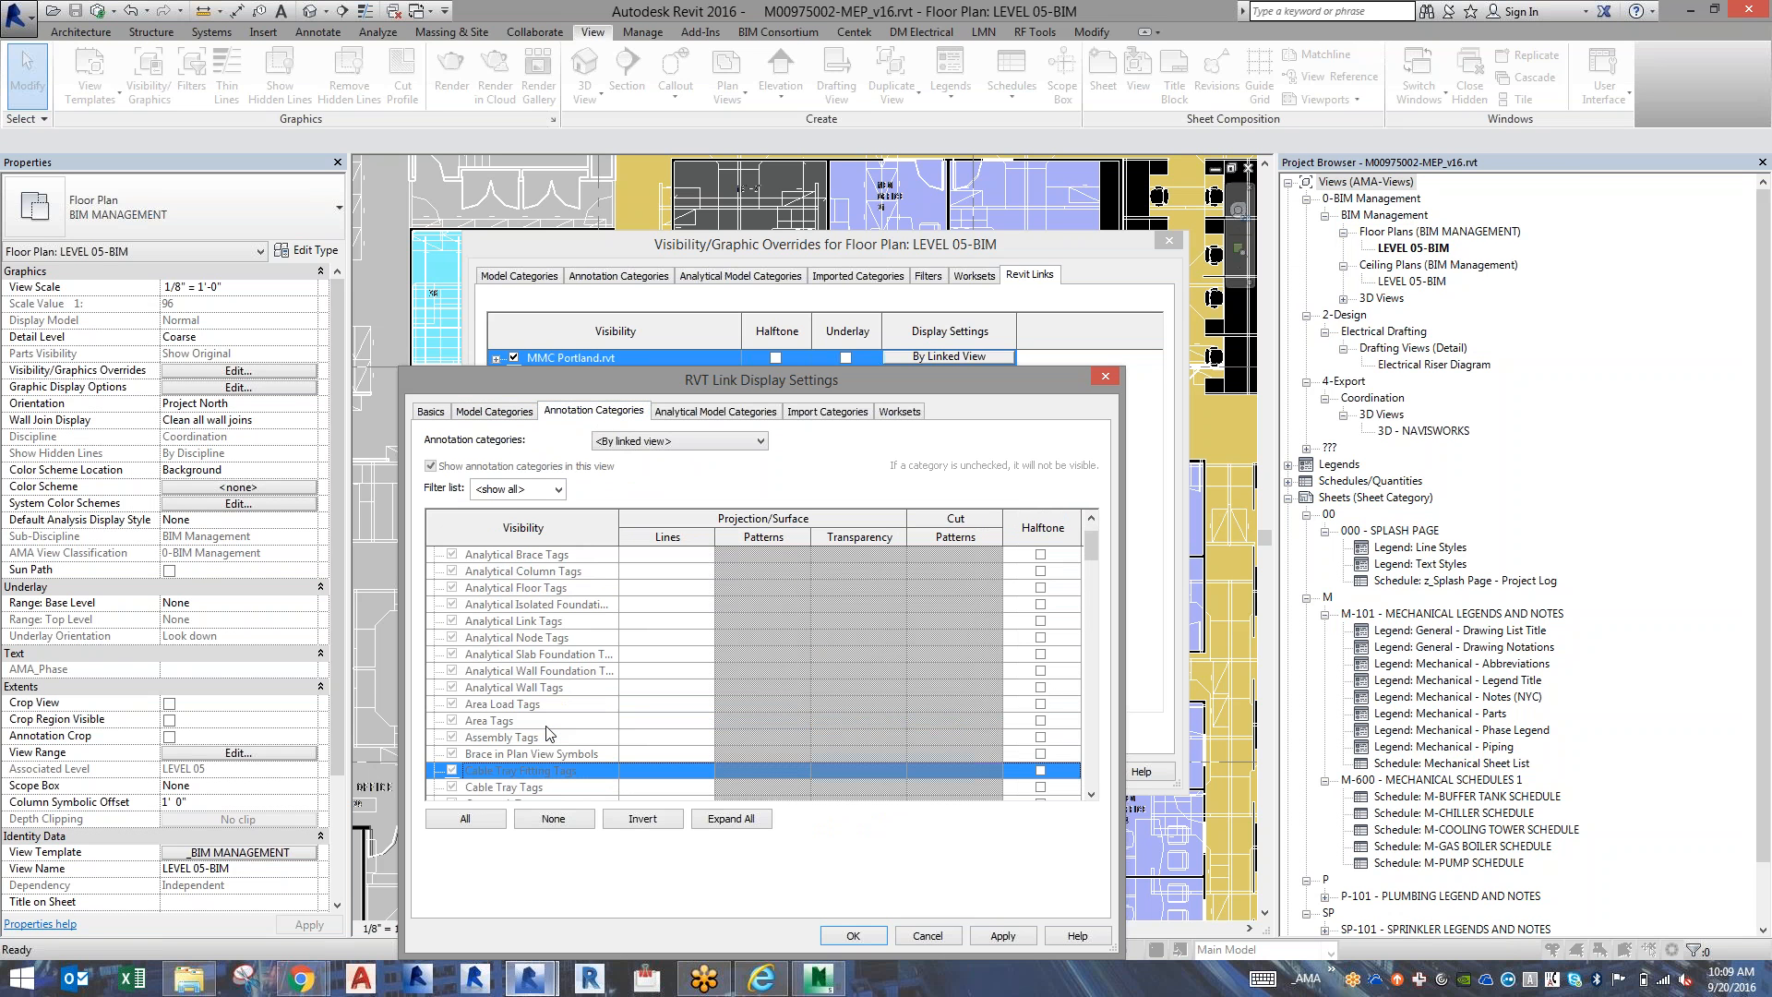
scroll(549, 734, down, 2)
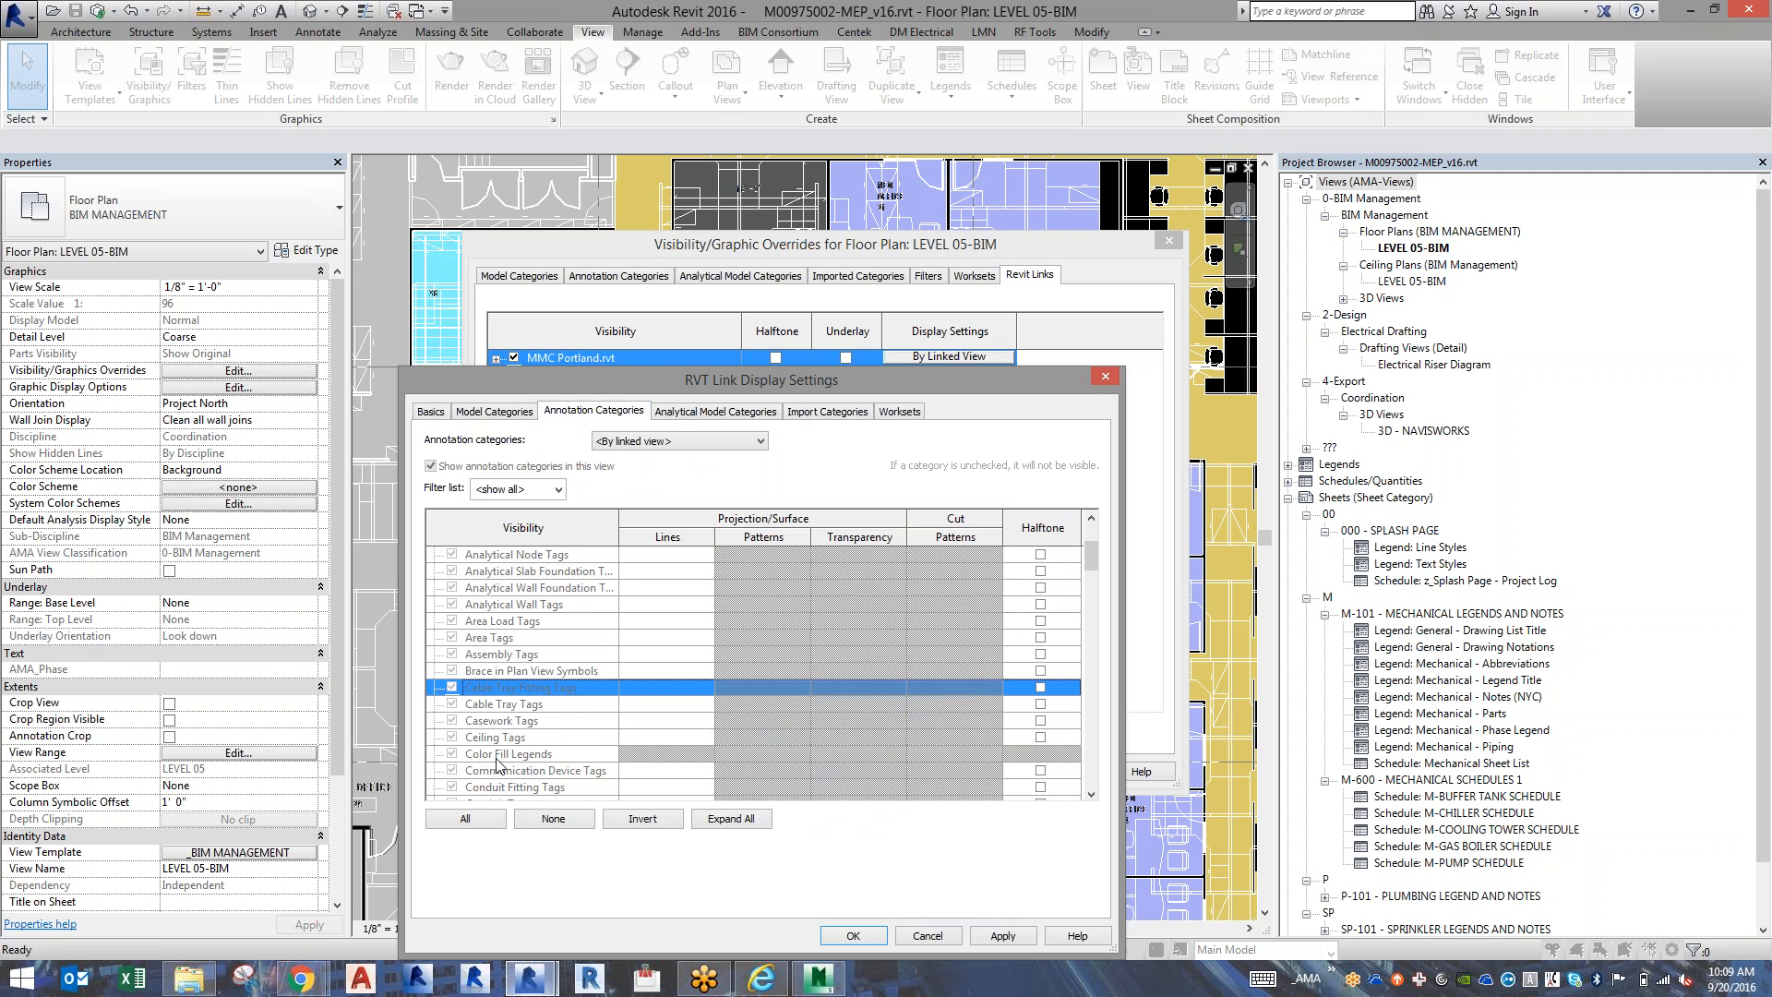
click(678, 441)
click(652, 478)
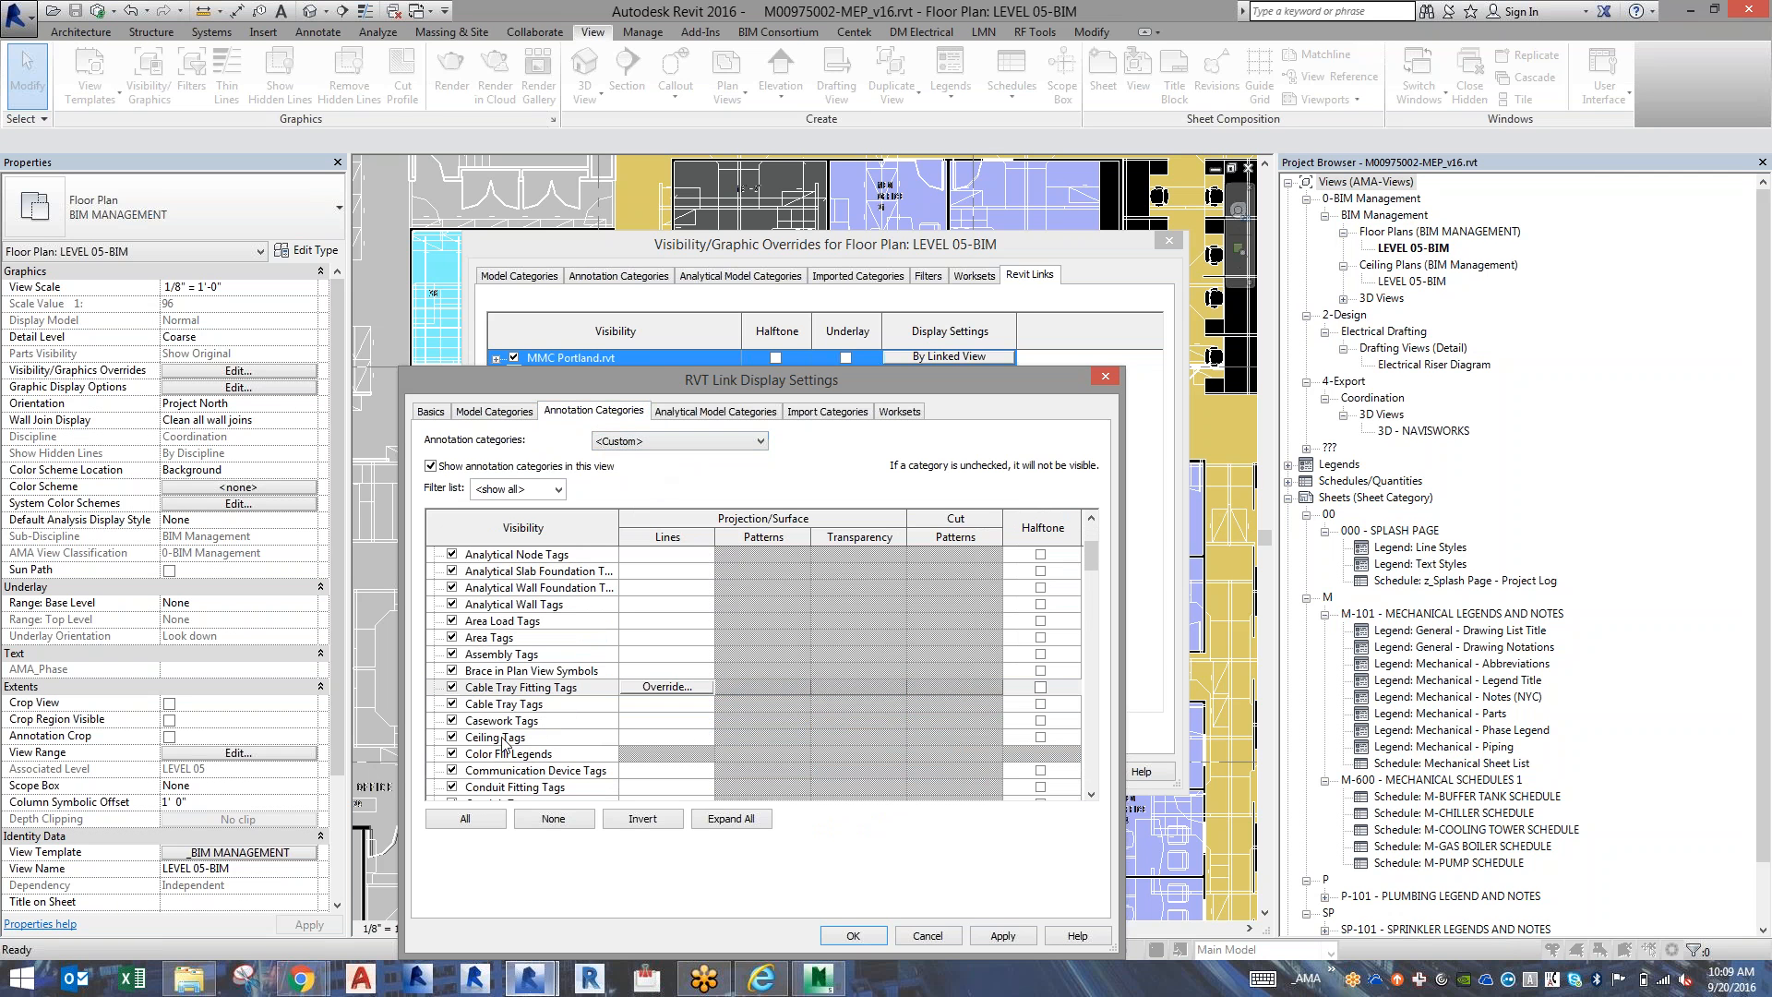
click(452, 755)
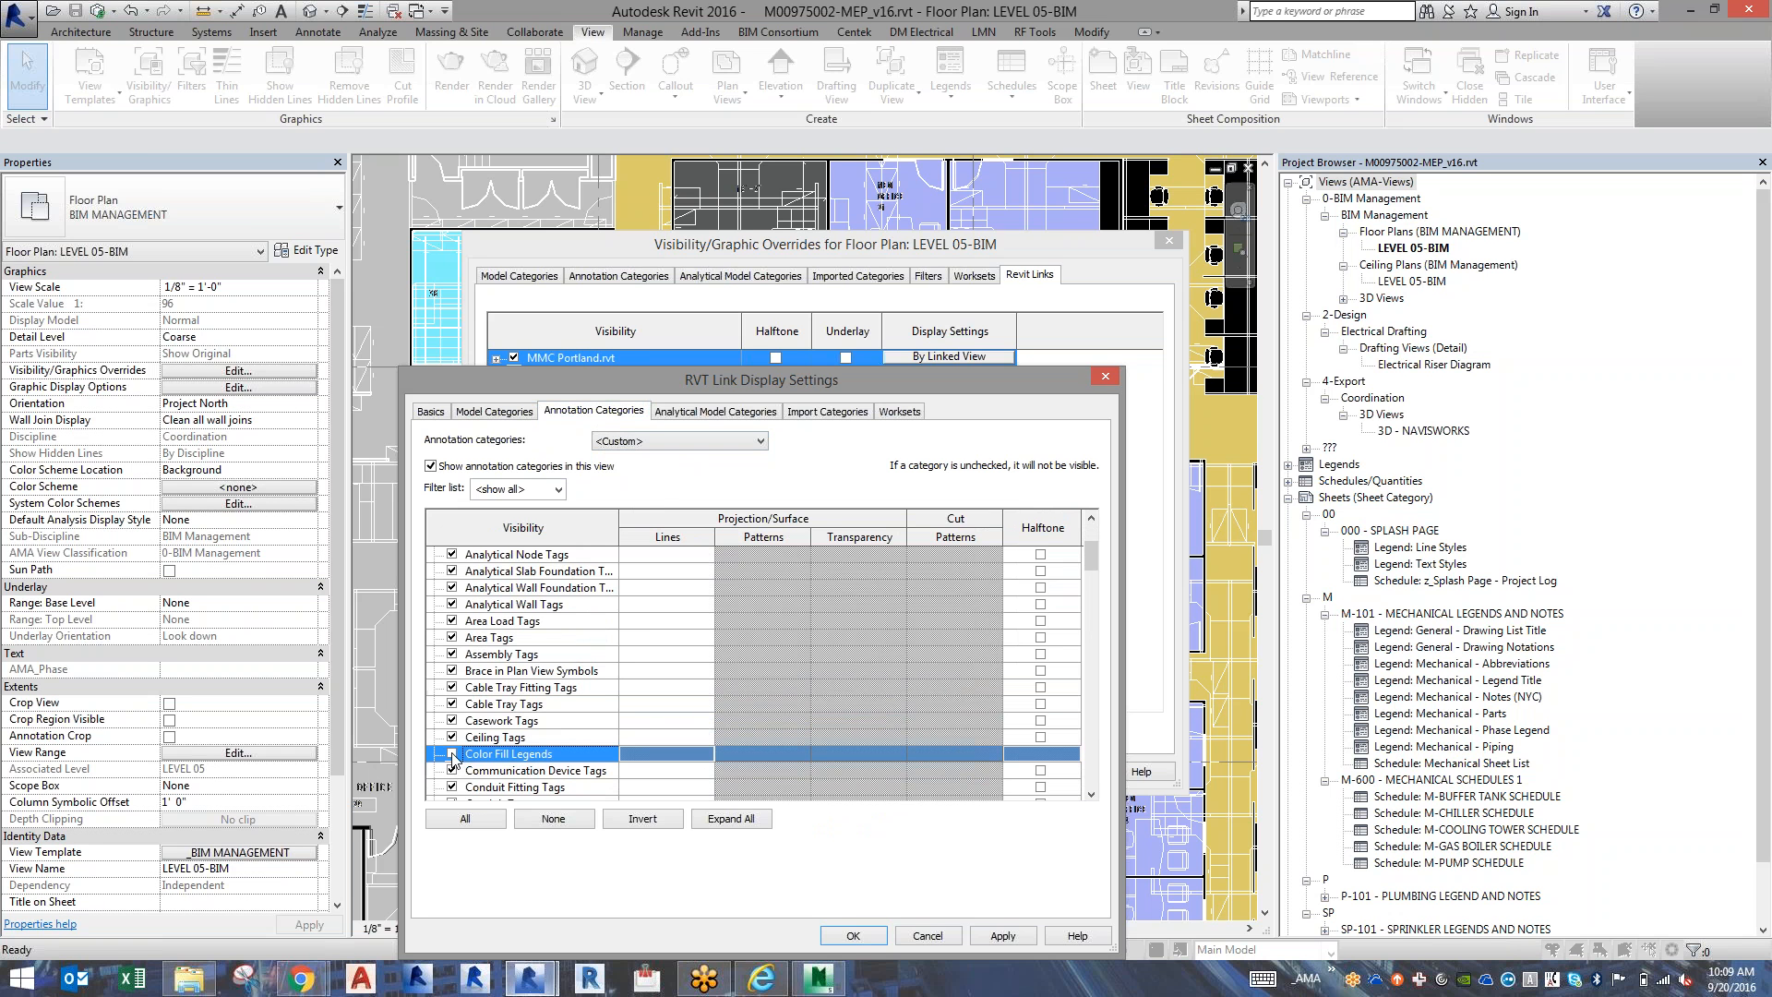
click(852, 935)
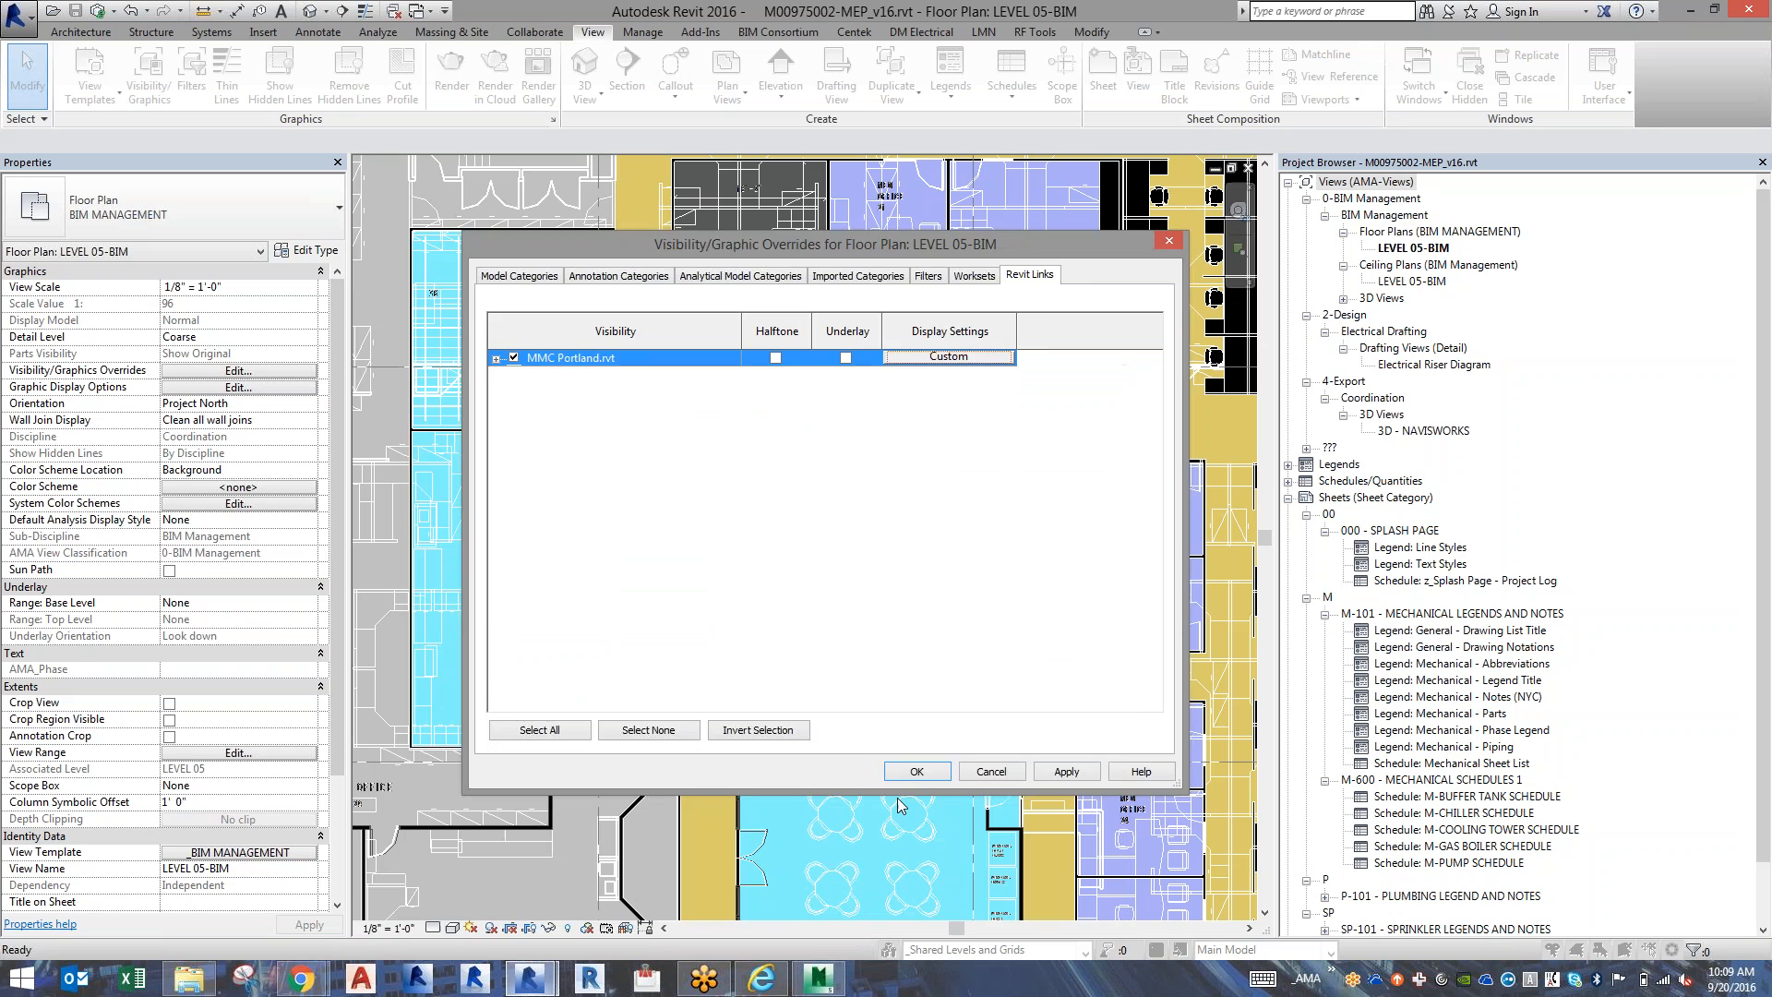
click(917, 771)
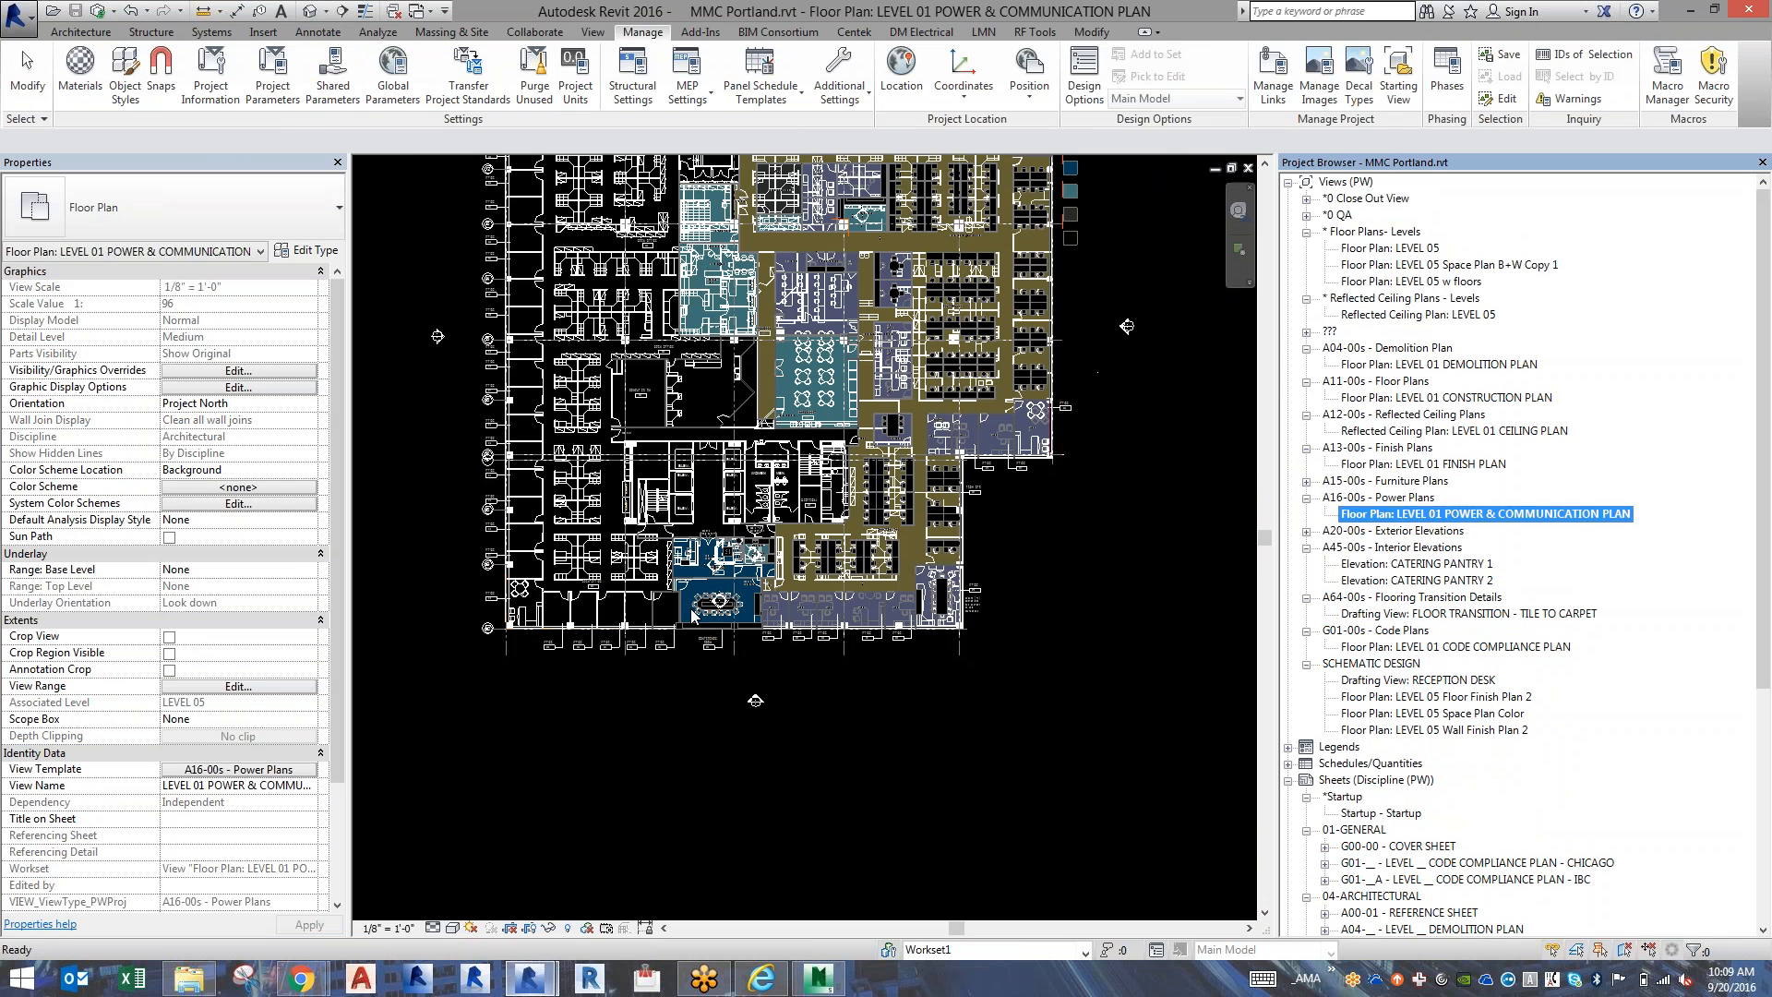
In the MMC Portland.rvt power and communication plan, inspect the reception entry door and the floor element beneath the blue area.
scroll(717, 554, up, 3)
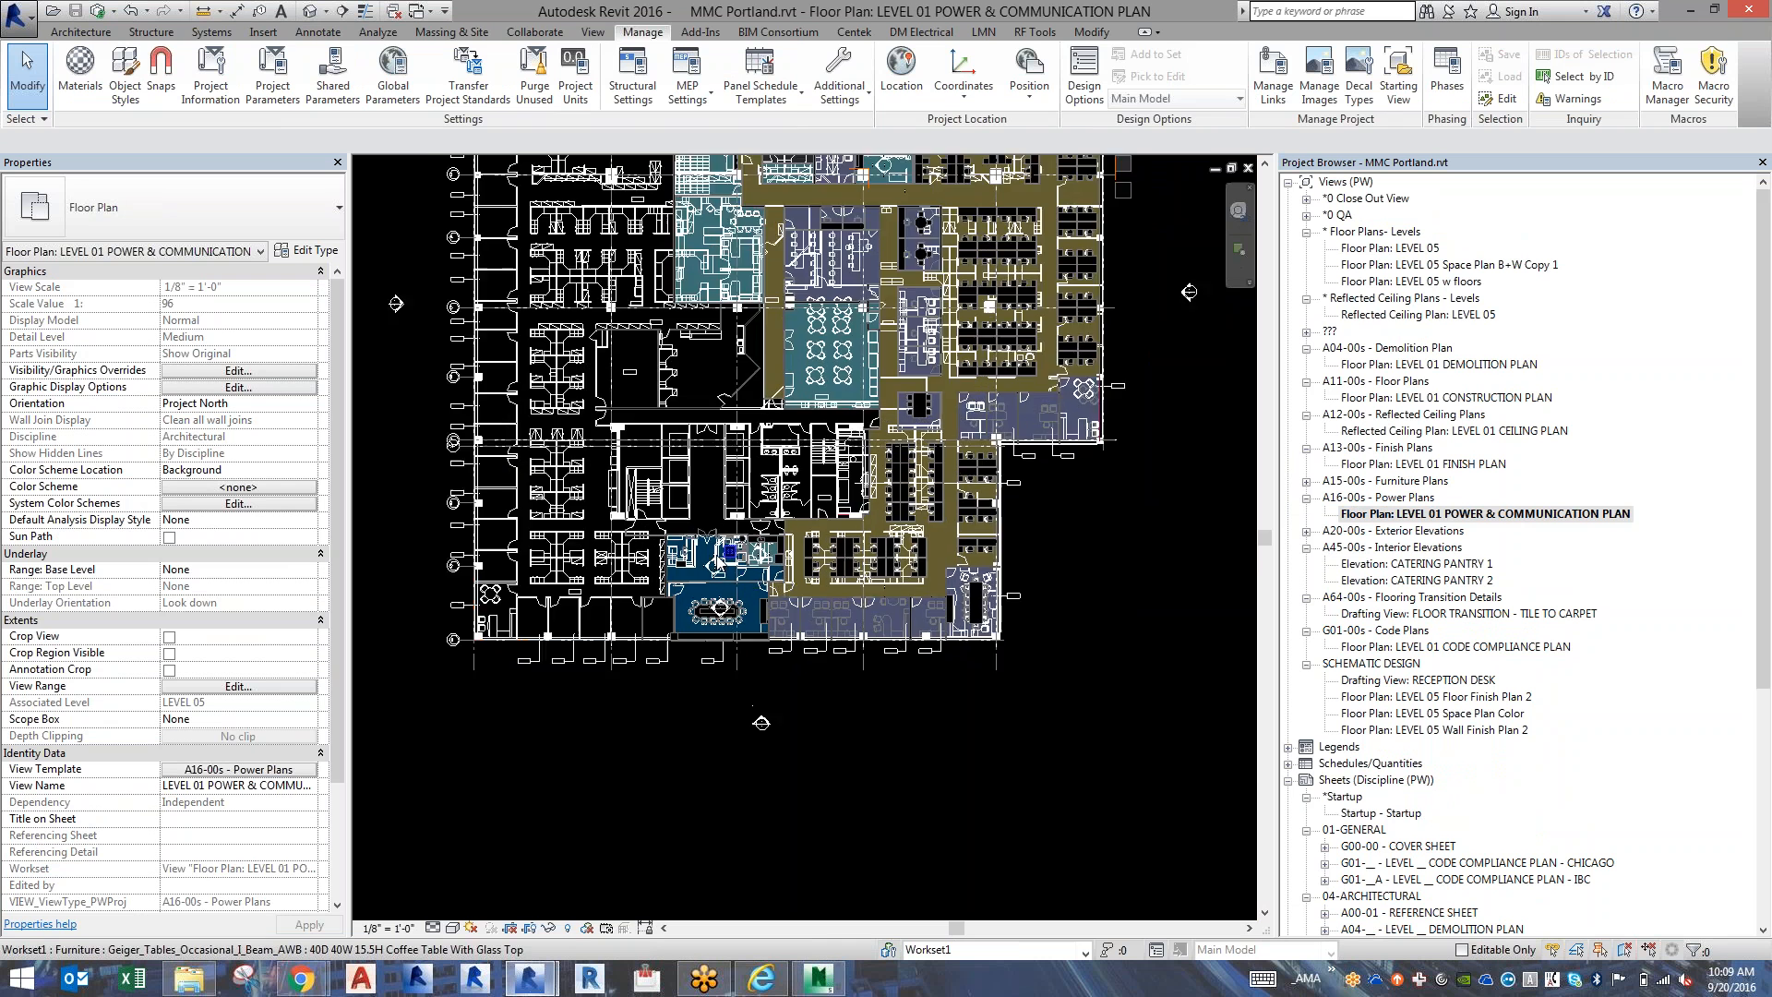
scroll(717, 549, up, 2)
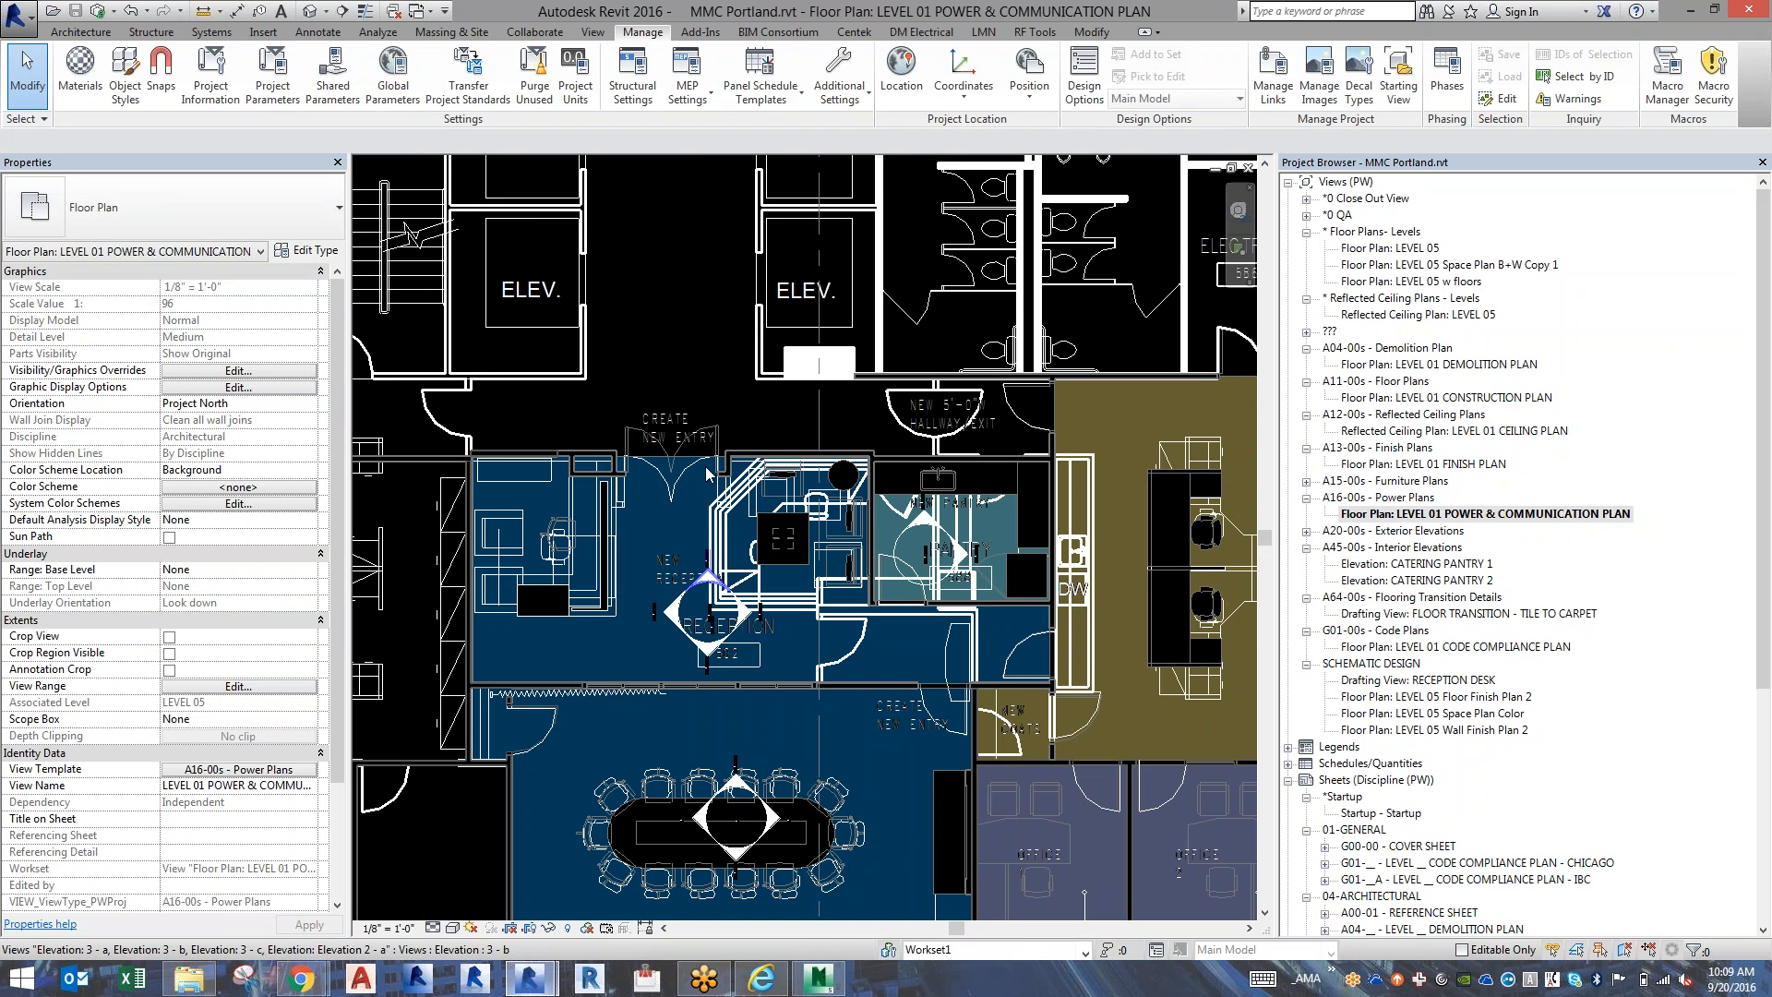
click(652, 461)
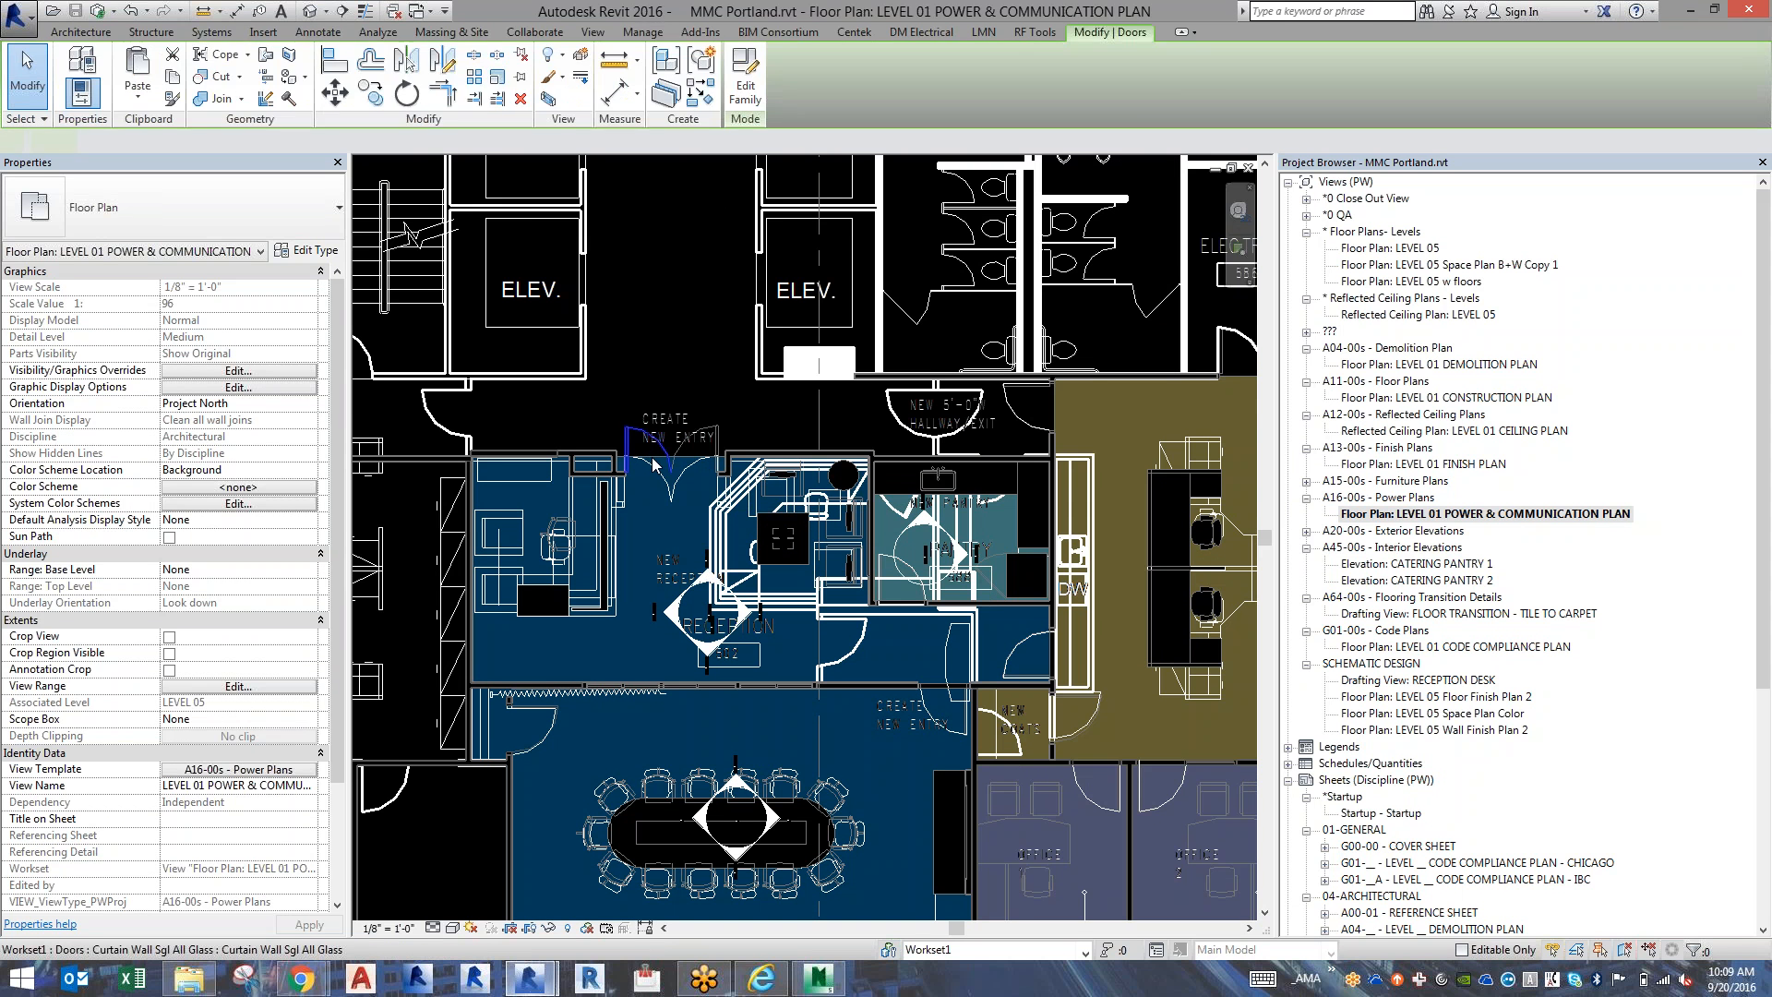
key(Escape)
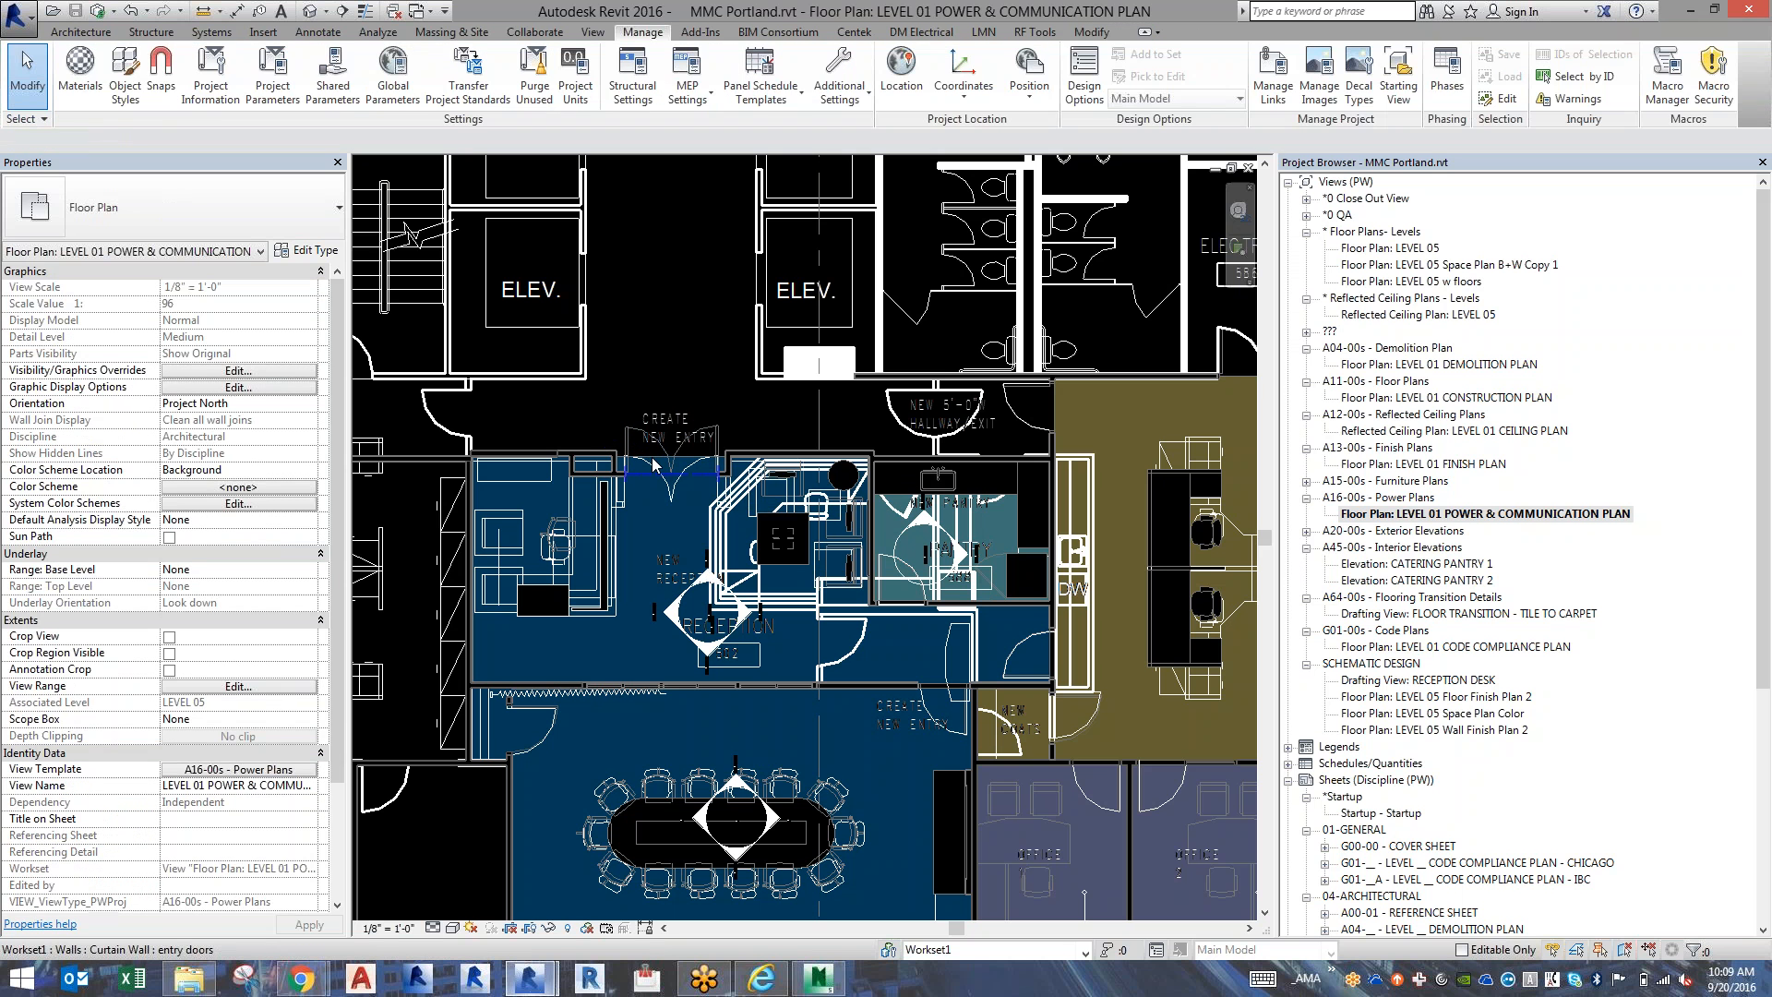
key(Tab)
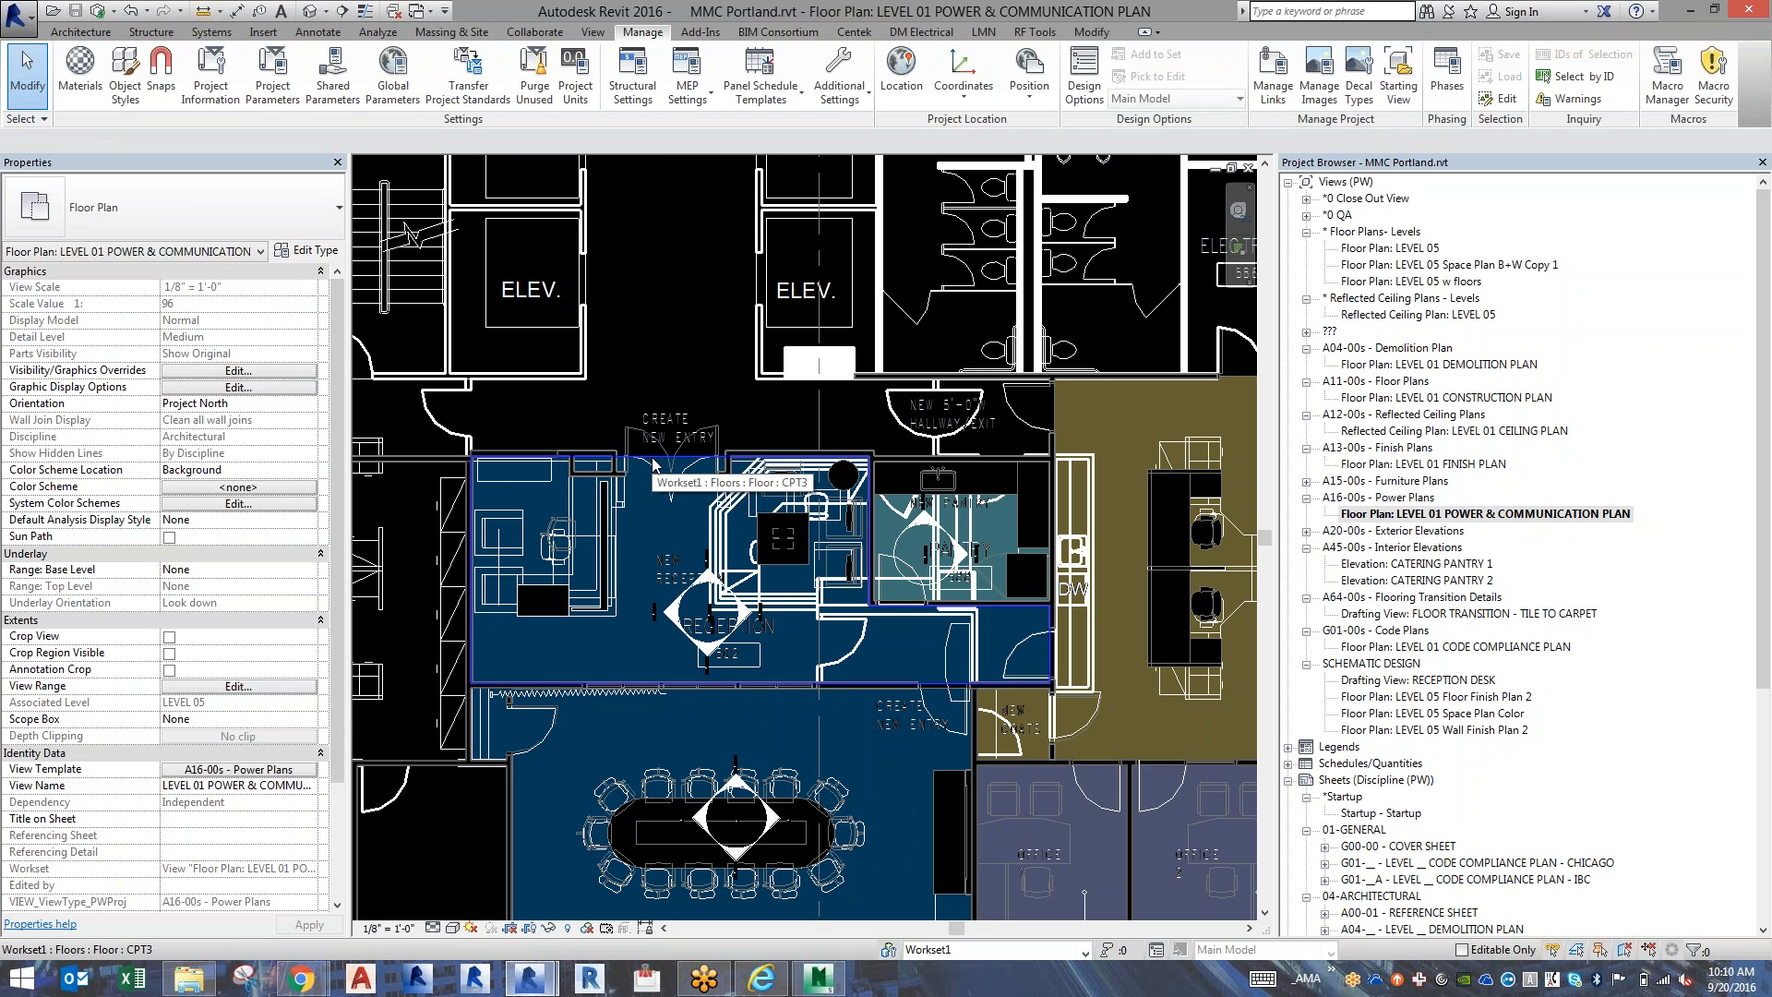
click(652, 461)
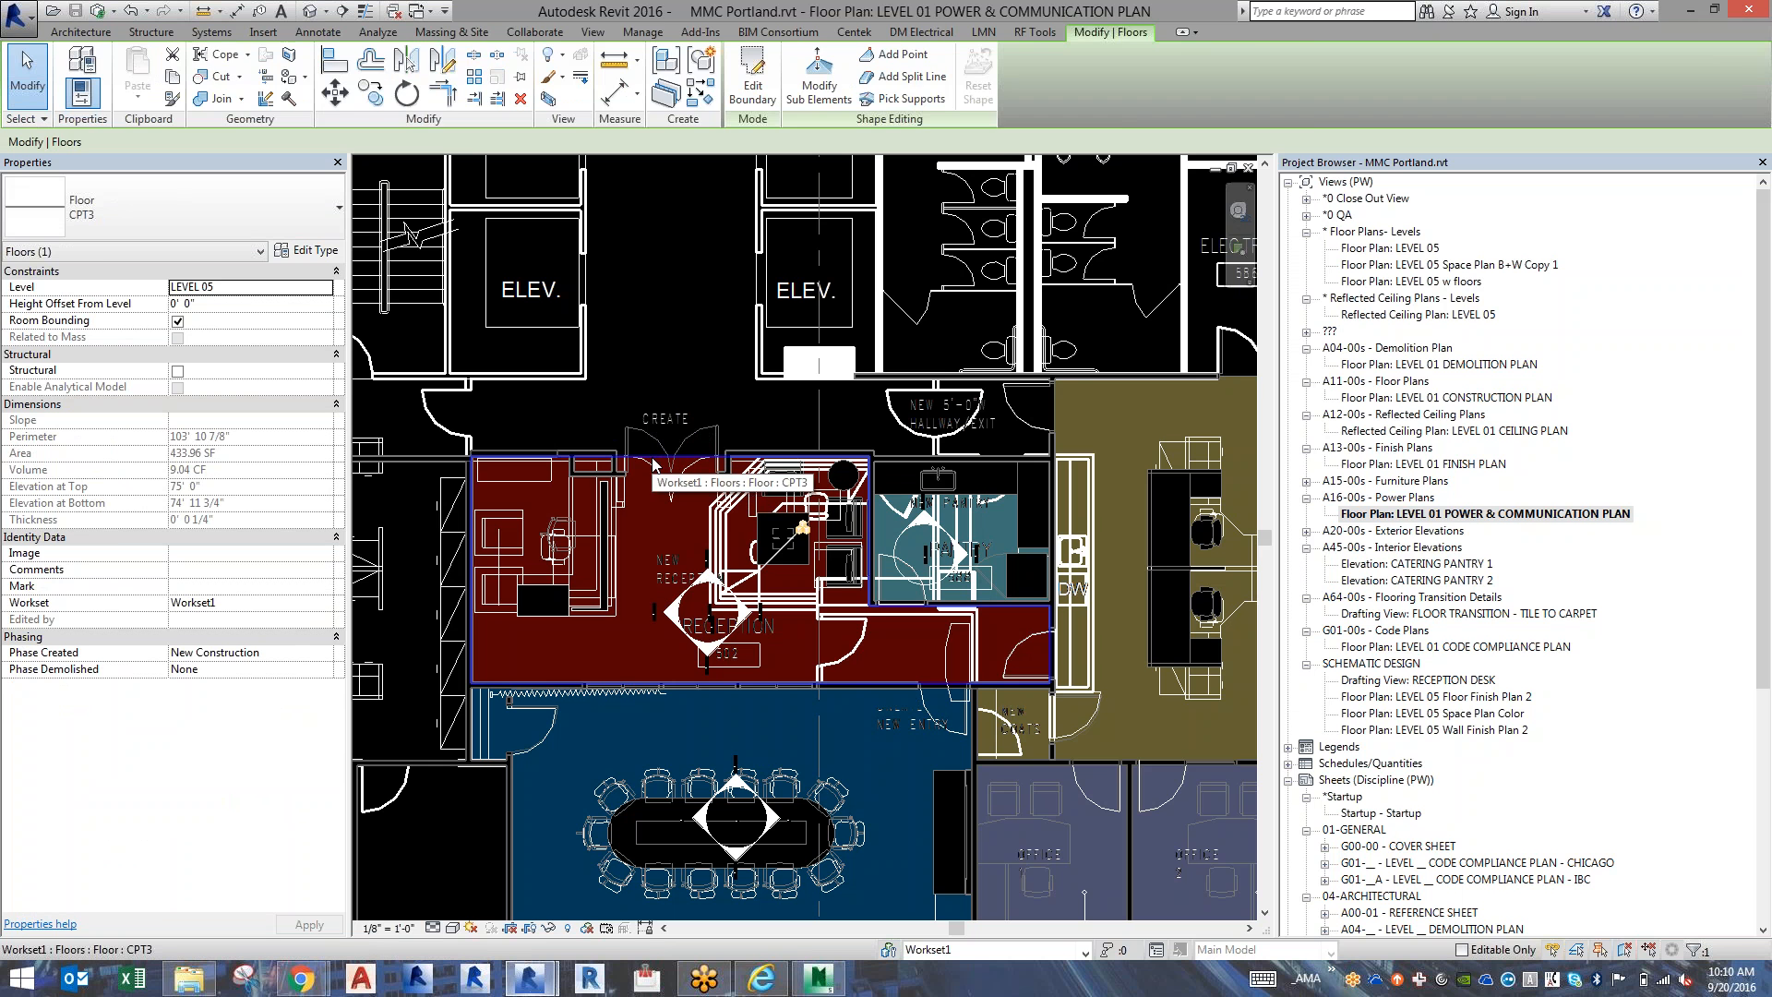
key(Escape)
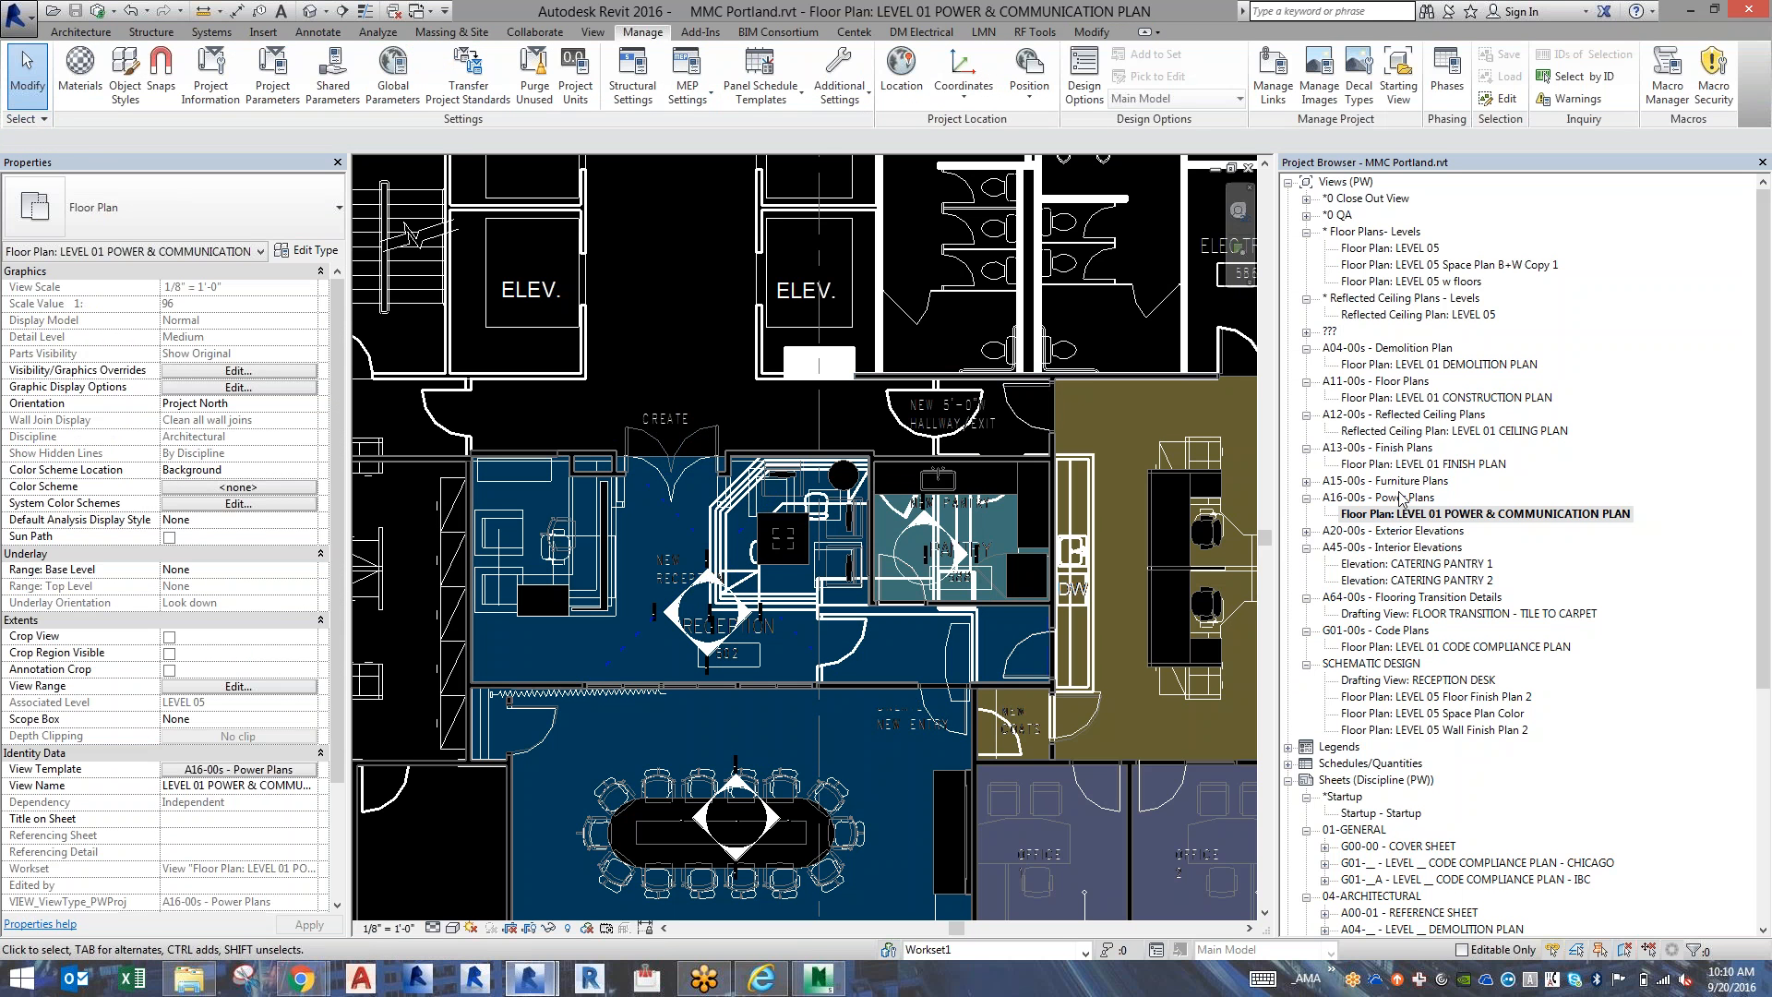
Open the LEVEL 01 CONSTRUCTION PLAN and inspect the gray shaded area over the open office.
double_click(1459, 397)
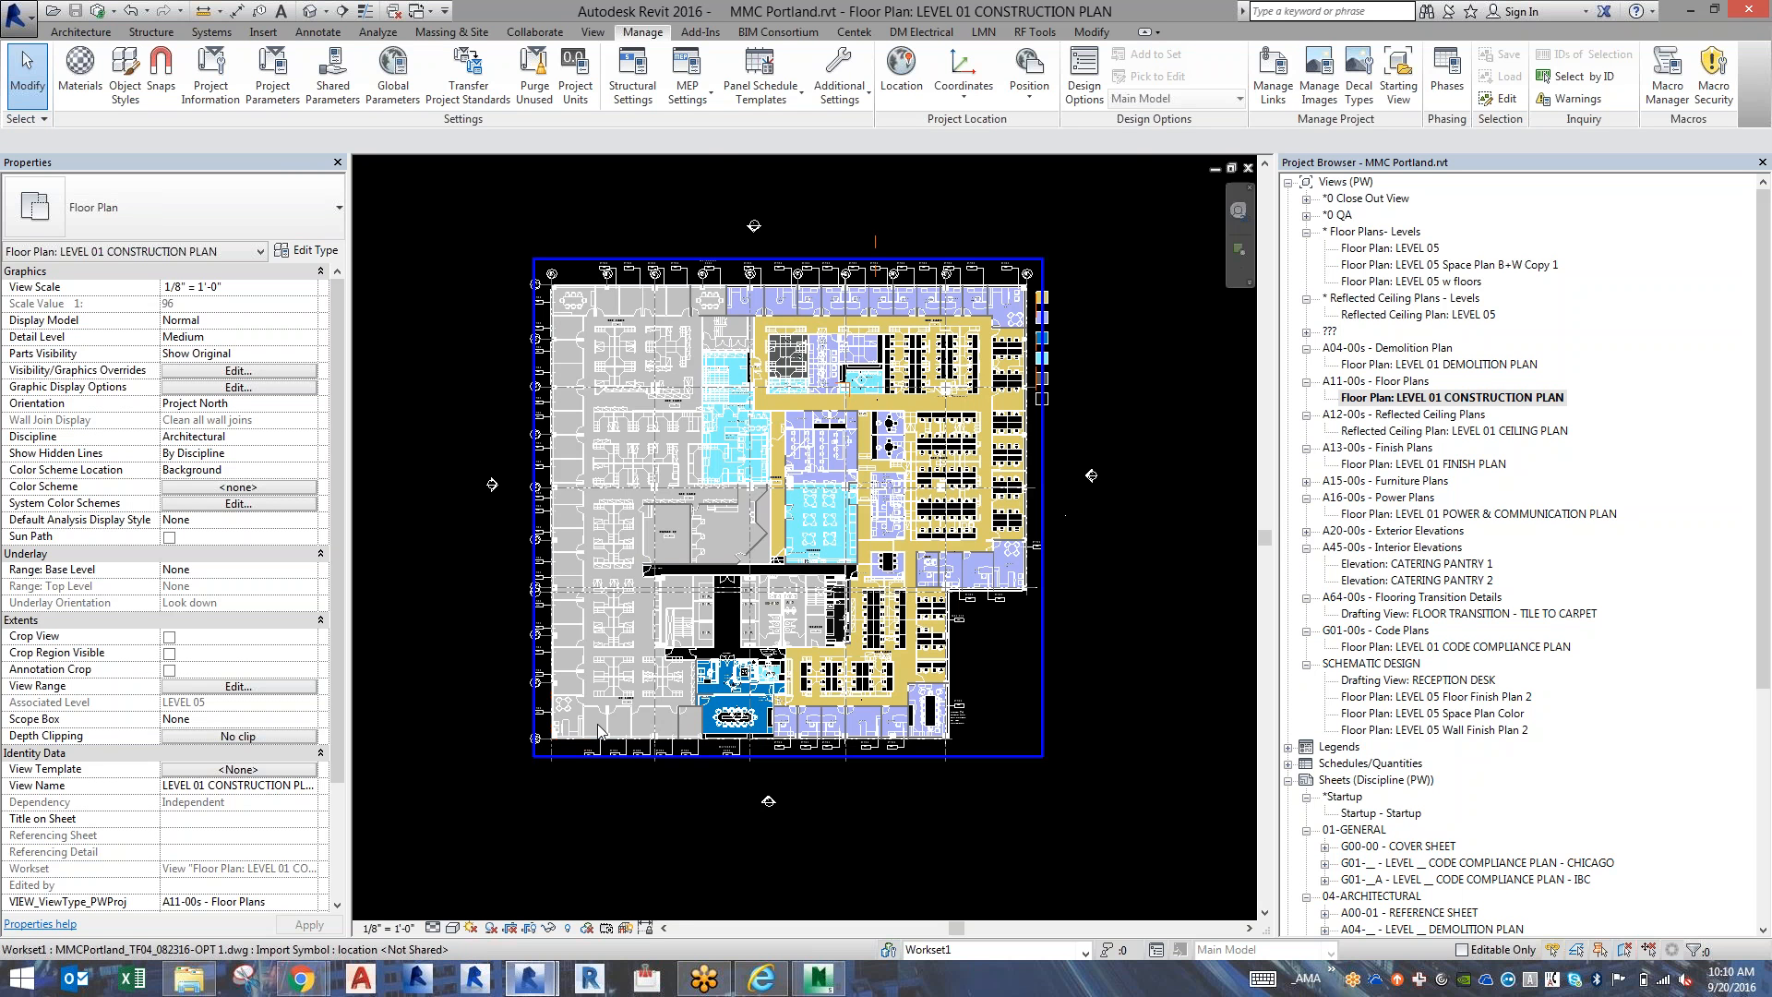
scroll(598, 731, up, 1)
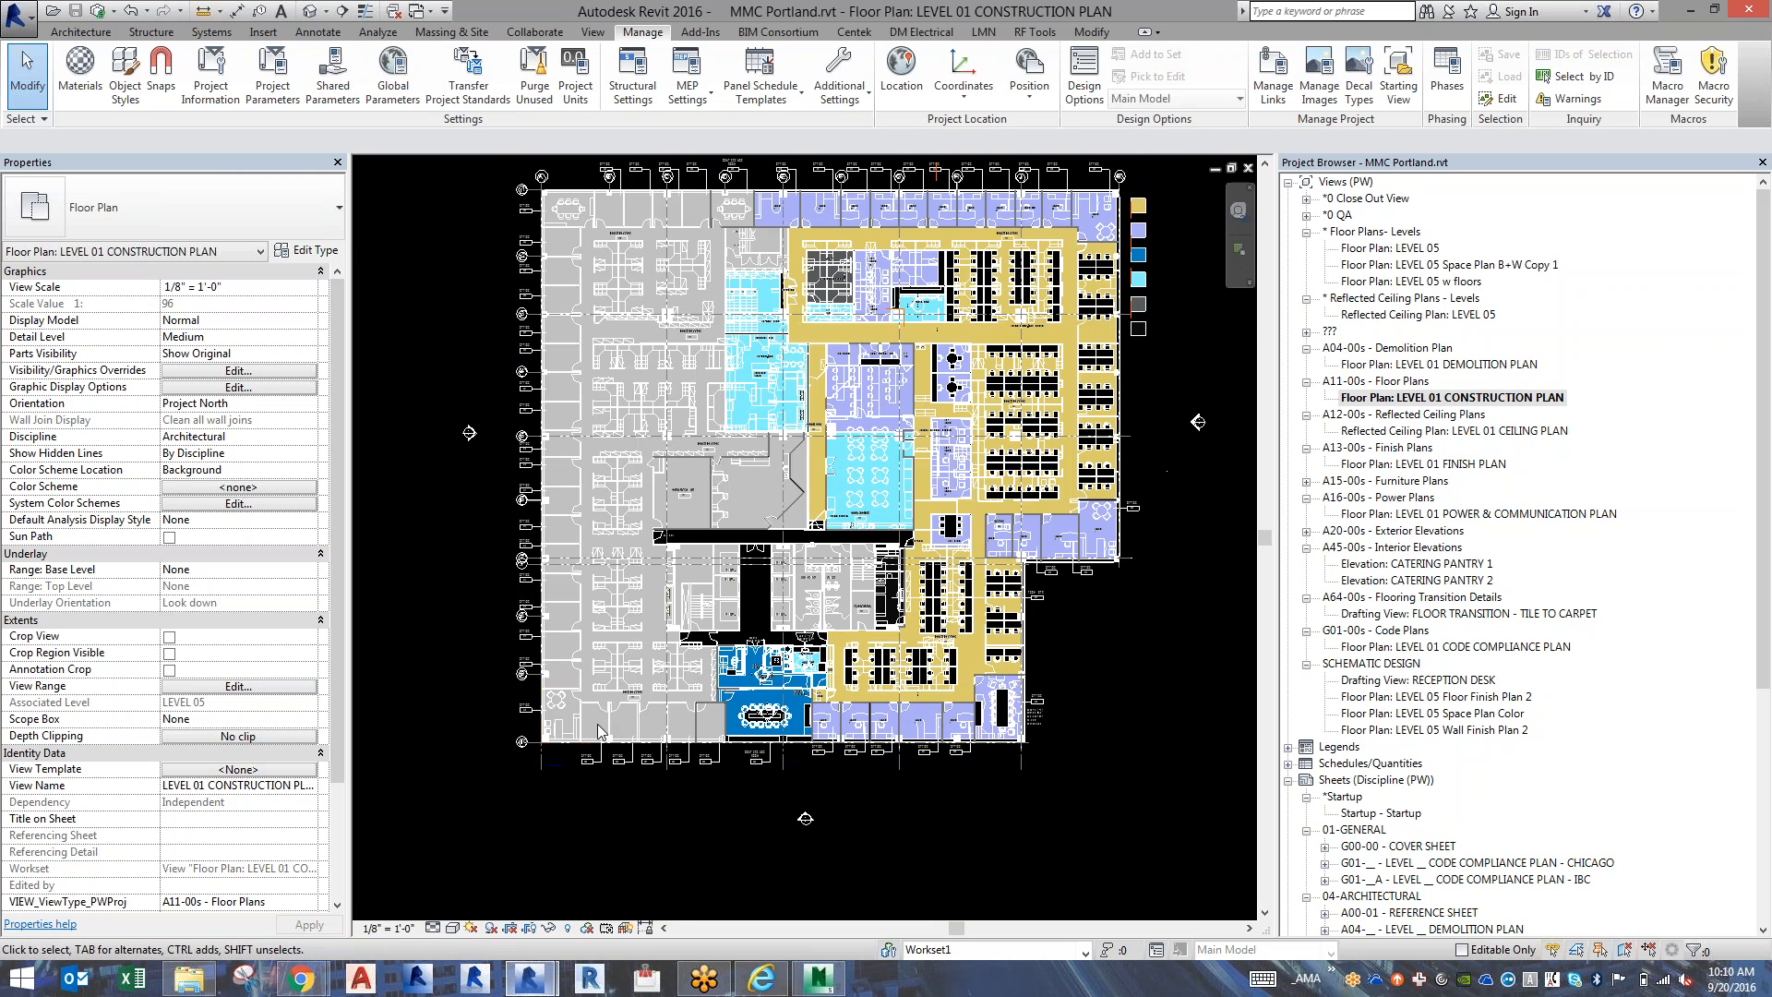
scroll(598, 732, up, 8)
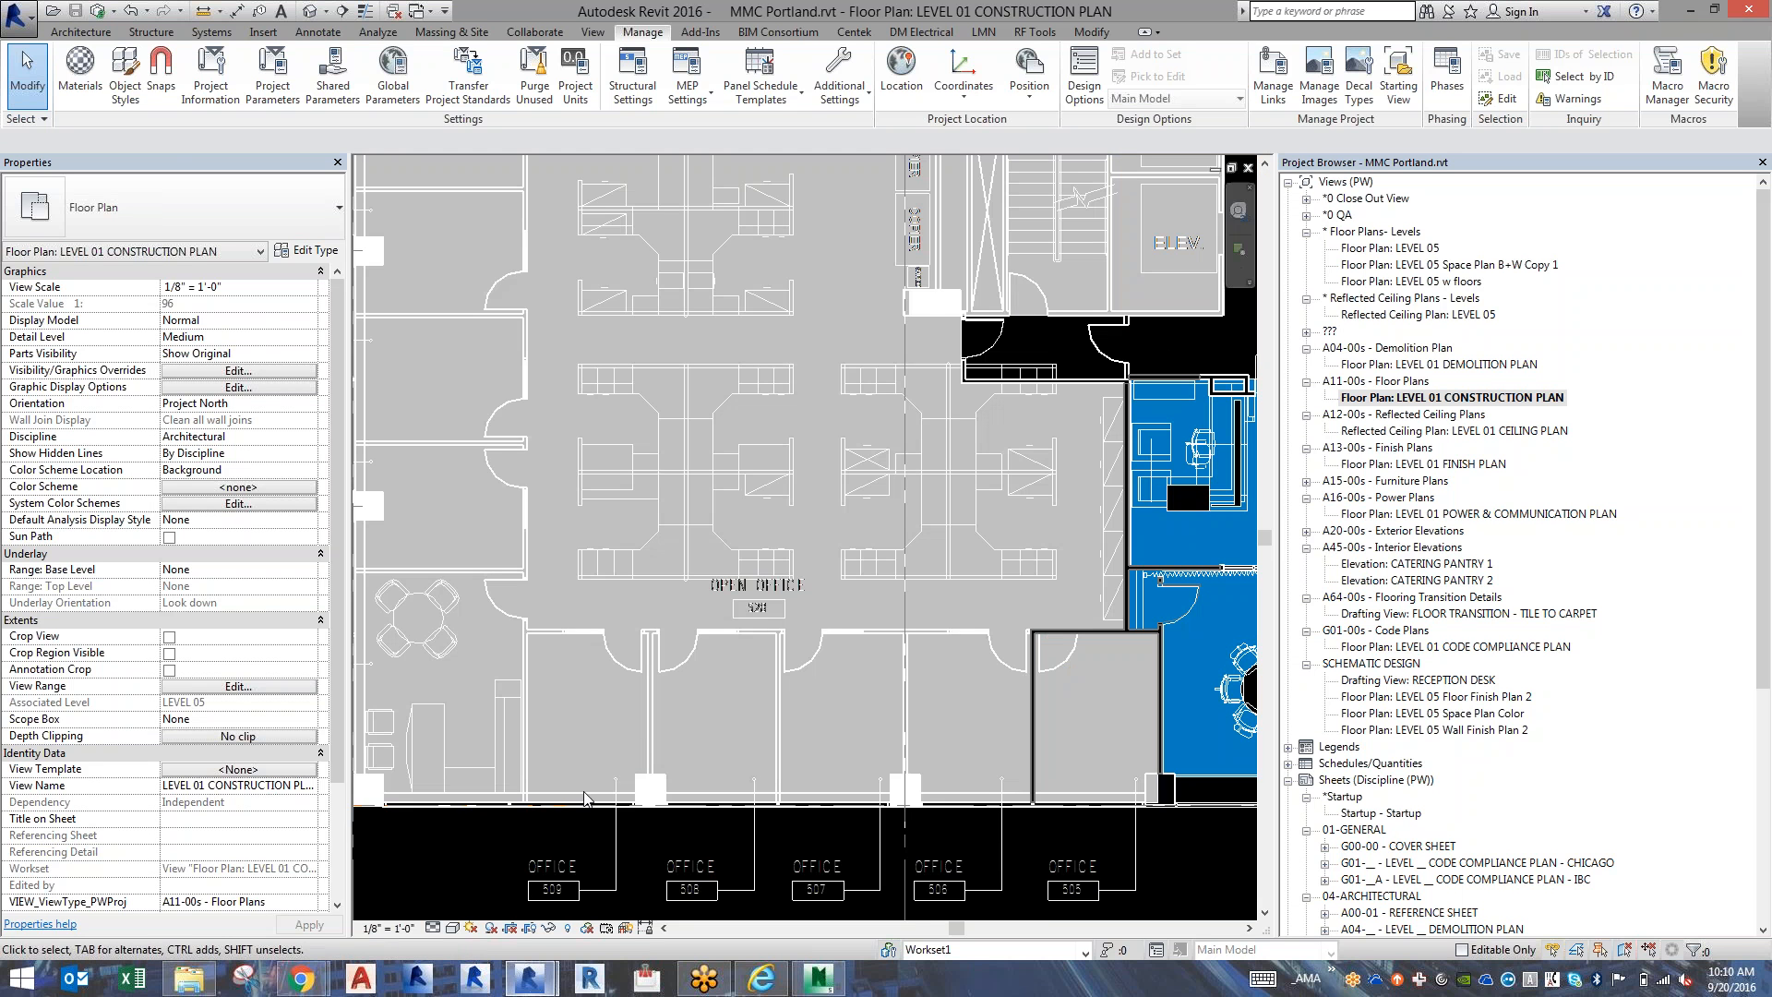
click(569, 810)
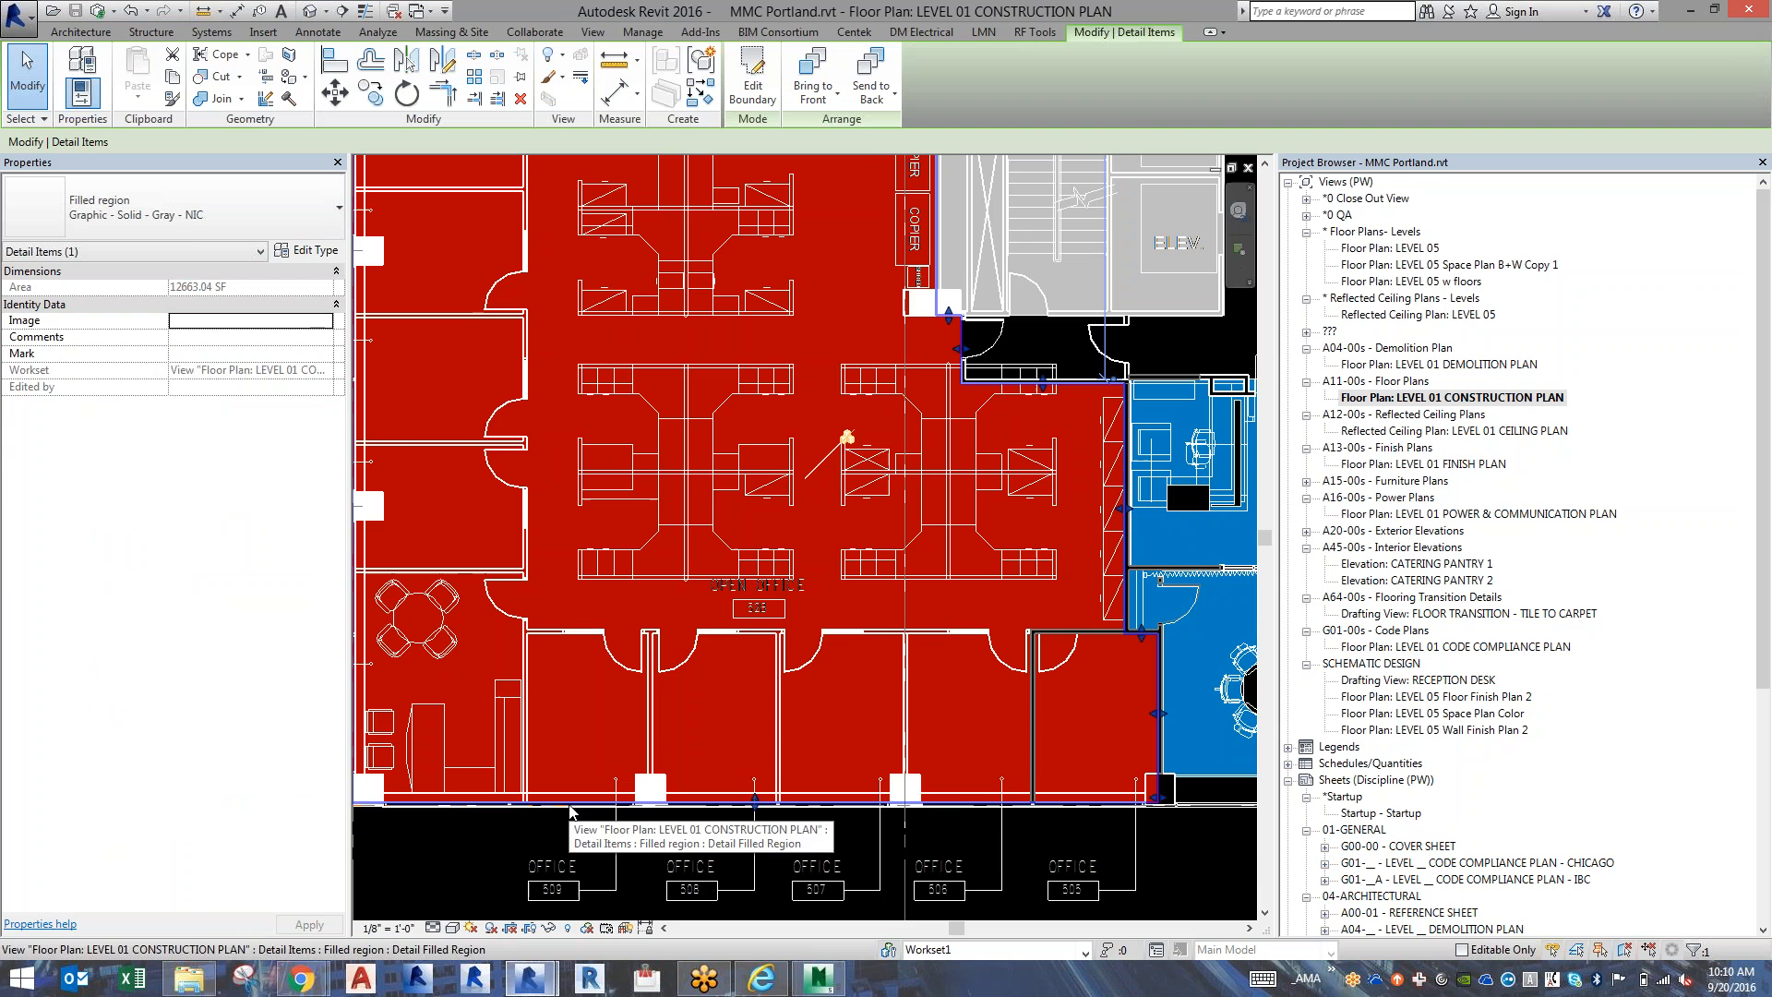
scroll(947, 526, up, 4)
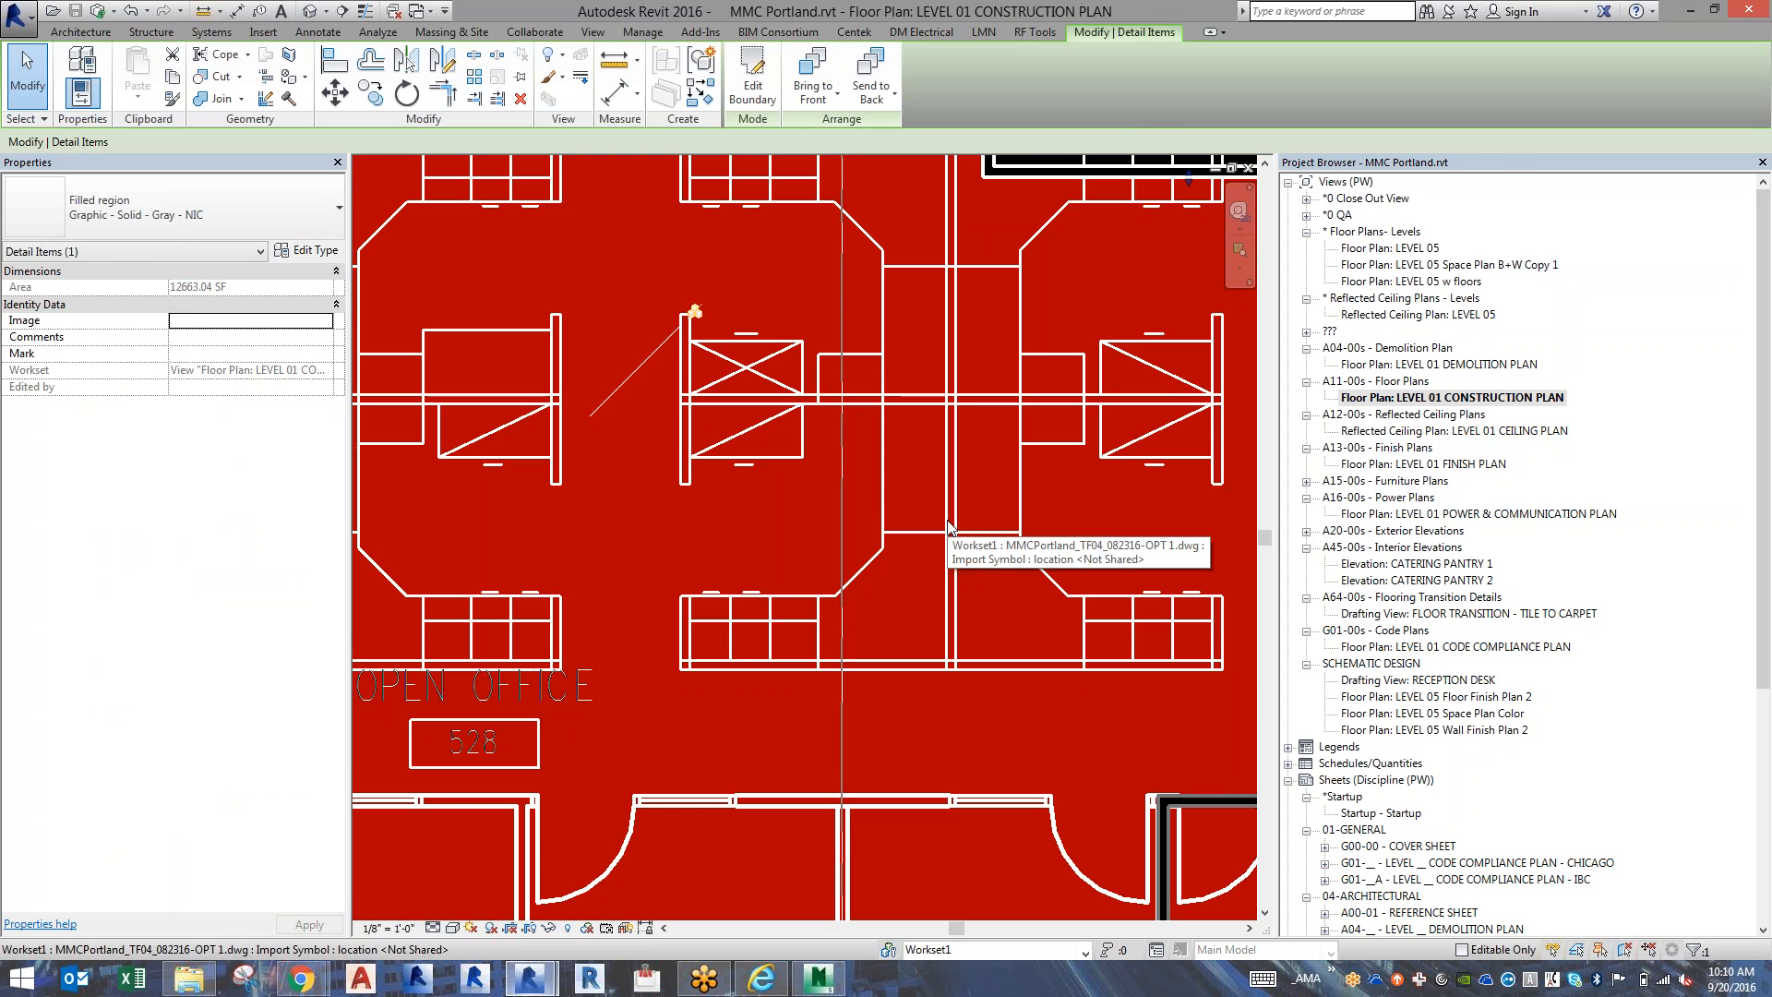
Return to the MEP model and override the Floors category's projection pattern color with White in the LEVEL 05-BIM floor plan.
key(alt+Tab)
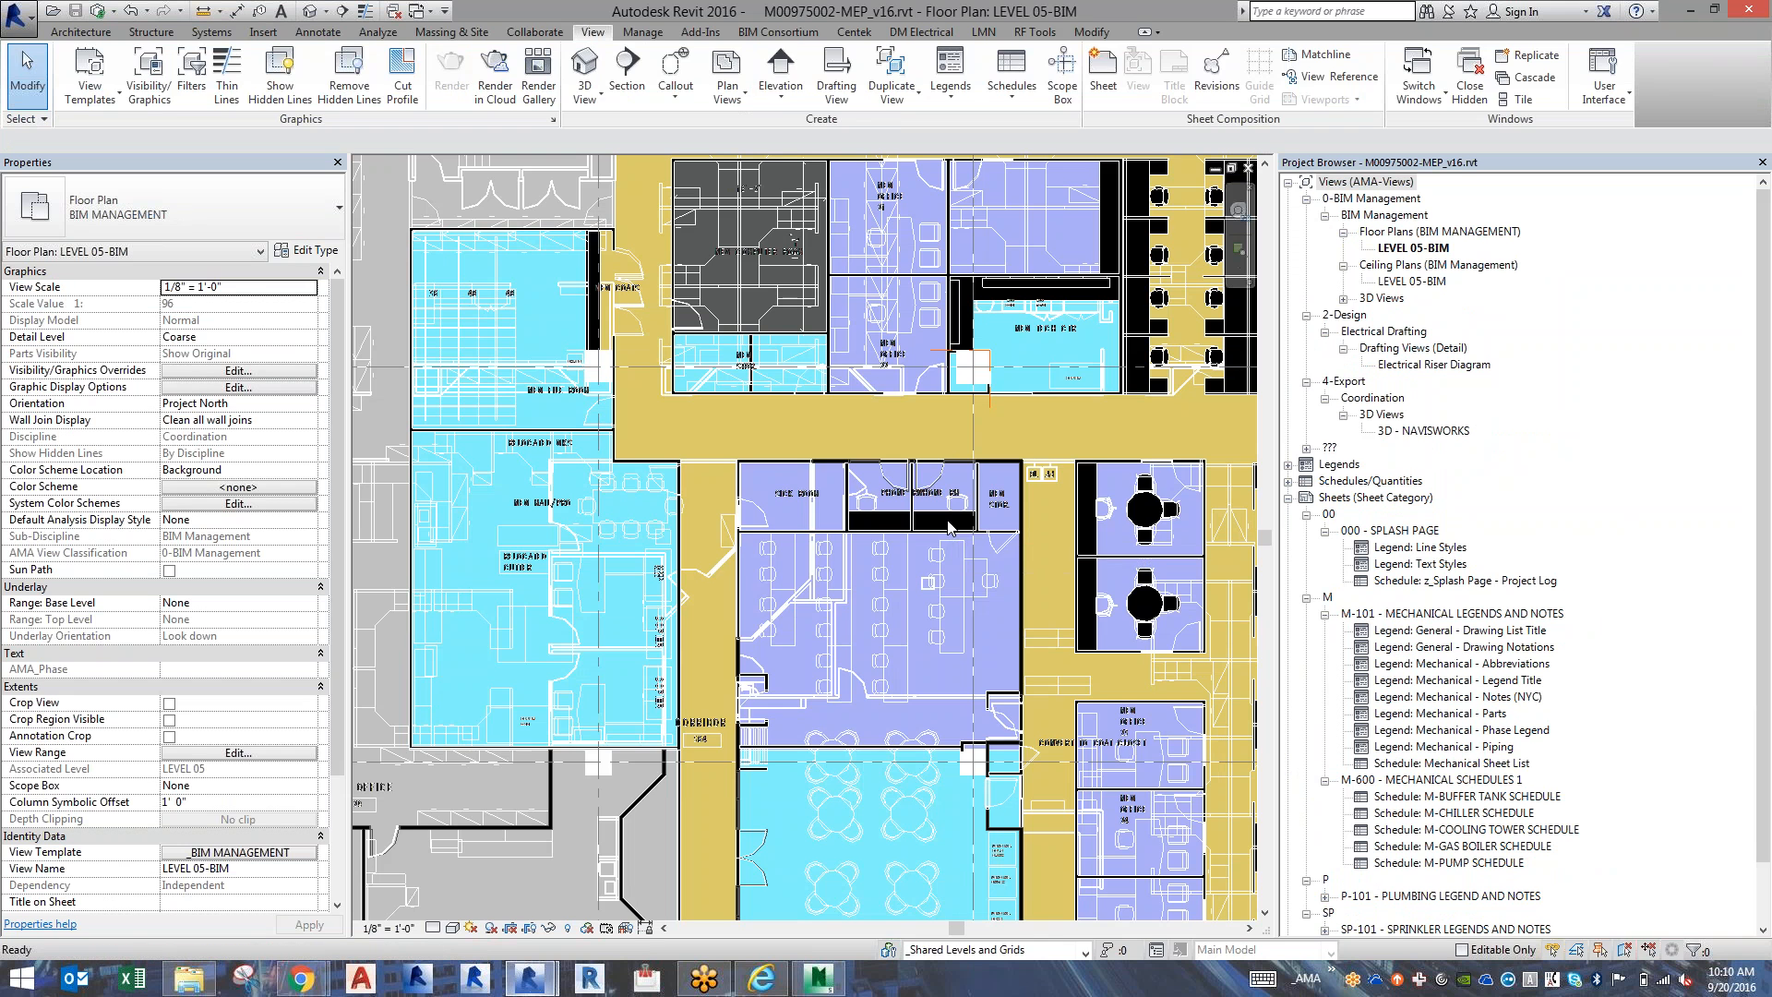
key(v)
key(g)
key(f)
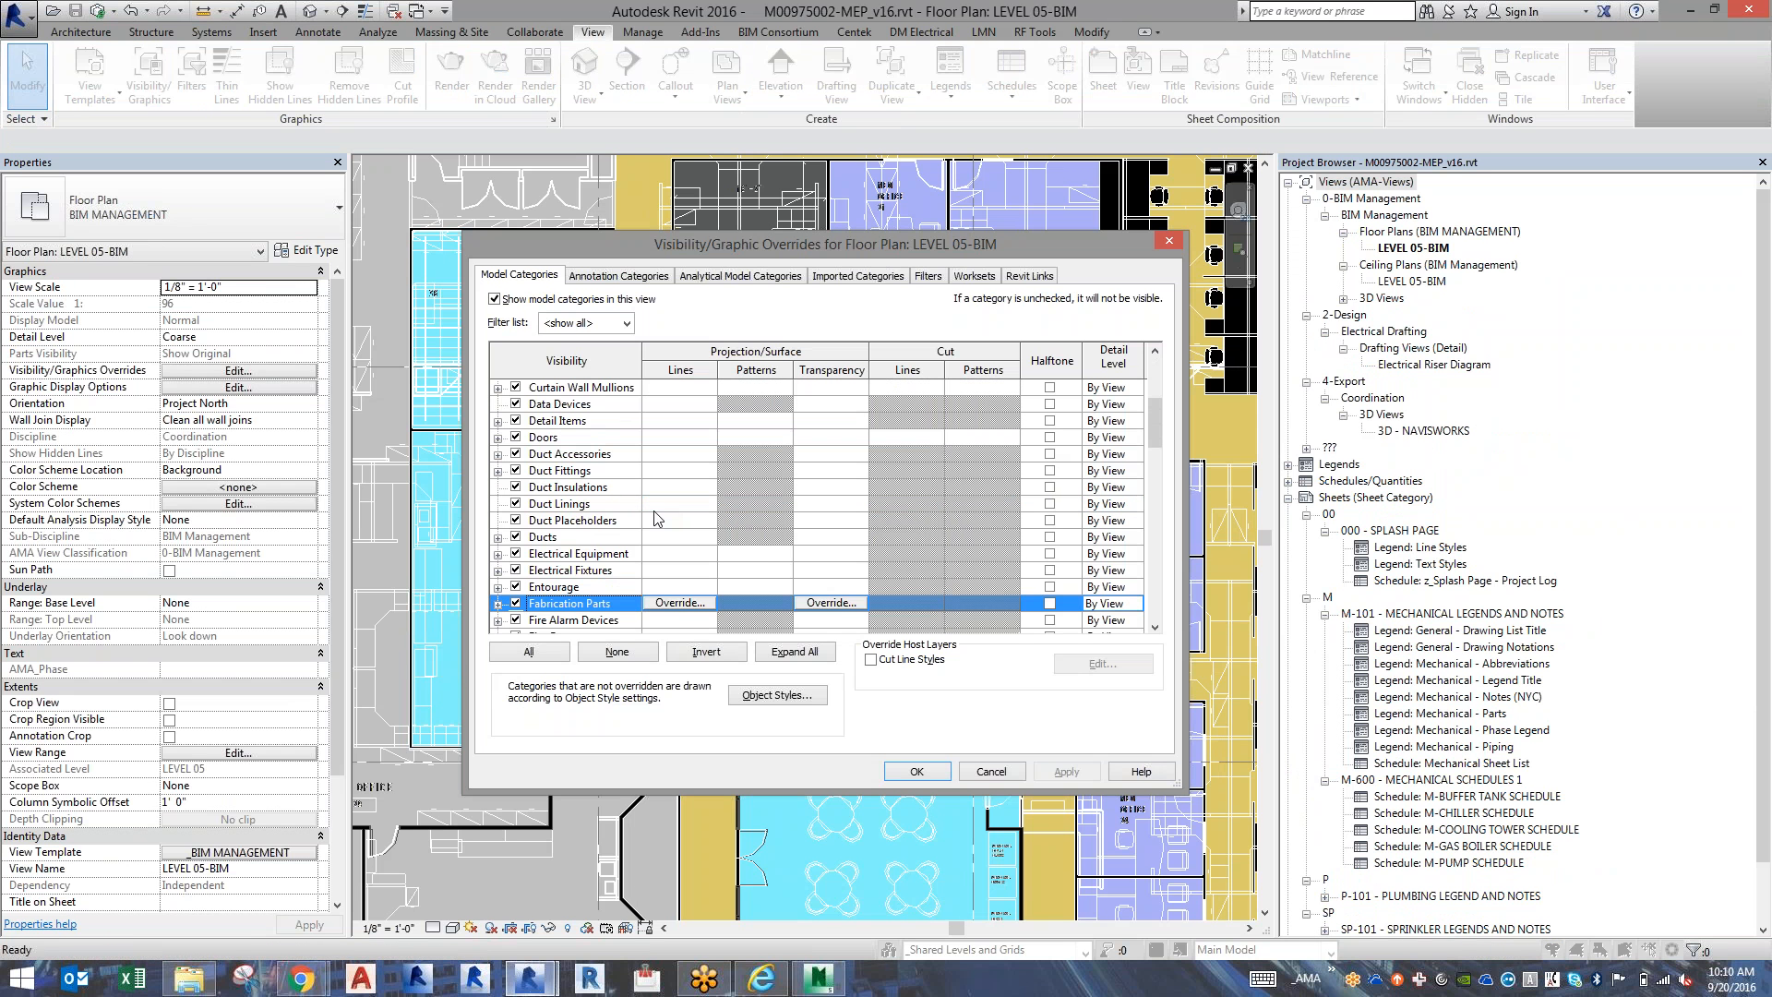
scroll(666, 591, down, 2)
scroll(669, 592, down, 1)
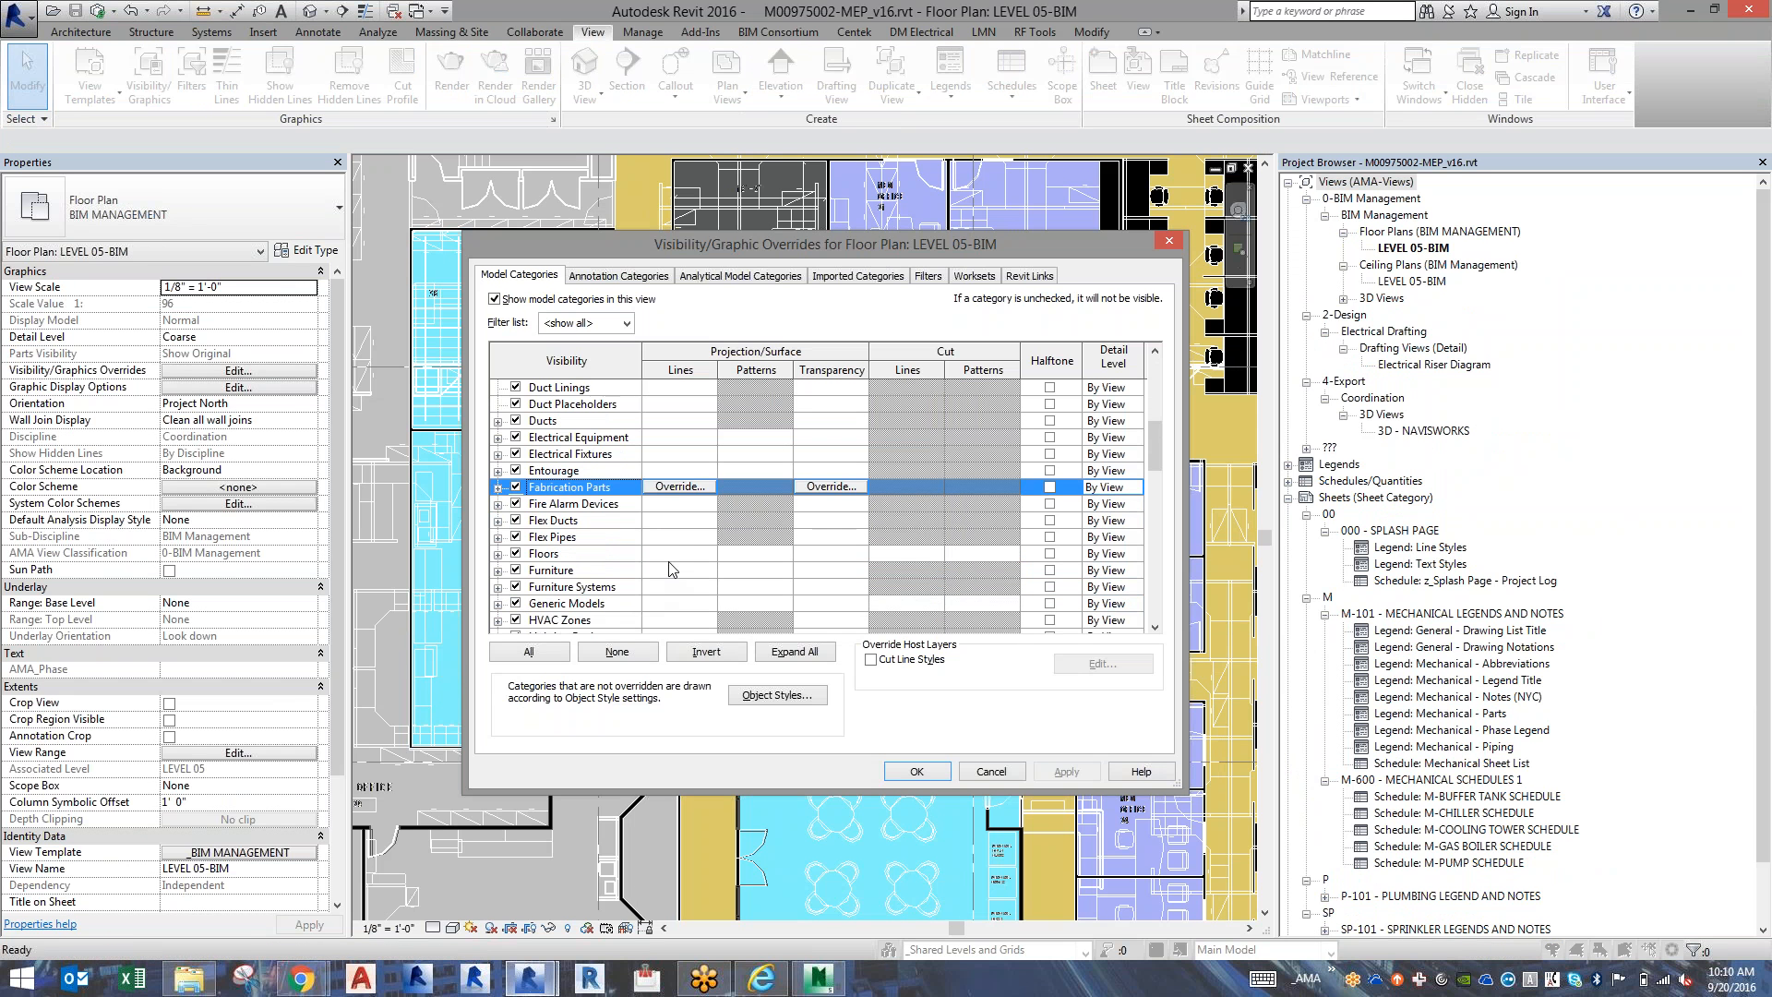
click(742, 558)
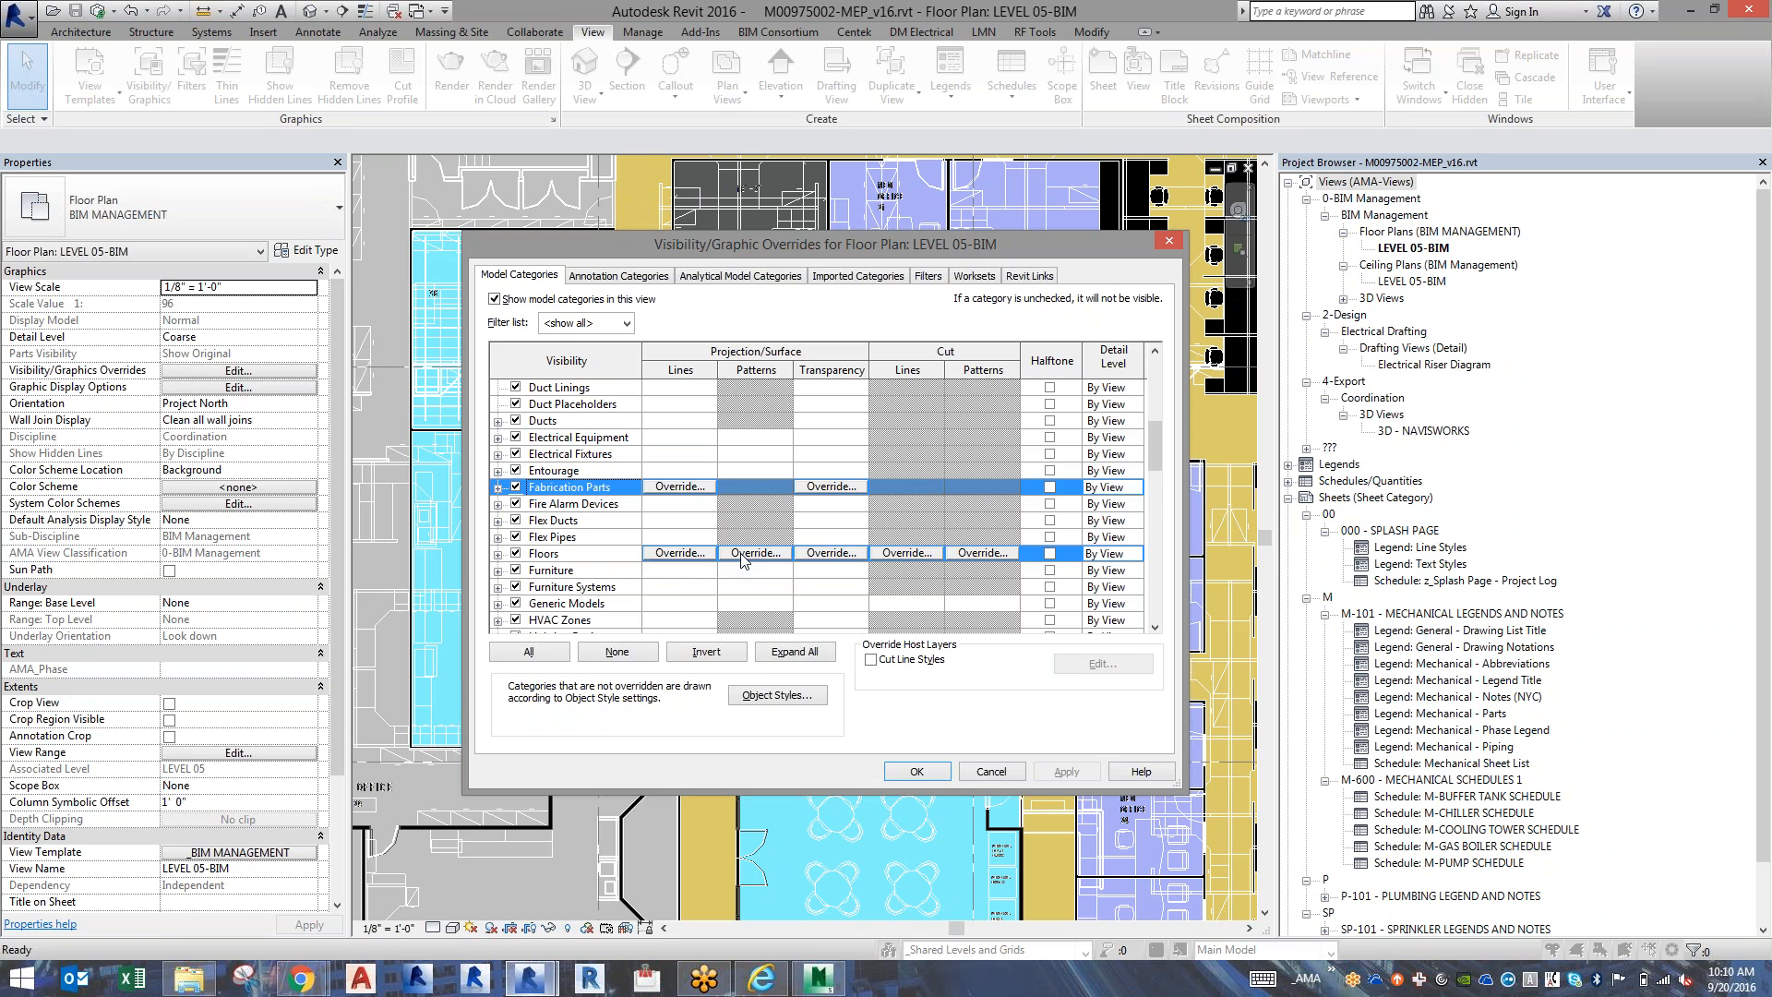
click(744, 555)
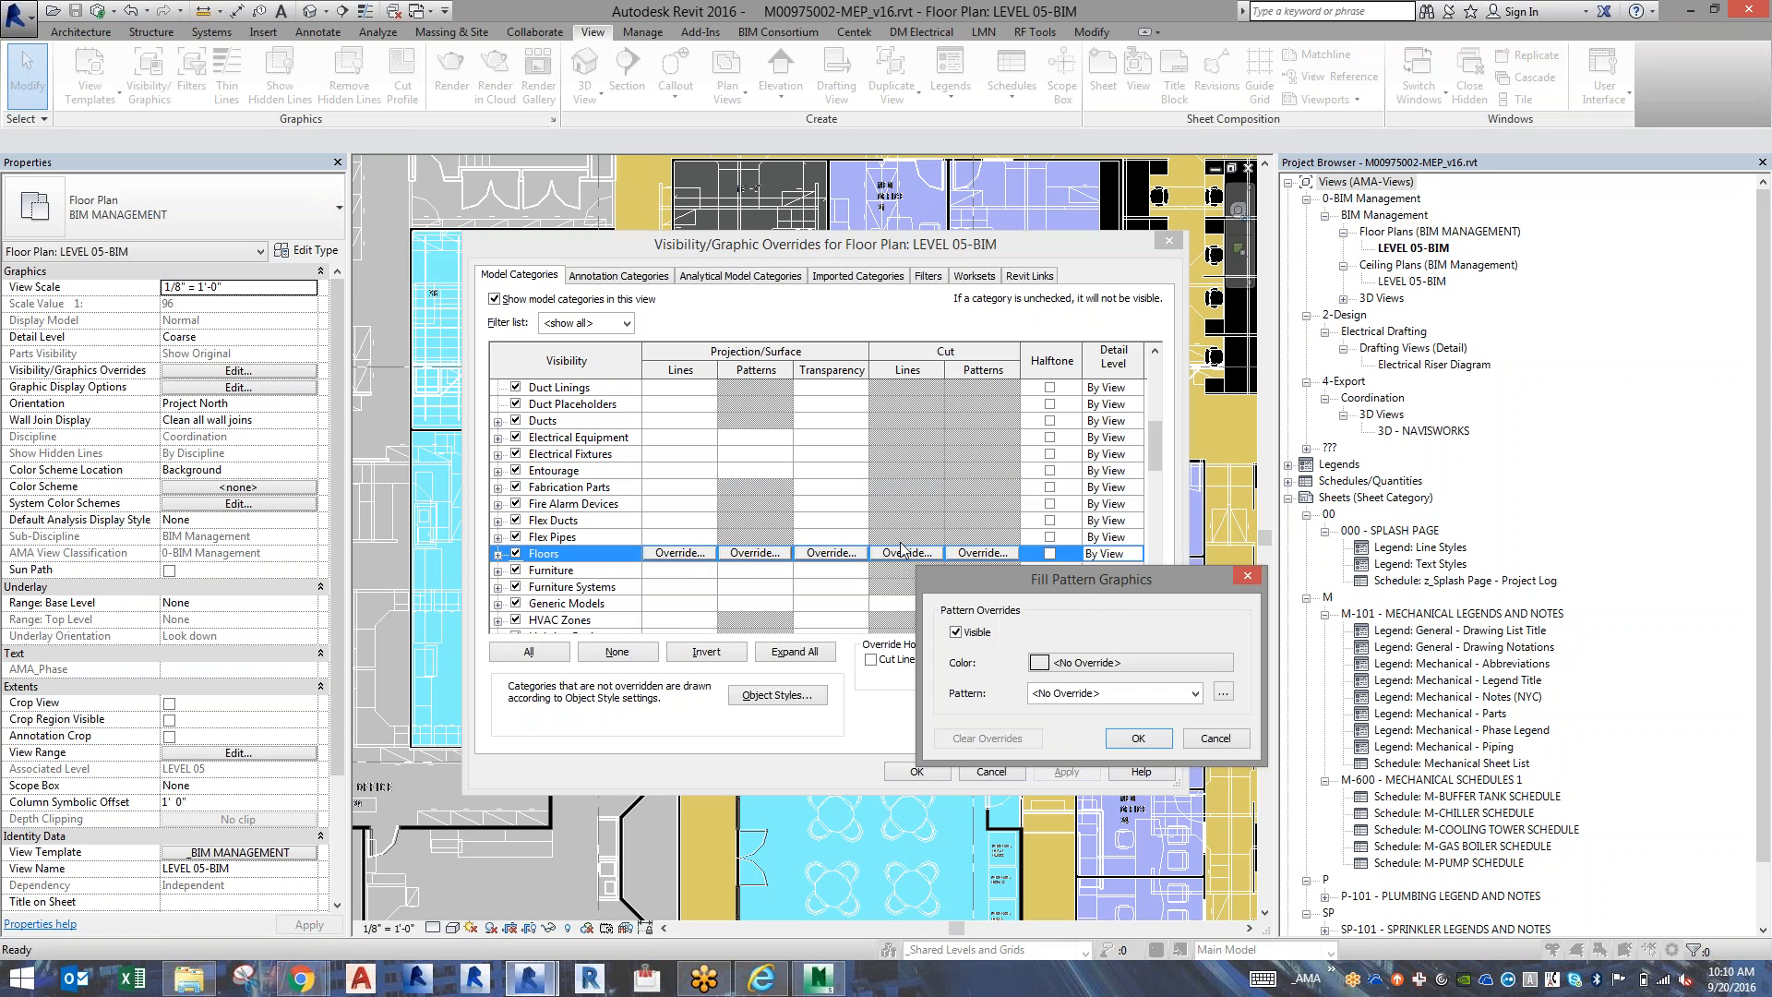
drag(1093, 574, 668, 496)
click(661, 585)
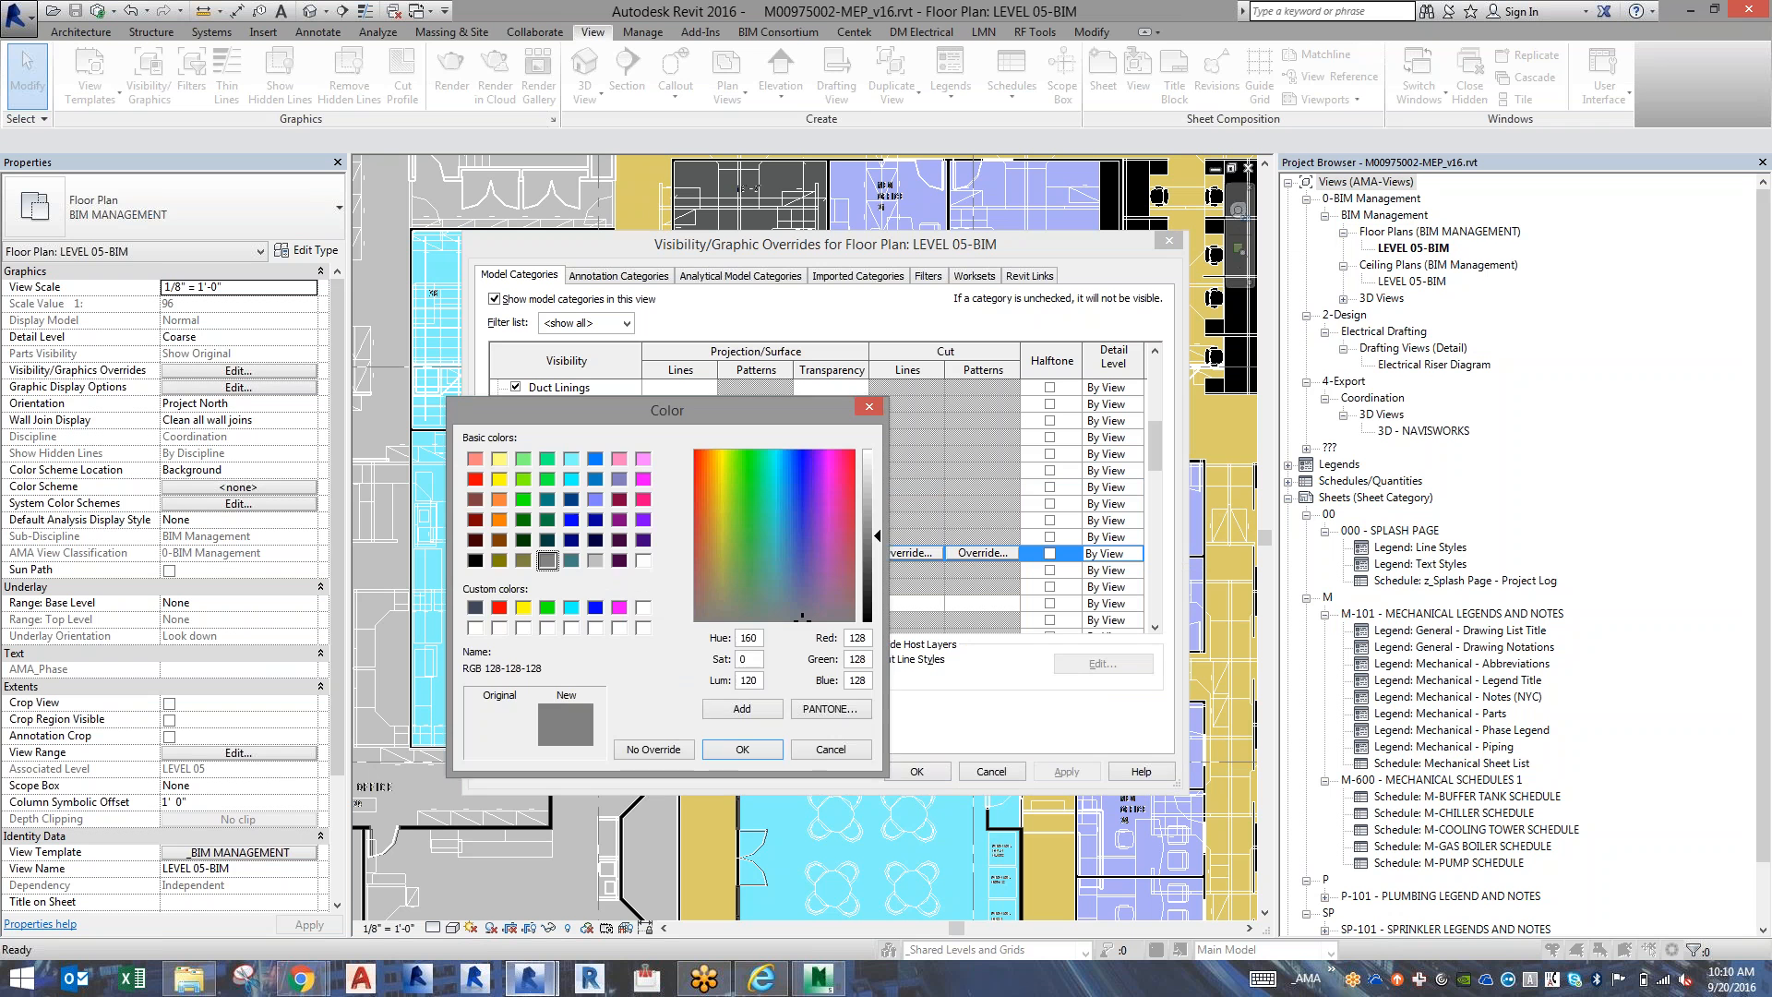
click(742, 748)
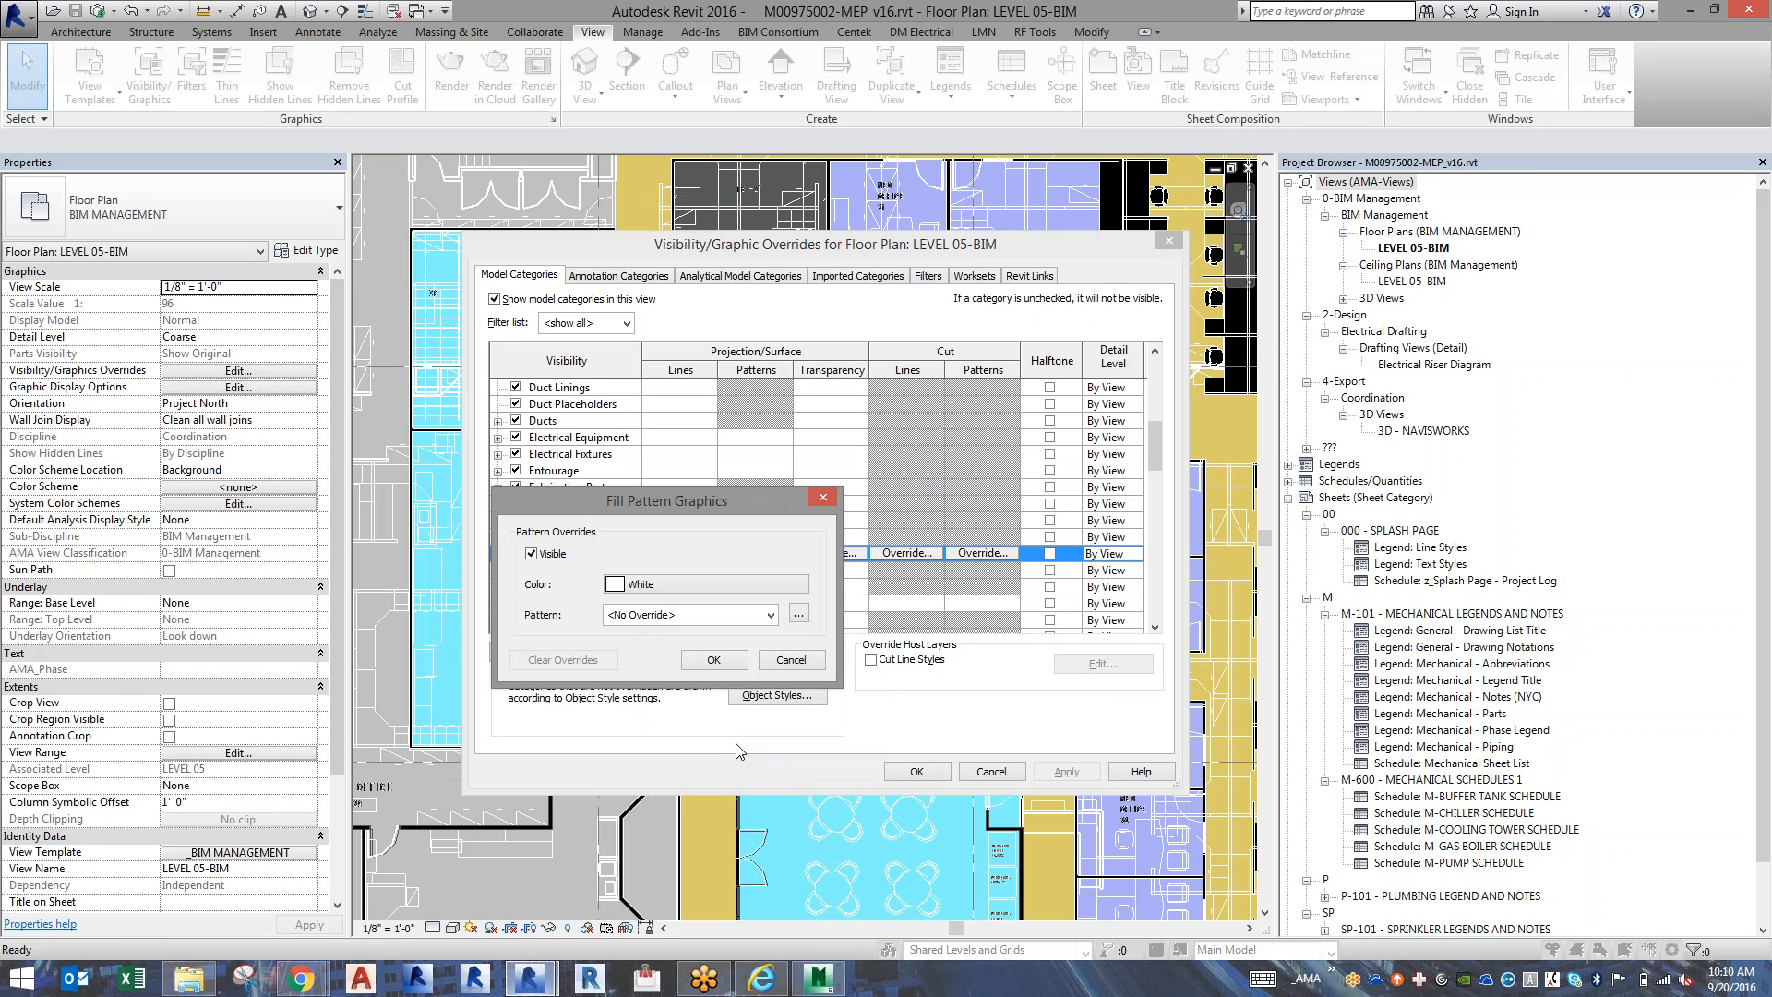
click(713, 661)
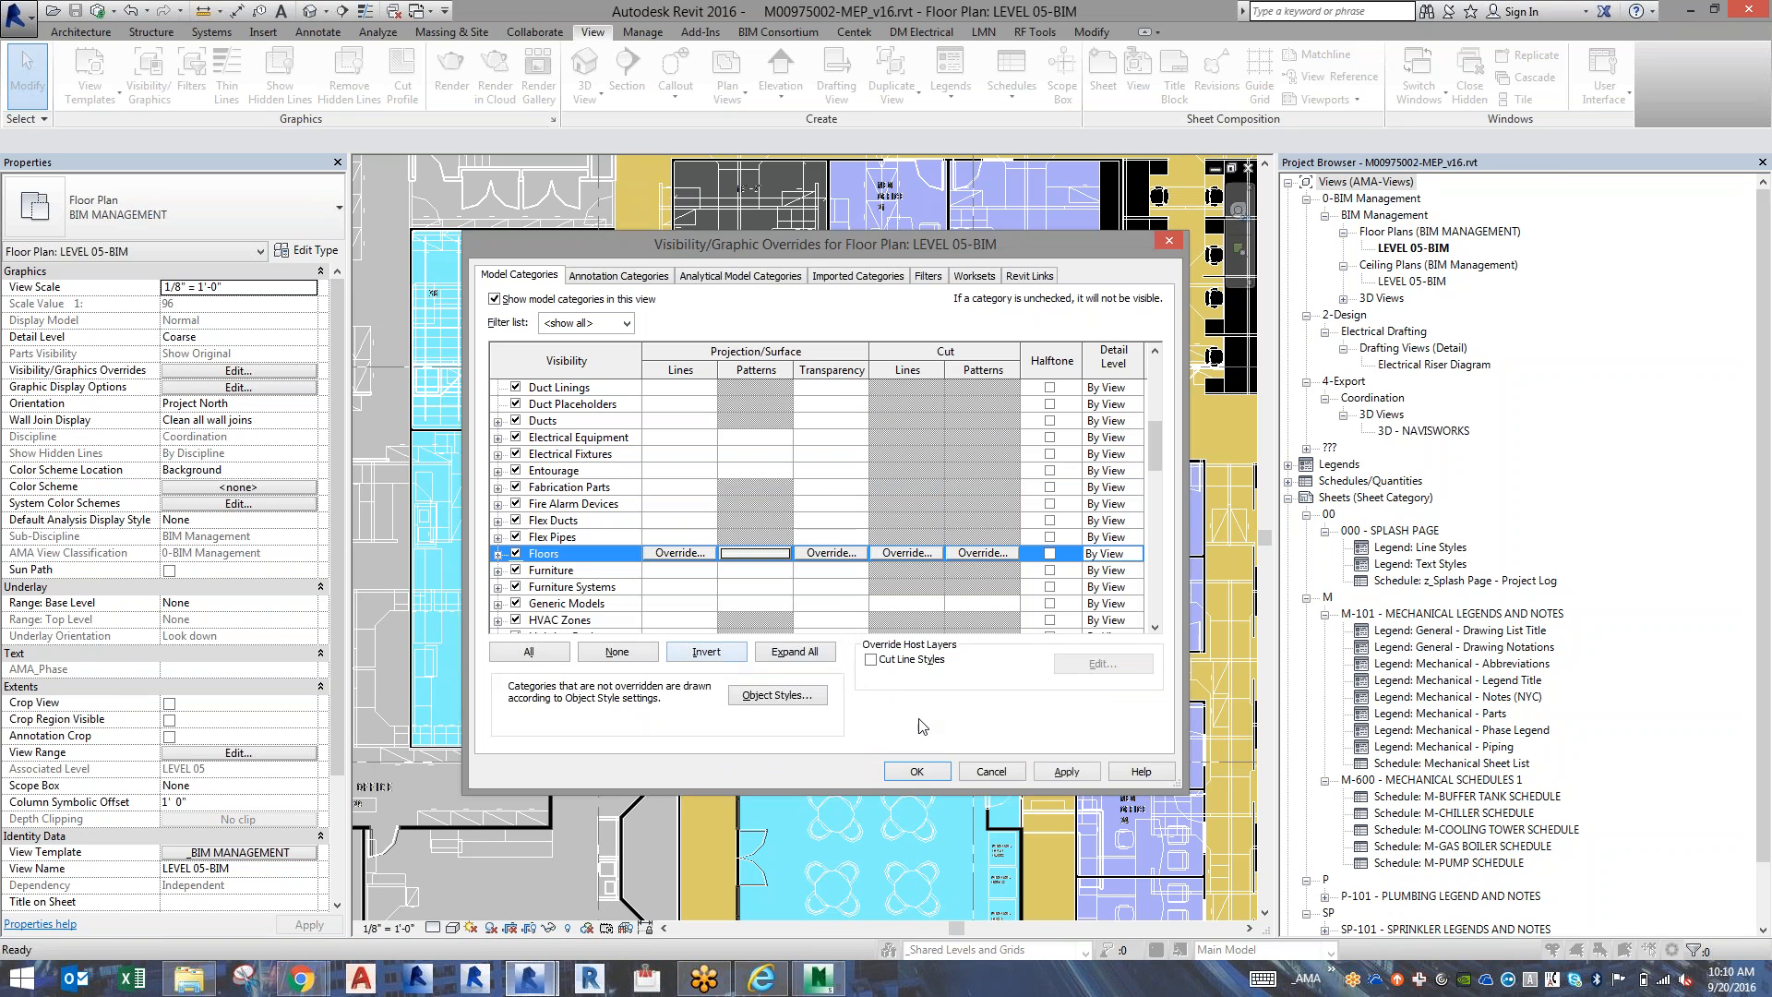
Set the Floors category's projection pattern override to Solid fill and accept the visibility overrides.
click(748, 554)
click(698, 615)
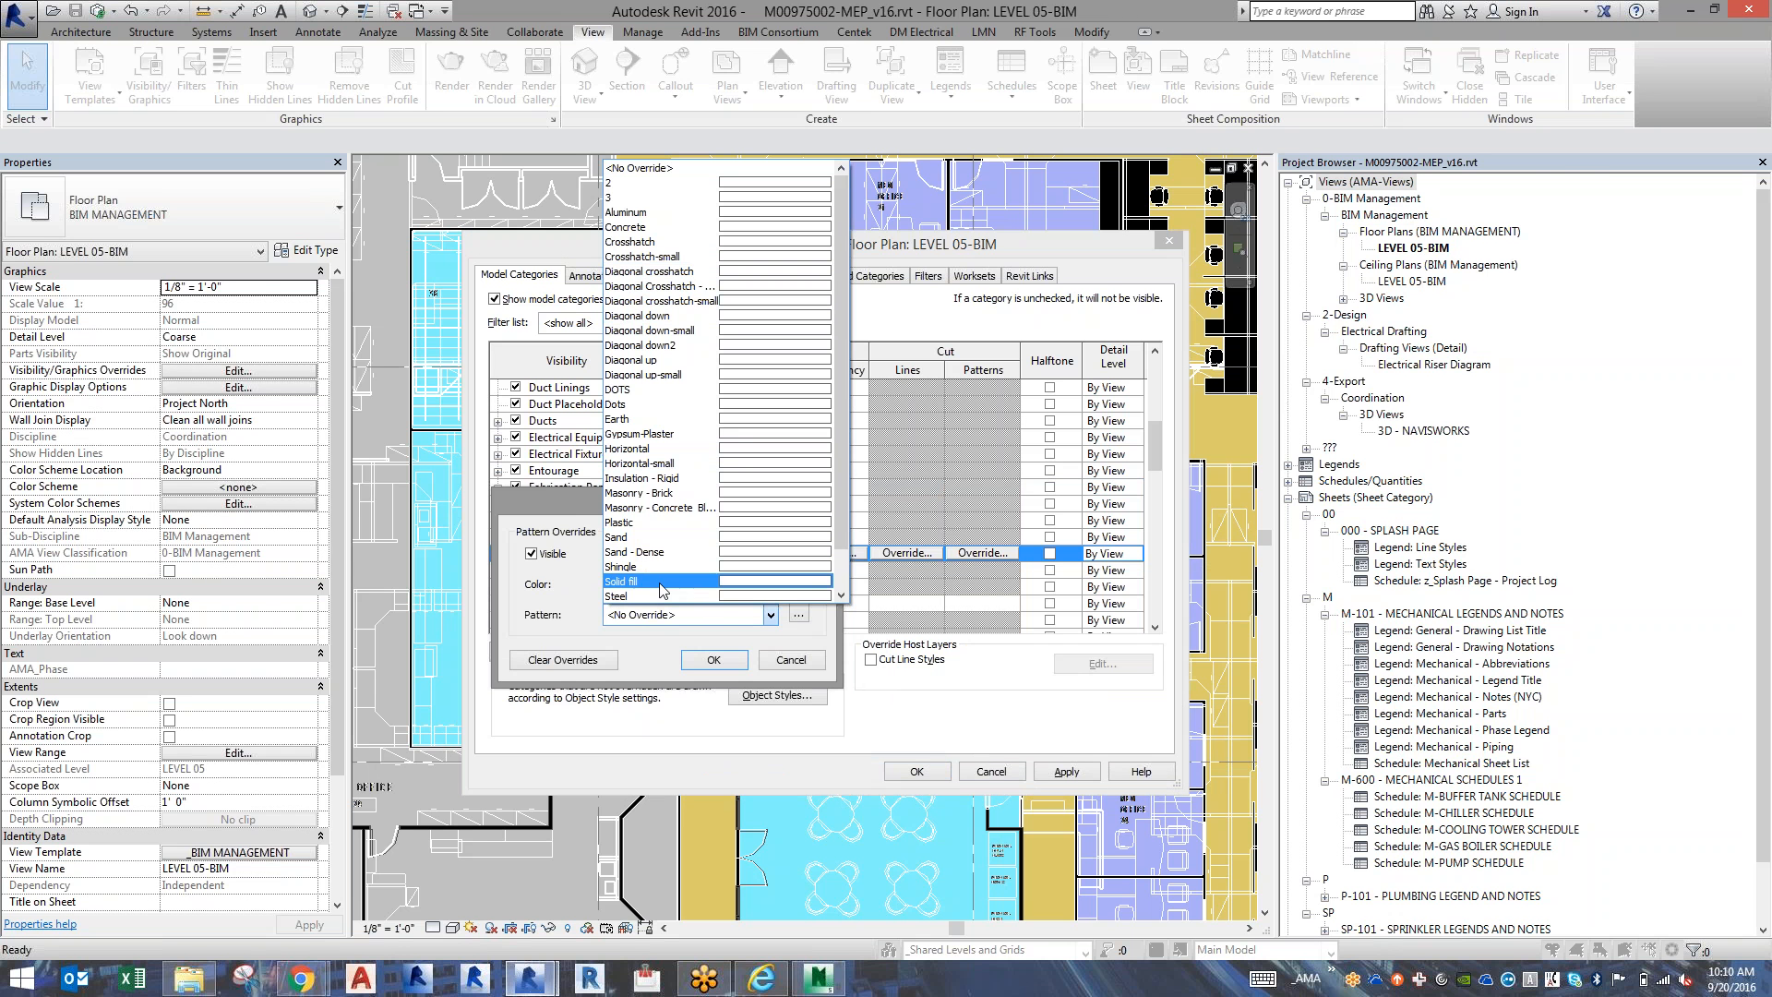
scroll(661, 580, down, 2)
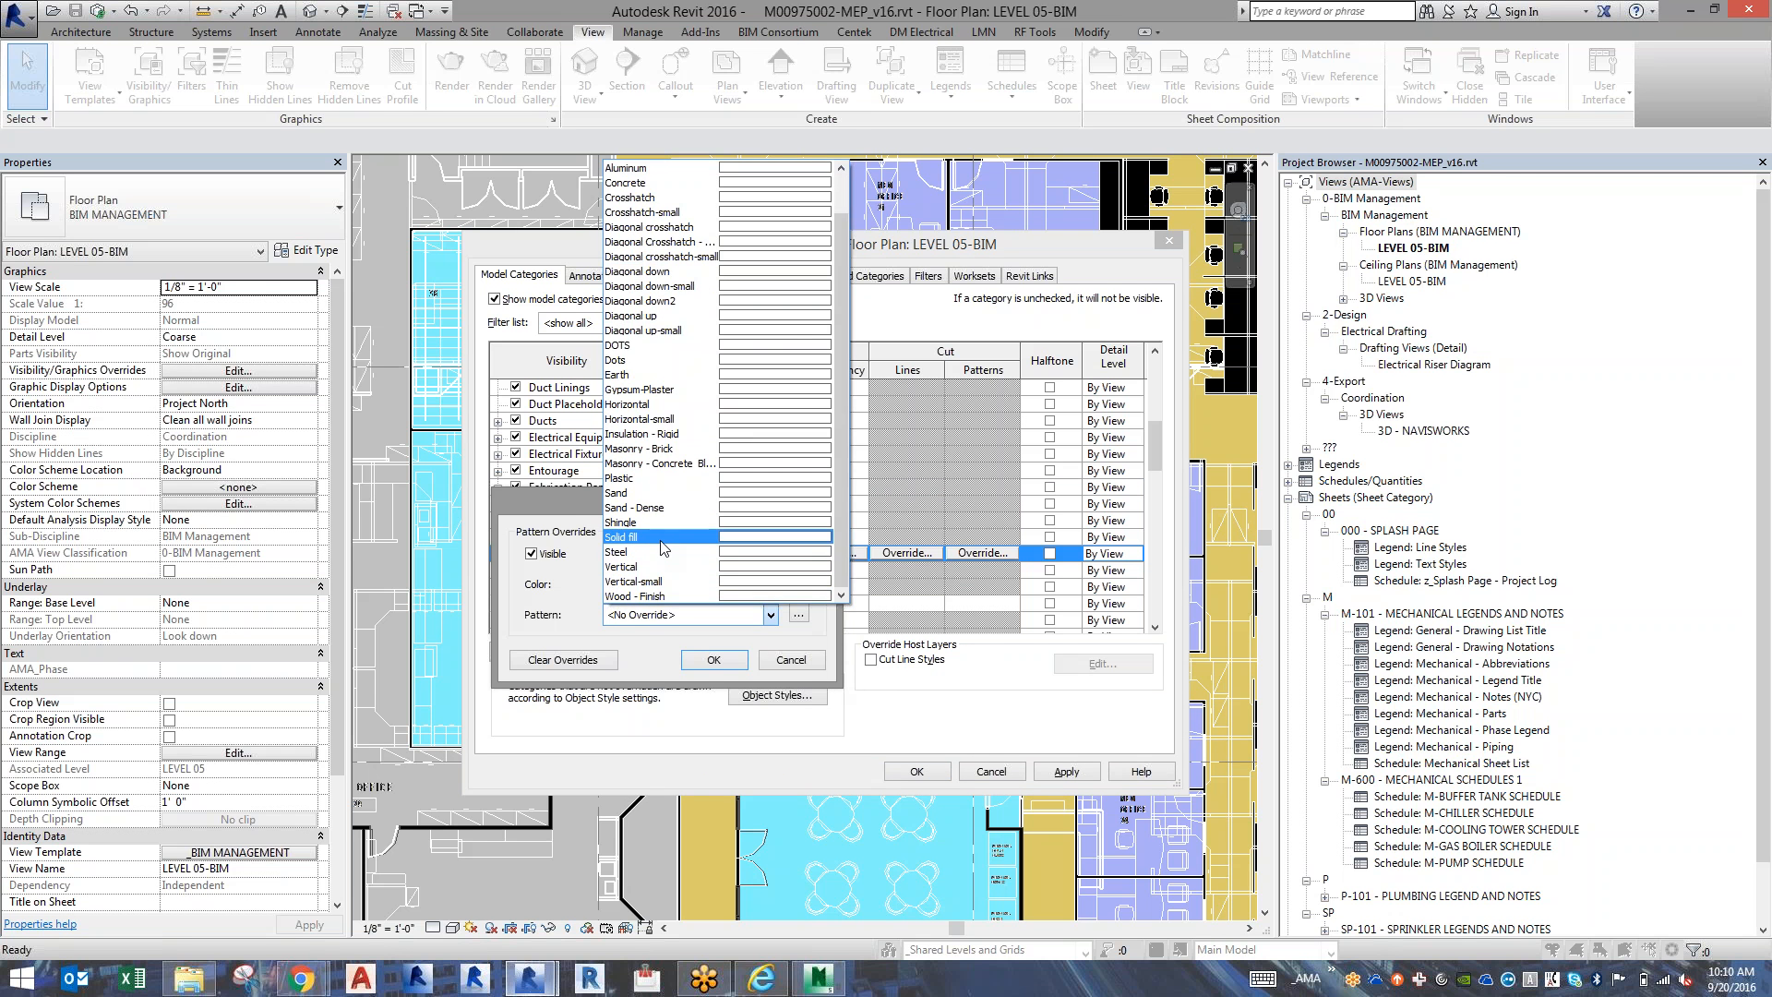
click(665, 547)
click(713, 659)
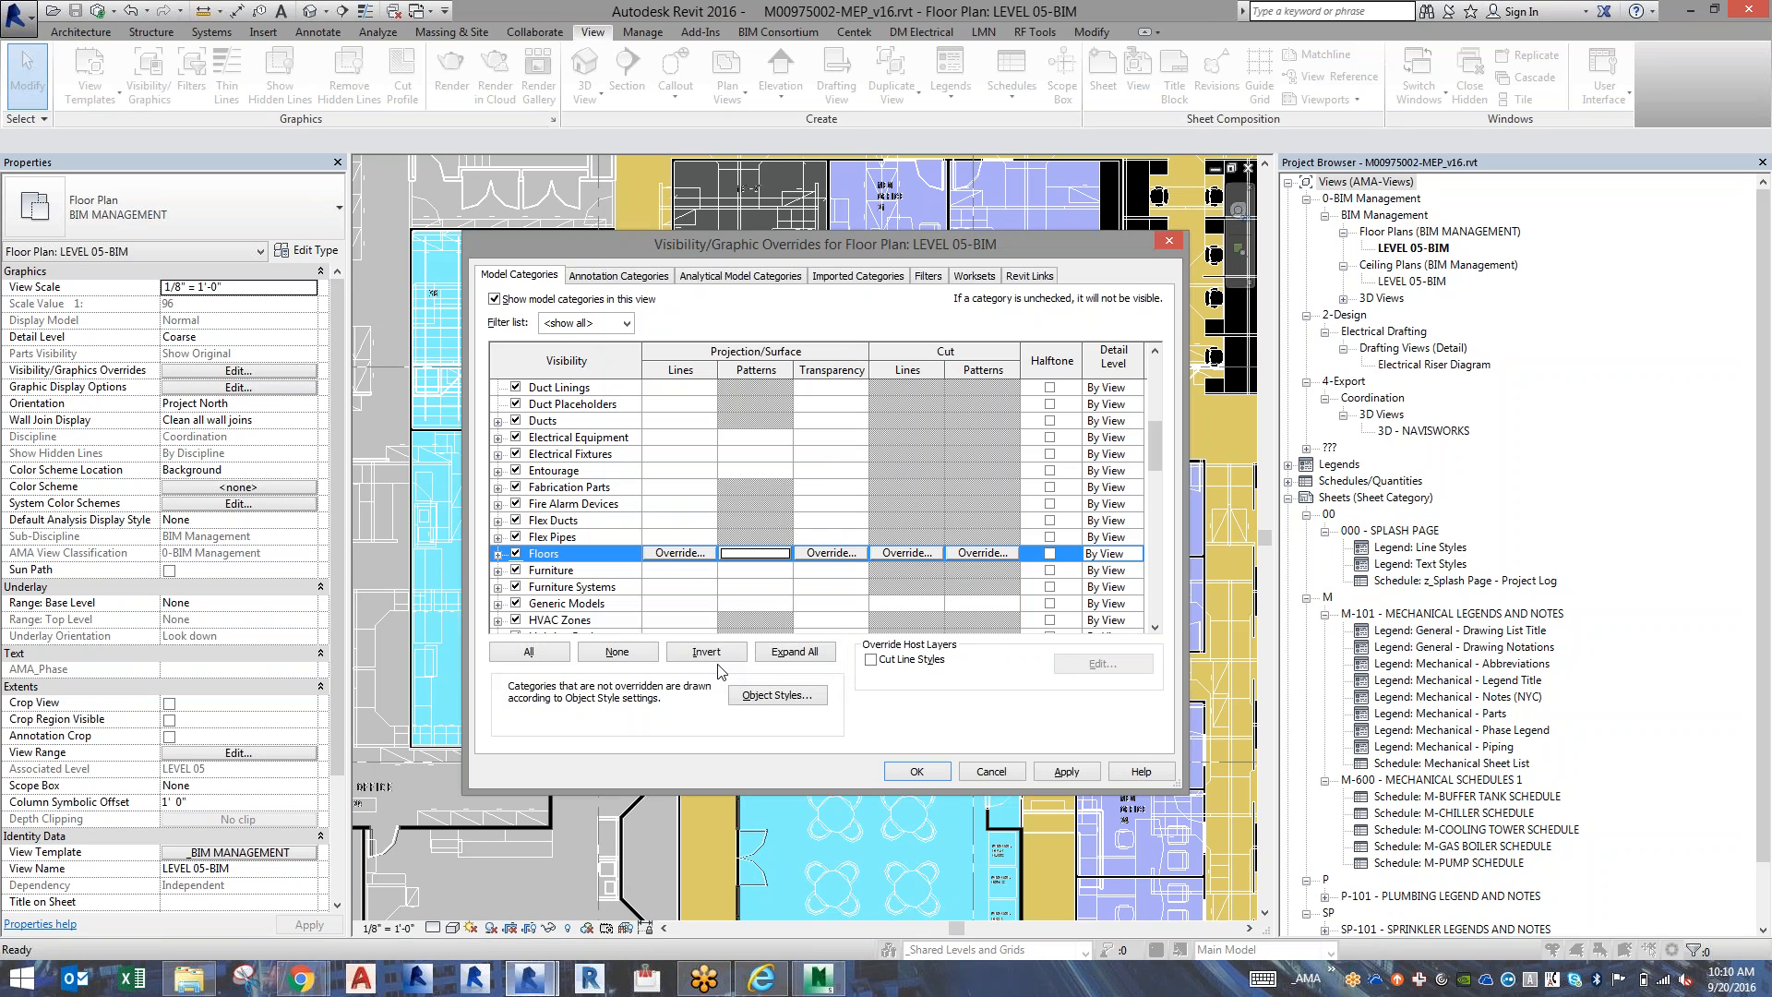
click(926, 775)
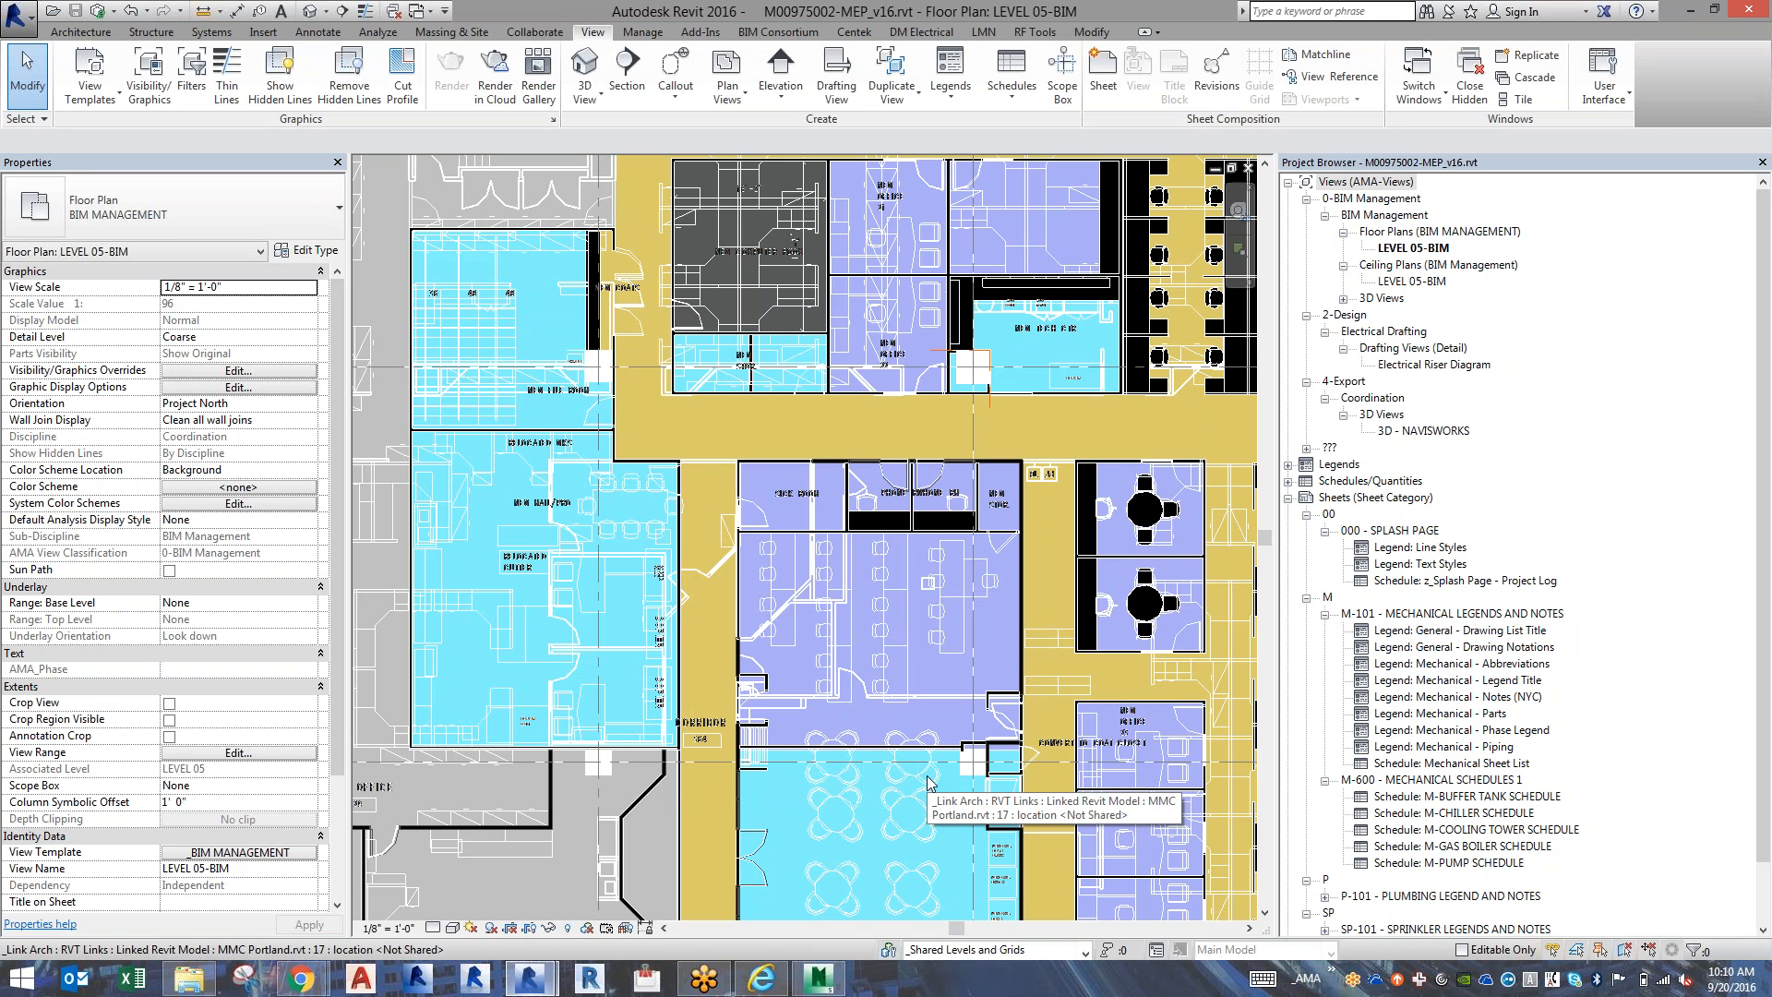
Set the MMC Portland.rvt link's model categories to By host view in LEVEL 05-BIM and accept the overrides.
key(v)
key(v)
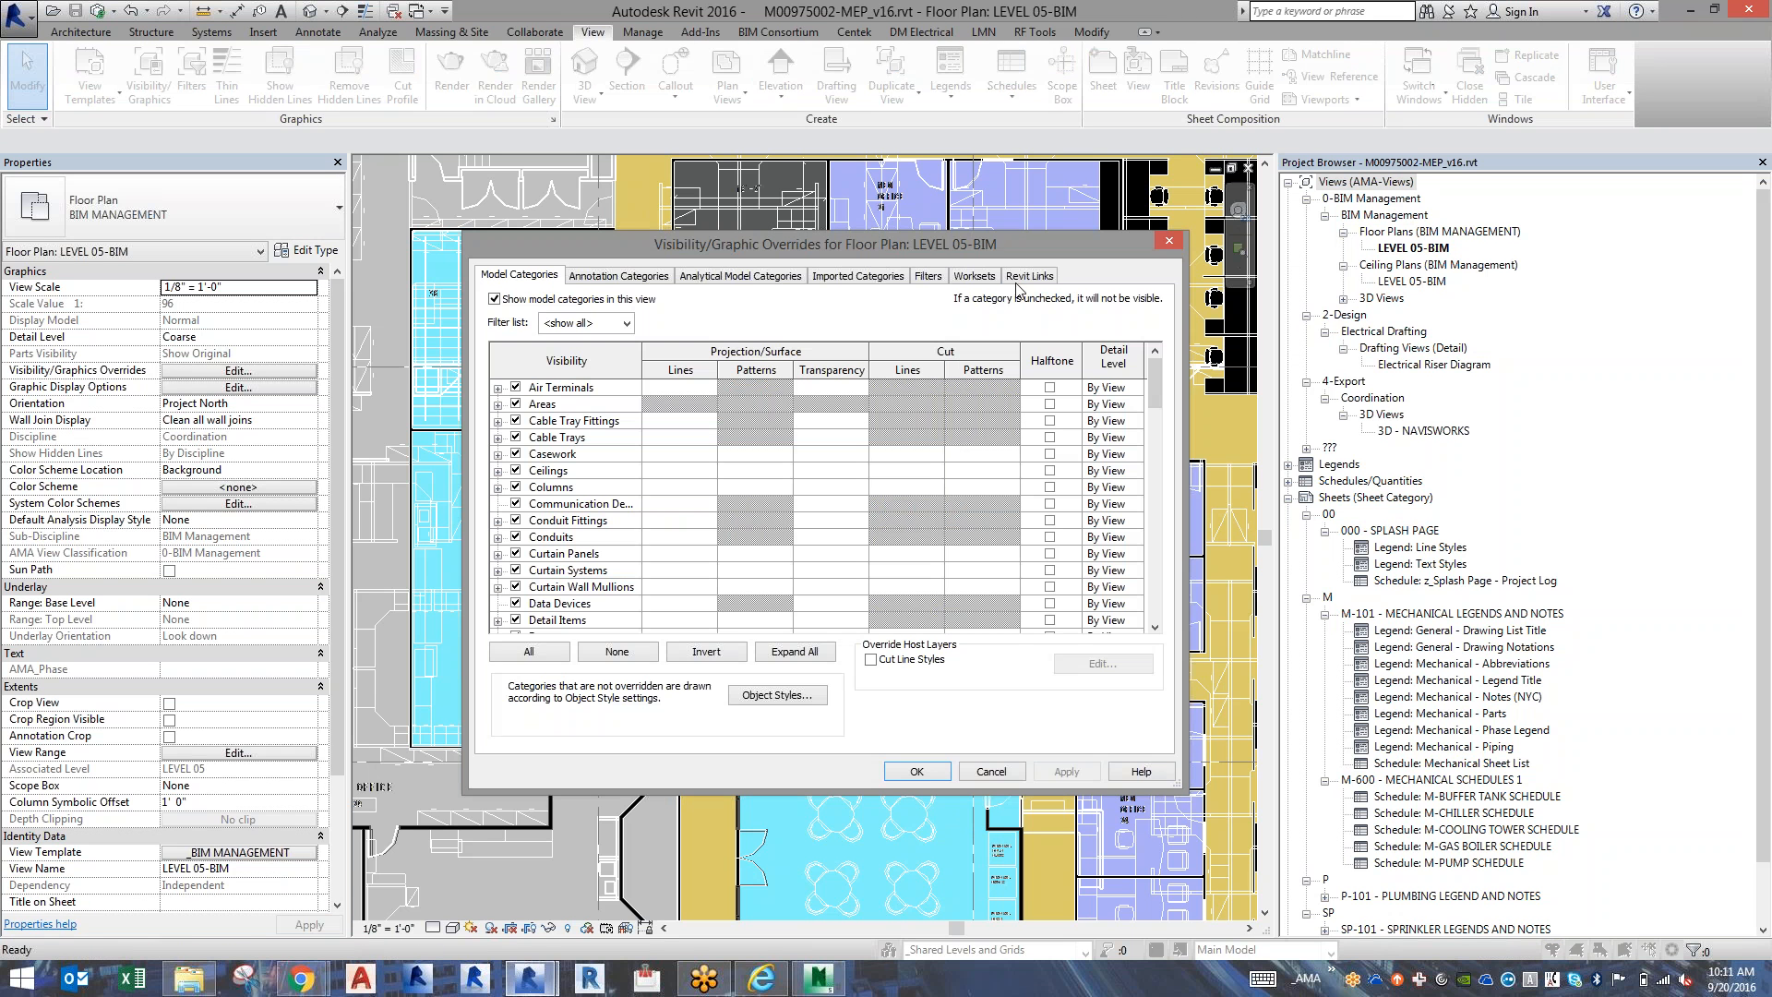
click(1025, 279)
click(951, 357)
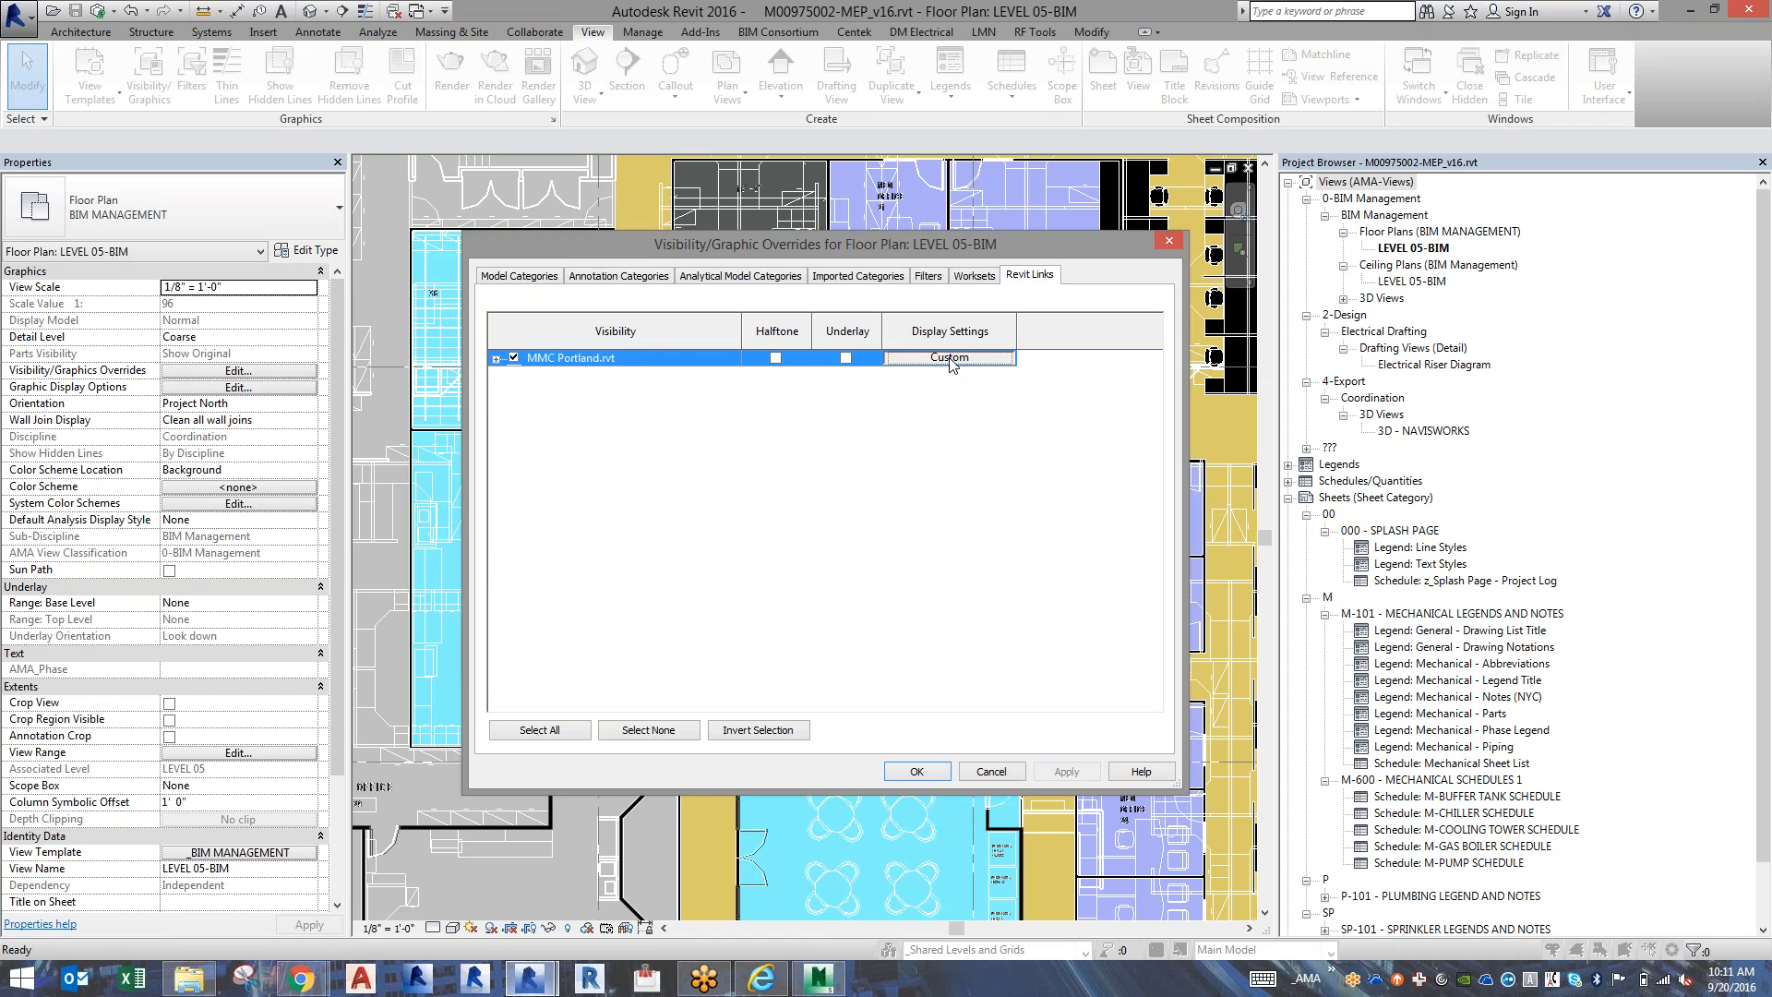
click(514, 411)
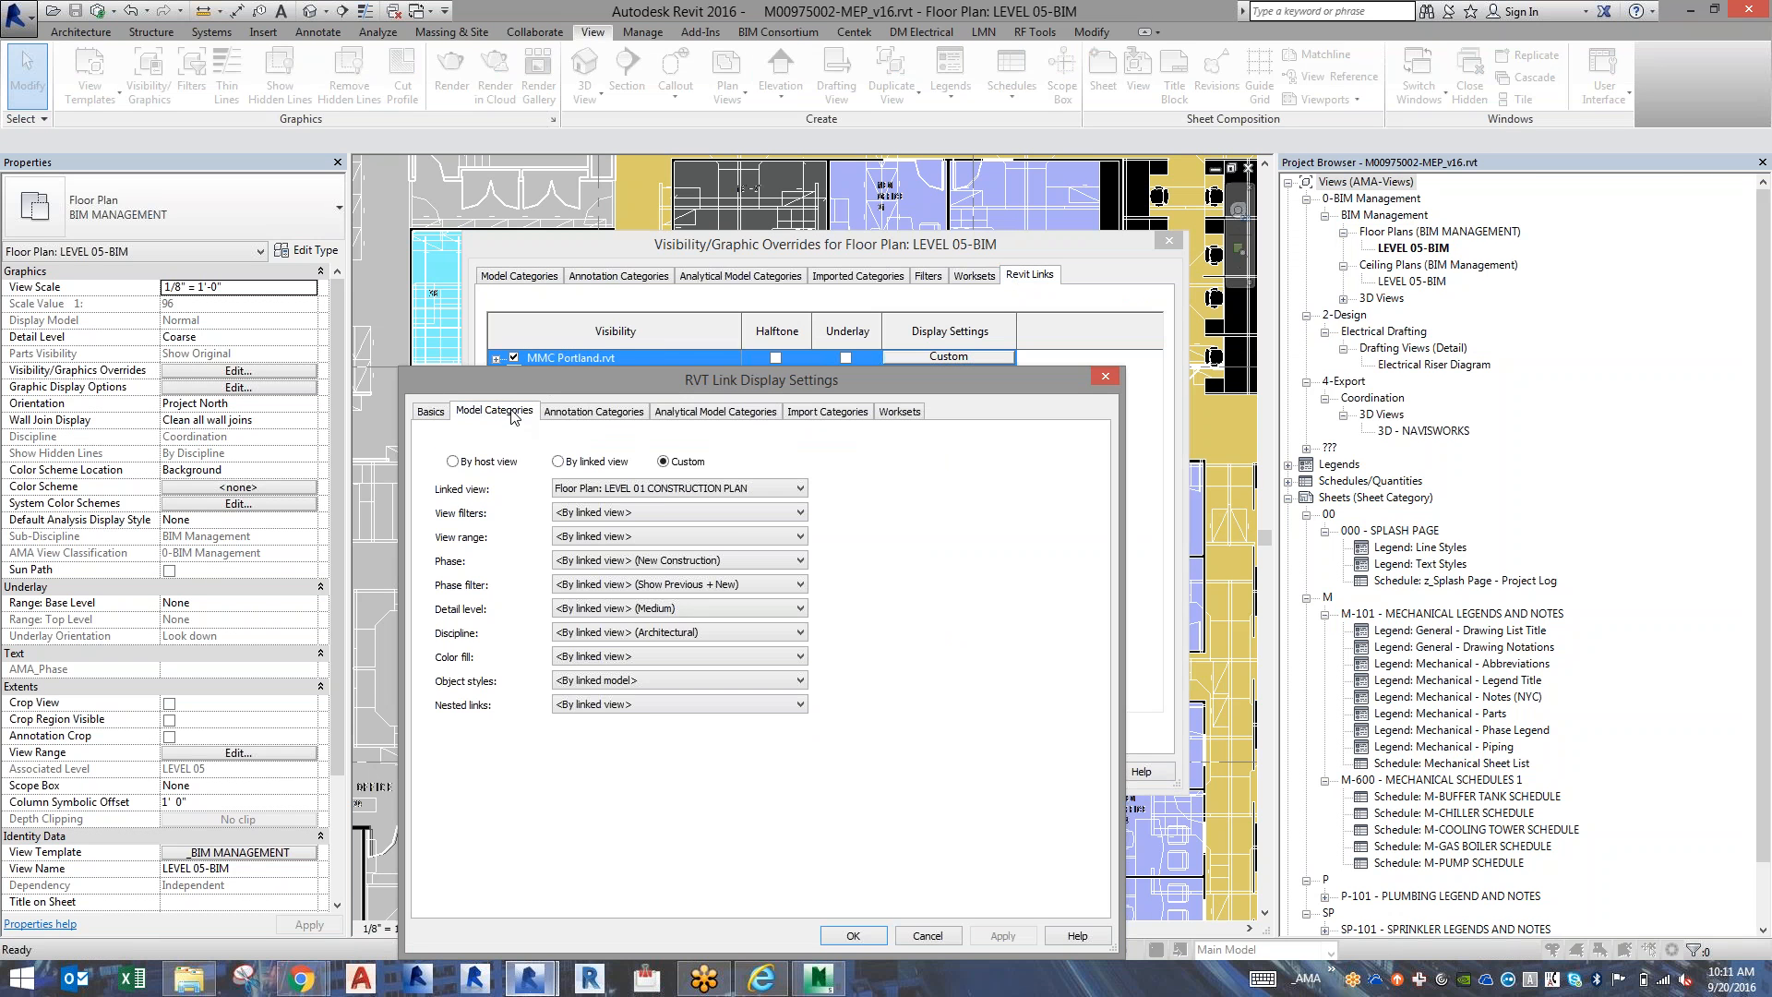
click(635, 441)
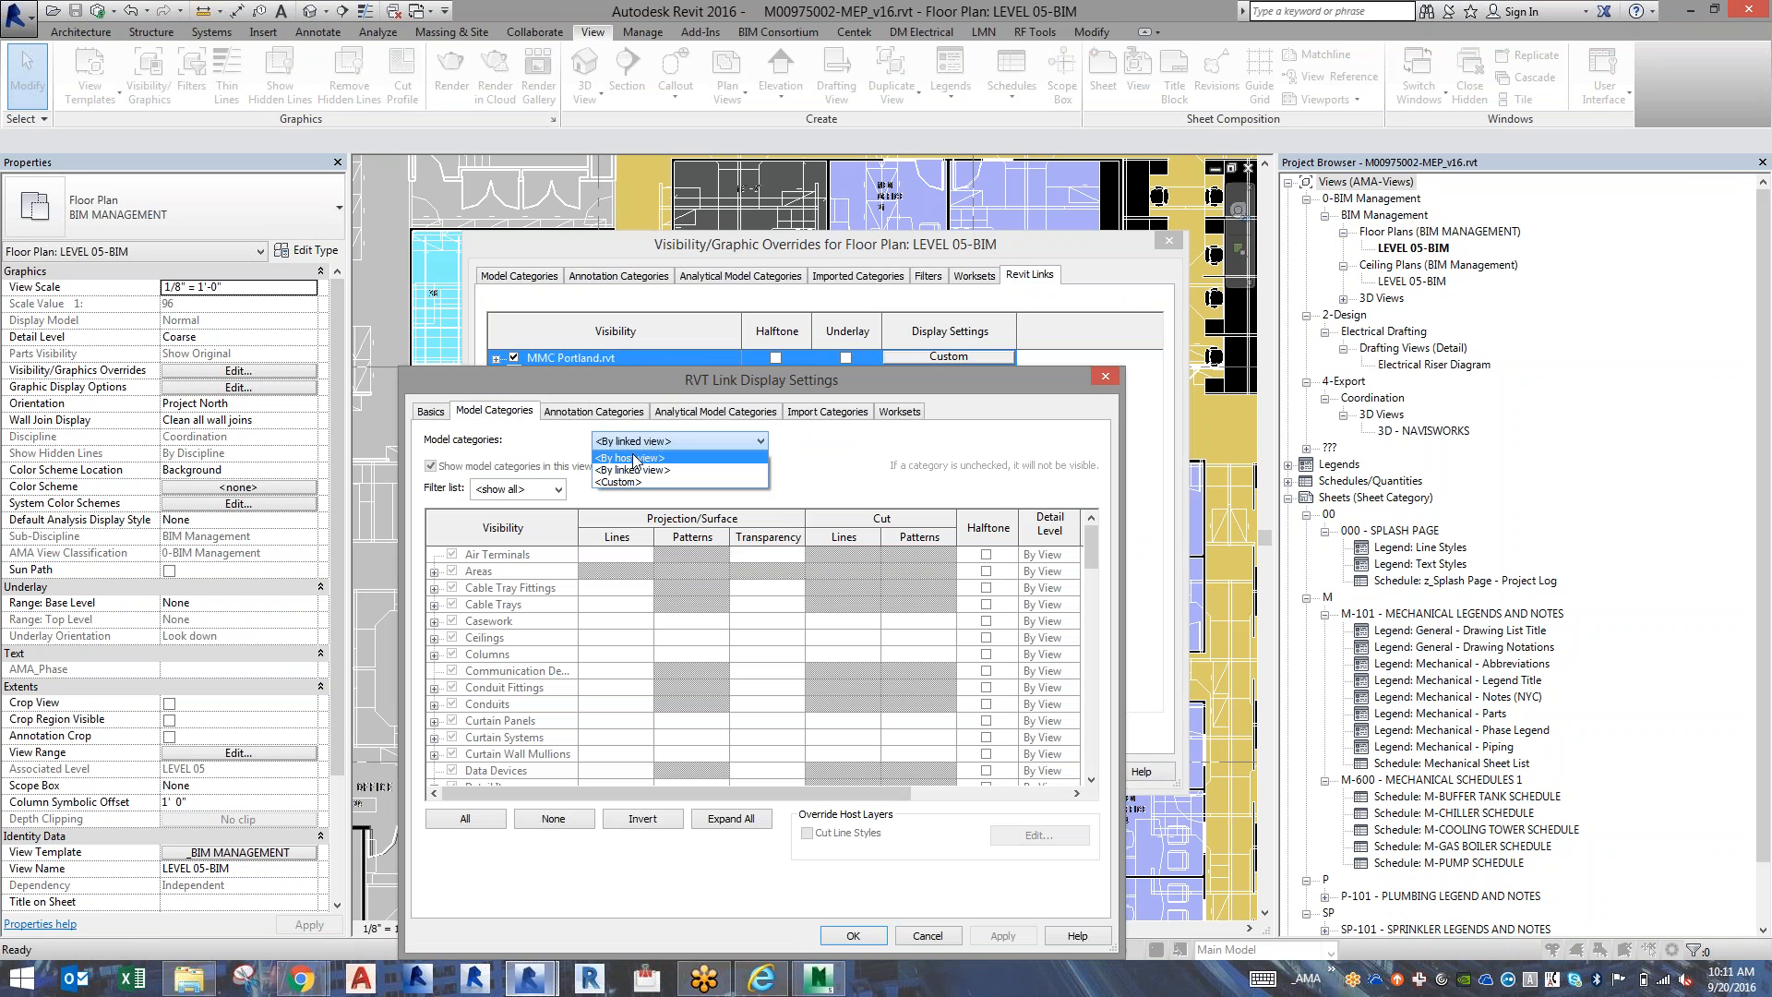
click(634, 454)
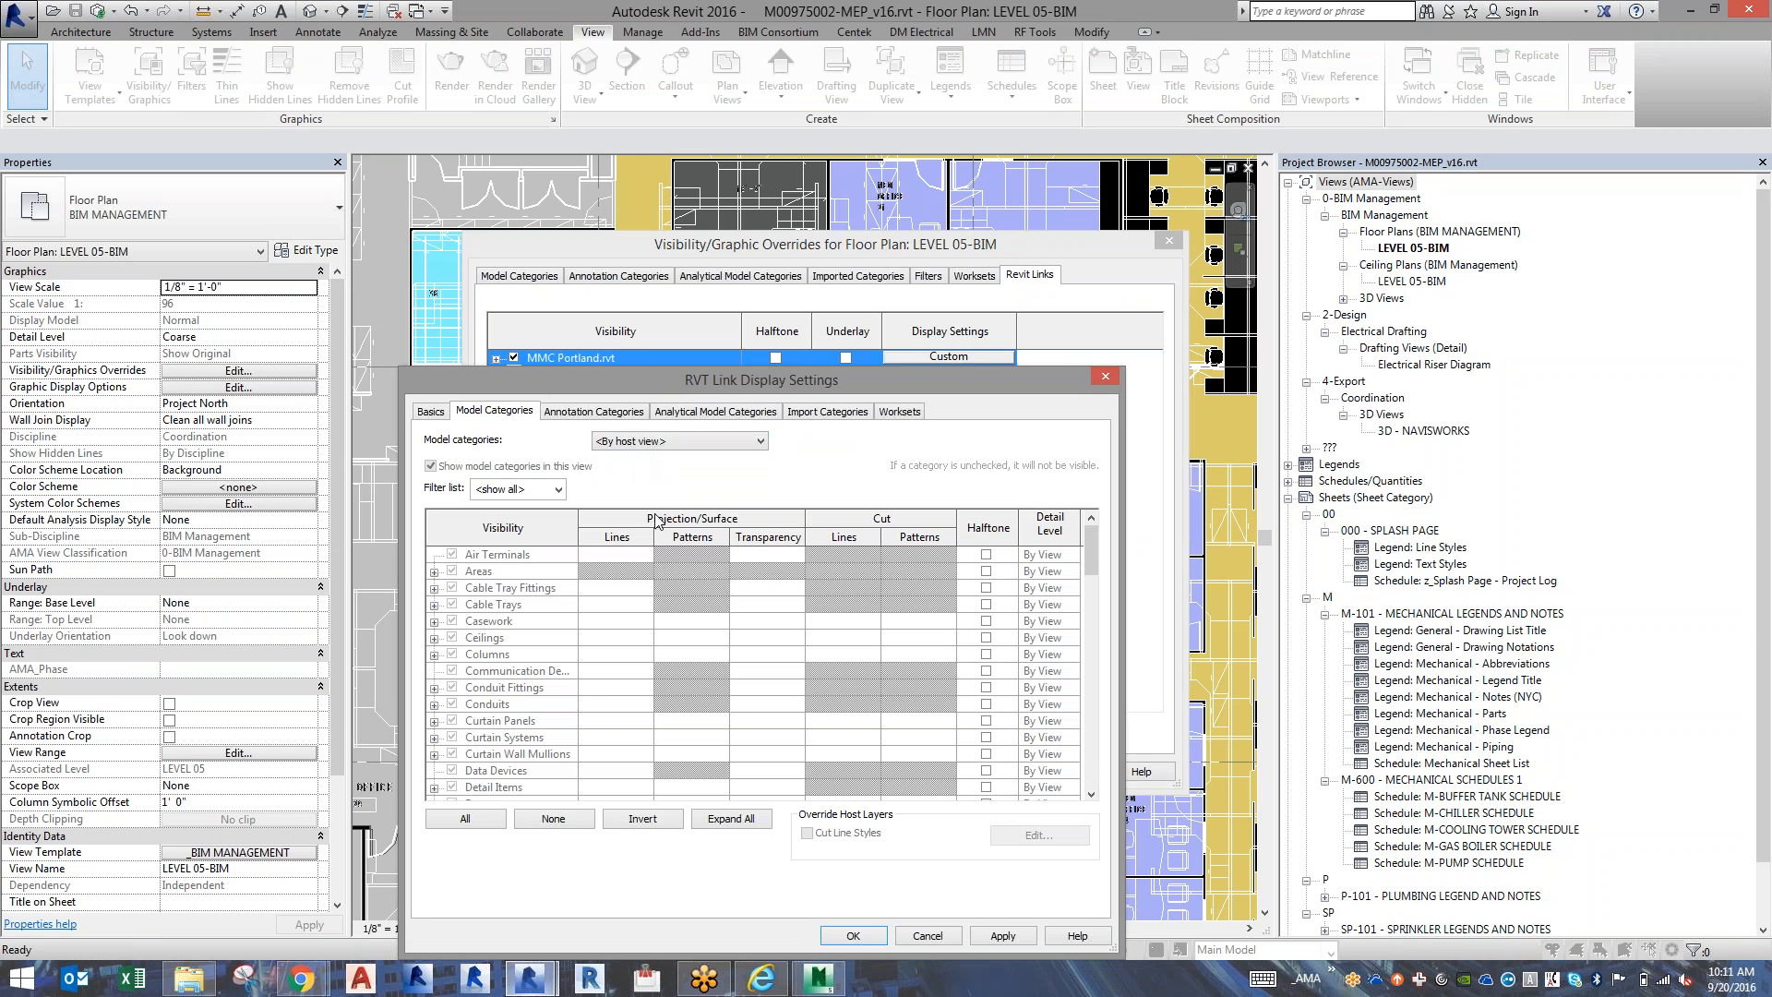
click(849, 936)
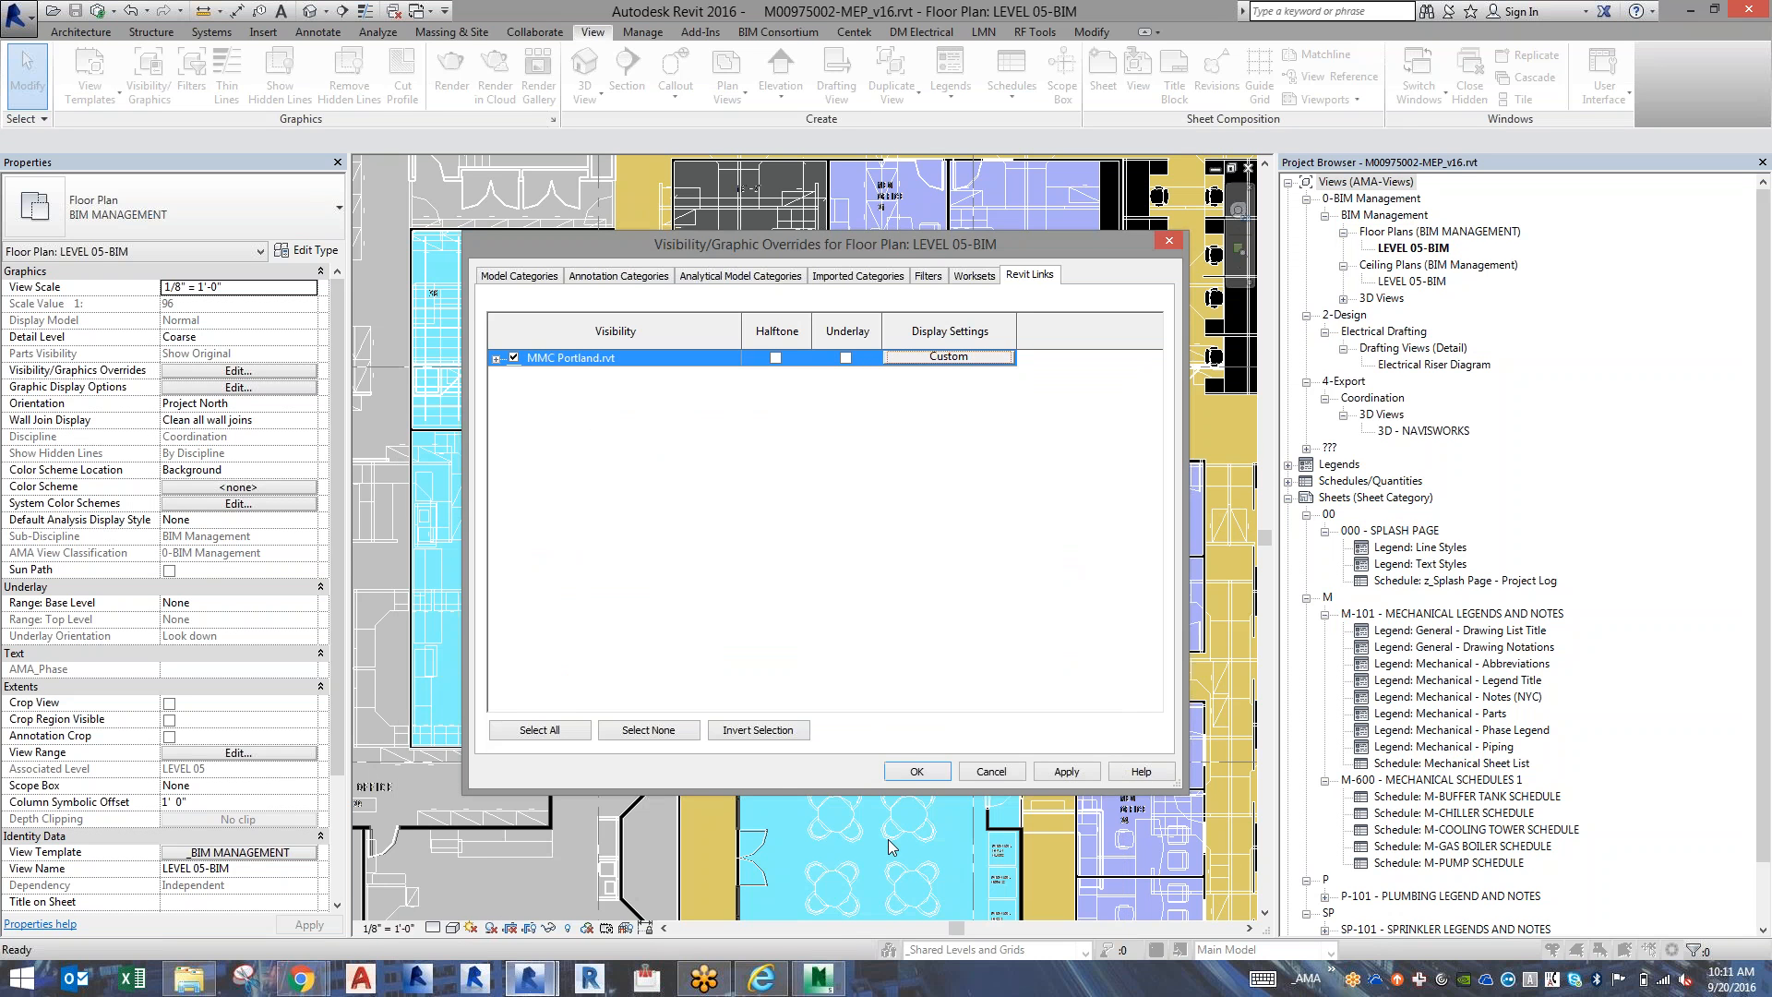
click(916, 771)
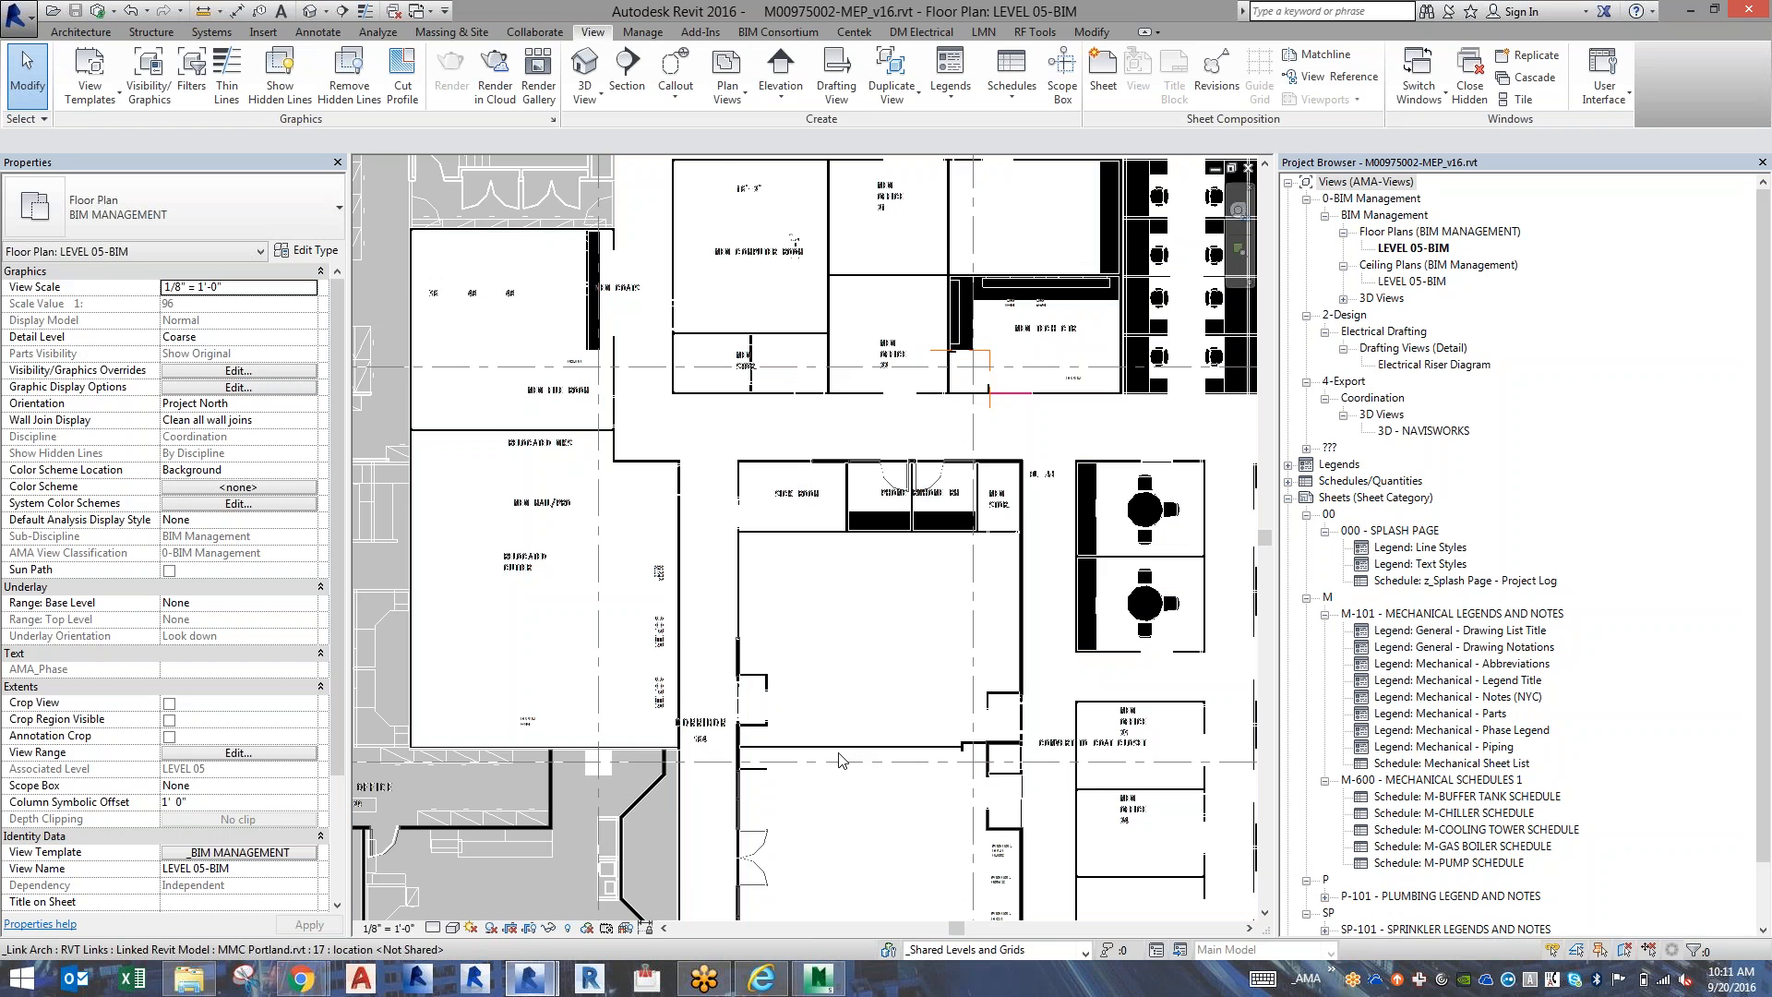
Turn off the Floors category in the LEVEL 05-BIM floor plan and accept the visibility overrides.
scroll(827, 721, up, 1)
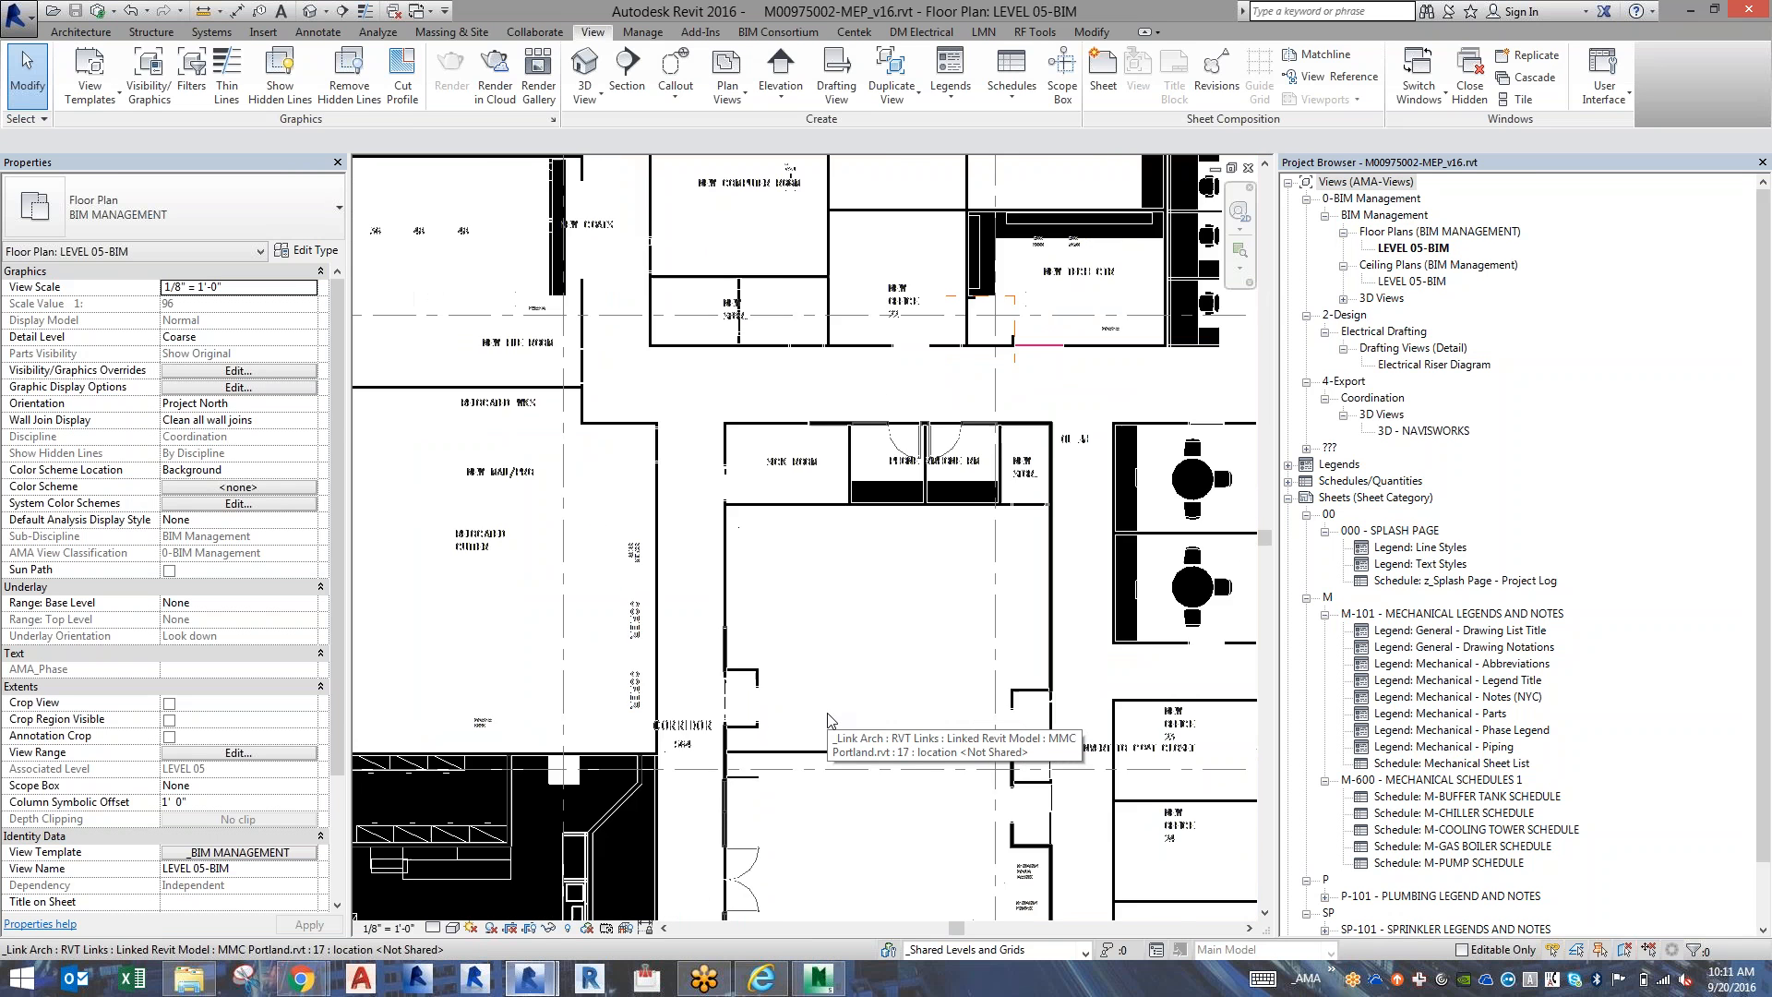
scroll(827, 721, down, 3)
scroll(828, 721, down, 1)
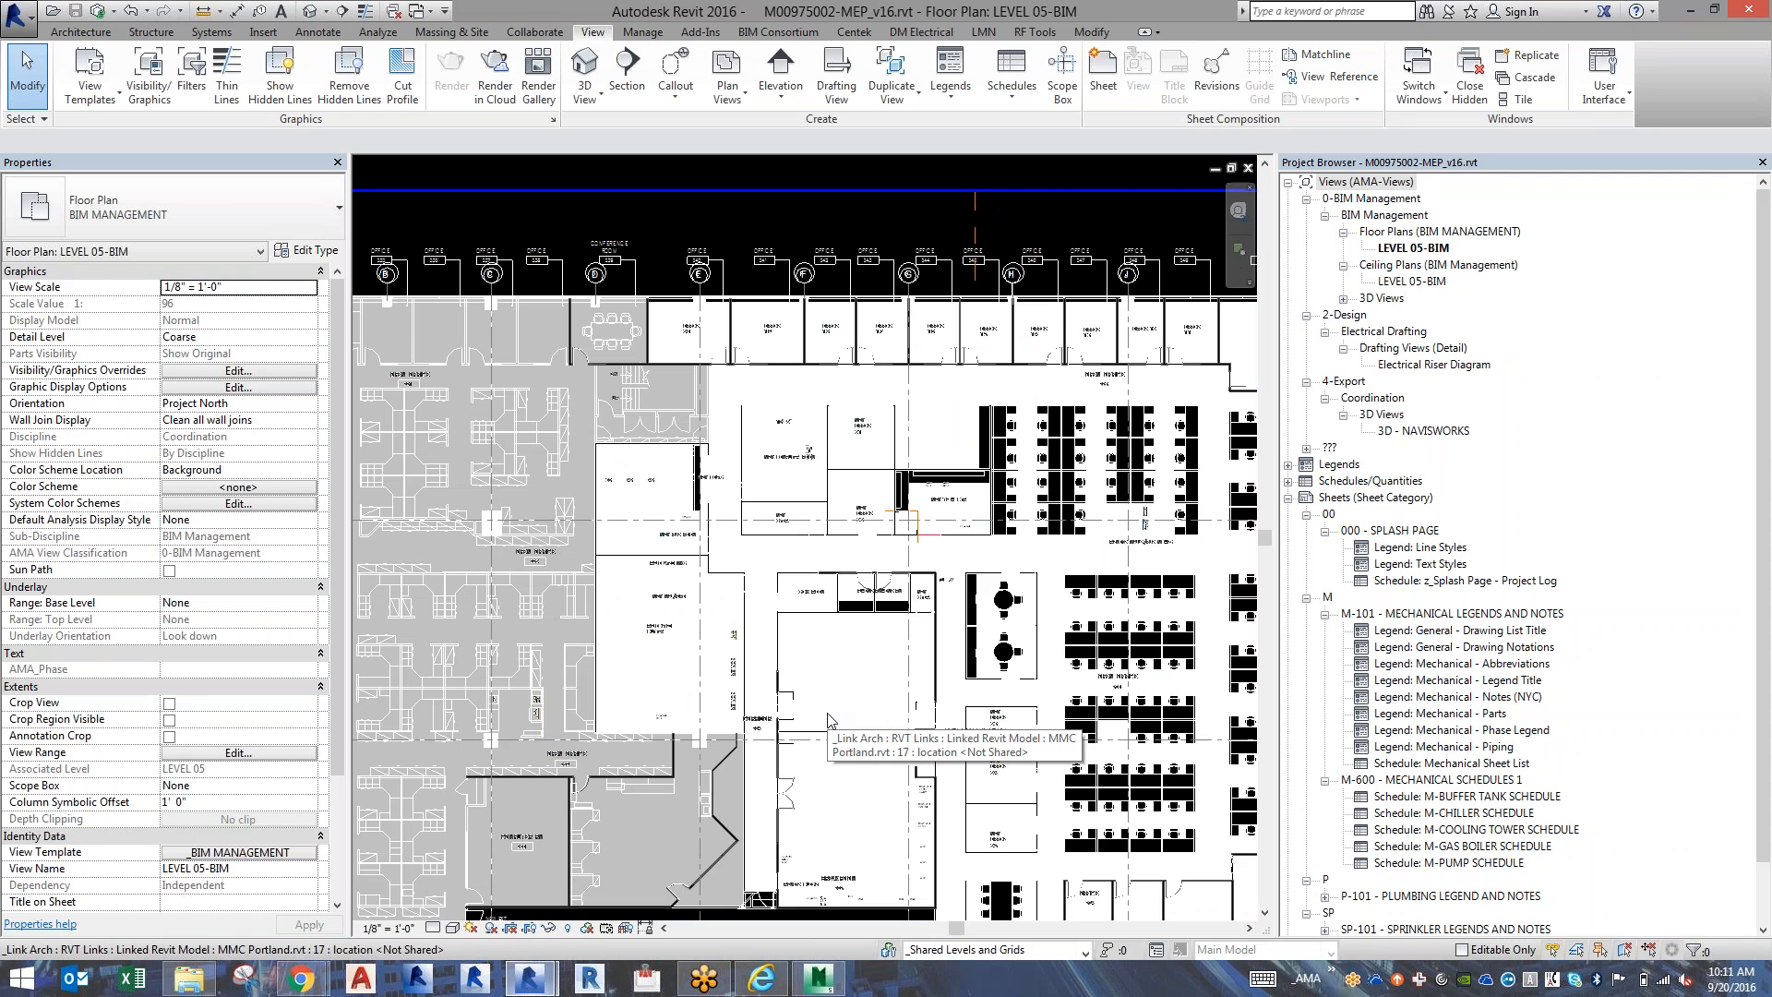
key(v)
key(v)
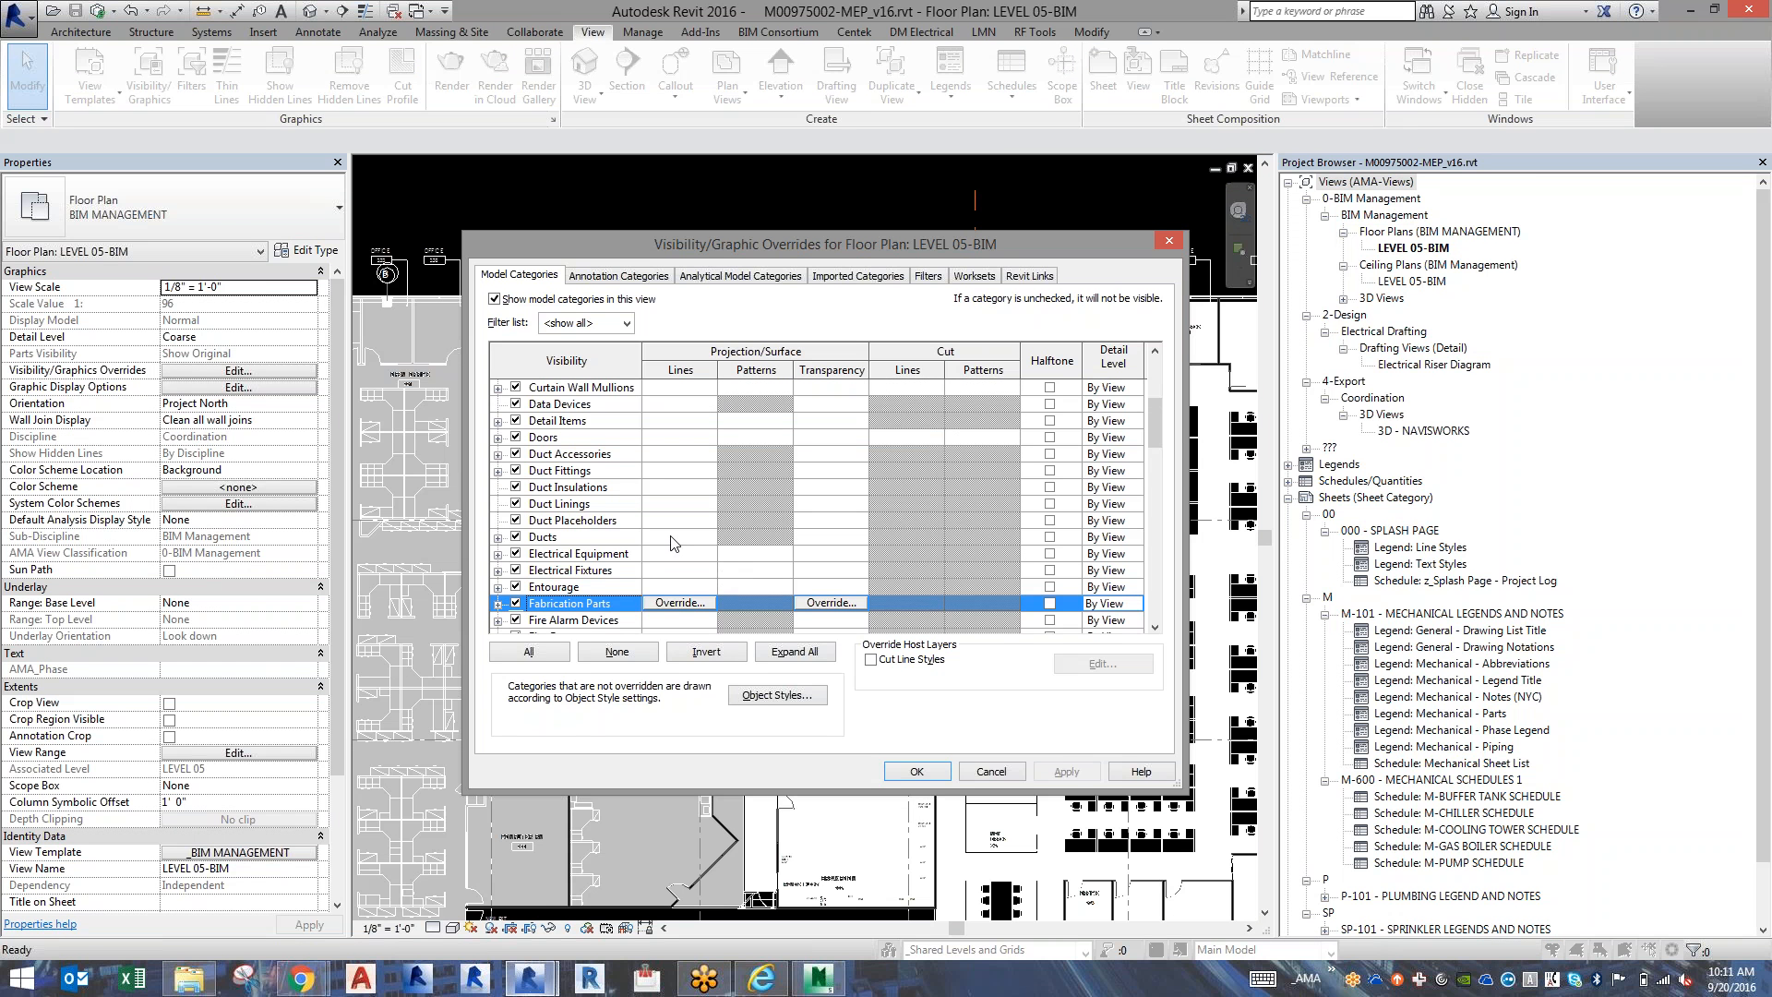
scroll(671, 544, down, 2)
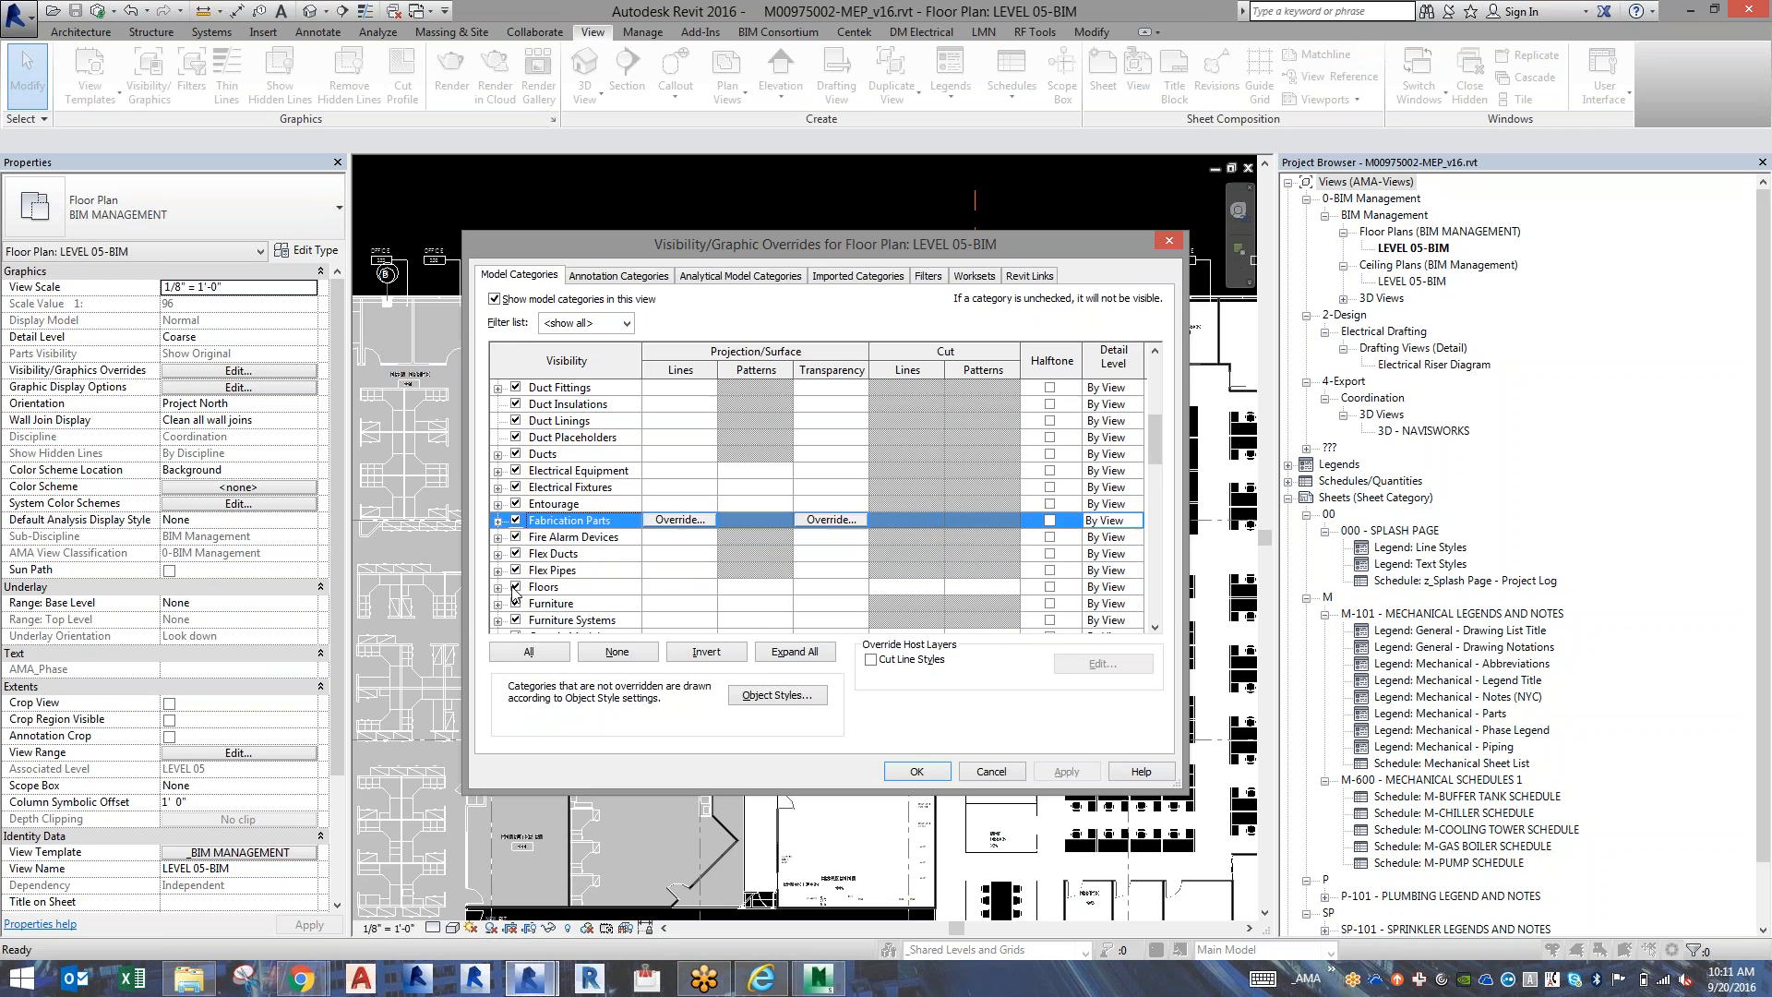
click(515, 588)
click(916, 772)
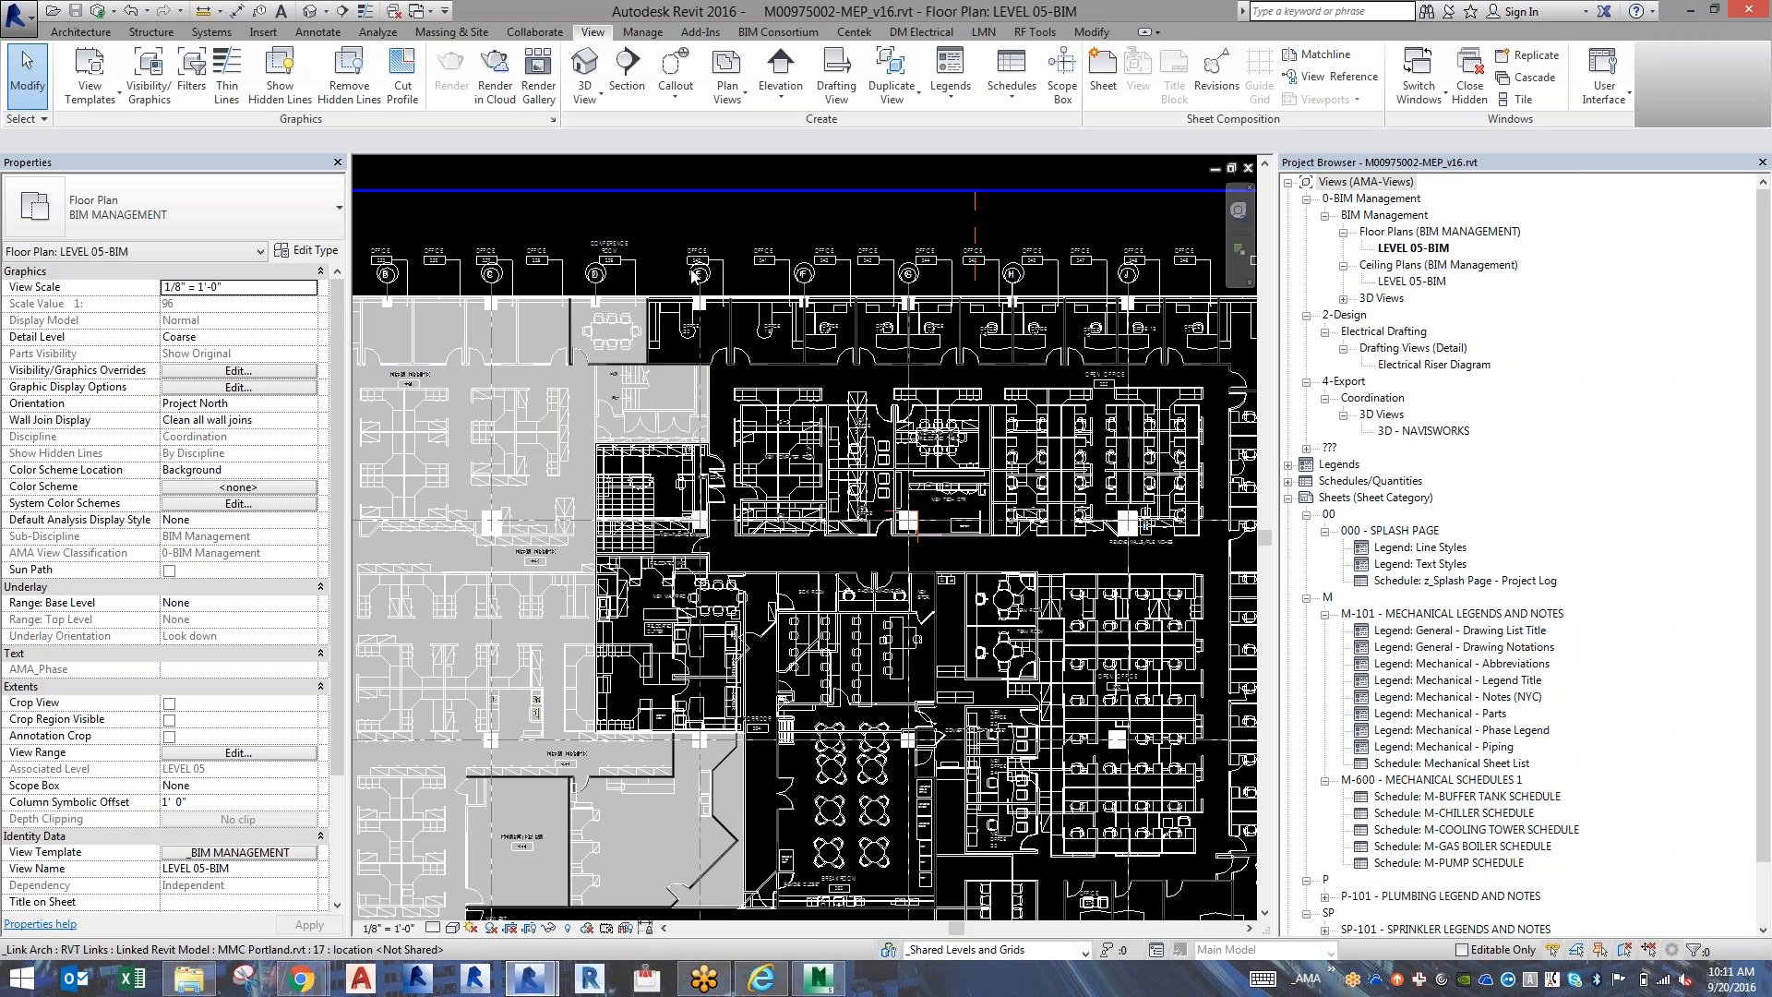
Copy the gray filled region beside the conference room from the architectural link and paste it aligned to the current view.
scroll(693, 275, up, 6)
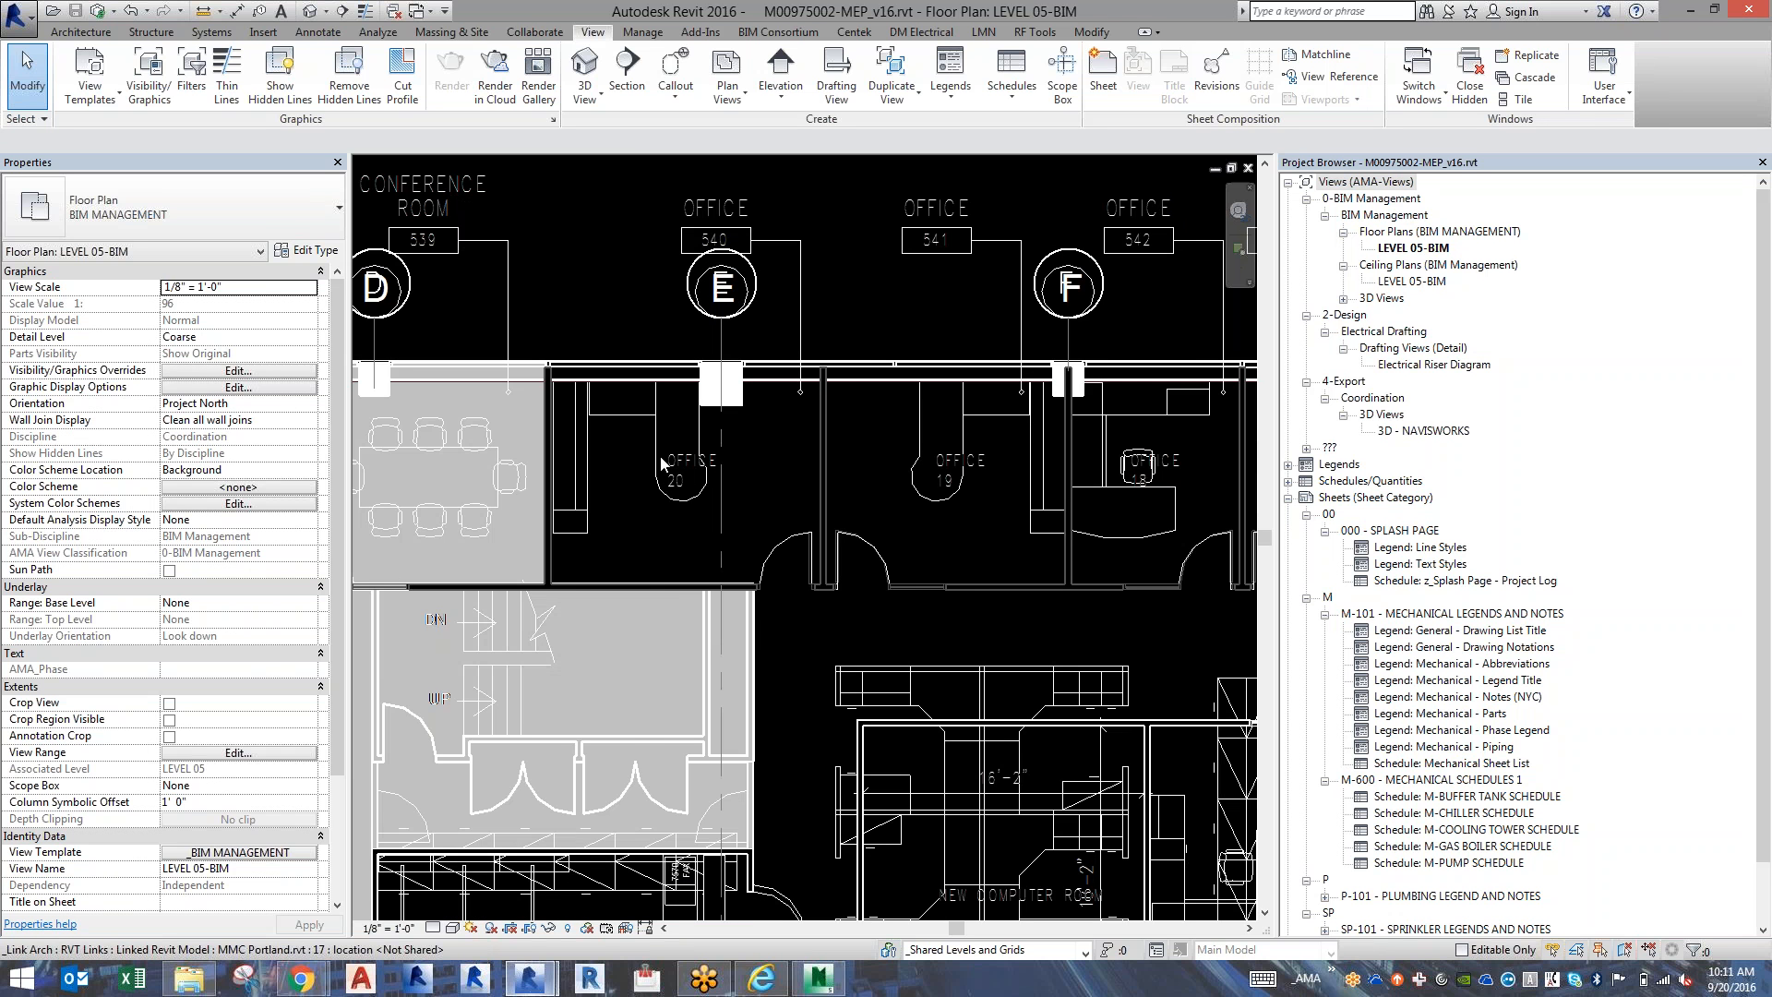
click(628, 593)
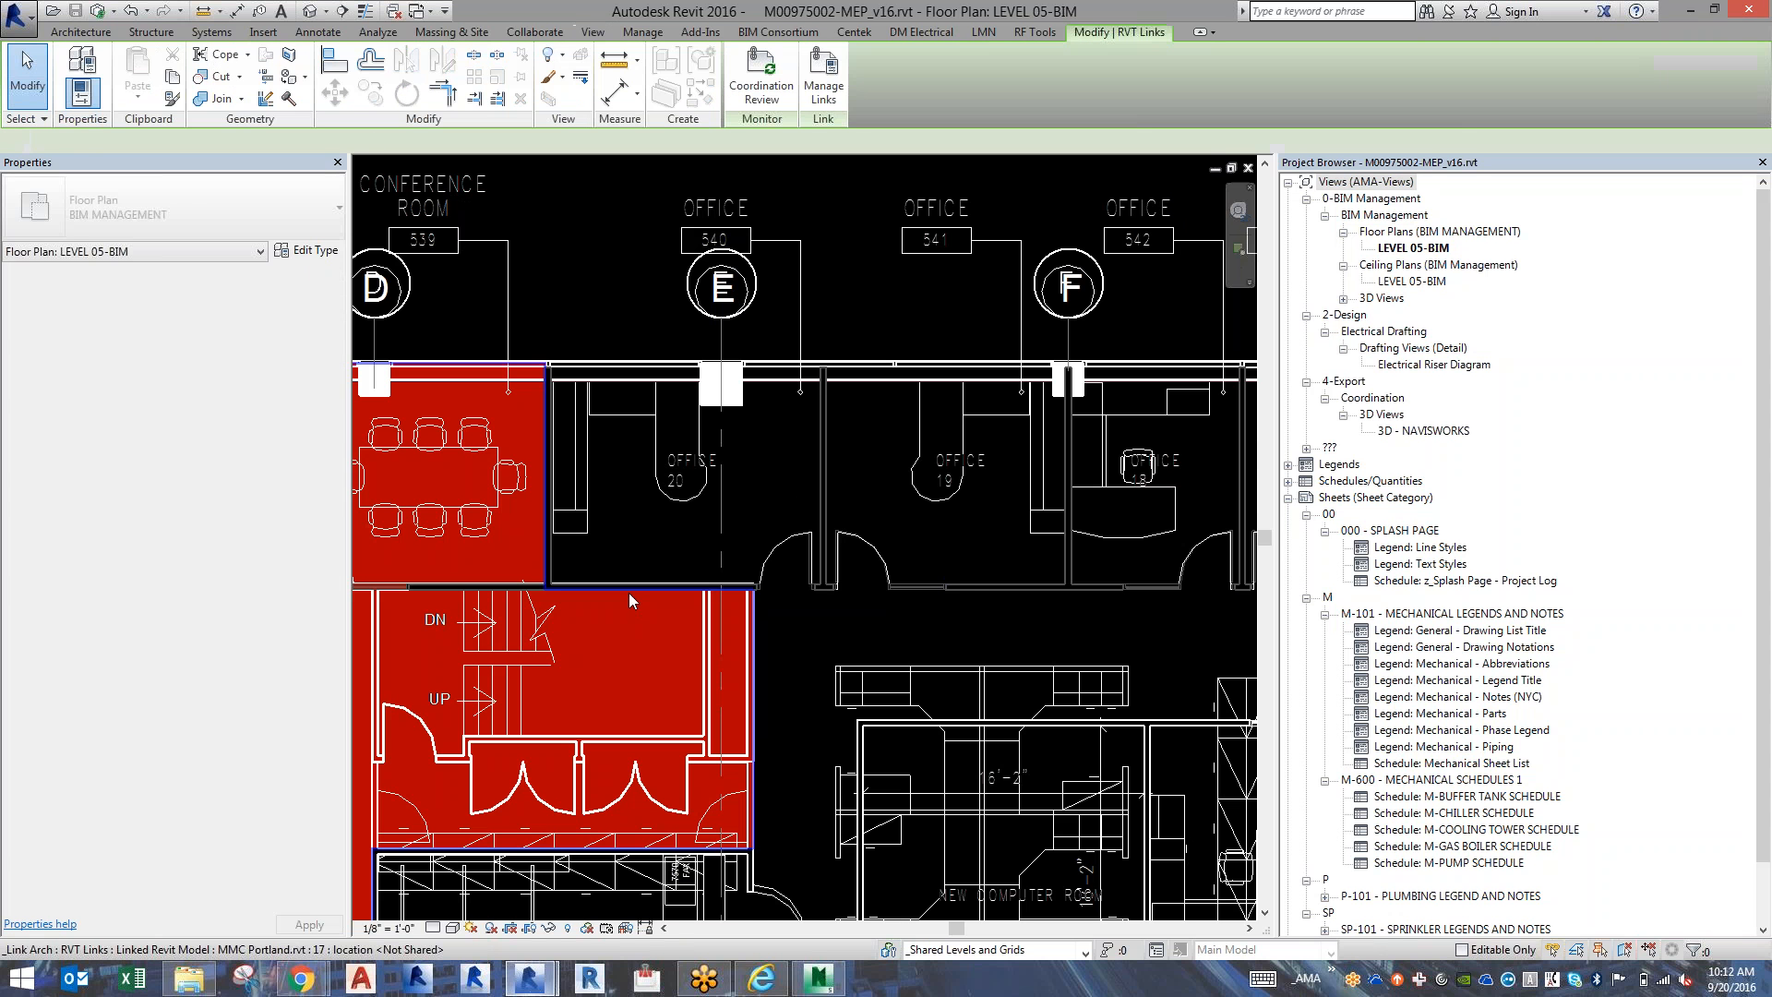
click(176, 80)
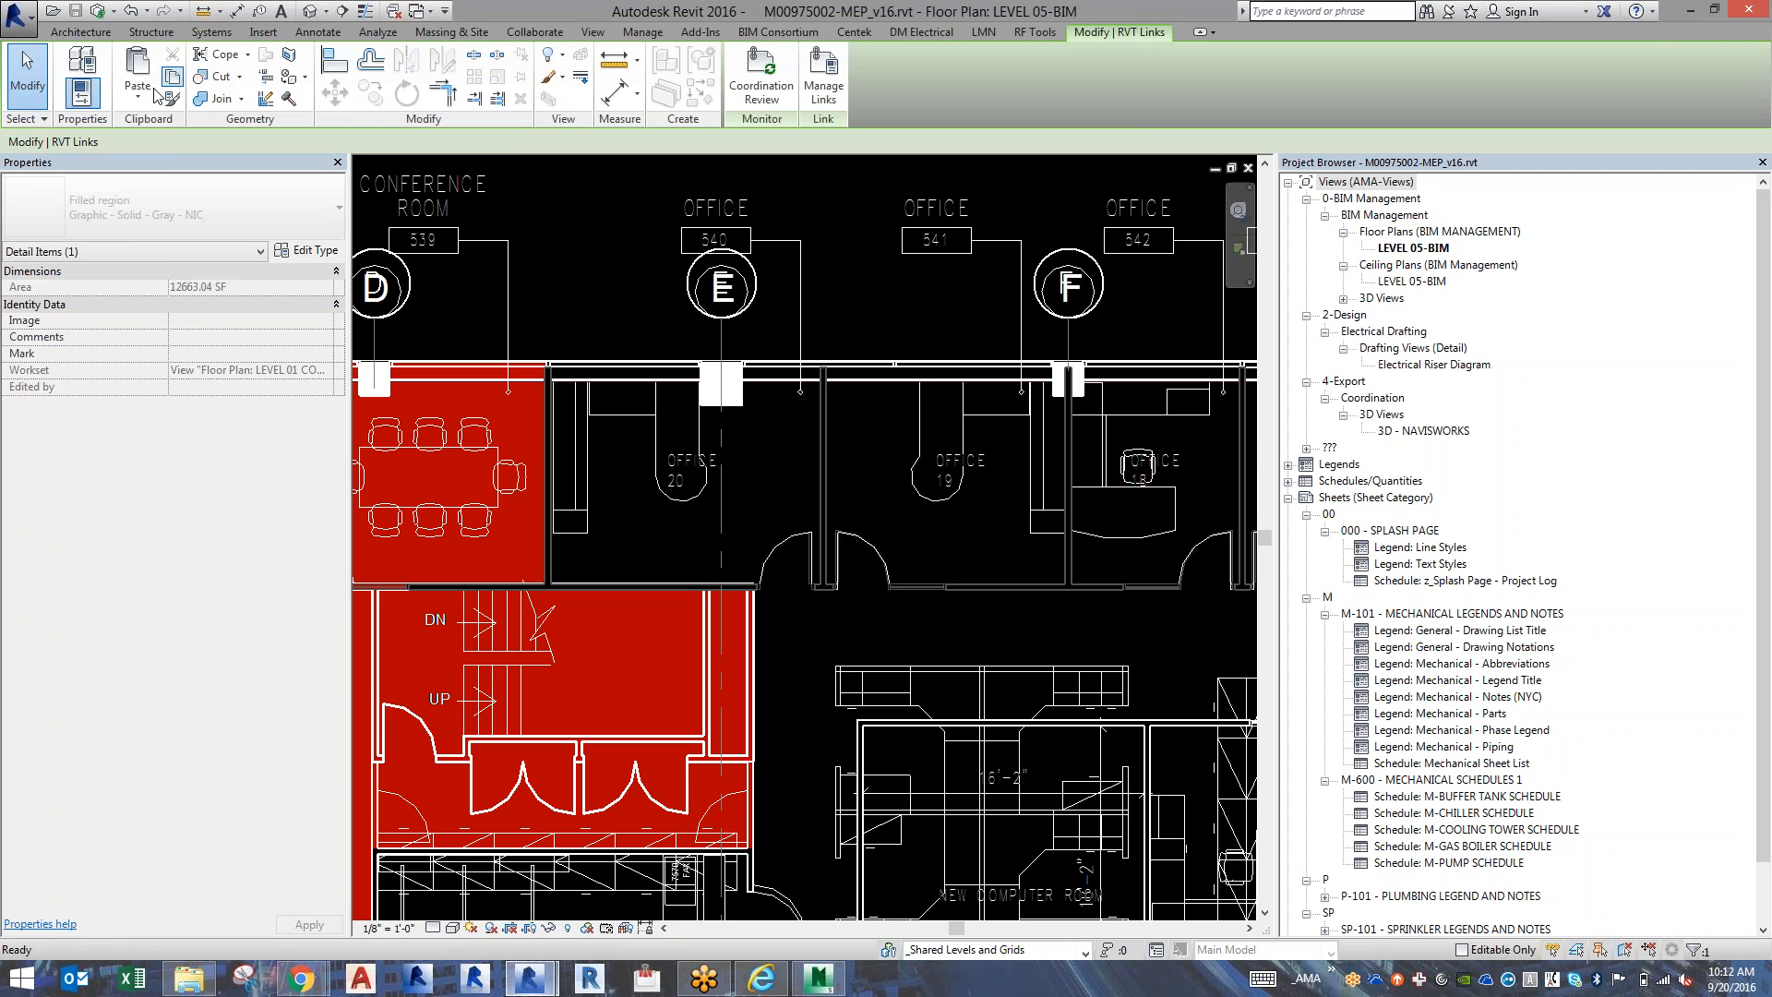
click(138, 100)
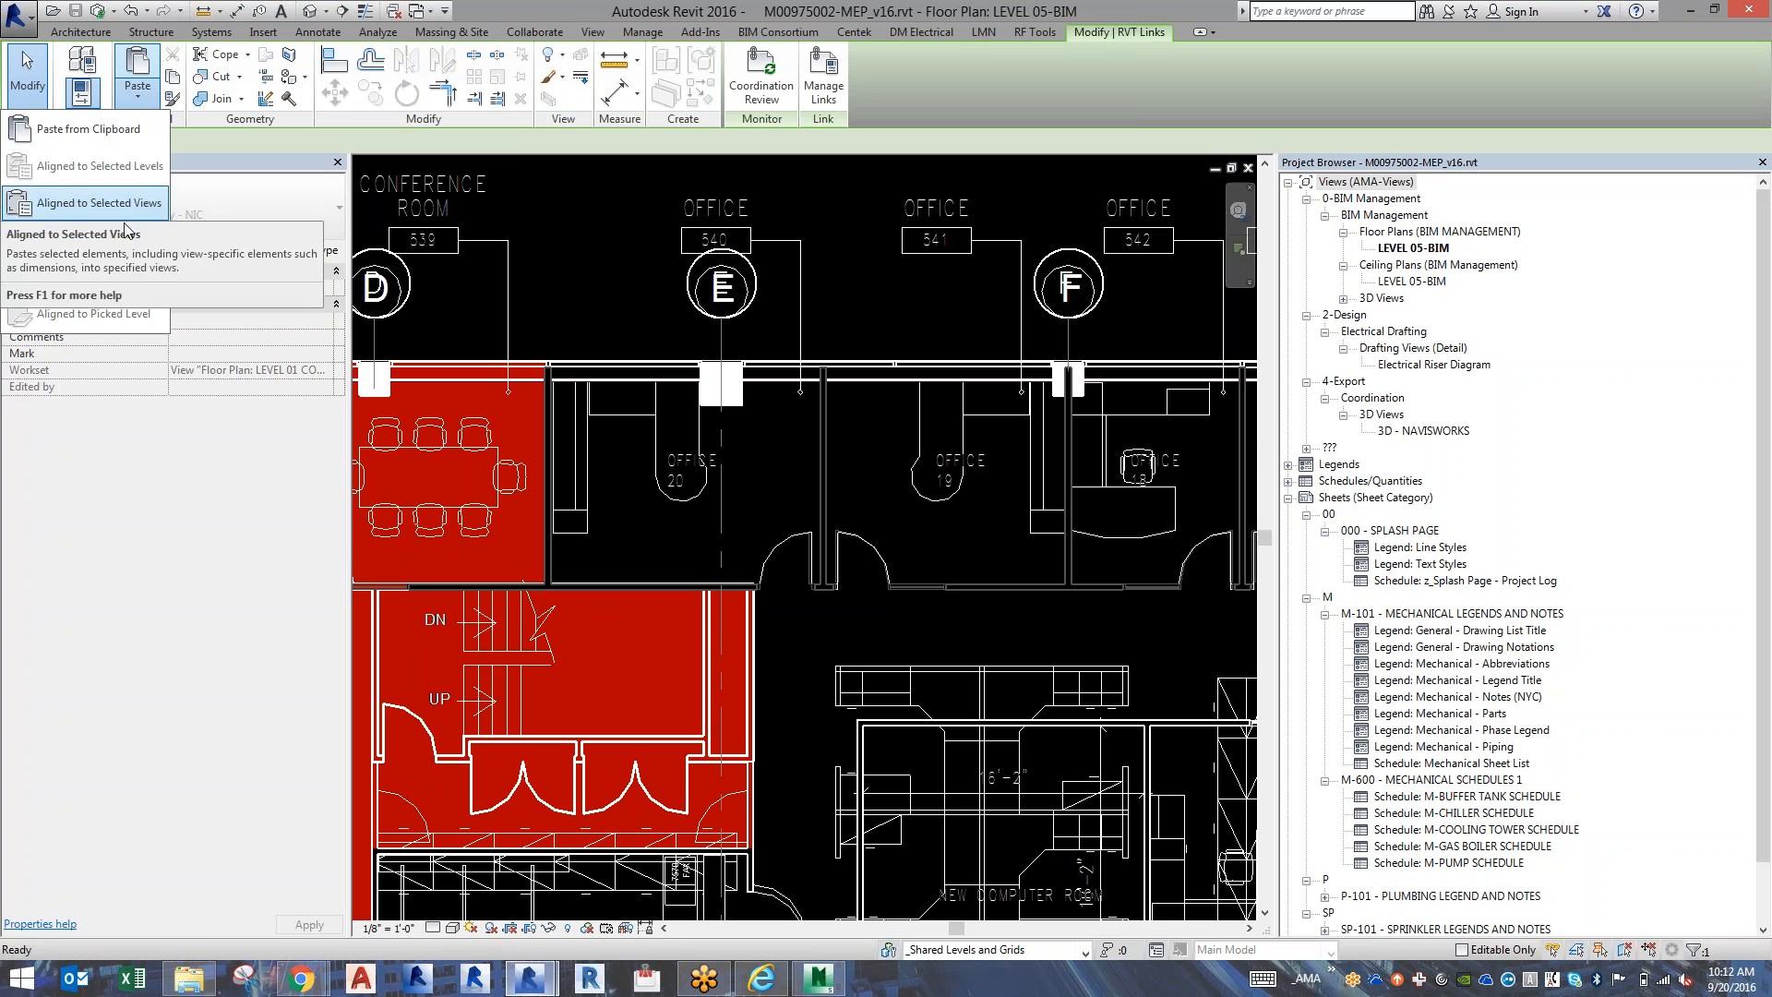
click(93, 239)
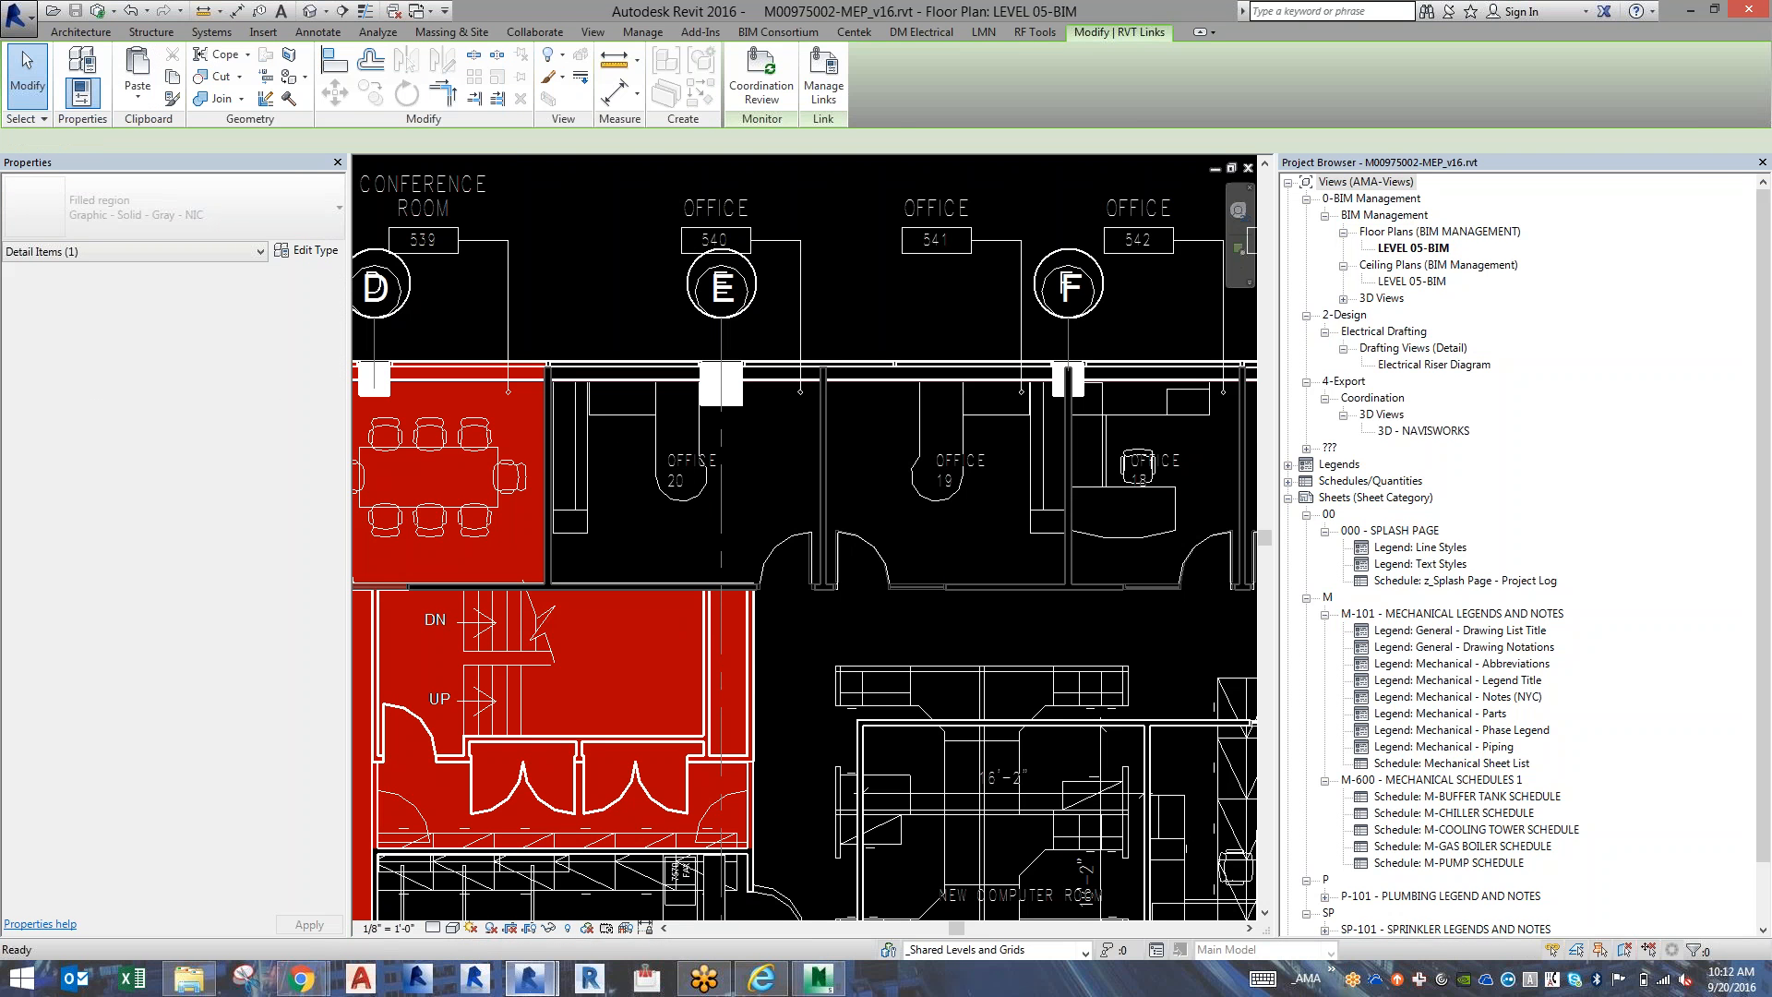
key(Escape)
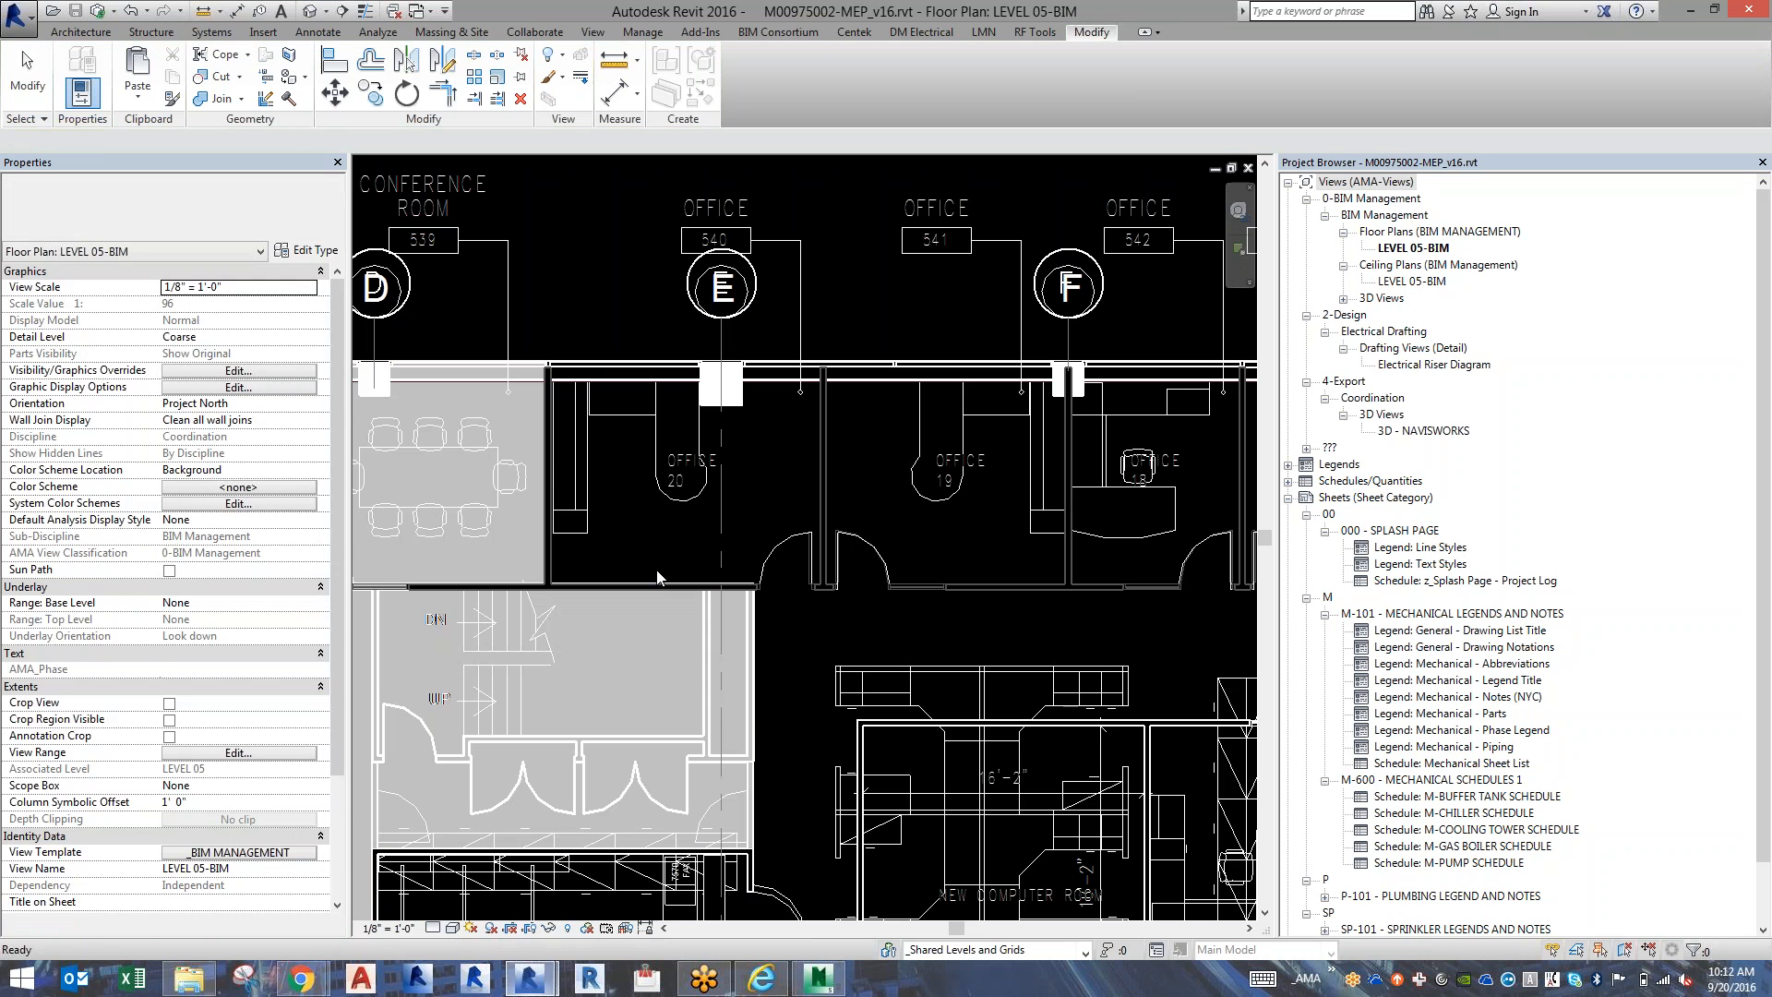
Reset the MMC Portland.rvt link's display settings to By host view, discarding its custom model and annotation settings, and apply.
key(v)
key(g)
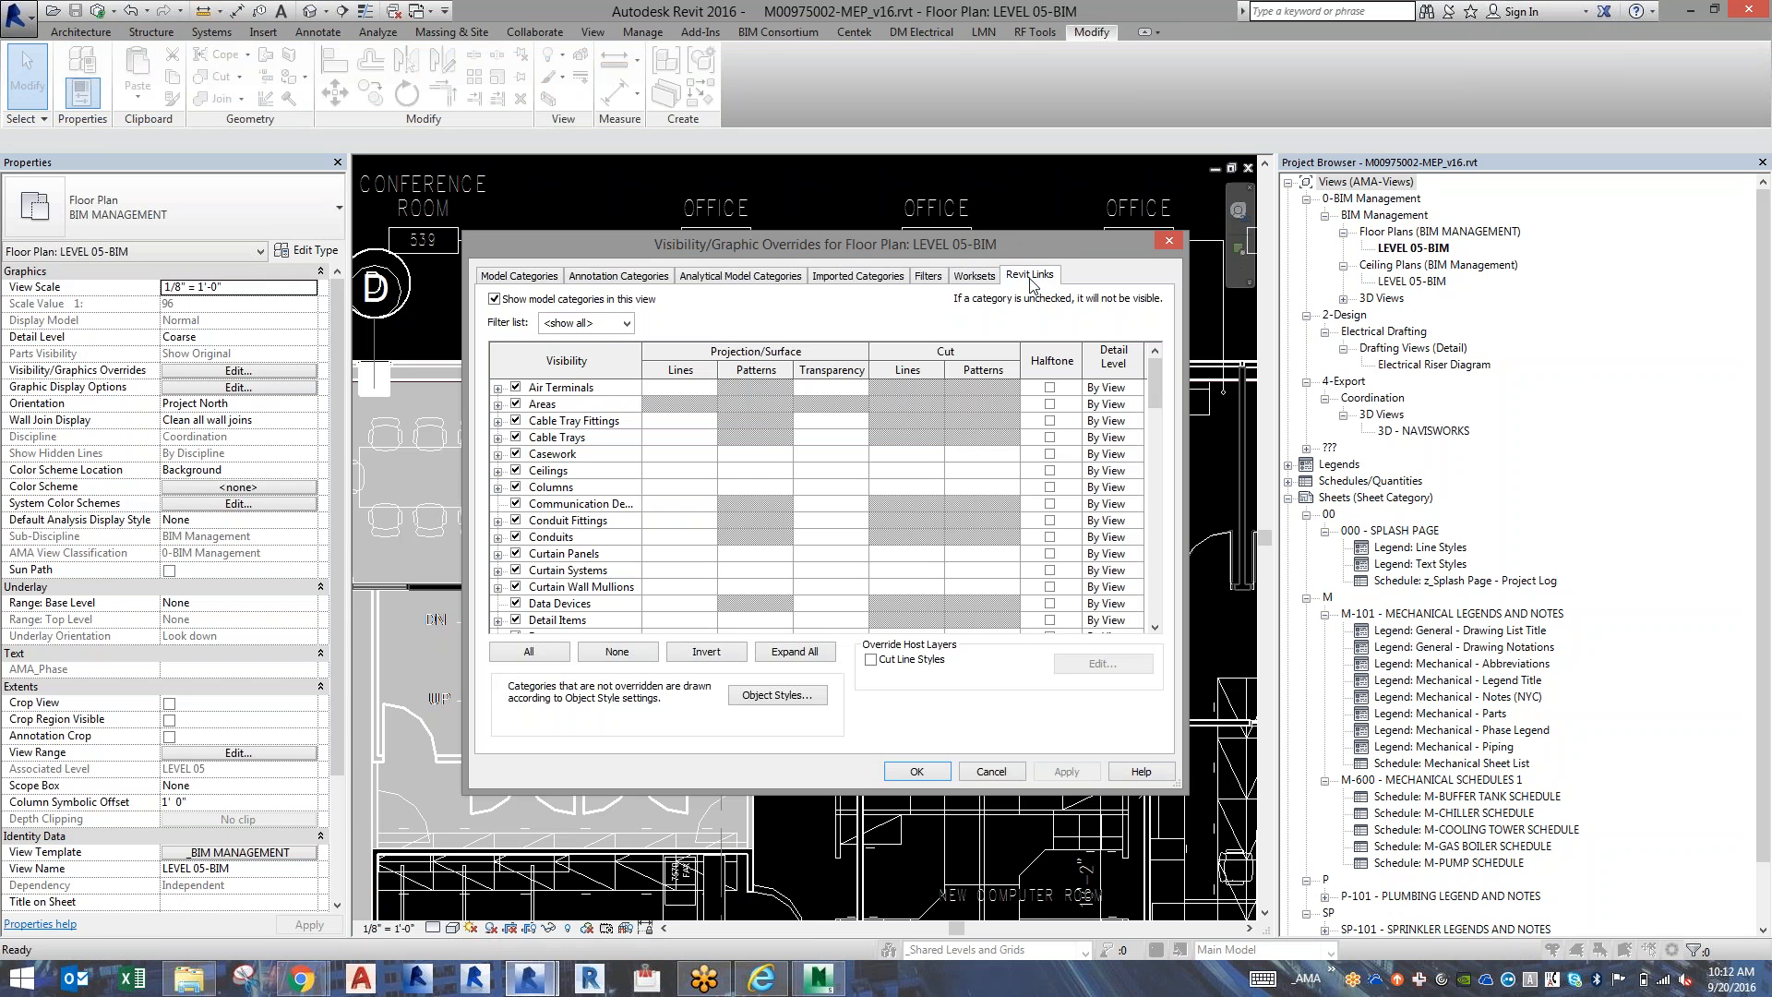
click(1029, 275)
click(927, 360)
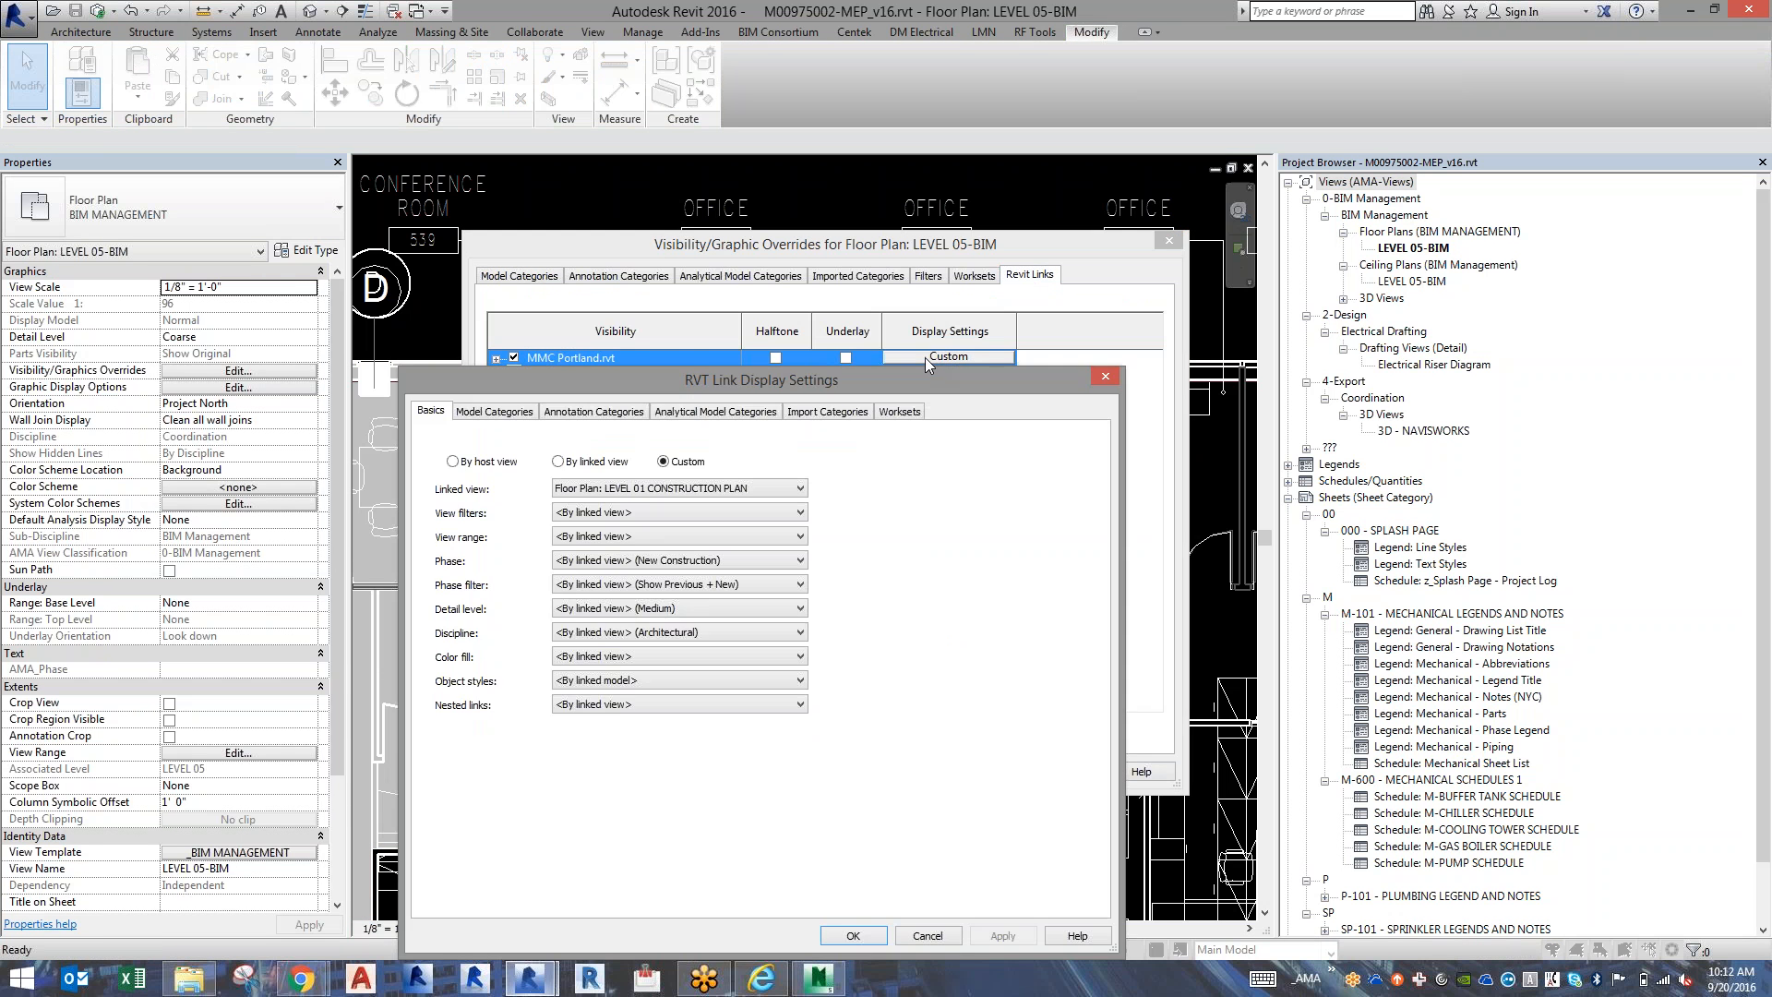
click(503, 461)
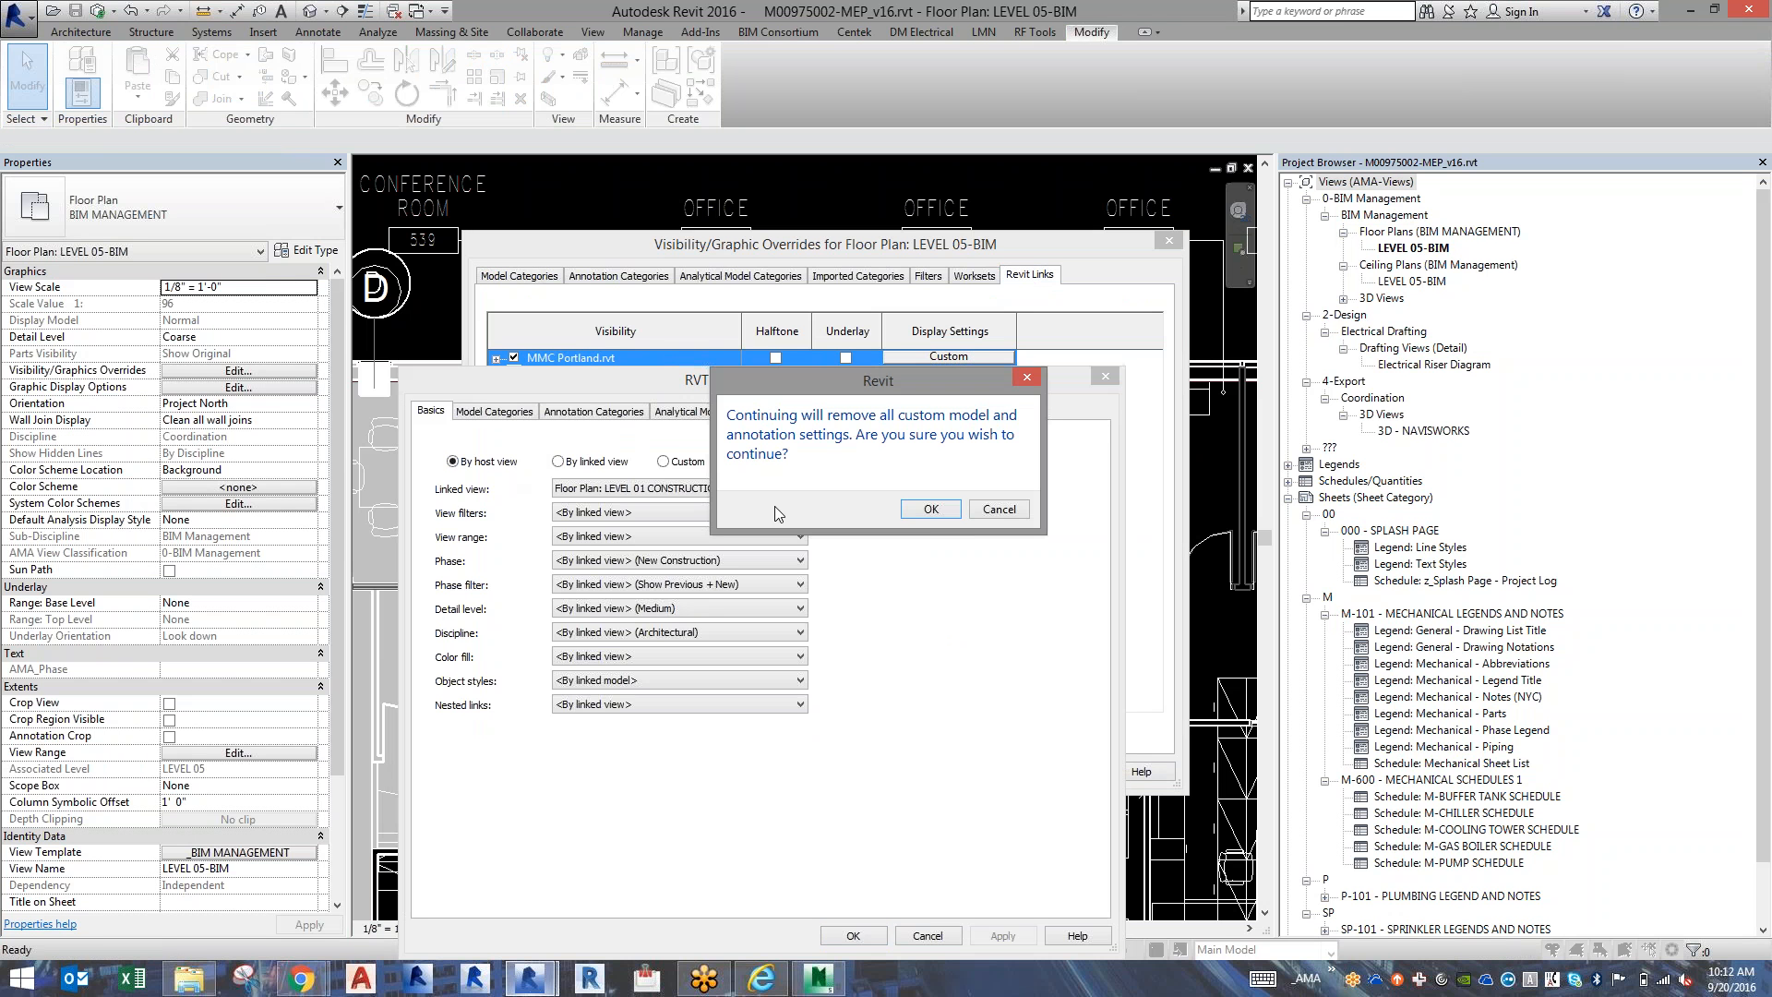
click(927, 513)
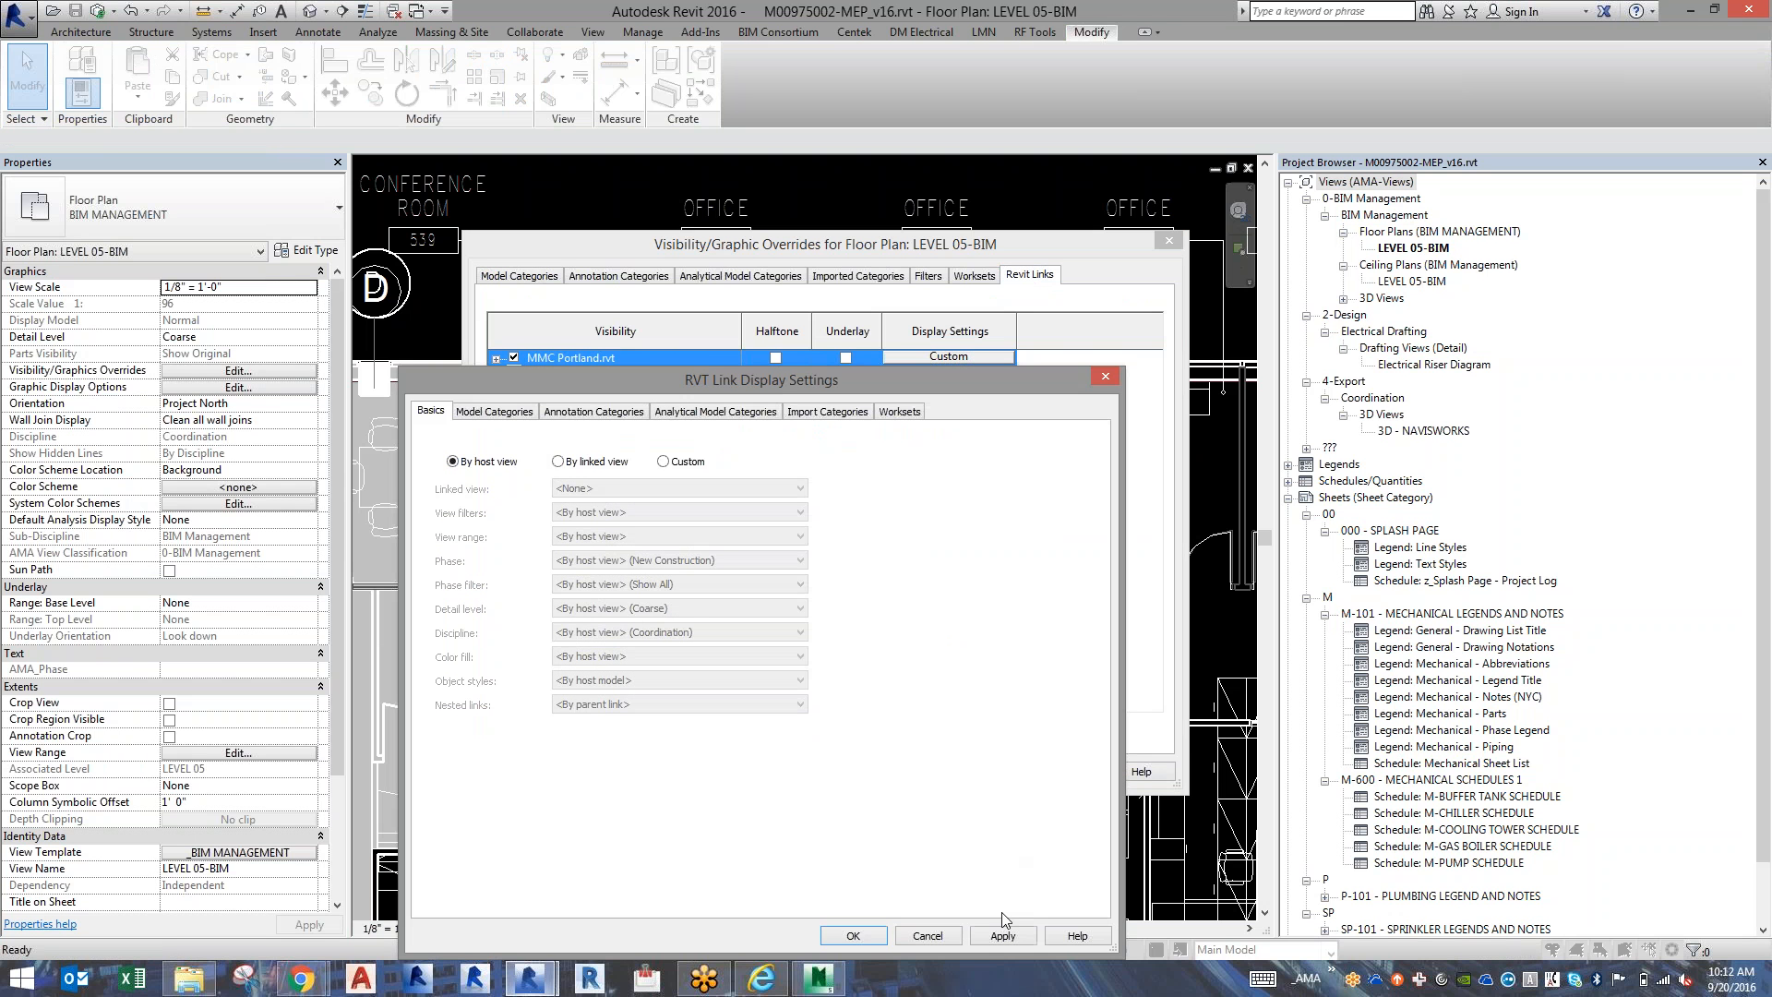
click(1002, 936)
Switch the link's display settings to Custom, set its import categories to Custom and turn off Imports in Families.
click(664, 461)
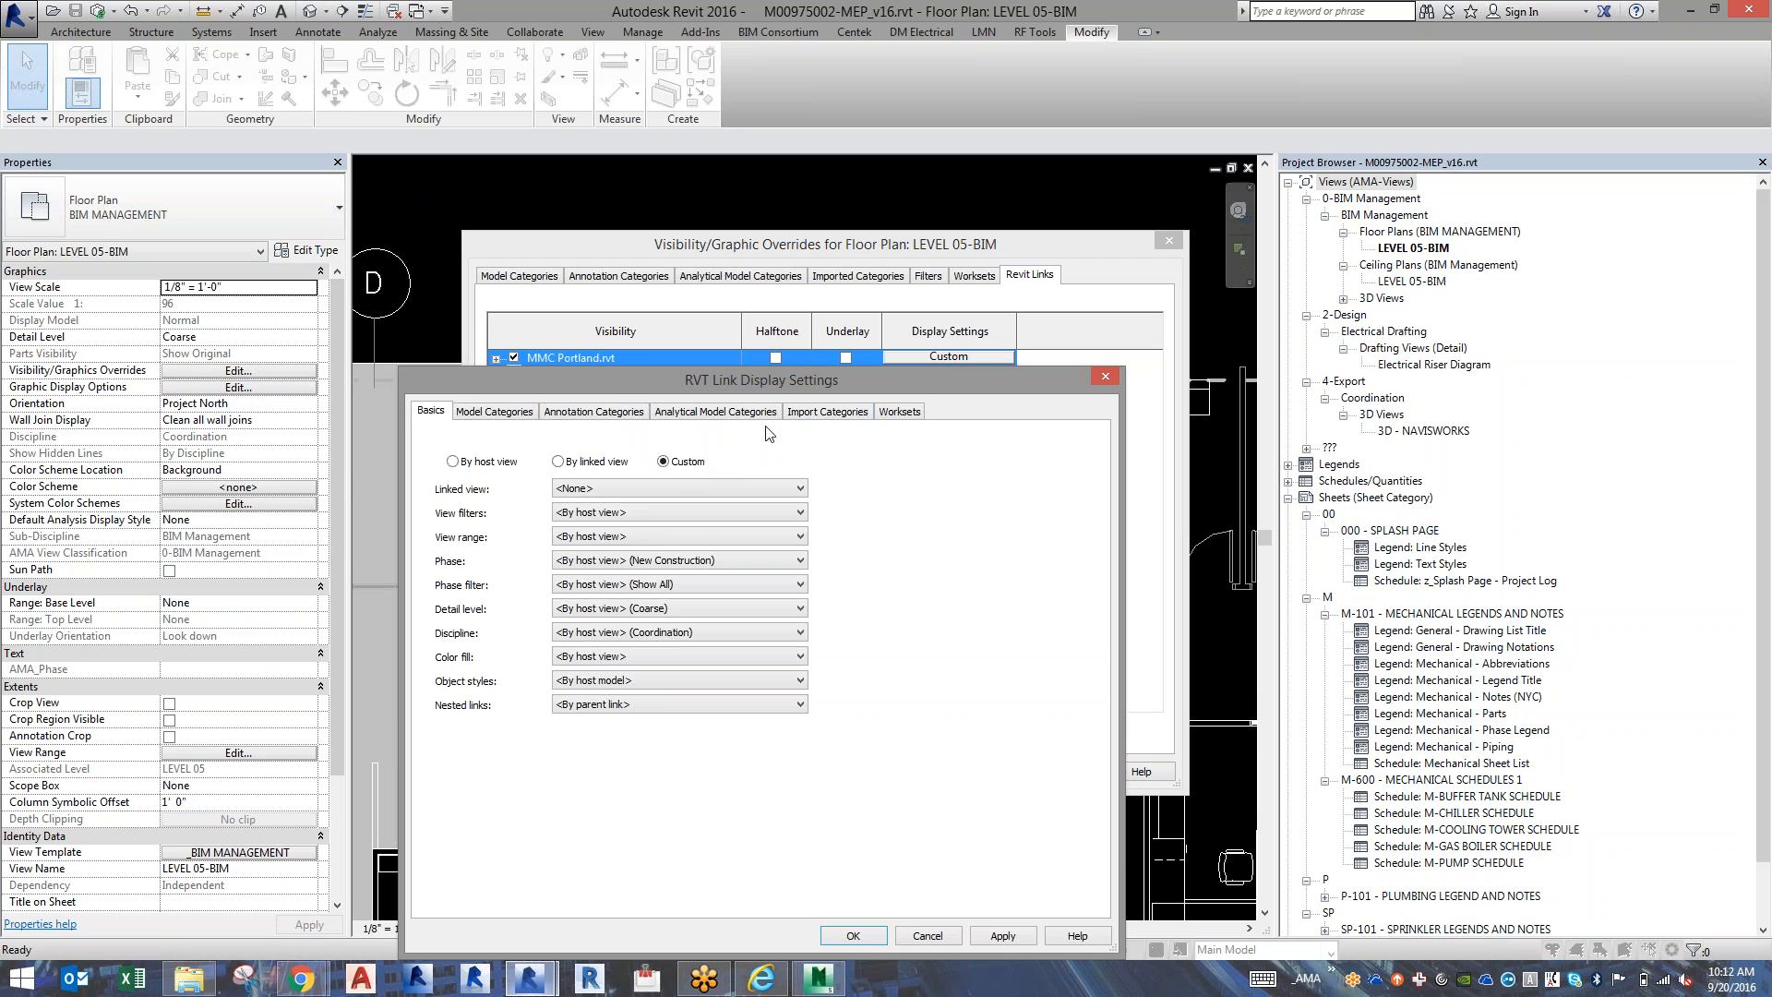
click(826, 411)
click(726, 441)
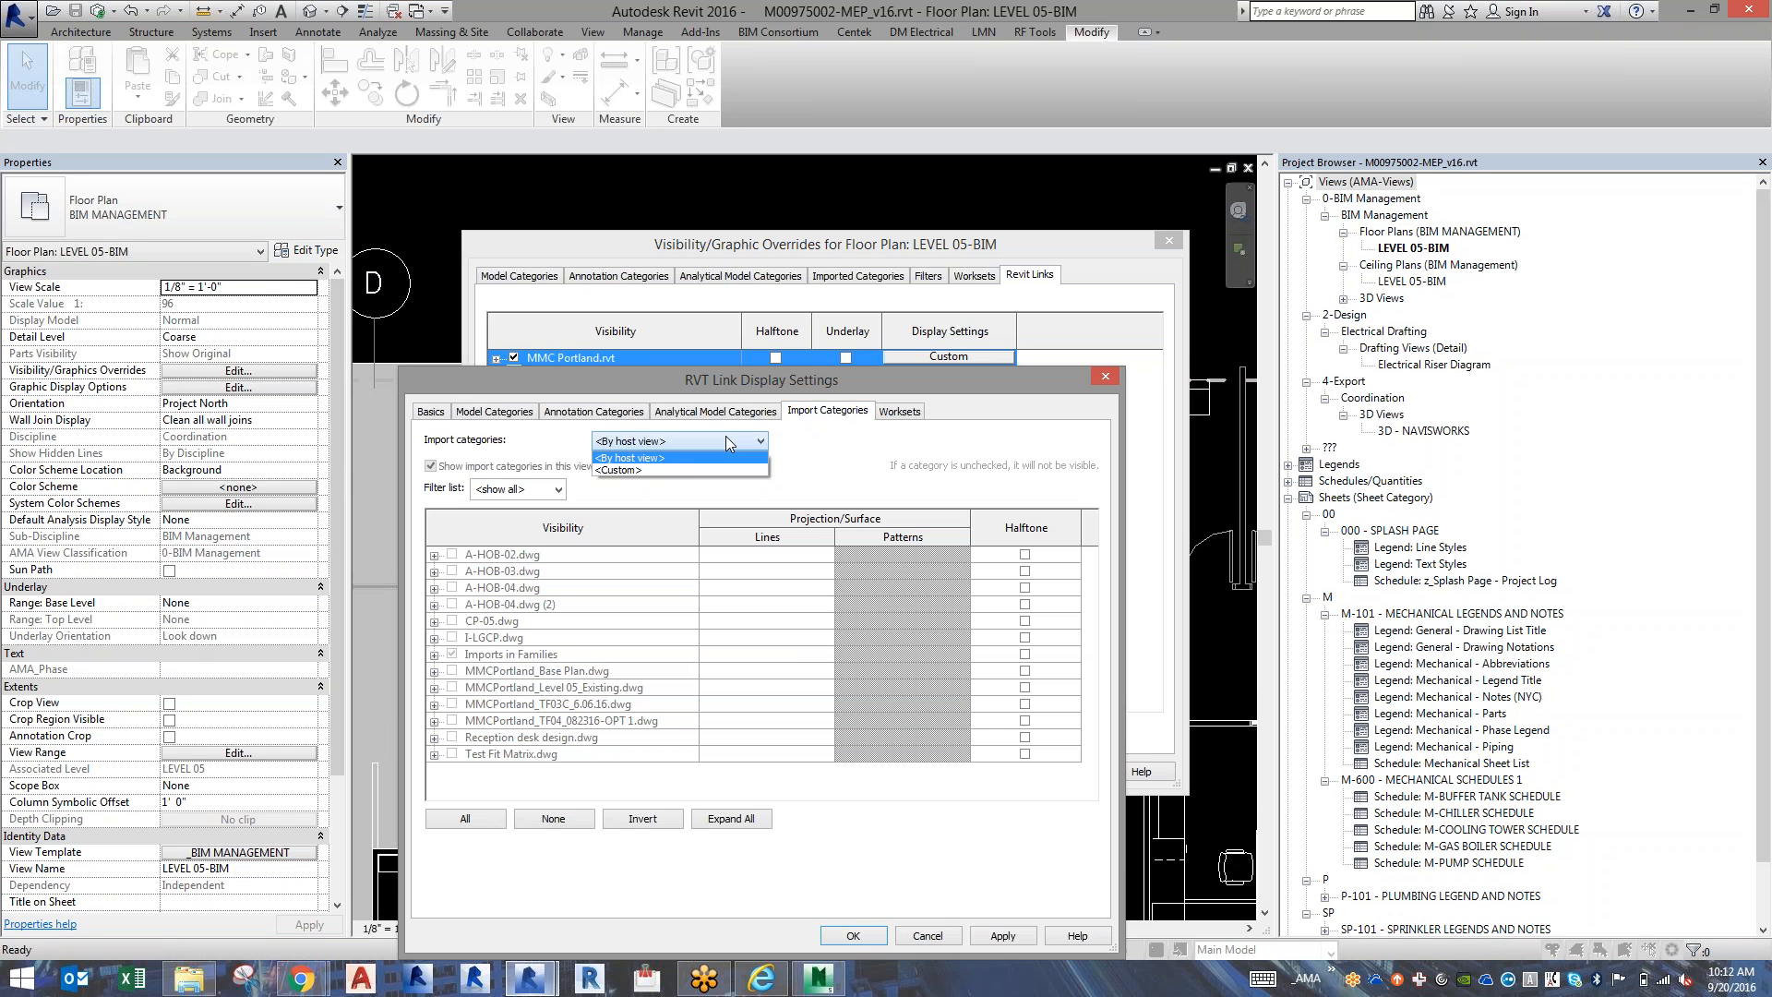
click(693, 471)
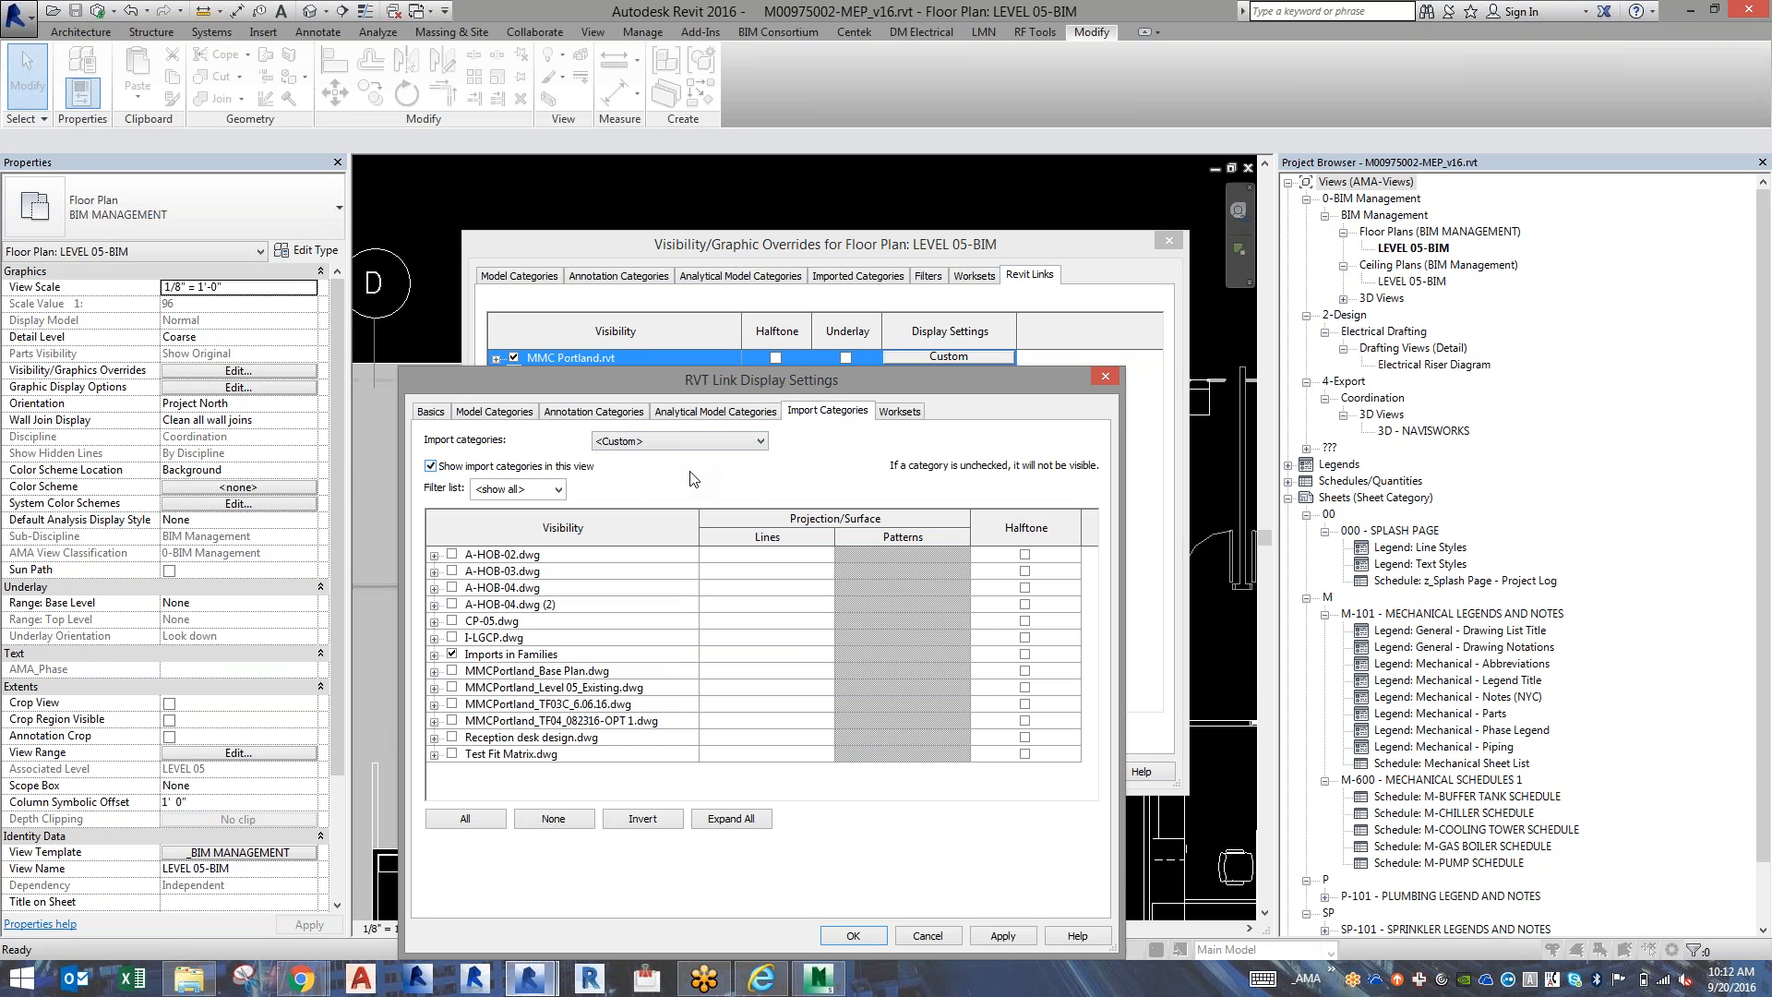
click(452, 654)
Turn on the link's four MMCPortland drawings and Reception desk design.dwg in its import categories and accept the visibility overrides.
click(451, 668)
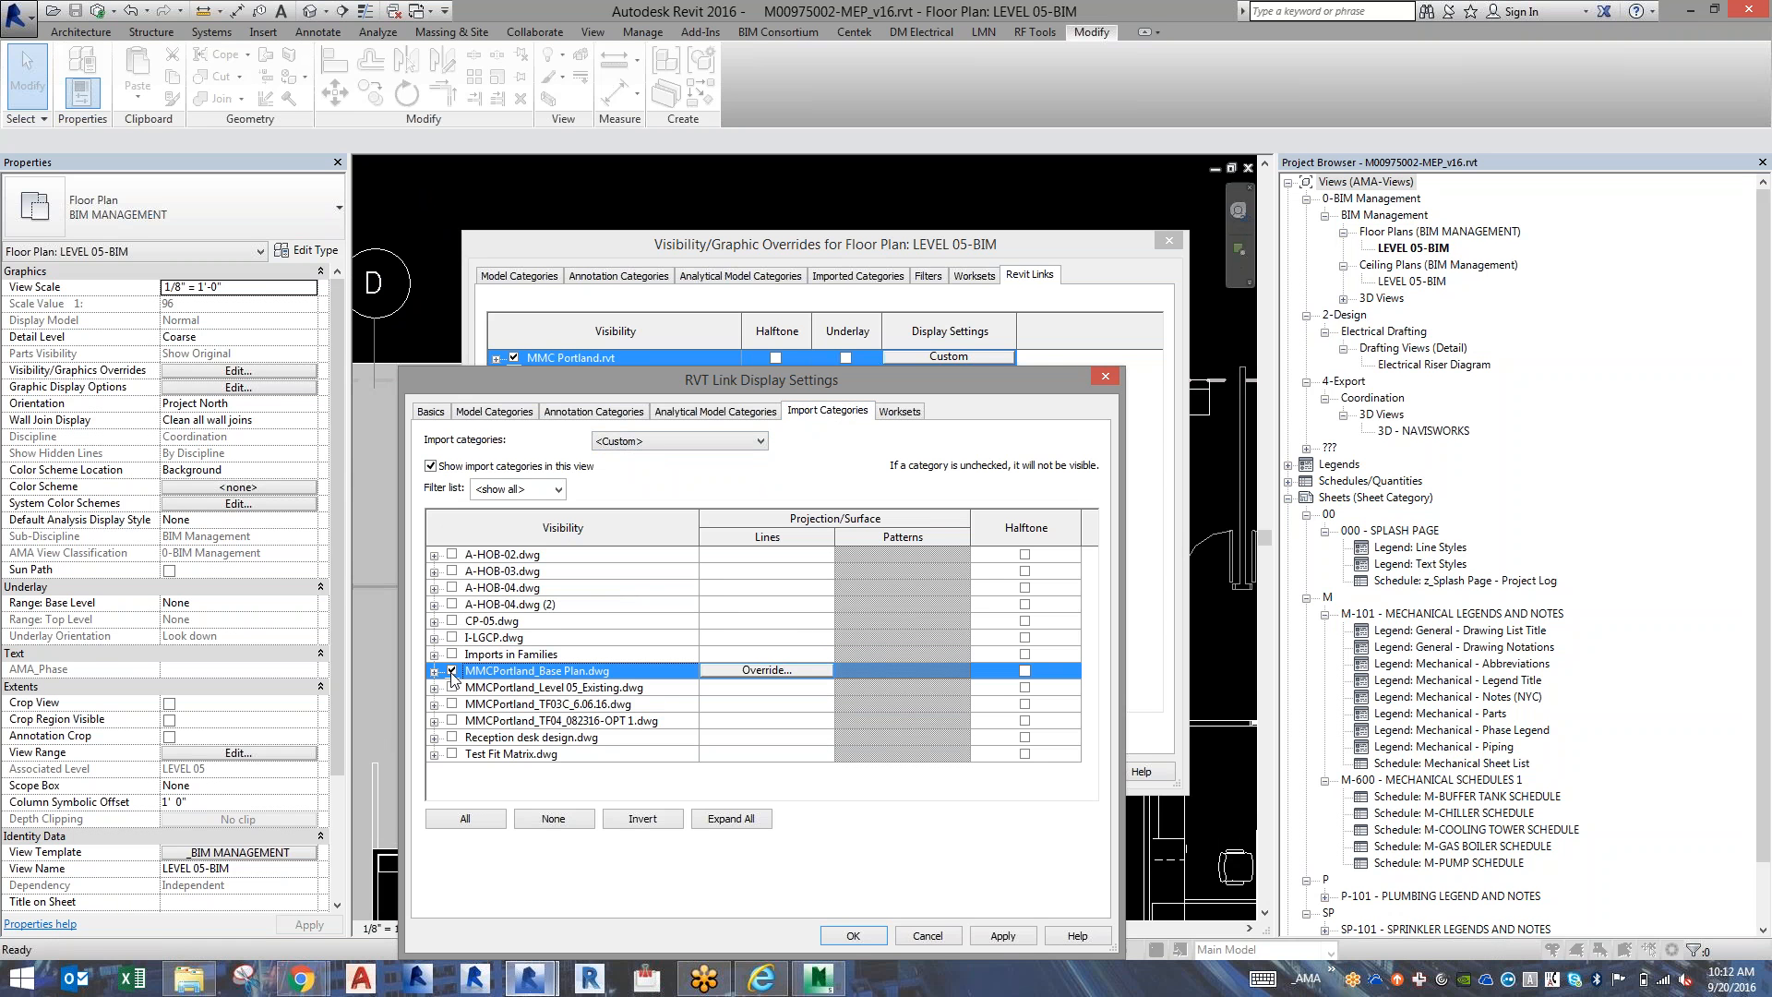
click(451, 688)
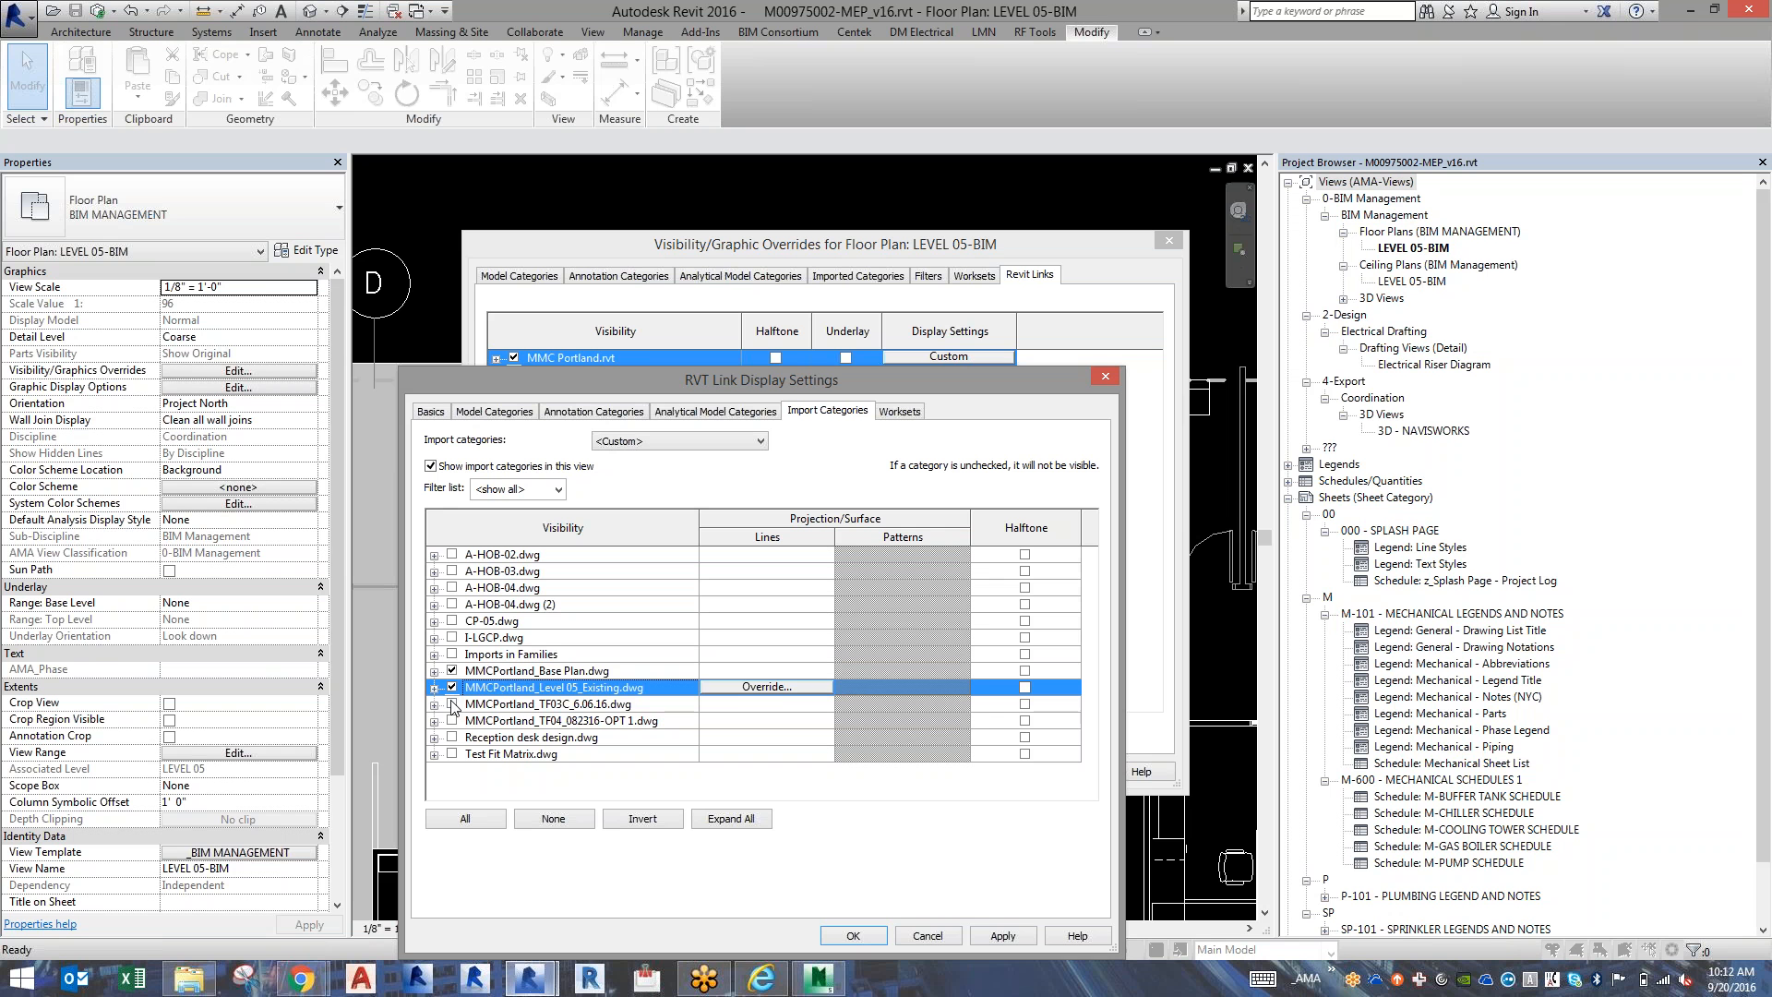
click(452, 704)
click(452, 721)
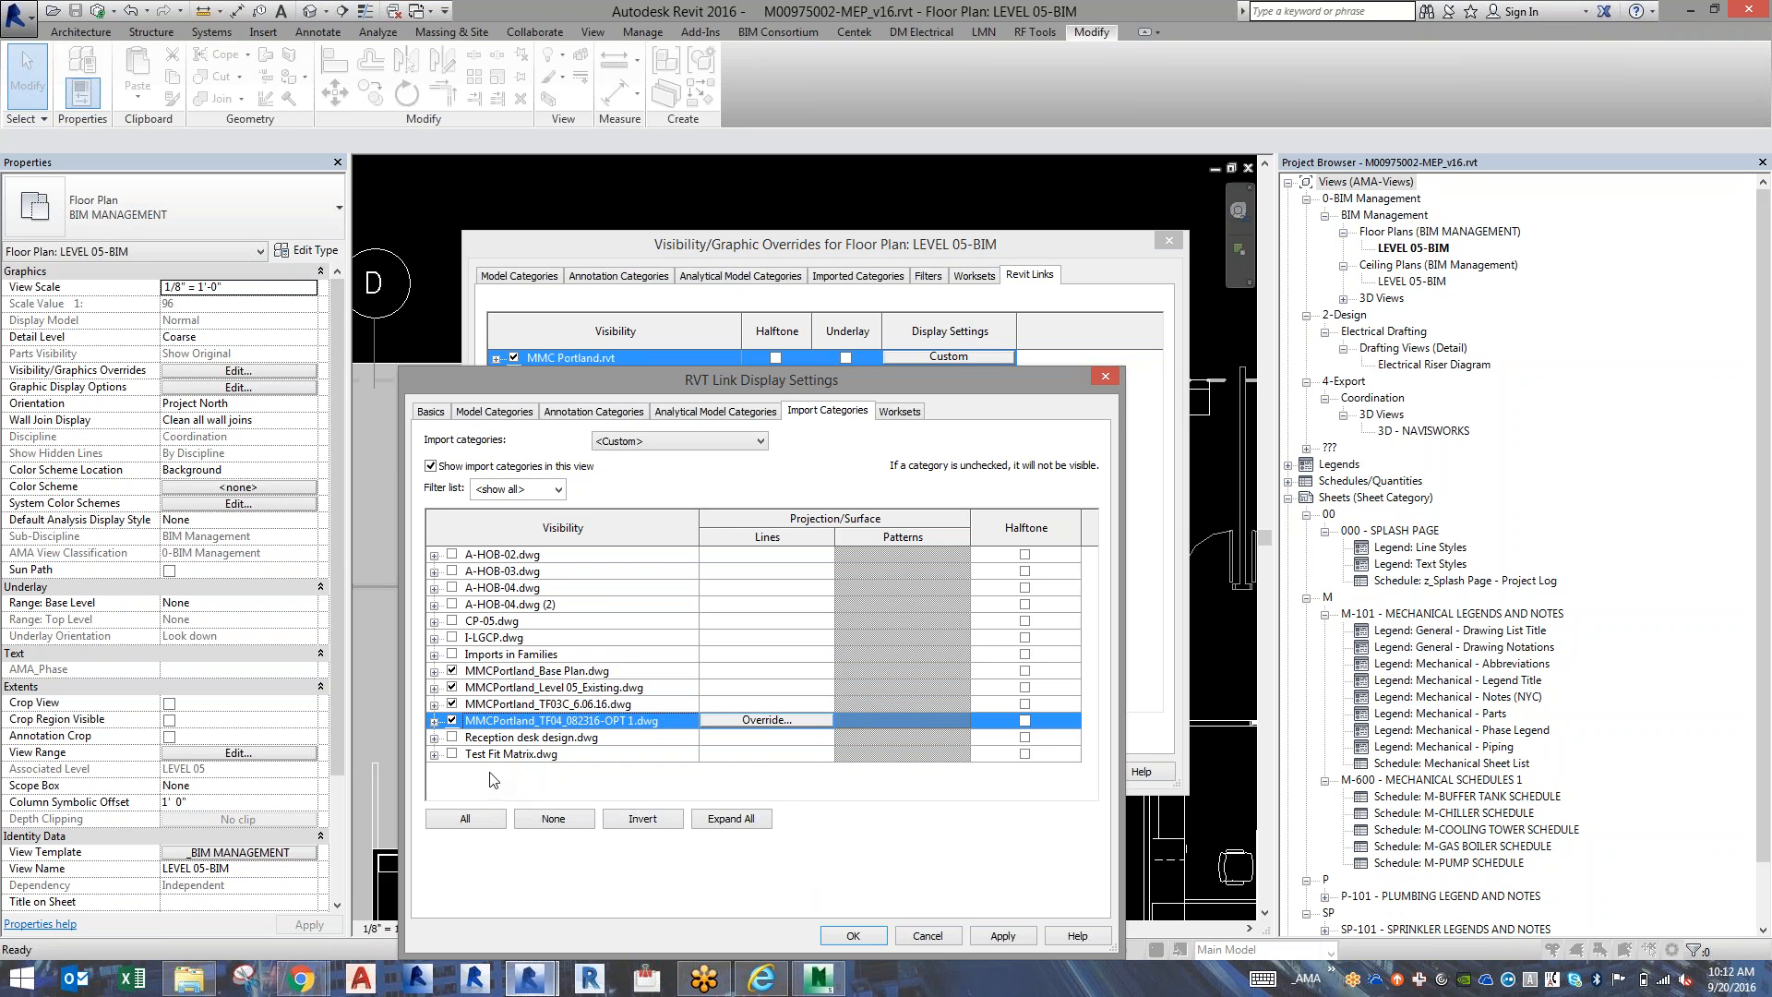
click(452, 737)
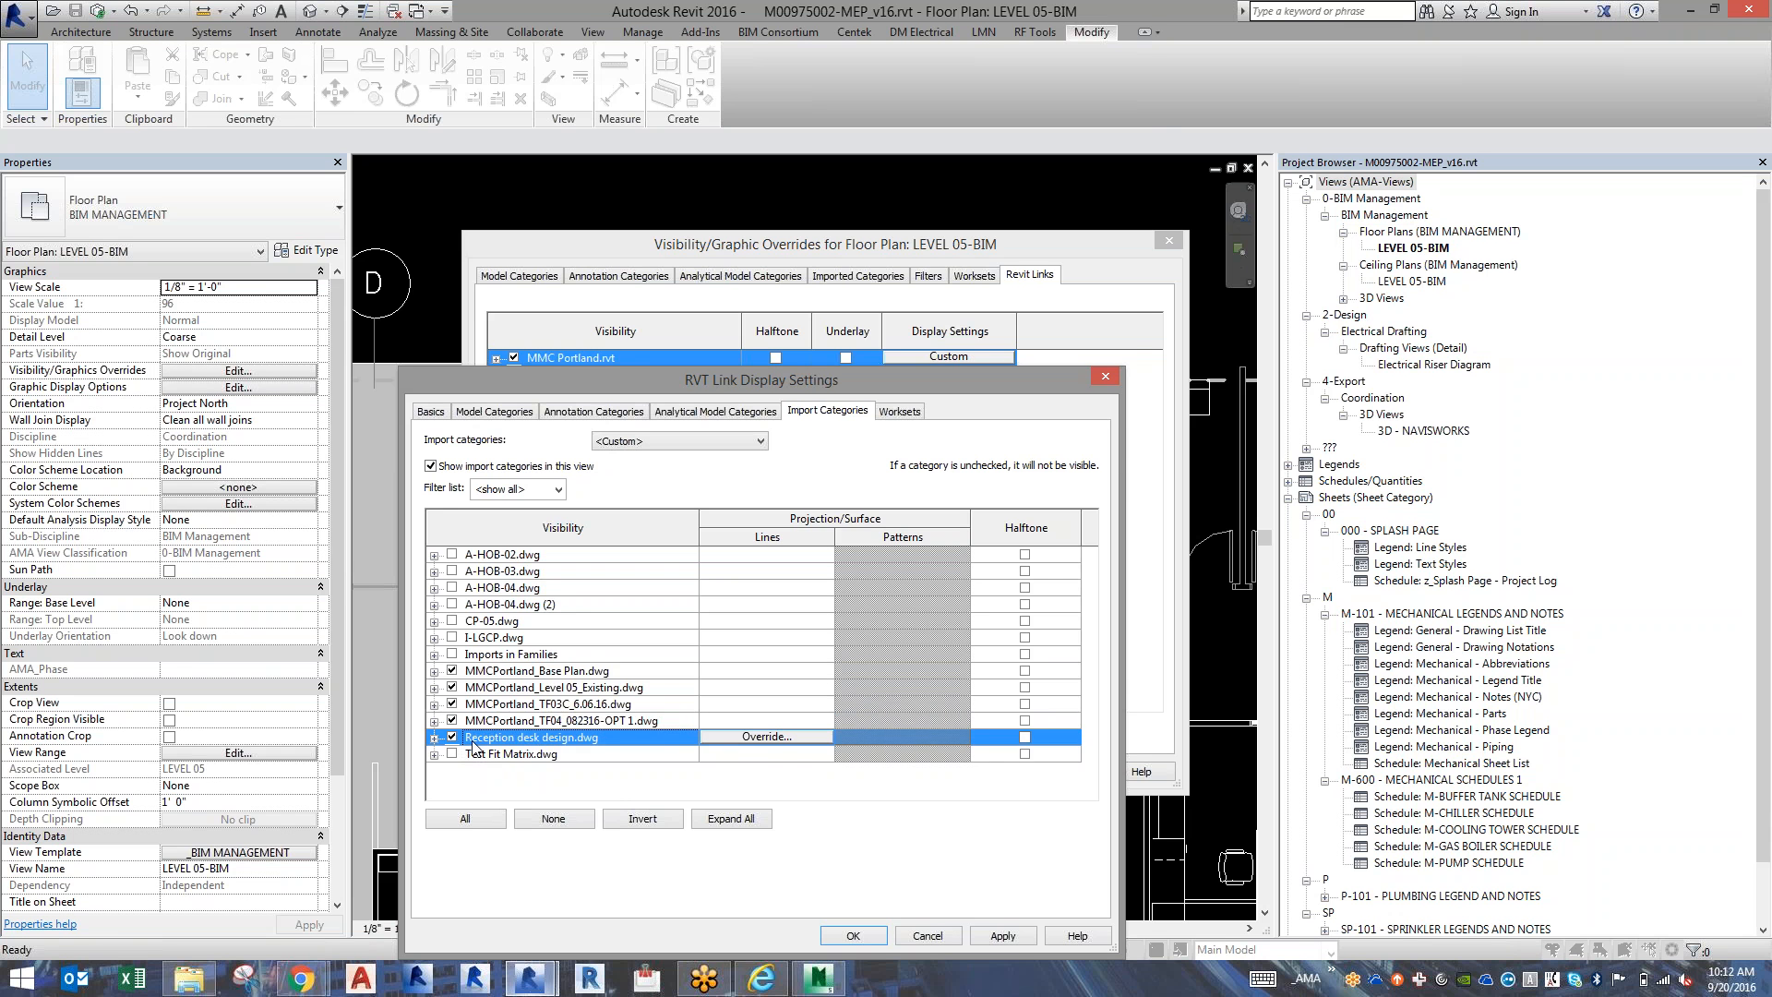
click(853, 935)
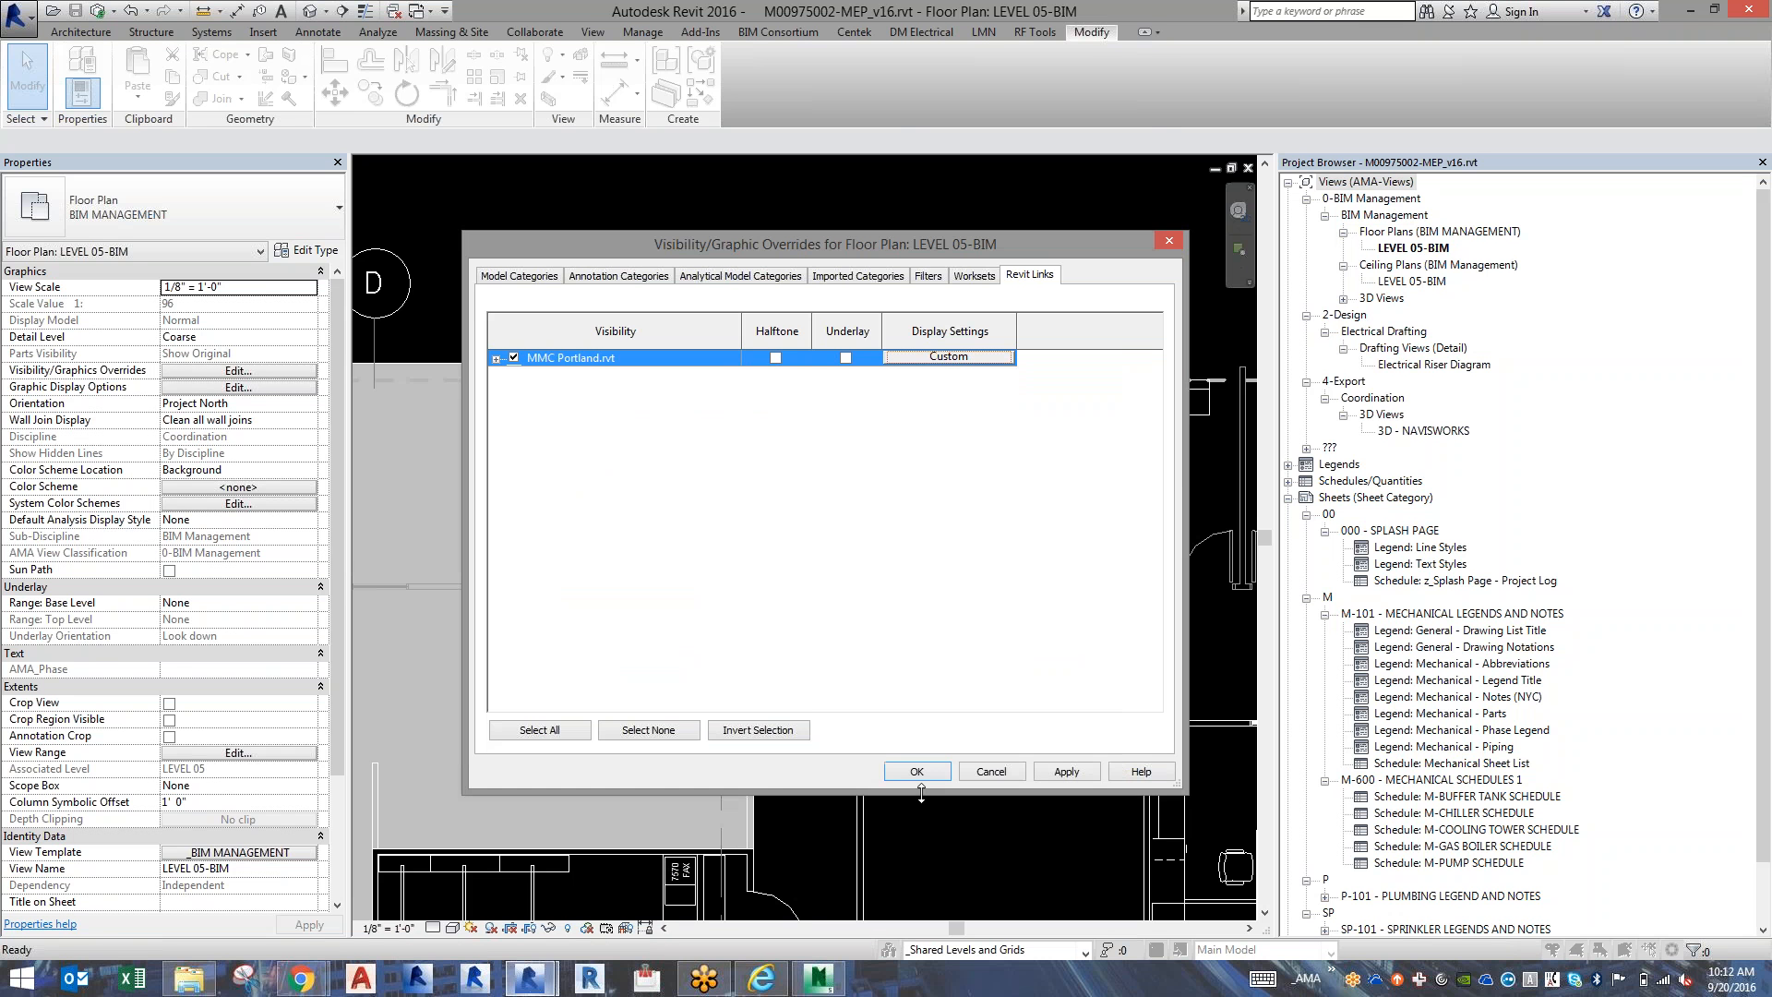
click(917, 772)
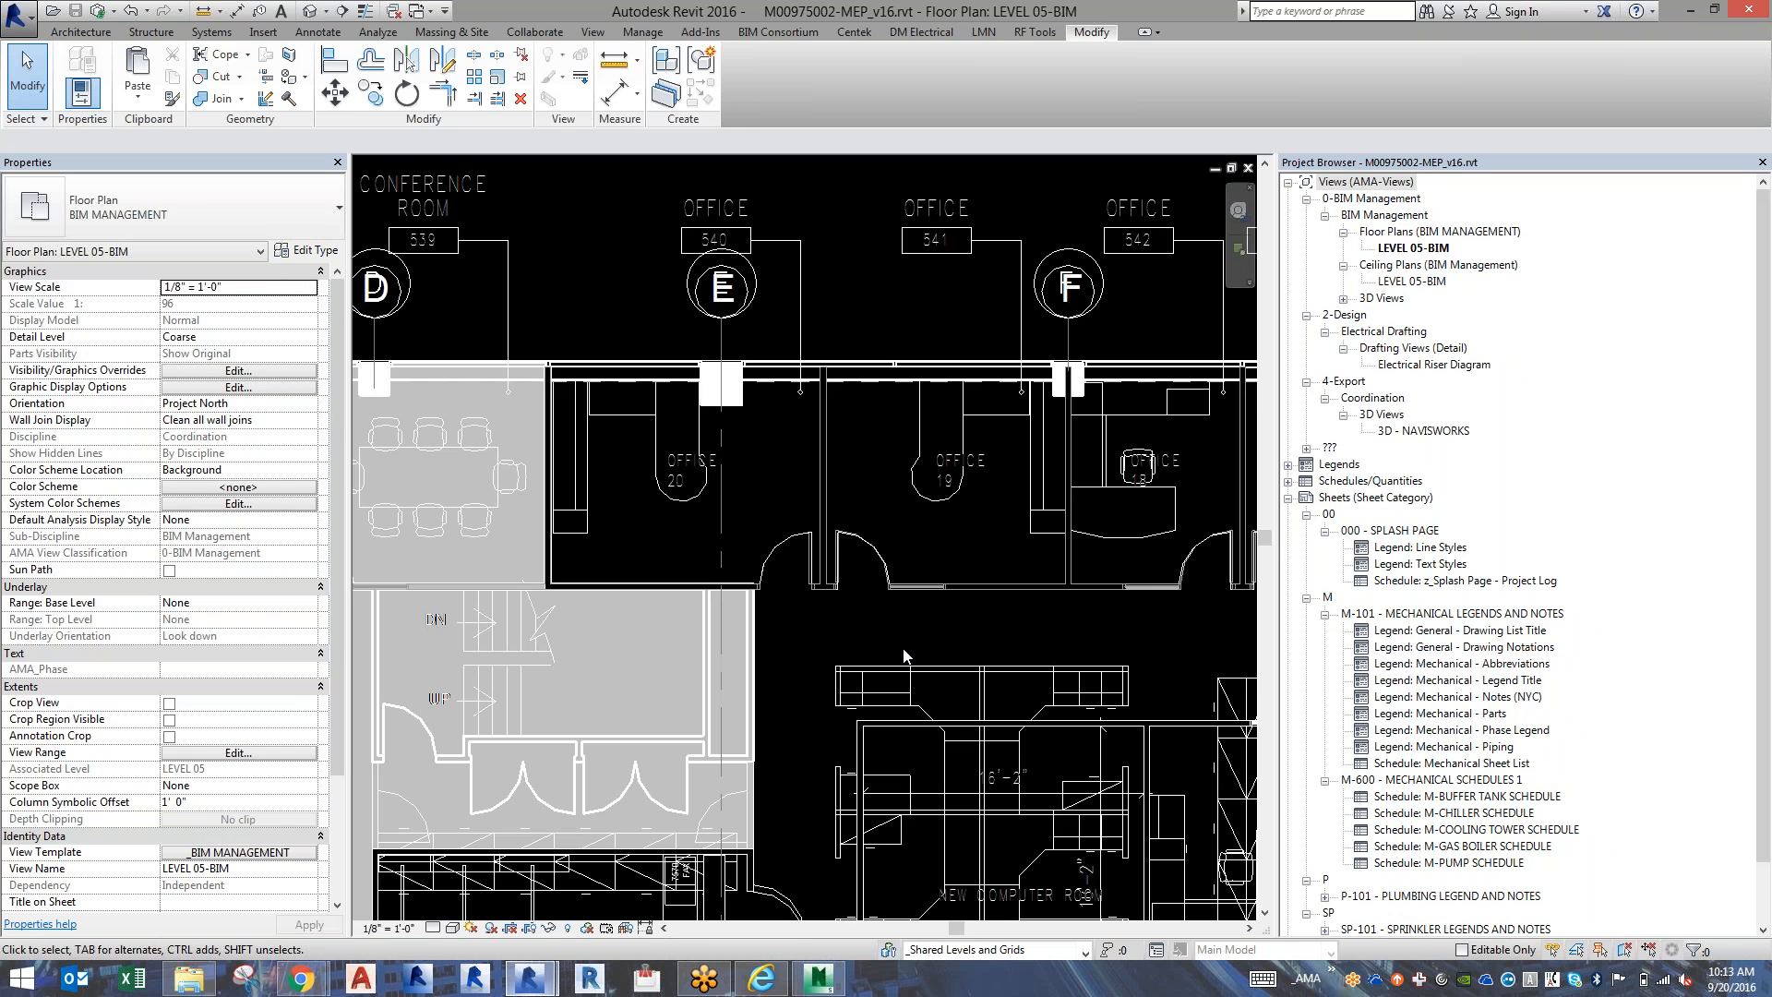
Open the LEVEL 05-BIM ceiling plan and paste the copied gray filled region aligned to the current view, accepting the project's existing type.
scroll(904, 655, down, 6)
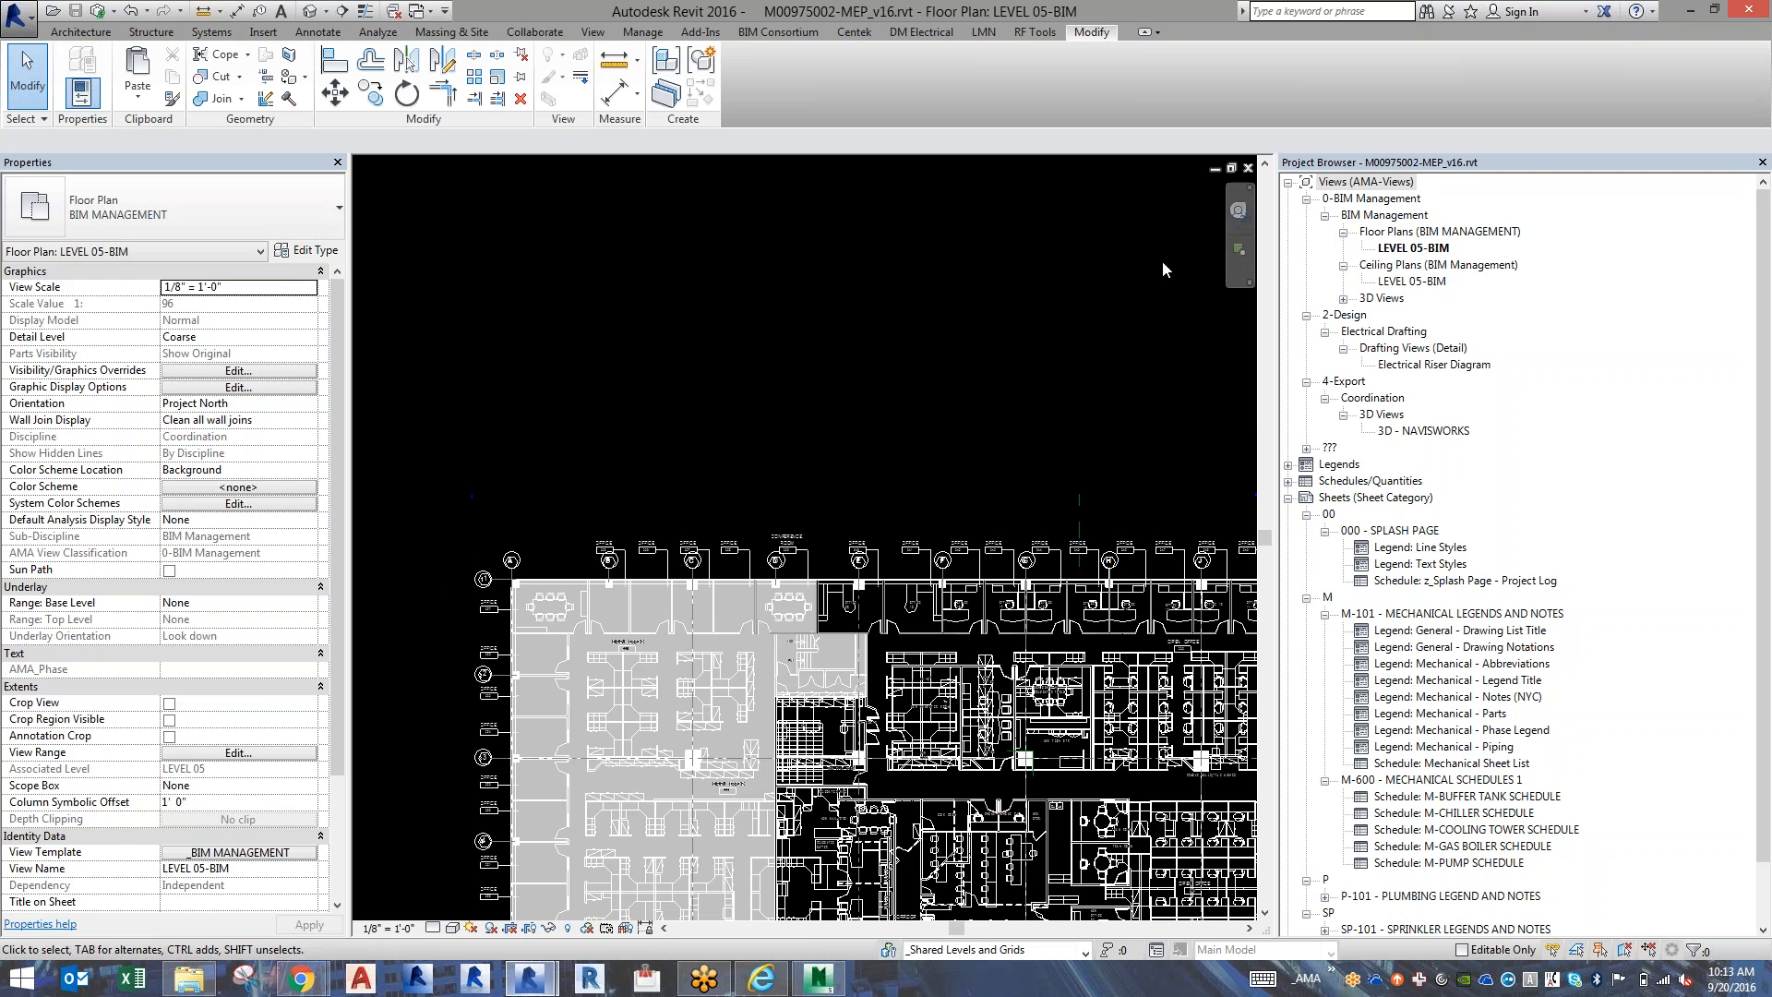
click(1238, 211)
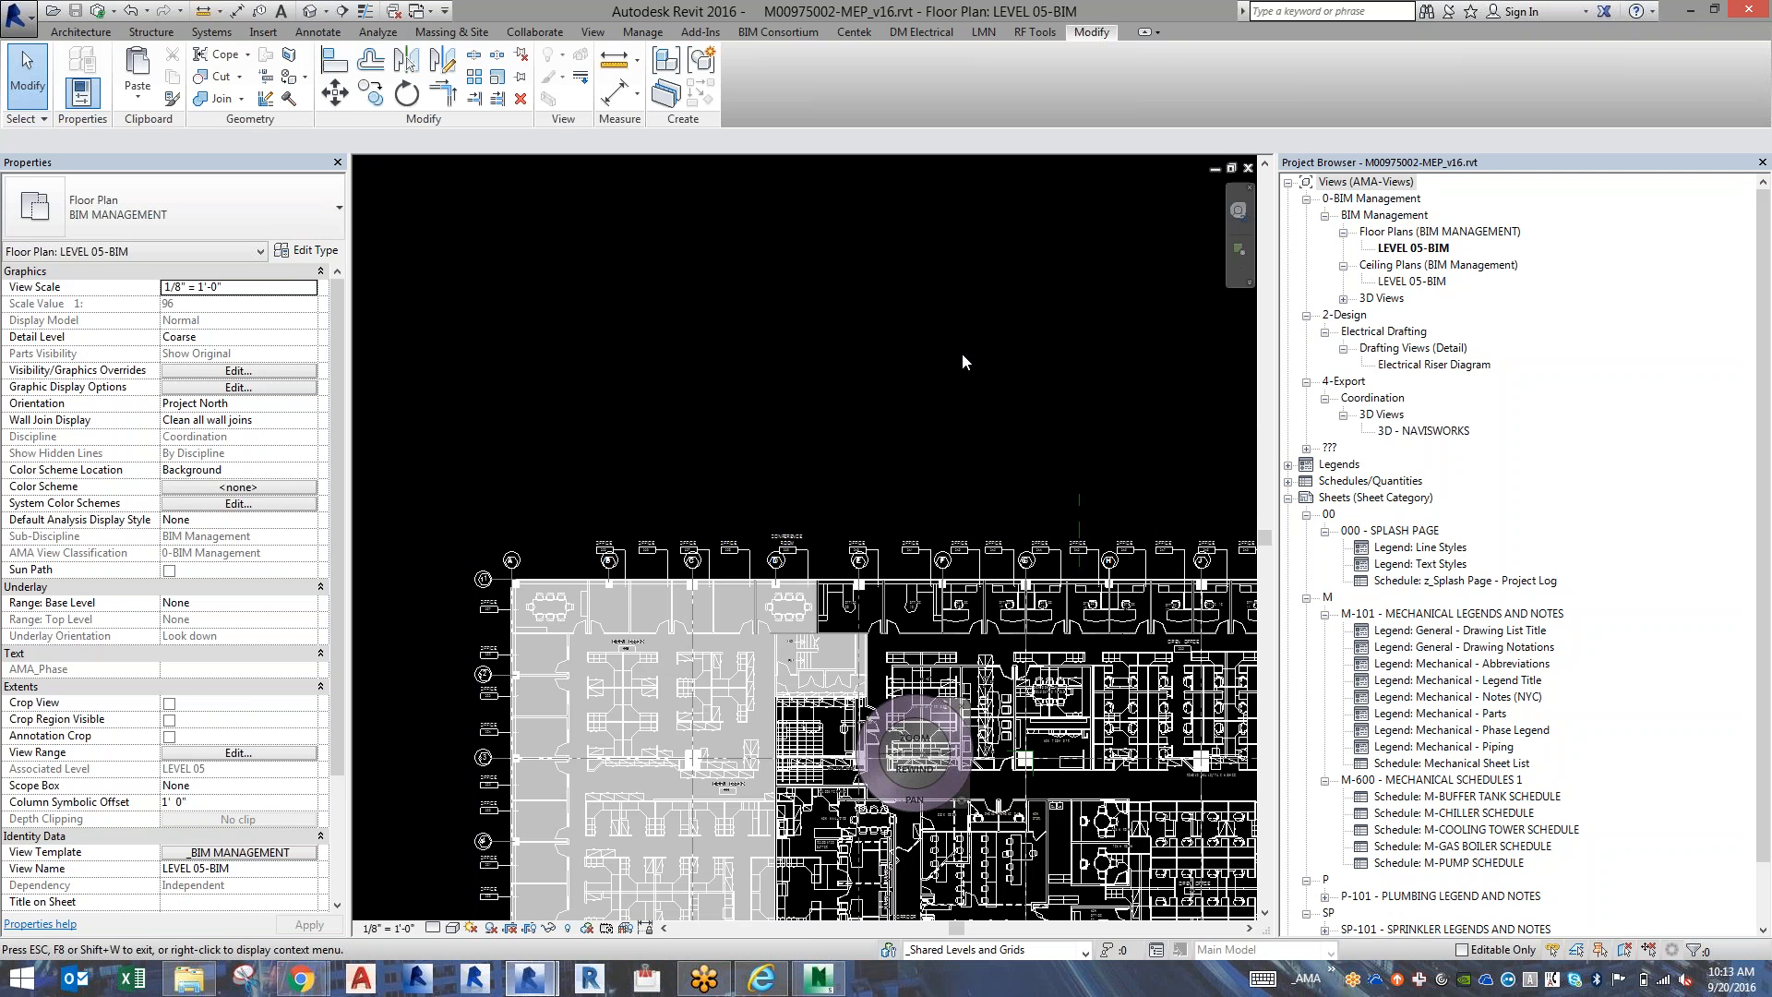
drag(950, 446, 824, 154)
key(Escape)
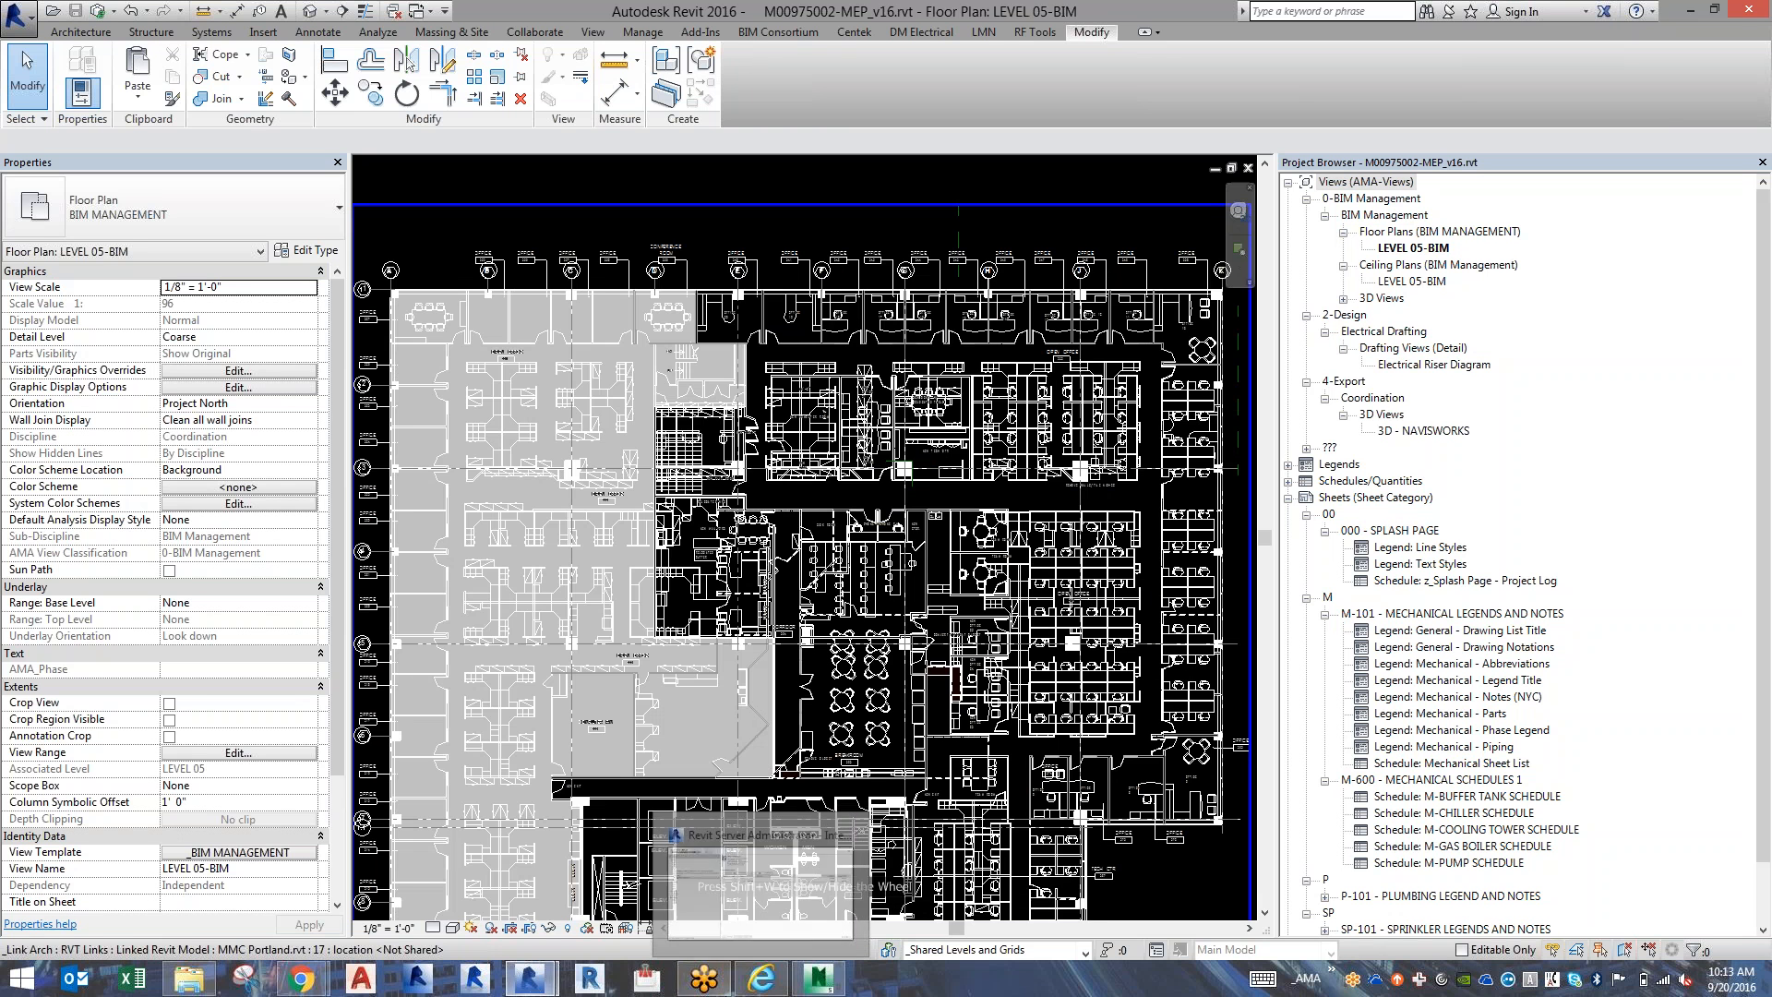
double_click(1402, 282)
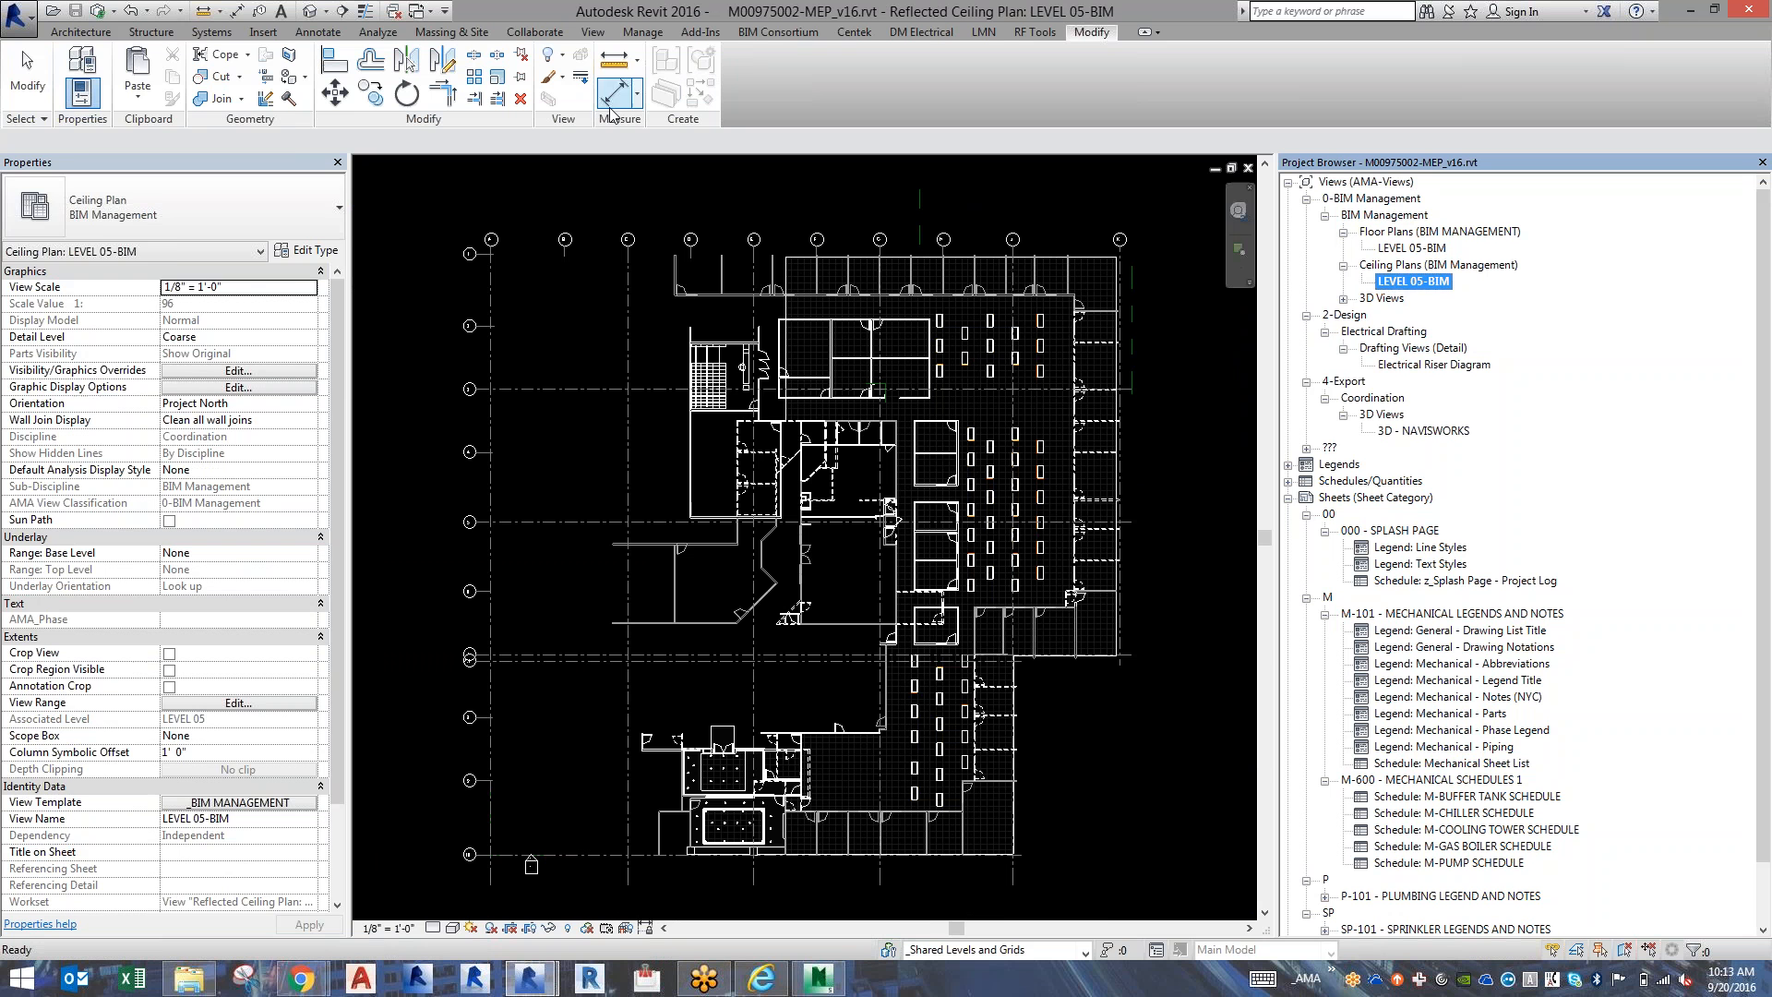
click(141, 96)
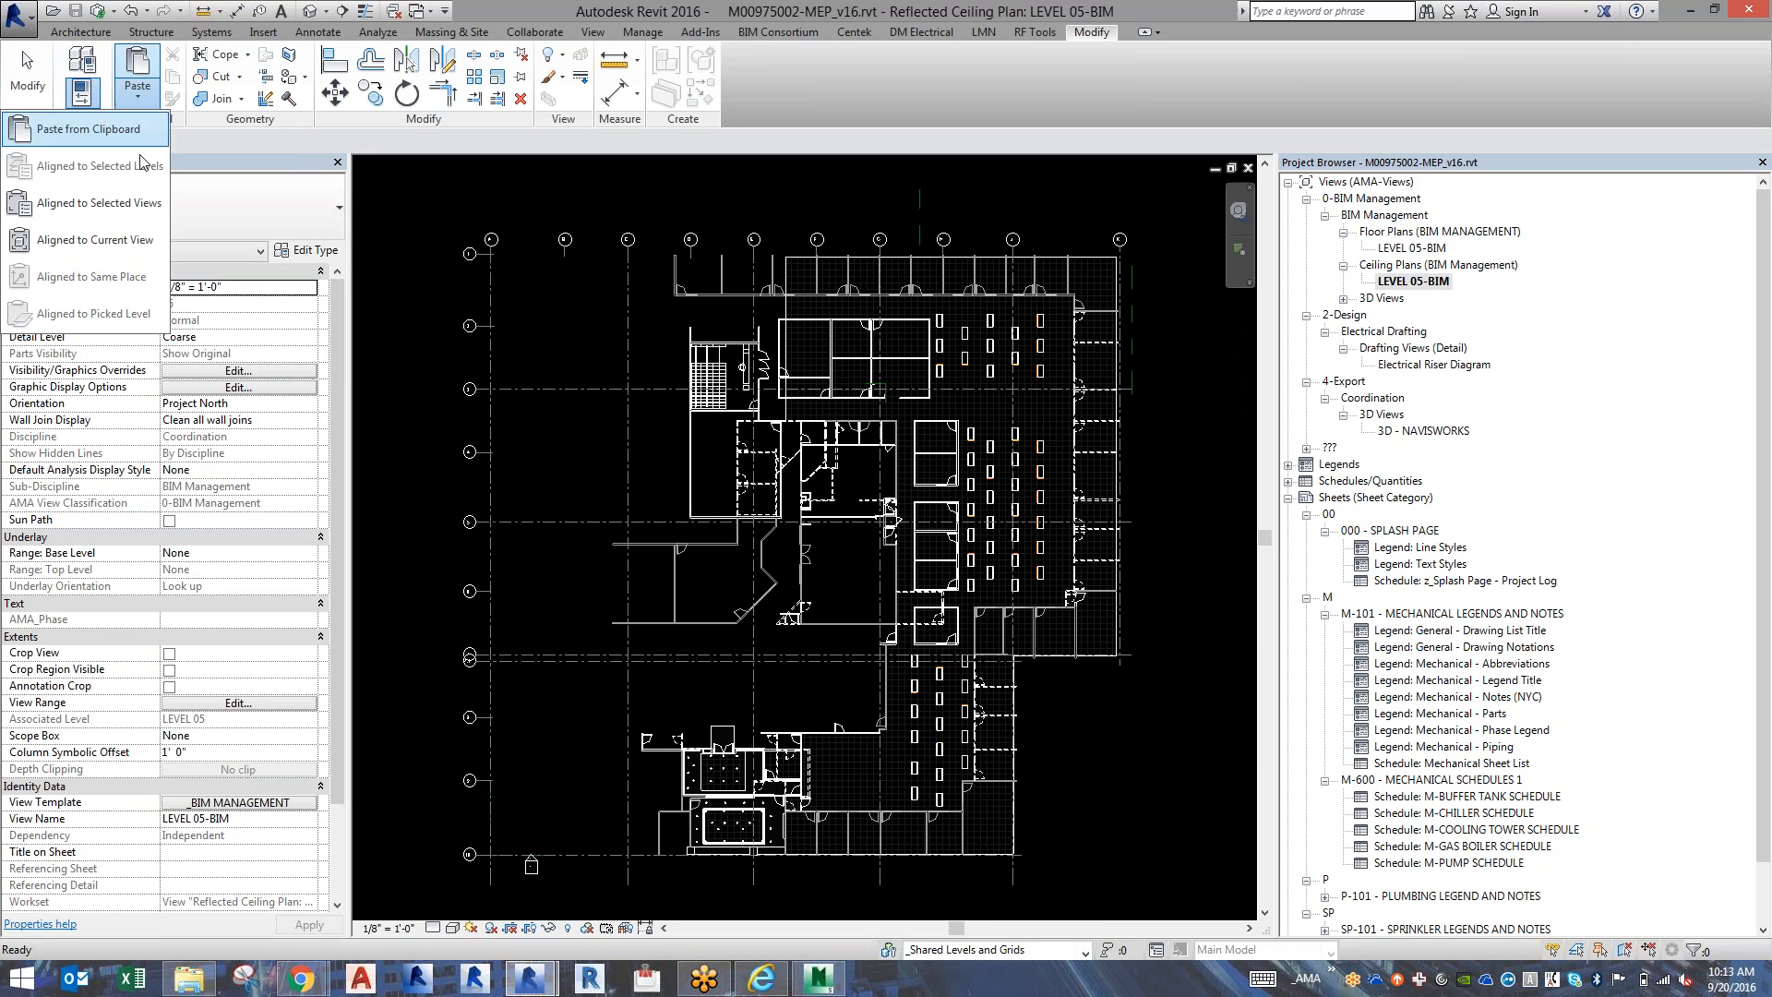
click(143, 238)
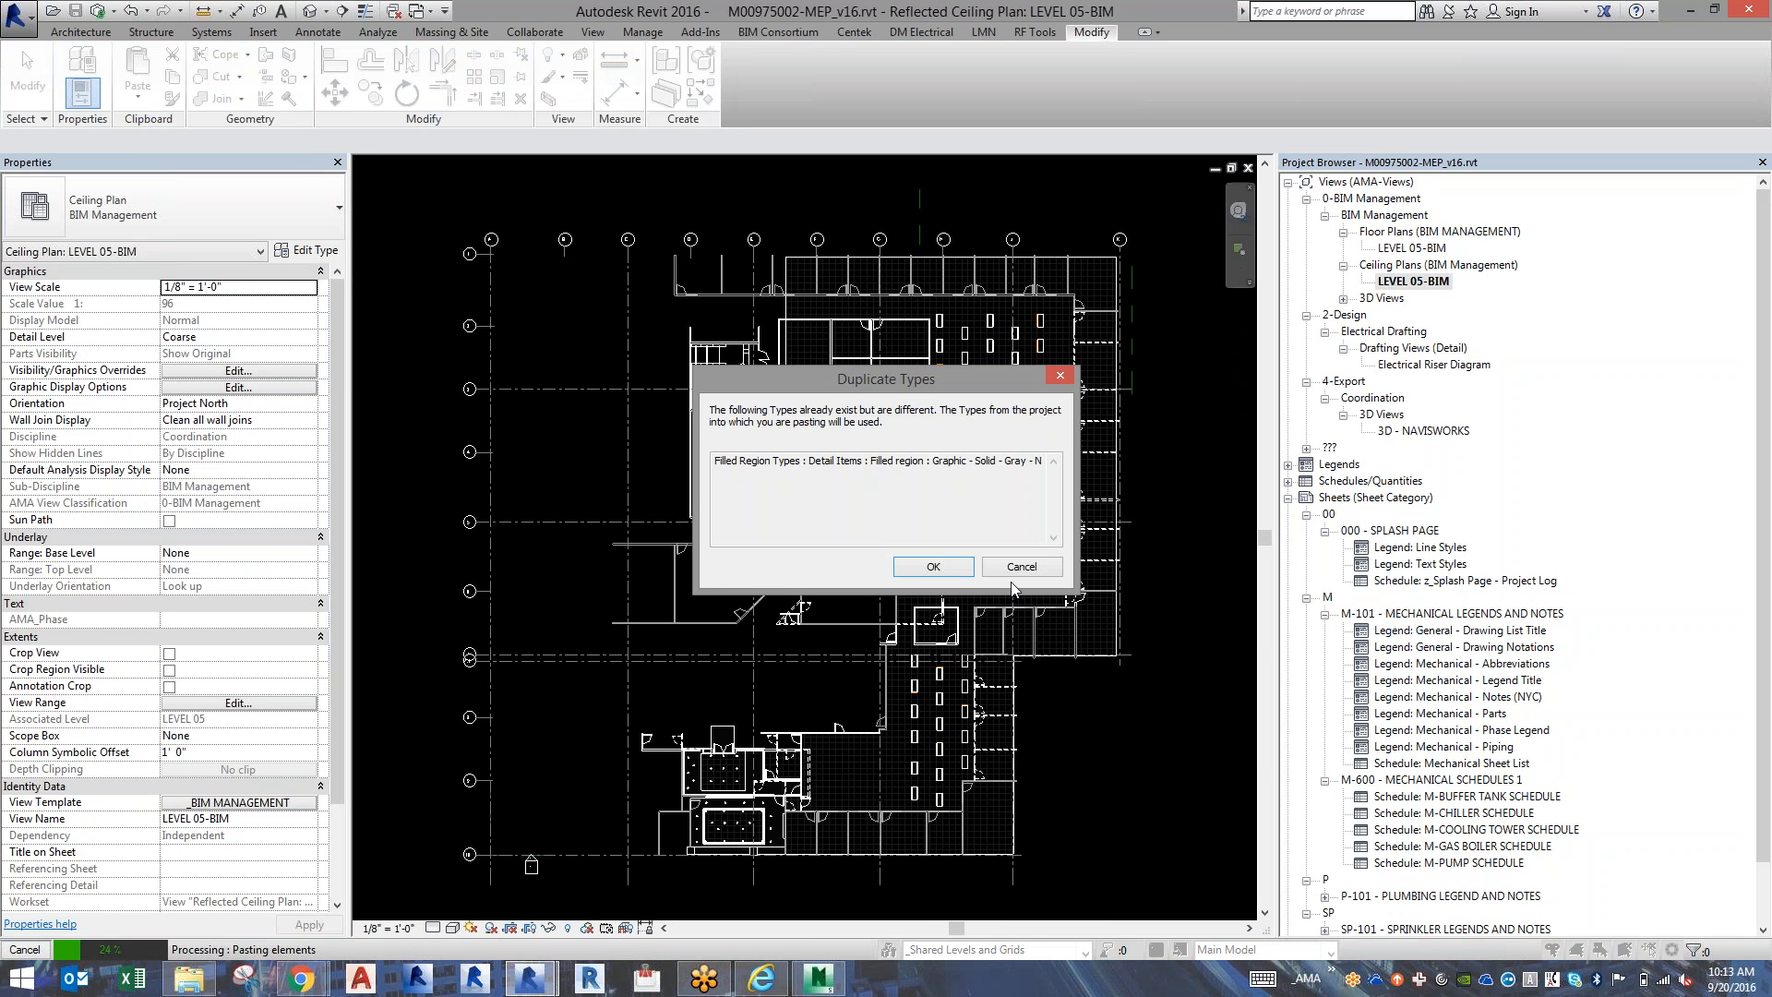
click(950, 568)
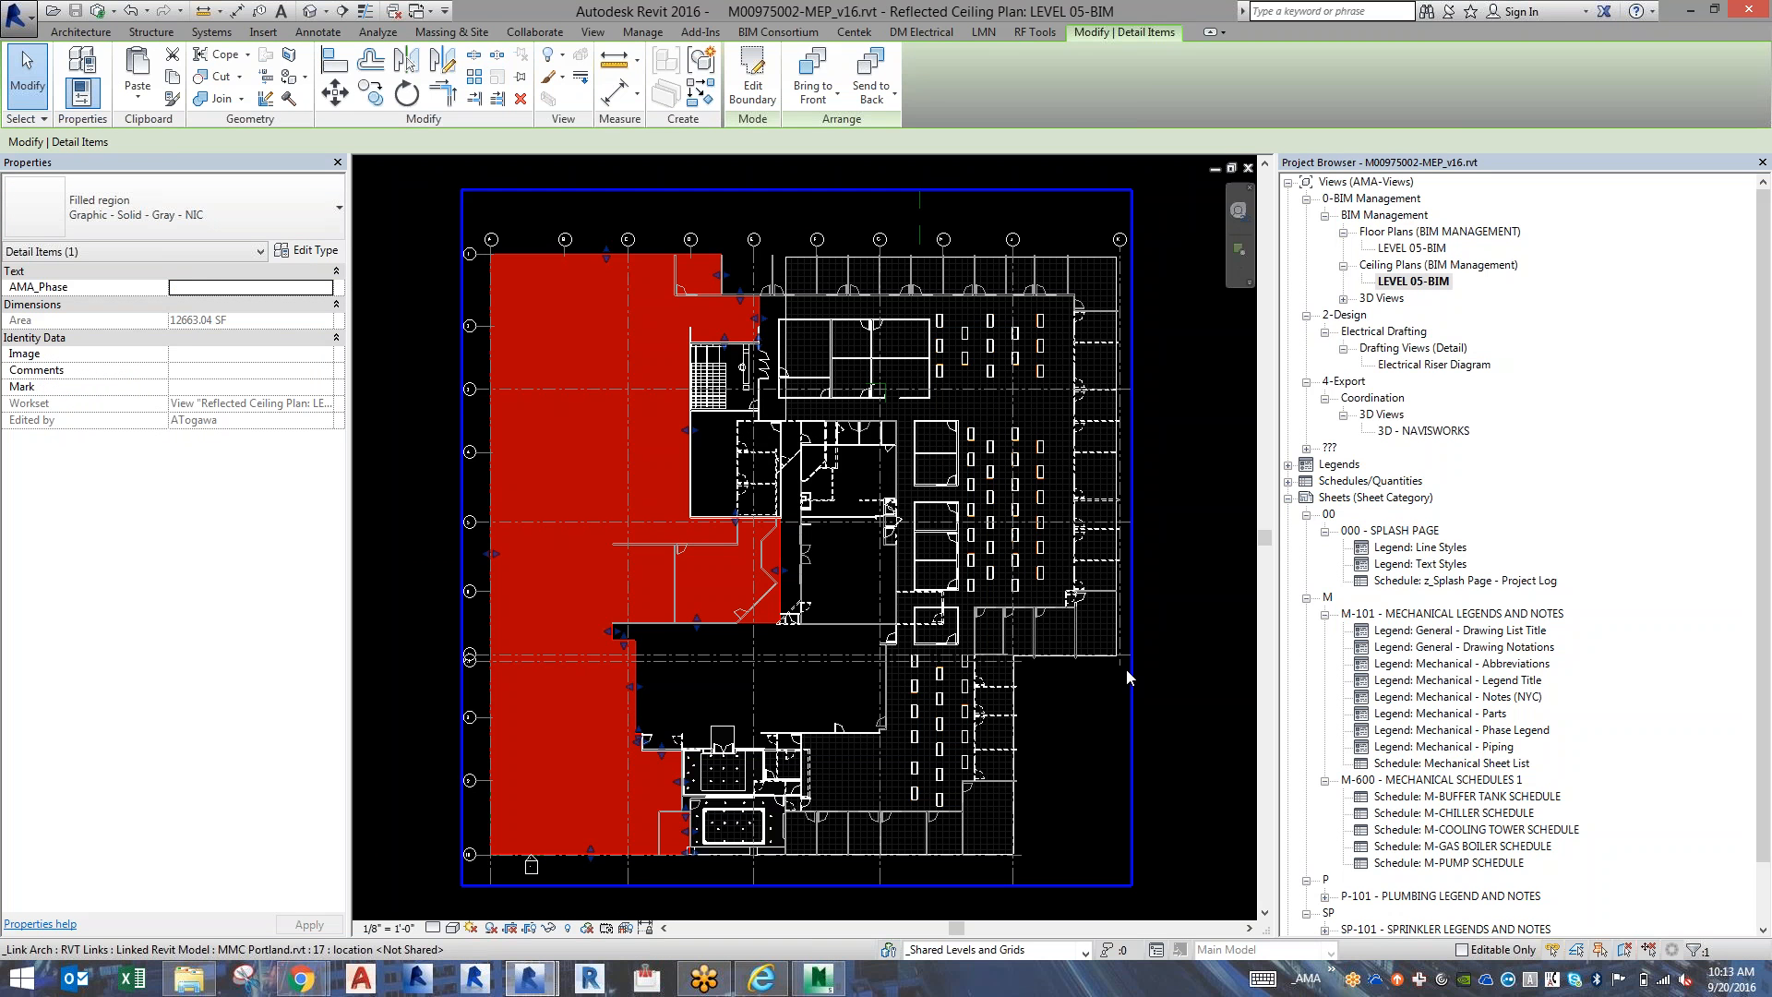
key(Escape)
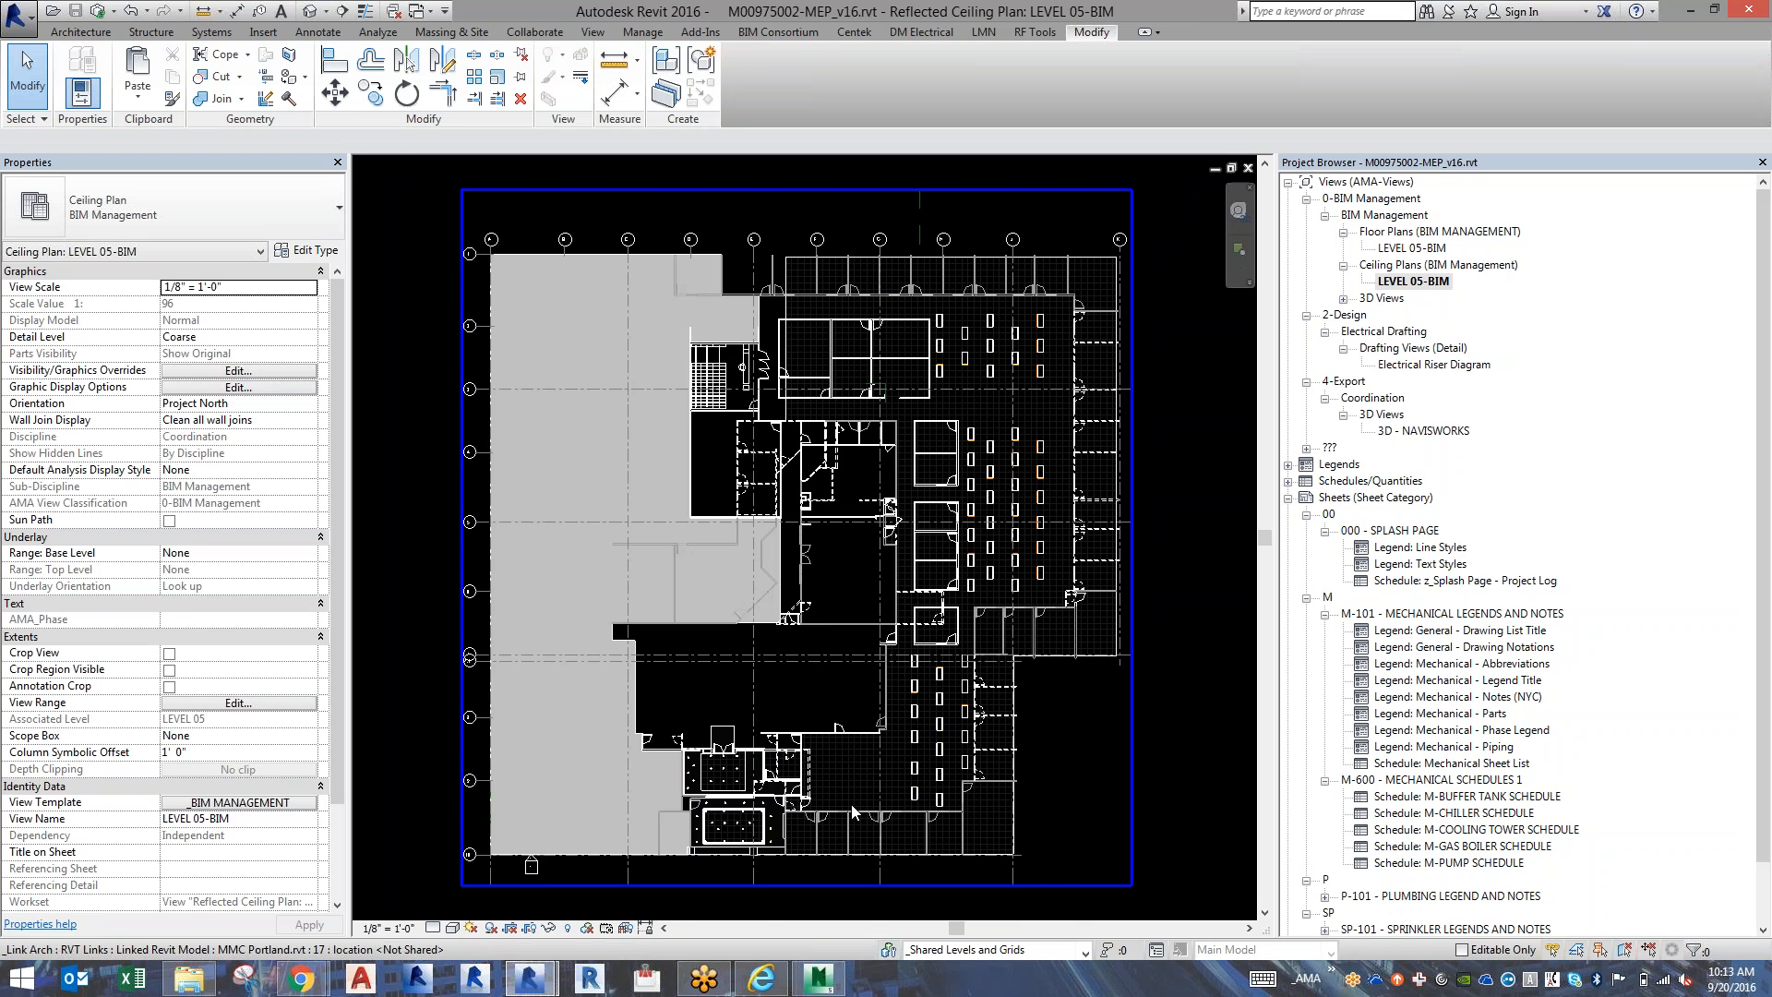
Open the phasing graphic overrides and set the Demolished status's projection/surface pattern to Solid fill.
scroll(794, 528, up, 5)
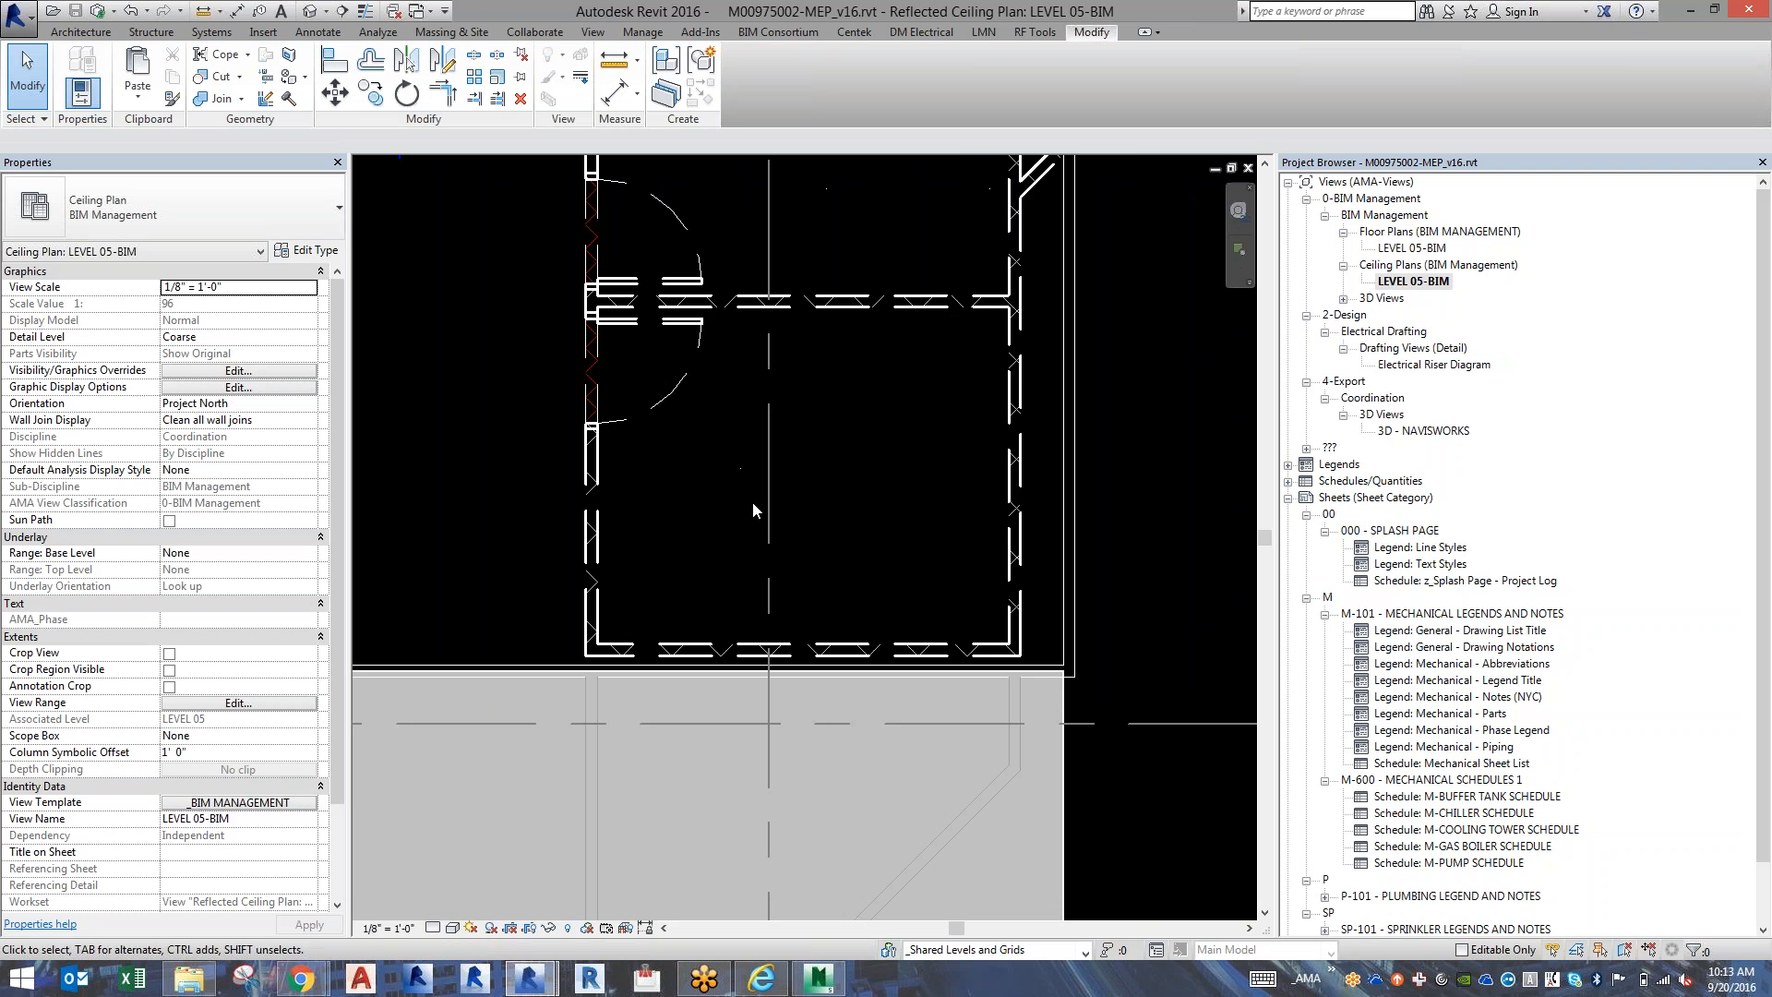
scroll(828, 472, down, 5)
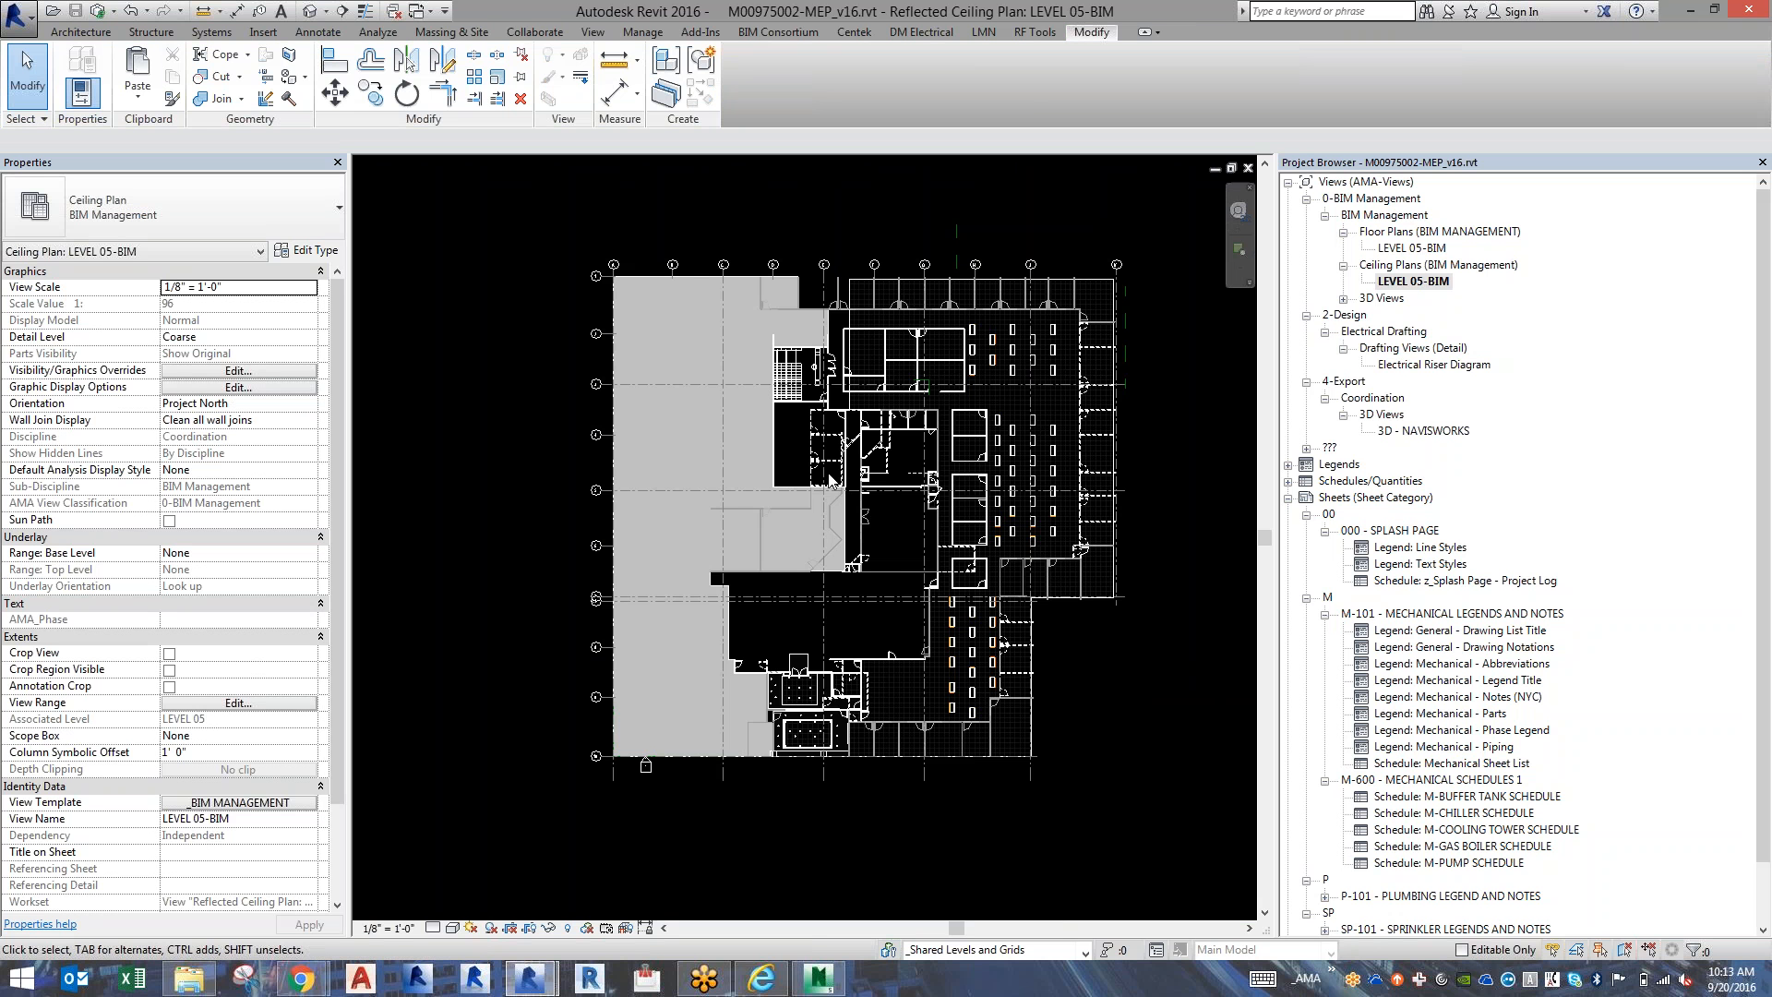
click(637, 32)
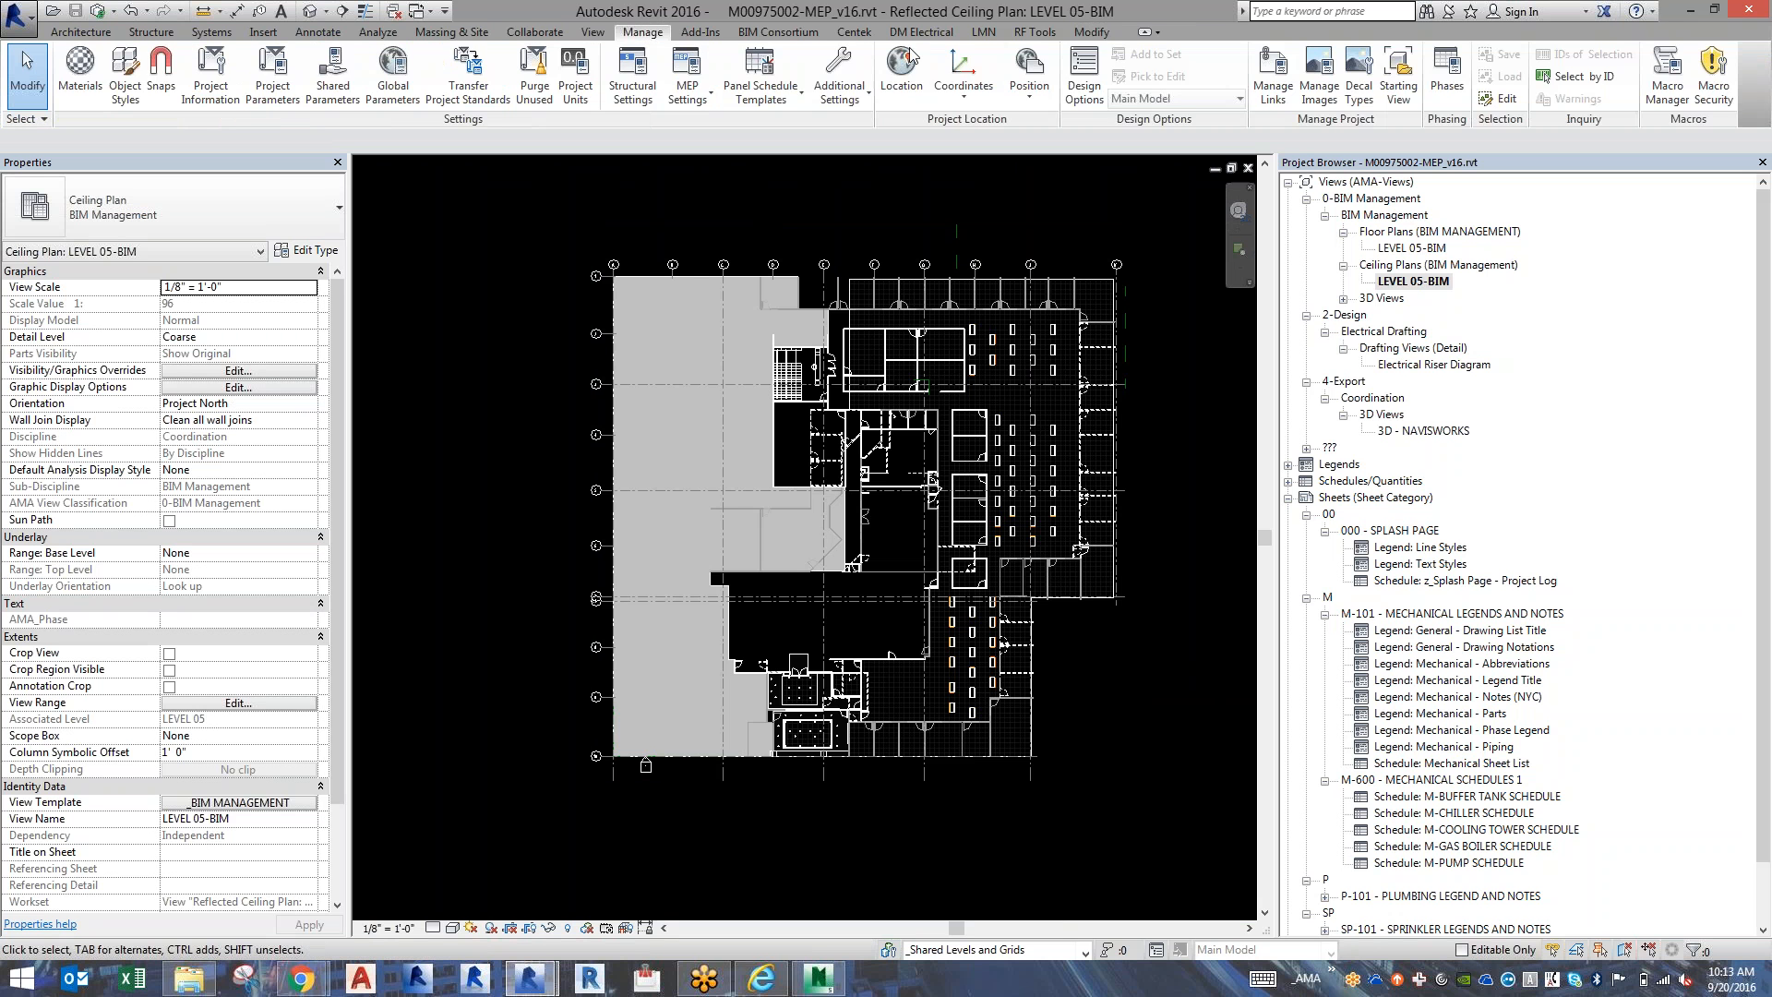
click(1453, 101)
click(766, 388)
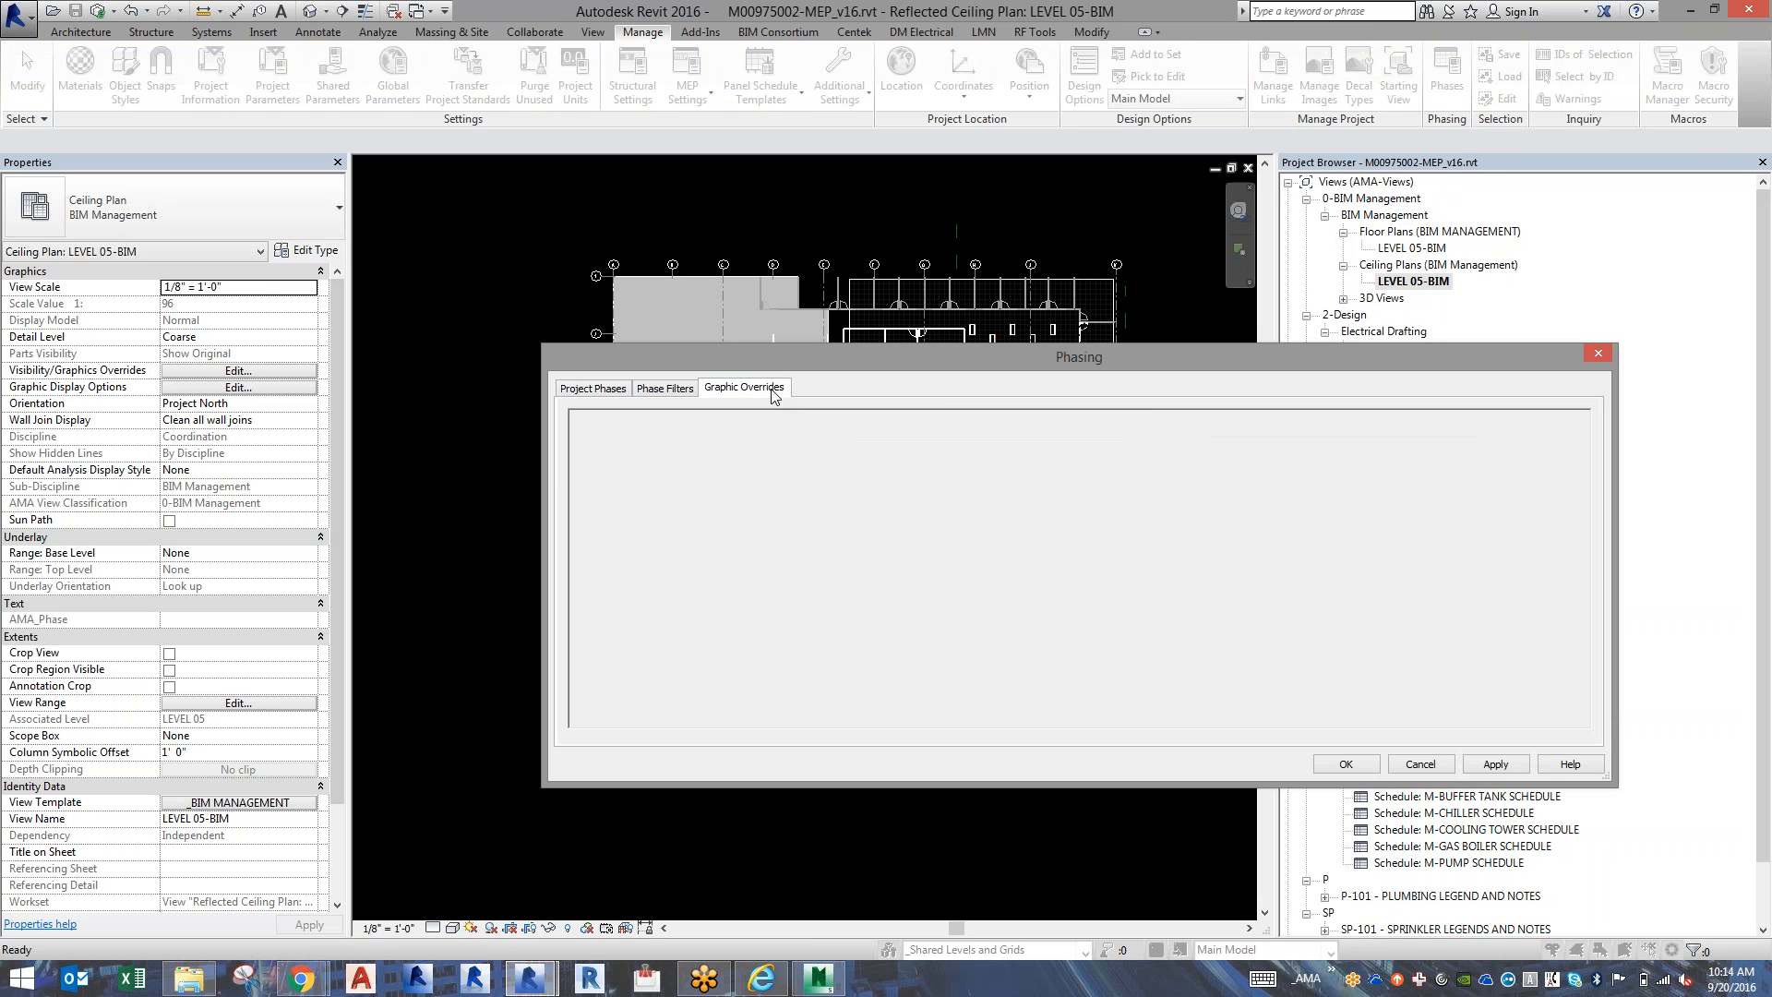
click(994, 479)
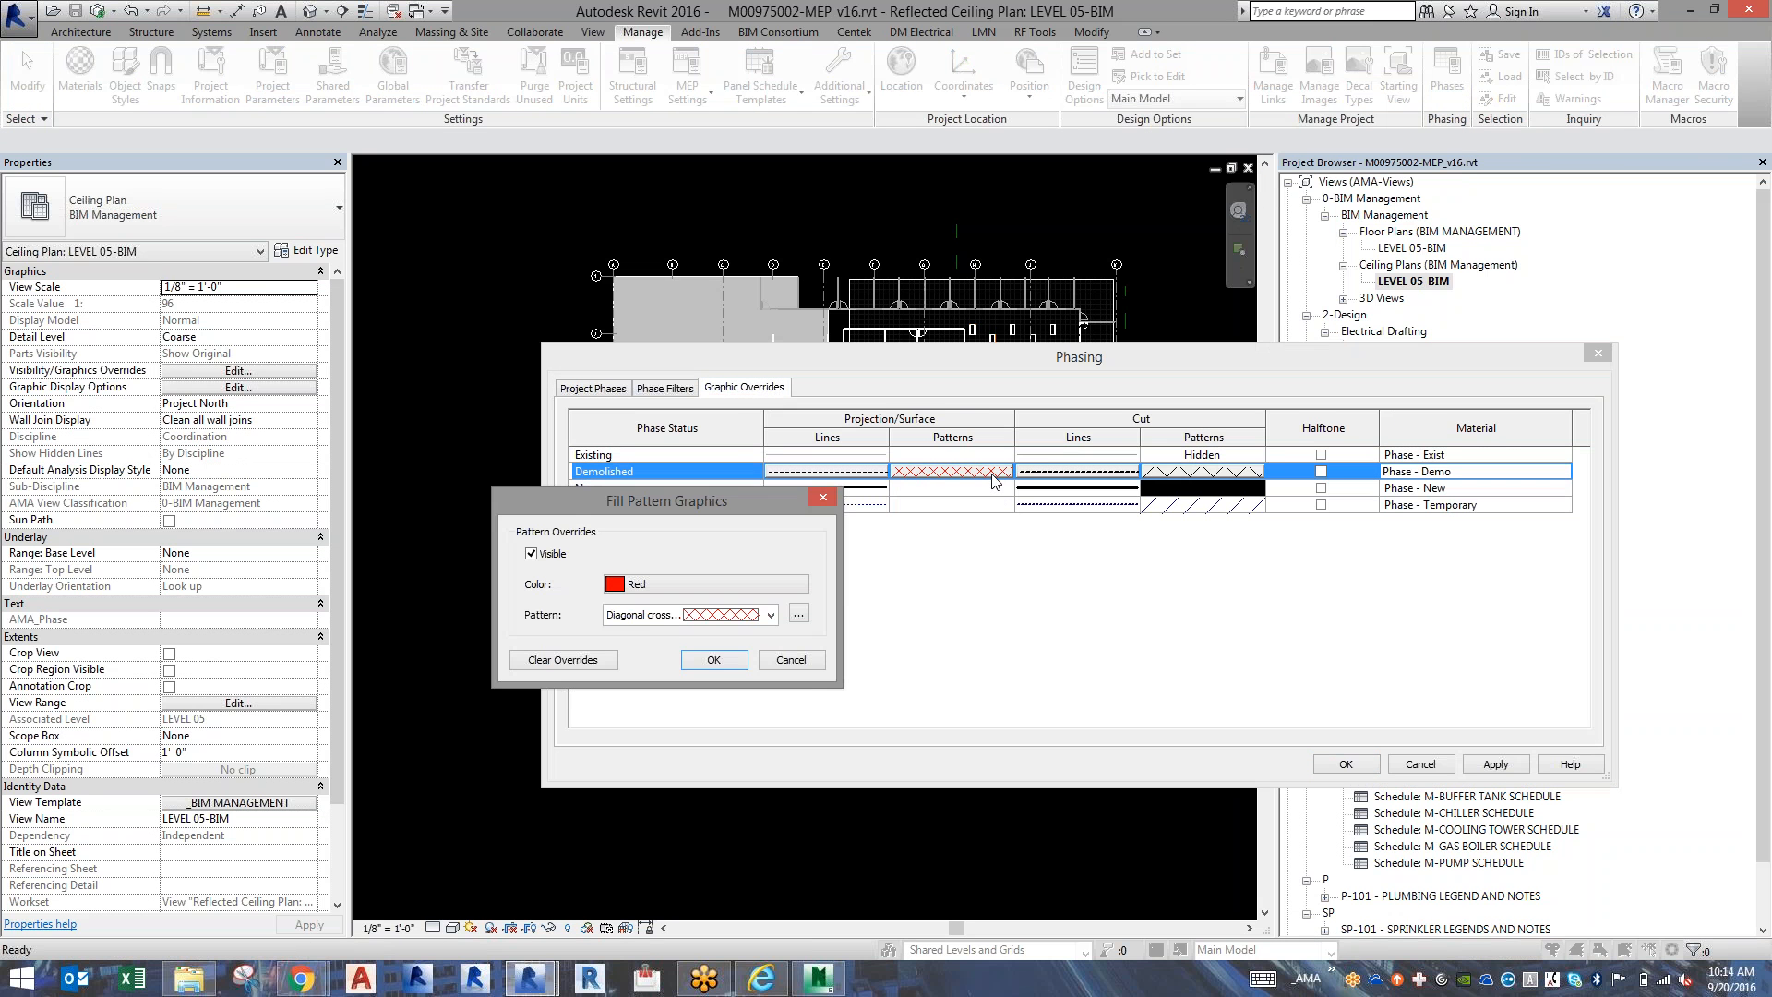
click(659, 616)
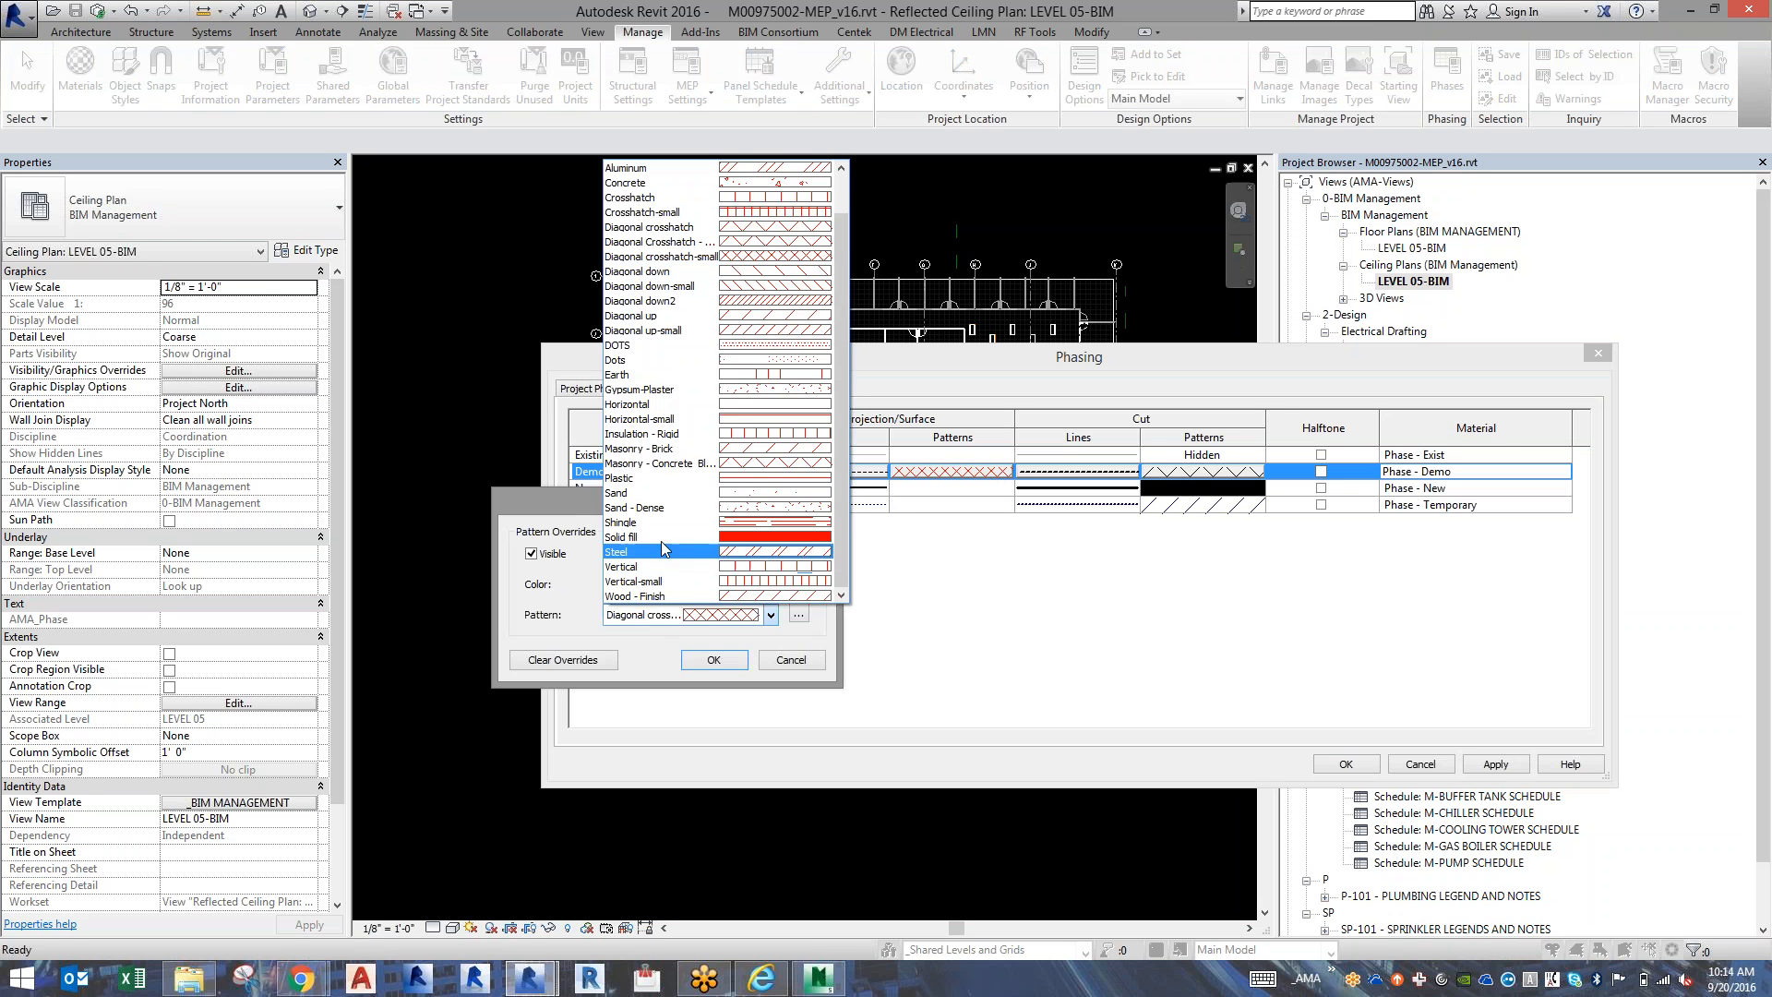
click(661, 537)
Set the Demolished surface pattern's color to RGB 255-079-079, turn on Halftone for Demolished and accept the phasing settings.
click(662, 583)
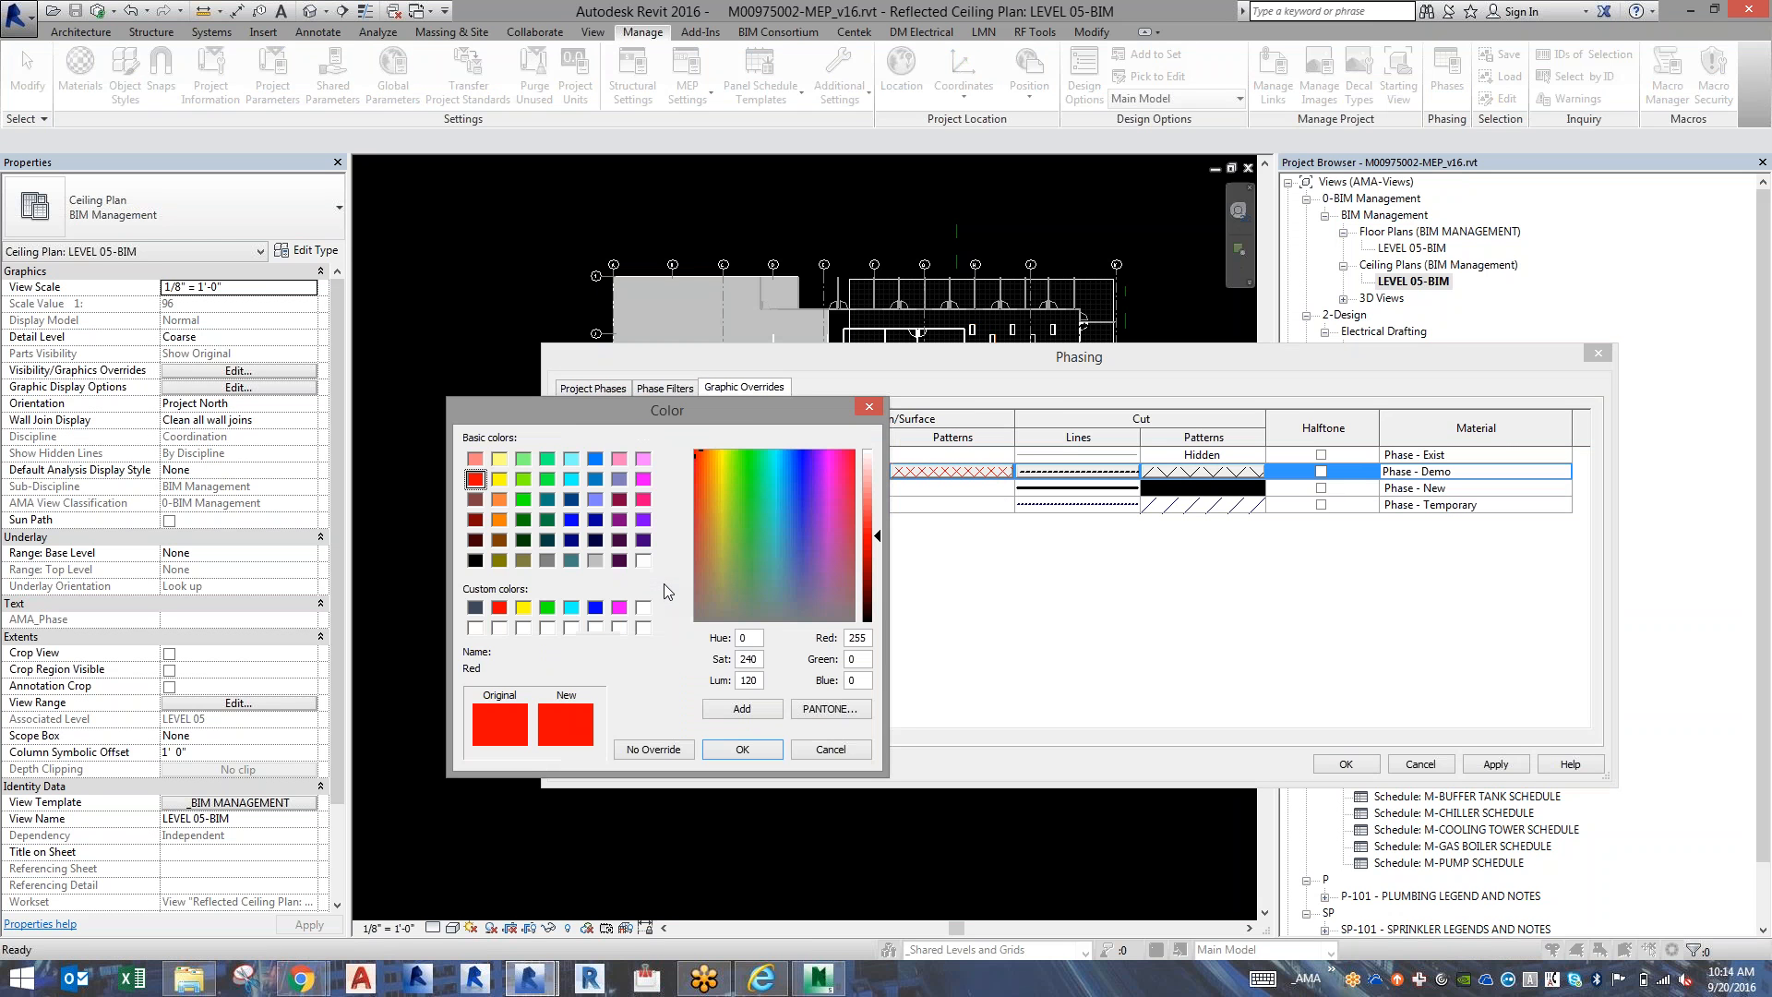
click(874, 511)
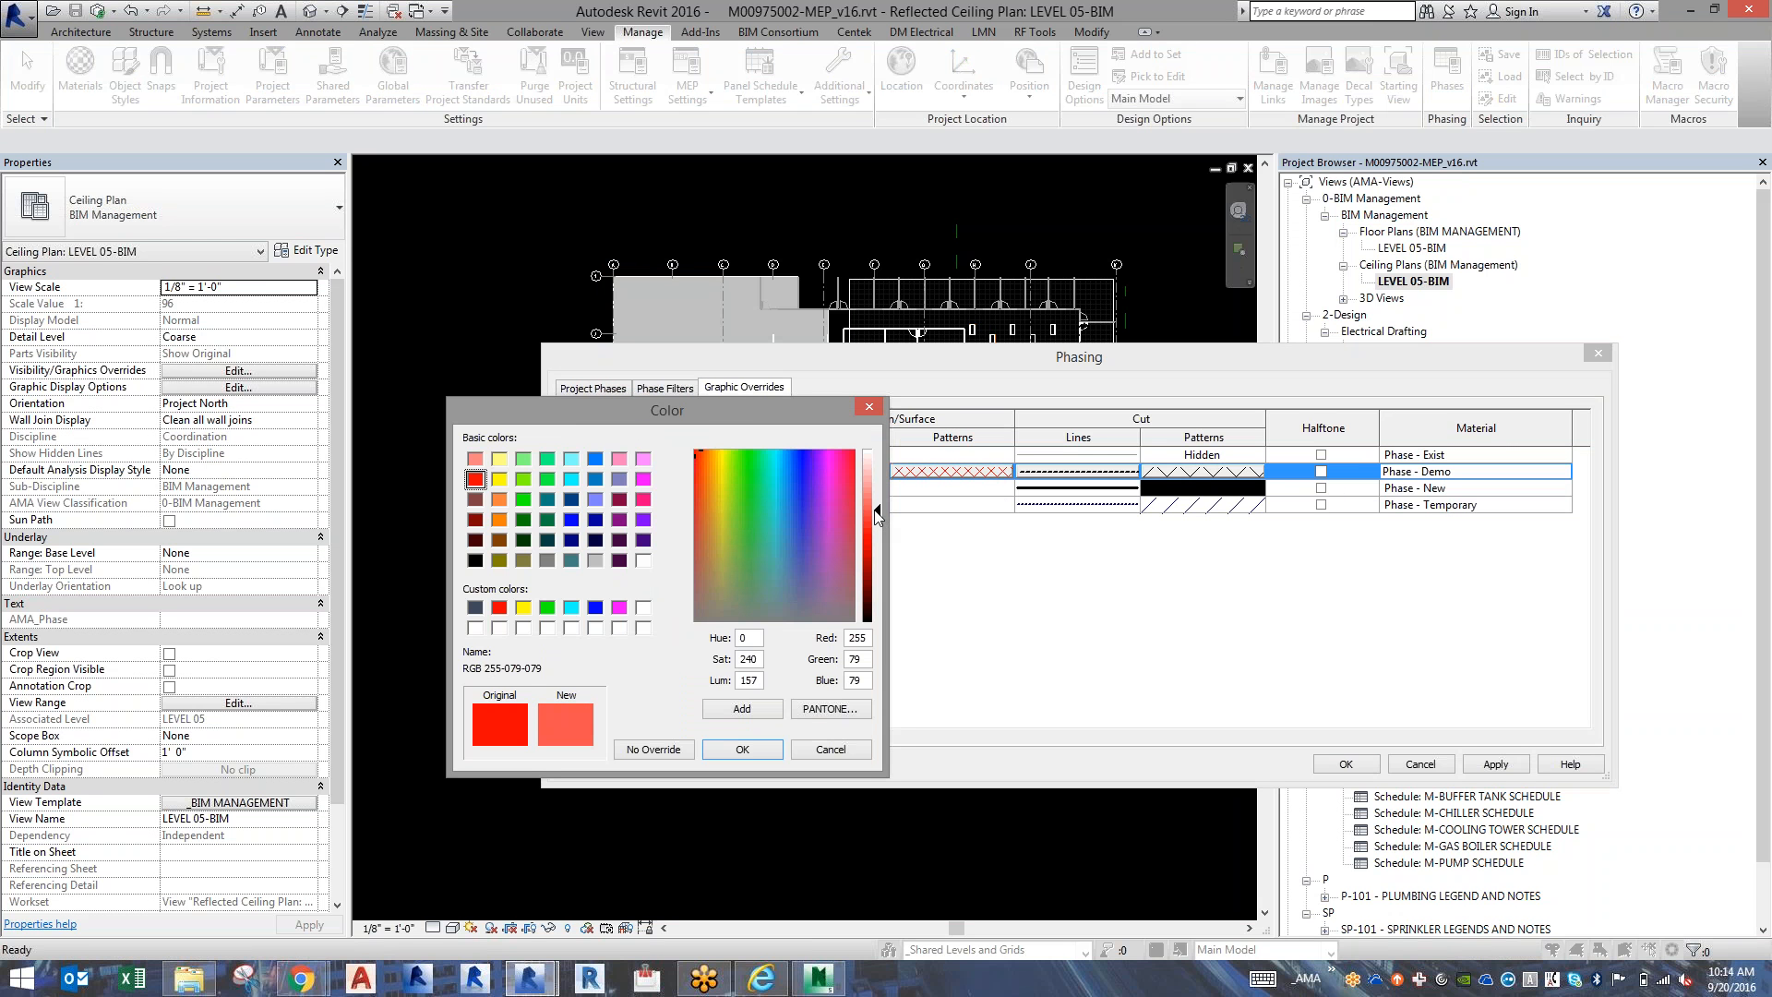
click(729, 752)
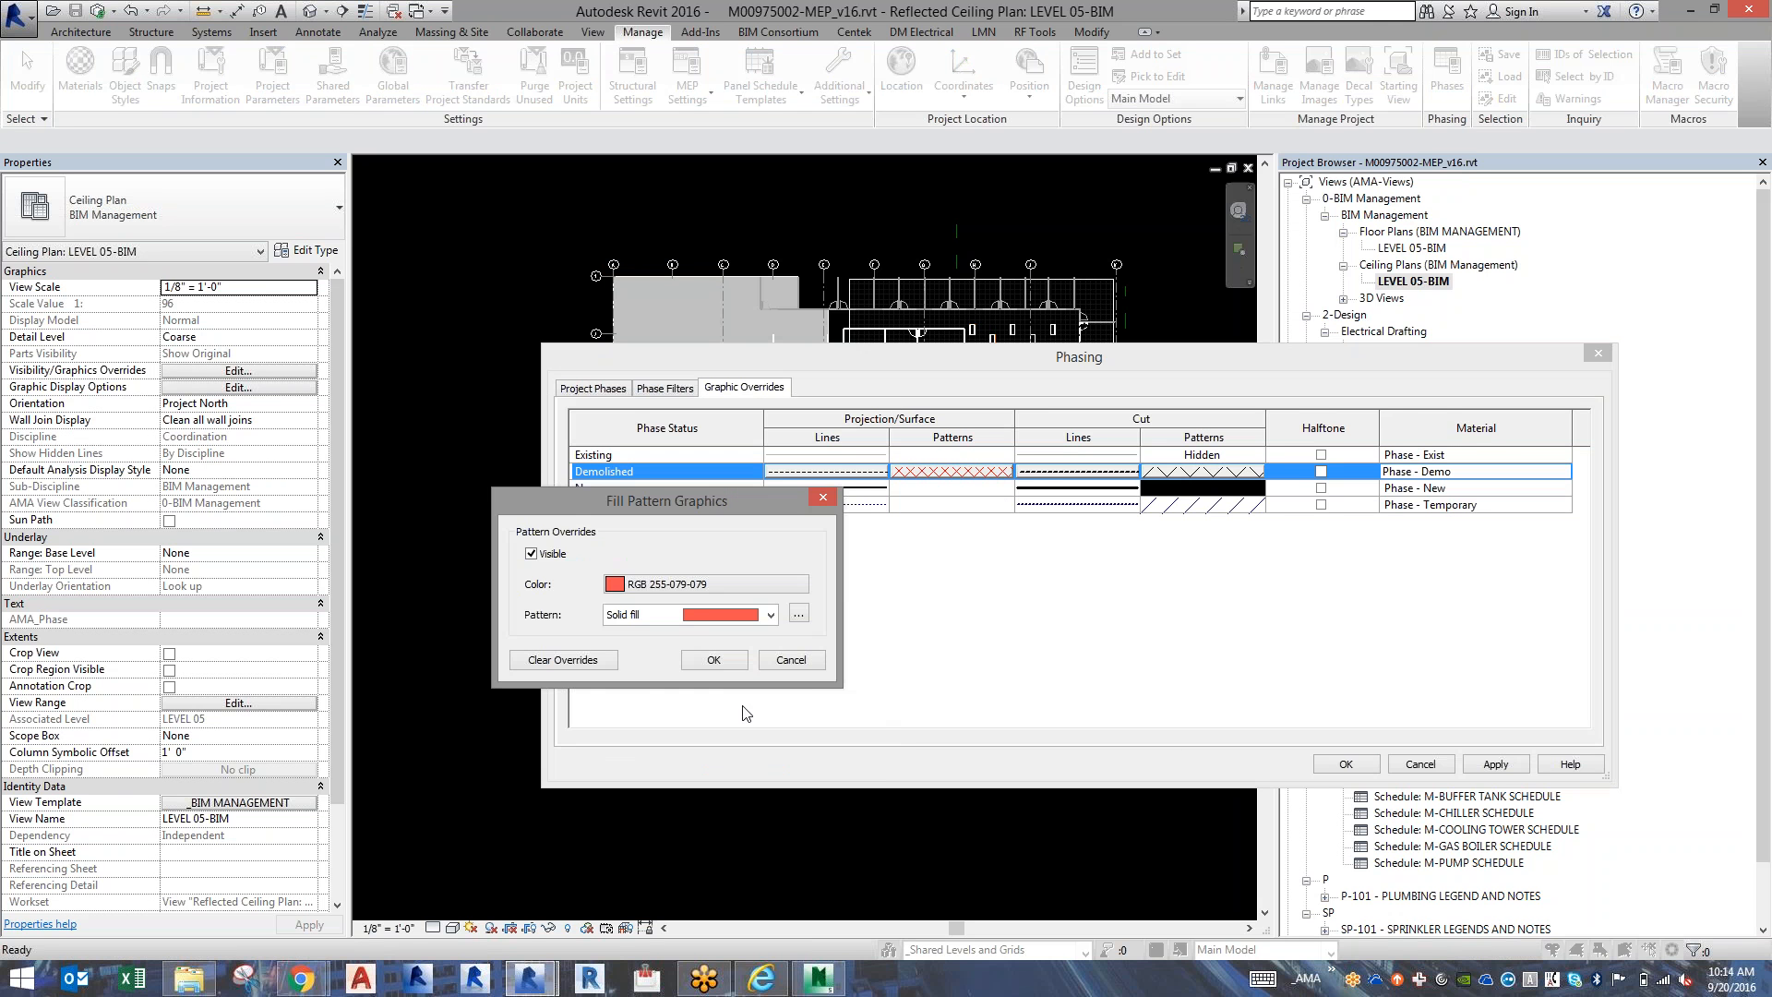
click(713, 659)
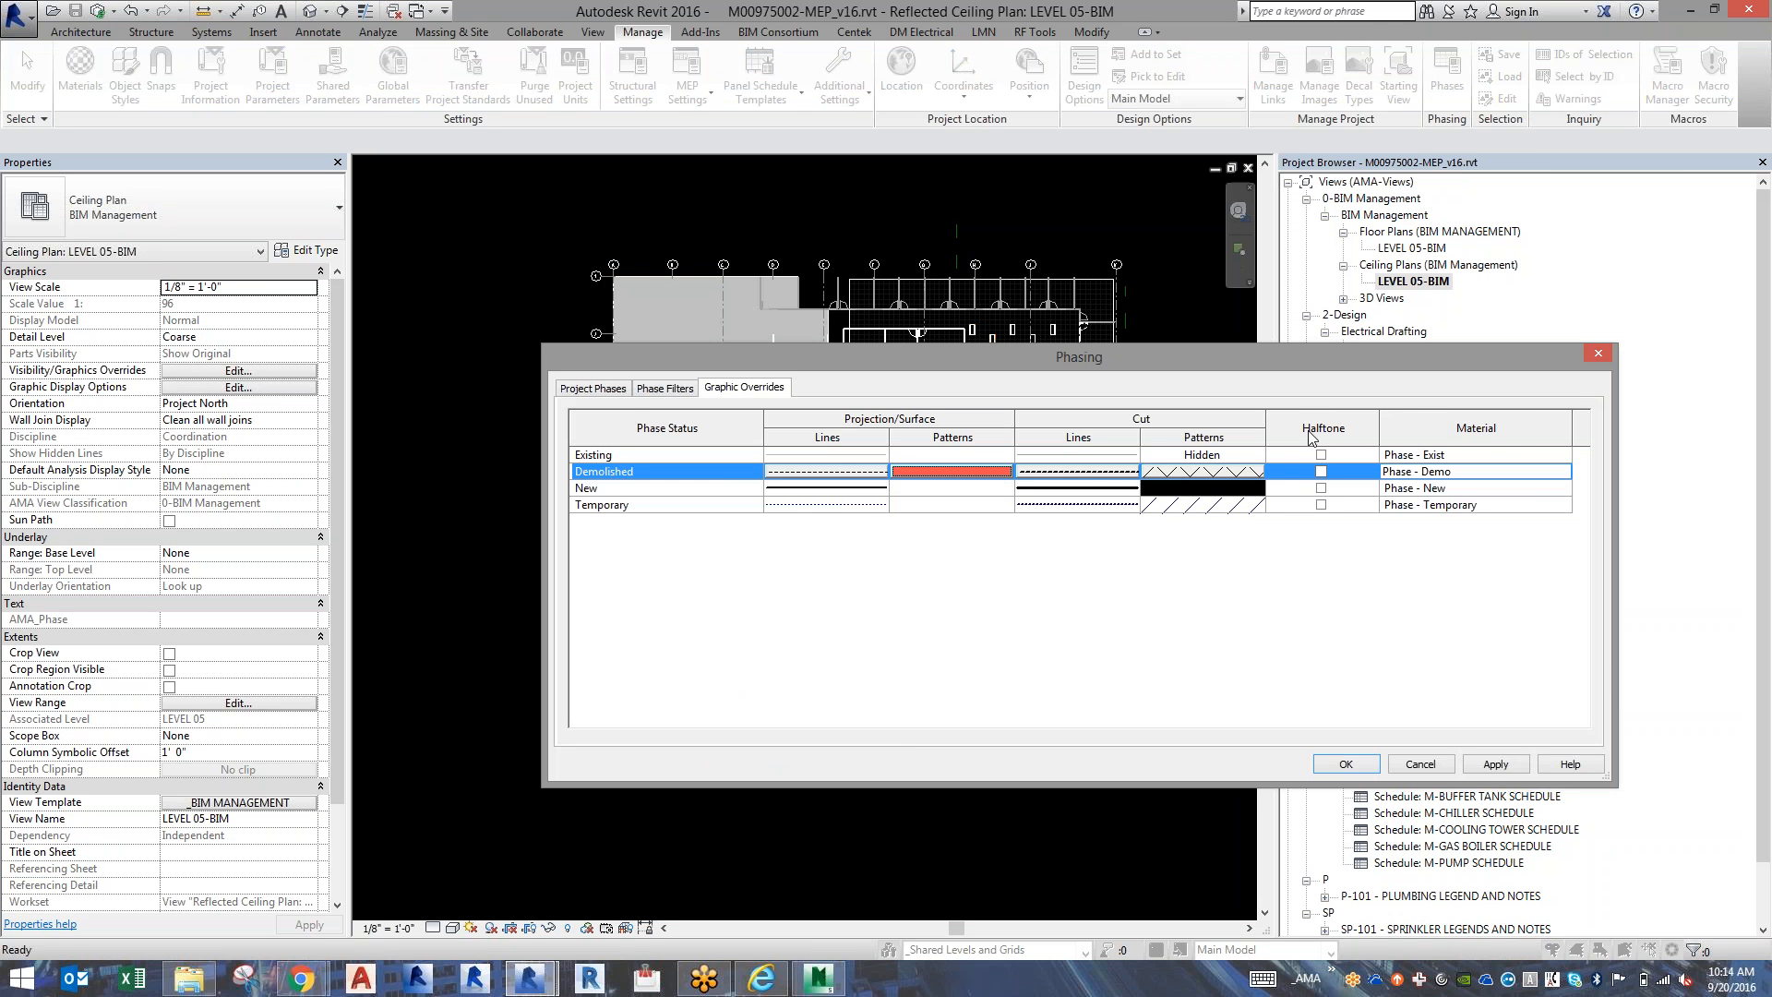
click(1321, 472)
click(1346, 764)
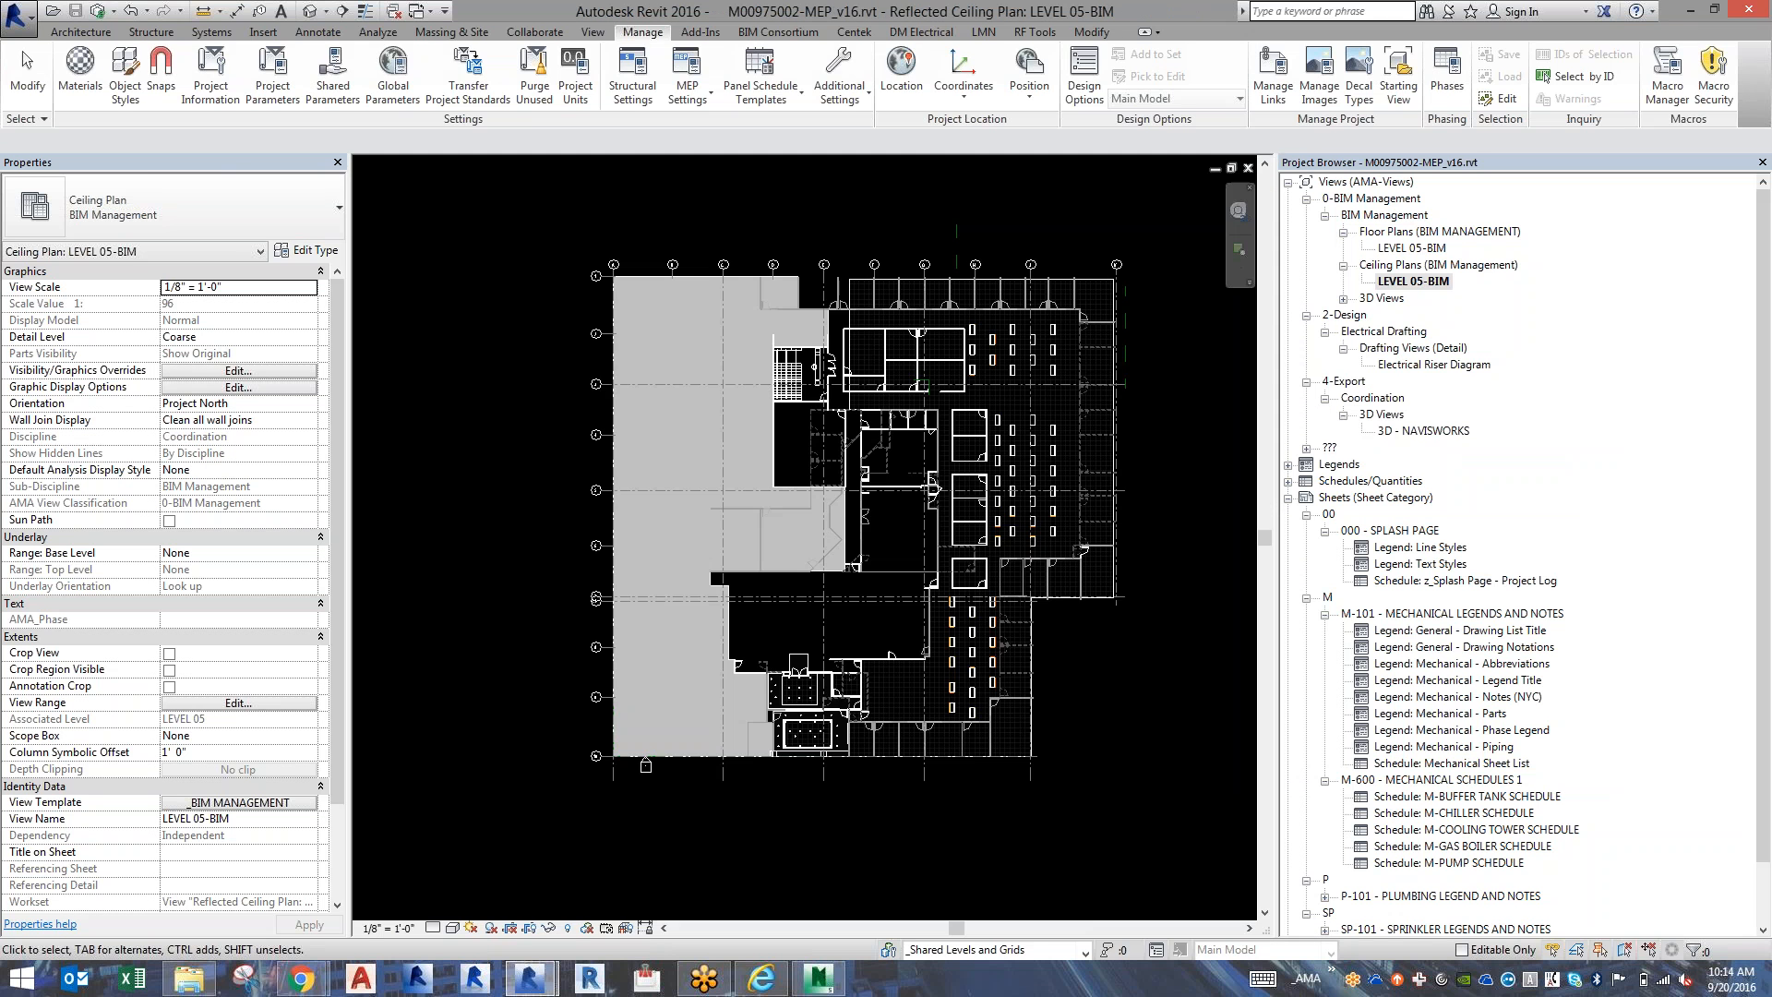
Examine how the demolished walls and doors of the architectural link display in the ceiling plan.
scroll(823, 457, up, 5)
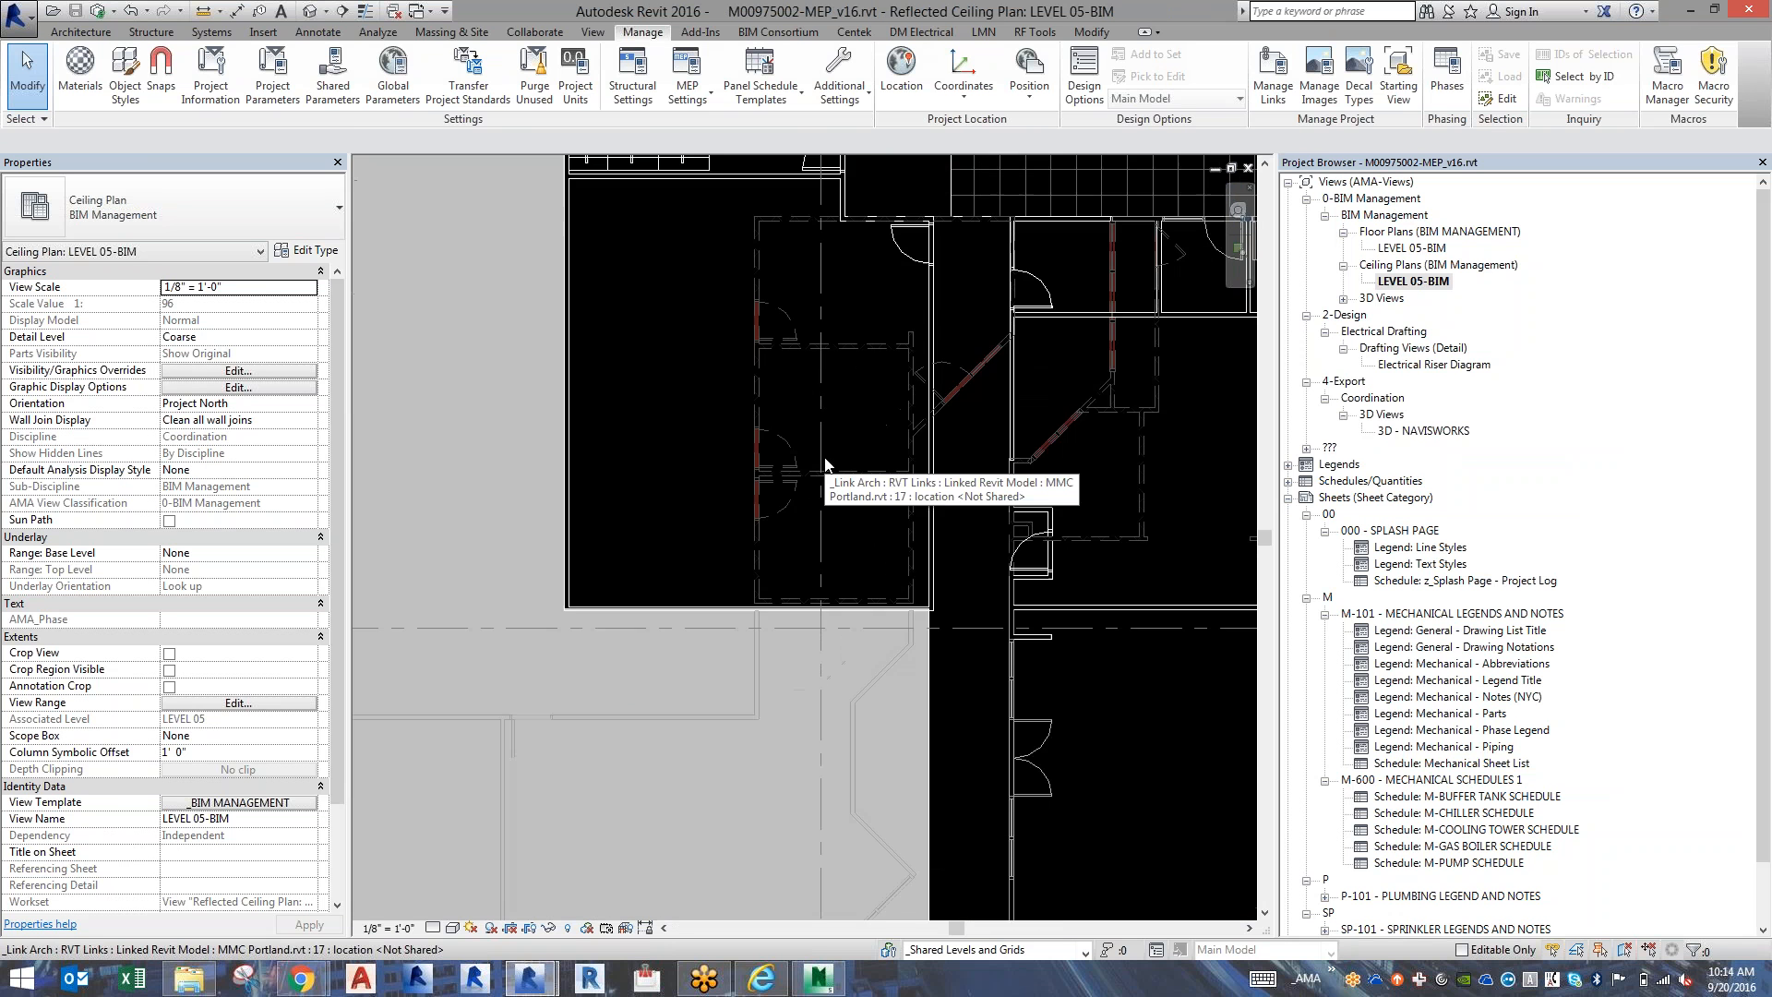
scroll(824, 463, up, 5)
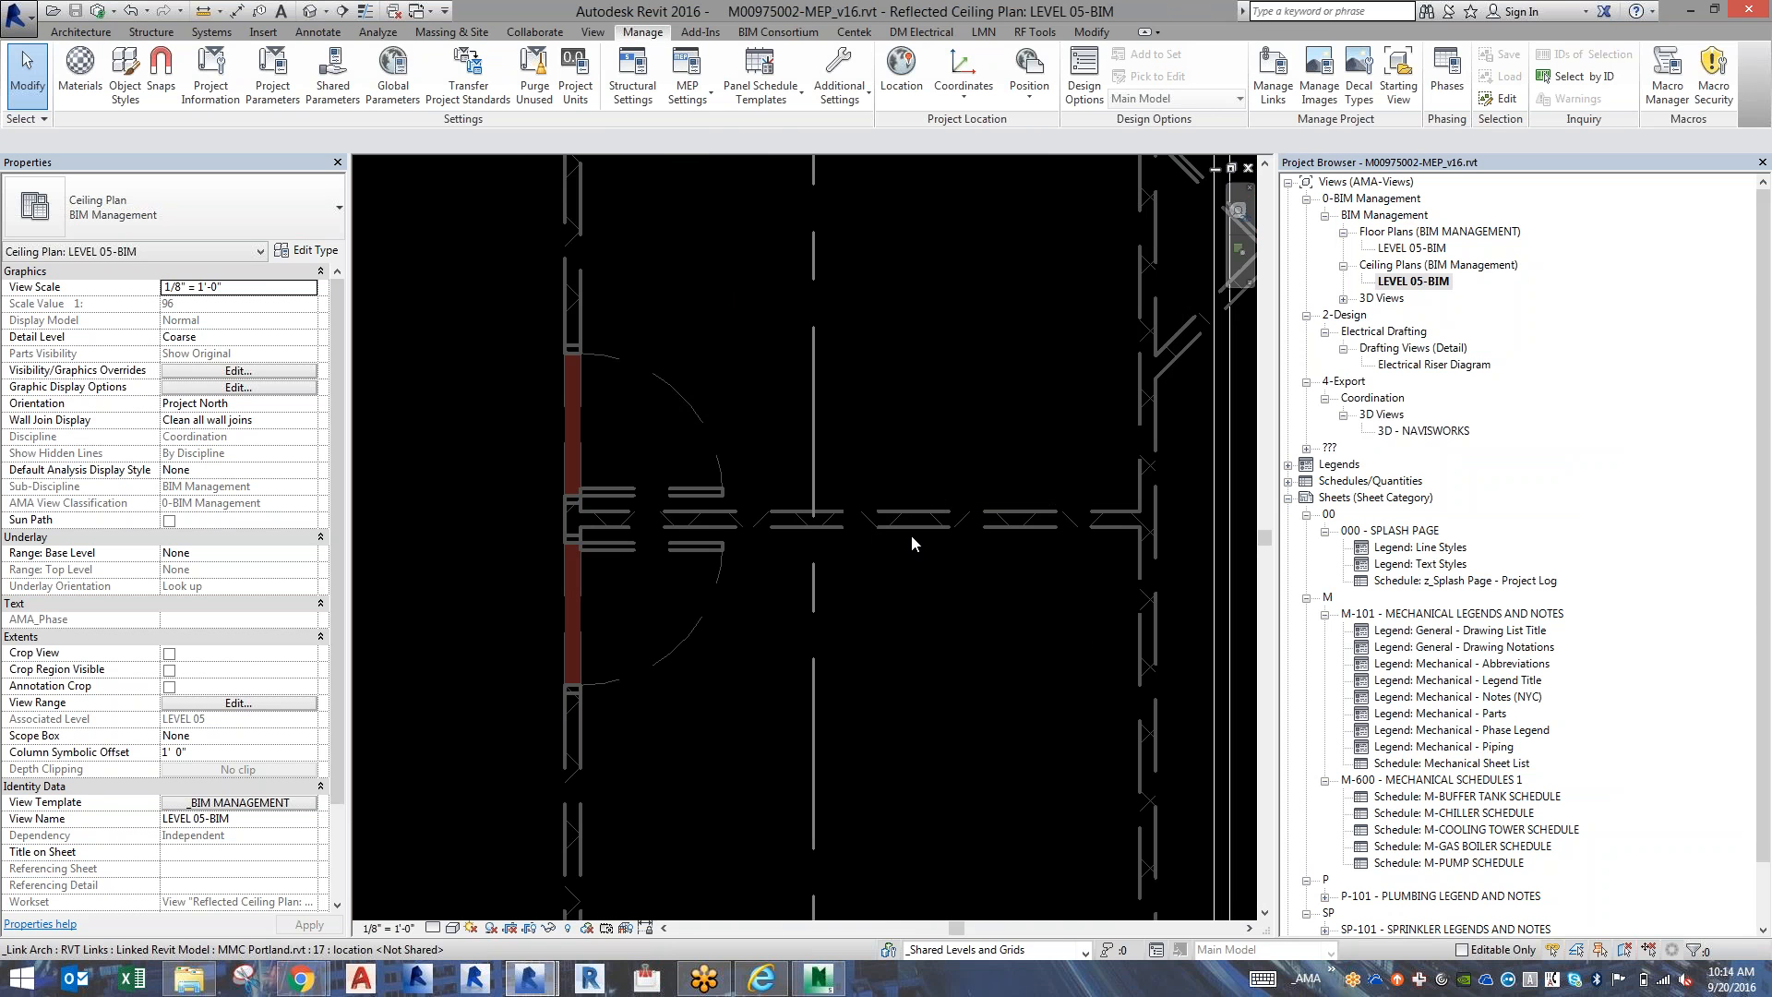
scroll(736, 480, down, 1)
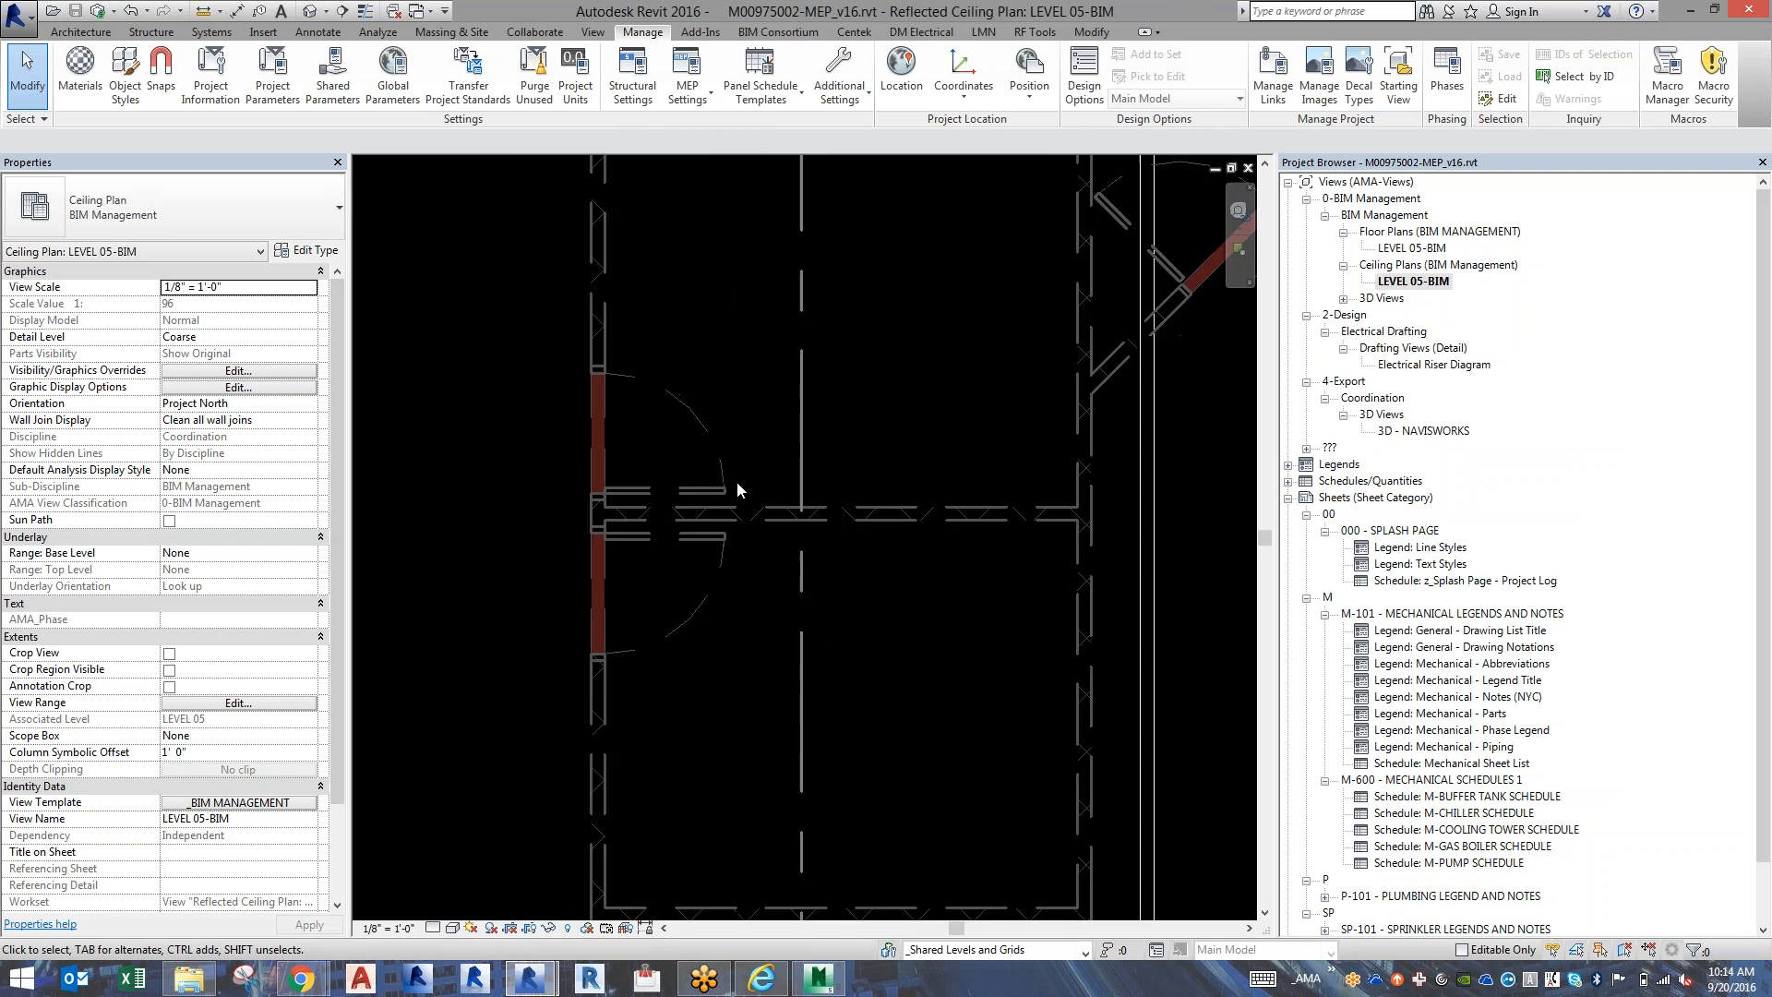
scroll(736, 480, down, 6)
scroll(736, 481, down, 2)
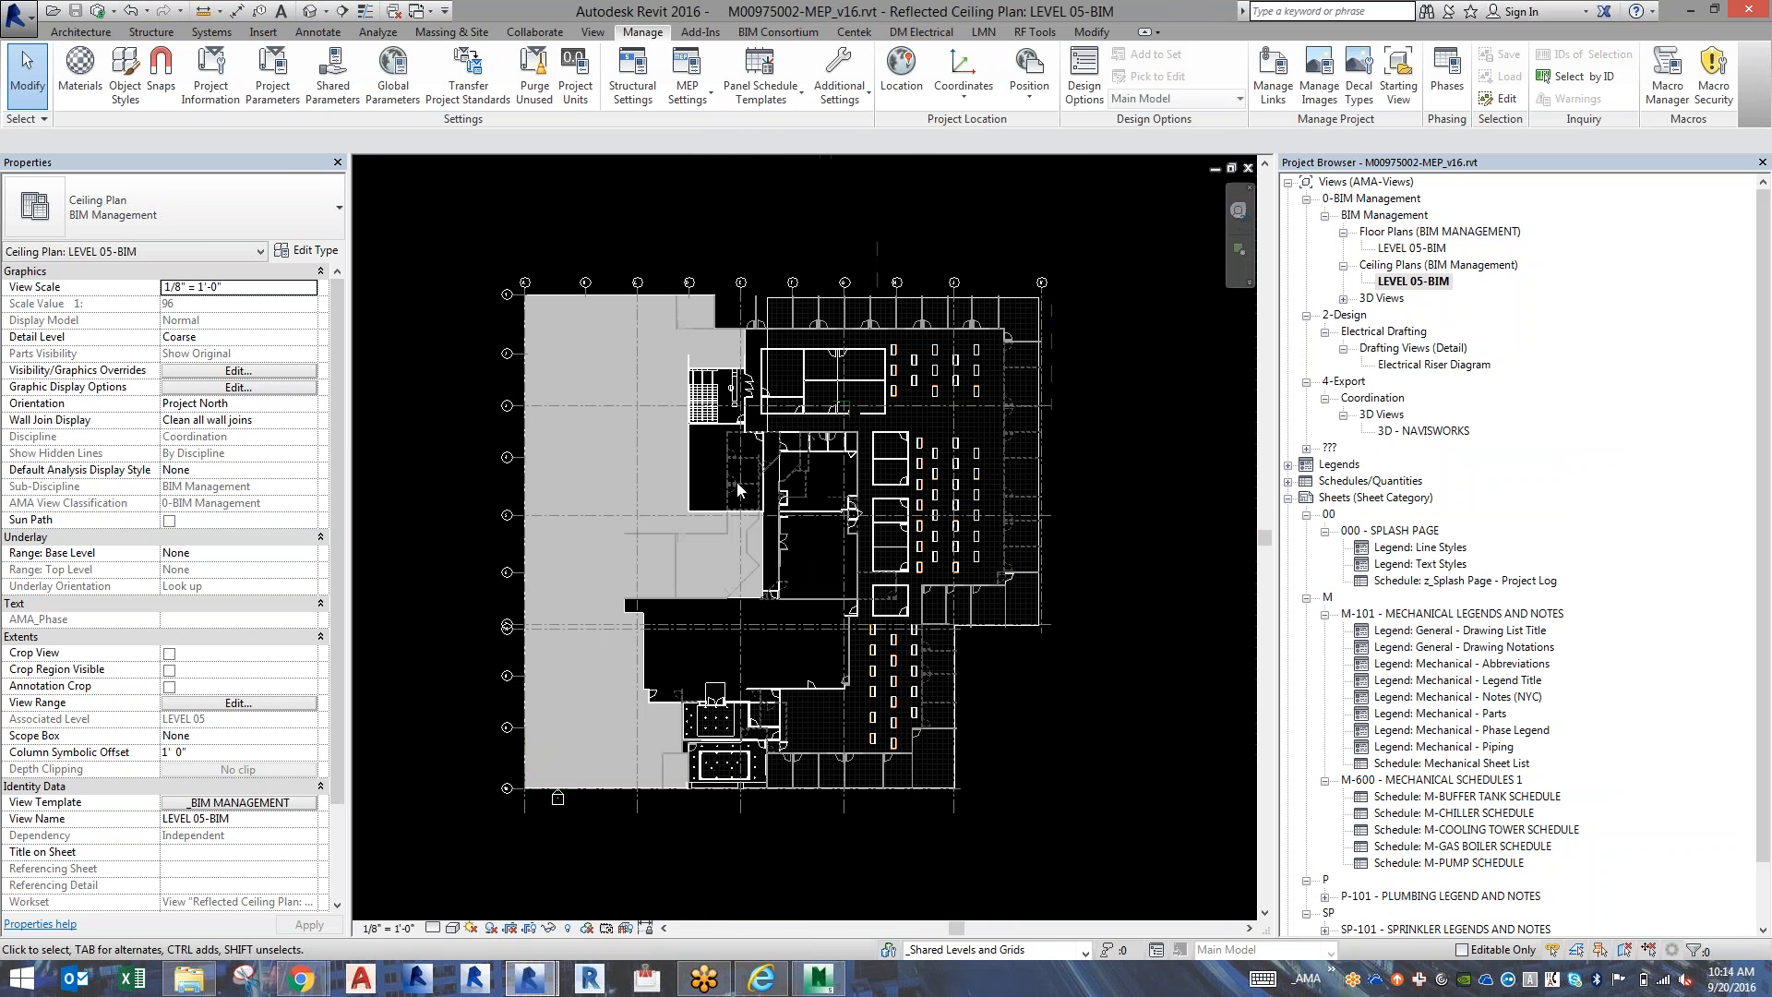
scroll(736, 482, up, 3)
scroll(736, 481, down, 2)
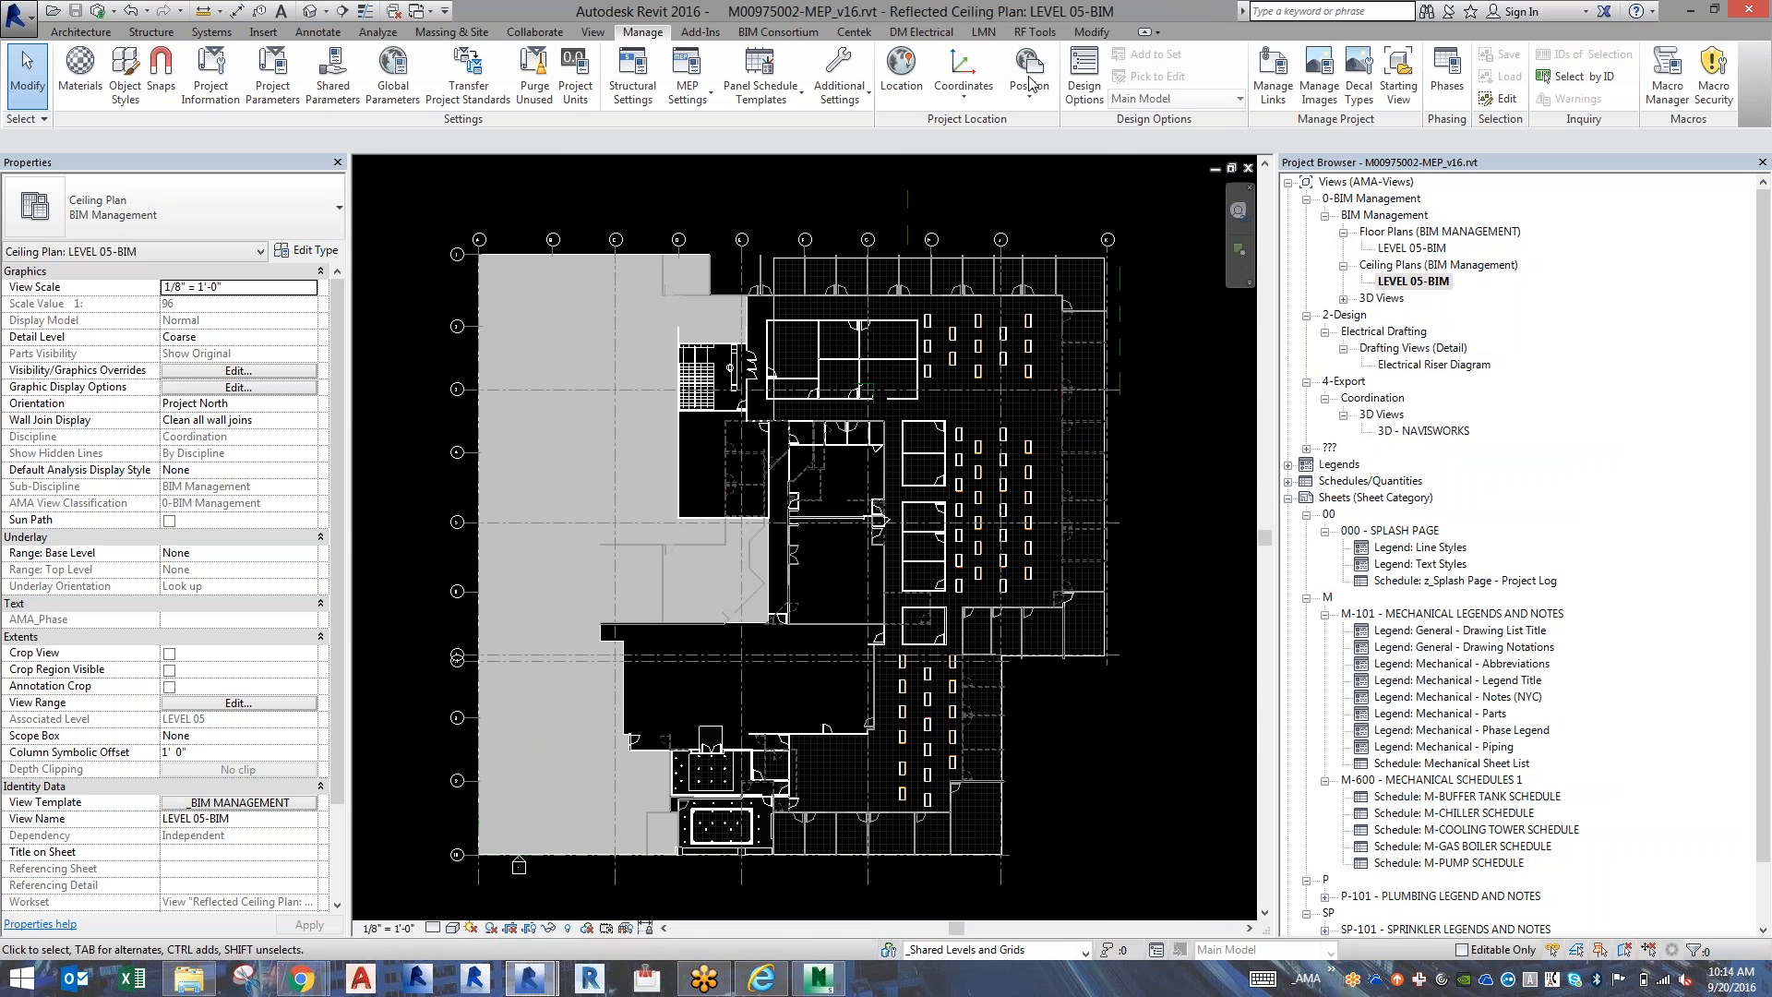
Review the RF Tools Project Setup pages for creating sheets, creating views and managing views and viewports, and close it unchanged.
click(1033, 33)
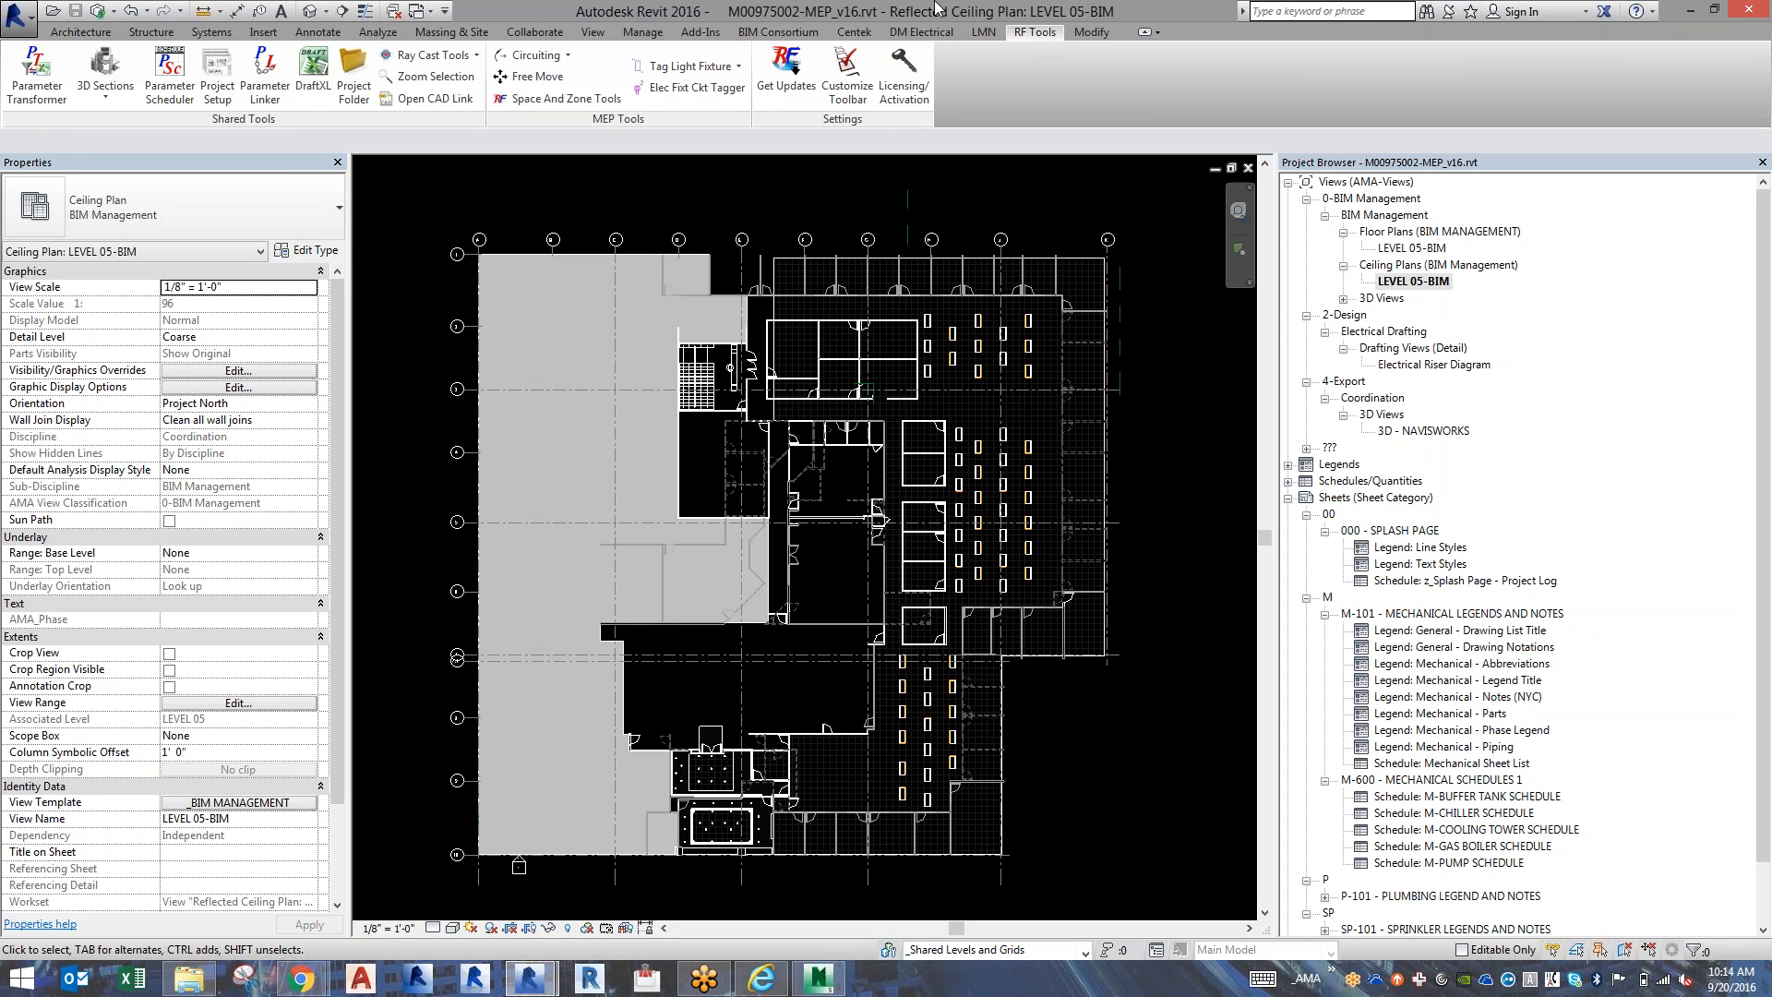
click(231, 98)
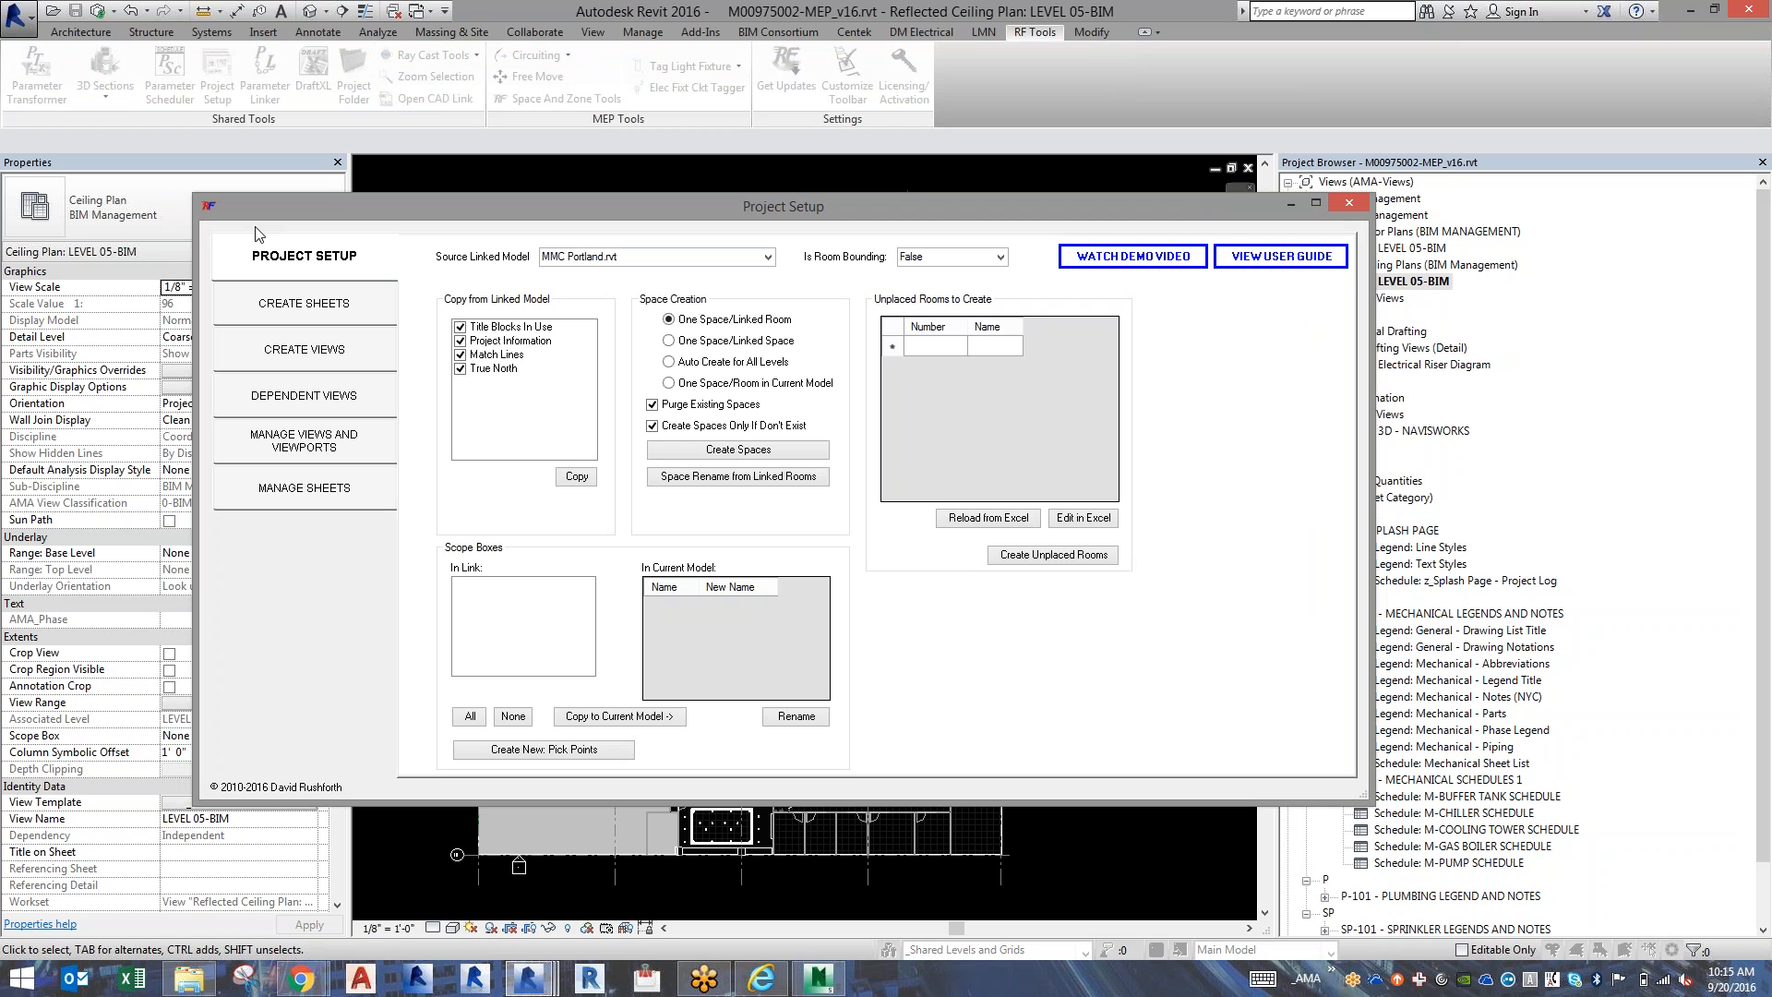
click(282, 306)
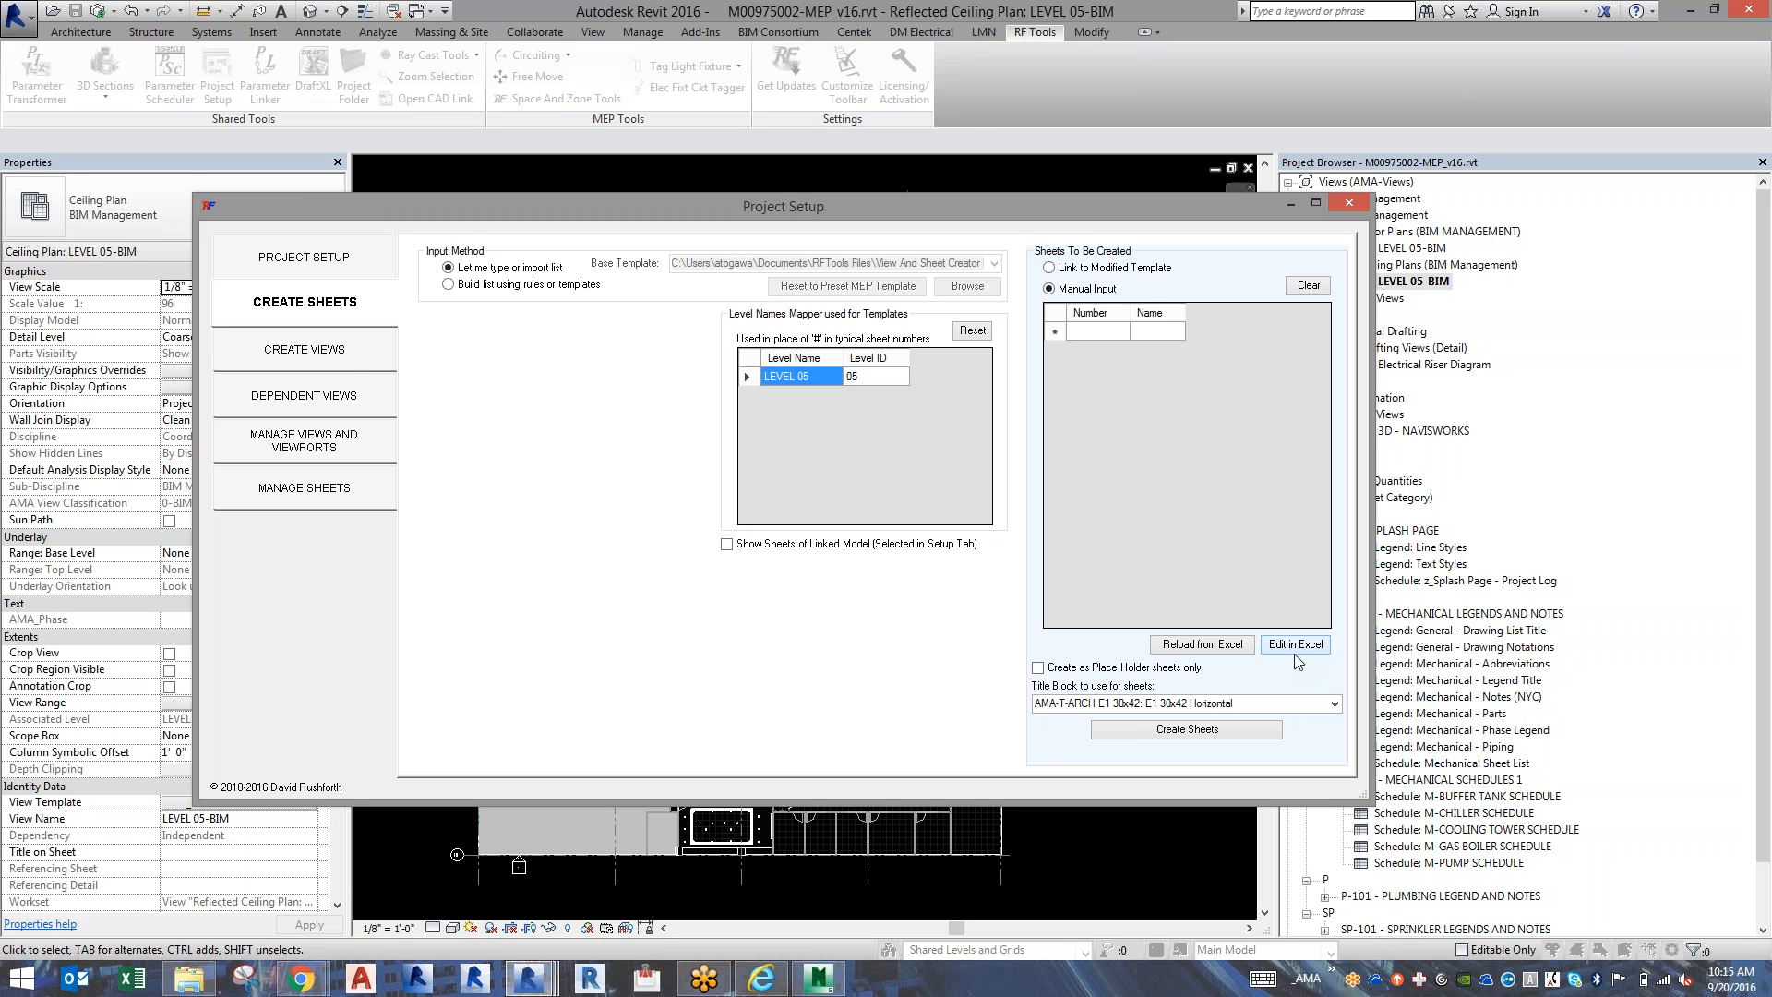
click(339, 367)
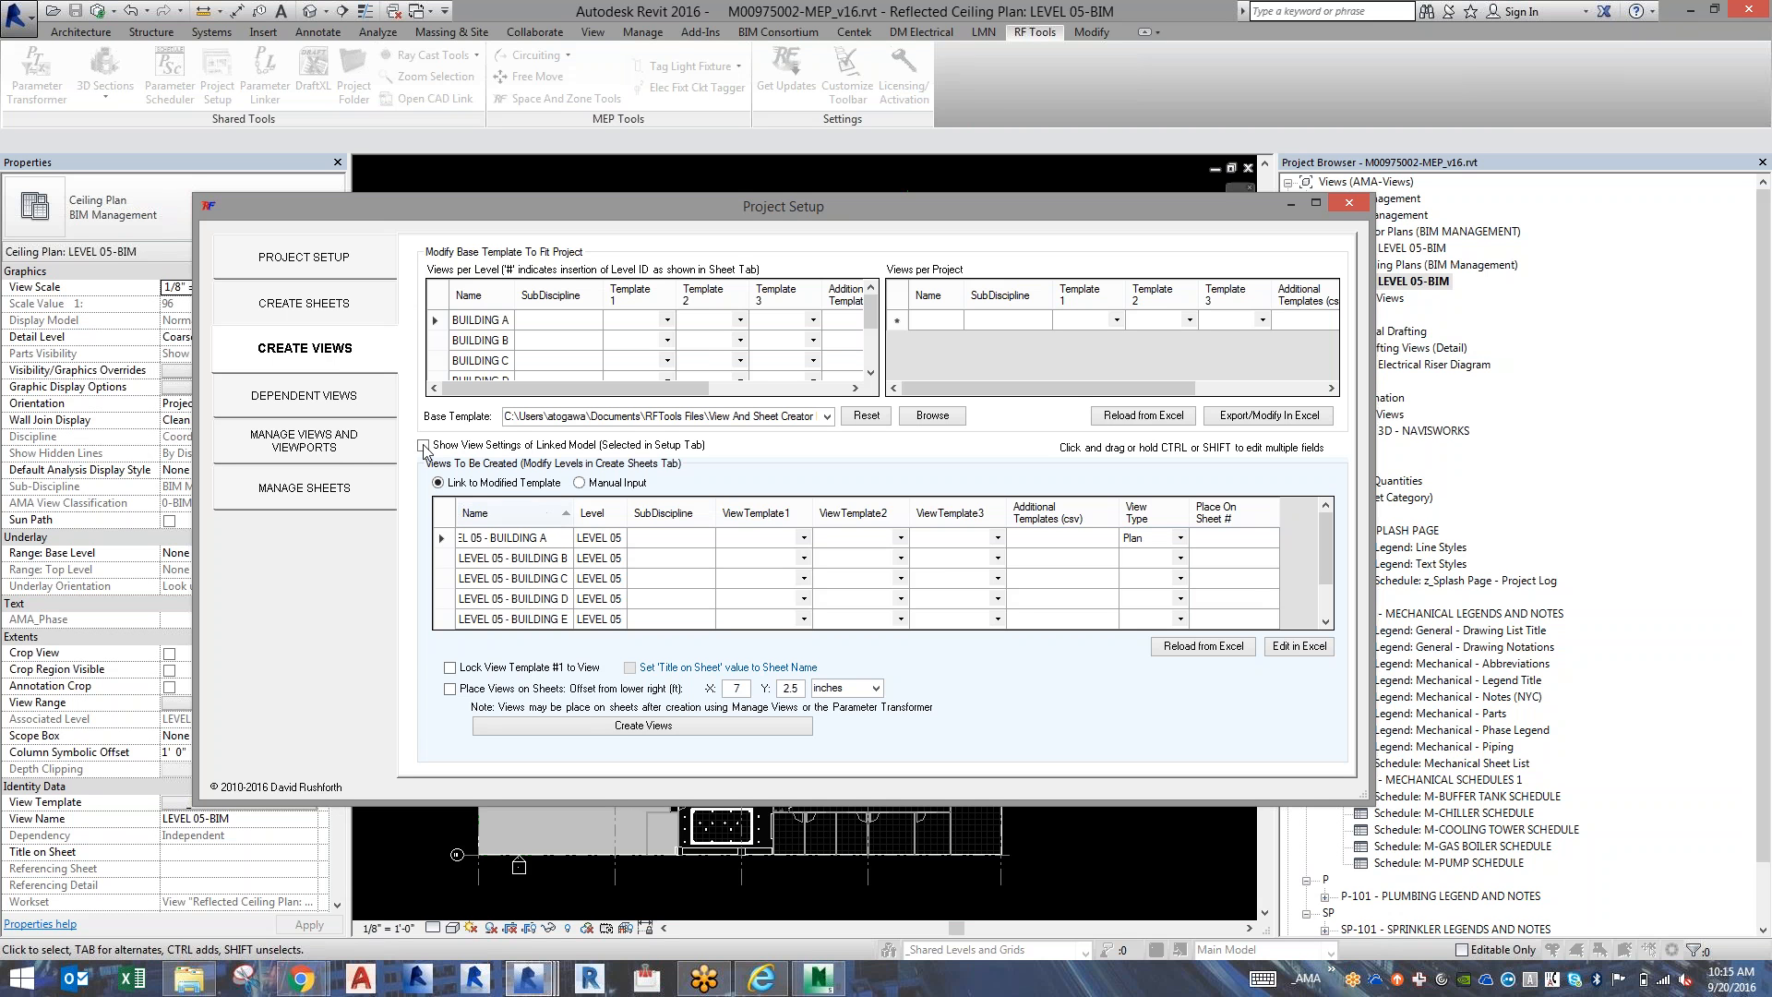
click(345, 456)
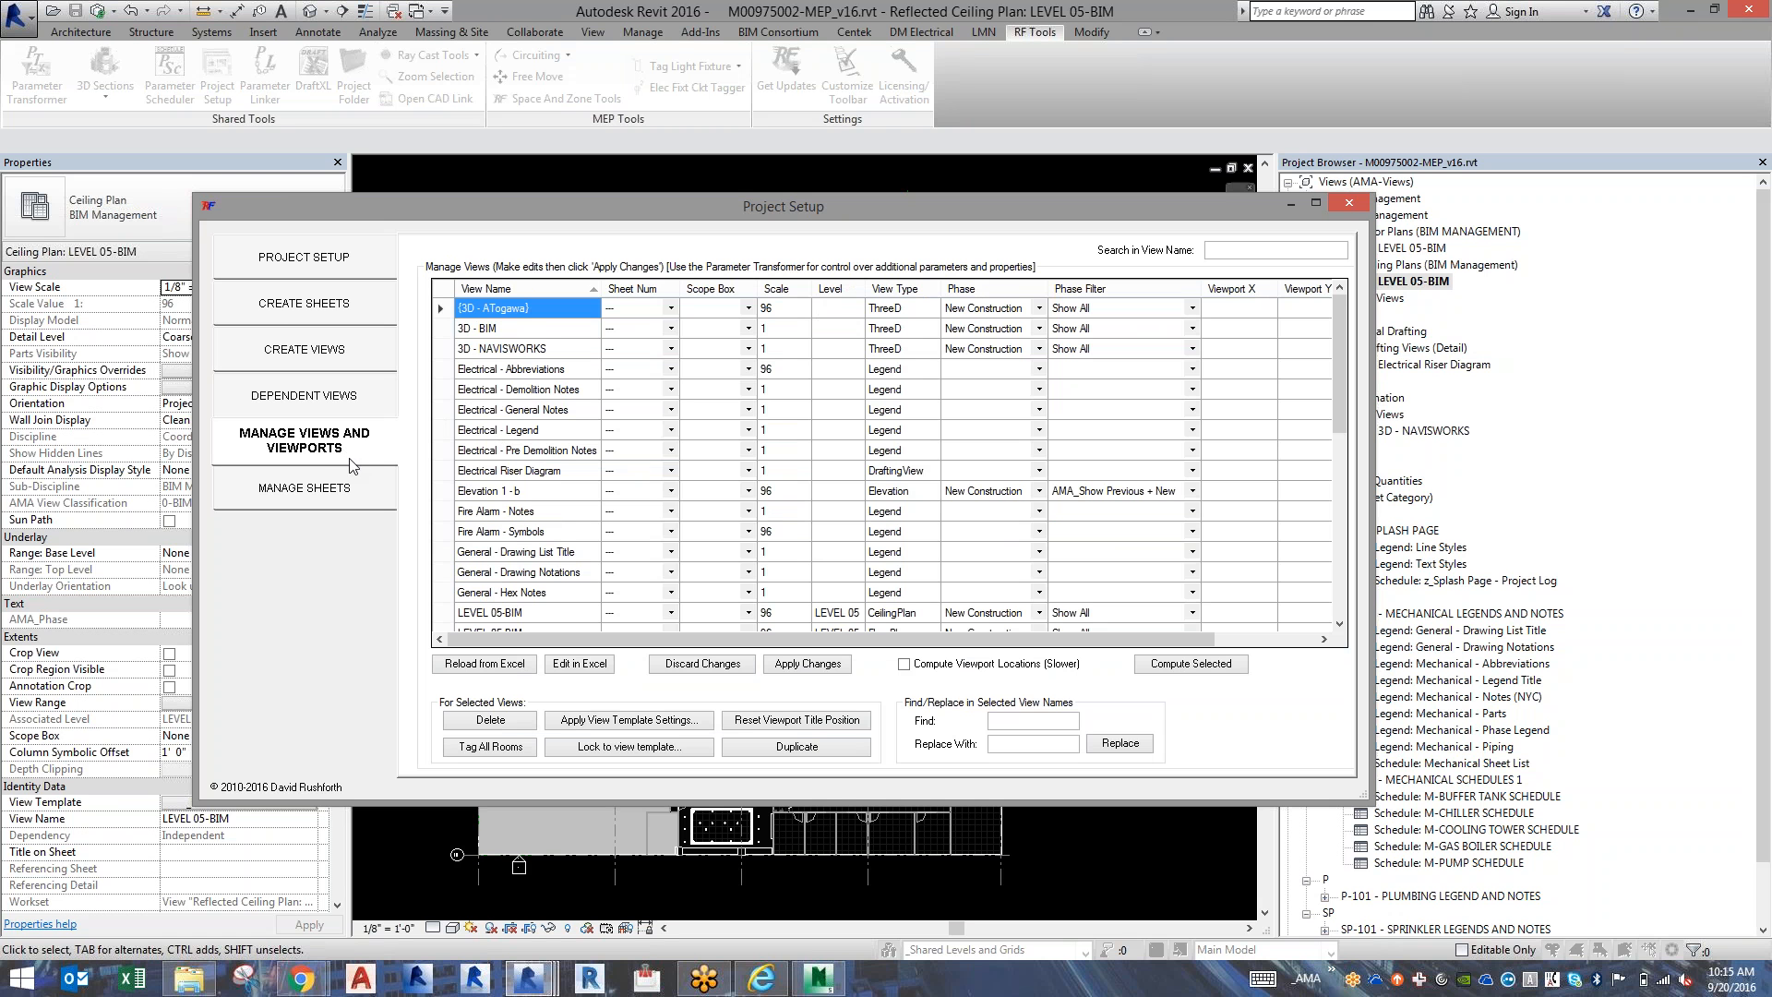
click(1351, 203)
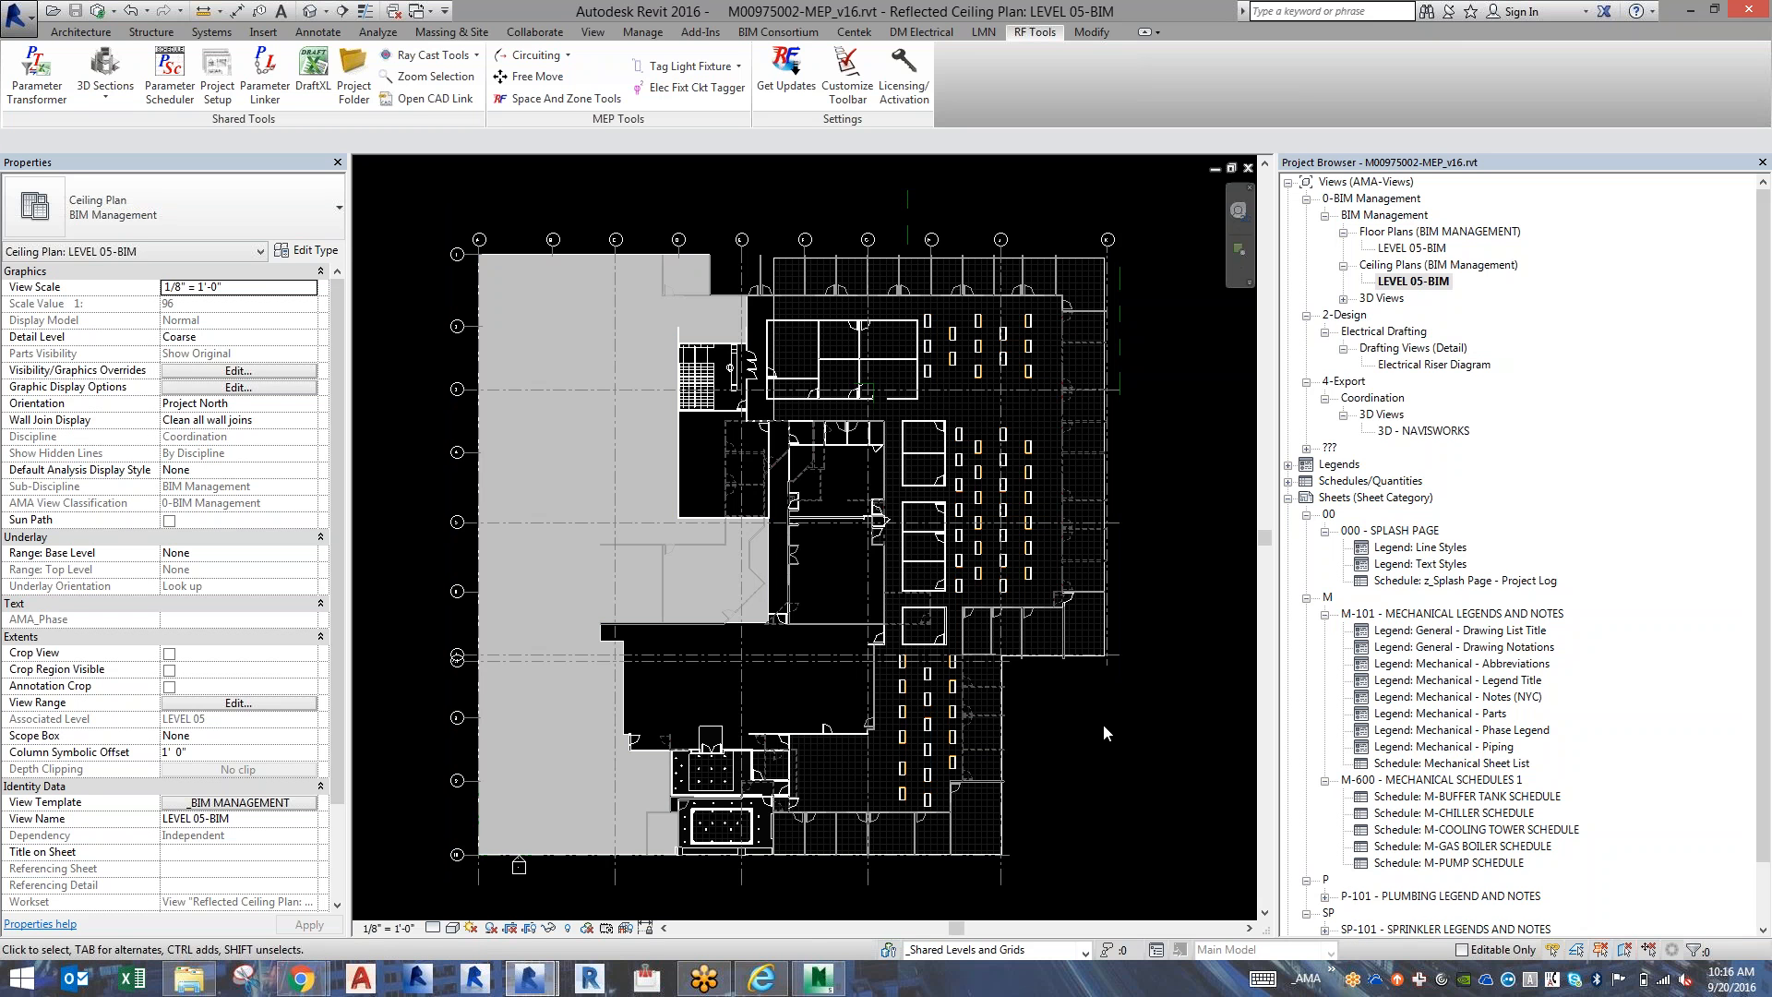
click(747, 614)
right_click(574, 201)
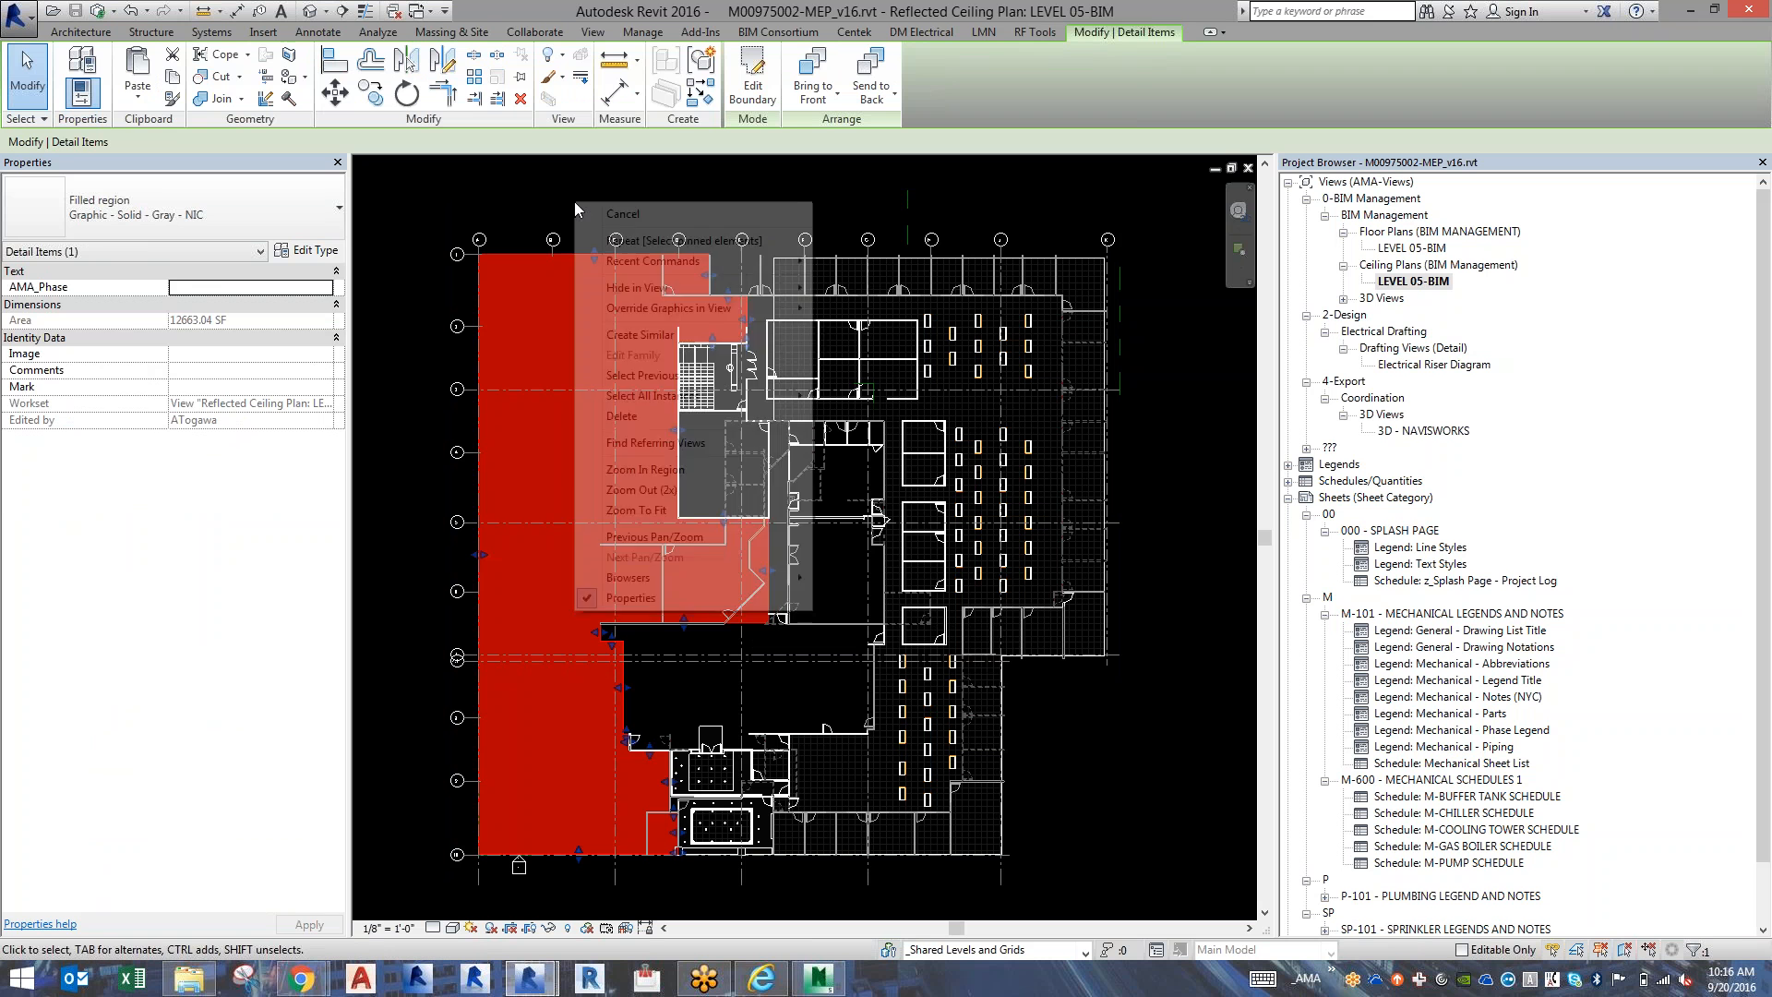
key(Escape)
key(Escape)
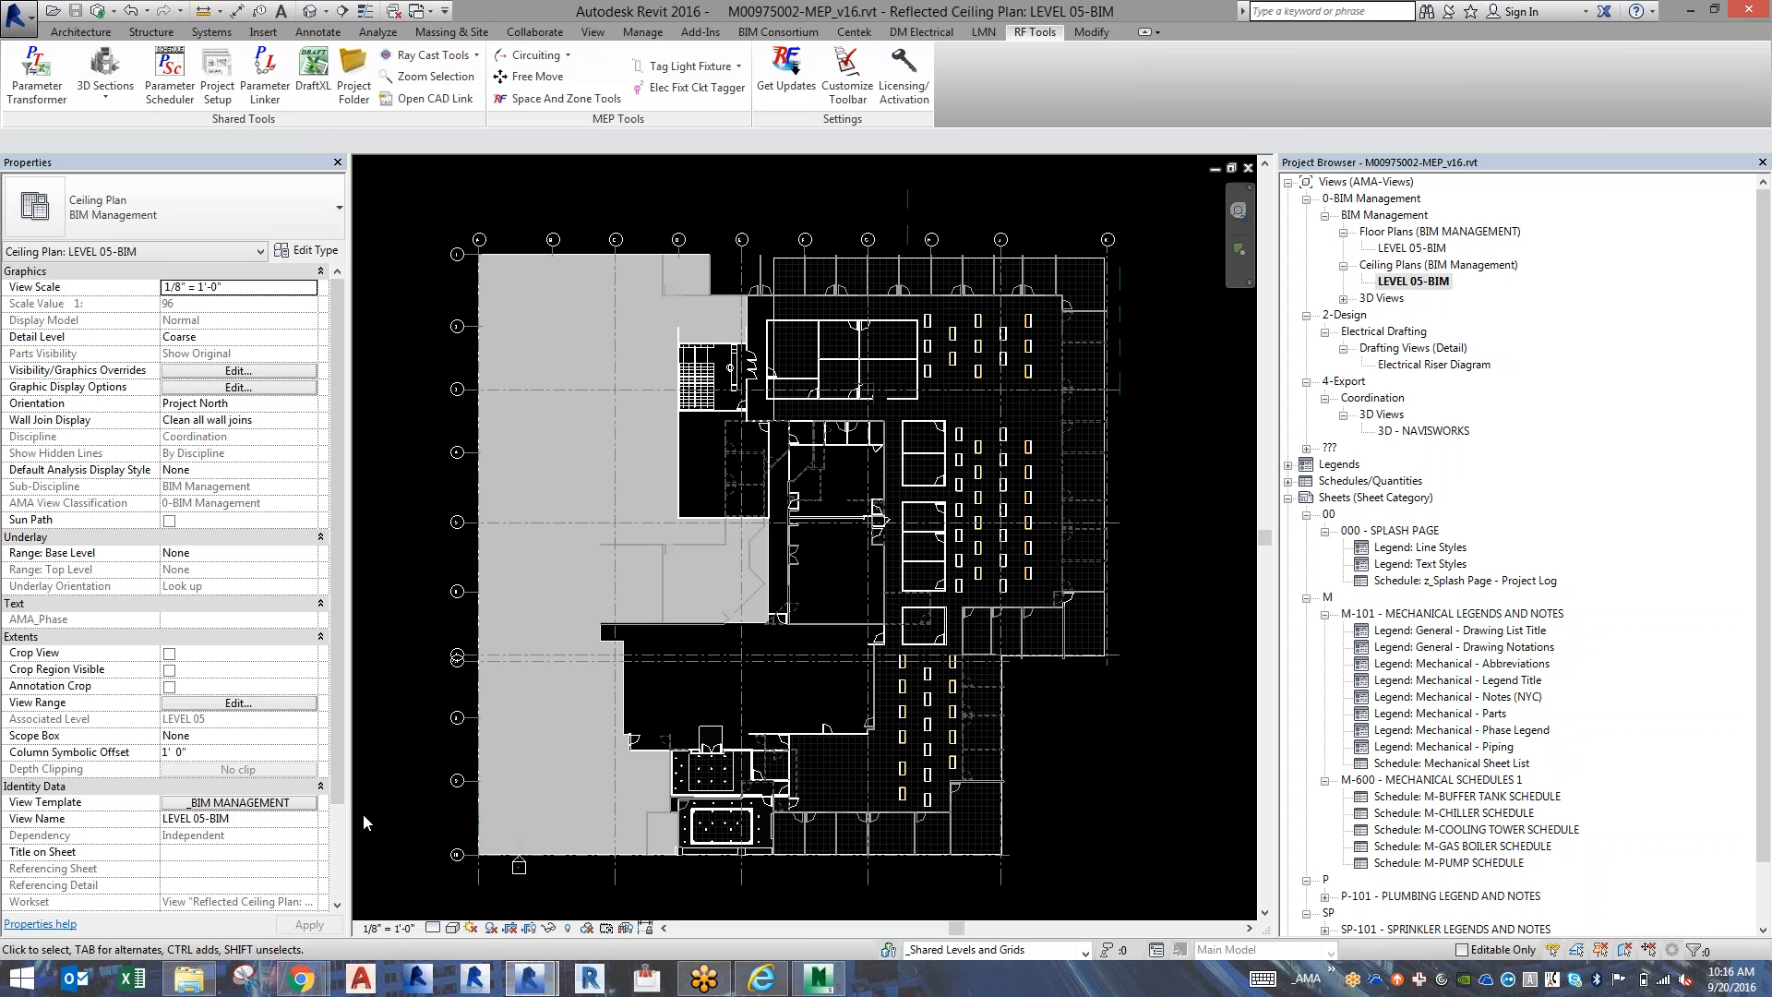
Make z-Scope Box the active workset and turn off Visible in all views for the z-Hidden and z-Scope Box worksets.
click(964, 954)
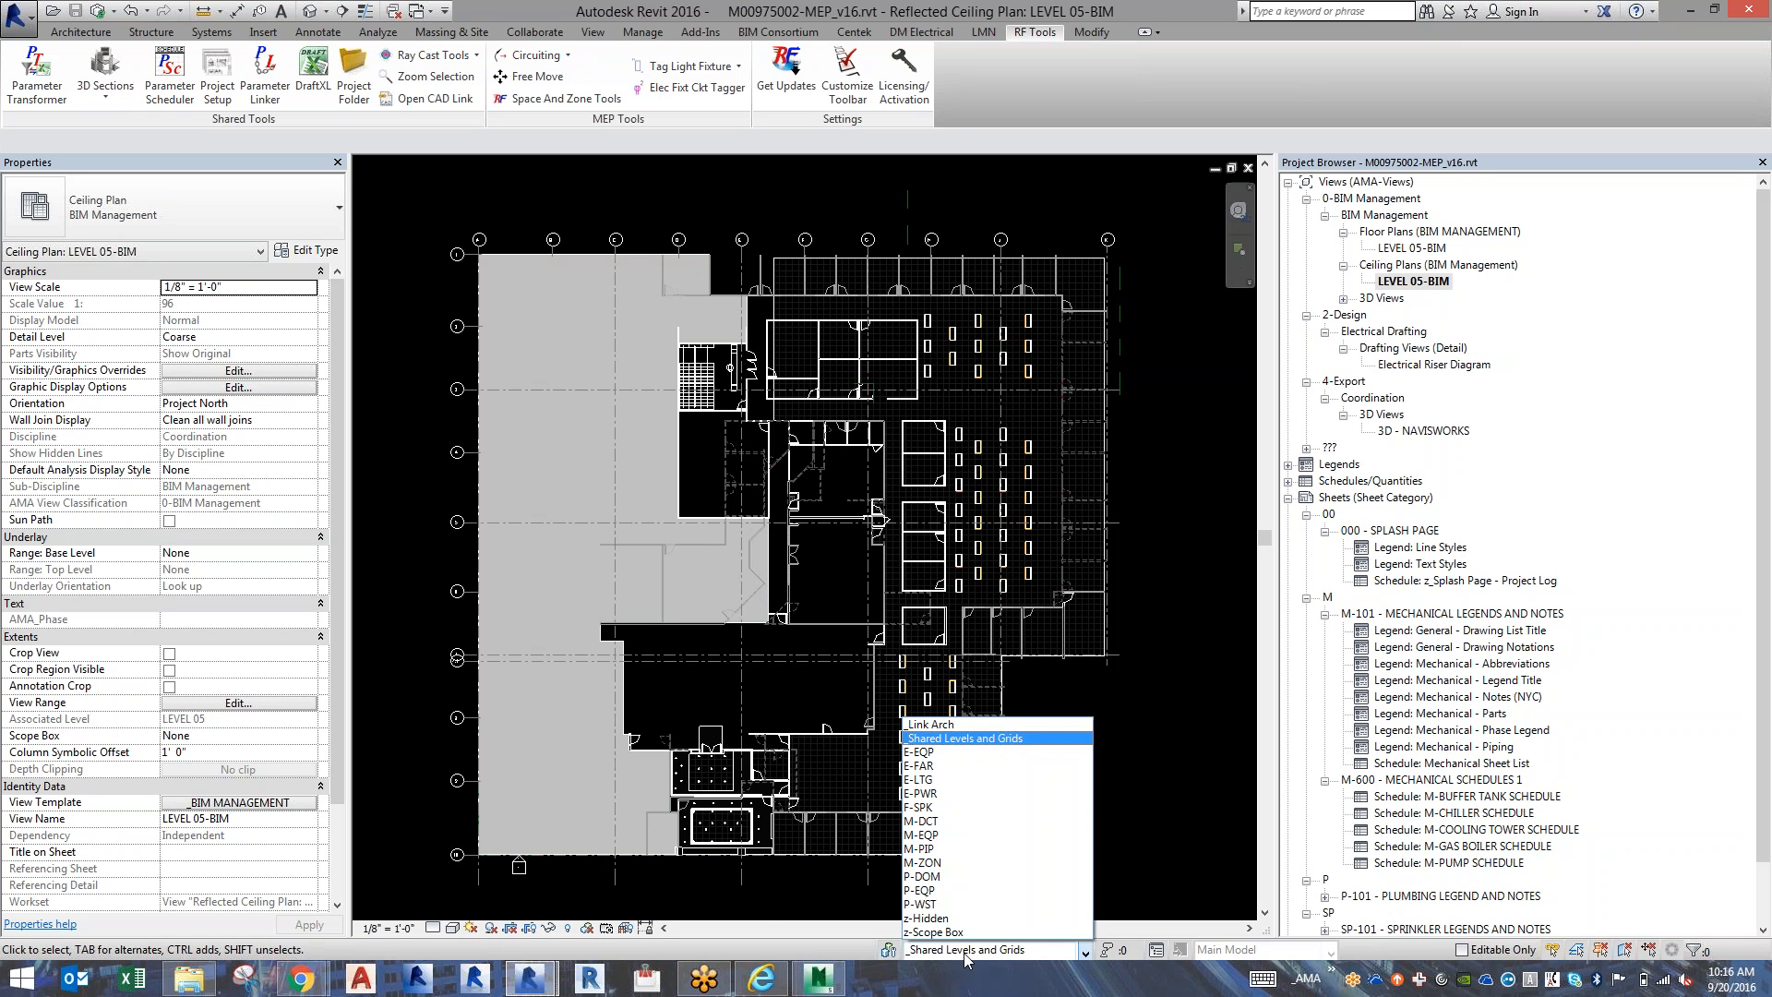
click(971, 928)
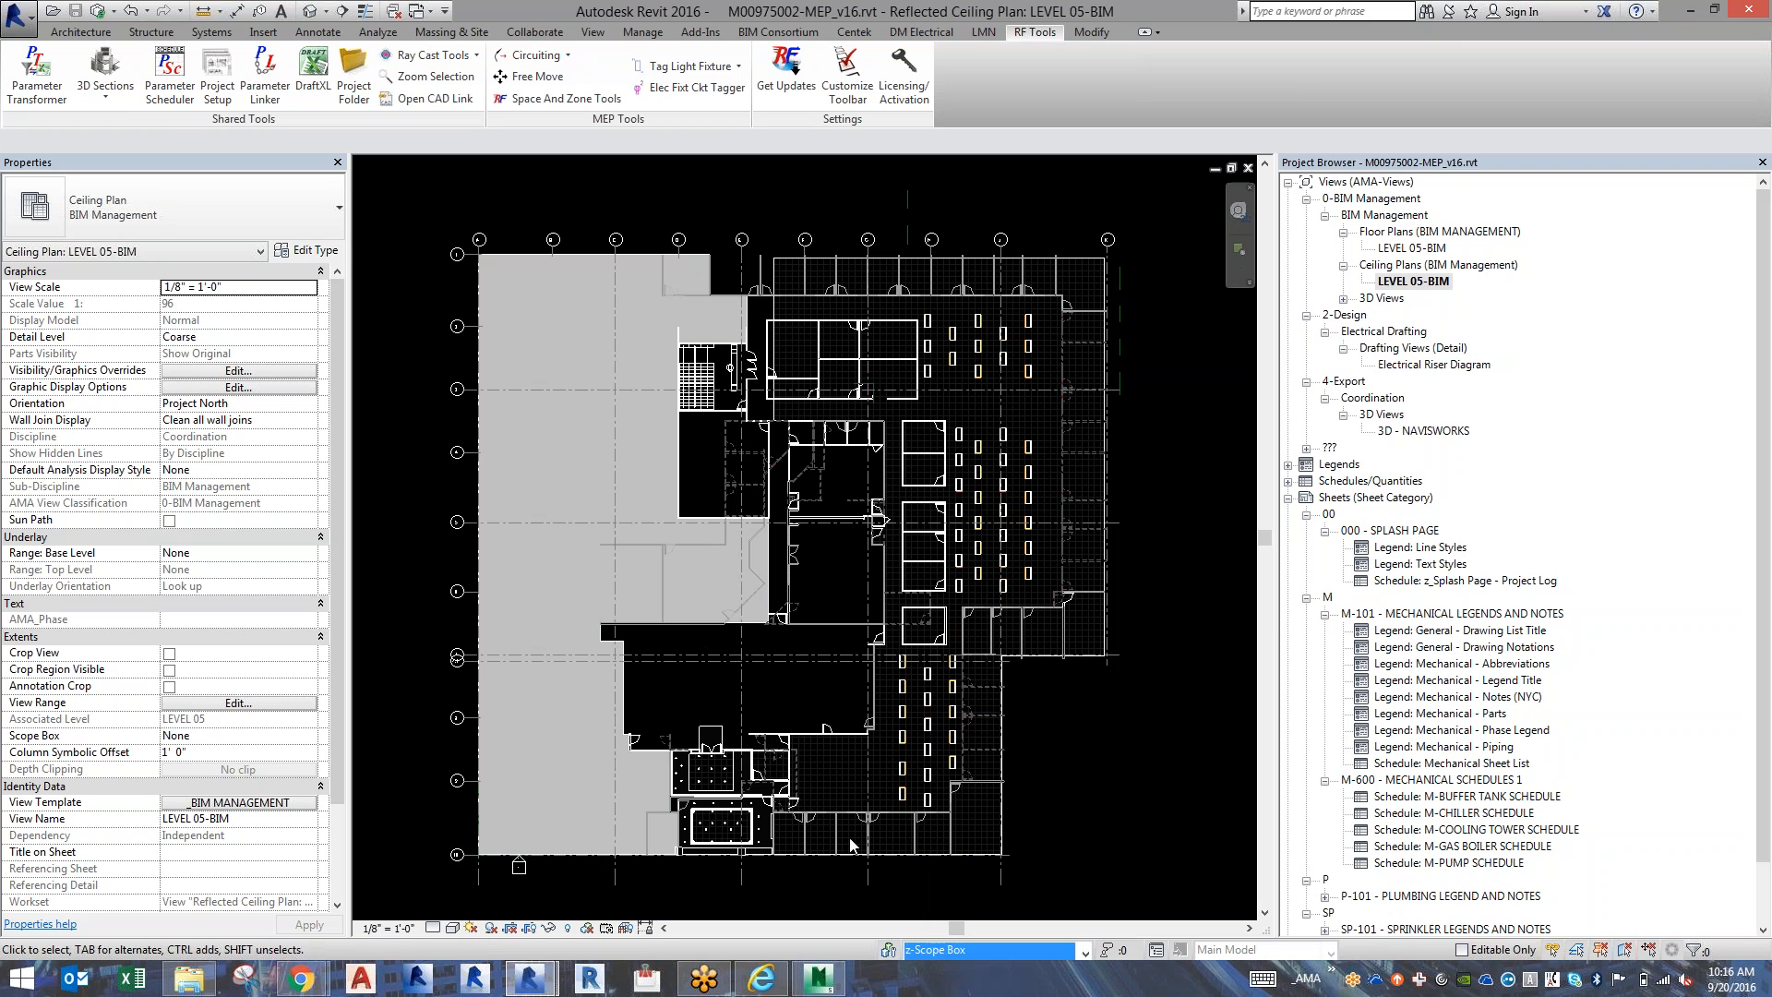
click(886, 951)
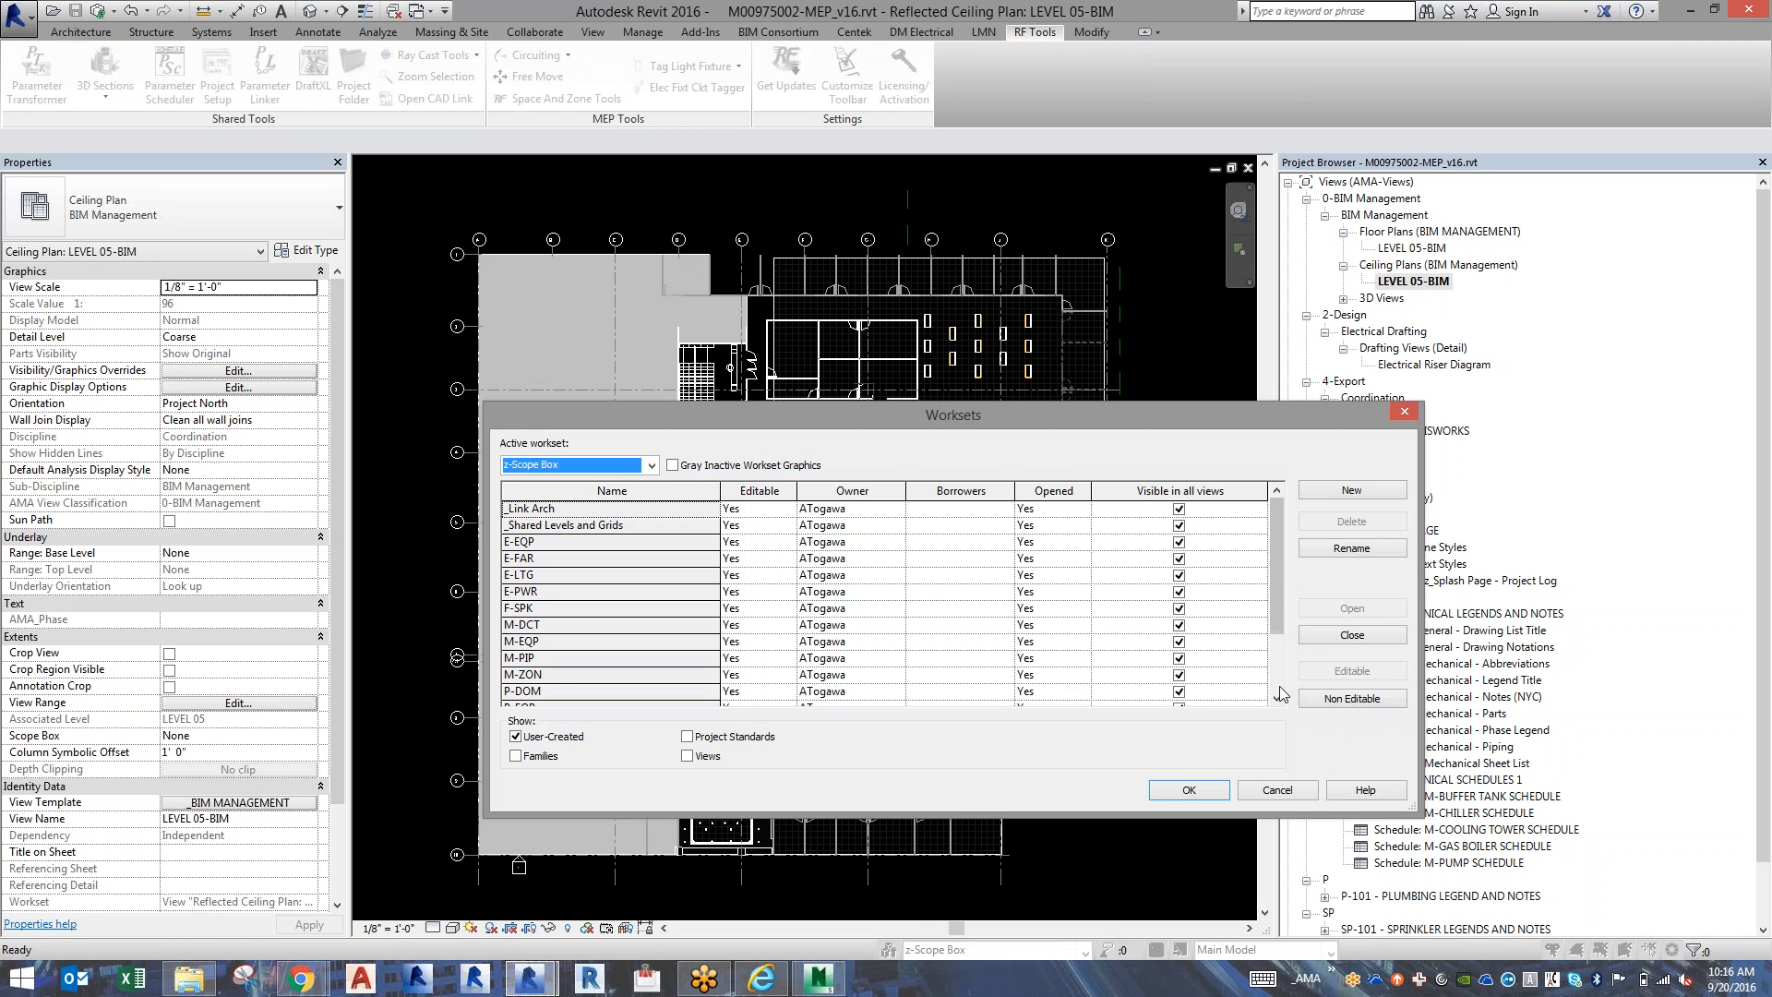
scroll(1279, 694, down, 2)
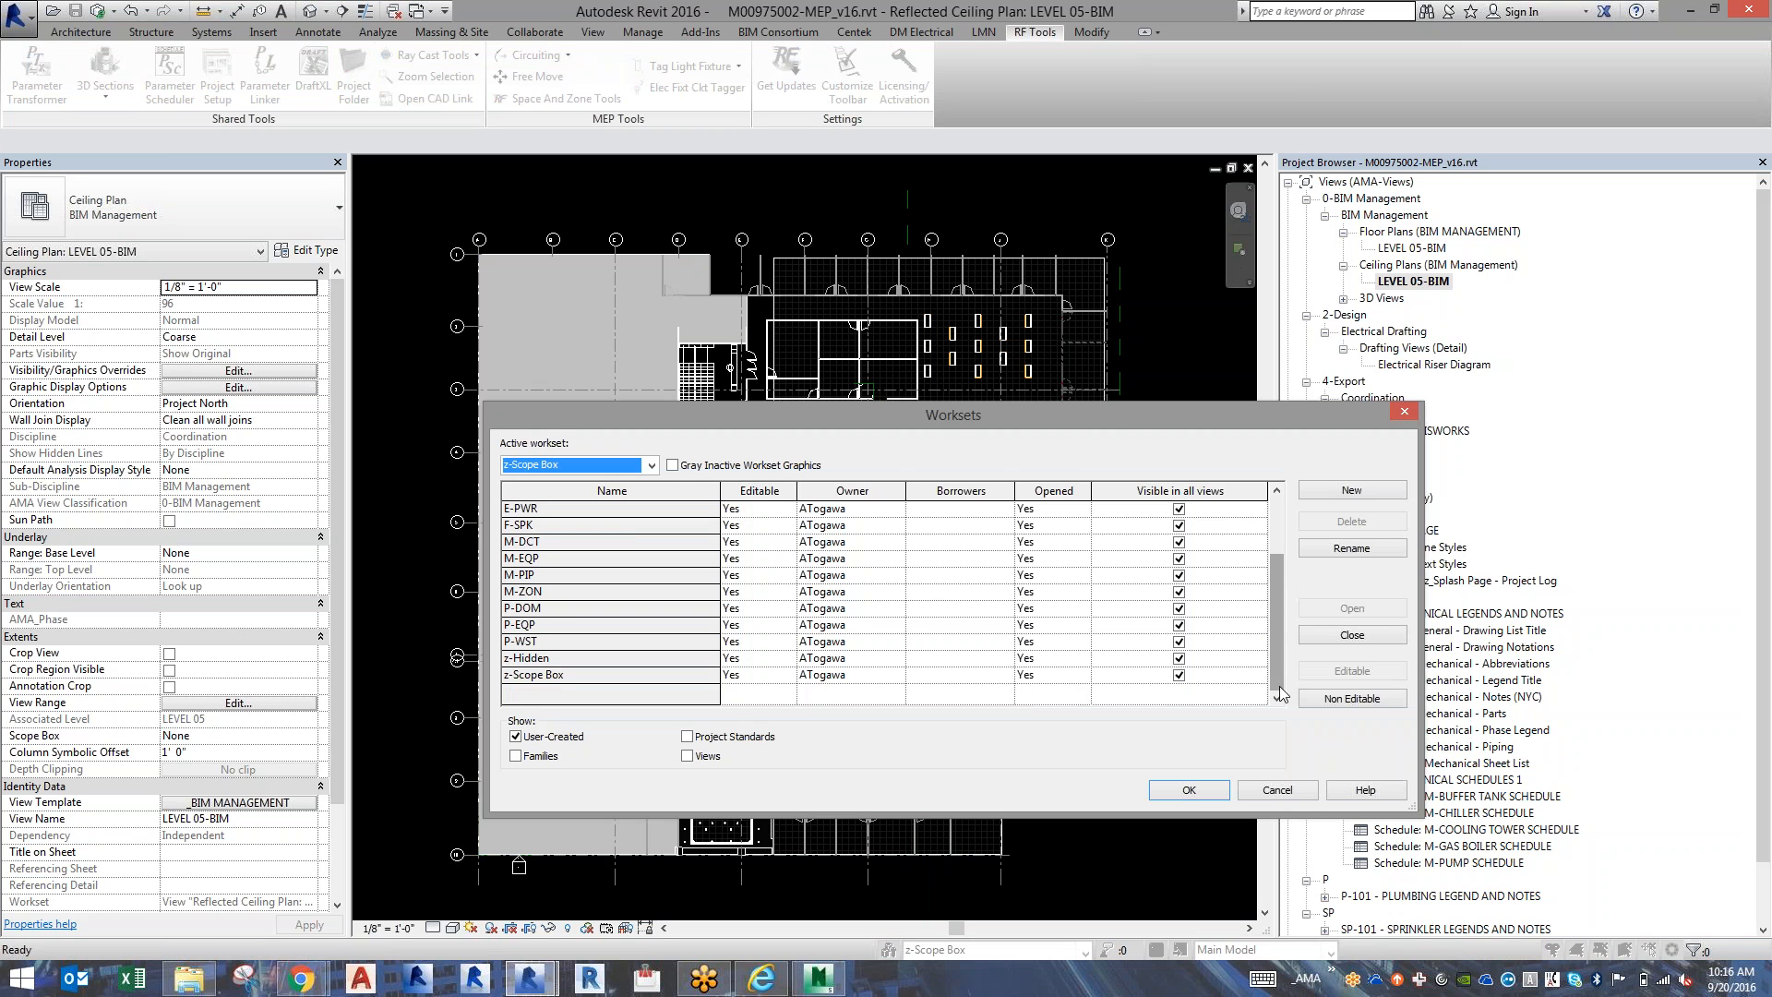
click(1178, 658)
click(1180, 675)
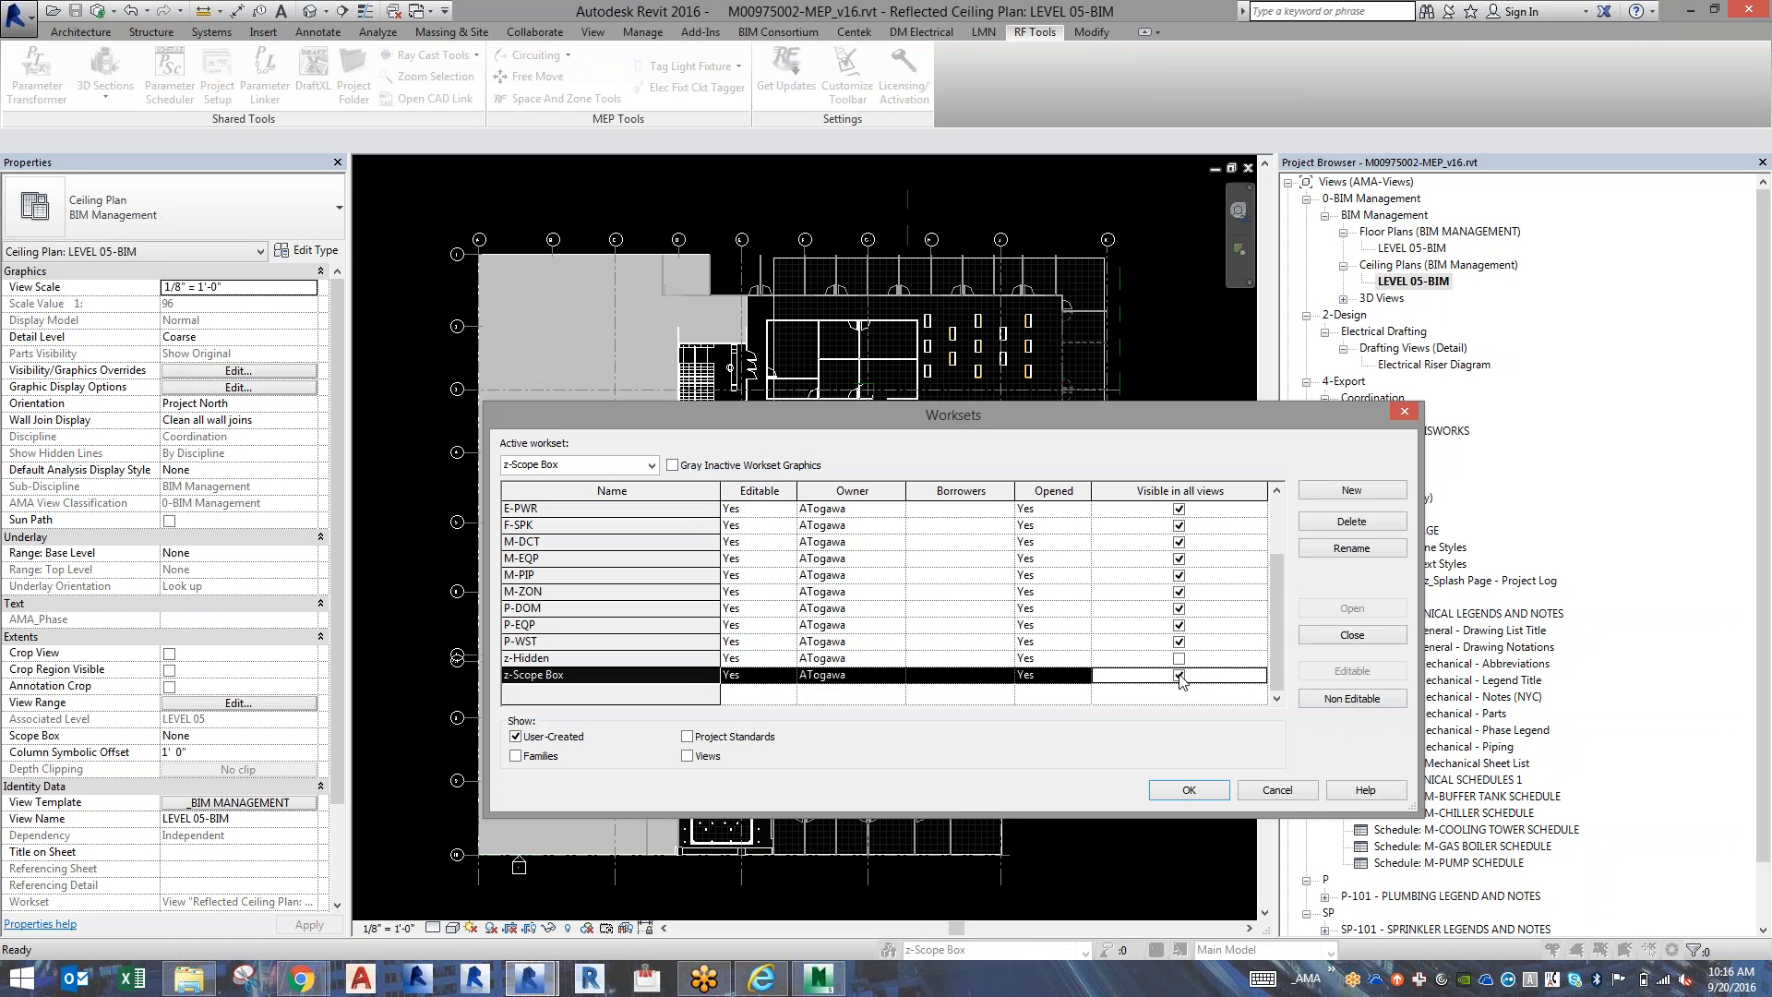
click(1180, 677)
click(1179, 675)
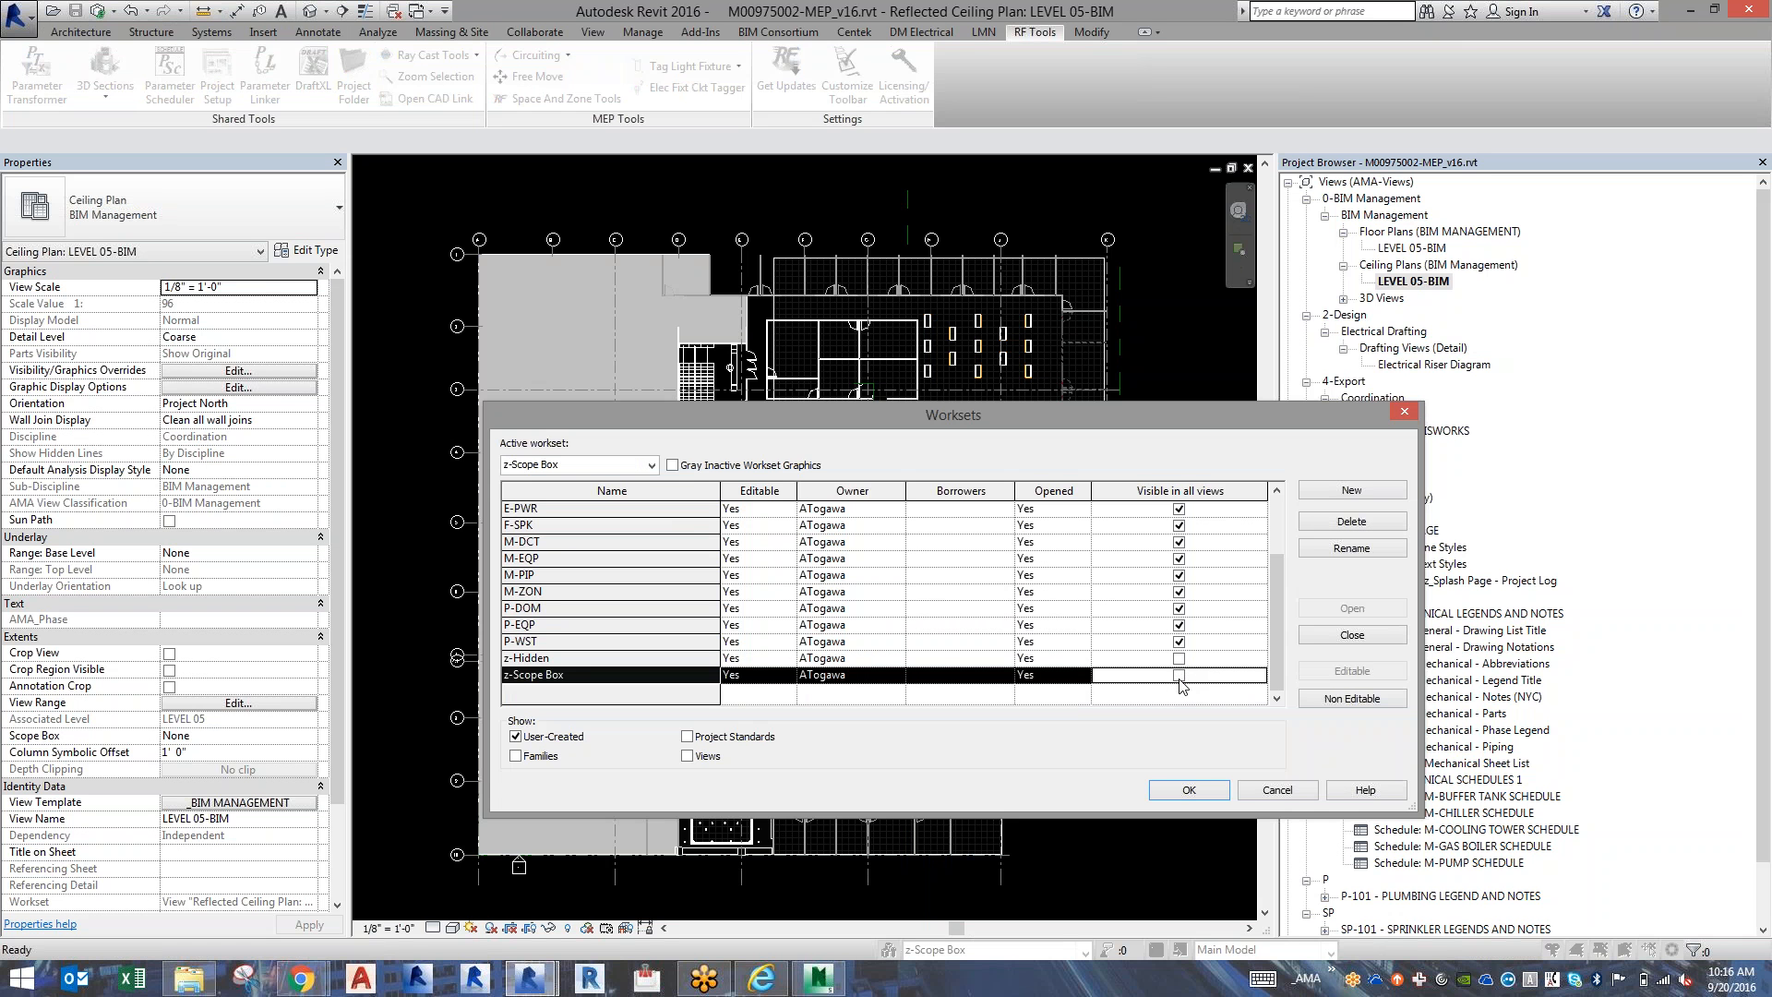
click(1175, 791)
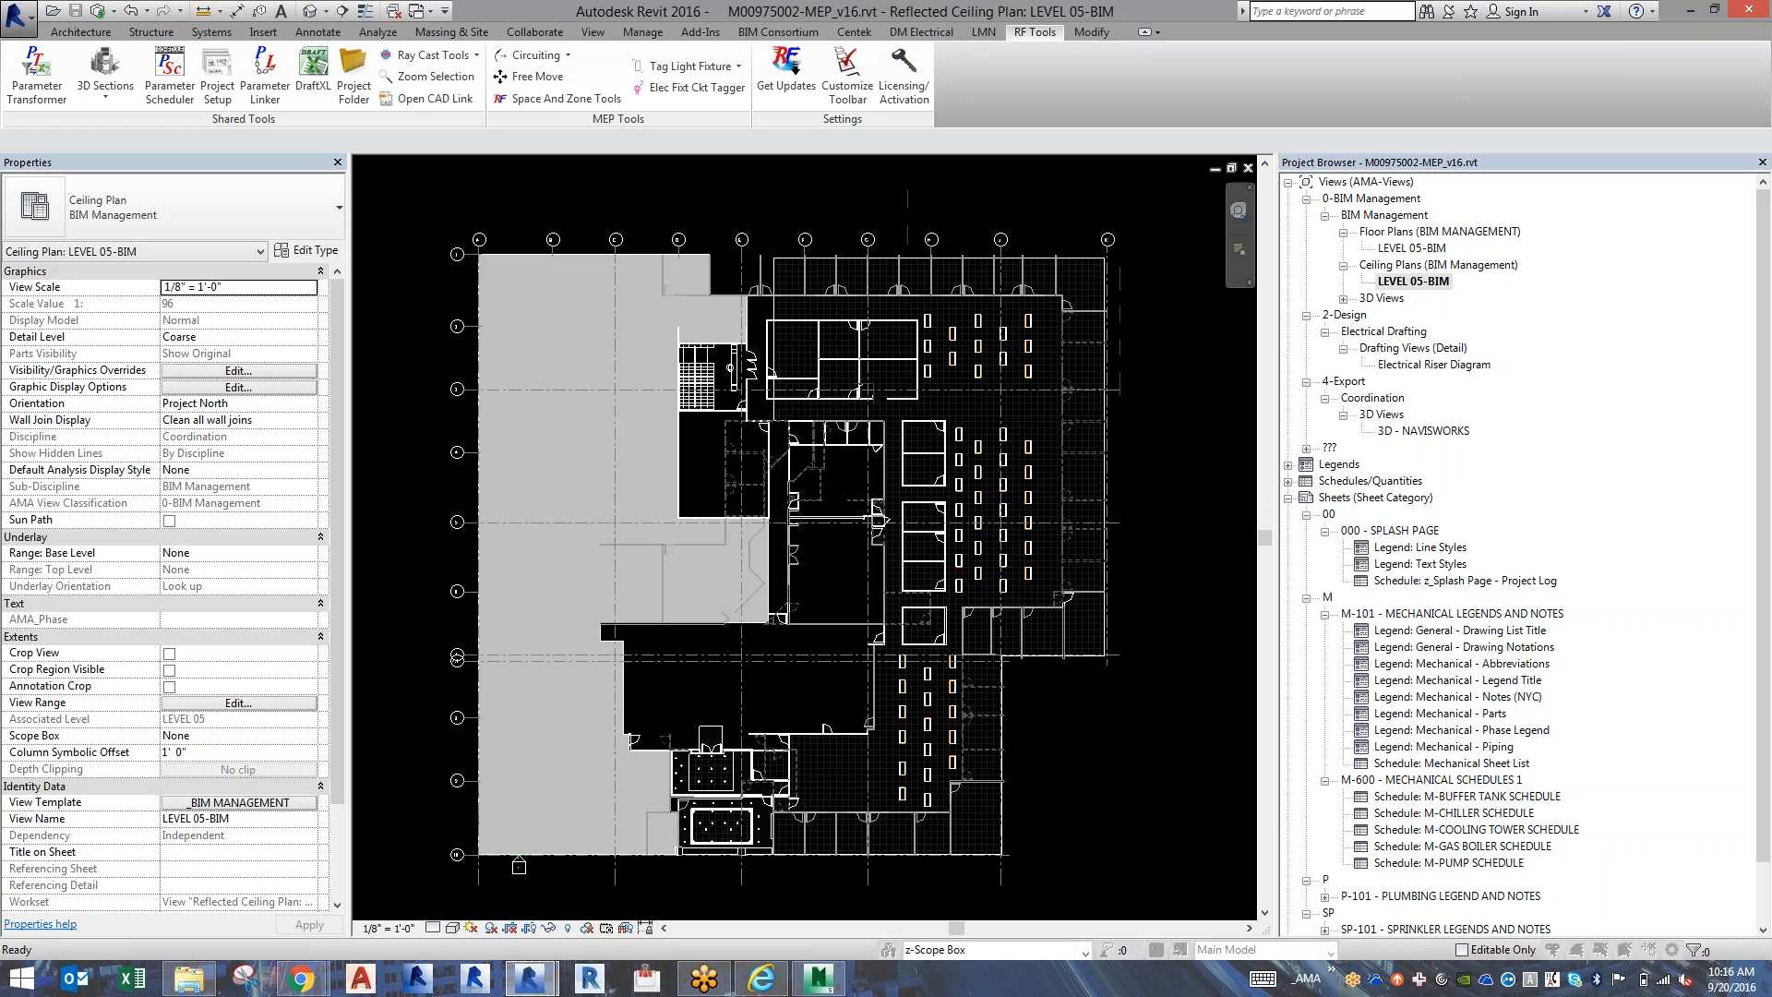
Override the z-Scope Box workset's visibility to Show in the LEVEL 05-BIM ceiling plan.
key(v)
key(g)
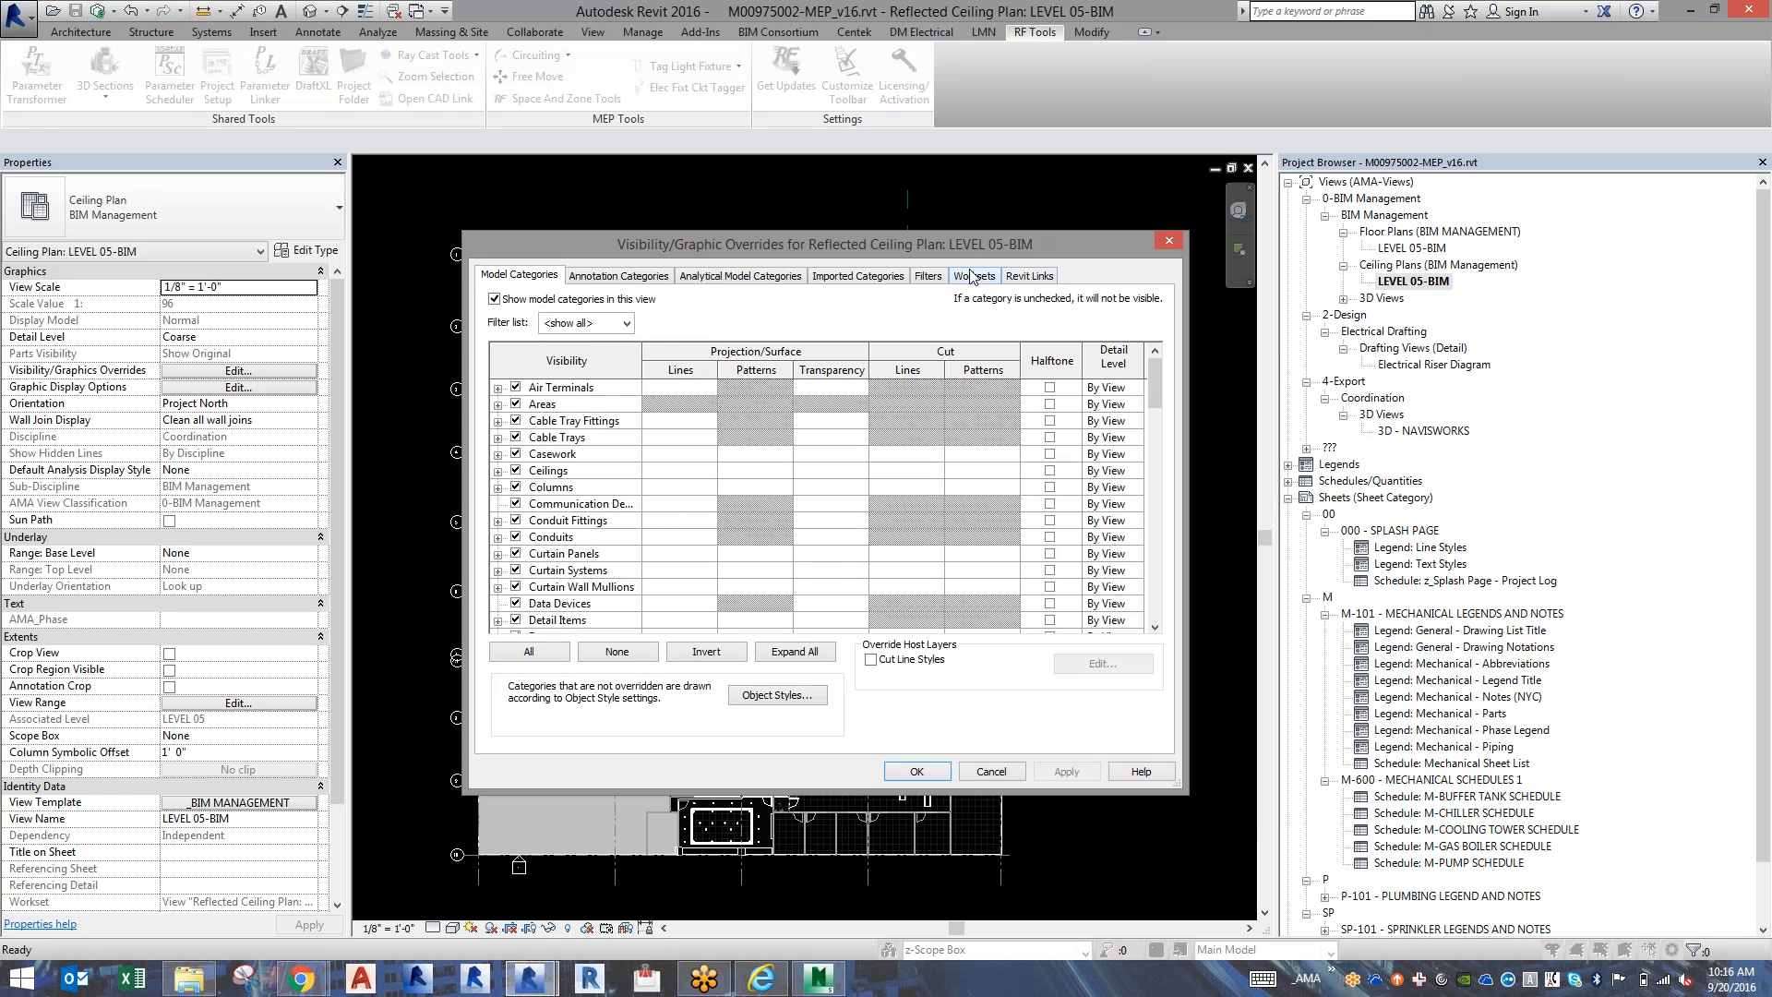
click(975, 275)
click(1155, 622)
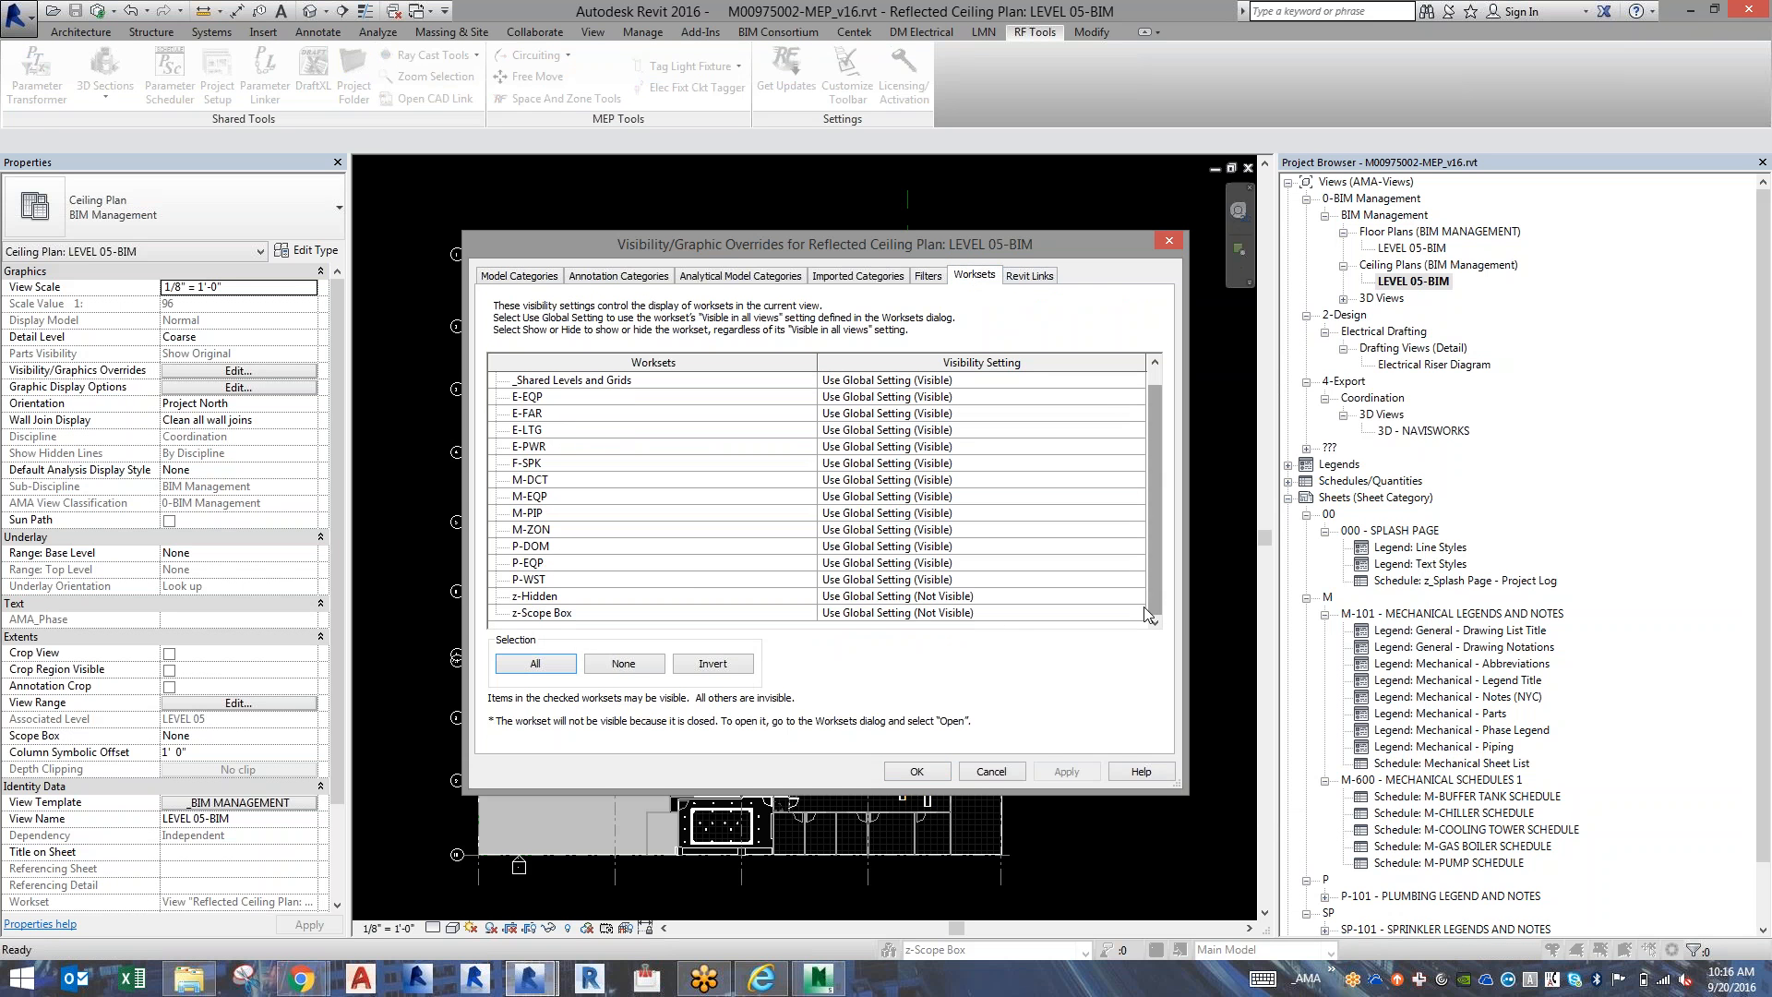
click(1138, 615)
click(1136, 613)
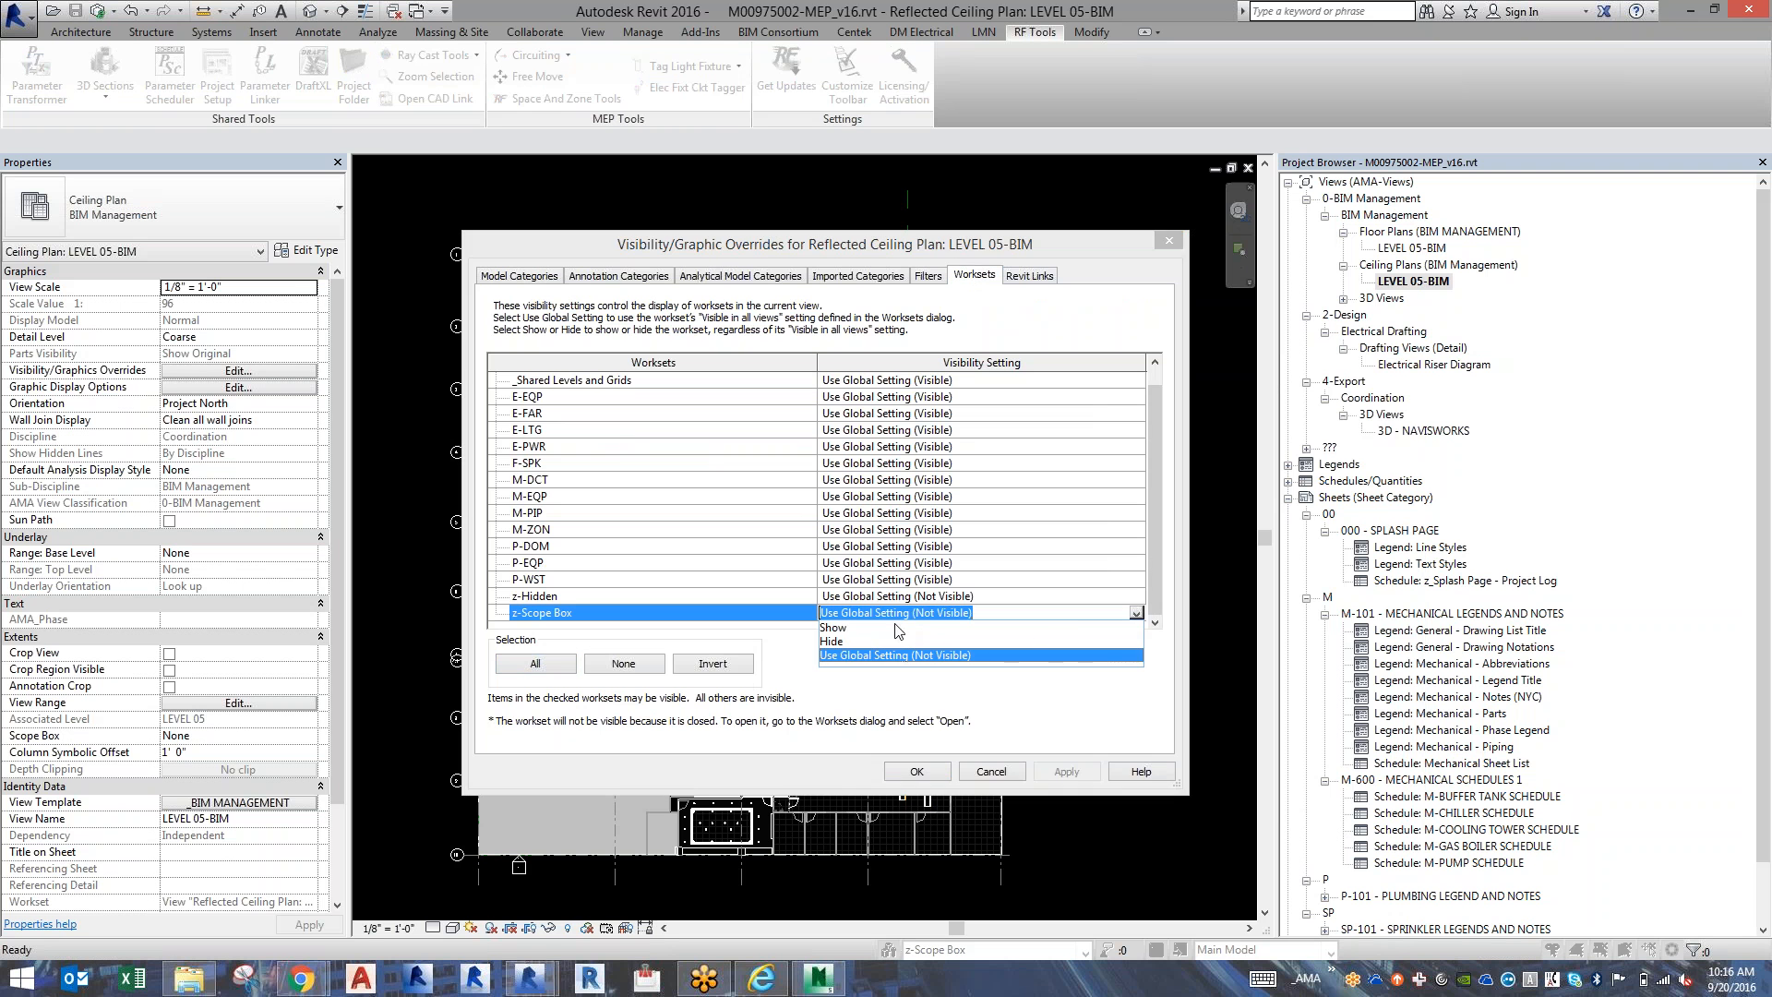
click(854, 629)
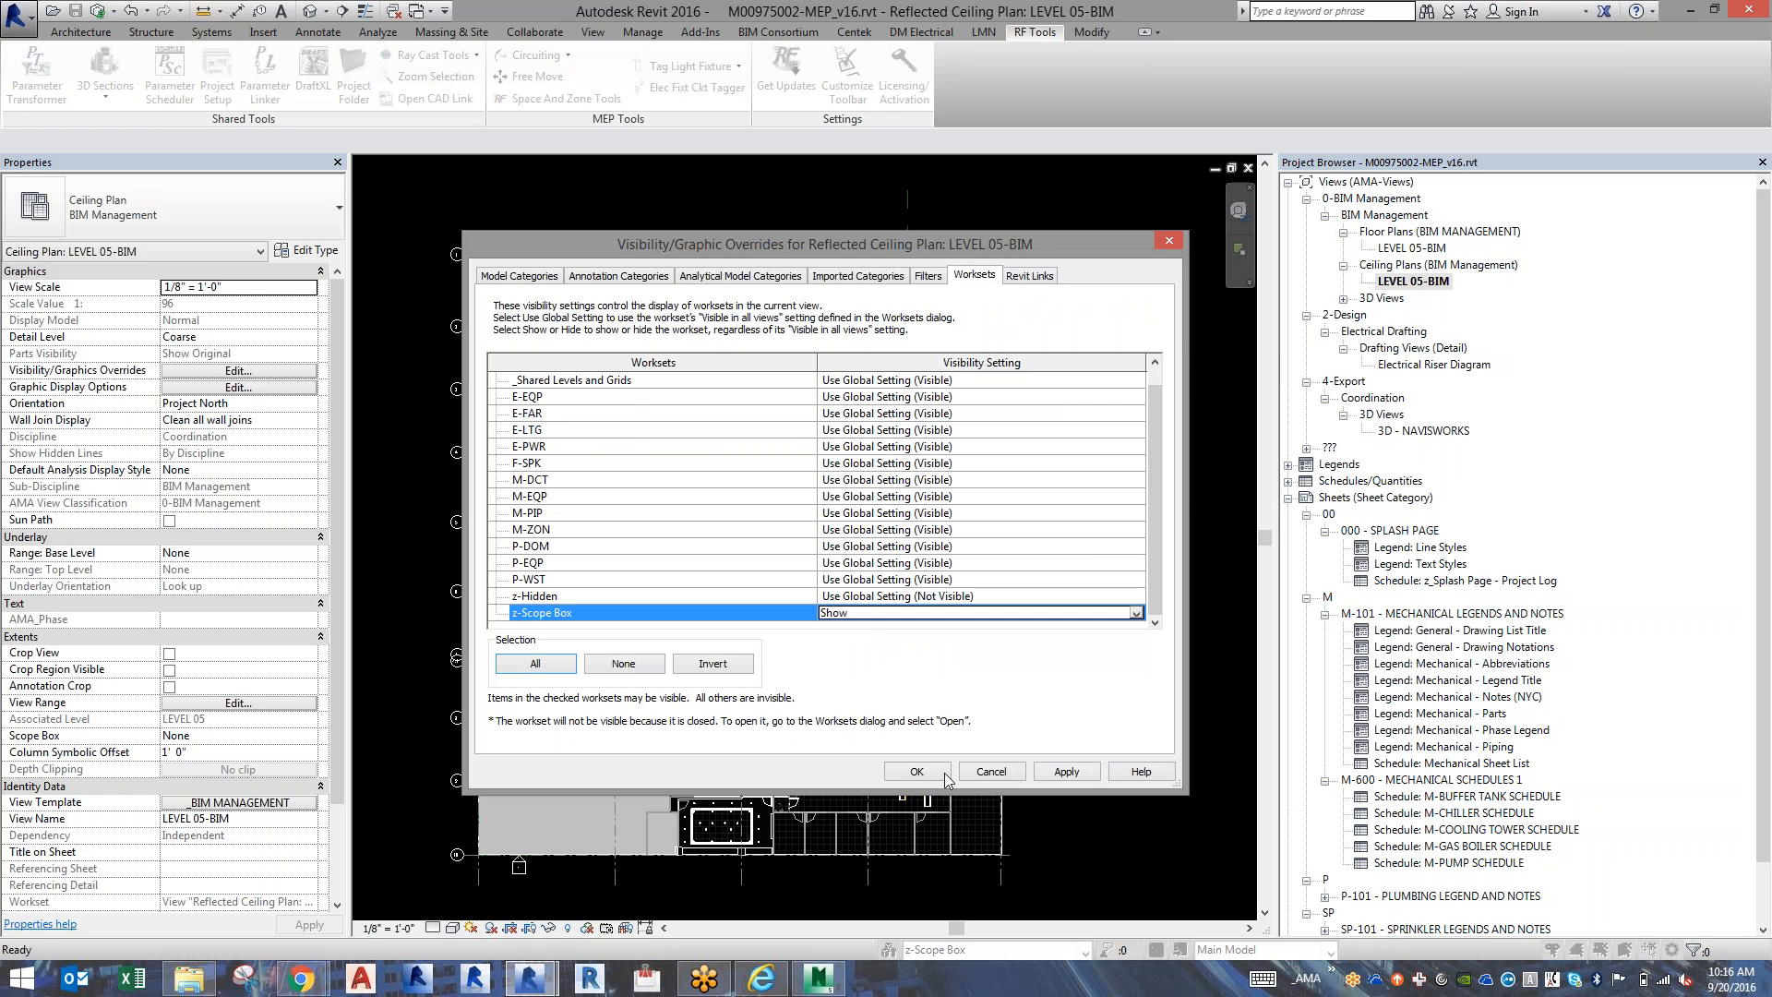
click(943, 776)
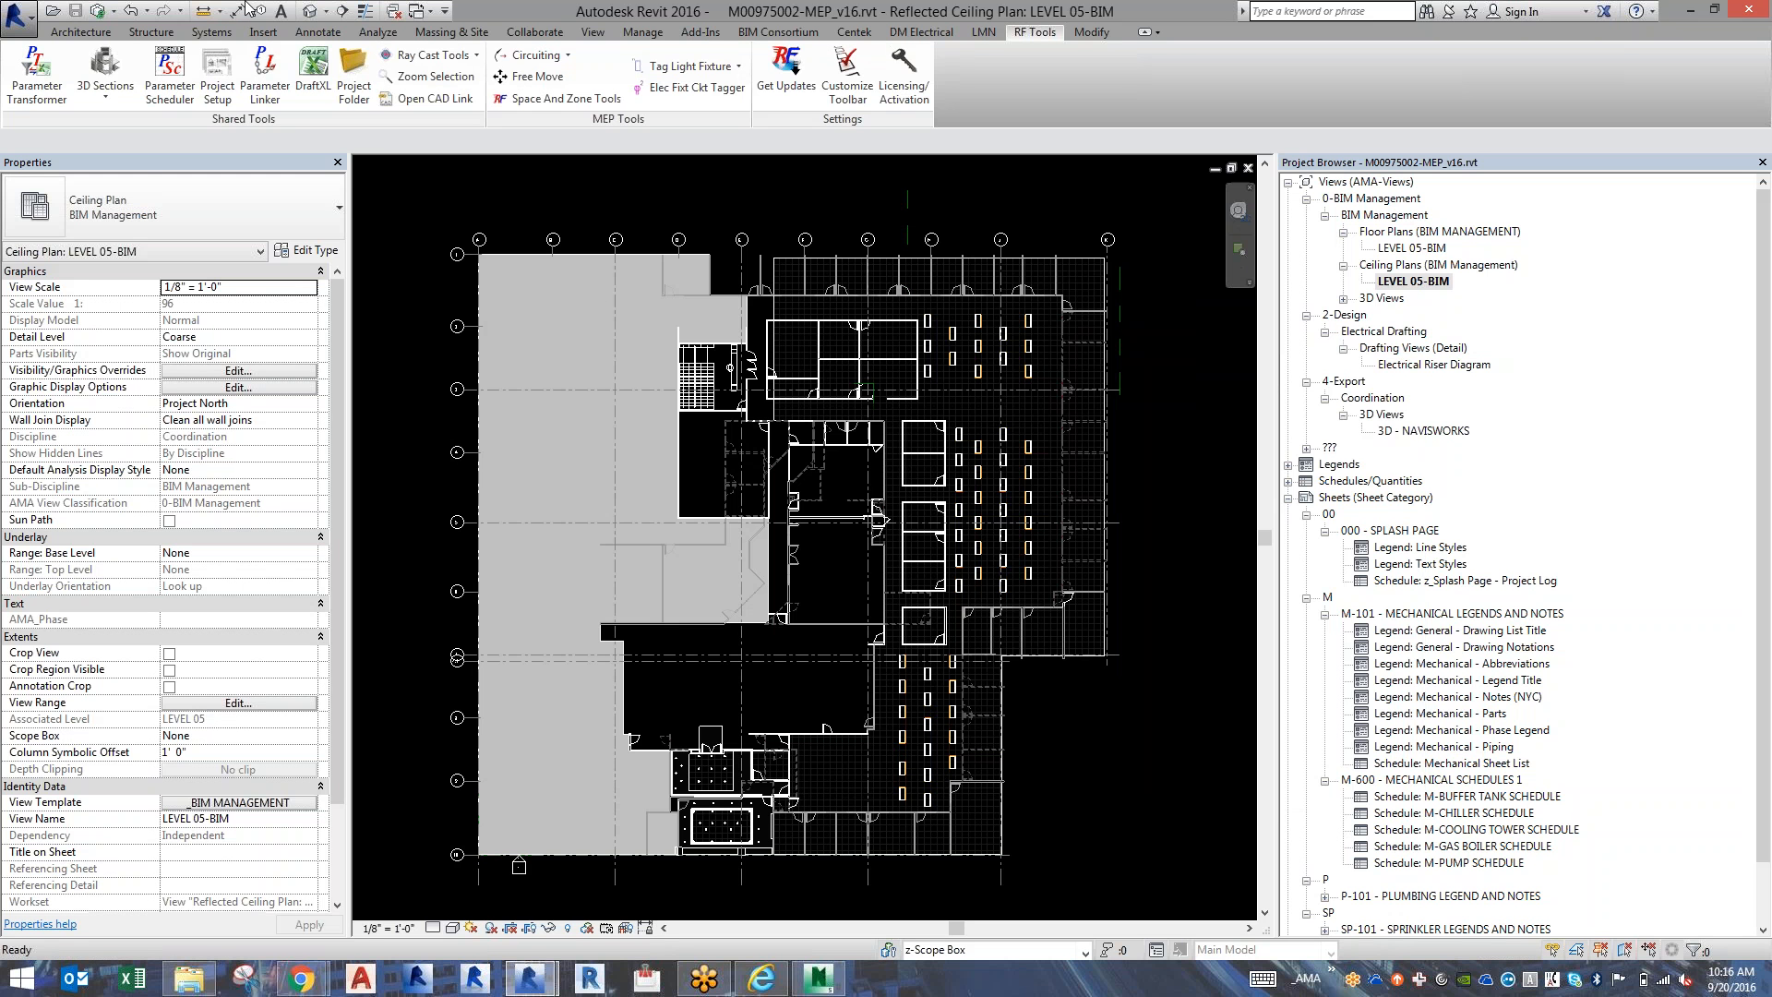
Draw a scope box named Overall with a 40' 0" height around the entire Level 05 ceiling plan, enclosing the grid bubbles.
click(592, 32)
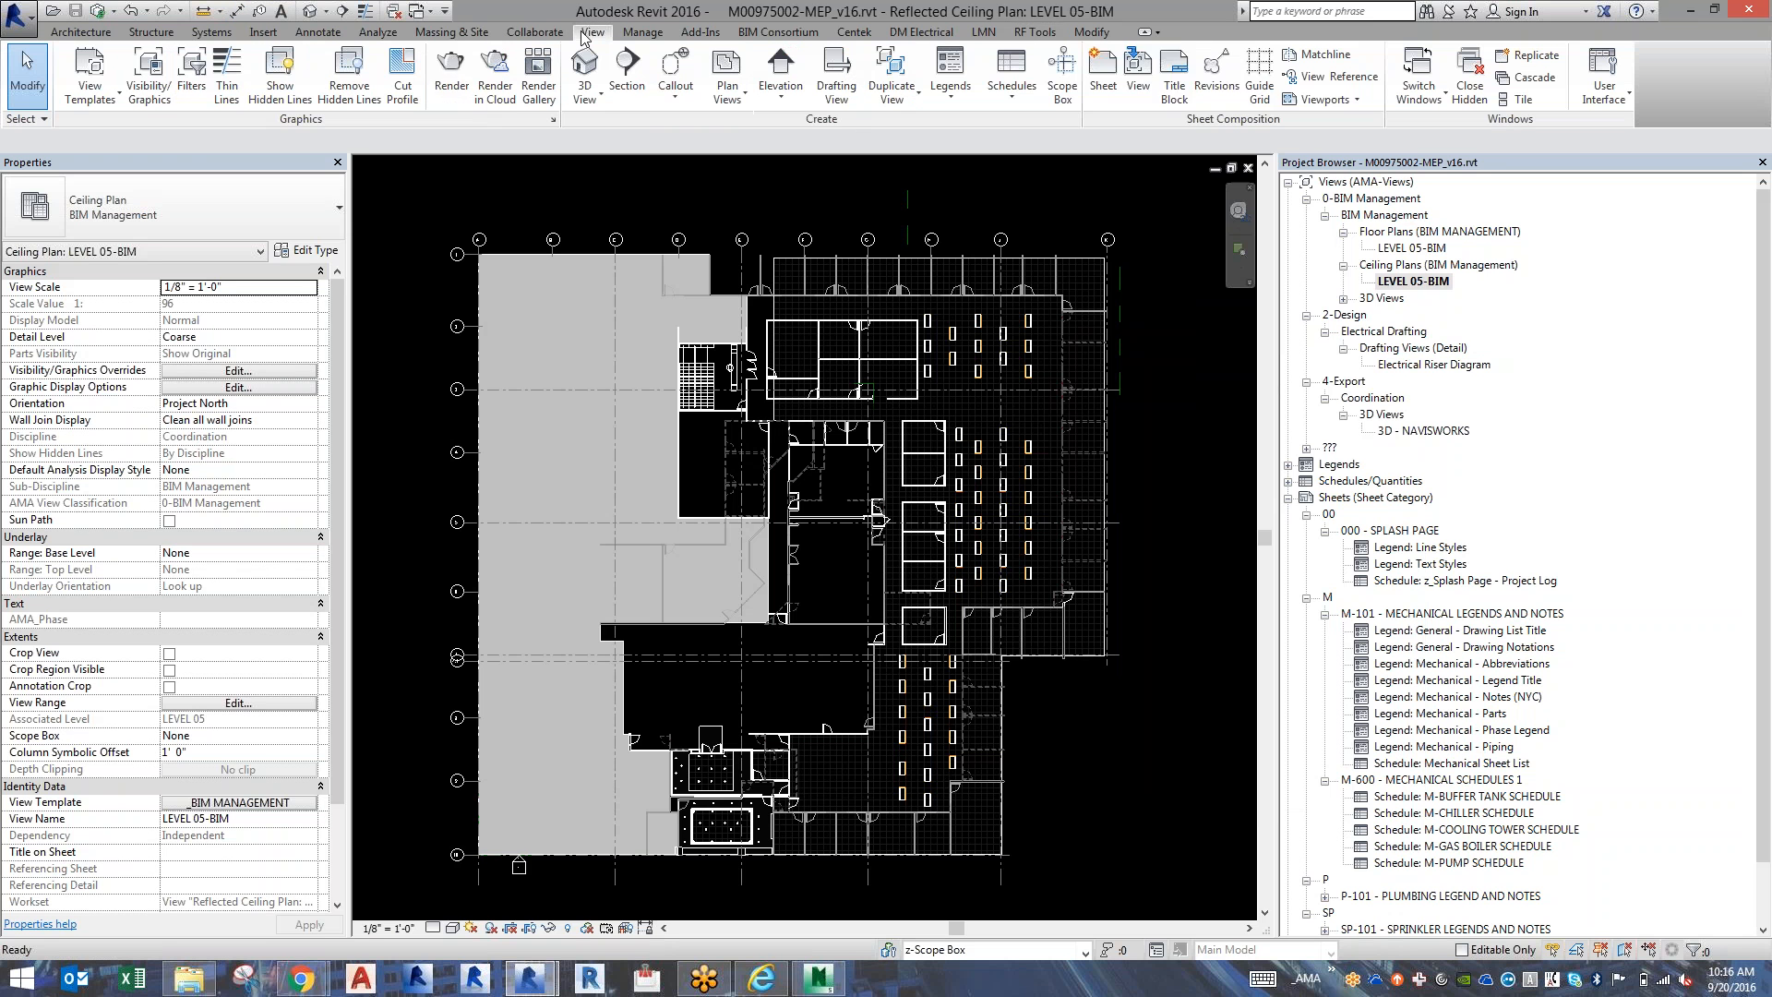
click(1062, 75)
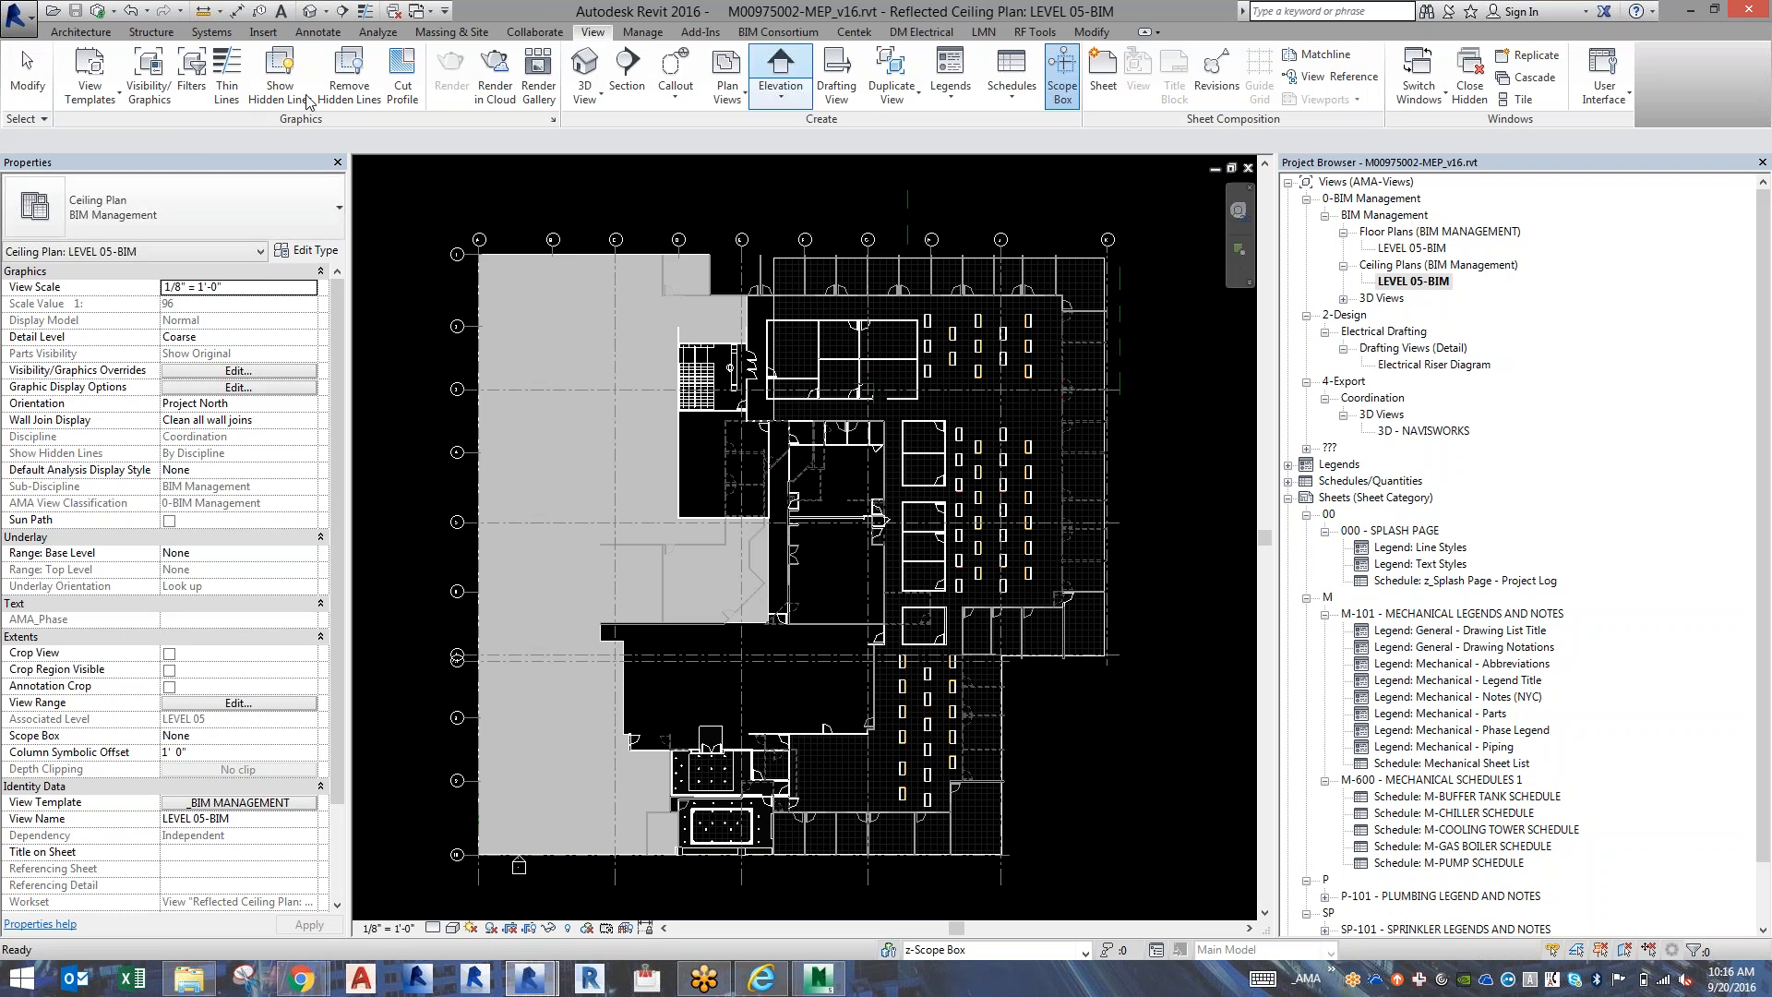
drag(148, 143, 49, 142)
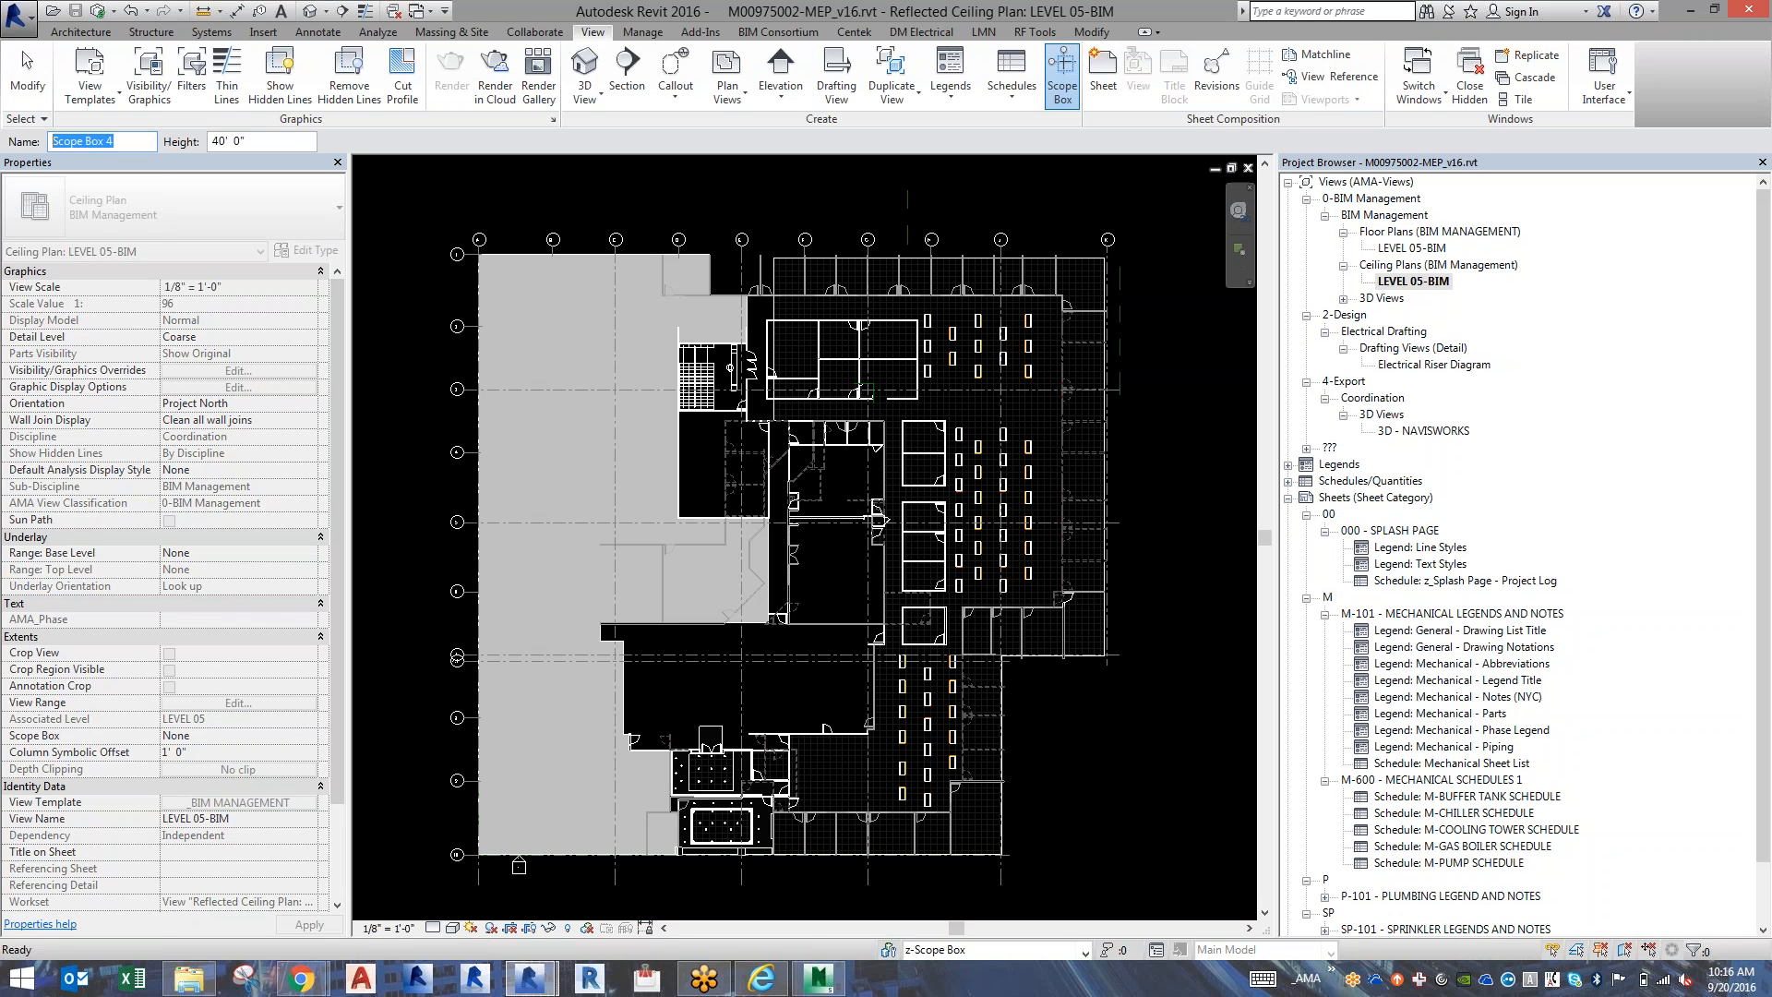
text(Overall)
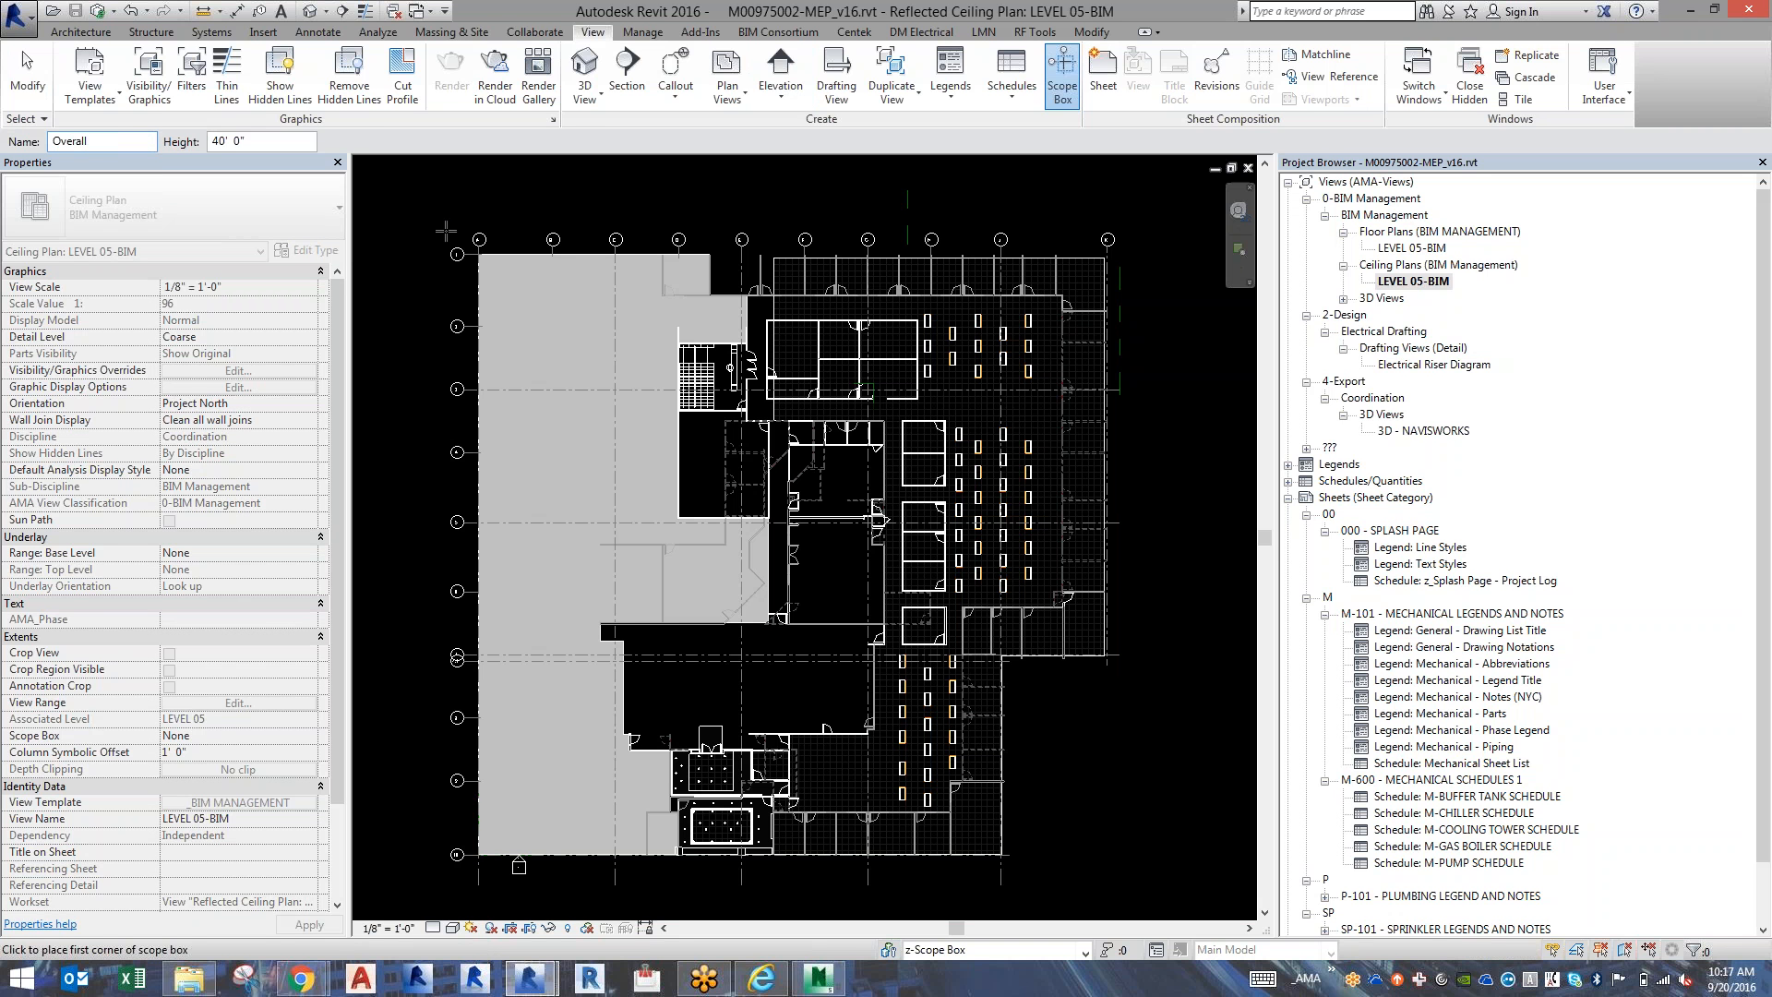
click(441, 223)
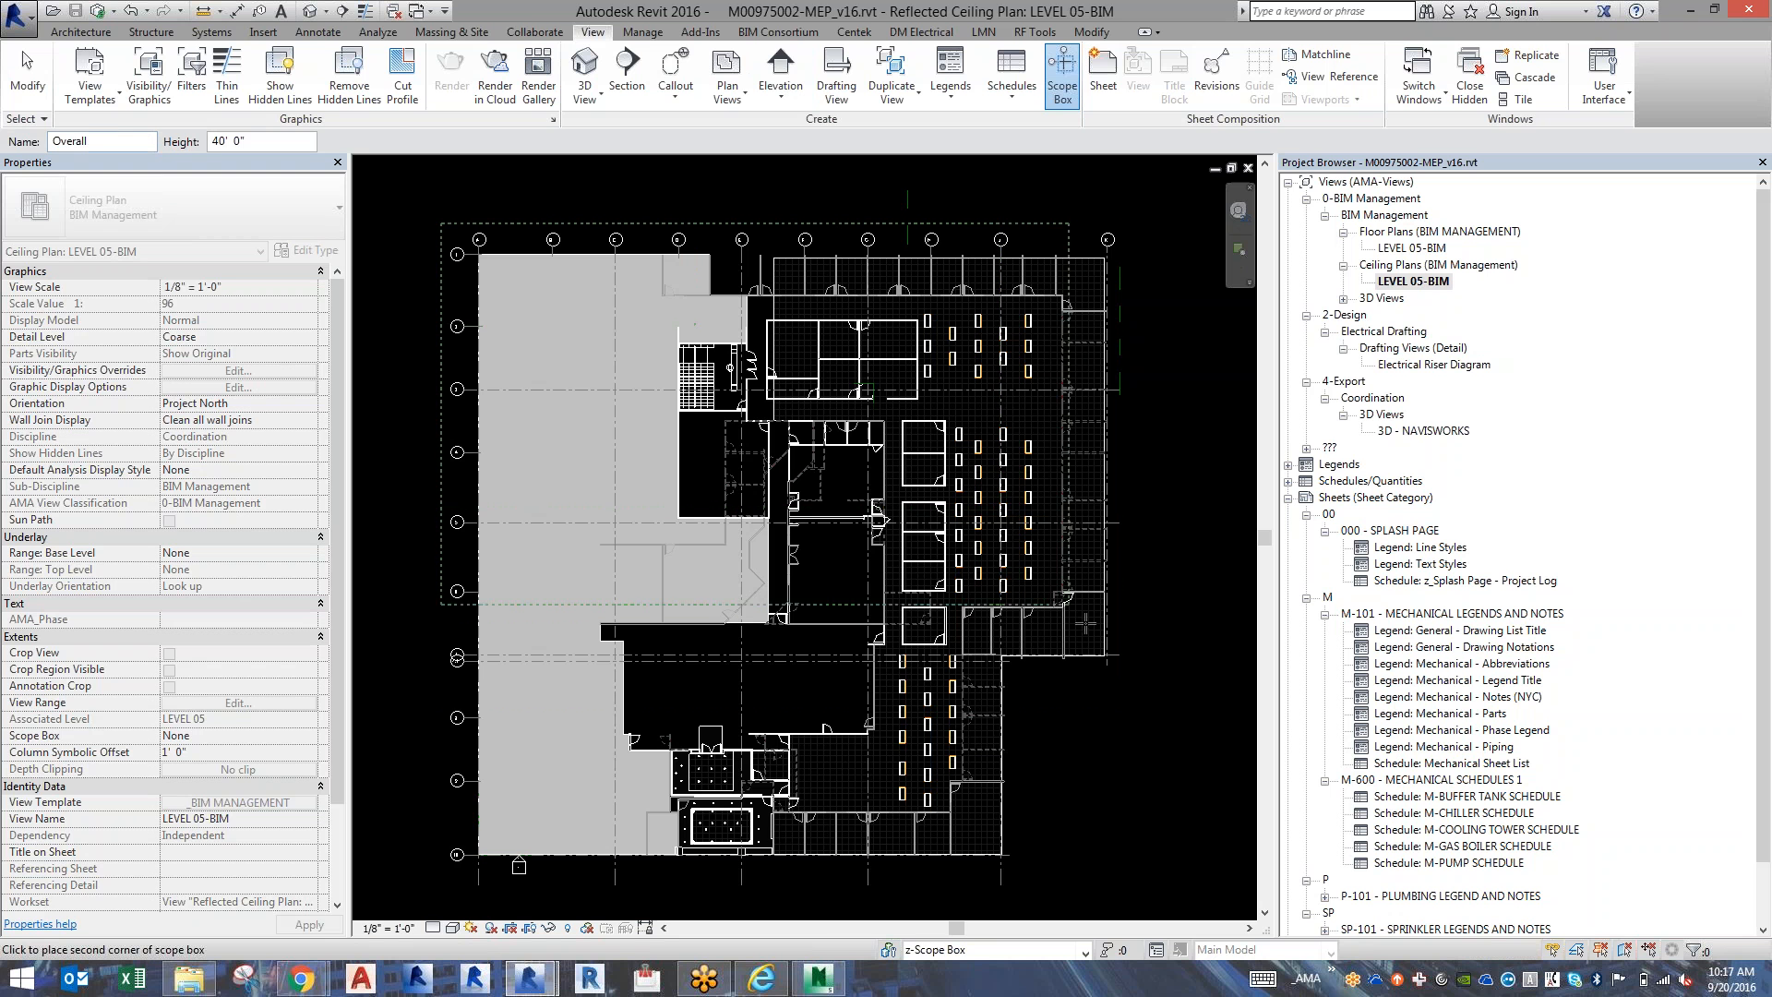
click(1150, 897)
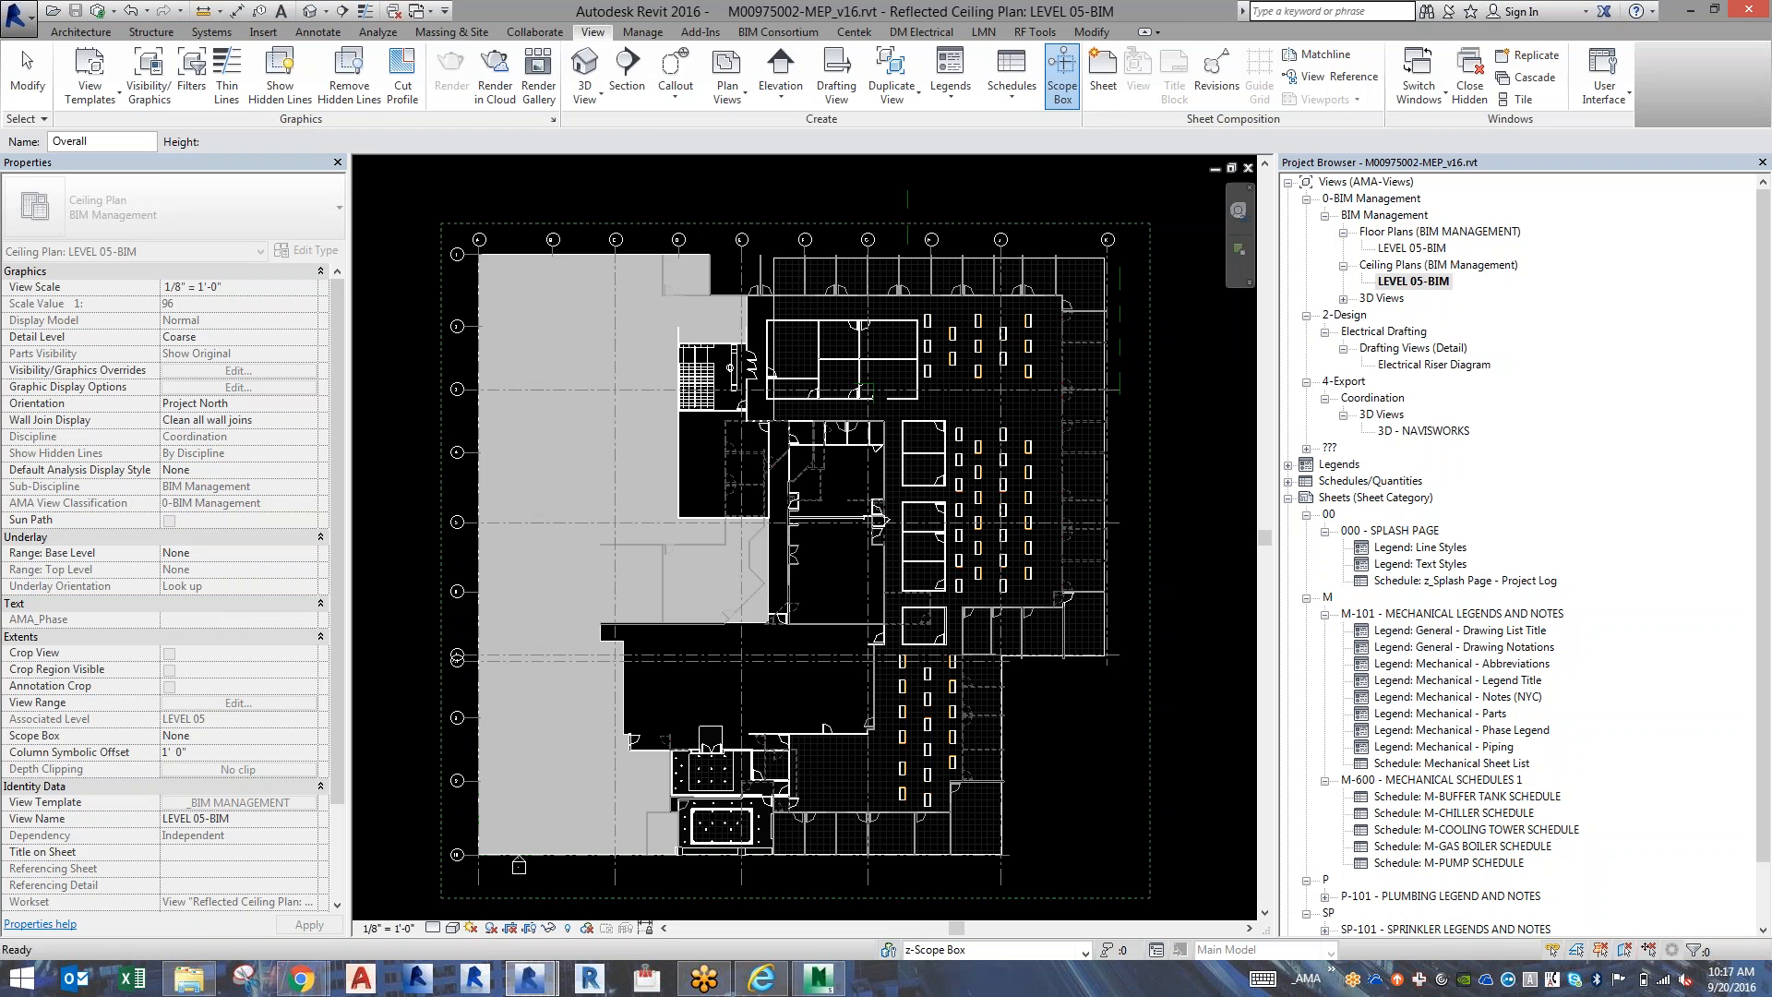
click(1194, 806)
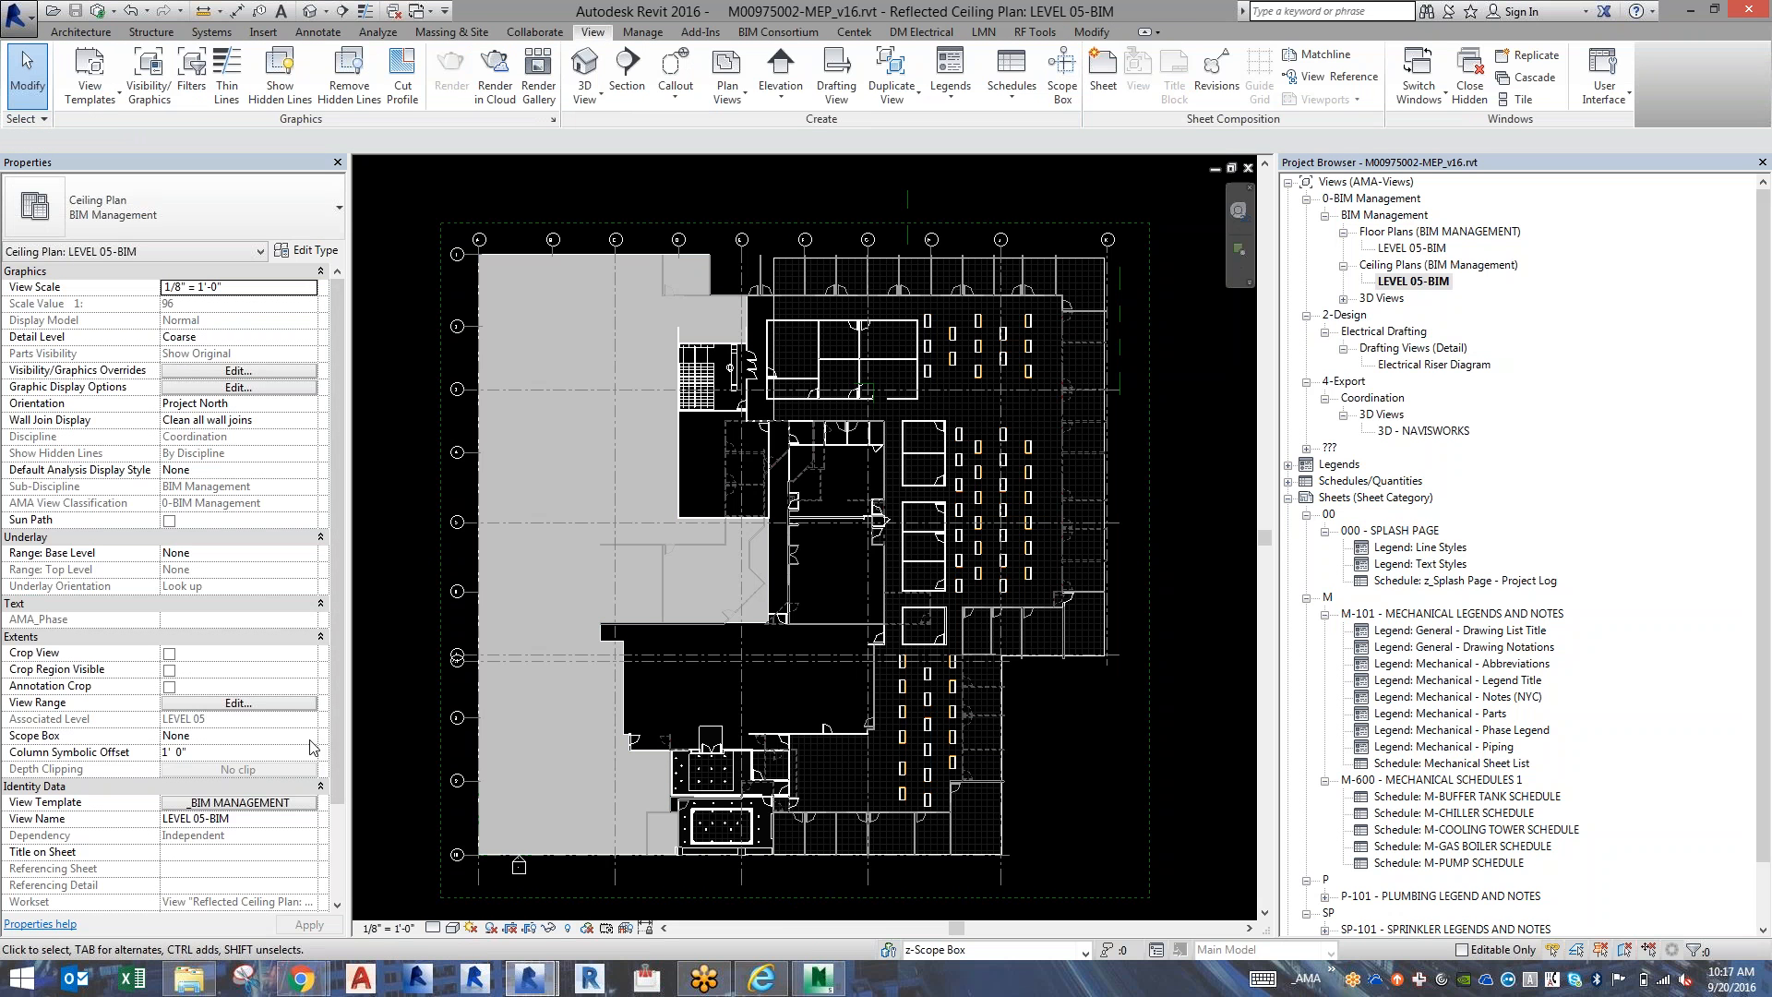
Assign the Overall scope box to both the LEVEL 05-BIM ceiling plan and the LEVEL 05-BIM floor plan.
click(307, 737)
click(241, 767)
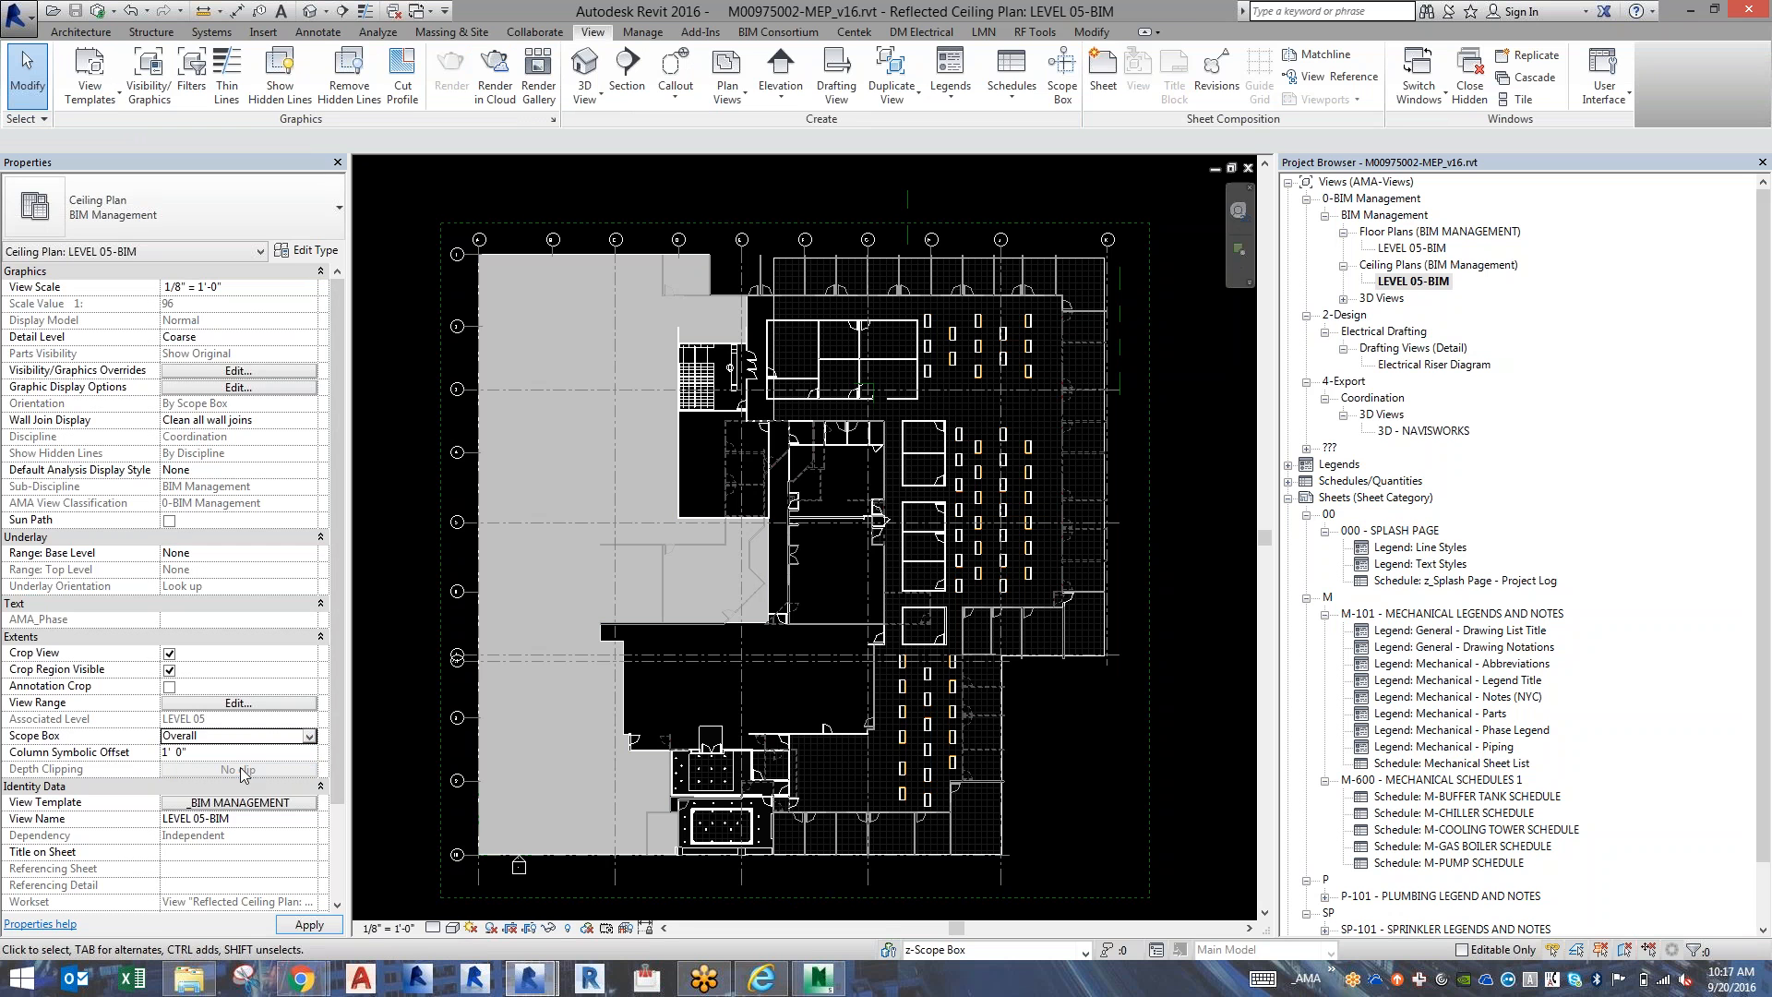
double_click(1424, 251)
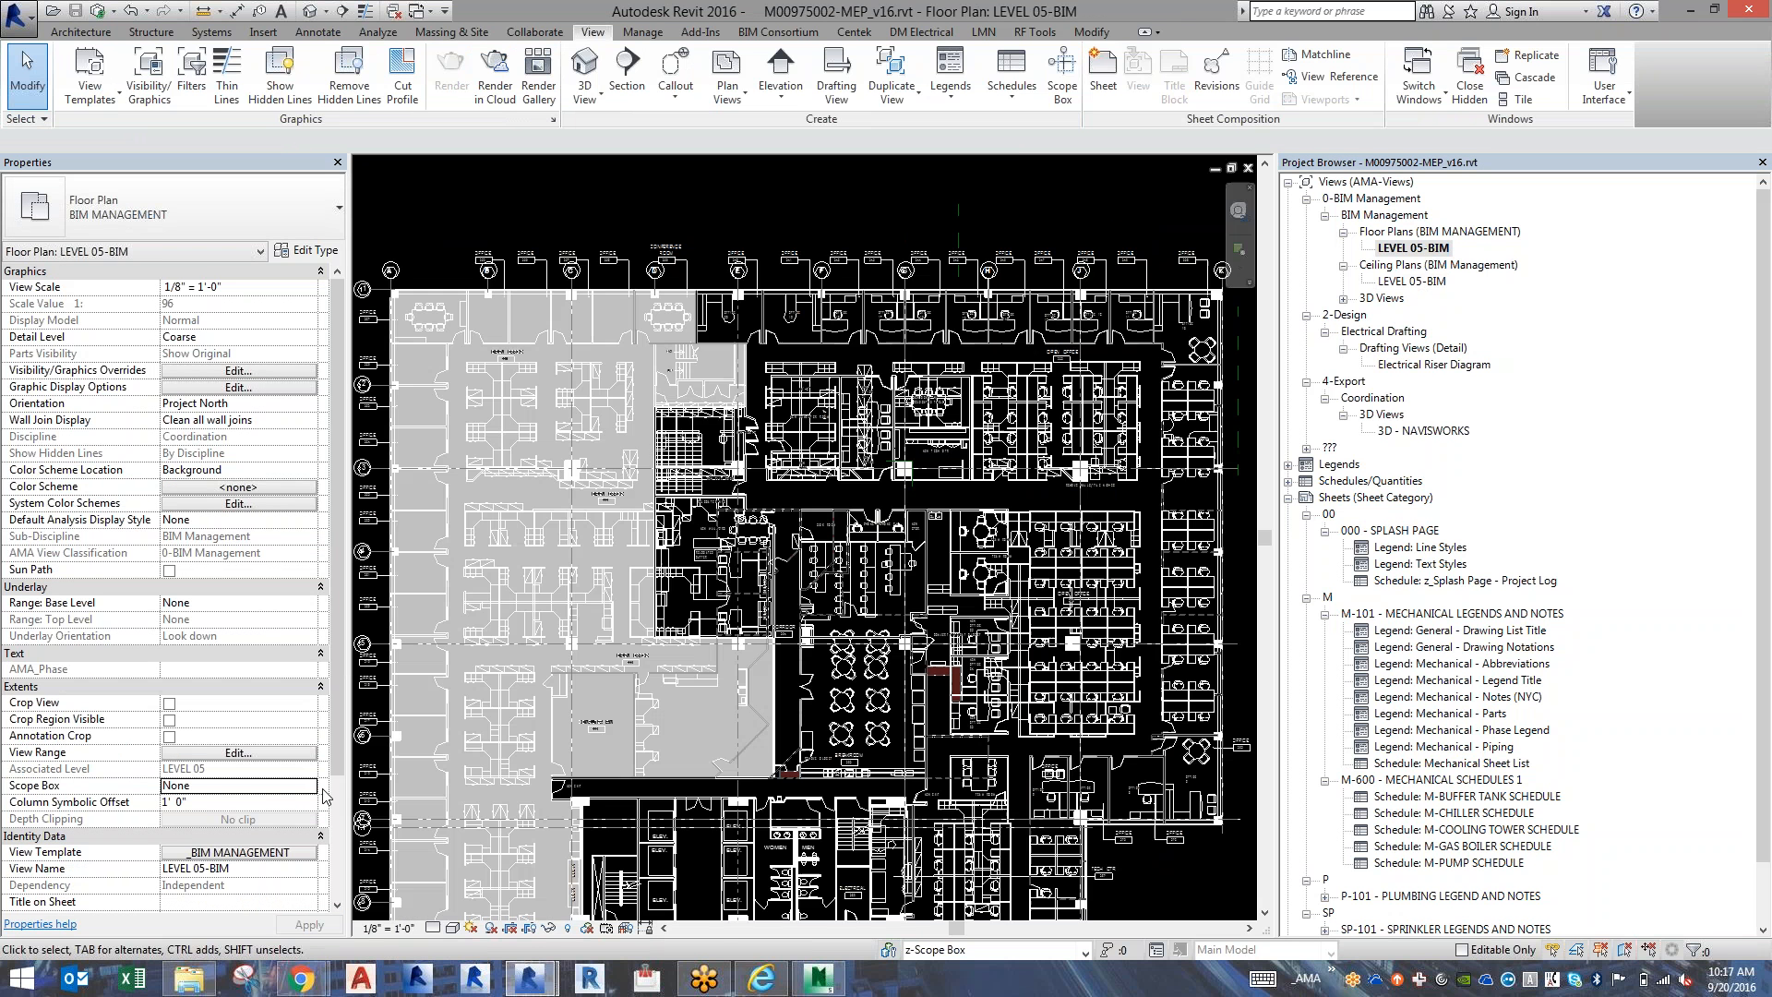
click(309, 786)
click(258, 816)
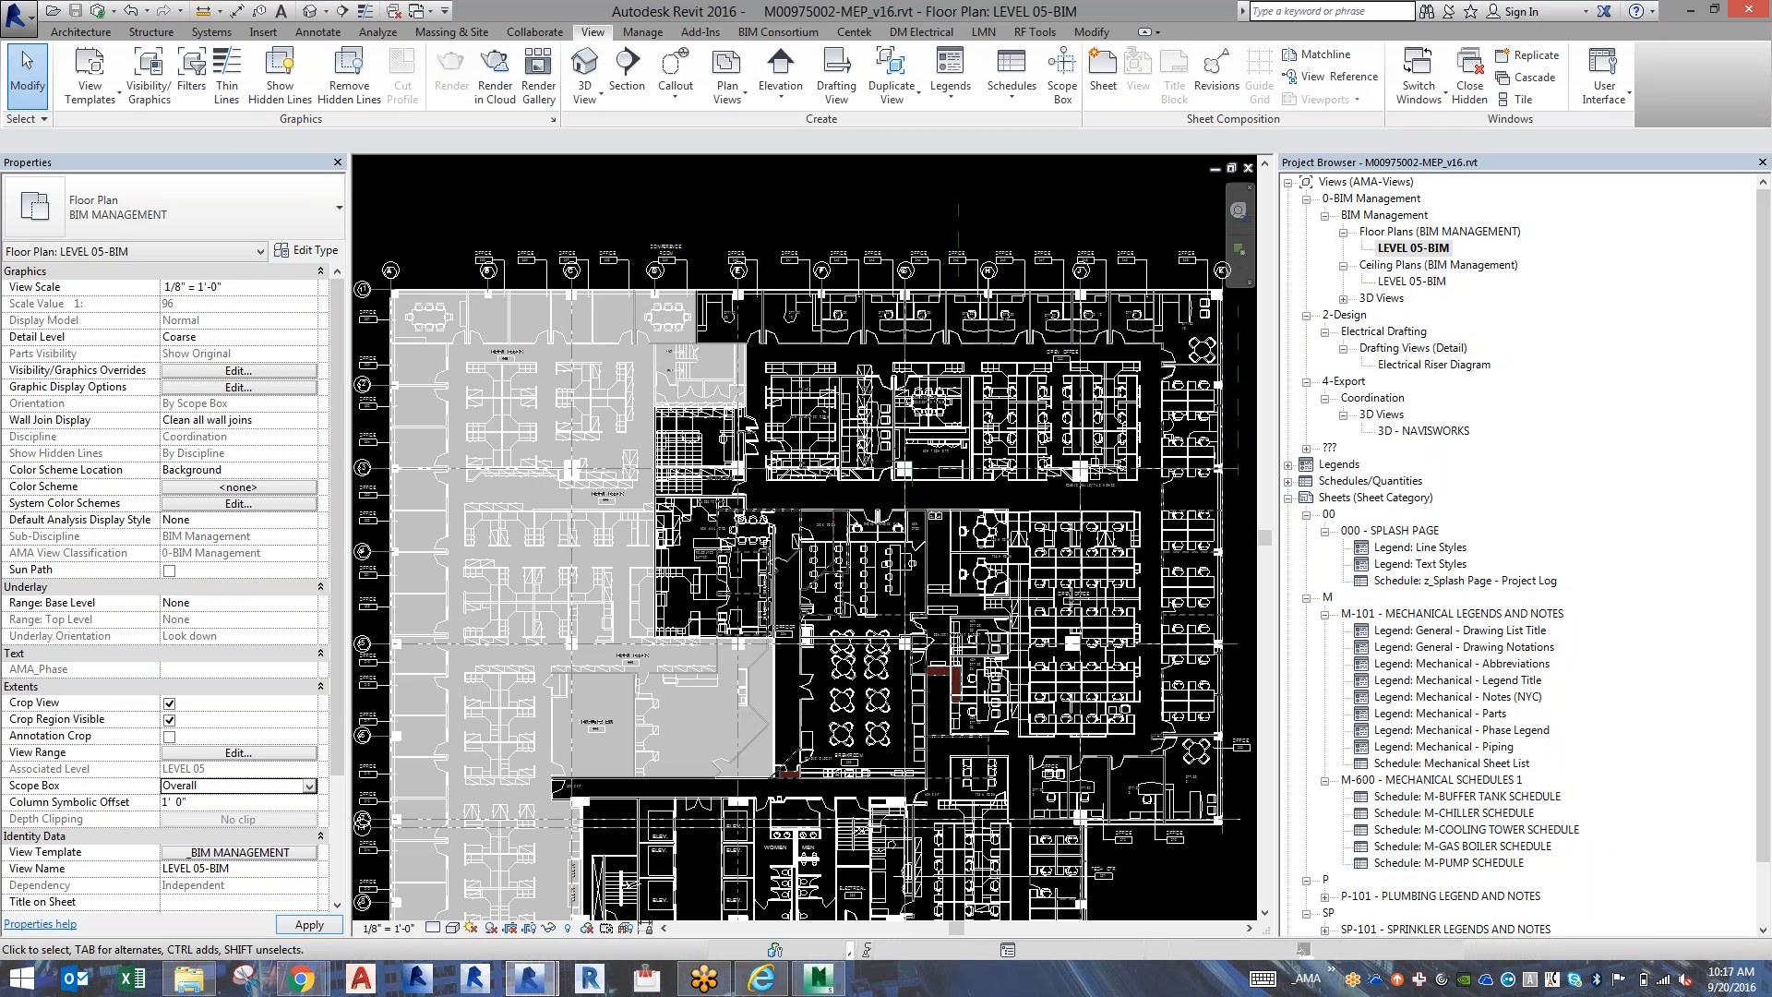
click(338, 885)
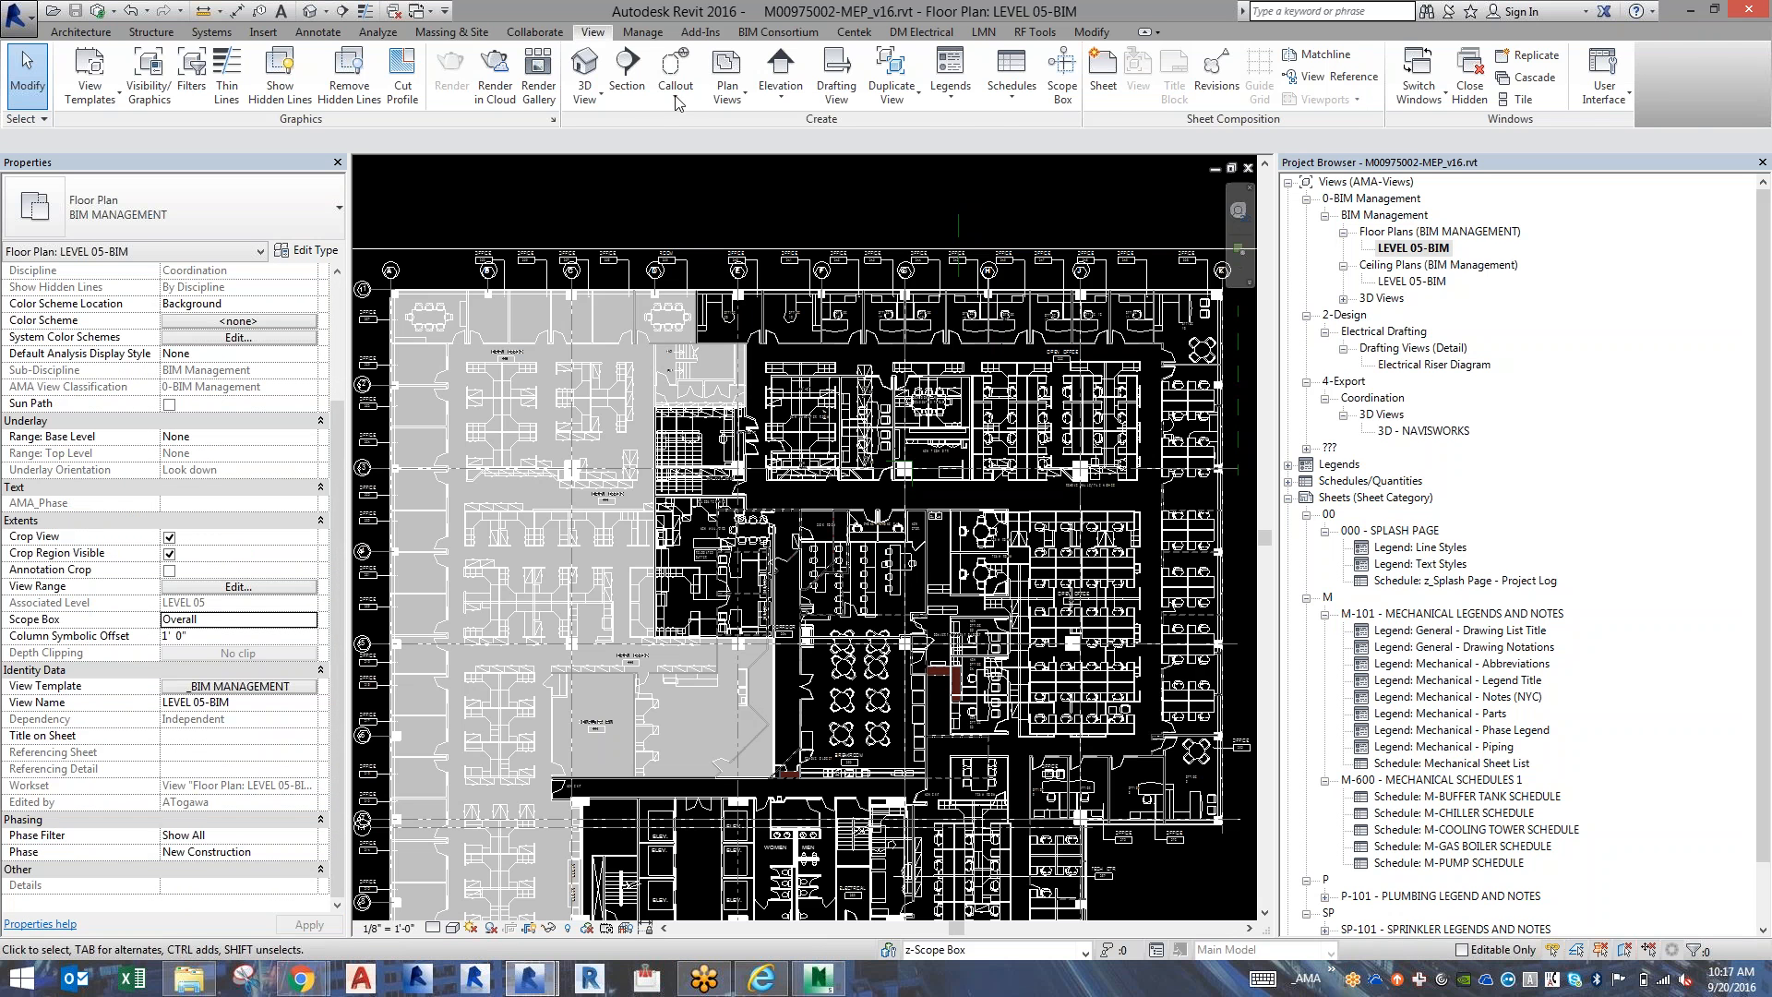
Transfer only the Phase Settings project standard from MMC Portland.rvt, overwriting the duplicate types.
click(649, 35)
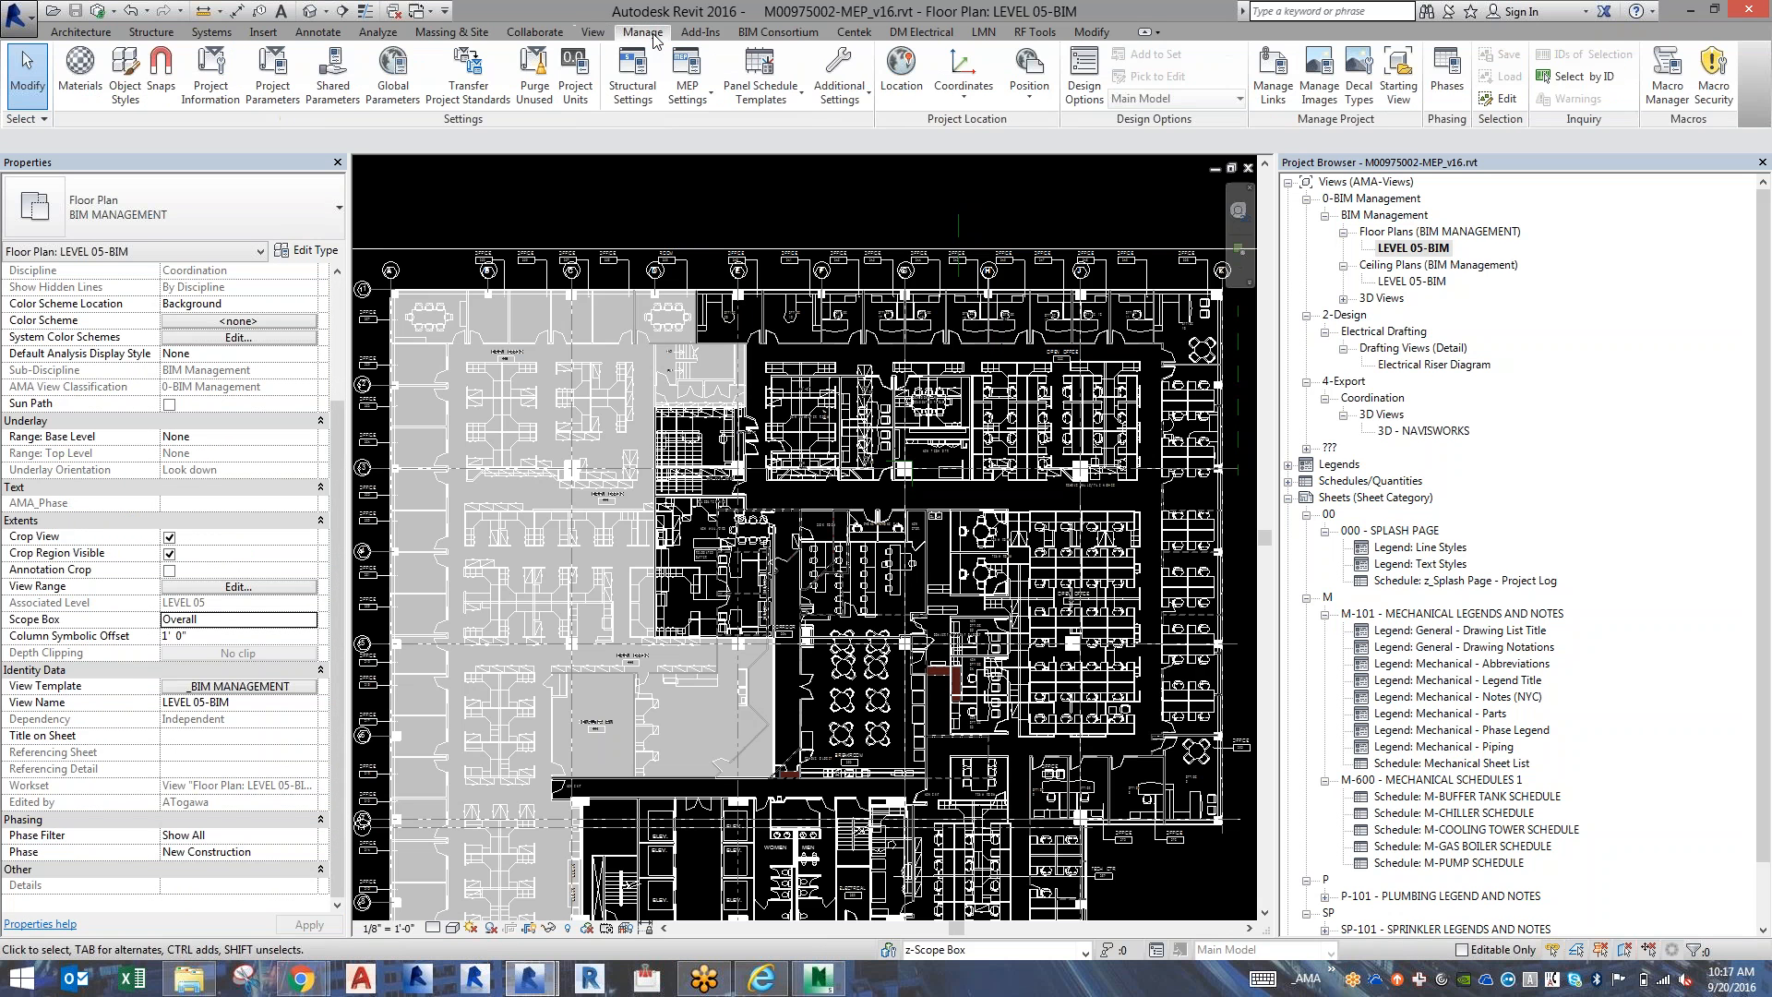
click(481, 90)
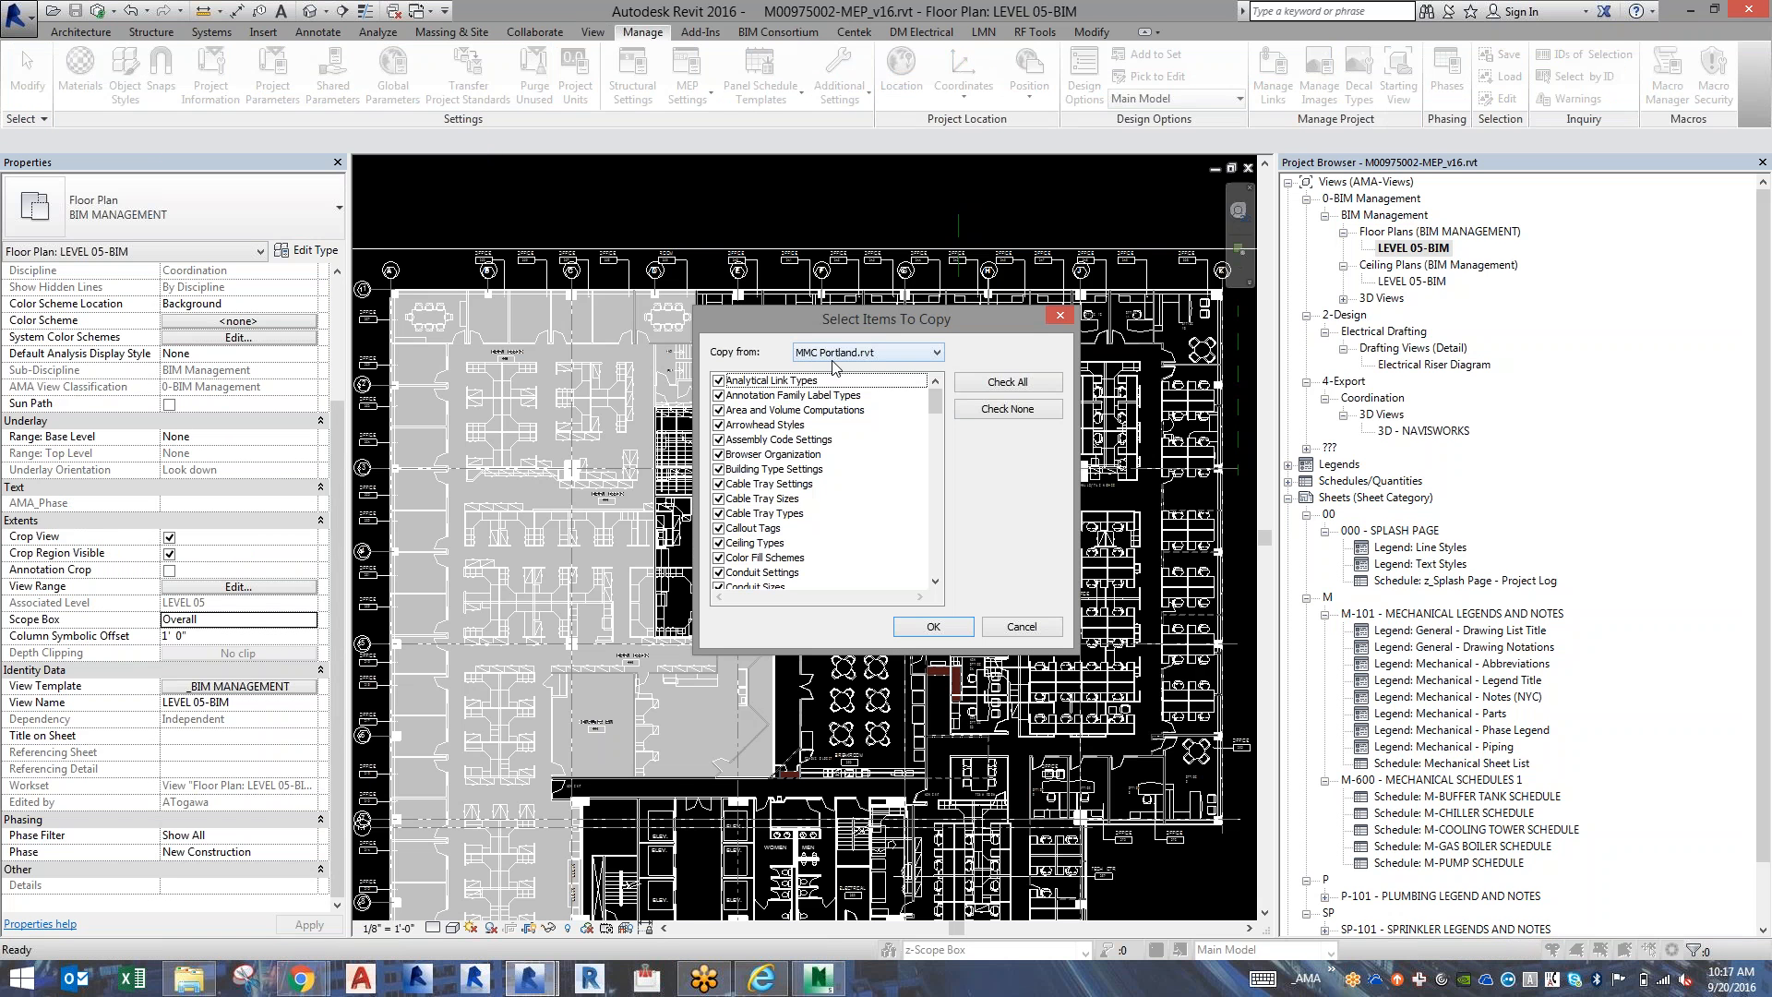
click(974, 411)
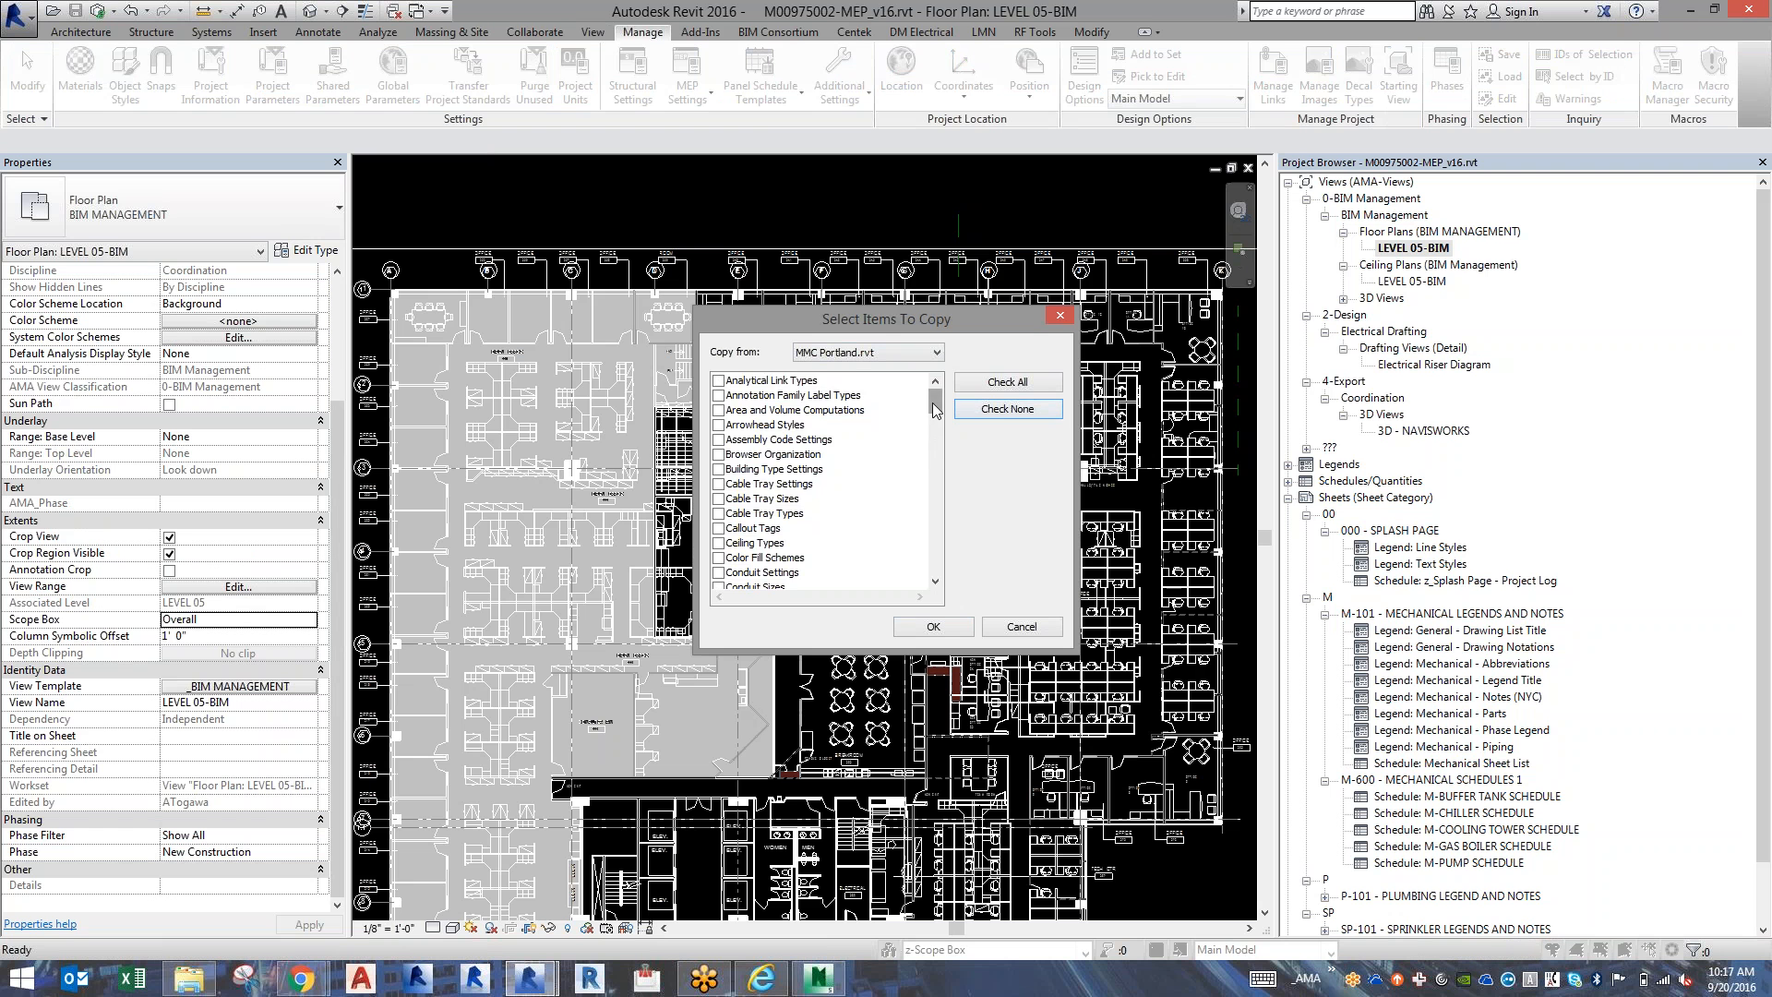
drag(932, 403, 936, 501)
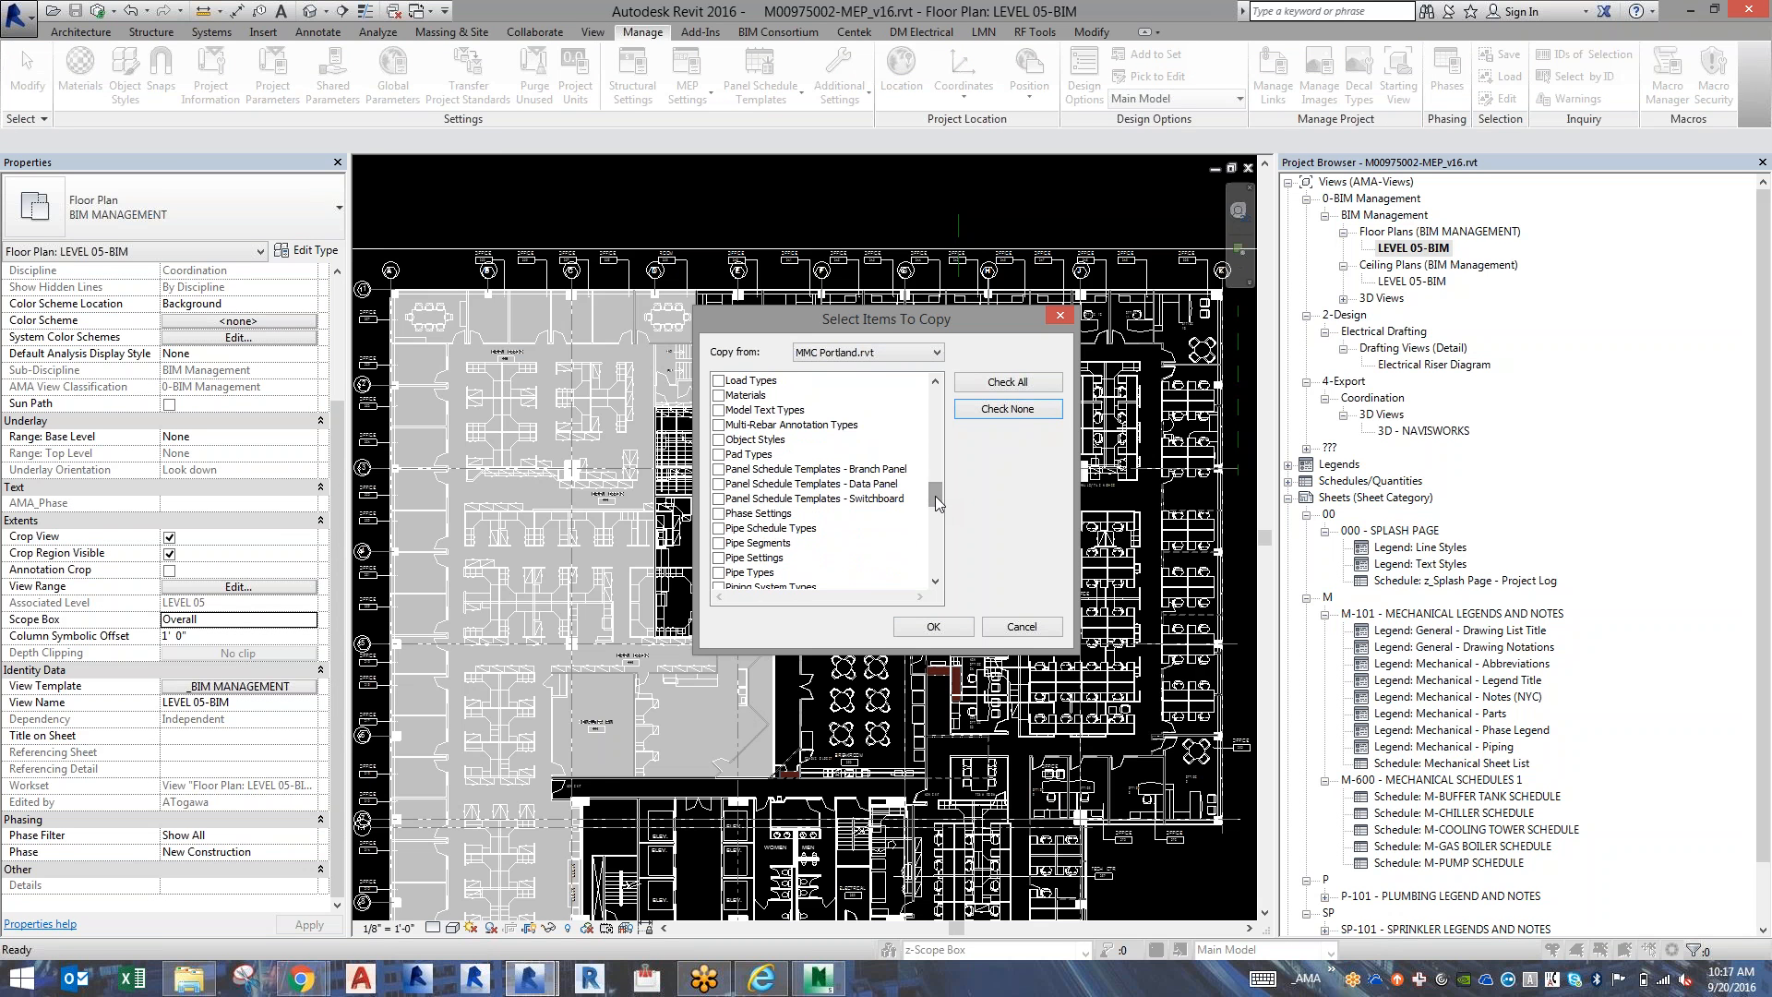
click(719, 513)
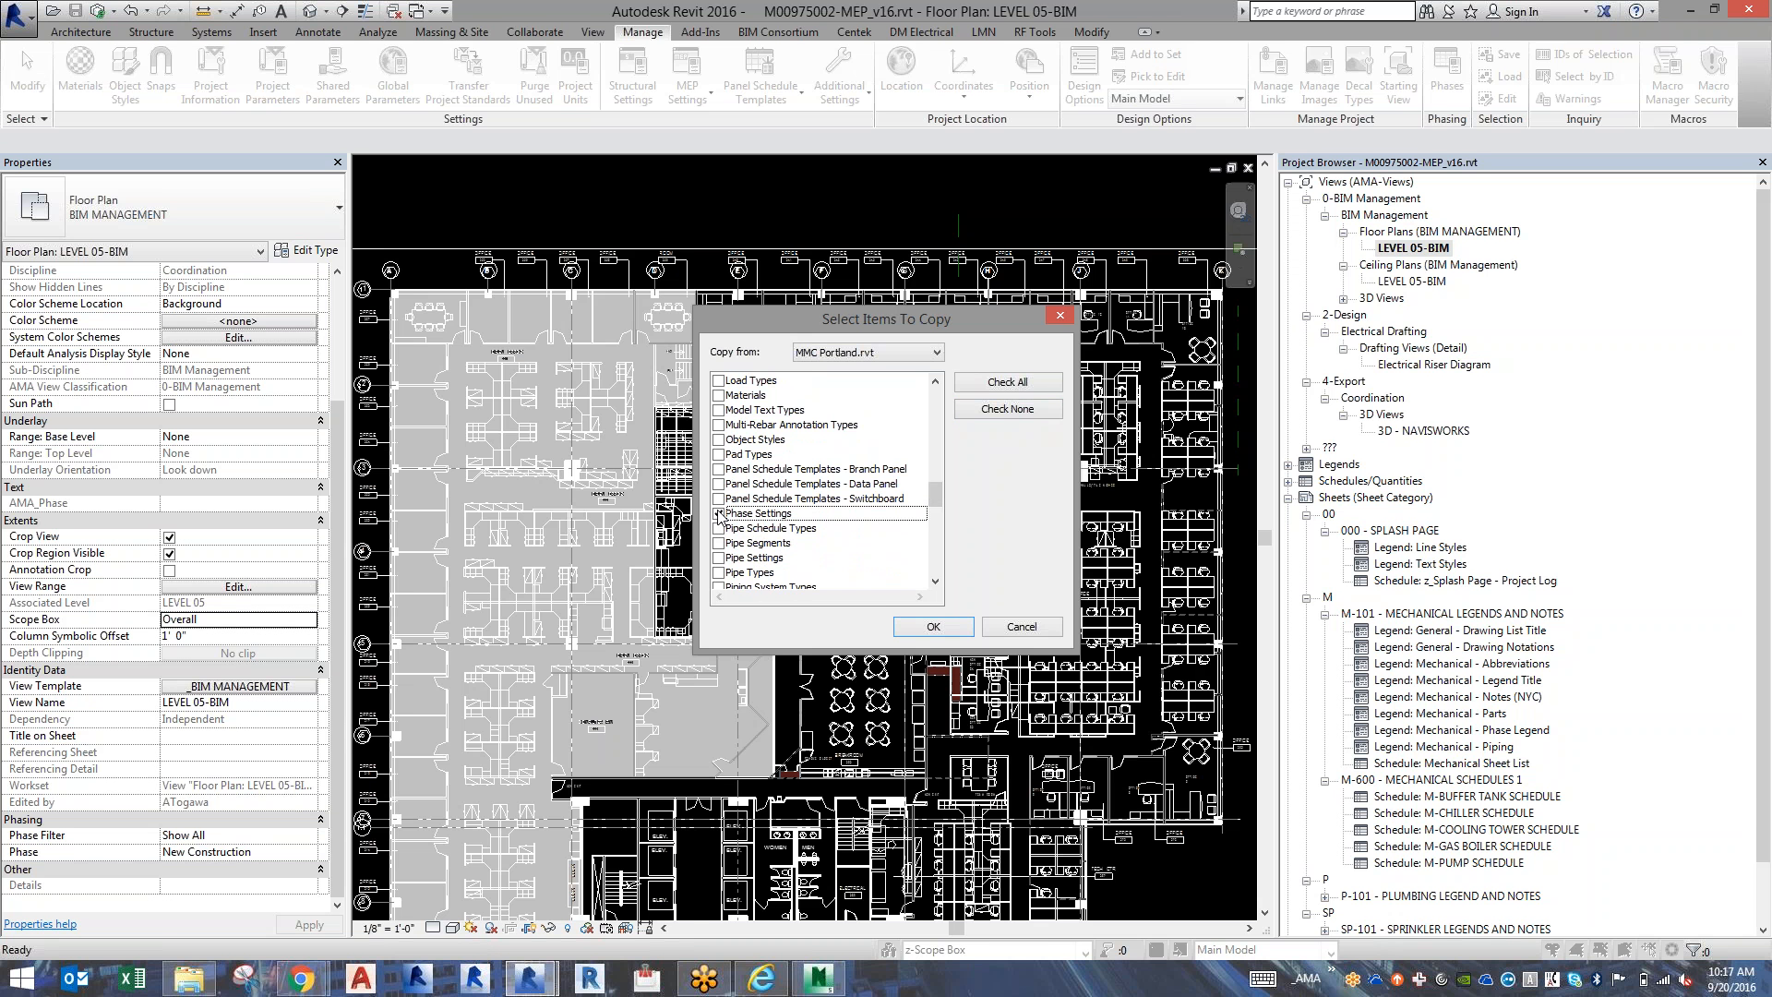
click(933, 627)
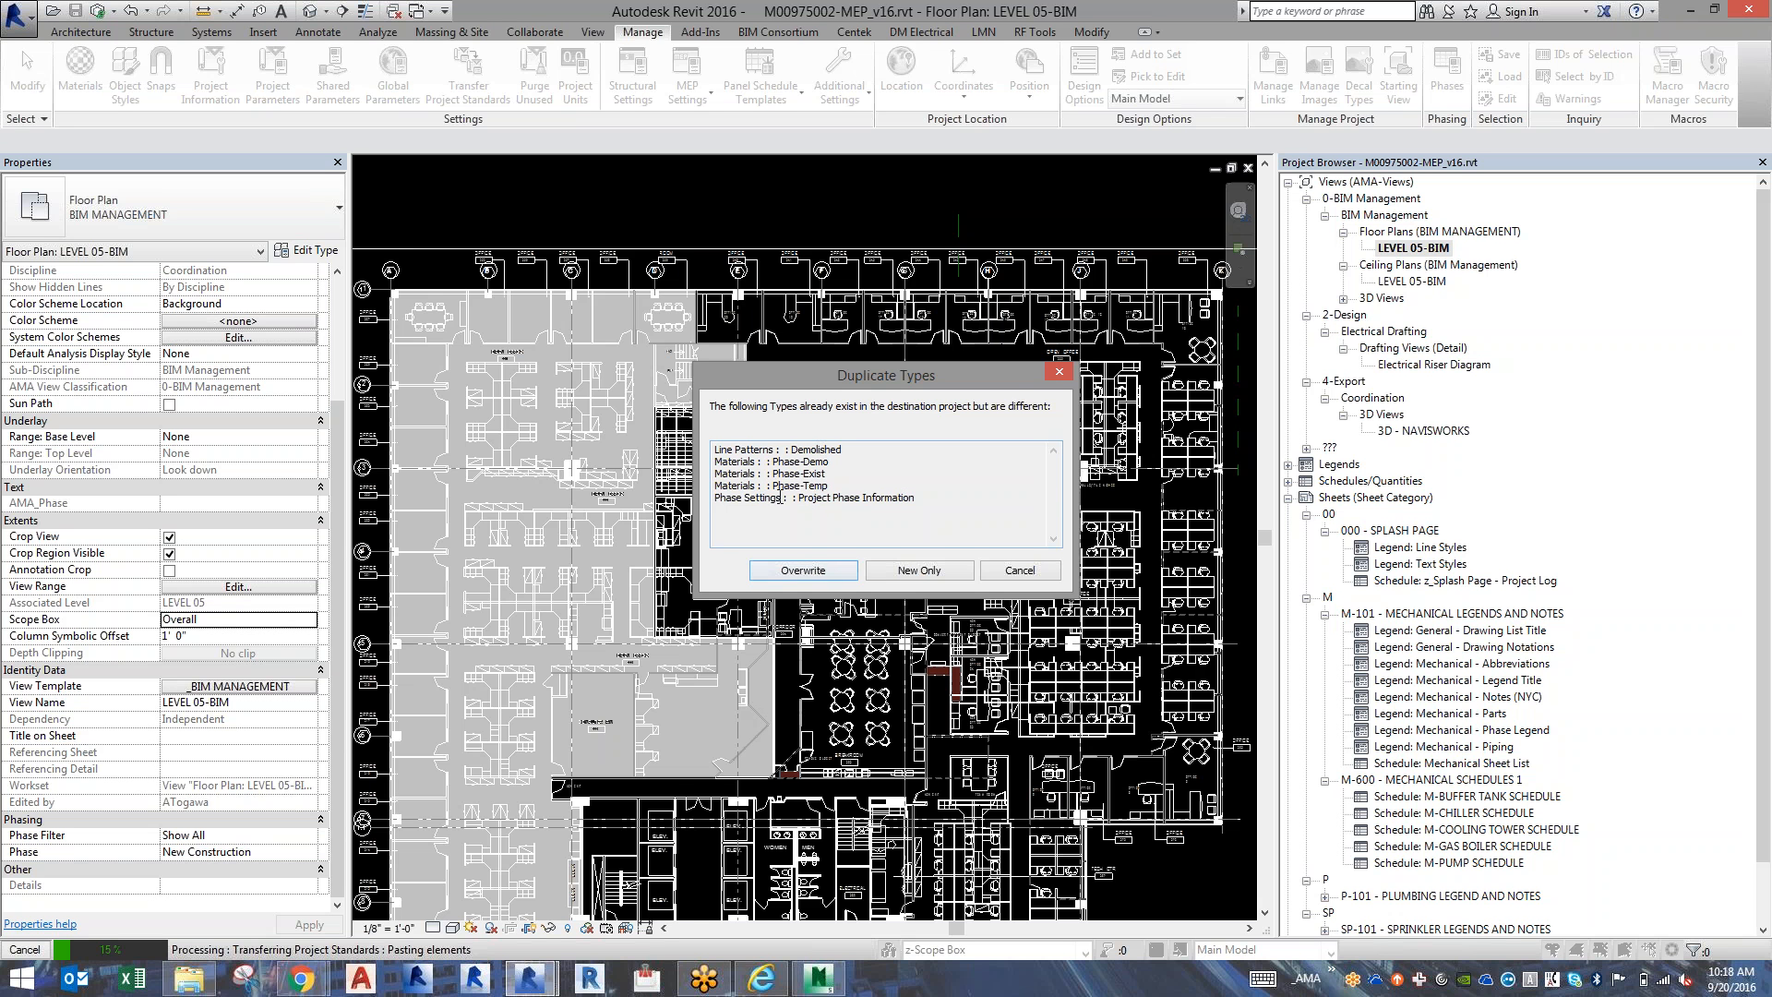
click(805, 572)
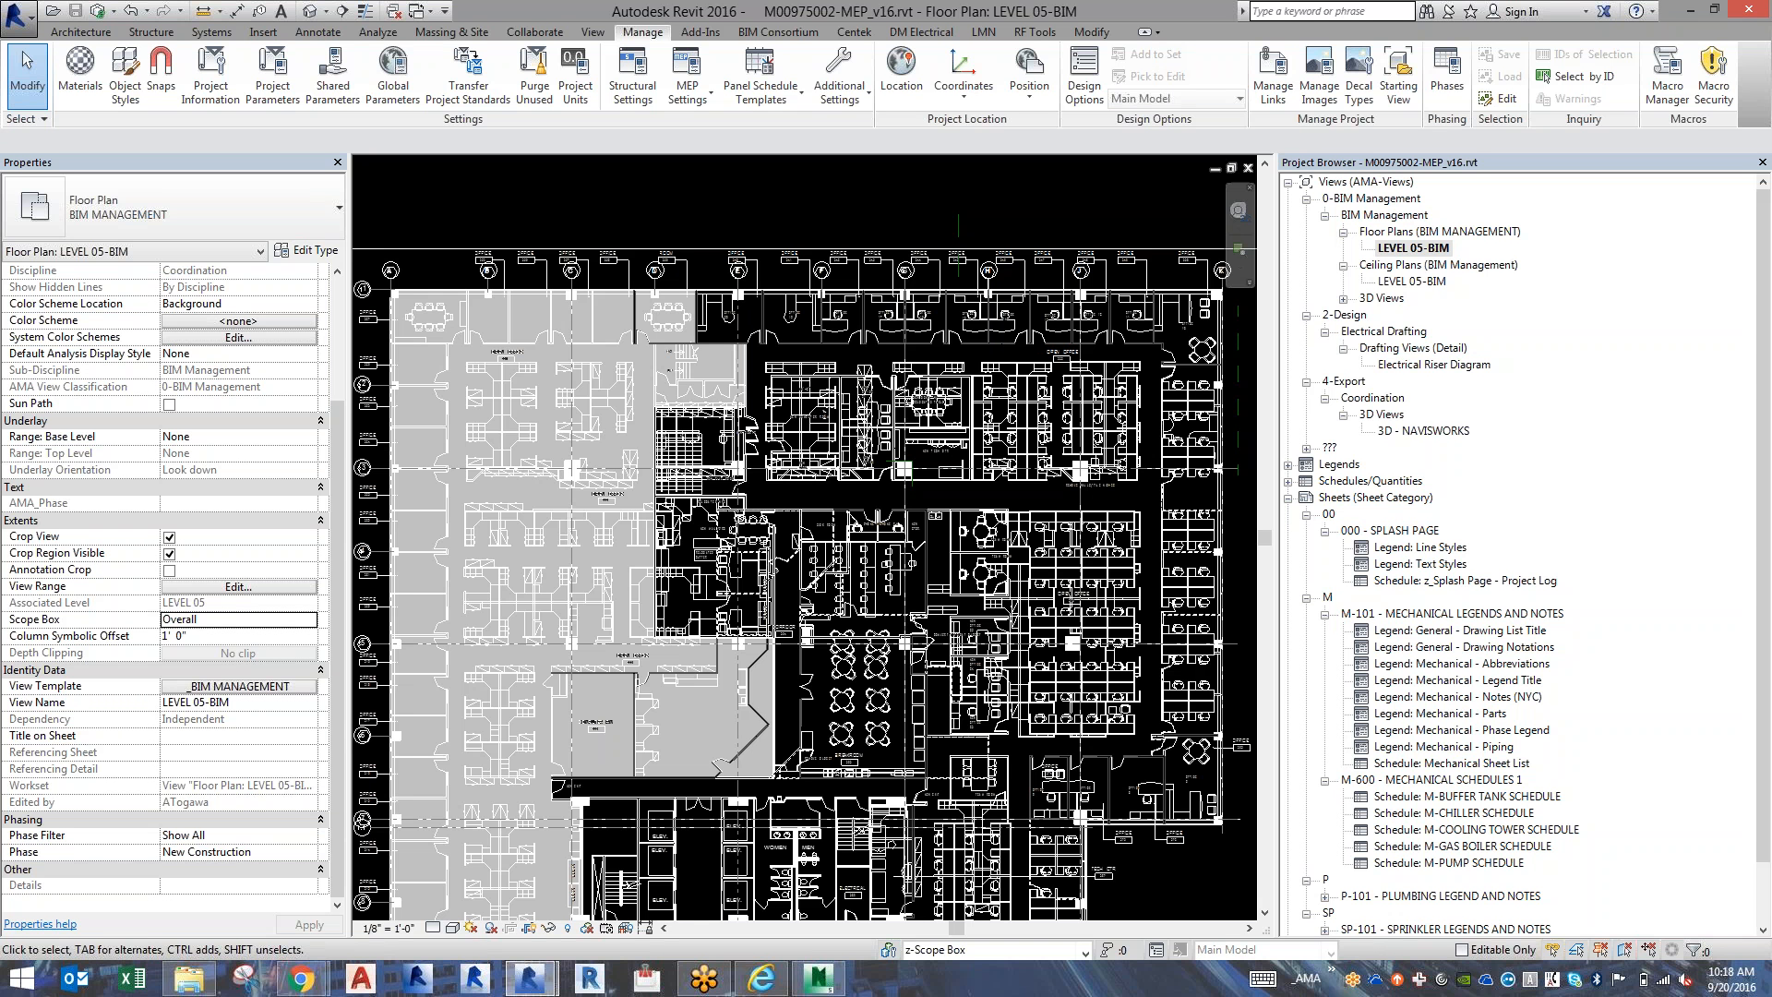
Open the phasing graphic overrides and turn off Halftone for the New phase status.
click(1446, 92)
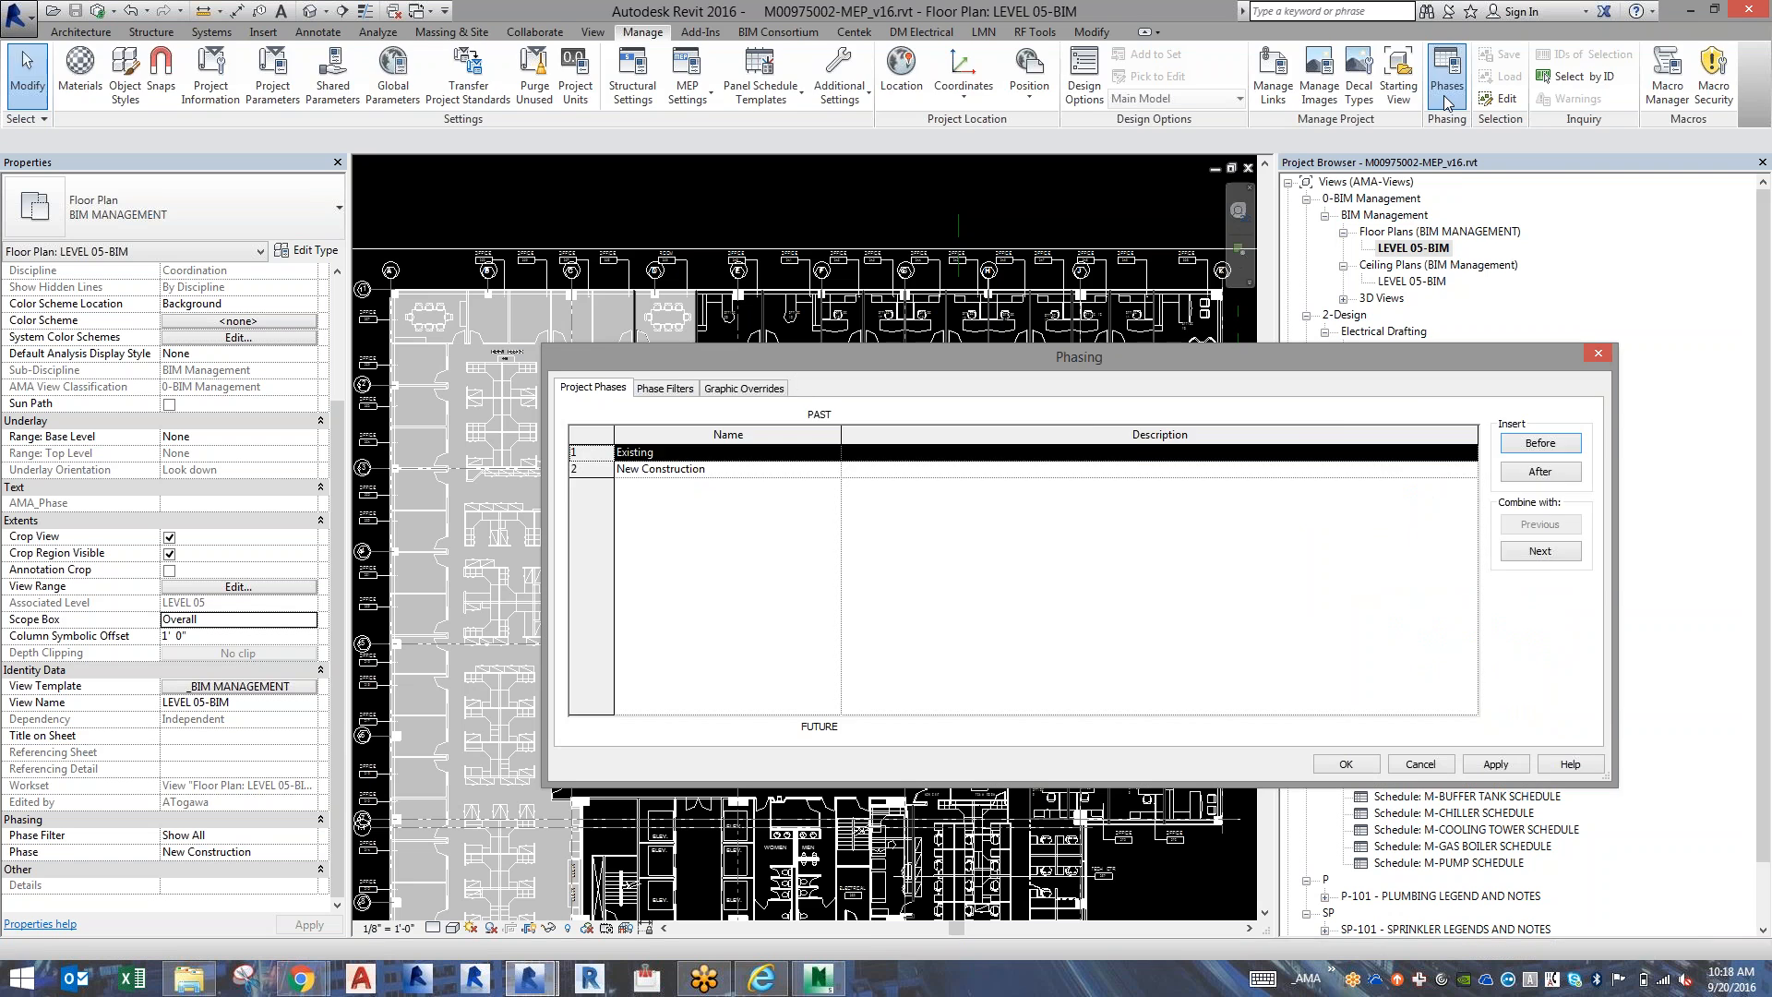
click(743, 388)
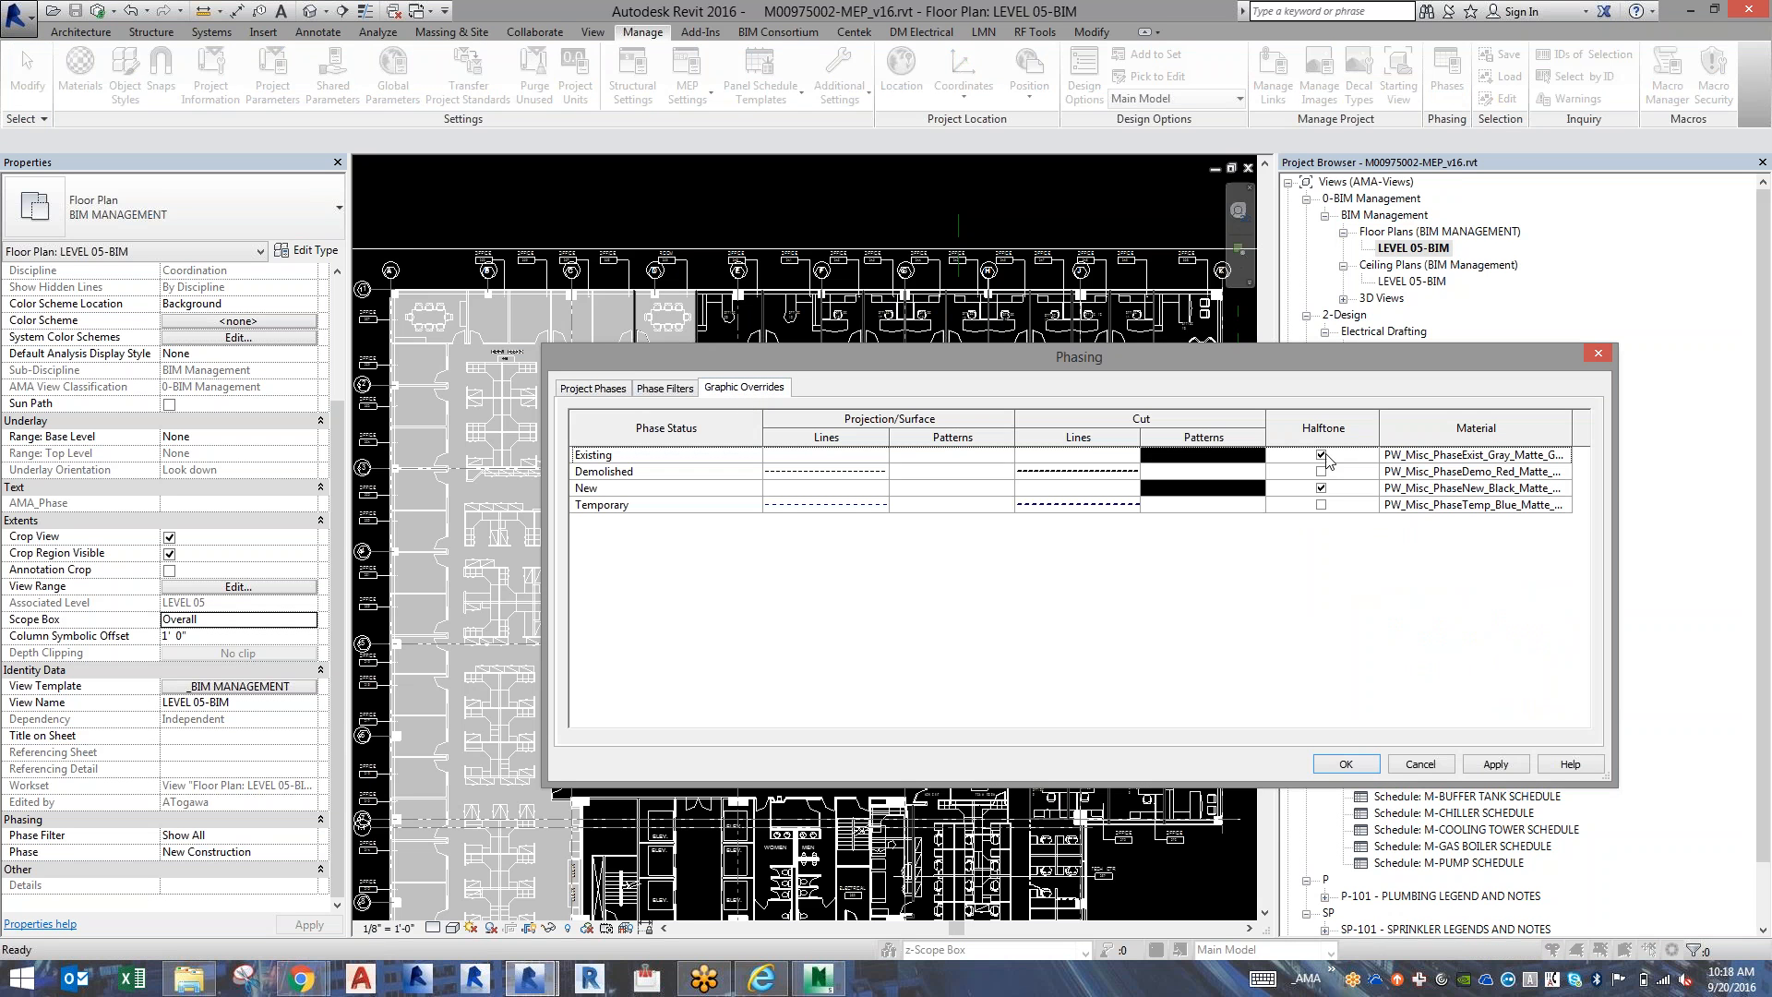
click(1321, 456)
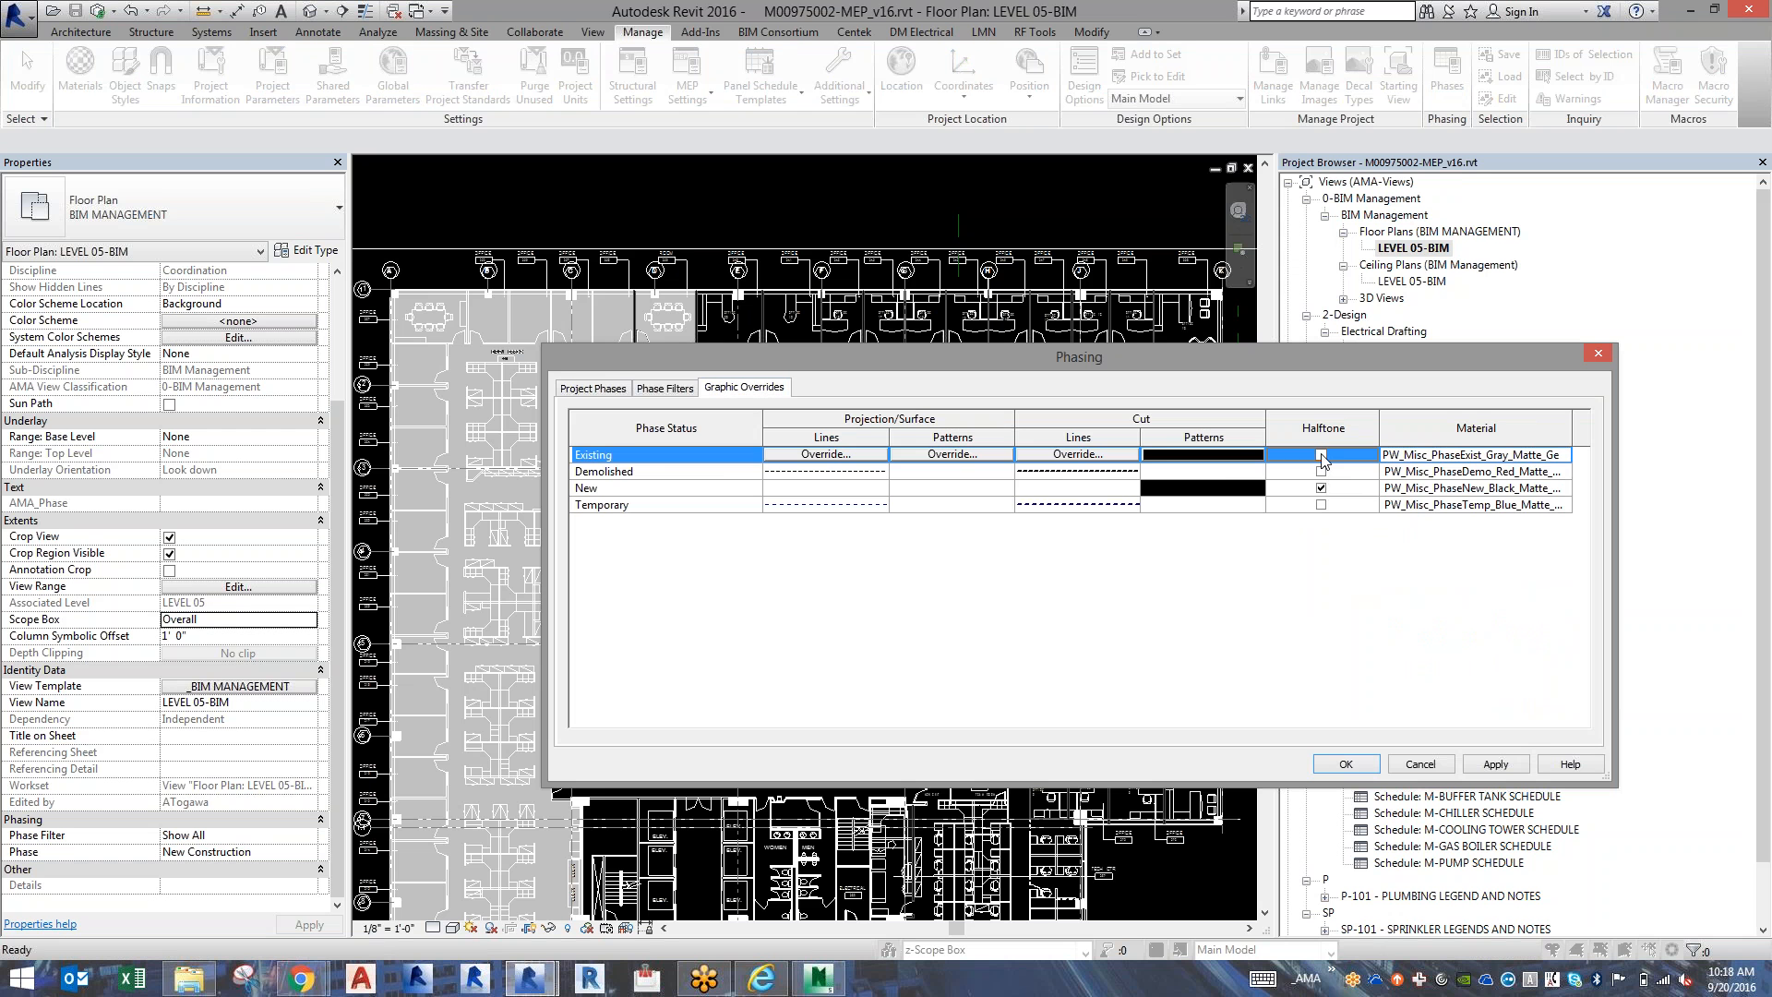
click(1320, 488)
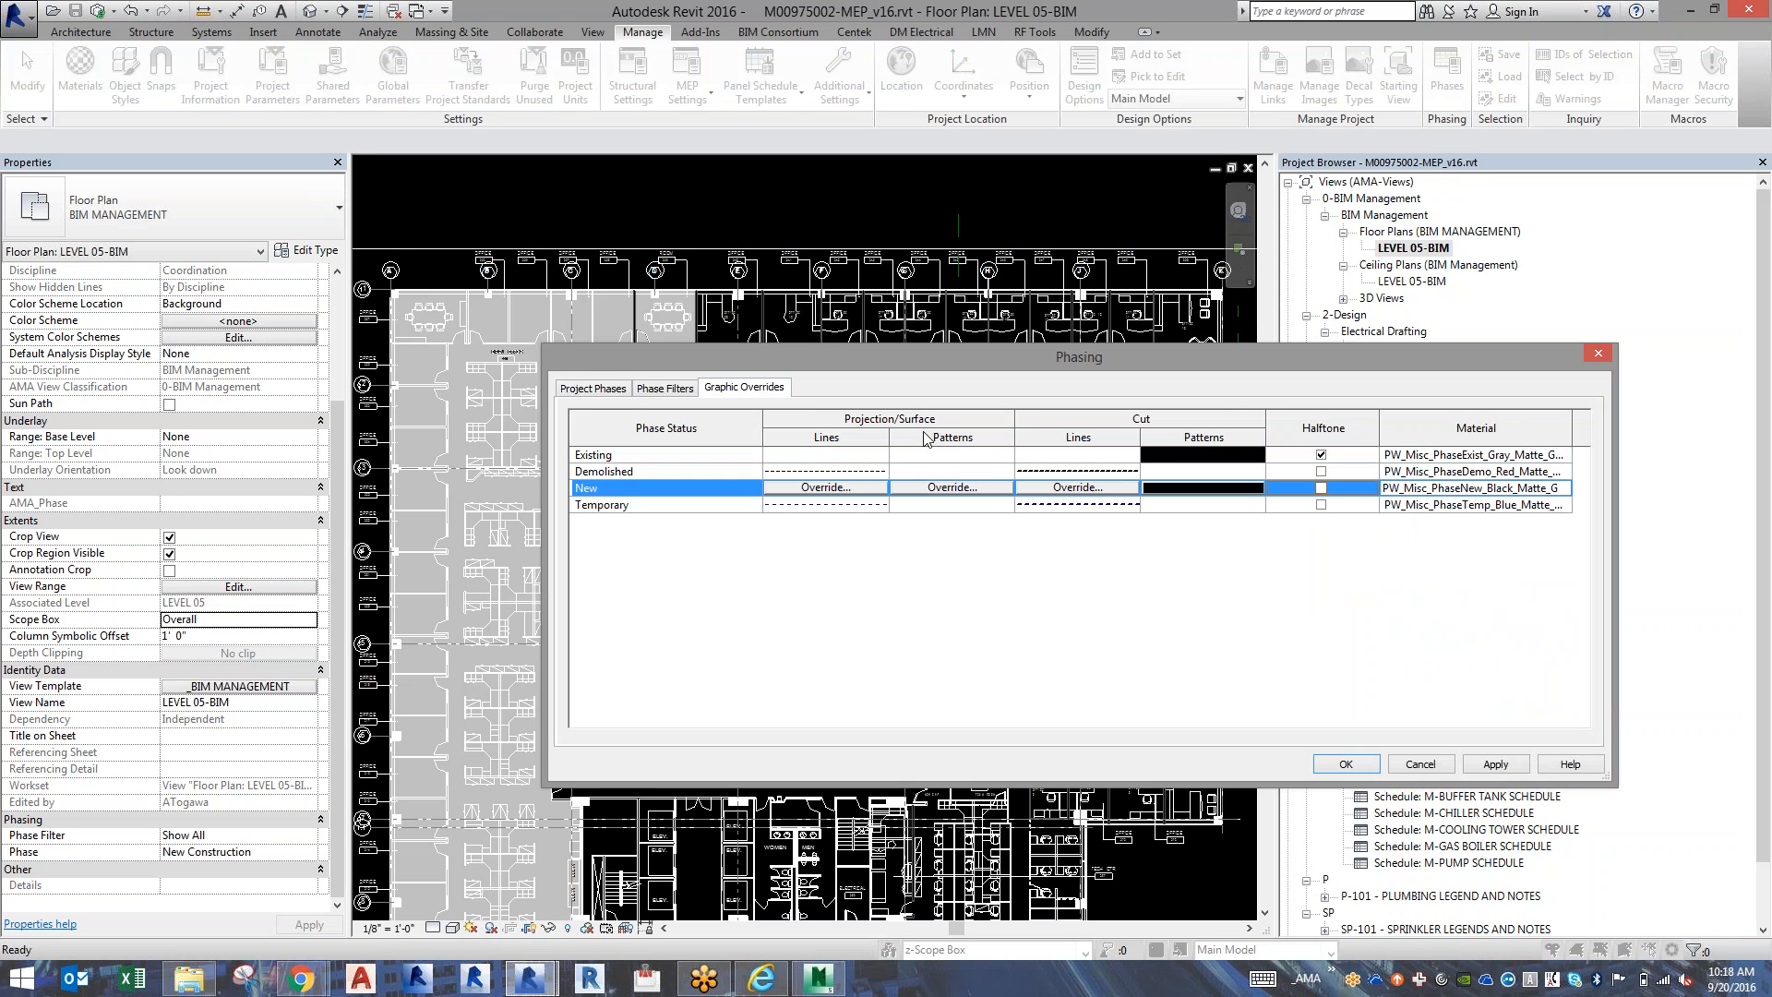
Override the Demolished phase's projection/surface pattern with Solid fill in RGB 255-128-128, turn on its Halftone, and accept the phasing settings.
click(967, 472)
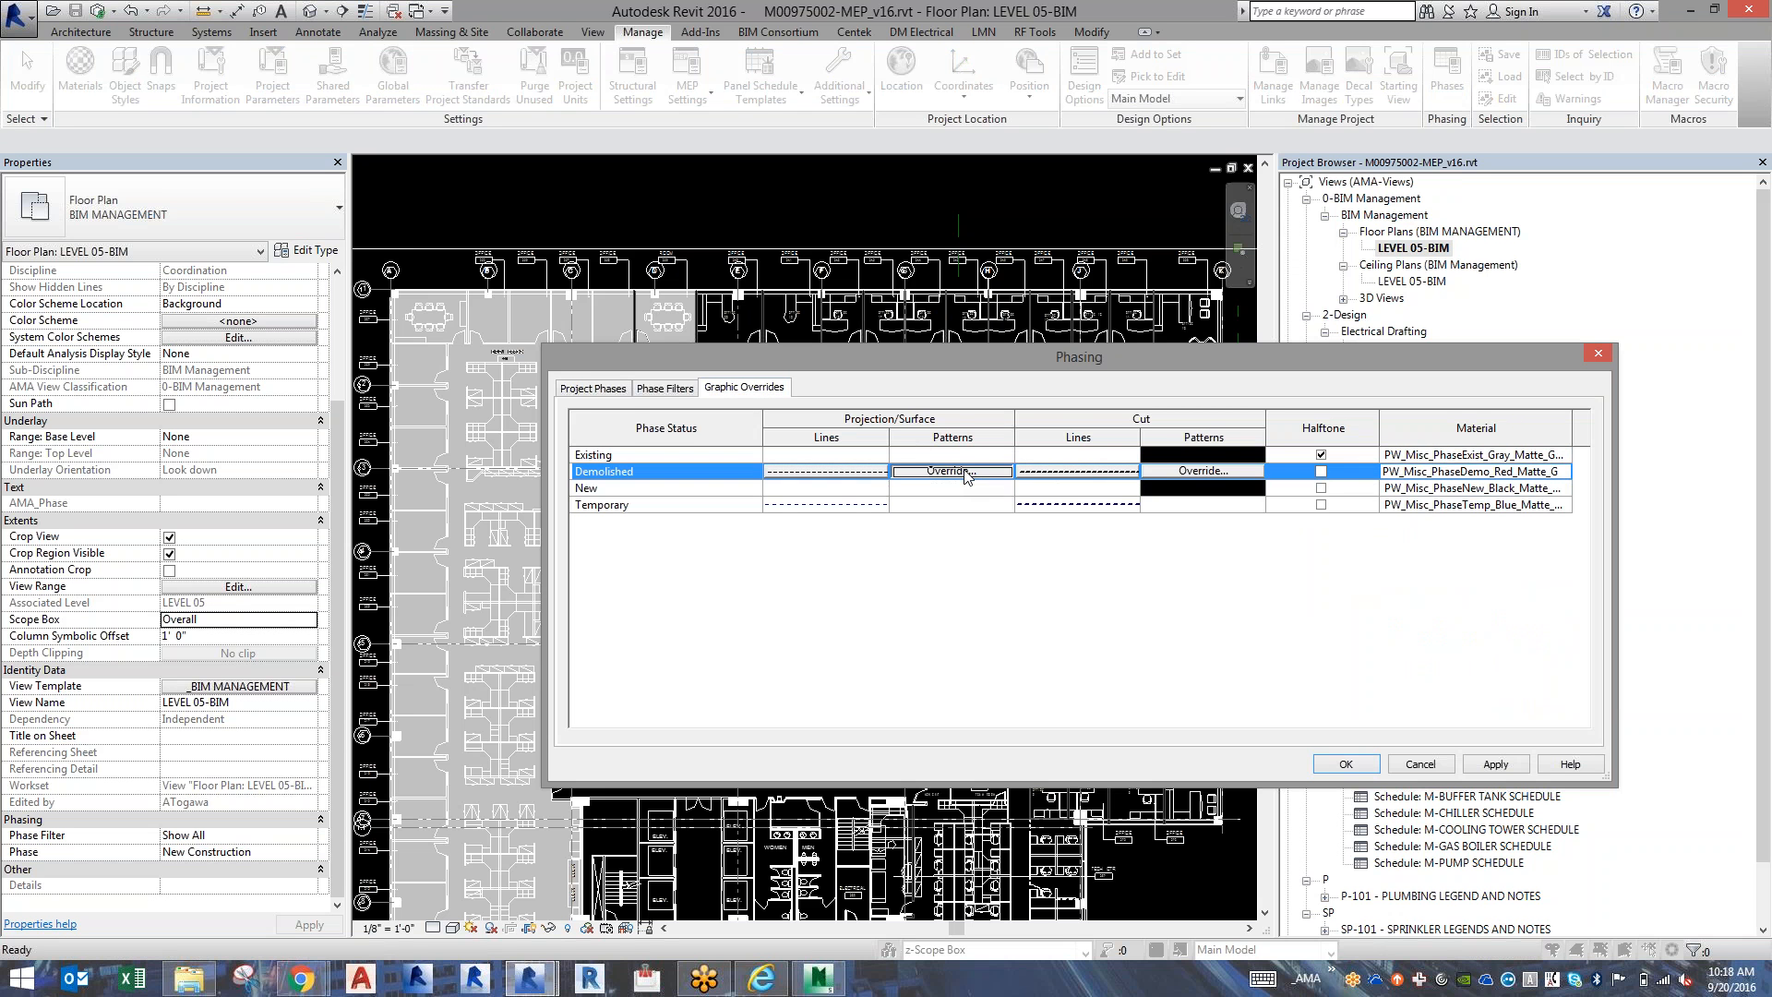
click(966, 473)
click(710, 581)
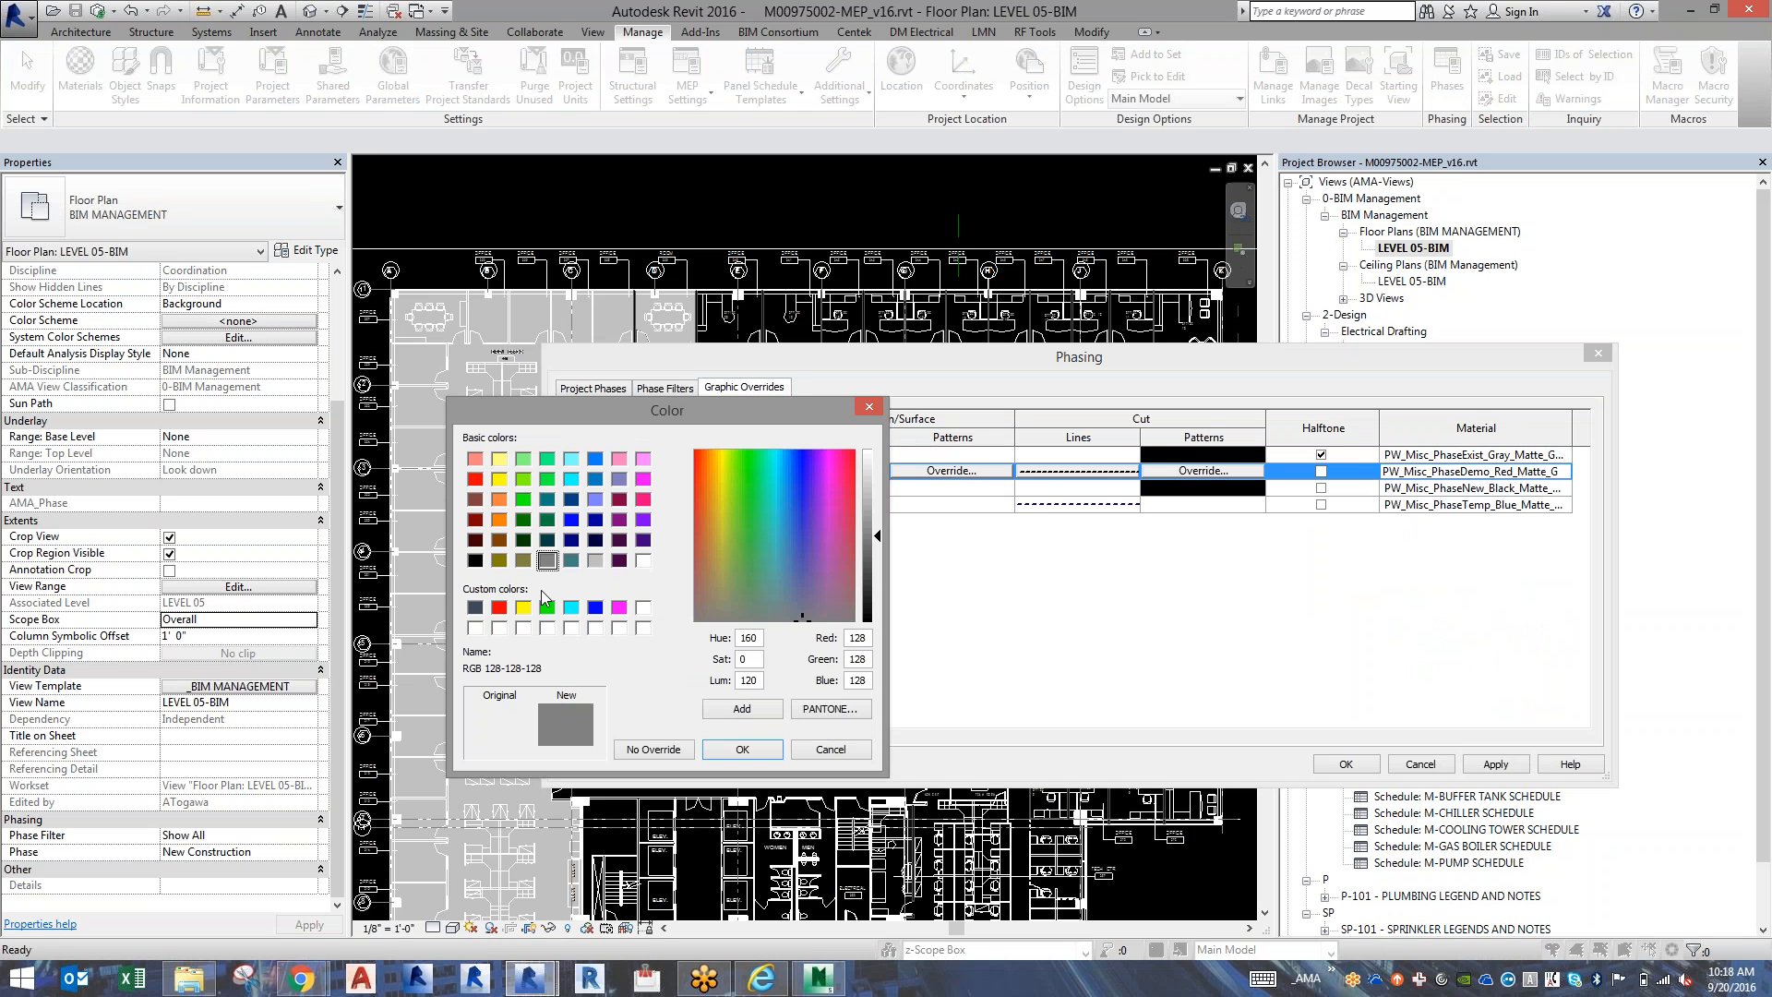
click(474, 459)
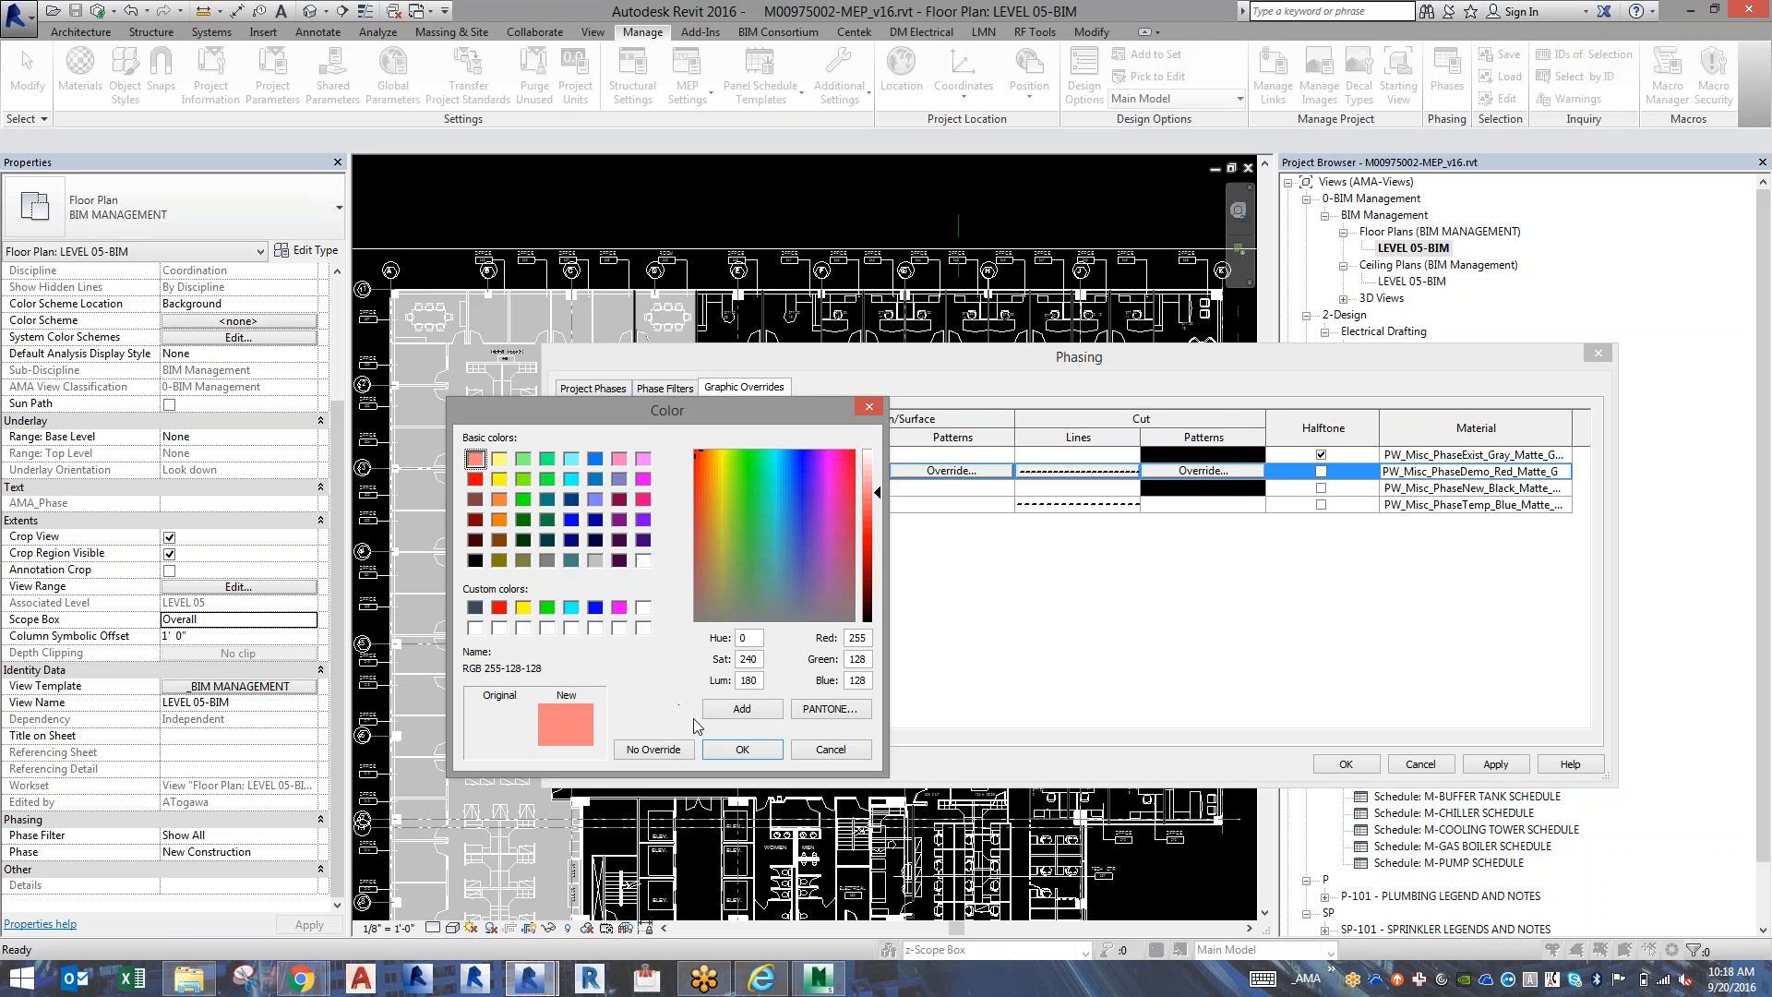
click(723, 749)
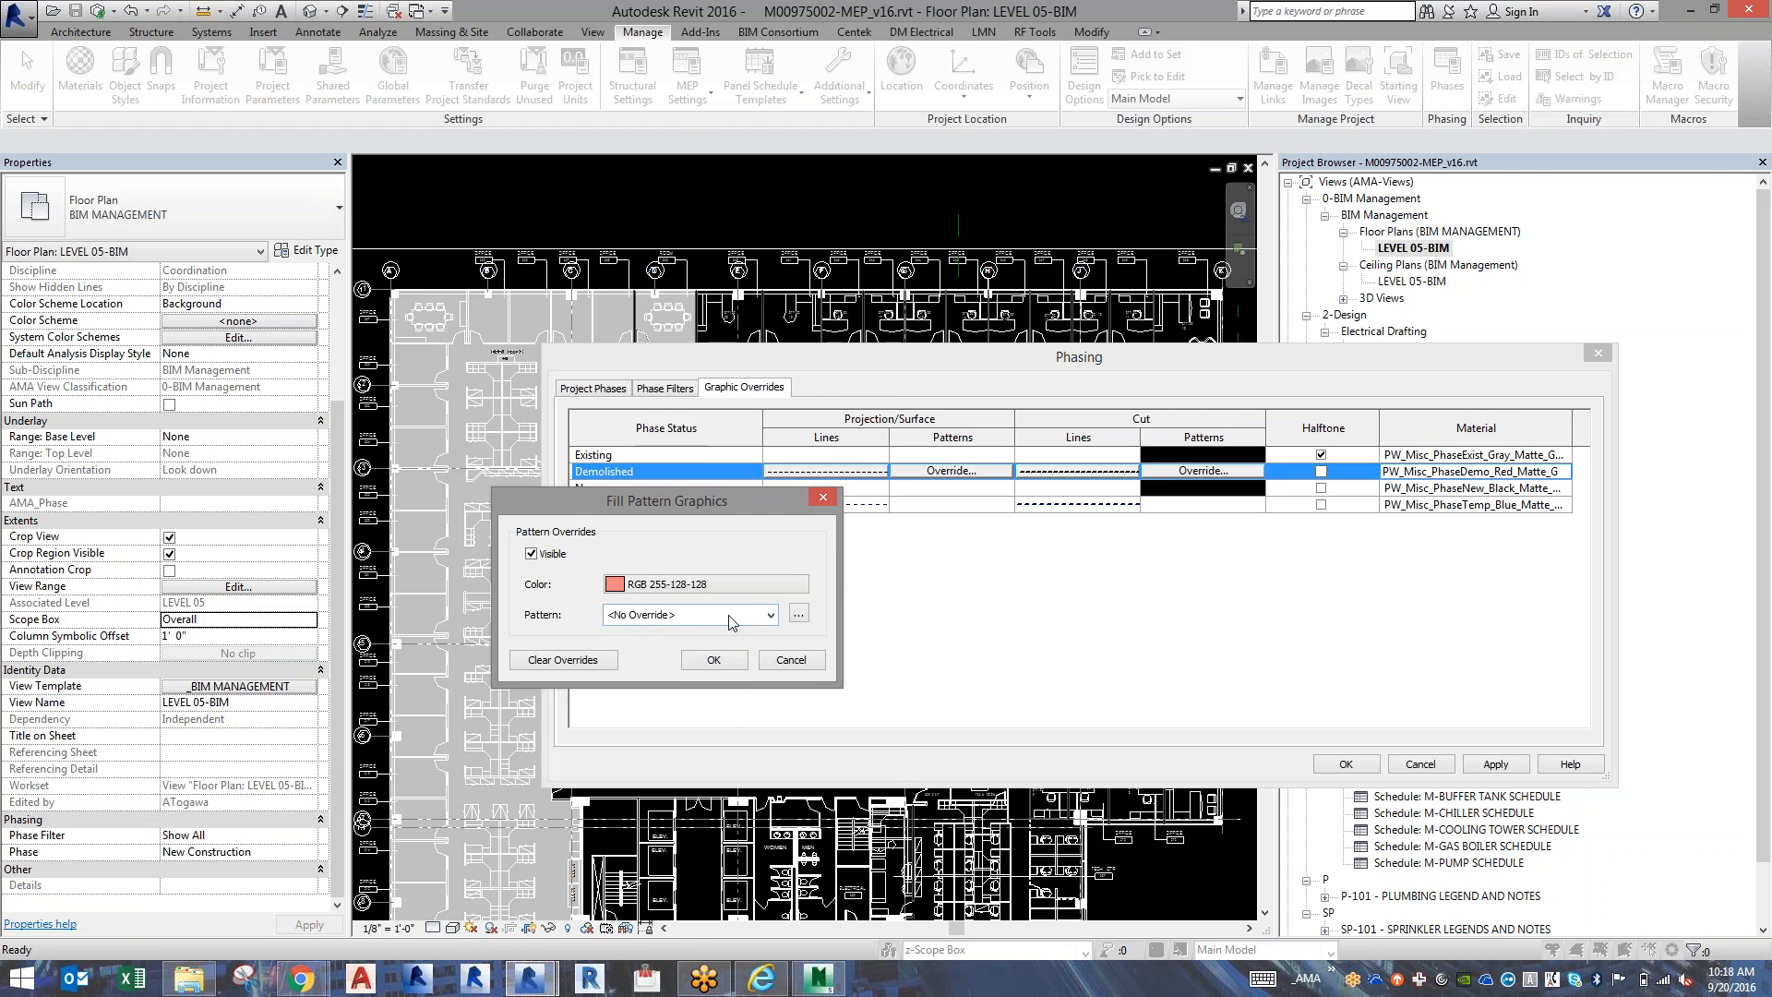
click(727, 615)
click(708, 582)
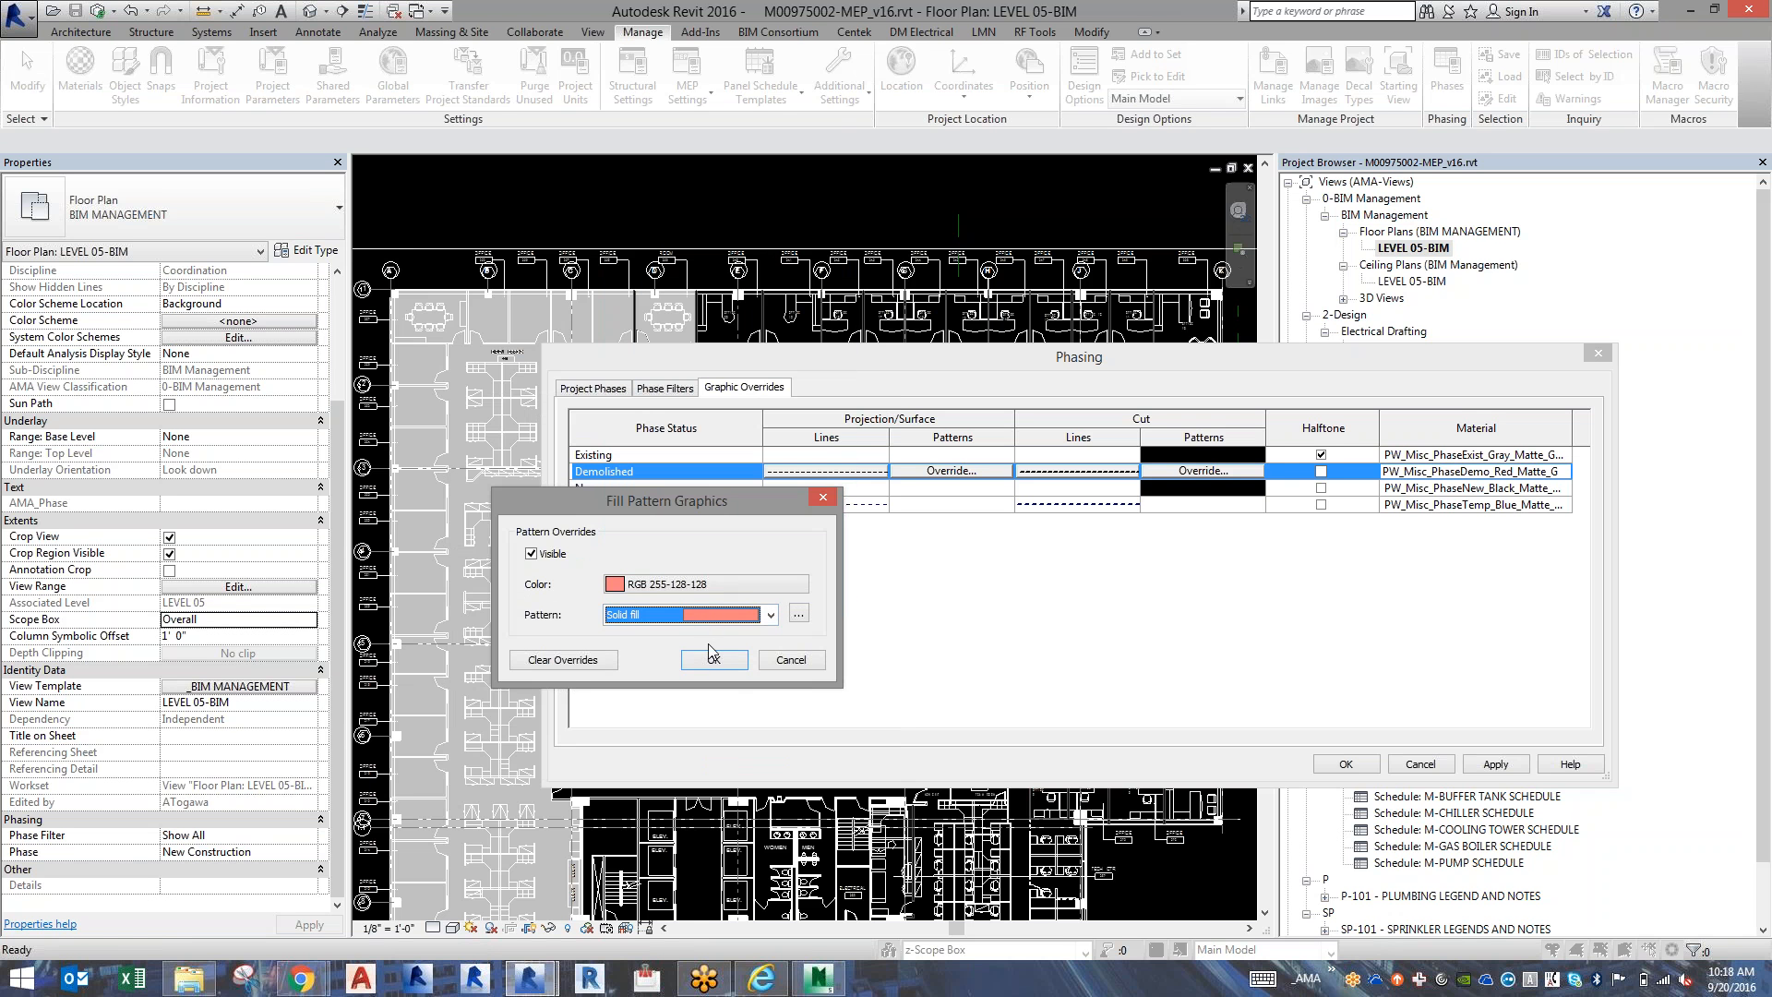
click(713, 659)
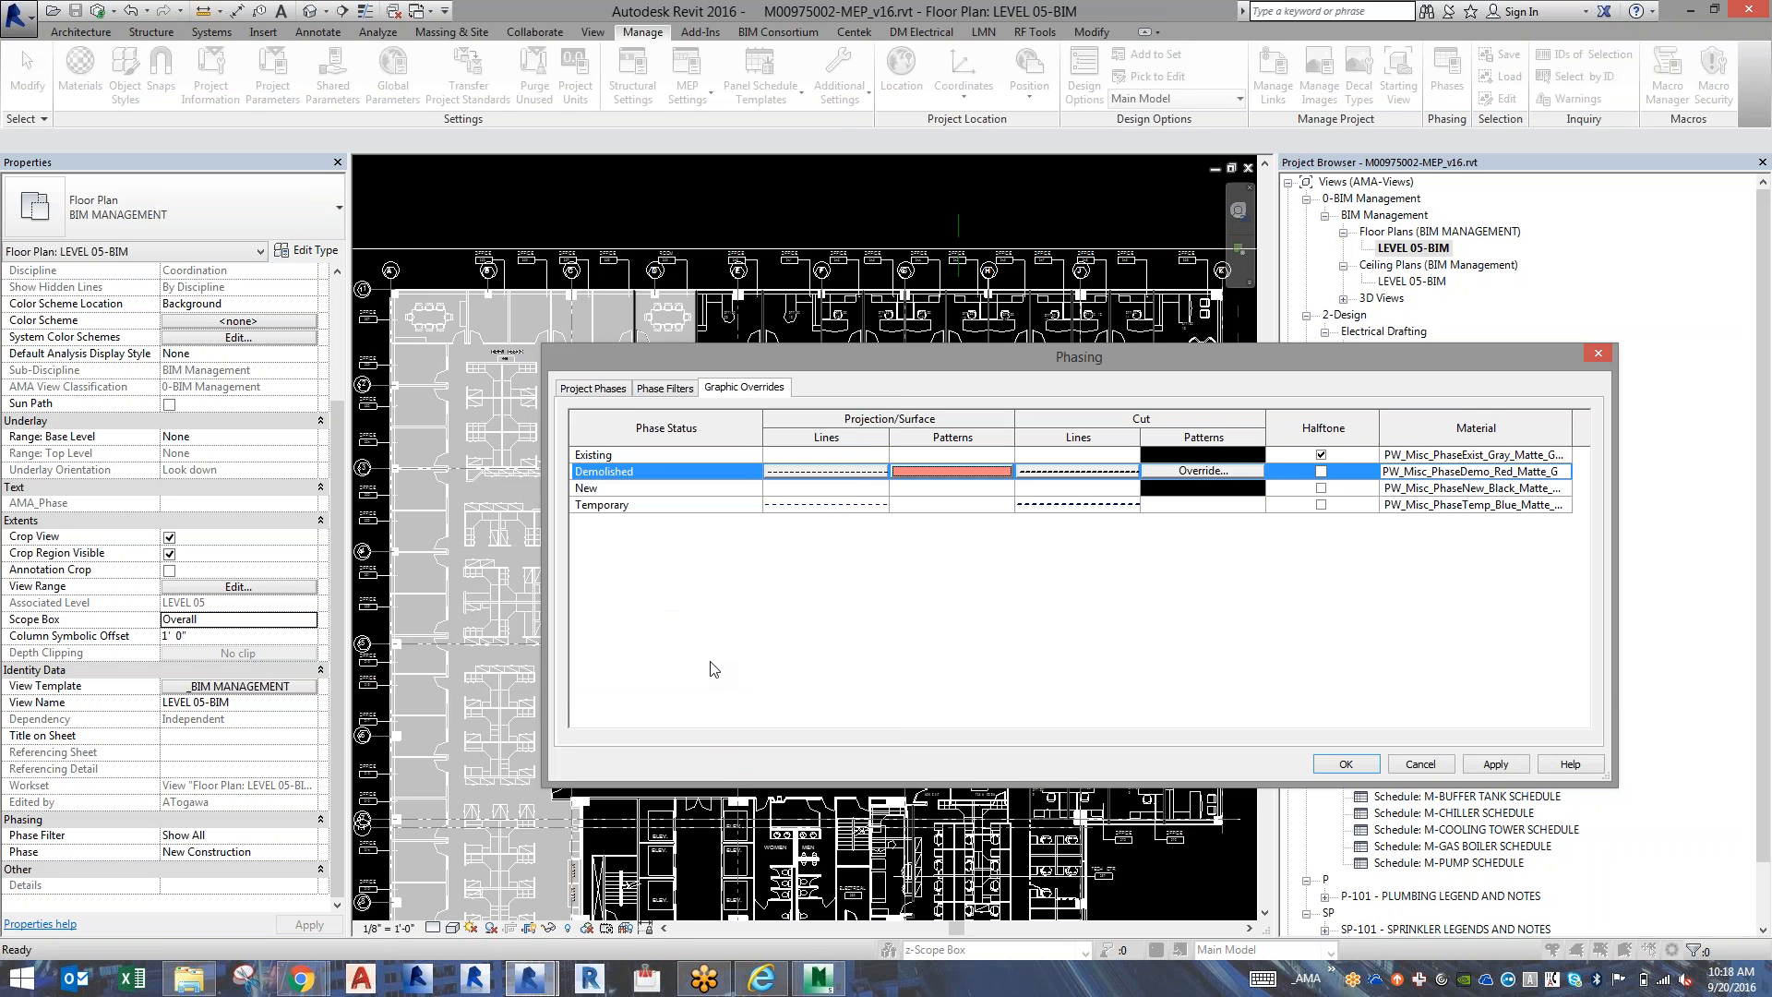
click(1320, 471)
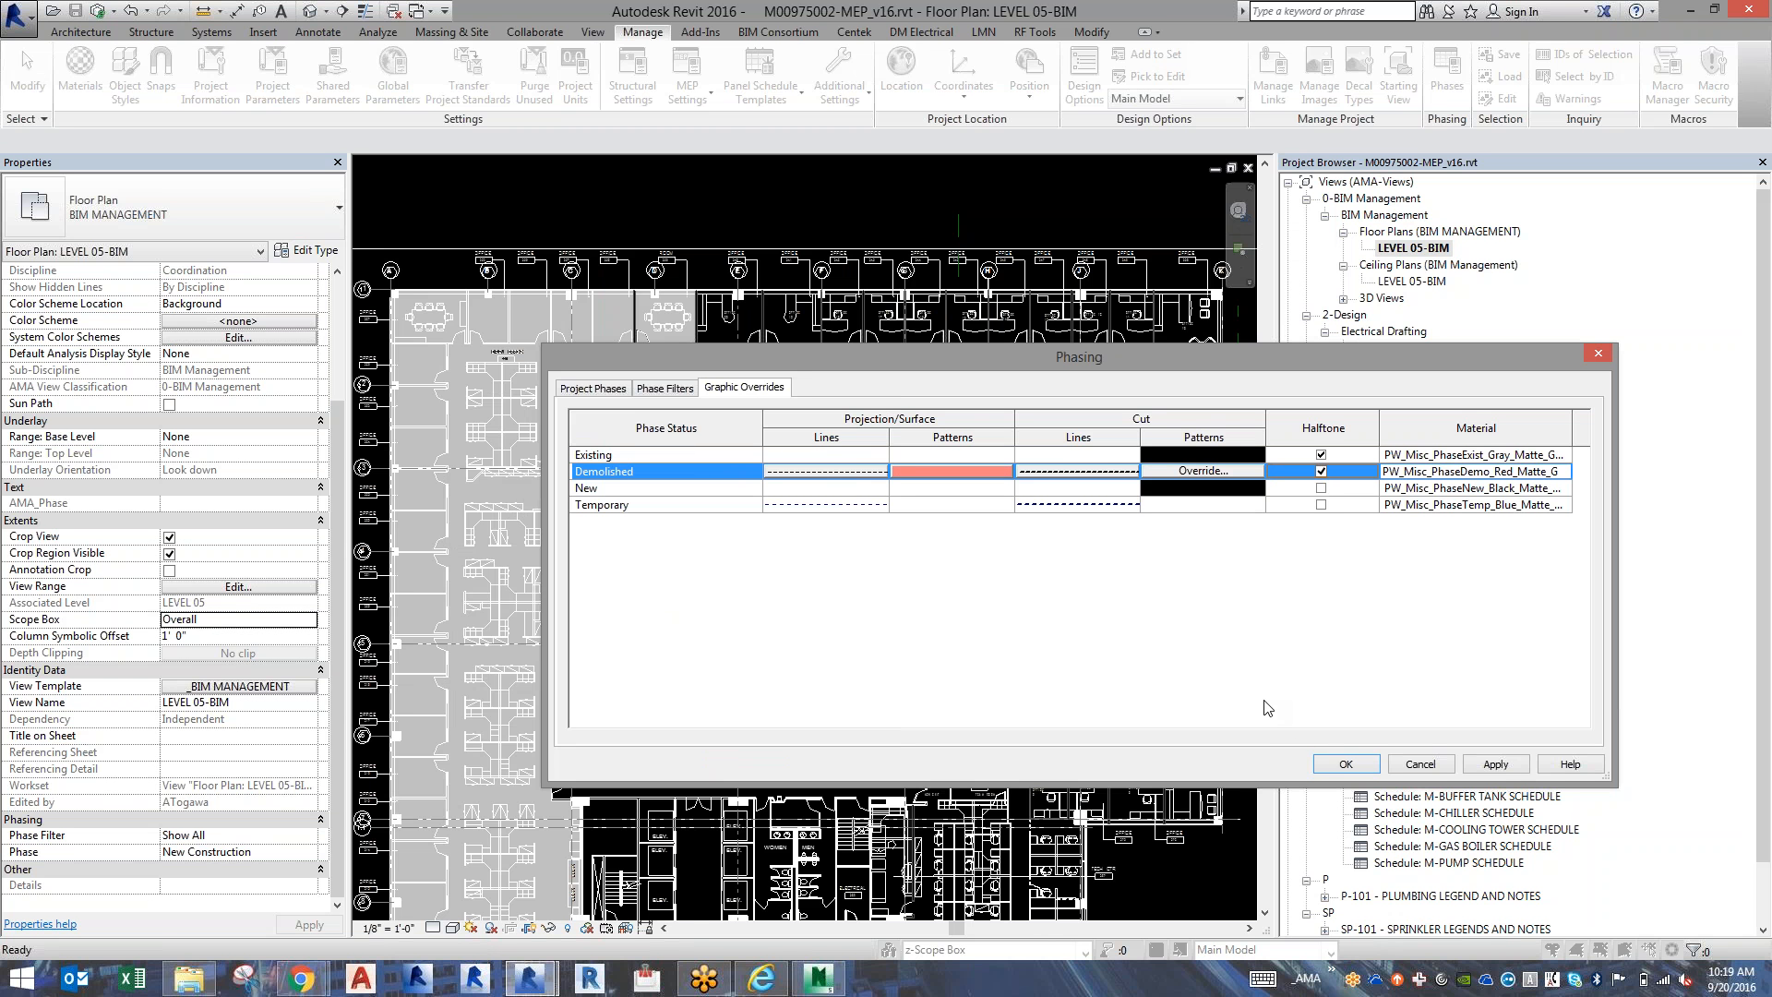
click(1329, 766)
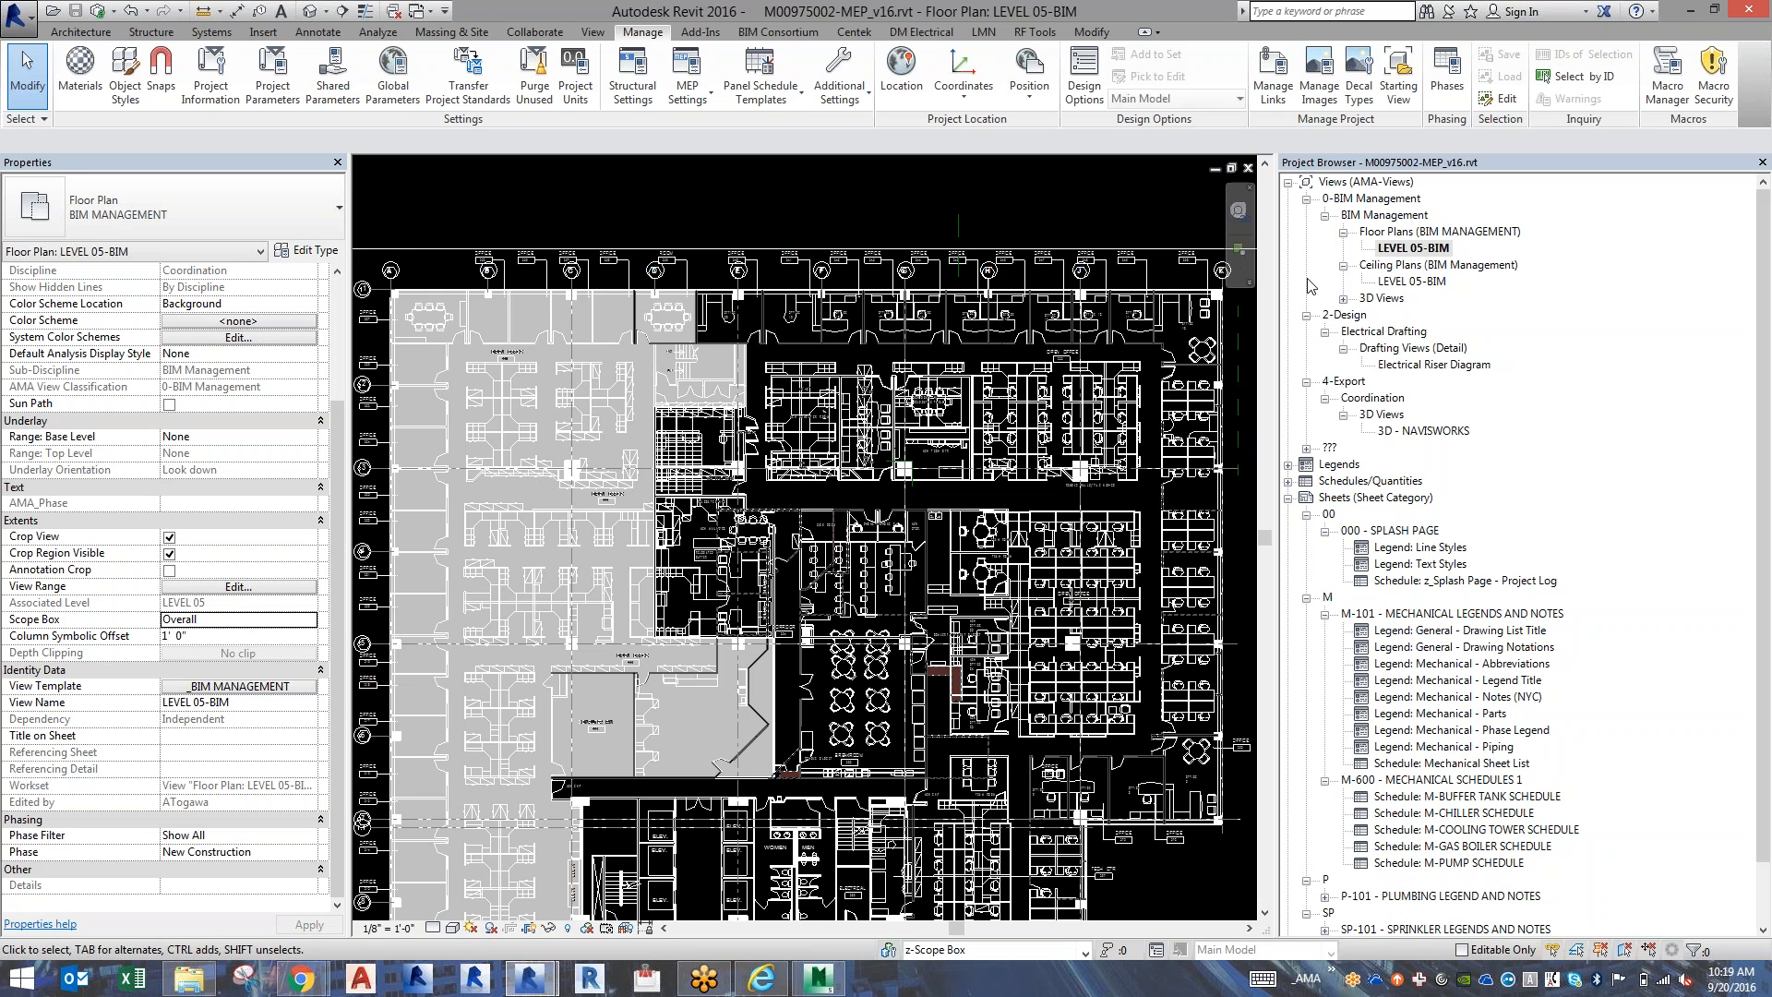
Duplicate the LEVEL 05-BIM floor plan with detailing.
right_click(1409, 249)
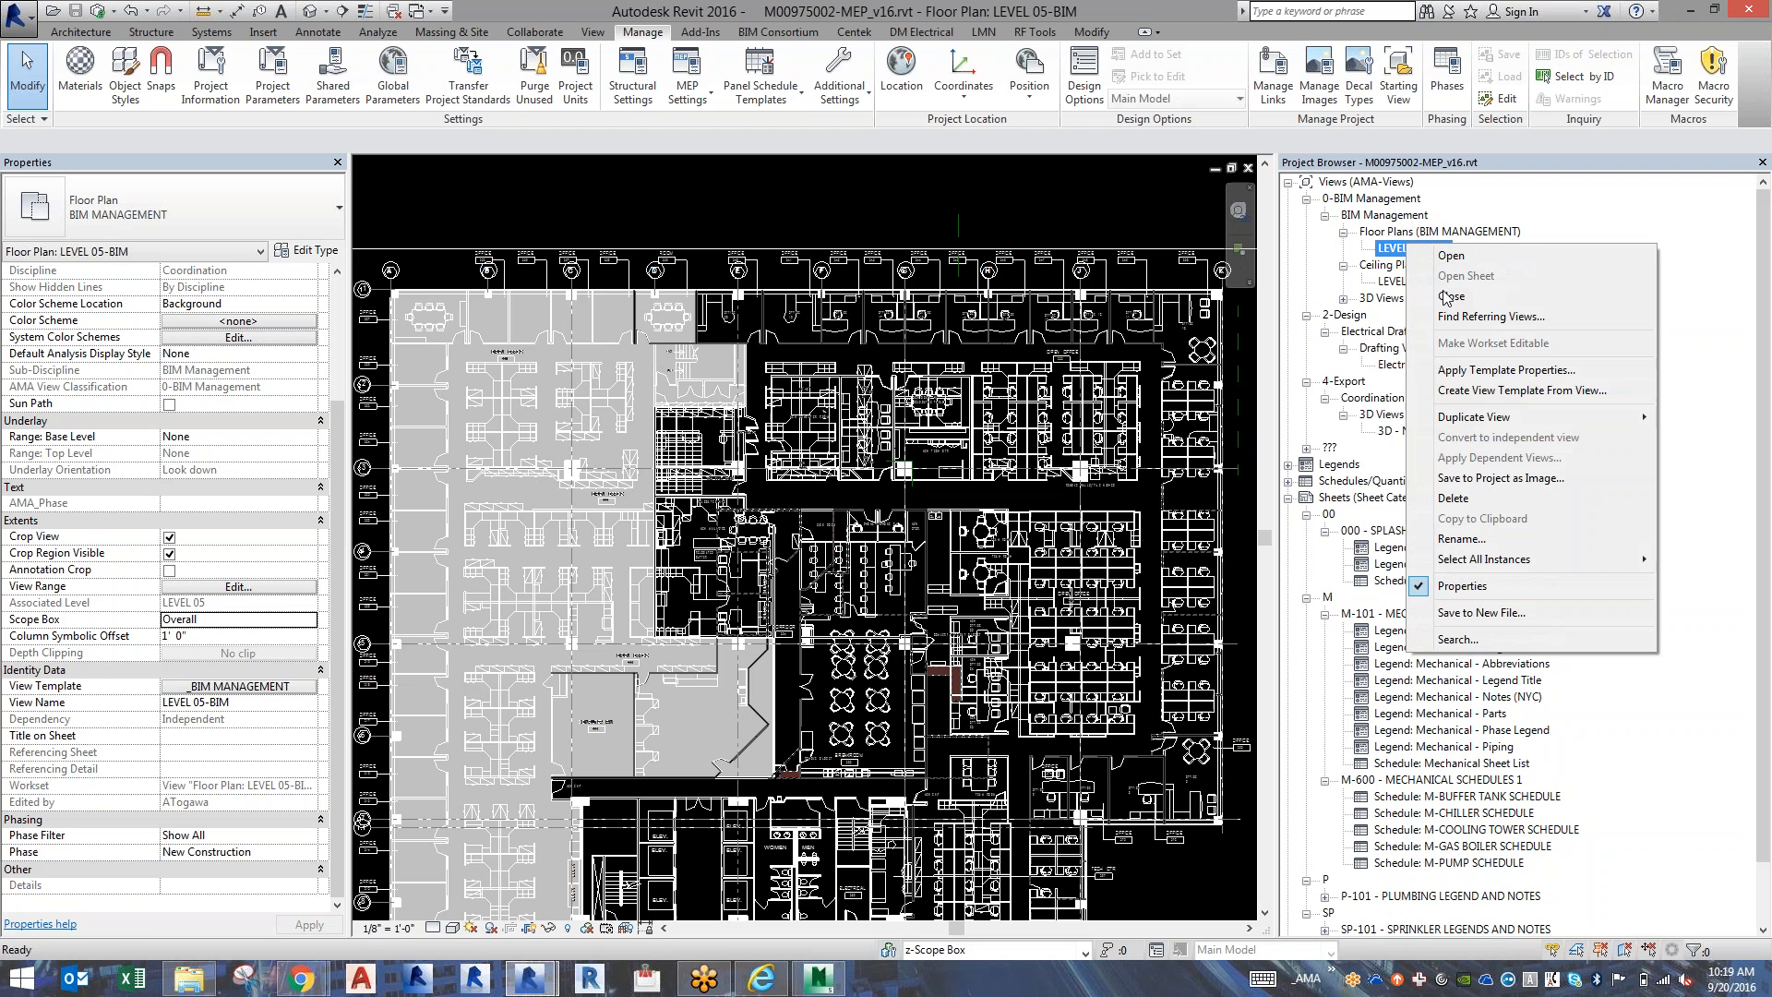
mouse_move(1445, 427)
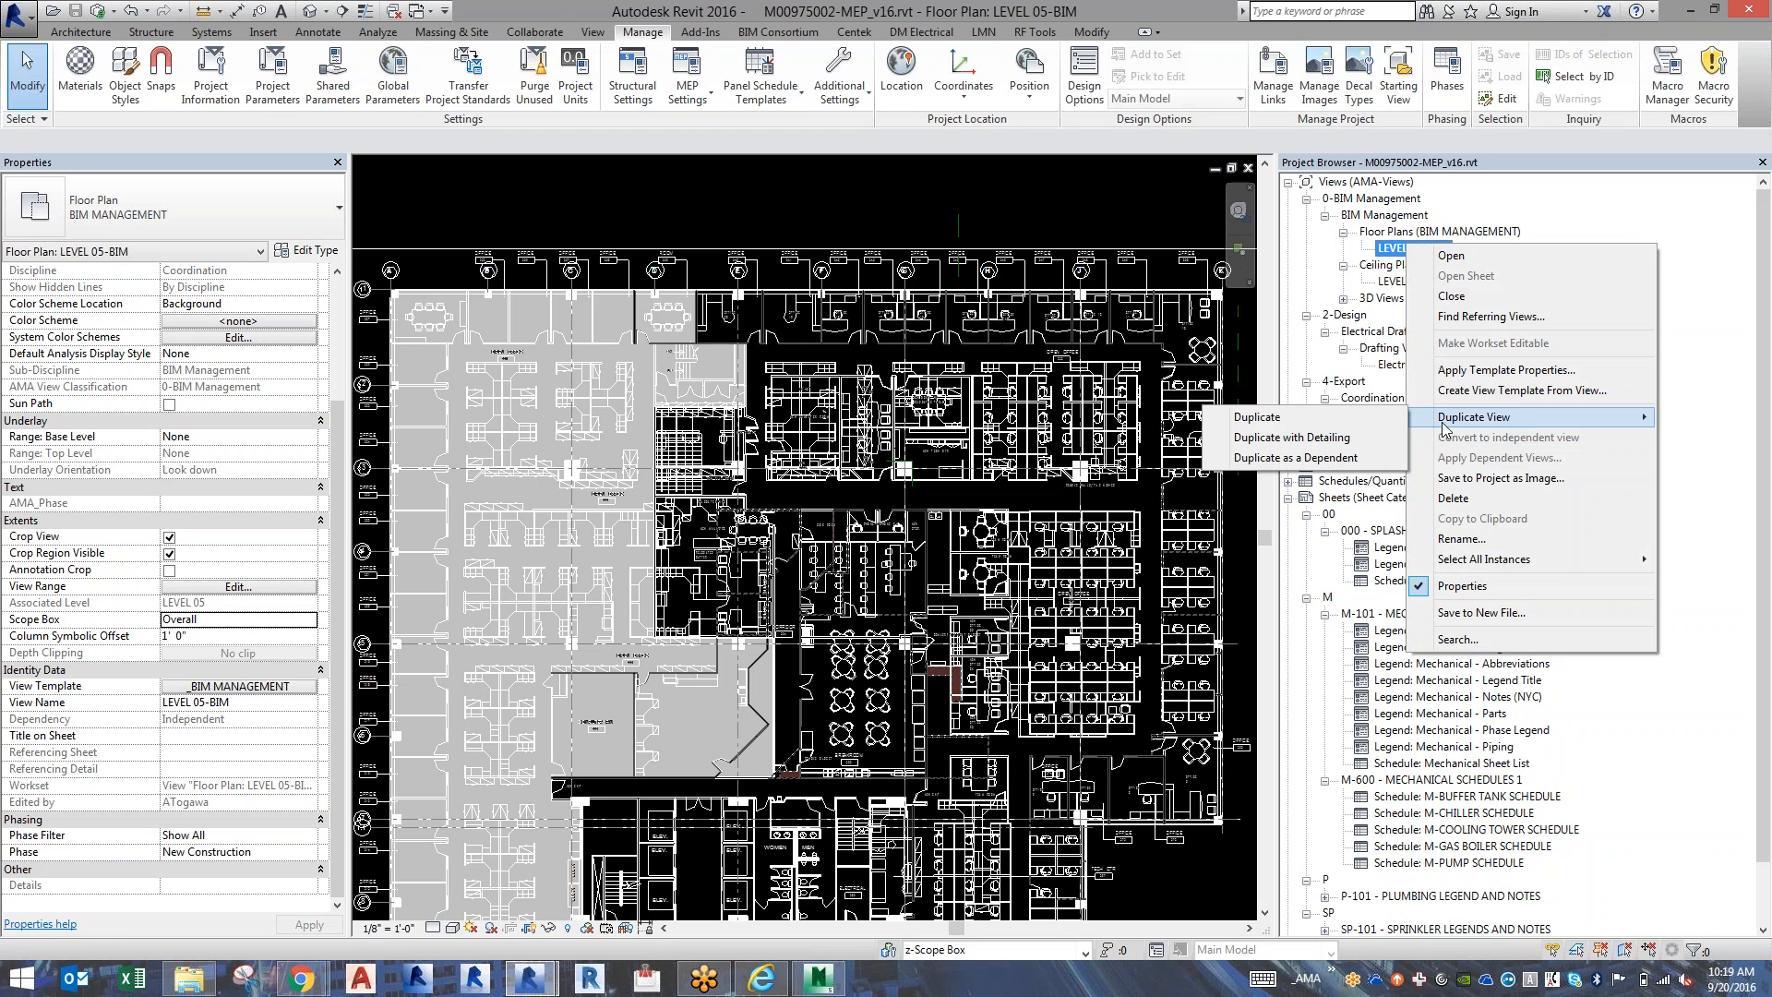
click(1383, 439)
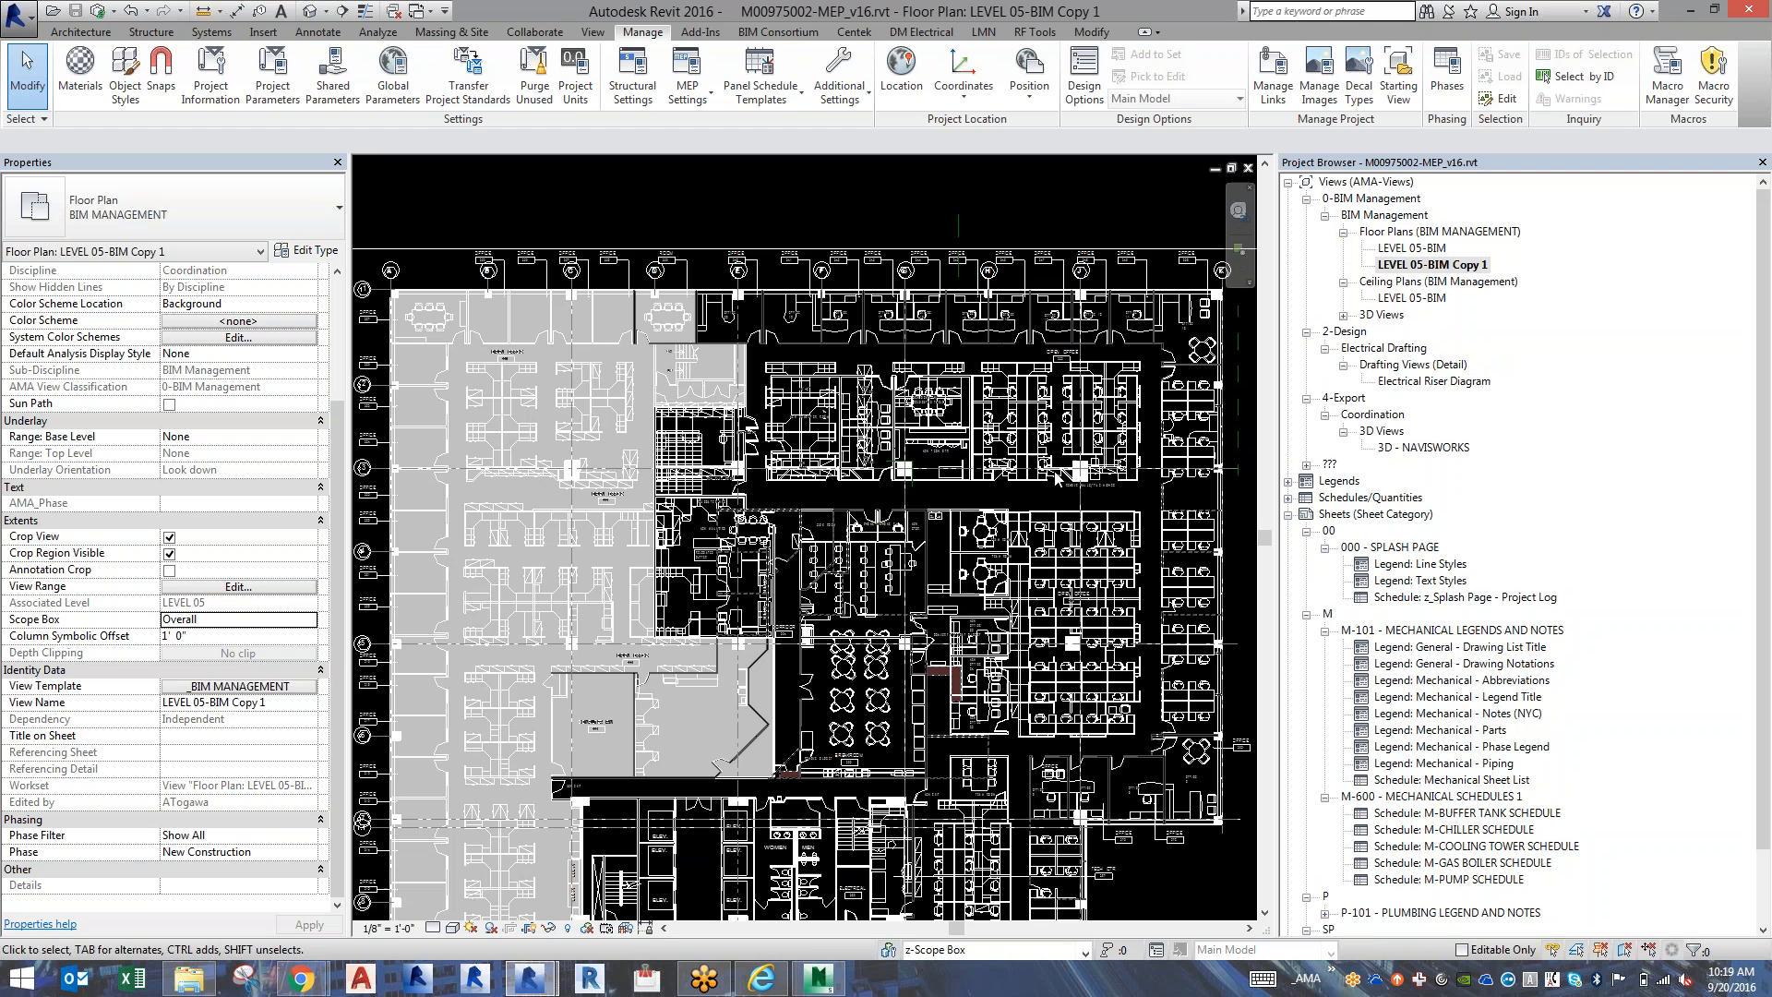
Tag all untagged rooms in the duplicated floor plan with AMA - Room Tag, including elements from linked files, and inspect the tags around the breakroom.
key(t)
key(g)
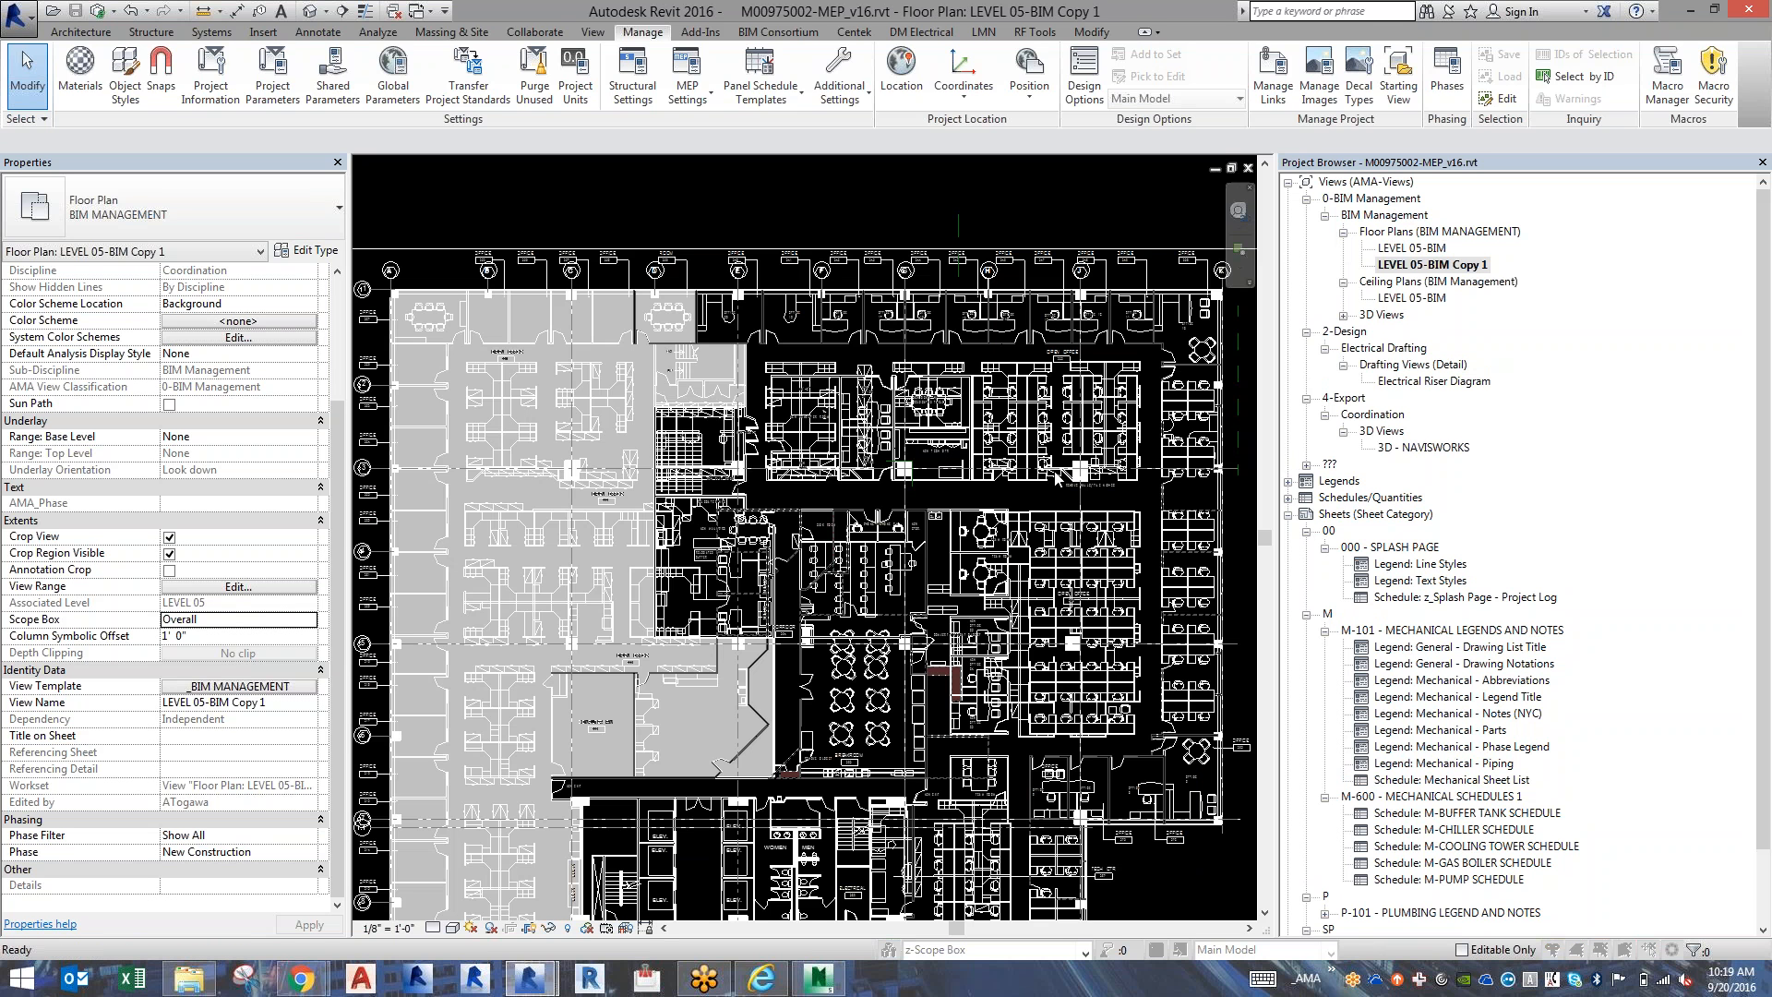
click(780, 577)
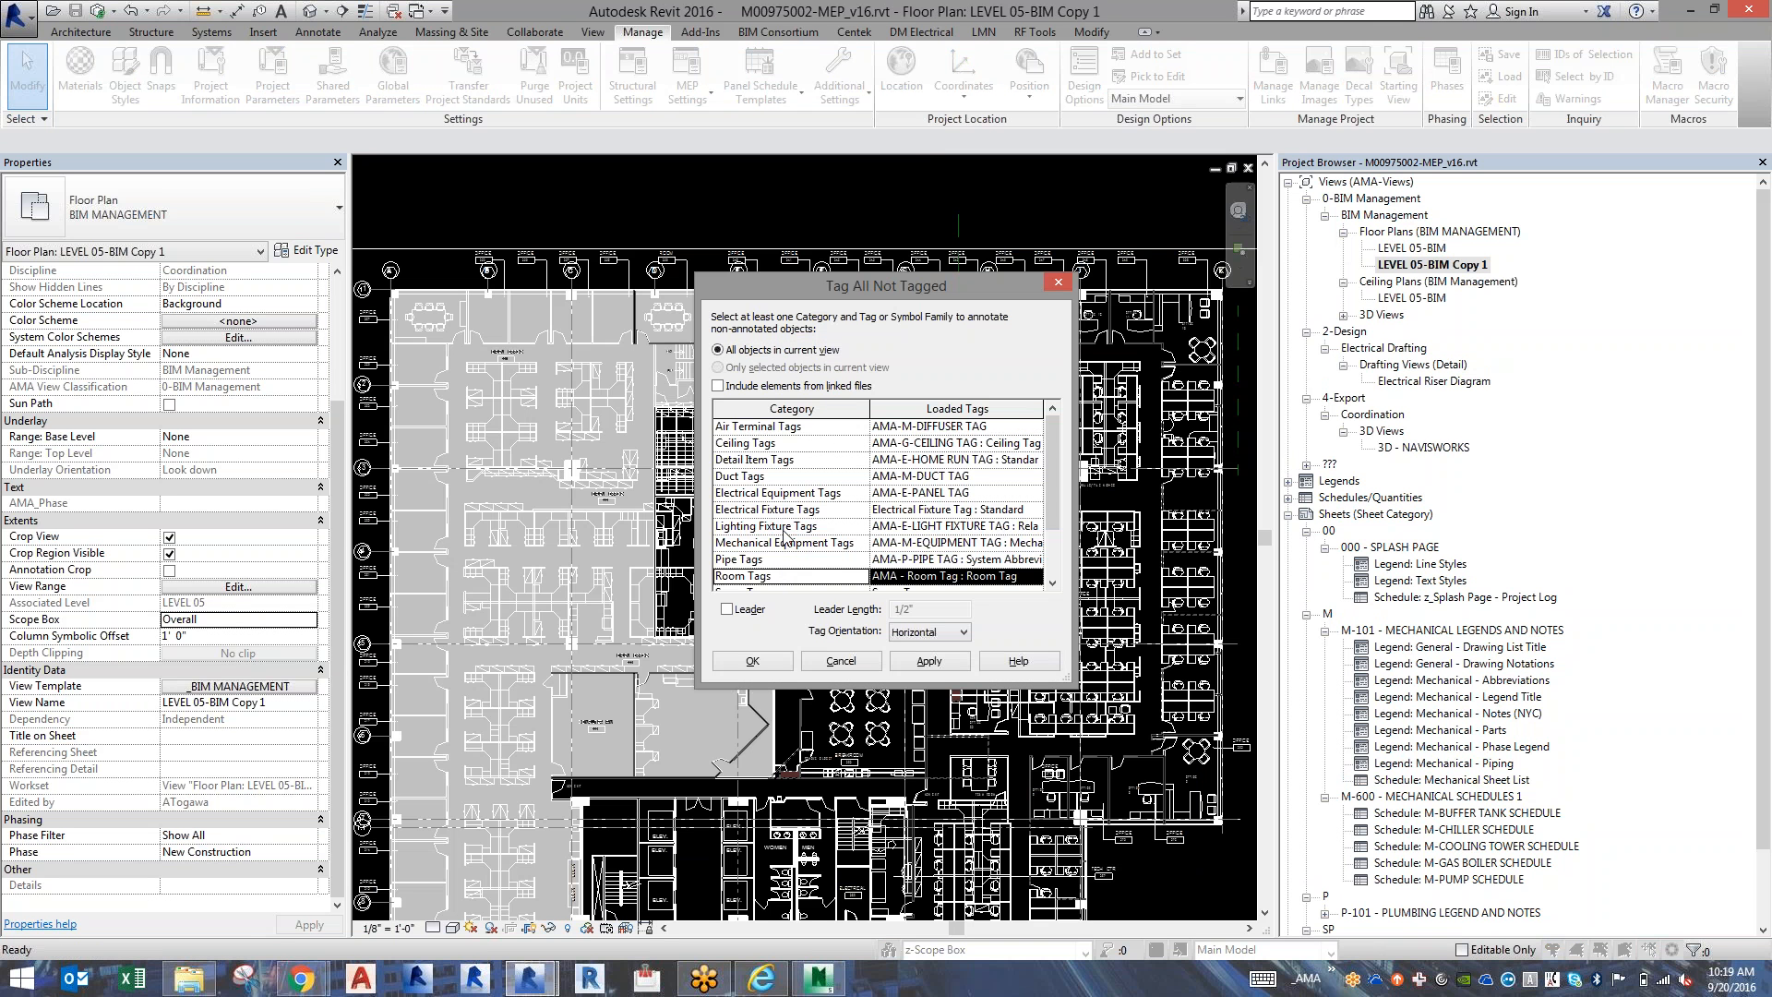
click(718, 386)
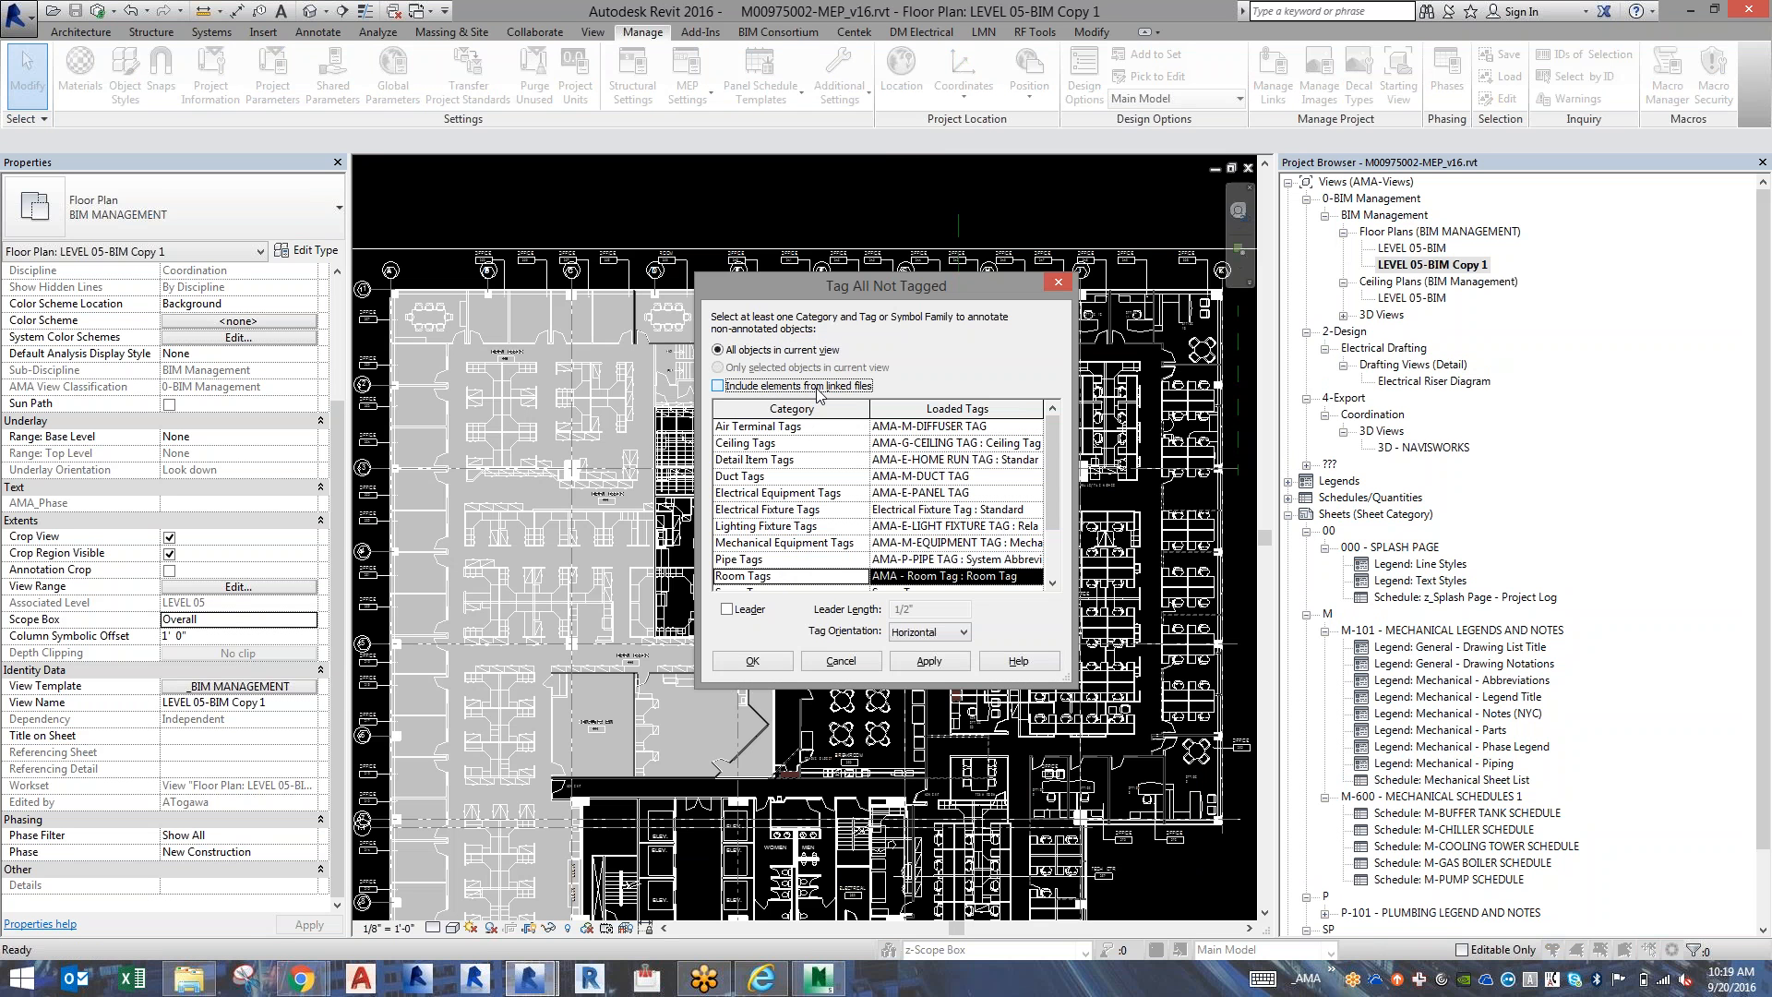
click(928, 660)
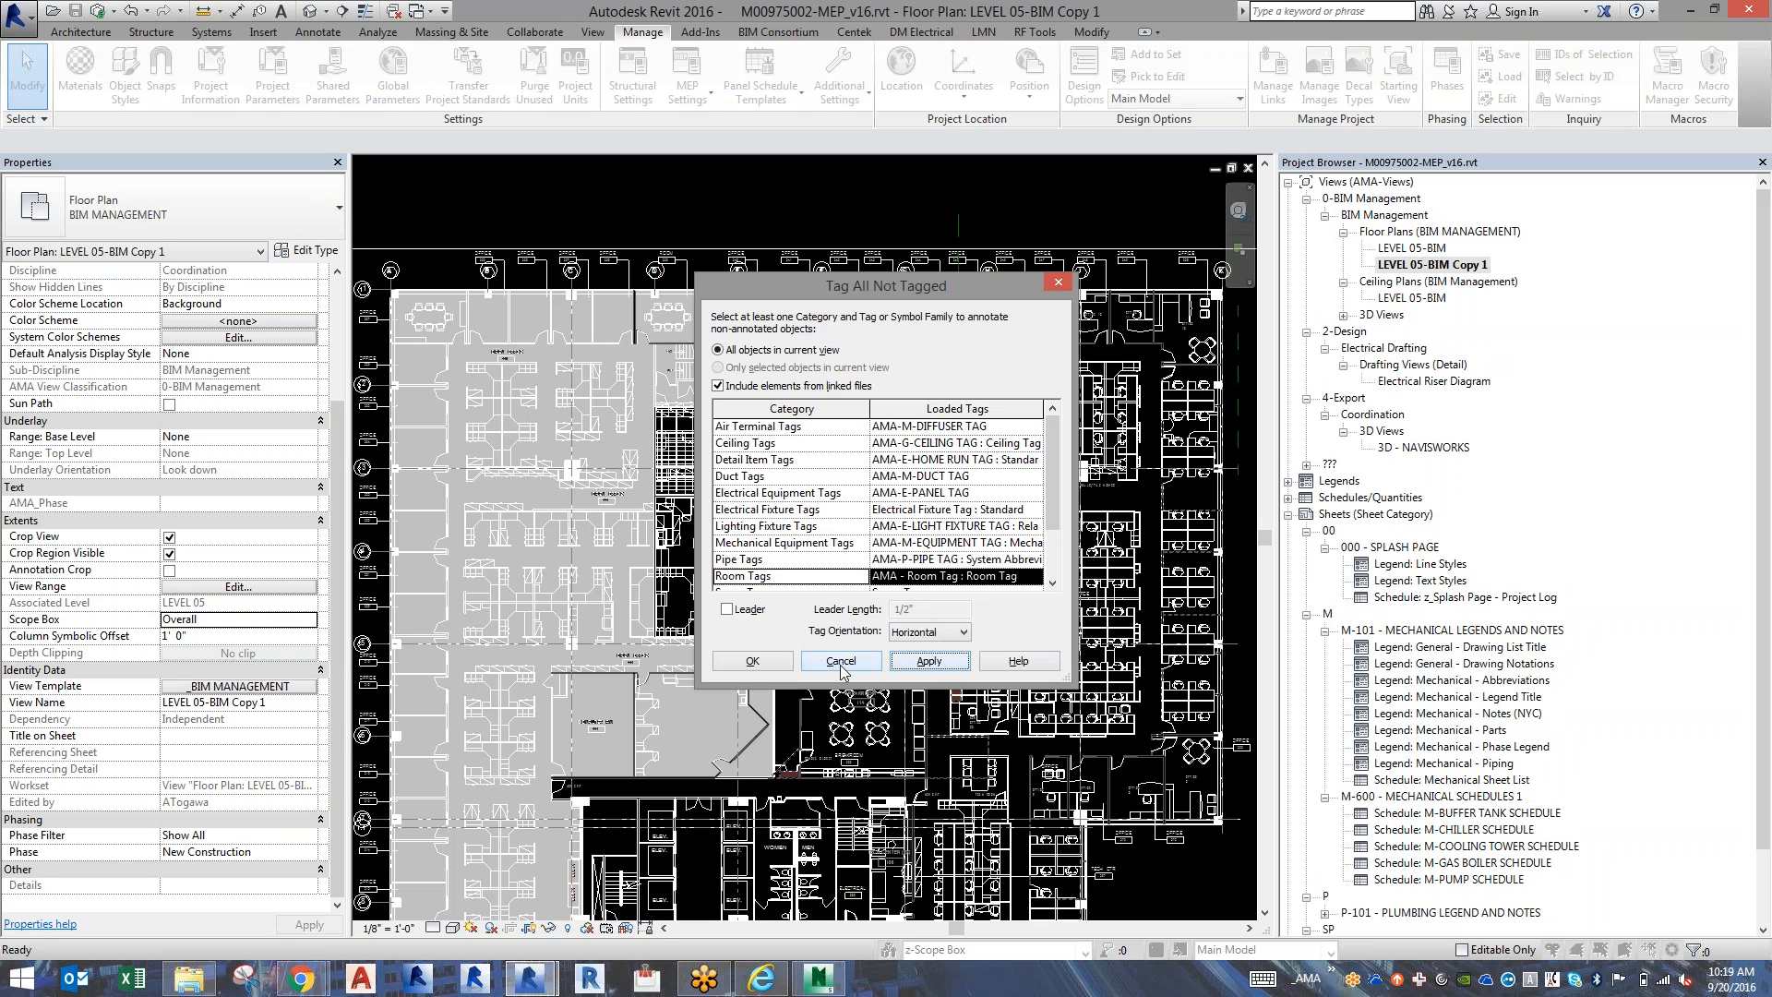
click(752, 661)
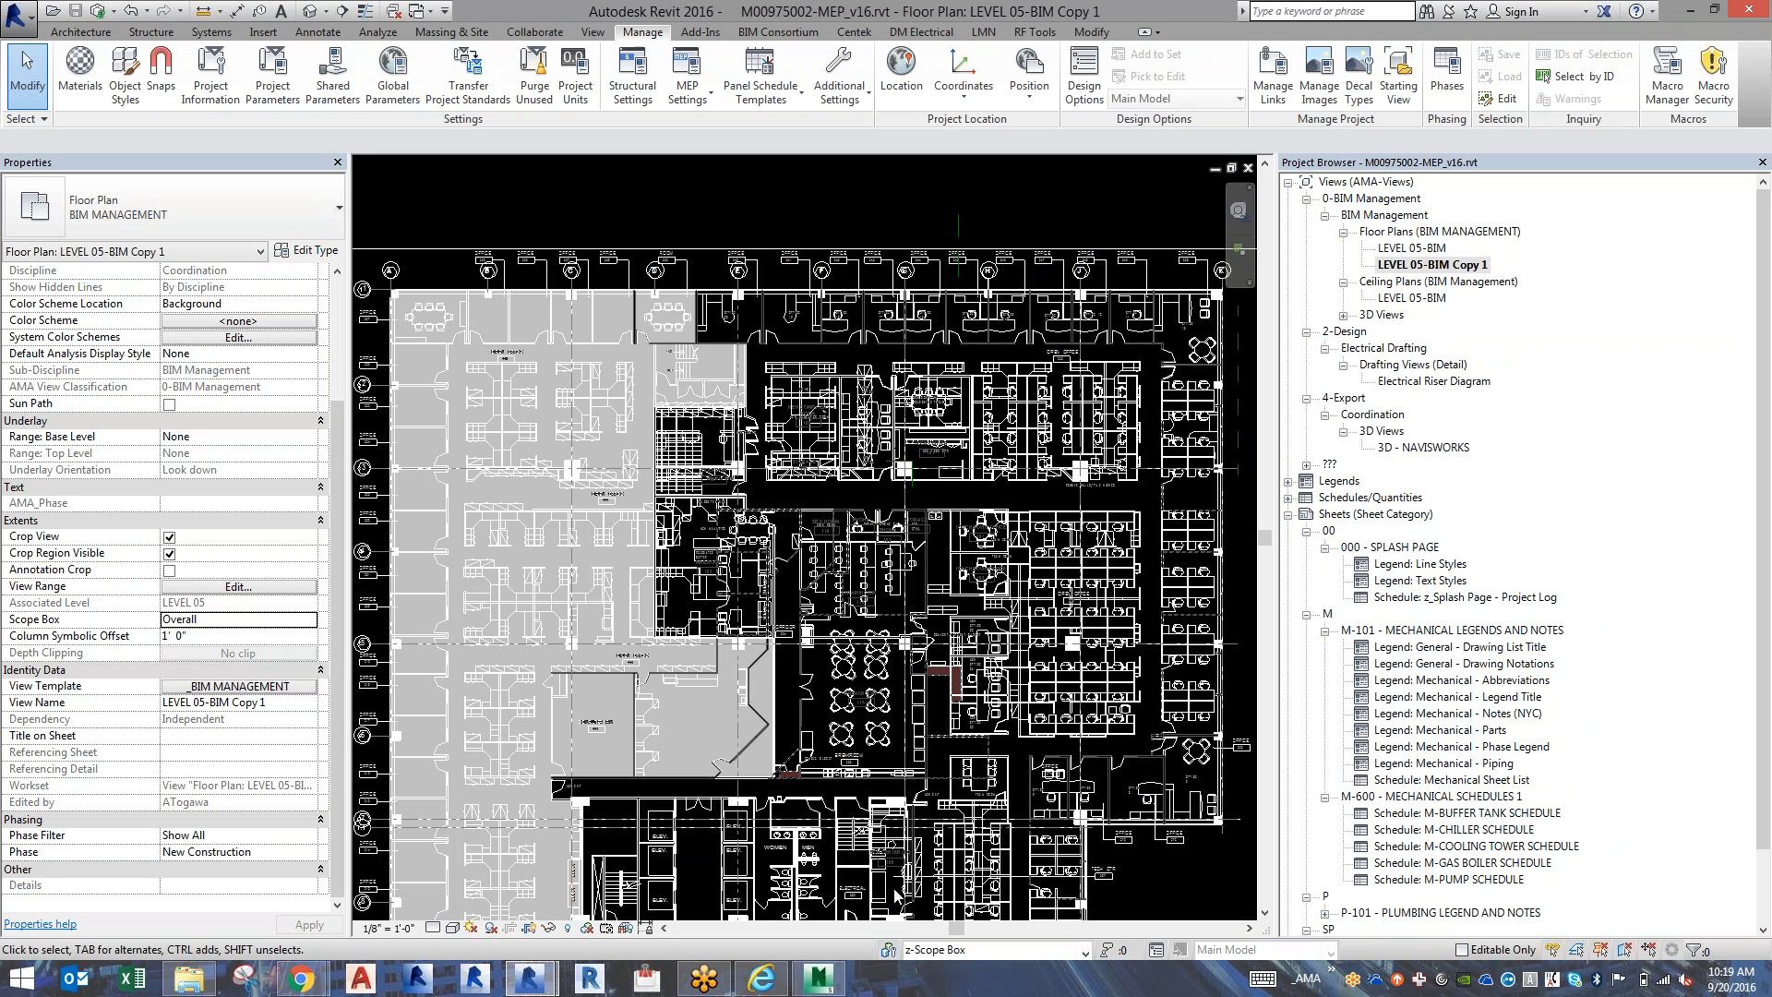
scroll(894, 891, up, 5)
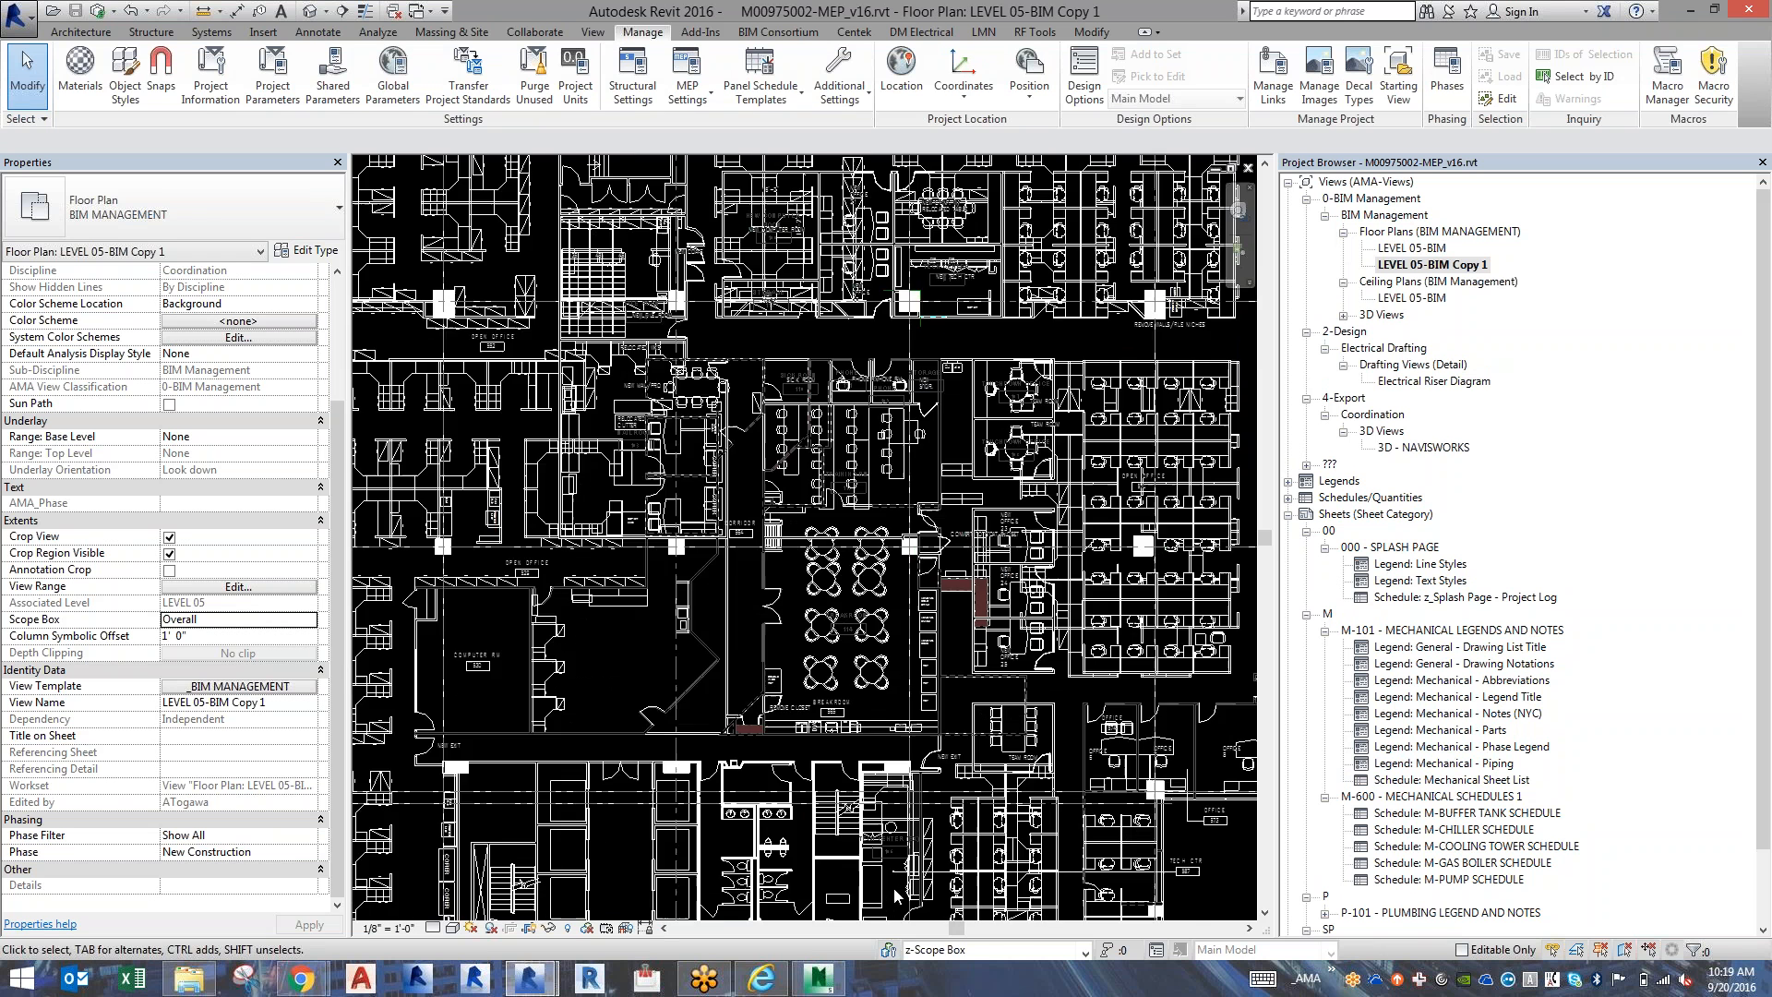
scroll(893, 888, up, 3)
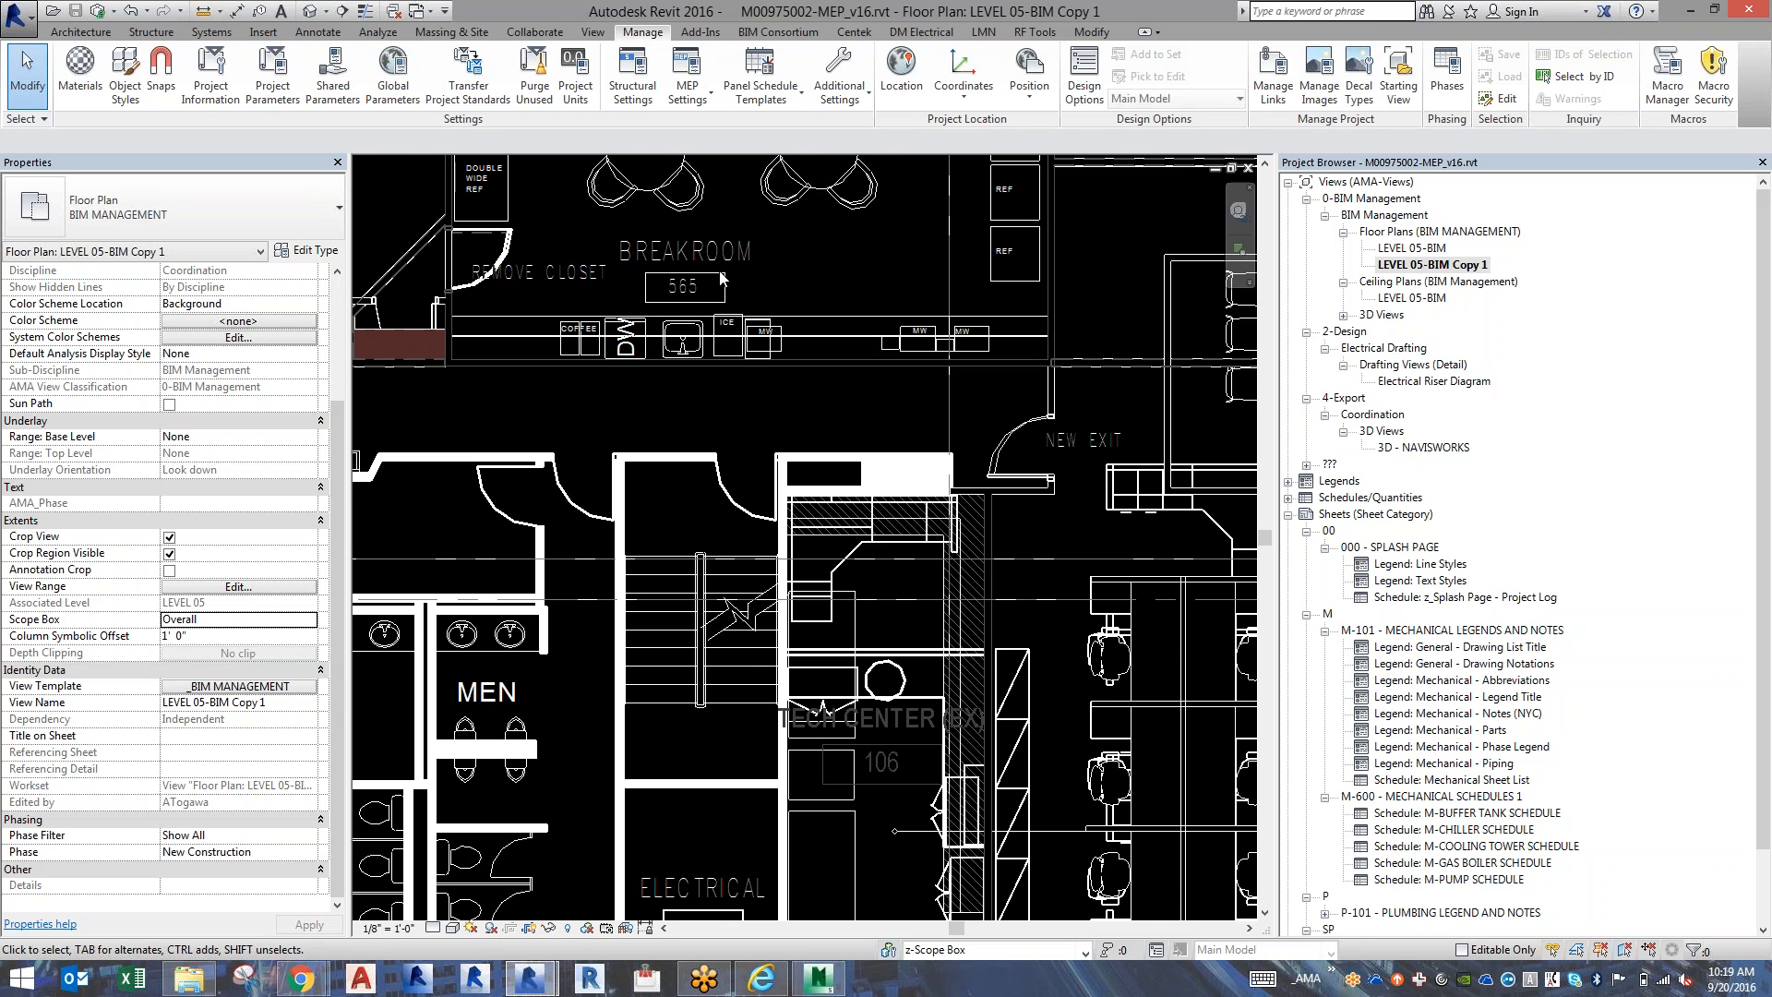
scroll(721, 277, up, 2)
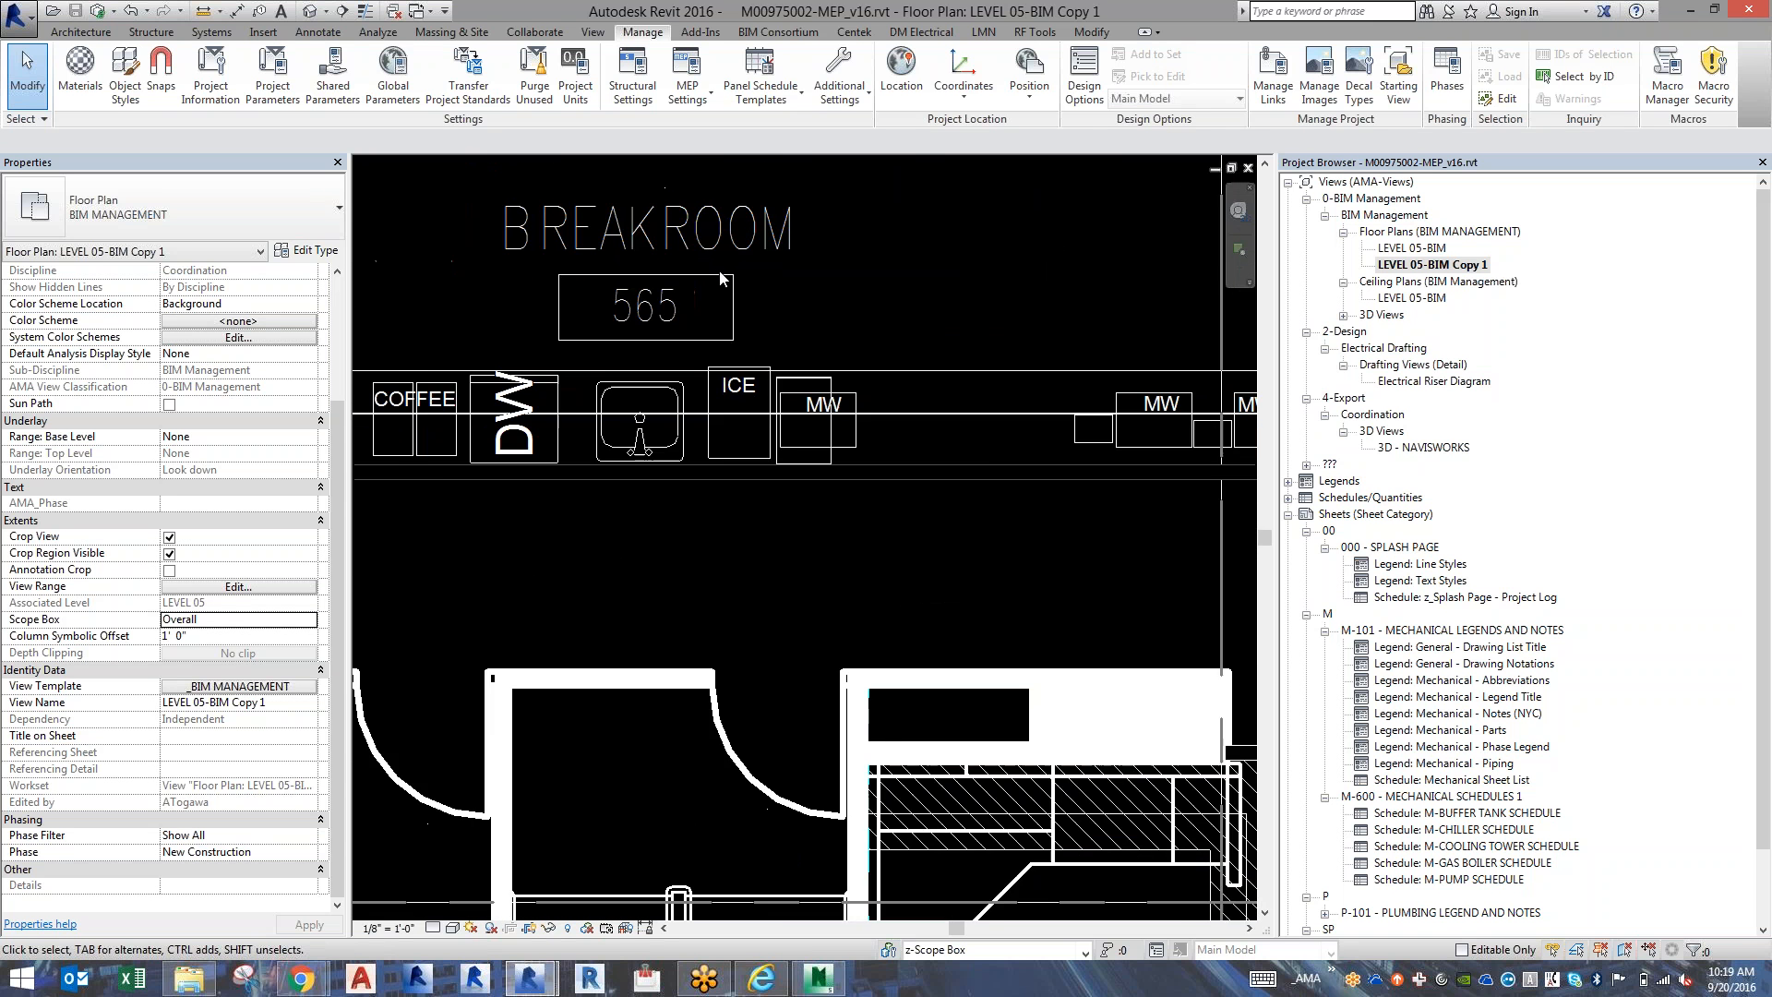
scroll(721, 276, down, 2)
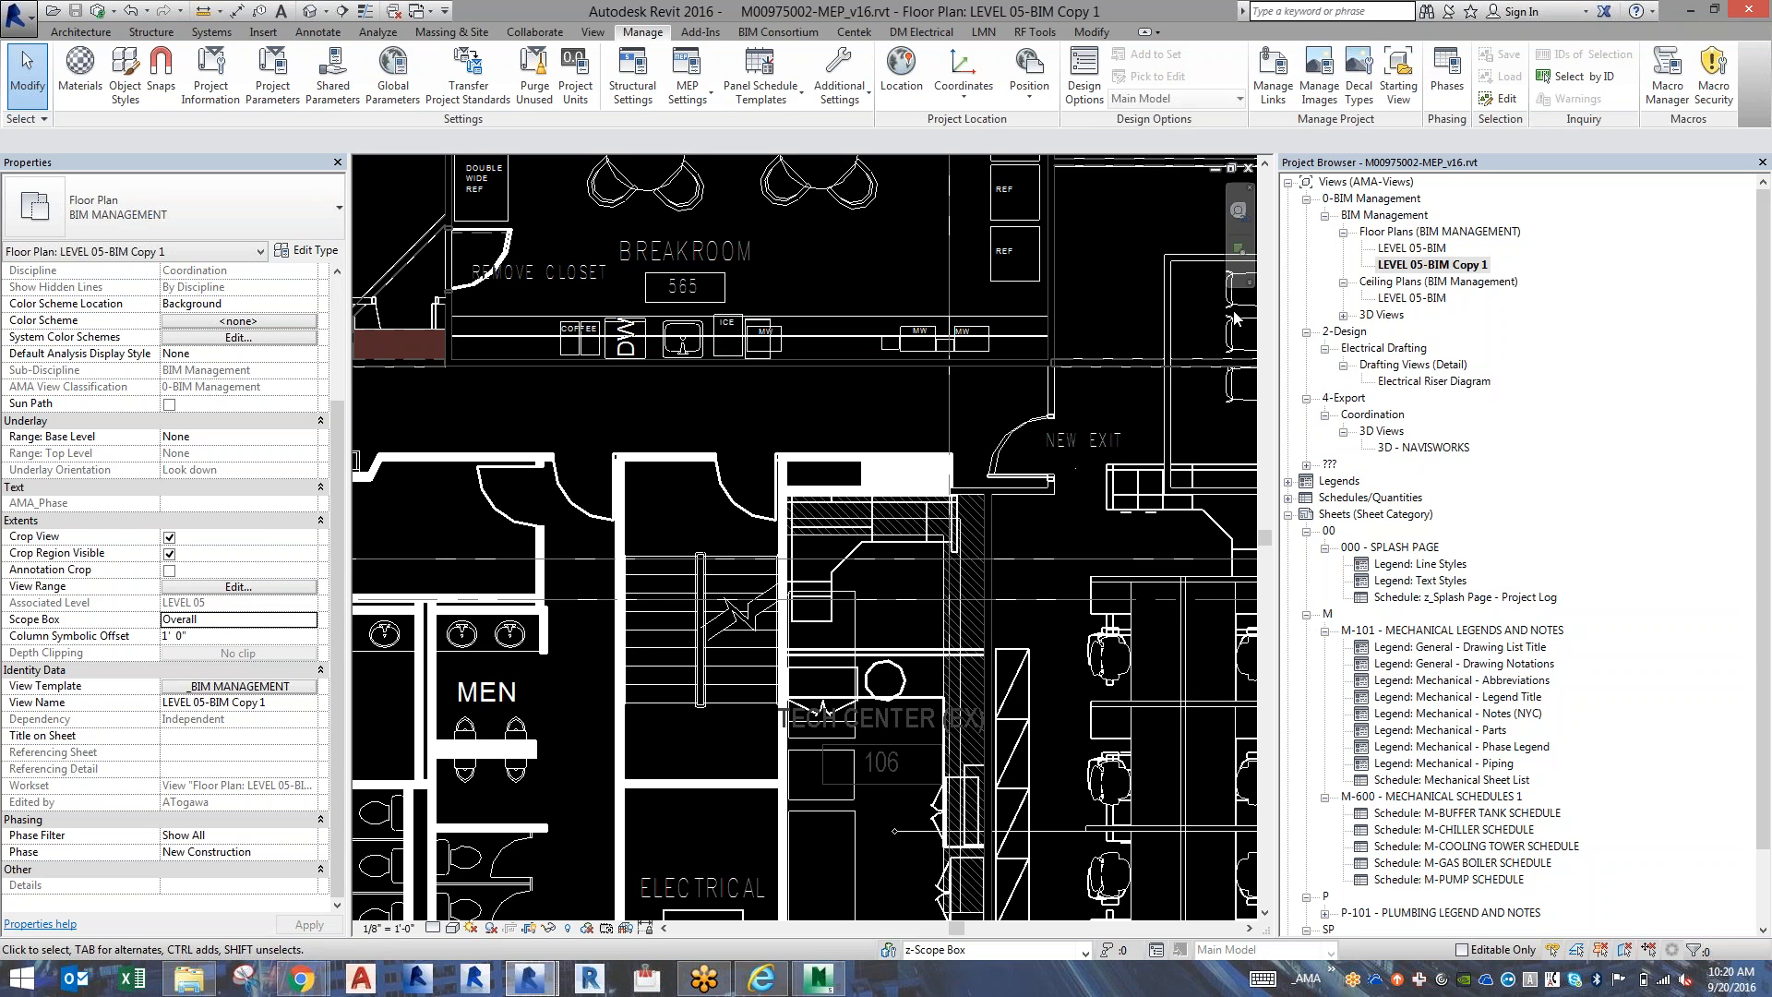
Rename the duplicated LEVEL 05-BIM Copy 1 floor plan as LEVEL 05-M-PLAN.
click(1444, 270)
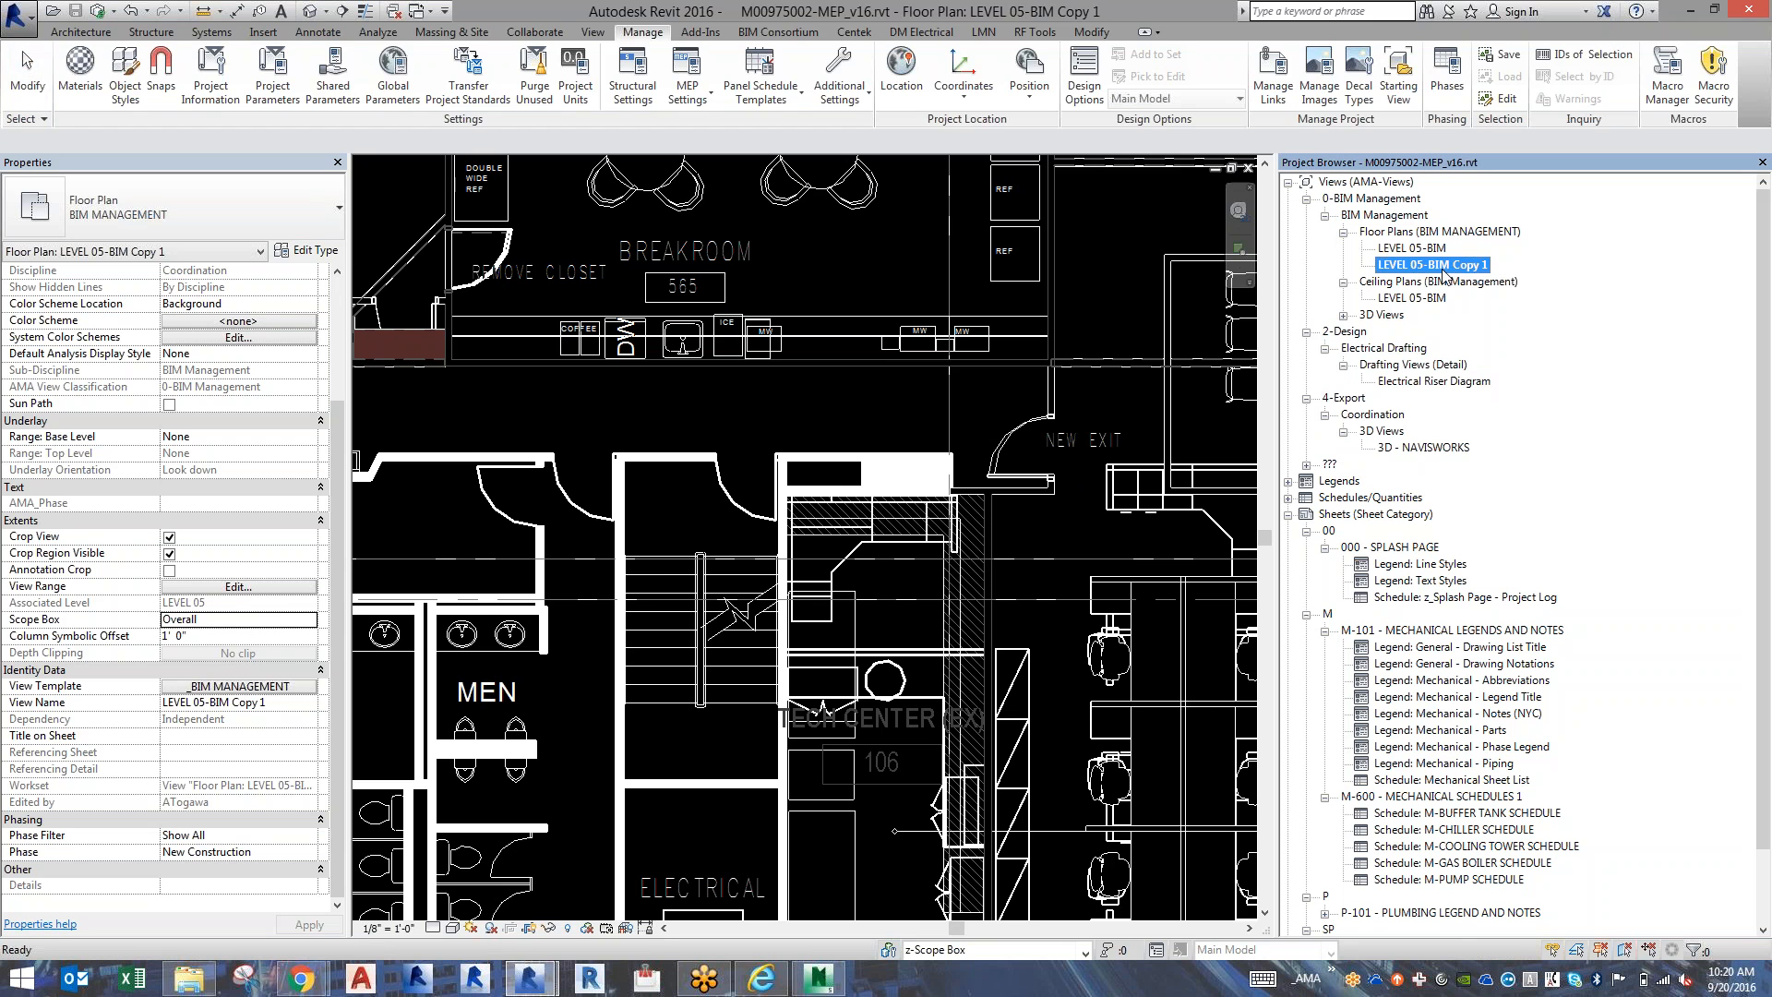
key(F2)
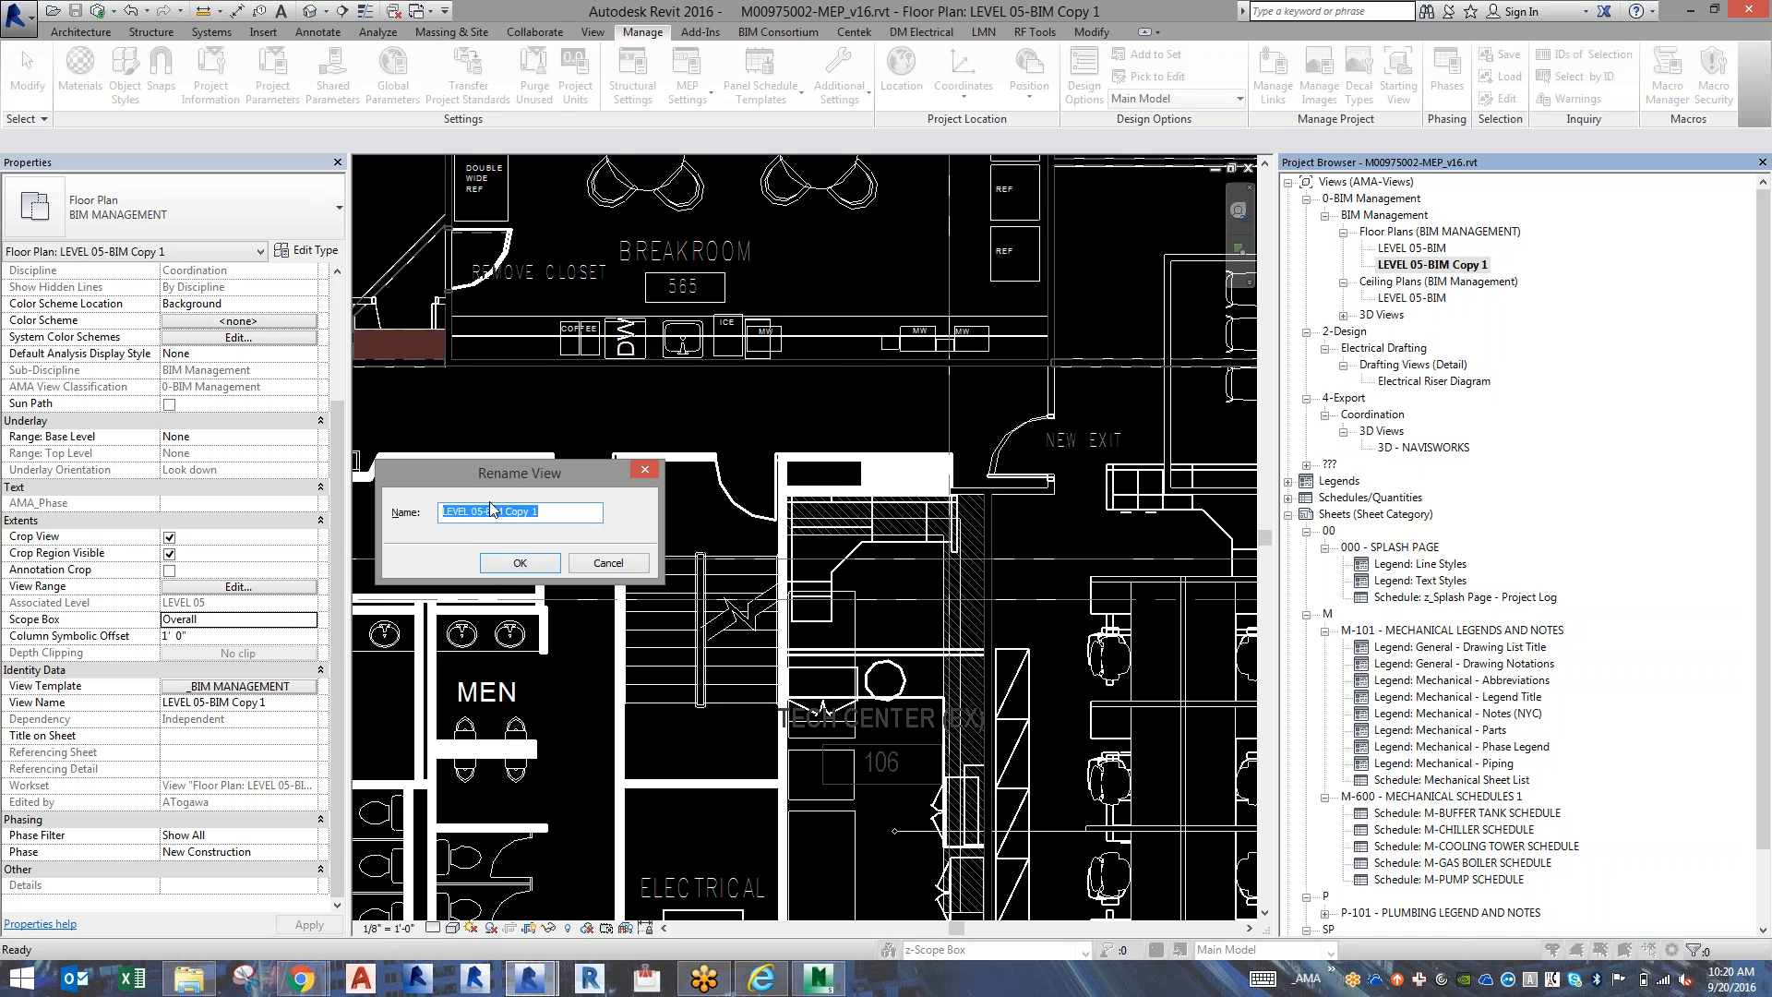
drag(487, 511, 674, 509)
key(BackSpace)
text(m)
key(BackSpace)
text(M)
text(PLAN)
key(Return)
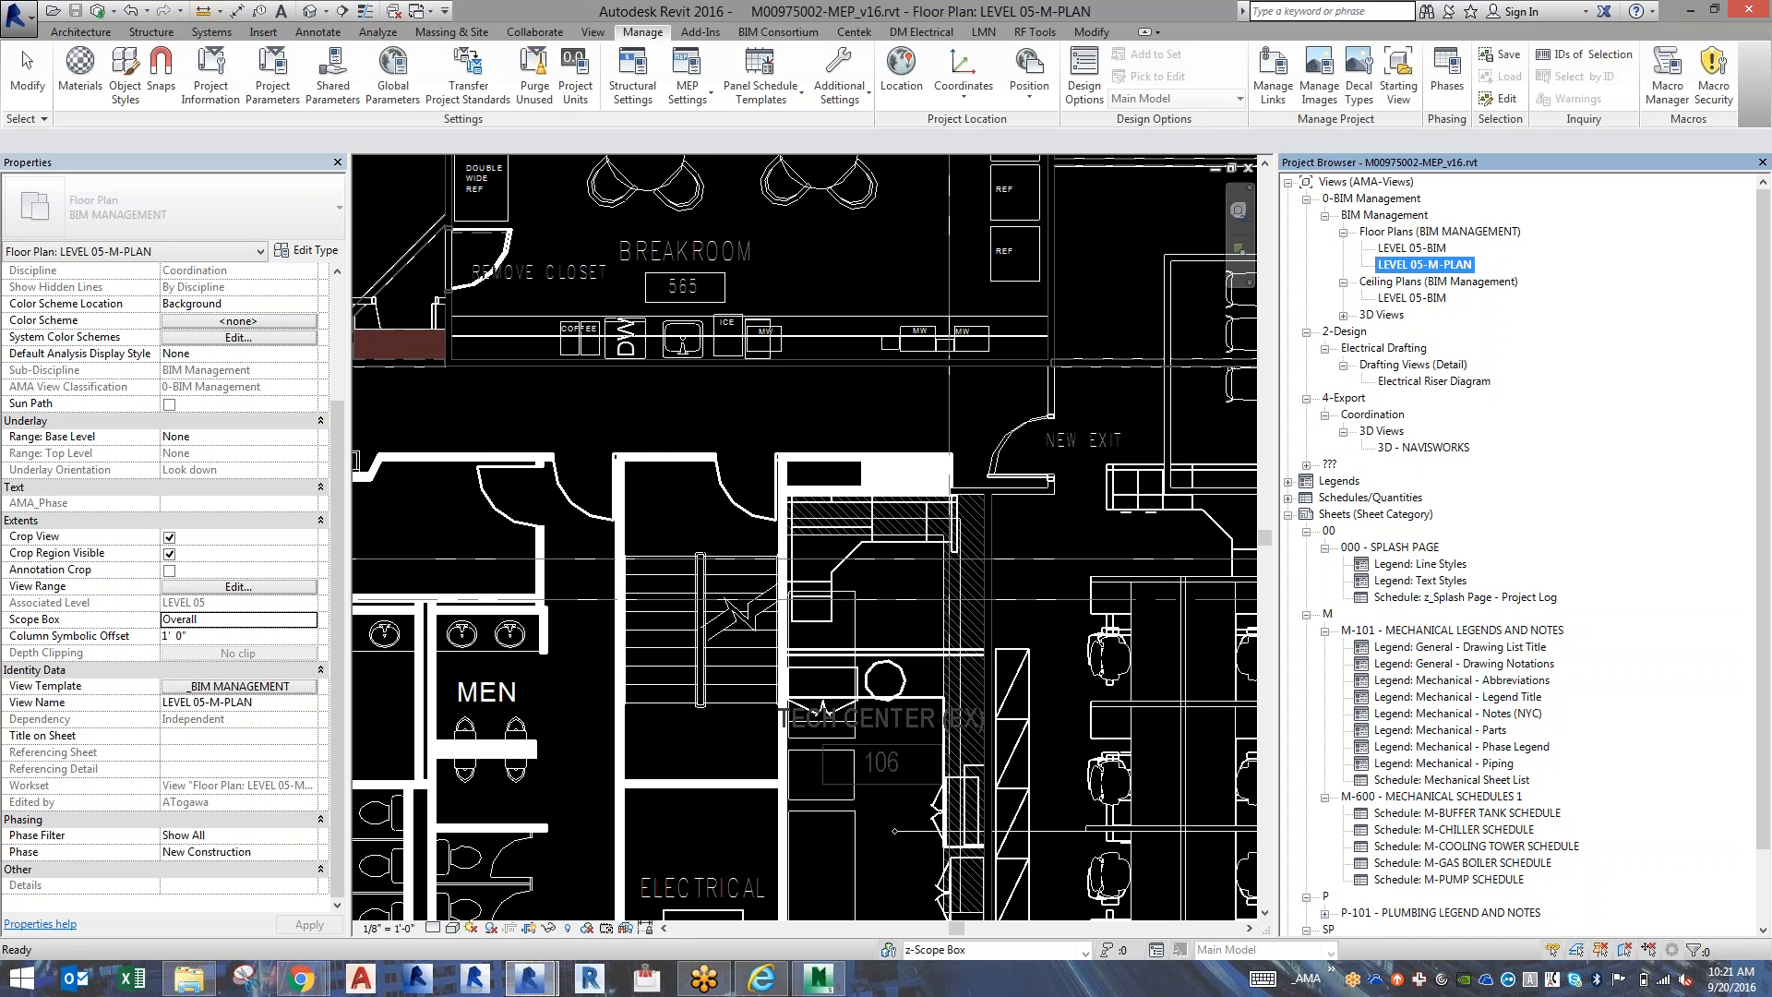
Apply the Design - M - Plan view template to LEVEL 05-M-PLAN, excluding V/G Overrides RVT Links from the template.
click(300, 687)
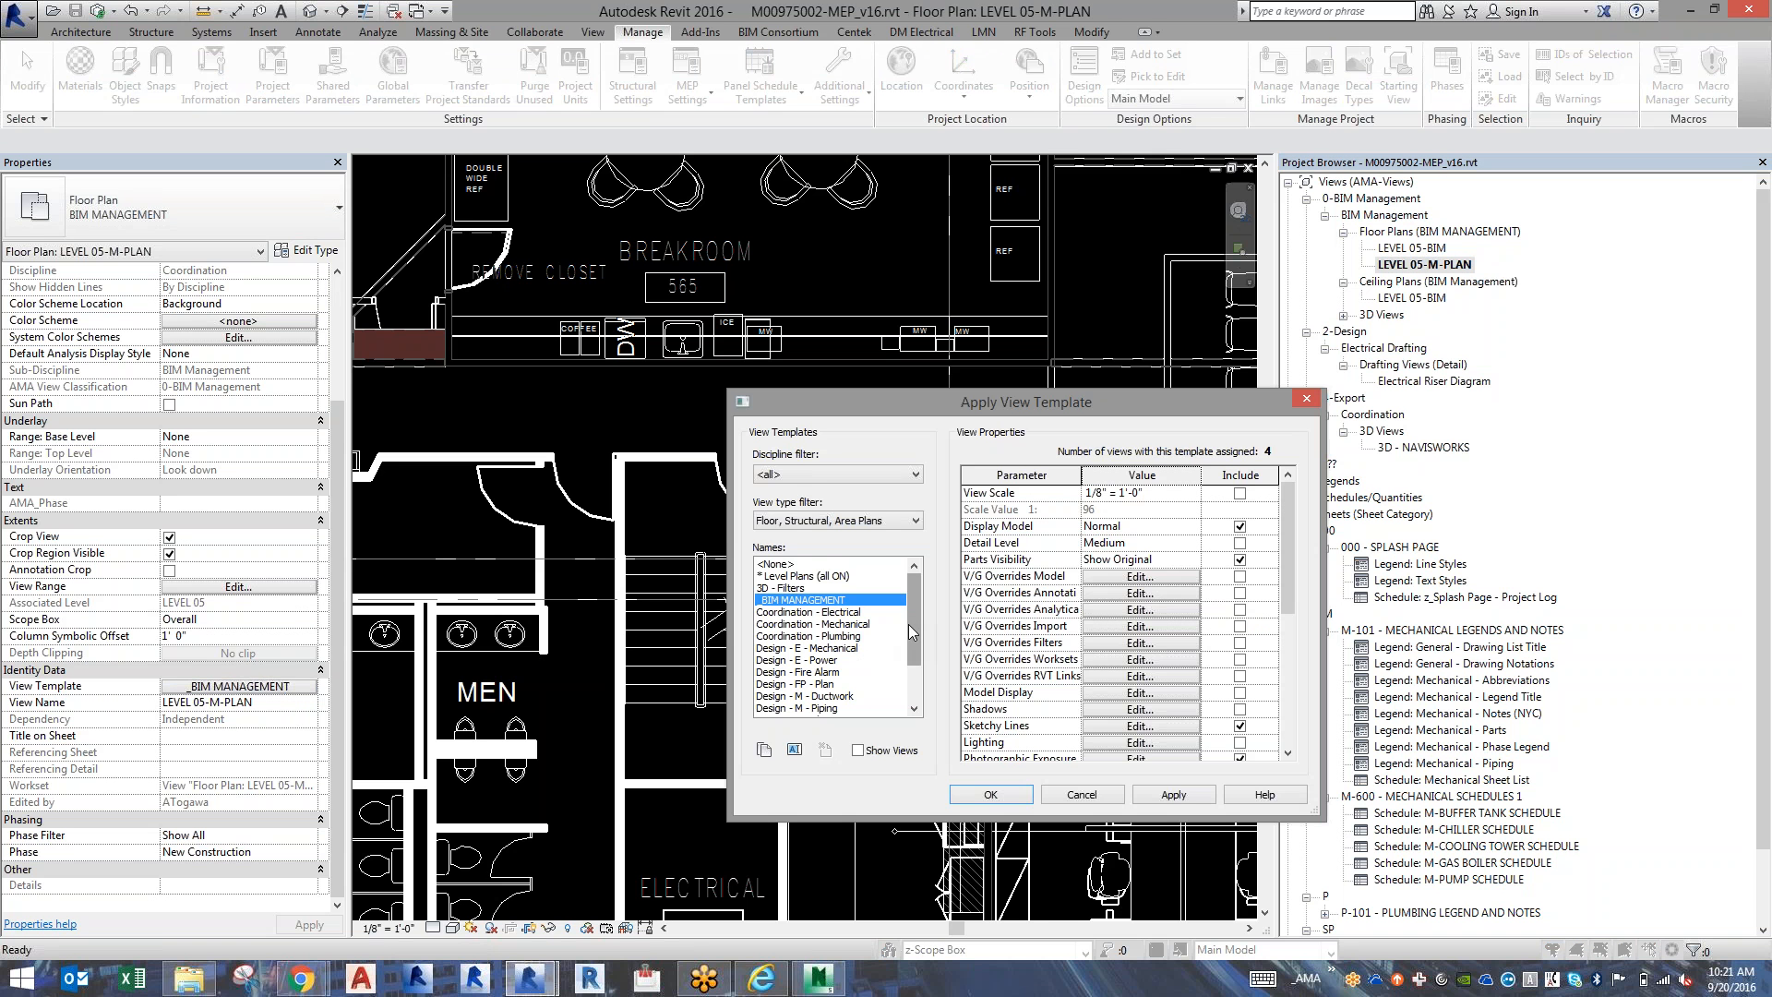
scroll(831, 651, down, 2)
click(821, 660)
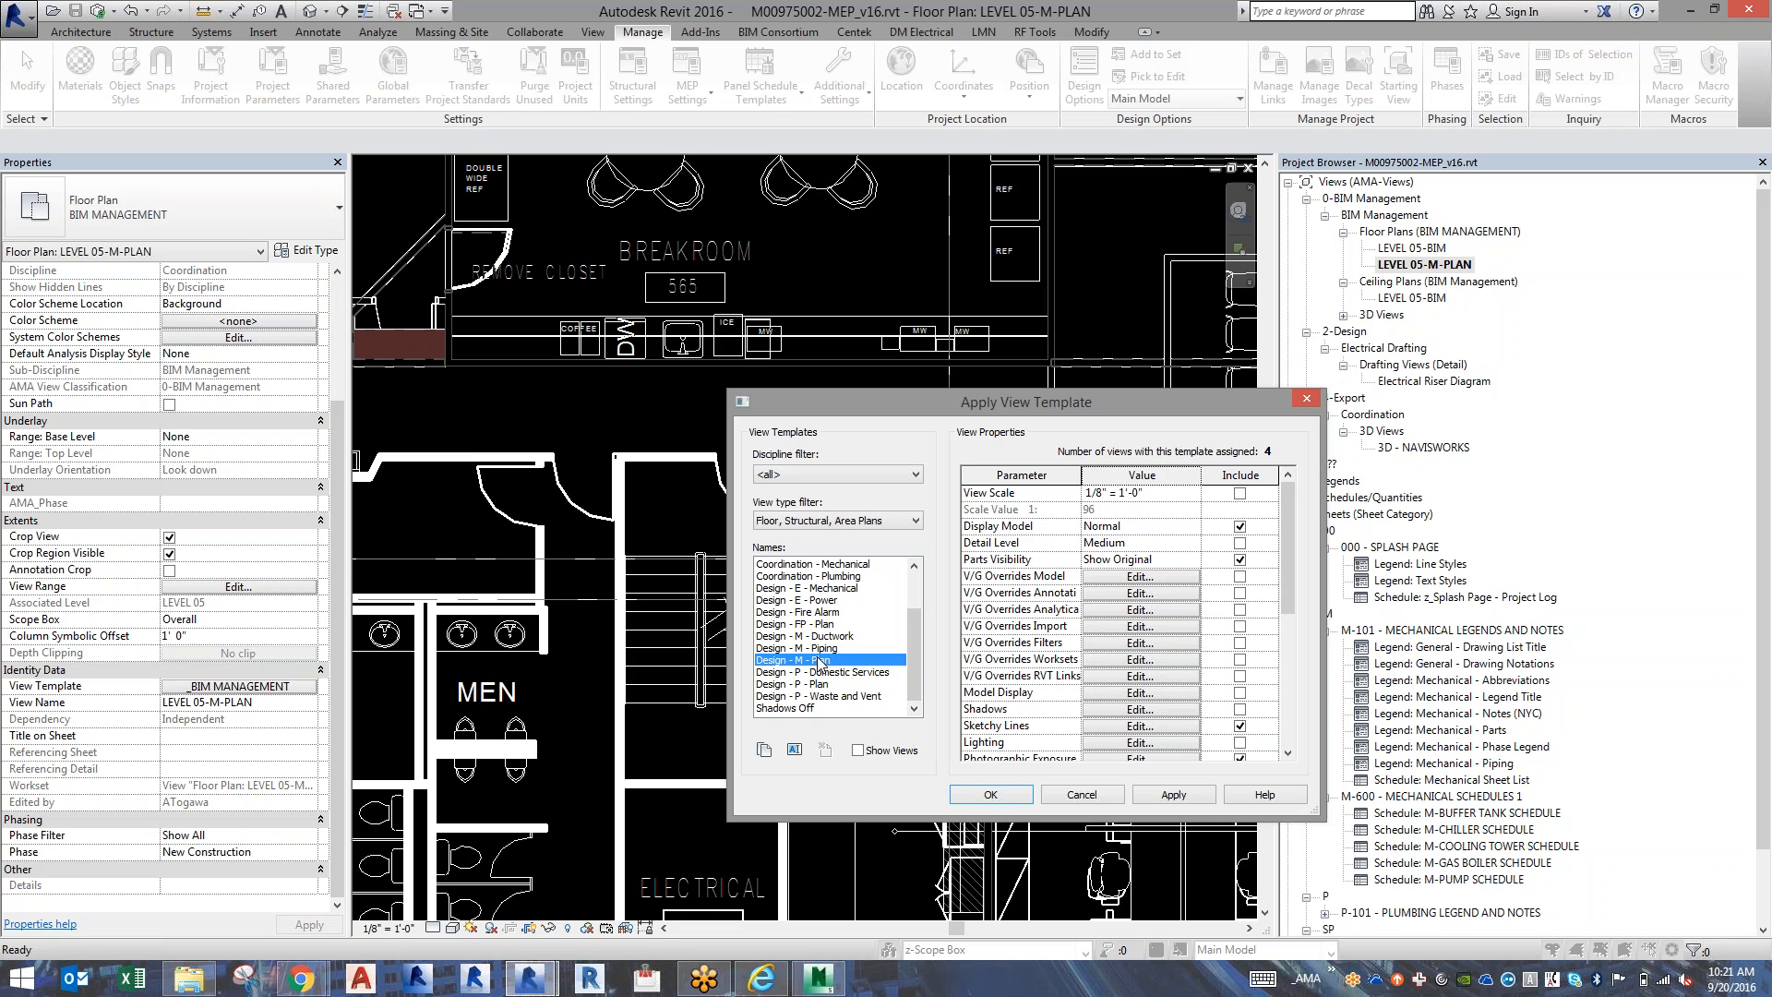
click(987, 796)
click(1239, 676)
click(1019, 793)
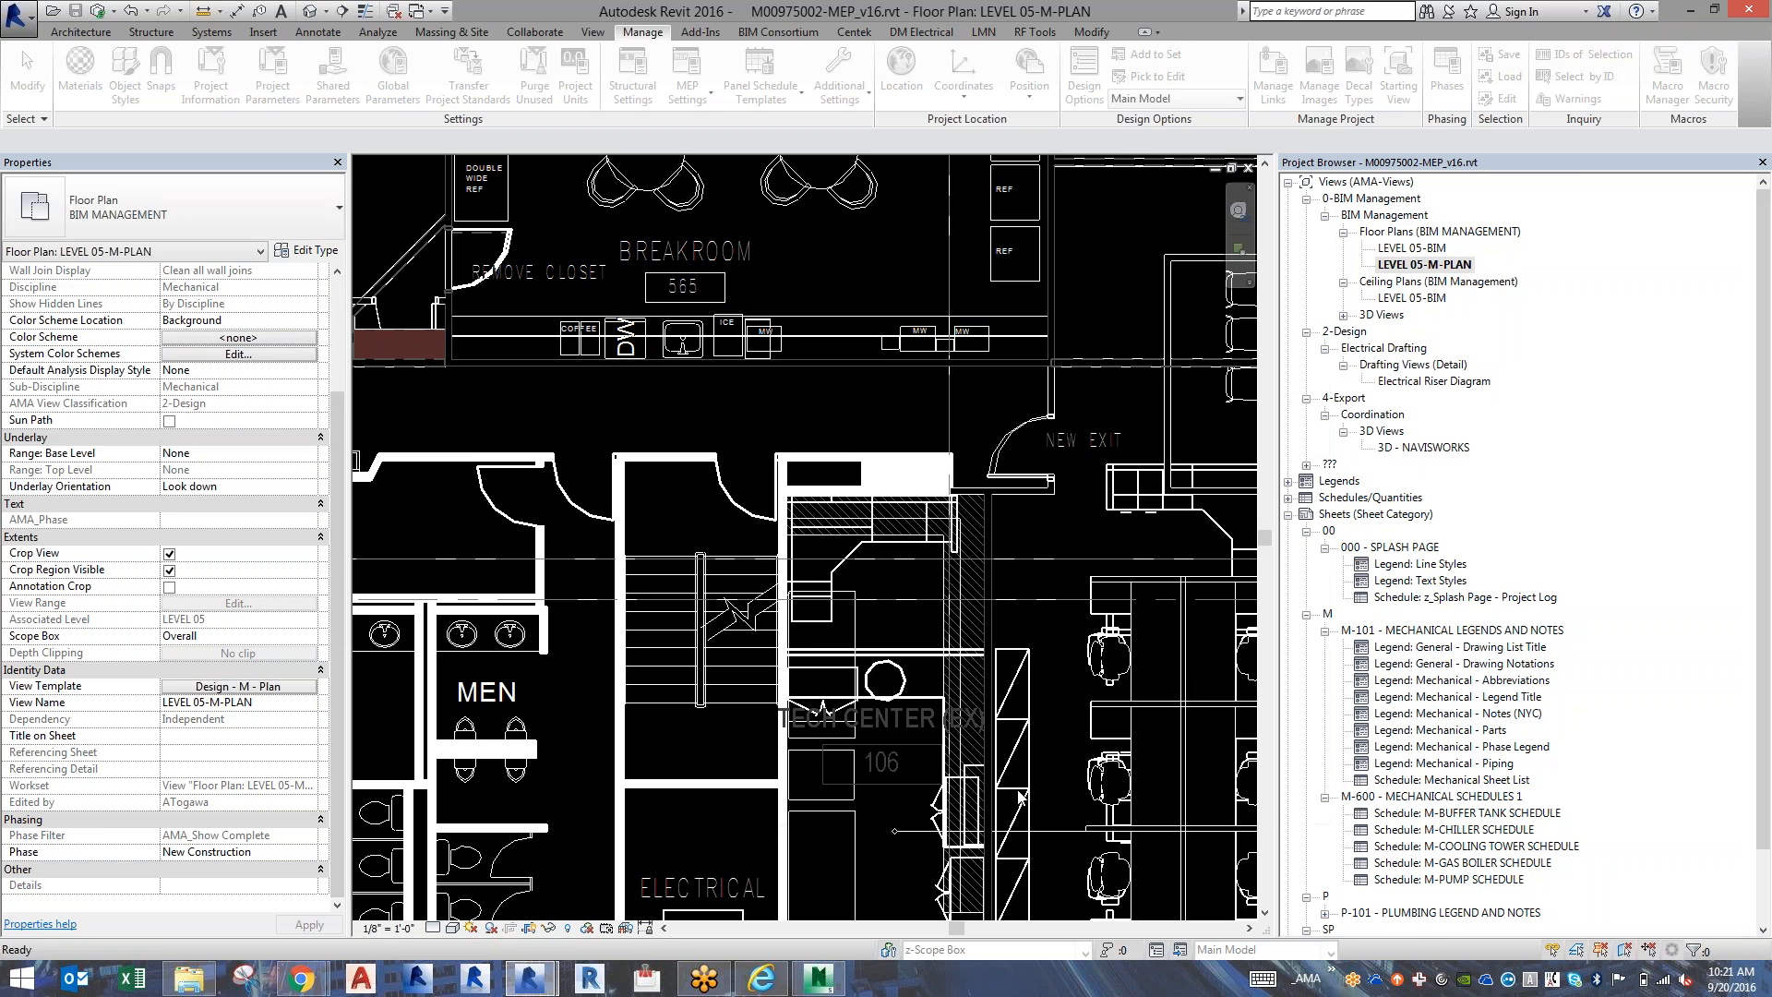
Change the view type of LEVEL 05-M-PLAN from BIM MANAGEMENT to the standard Floor Plan type.
click(1431, 414)
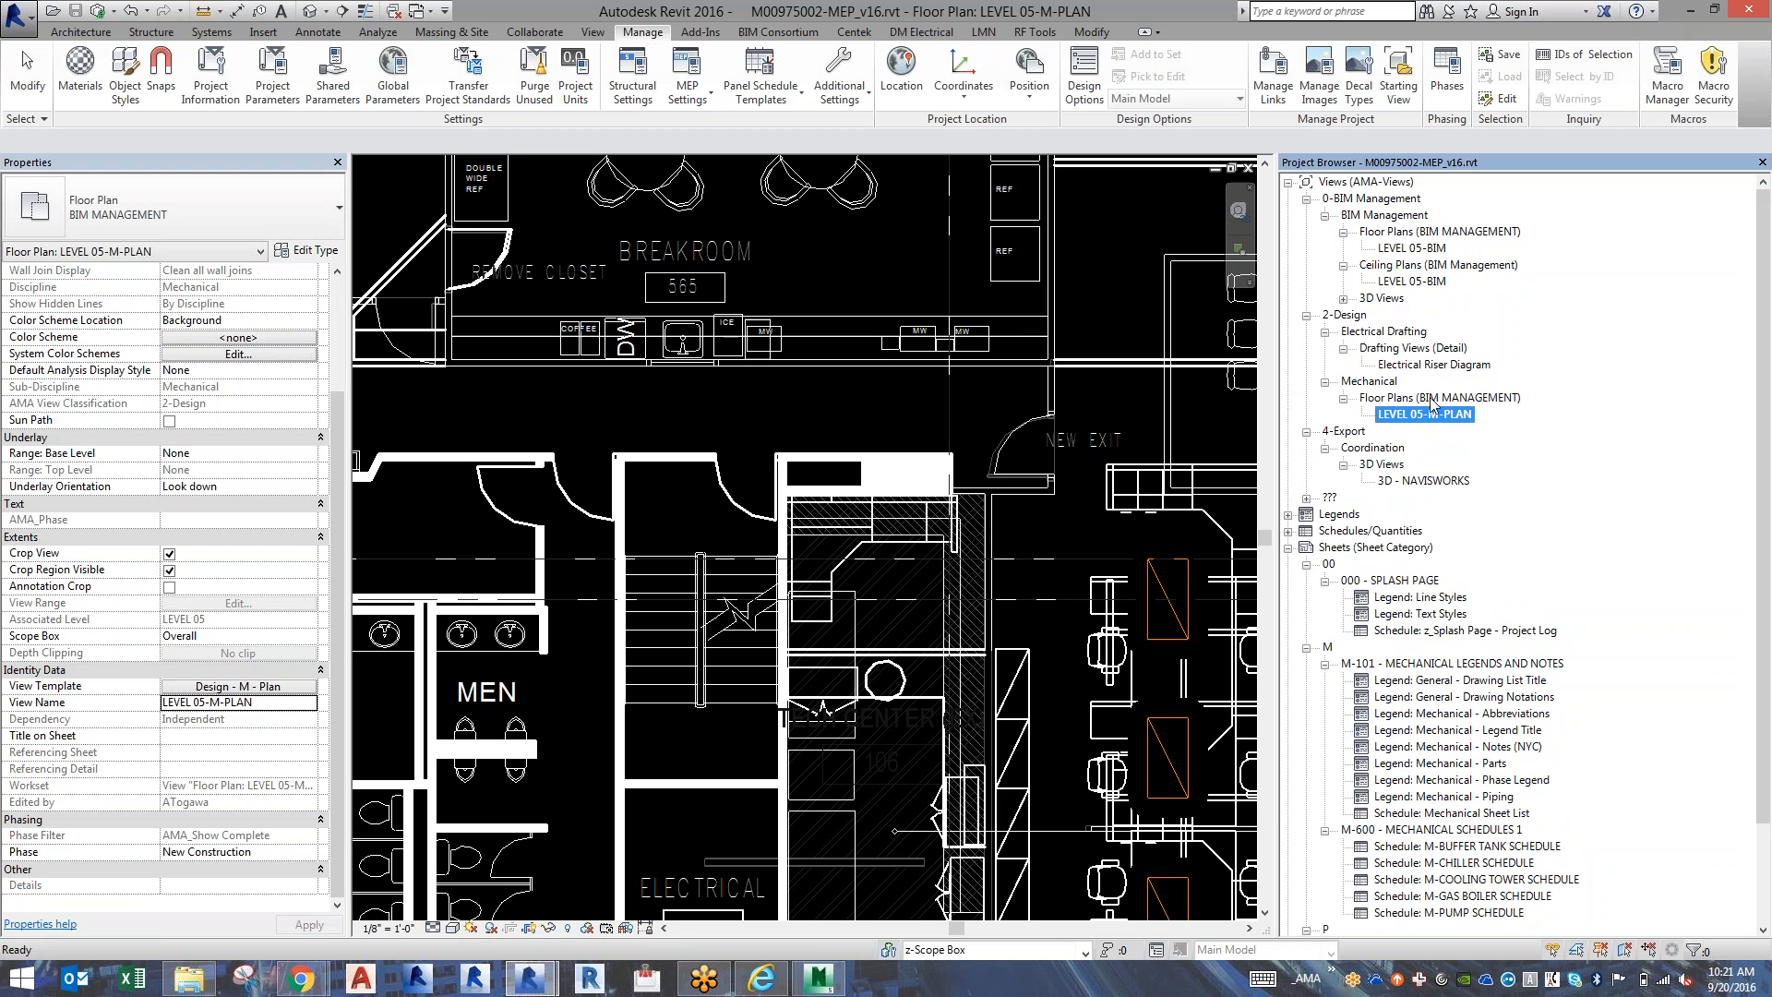
click(140, 214)
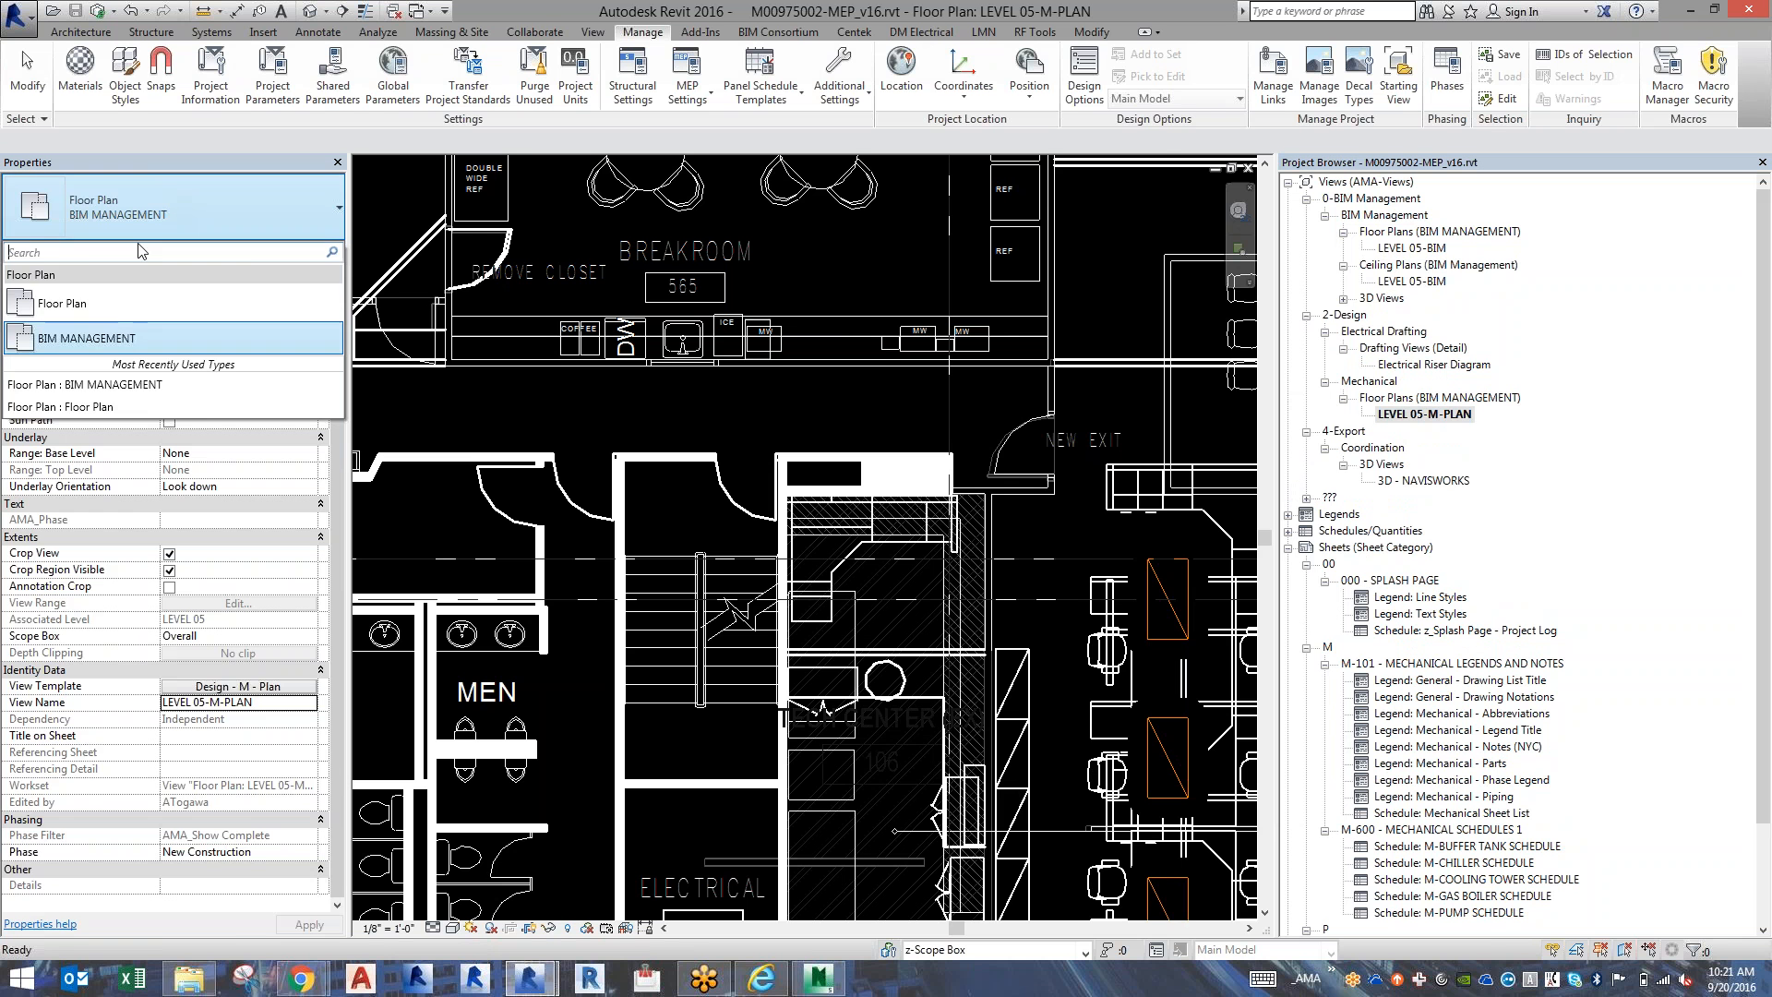
click(104, 311)
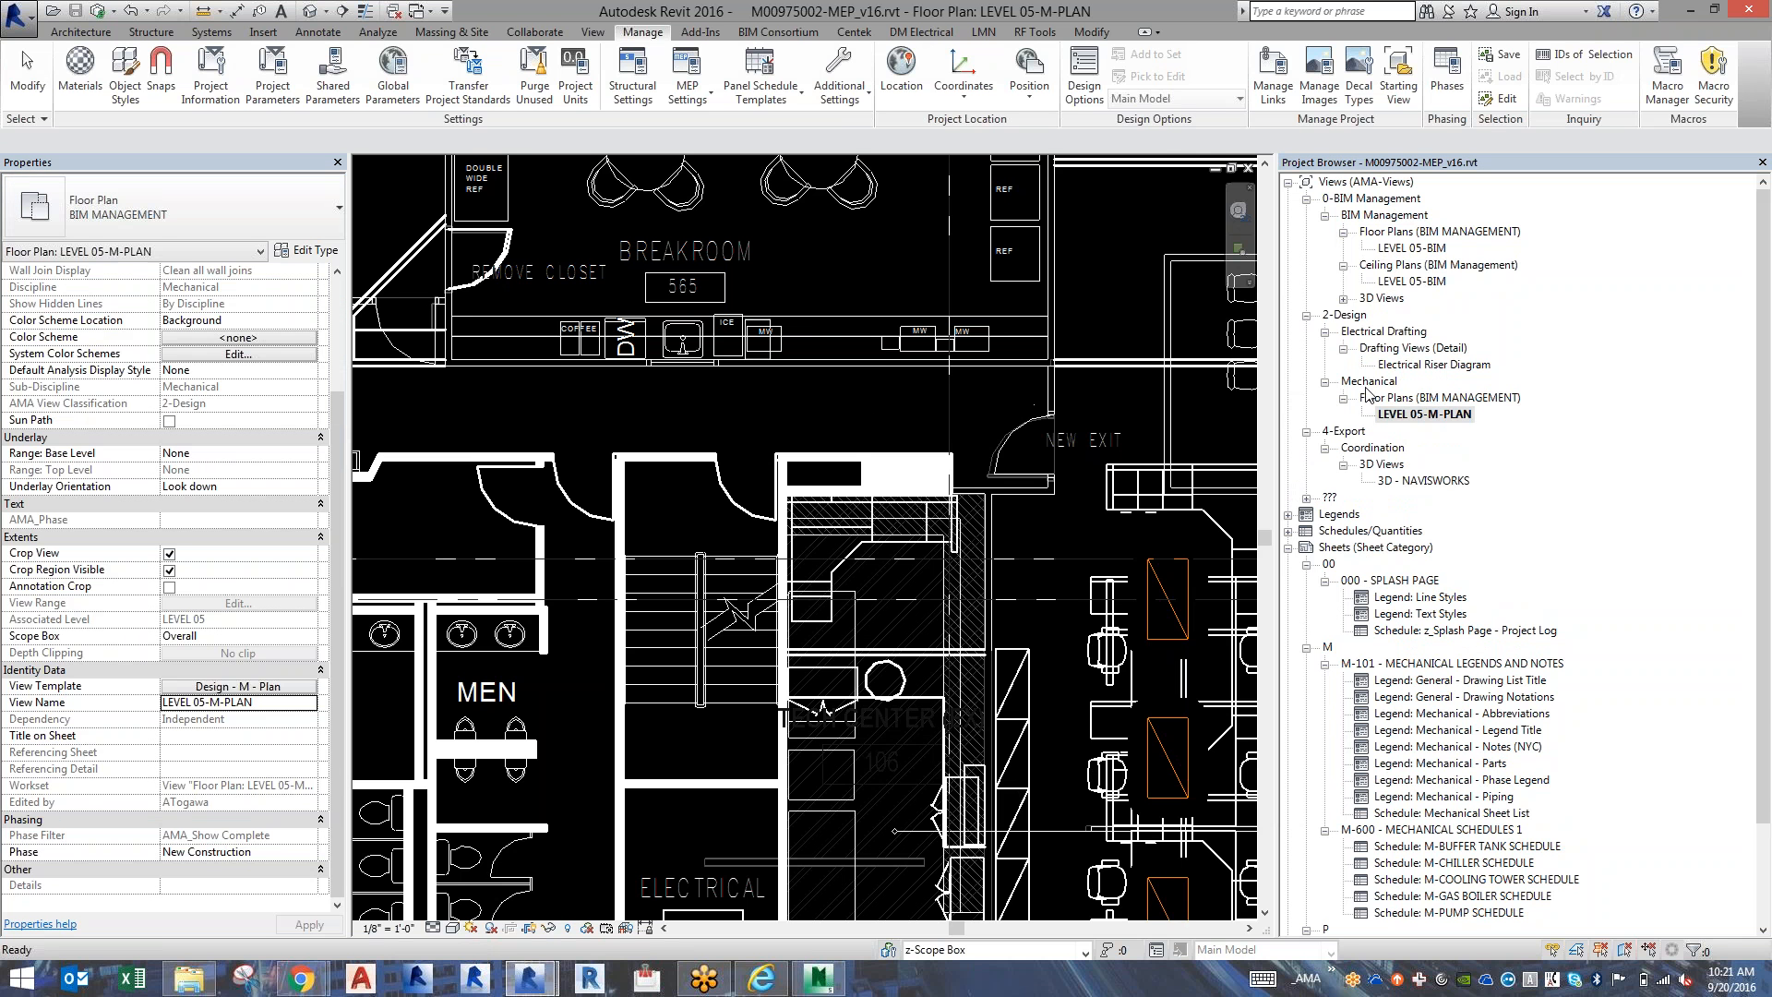
click(1410, 415)
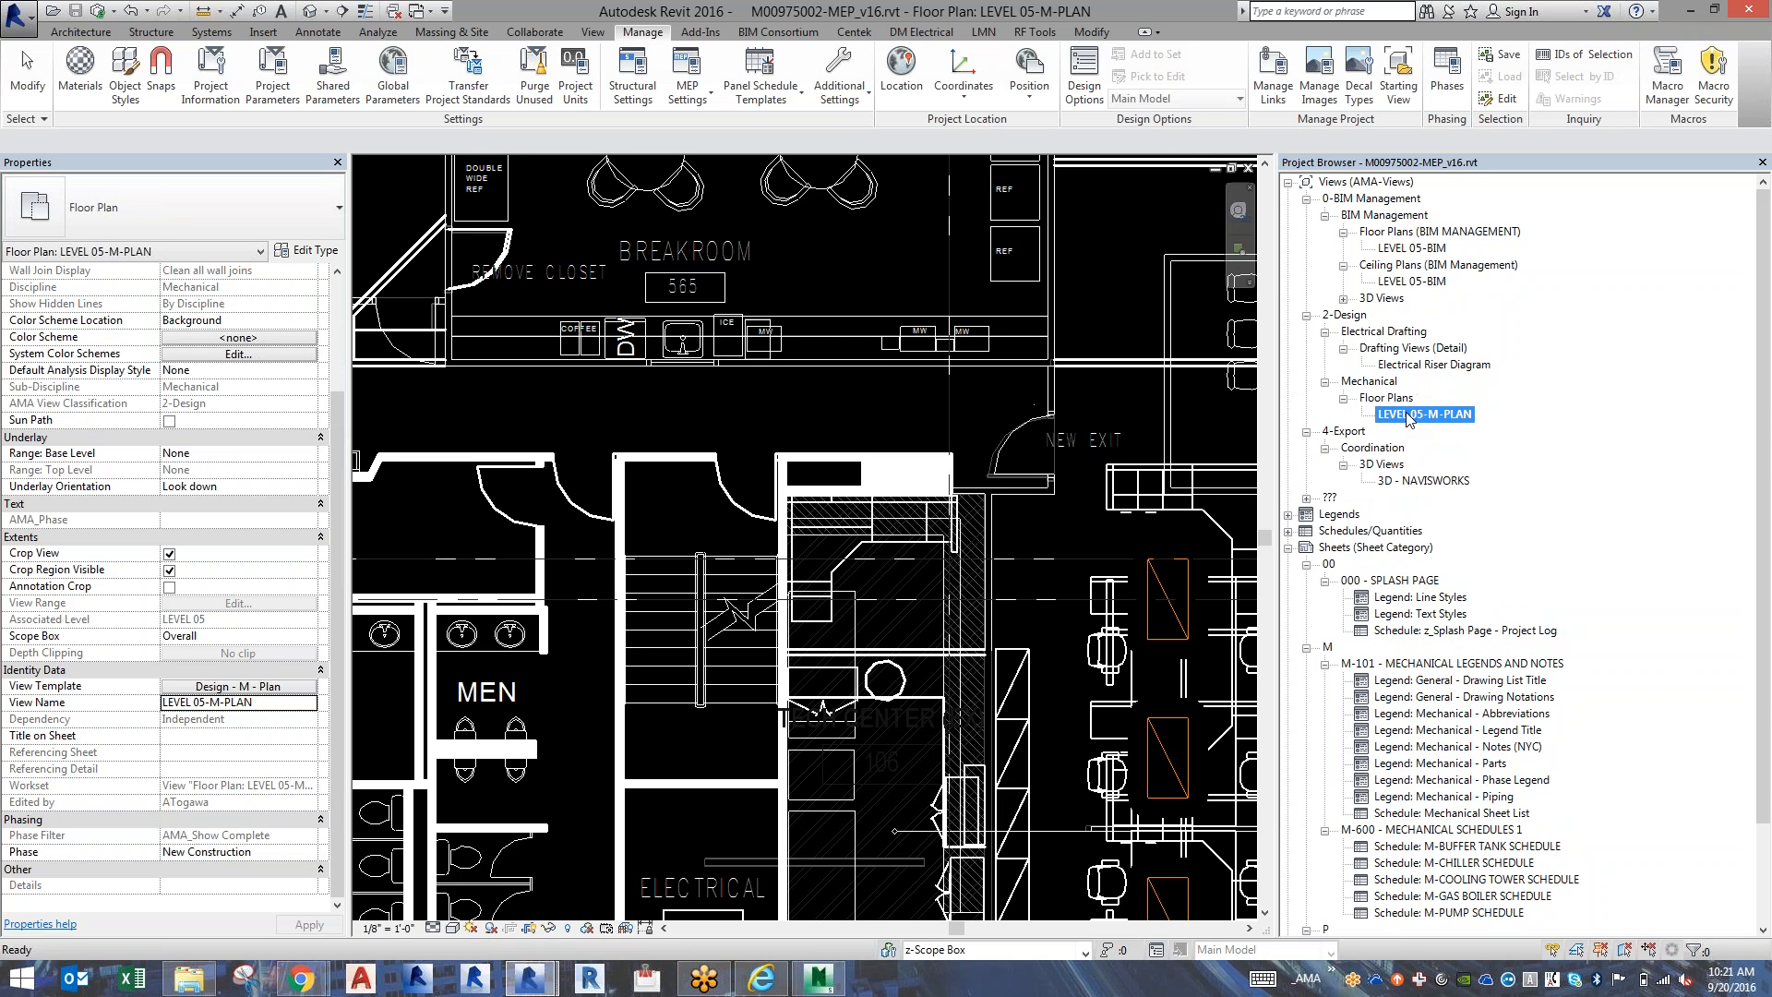
click(1087, 408)
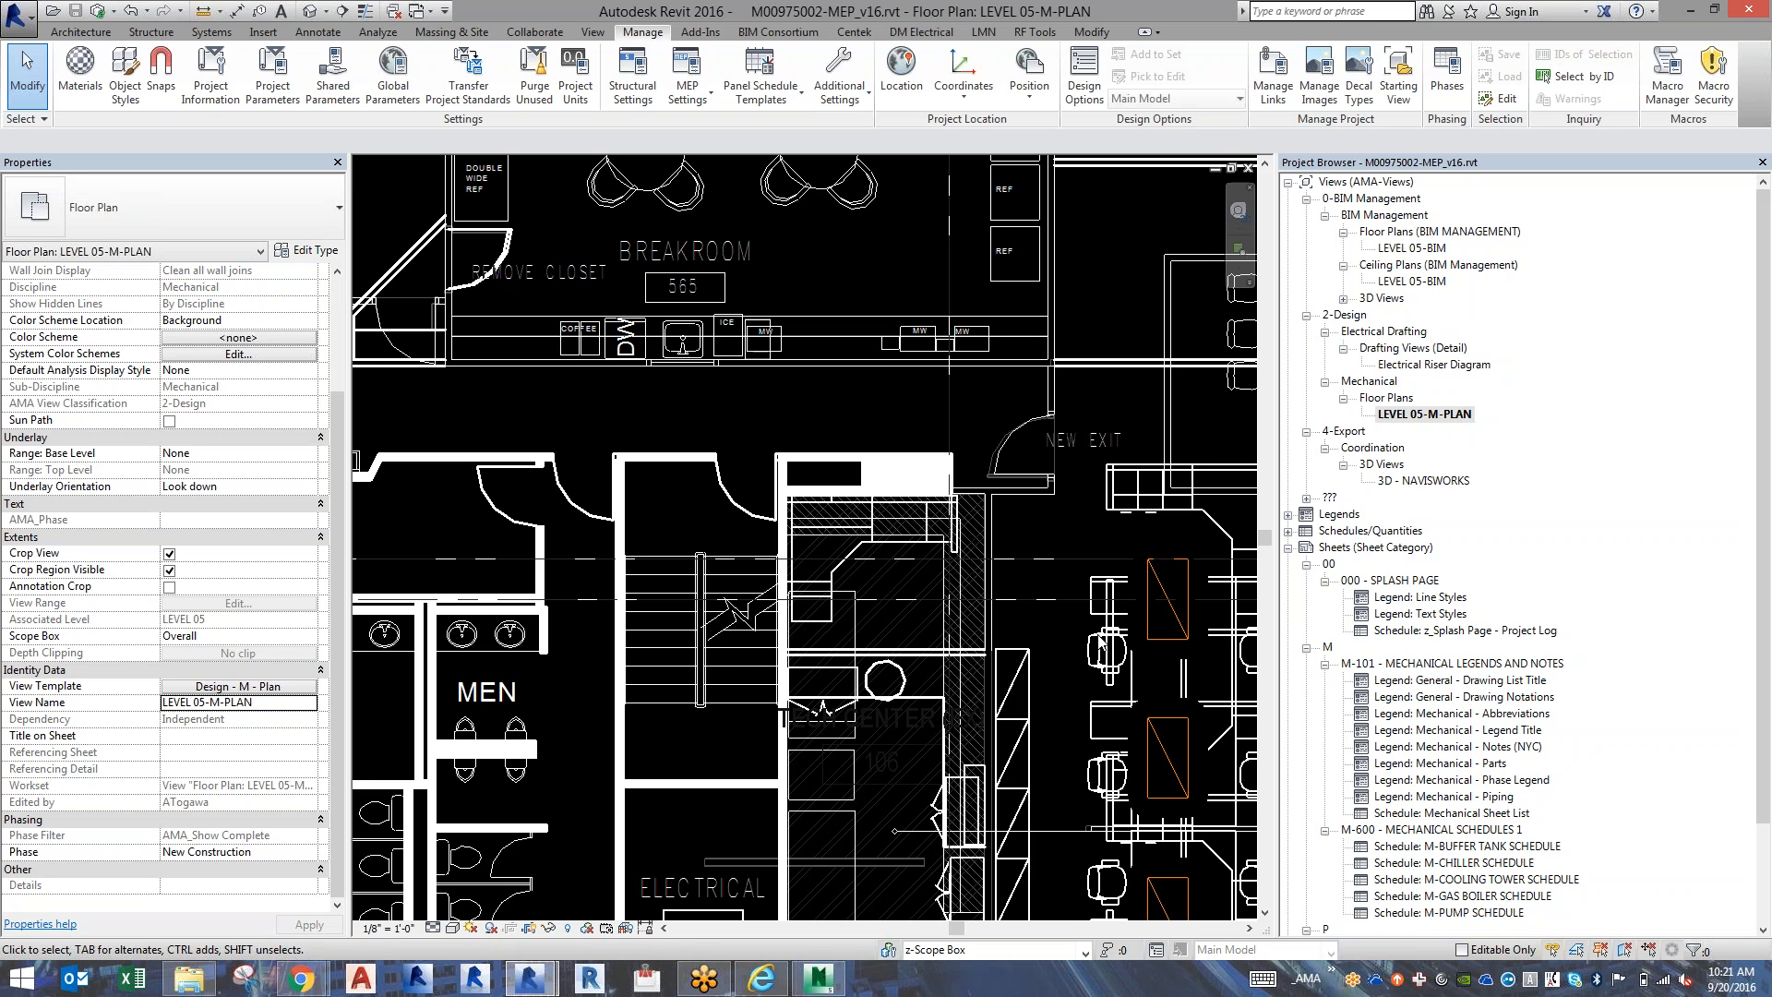
key(v)
key(g)
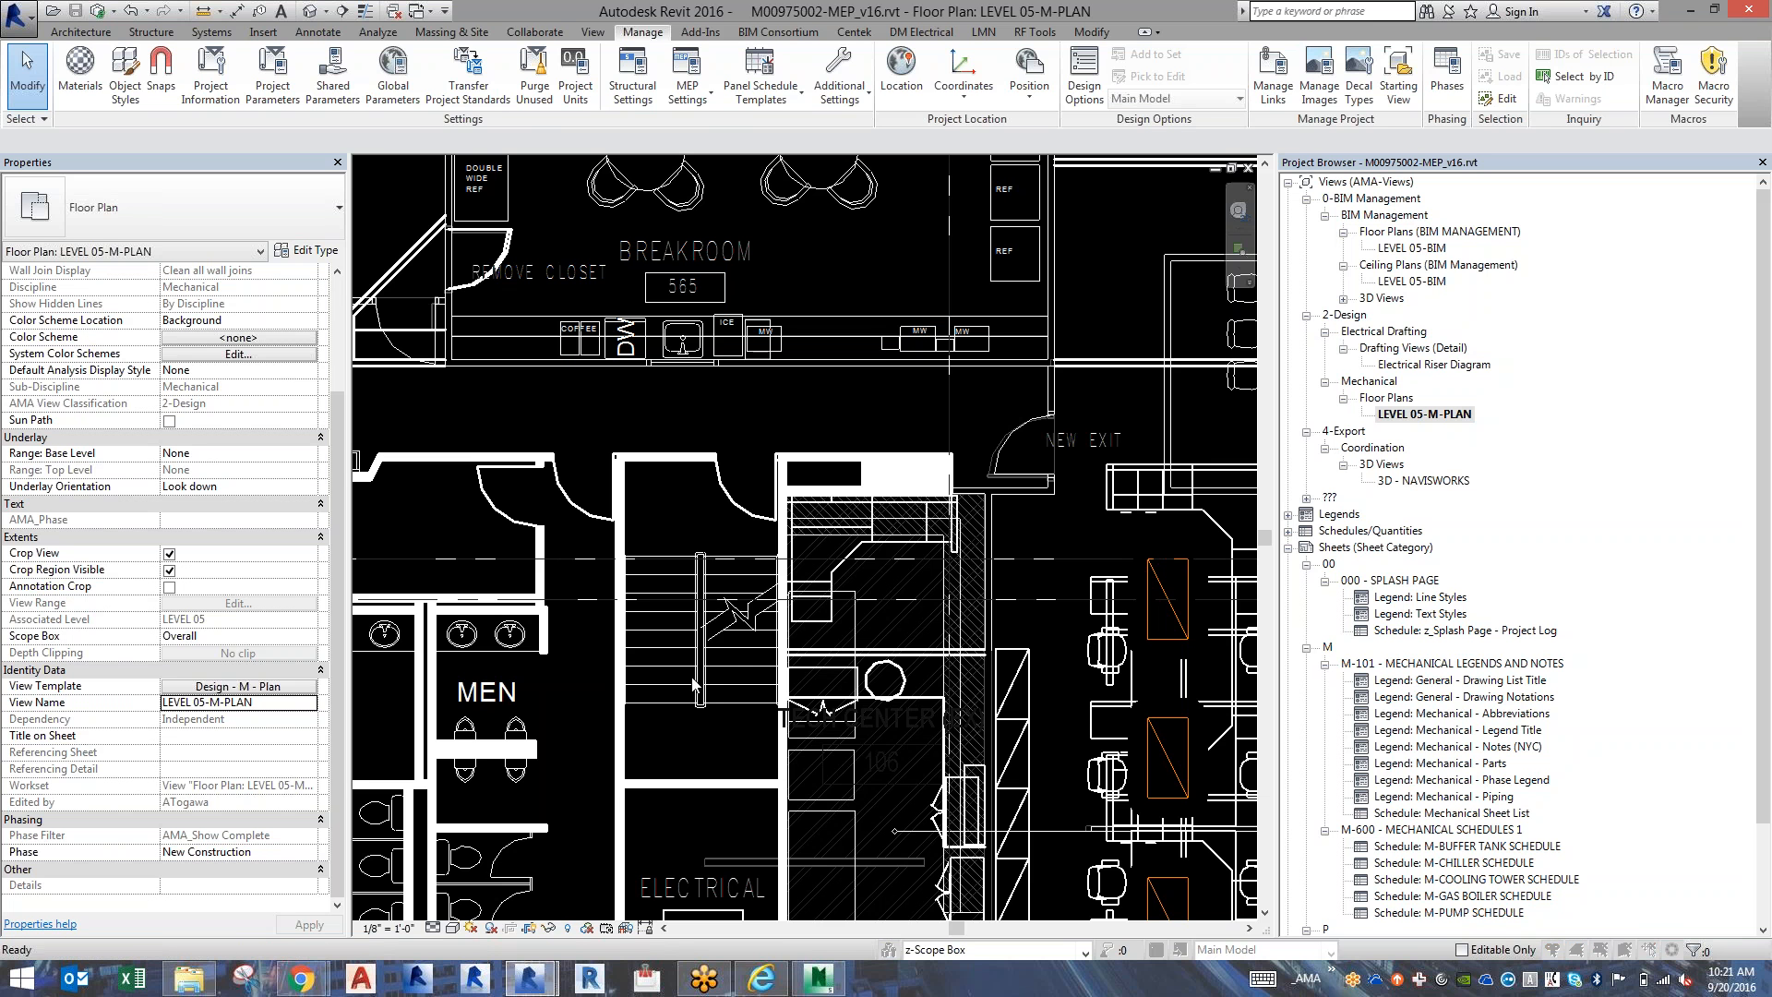
scroll(697, 545, down, 3)
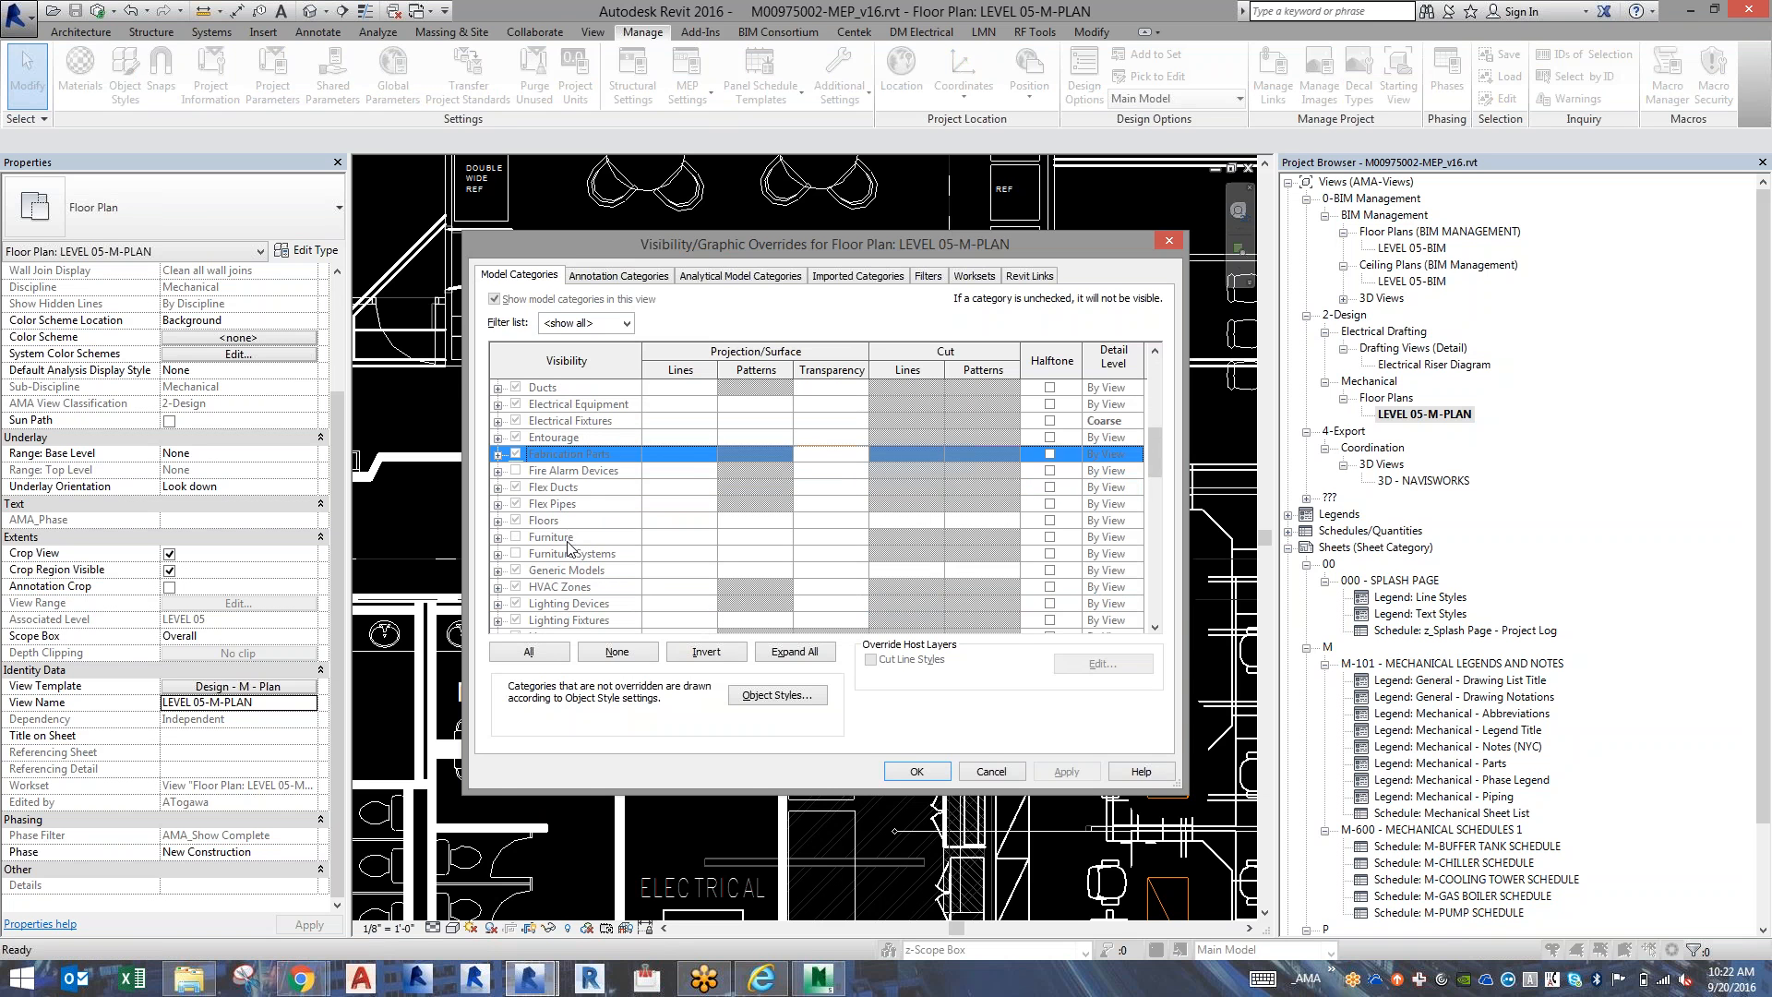
key(Escape)
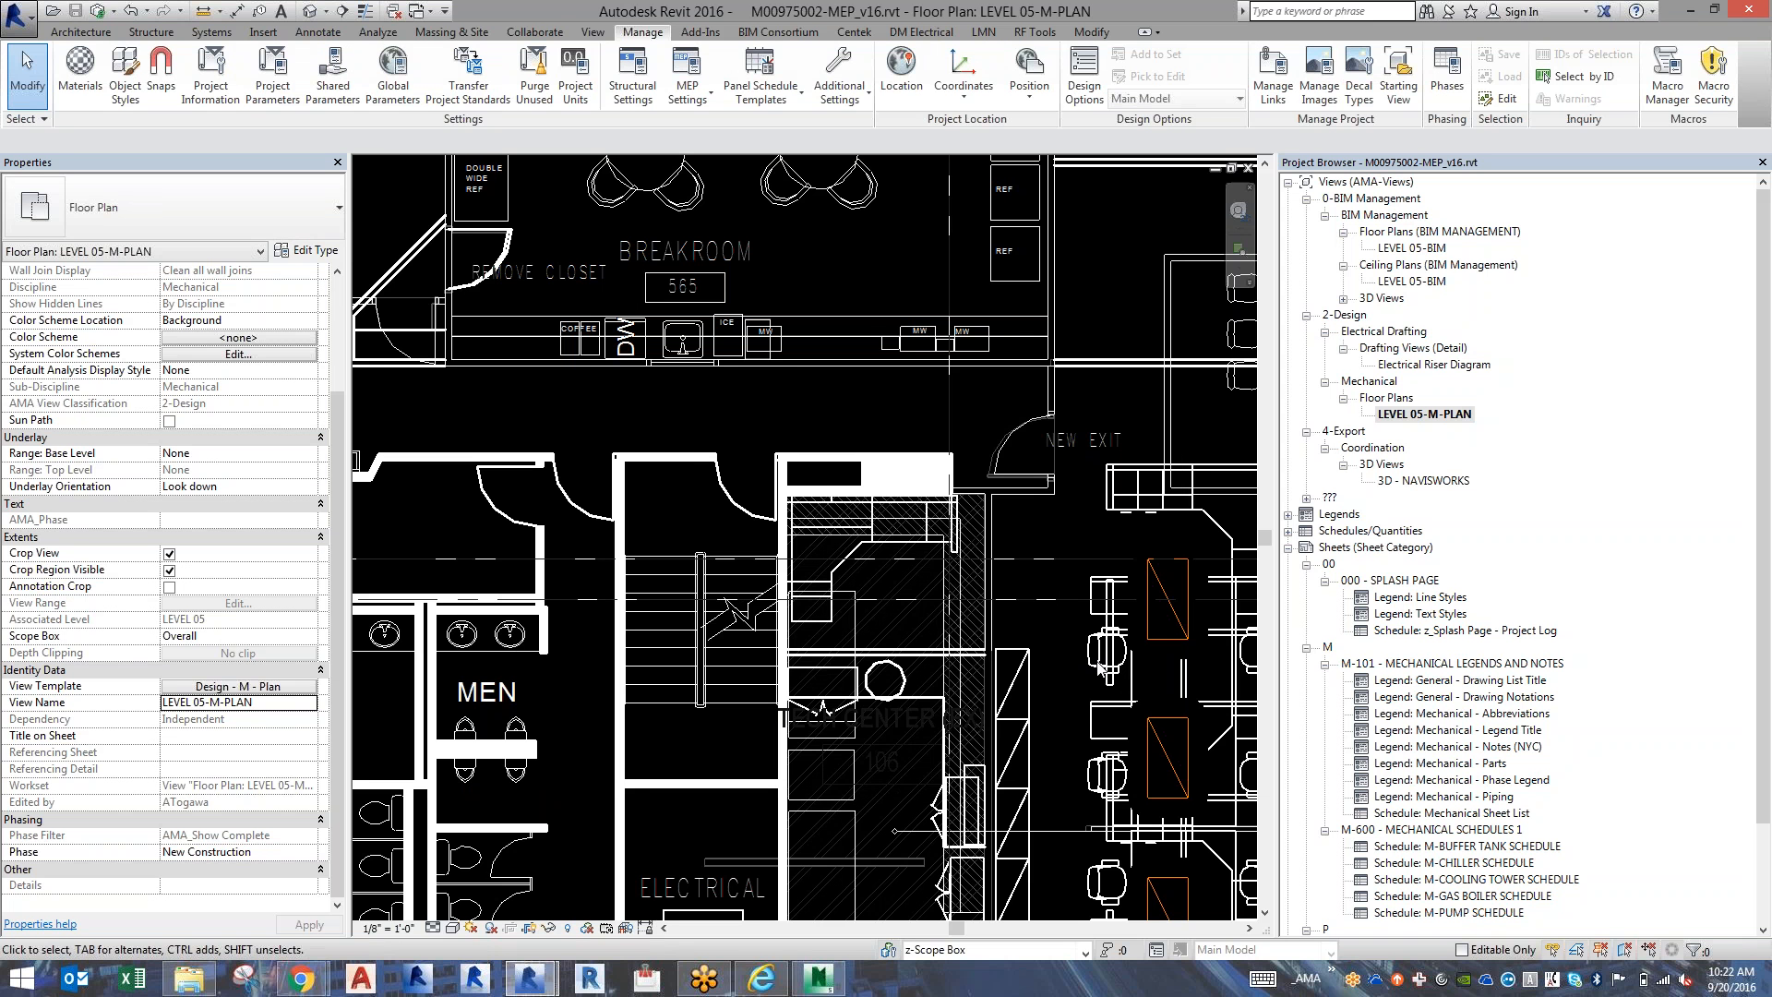
Open the custom display settings of the linked MMC Portland.rvt and list the import layers of MMCPortland_Base Plan.dwg.
key(v)
key(g)
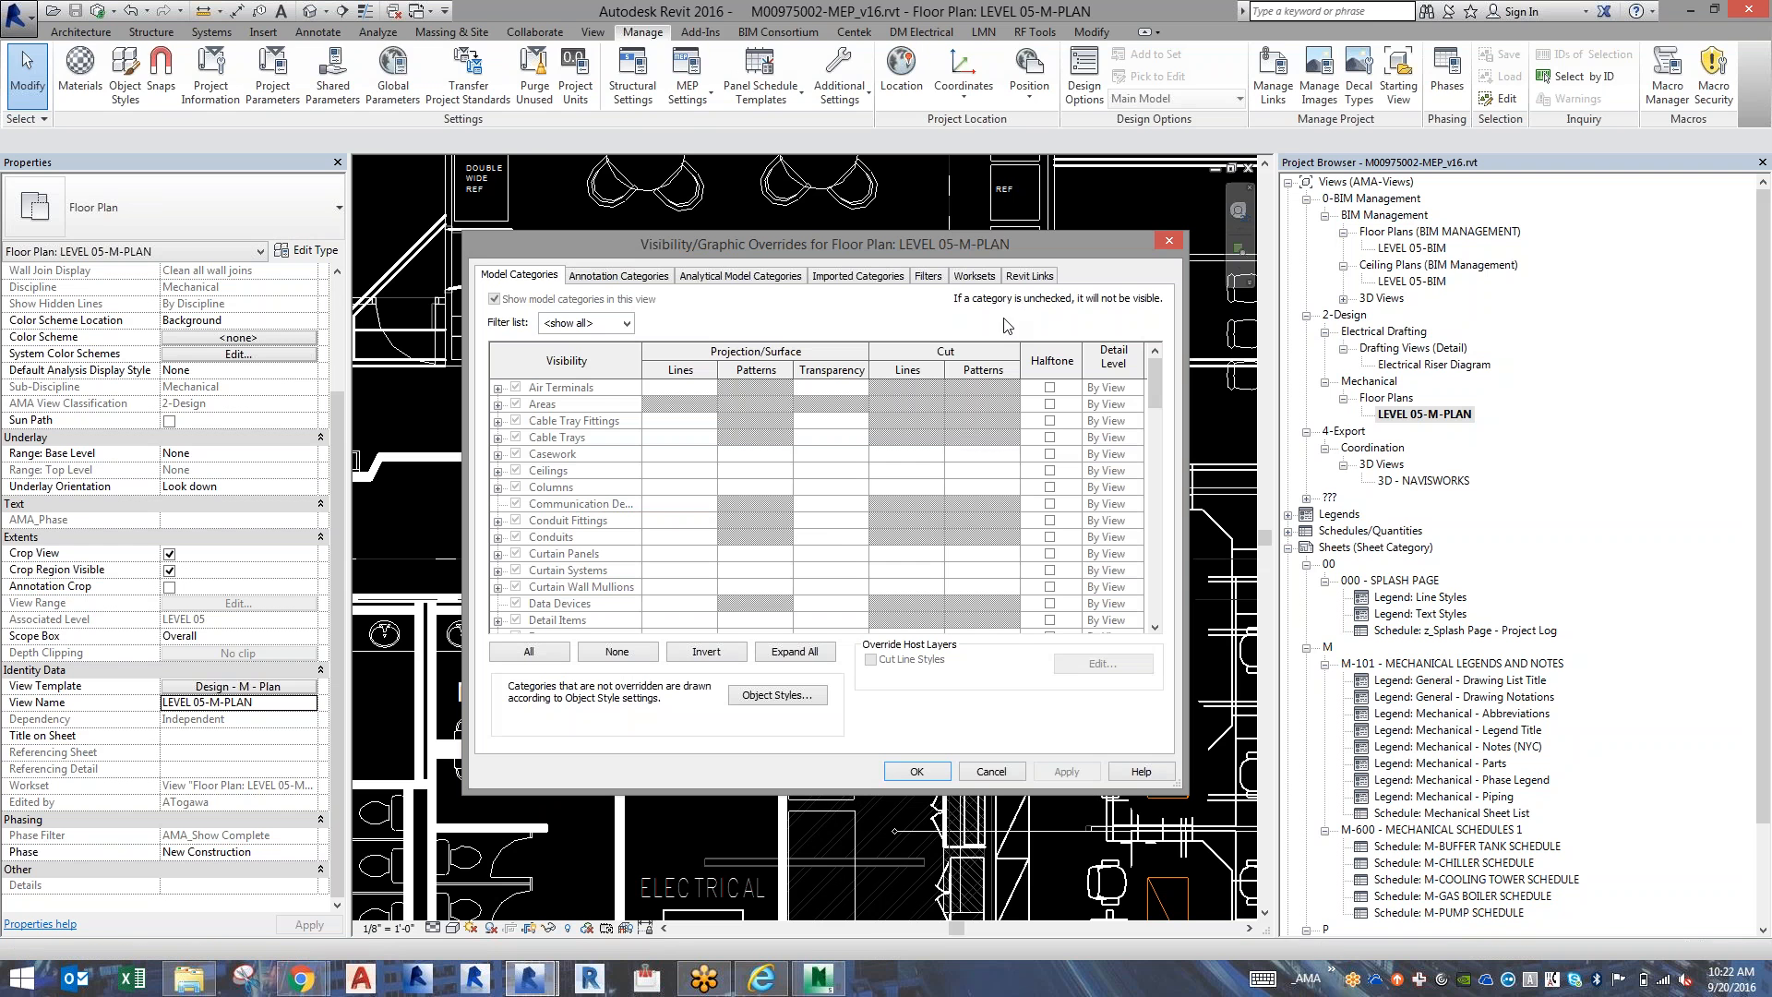
click(1027, 276)
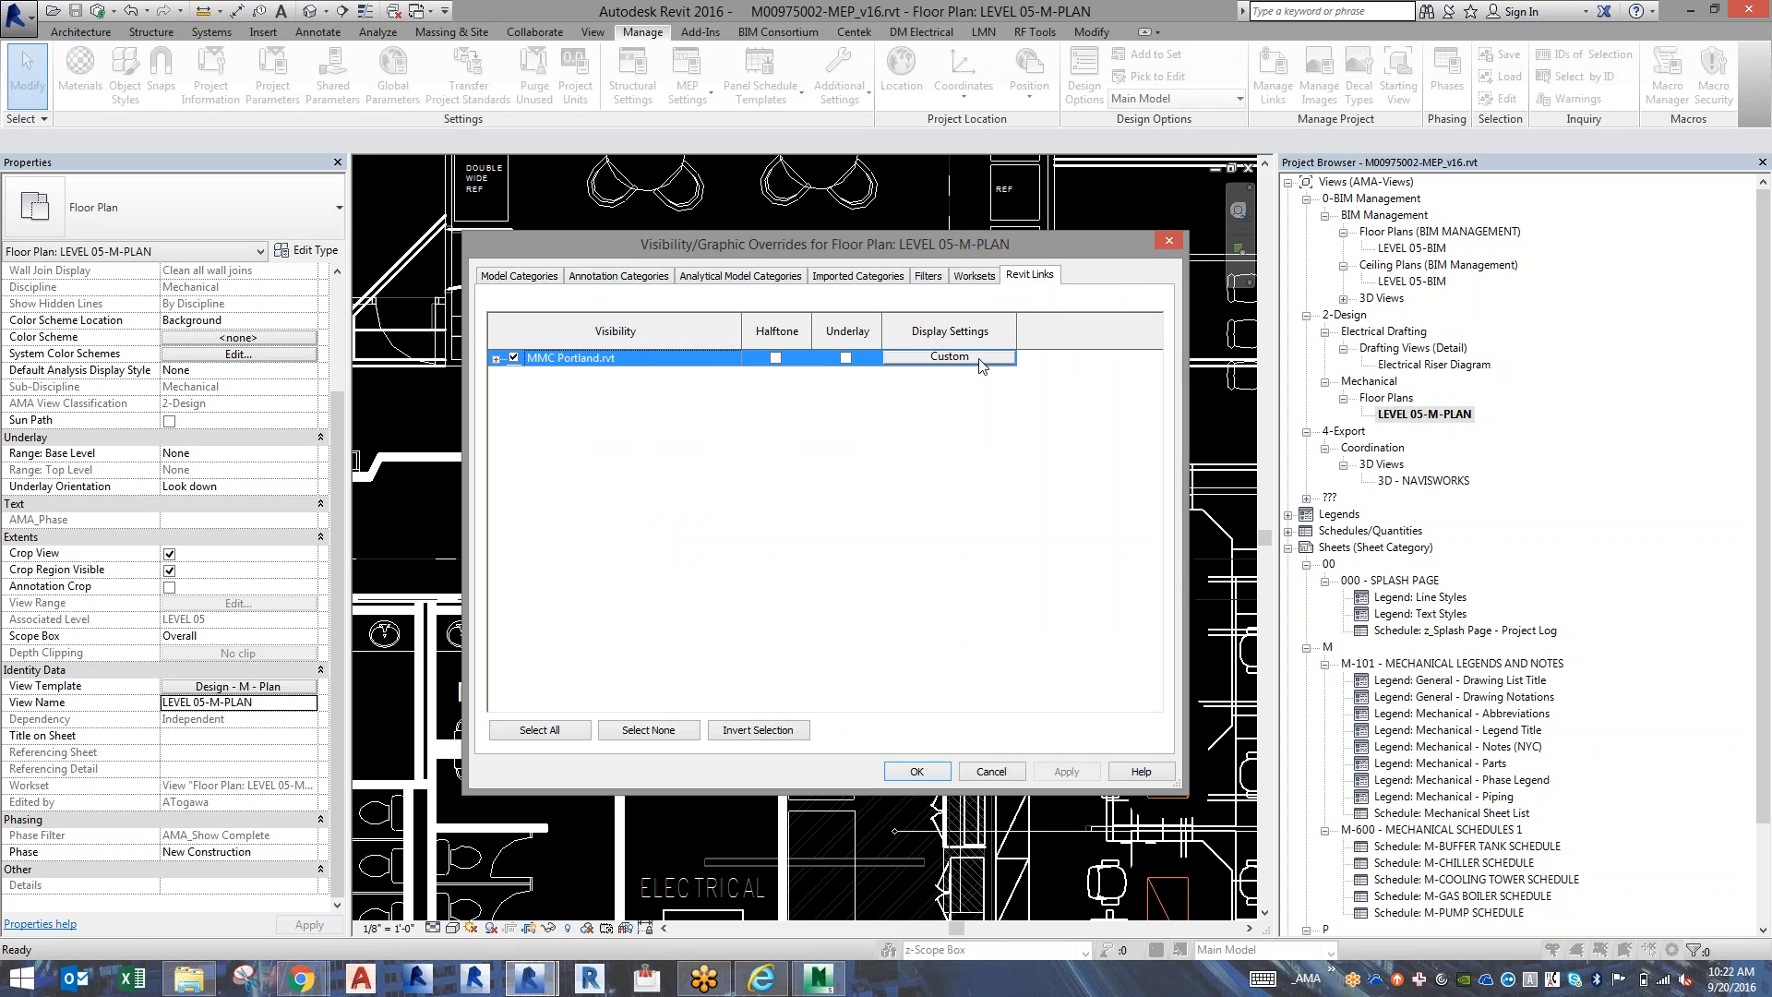
click(949, 357)
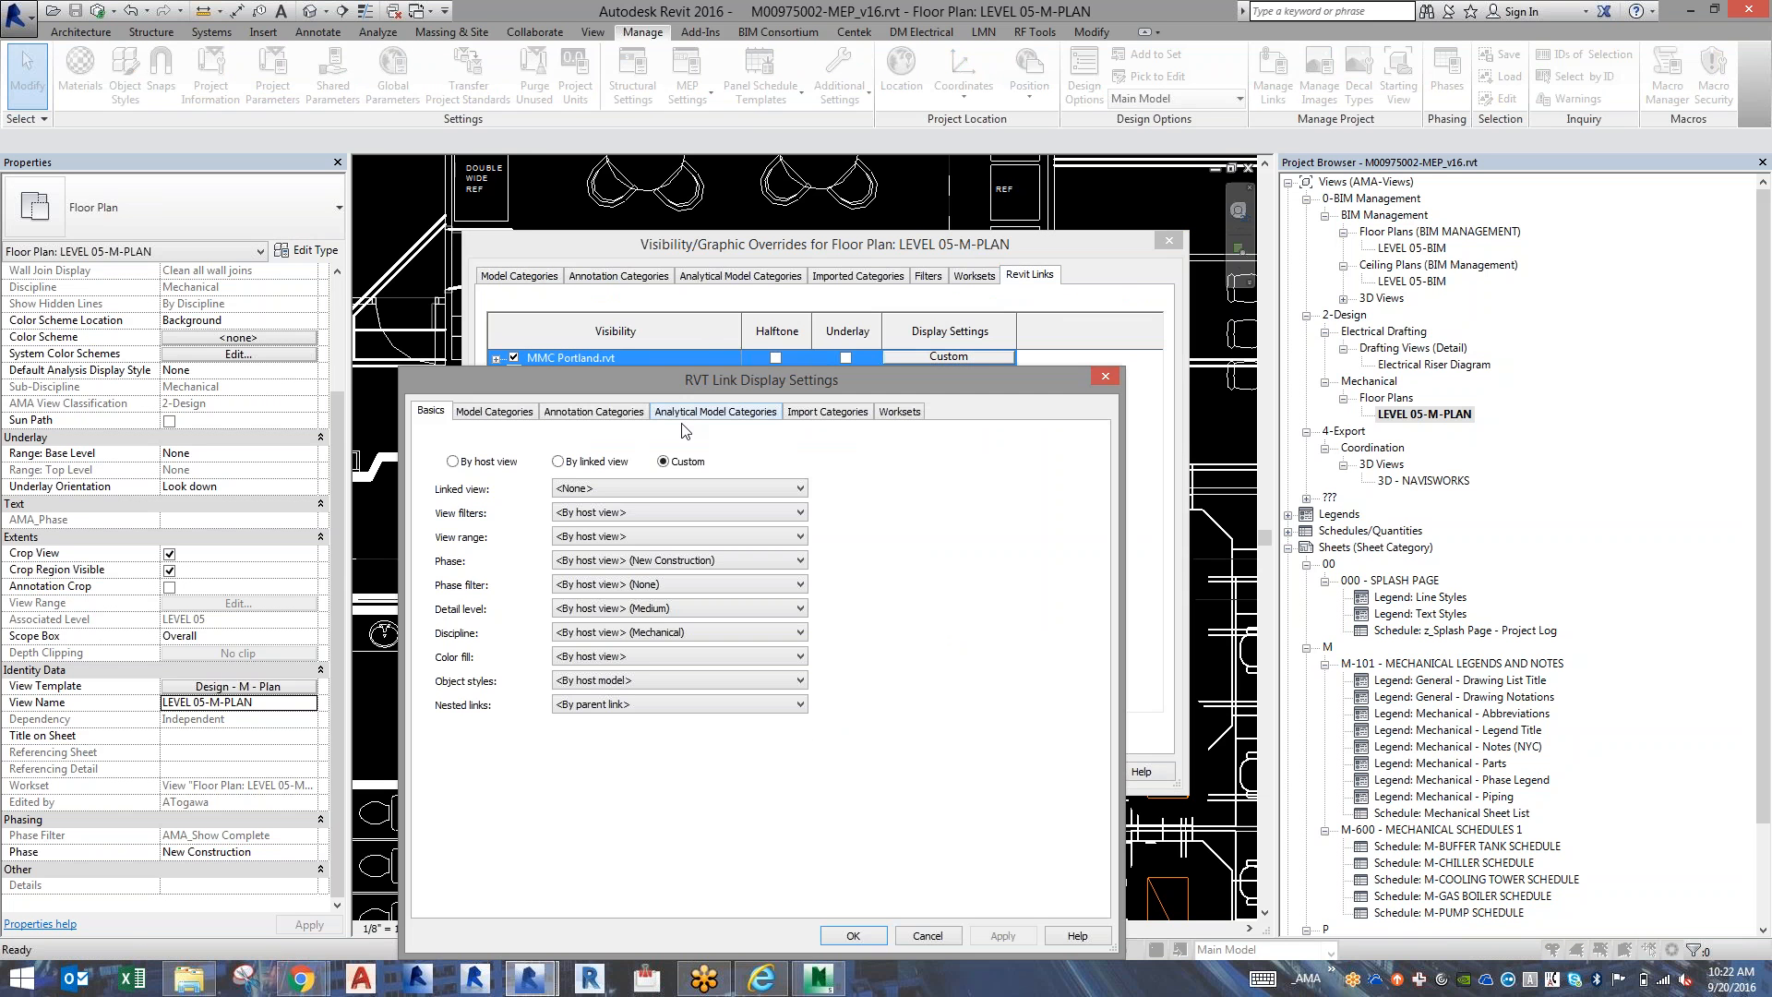
click(825, 414)
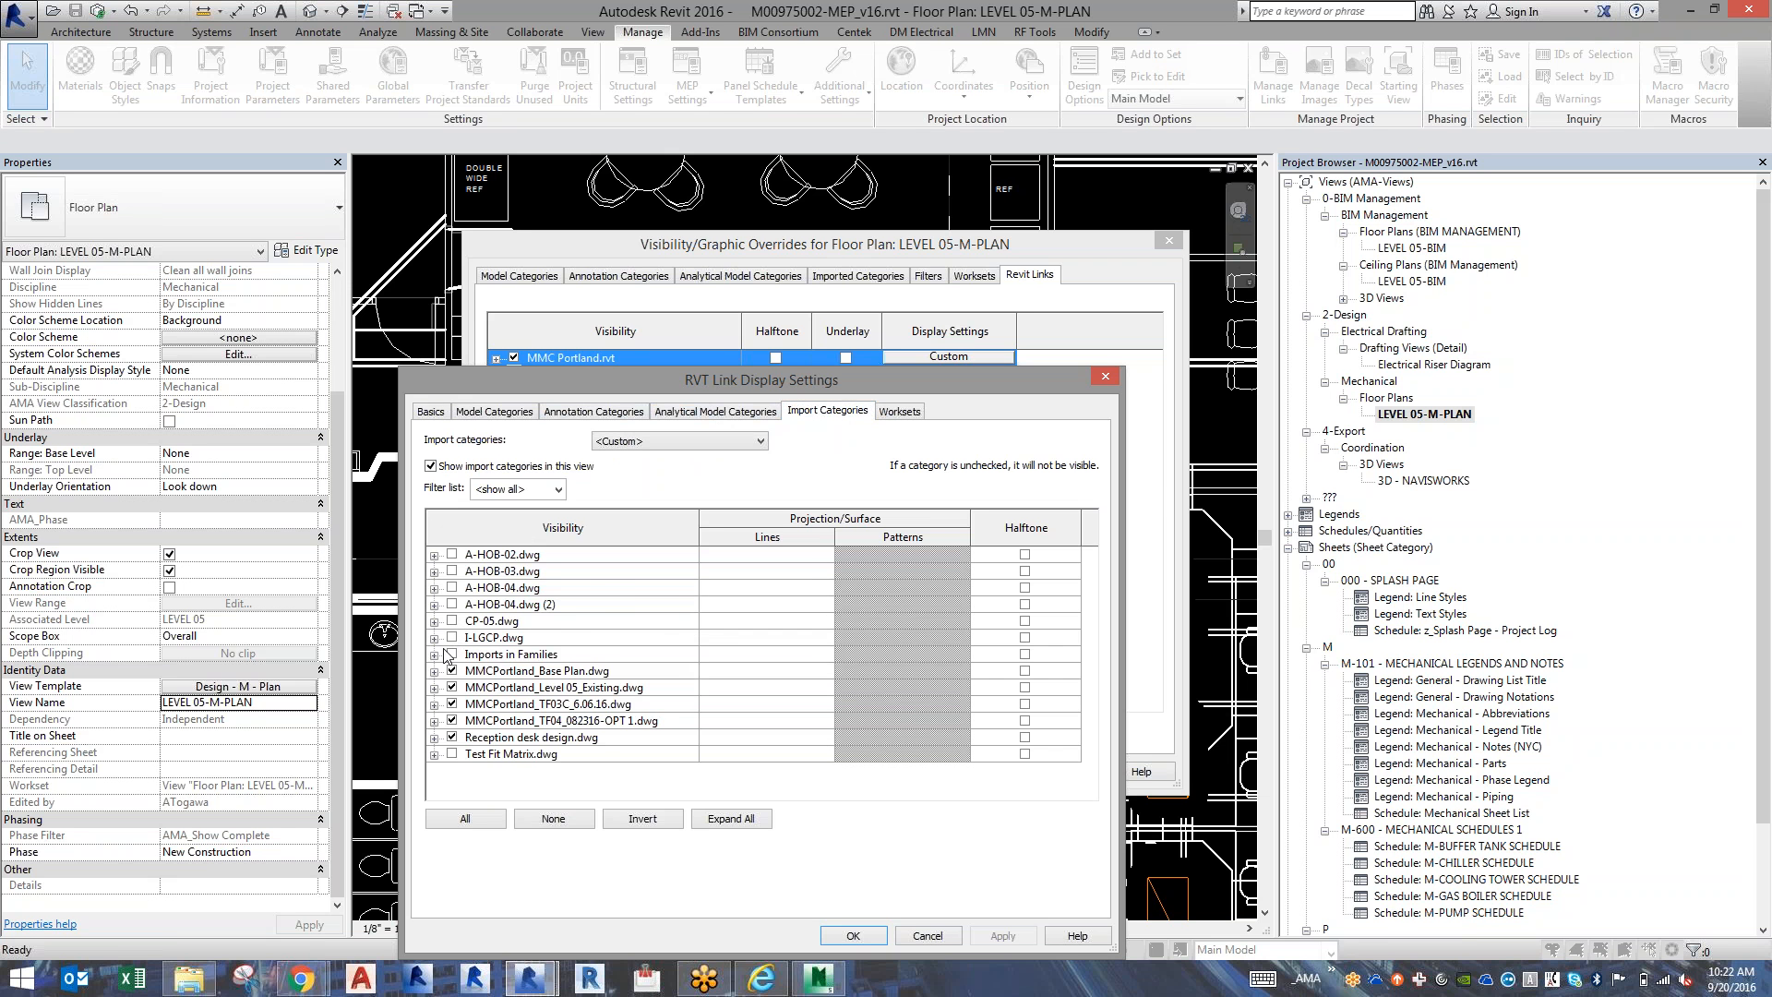
click(434, 673)
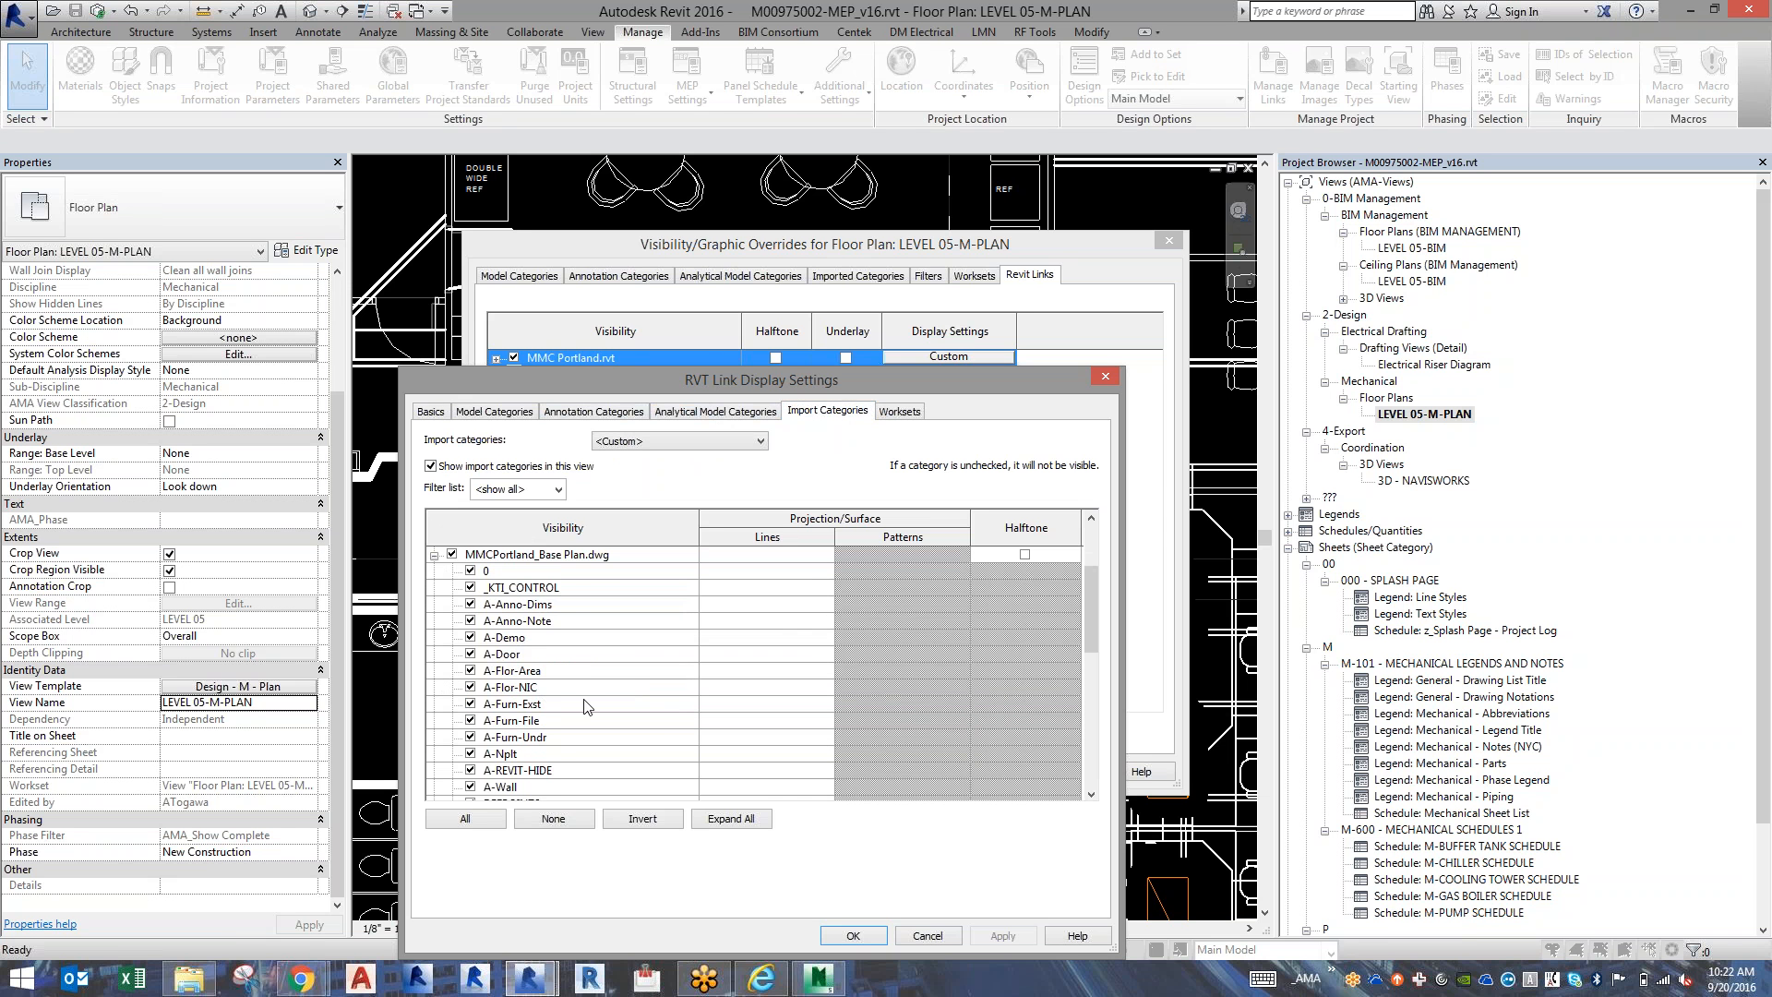
Select the A-Furn-Exst, A-Furn-File and A-Furn-Undr layers of MMCPortland_Base Plan.dwg, and accept the link and visibility settings.
scroll(584, 706, down, 3)
scroll(584, 706, up, 2)
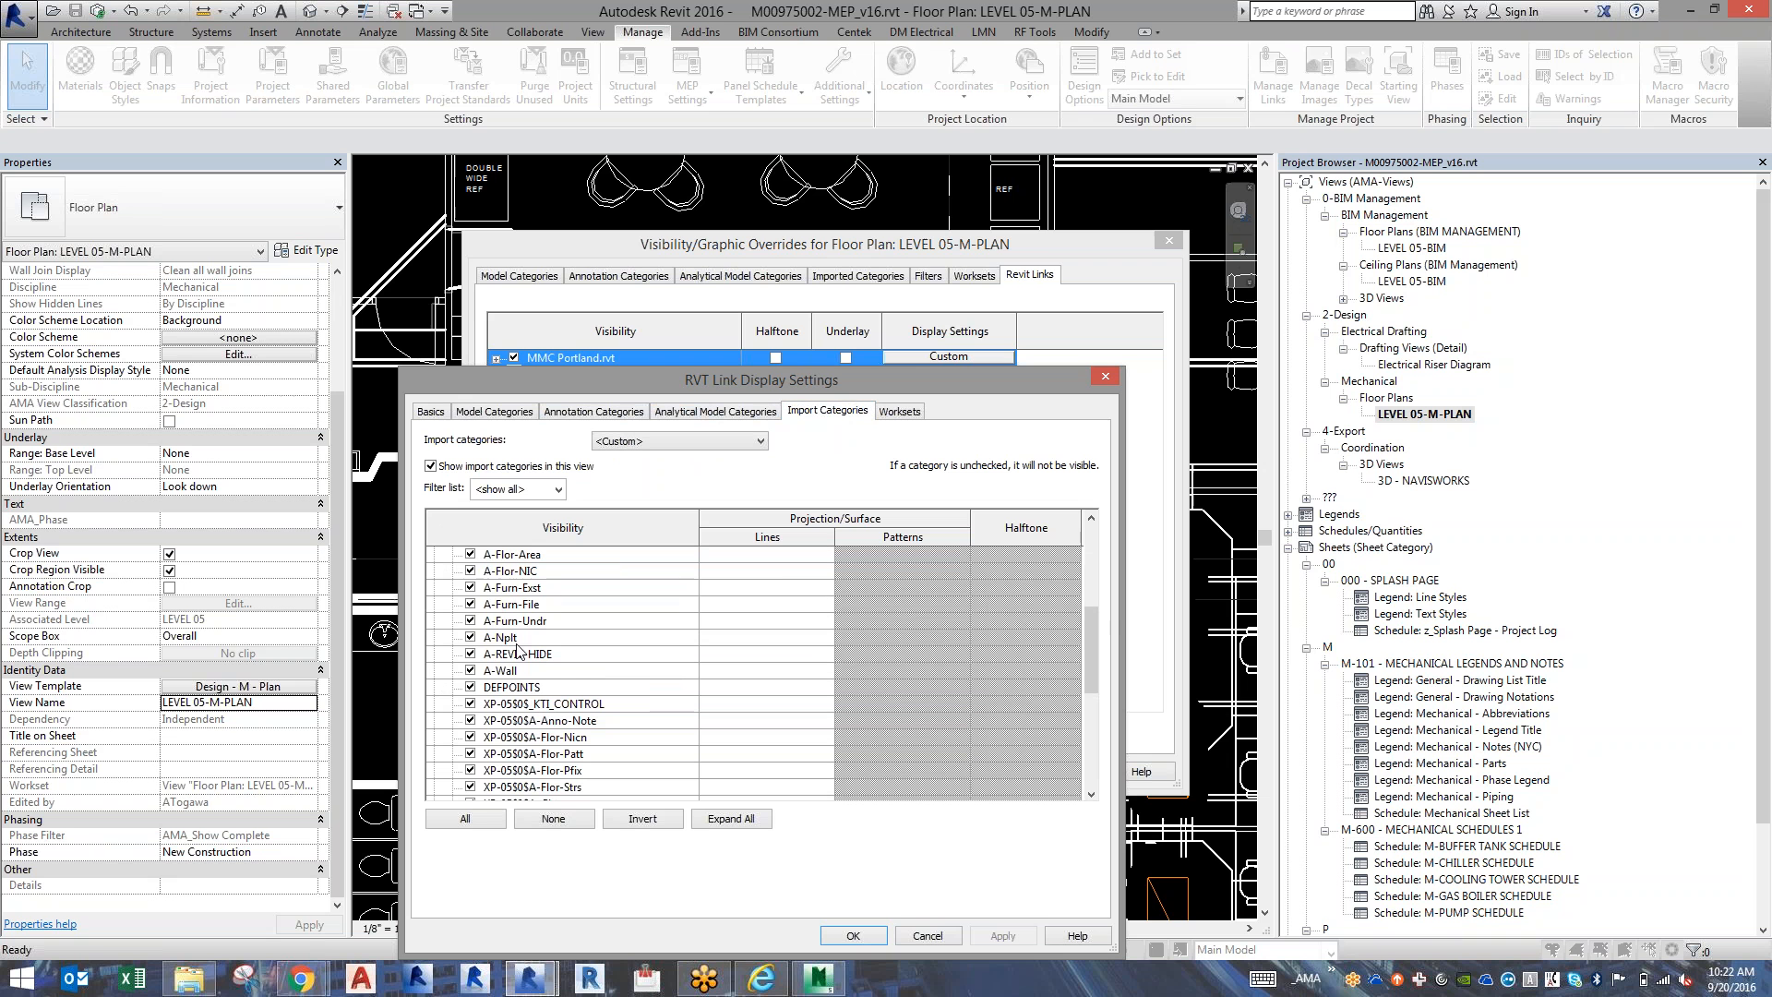
click(514, 590)
shift+click(515, 621)
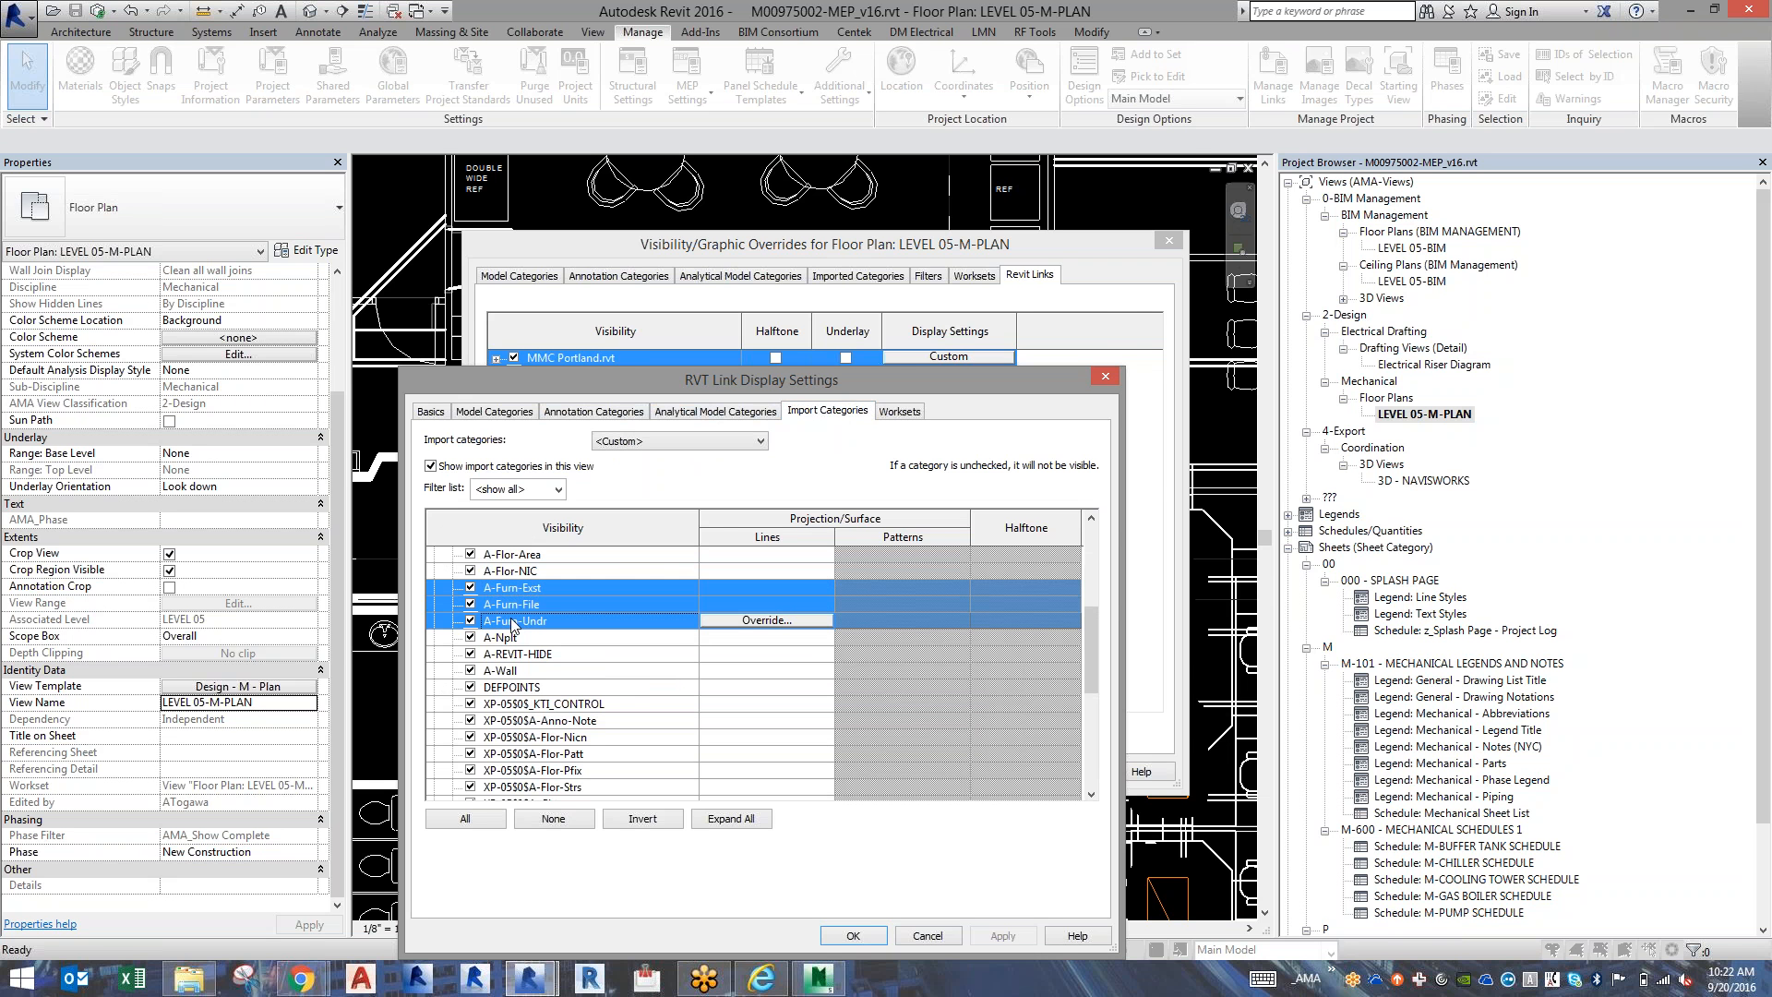
click(853, 935)
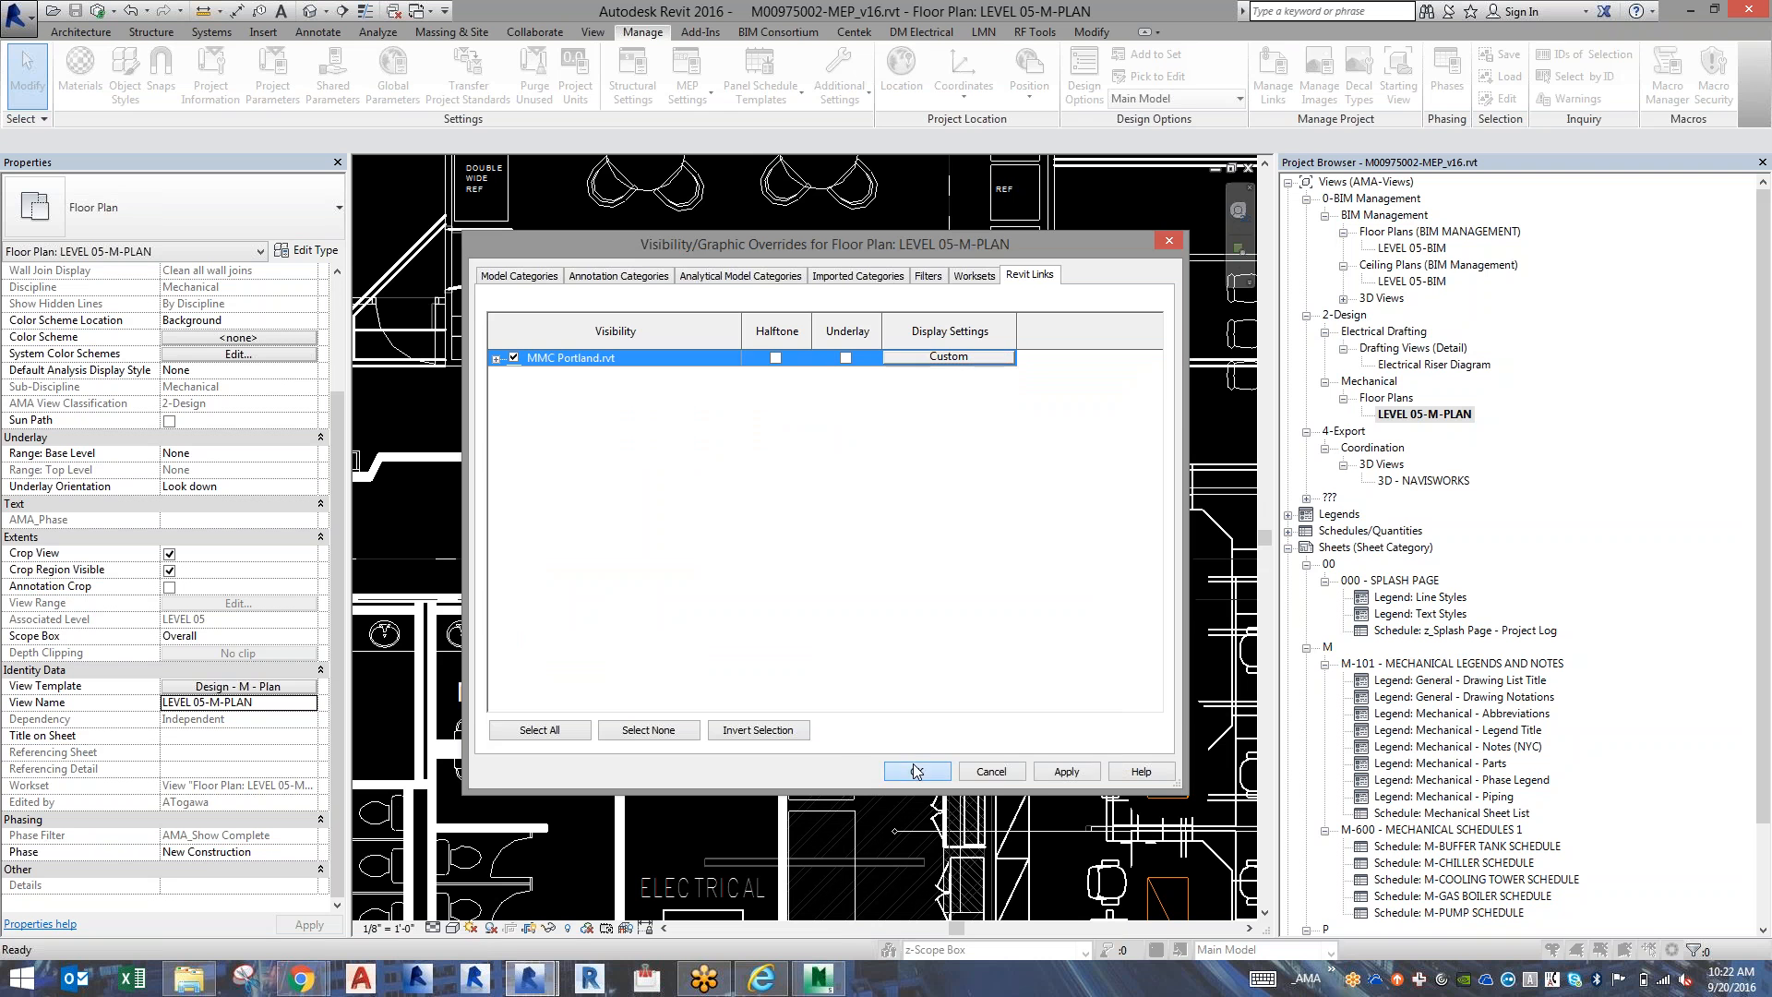
click(915, 771)
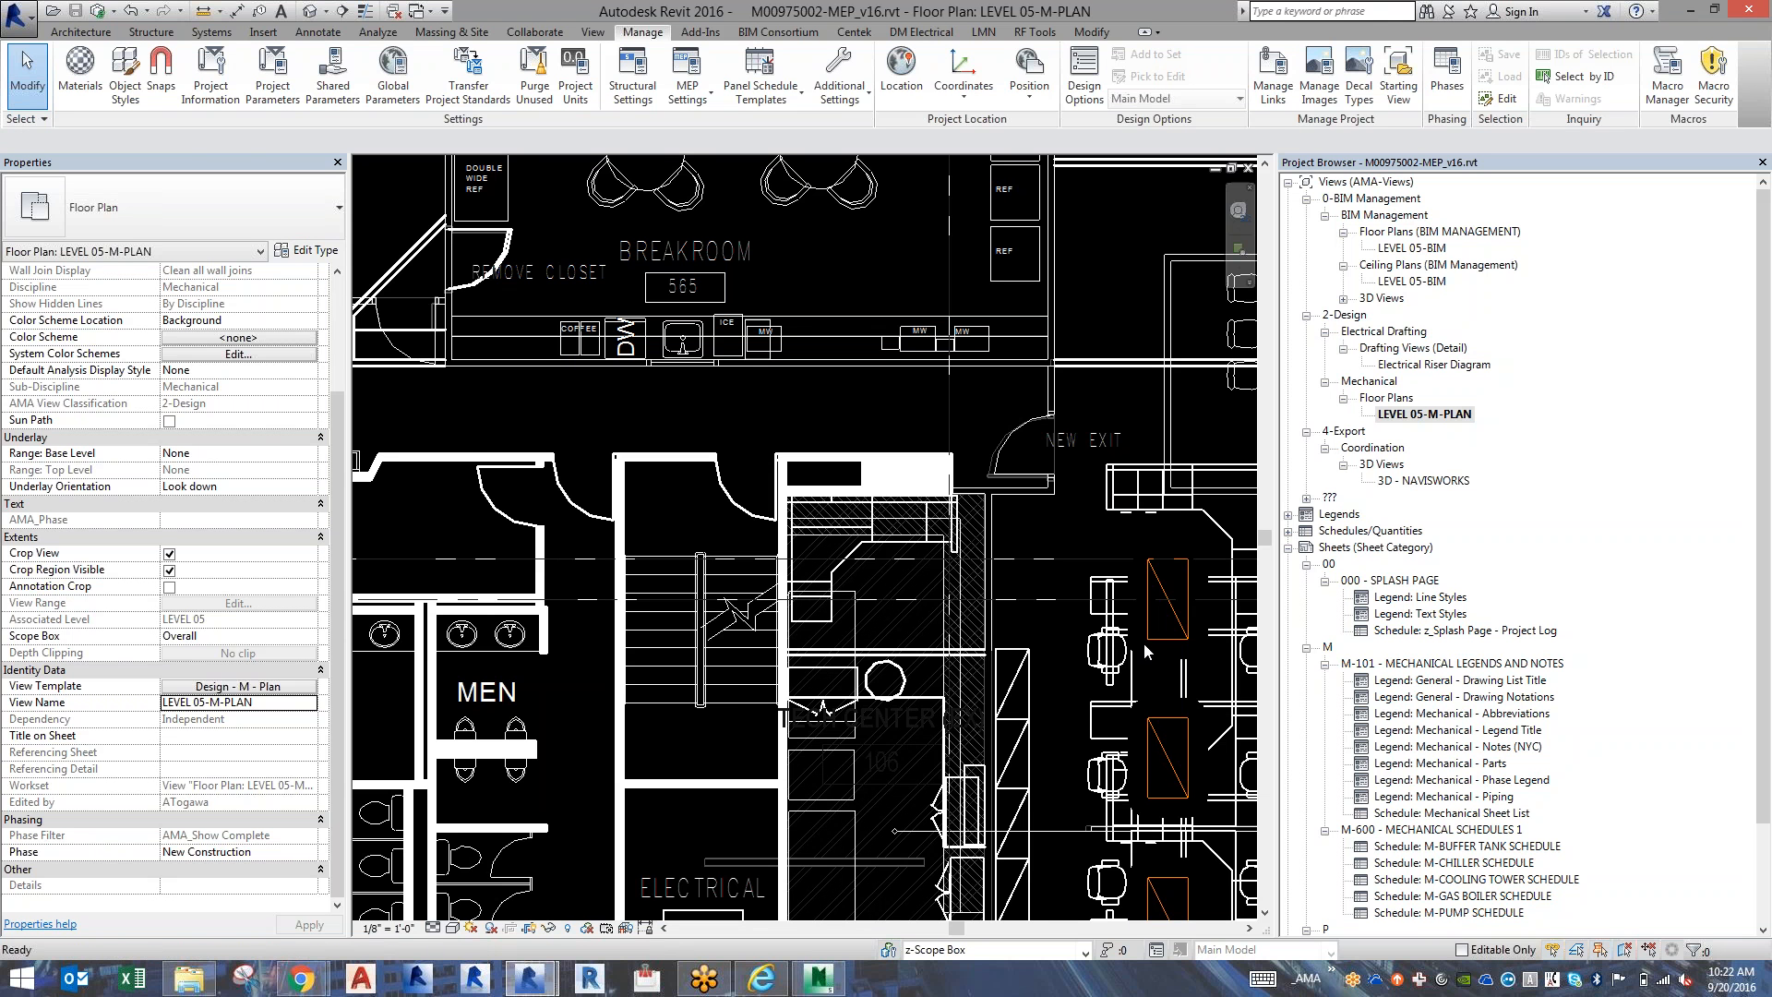
Check which linked import the furniture linework near the new exit belongs to, and view the wider mechanical floor plan.
click(1126, 510)
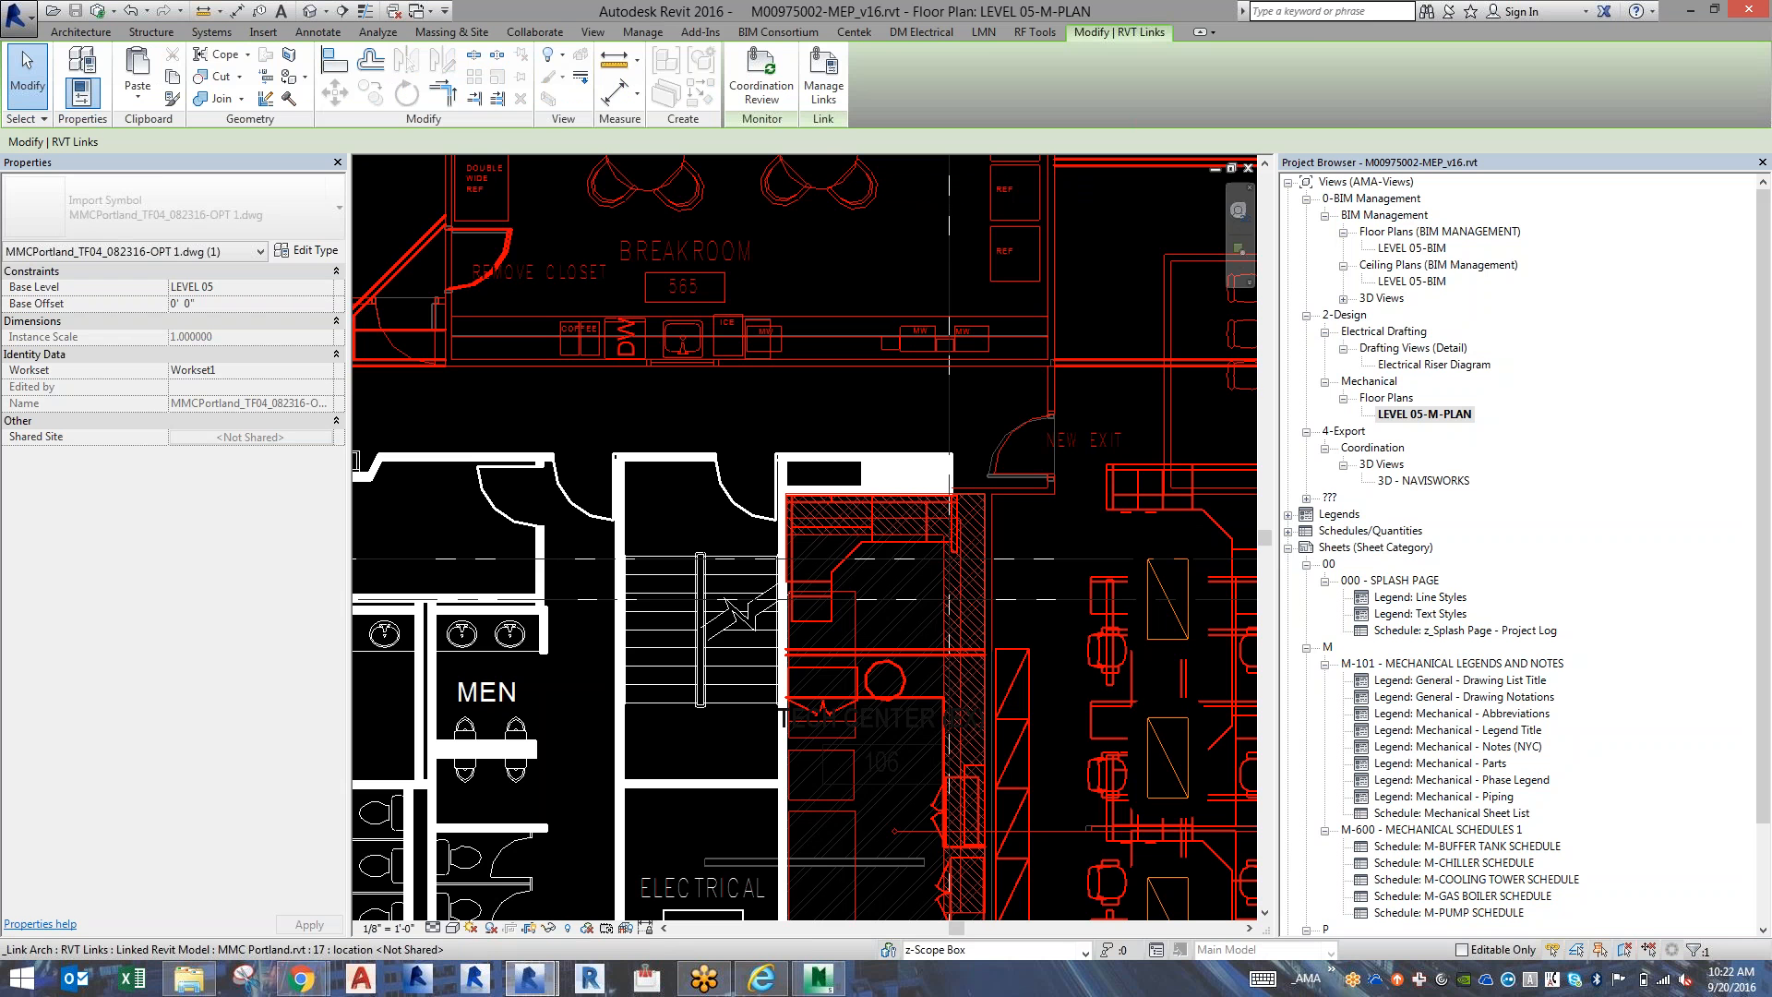
key(Escape)
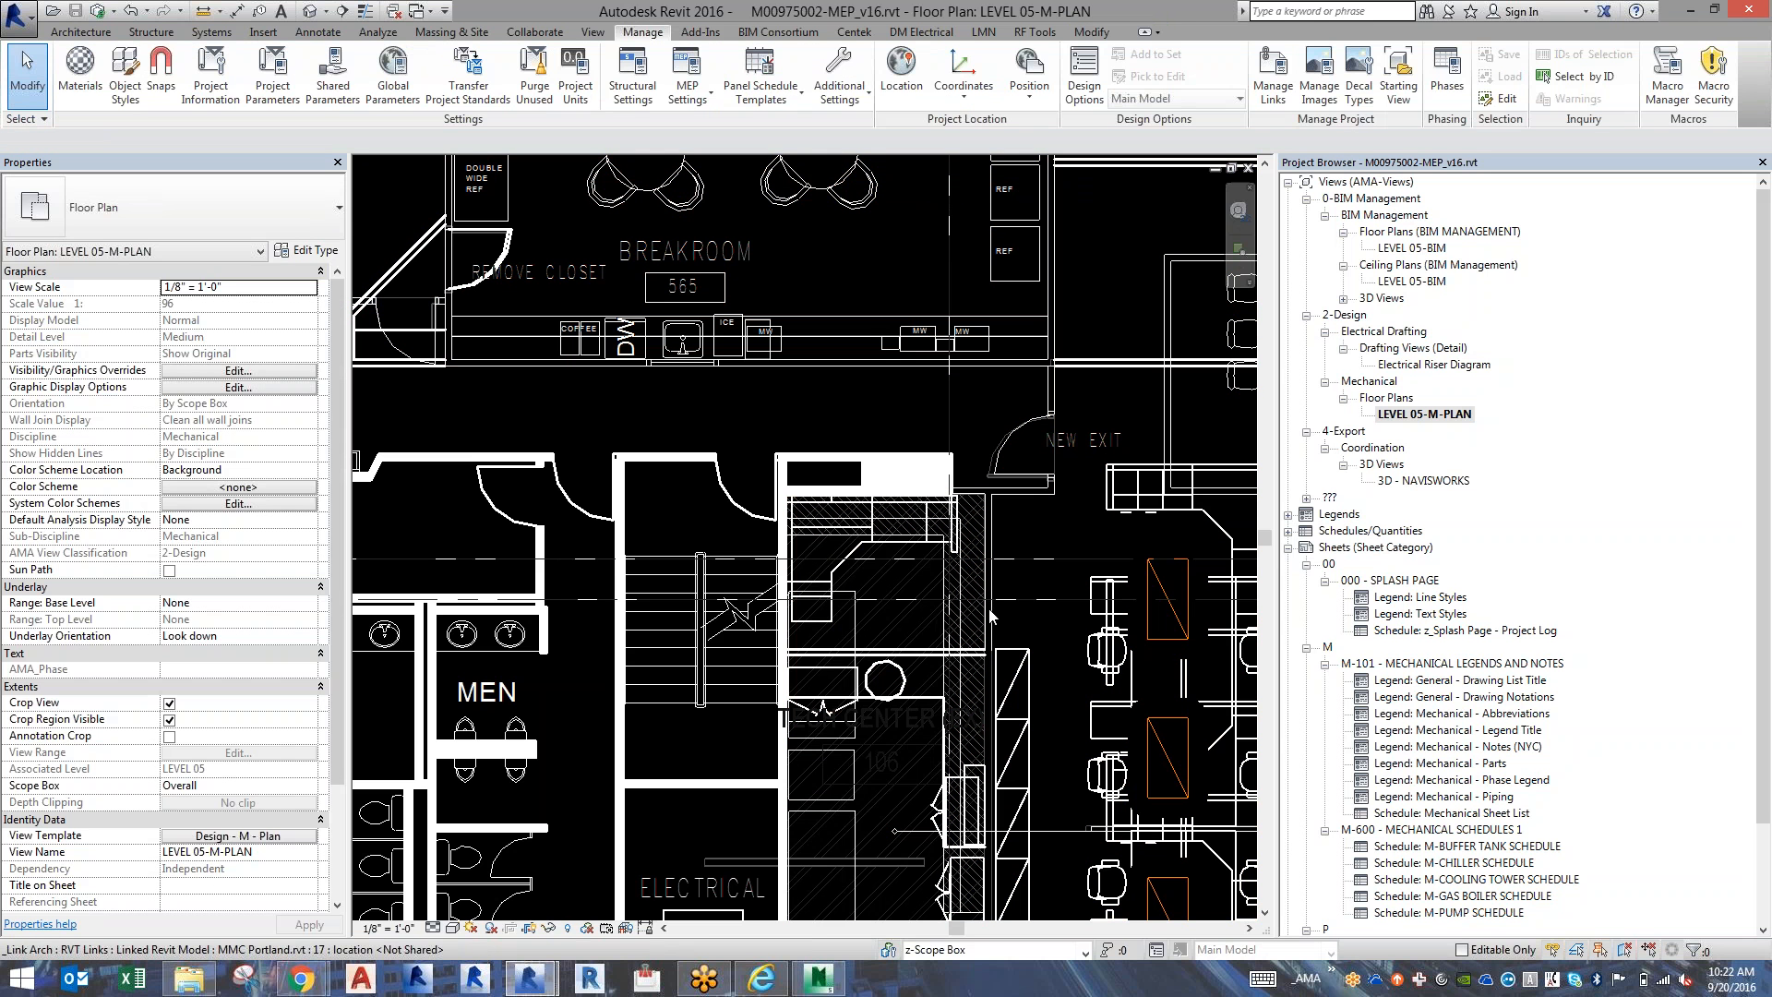
scroll(989, 616, down, 3)
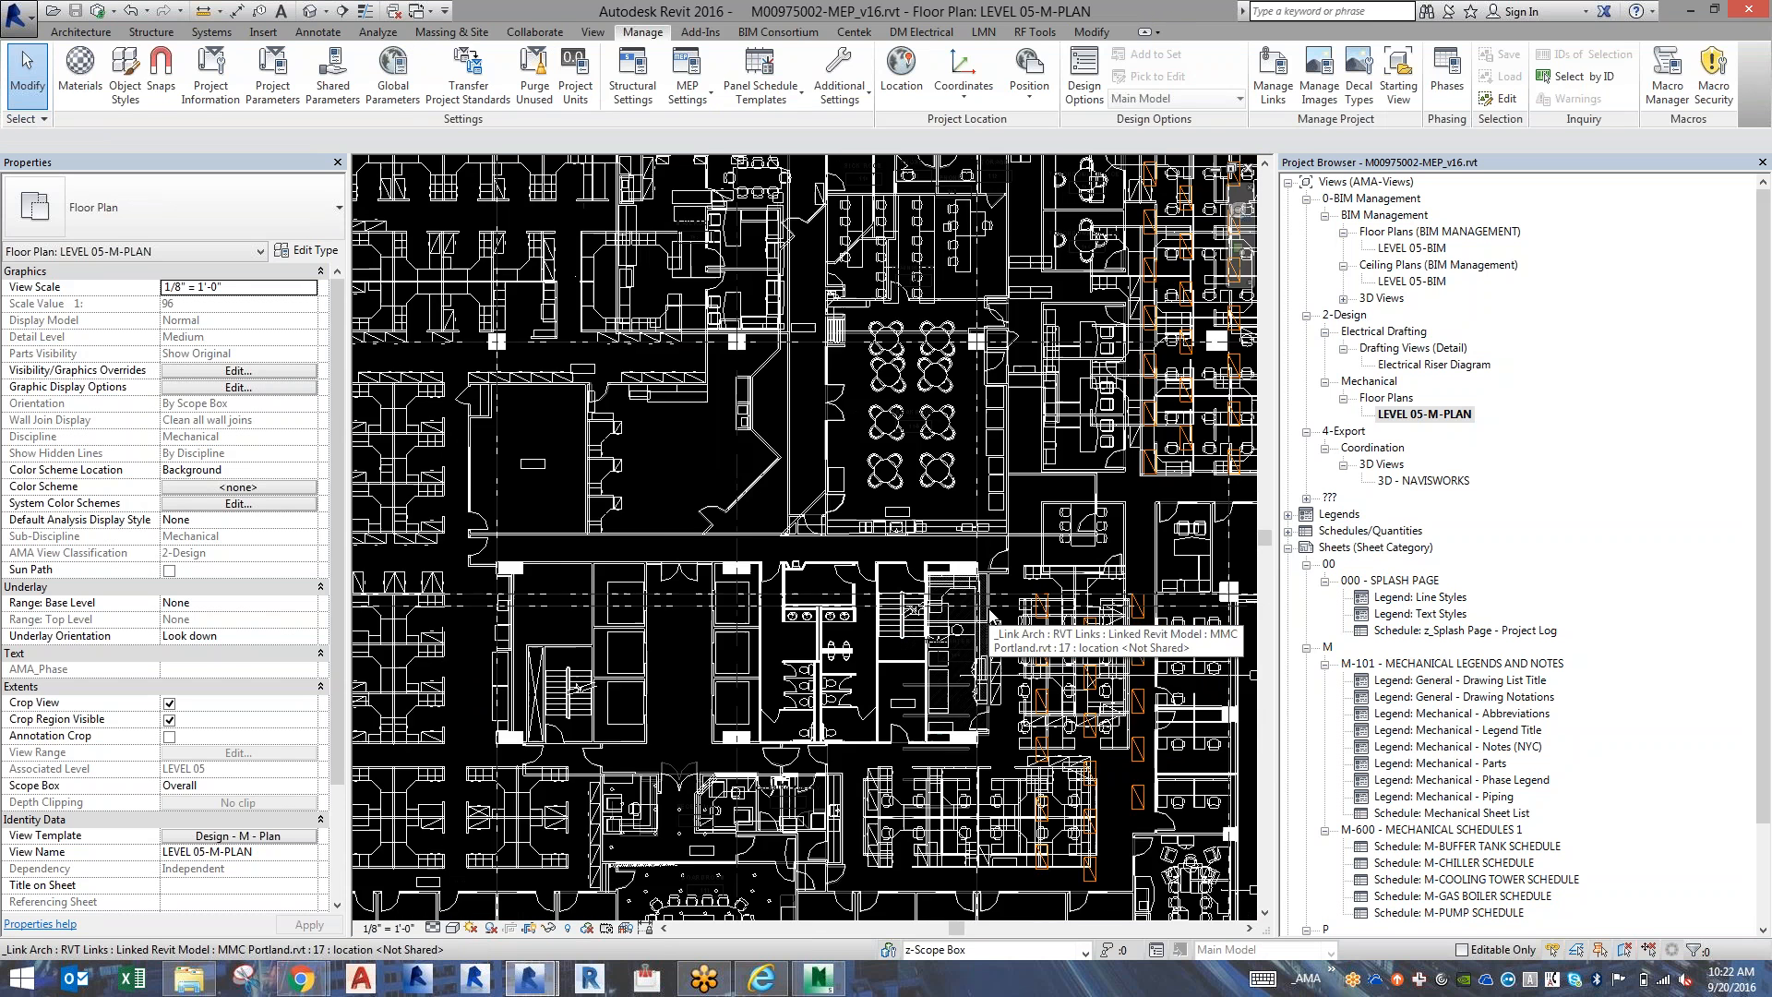
scroll(989, 617, down, 1)
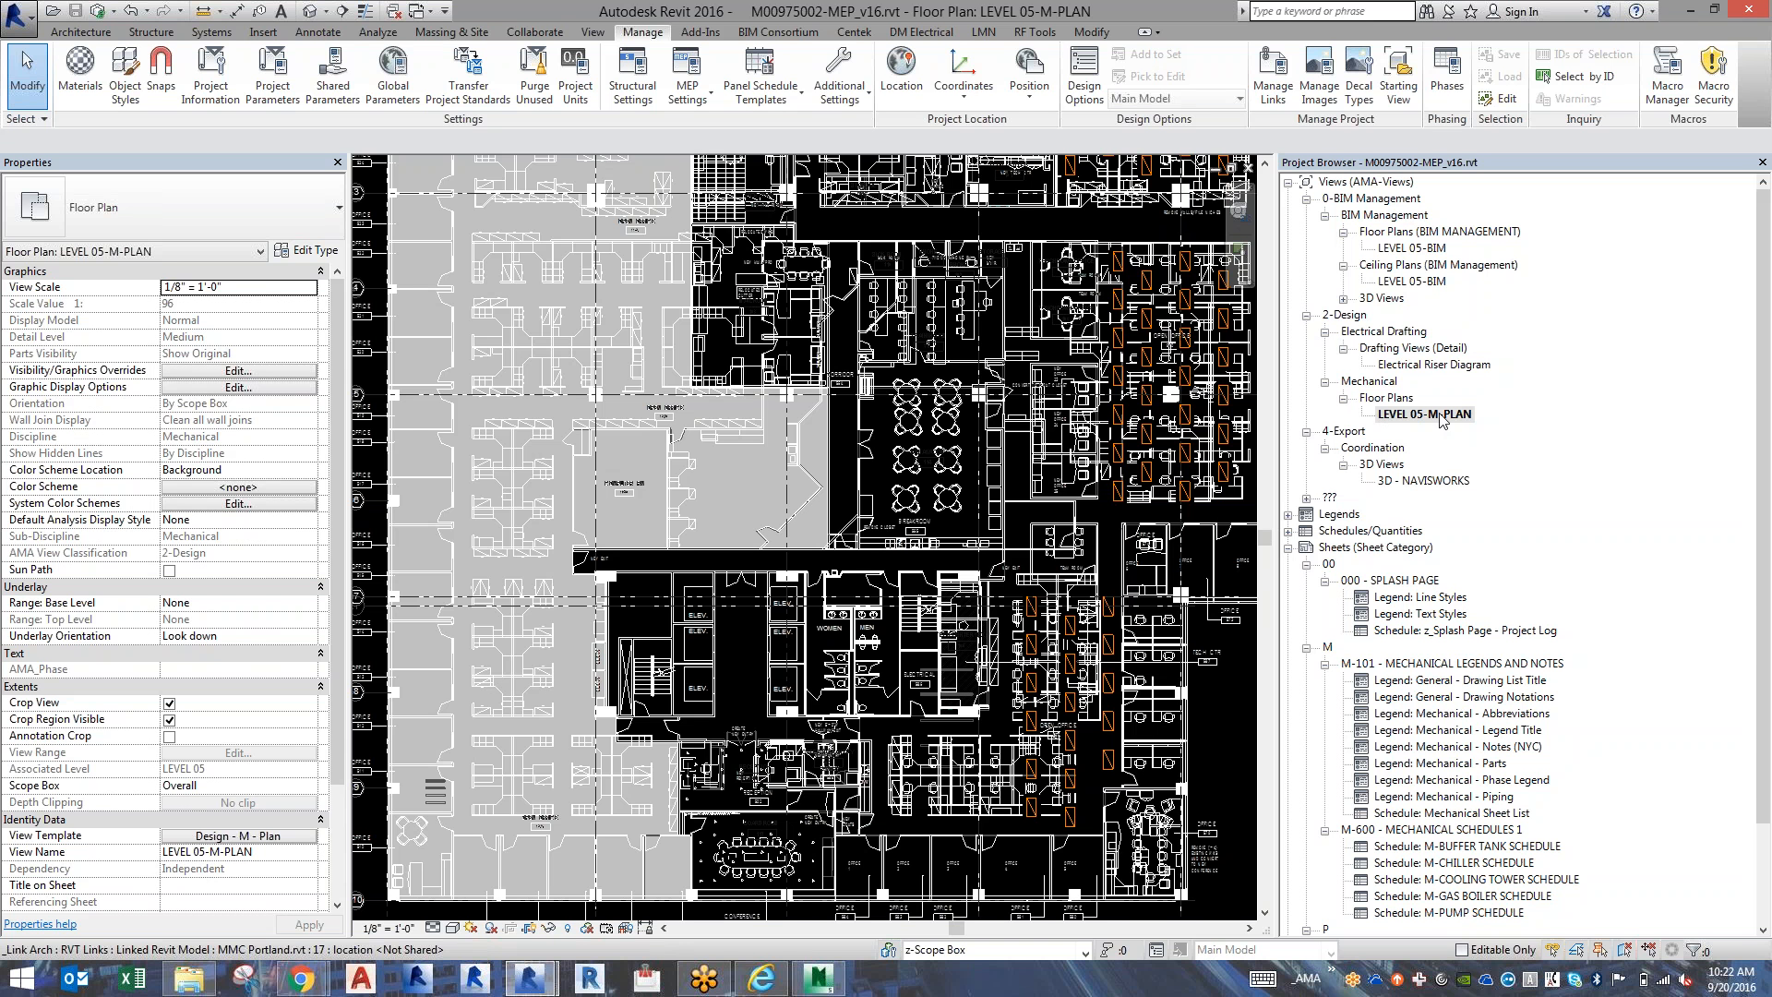
Duplicate the LEVEL 05-BIM ceiling plan.
right_click(1420, 283)
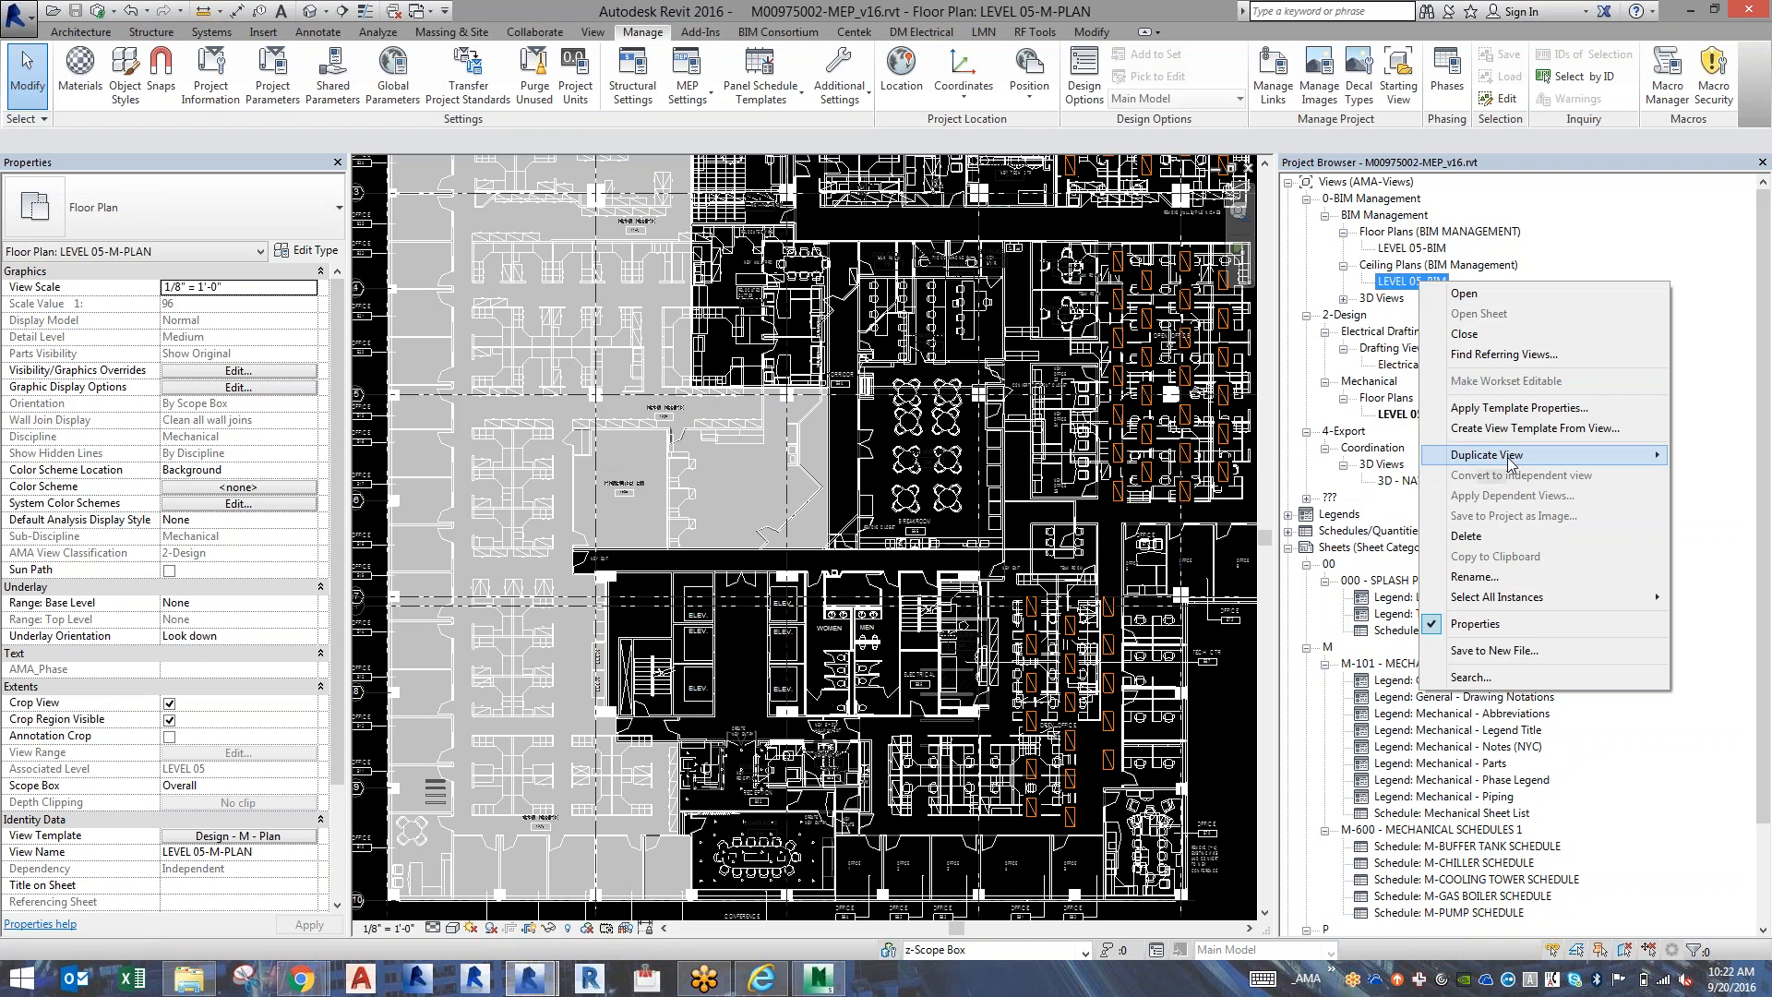
mouse_move(1411, 449)
click(1303, 474)
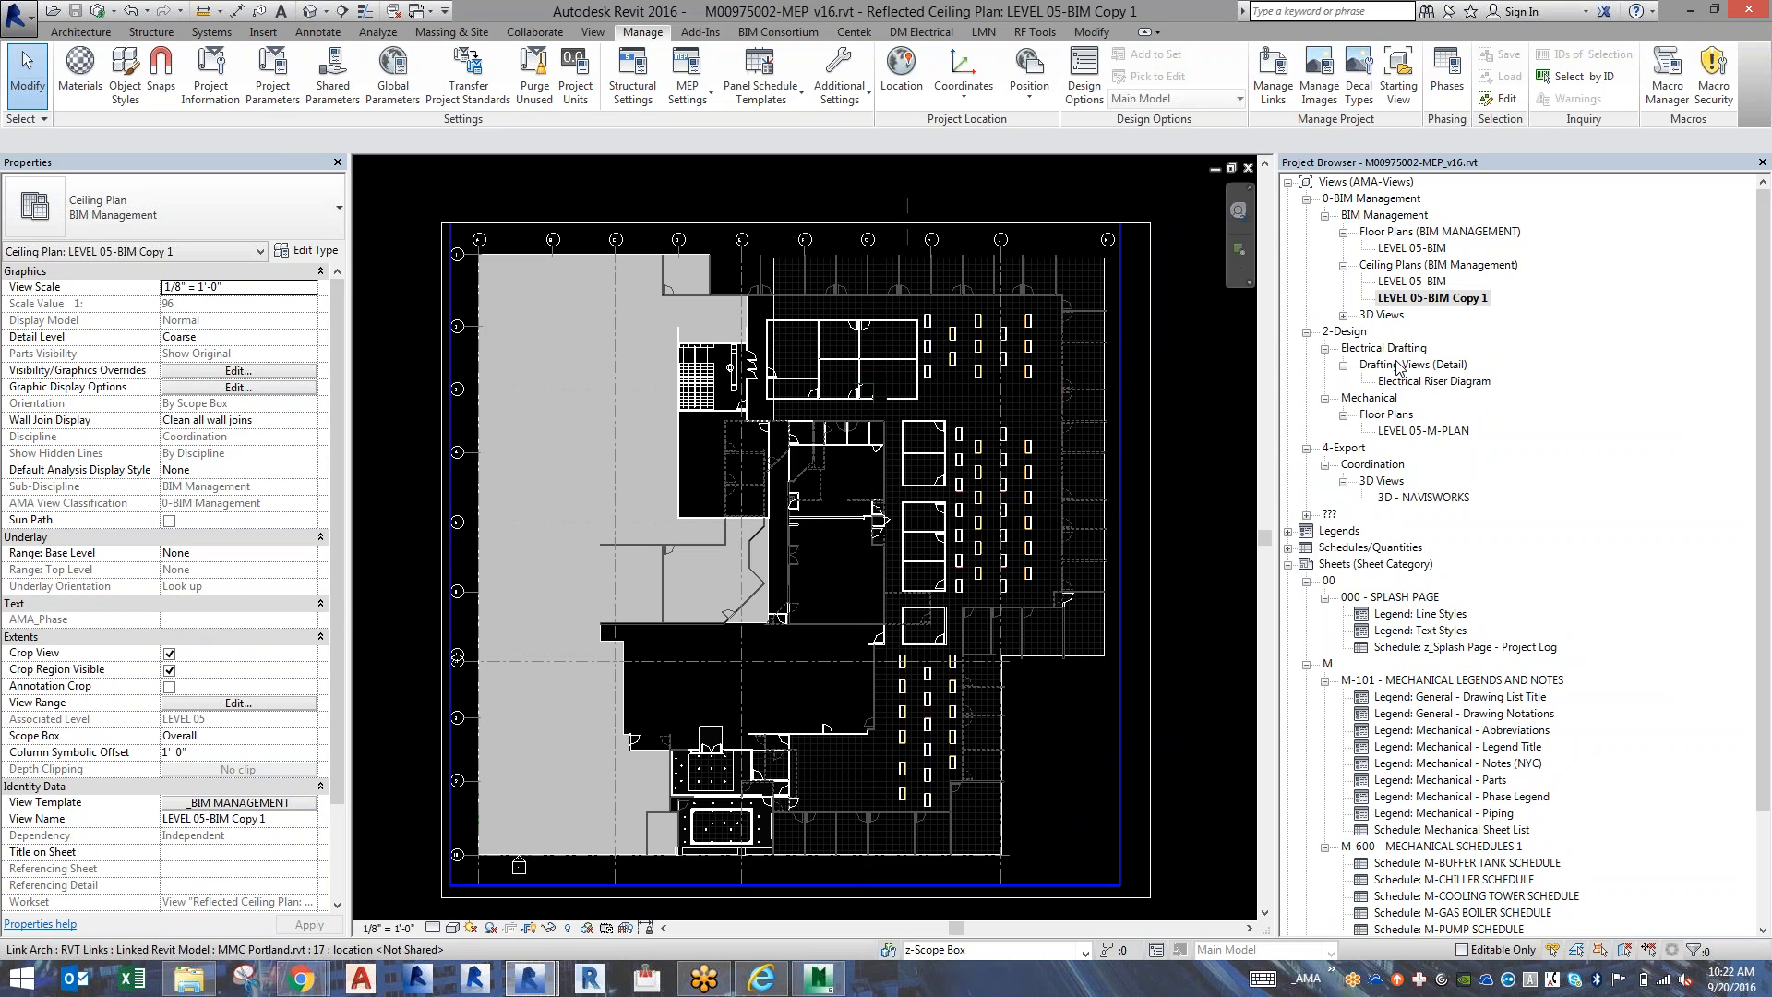
Rename the duplicated ceiling plan as LEVEL 05-M-RCP.
click(1454, 303)
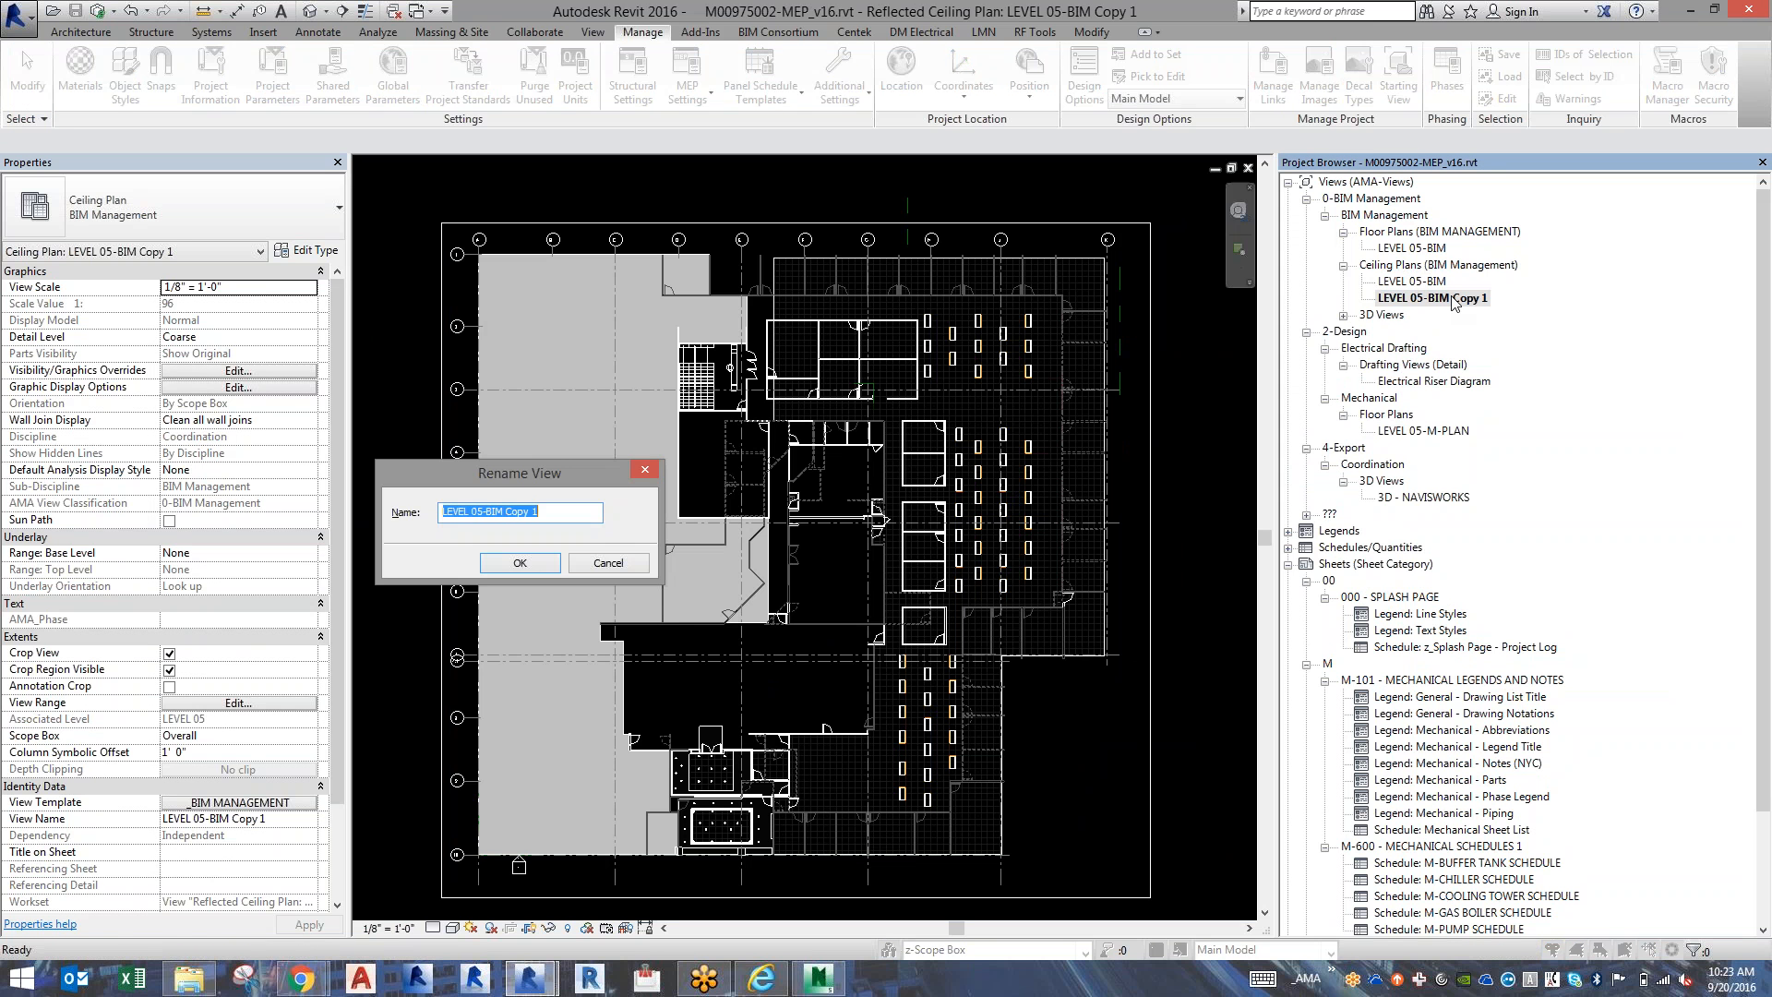
key(End)
key(shift+Left)
key(shift+Left)
key(shift+Left)
key(shift+Left)
key(shift+Left)
key(shift+Left)
key(shift+Left)
text(M-RCP)
key(Return)
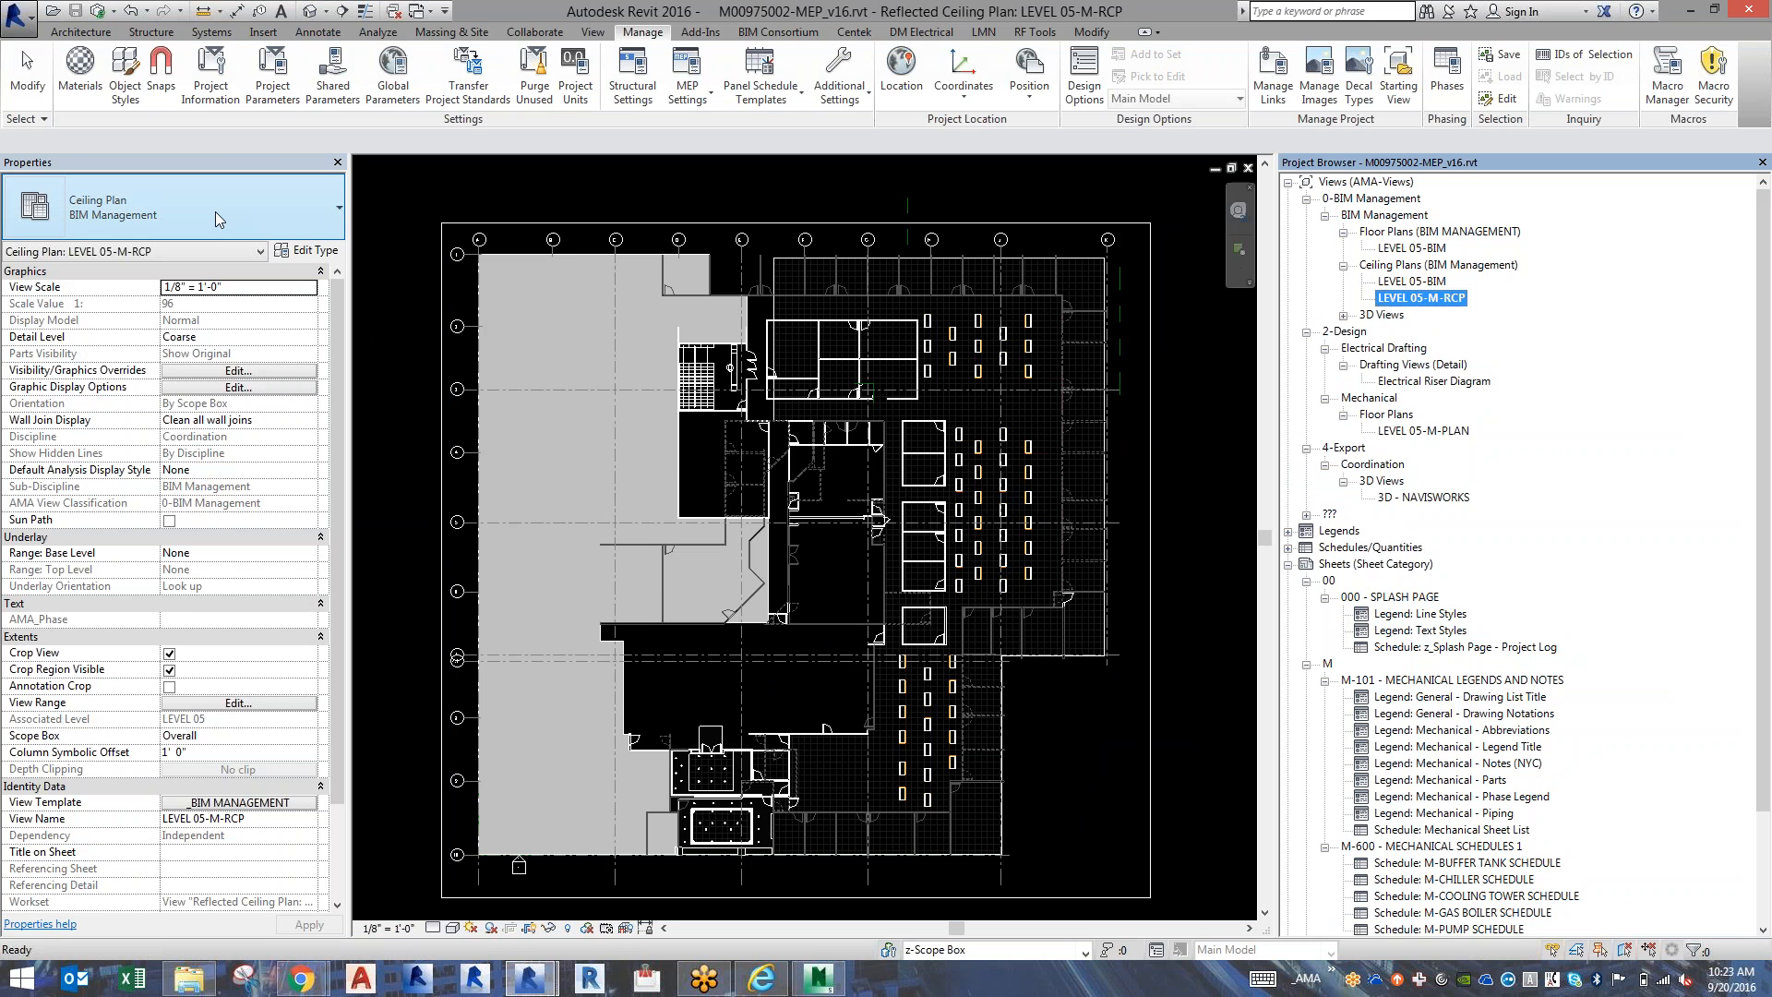
Change LEVEL 05-M-RCP to the standard Ceiling Plan type and apply the Design - M - RCP view template.
click(186, 229)
click(133, 298)
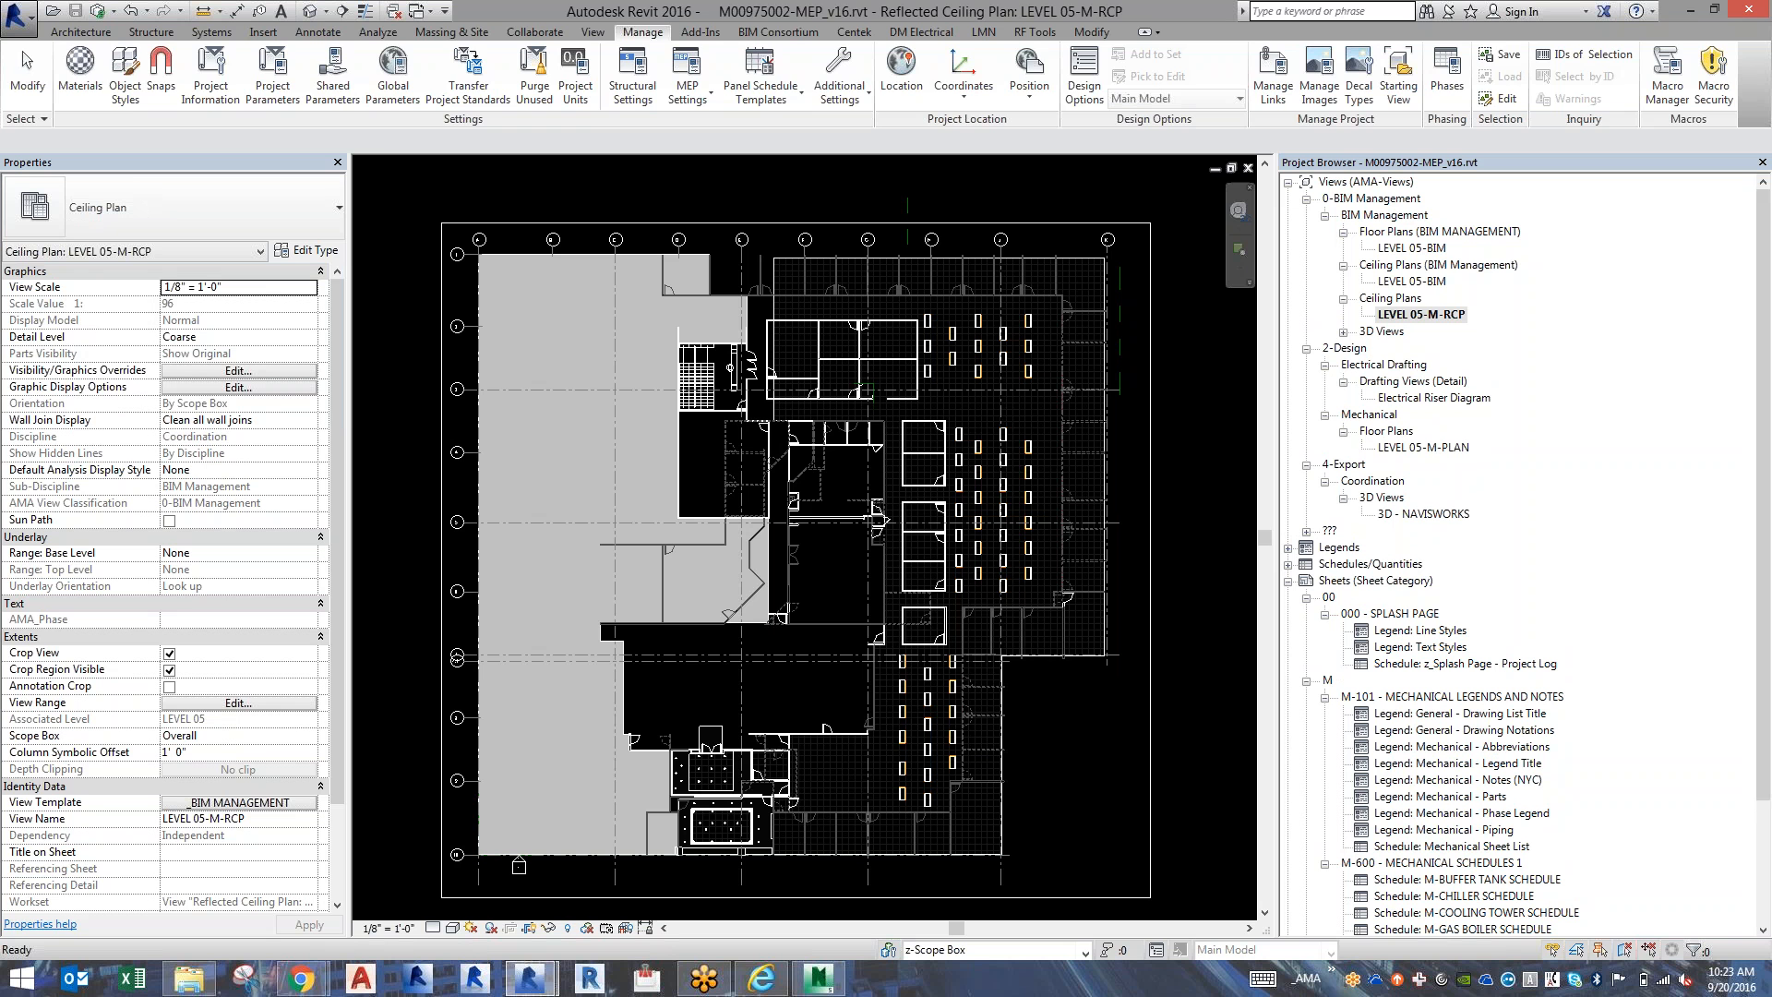
click(239, 802)
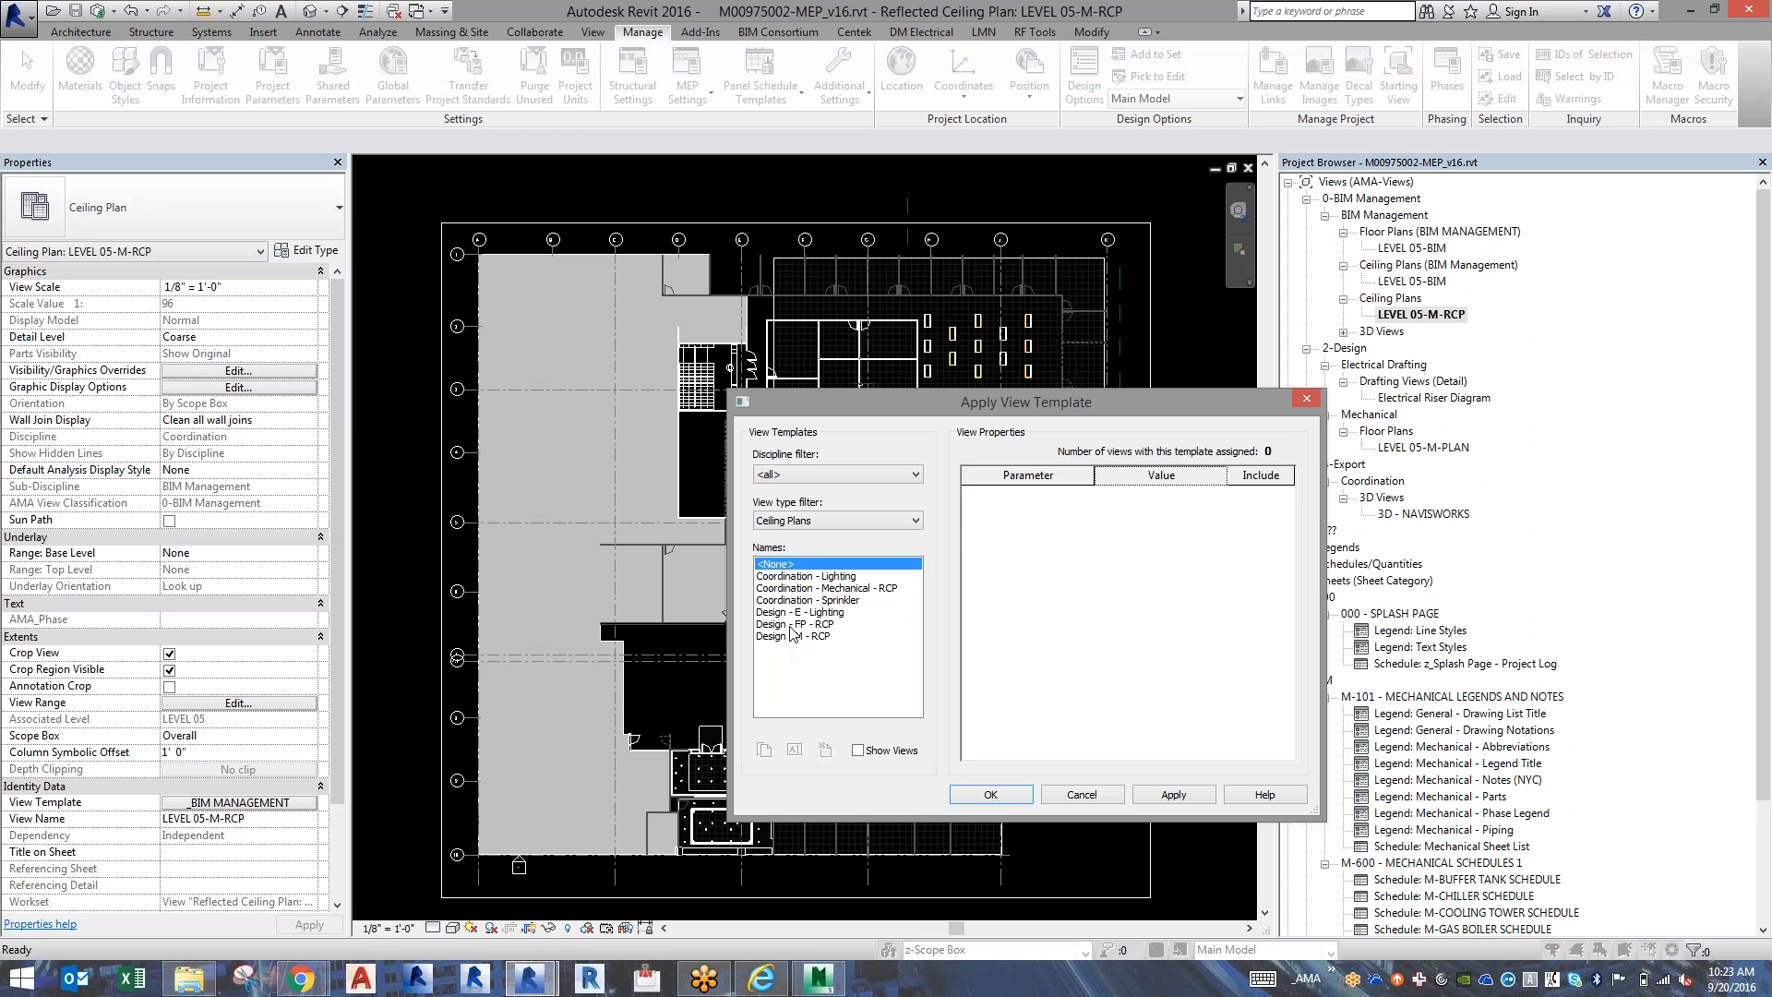
click(792, 636)
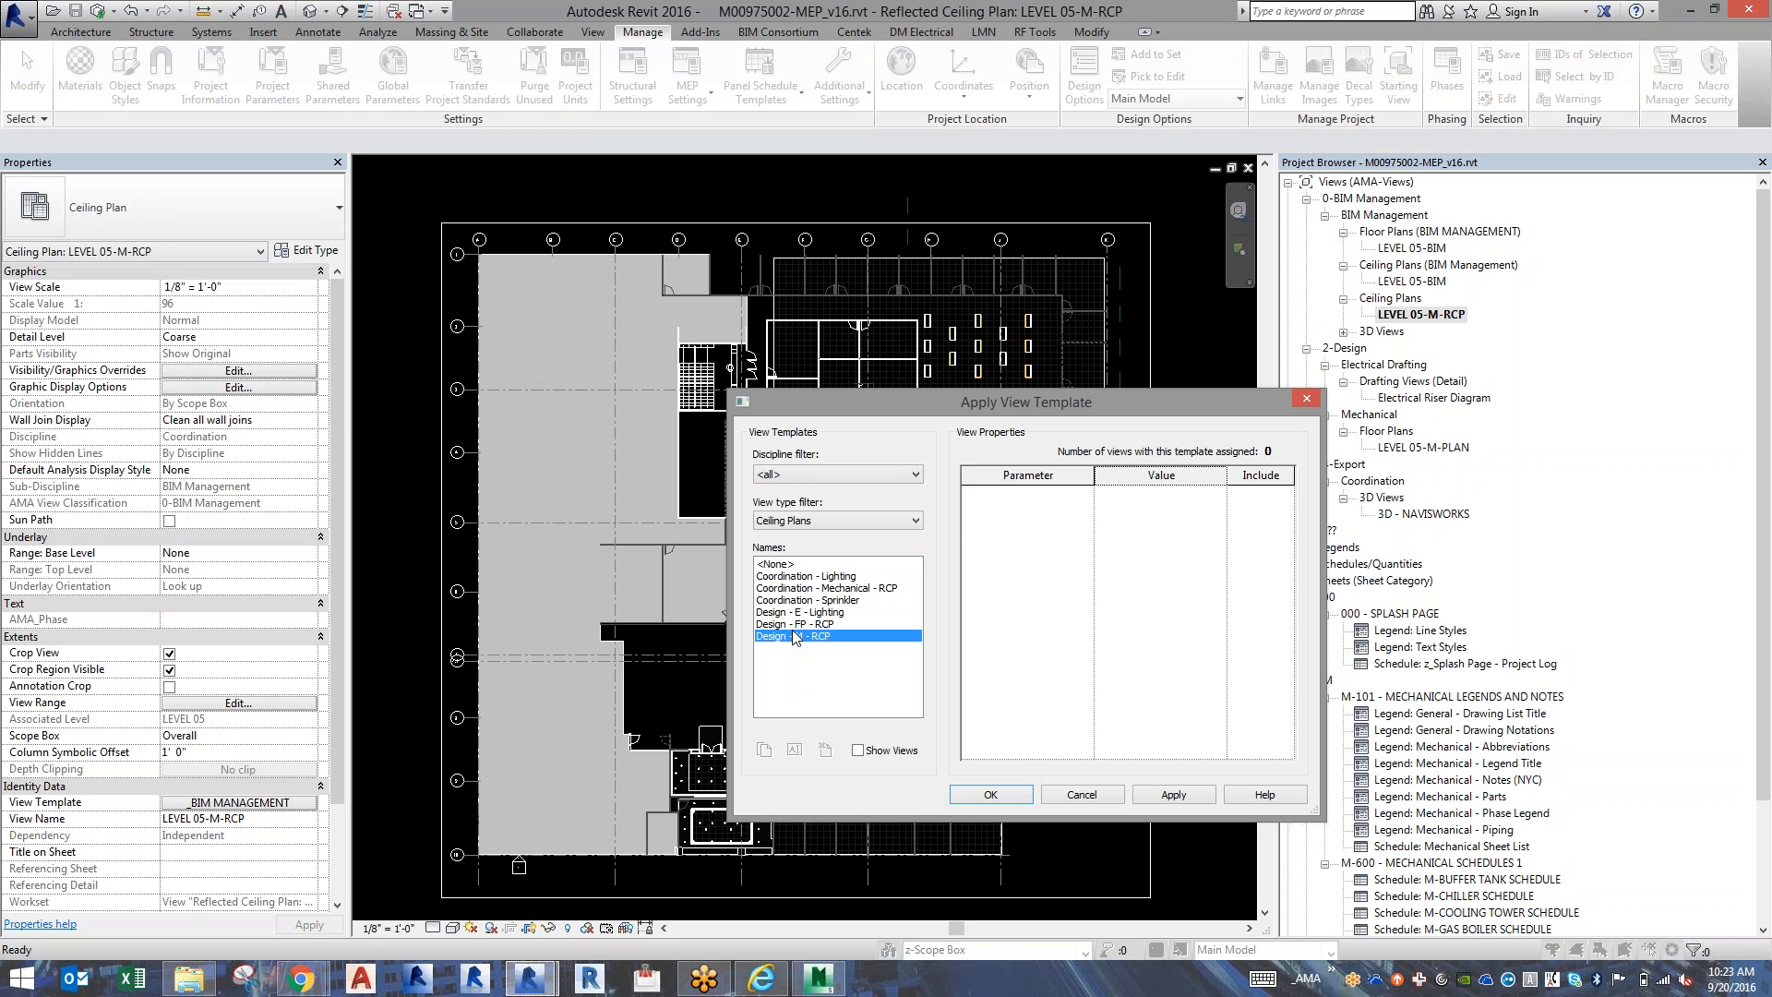
click(991, 794)
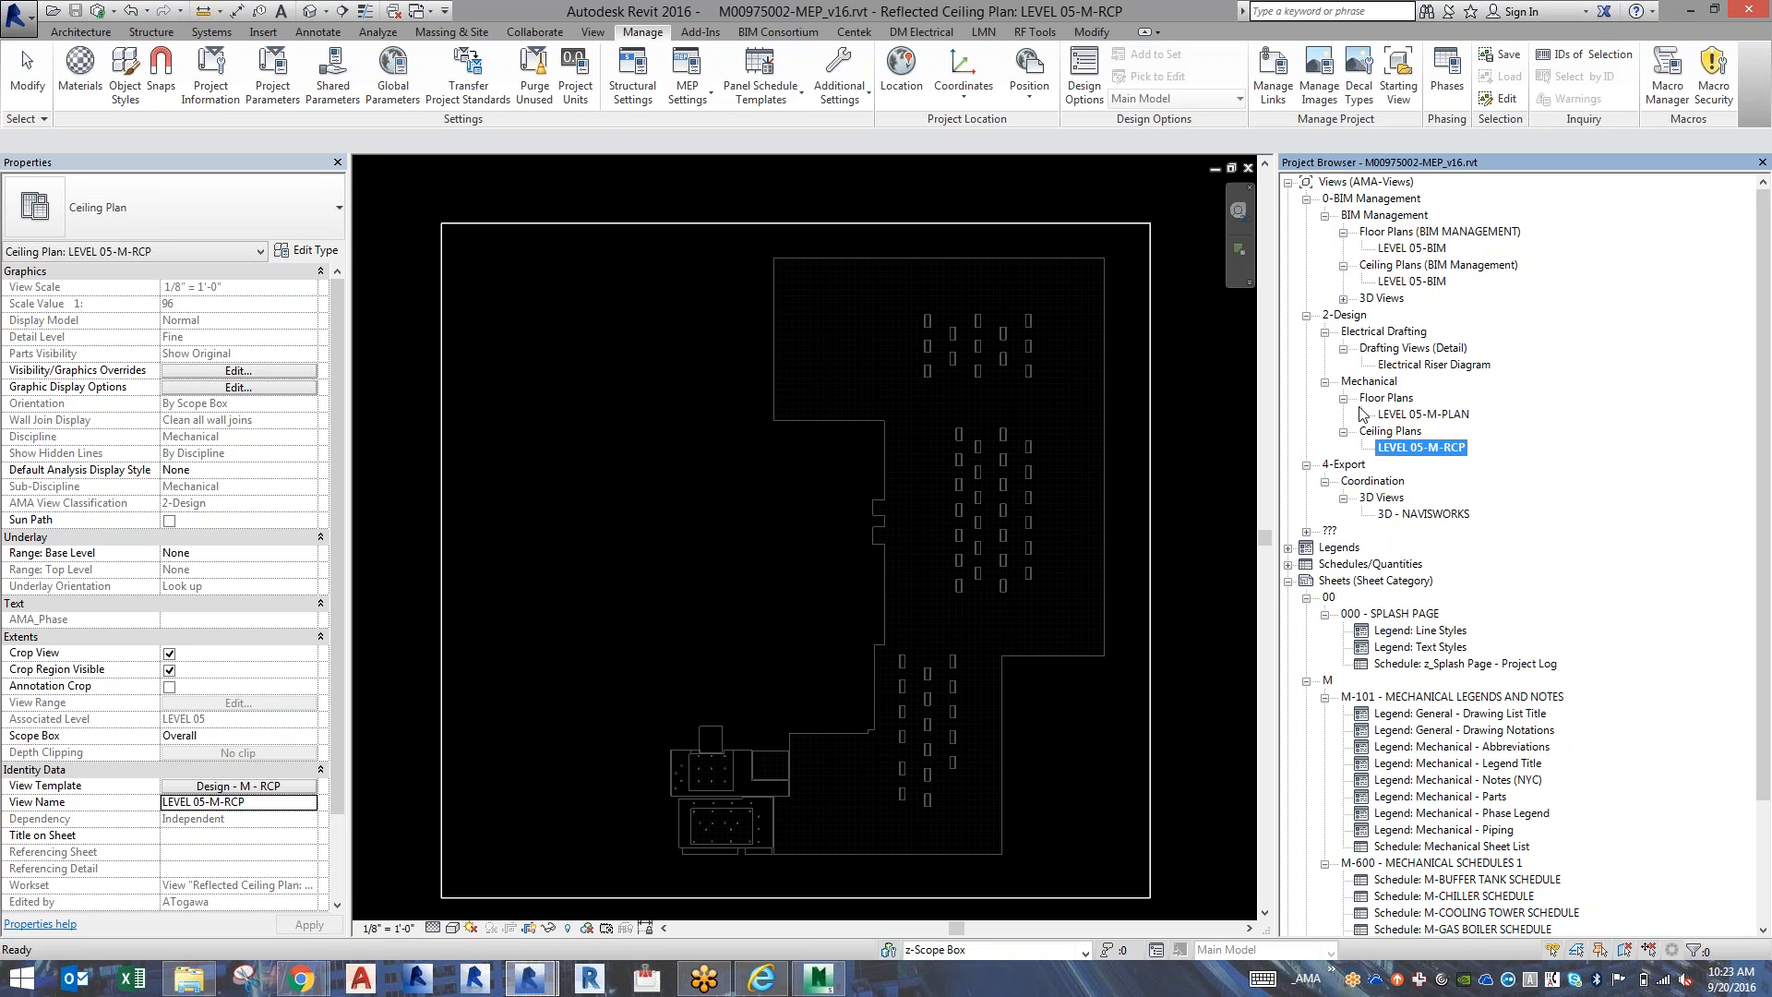
Collapse the Mechanical, 4-Export and Sheets branches of the project tree and duplicate the LEVEL 05-BIM floor plan.
click(1325, 382)
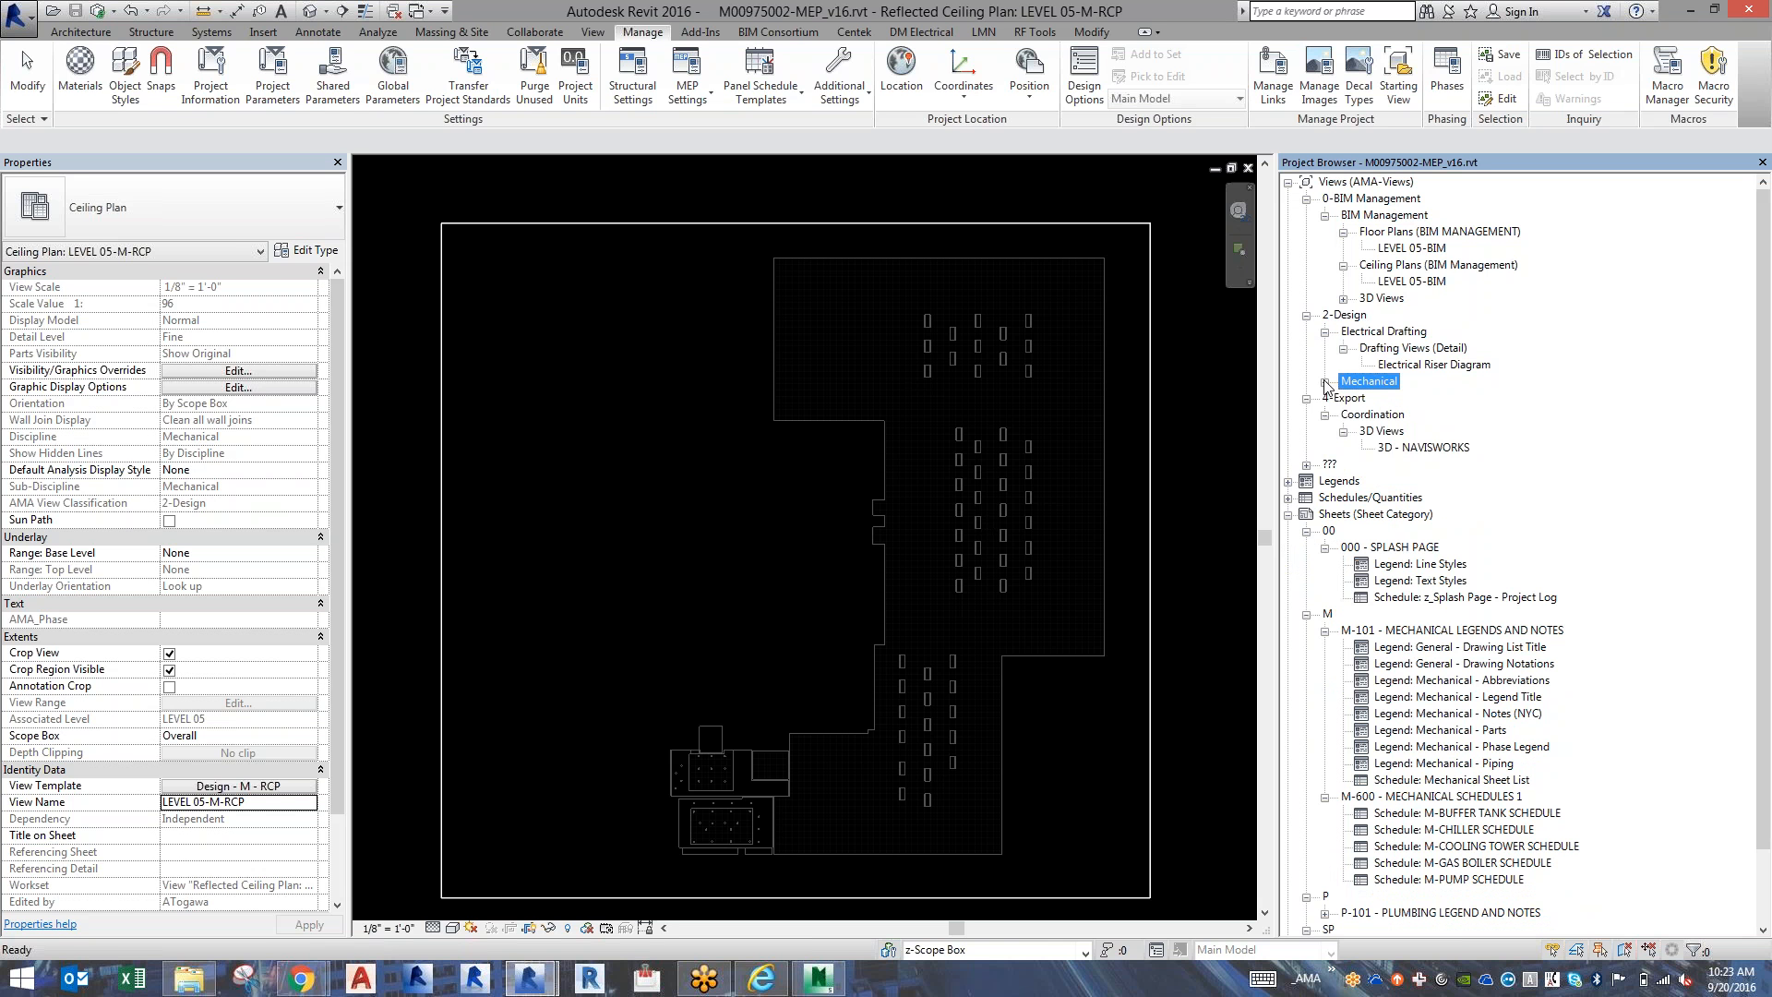
click(1307, 399)
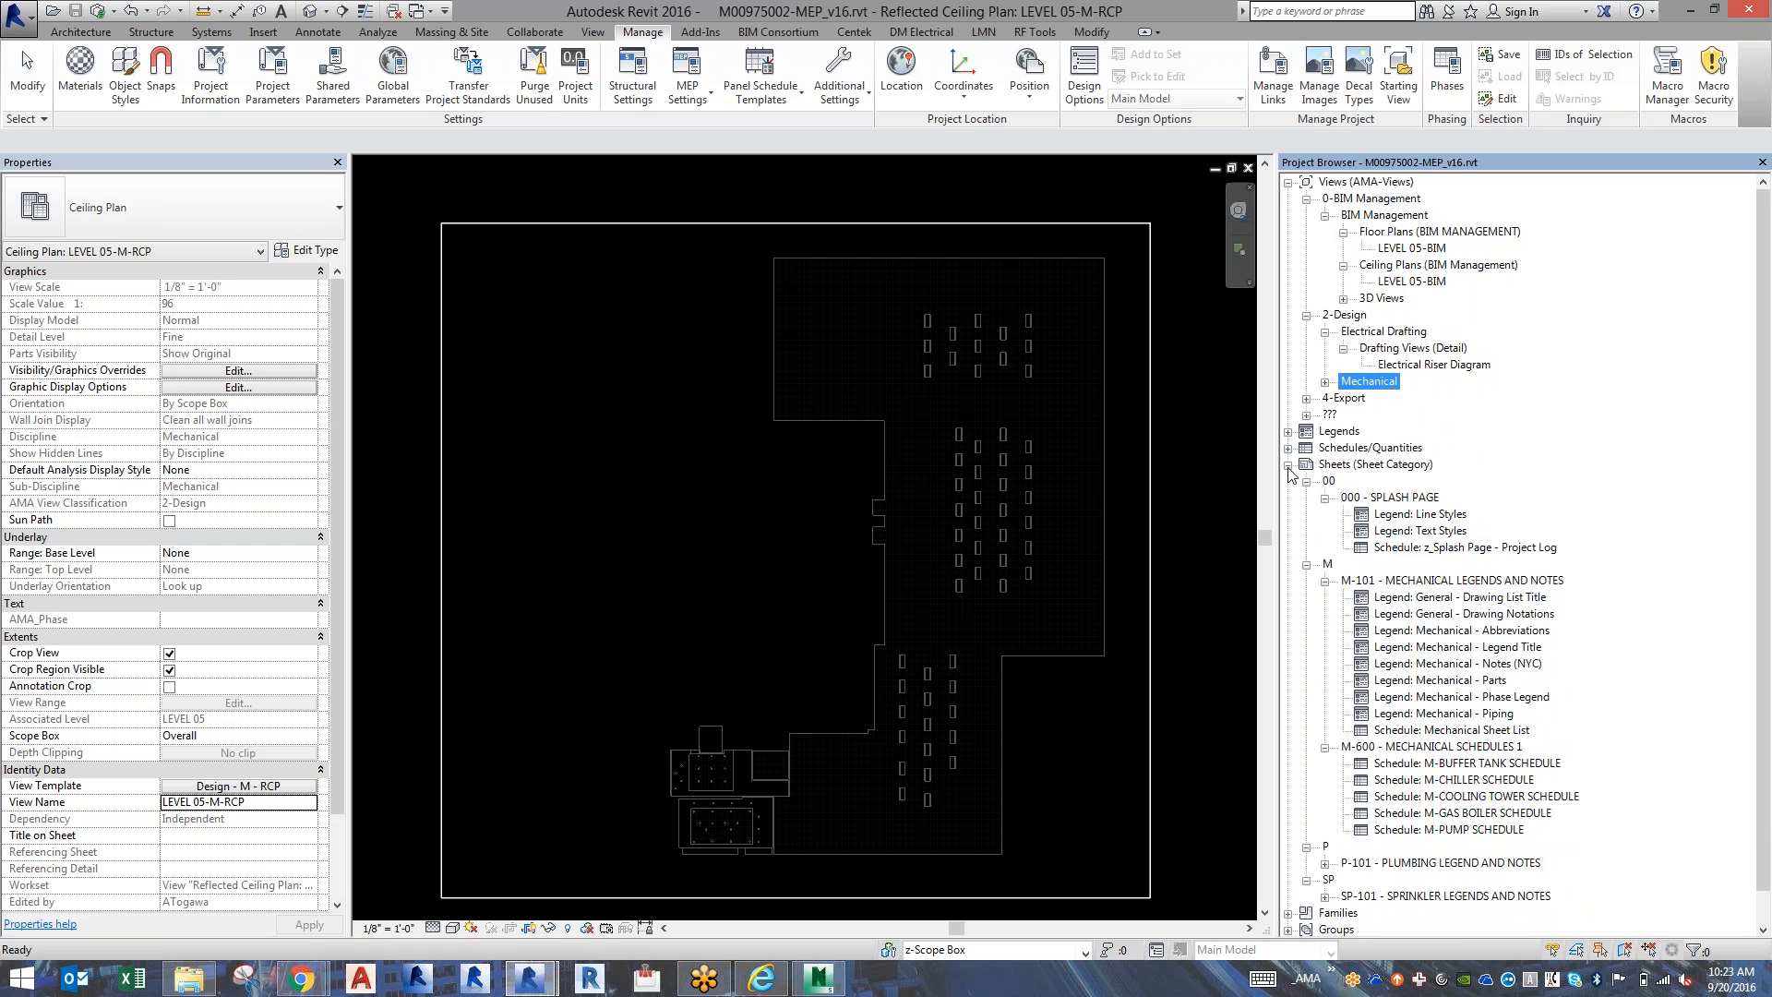
click(1288, 465)
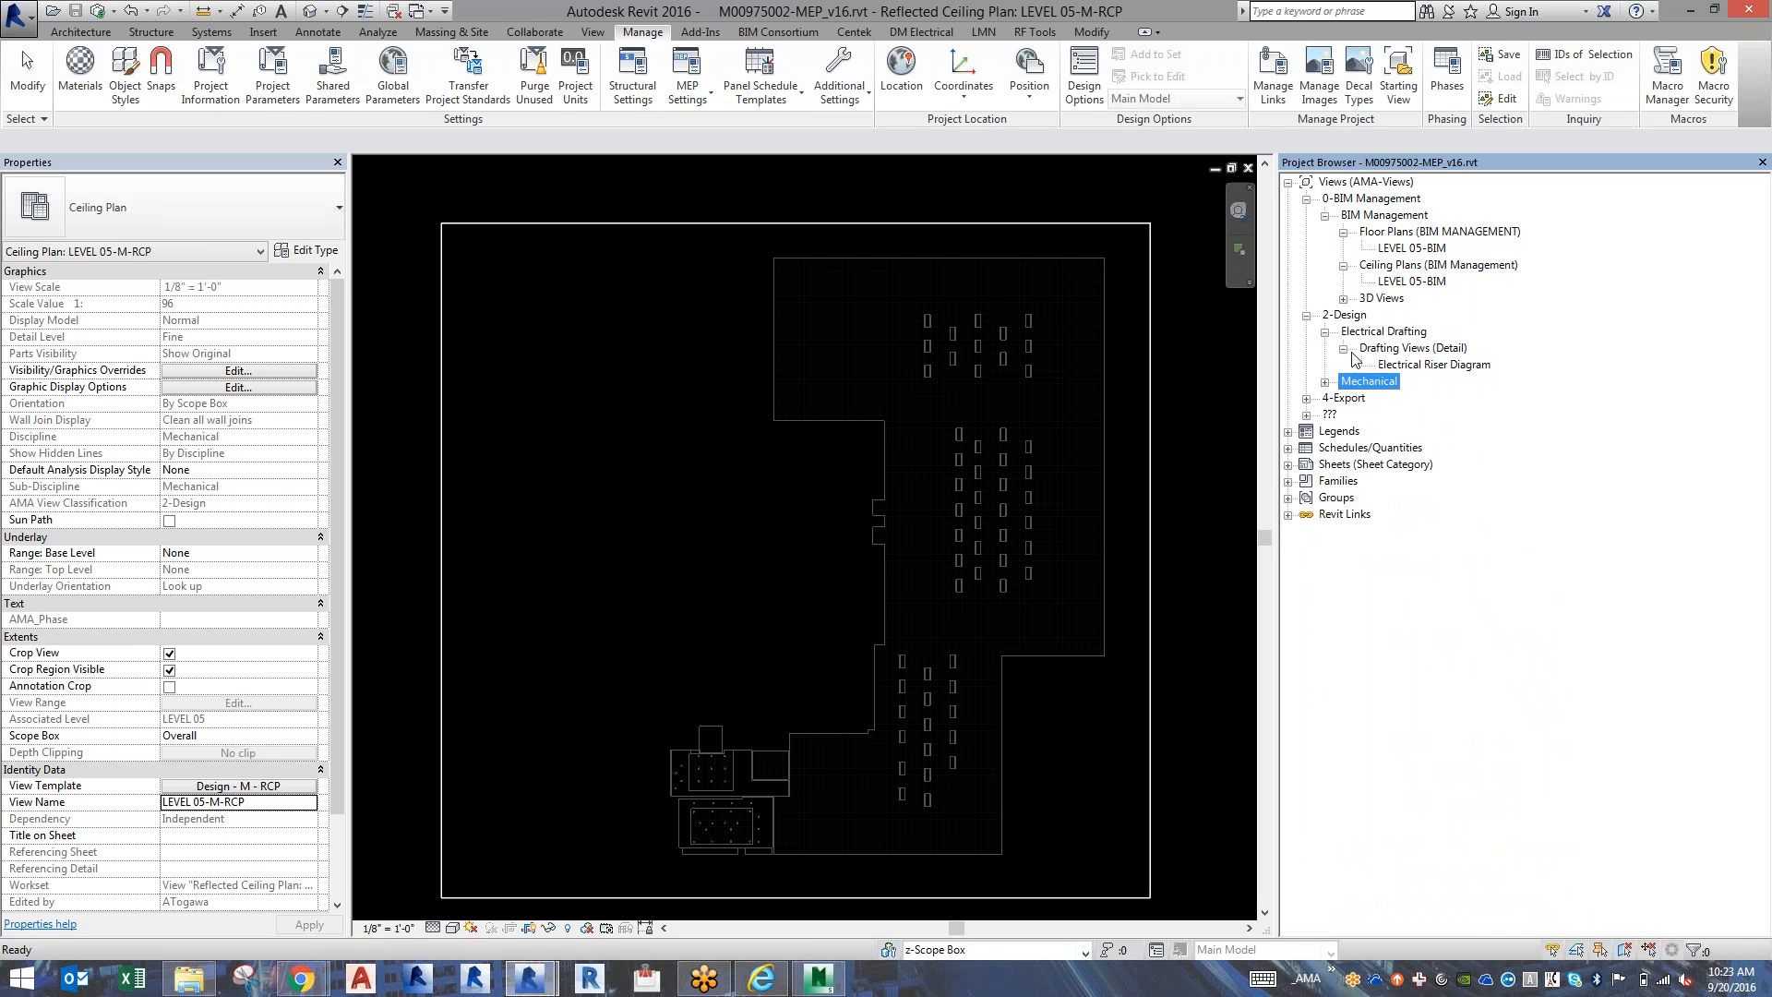
right_click(1417, 254)
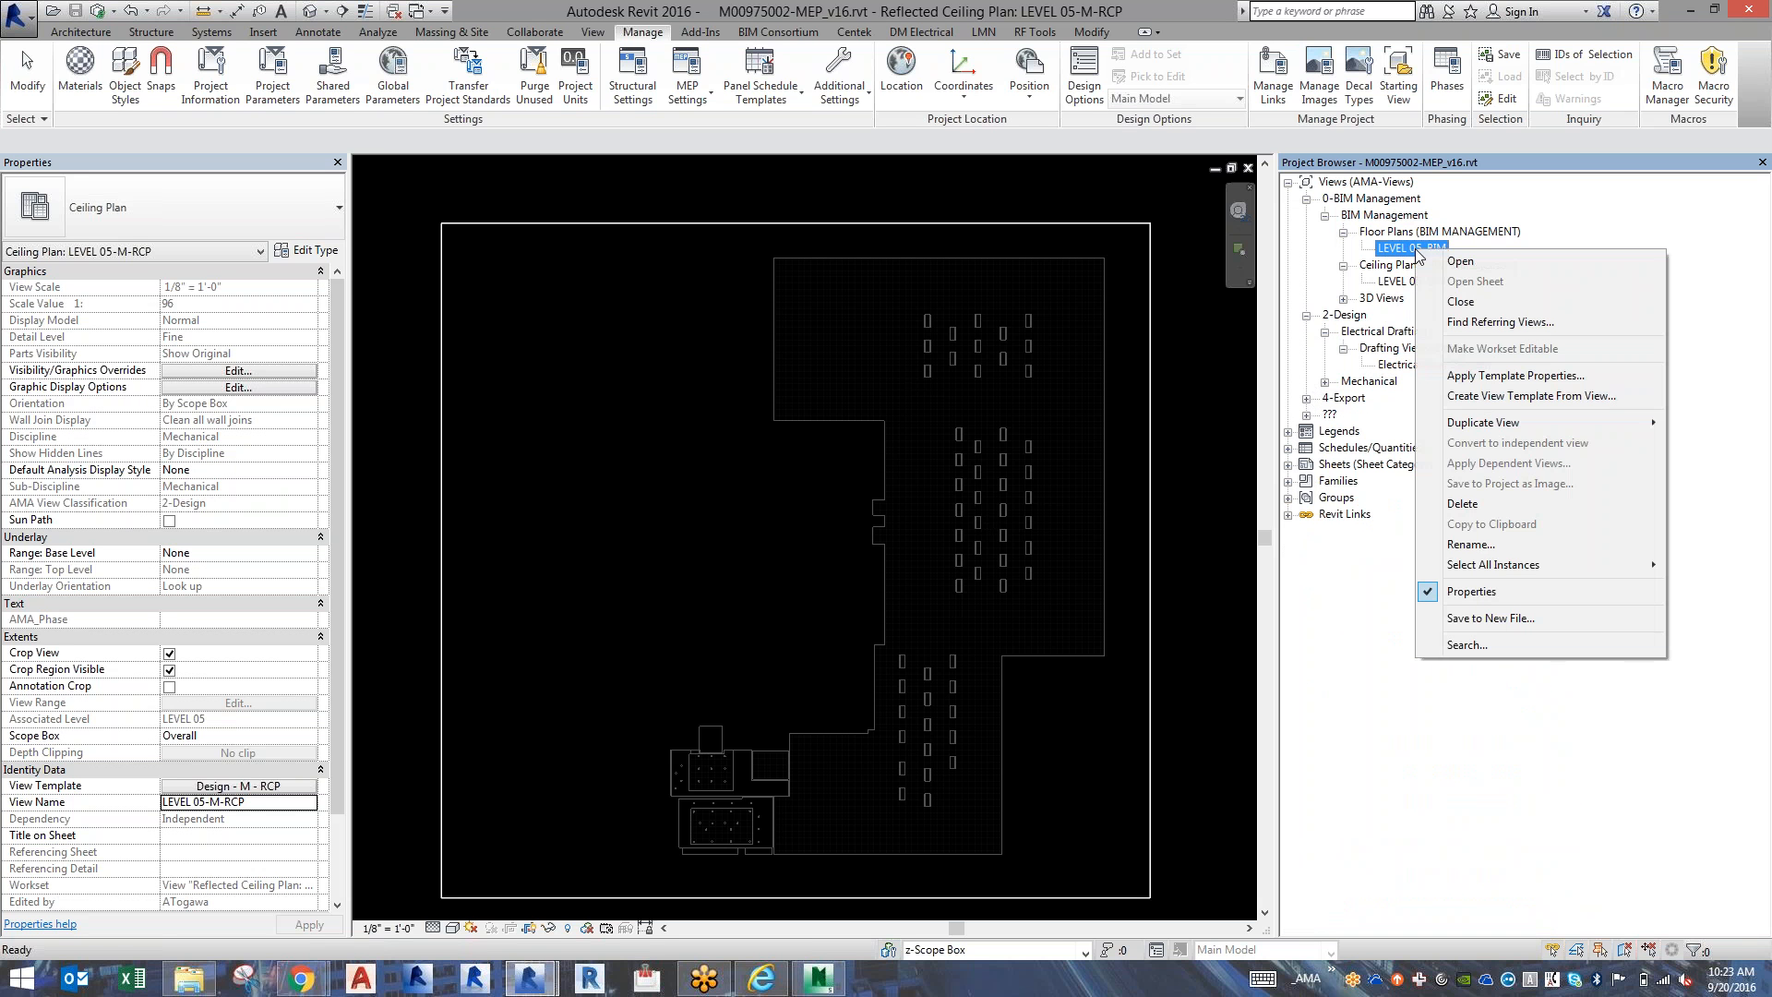
mouse_move(1472, 422)
click(1392, 445)
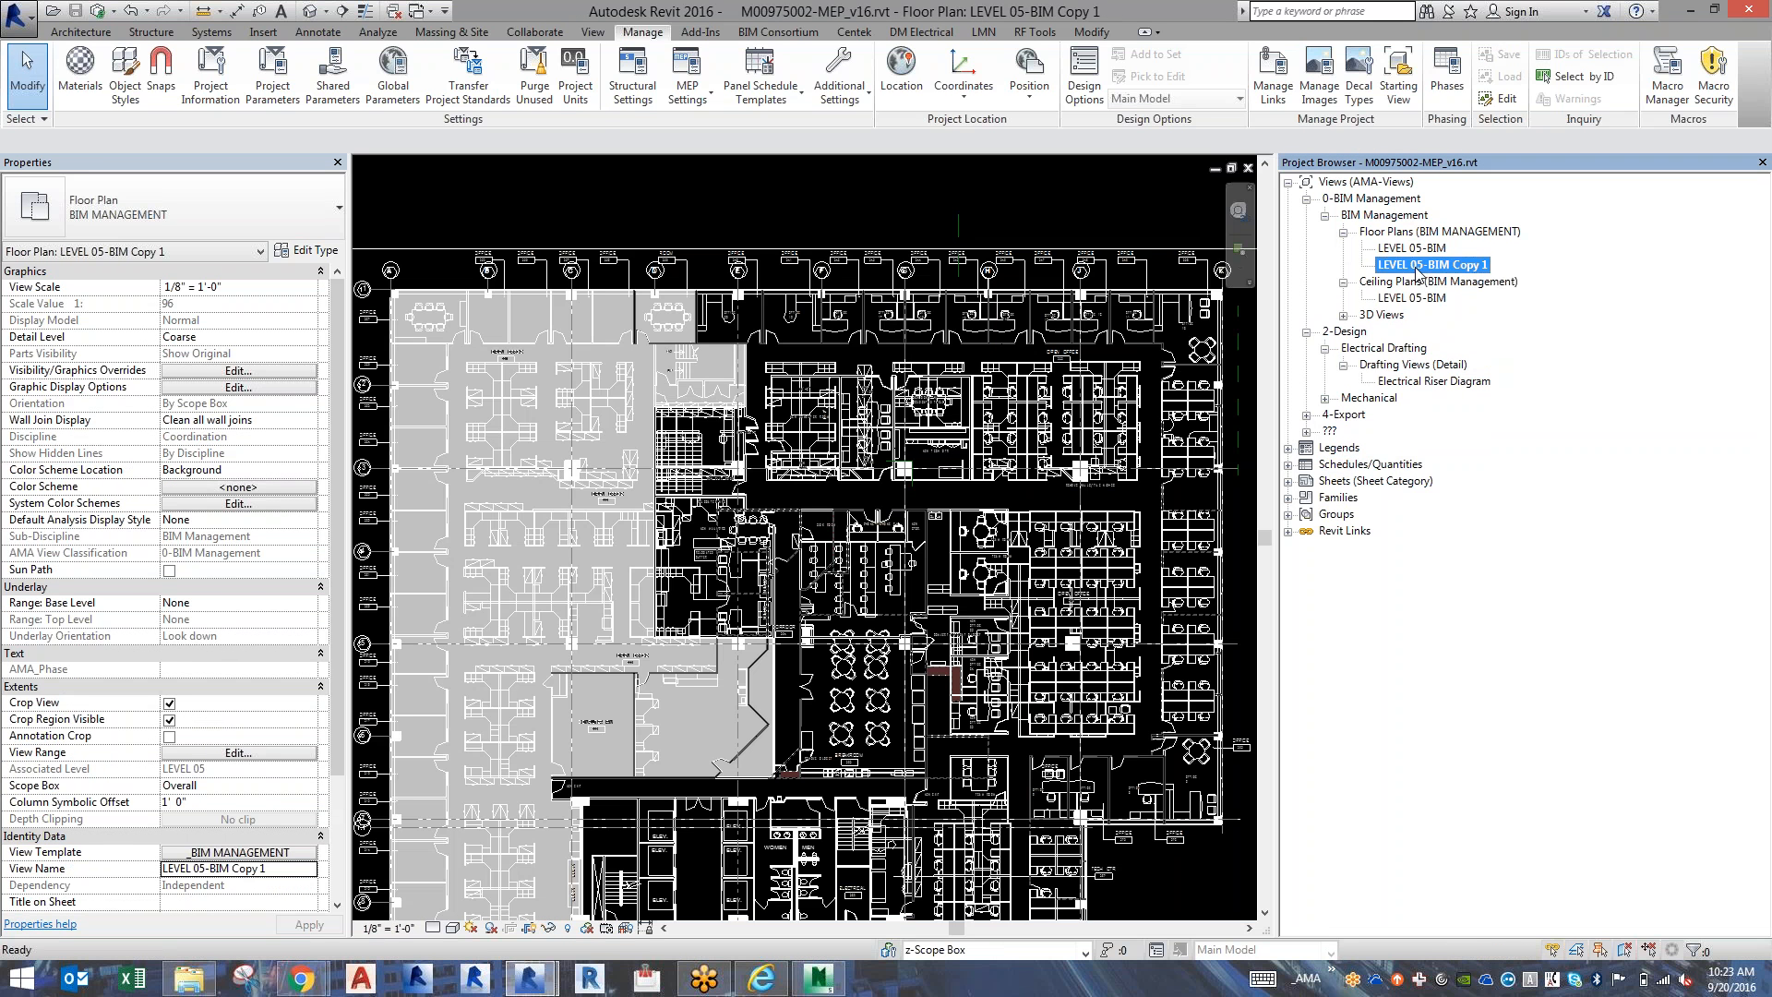
Rename the duplicated floor plan as LEVEL 05-FA-PLAN.
key(F2)
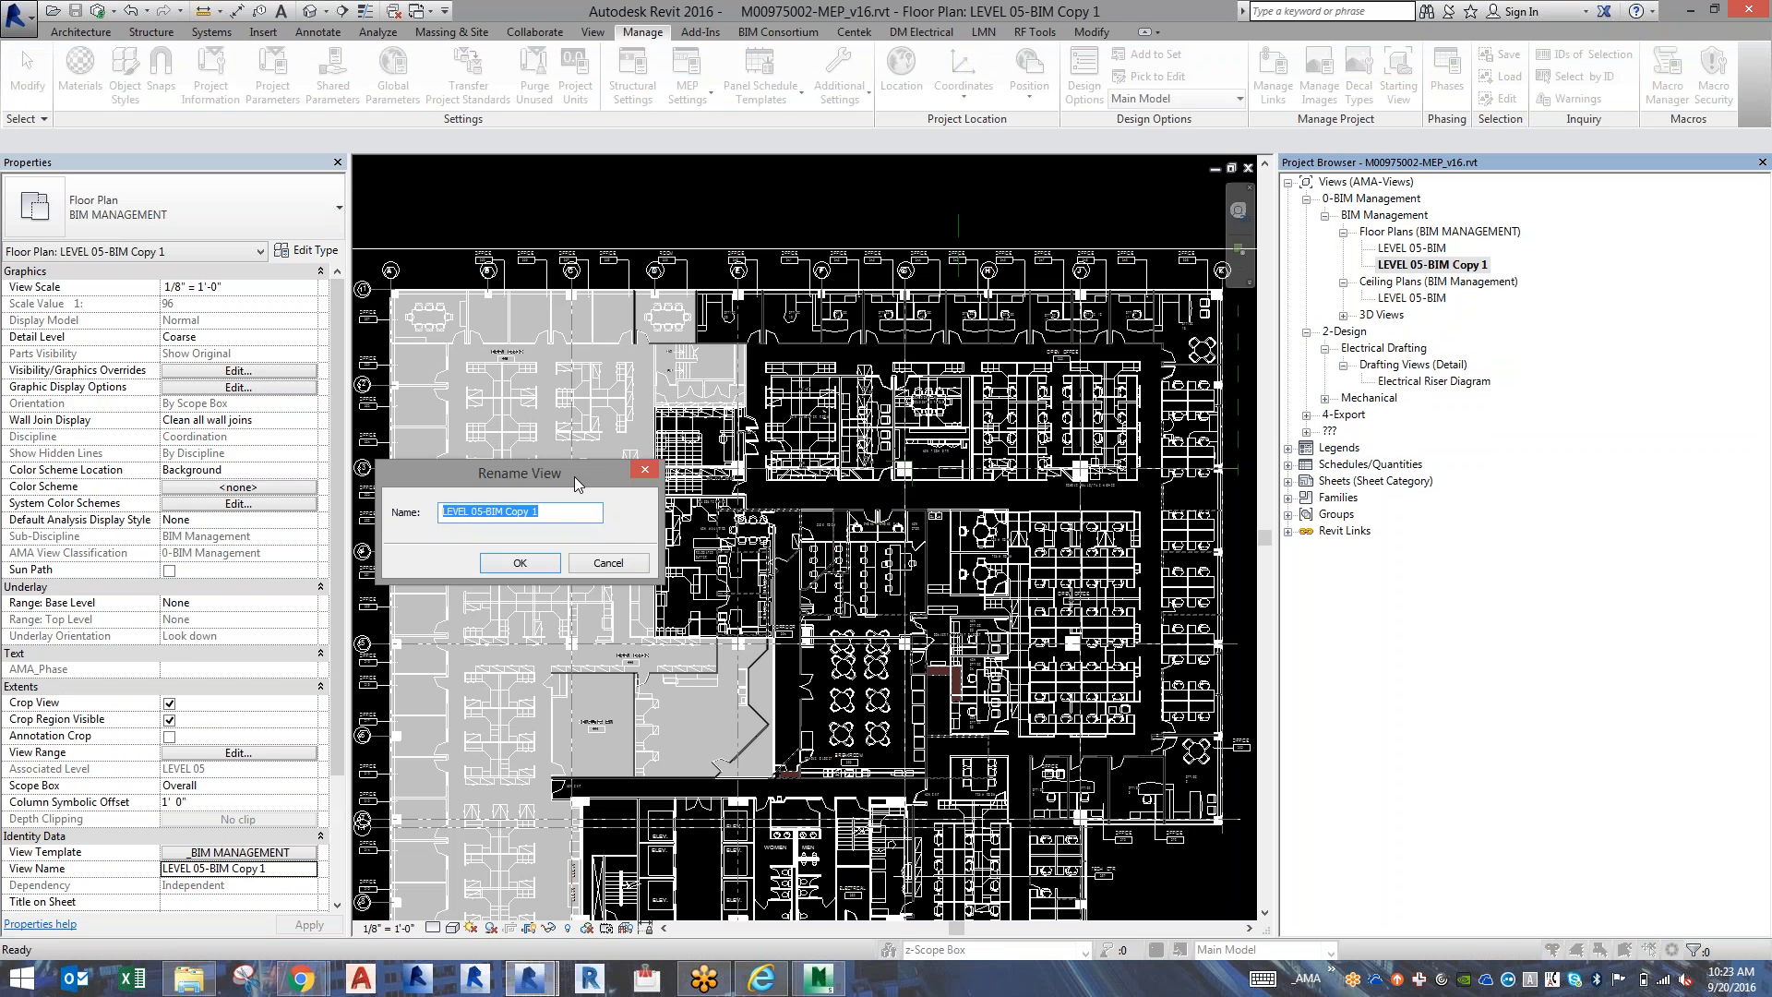
drag(486, 511, 612, 507)
text(PLAN)
key(Return)
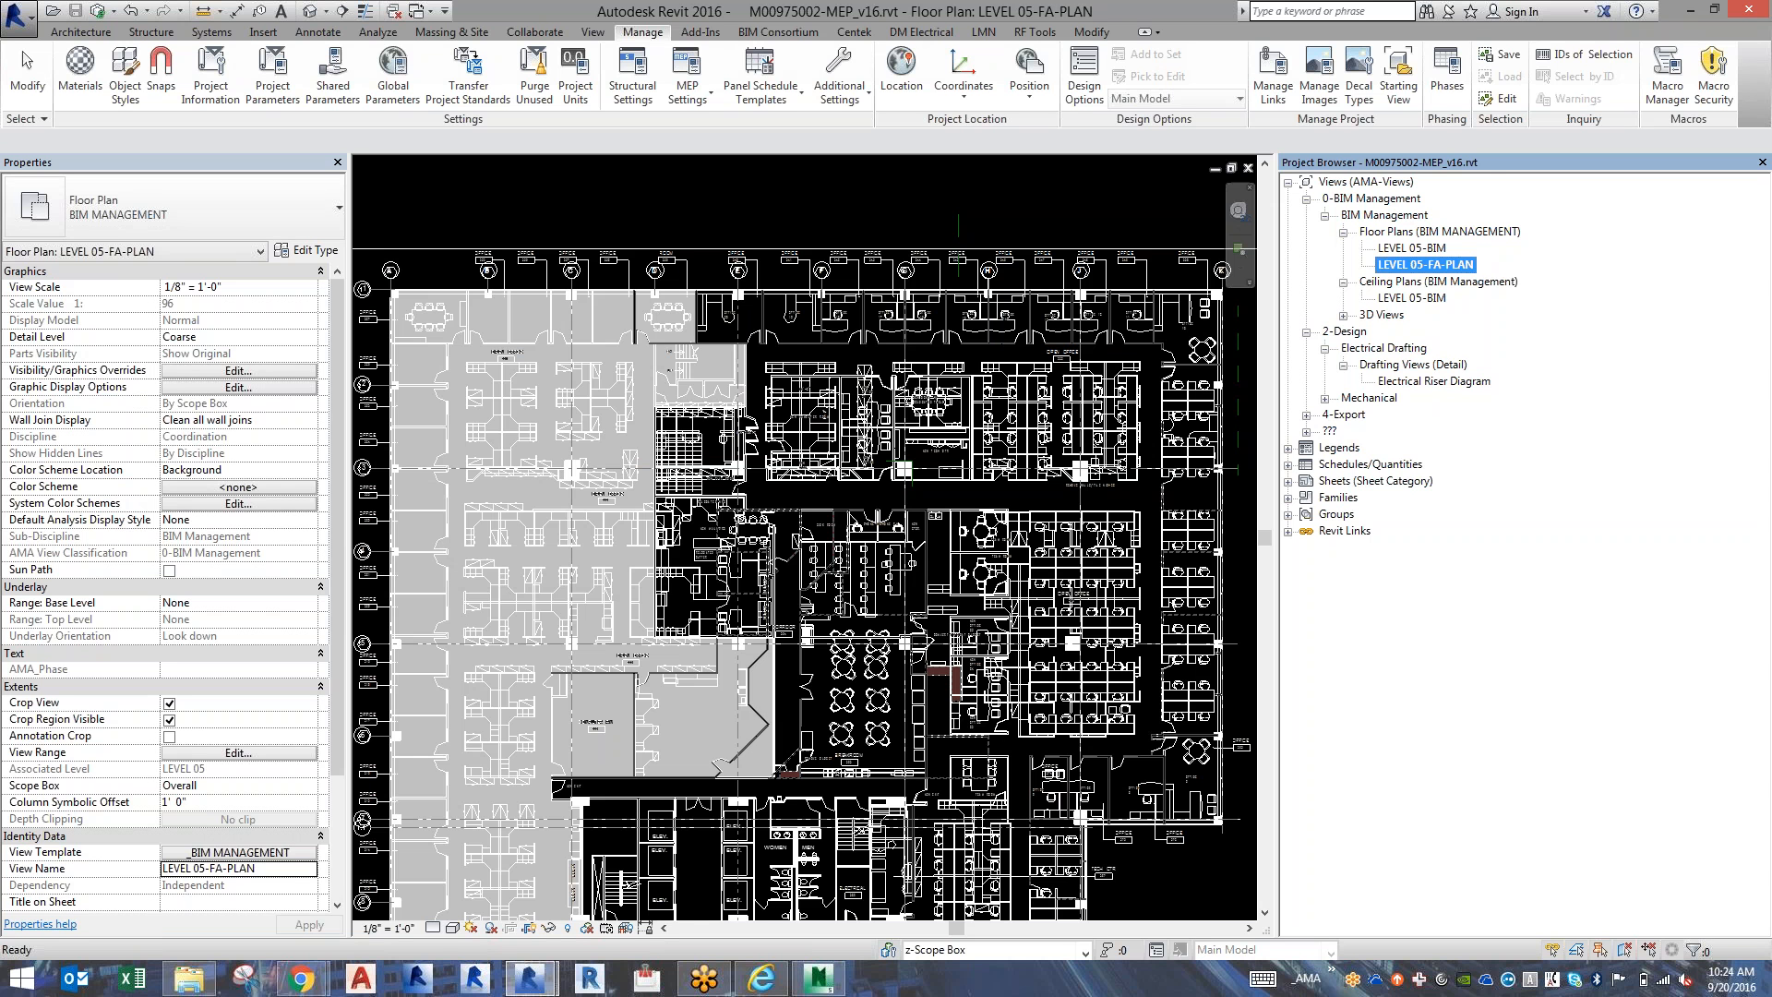
key(super+c)
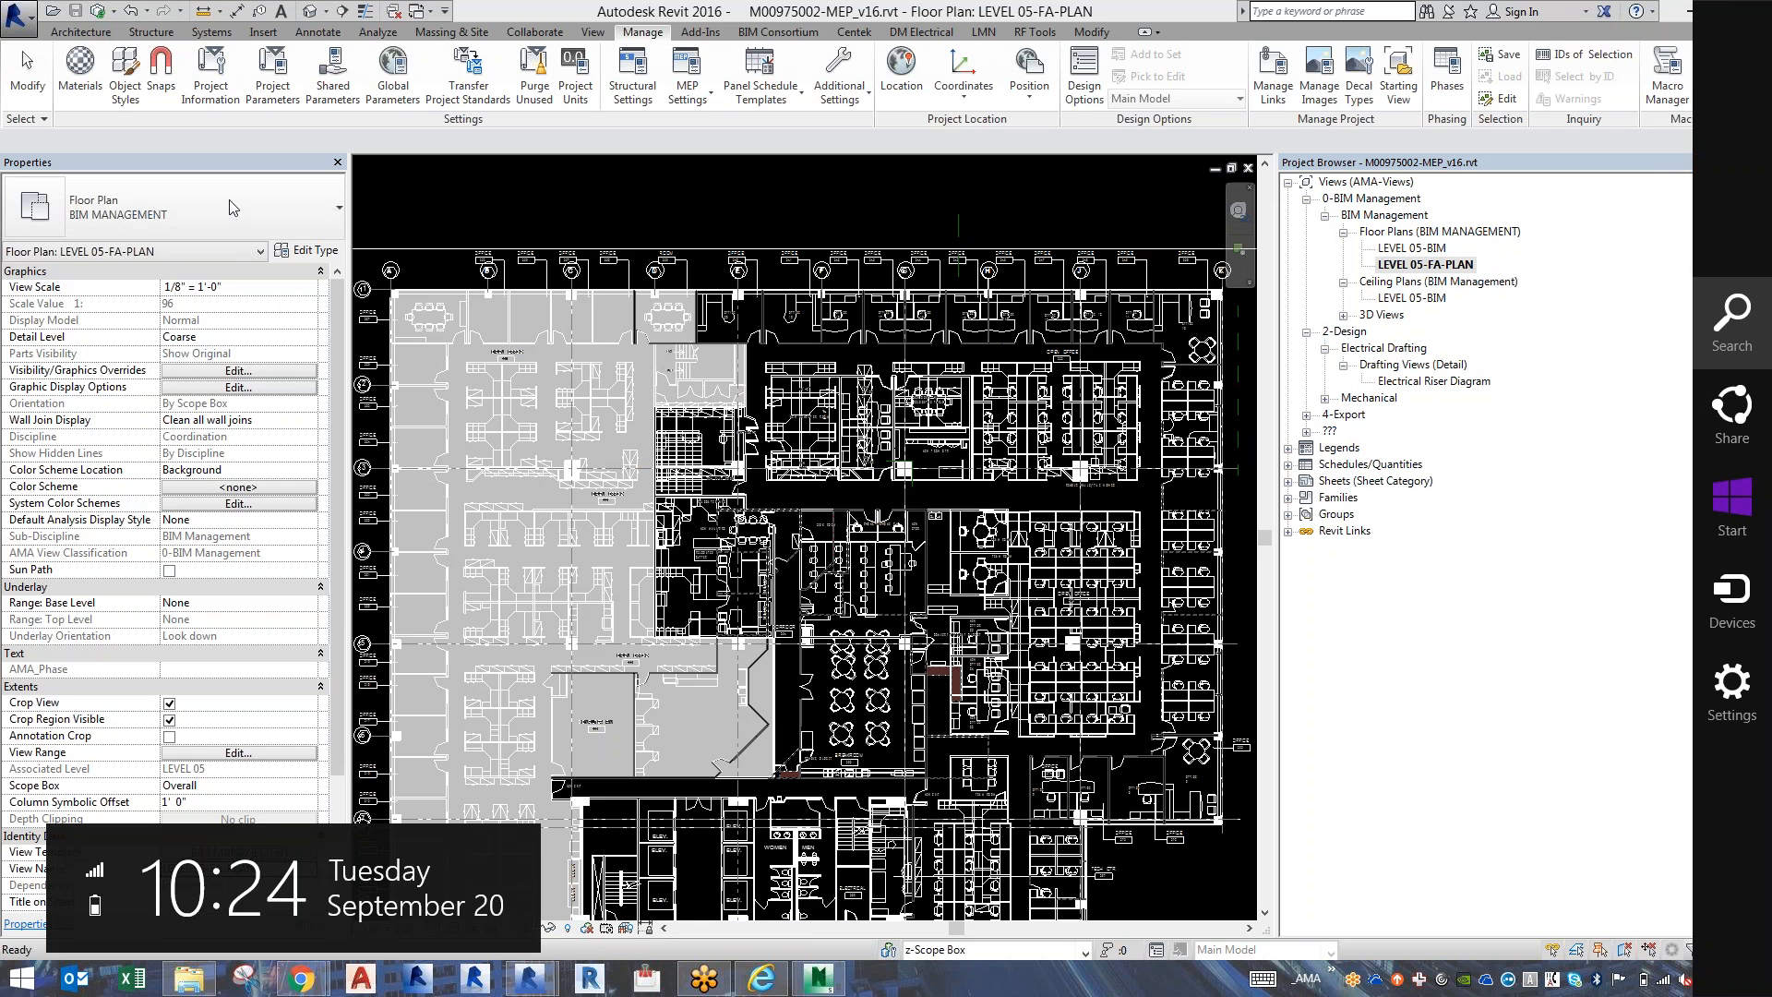
key(Escape)
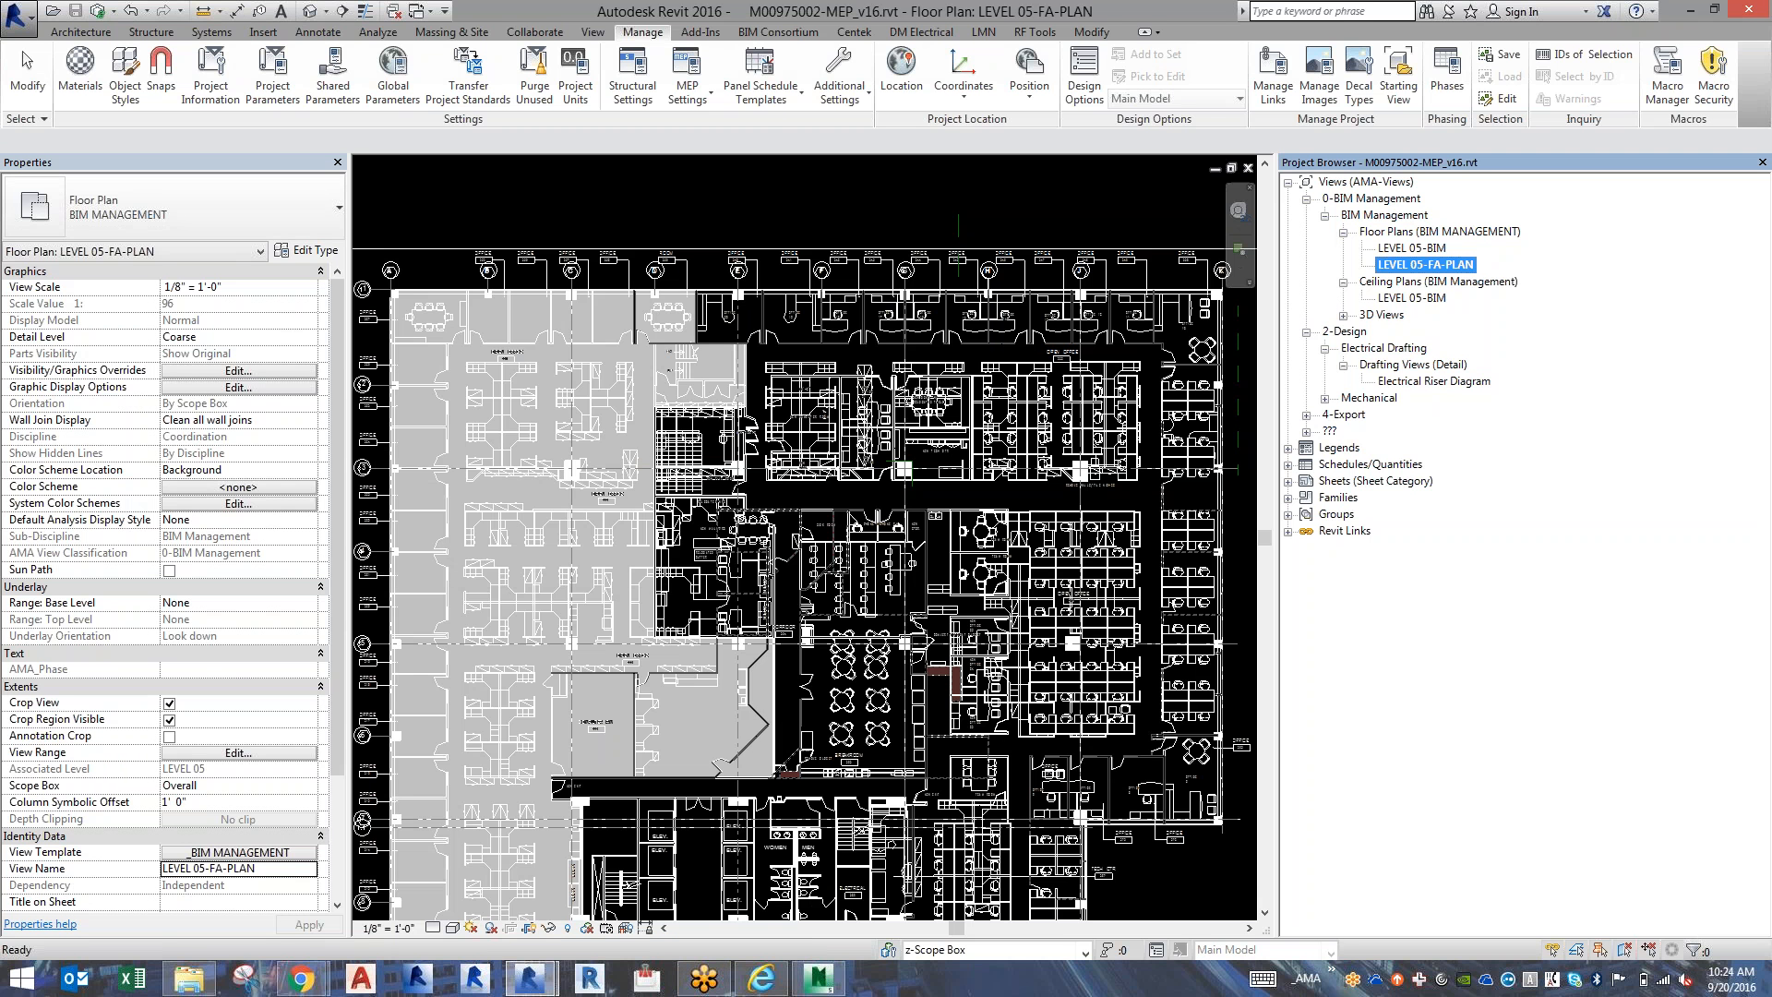
Change LEVEL 05-FA-PLAN to the standard Floor Plan type and apply the Design - Fire Alarm view template.
click(256, 201)
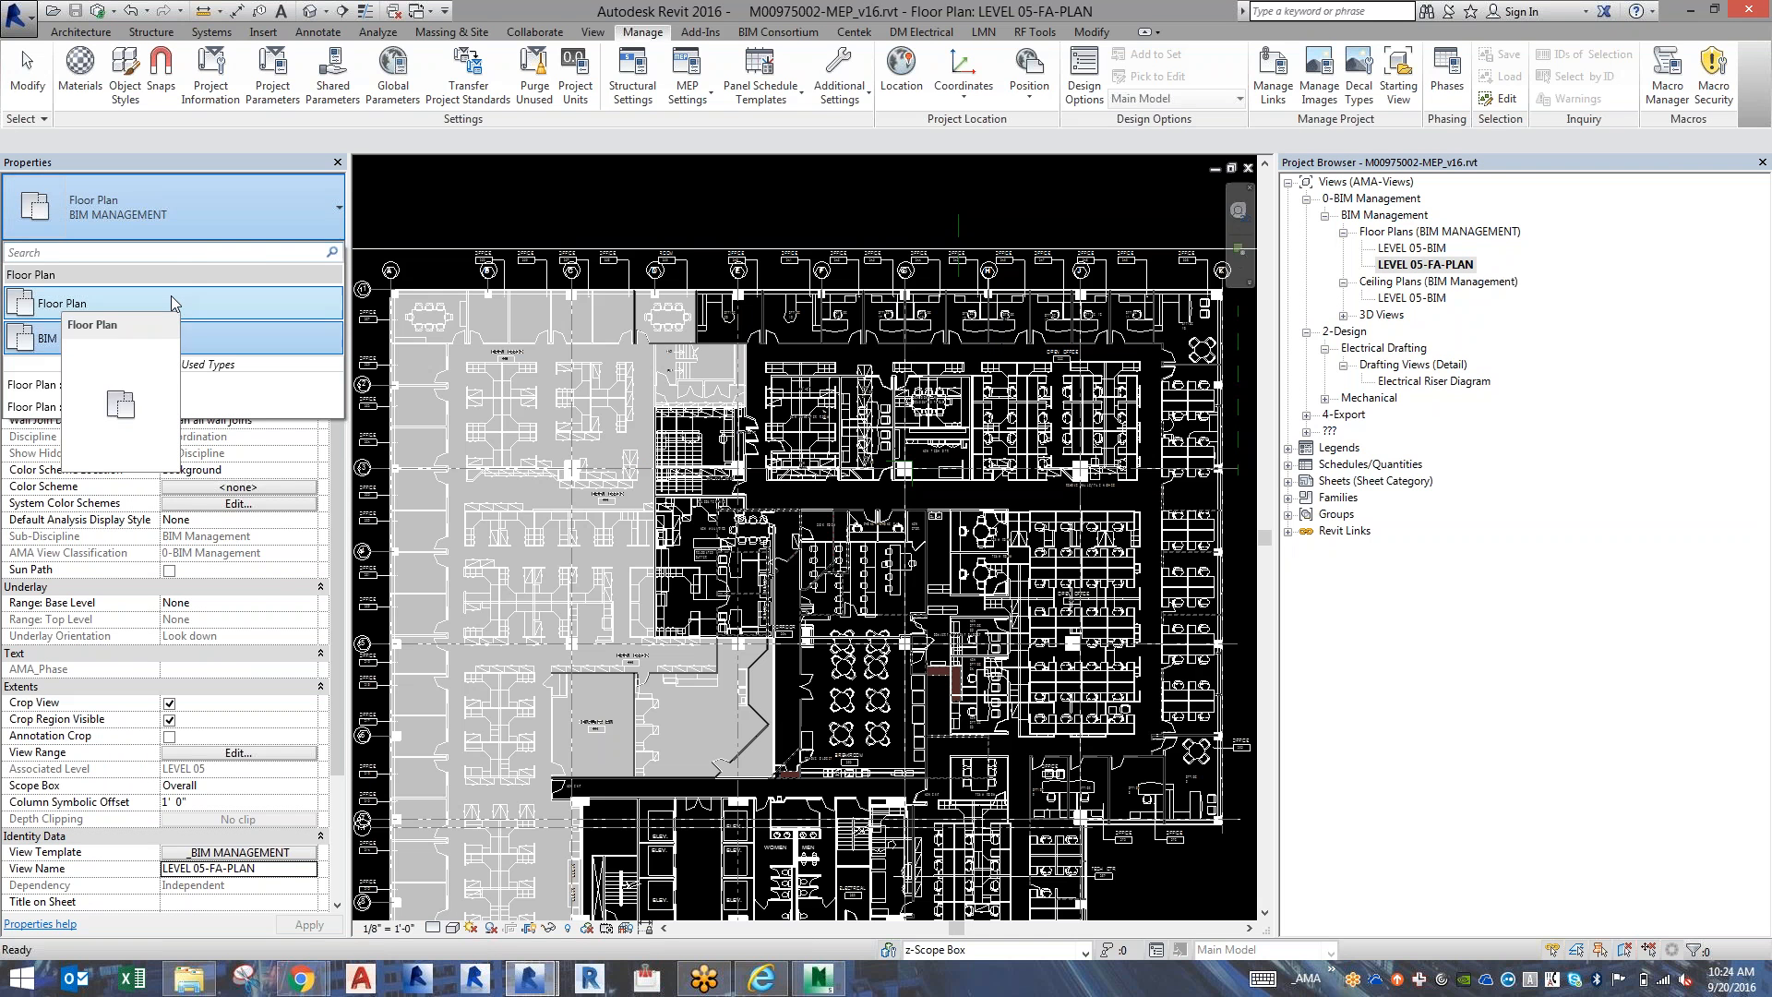
click(170, 295)
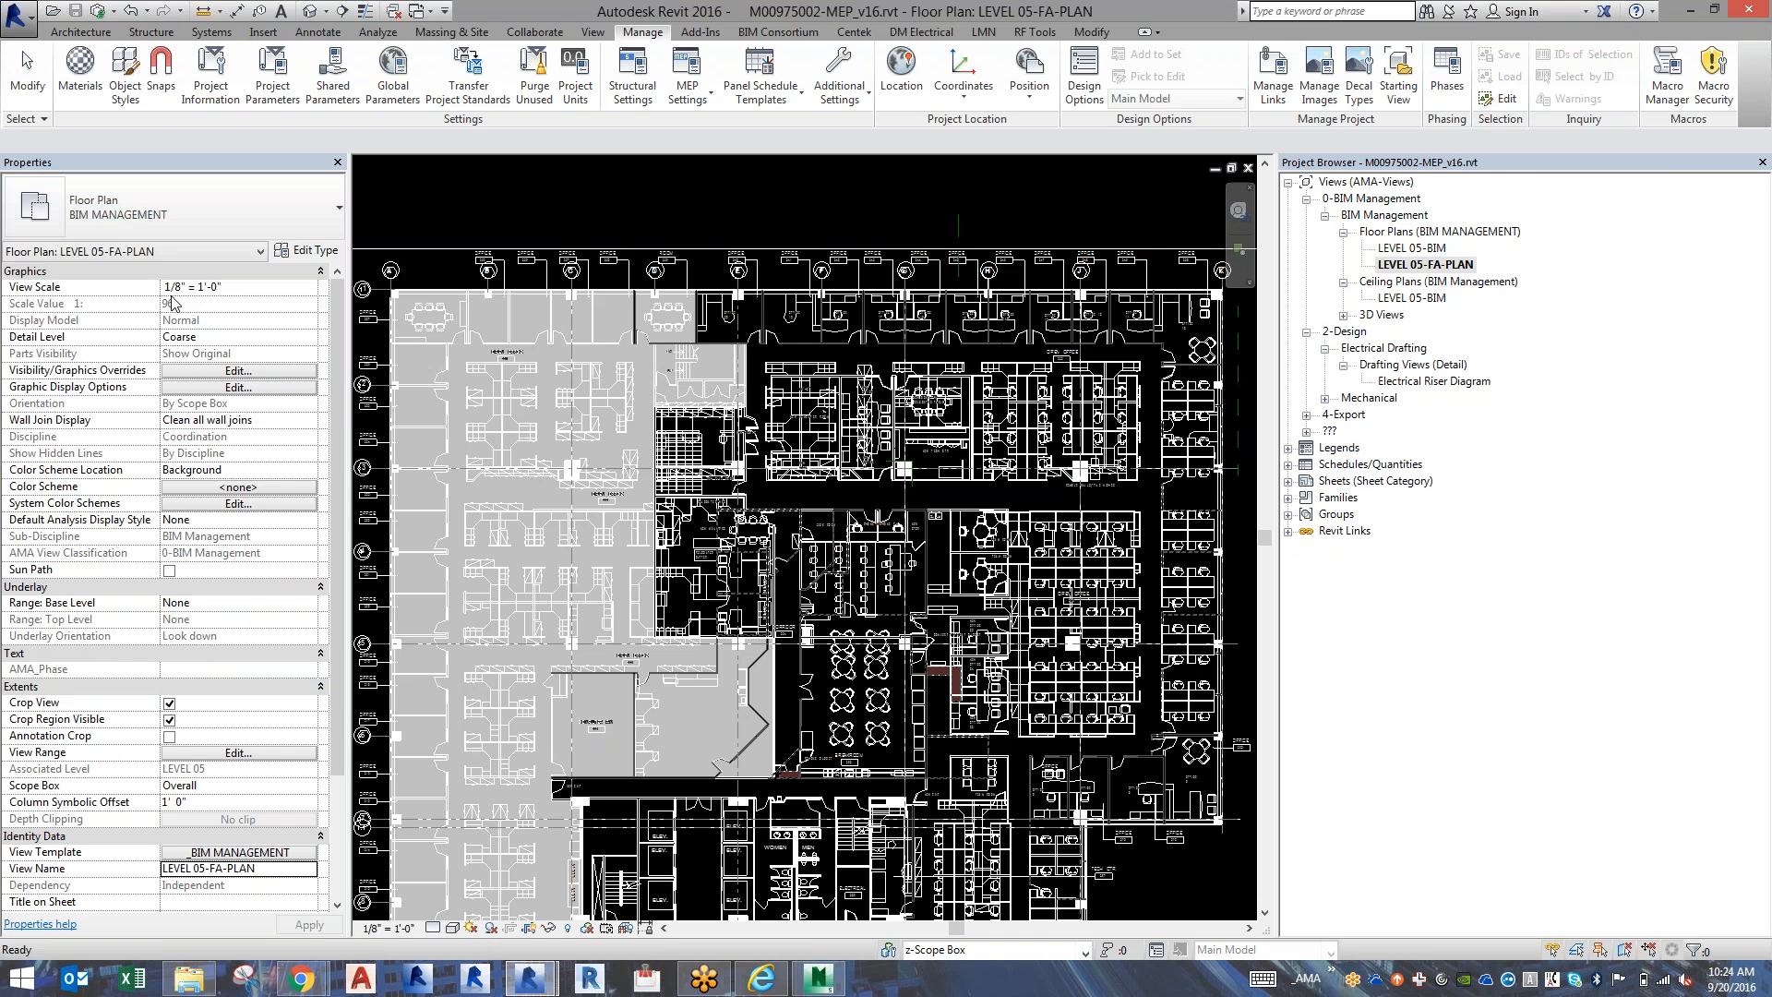
click(241, 853)
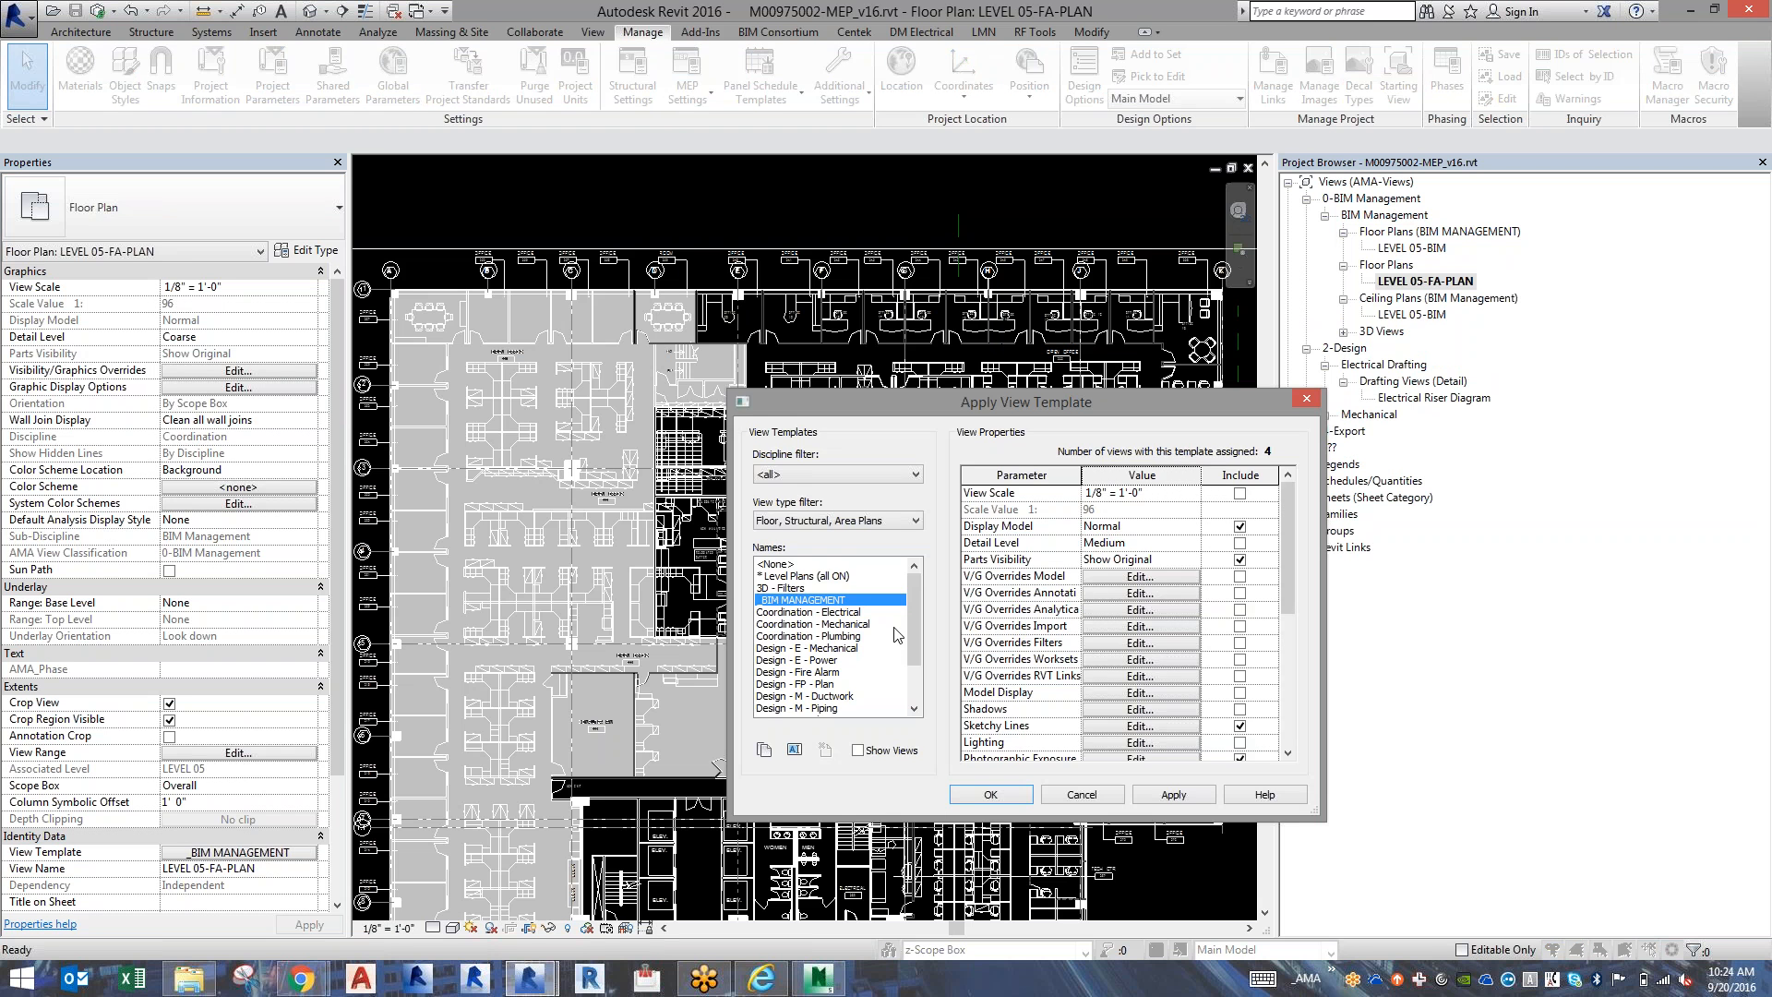
click(803, 672)
click(969, 795)
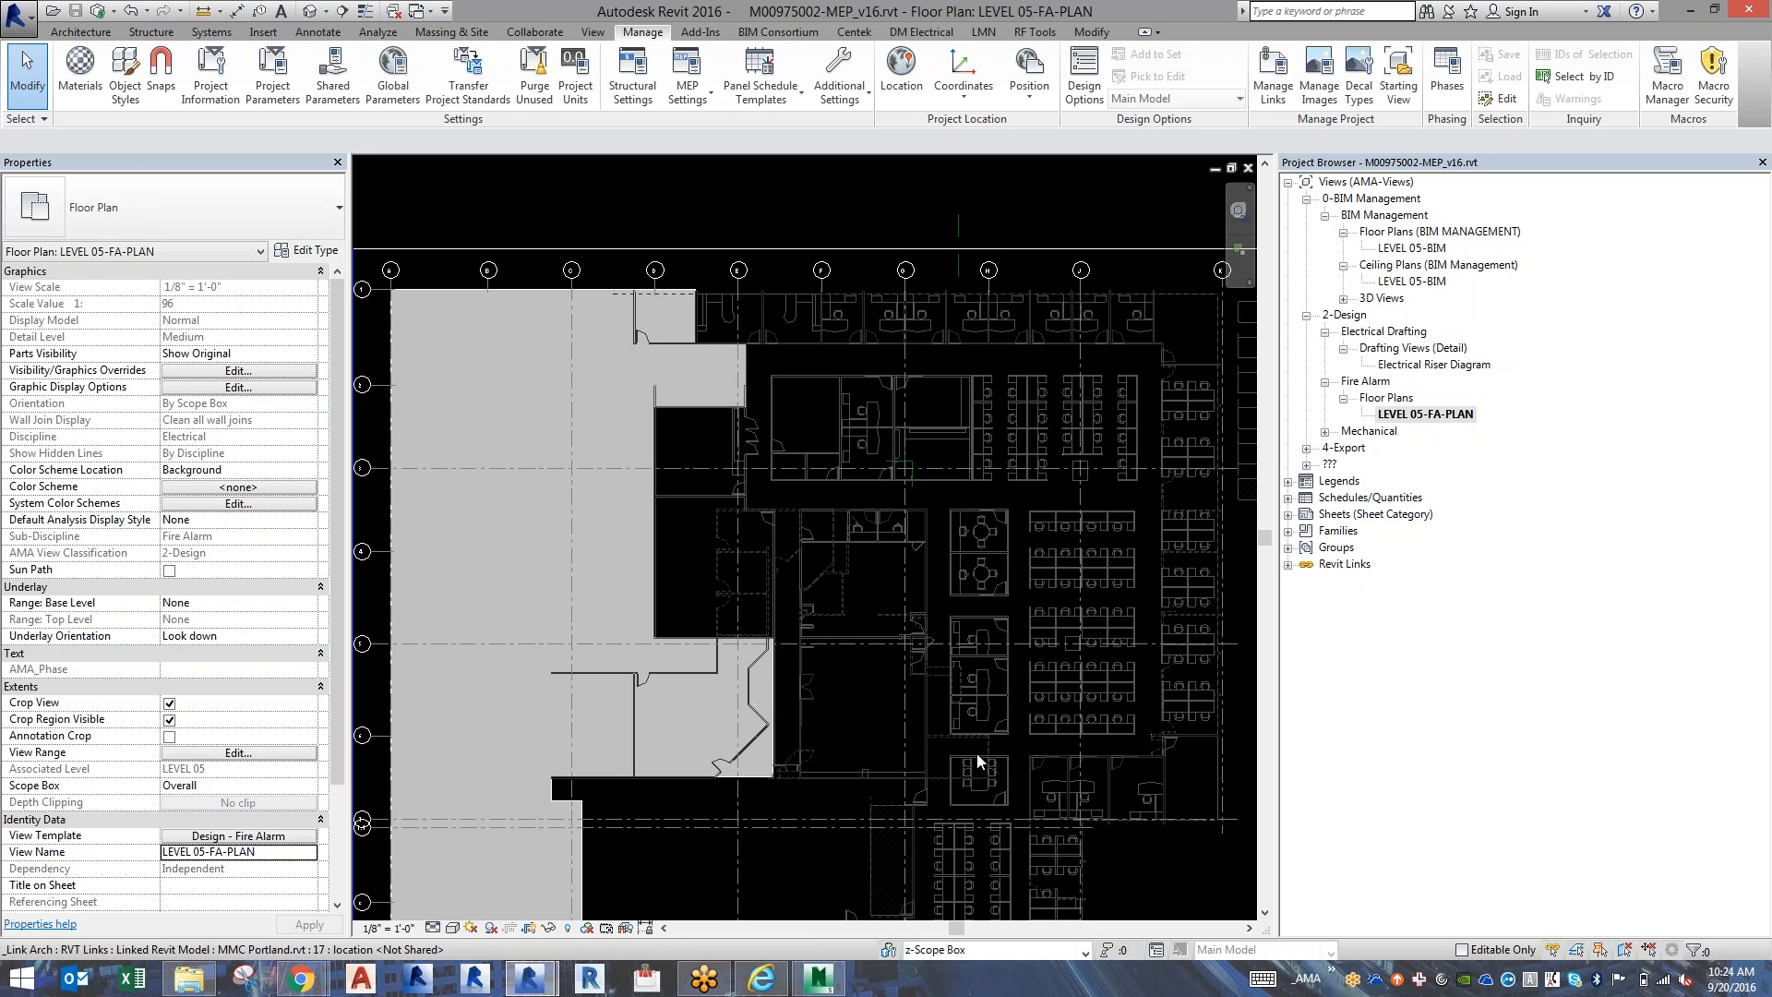
Check which link the furniture linework in LEVEL 05-FA-PLAN belongs to, and examine the overall fire alarm plan and its workstation area.
click(1009, 772)
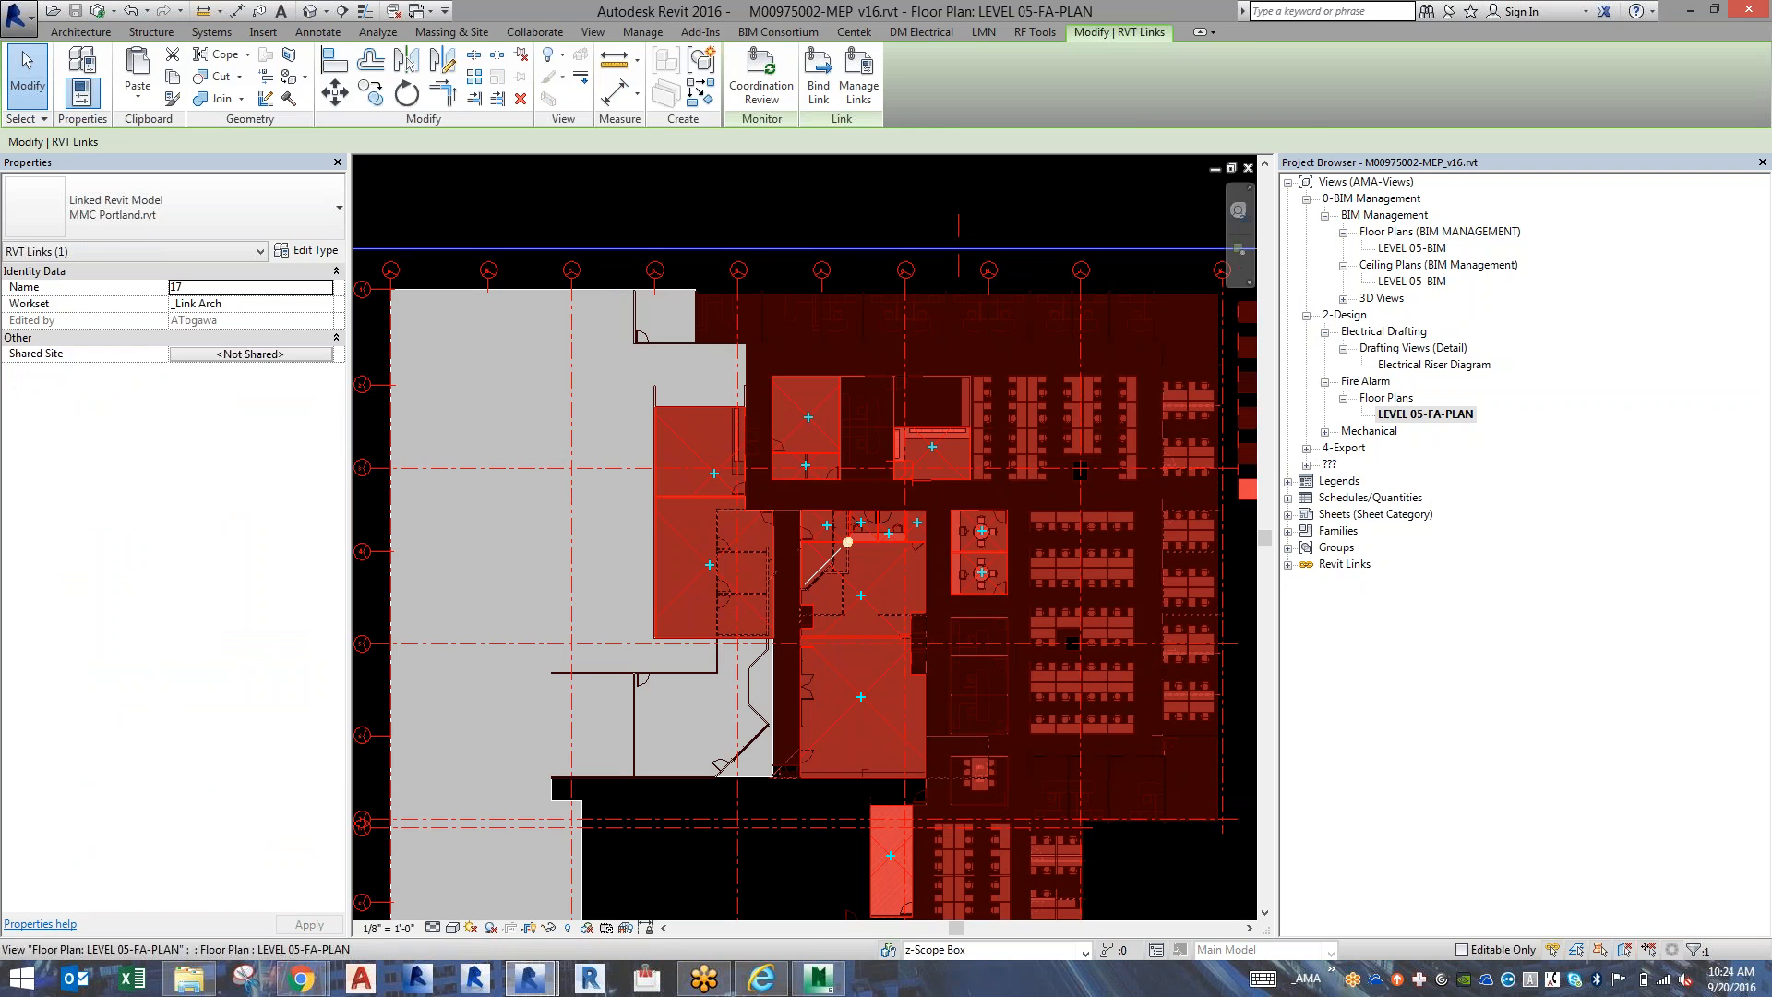
key(Escape)
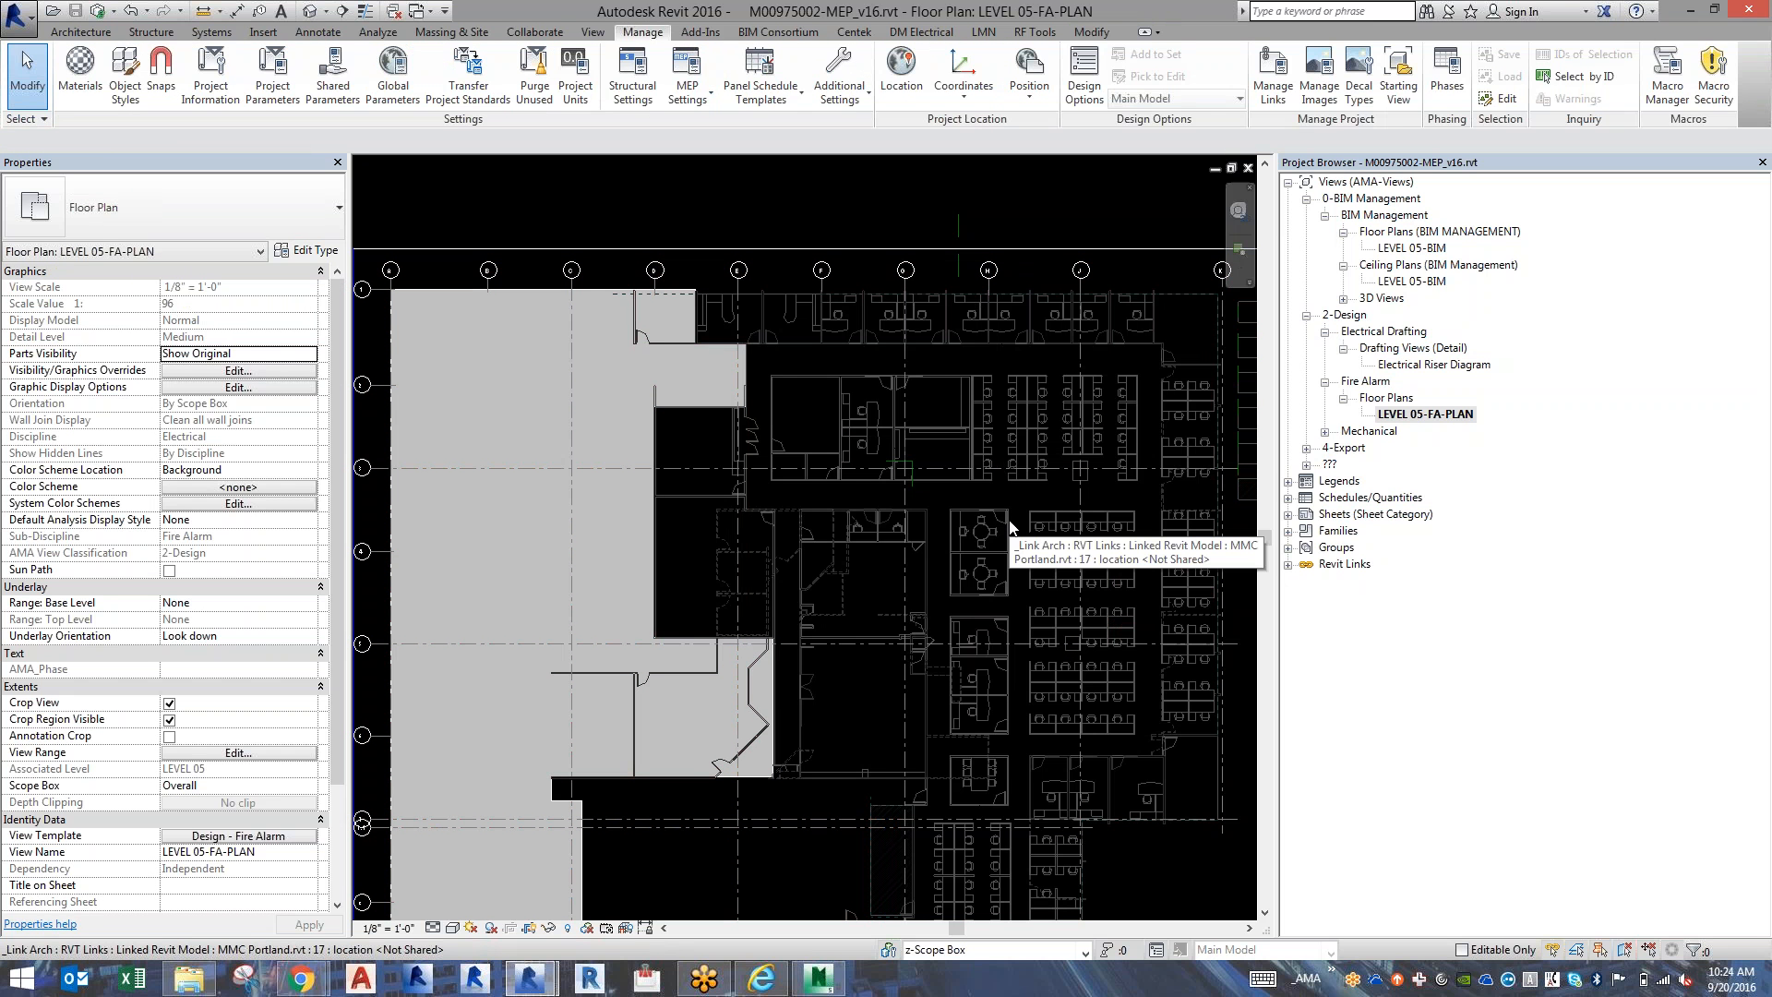
scroll(706, 607, down, 2)
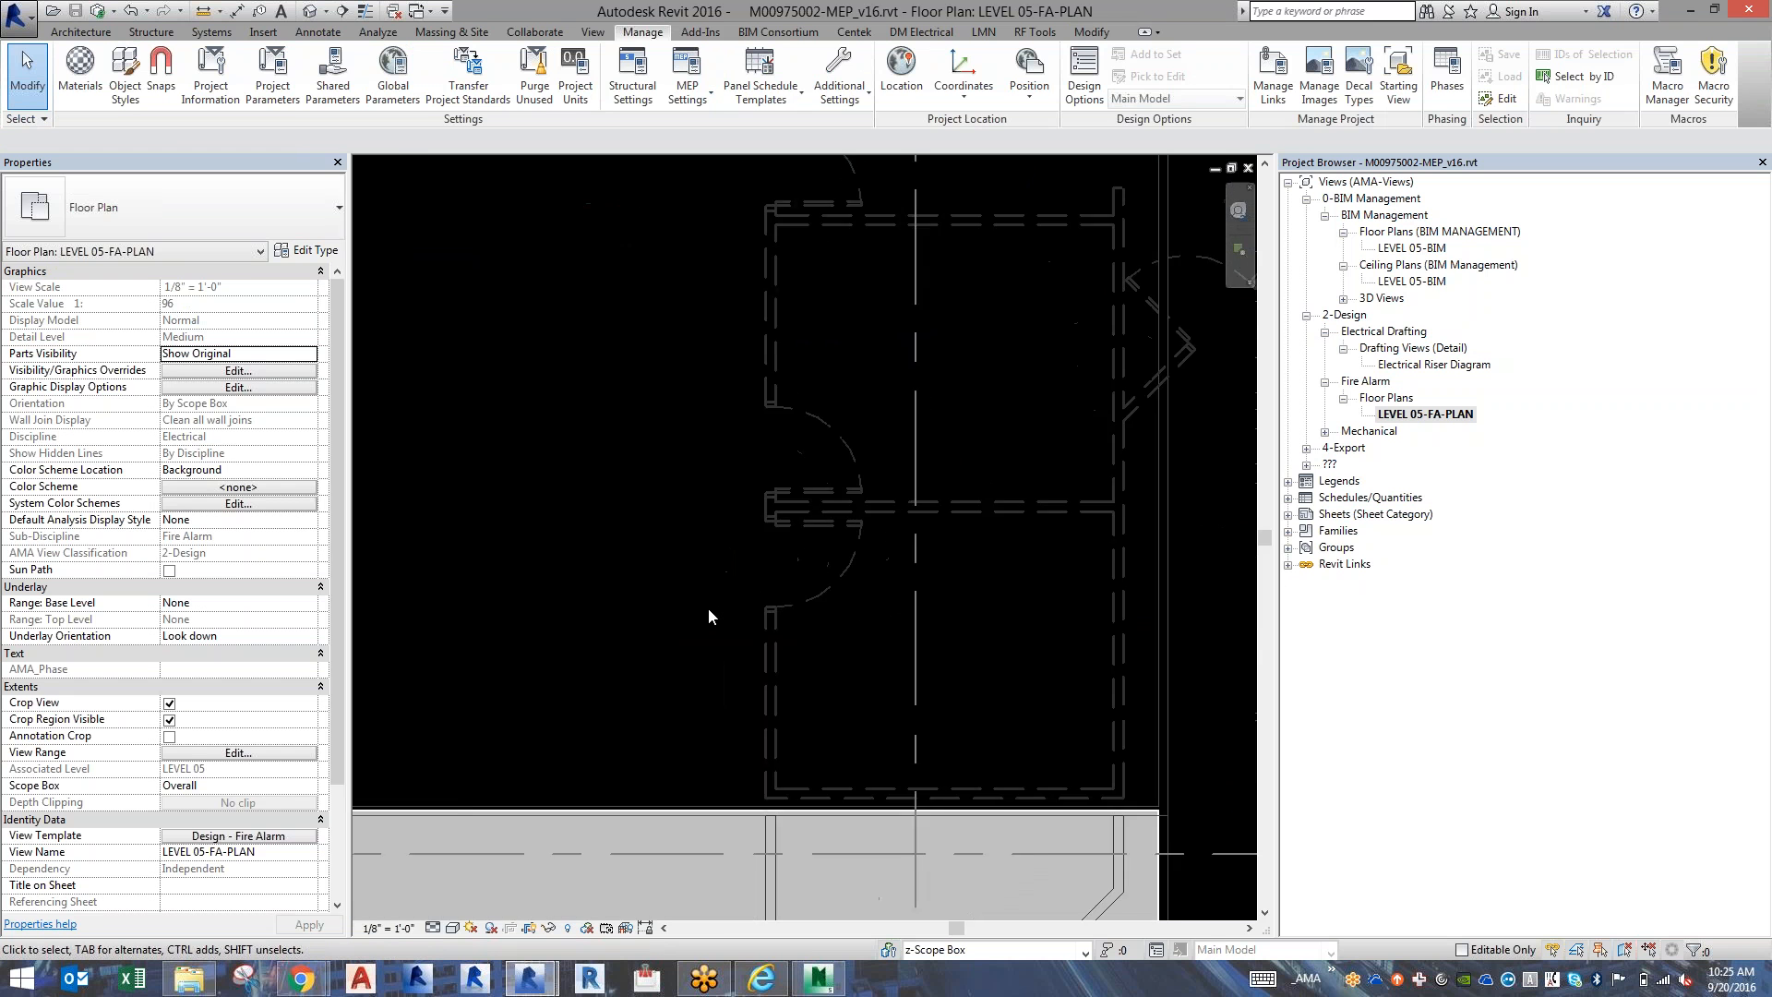
scroll(707, 607, down, 3)
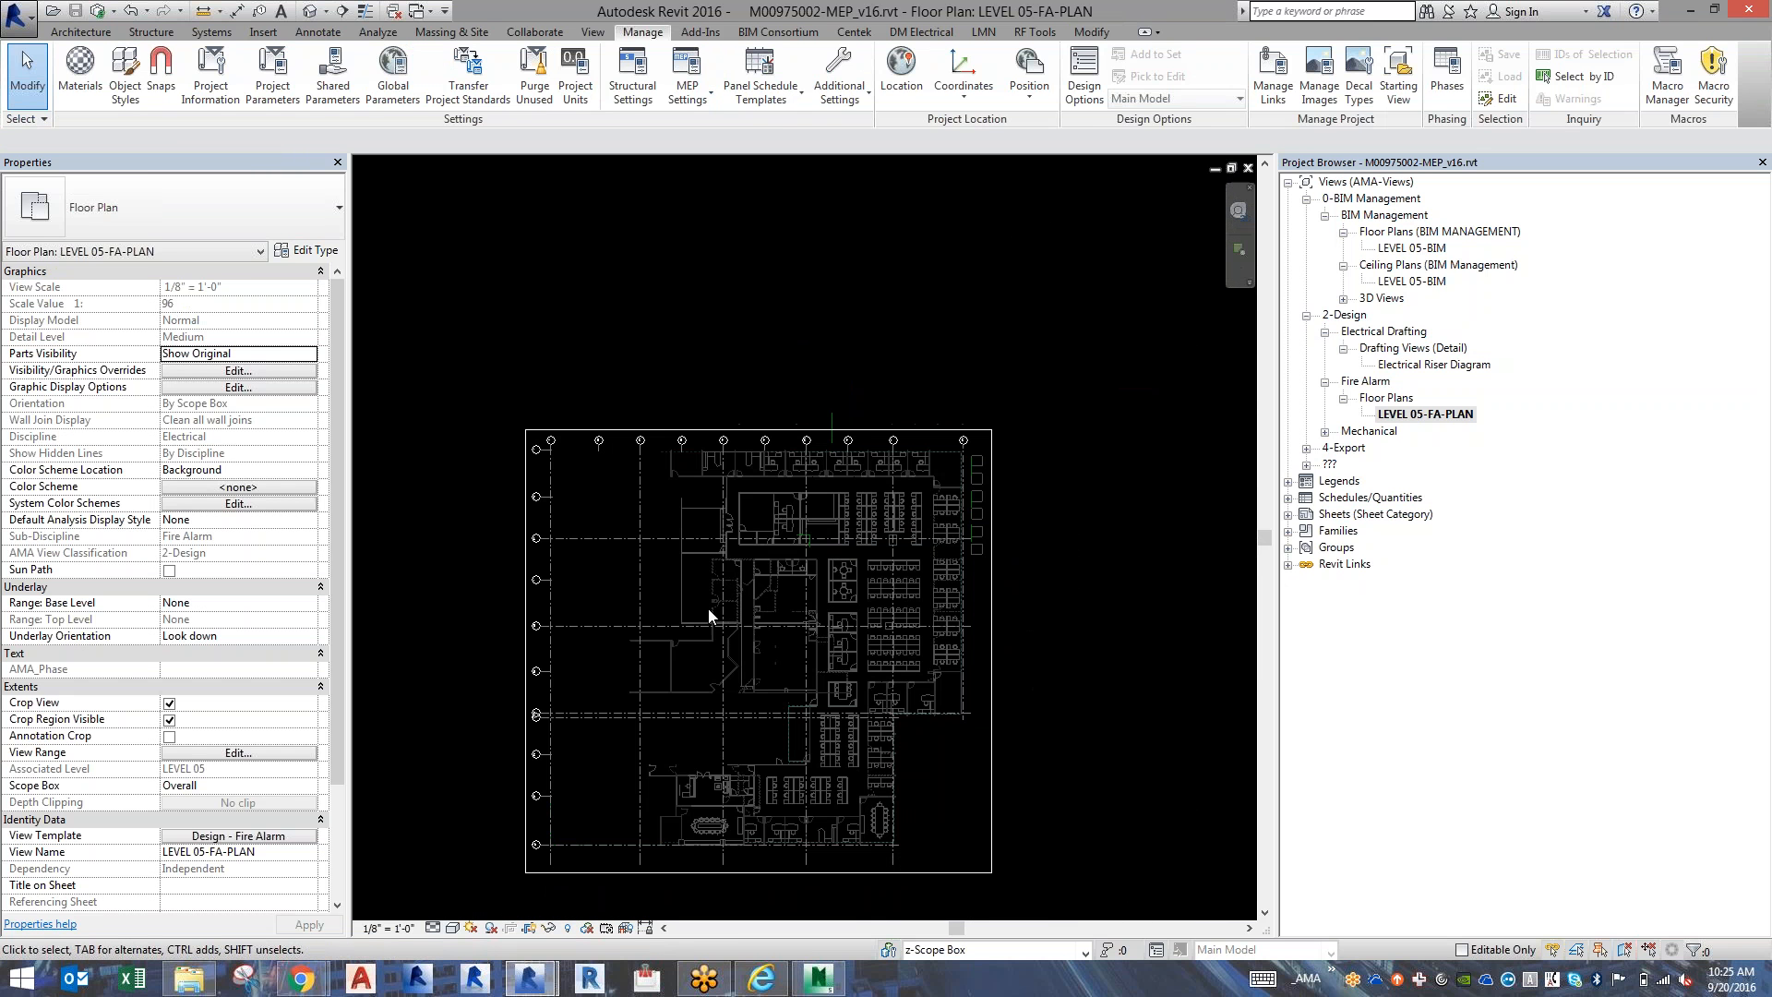
scroll(707, 607, up, 2)
scroll(707, 607, up, 1)
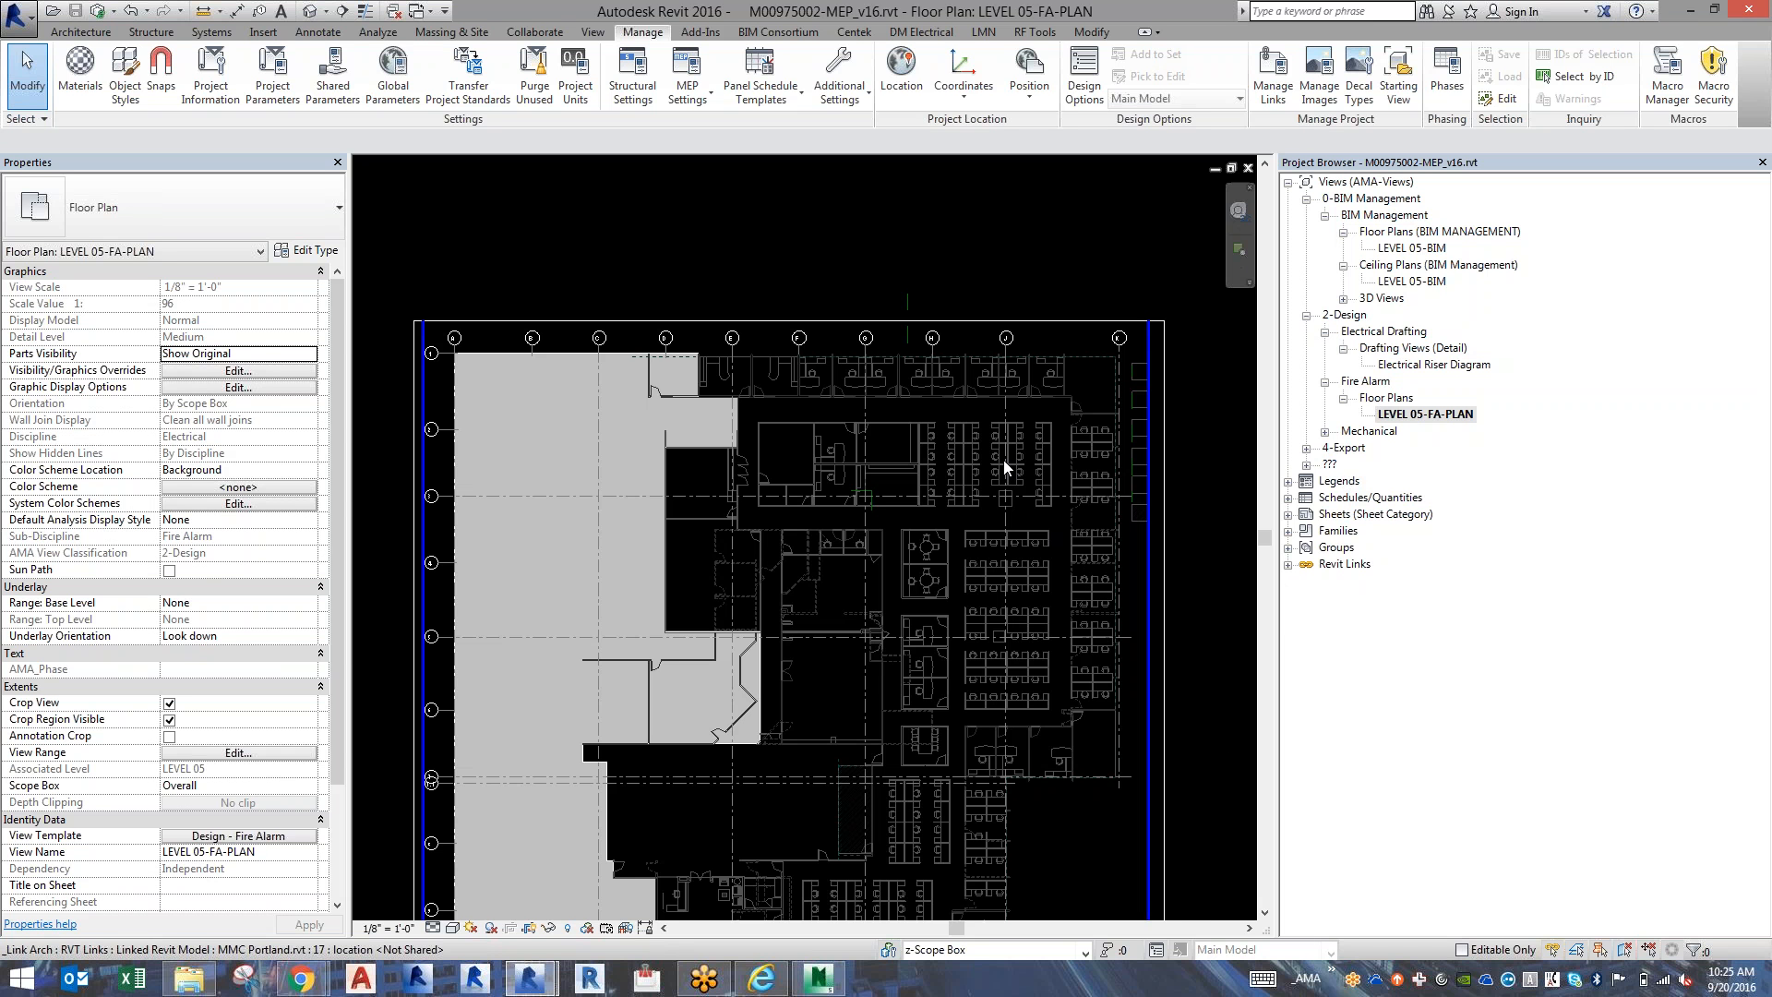
scroll(1004, 460, up, 4)
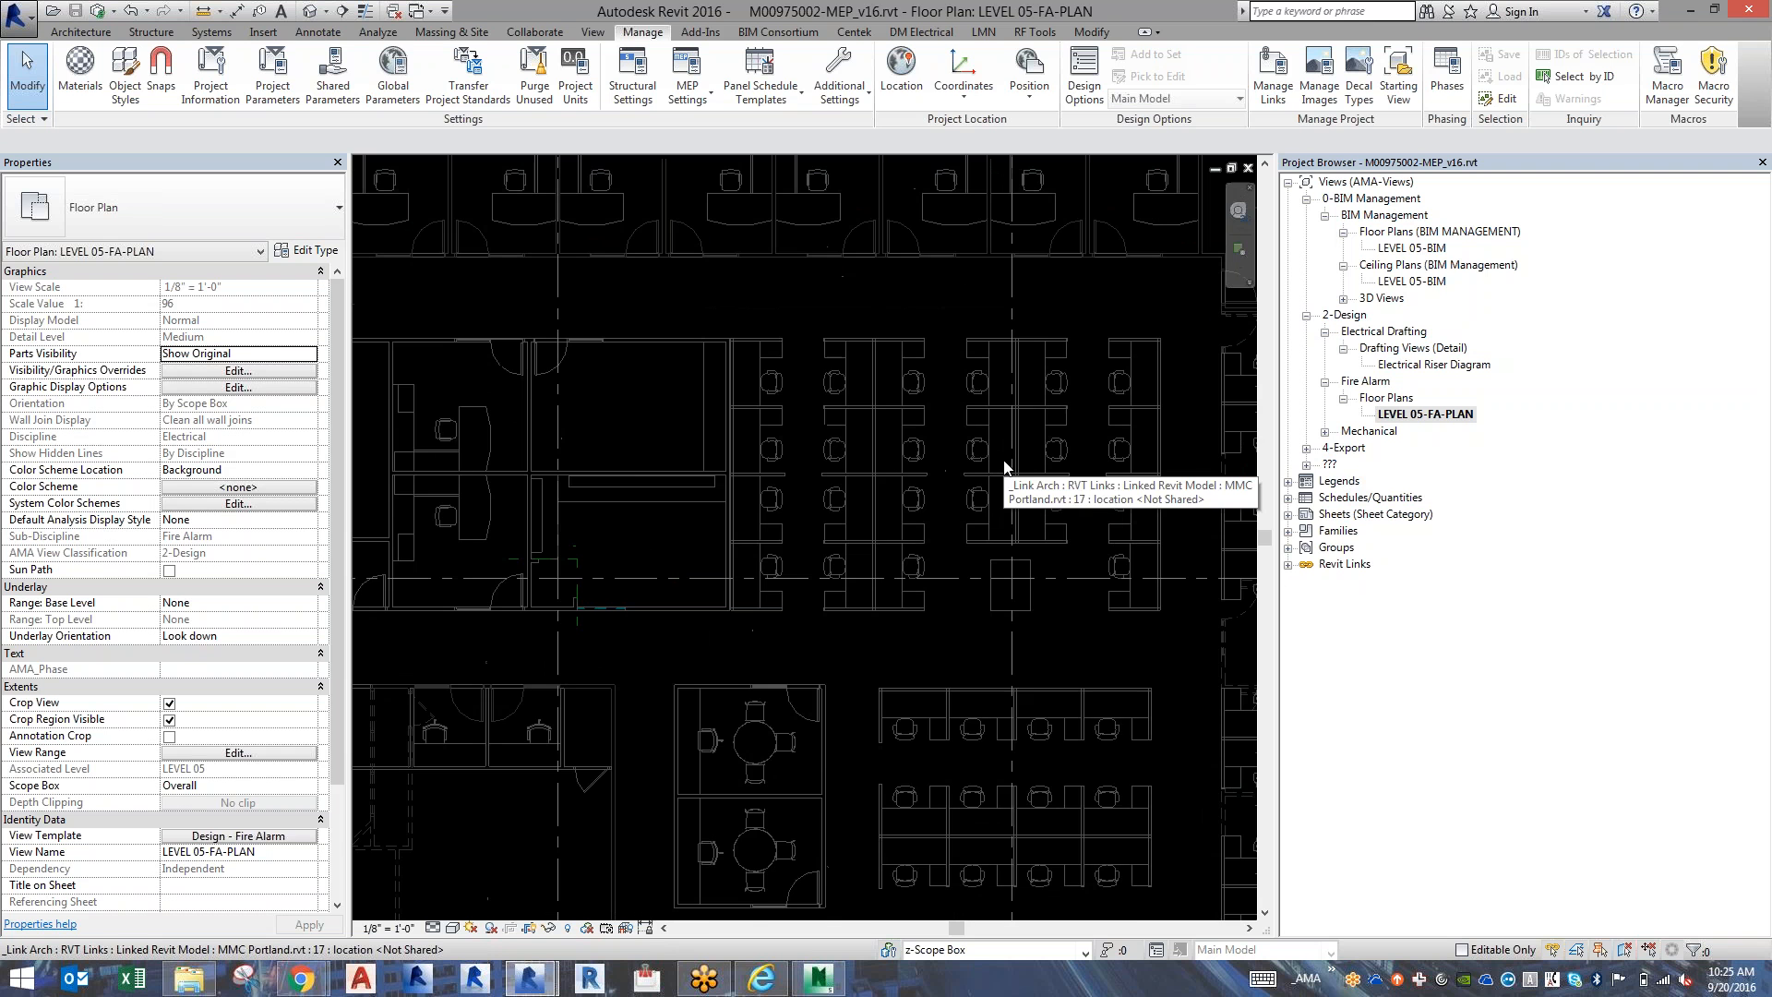
scroll(1004, 465, down, 5)
scroll(1004, 464, up, 1)
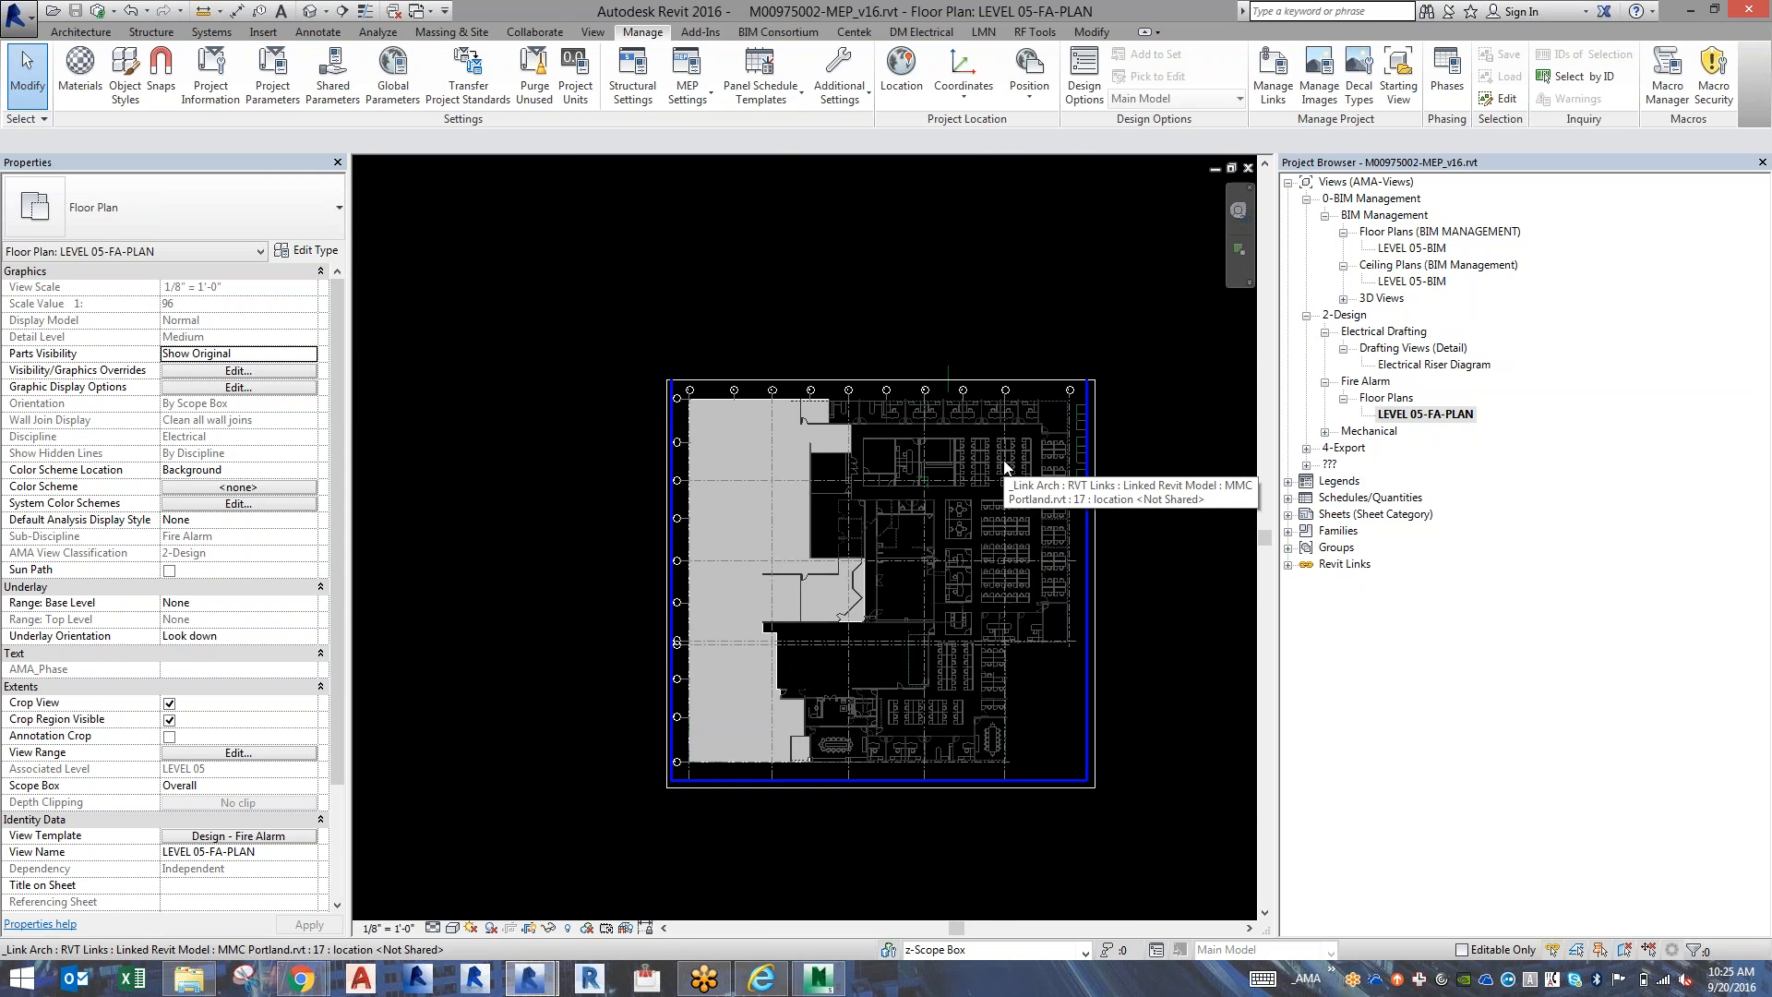
scroll(1004, 466, up, 1)
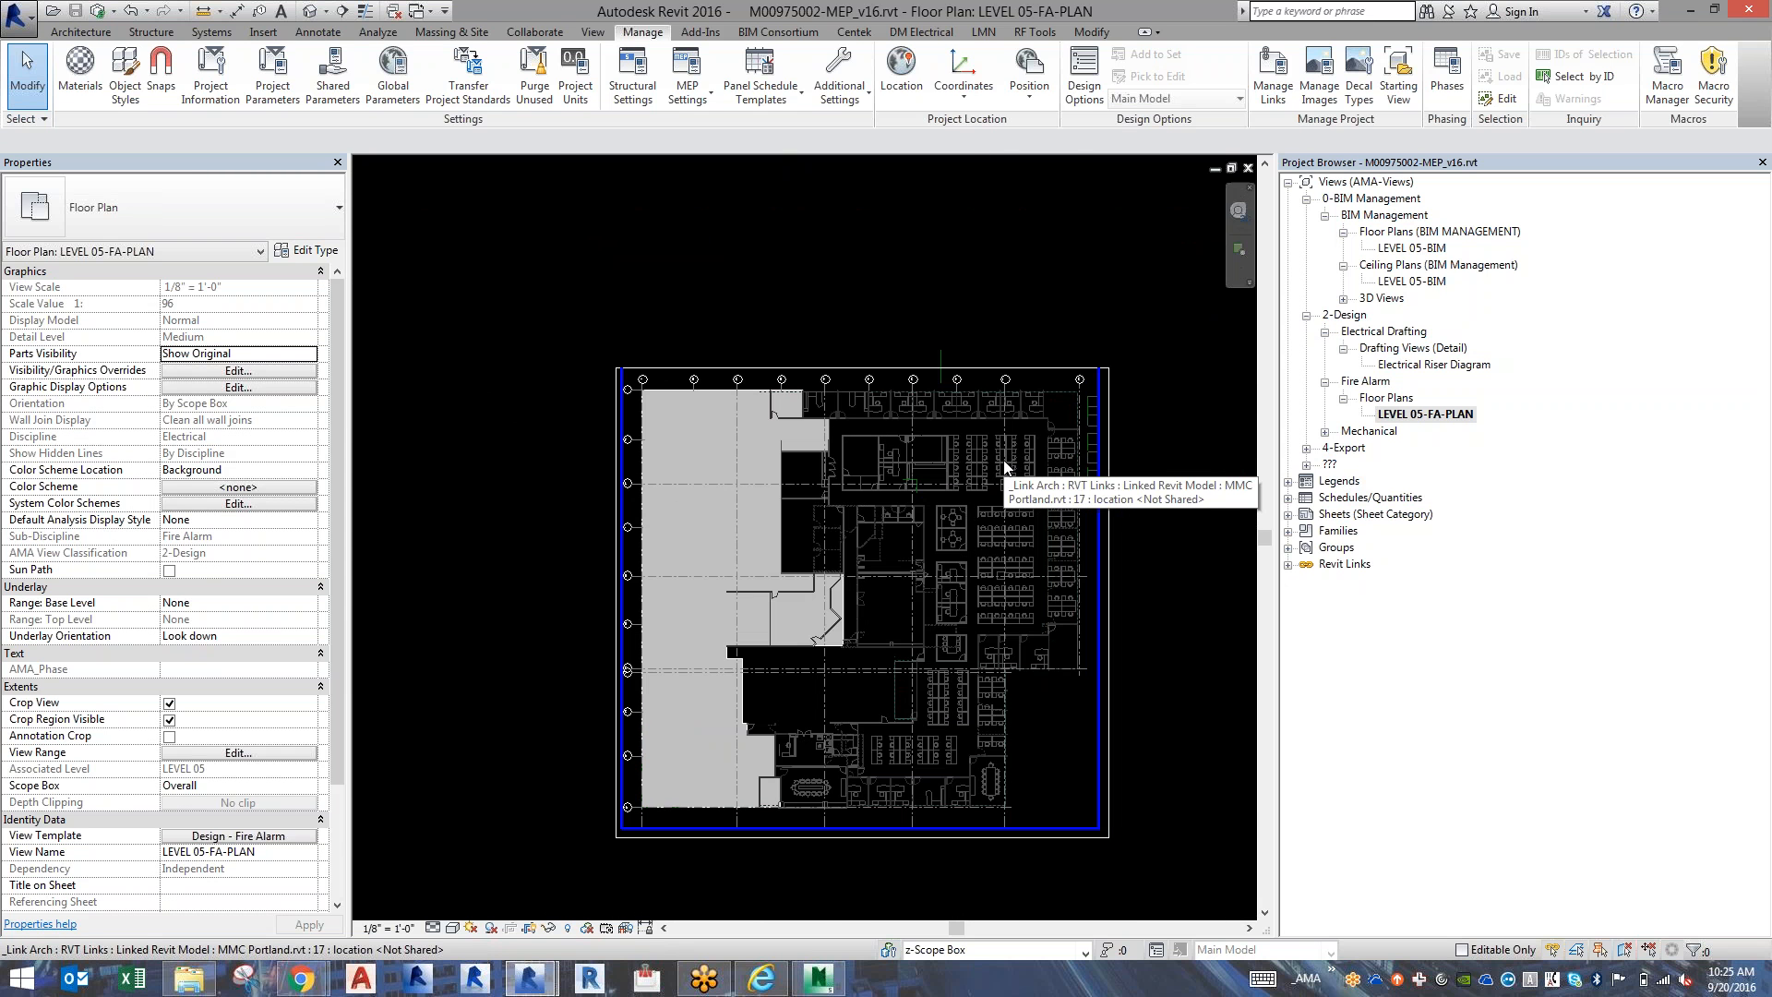
scroll(1004, 466, up, 4)
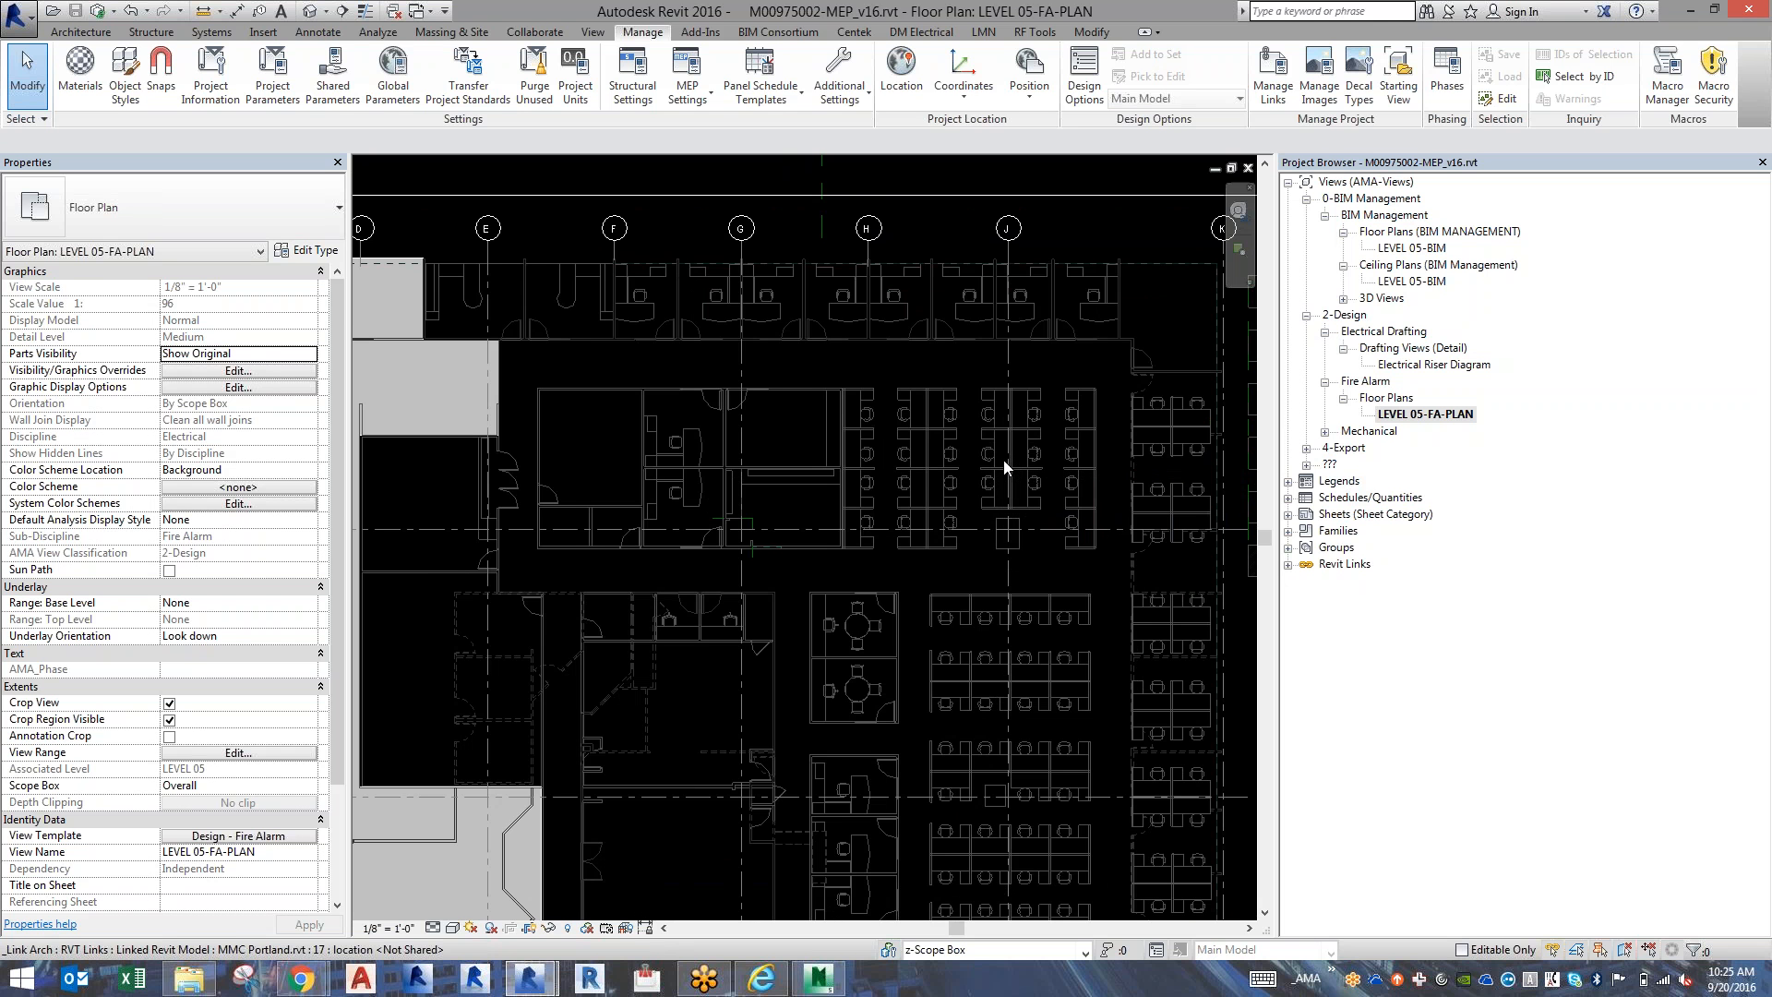
Set the MMC Portland.rvt link's display to By Host View in the LEVEL 05-BIM floor plan's visibility overrides.
double_click(1423, 249)
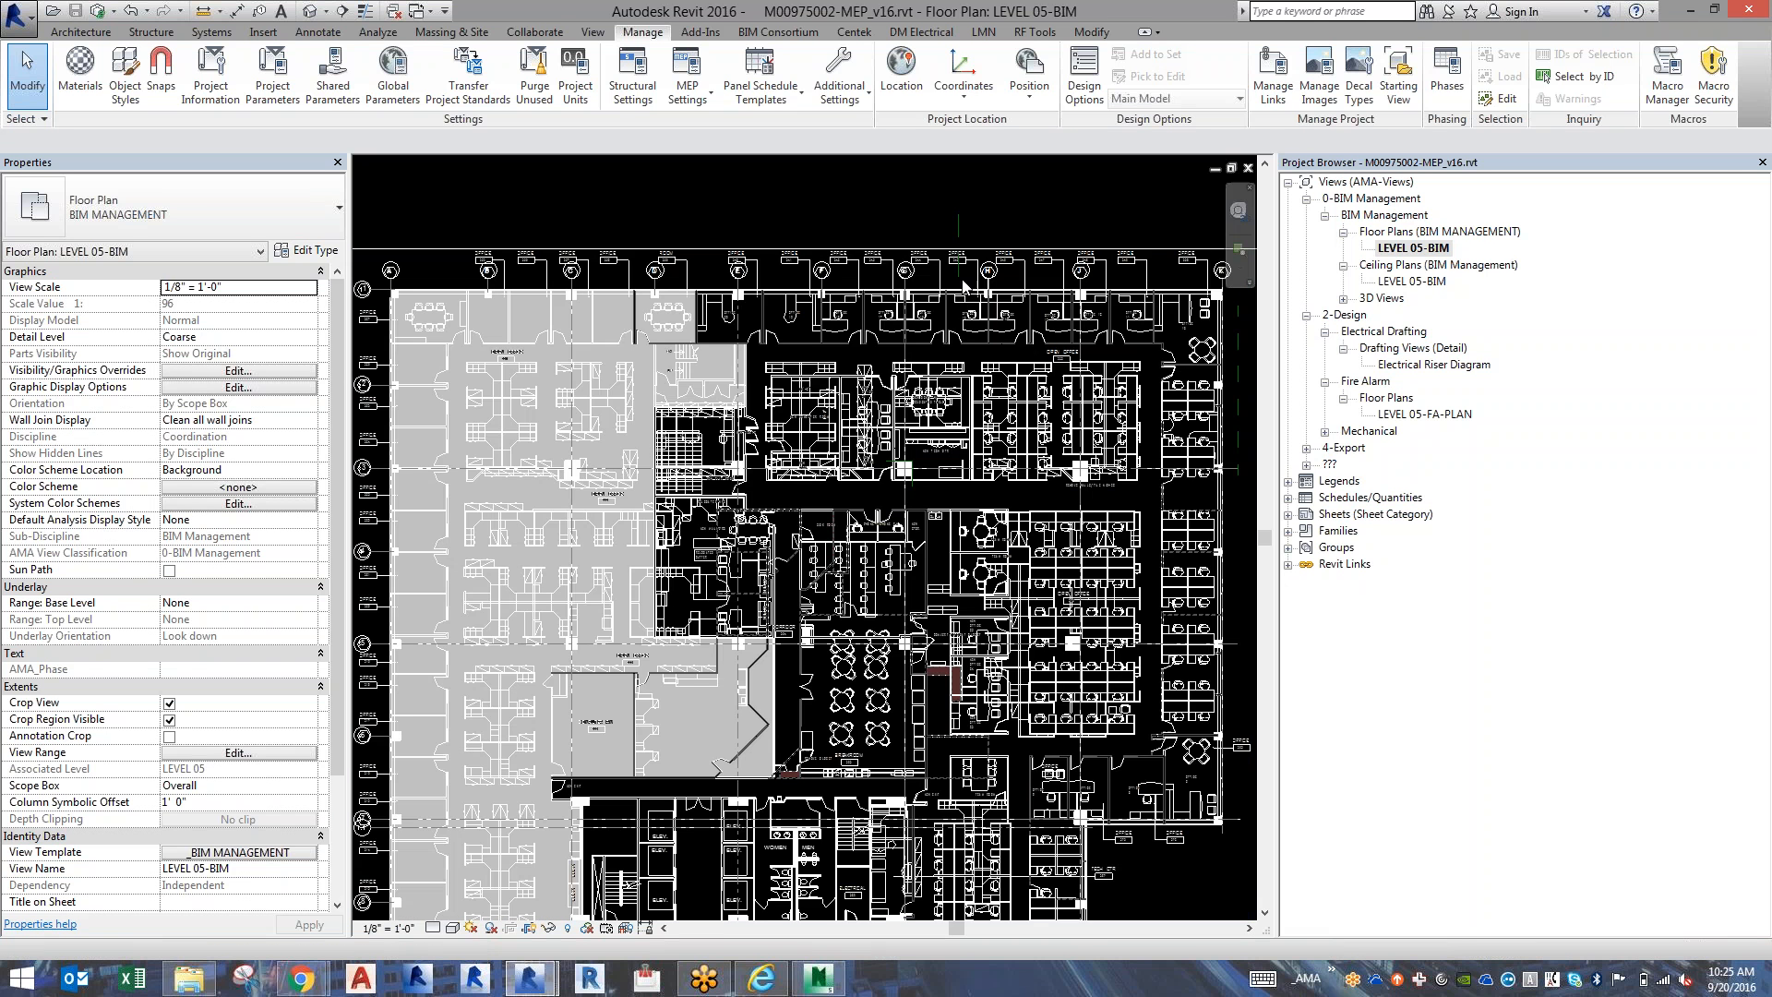
key(v)
key(v)
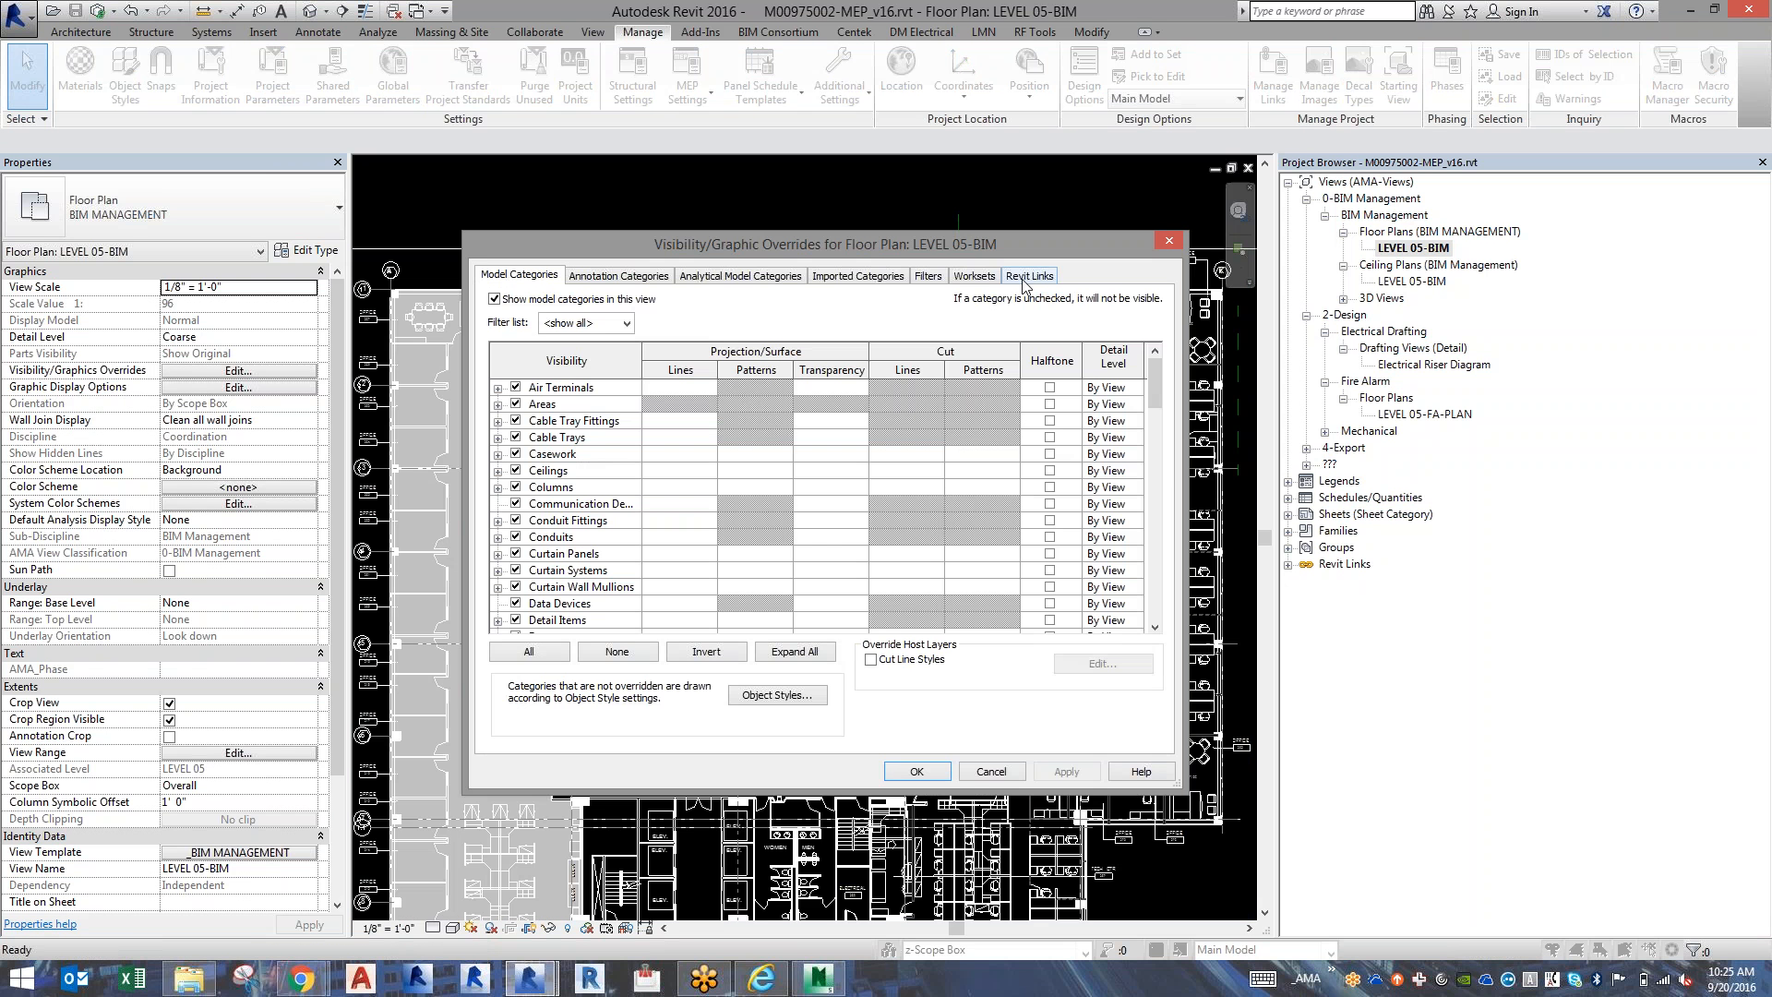
click(1023, 279)
click(901, 359)
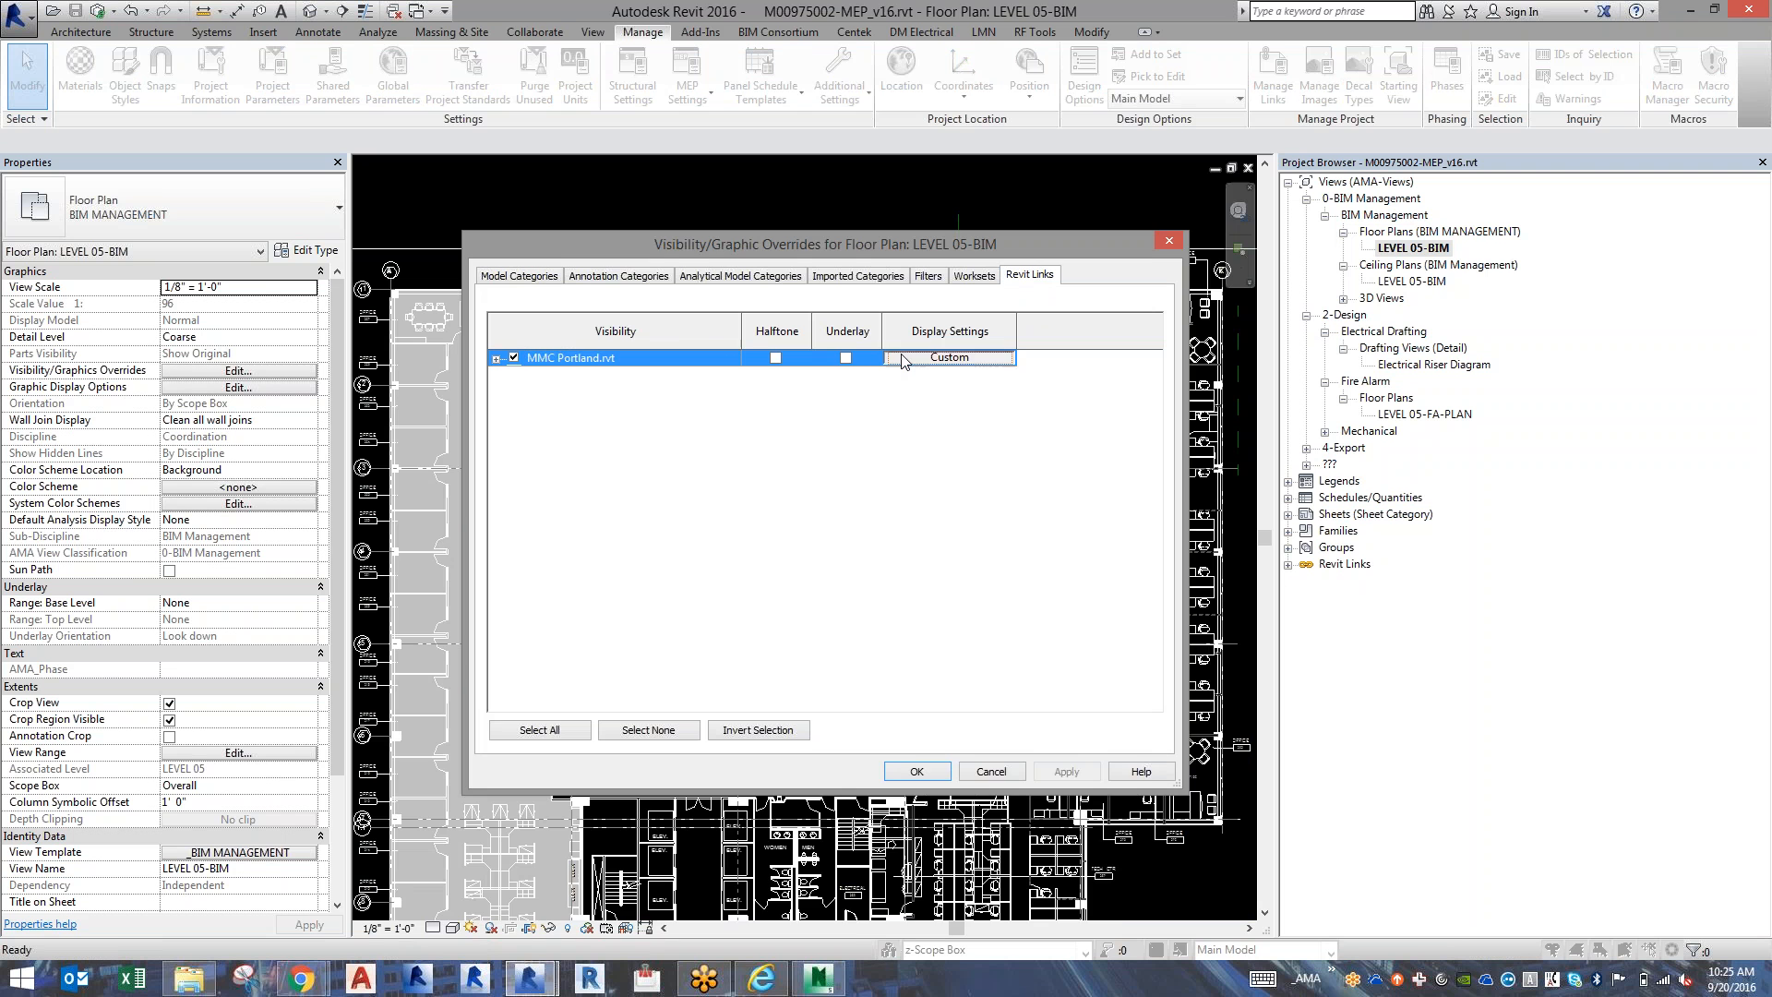
click(902, 359)
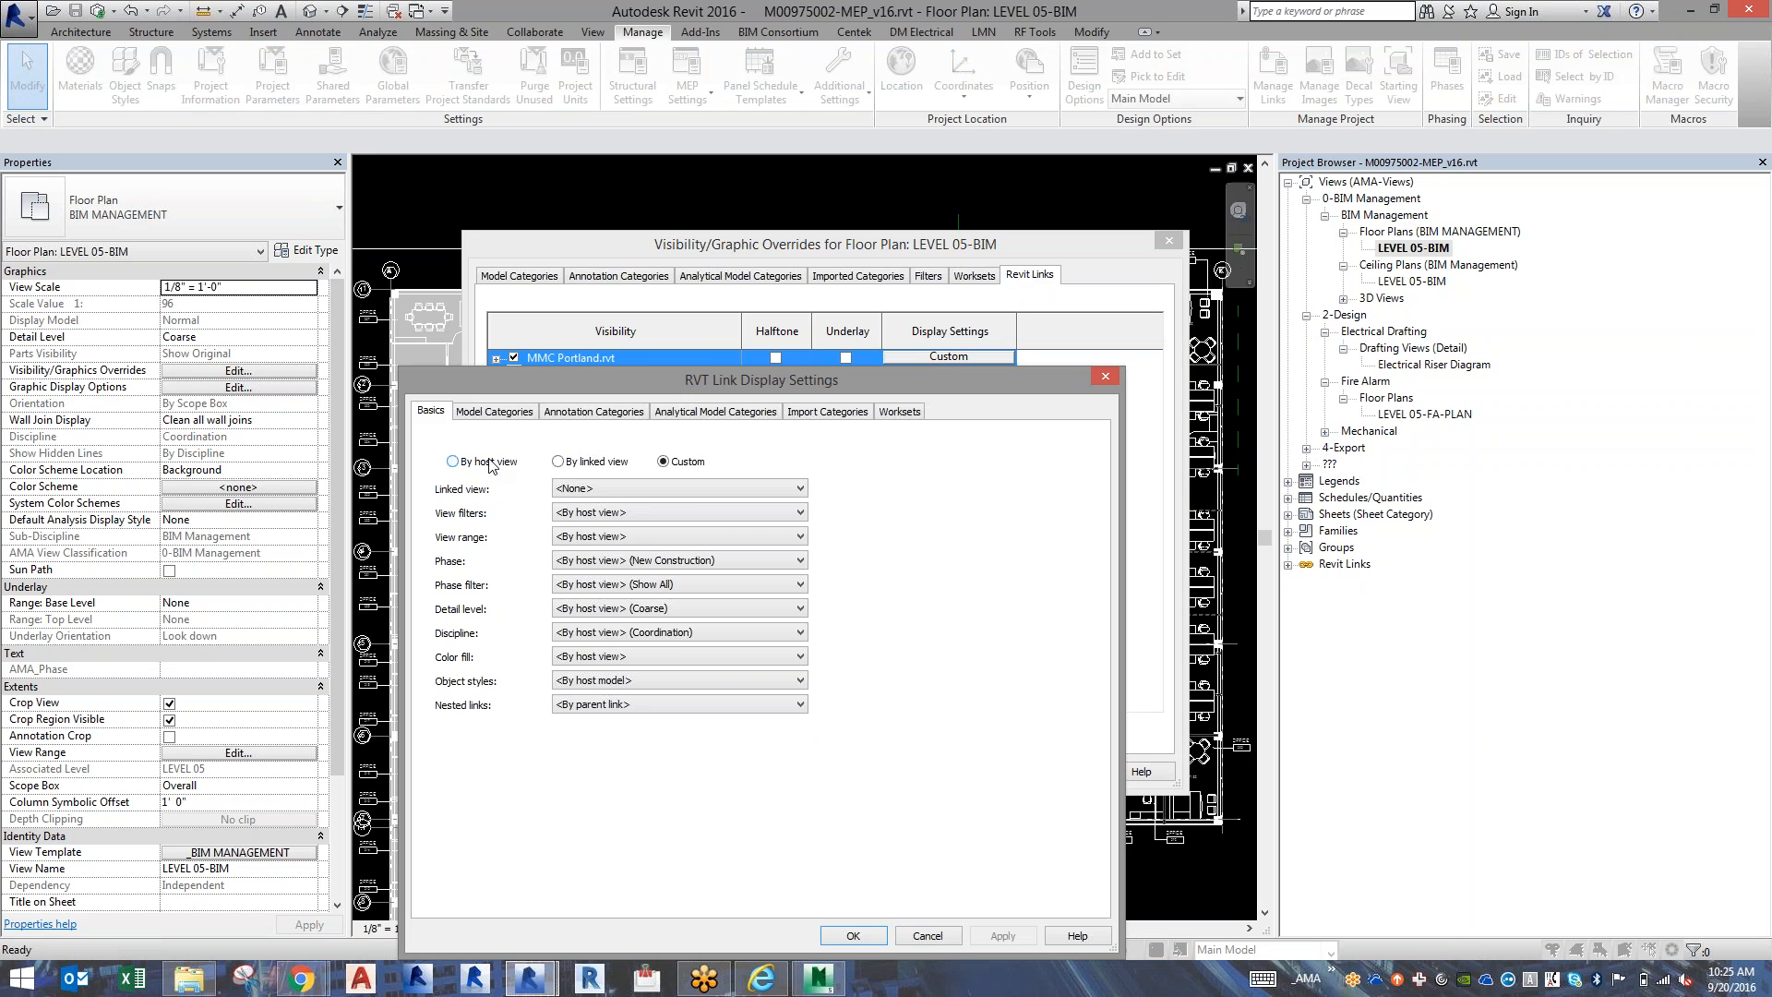
click(489, 464)
click(926, 513)
click(877, 935)
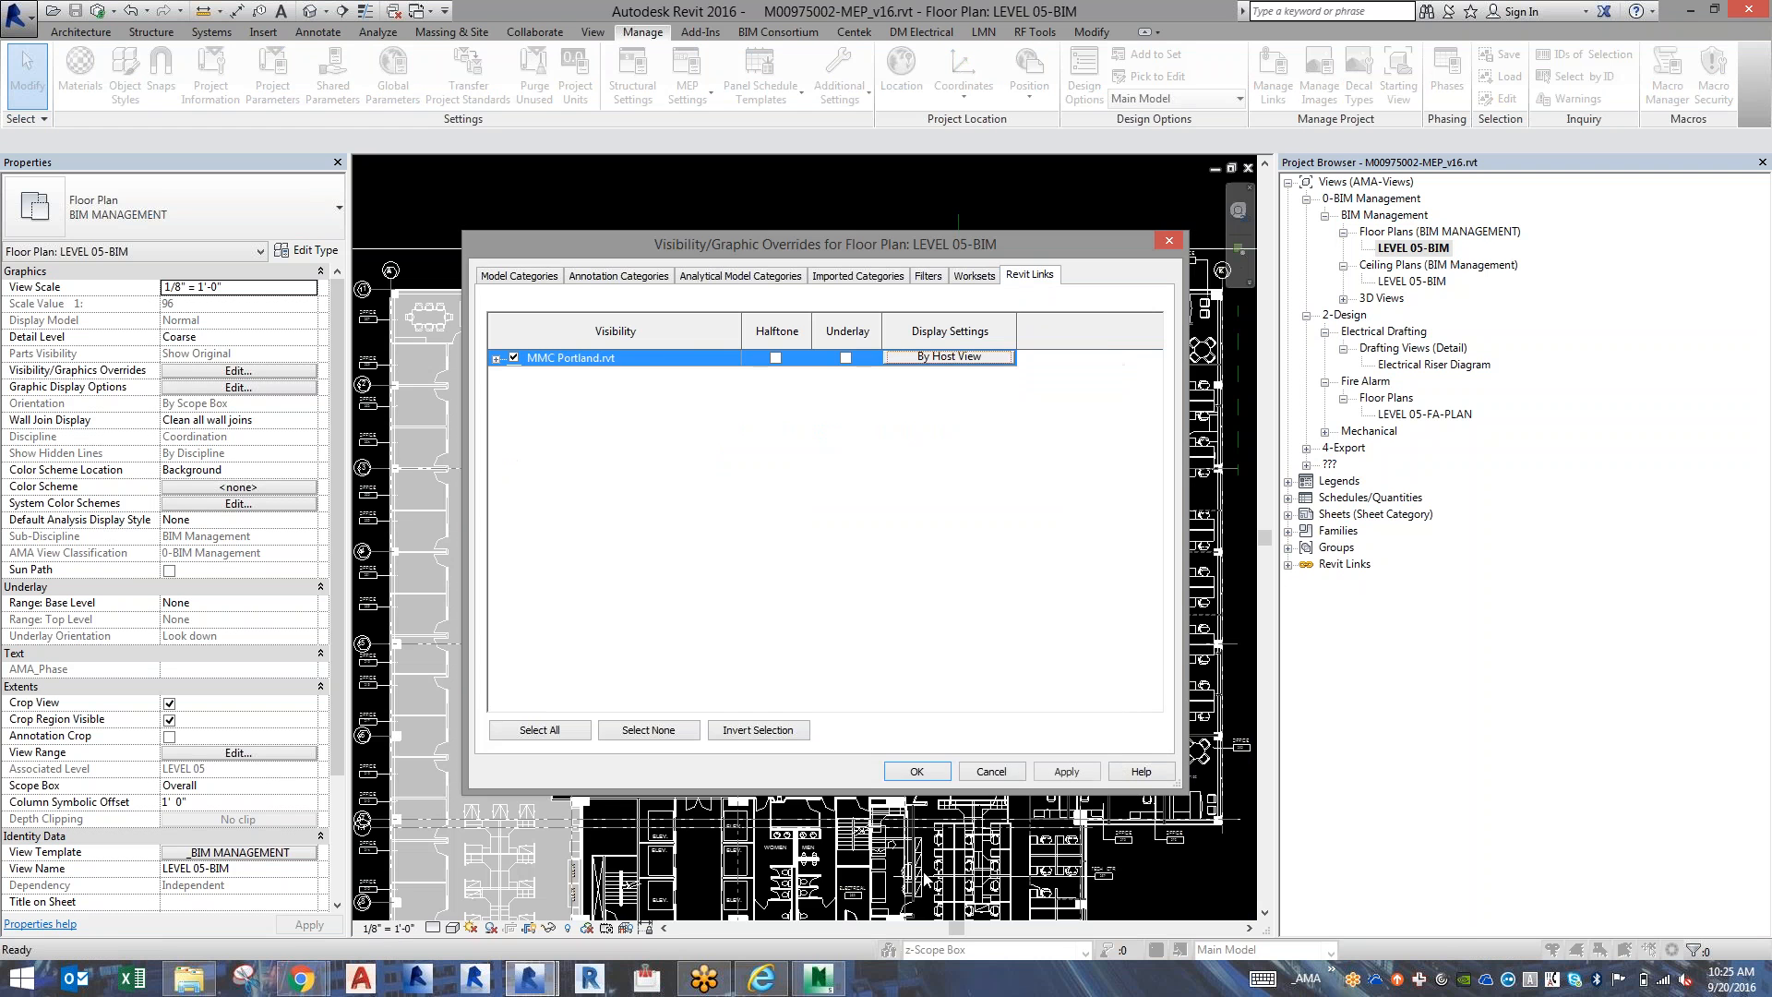
click(920, 774)
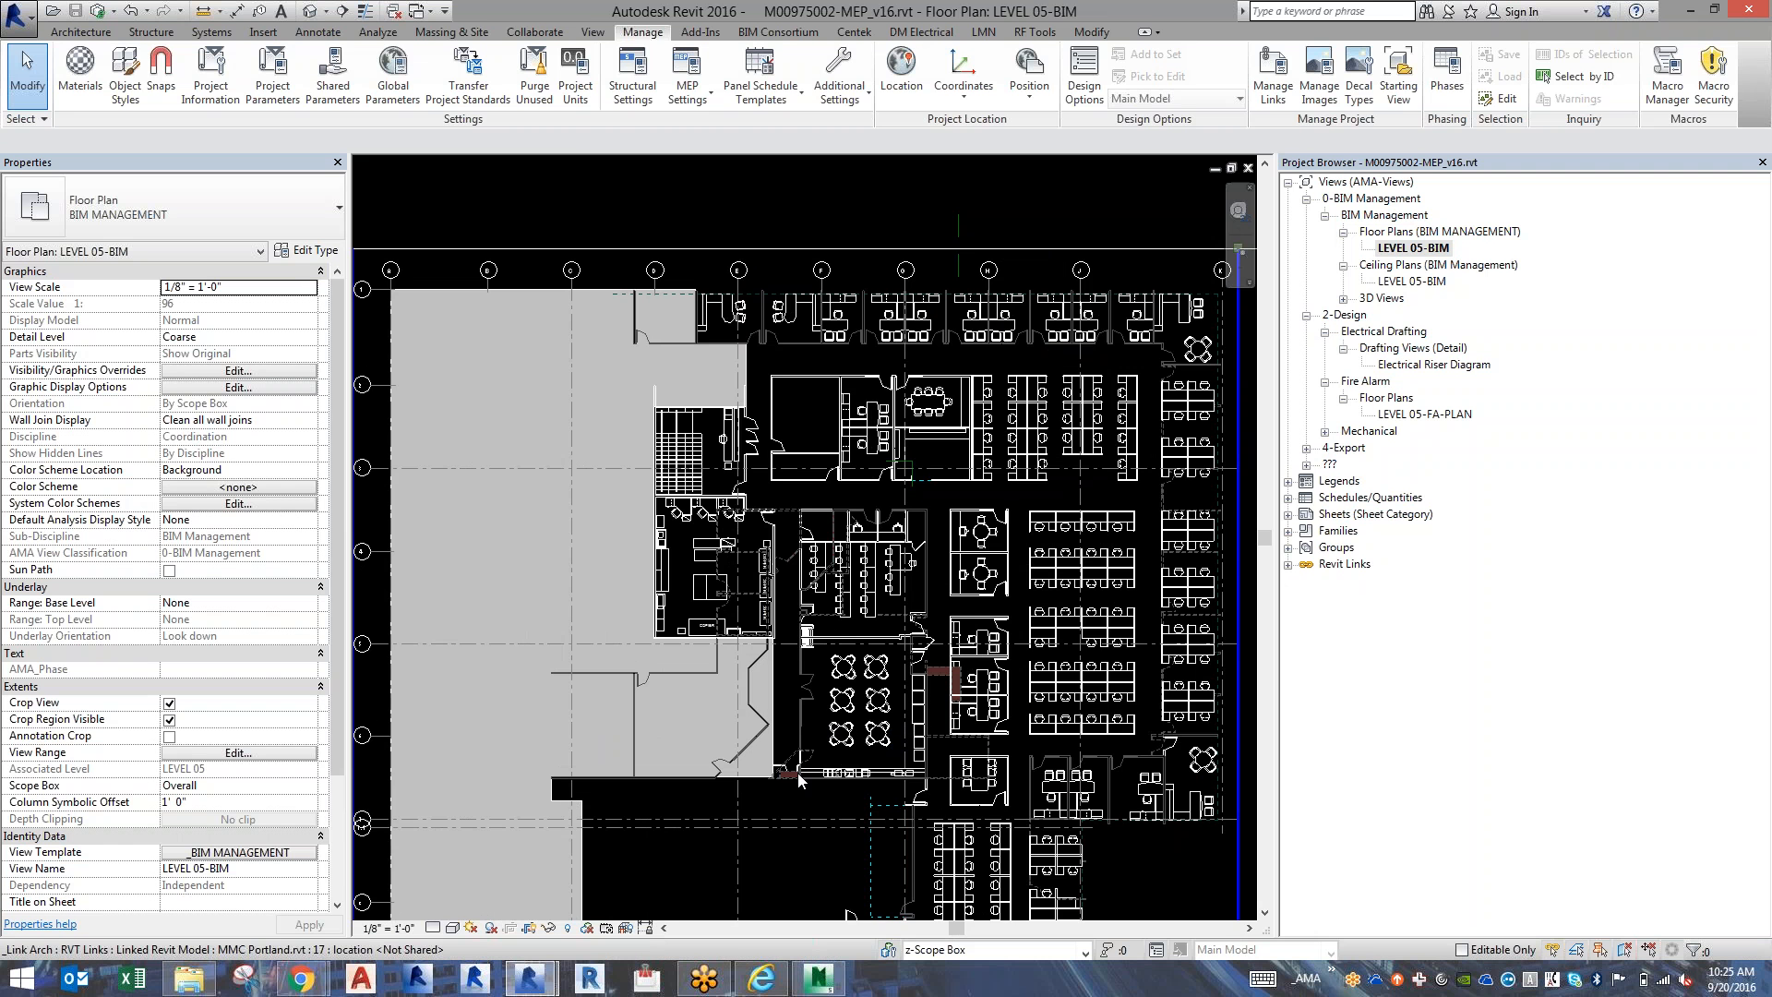
Examine the LEVEL 05-BIM floor plan around the coffee counter and dashed diagonal wall, and around the conference room and offices along the building's lower edge.
scroll(799, 780, up, 8)
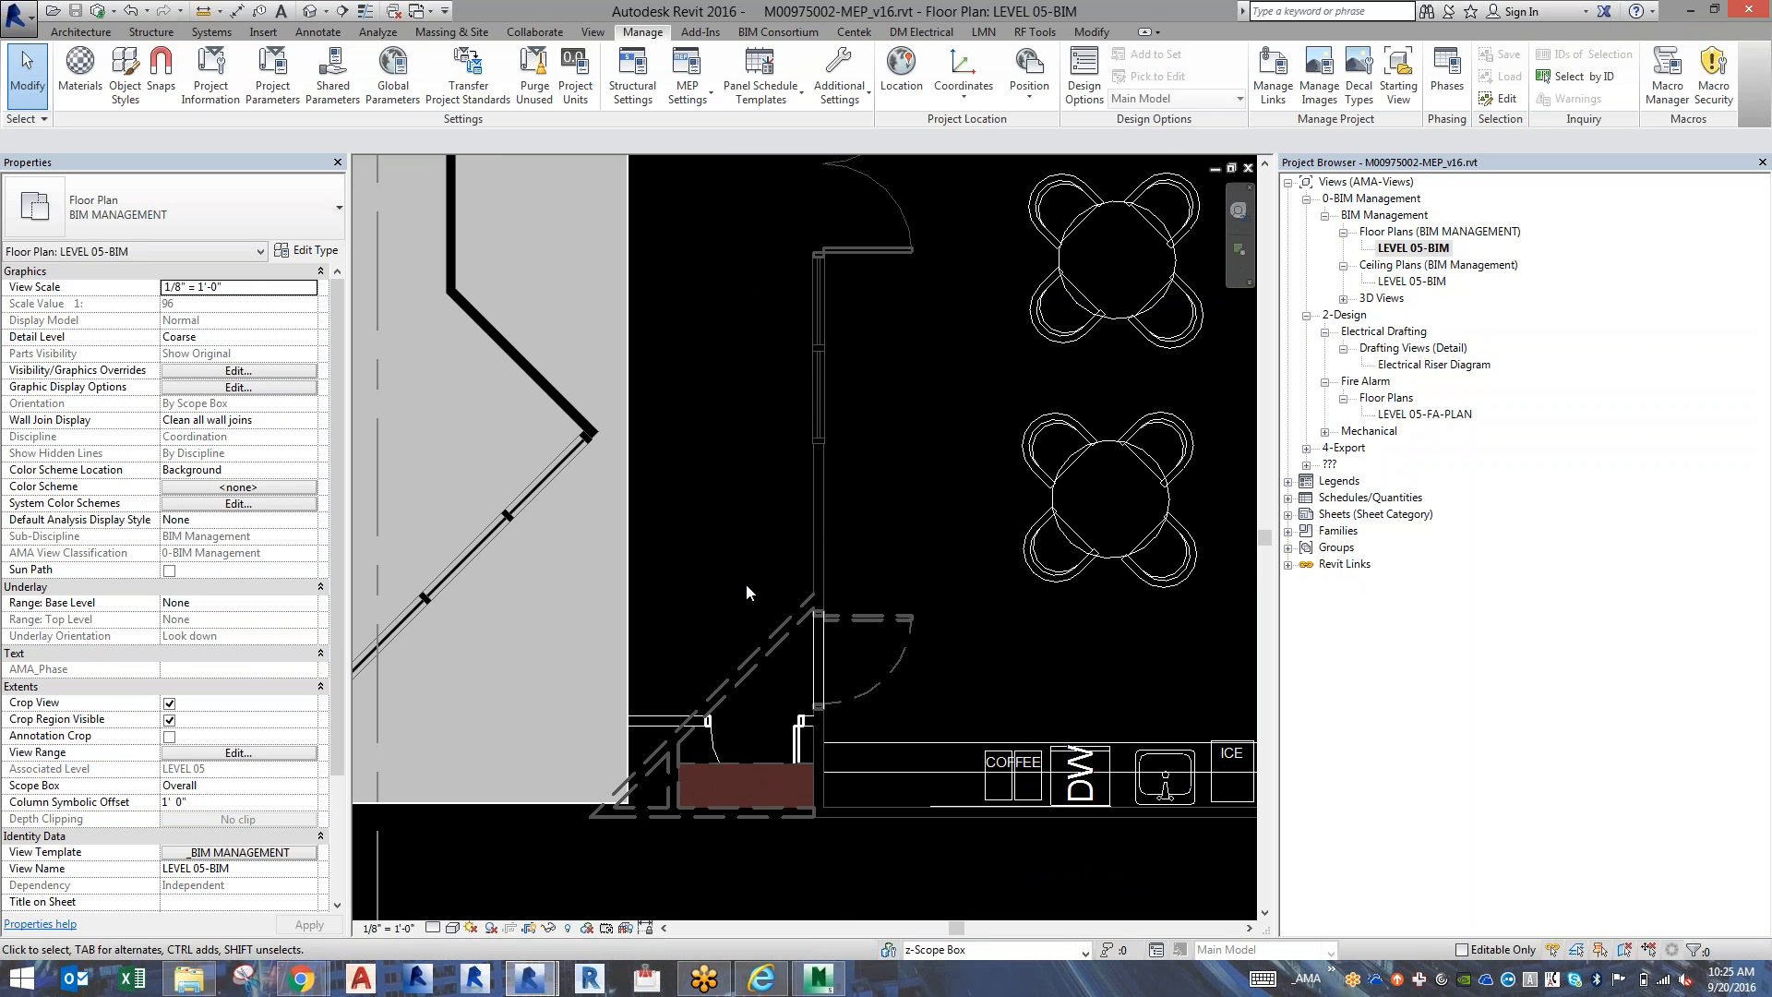
scroll(745, 585, down, 3)
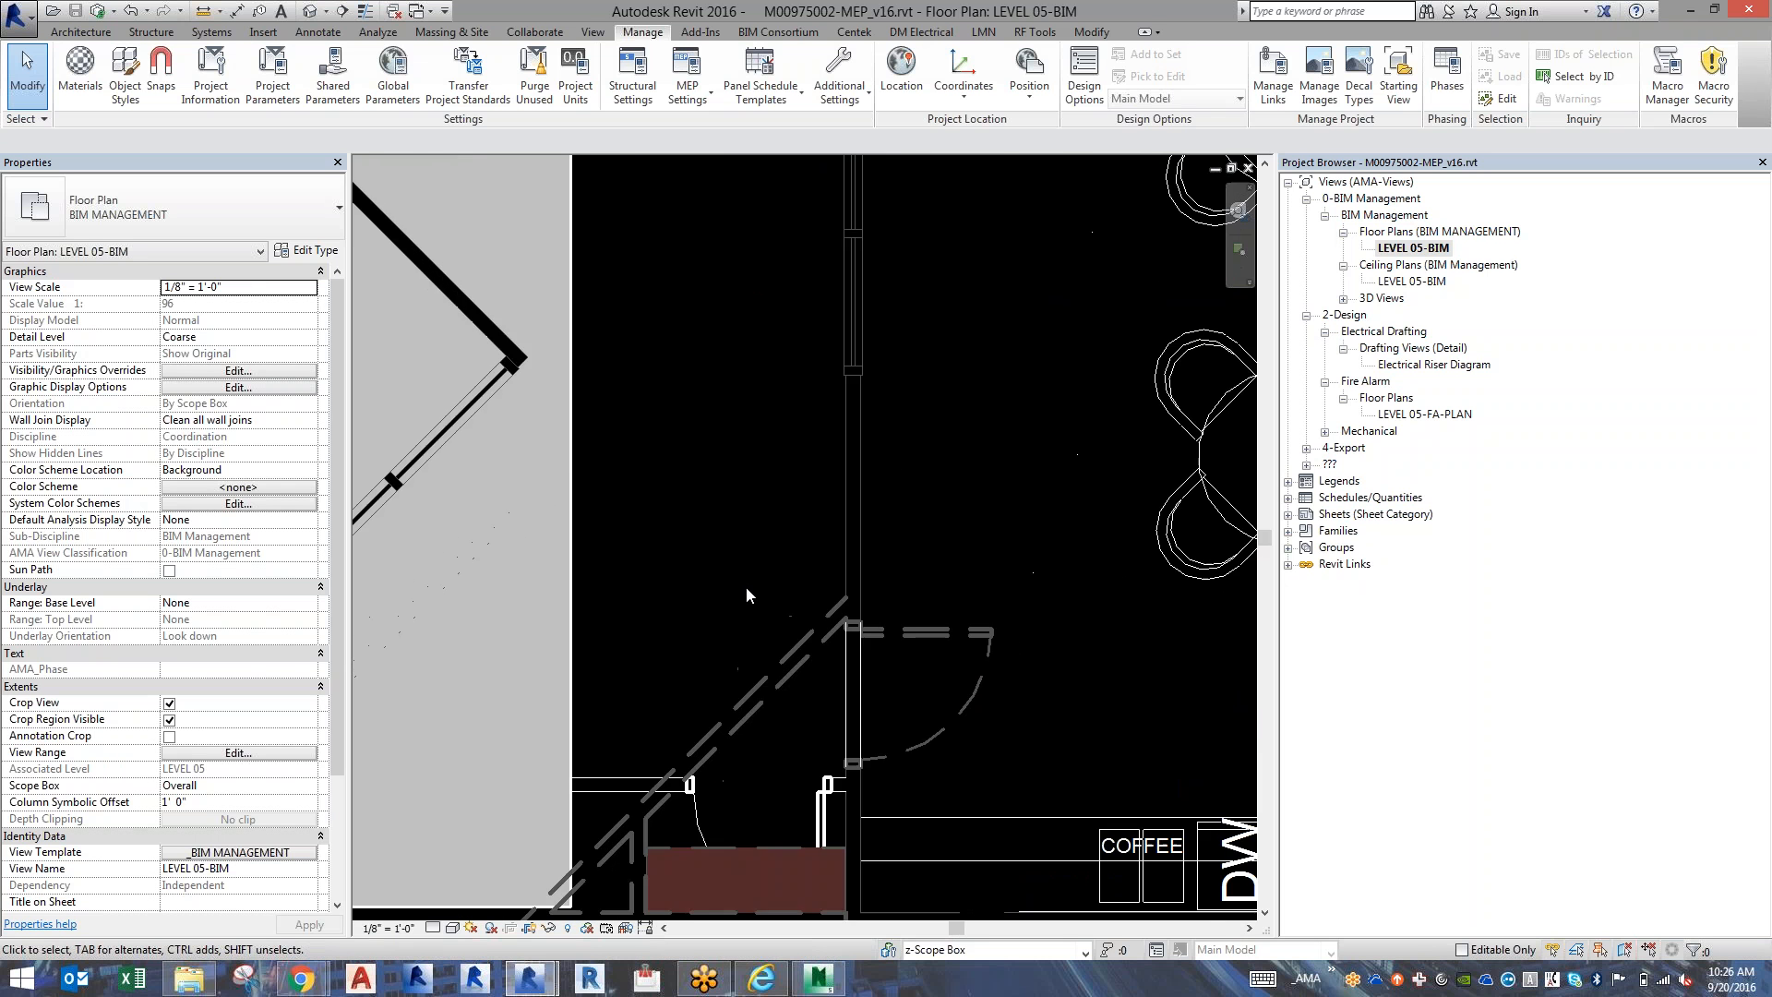
scroll(998, 752, up, 3)
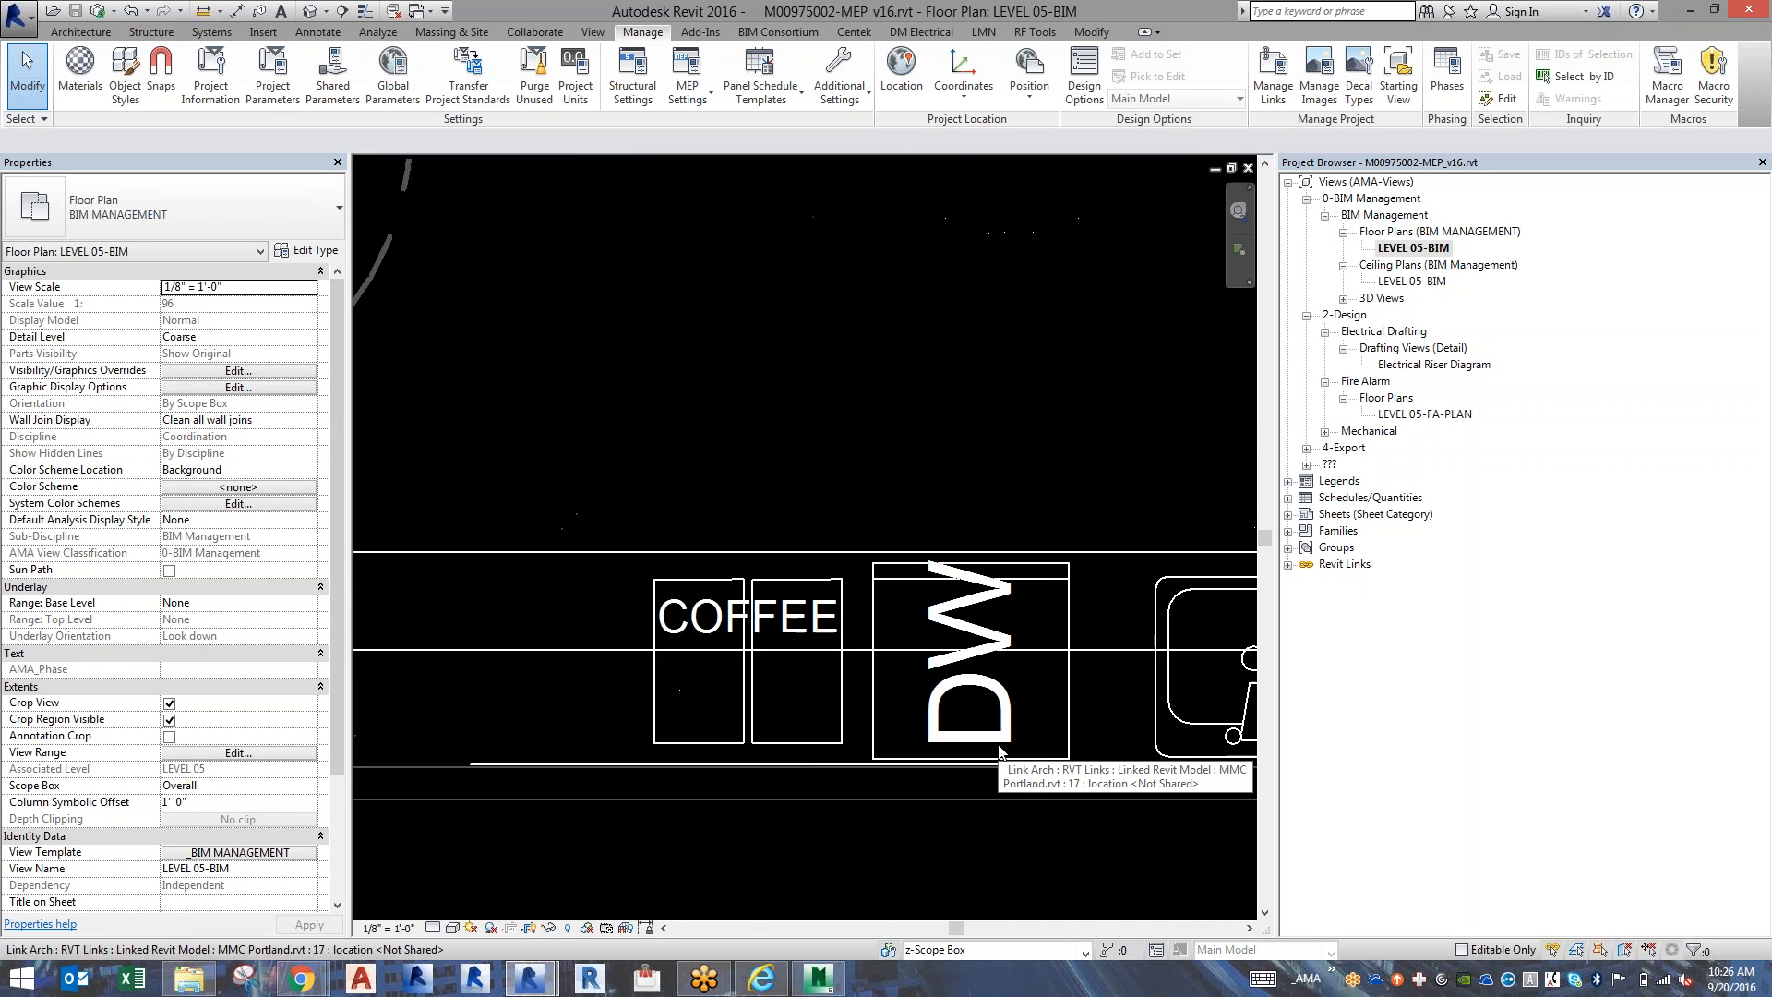
scroll(998, 752, down, 8)
scroll(999, 752, down, 1)
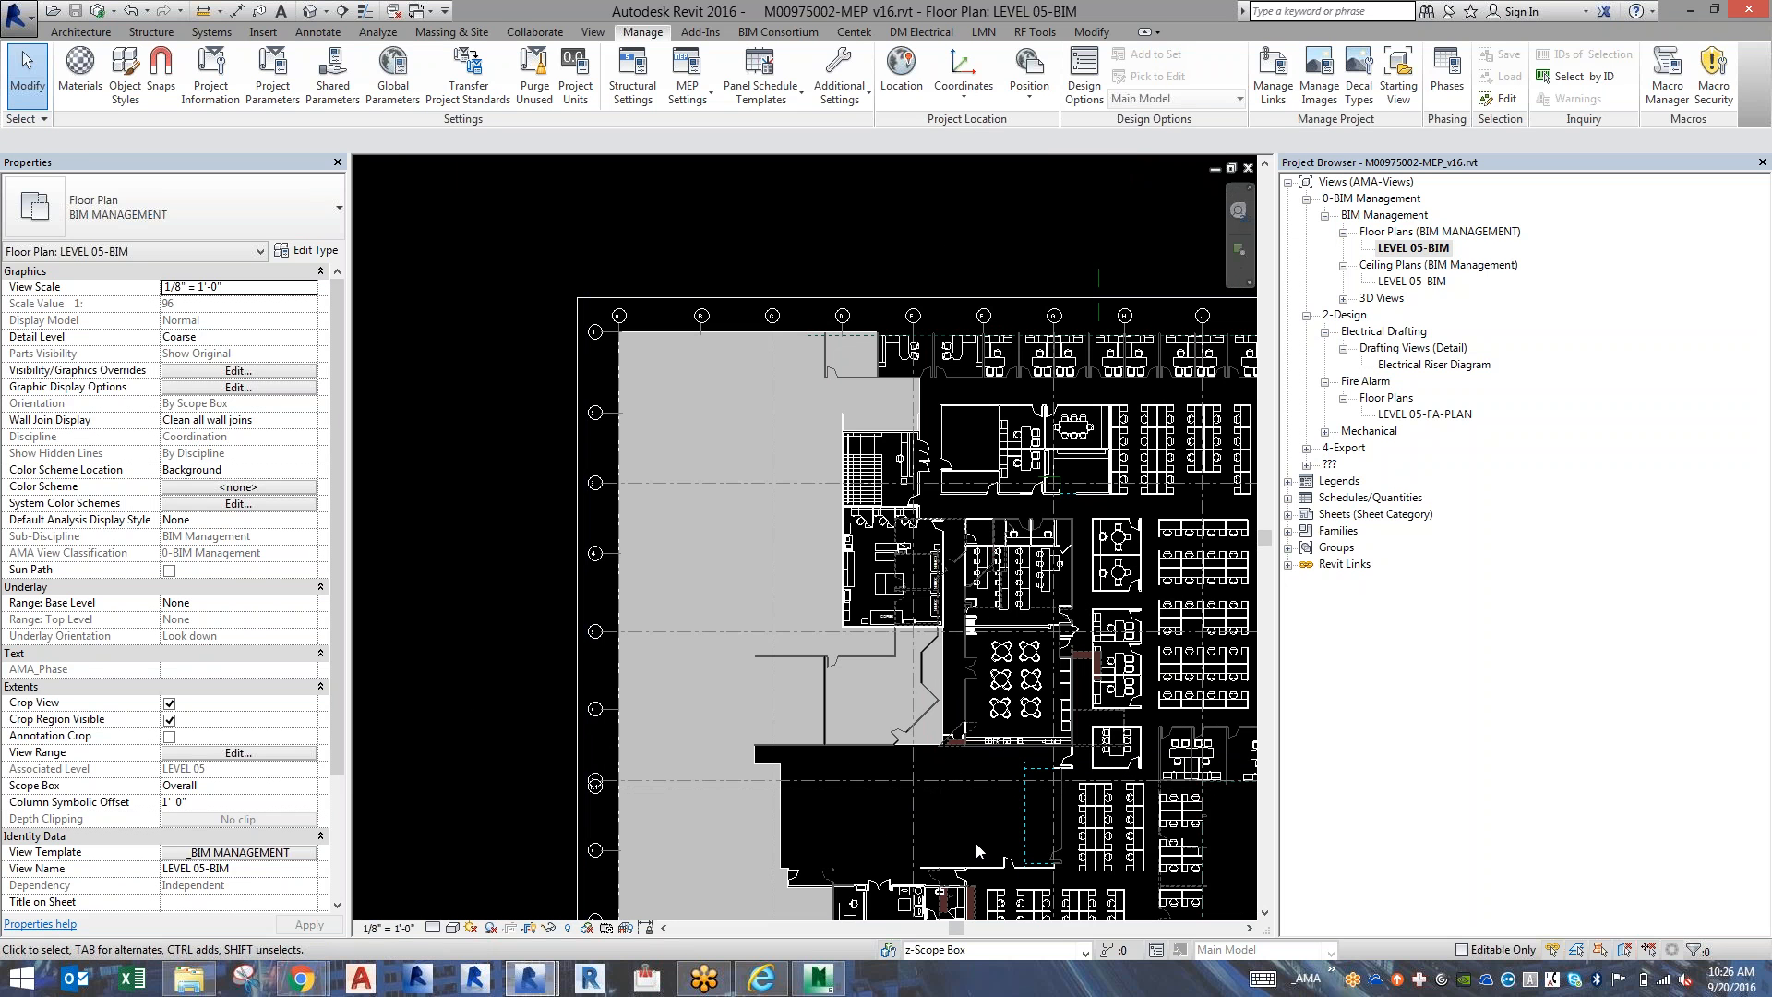
click(1262, 872)
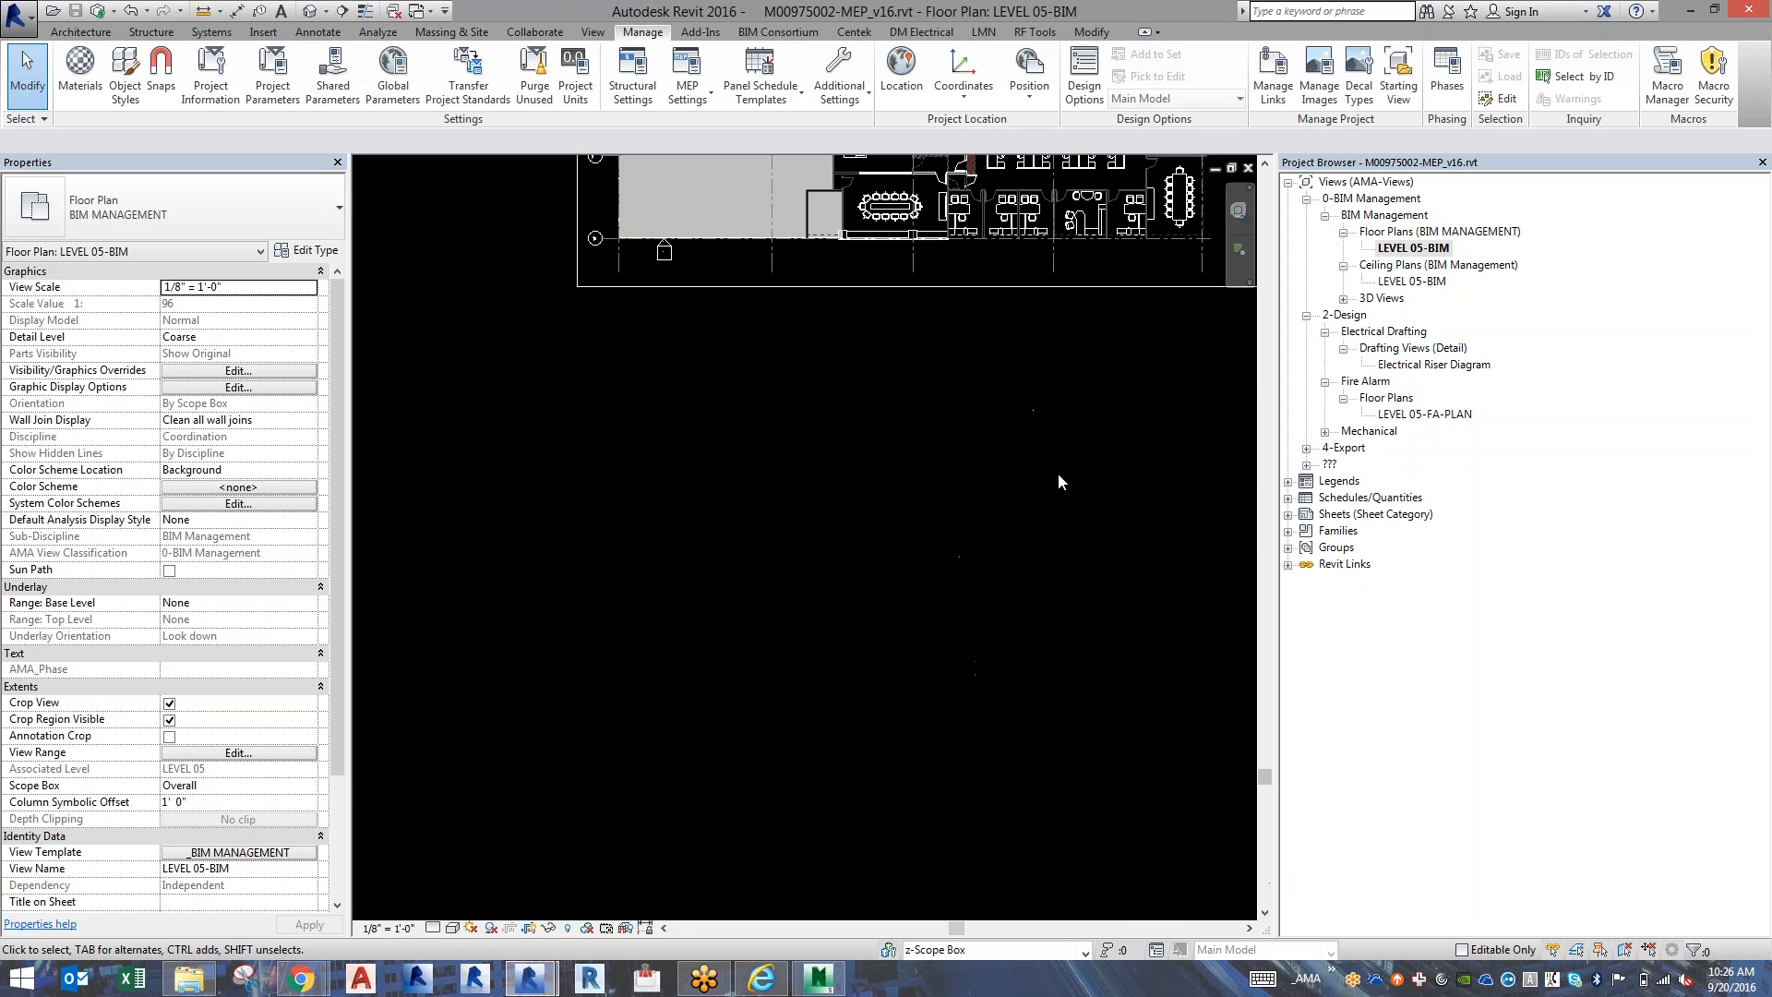
click(1264, 164)
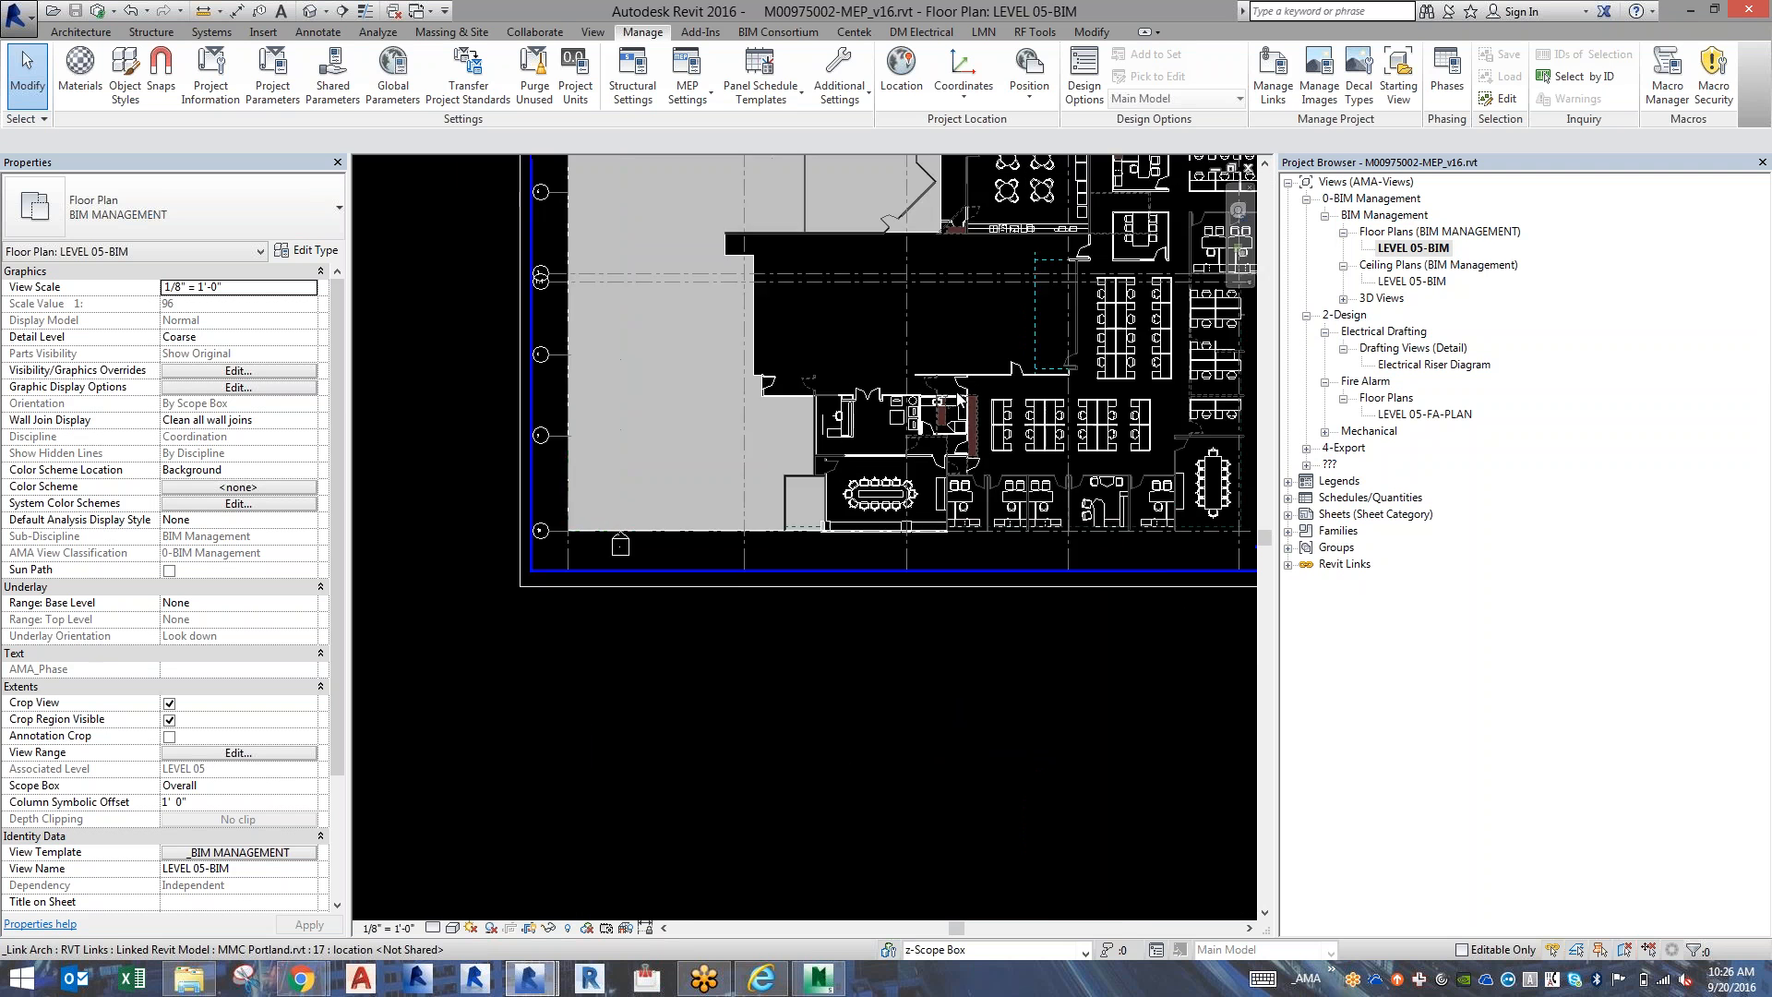
scroll(958, 398, up, 5)
scroll(958, 398, down, 5)
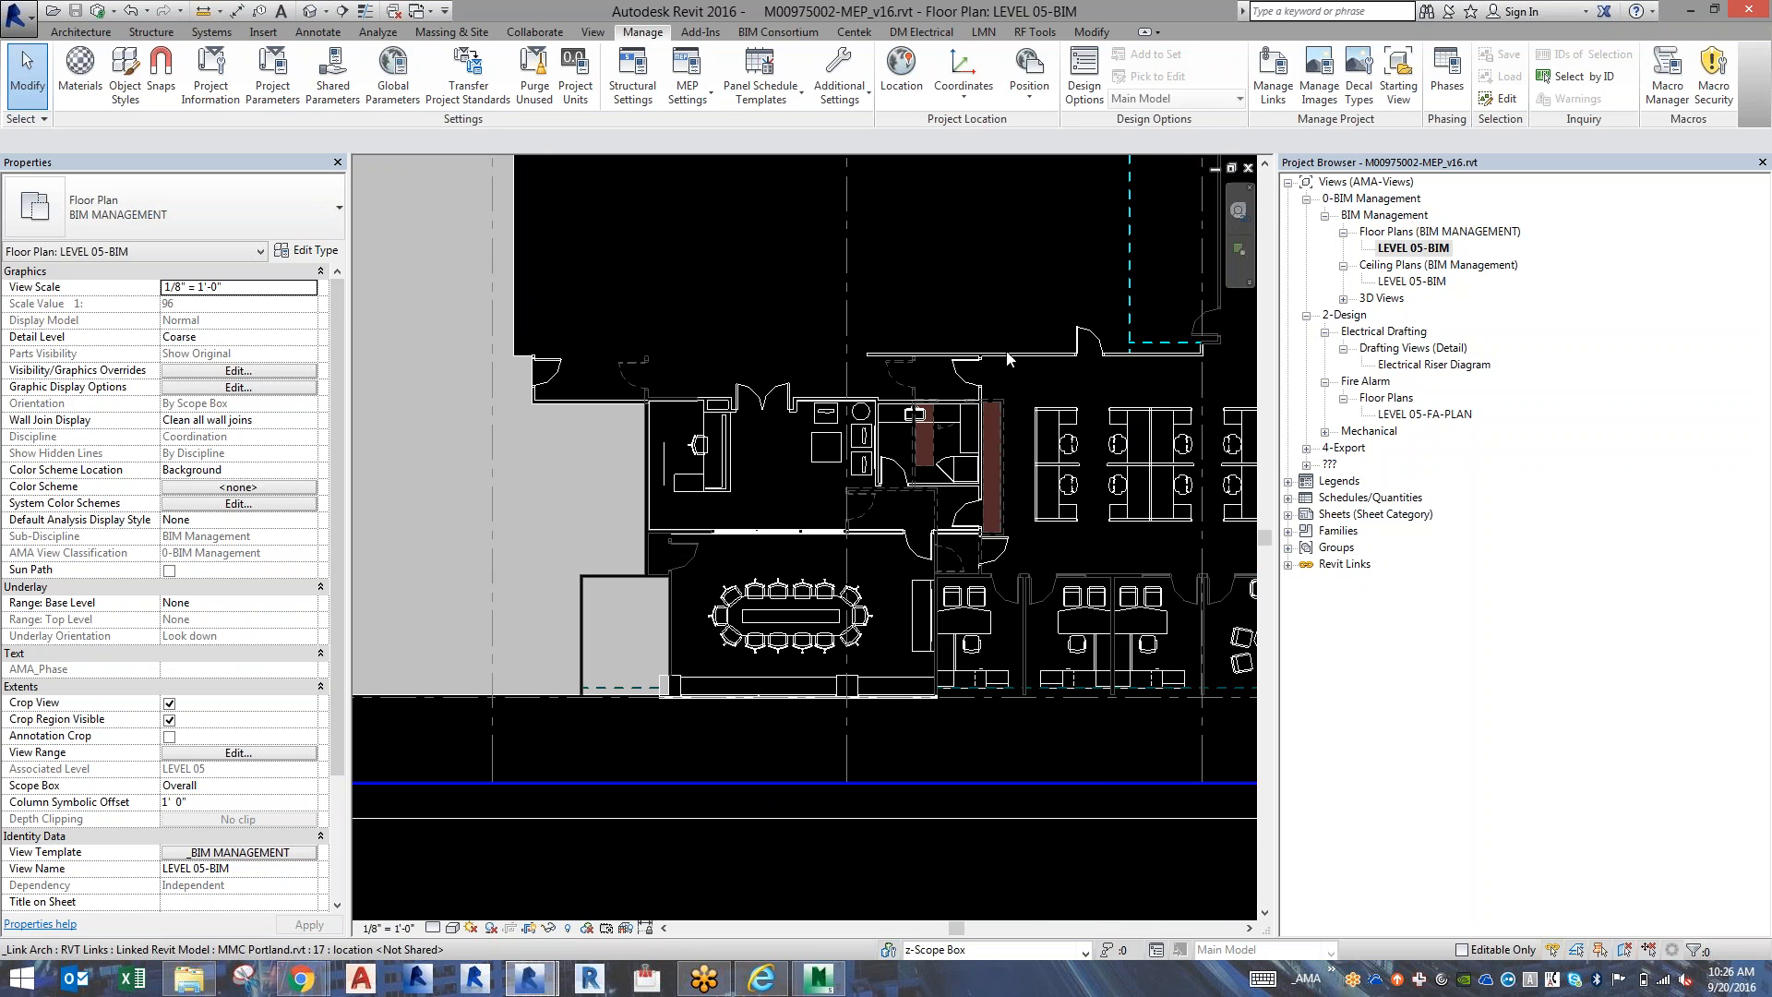
Open the default 3D view and hide every model category except Lighting Fixtures in its visibility overrides.
scroll(1007, 358, down, 3)
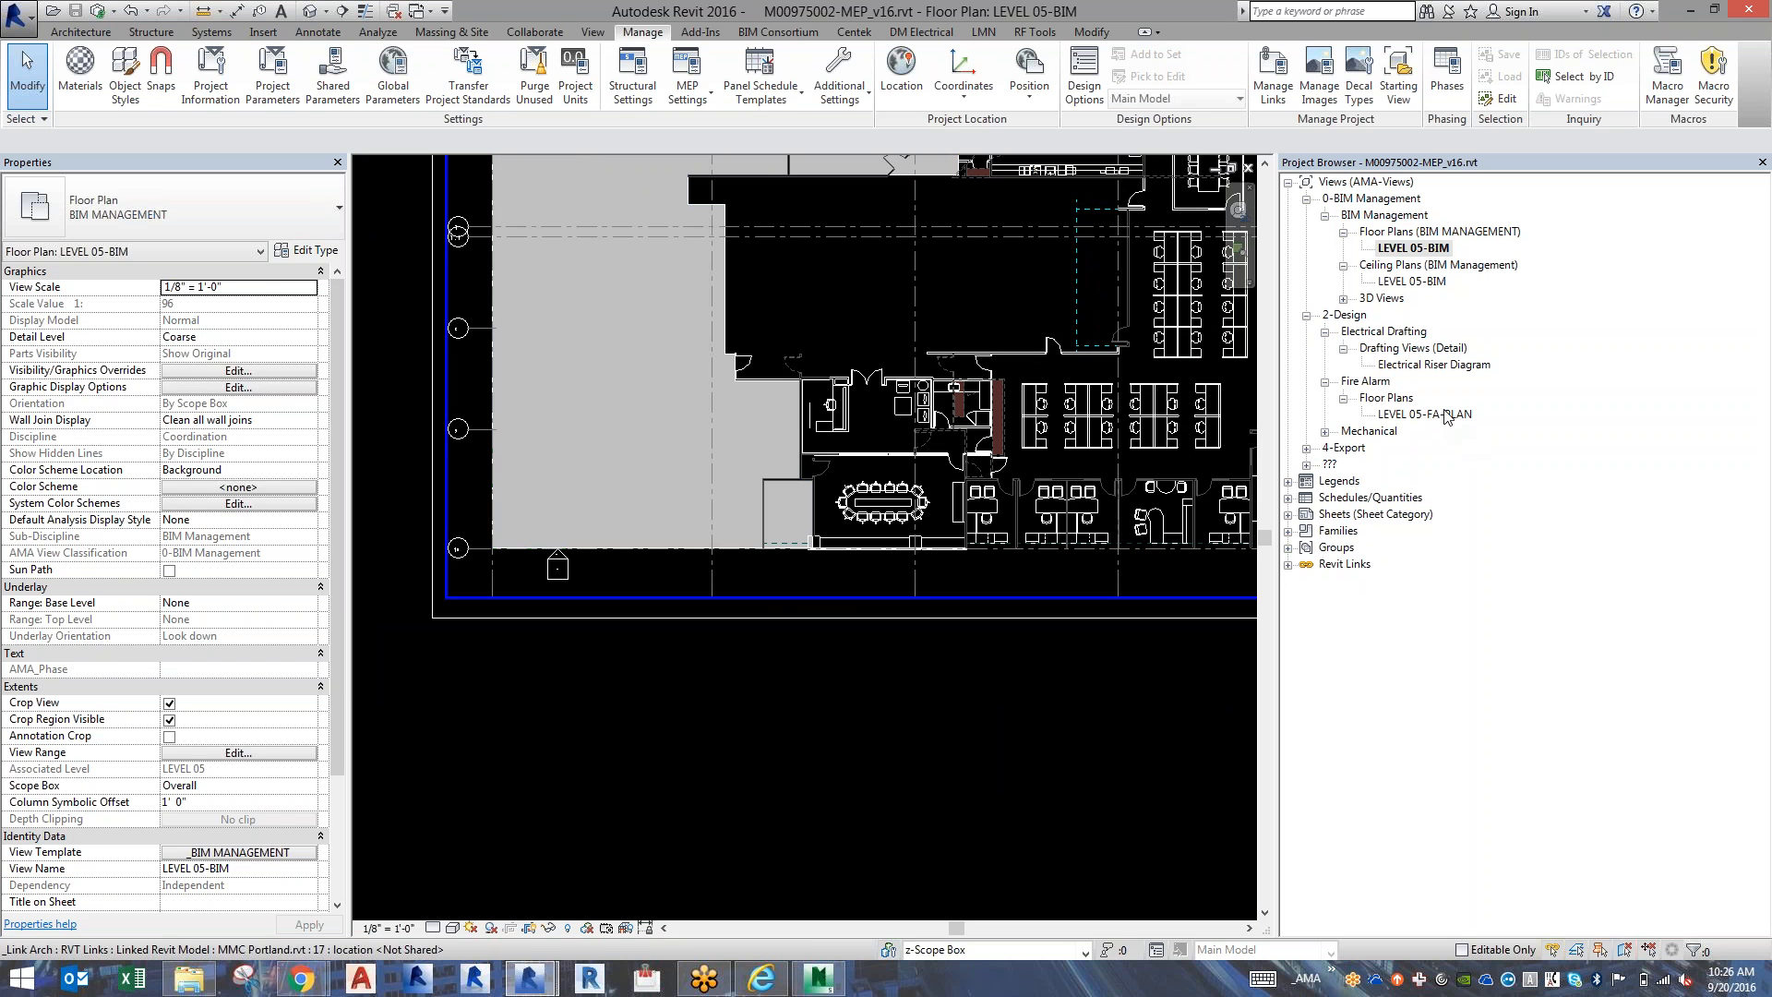
click(307, 11)
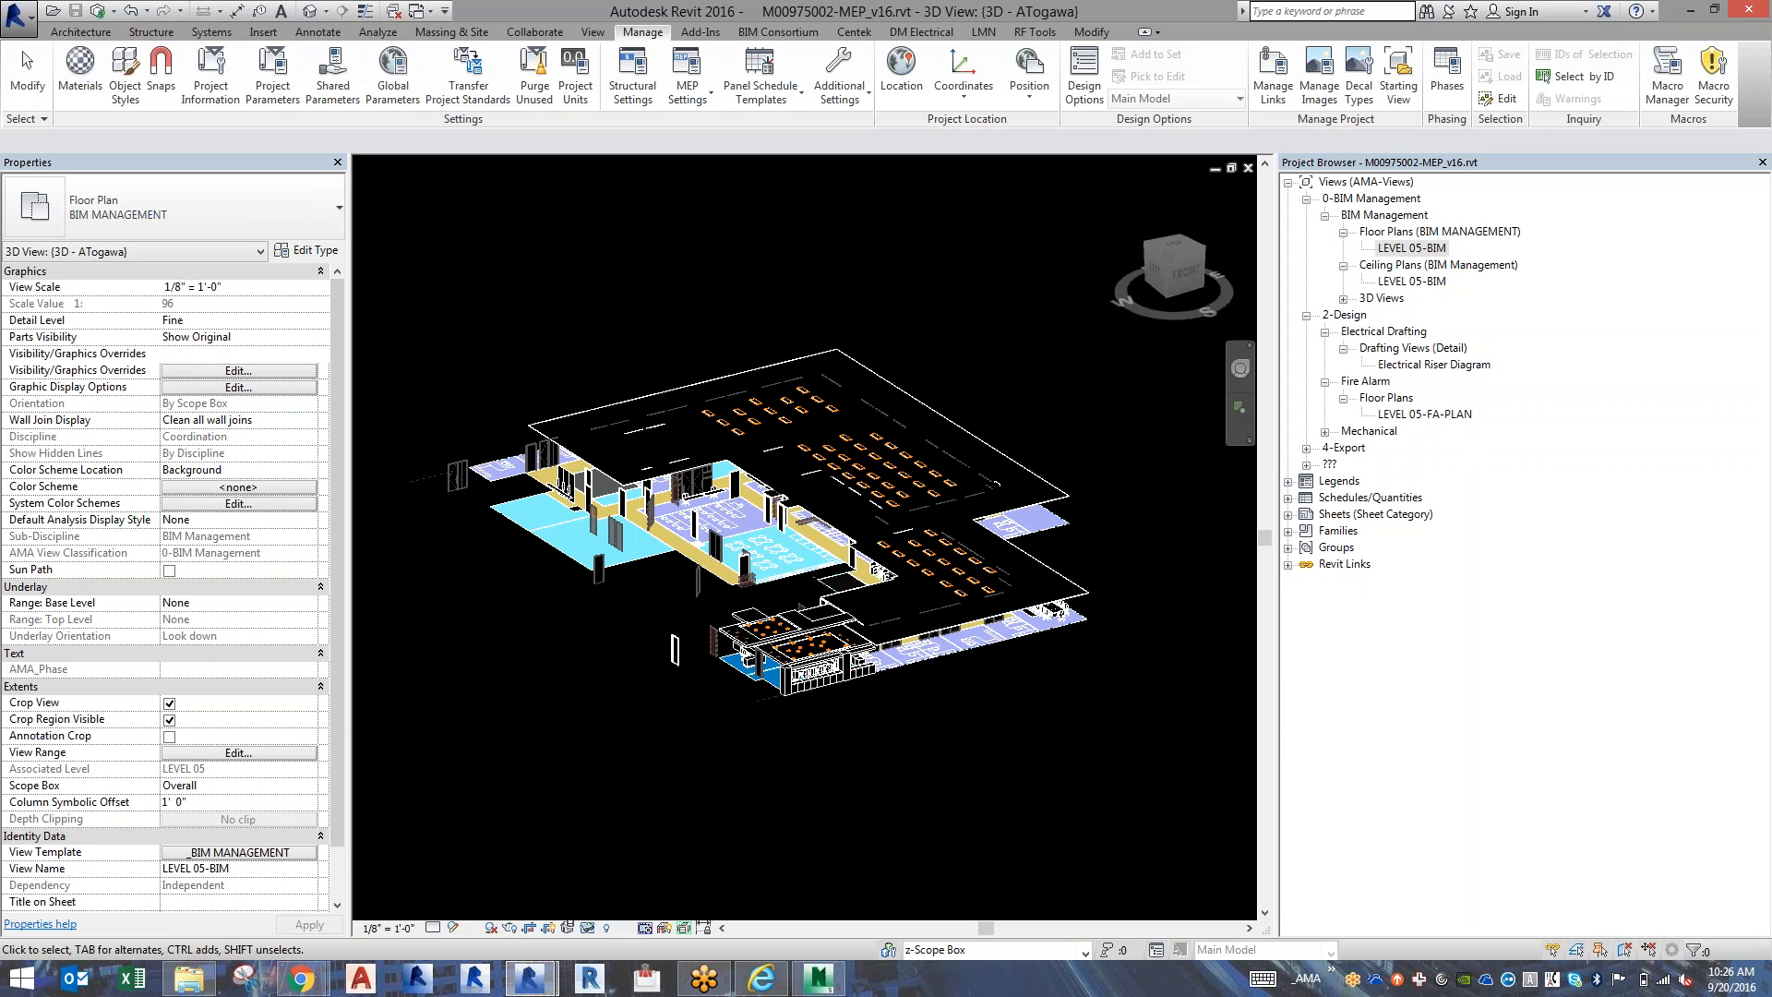
key(v)
key(v)
click(617, 604)
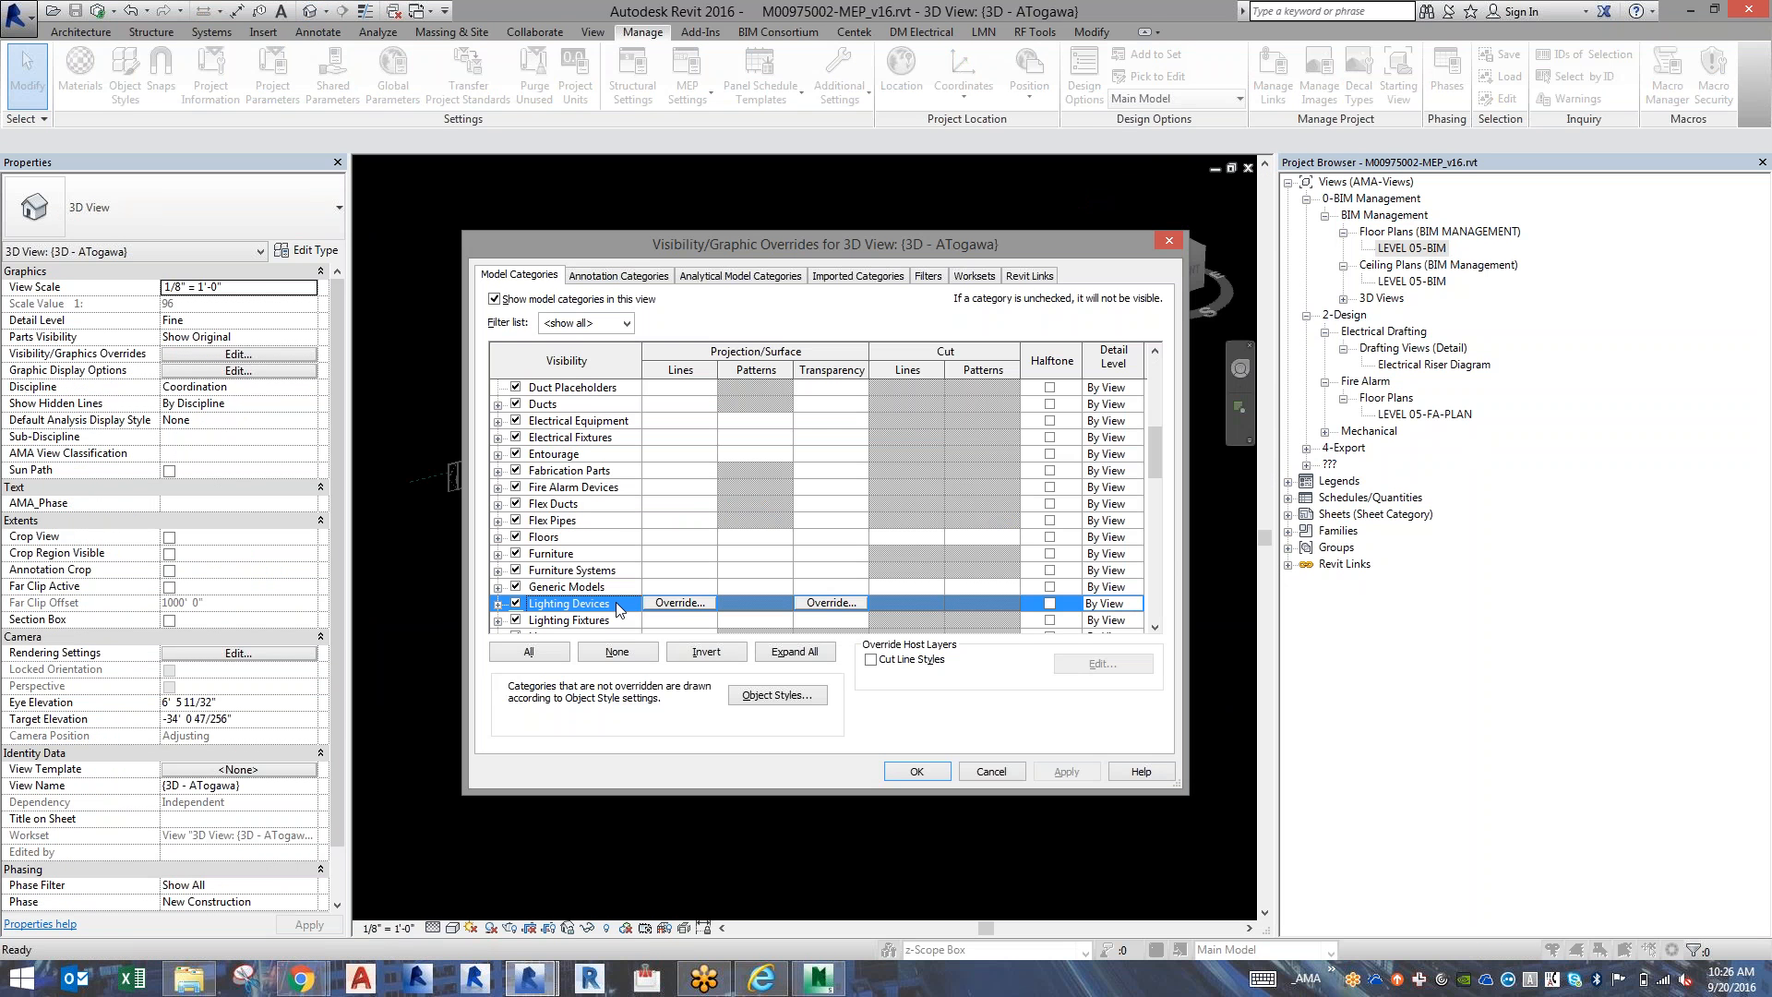
click(611, 621)
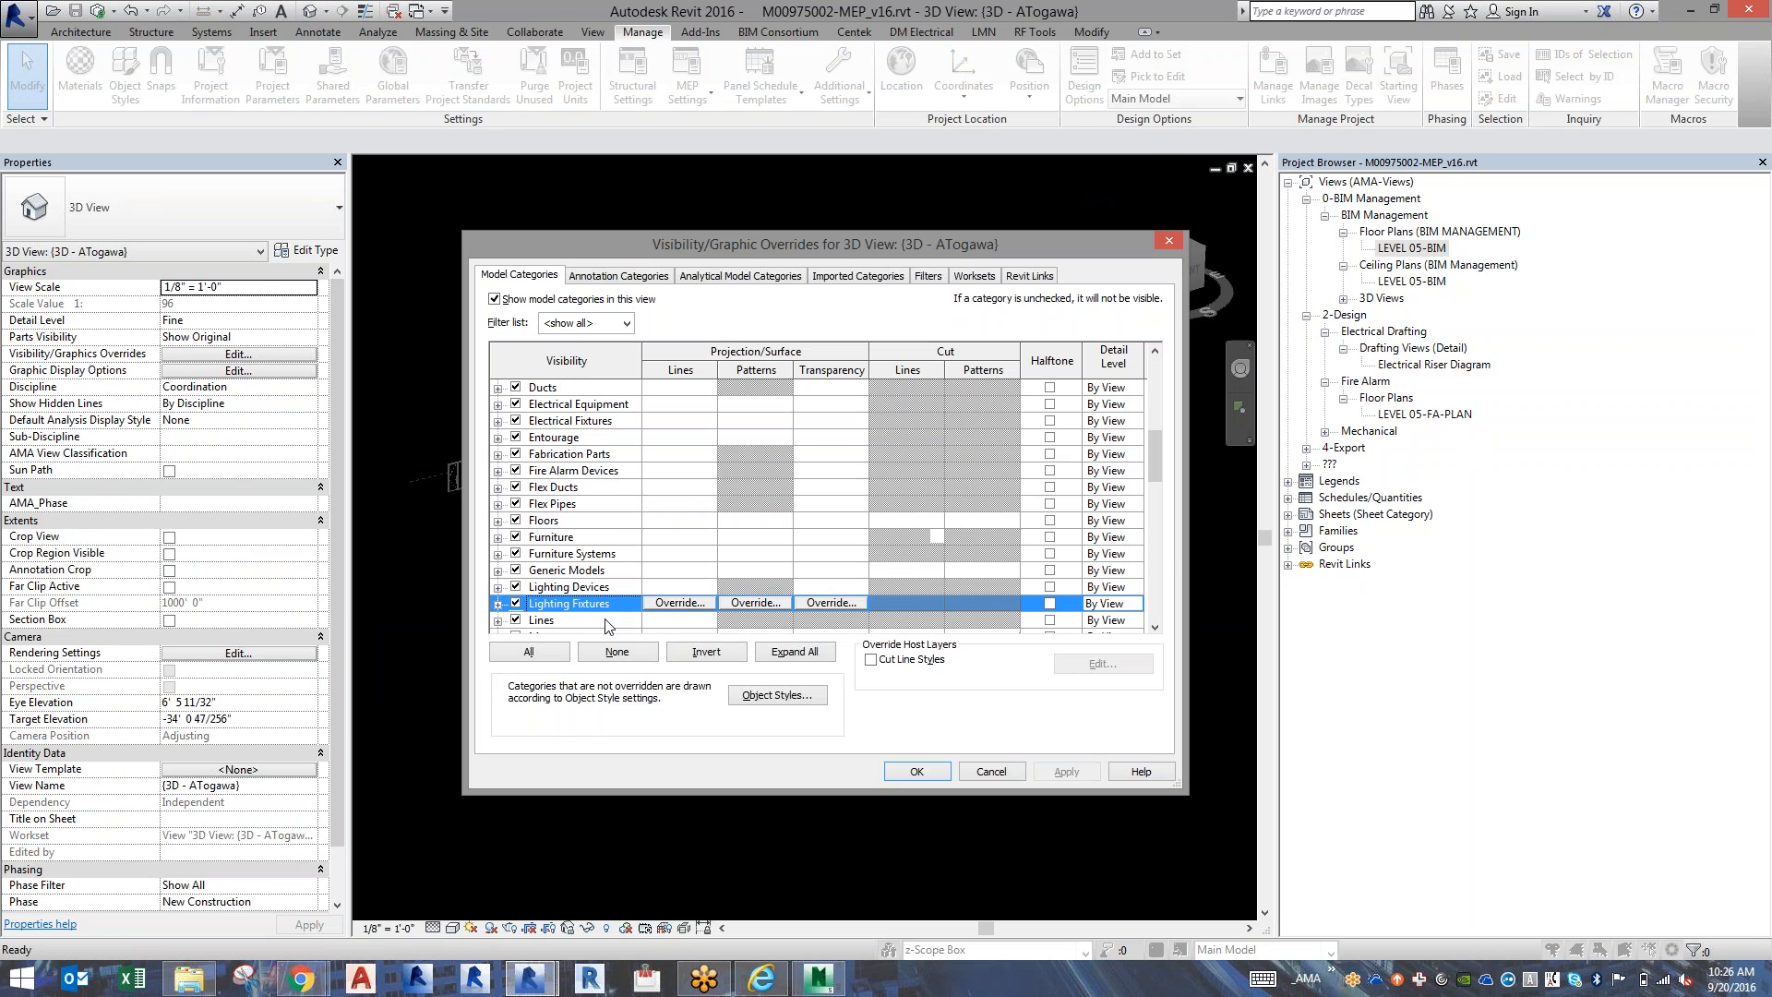
click(679, 652)
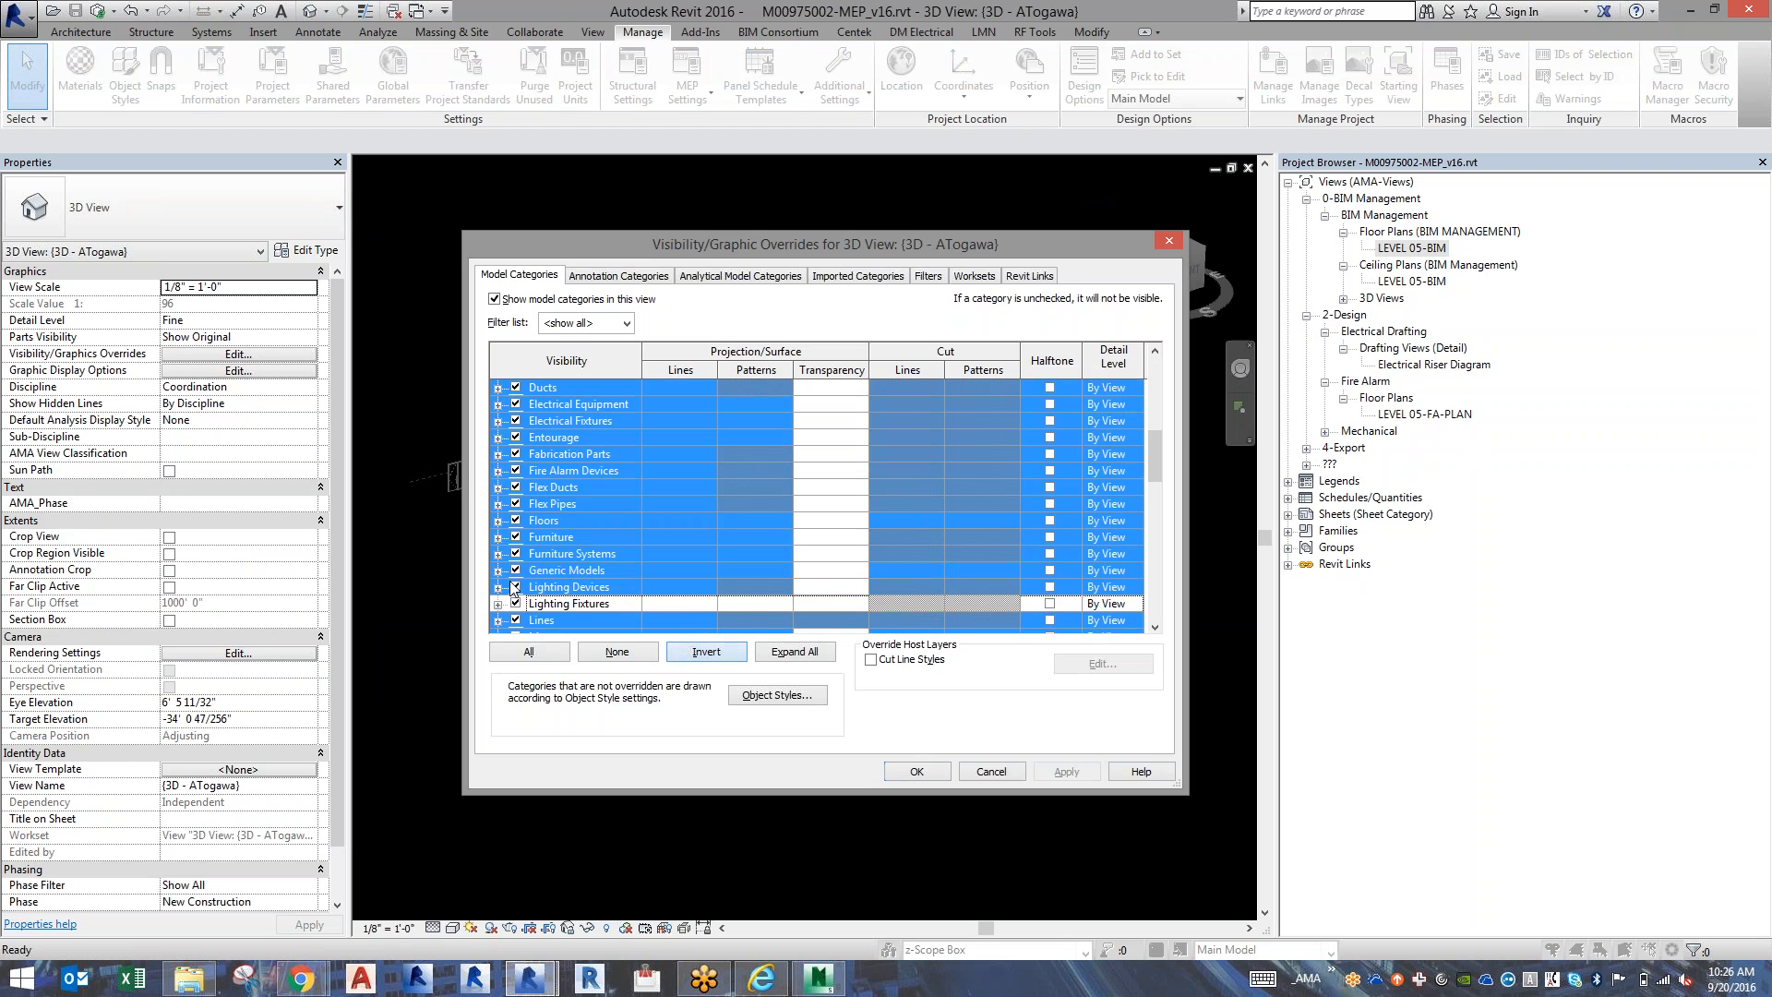
click(900, 774)
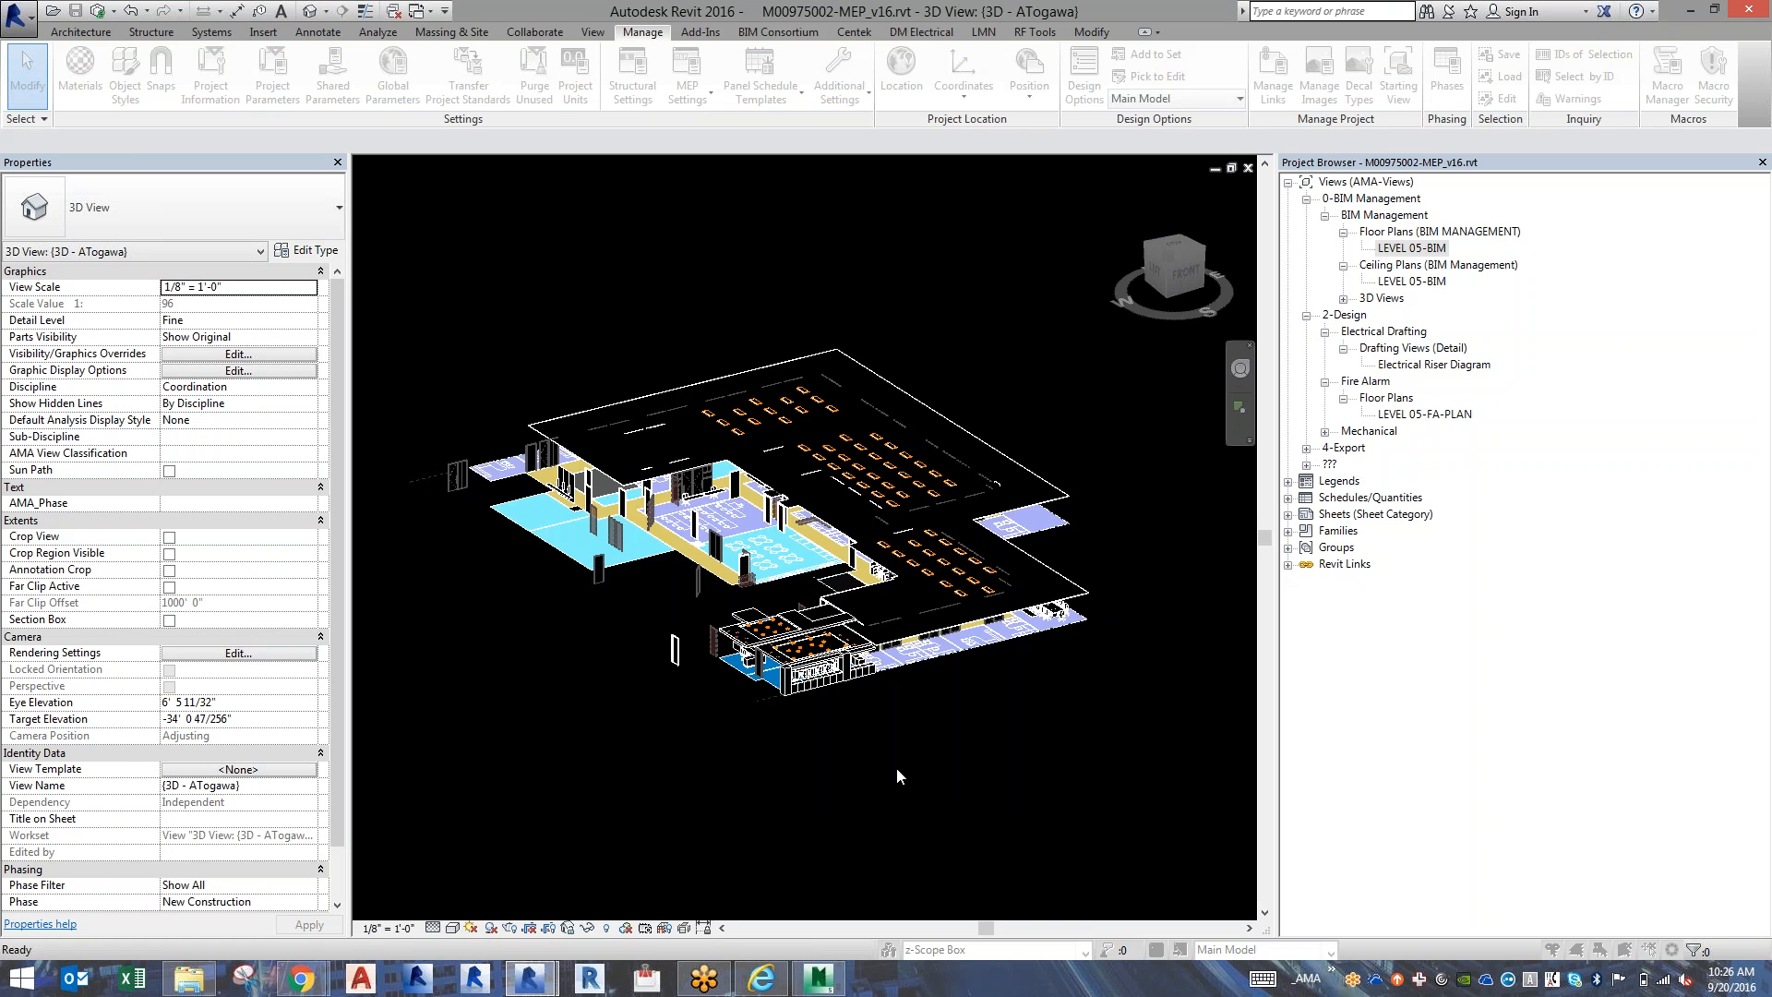
Make E-LTG the active workset in the MEP model.
click(939, 953)
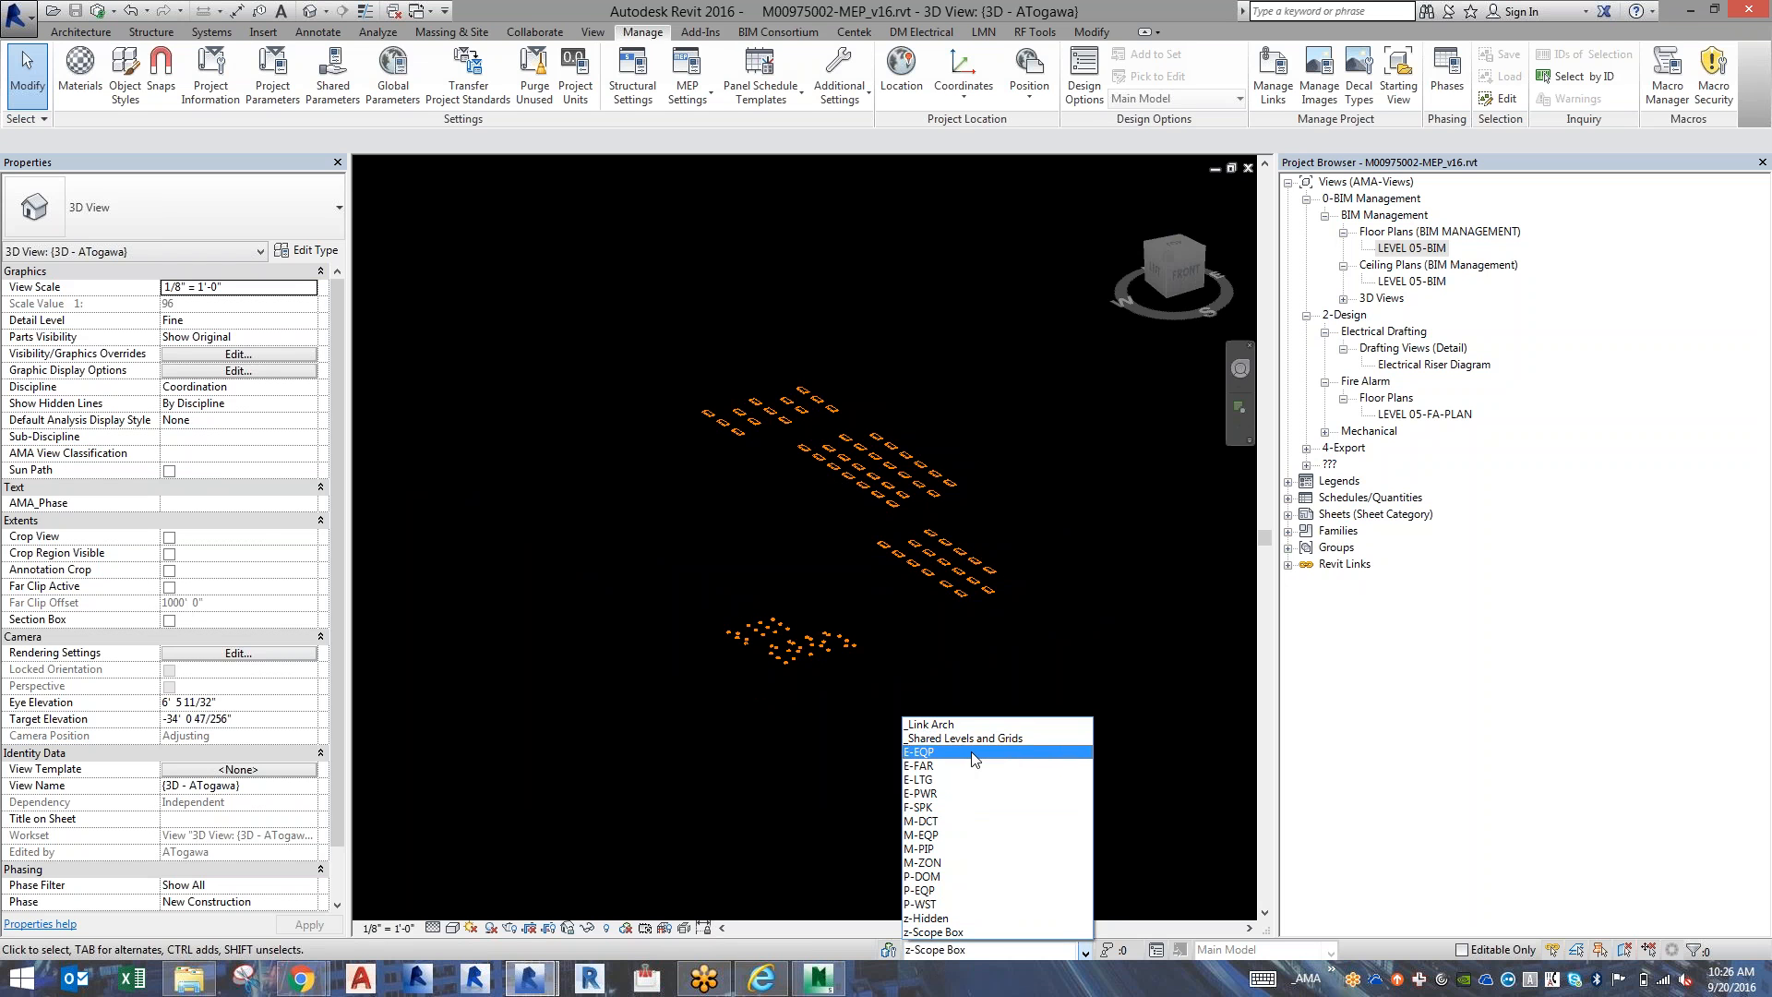
click(967, 784)
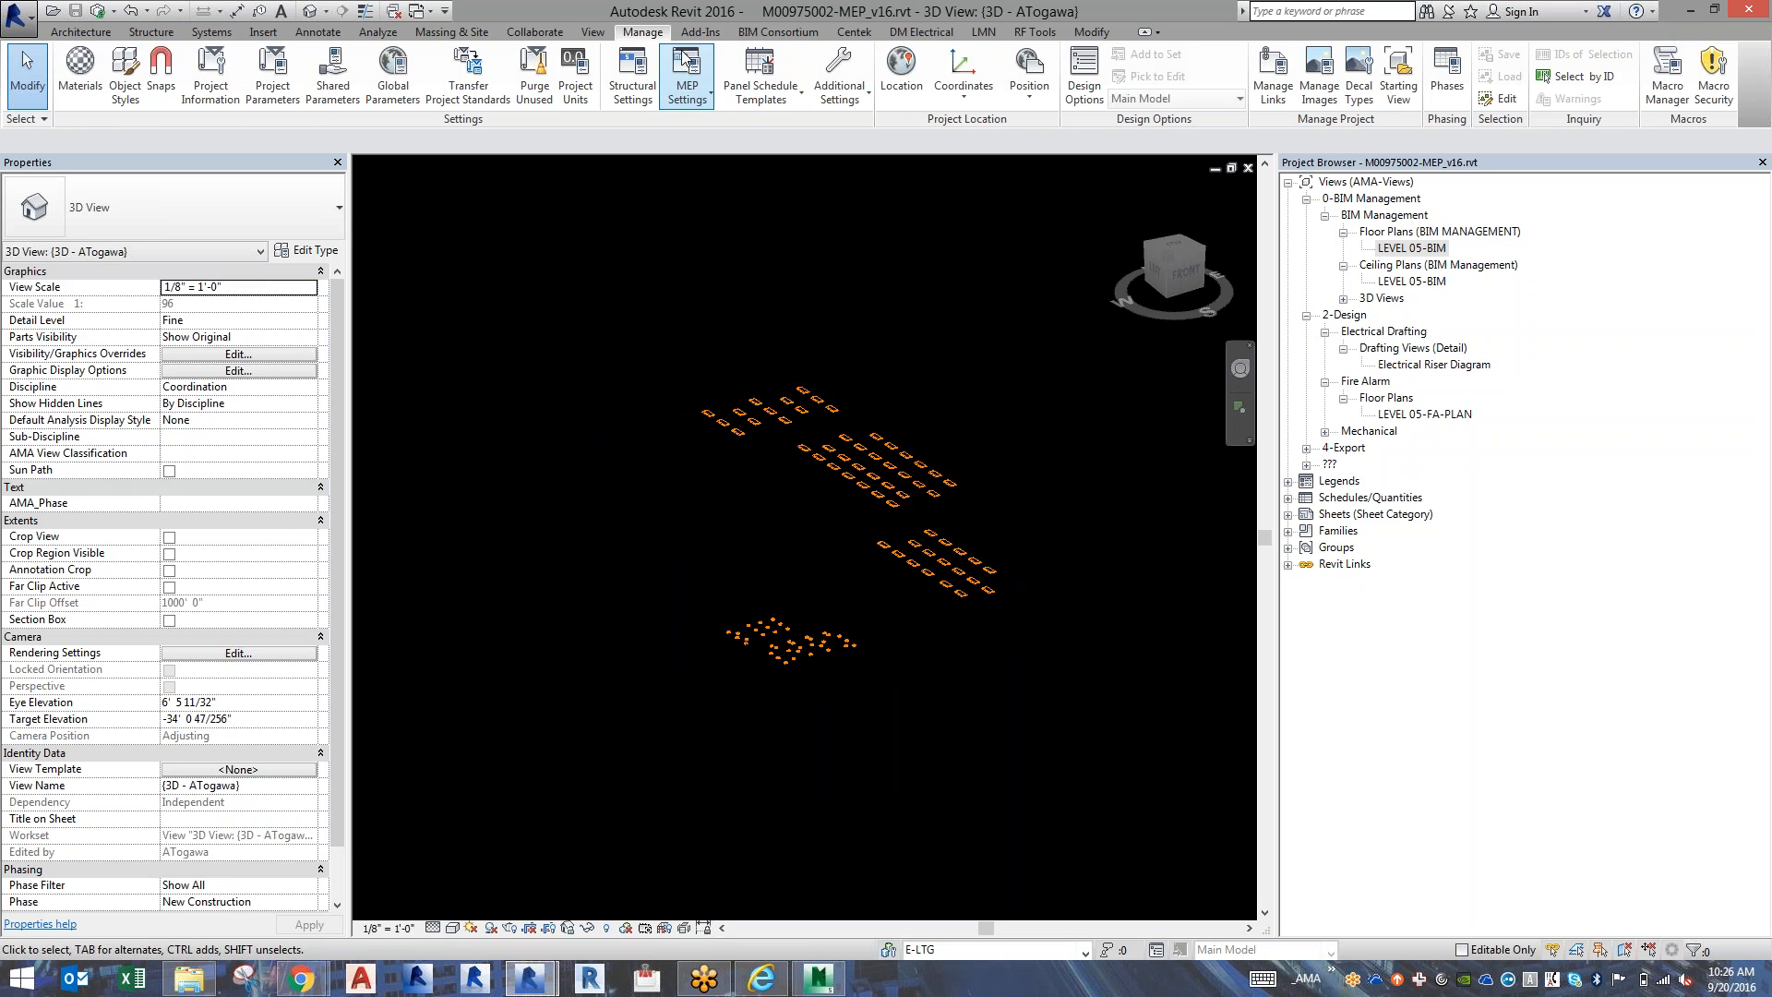
click(563, 34)
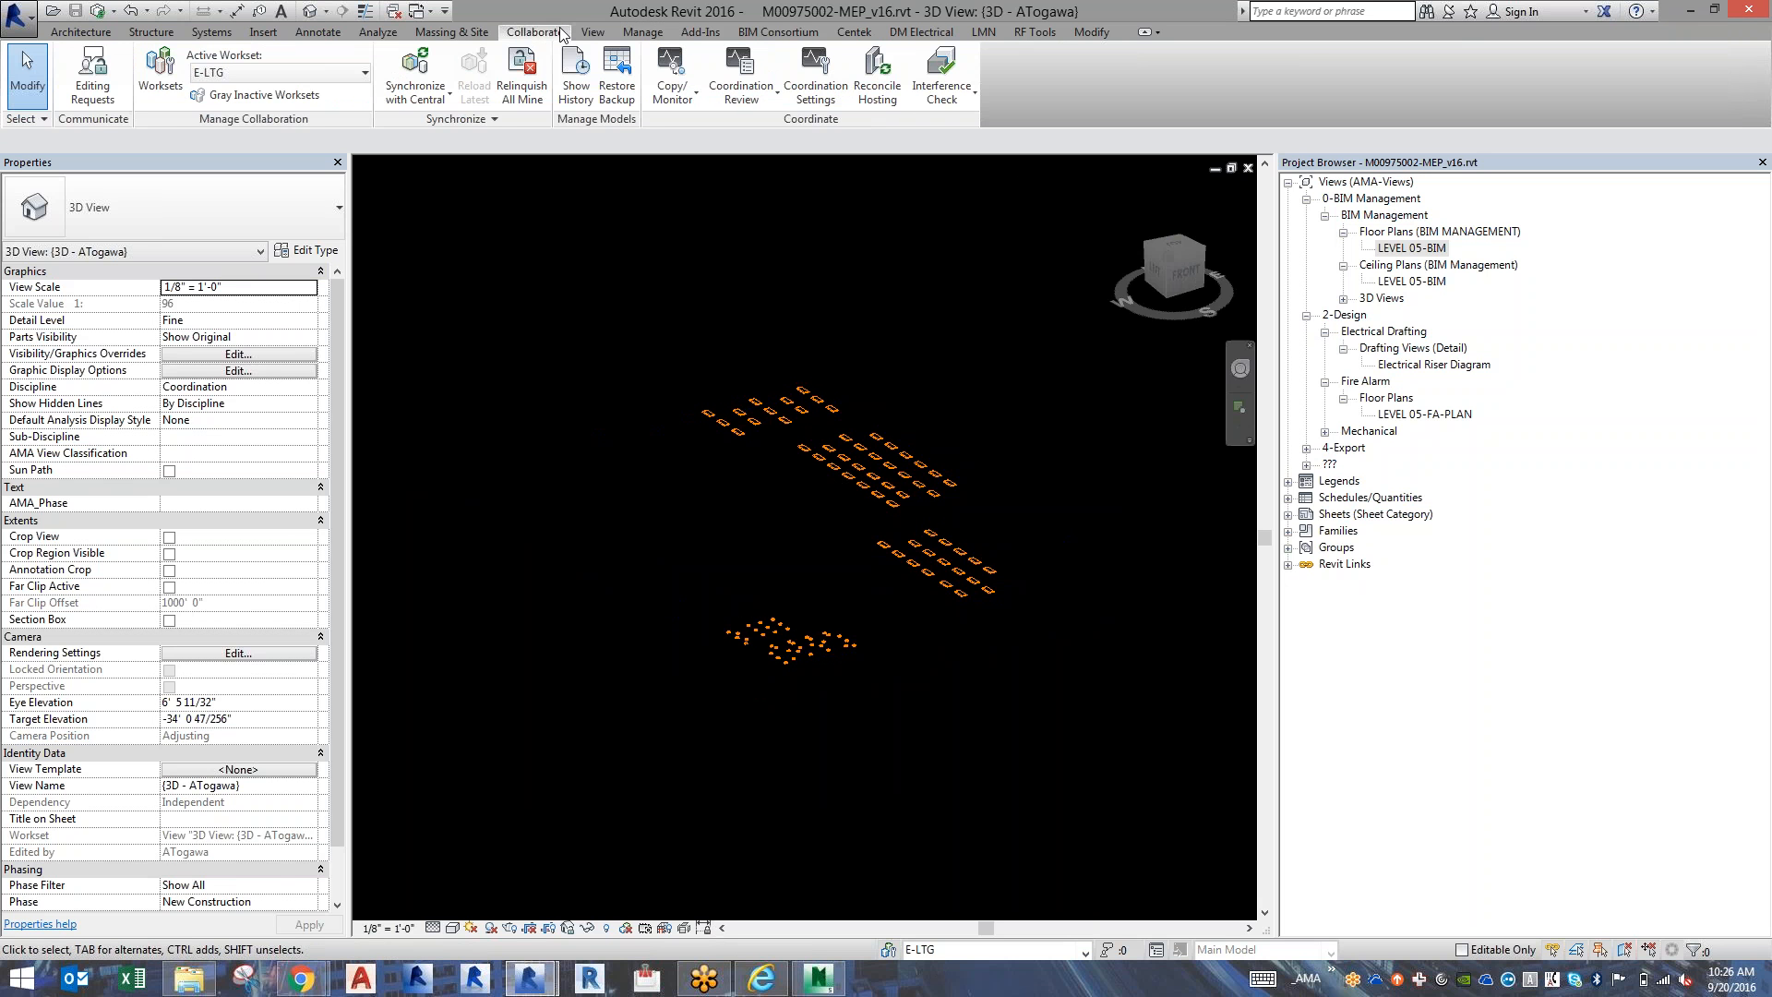
key(alt+Tab)
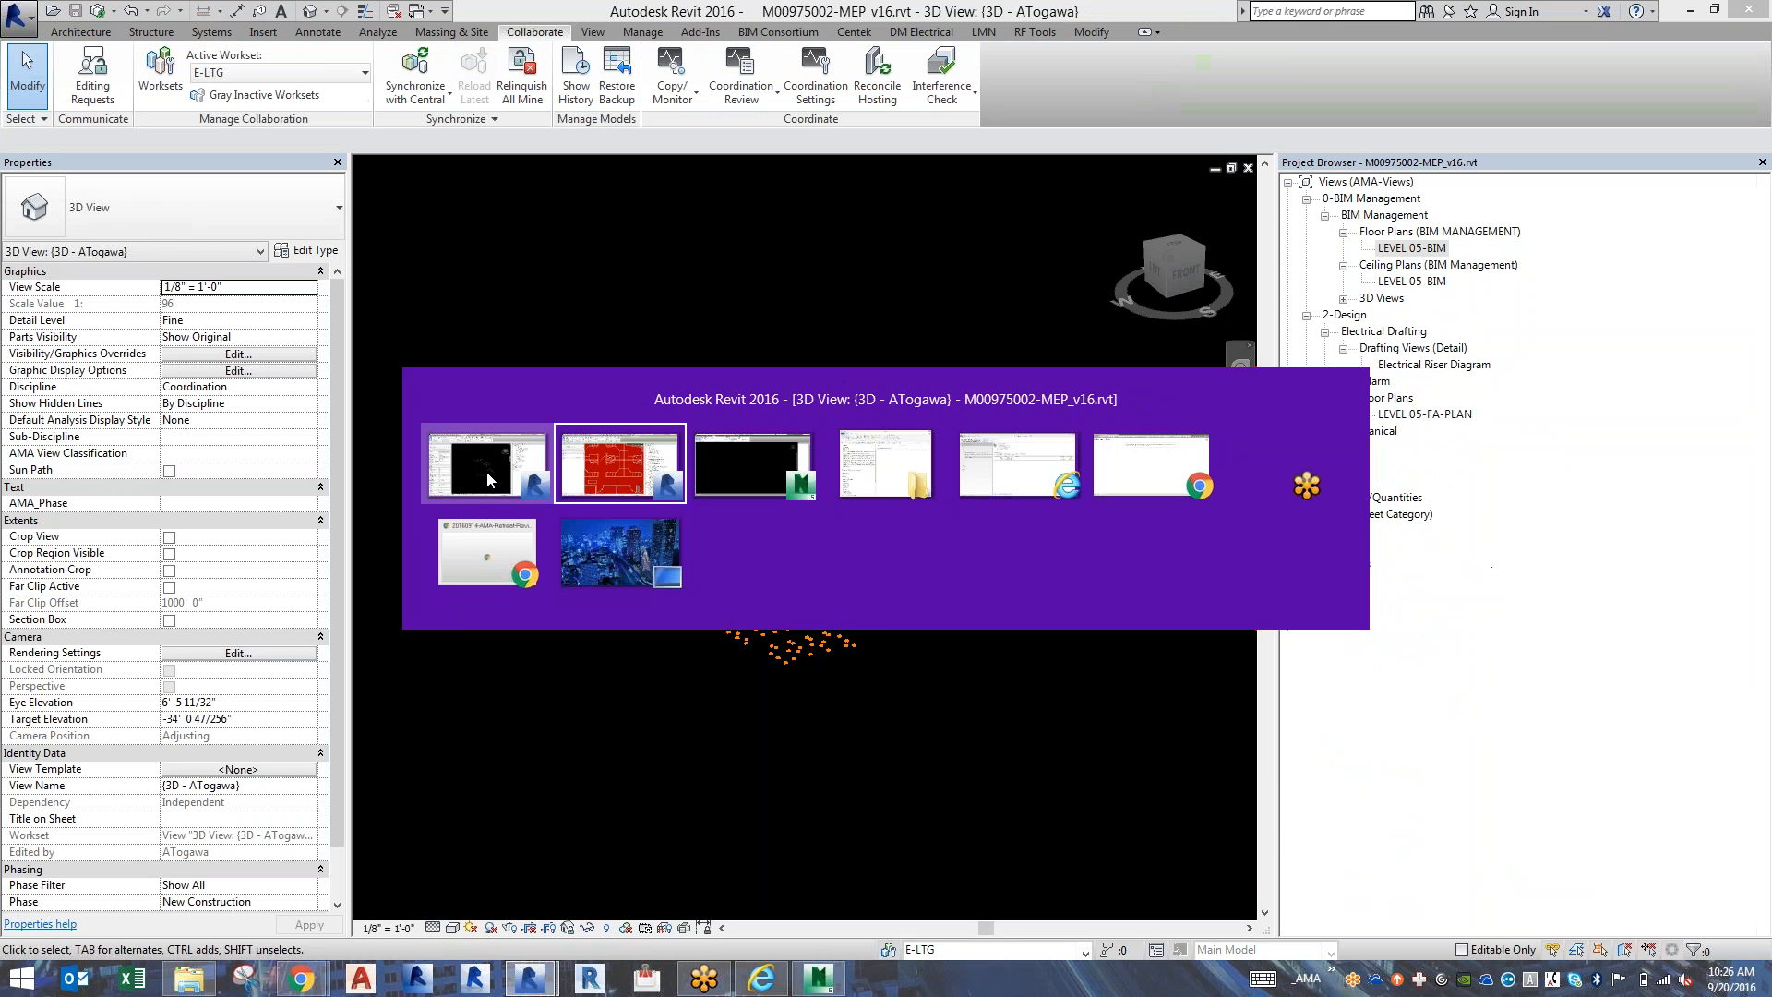
click(486, 472)
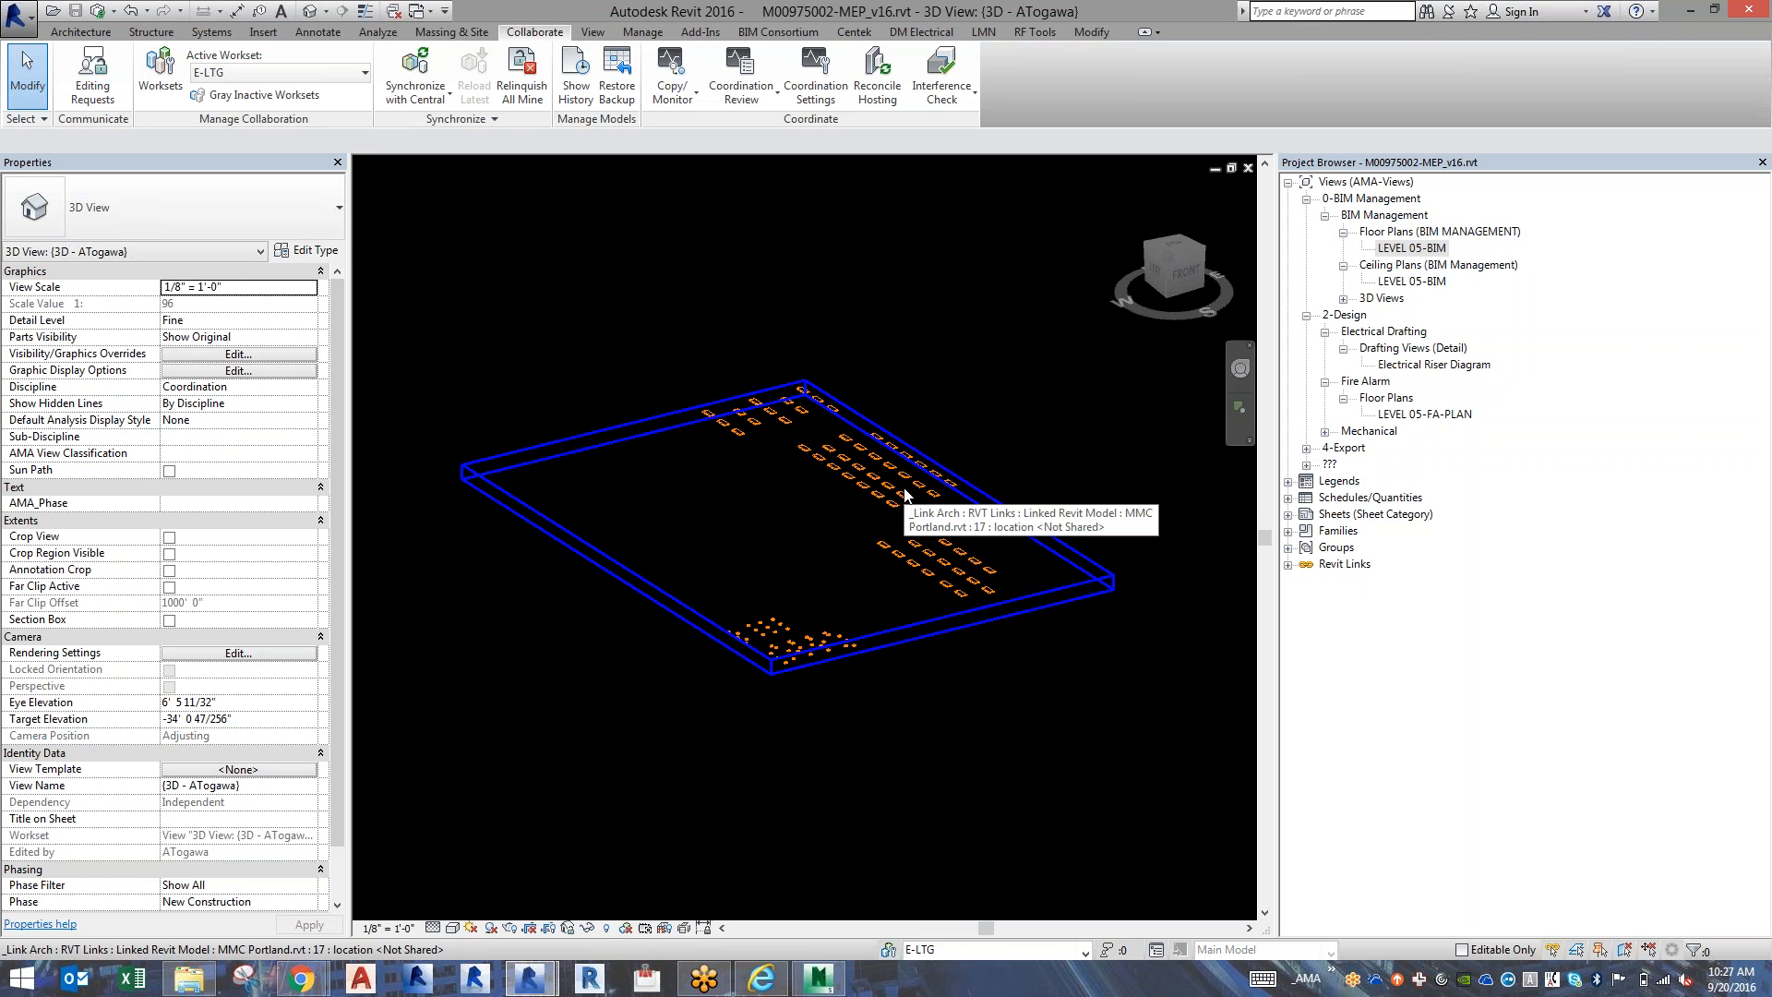
Turn off Lighting Fixtures and turn on Electrical Fixtures in the 3D view's visibility overrides.
key(v)
key(g)
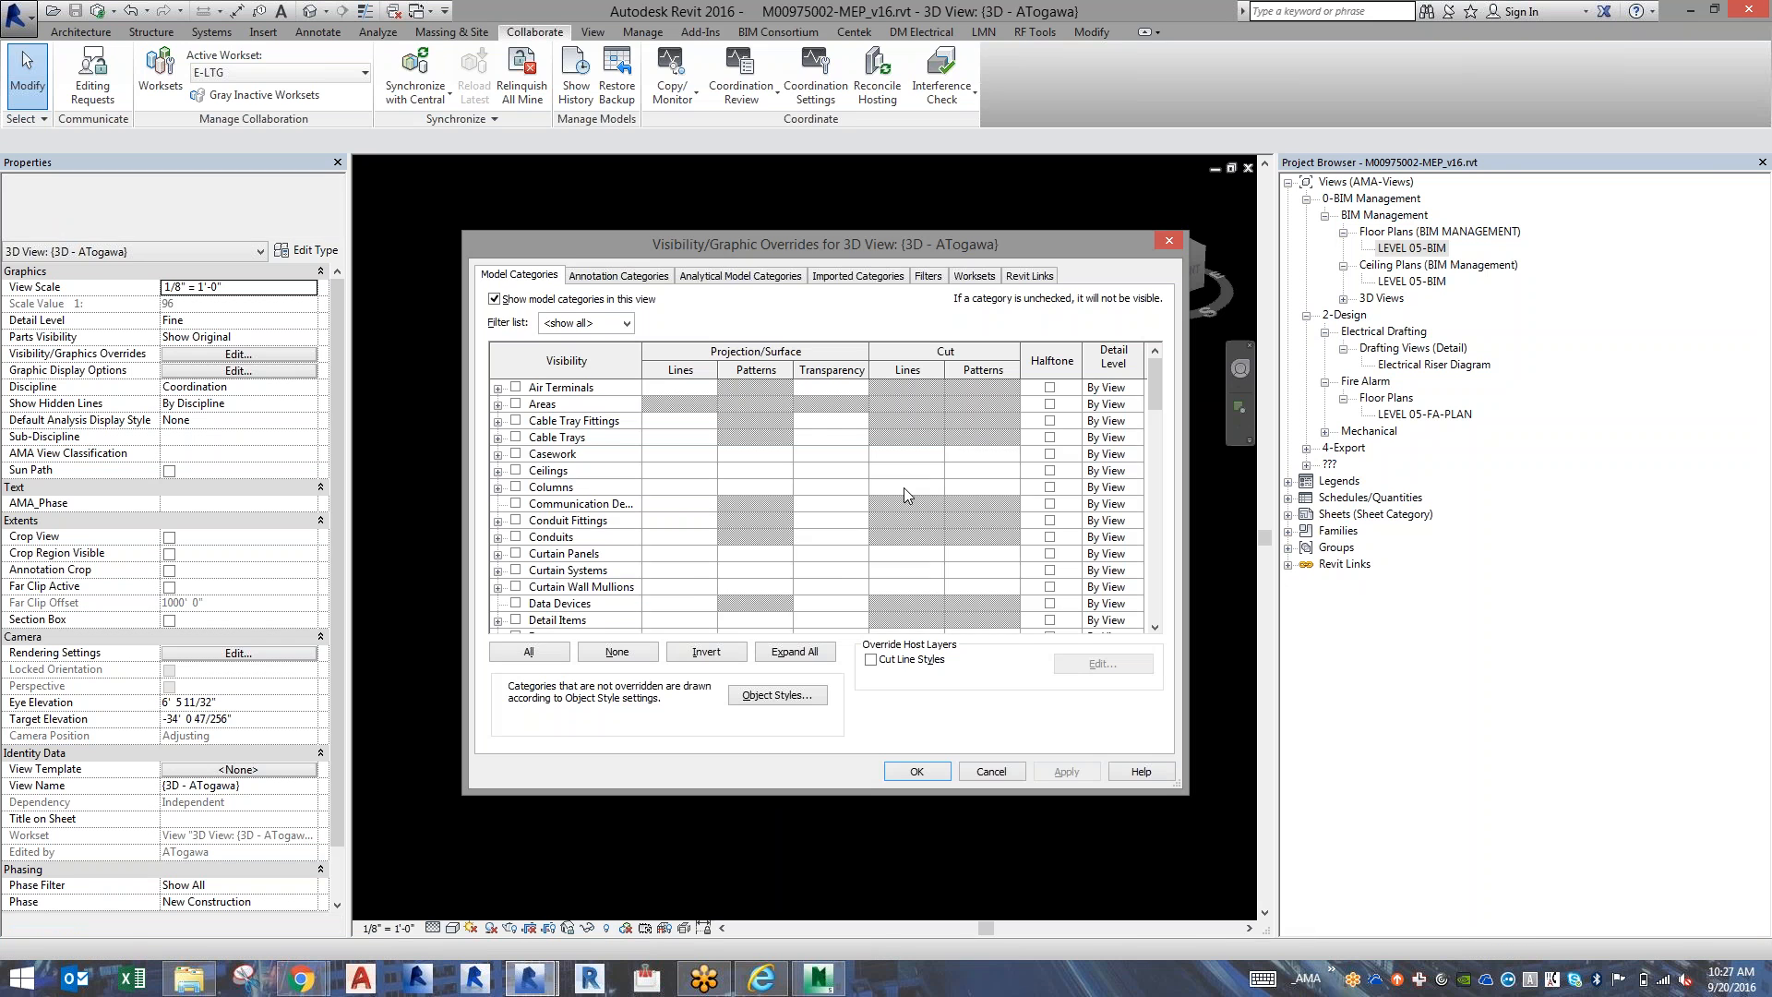
click(516, 620)
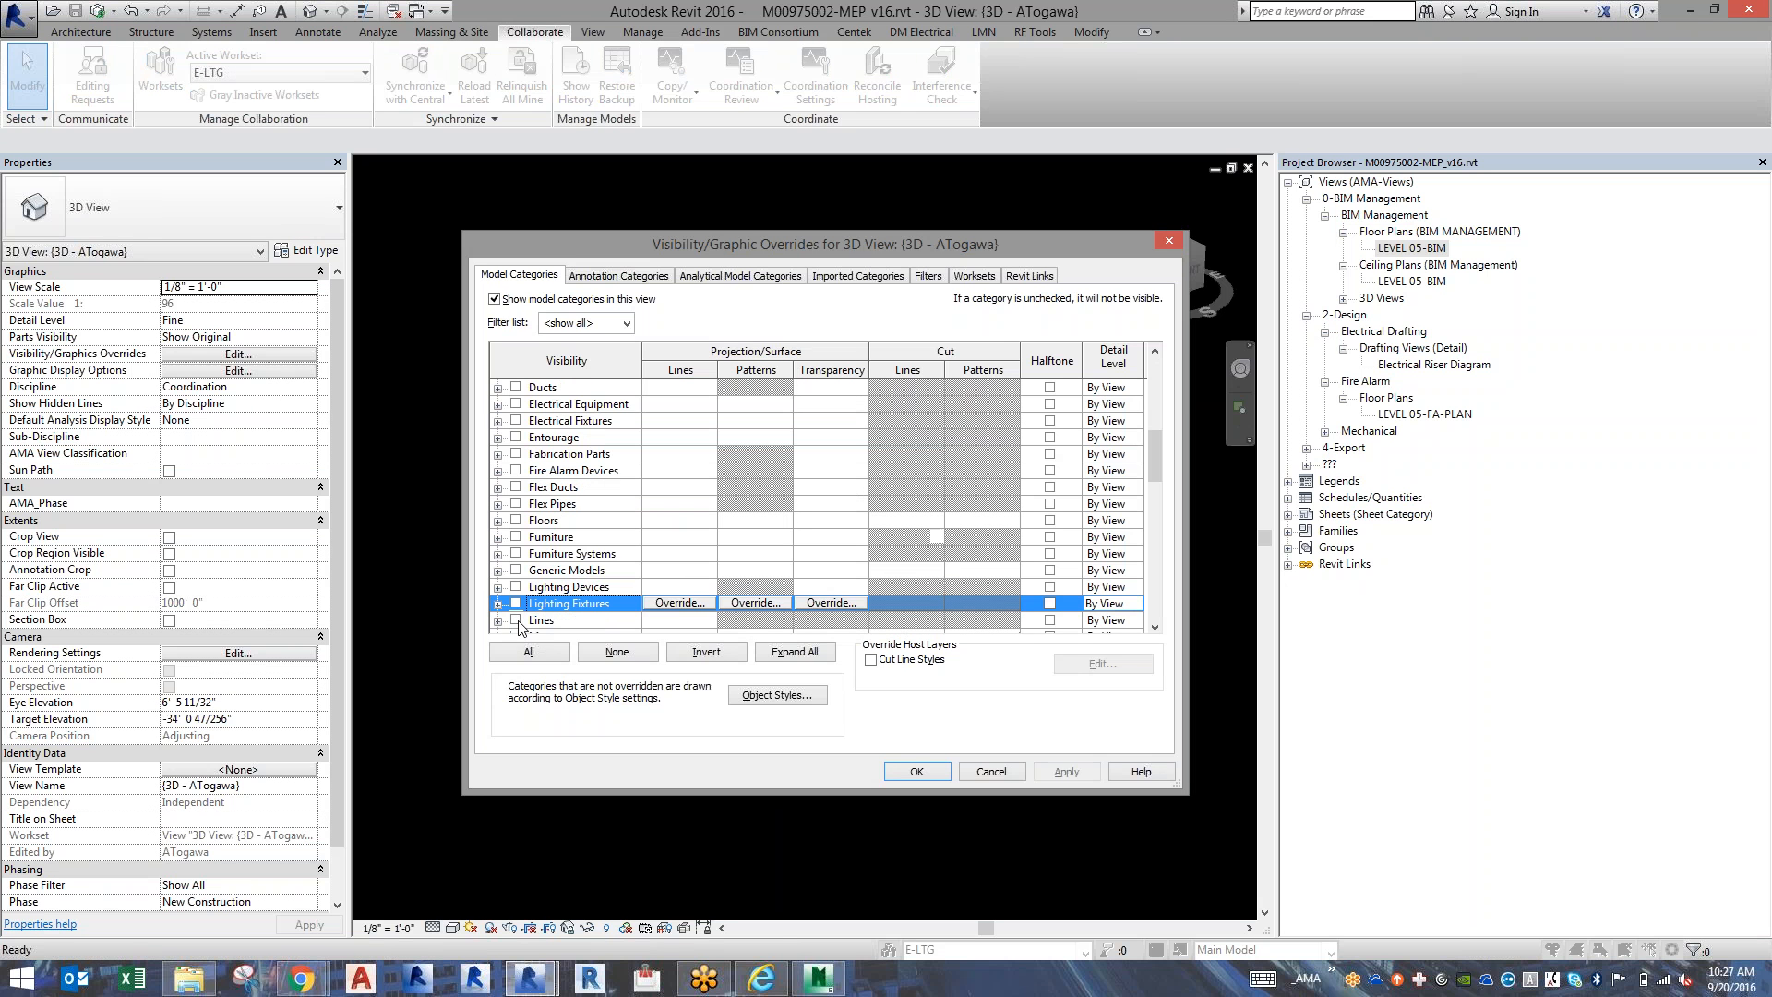
click(517, 422)
click(942, 771)
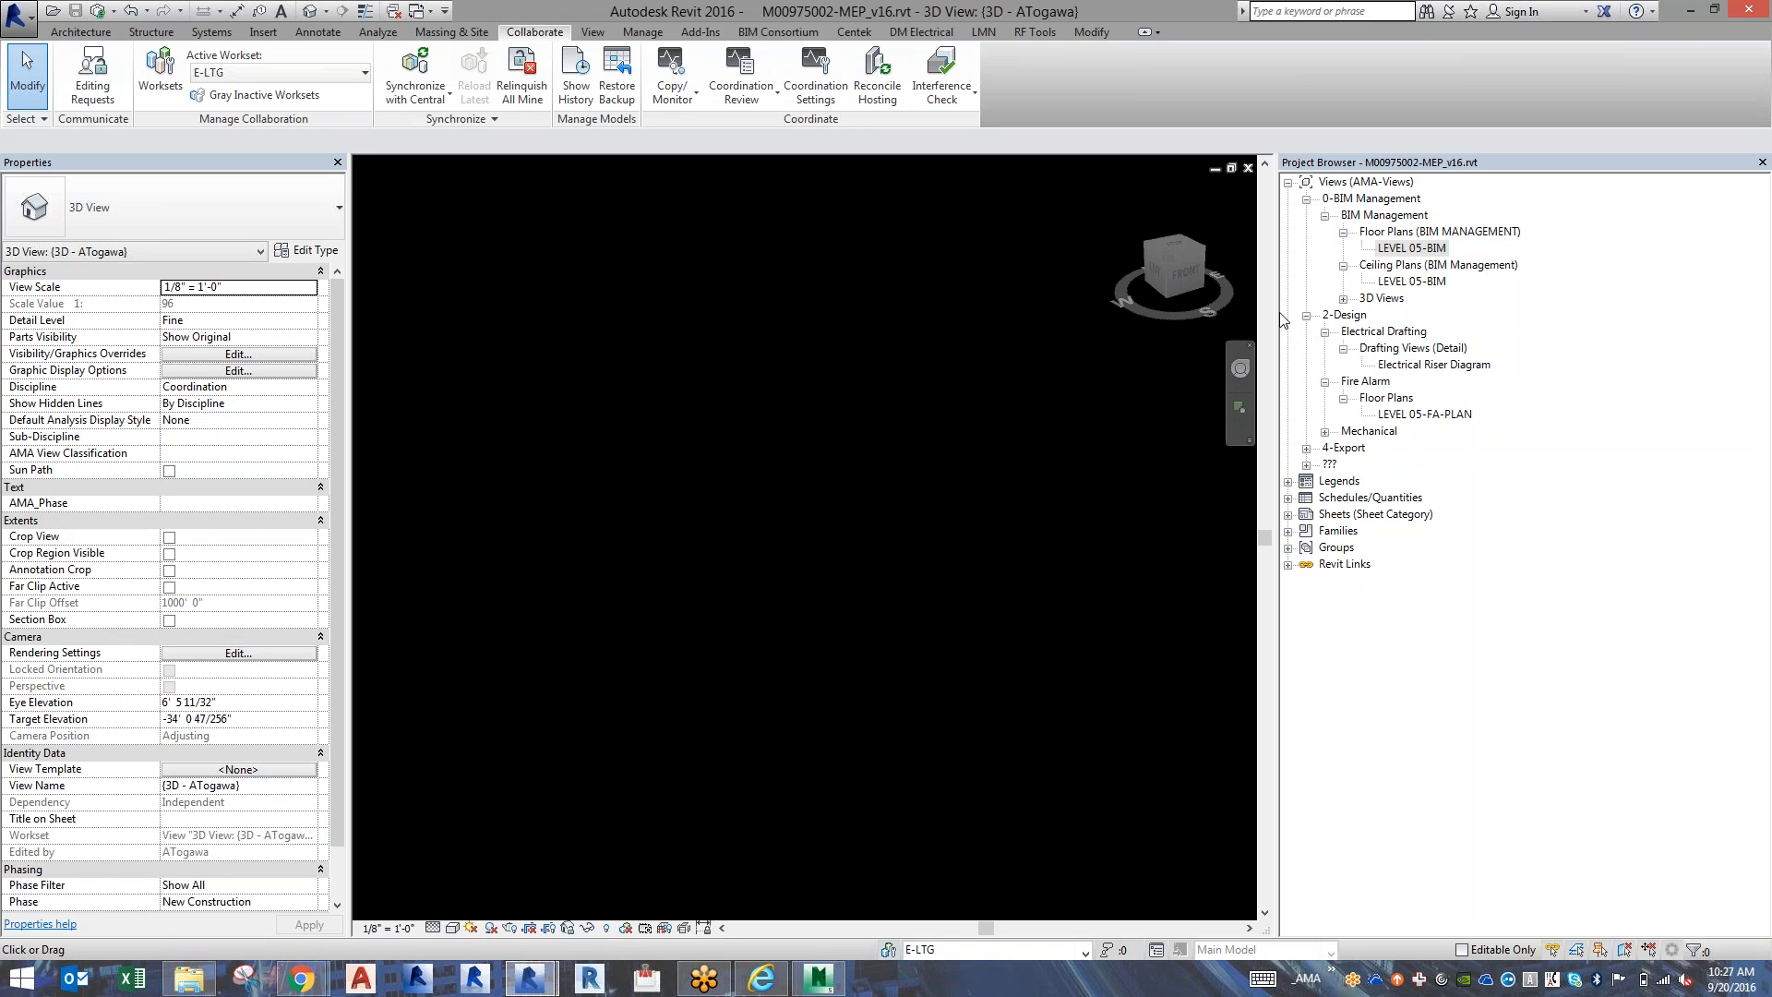
Return to the LEVEL 05-BIM floor plan and examine the workstation areas and central rooms.
double_click(1428, 249)
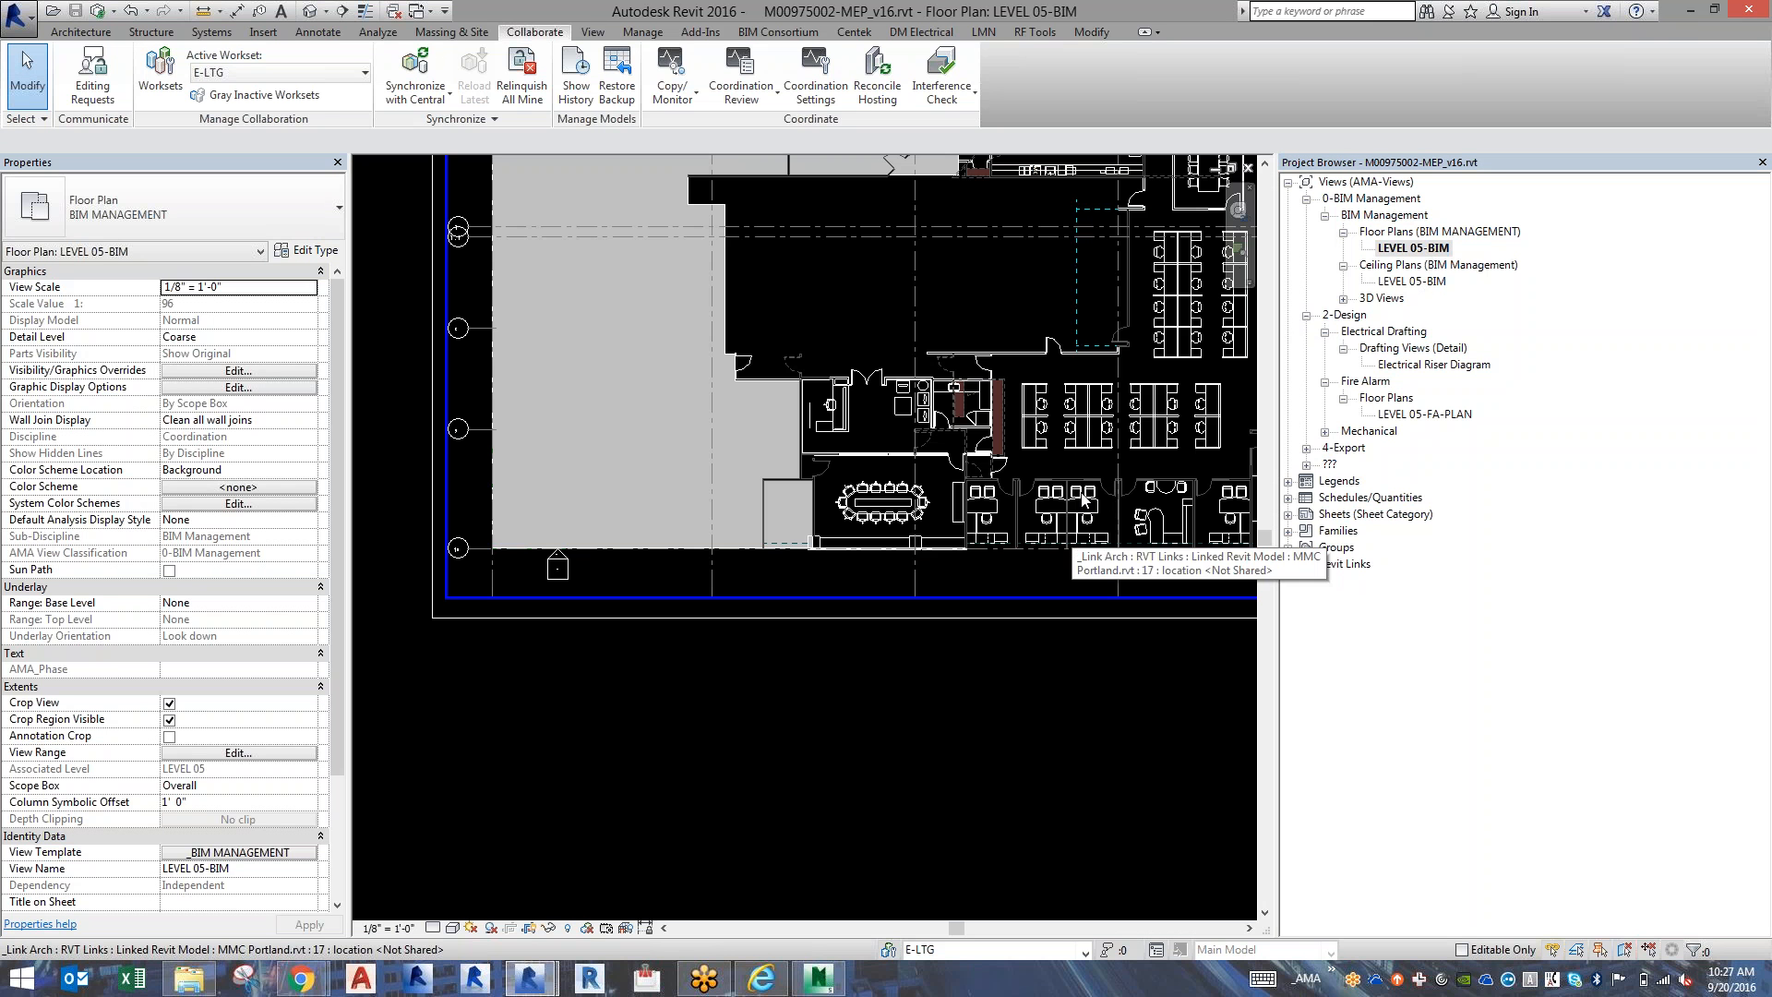
click(1237, 212)
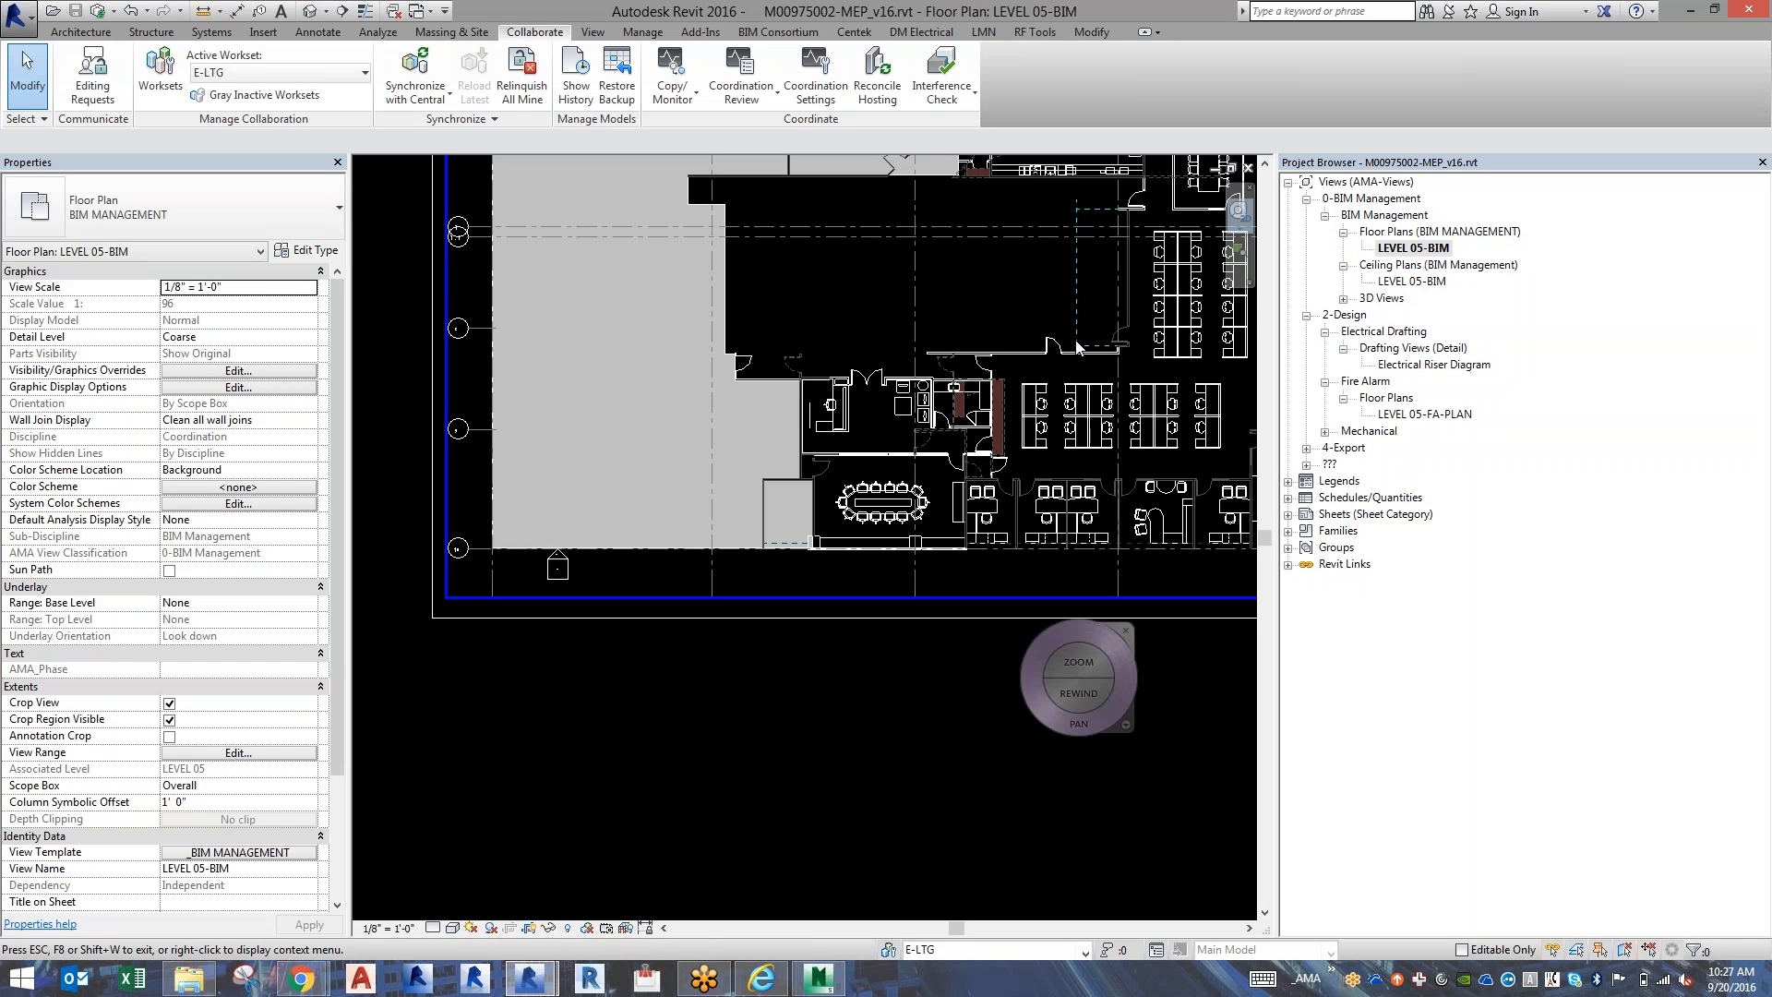
drag(1044, 443, 675, 789)
key(Escape)
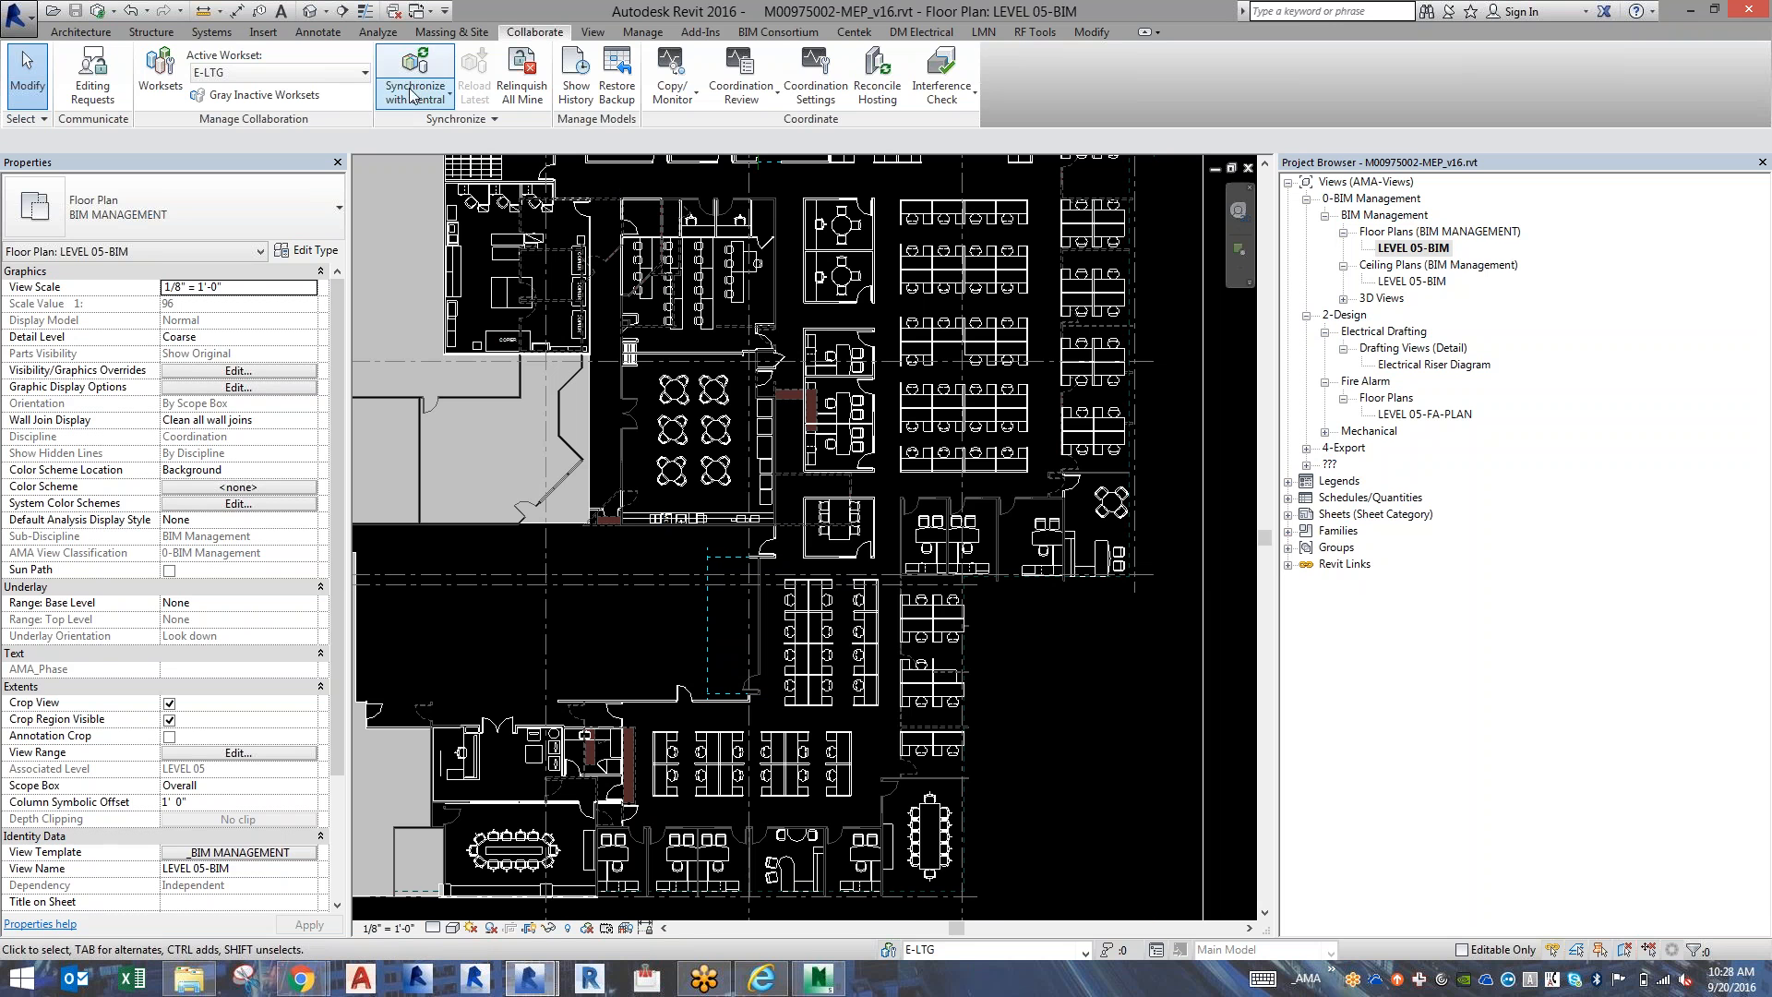
Synchronize the MEP model with central, also relinquishing the user-created worksets.
click(99, 13)
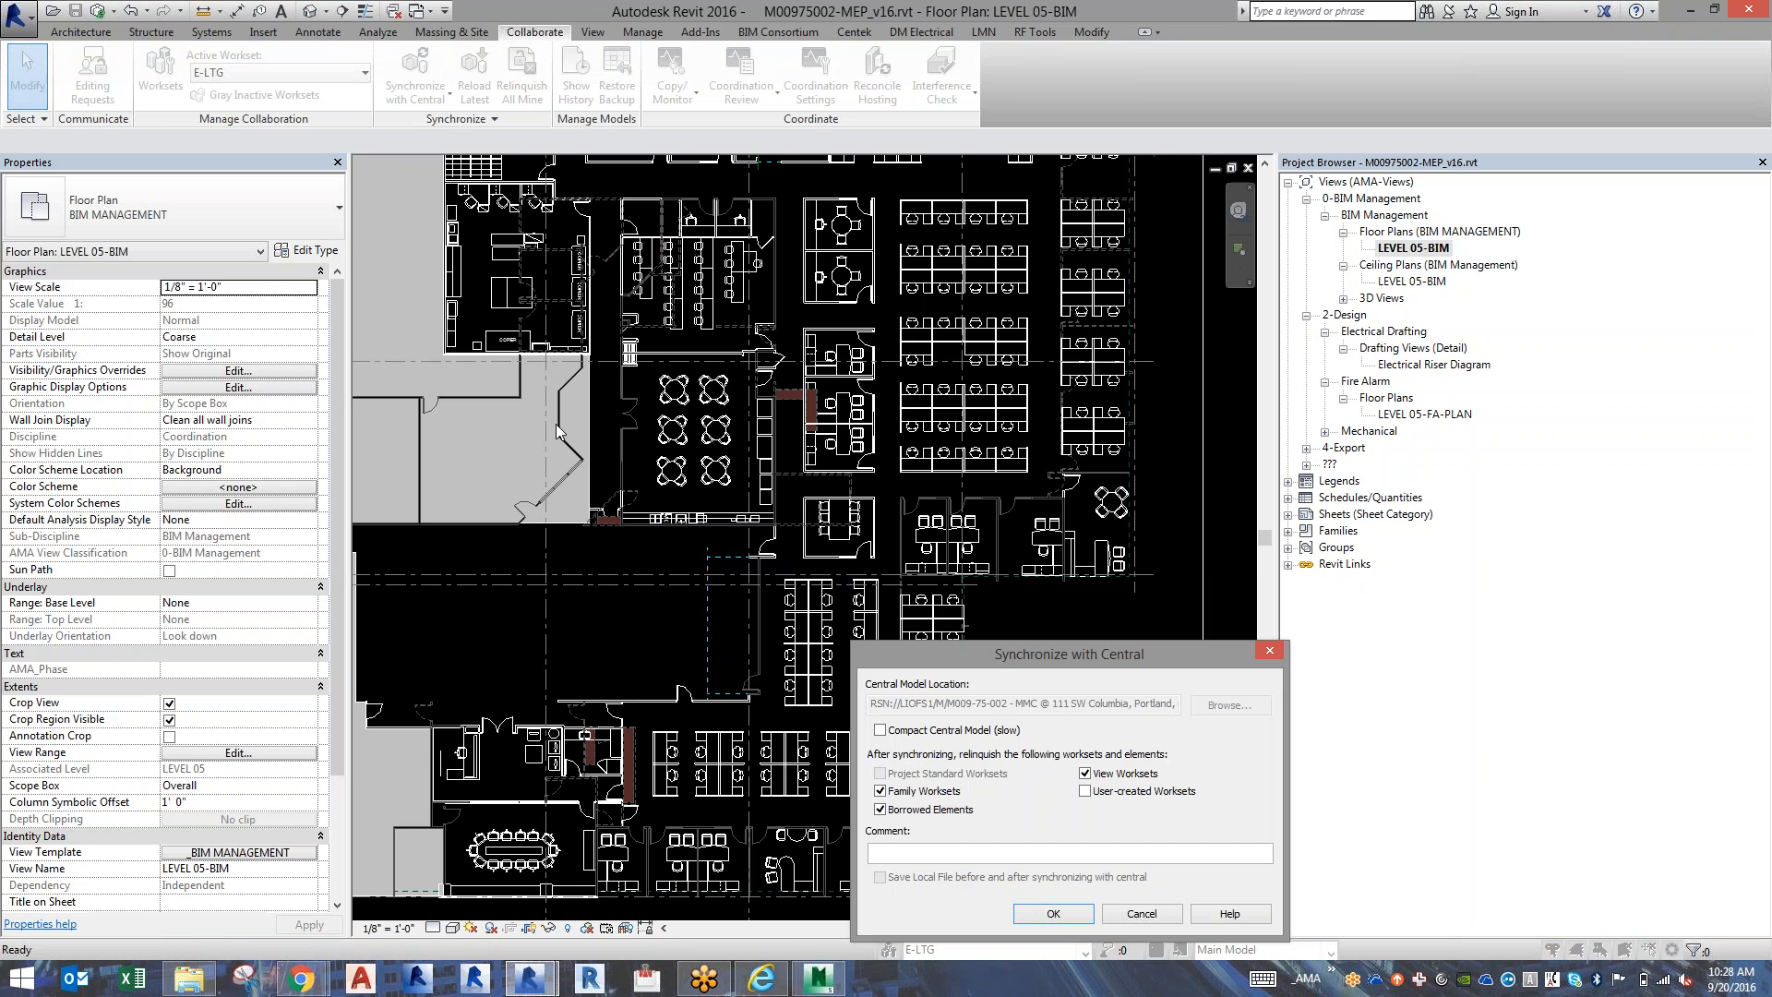
click(1098, 793)
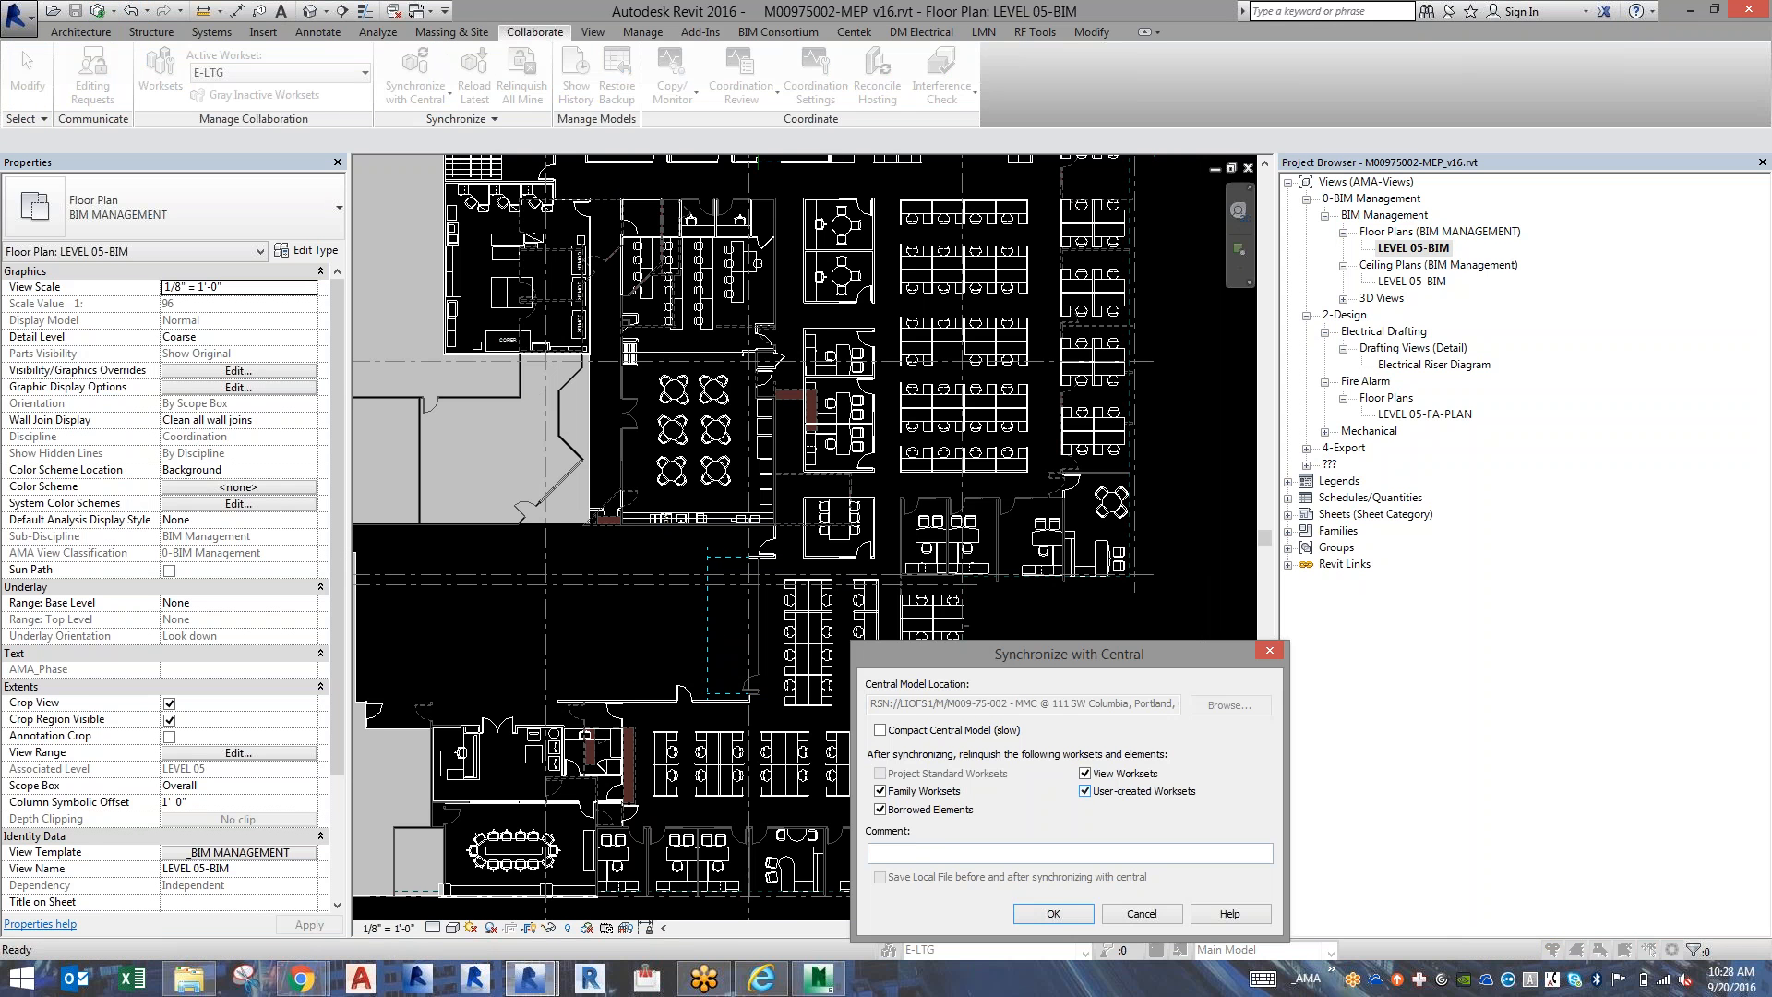
click(1052, 913)
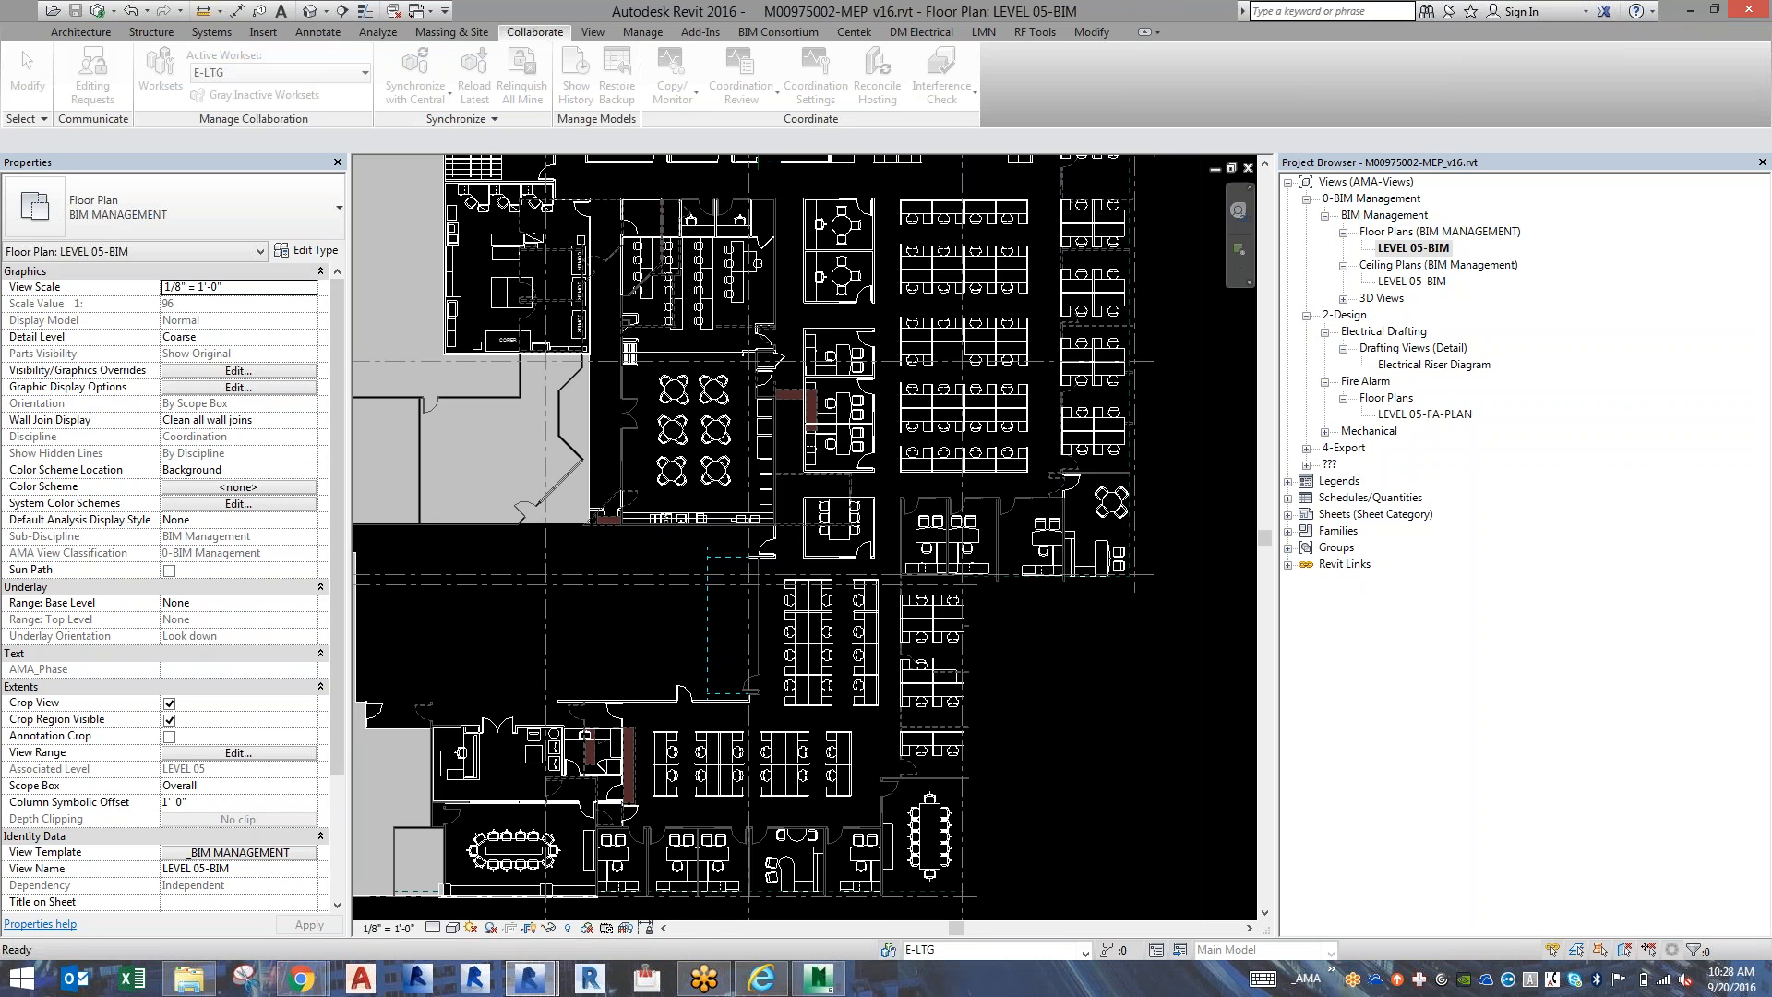
Switch to the MMC Portland.rvt architectural model and open sheet A11-__ - LEVEL __ FLOOR PLAN.
mouse_move(557, 982)
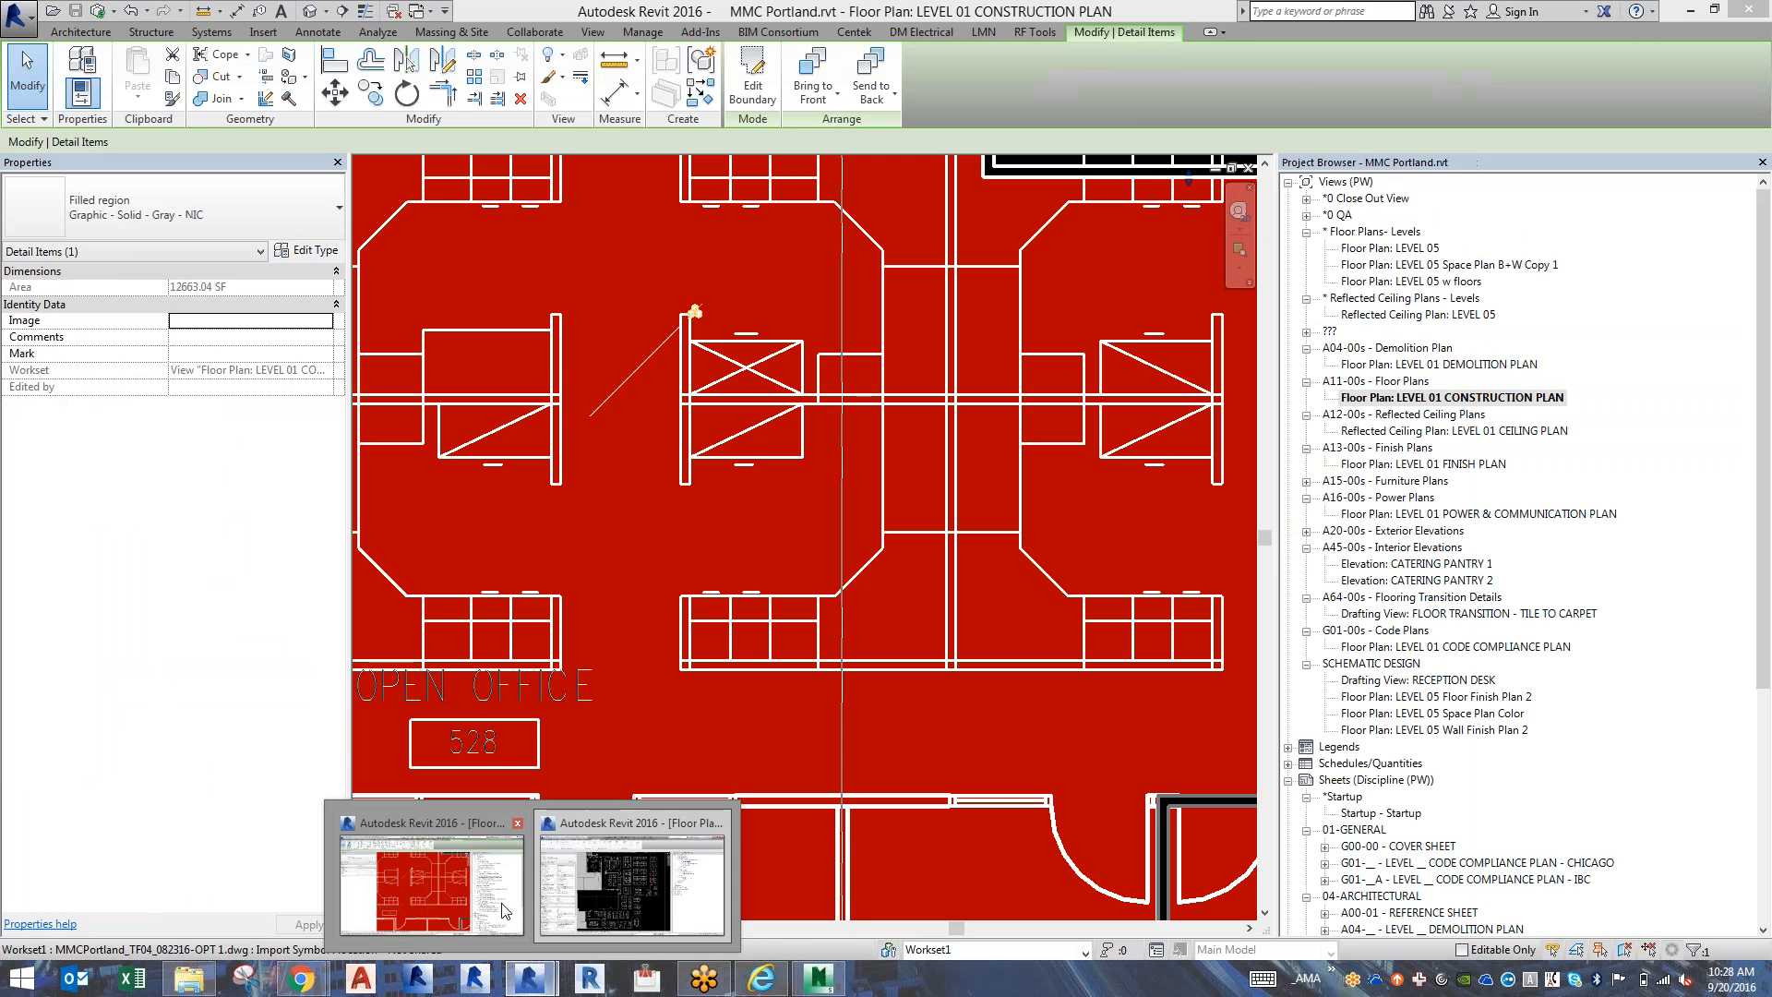
click(506, 912)
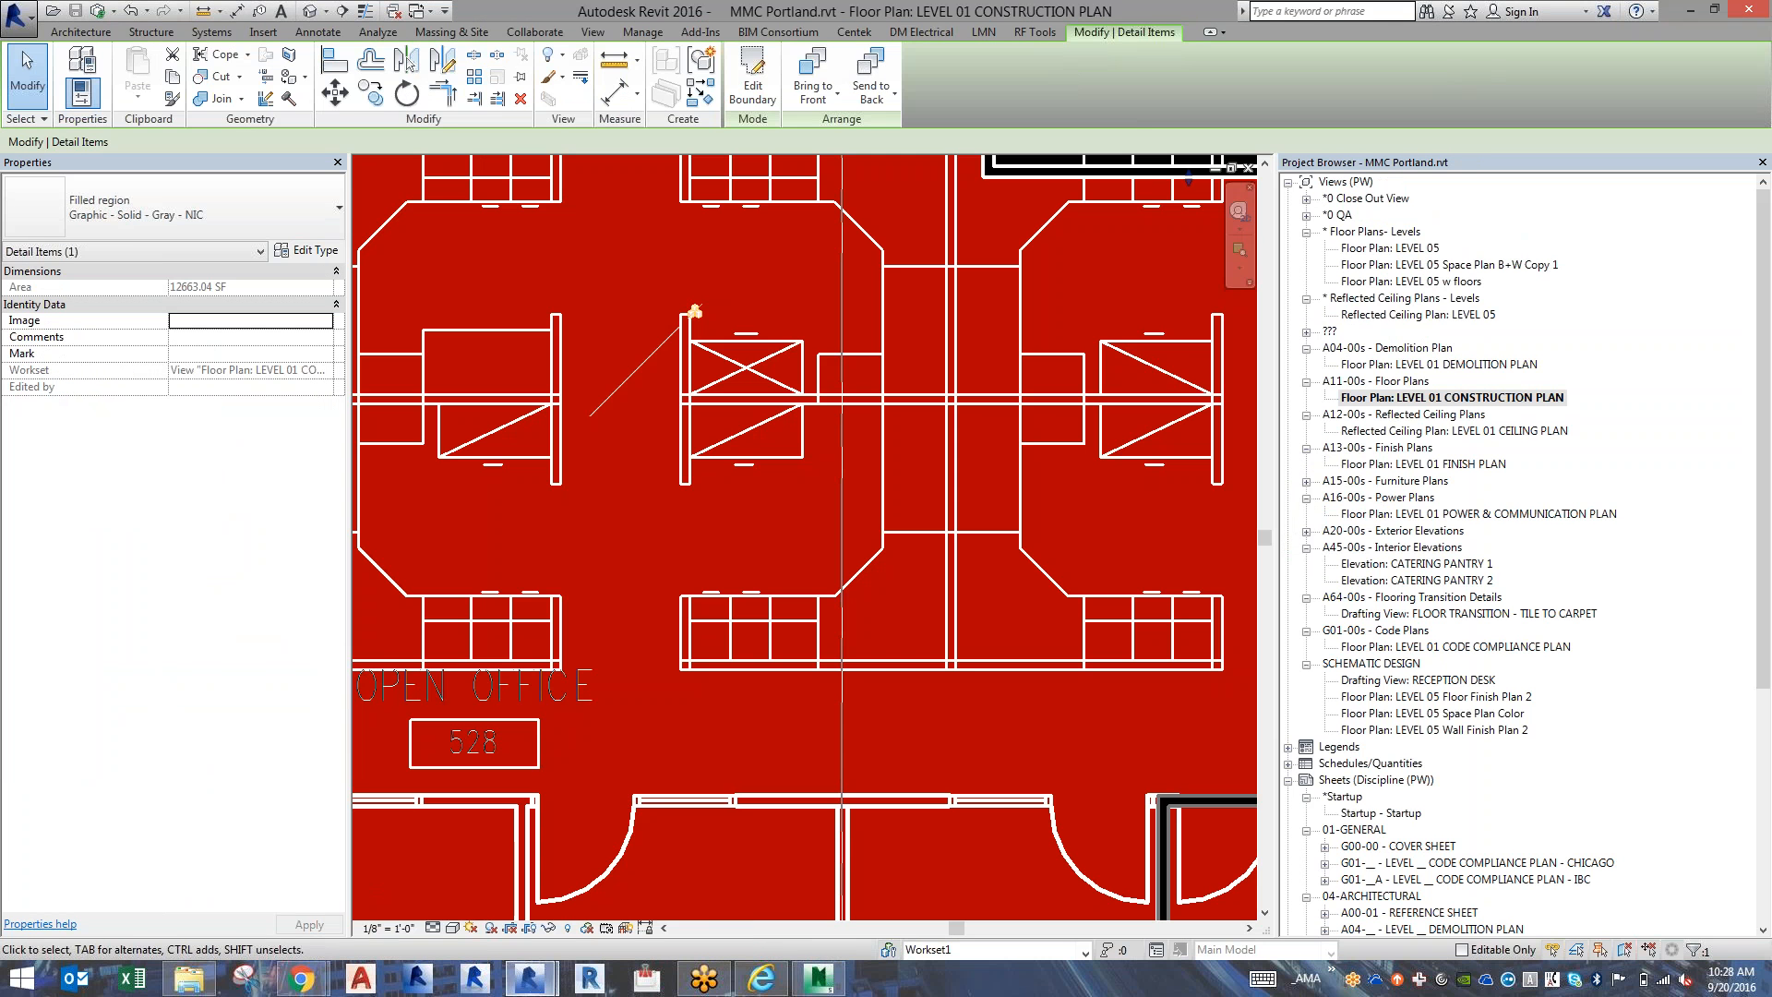
click(1453, 648)
scroll(1439, 627, down, 7)
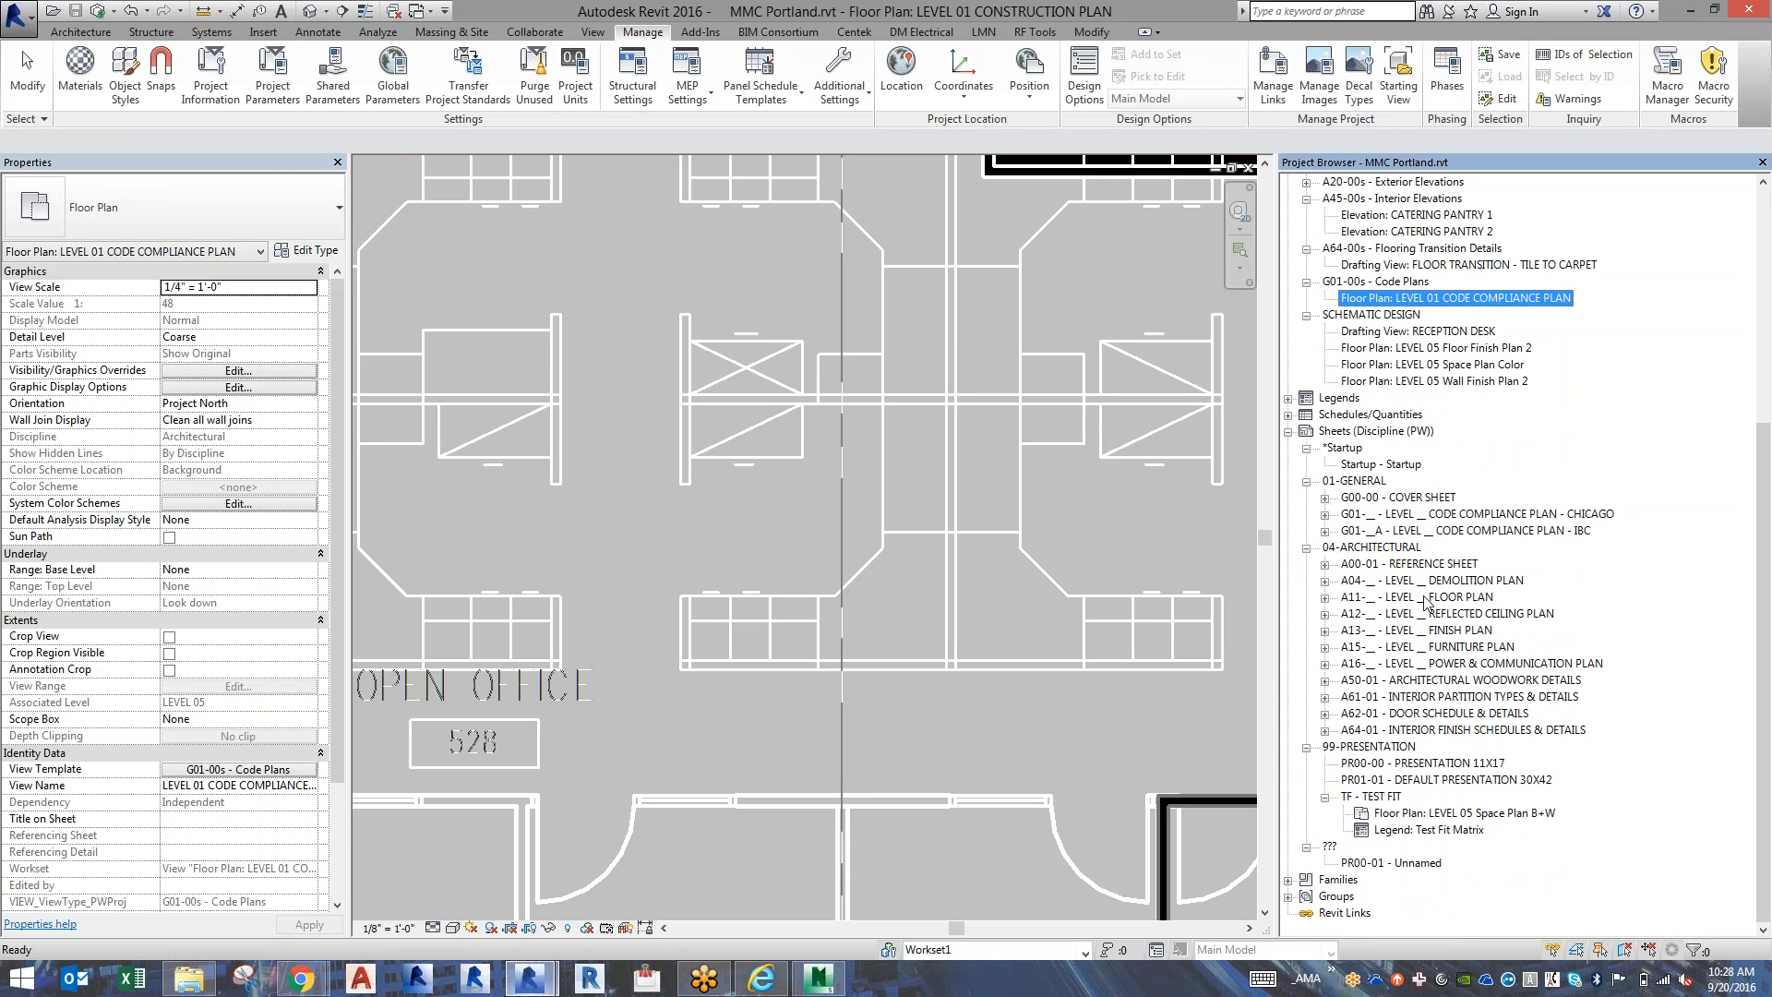
double_click(1426, 597)
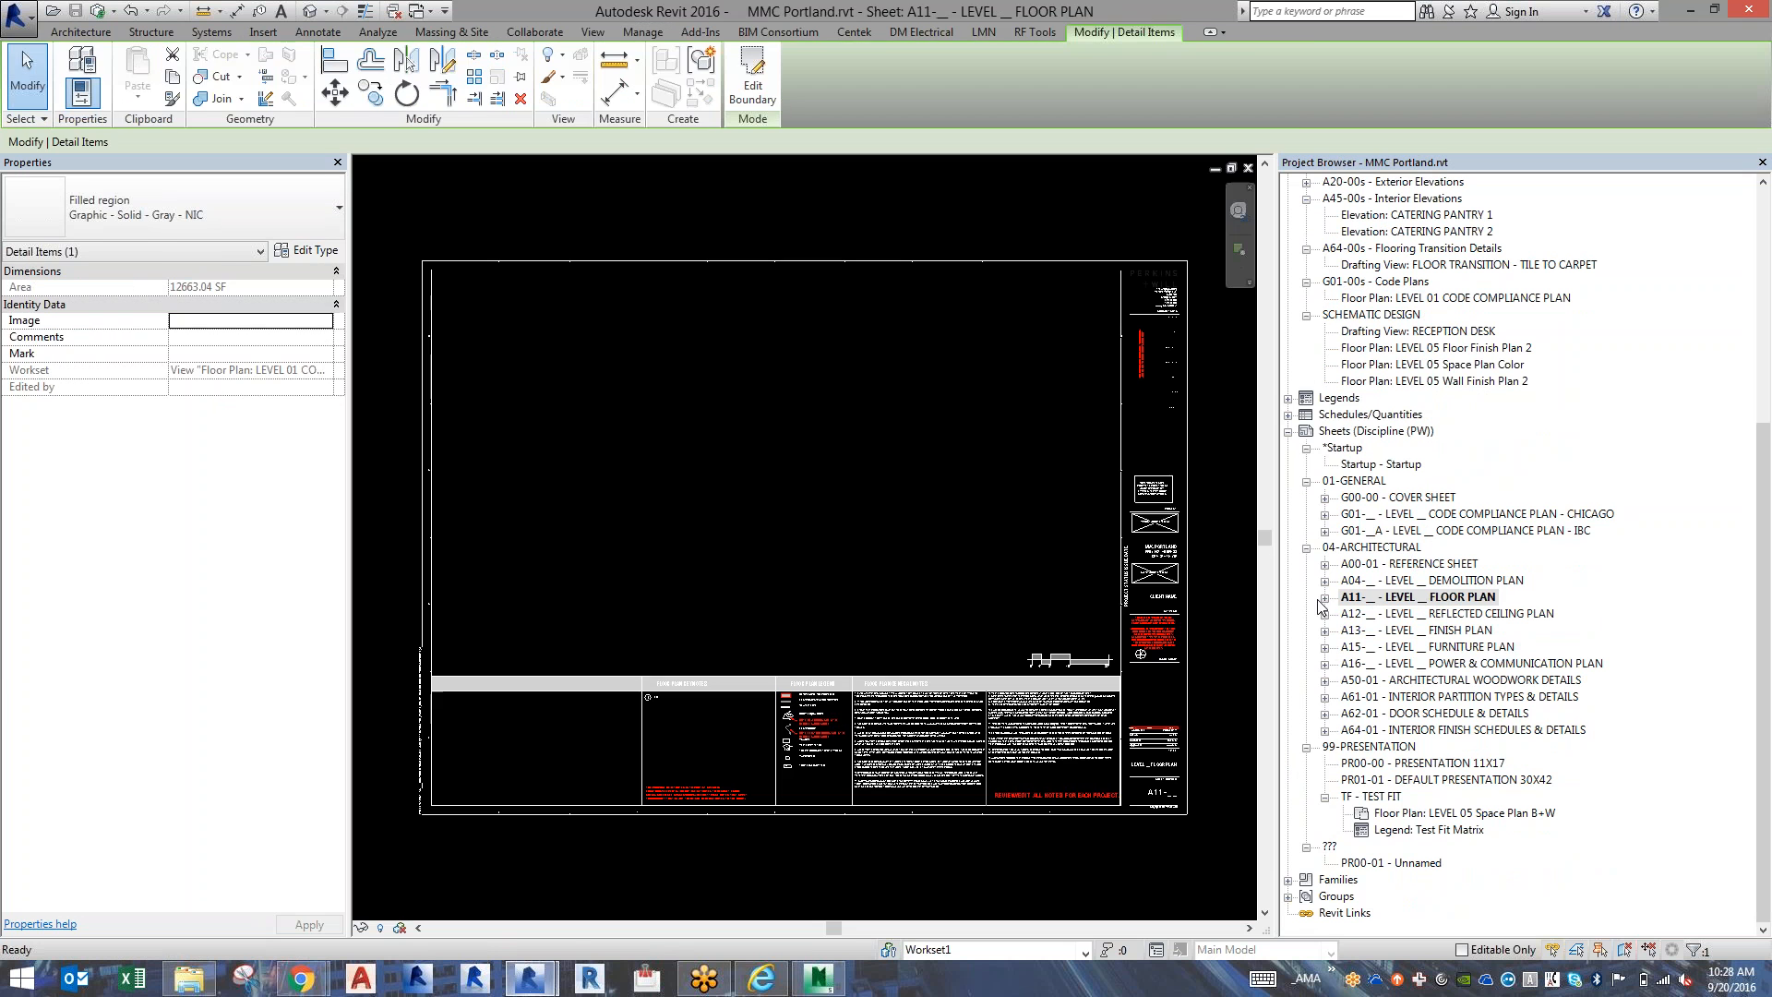
click(1326, 600)
click(1326, 600)
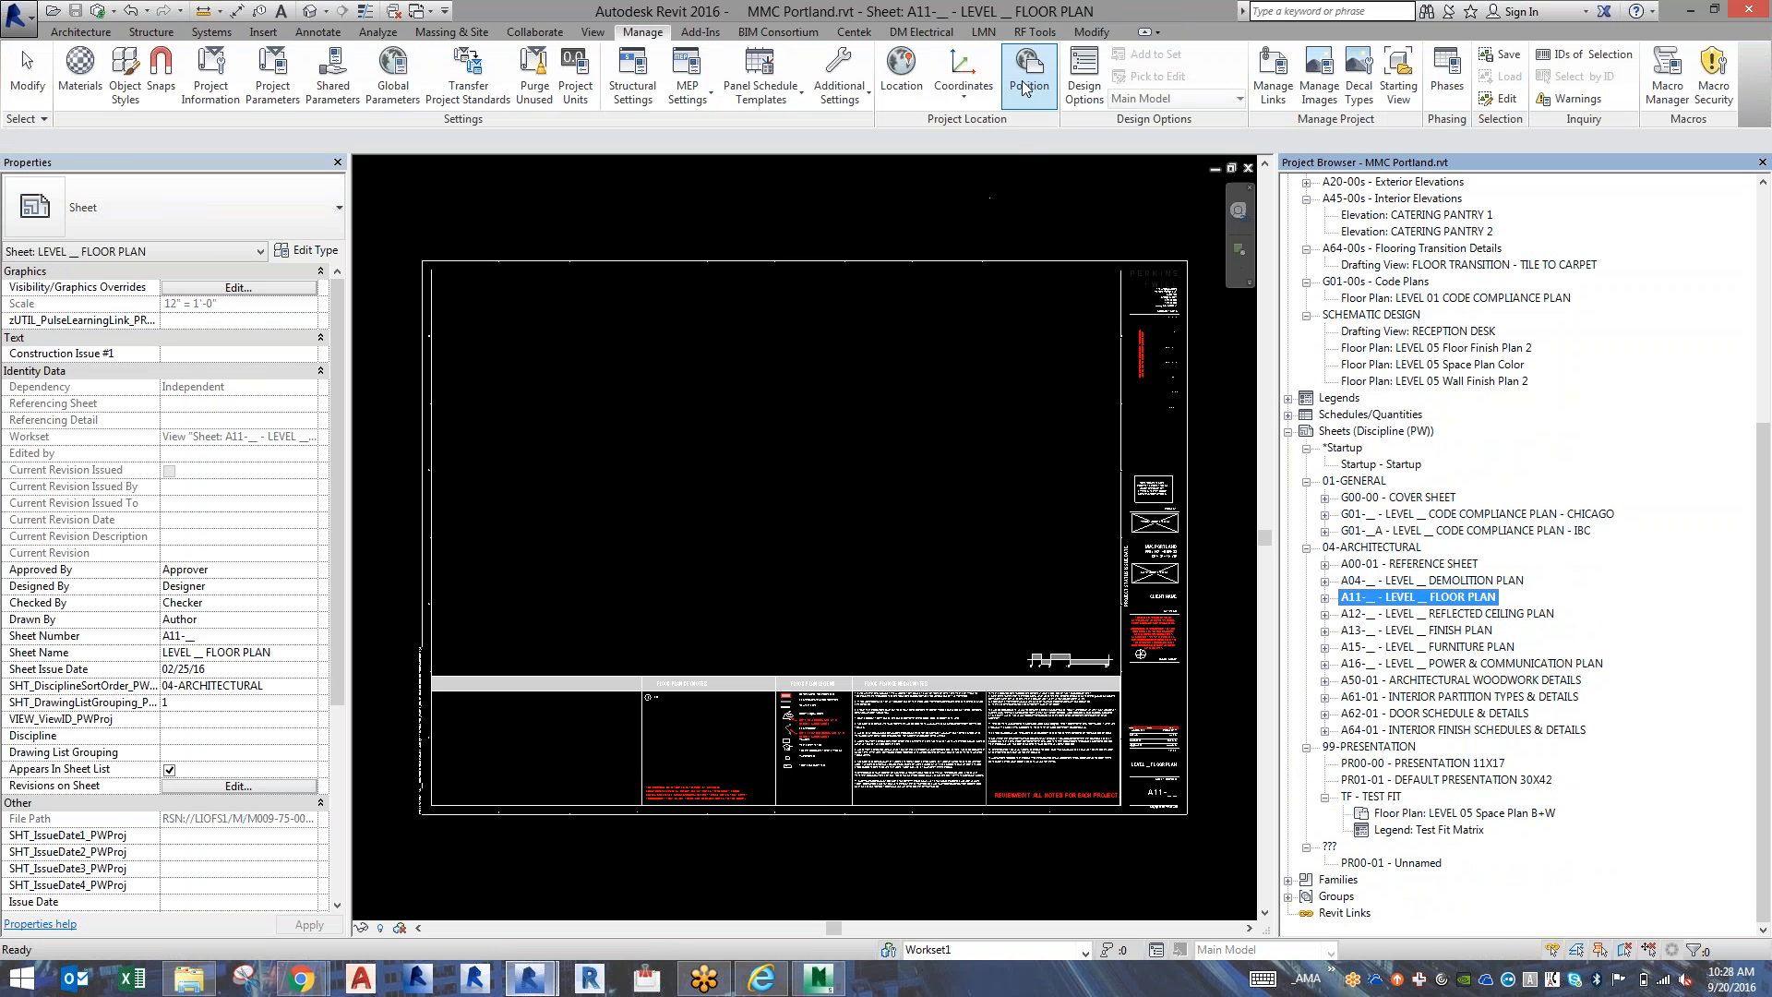
Check the filter options of the Parameter Transformer add-in for the A11-__ sheet, closing it without changes.
click(1035, 32)
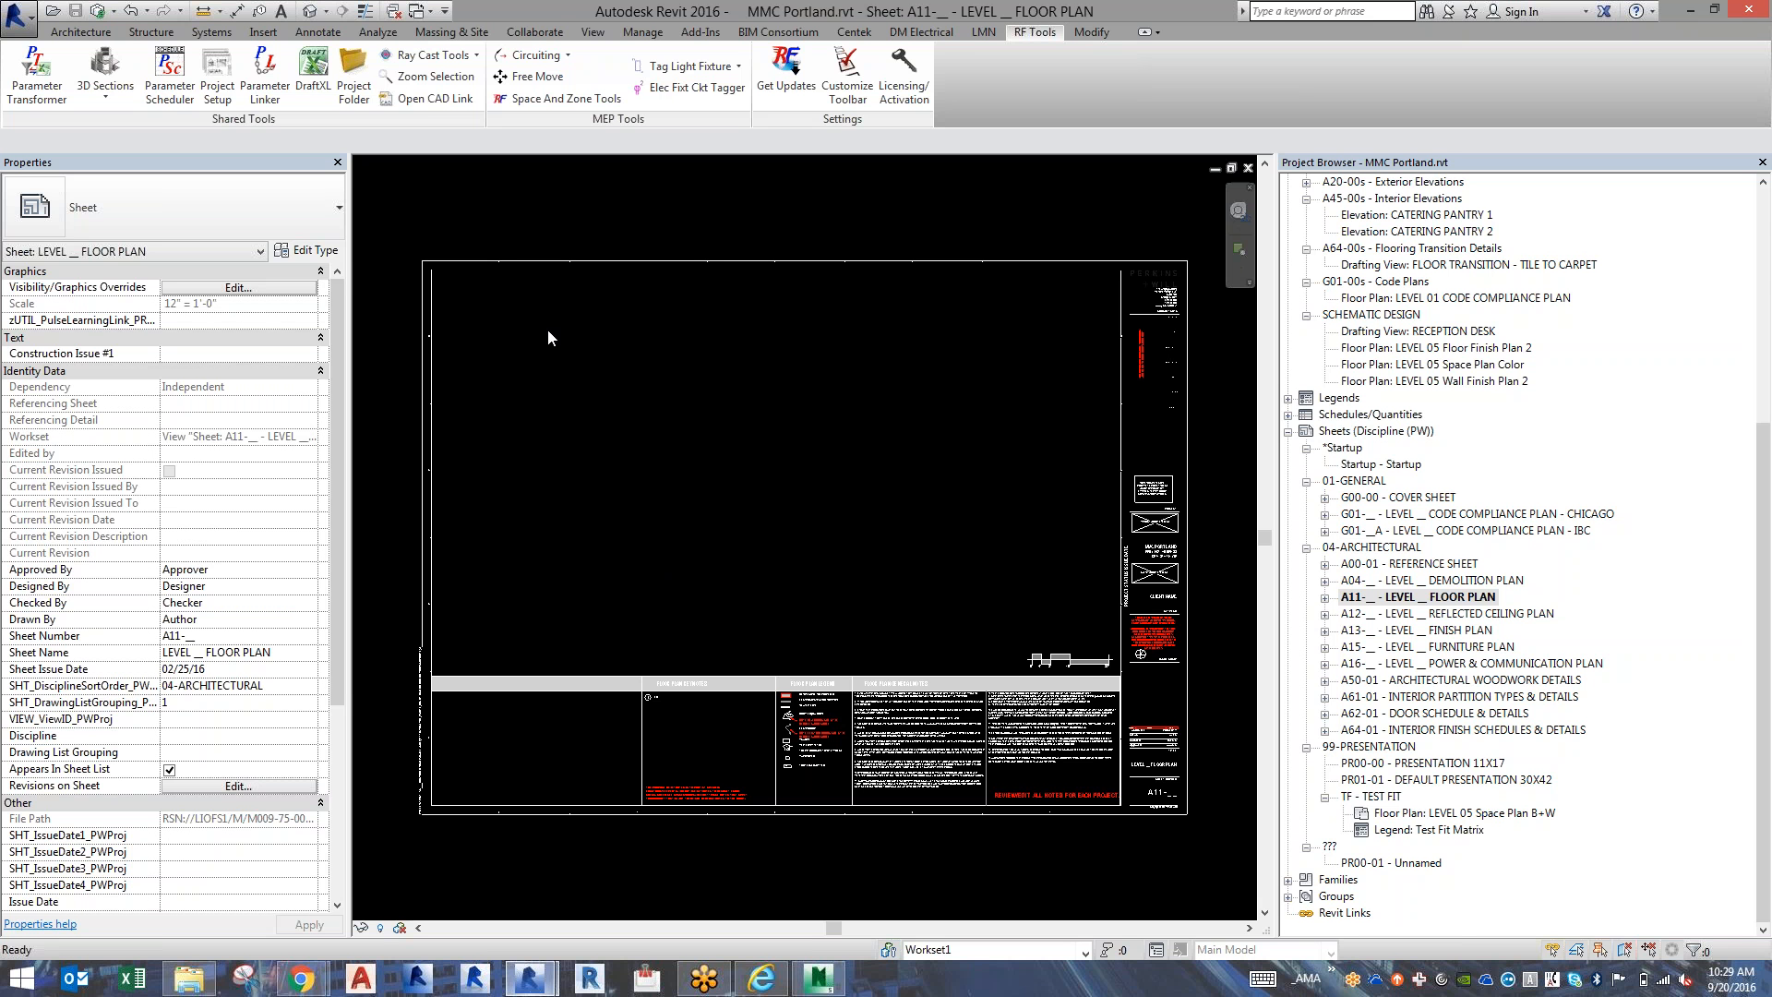
click(40, 99)
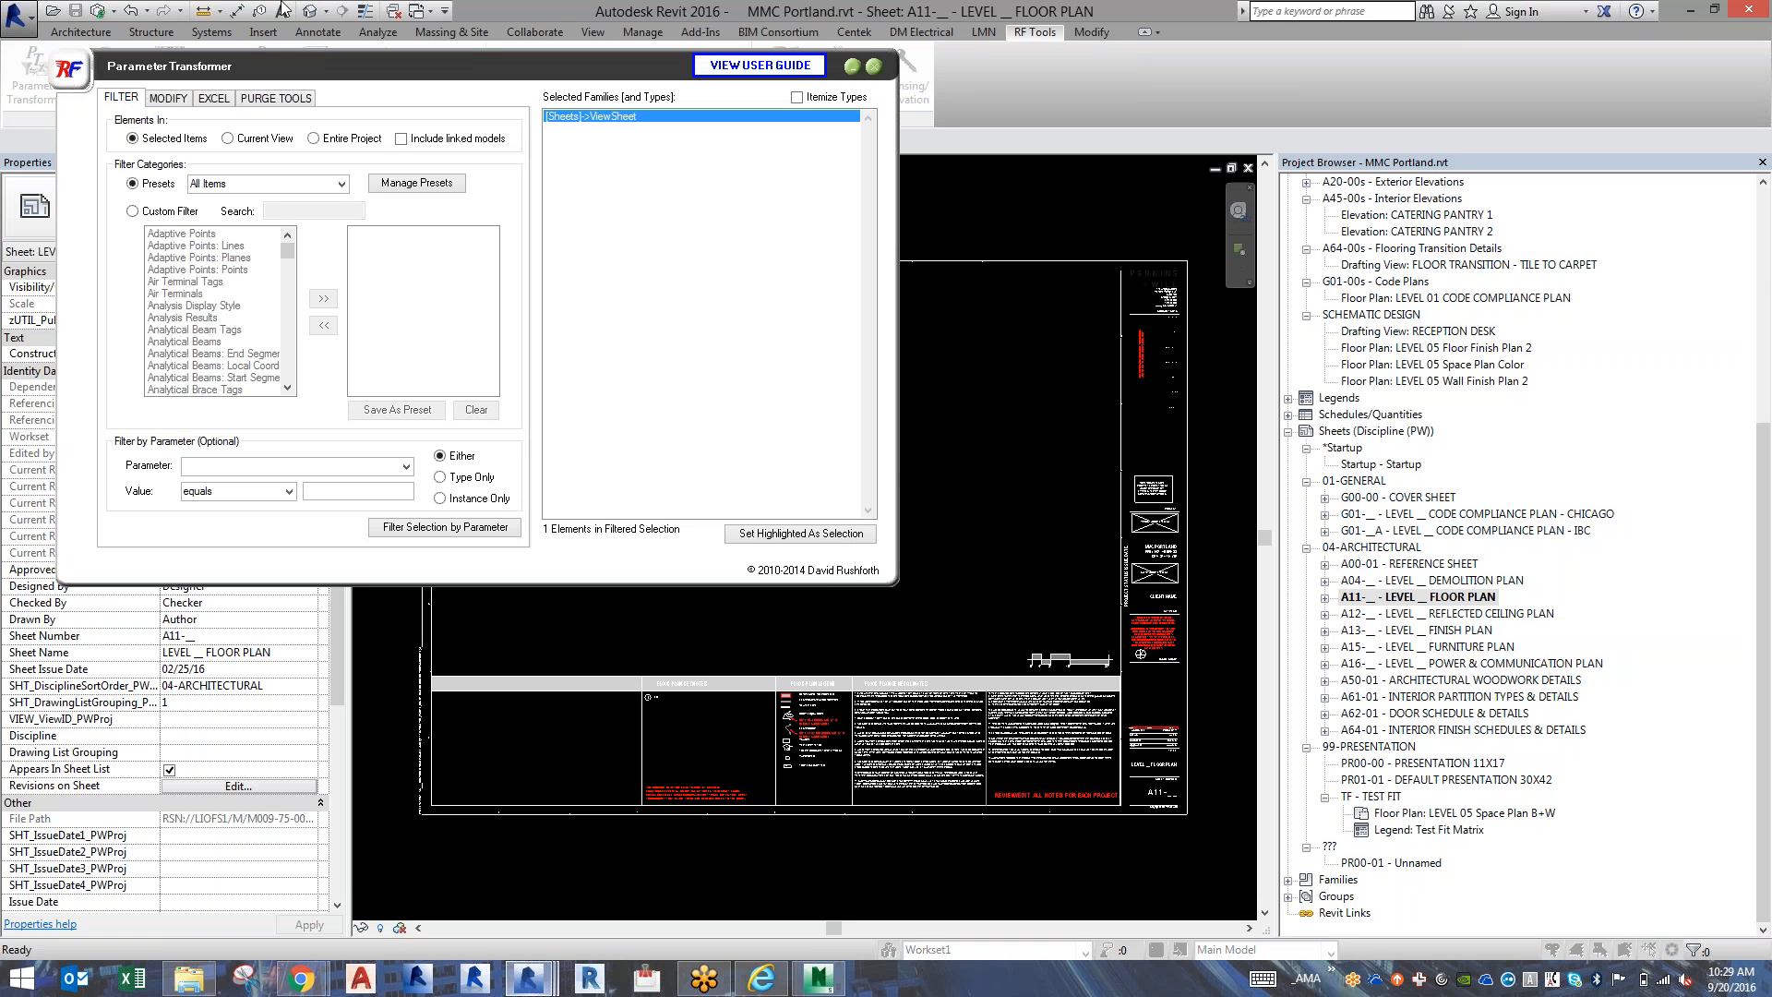
click(873, 67)
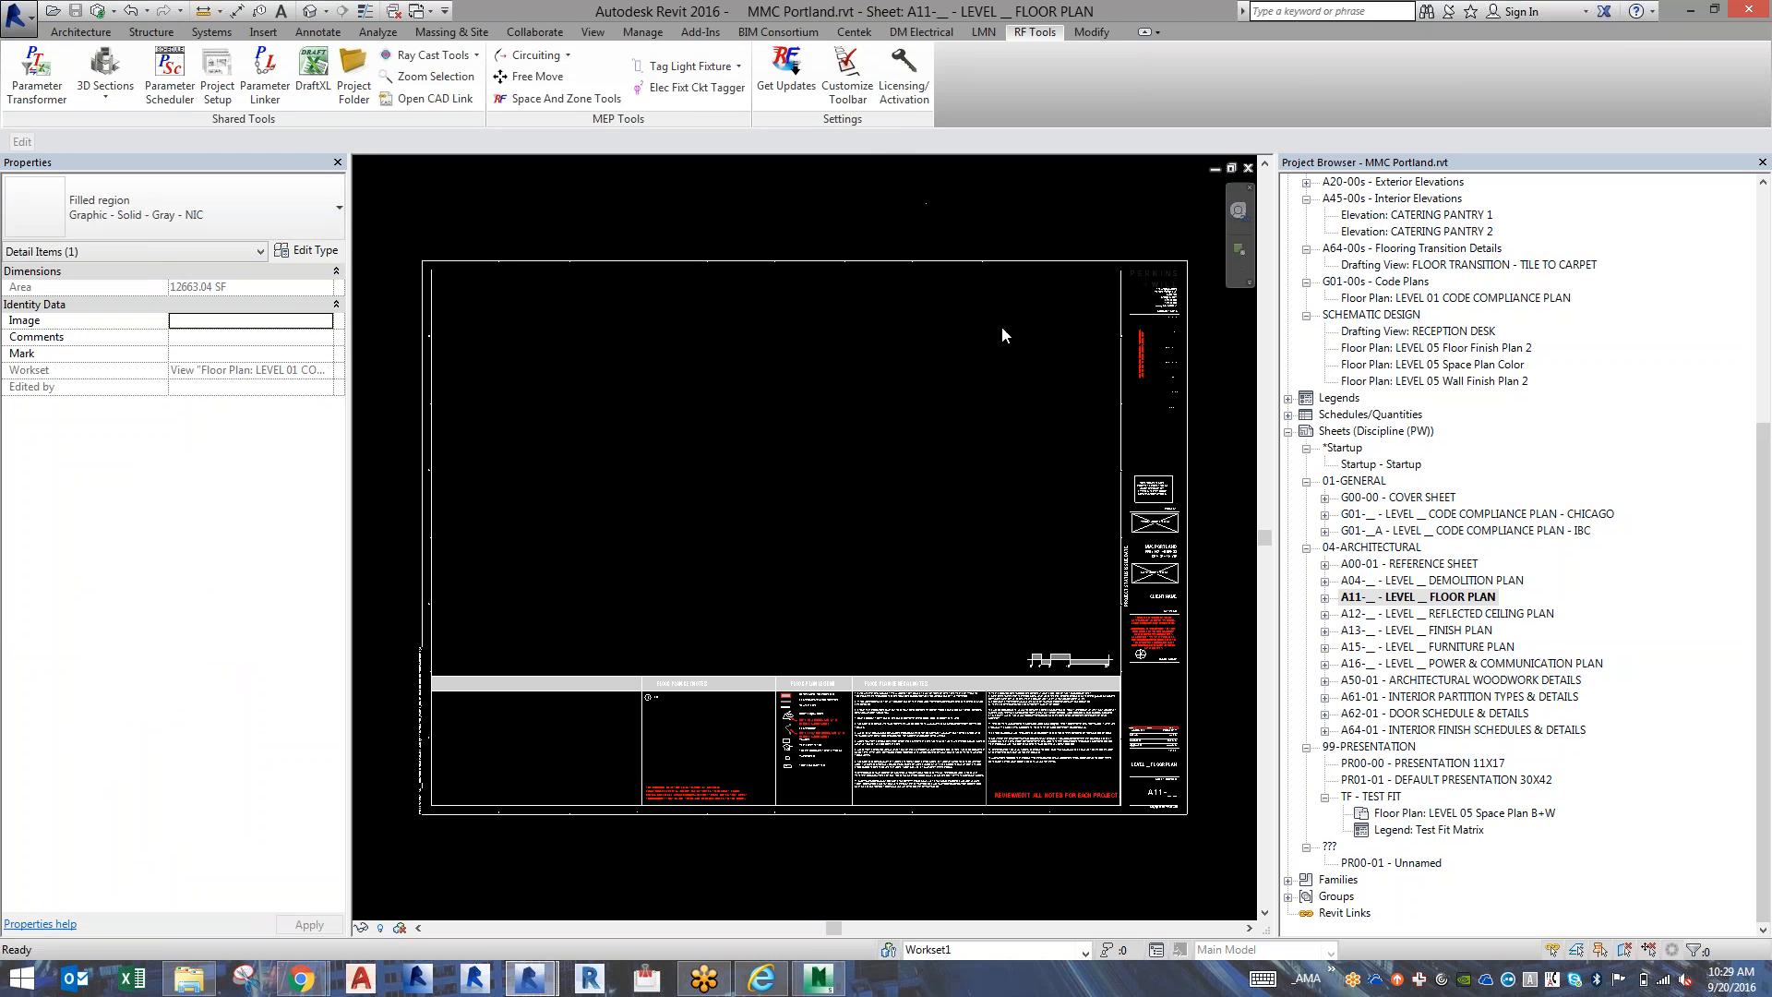
Open the sheet's PW_Titleblock-30x42-Landscape family for editing and inspect its sheet name and sheet number labels.
right_click(1192, 525)
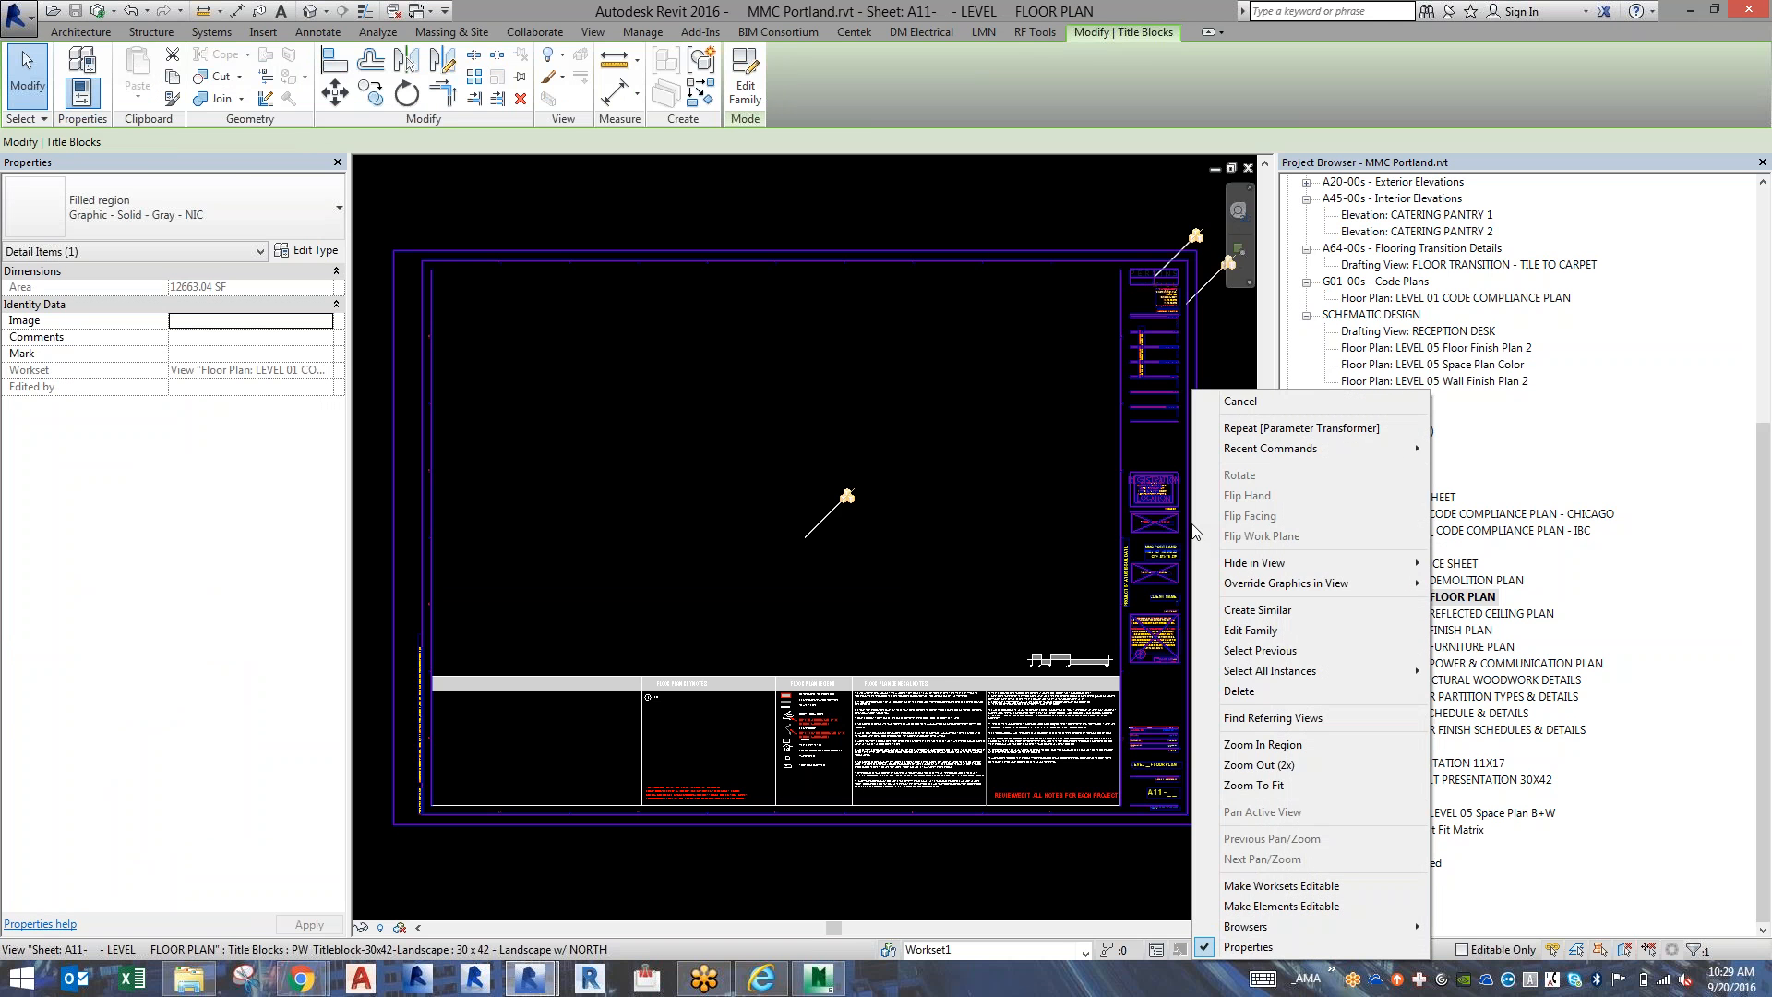
key(Escape)
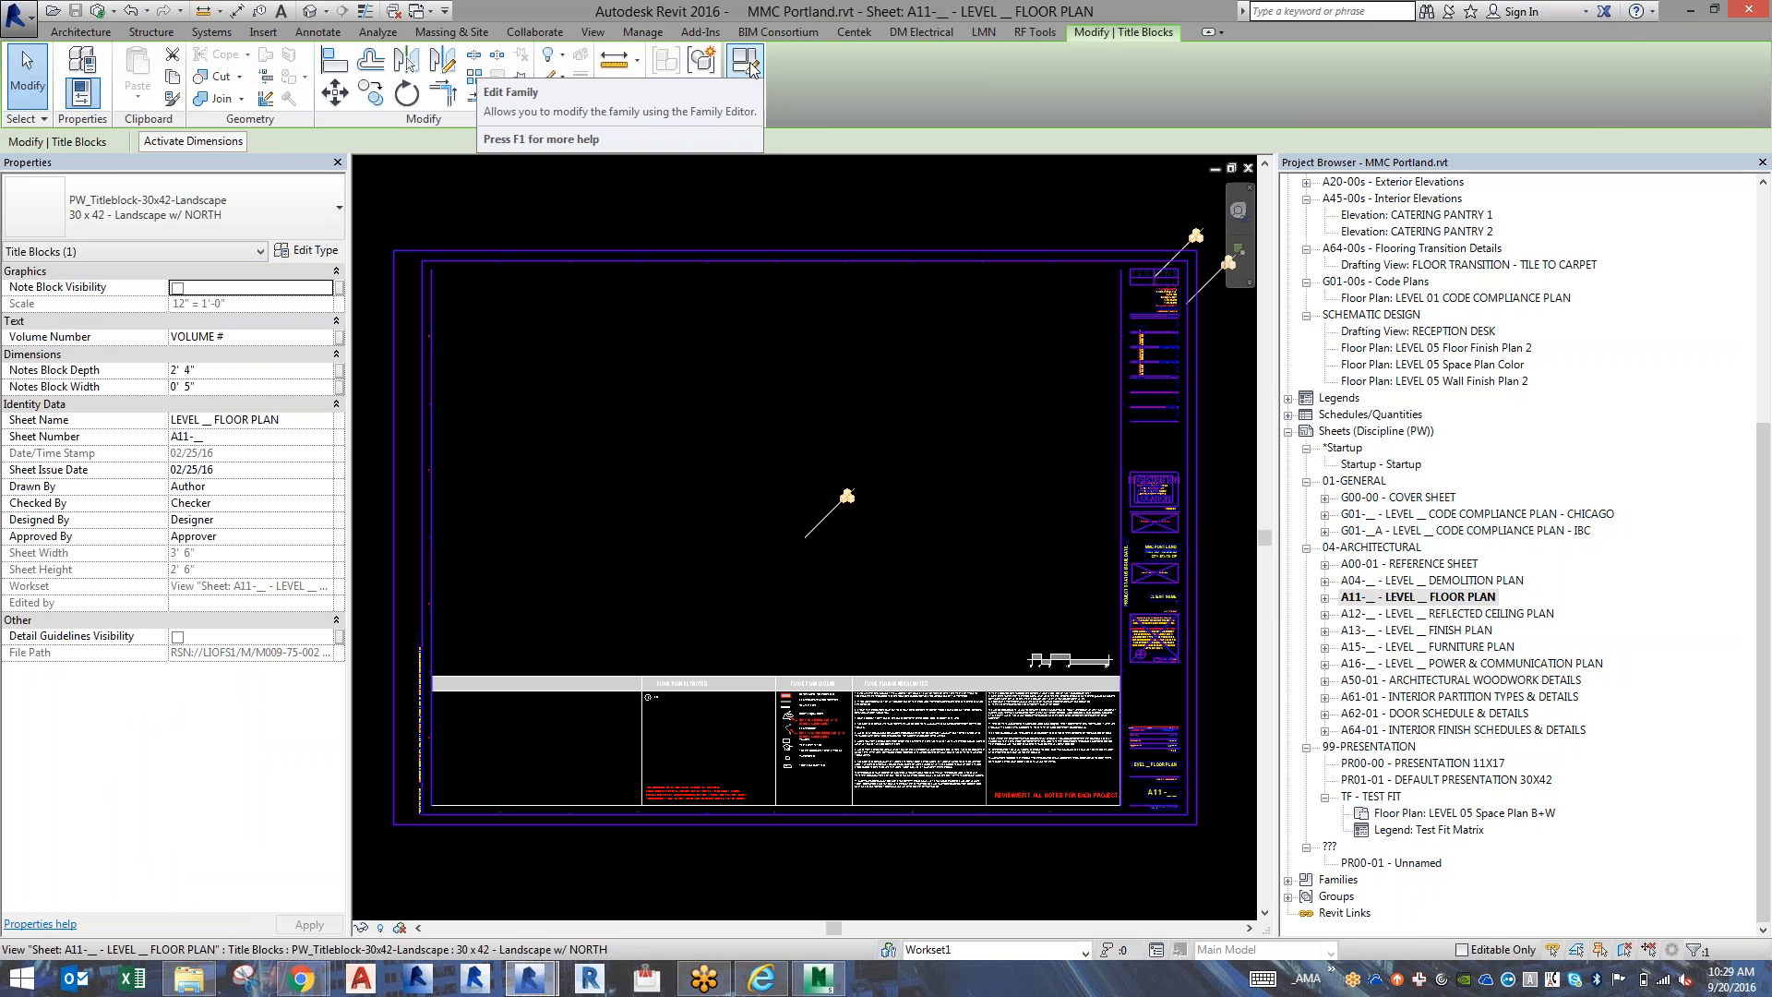
key(super+c)
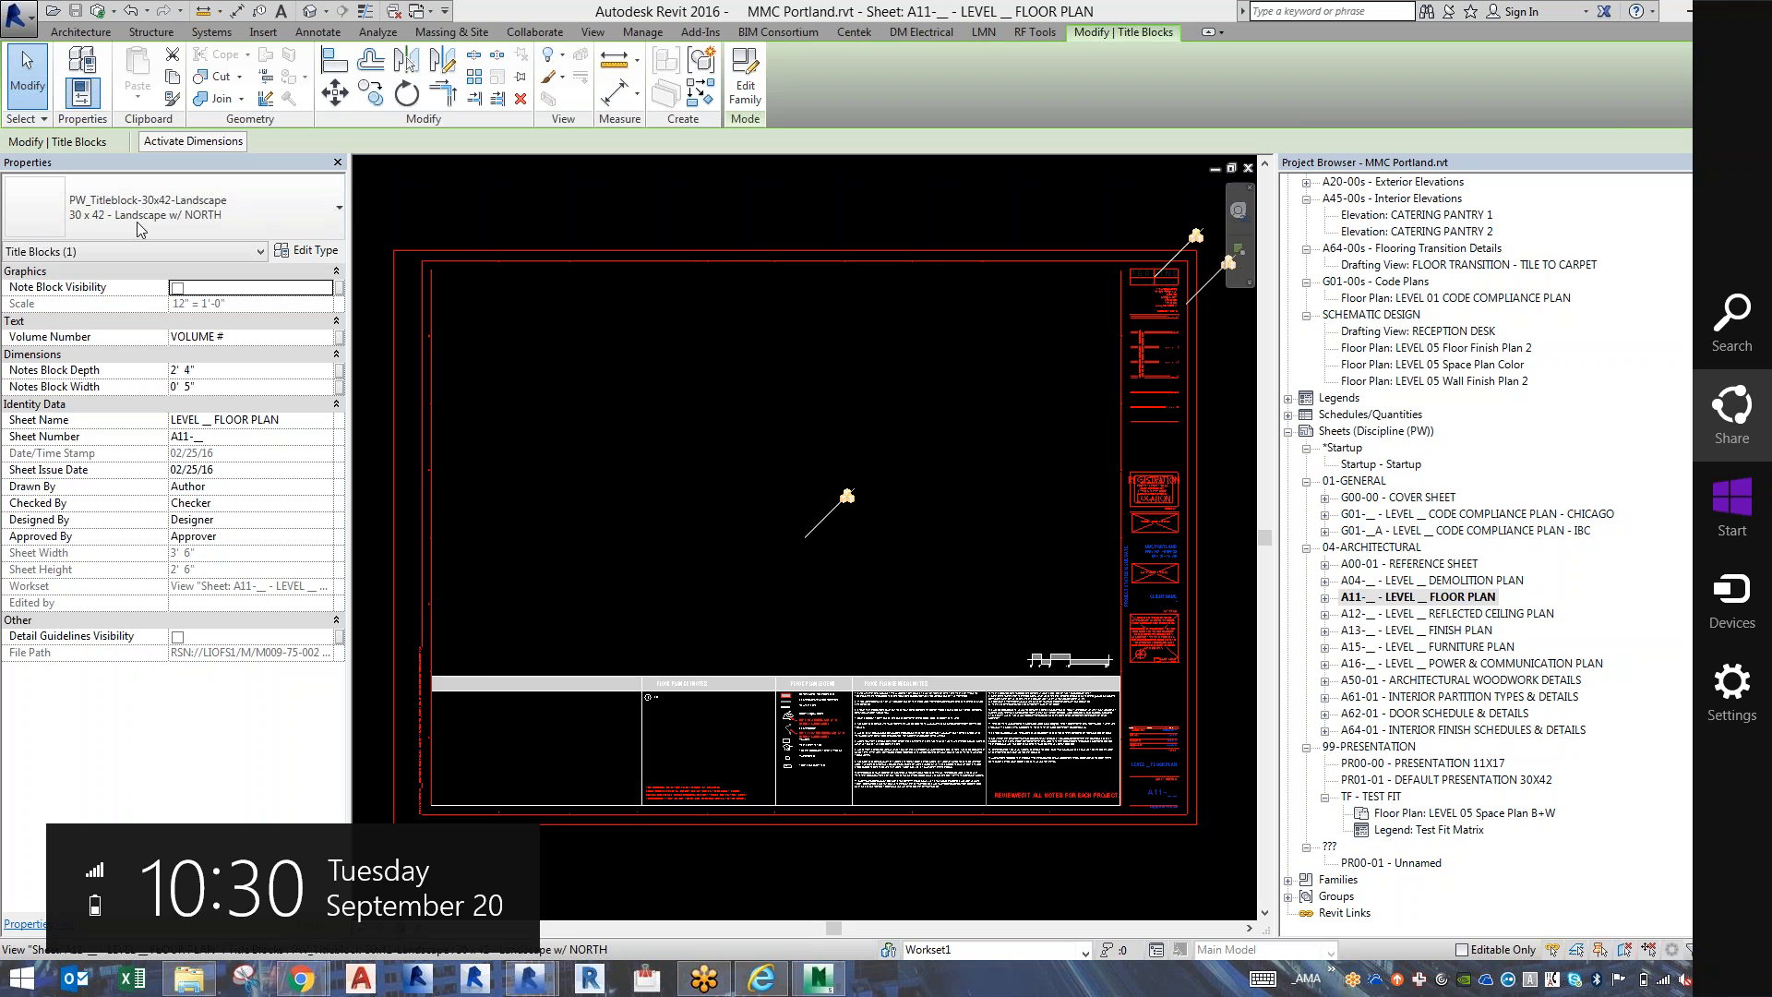
click(791, 88)
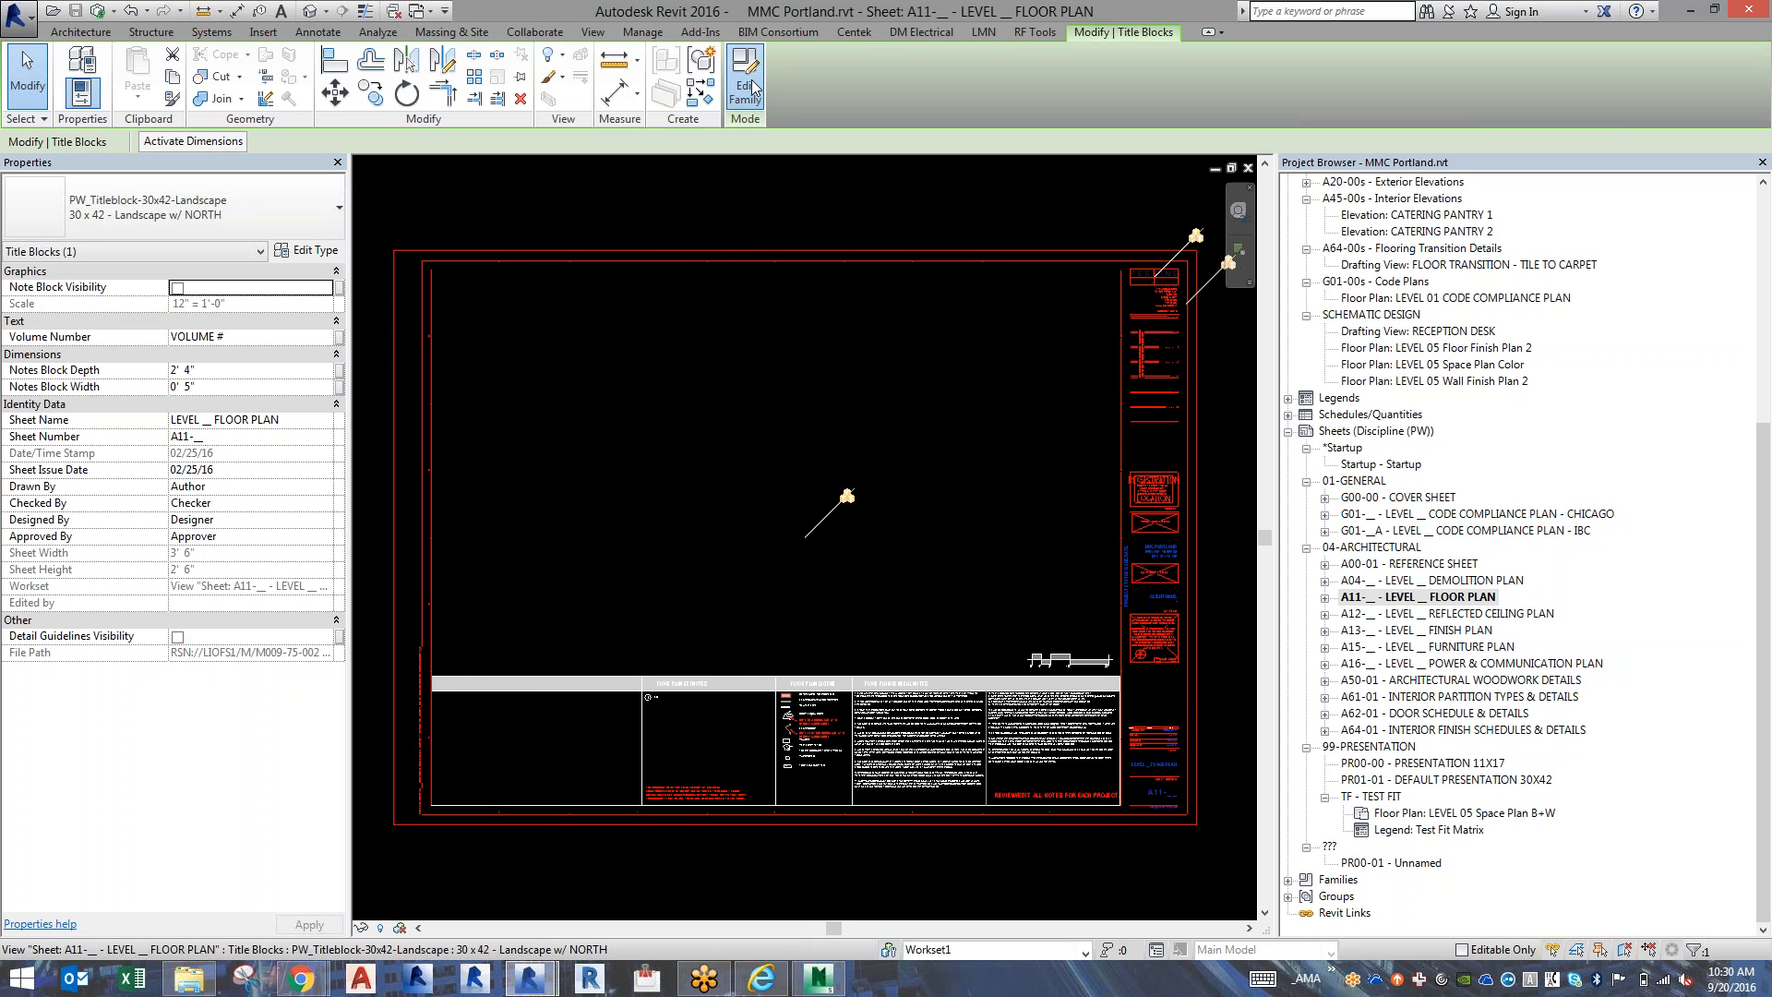
click(755, 88)
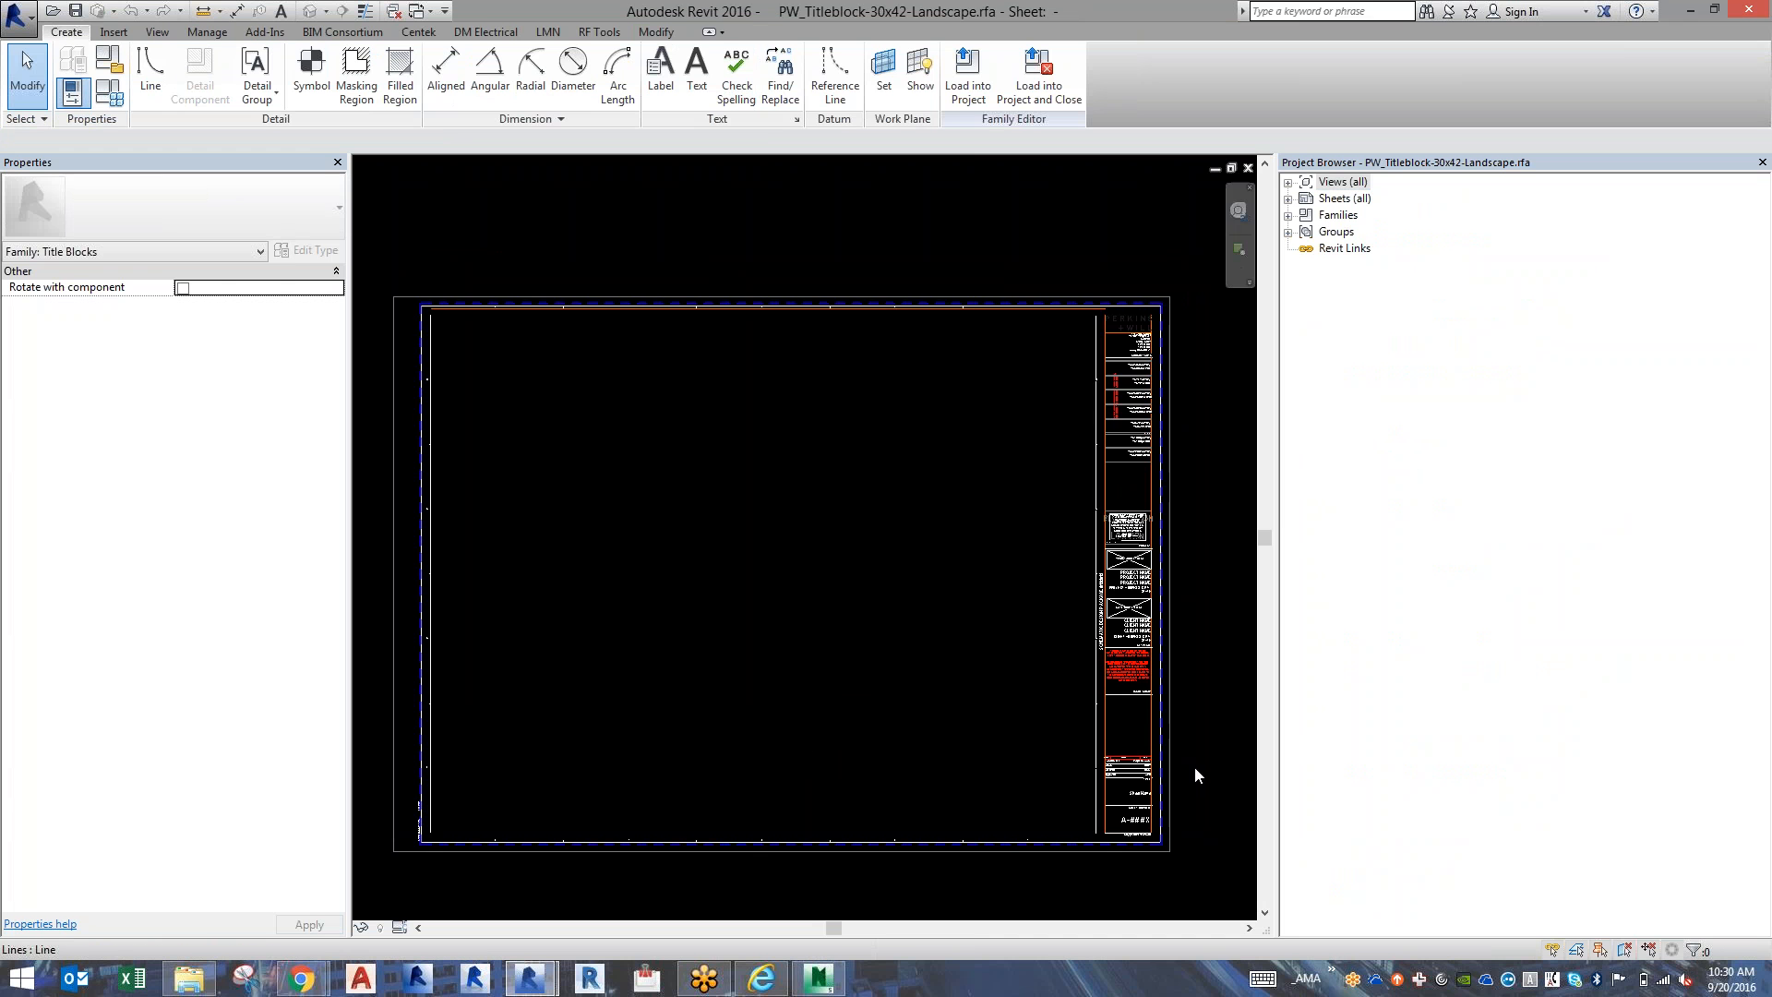
scroll(1165, 844, up, 4)
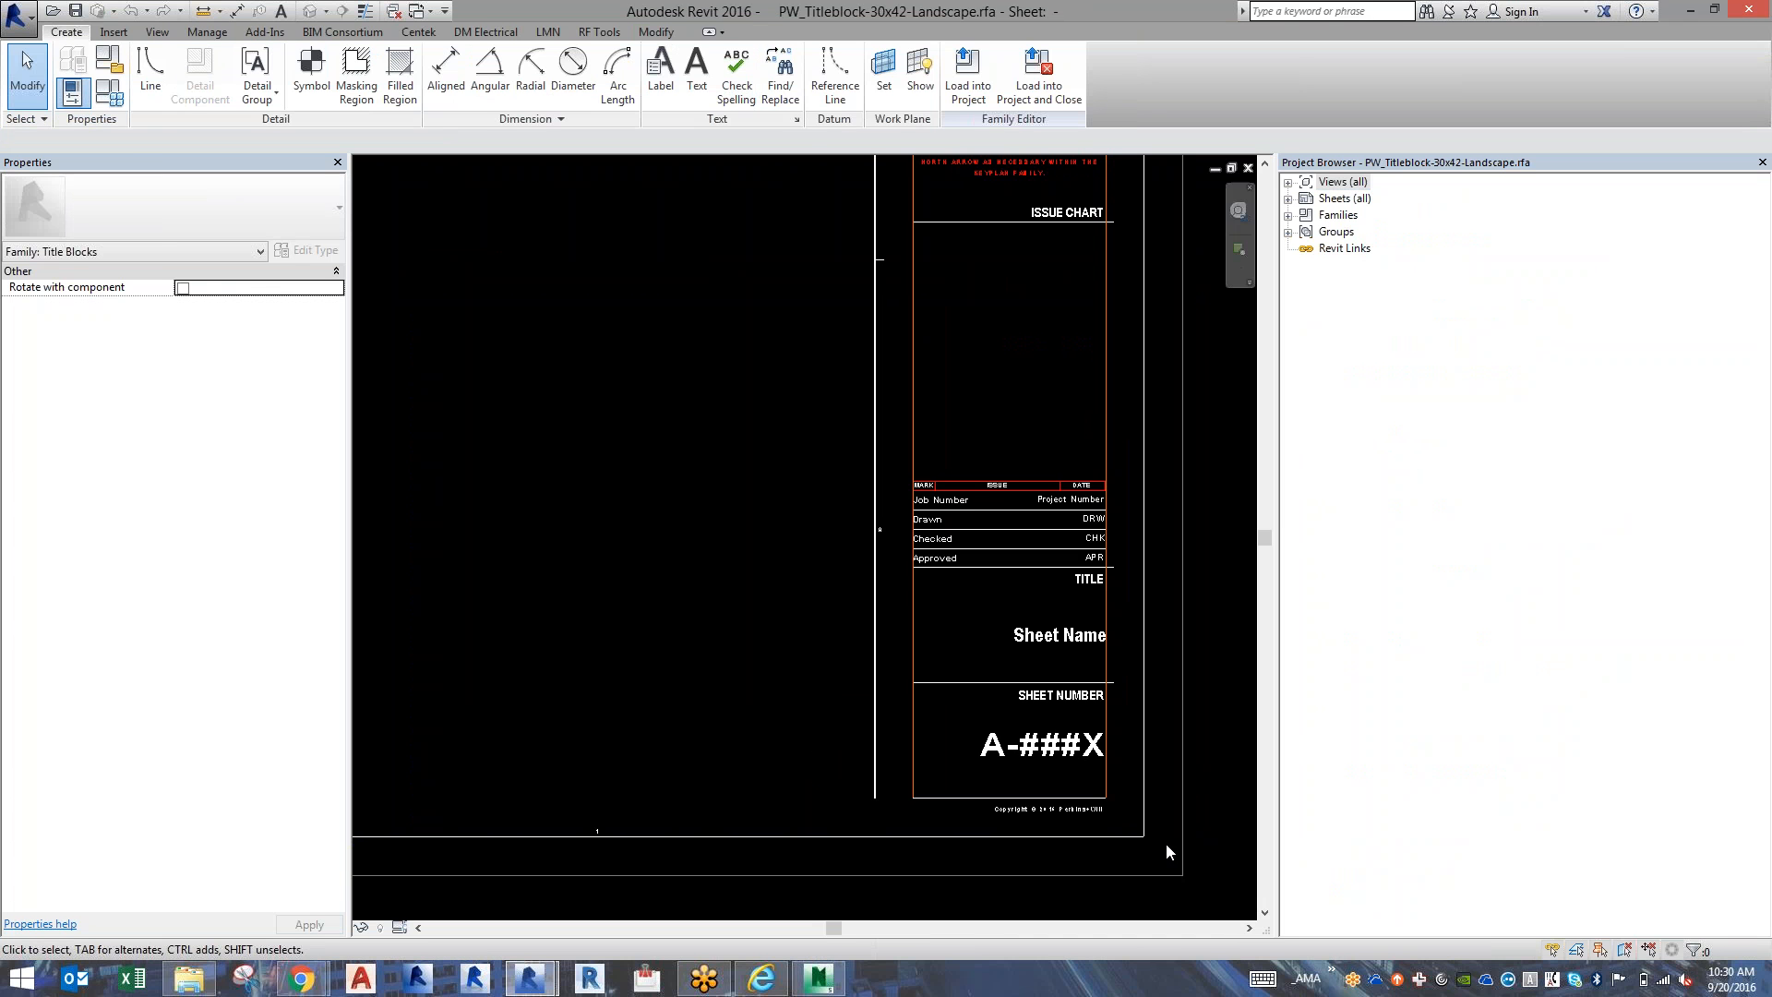
scroll(1165, 843, up, 2)
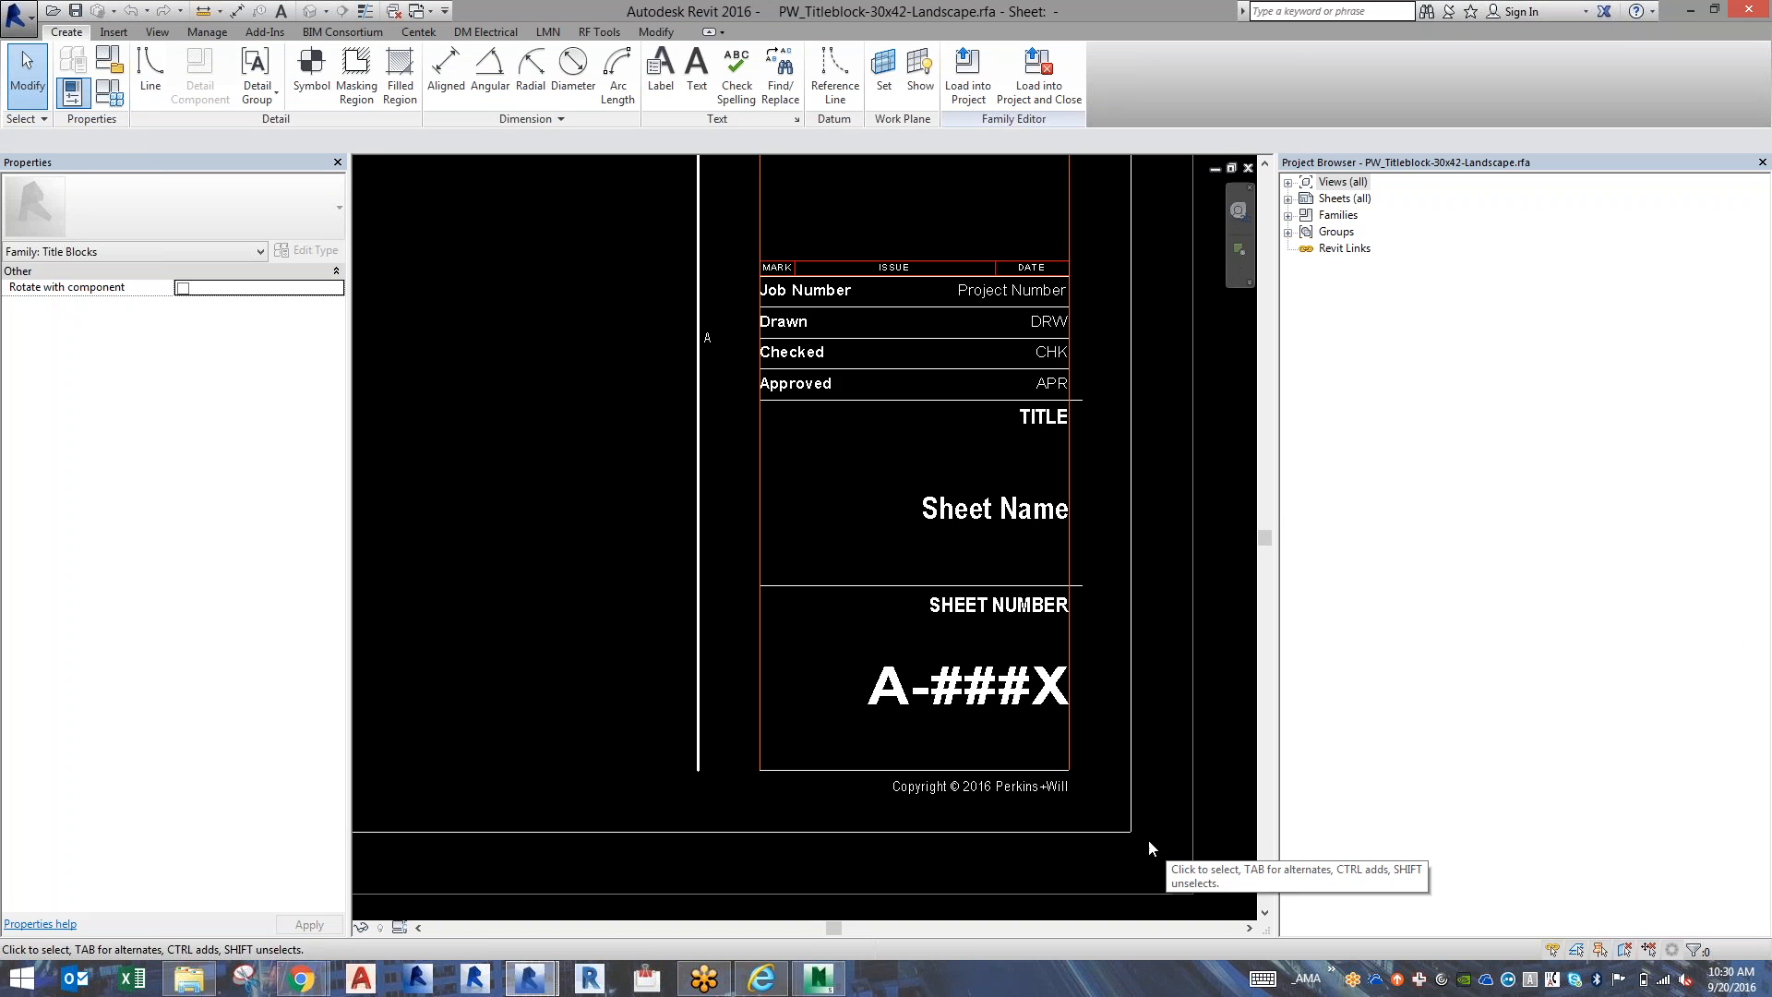
Inspect which parameter drives the title block's A-###X sheet number label, leaving the label unchanged.
click(1056, 697)
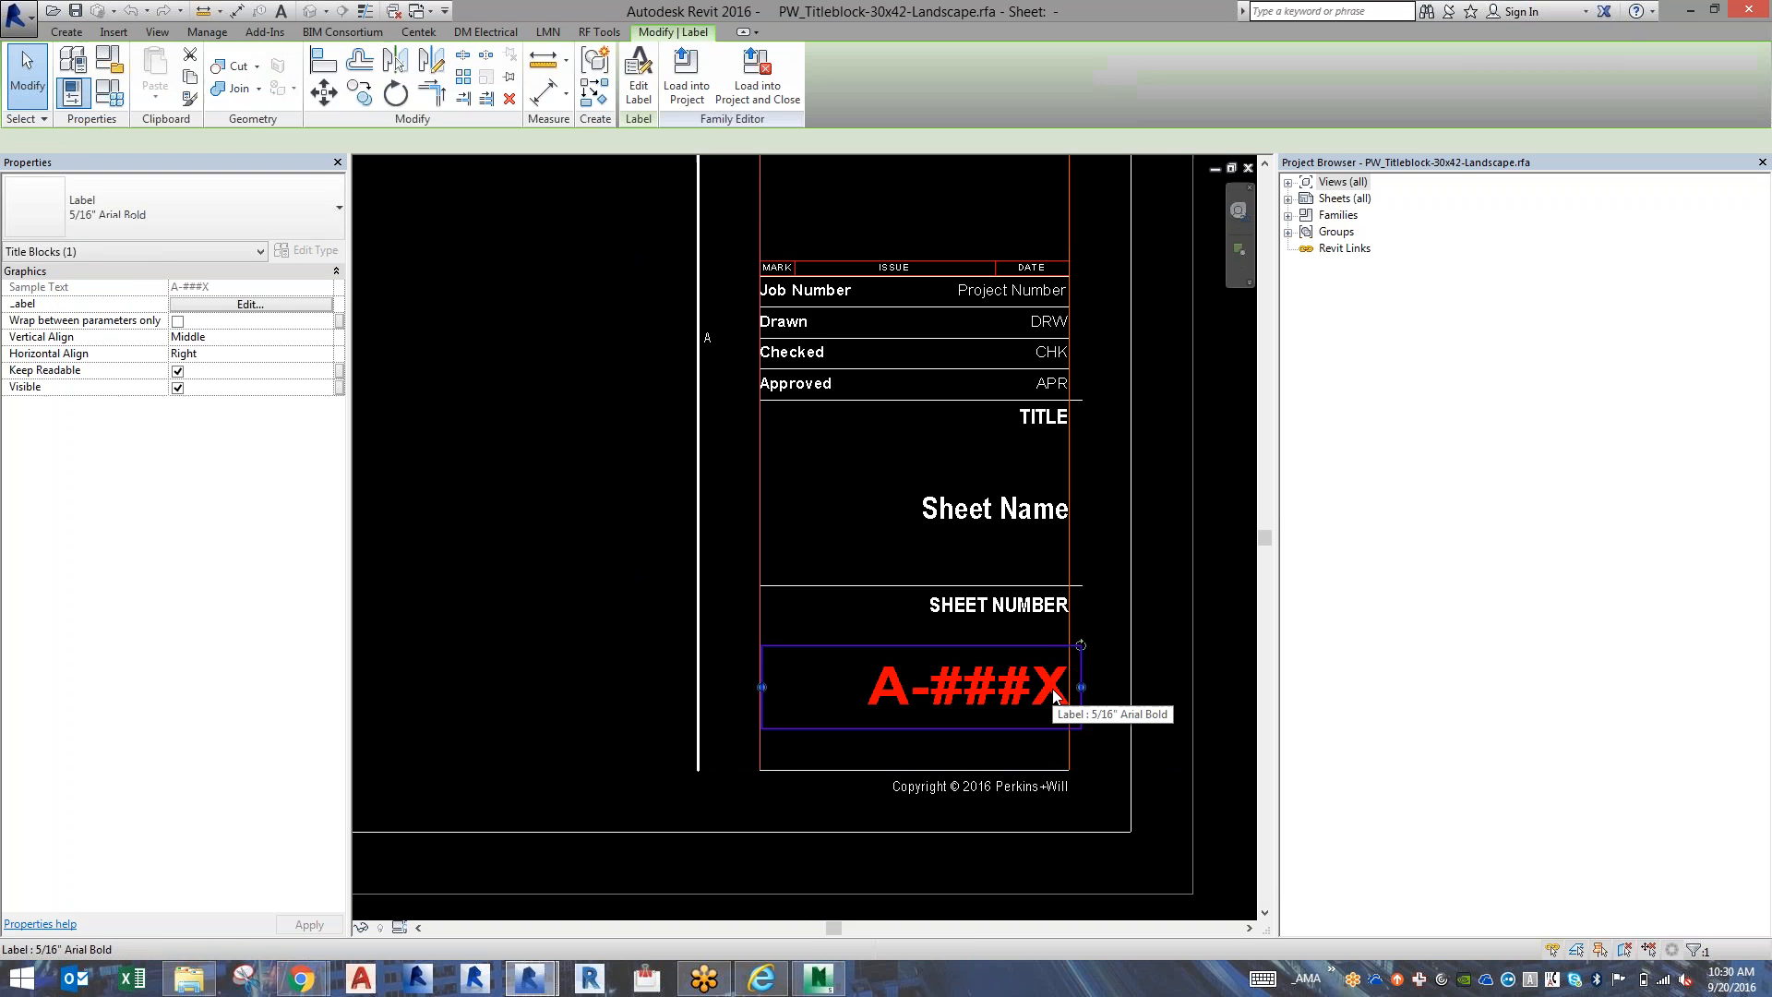
click(284, 301)
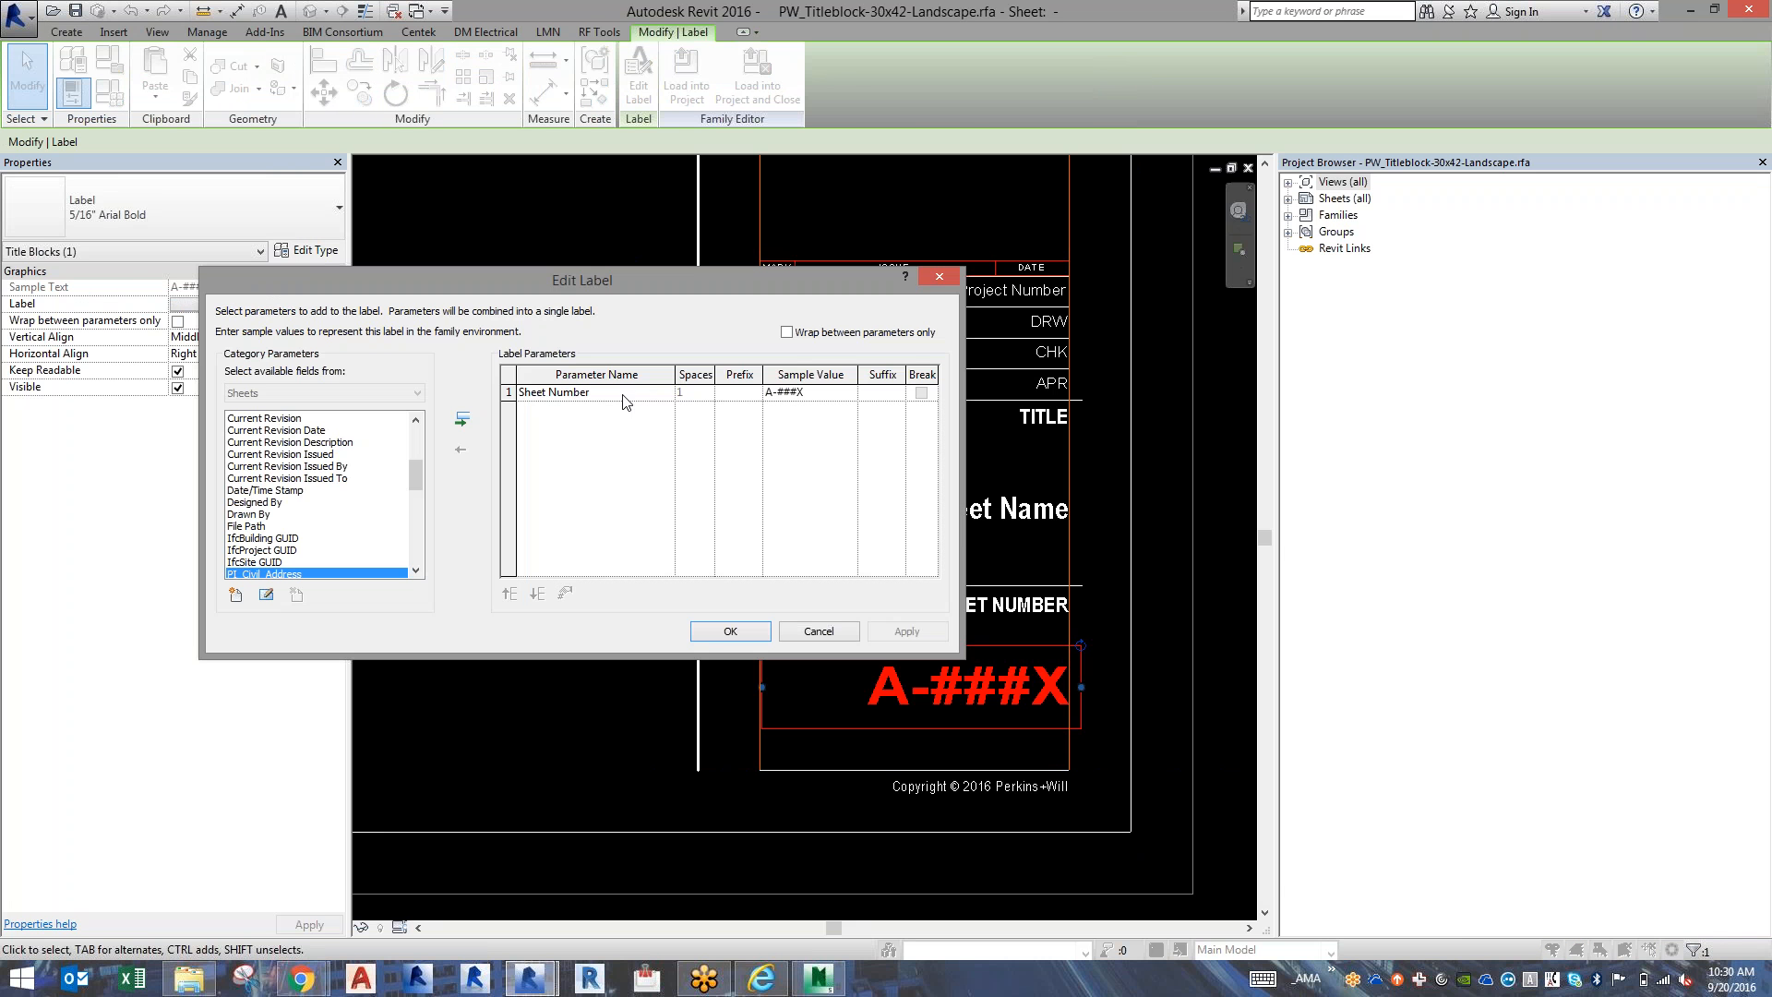
key(Escape)
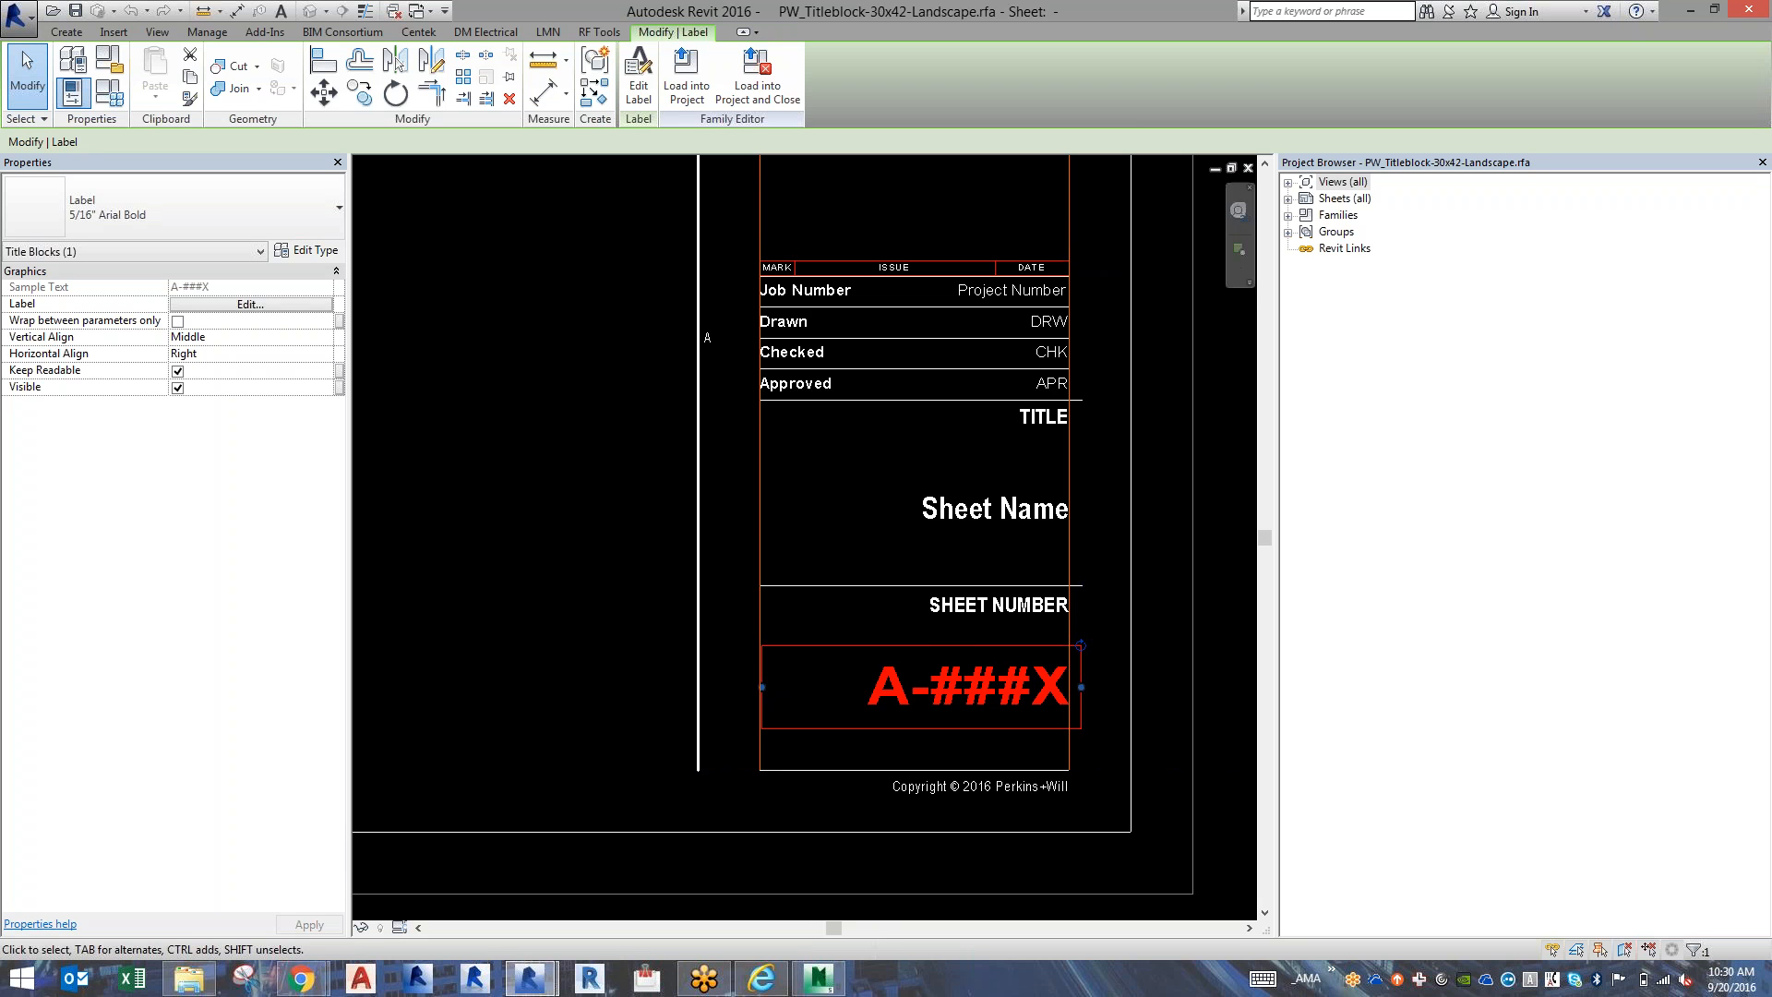
drag(1277, 293, 1275, 294)
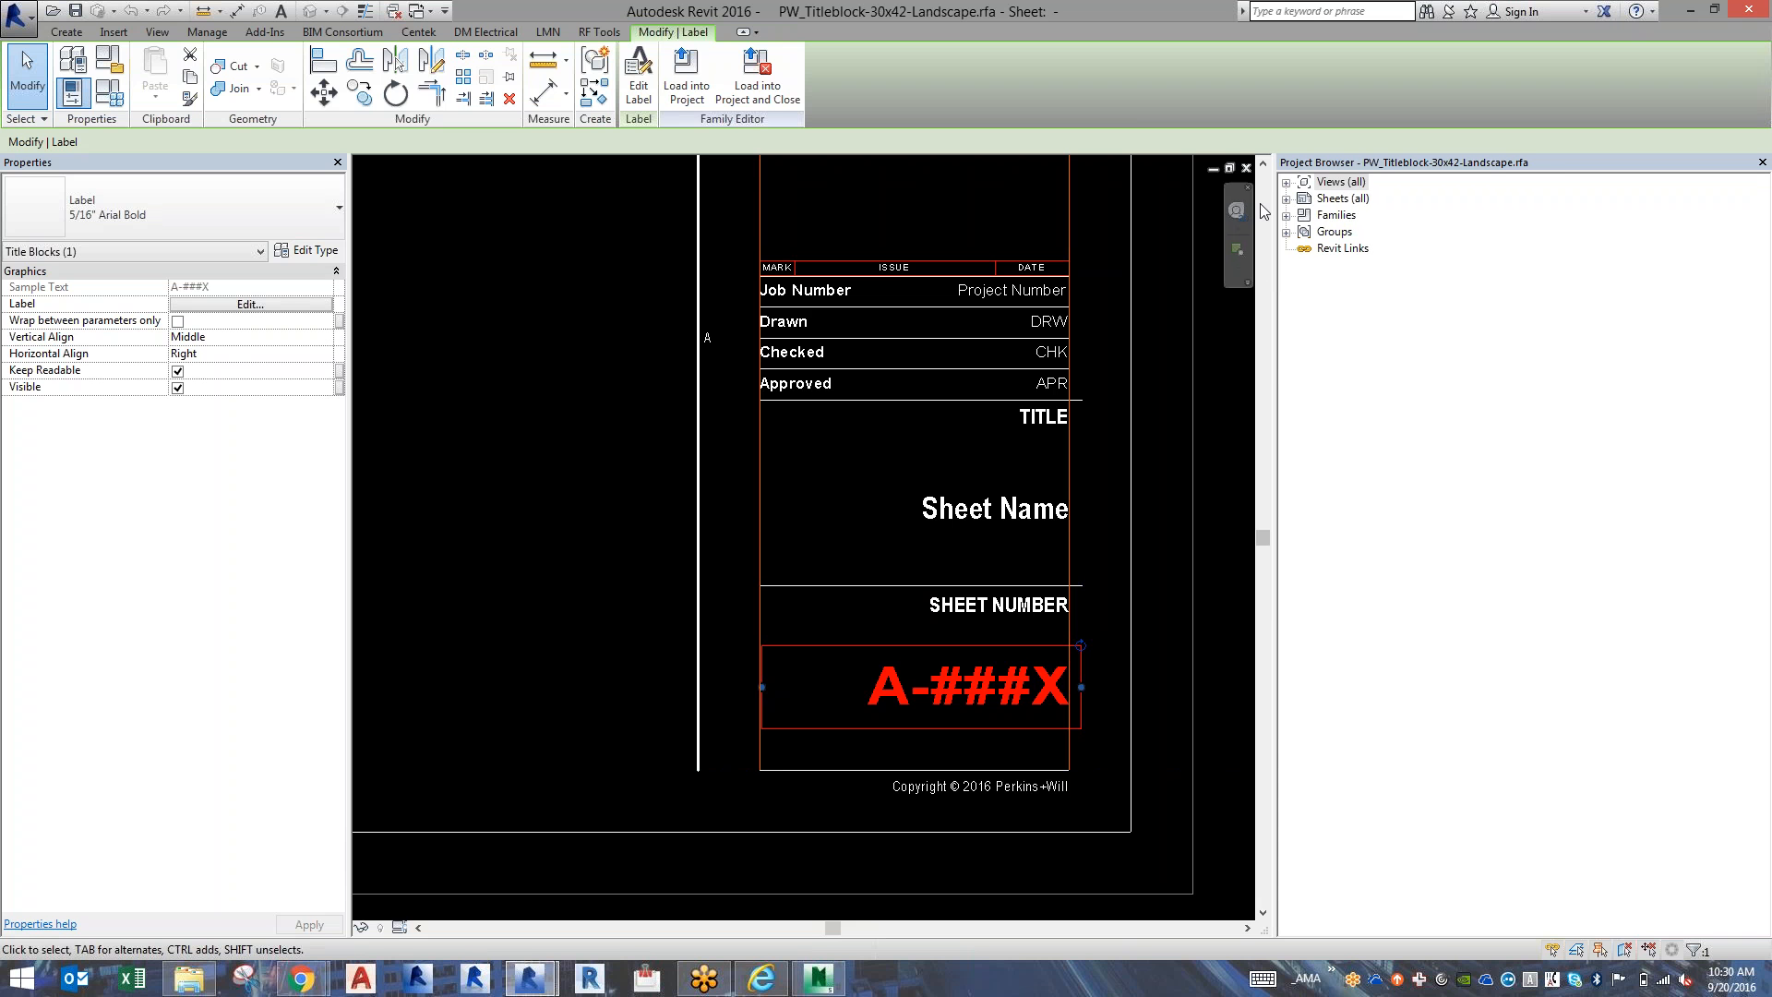
key(Escape)
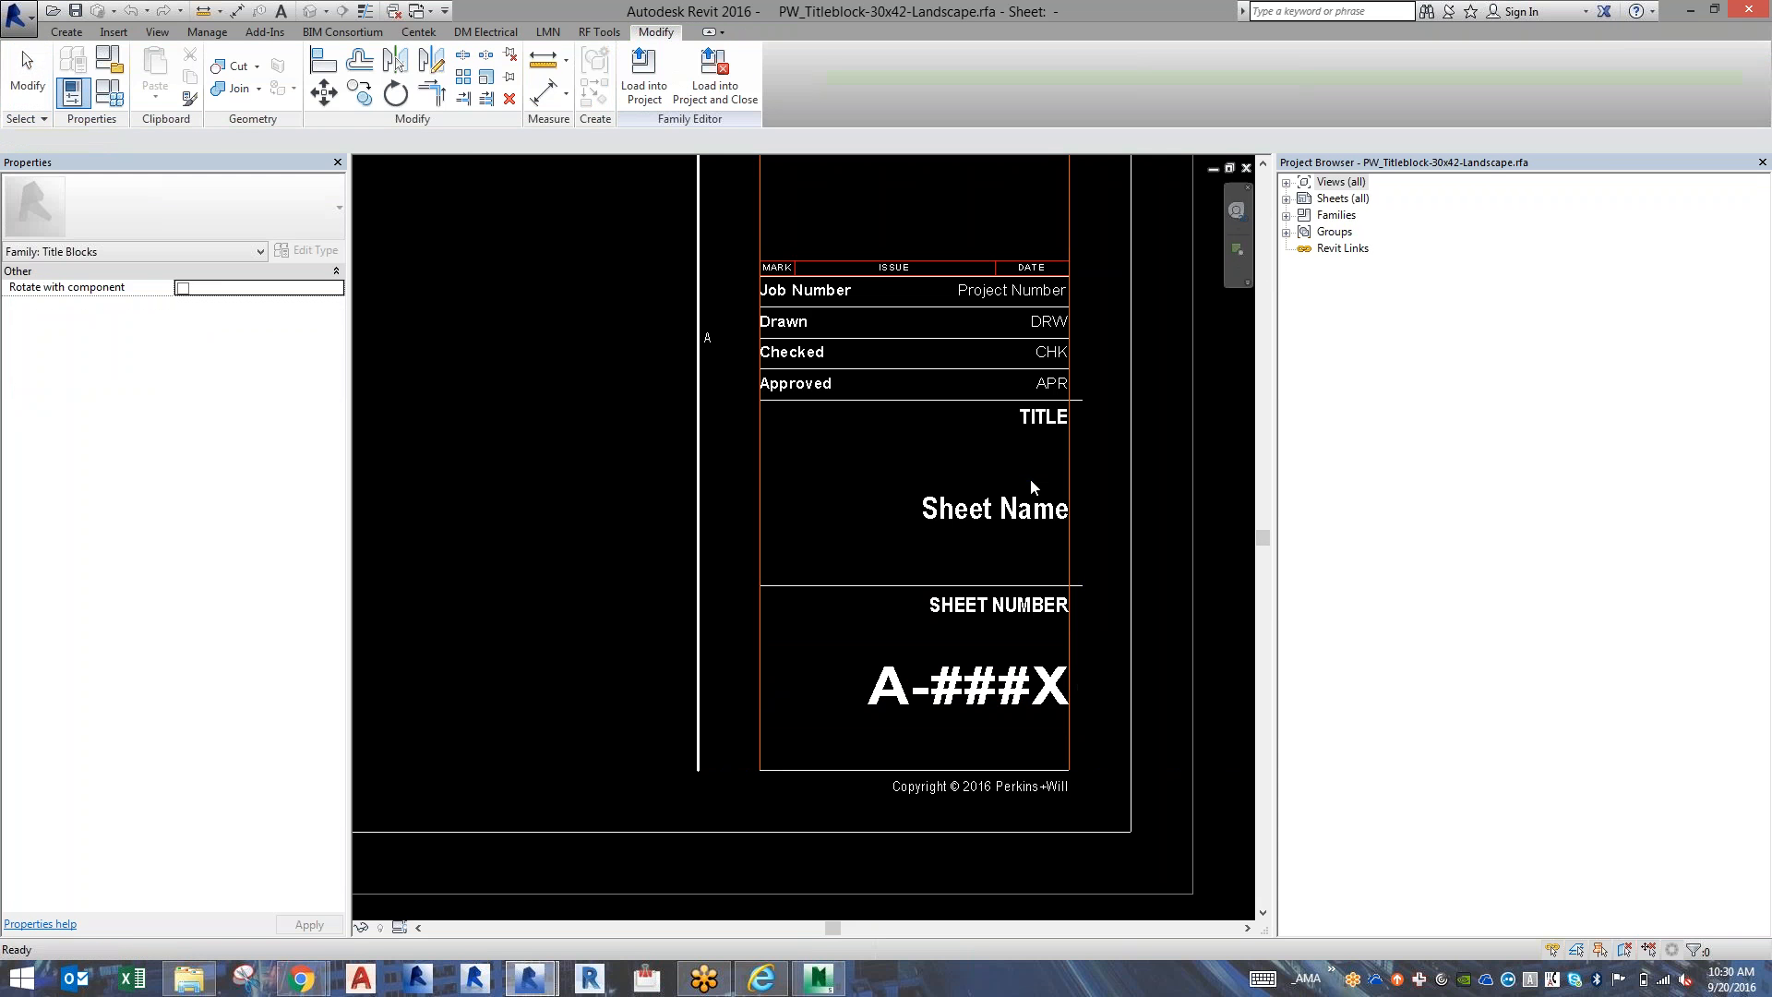
Examine the title block's consultants section, including the TB_MEP Info_Name Address Only detail group.
scroll(1029, 479, up, 5)
scroll(1030, 479, down, 10)
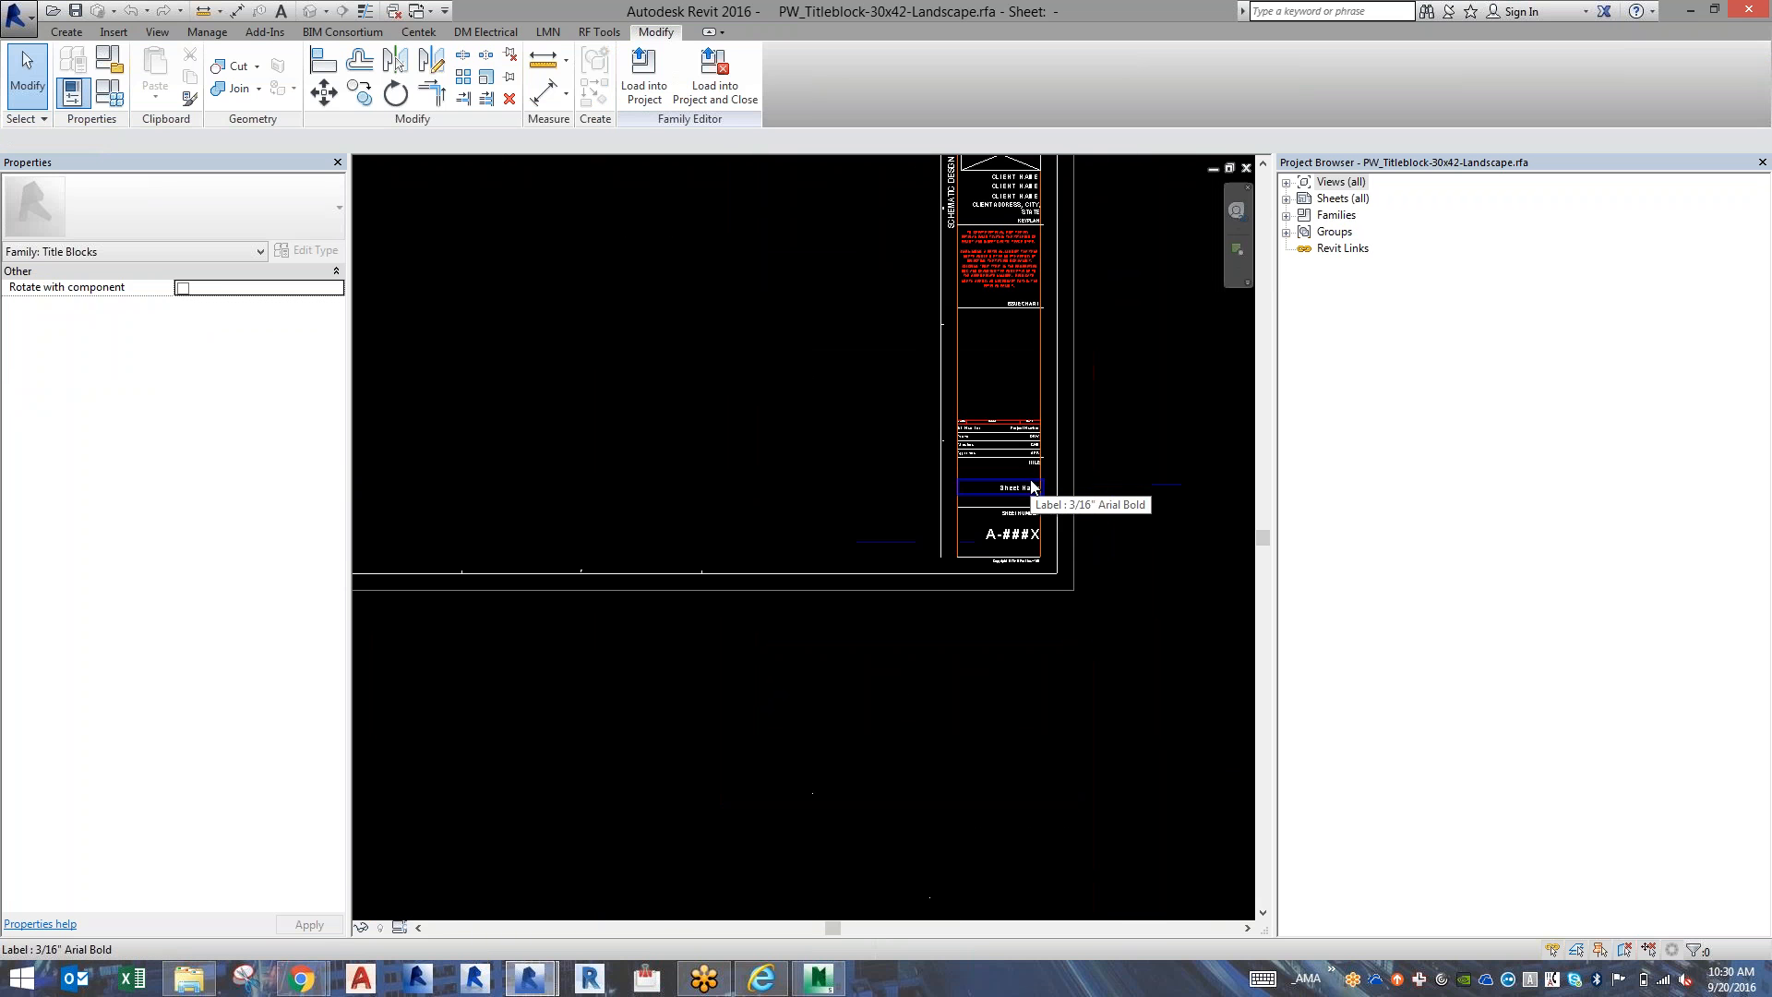
click(1262, 182)
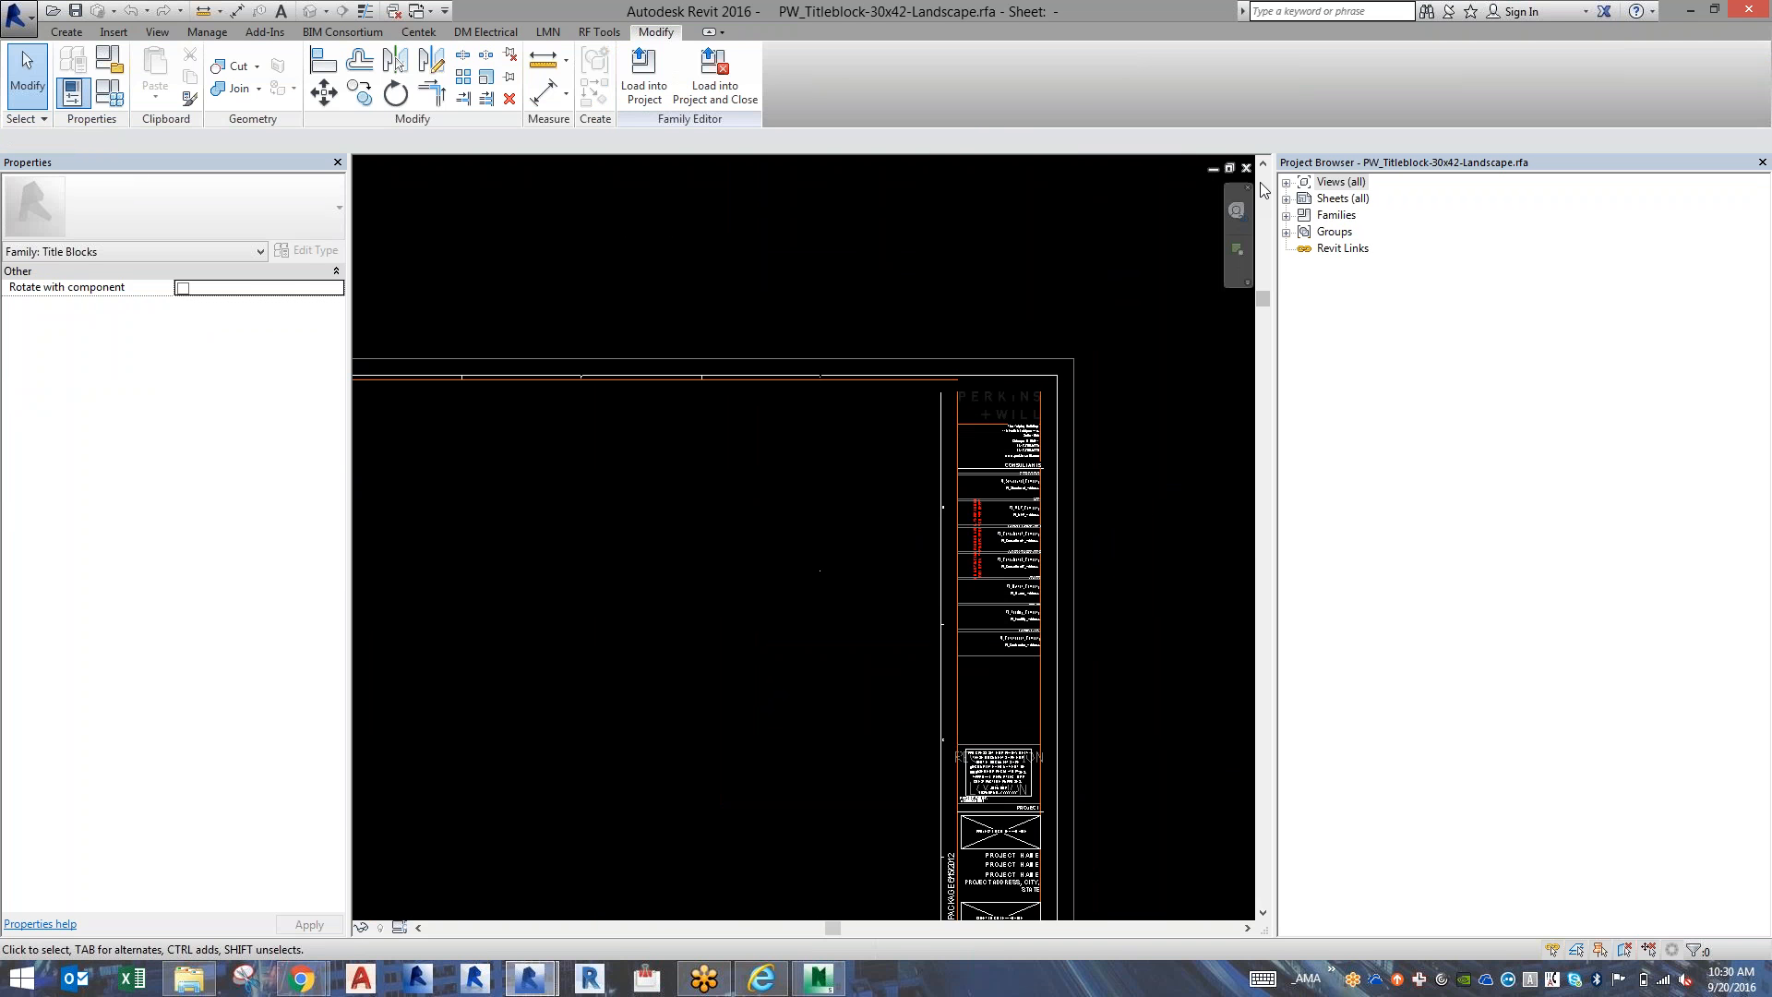
scroll(1052, 475, up, 5)
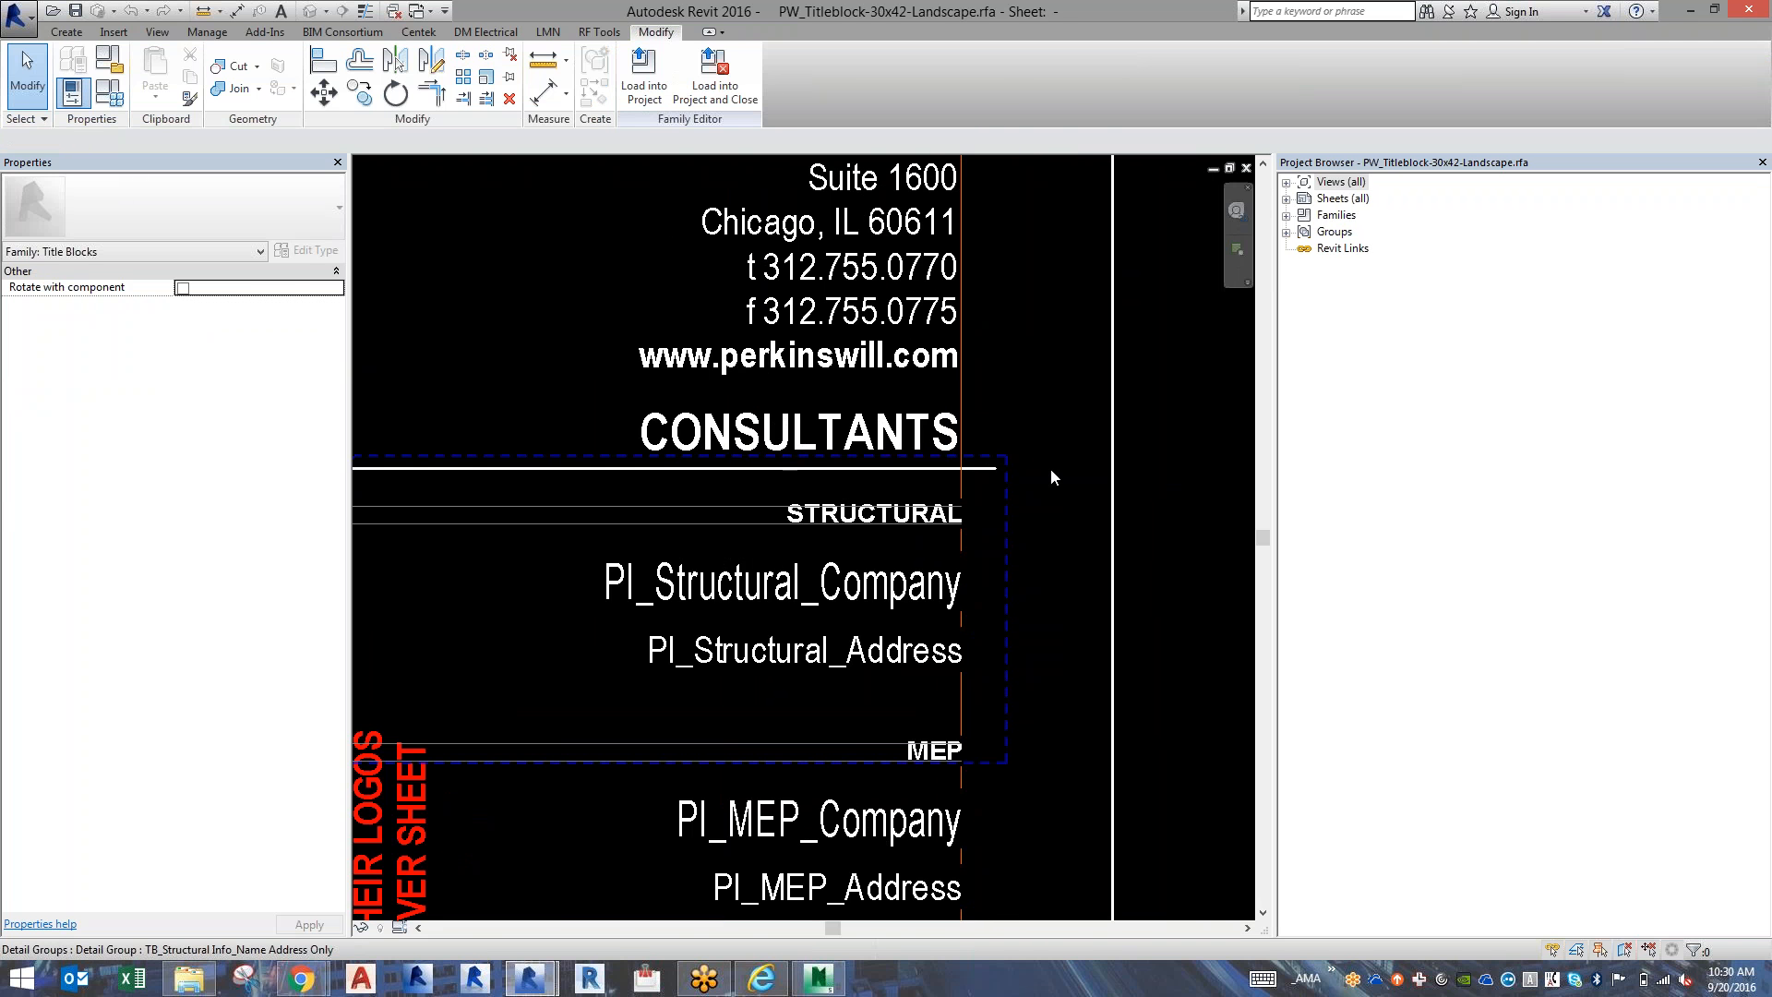
scroll(1052, 476, down, 1)
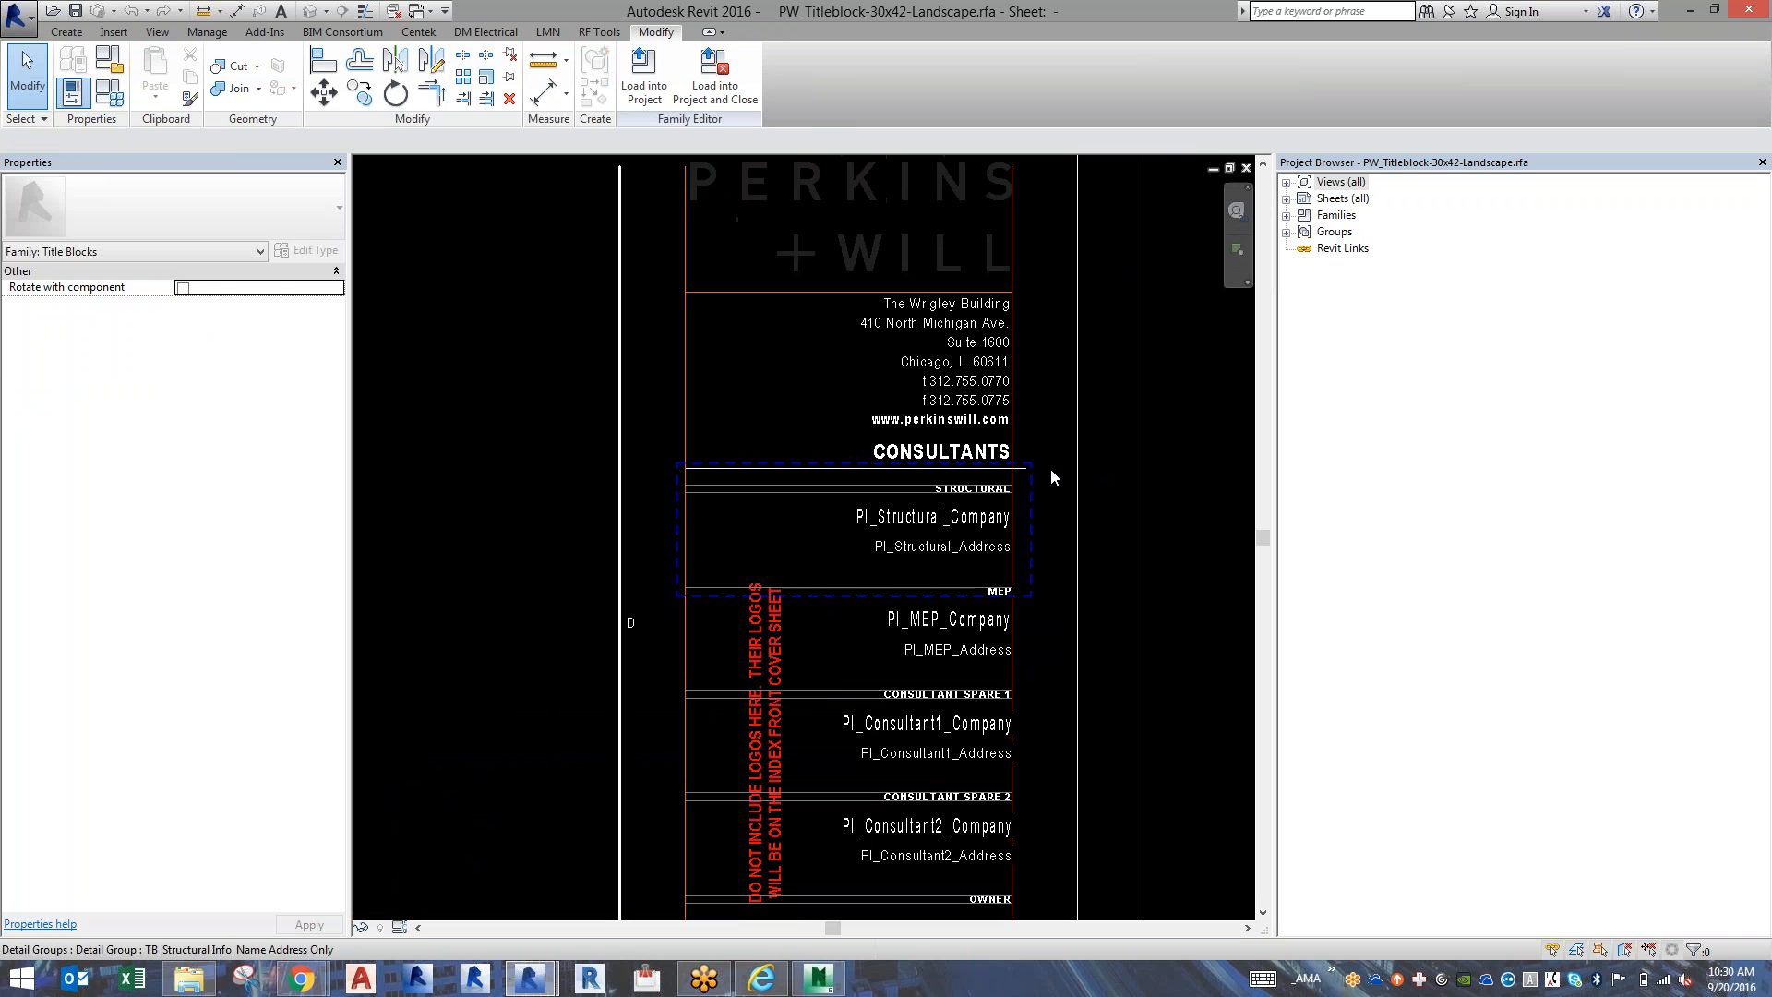
click(957, 639)
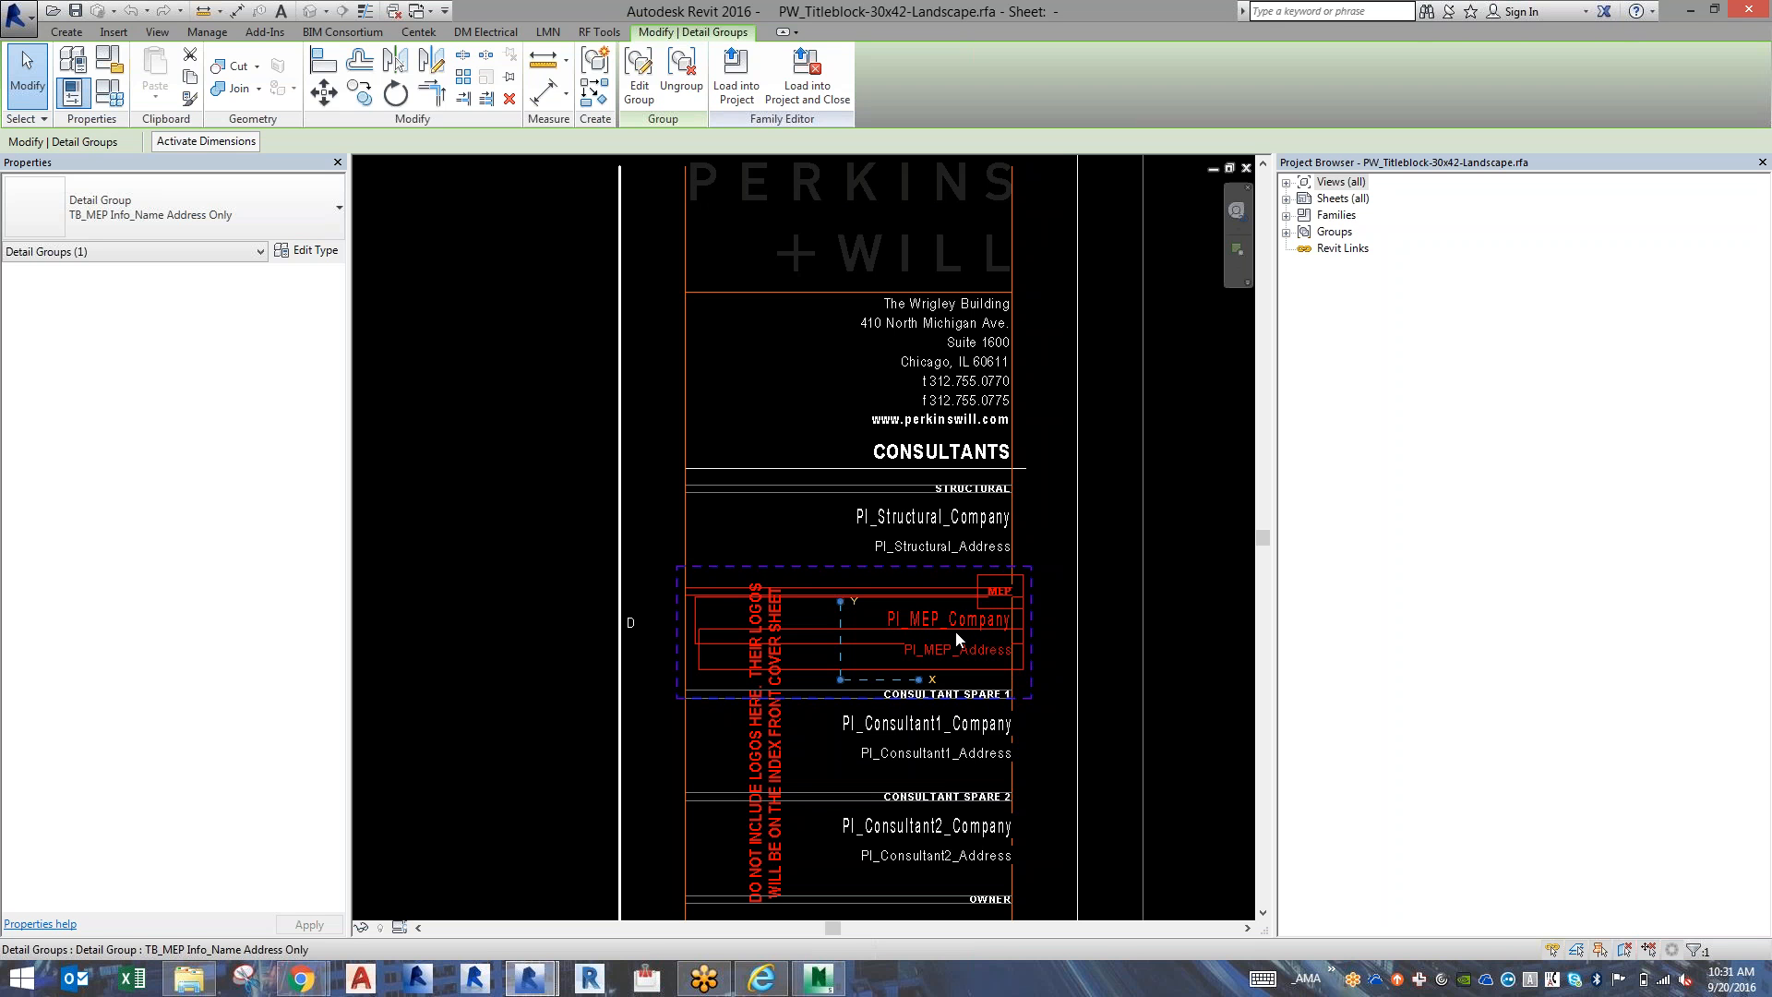
key(Escape)
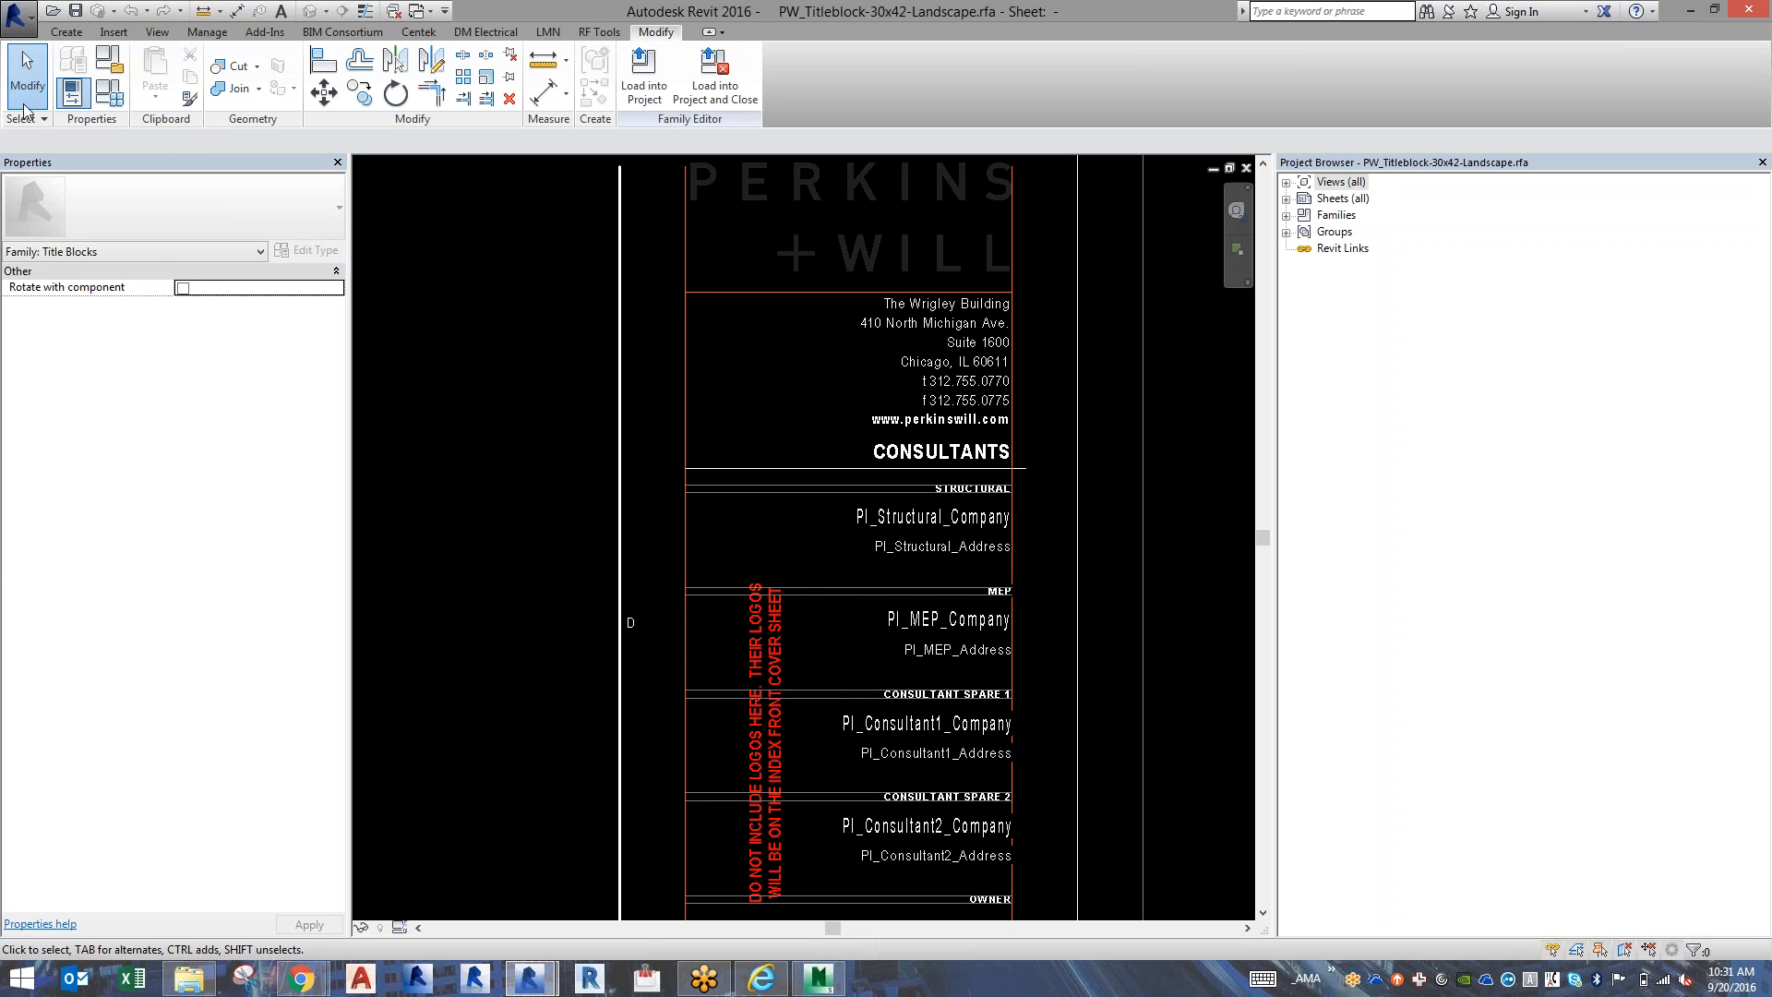
Save the title block as the family file PW_Titleblock-30x42-Landscape.rfa on the Desktop.
click(20, 16)
mouse_move(51, 231)
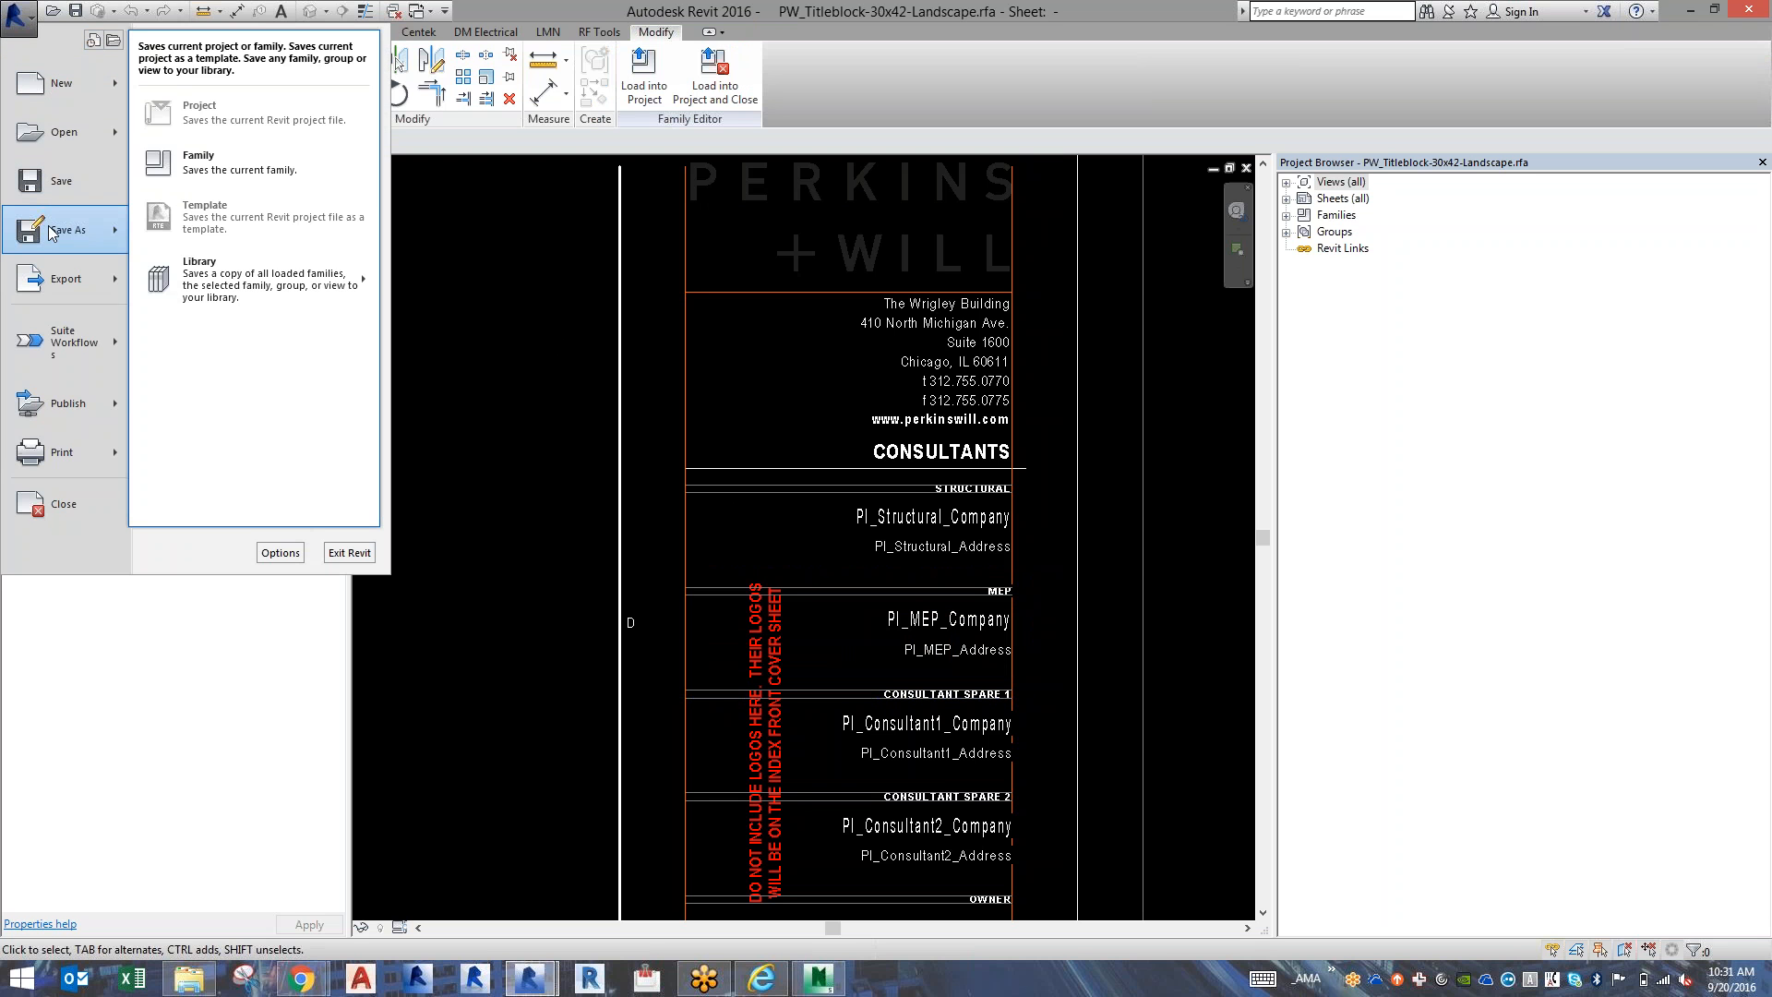
click(256, 148)
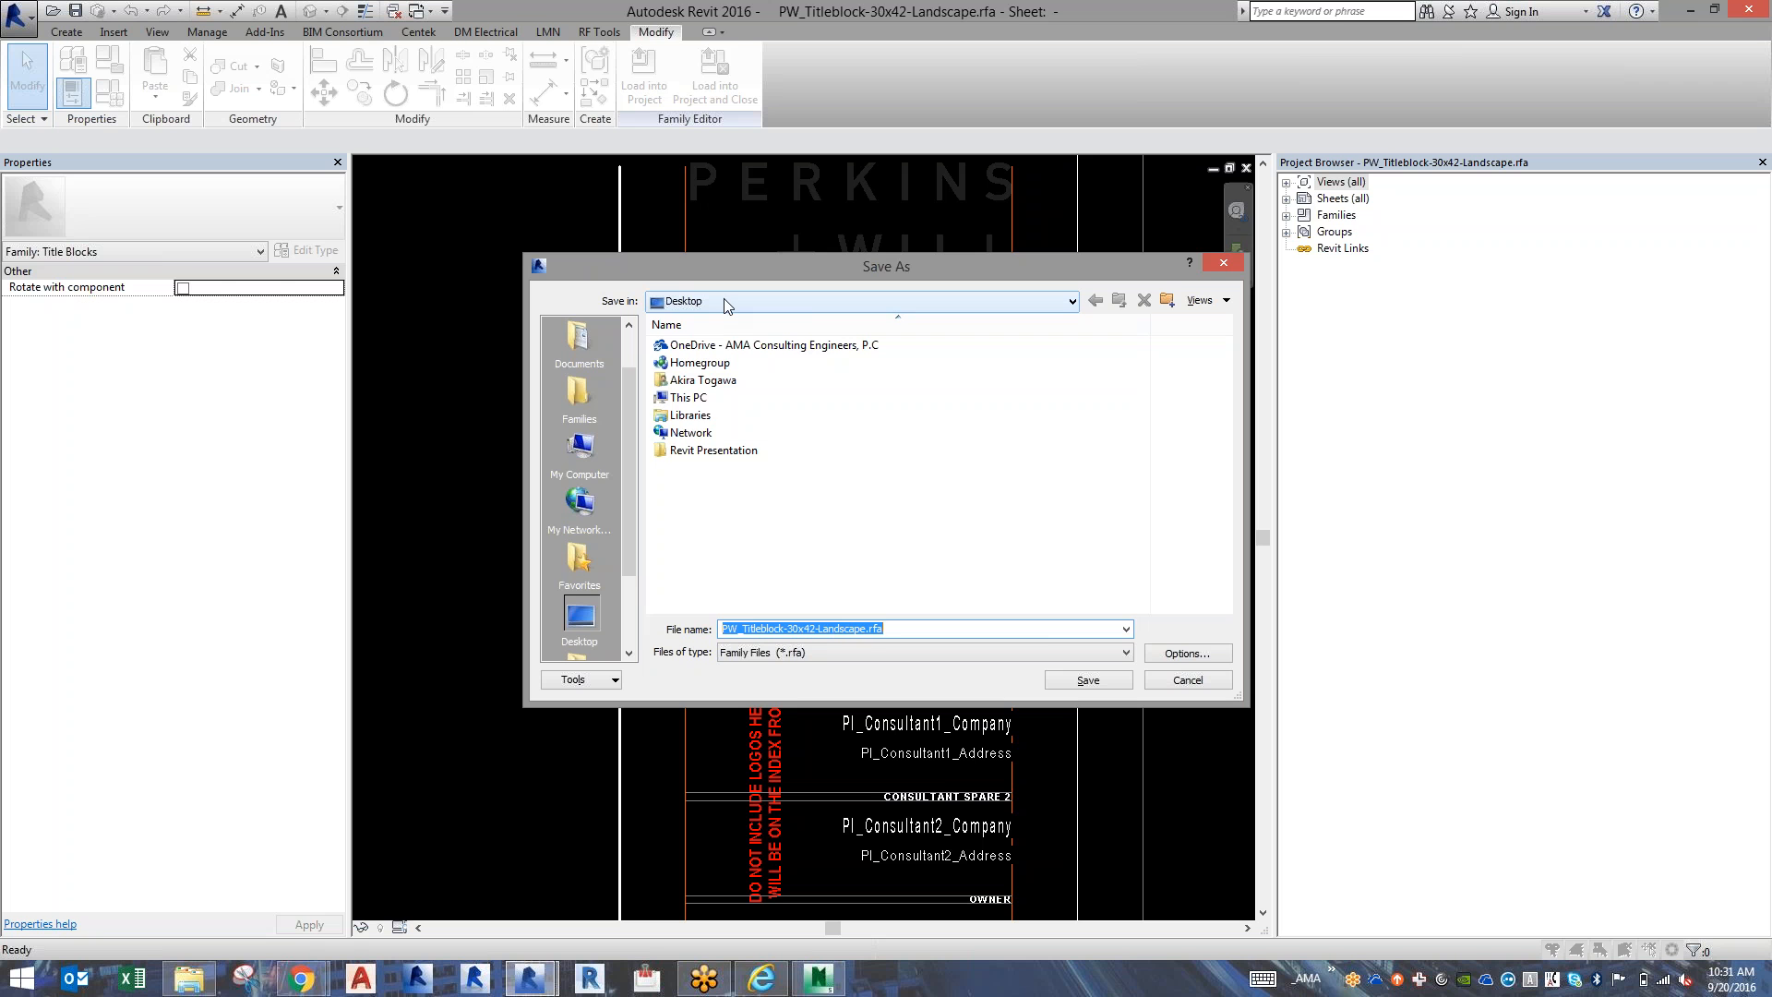
click(1088, 680)
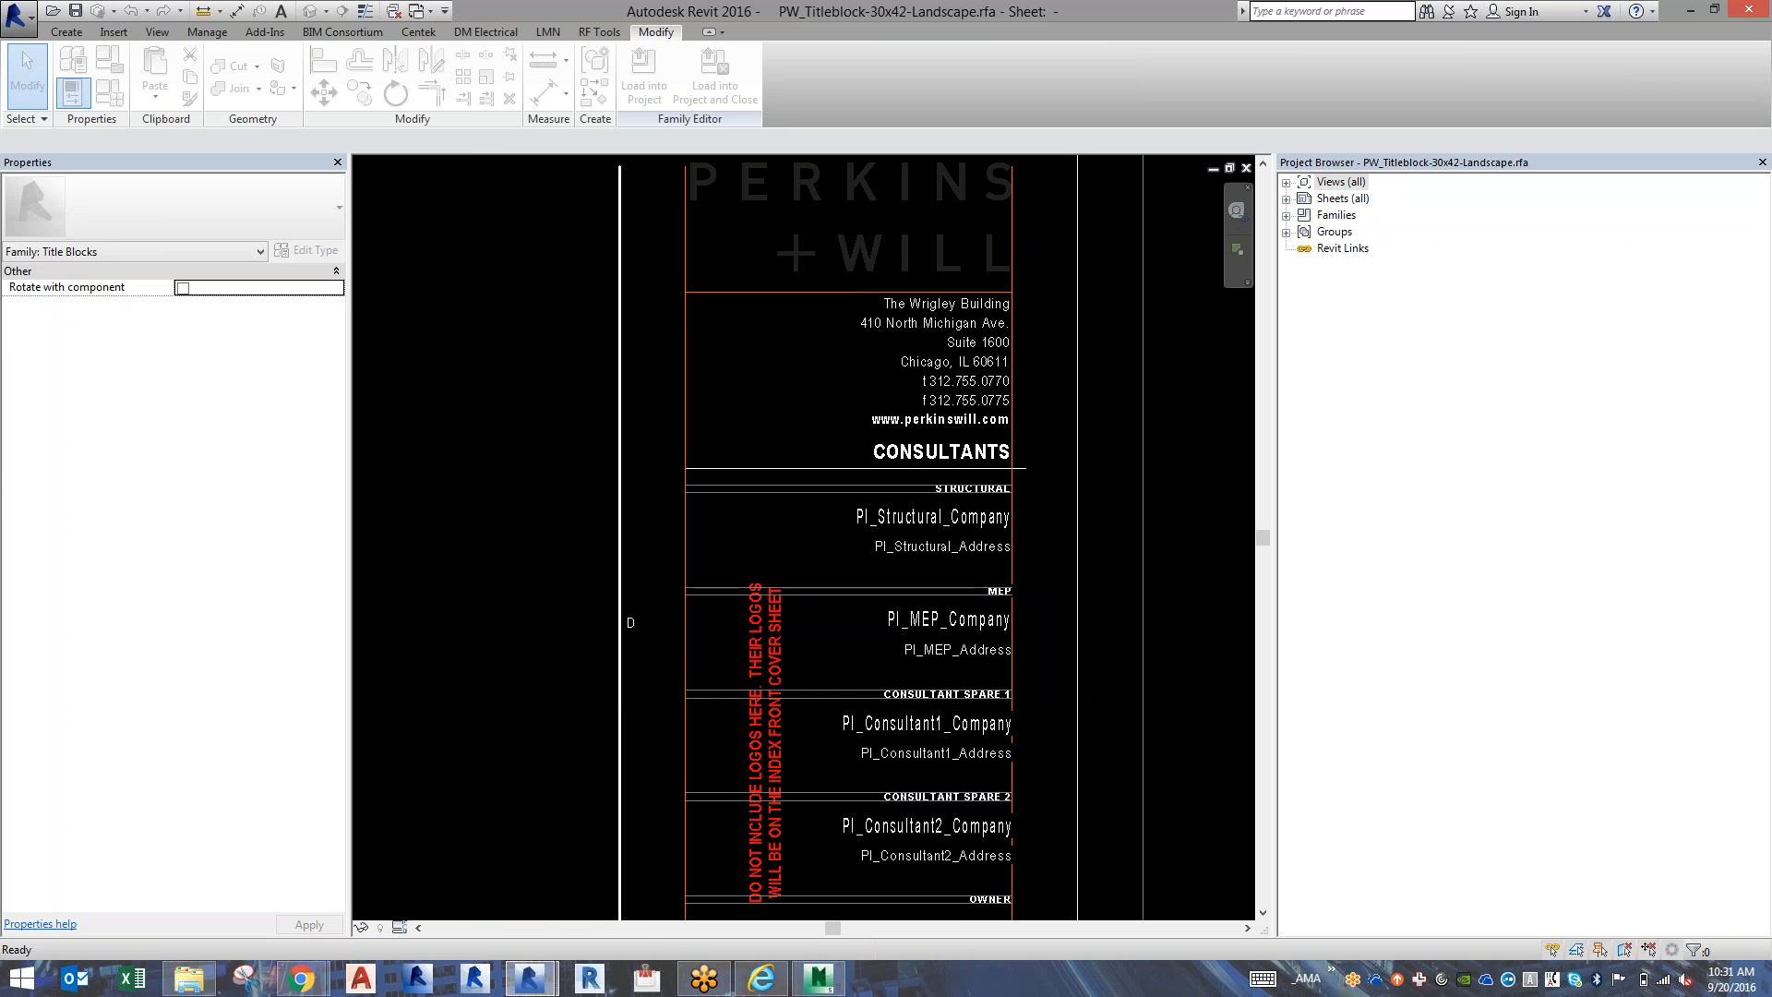
Switch to the M00975002-MEP_v16 model and load the PW_Titleblock-30x42-Landscape.rfa family from the Desktop.
key(alt+Tab)
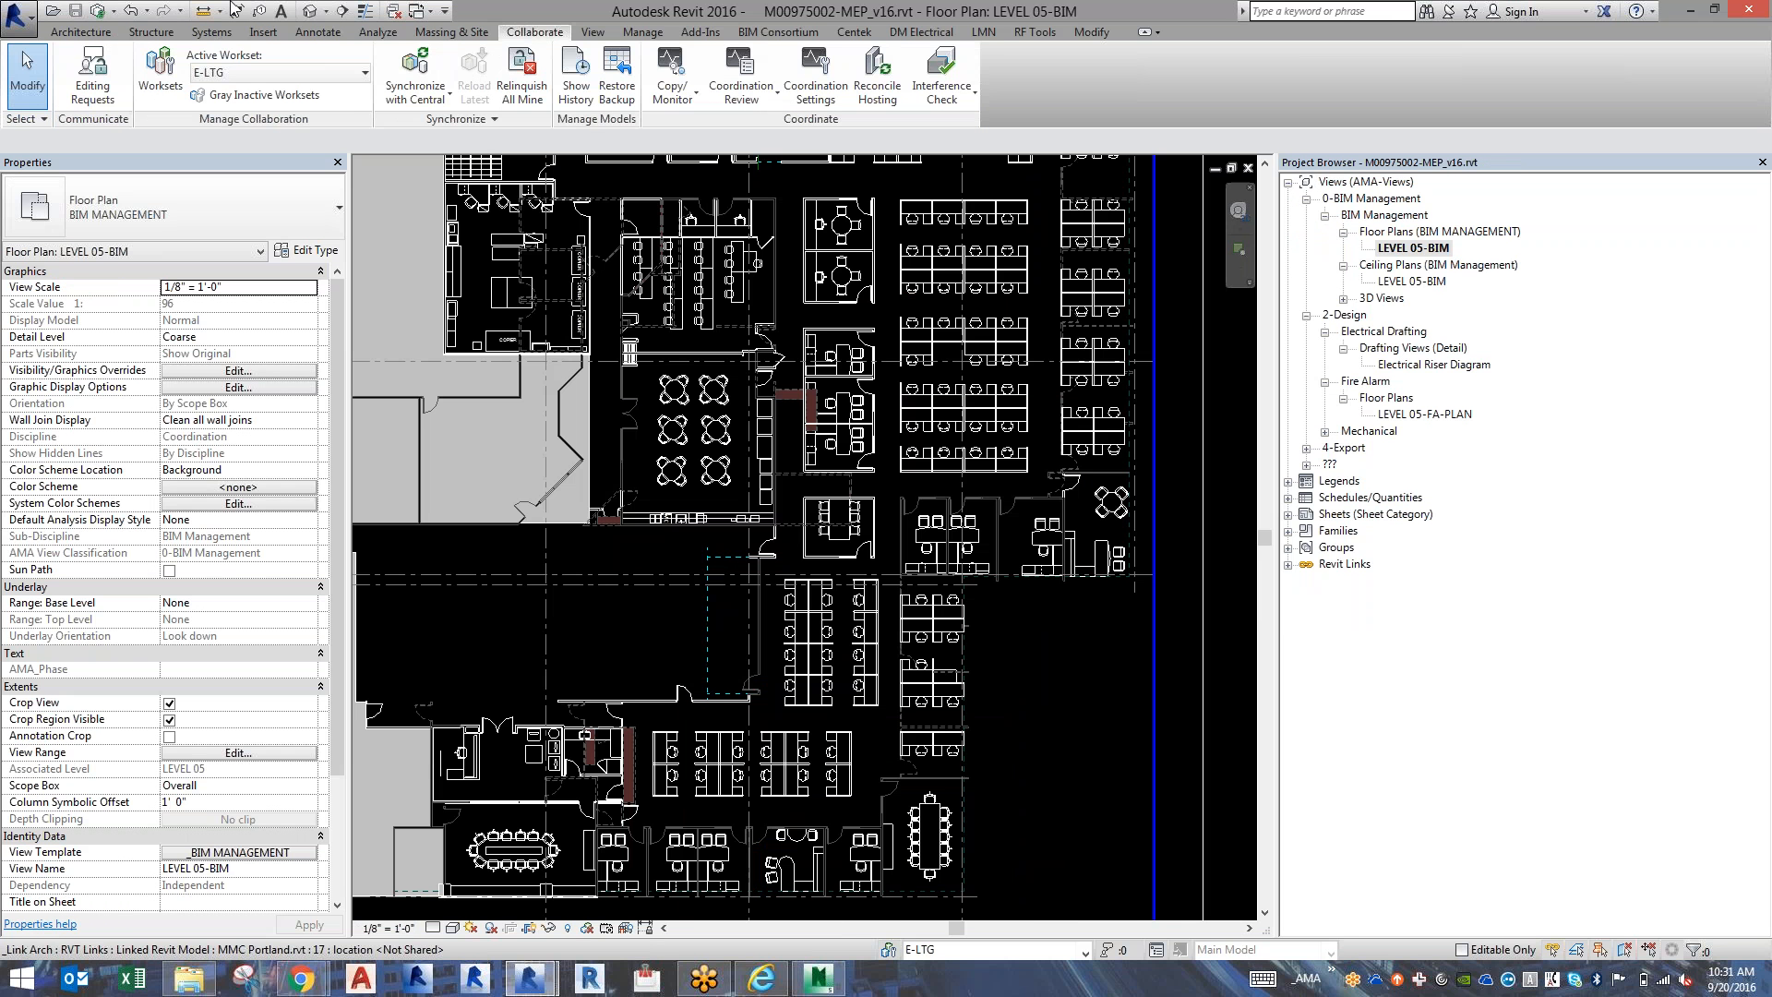
click(262, 33)
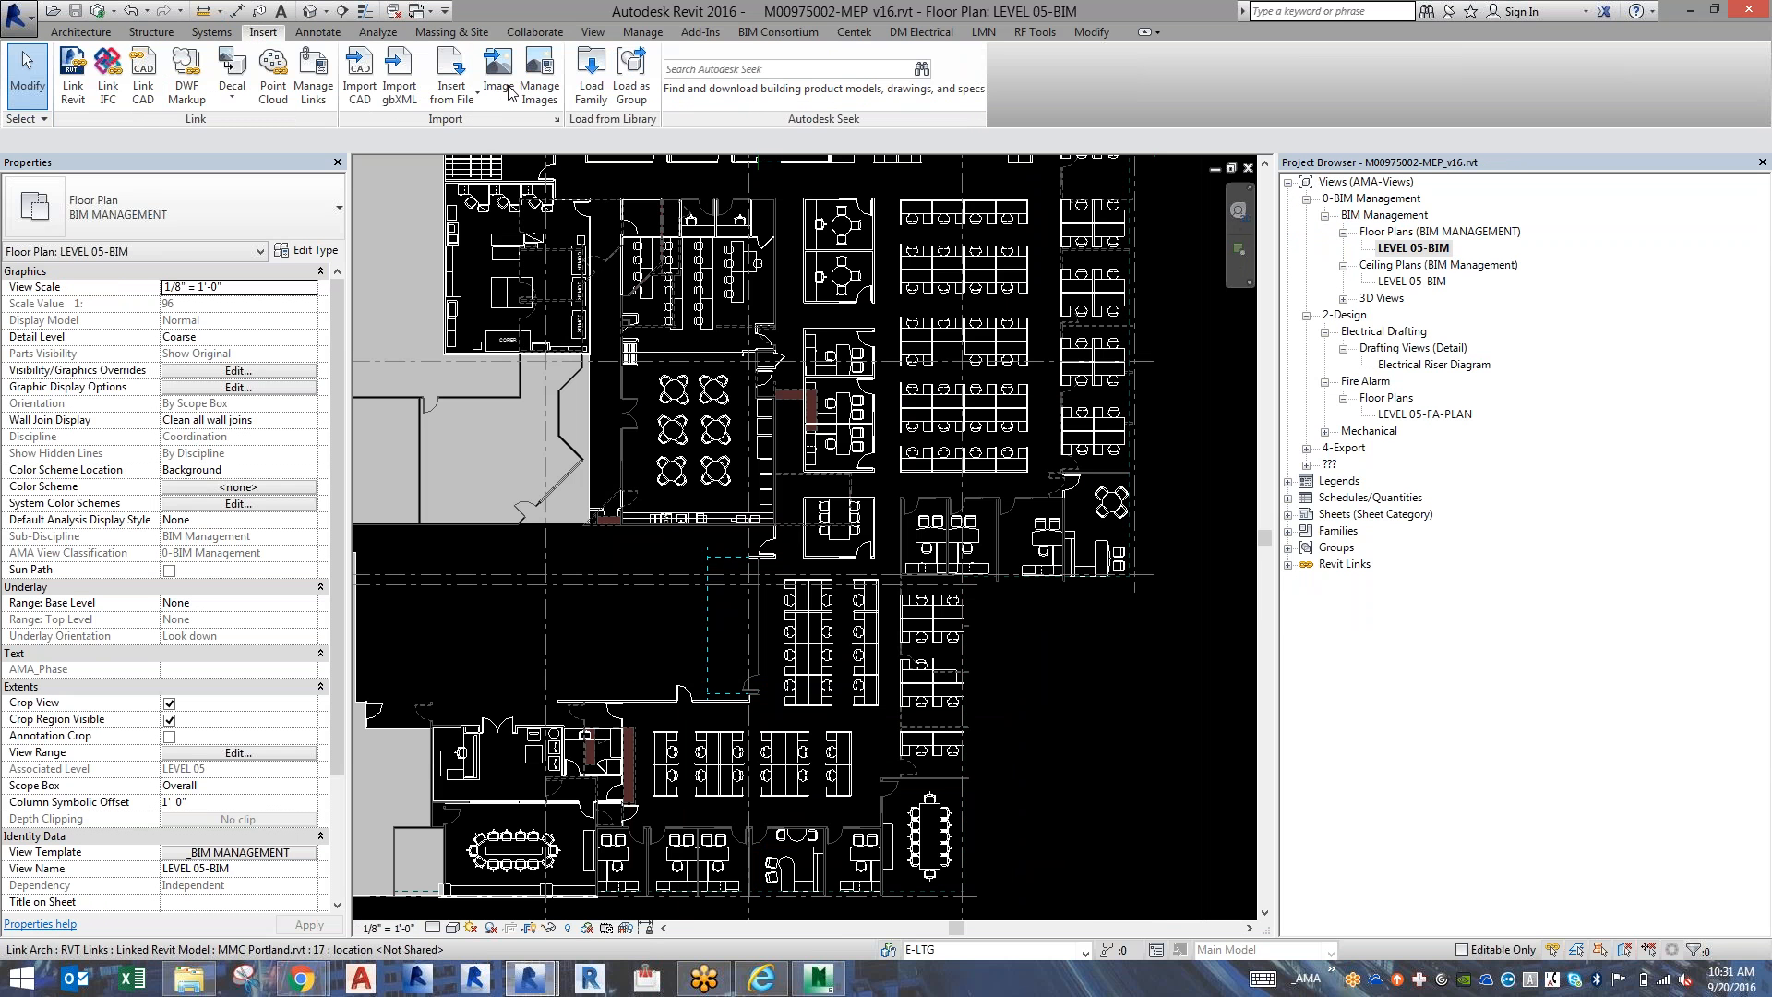
click(583, 92)
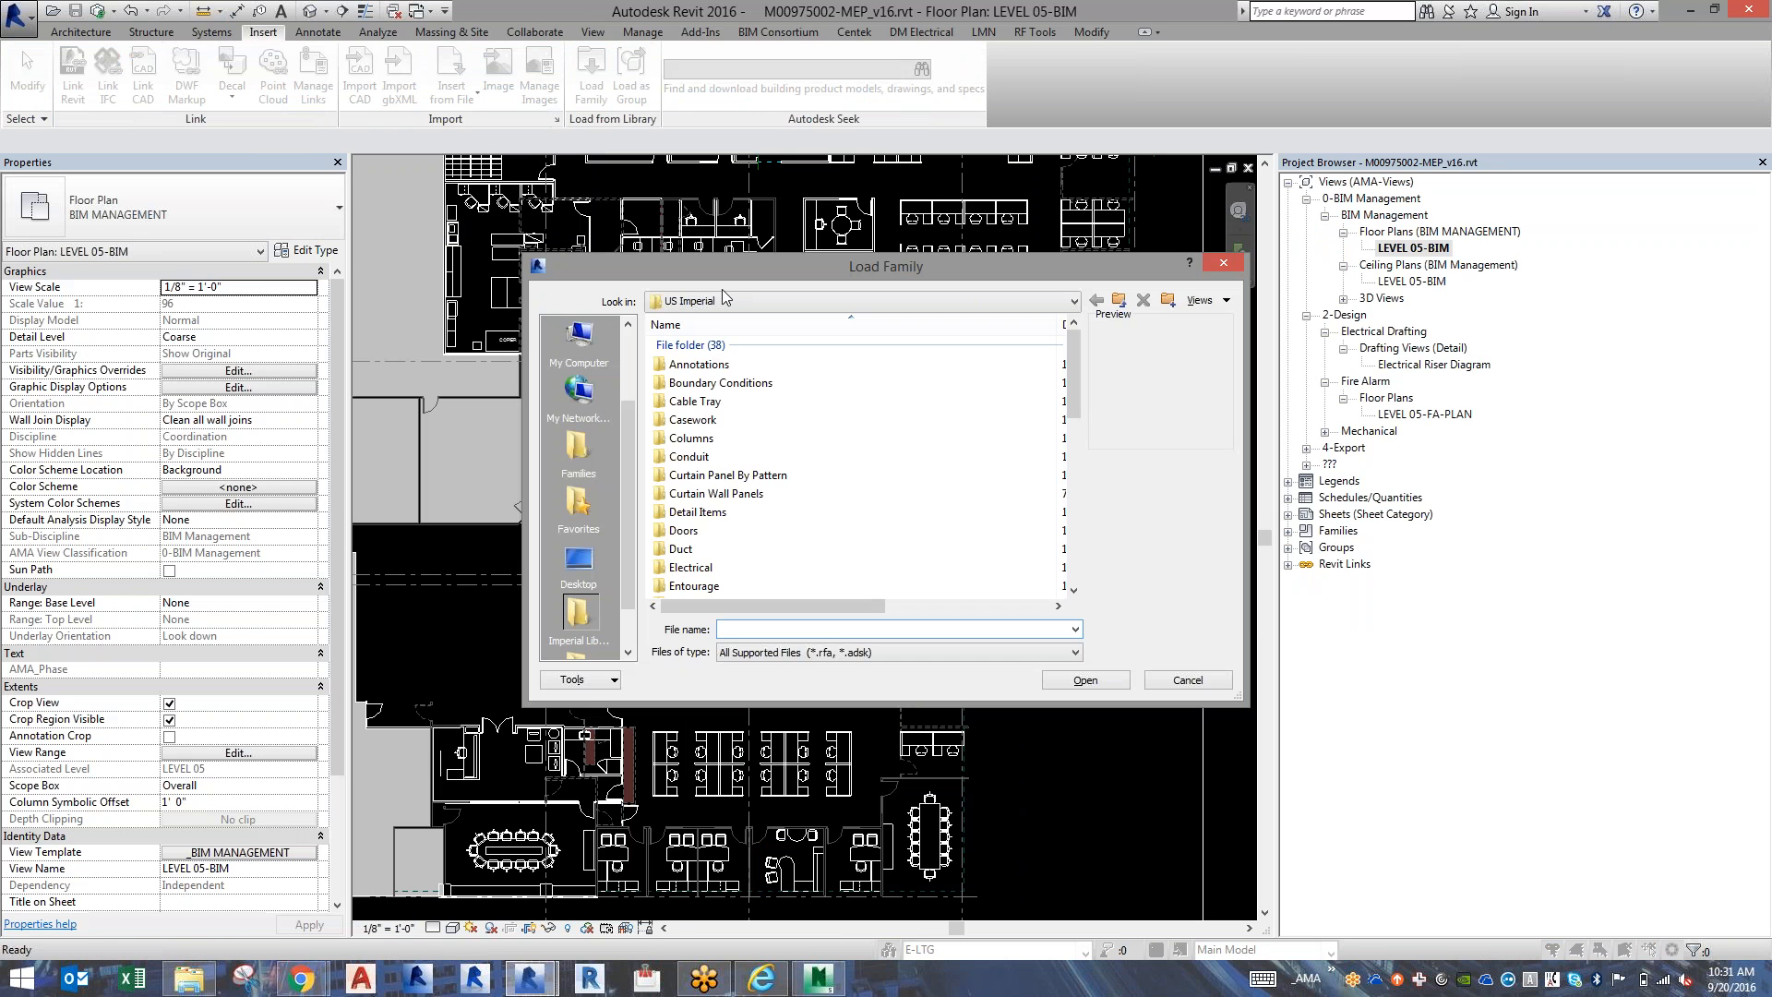
click(1074, 302)
click(702, 319)
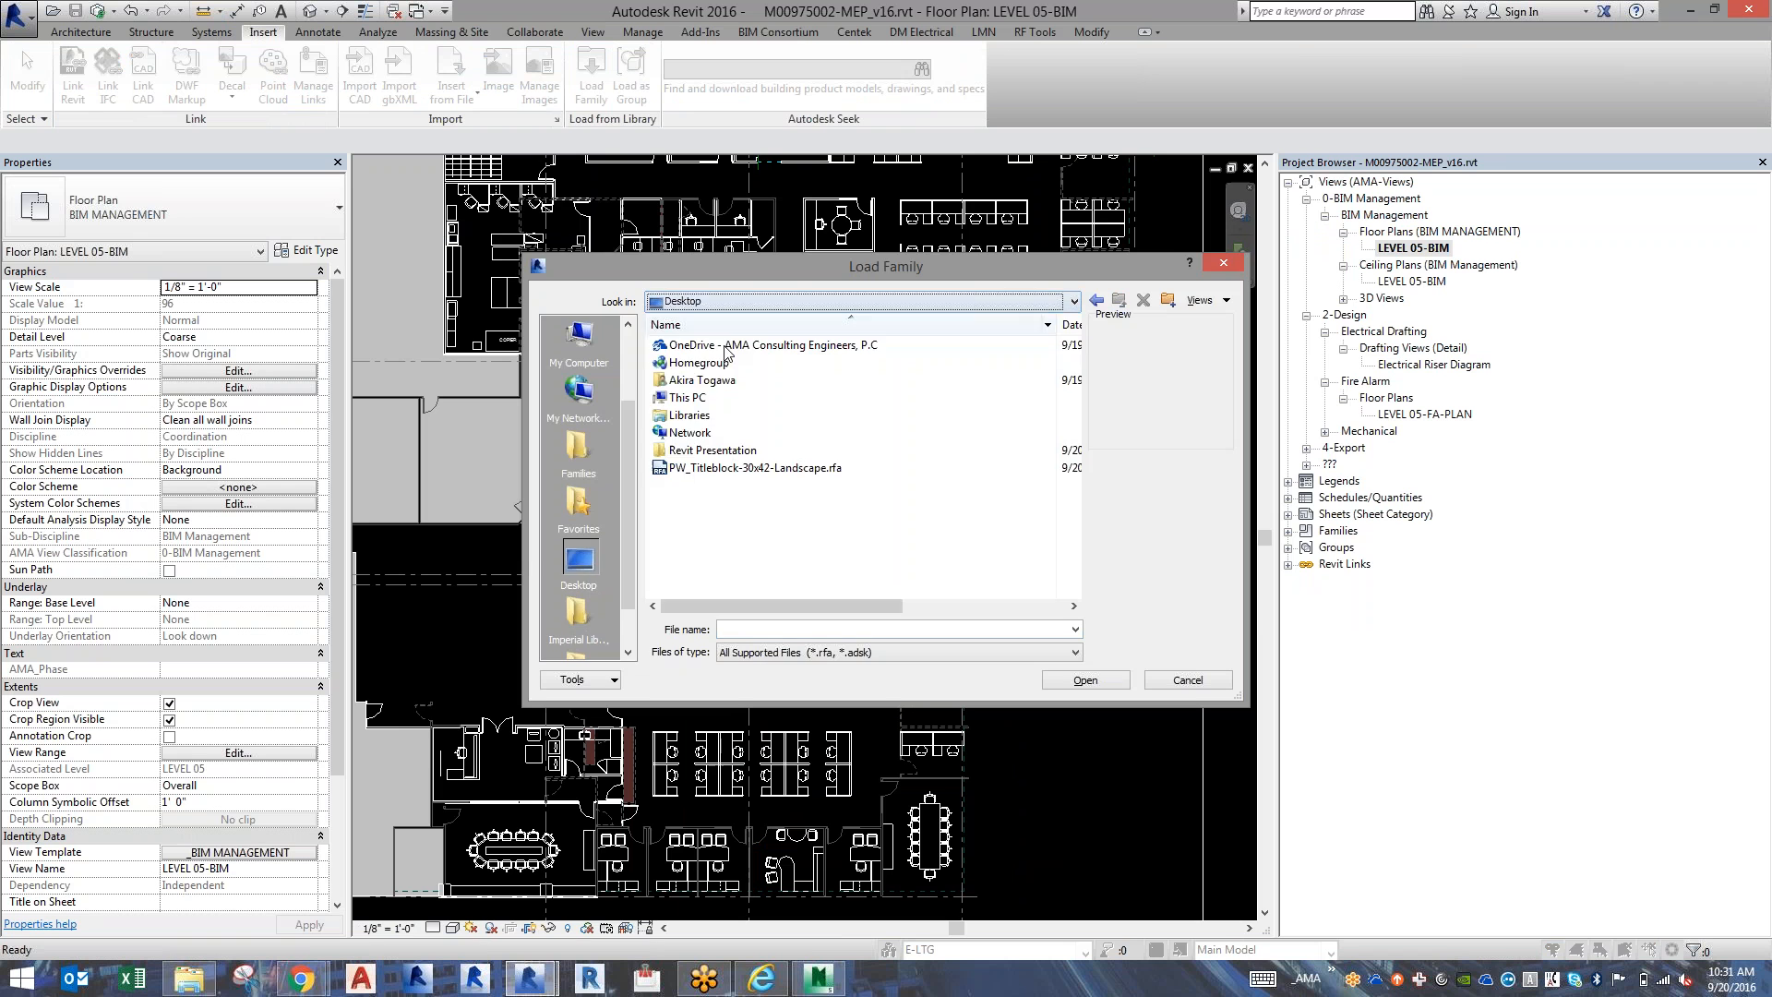
double_click(724, 468)
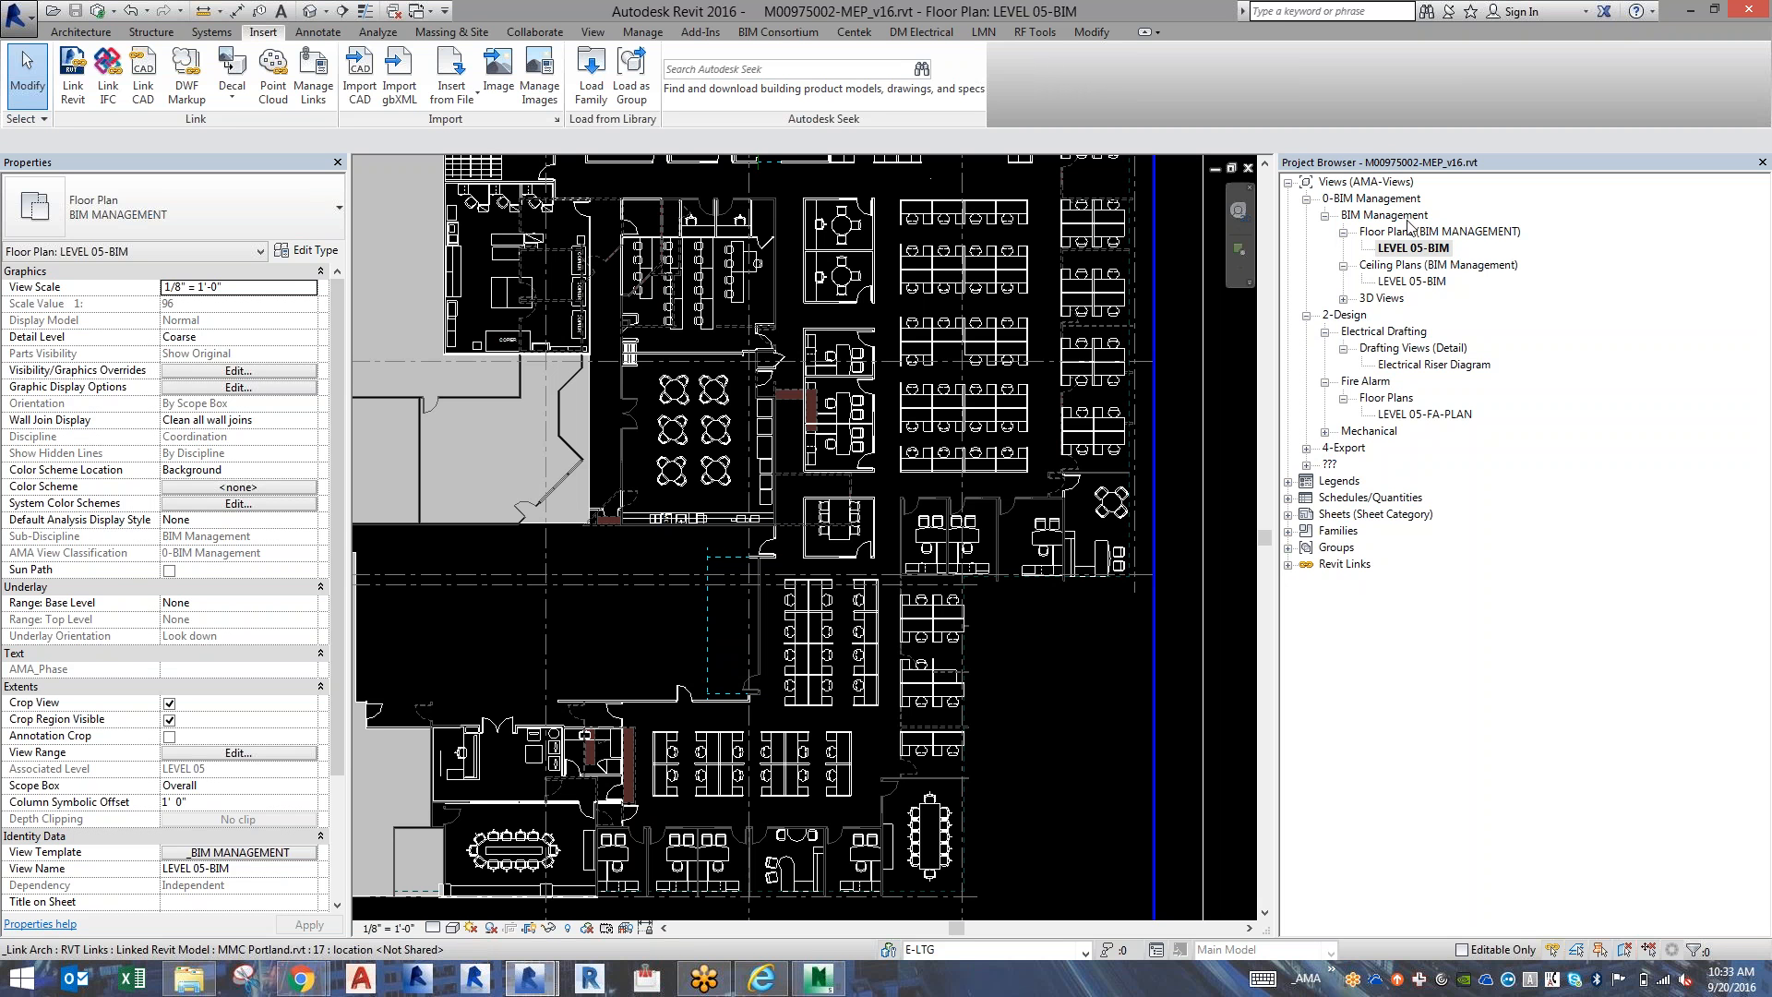
Open the mechanical floor plan LEVEL 05-M-PLAN and check the linked architectural background around the building core.
double_click(1370, 431)
double_click(1388, 462)
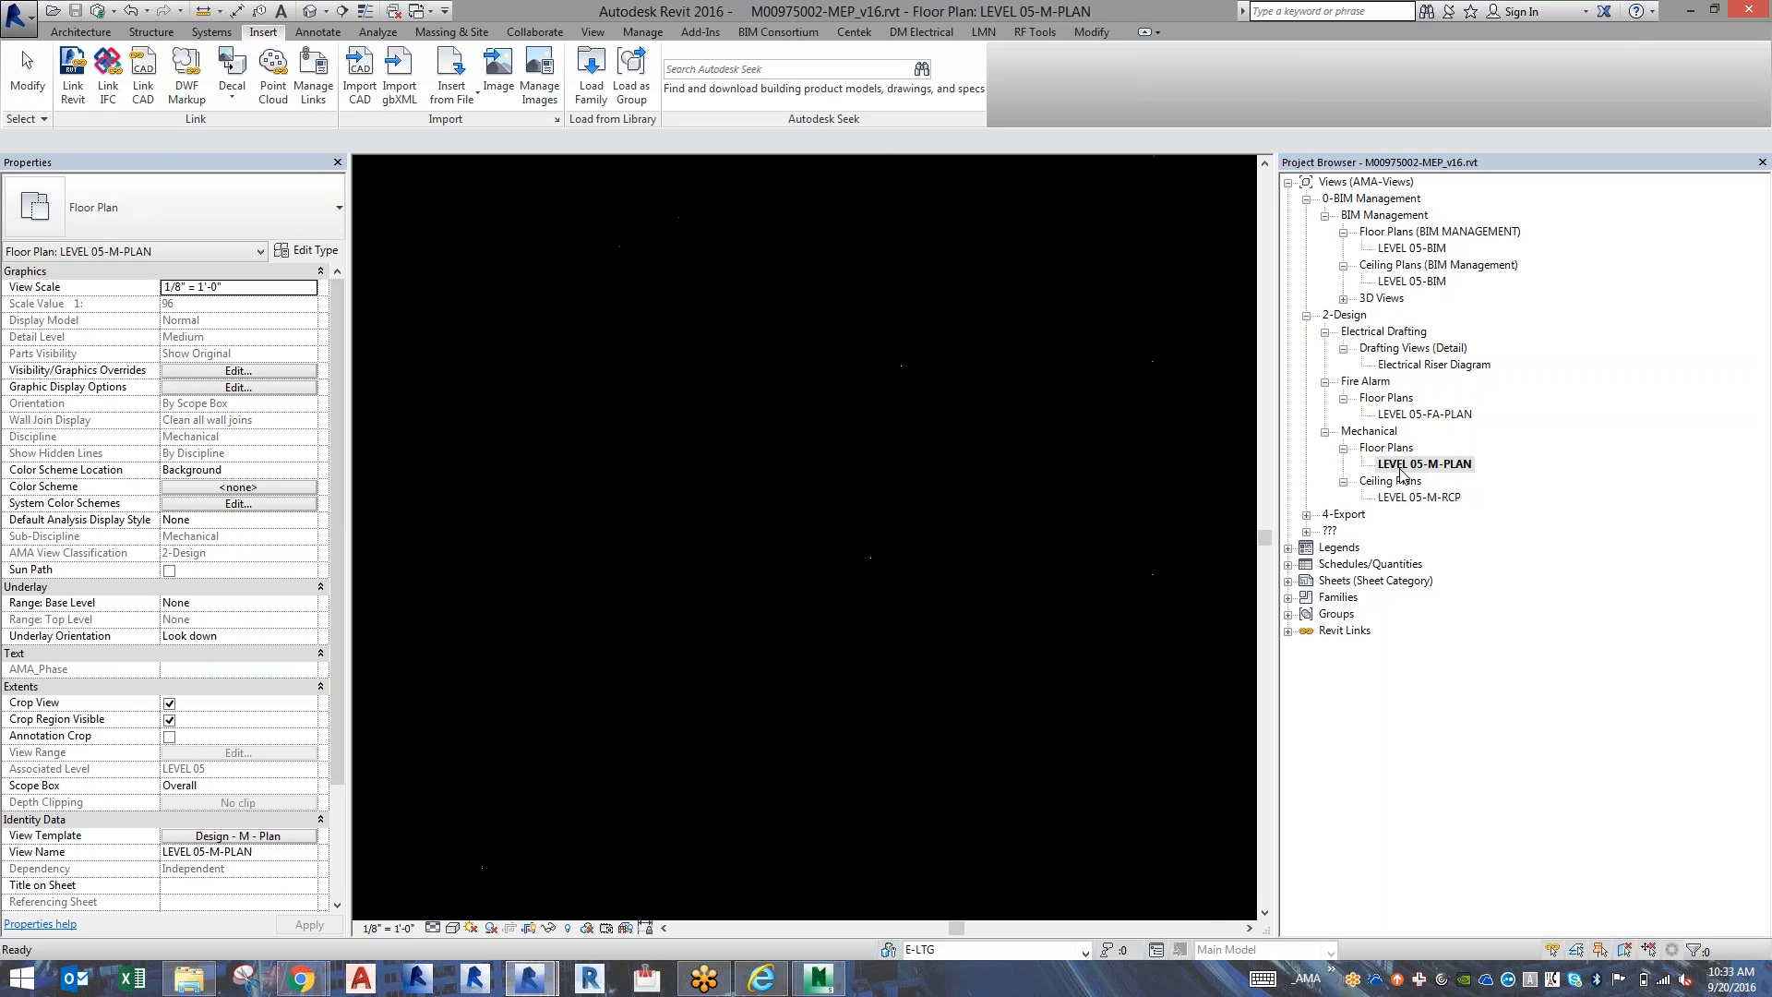
key(super+c)
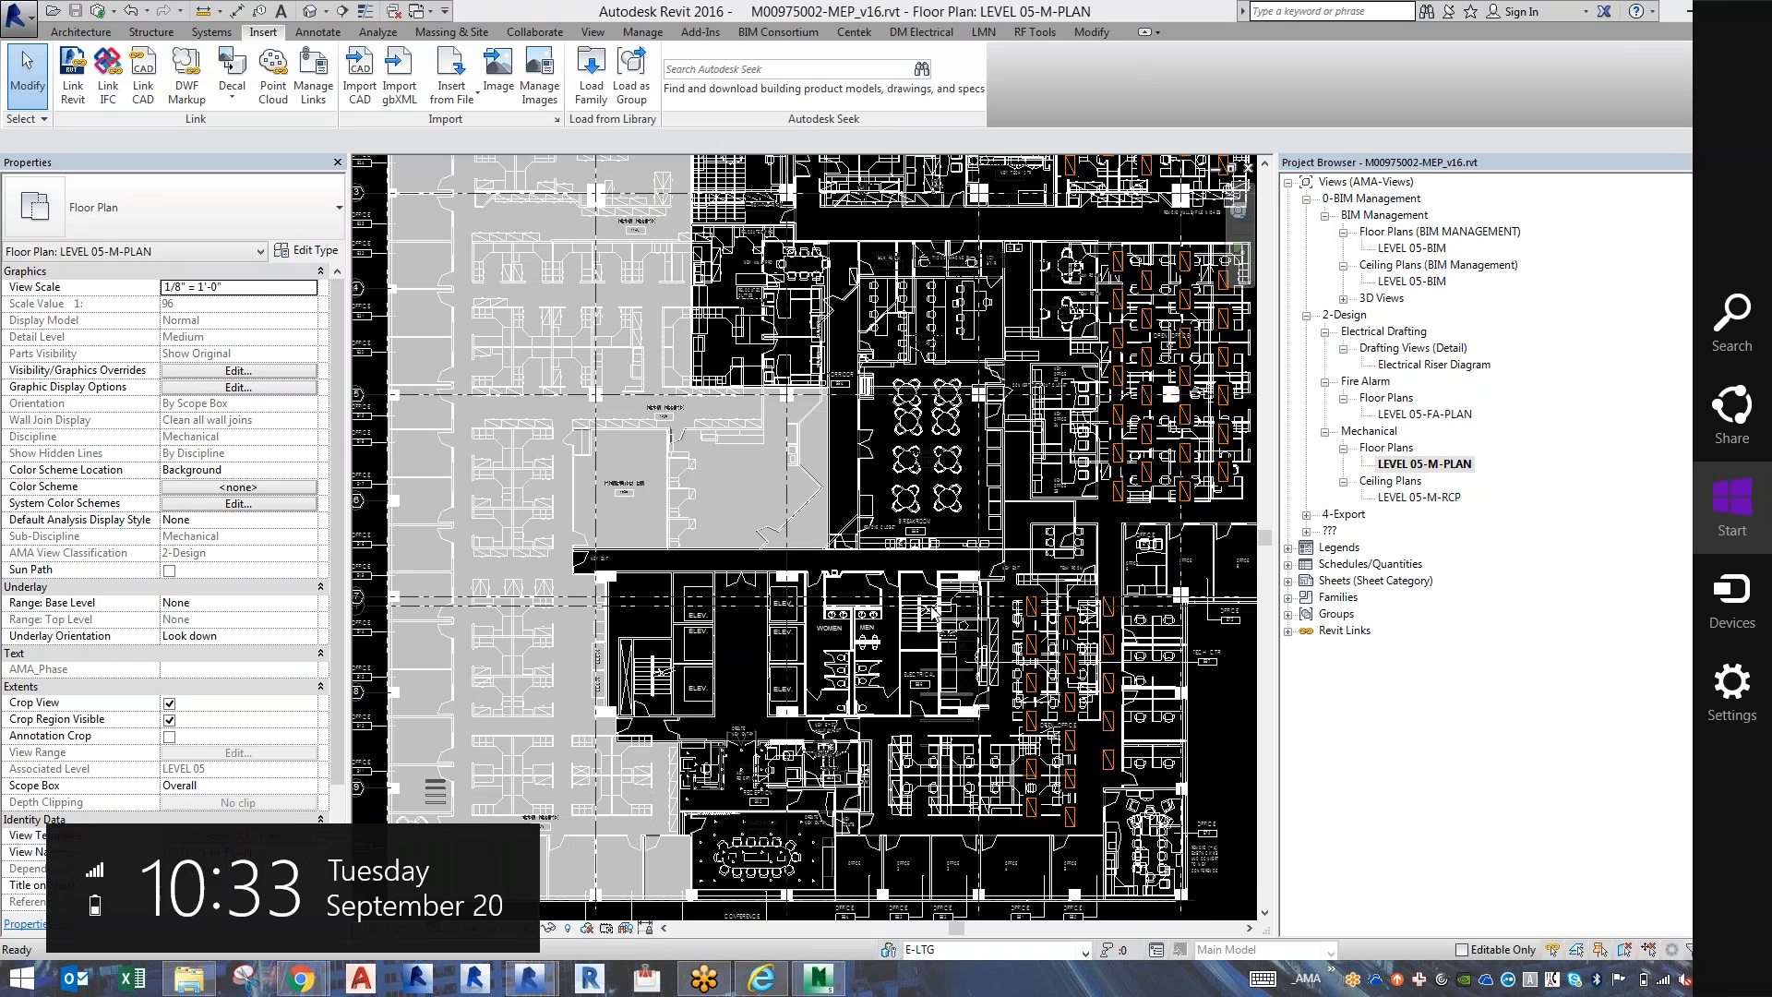
click(932, 611)
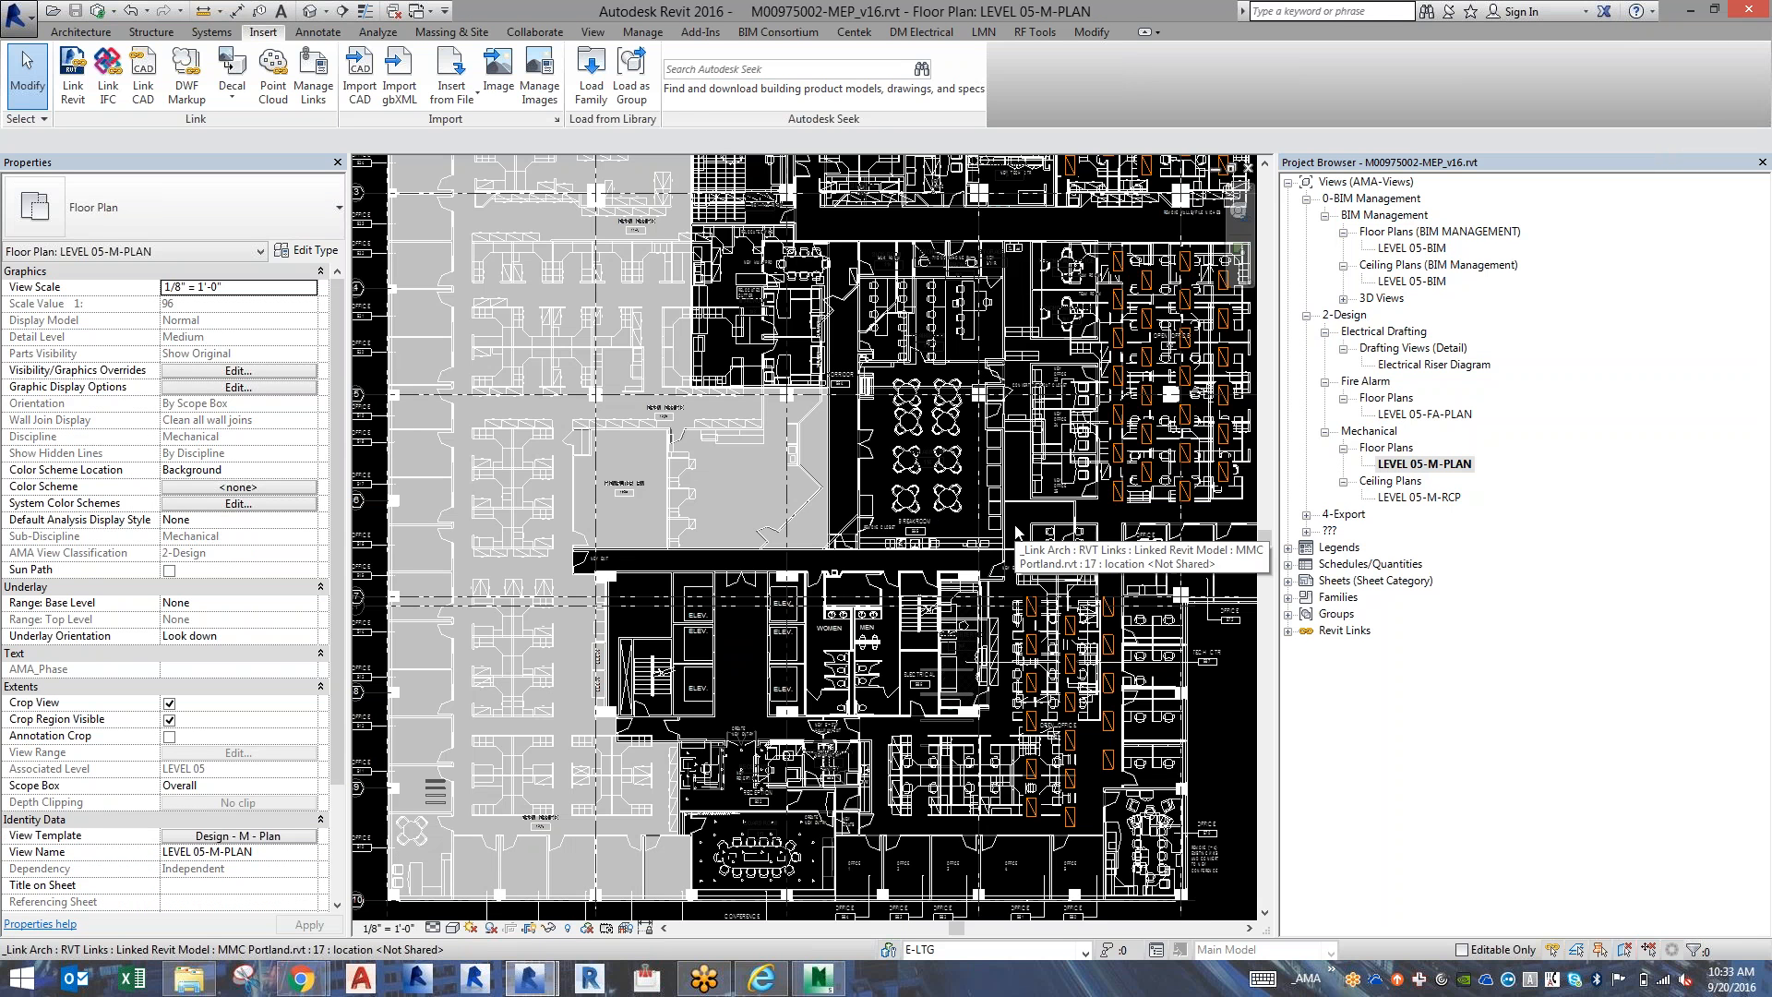
scroll(1015, 530, up, 3)
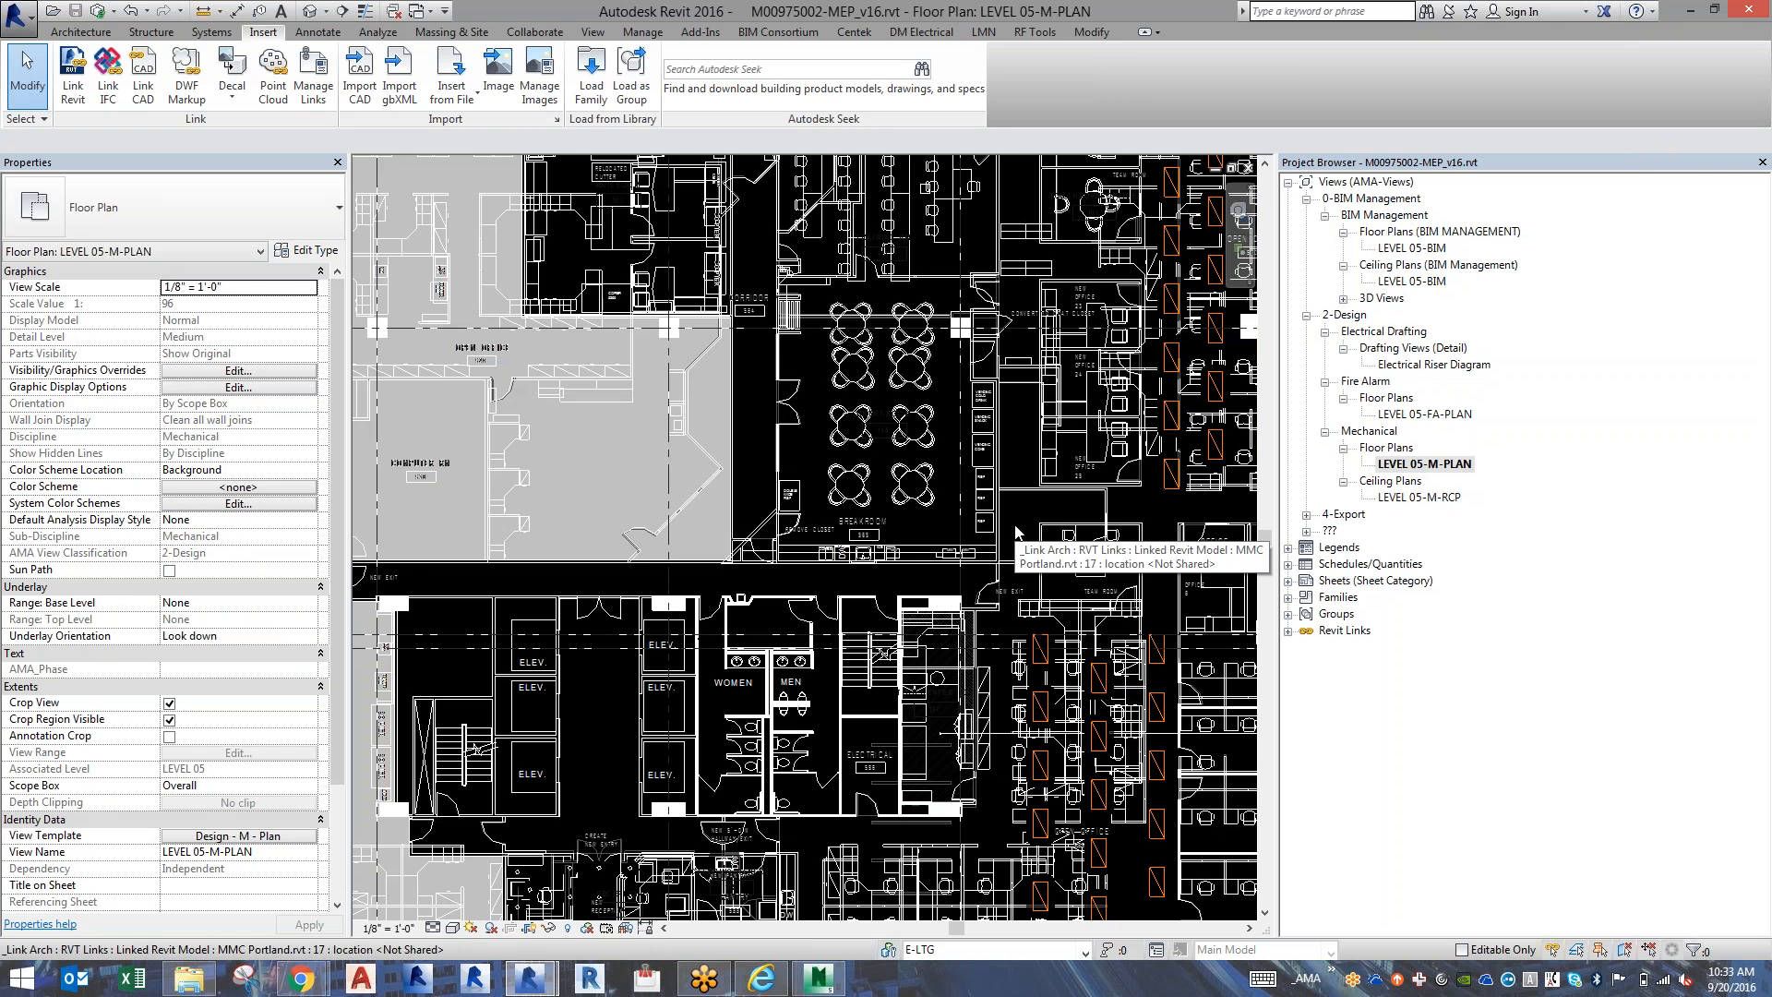
Close the title block family and examine the LEVEL 01 CONSTRUCTION PLAN view in the MMC Portland.rvt model around the core and conference room.
key(alt+Tab)
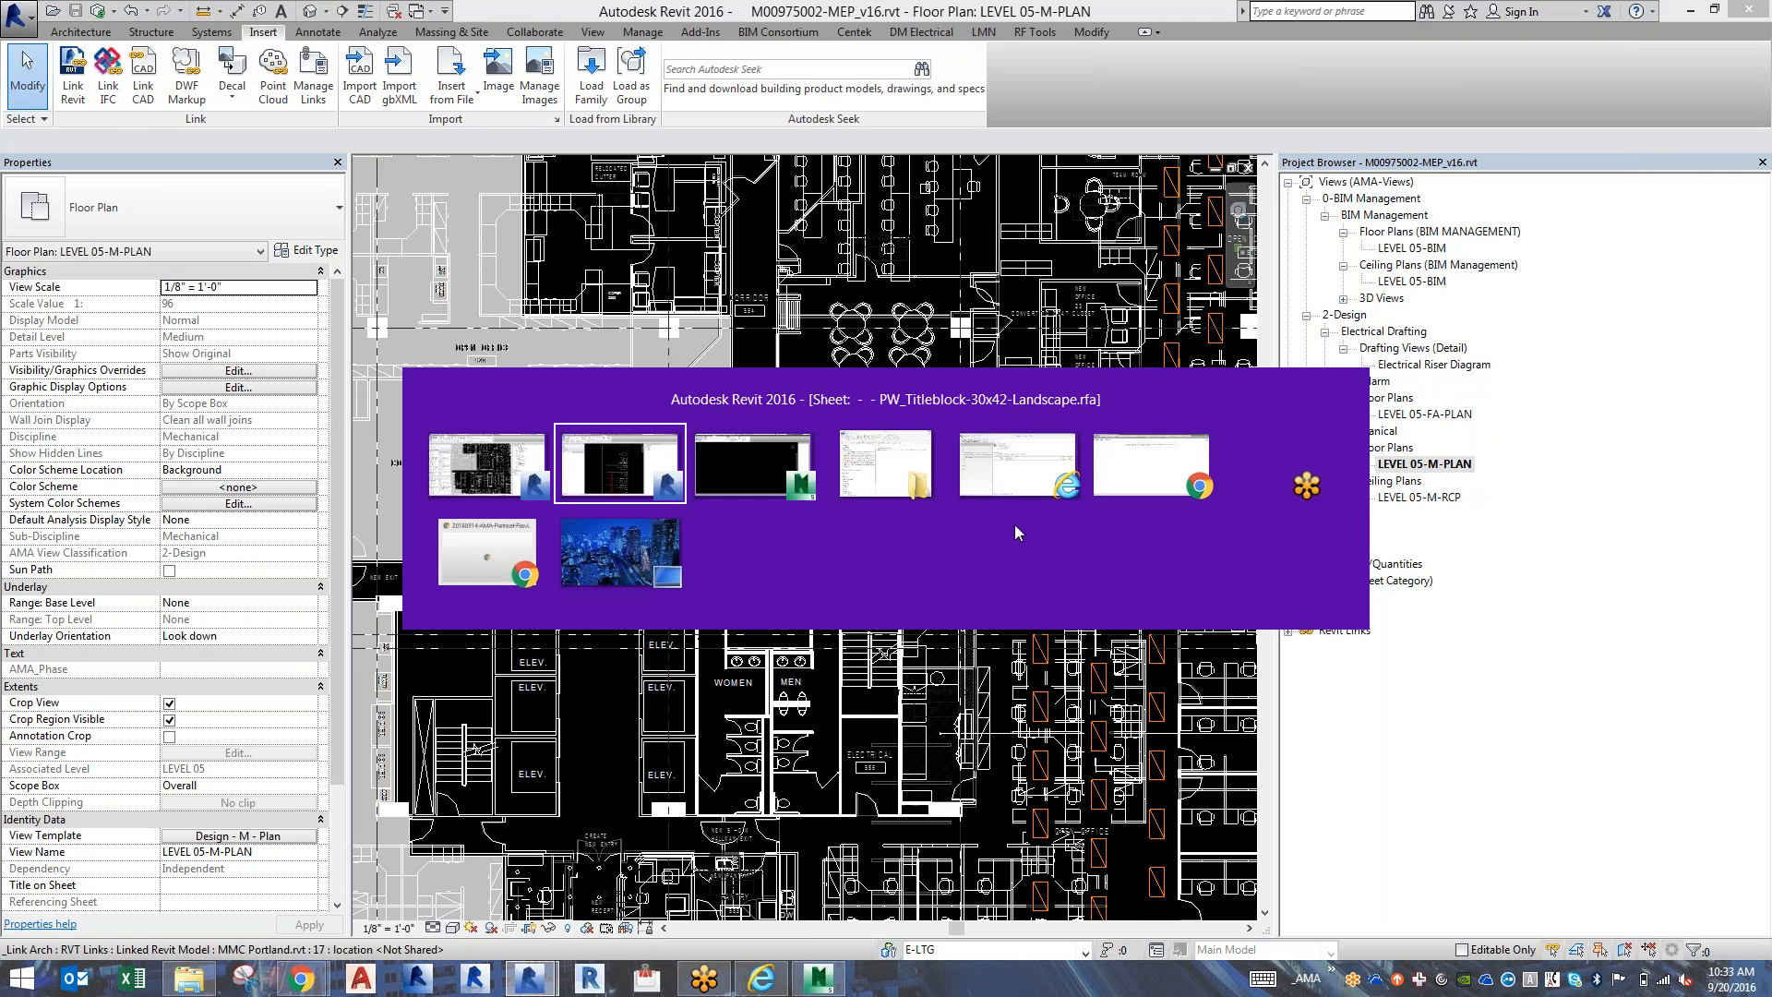
click(1245, 167)
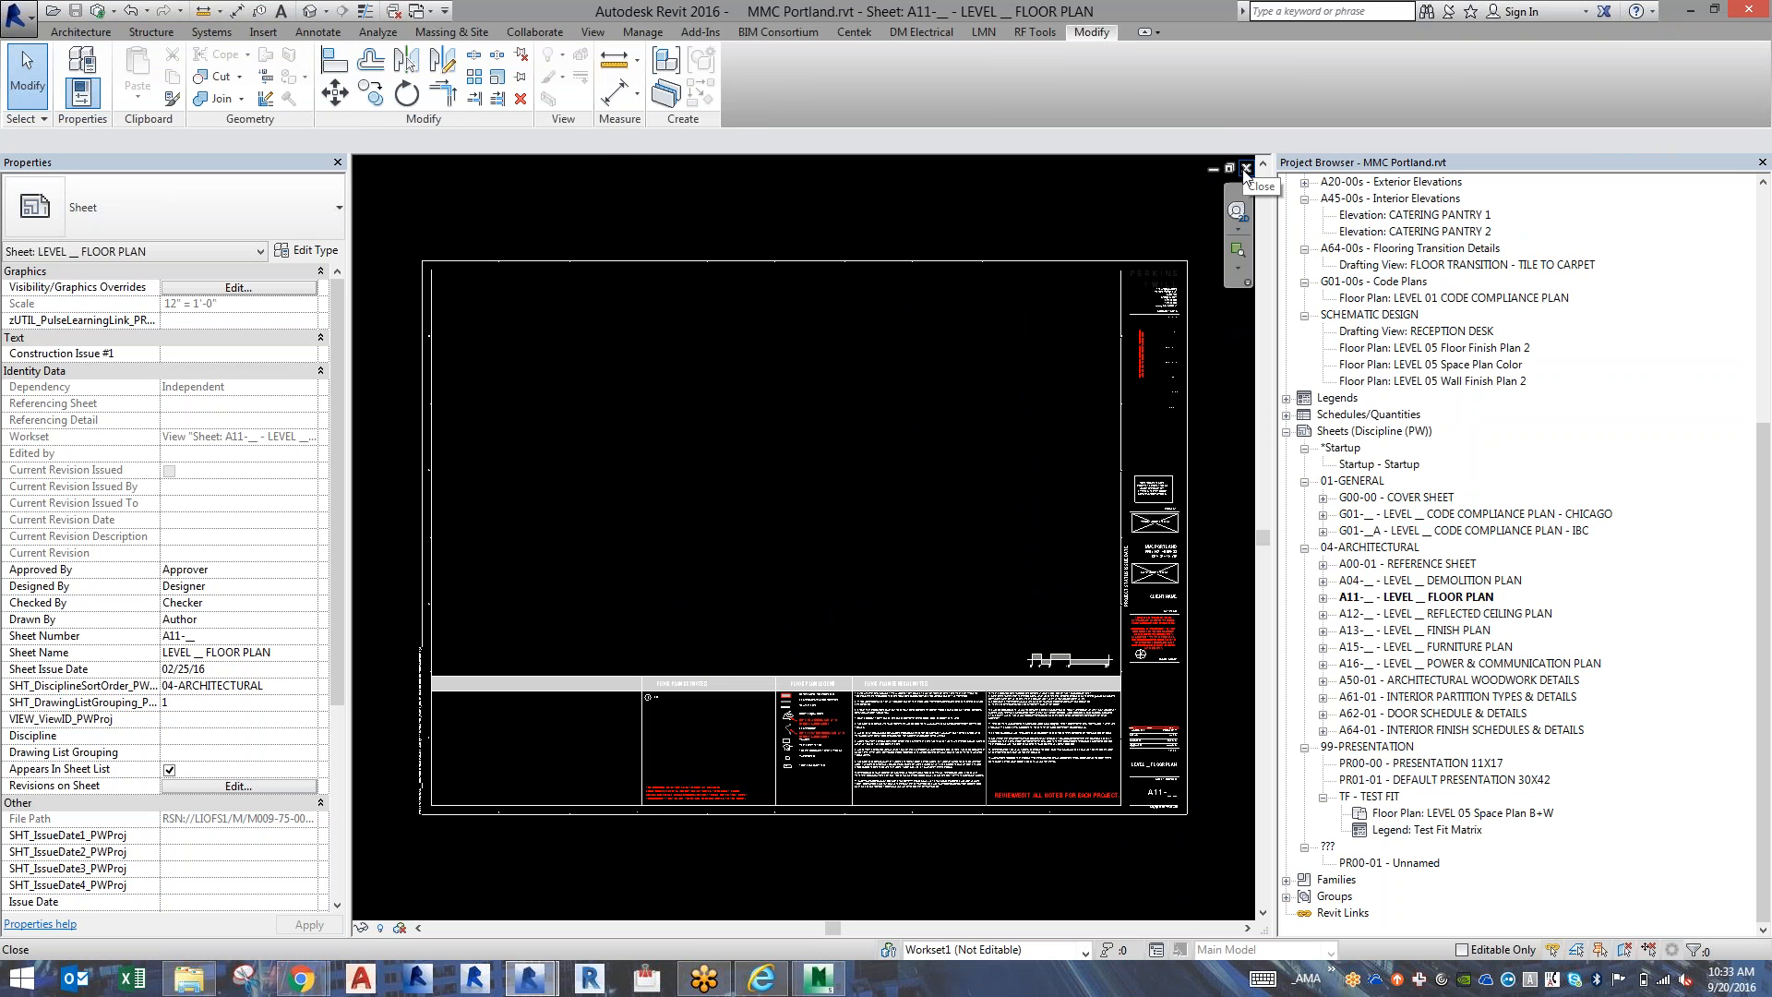
click(1477, 320)
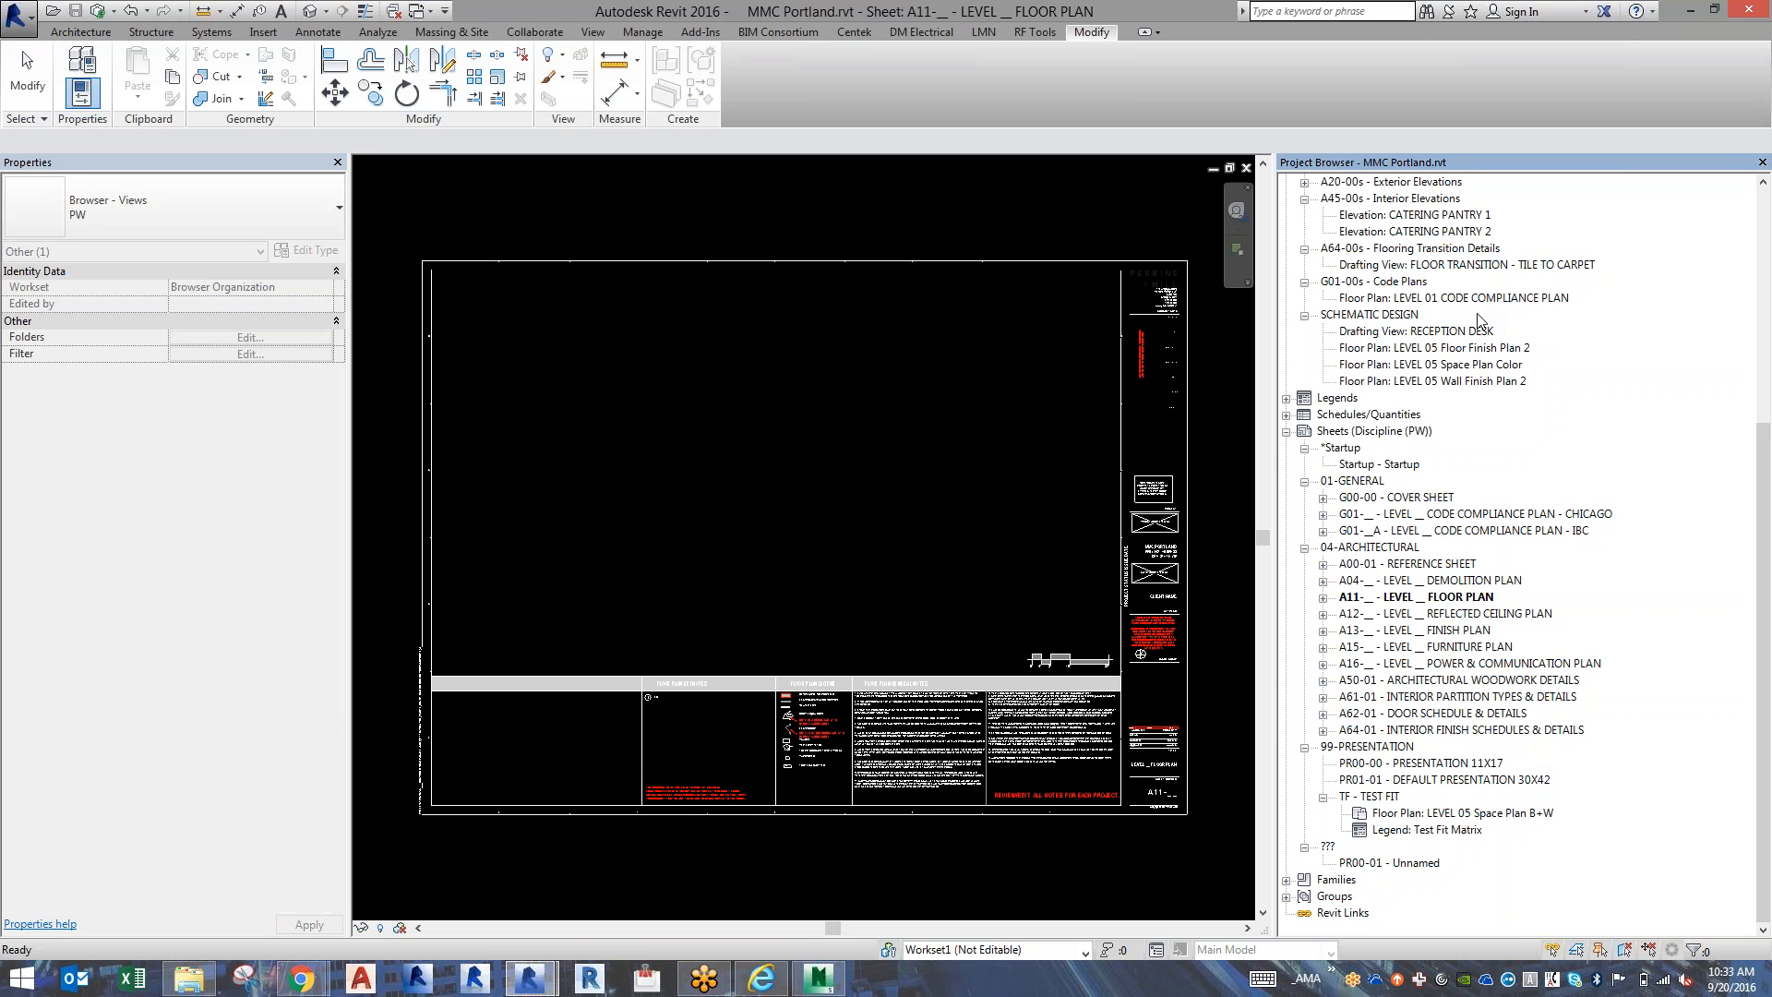
scroll(1458, 295, up, 7)
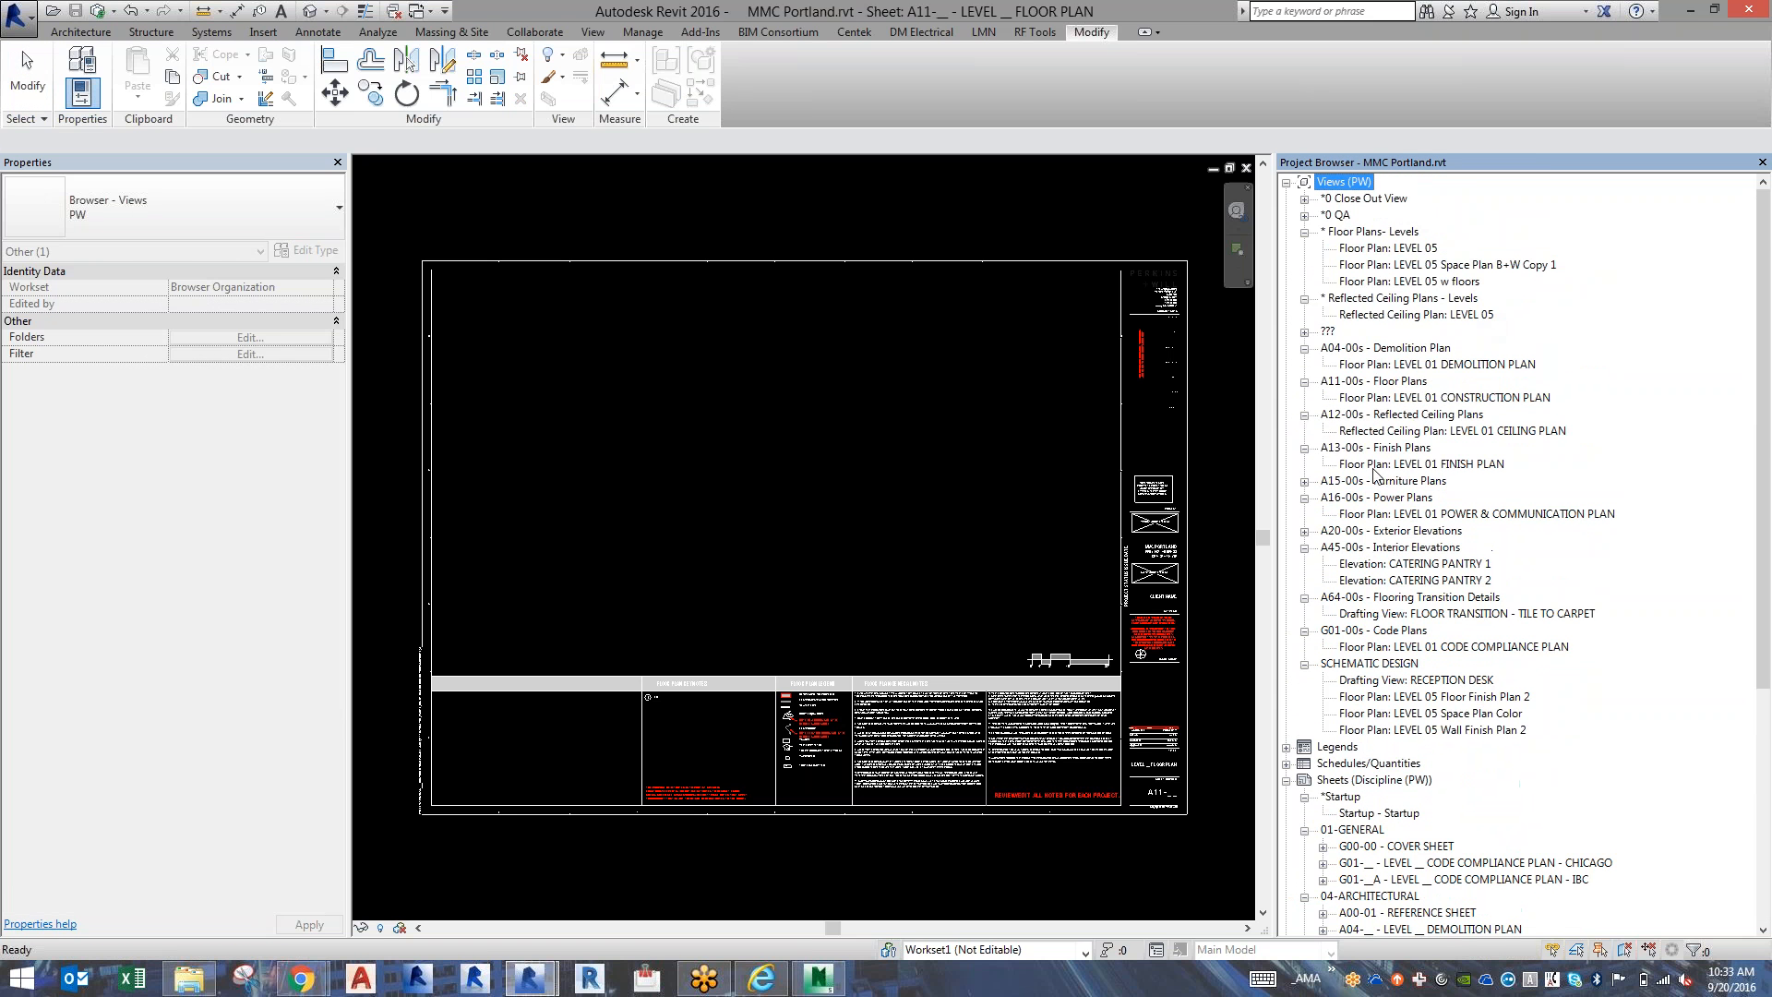
click(1431, 398)
double_click(1431, 398)
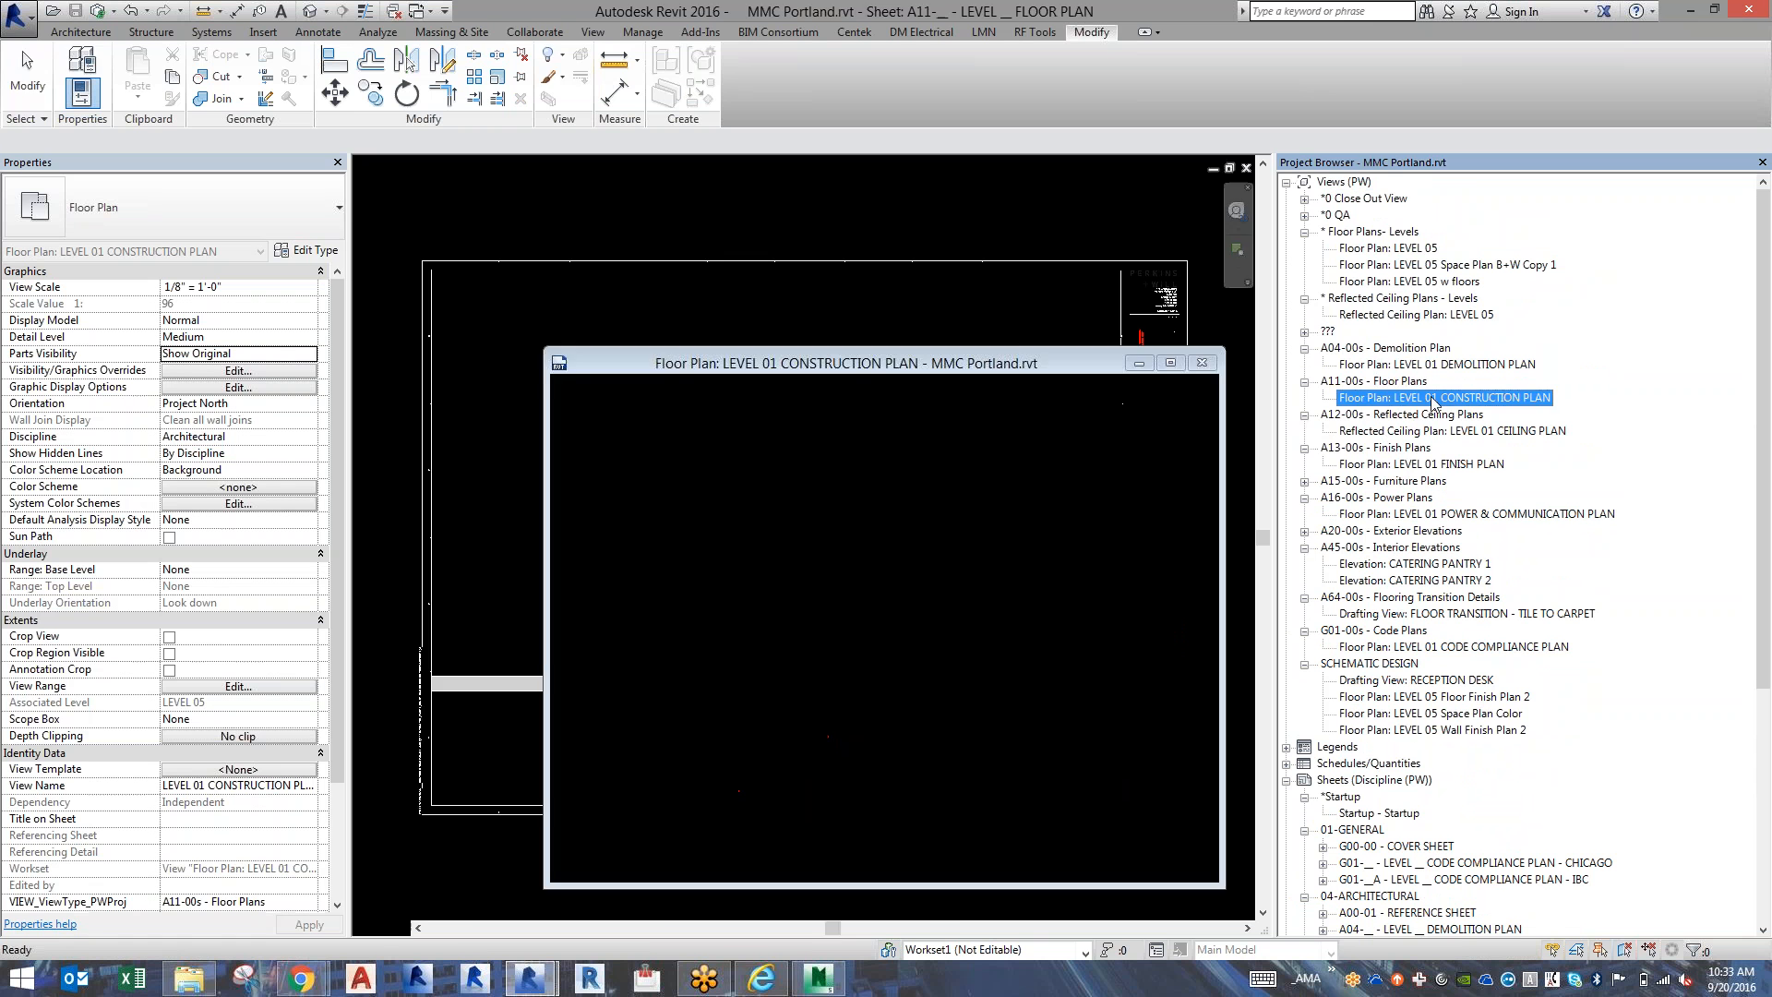
scroll(916, 588, down, 6)
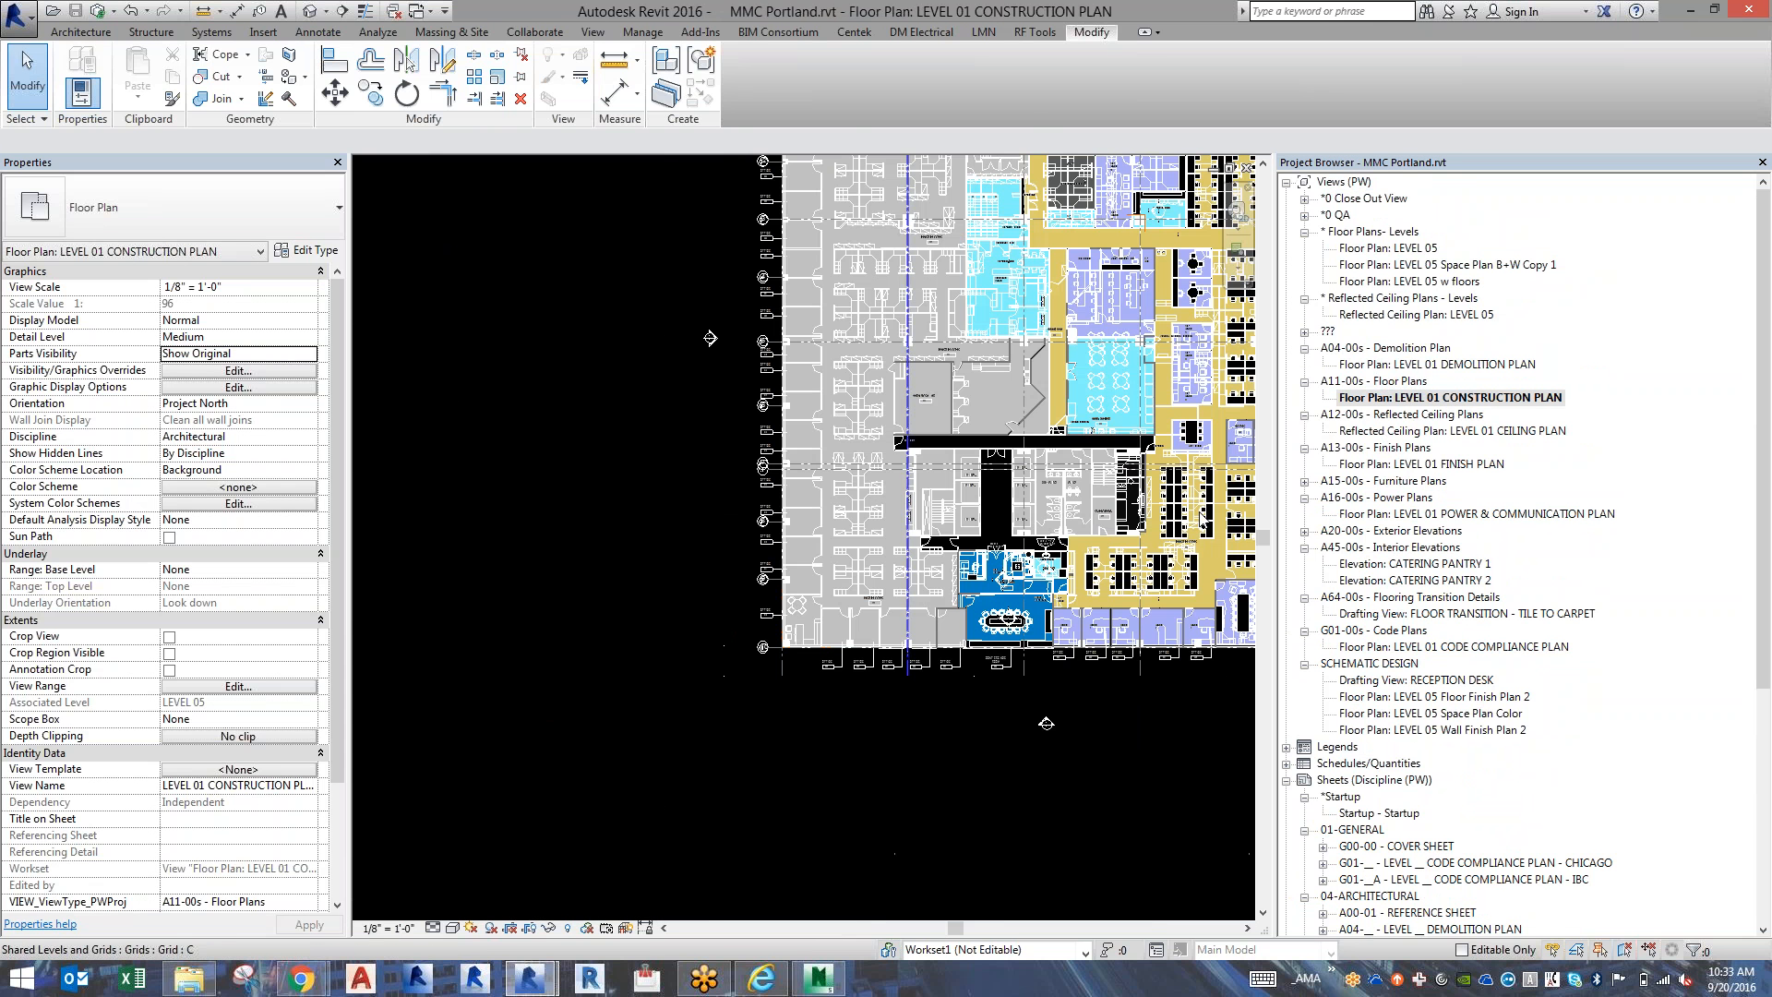
scroll(1205, 514, up, 4)
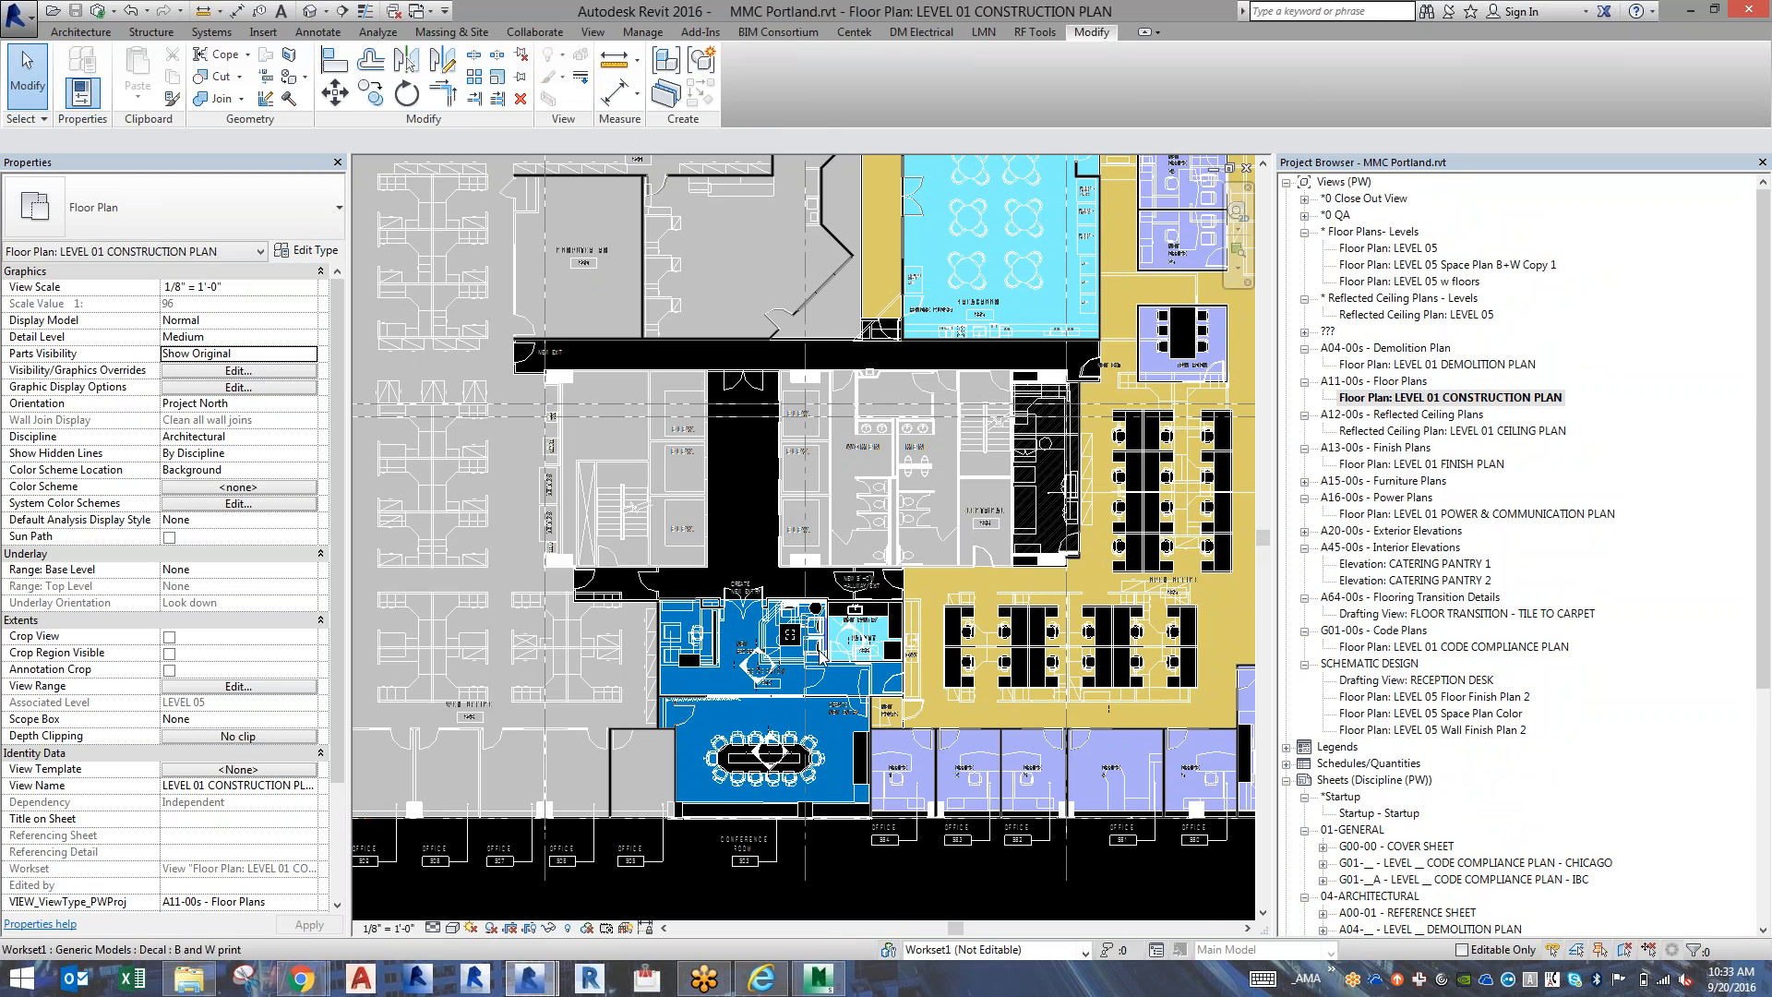
scroll(819, 655, up, 3)
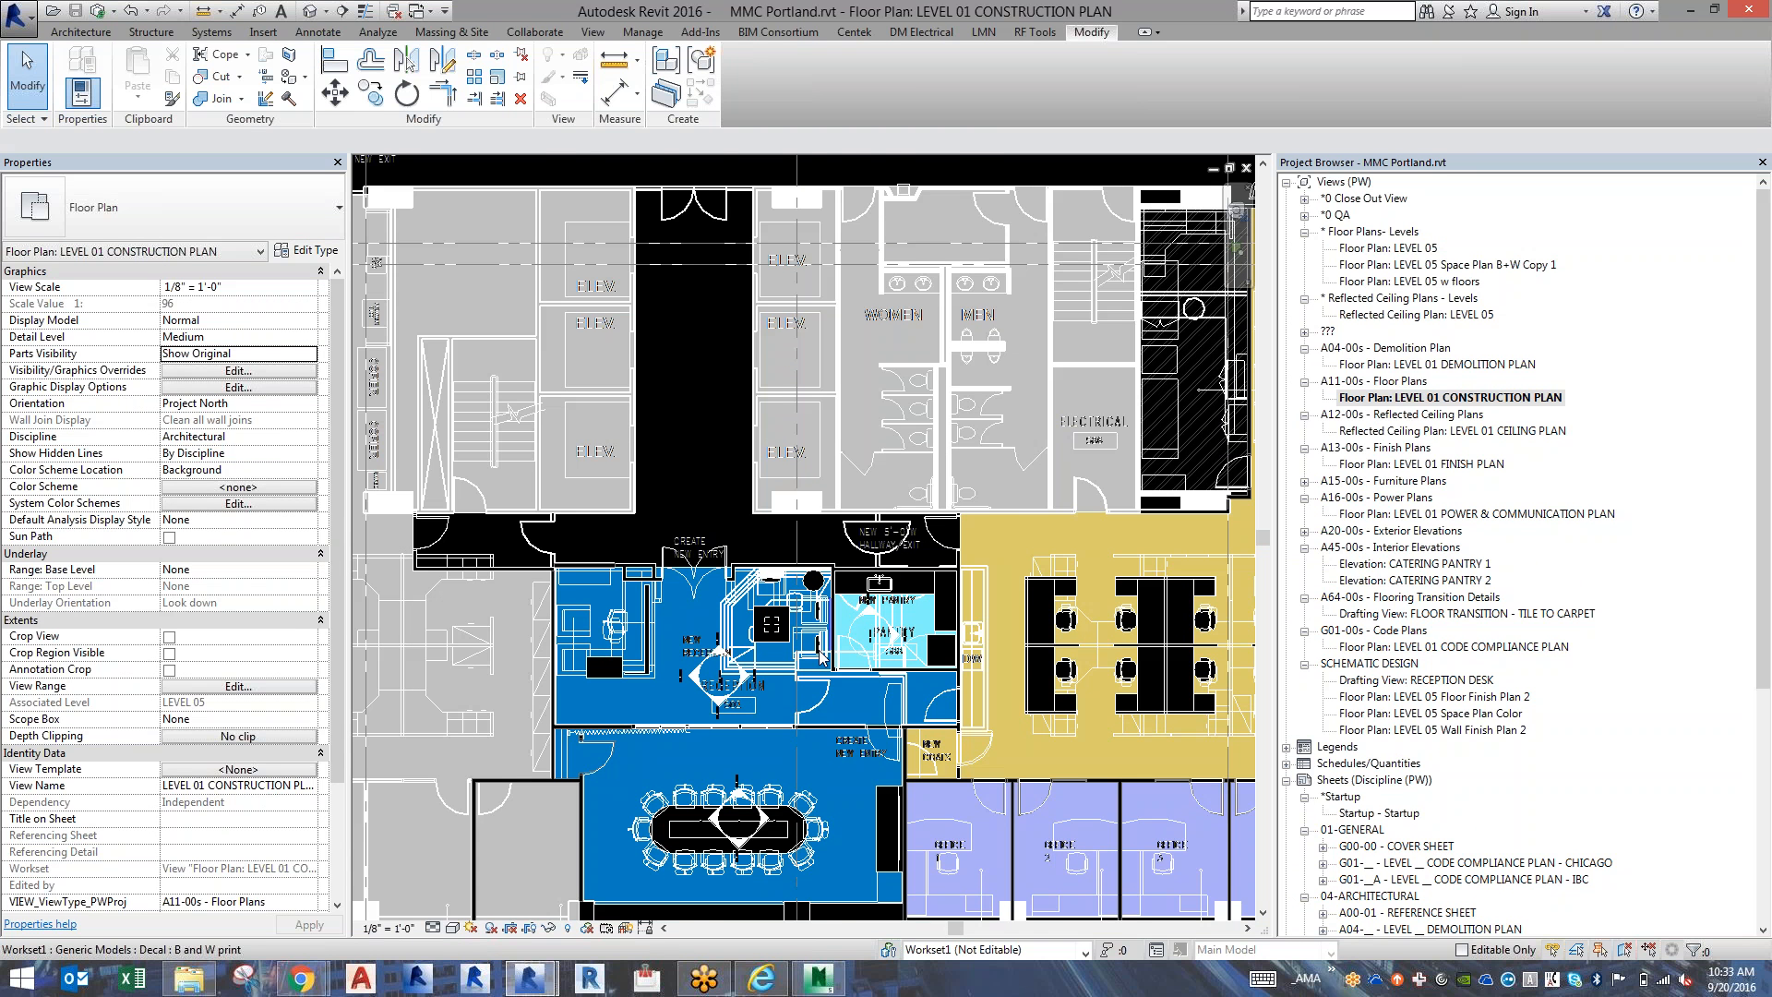
Return to the MEP model and synchronize it with central, relinquishing family worksets and borrowed elements.
key(alt+Tab)
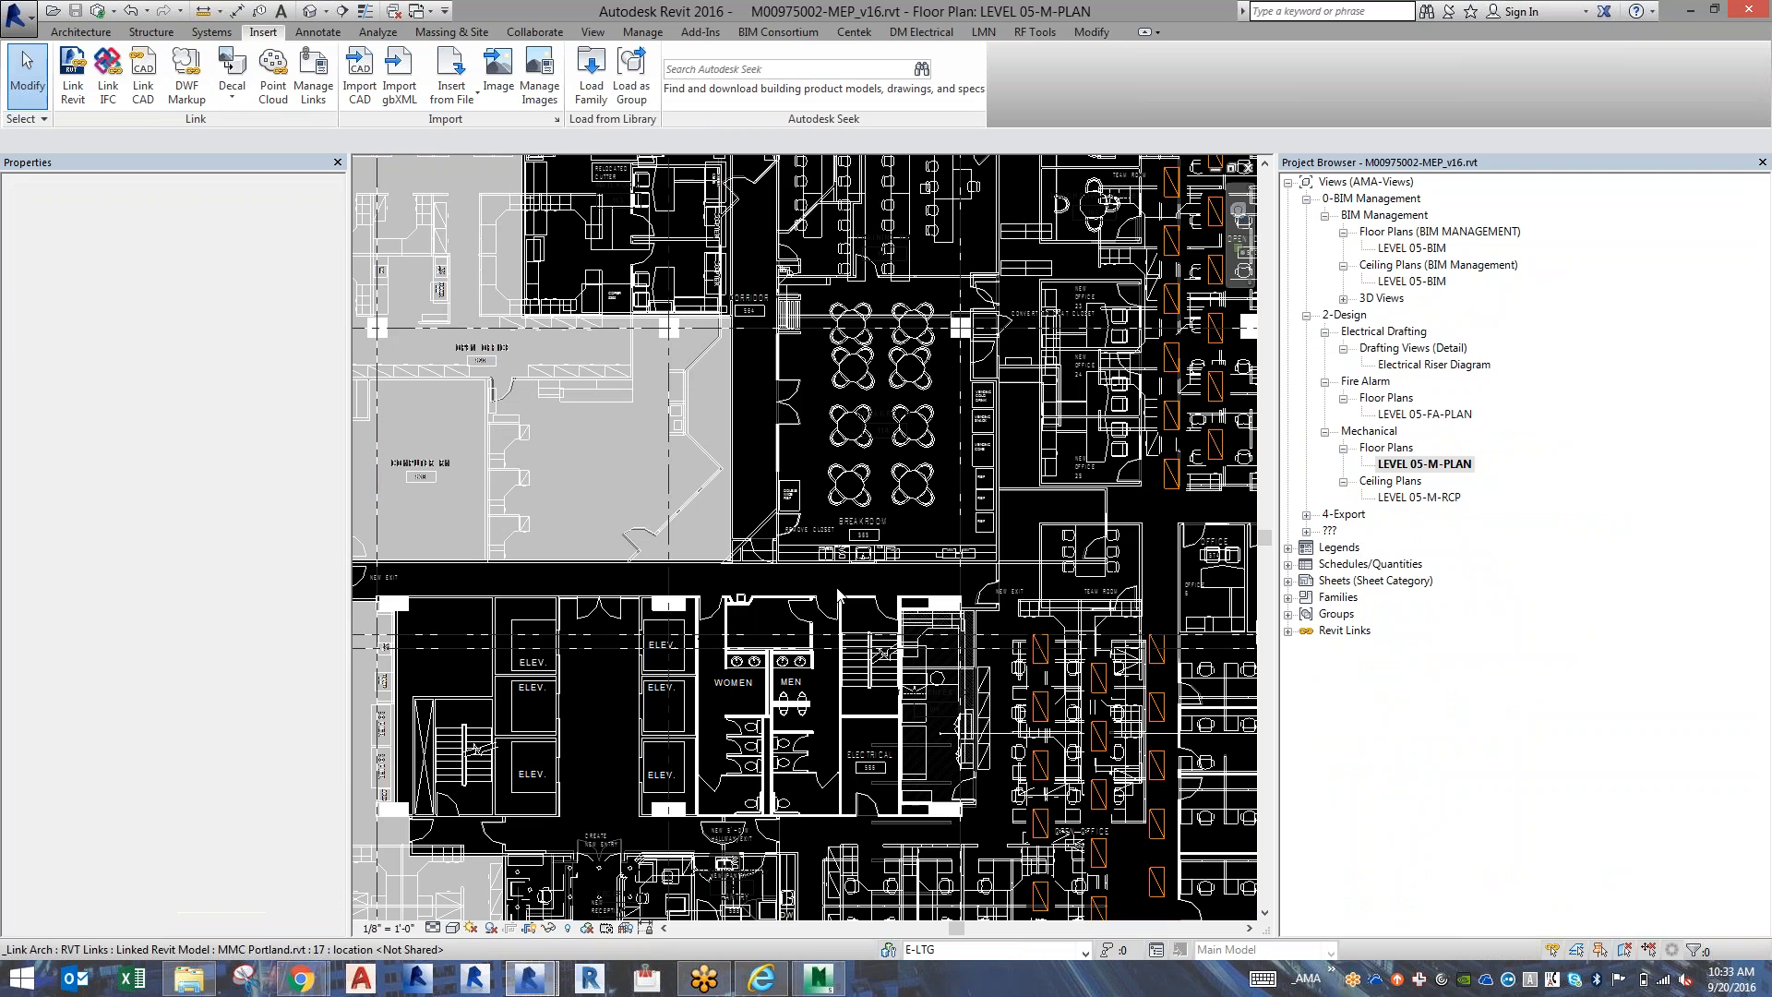
click(96, 11)
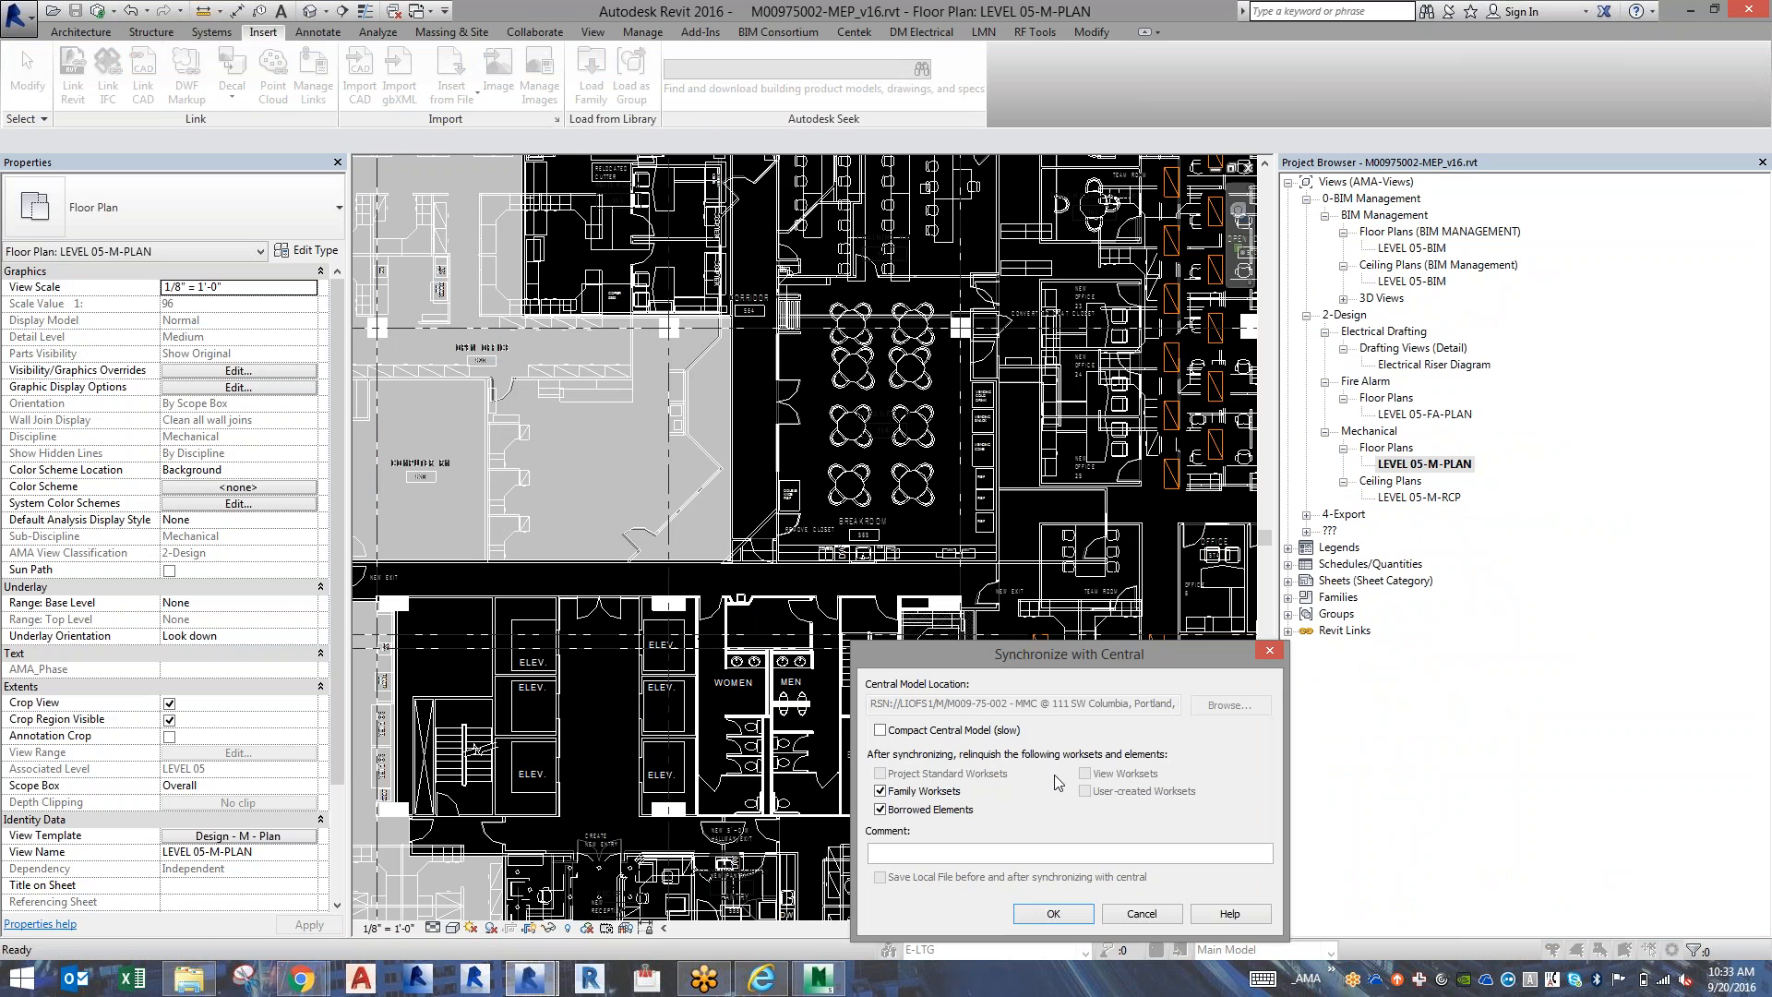
click(1055, 911)
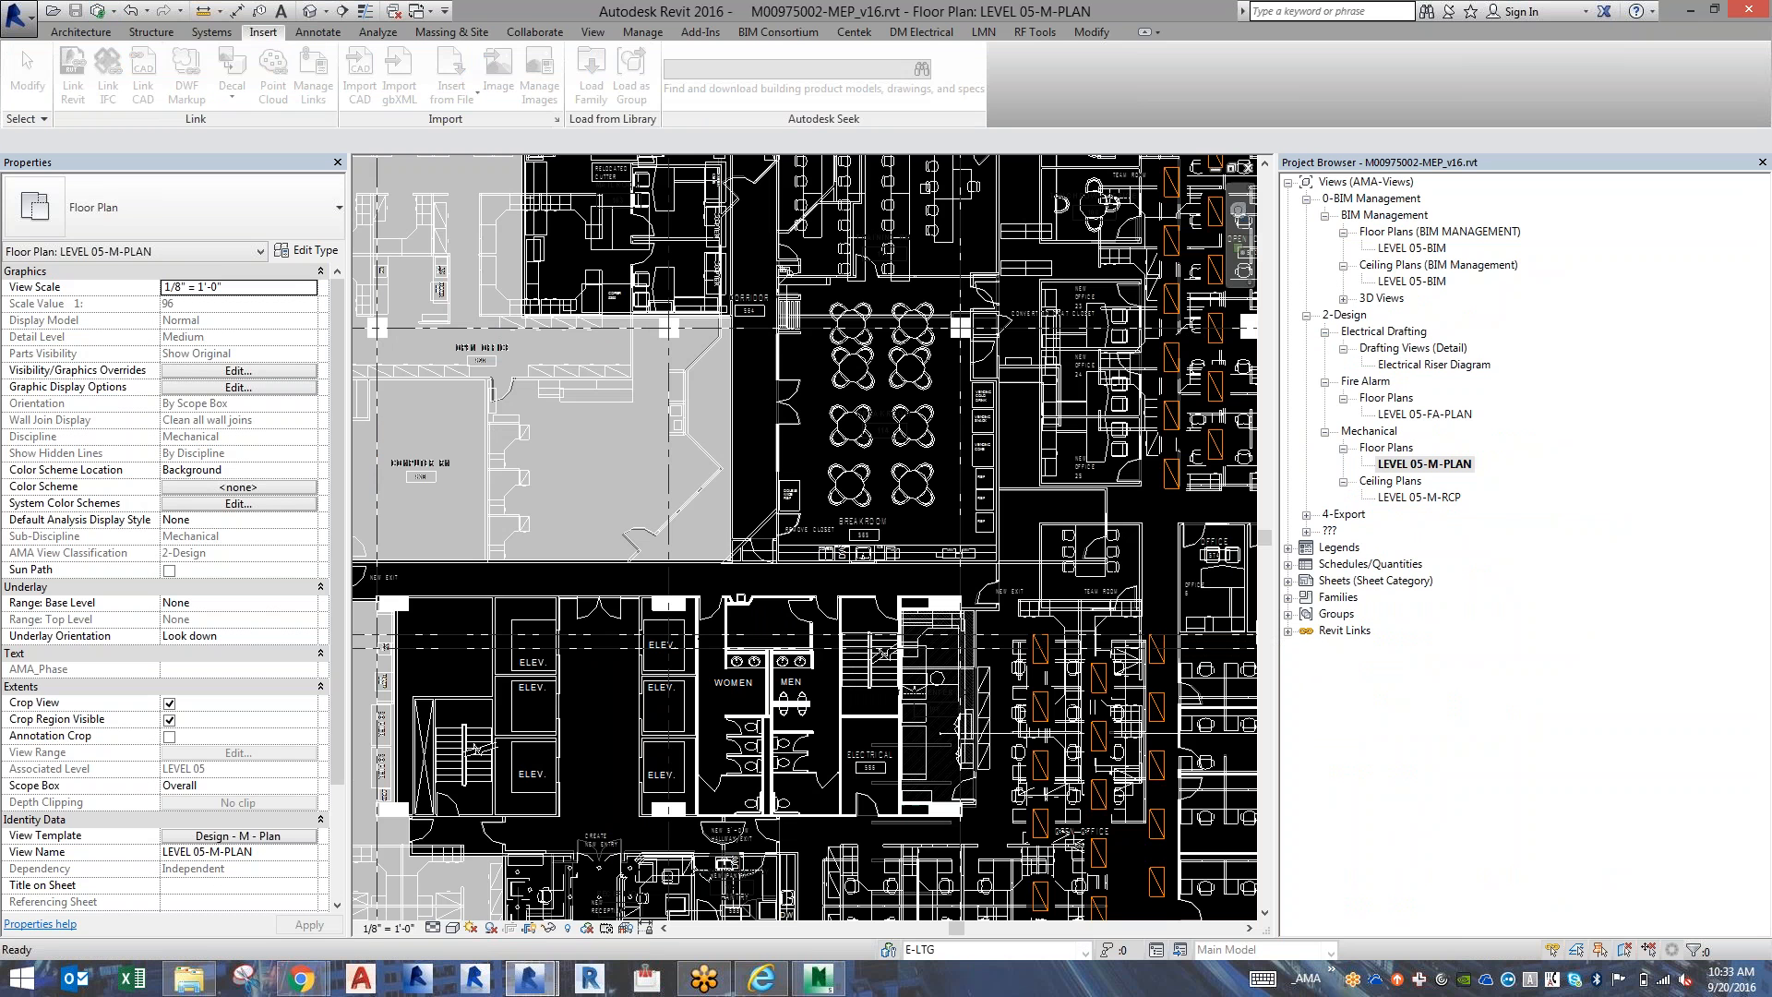